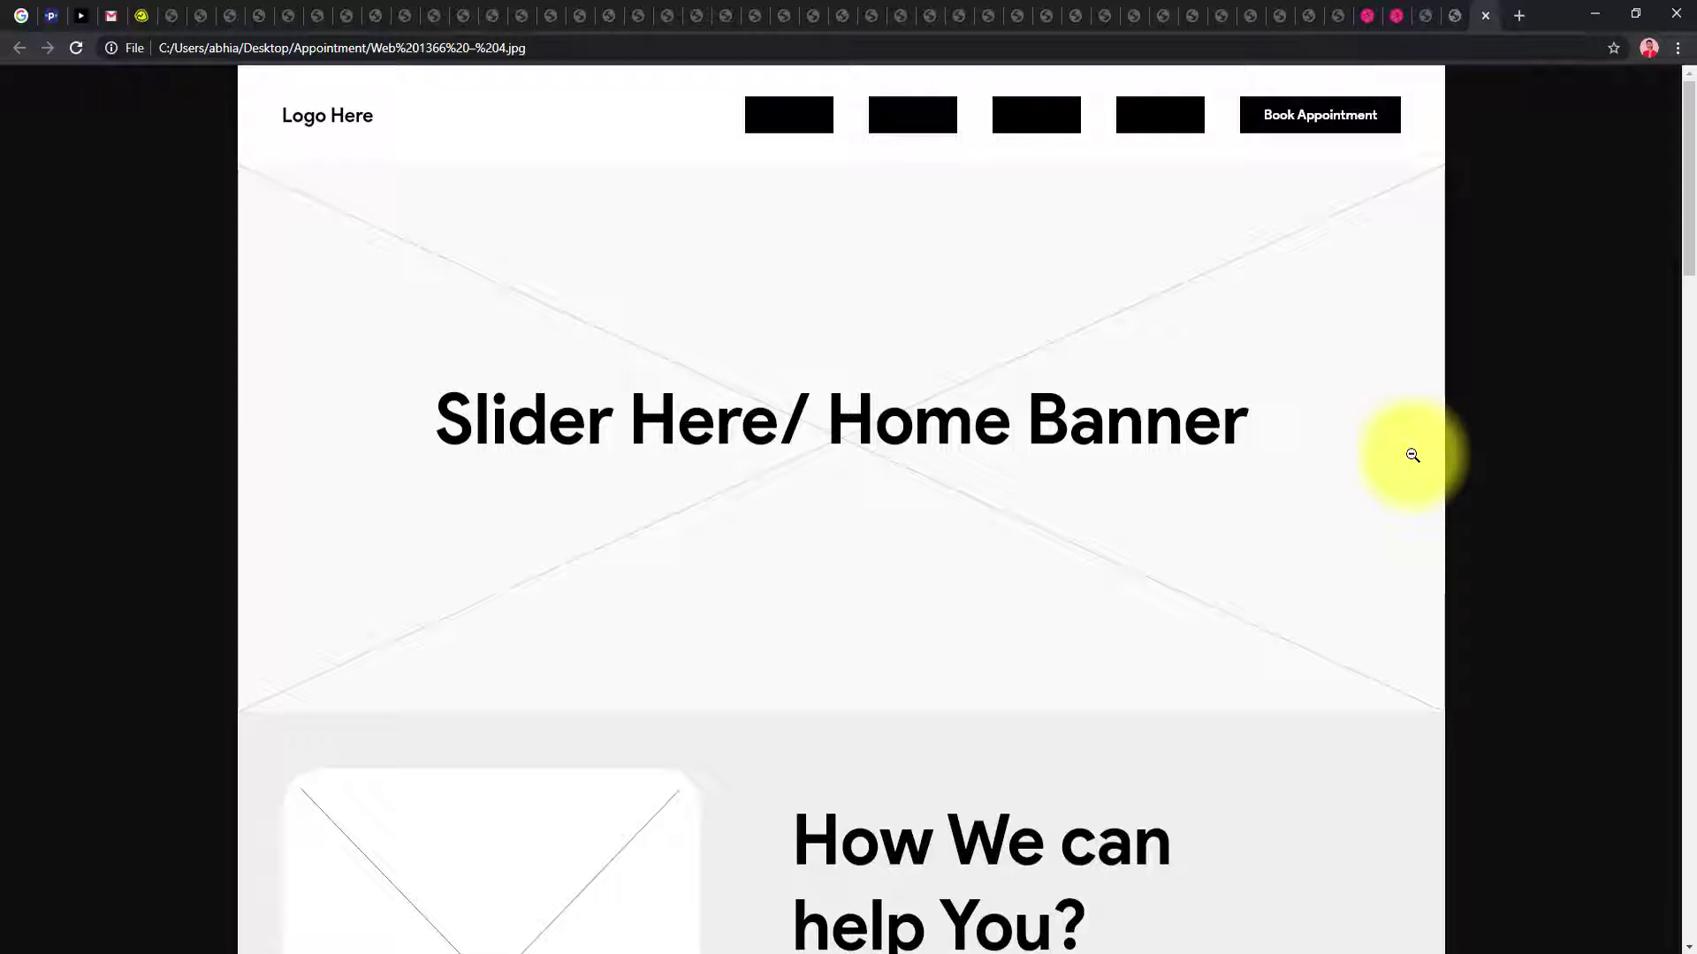
Scroll through the reference homepage image to study its layout
scroll(1392, 486, "down", 2)
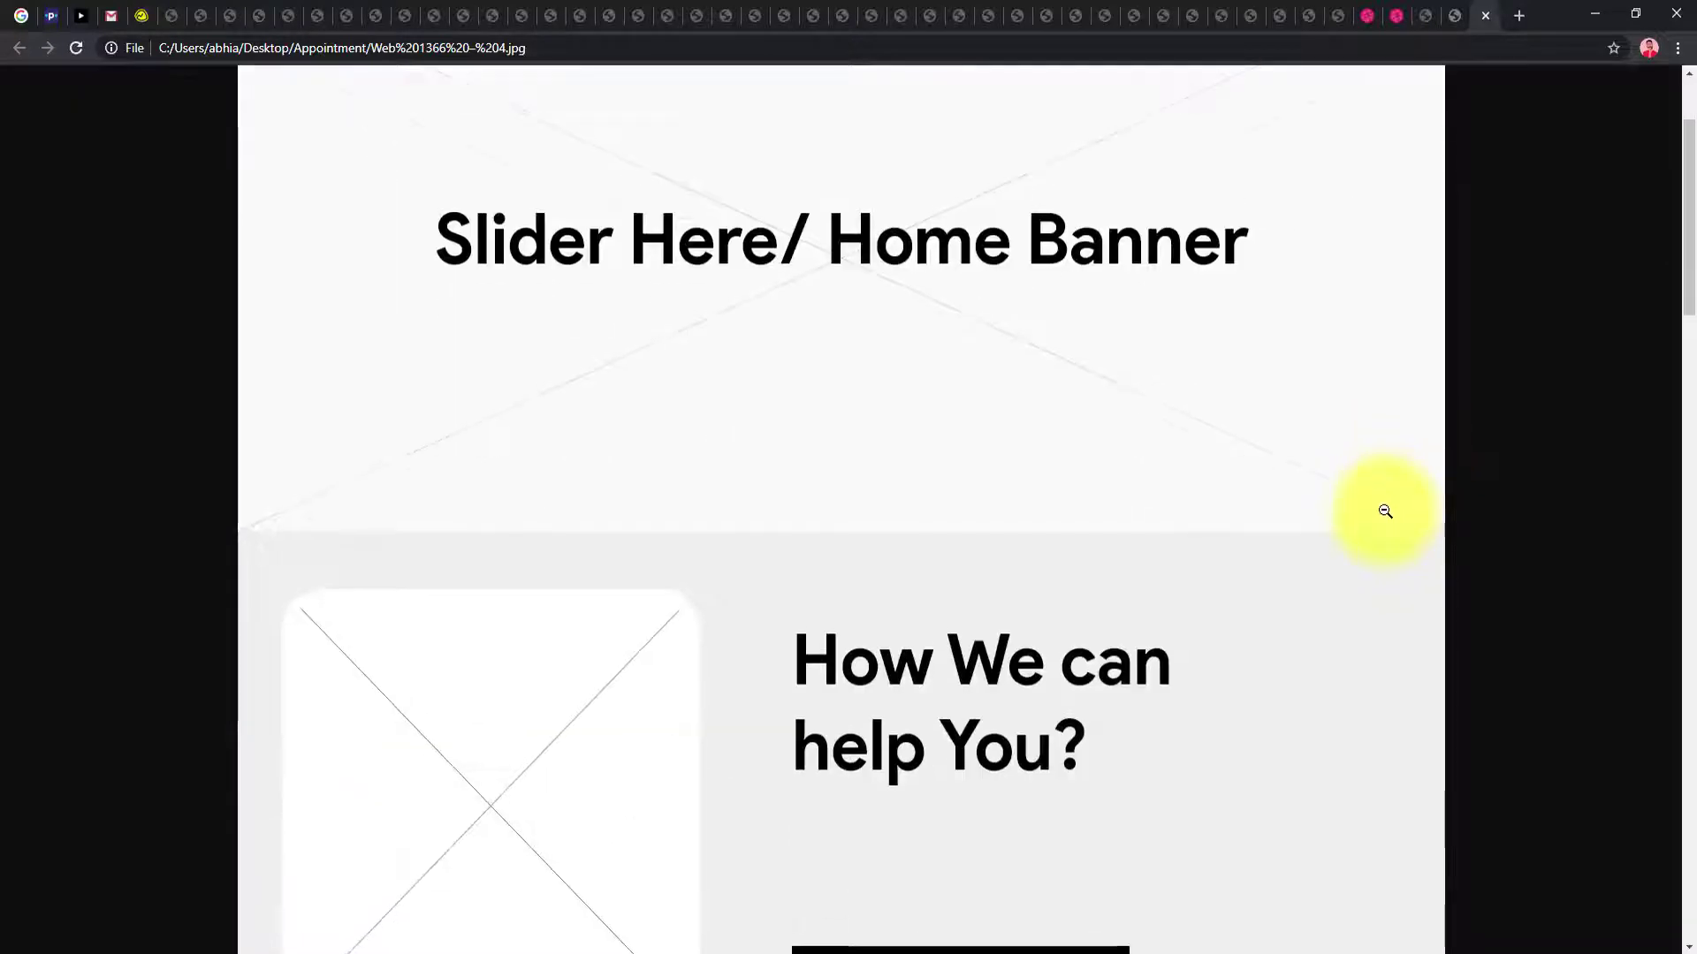
scroll(1387, 508, "up", 2)
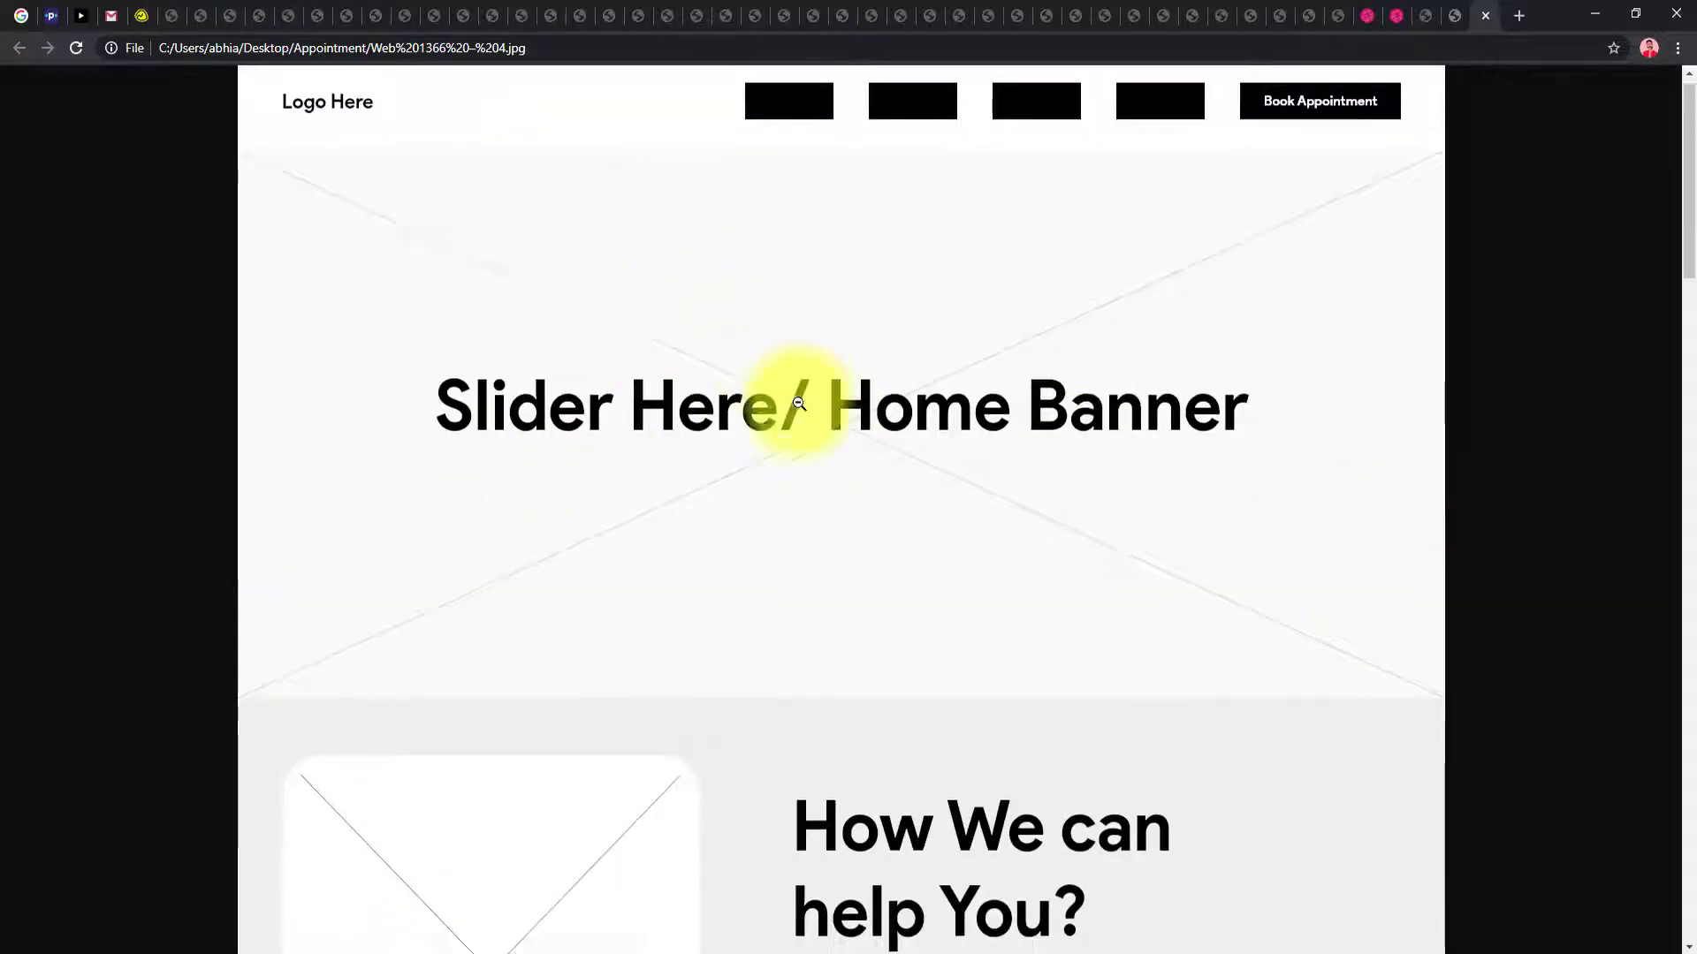
scroll(800, 380, "down", 4)
scroll(802, 358, "down", 10)
scroll(701, 387, "down", 5)
scroll(701, 386, "up", 7)
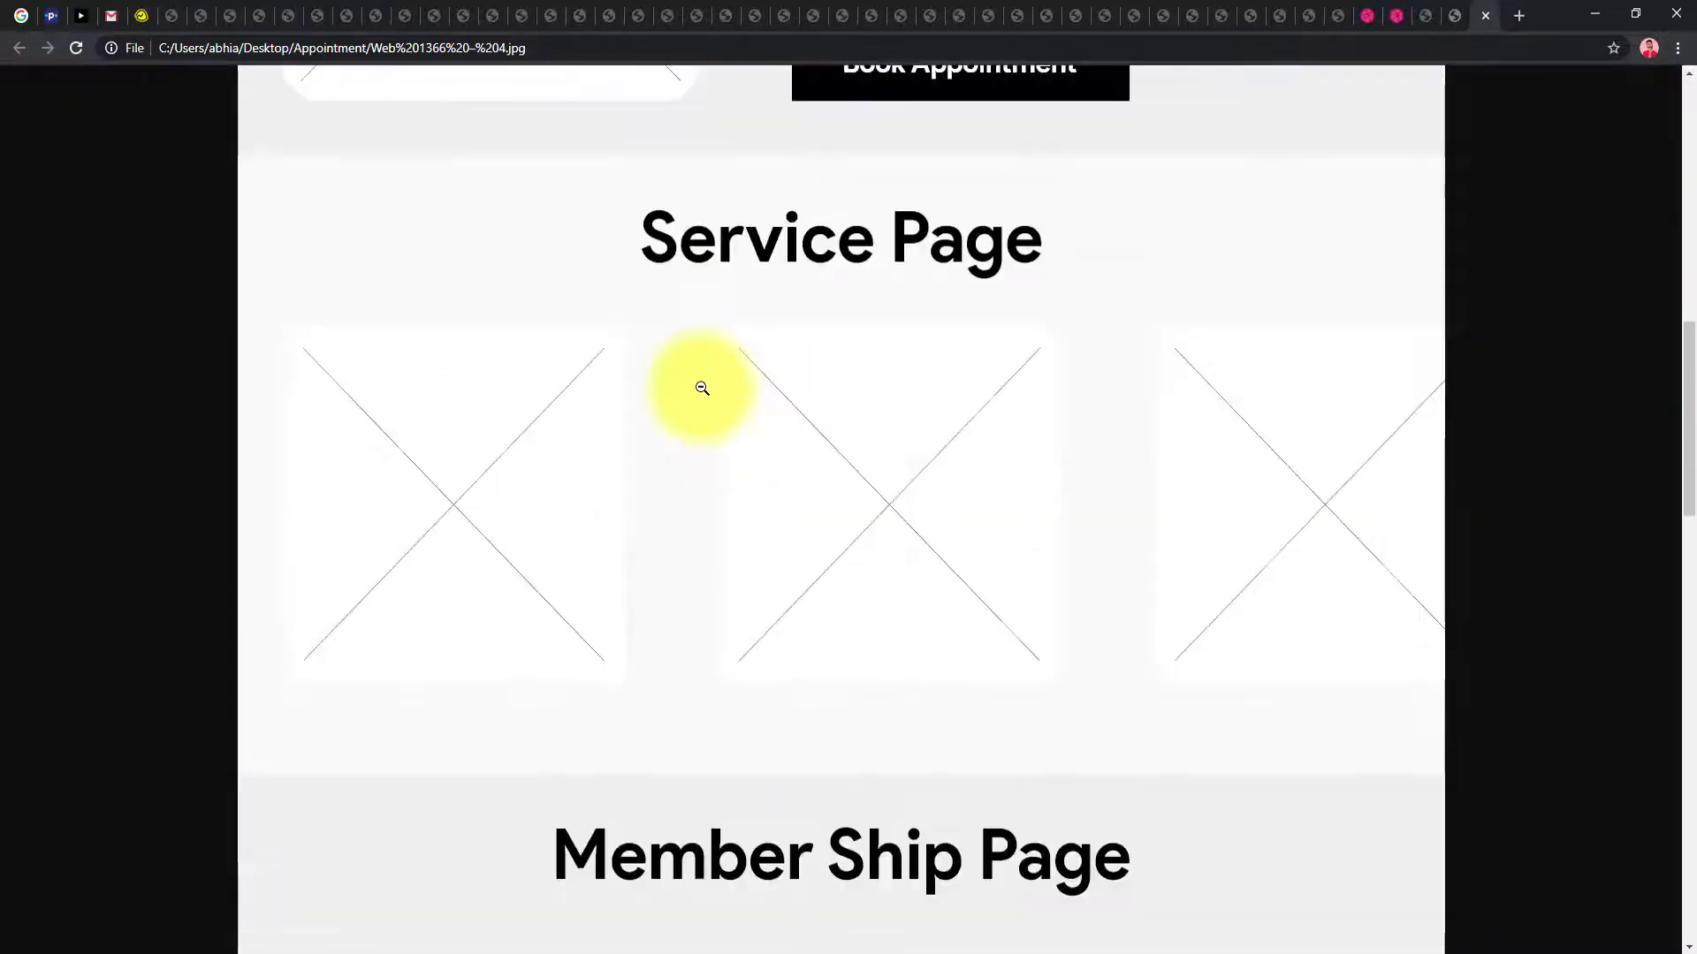
scroll(707, 303, "up", 6)
scroll(712, 303, "up", 6)
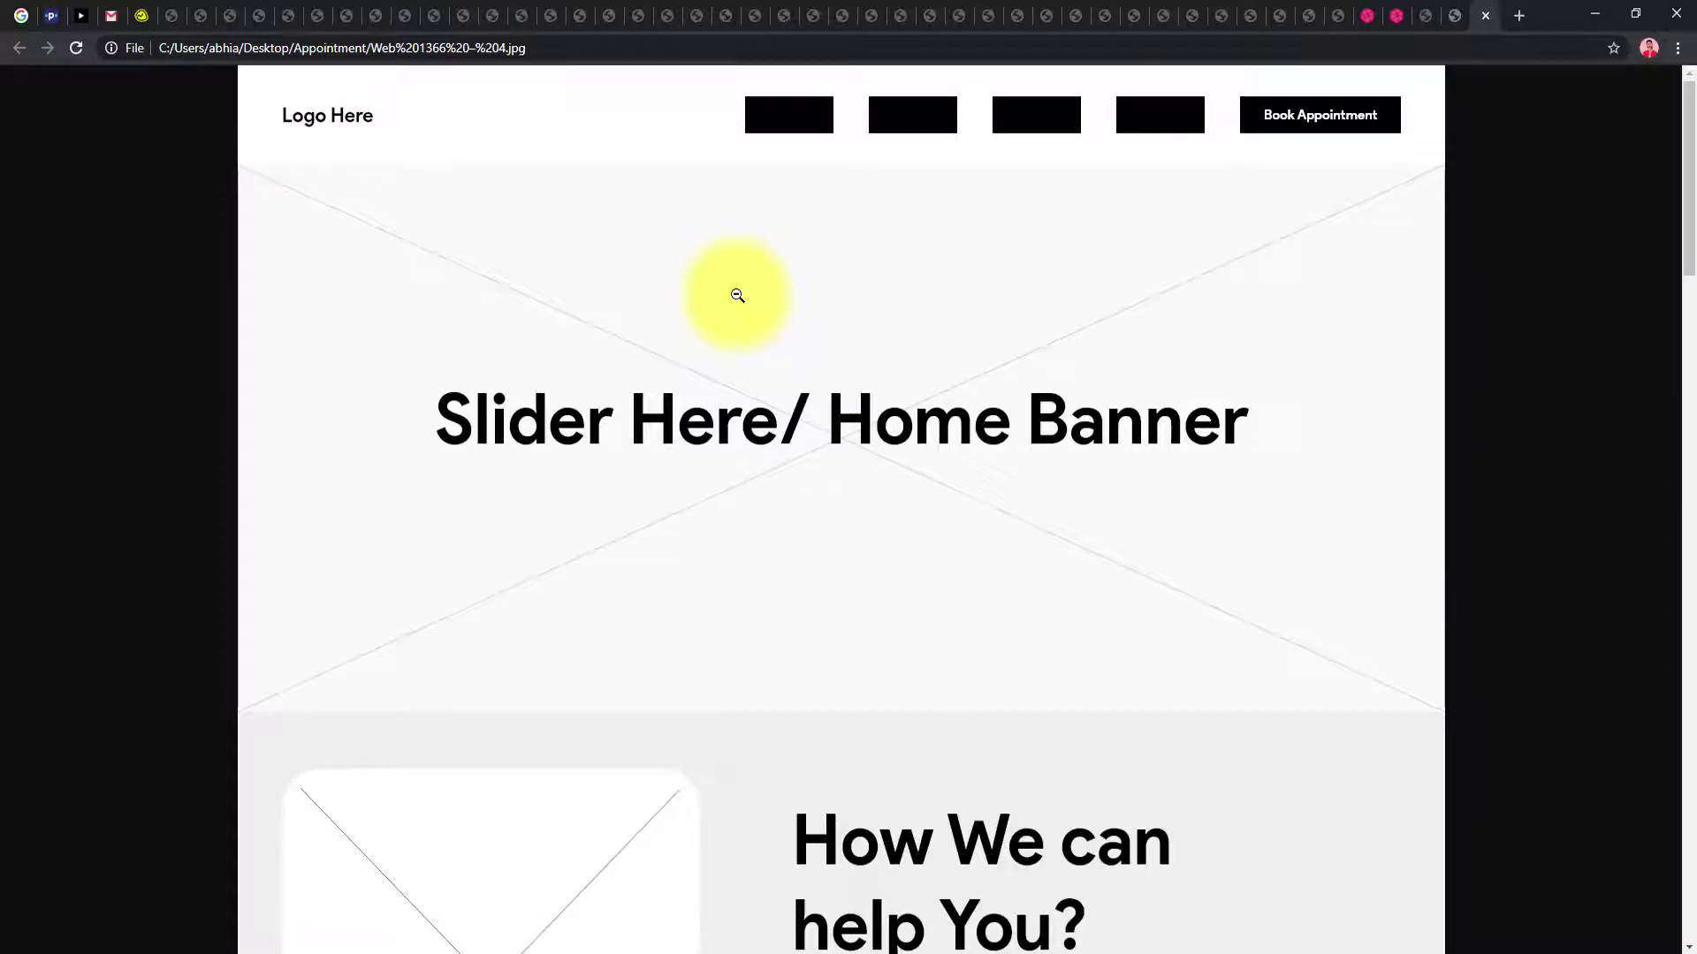
scroll(737, 295, "down", 3)
scroll(737, 295, "down", 3)
scroll(737, 295, "down", 5)
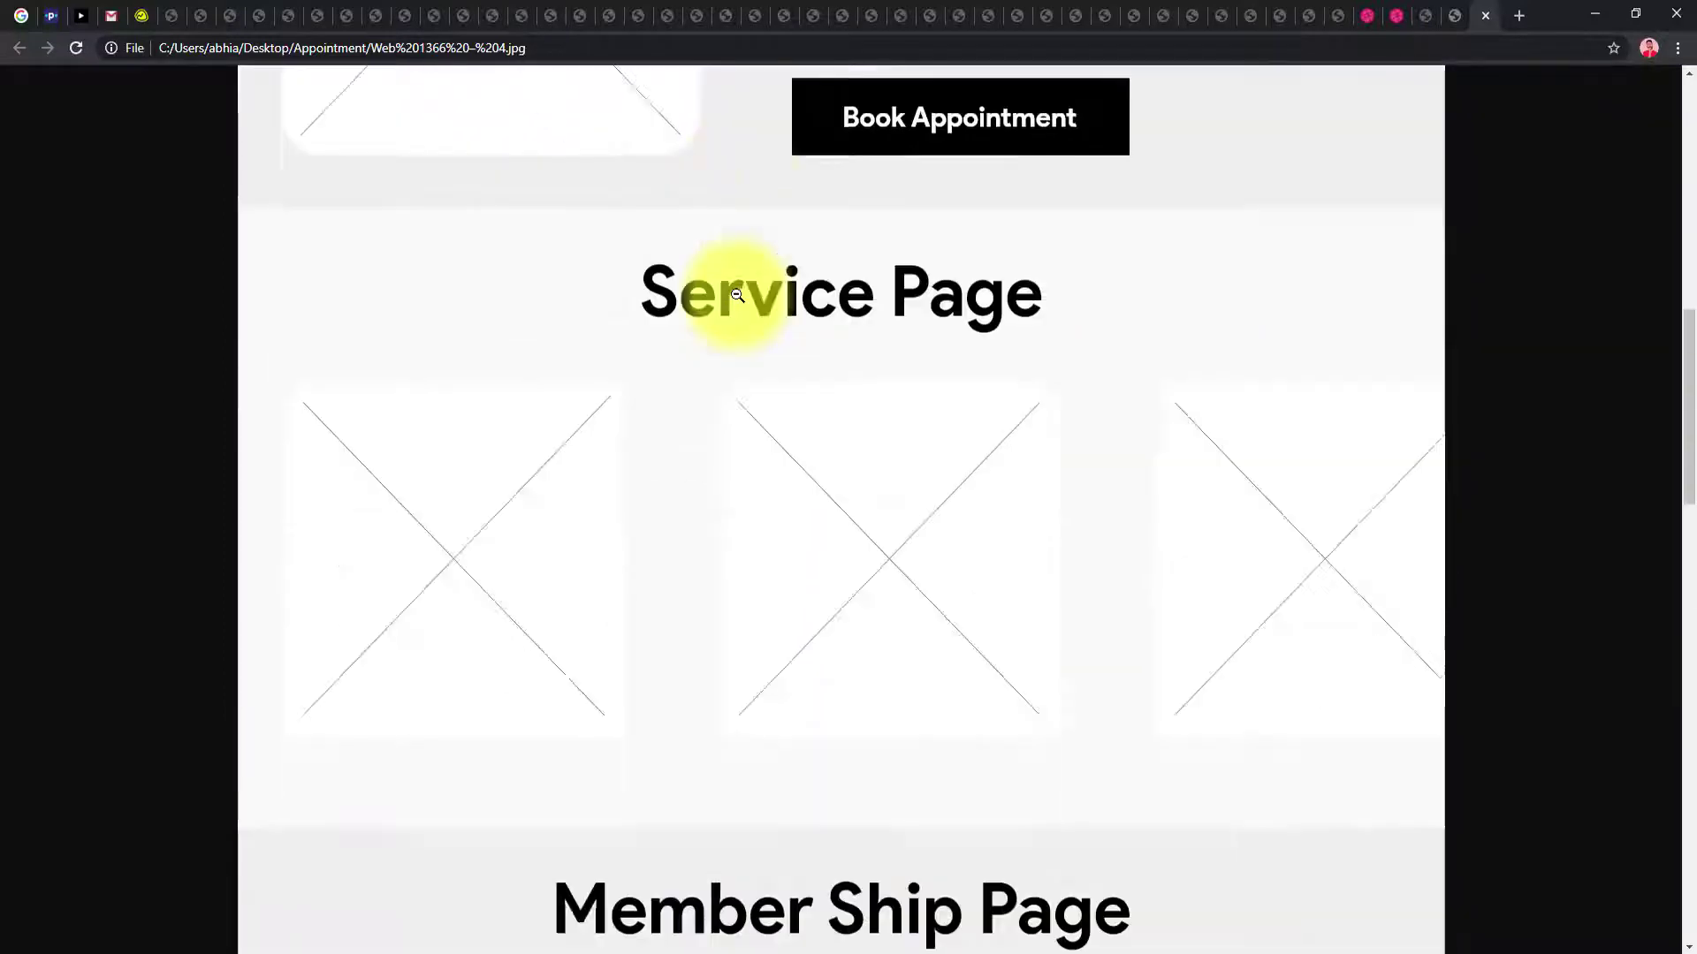
scroll(737, 295, "down", 5)
scroll(737, 295, "down", 3)
scroll(737, 295, "down", 7)
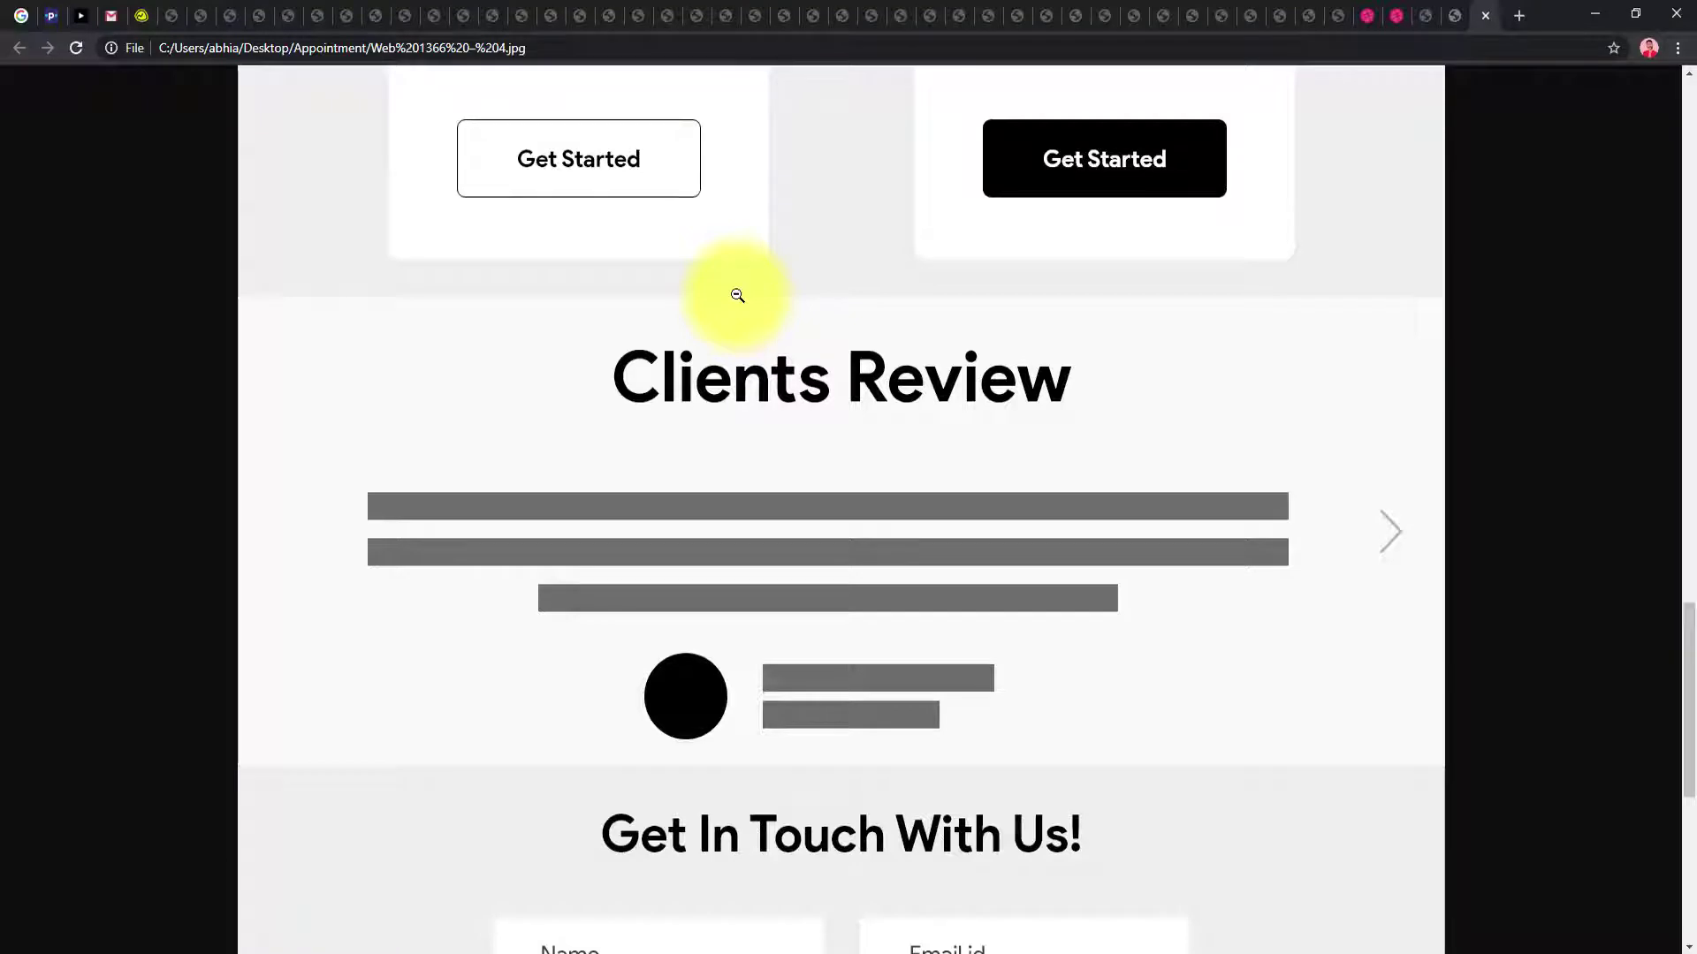
scroll(769, 388, "down", 7)
scroll(1105, 814, "up", 1)
scroll(1087, 804, "up", 5)
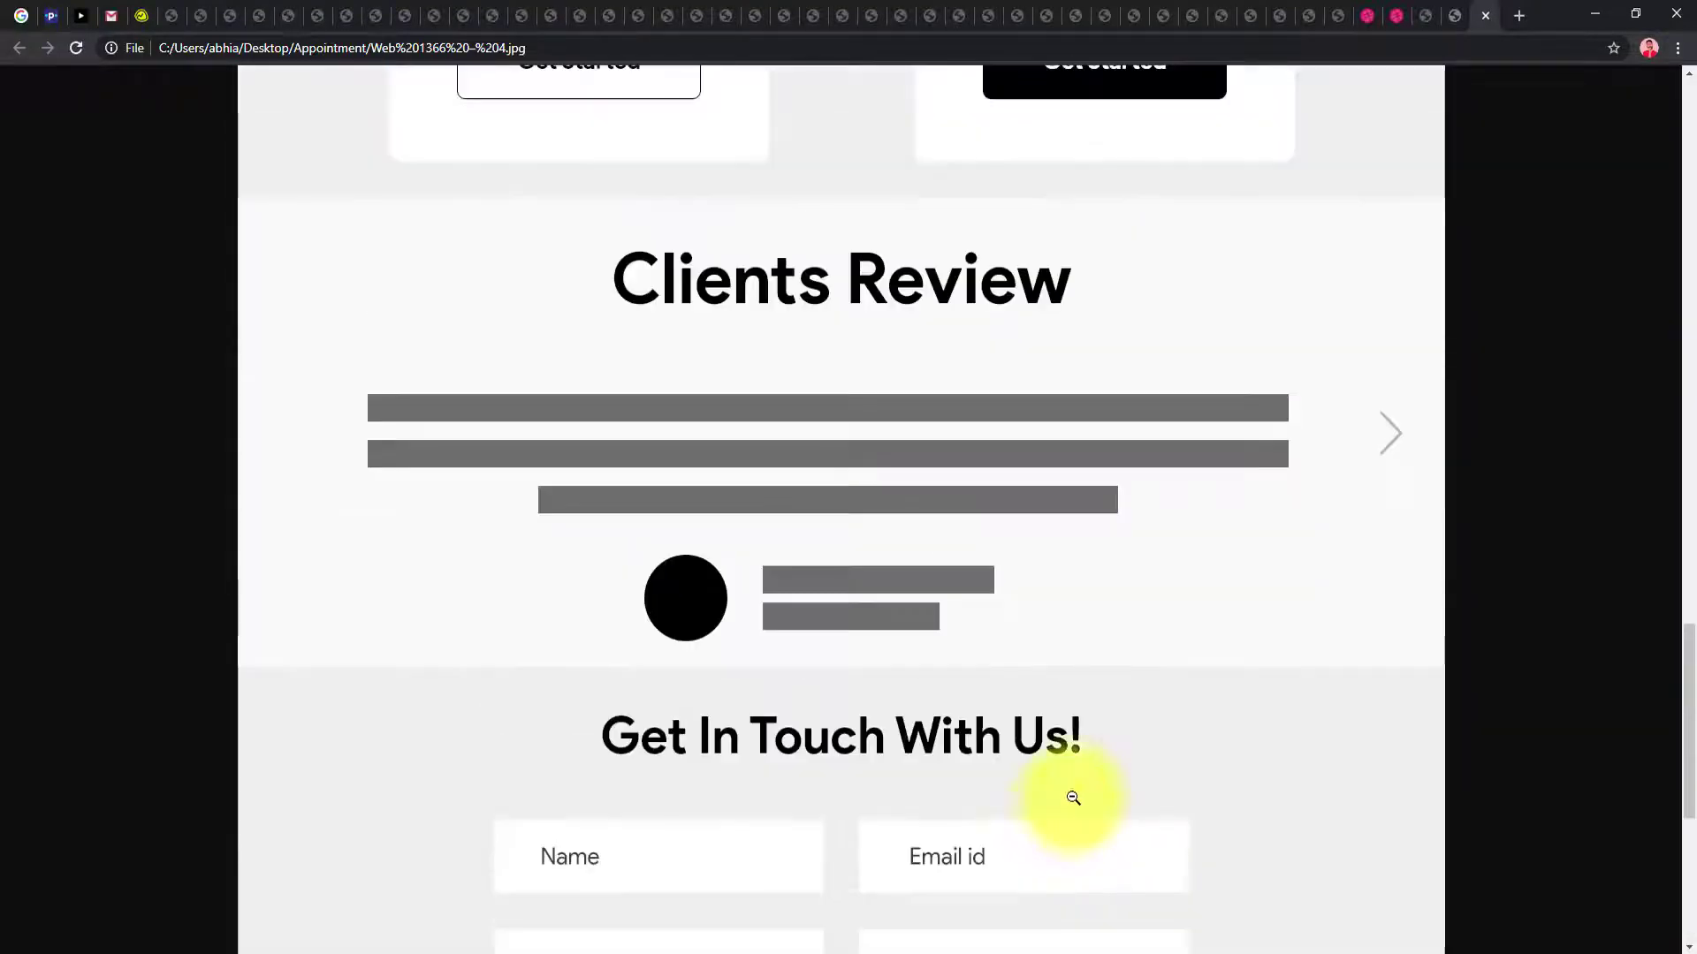
scroll(1073, 798, "up", 10)
scroll(1096, 594, "up", 8)
scroll(1095, 595, "up", 2)
scroll(1096, 595, "up", 3)
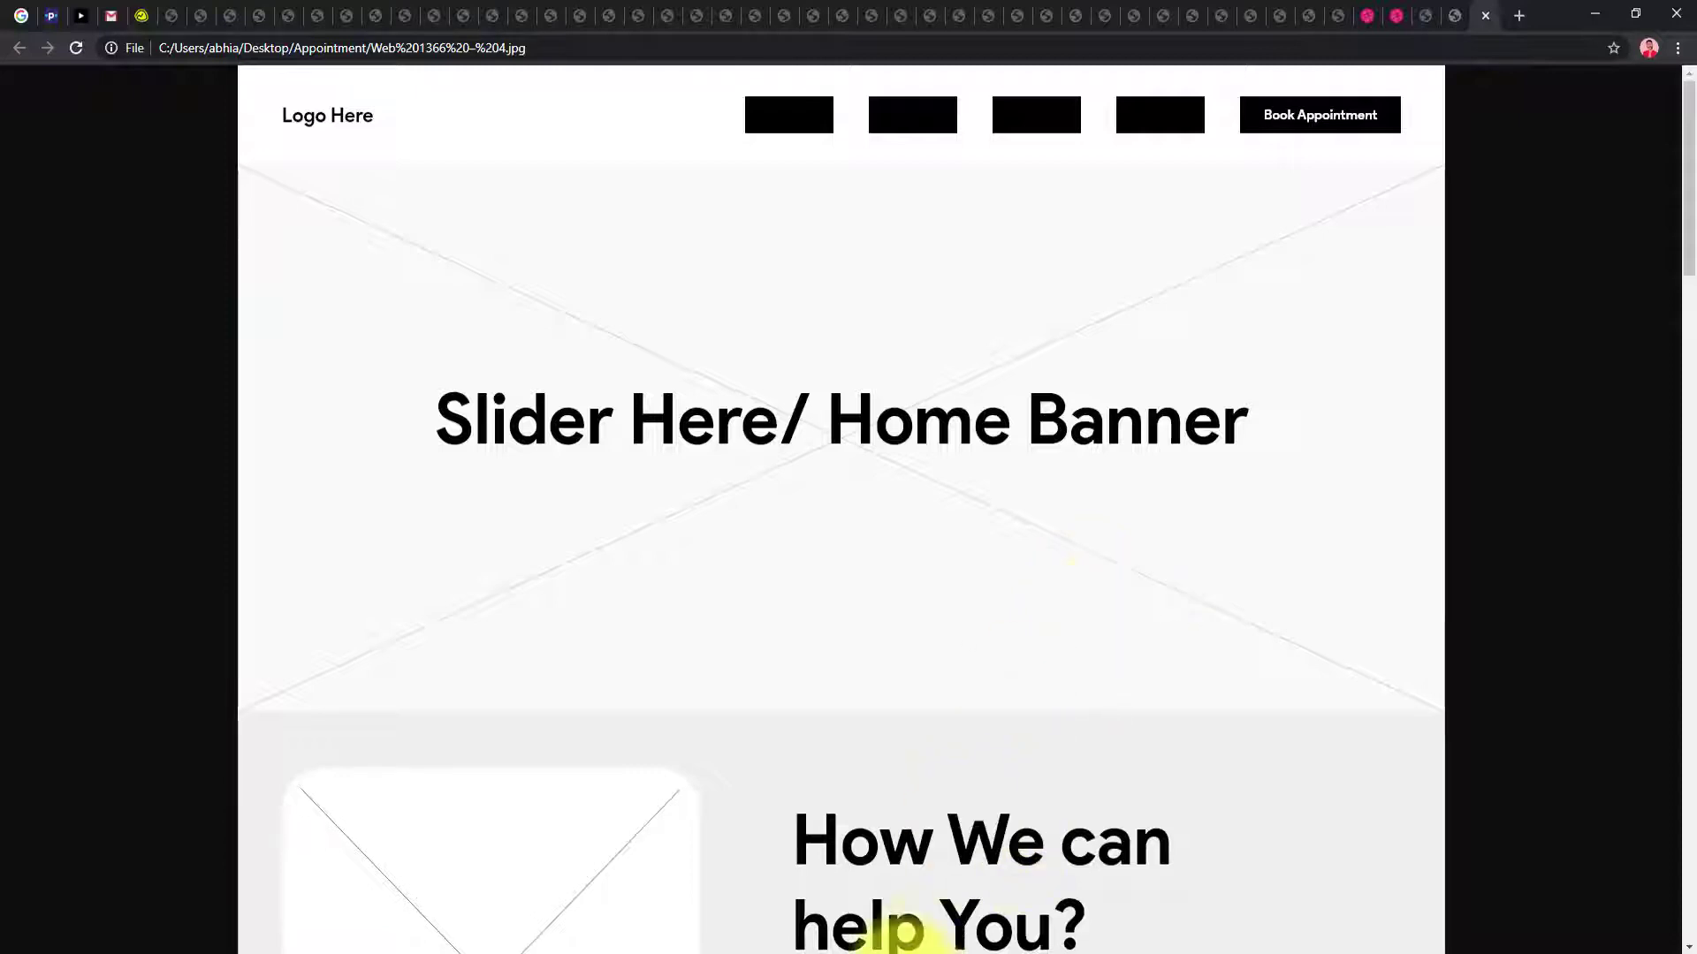
Bring the blank Web 1920 – 1 artboard into view and confirm its 1920 × 1080 preset
key("alt+Tab")
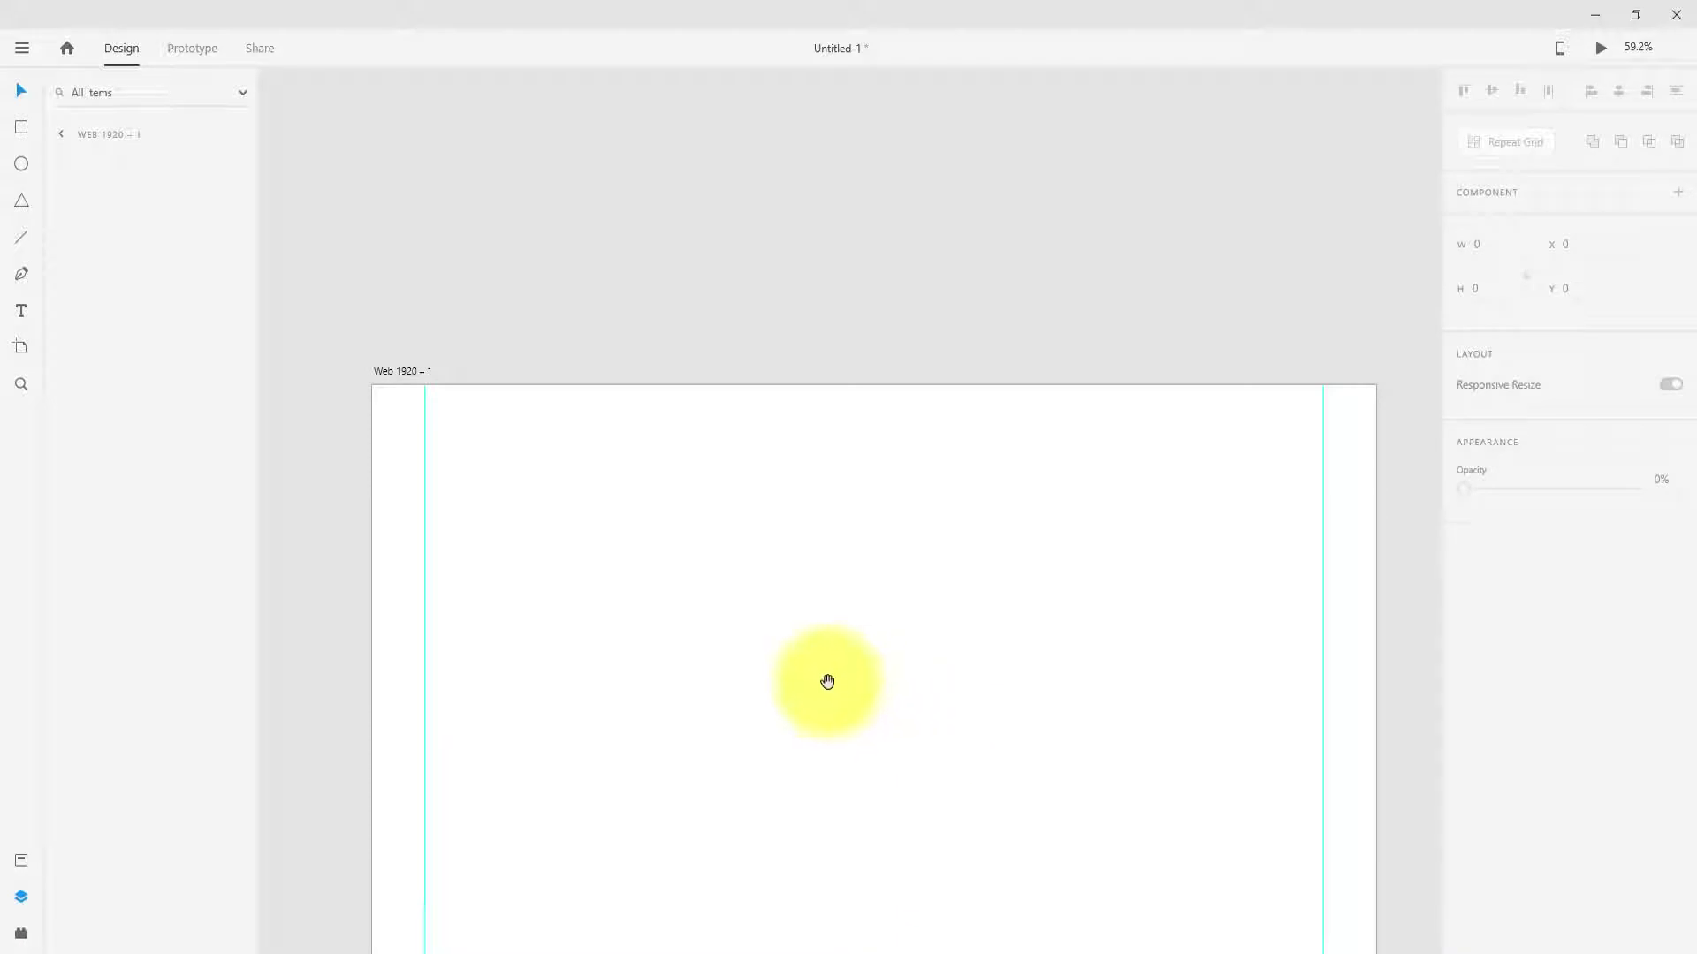
left_click_drag(804, 673, 763, 586)
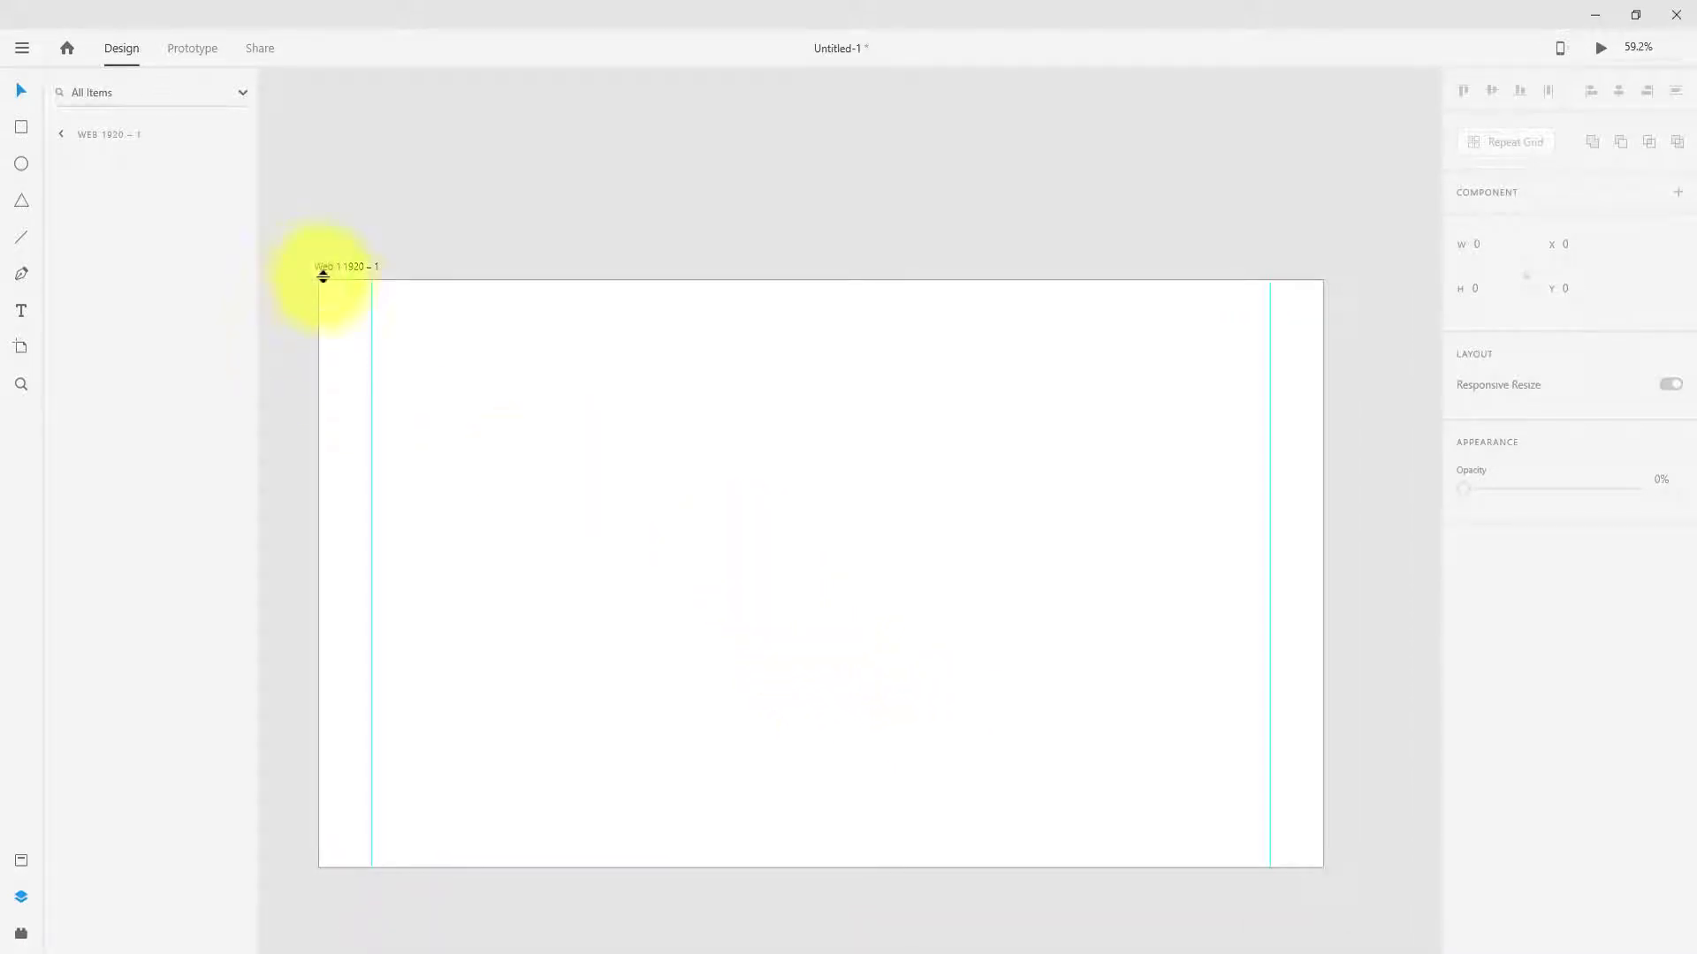
left_click(349, 268)
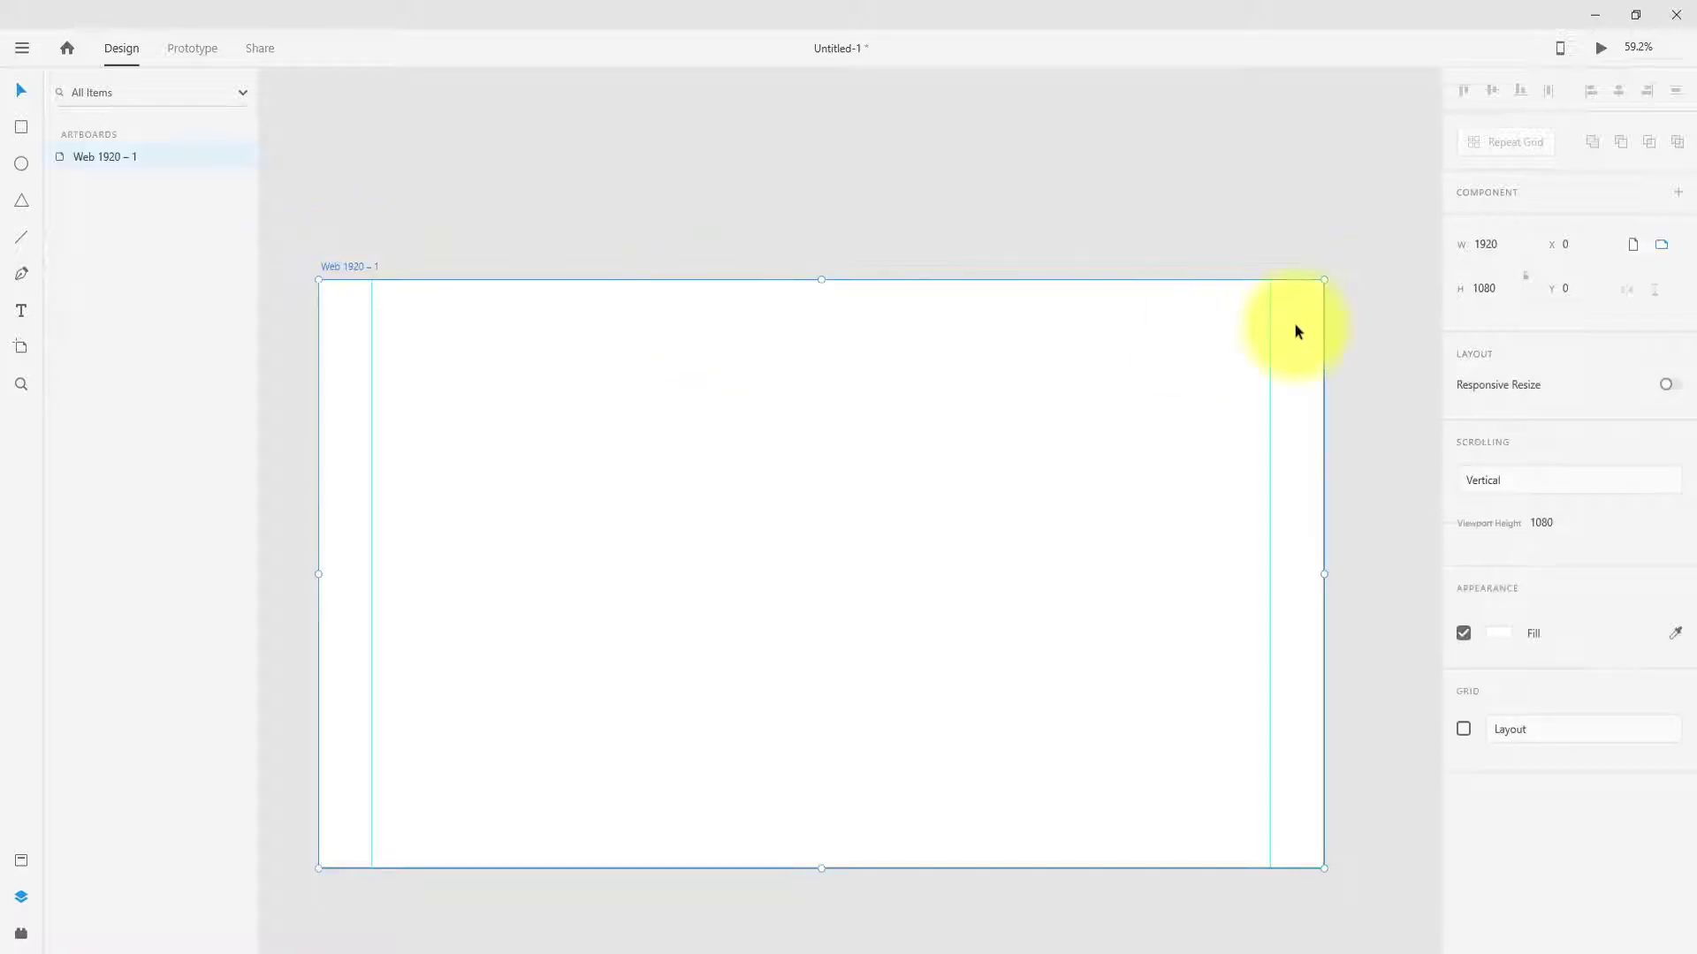
left_click(21, 347)
scroll(1592, 767, "down", 10)
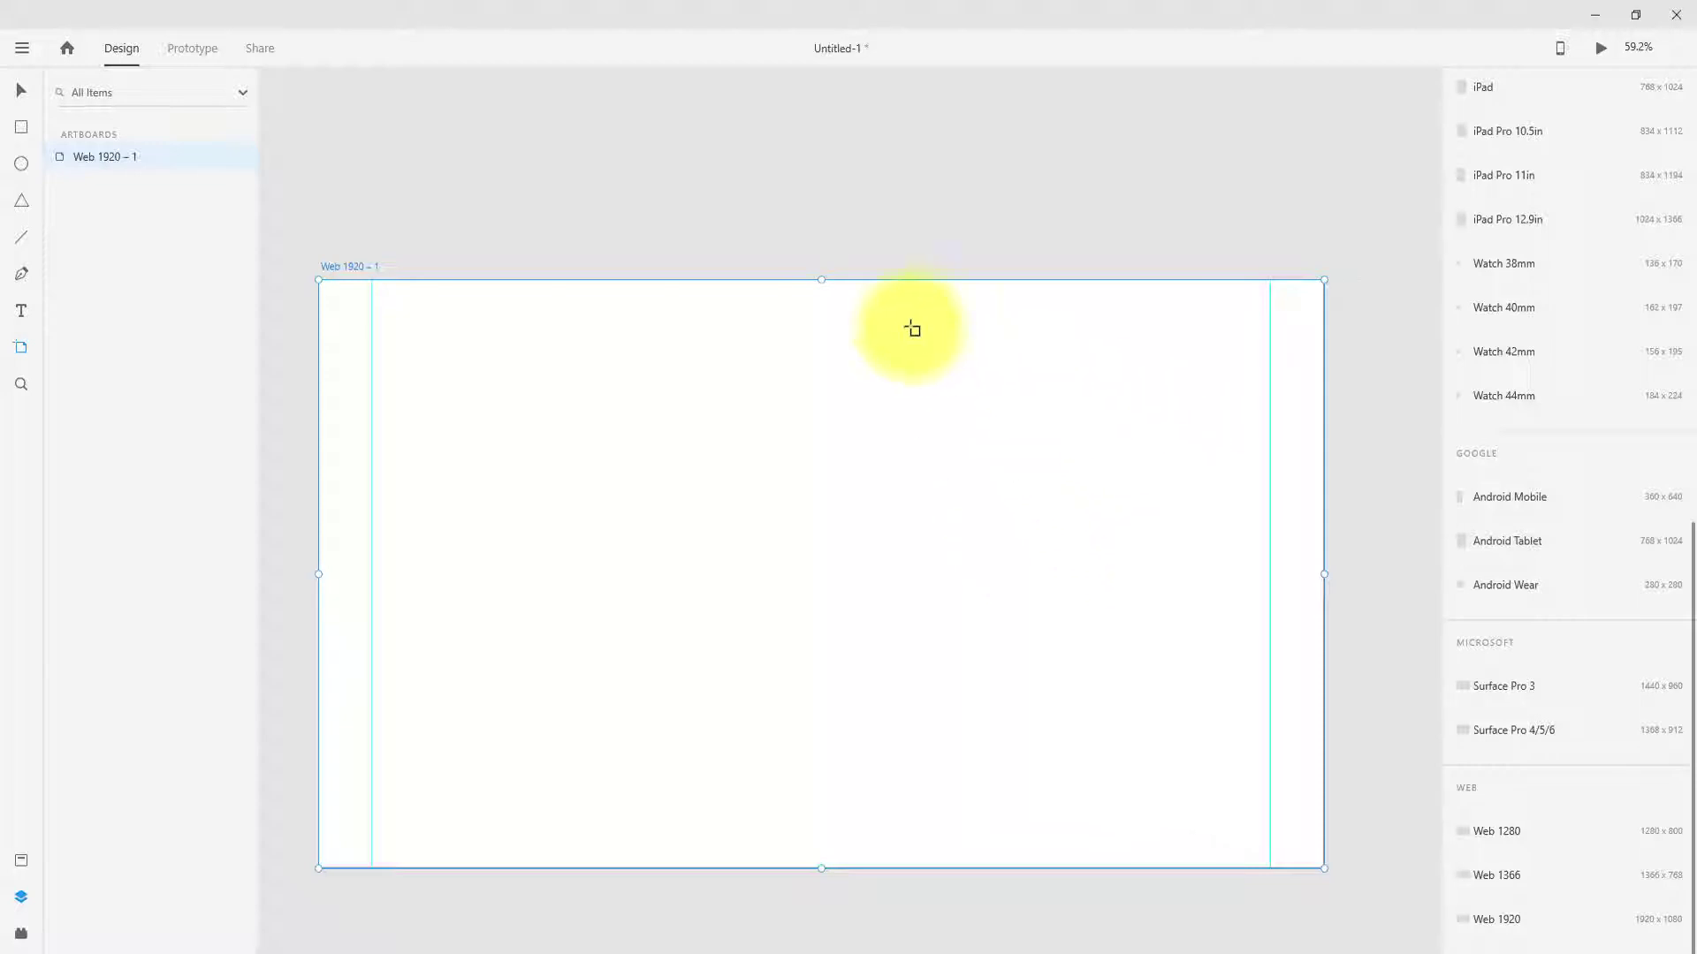
left_click(23, 130)
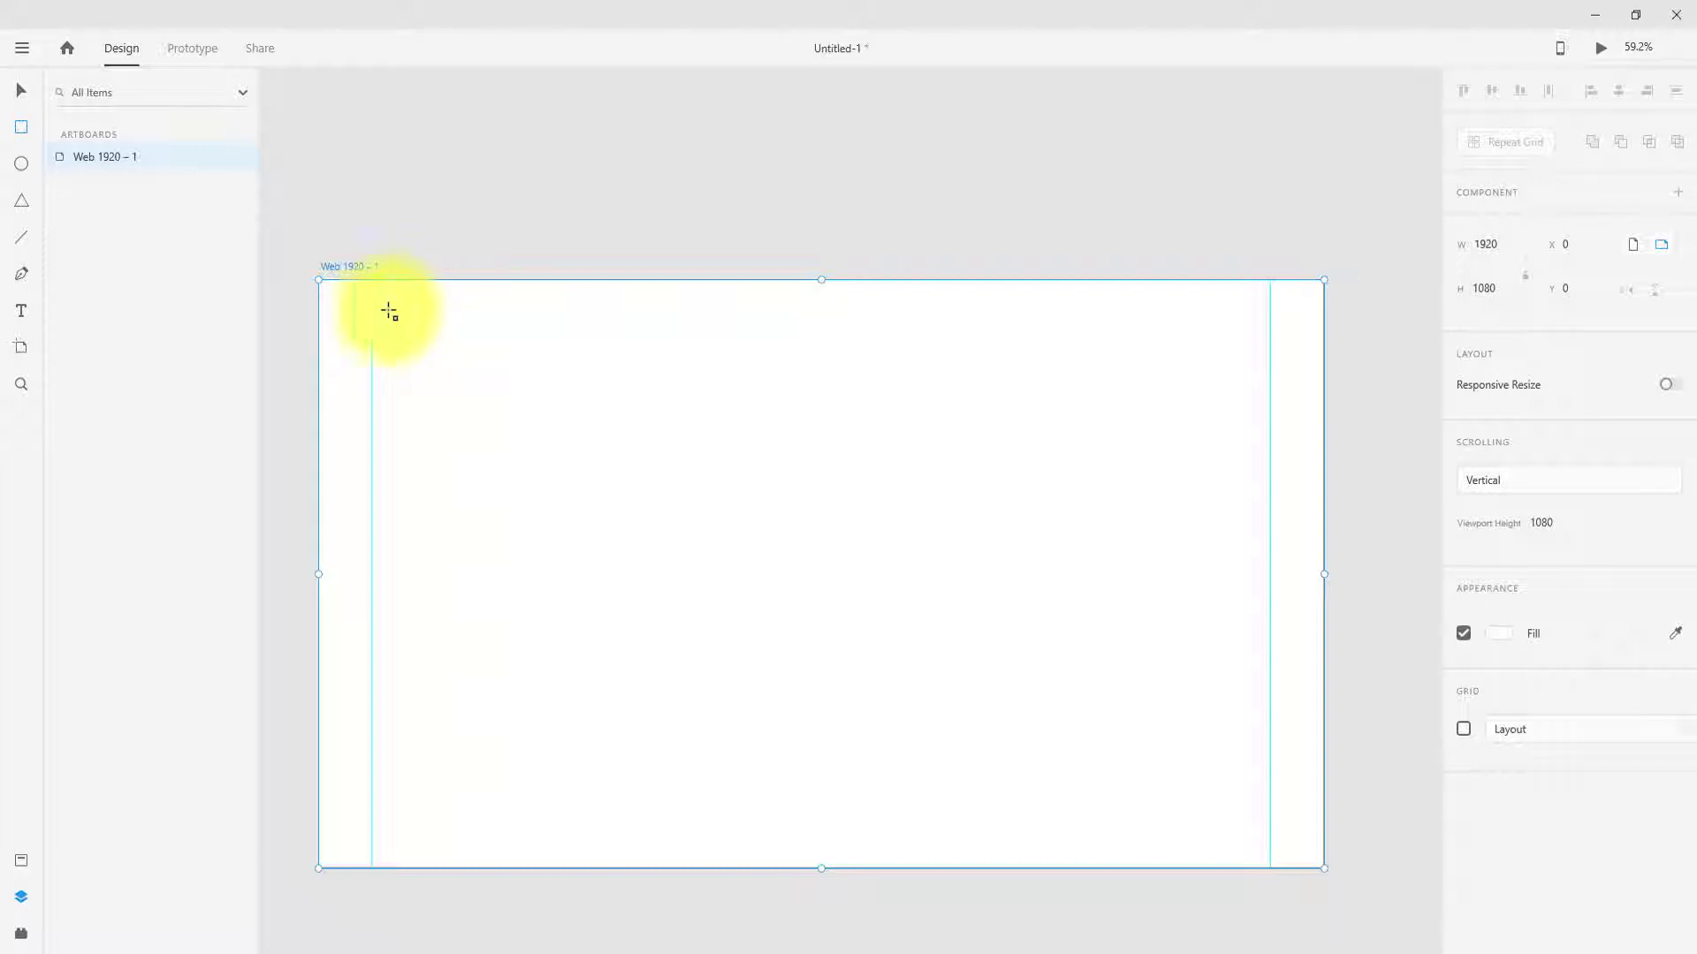
Draw a 1920 px wide, 121 px tall header rectangle from X 0 across the artboard top
left_click_drag(341, 281, 1322, 372)
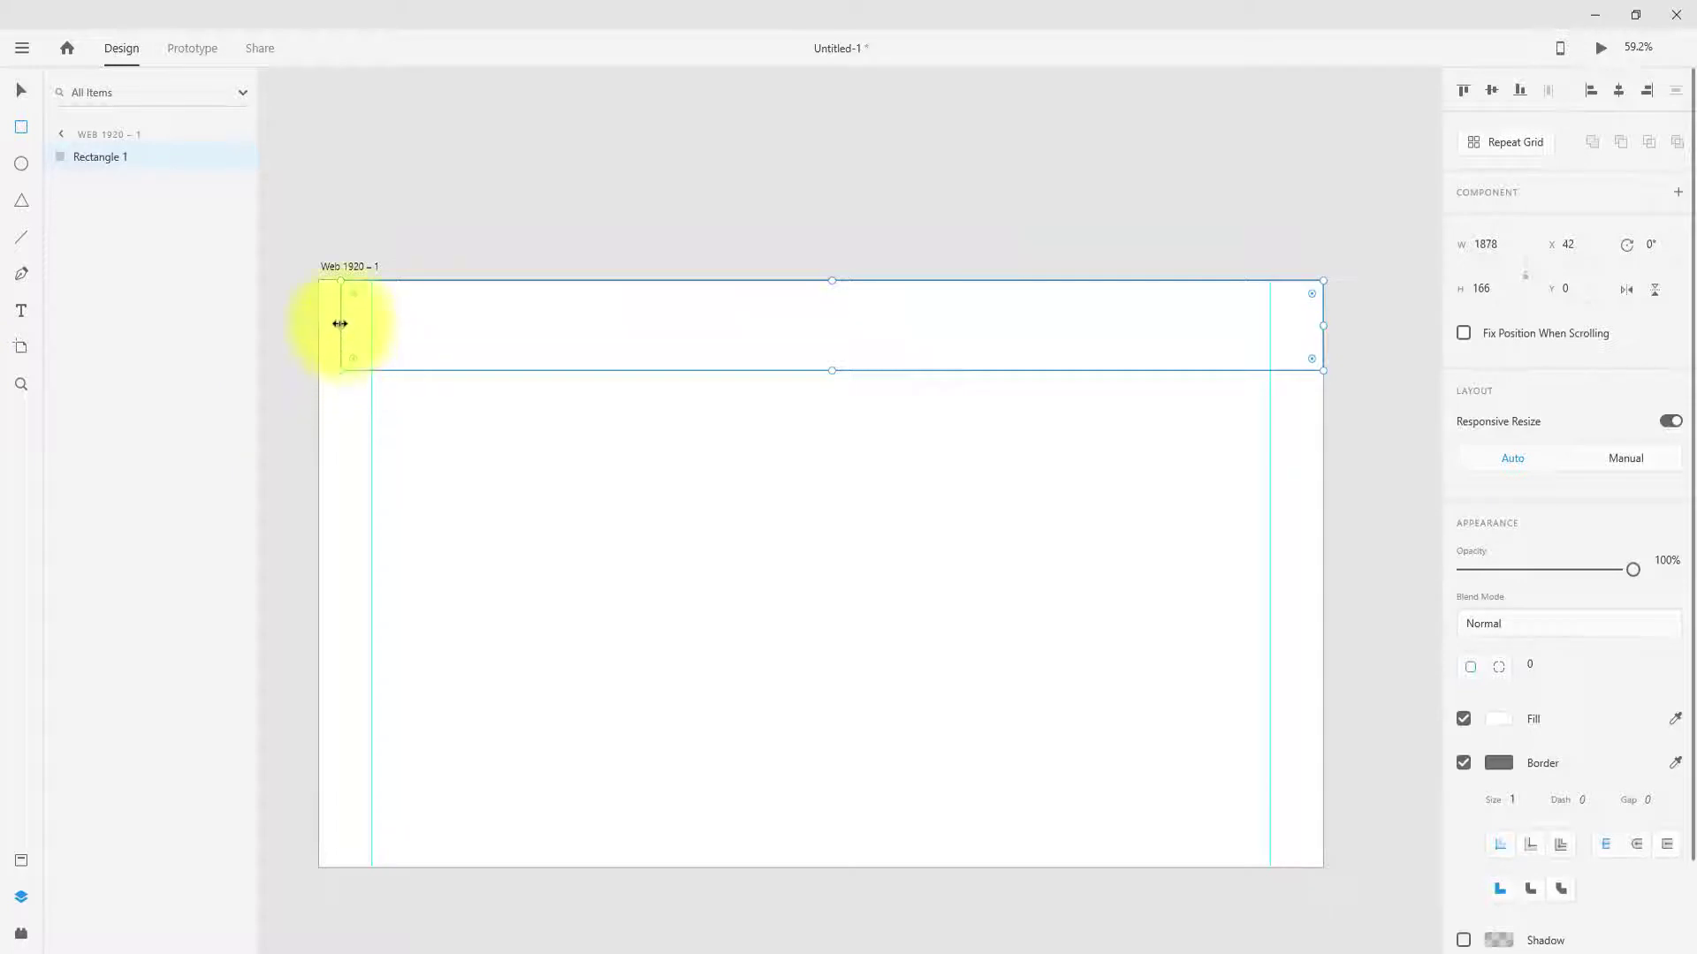
left_click_drag(348, 329, 319, 325)
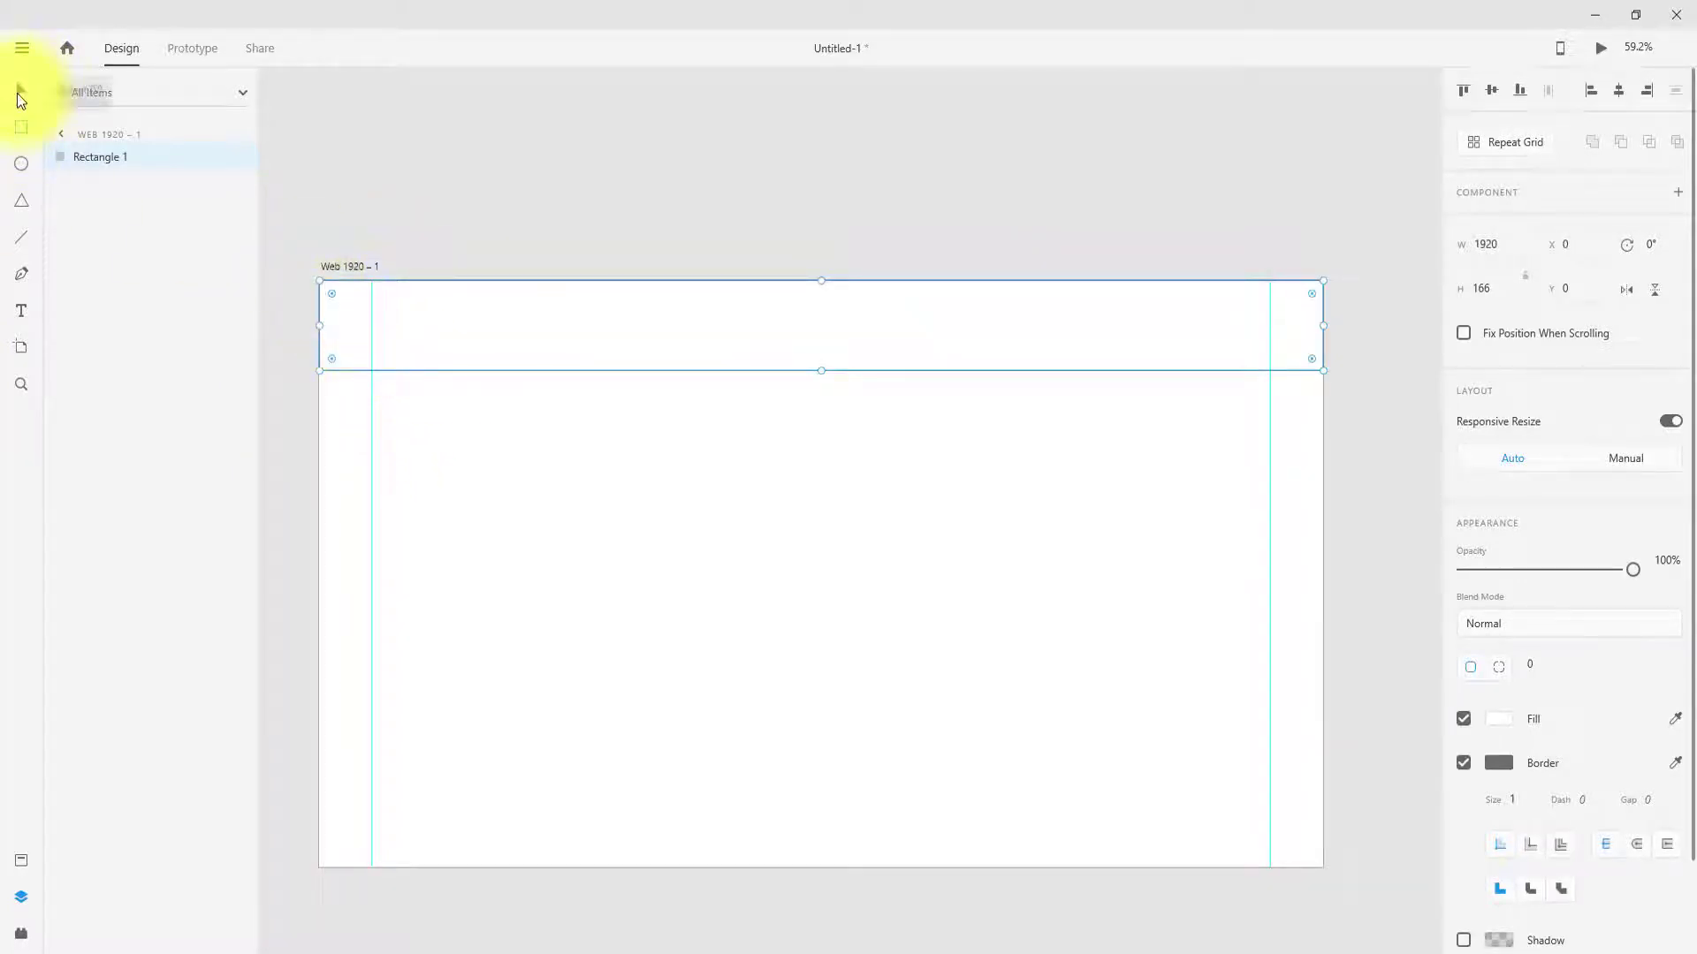
left_click(587, 258)
left_click(639, 360)
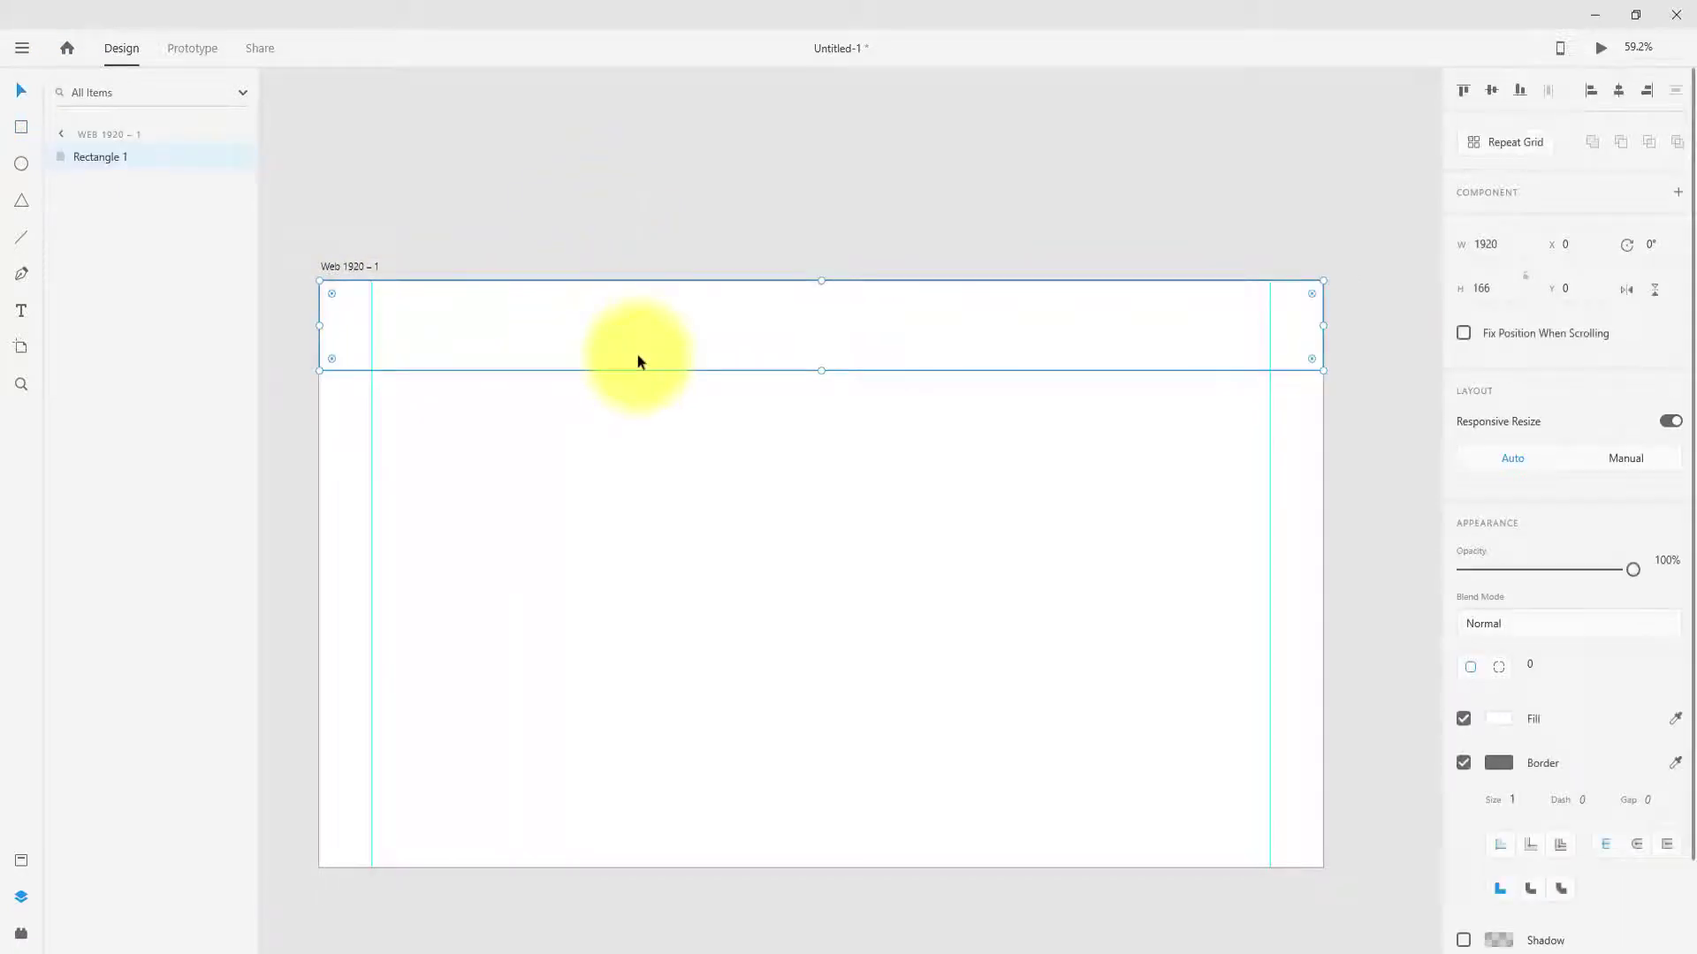
left_click(1483, 289)
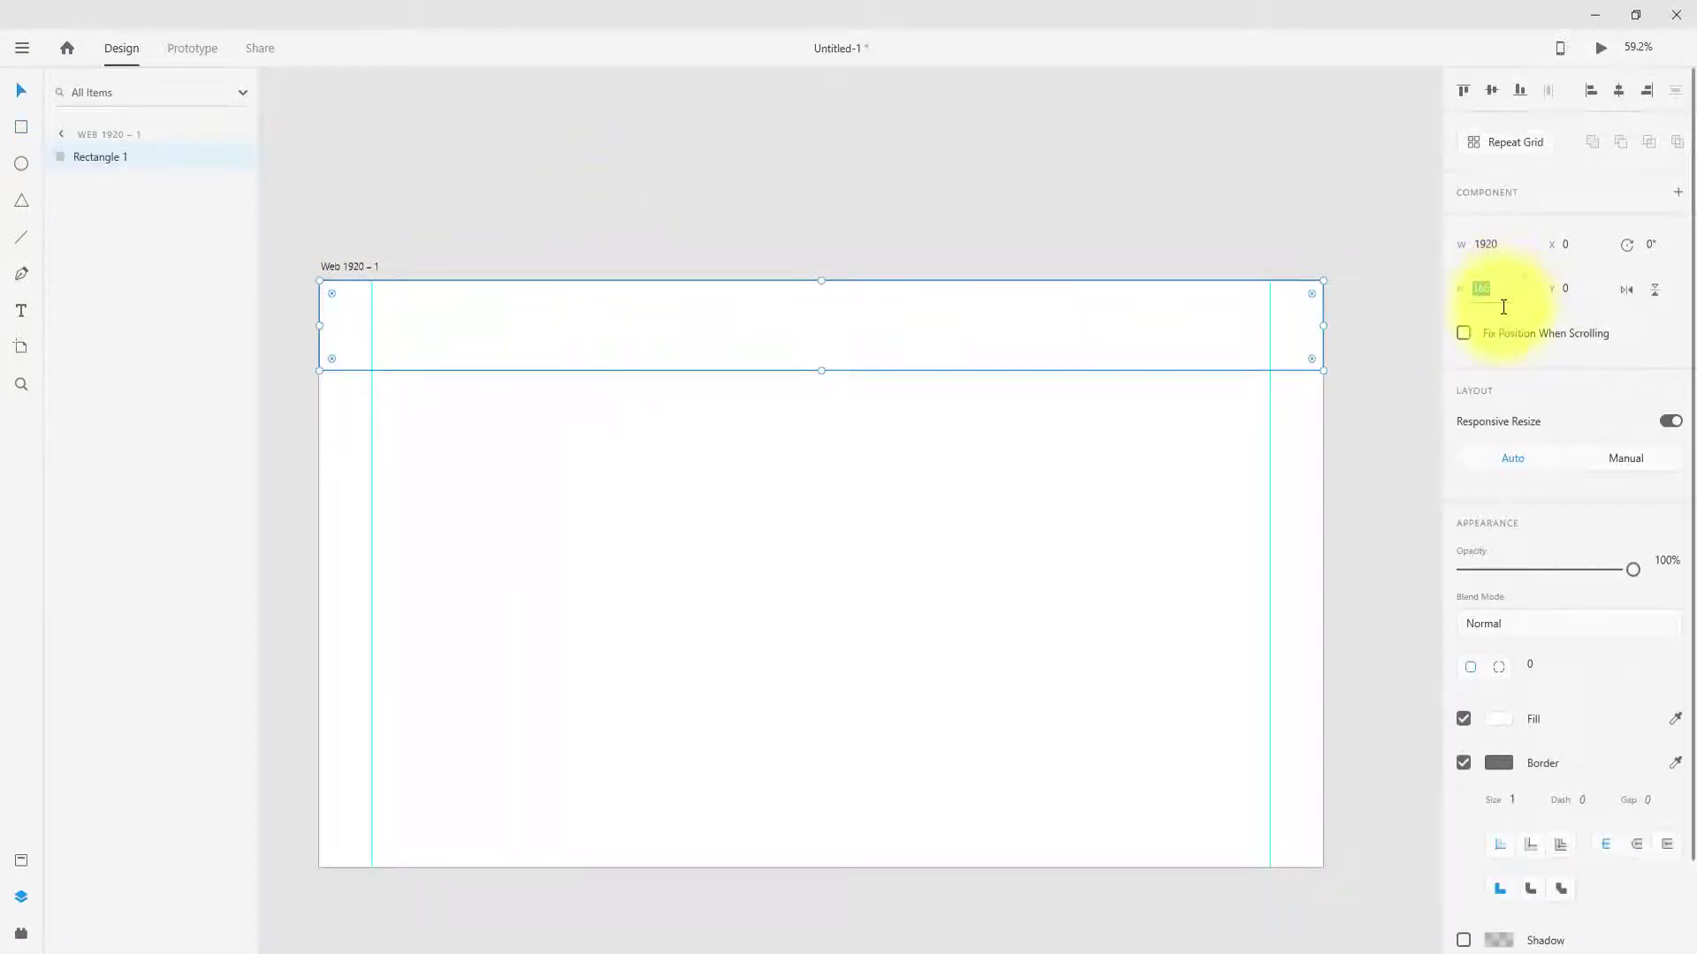
key("shift+Down")
key("shift+Down")
key("shift+Down")
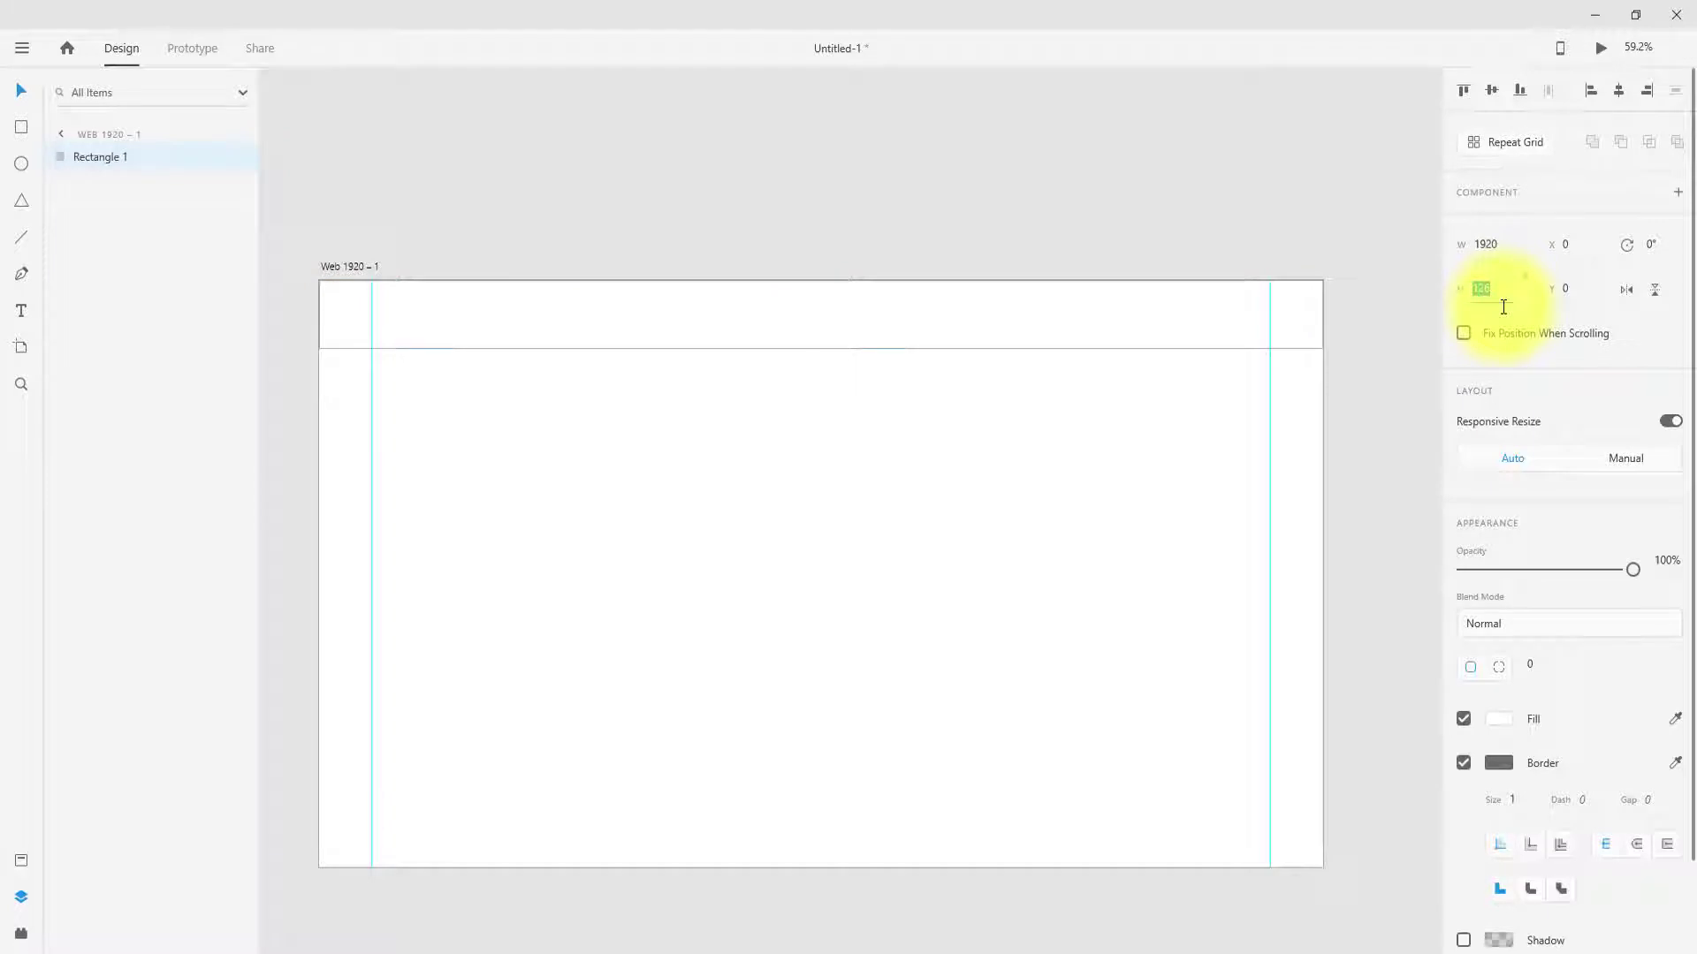
key("shift+Down")
key("Down")
key("Down")
key("Down")
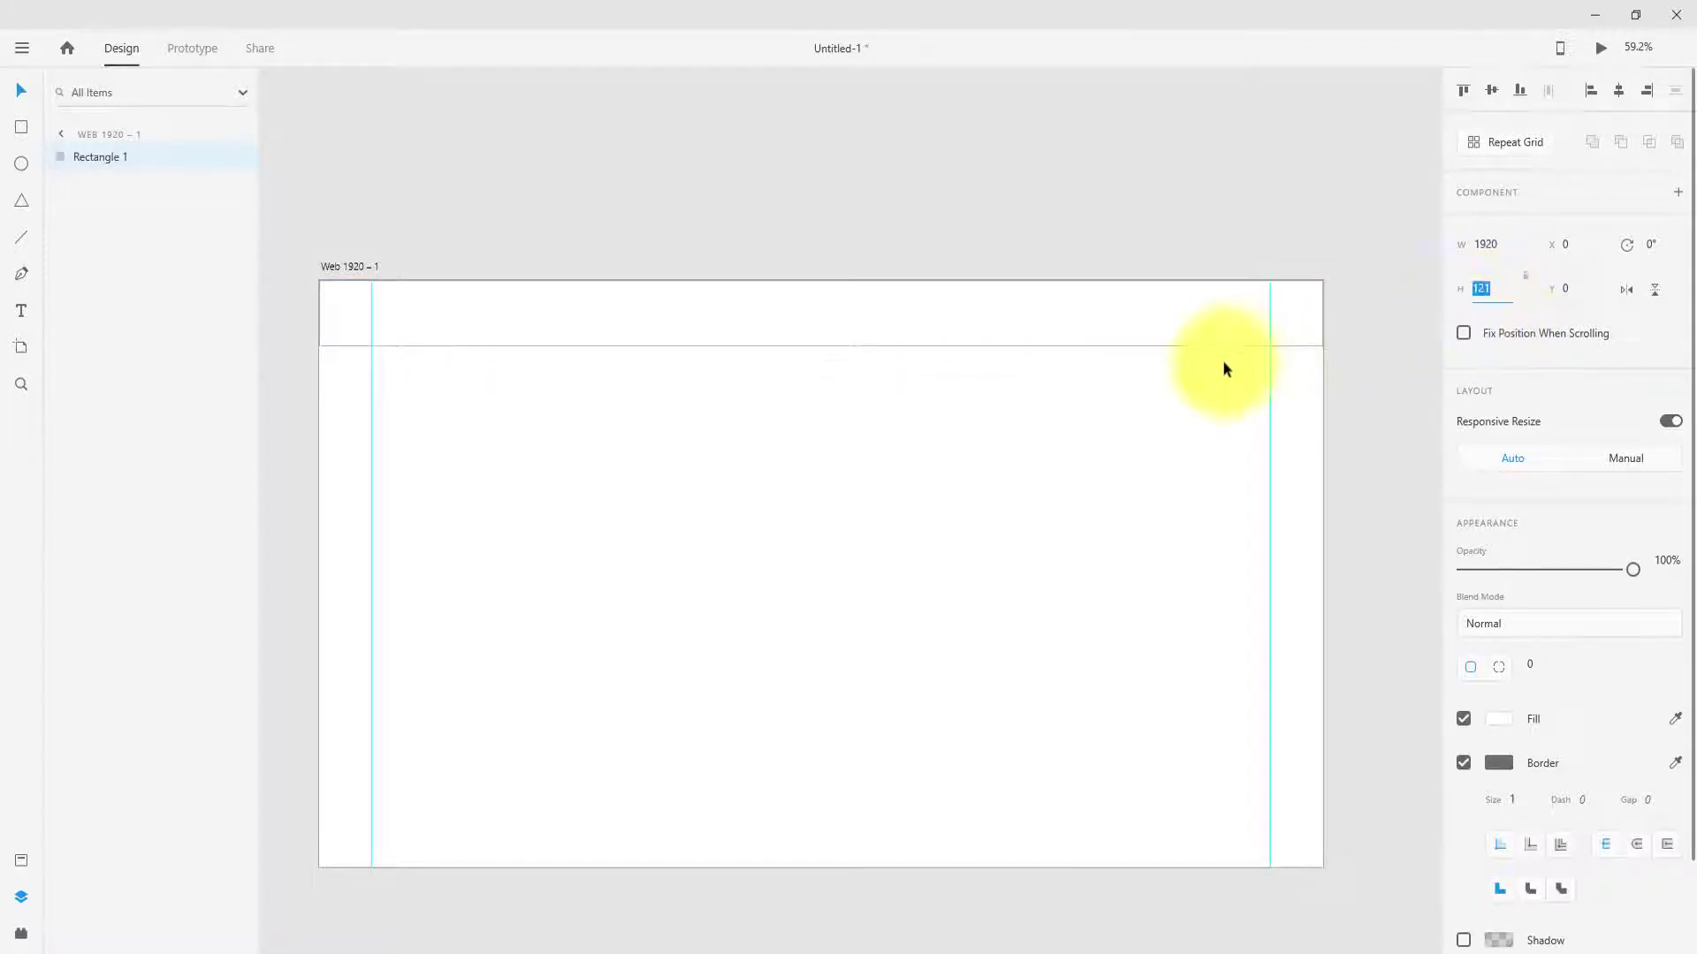
left_click(598, 371)
scroll(530, 389, "up", 2)
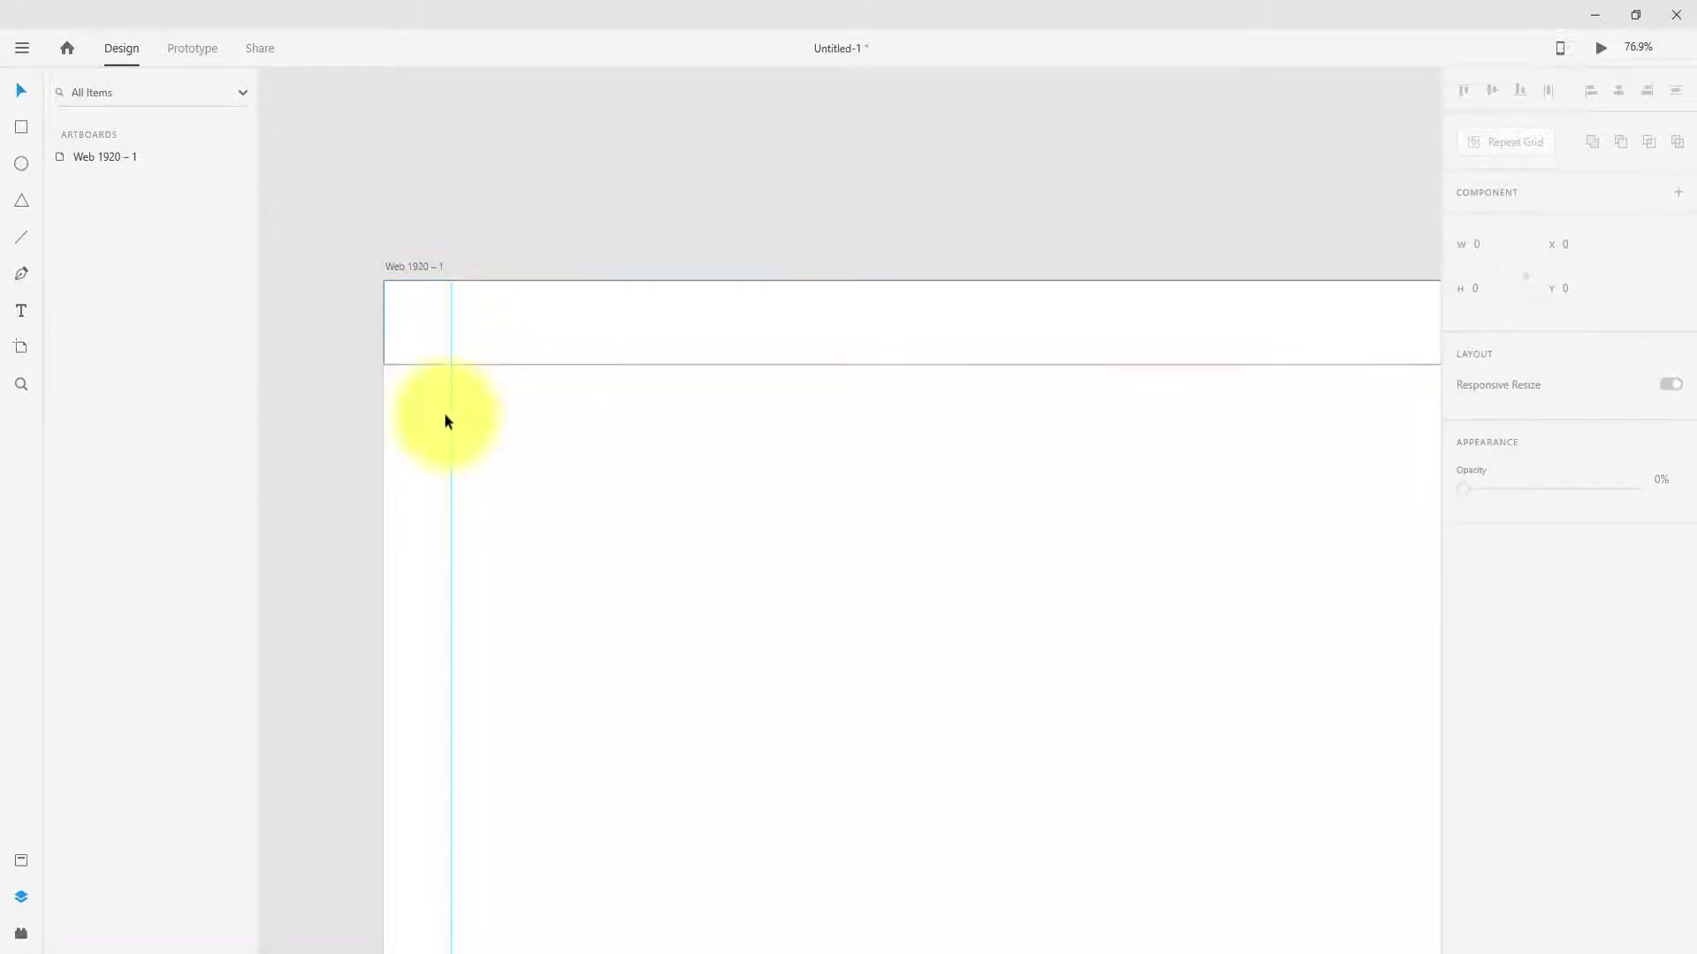
mouse_move(376, 428)
left_mouse_down()
mouse_move(404, 447)
mouse_move(369, 462)
left_mouse_up()
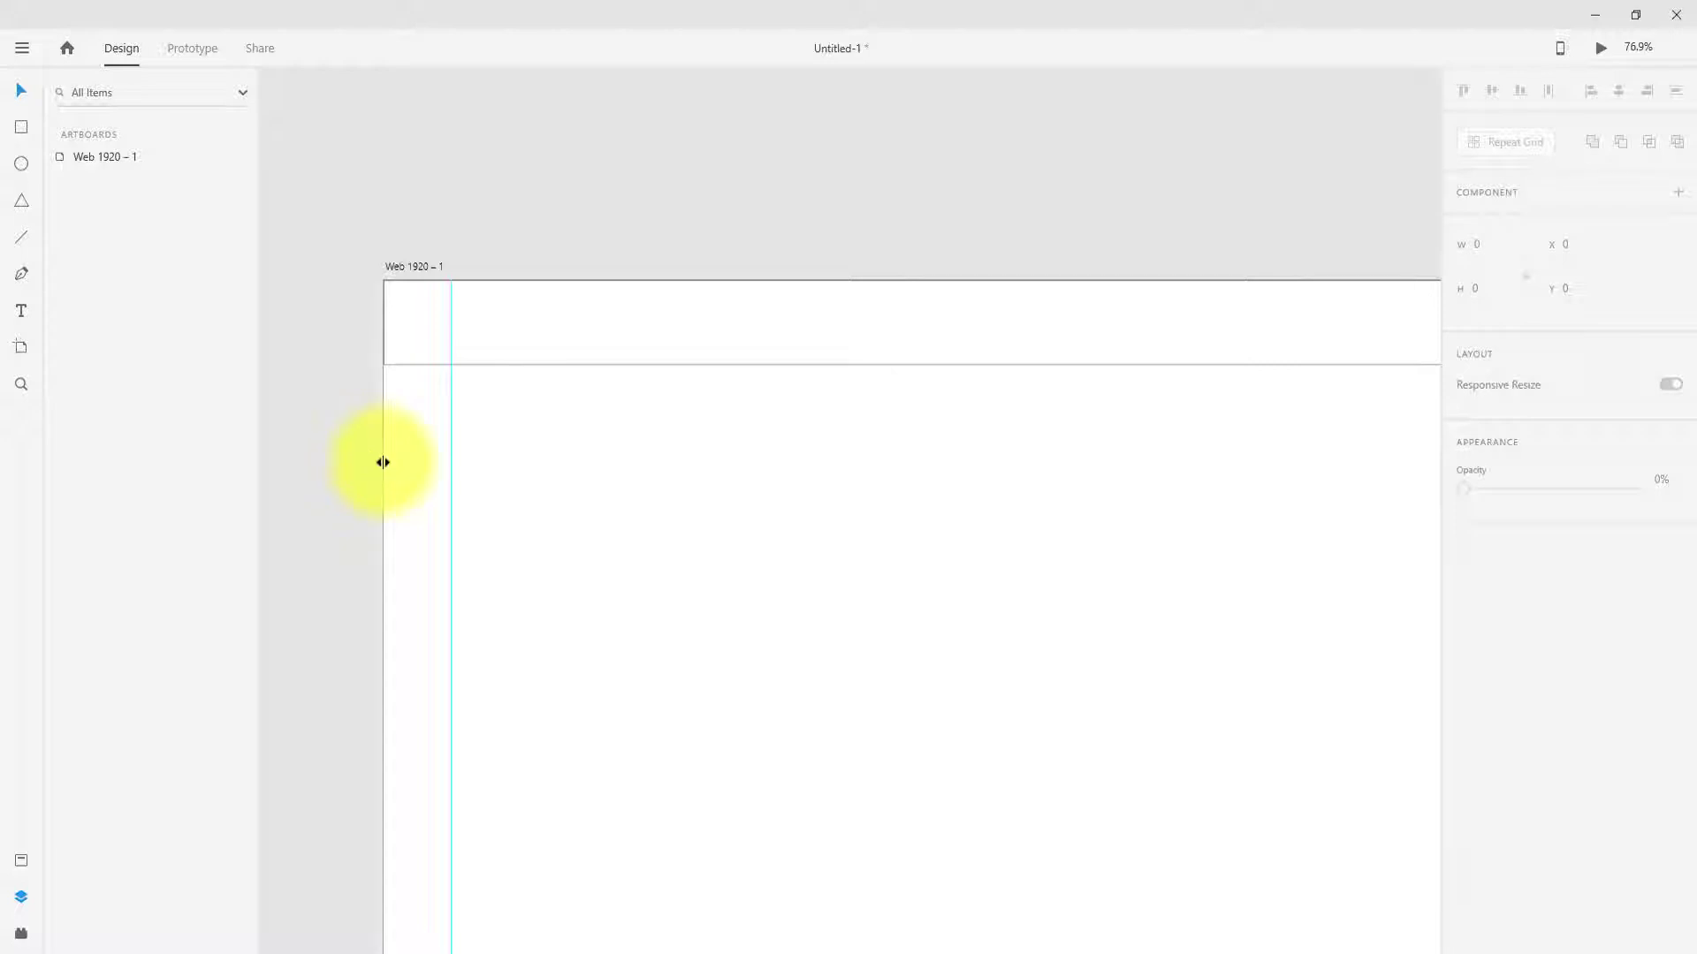
left_click_drag(383, 462, 481, 468)
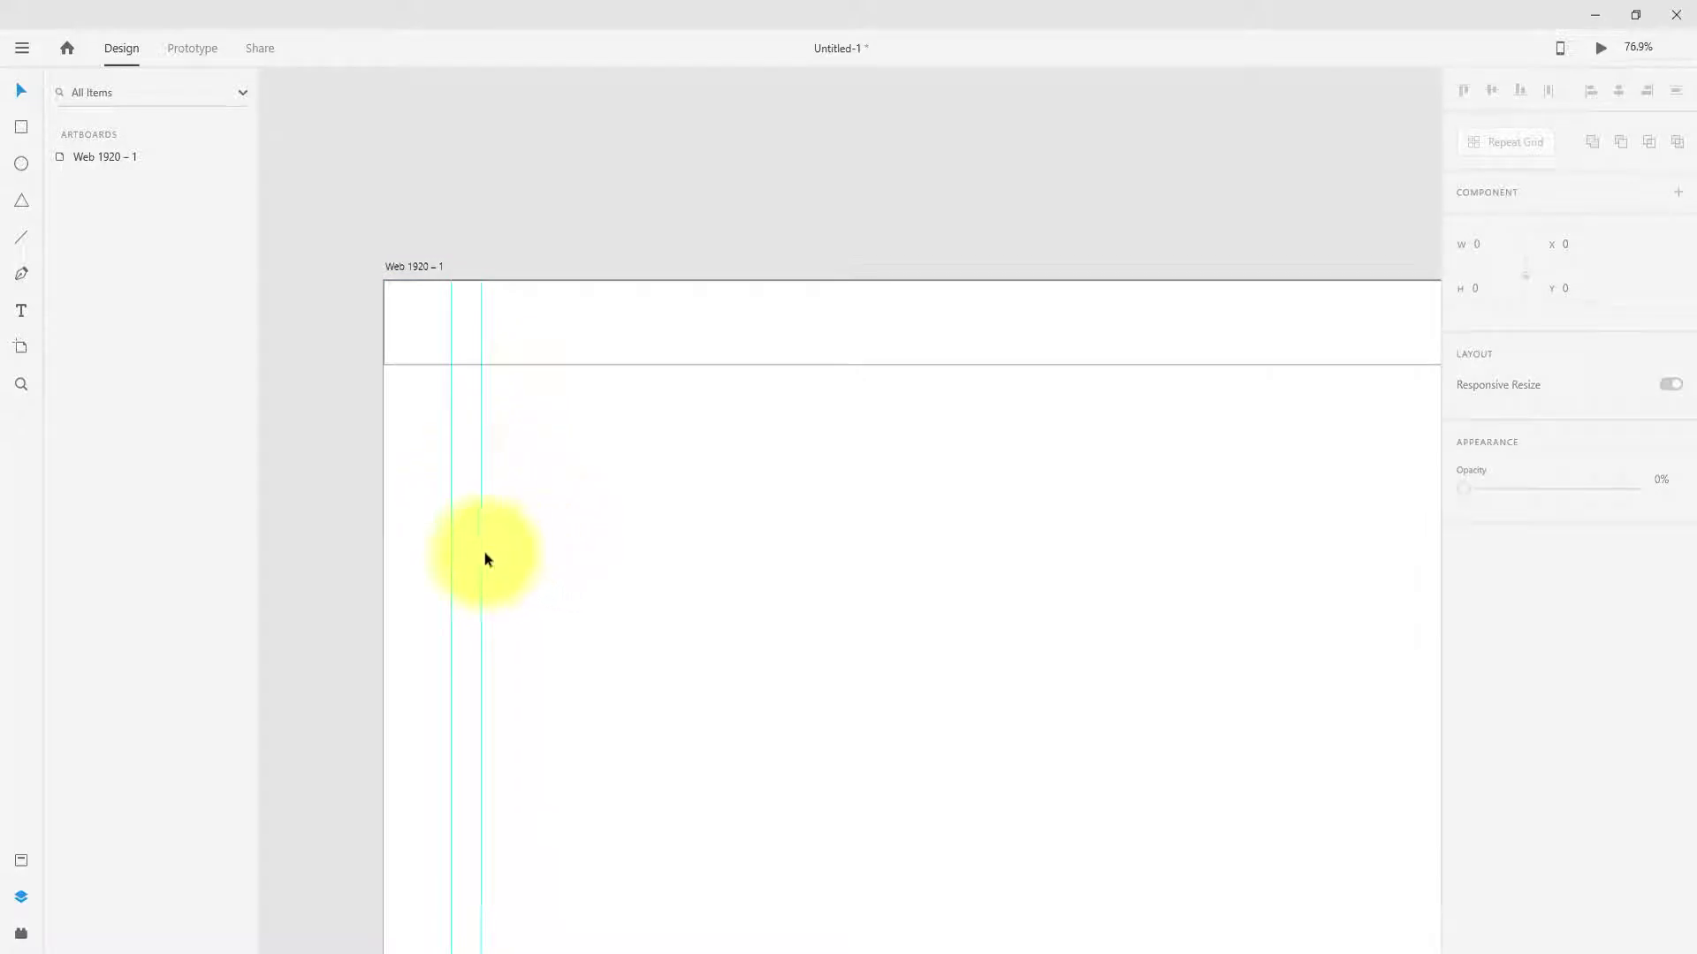
left_click_drag(480, 553, 344, 488)
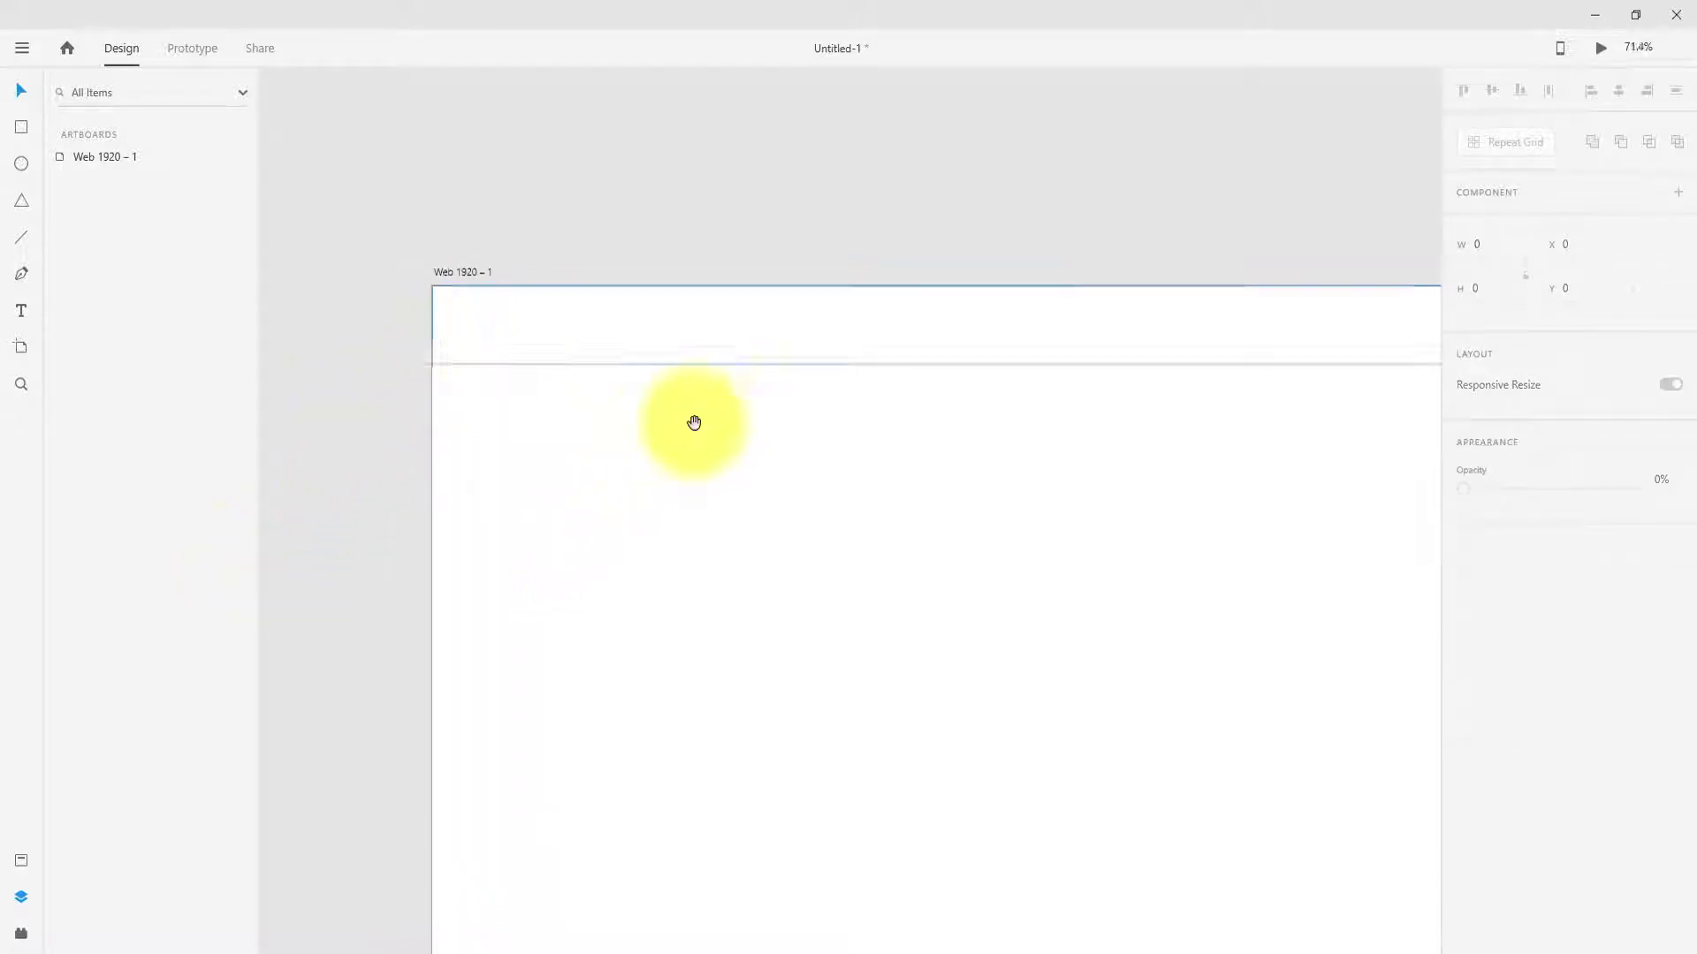
scroll(694, 422, "down", 3)
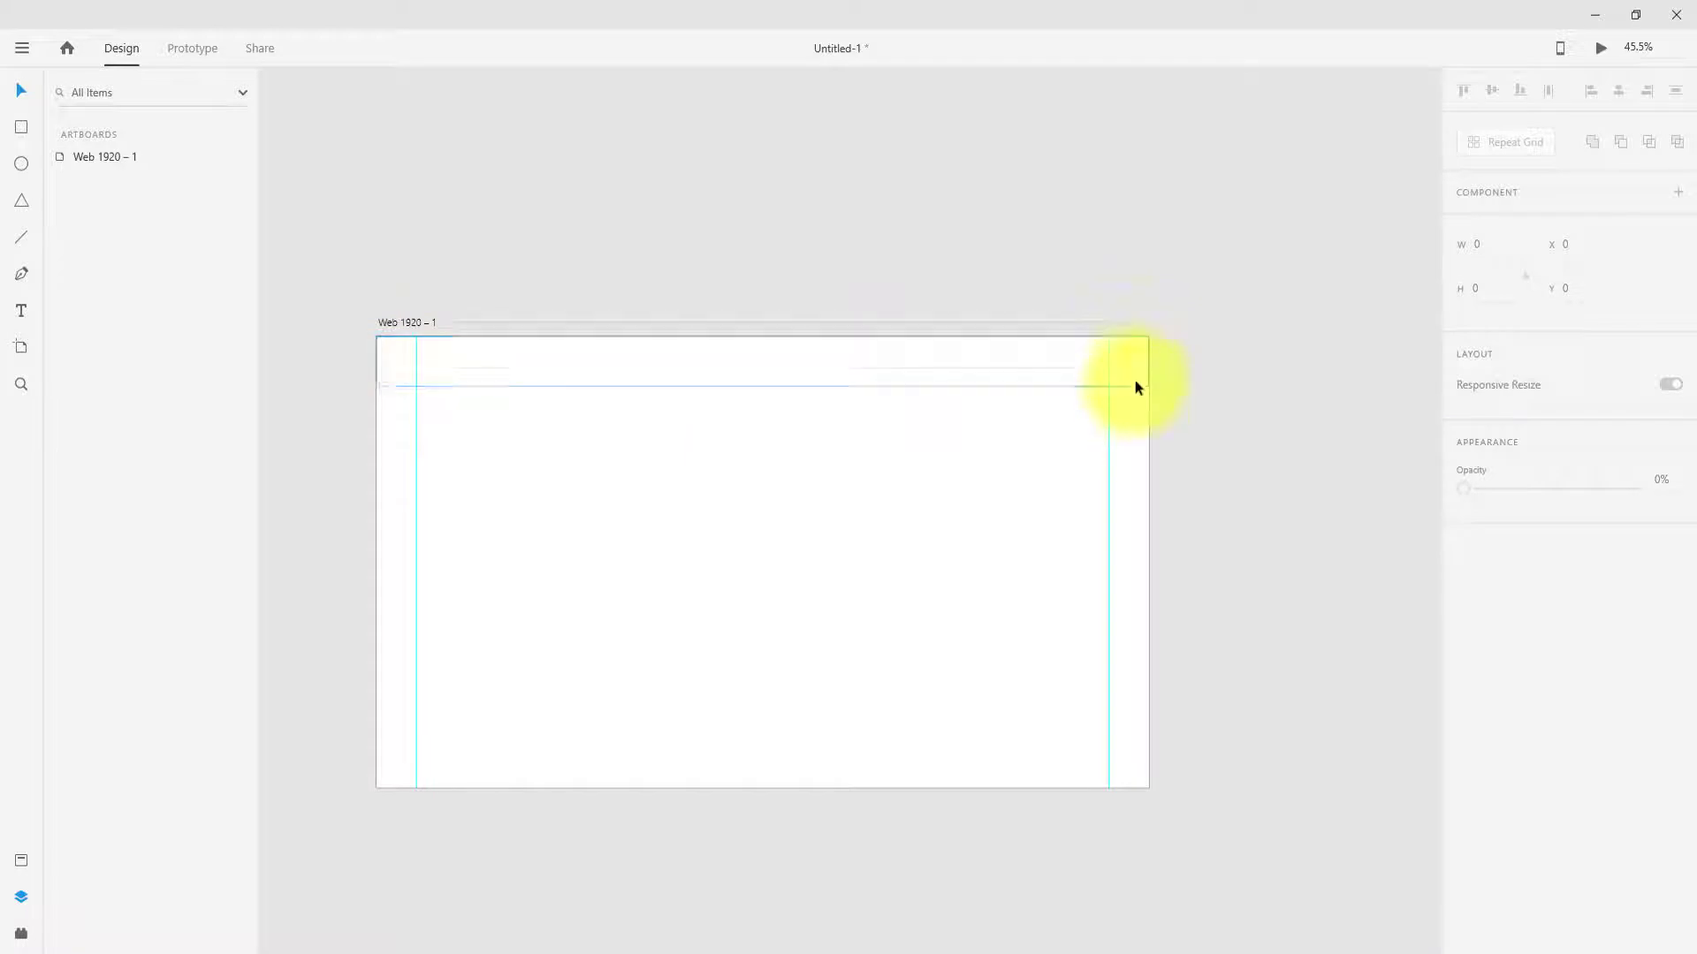
scroll(1148, 432, "up", 2)
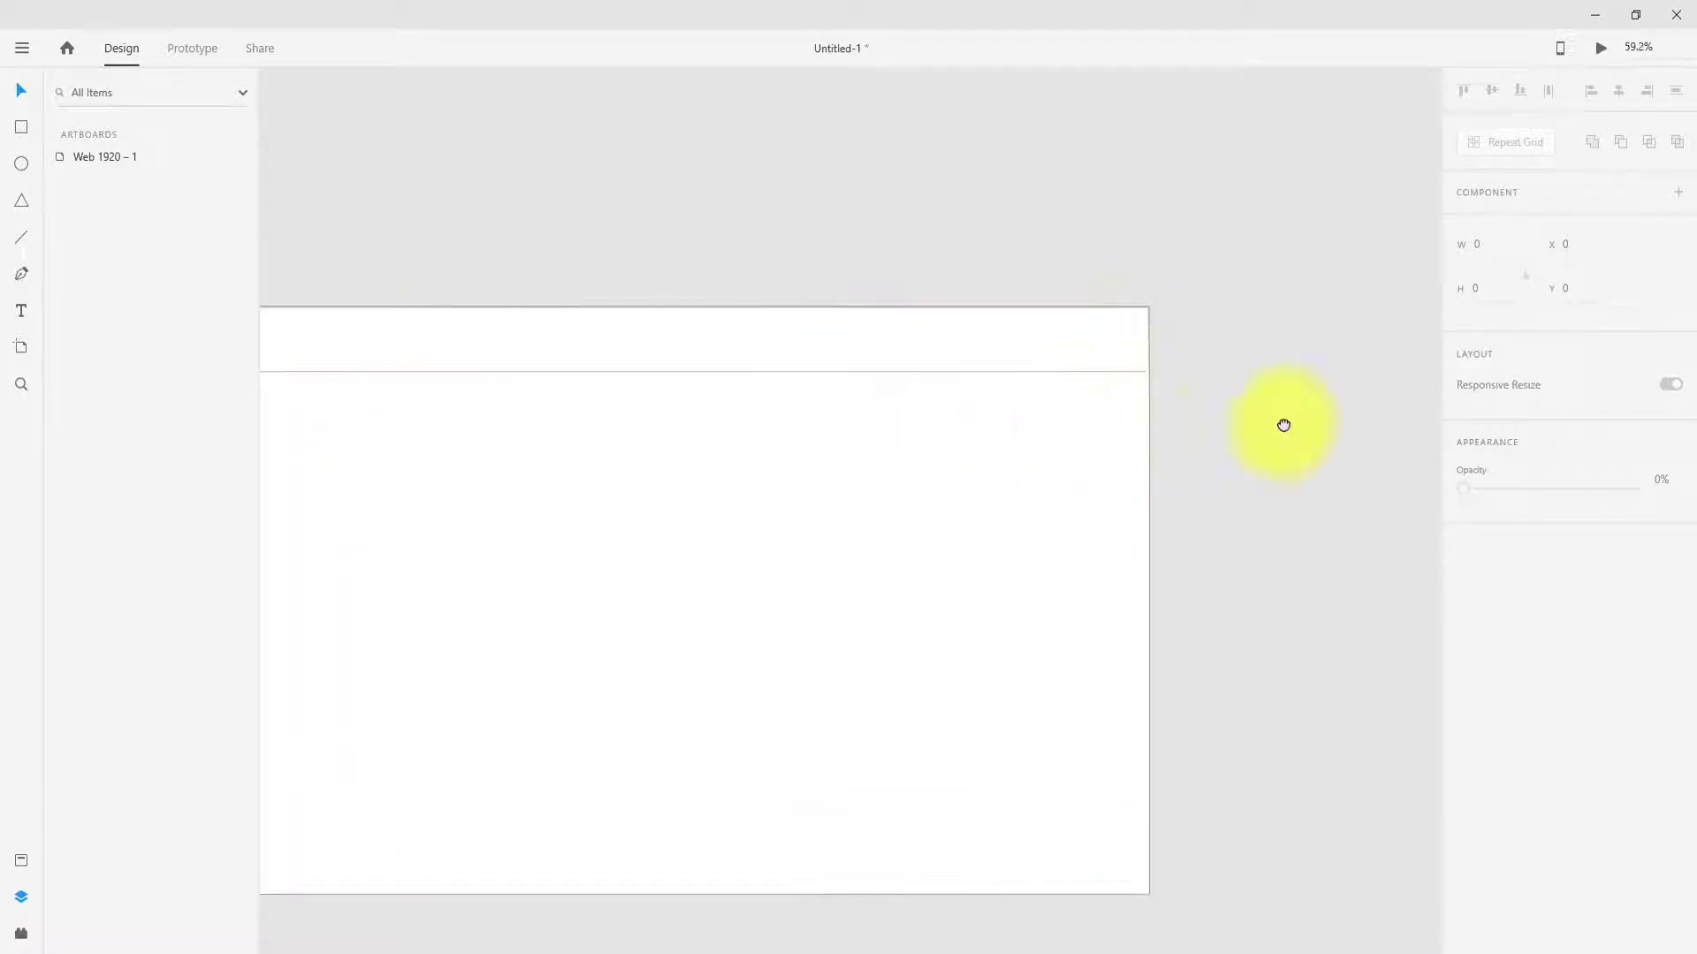
left_click_drag(1283, 425, 1331, 417)
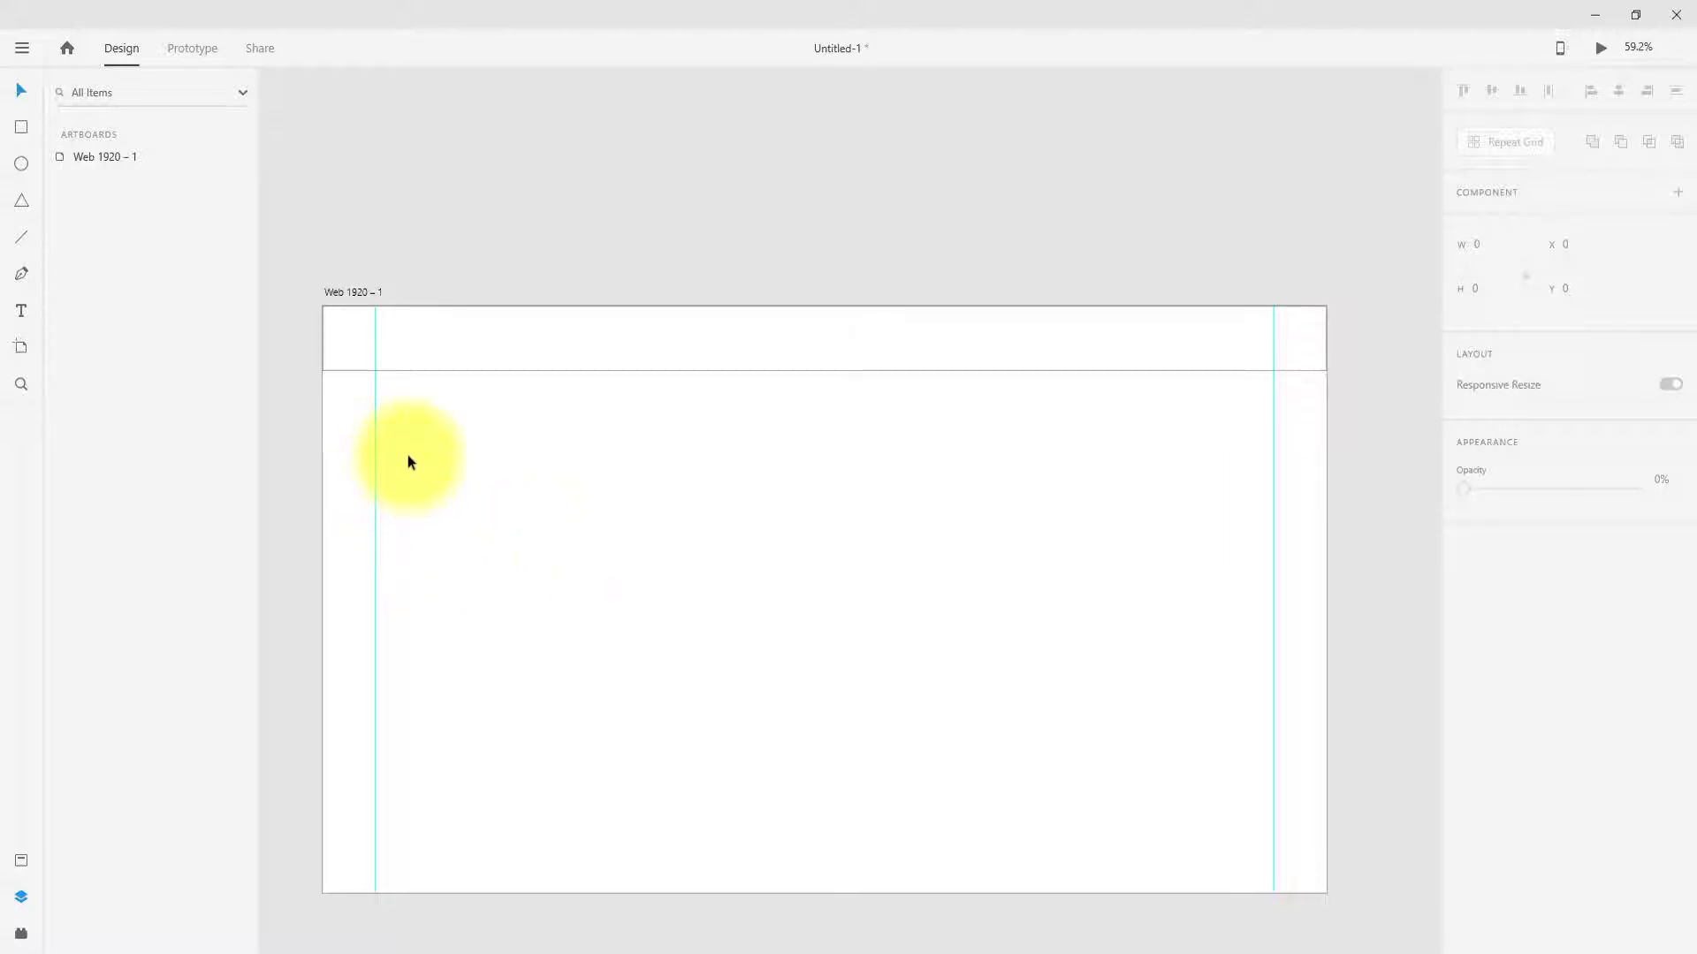
scroll(409, 454, "up", 2)
Turn off Rectangle 1's border and fill it with a very light grey
left_click(484, 352)
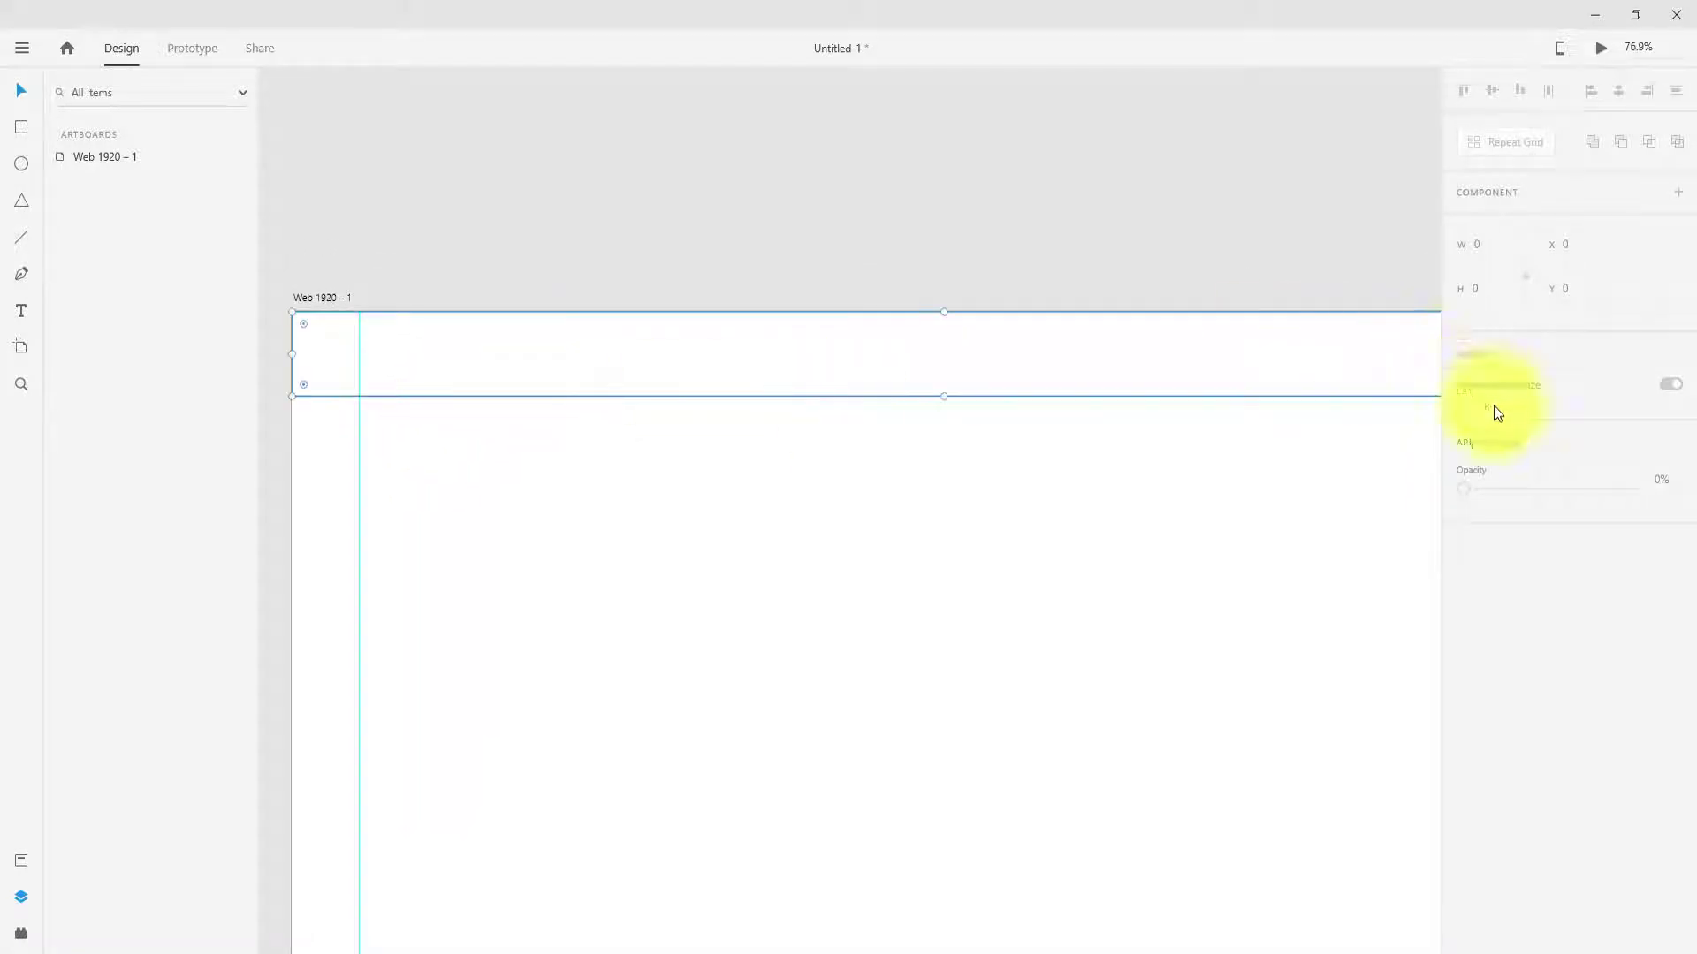
left_click(496, 467)
left_click_drag(563, 402, 576, 443)
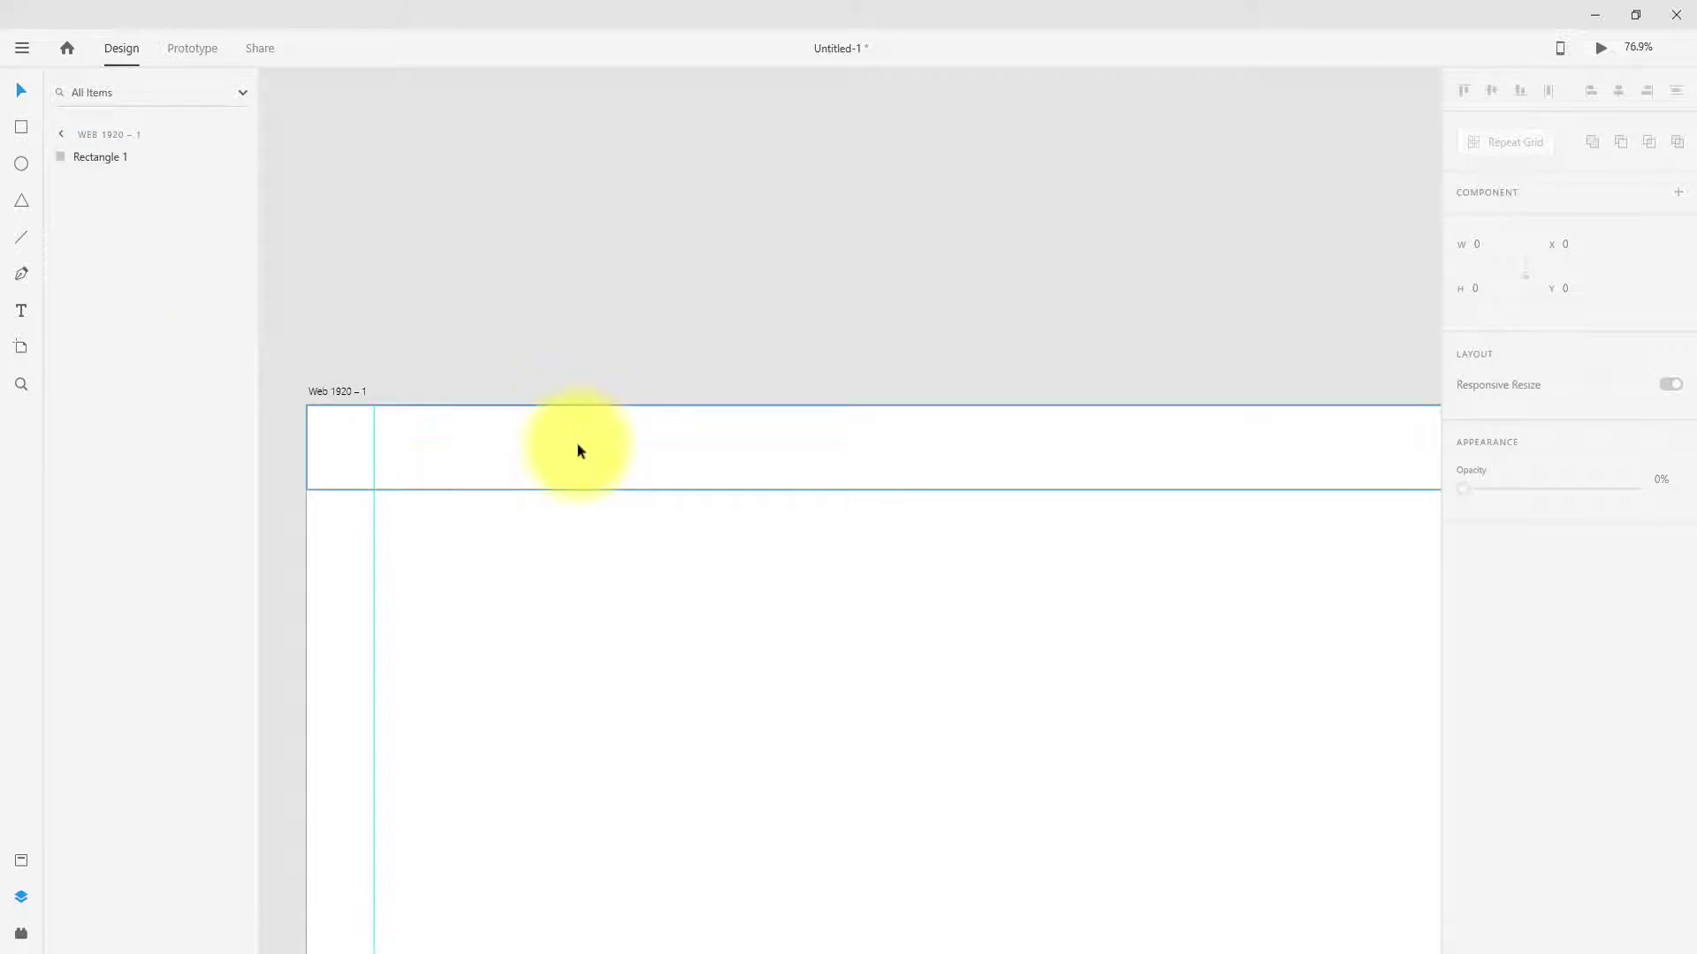
left_click(580, 447)
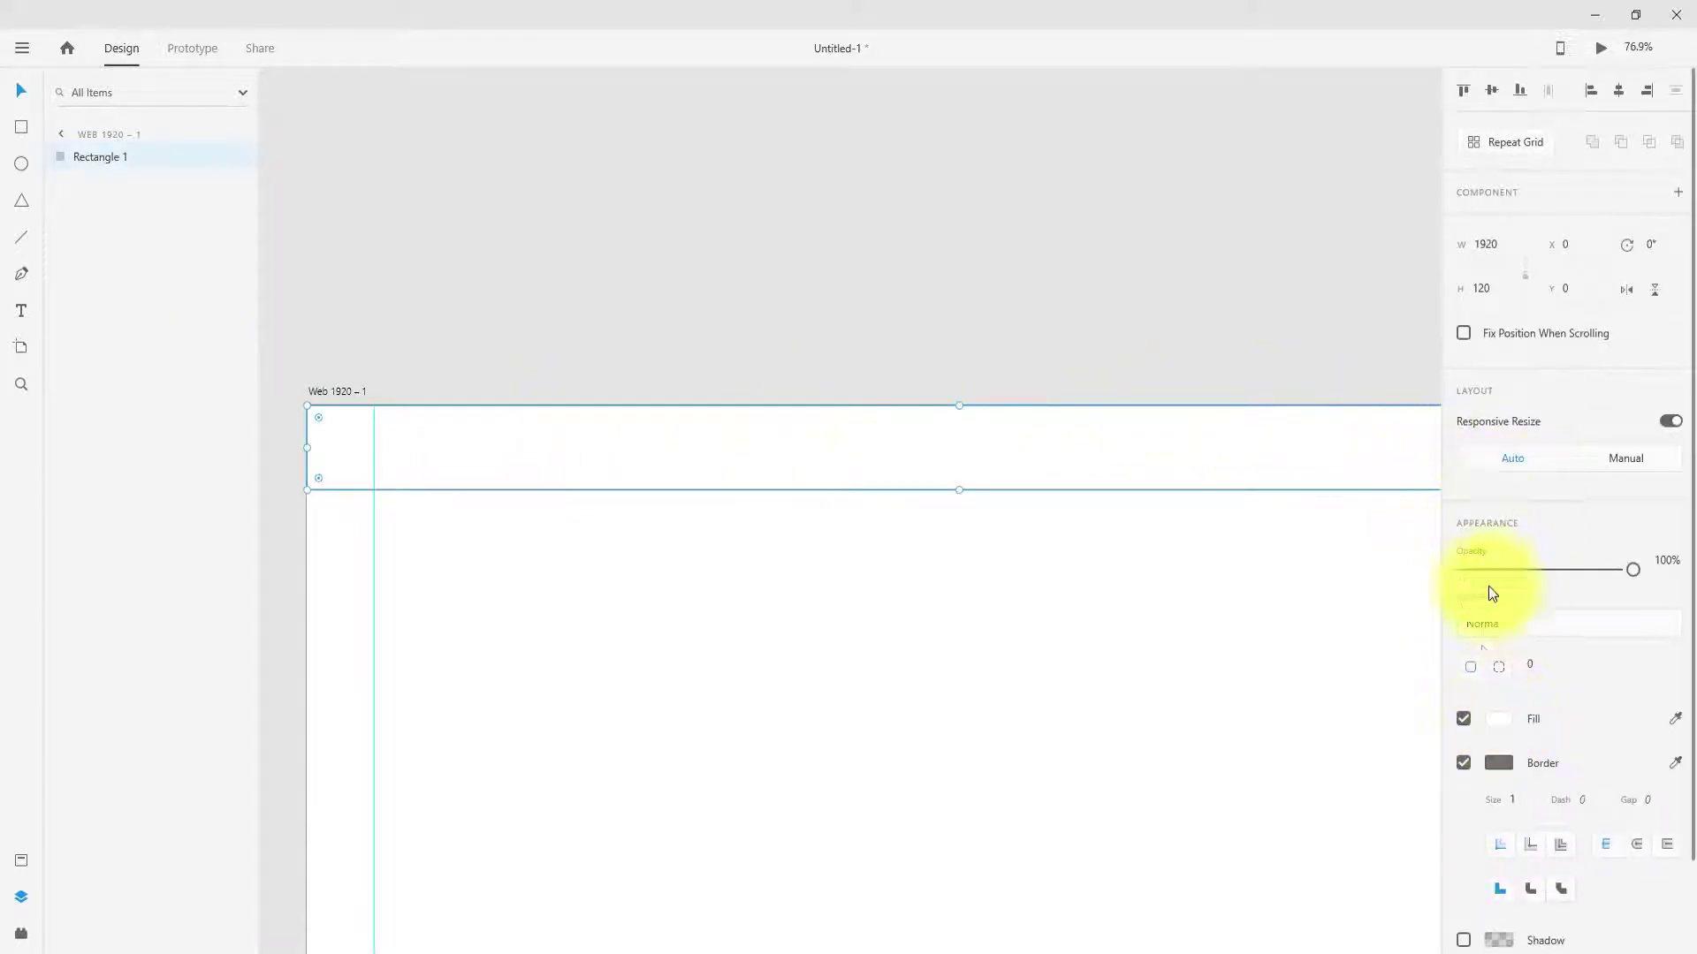
left_click(1463, 762)
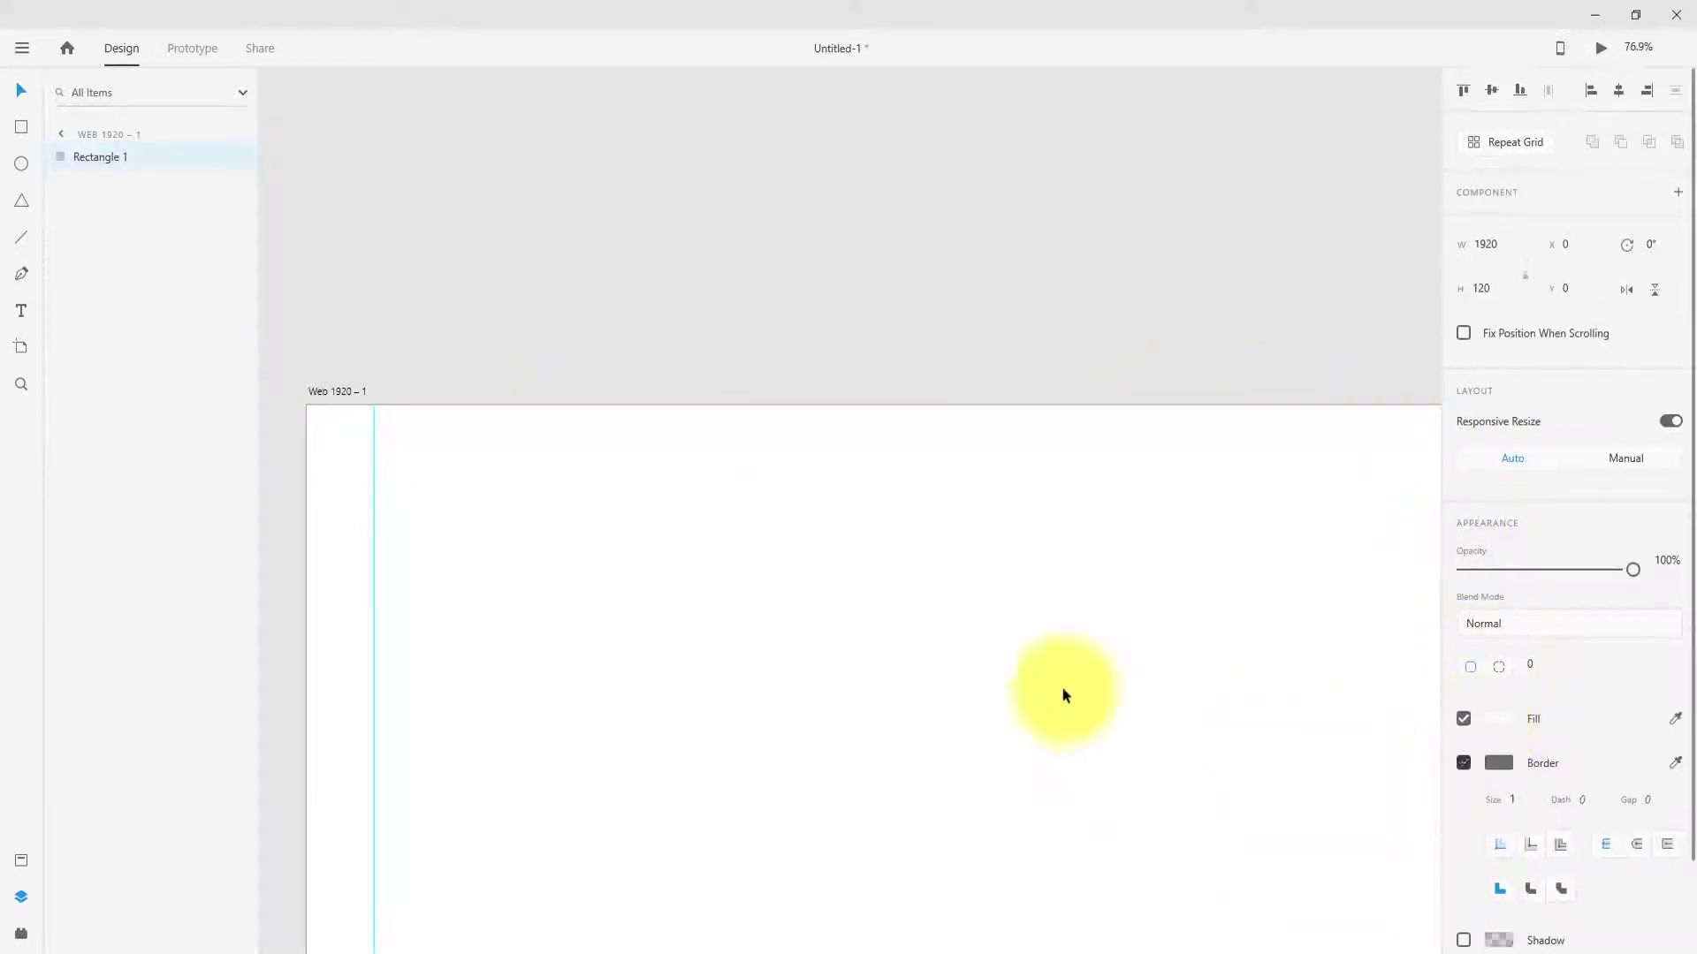
left_click(1500, 724)
left_click(1228, 627)
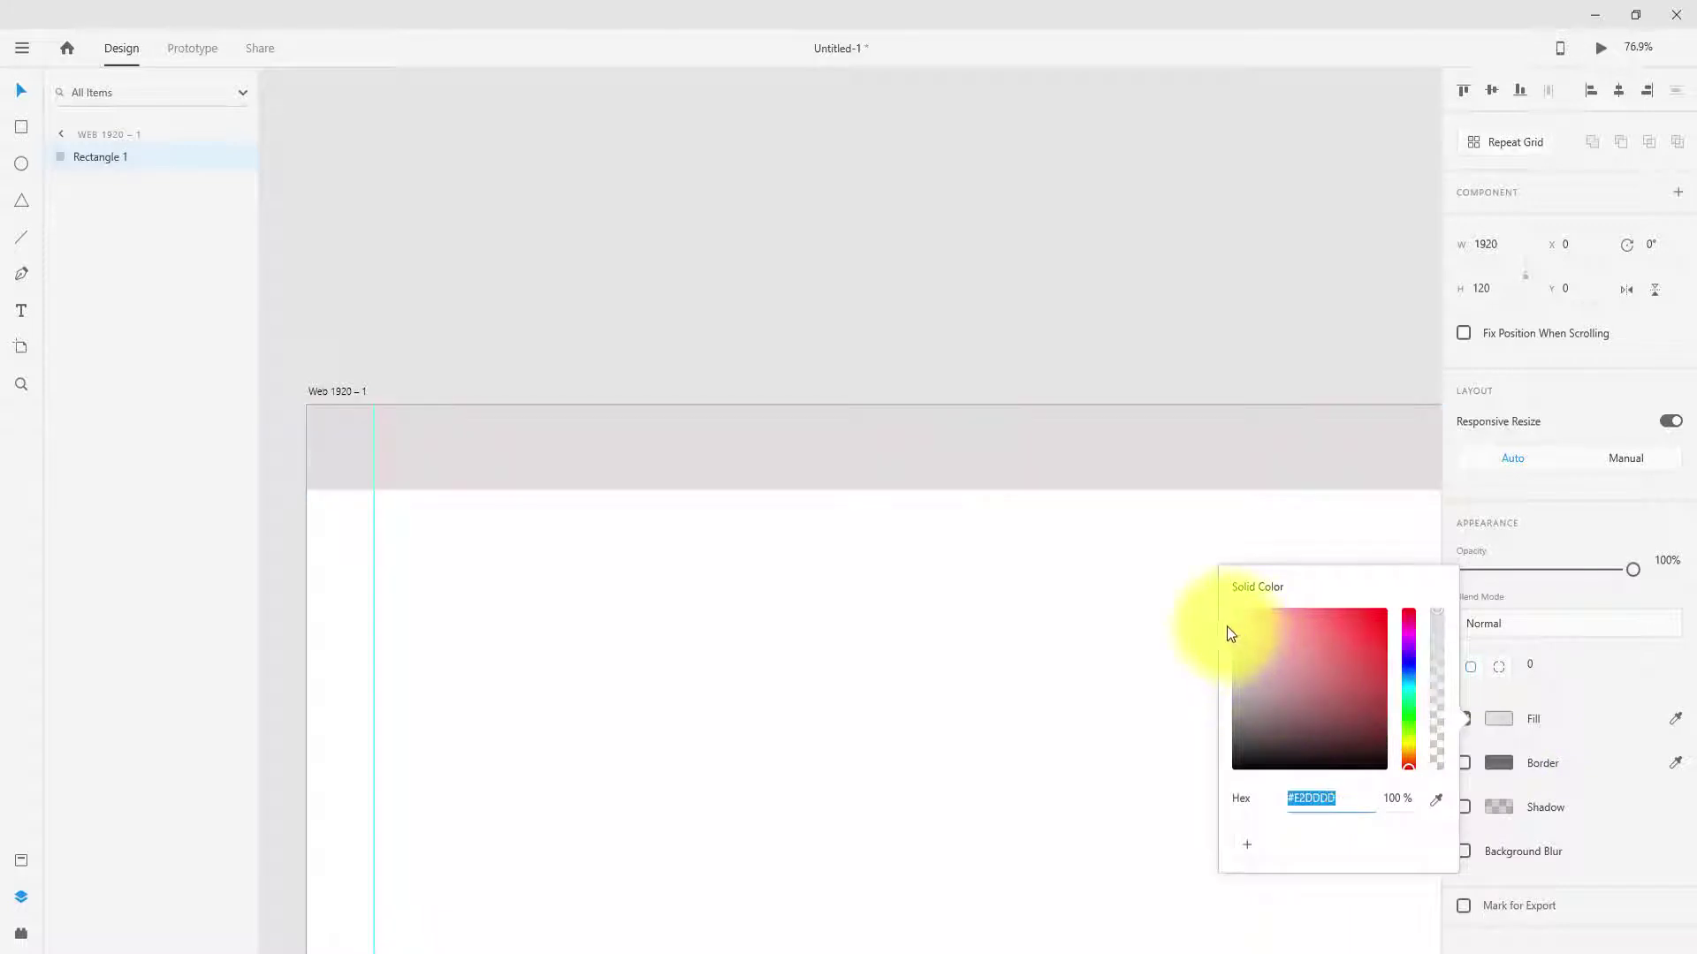
left_click_drag(1221, 624, 1199, 614)
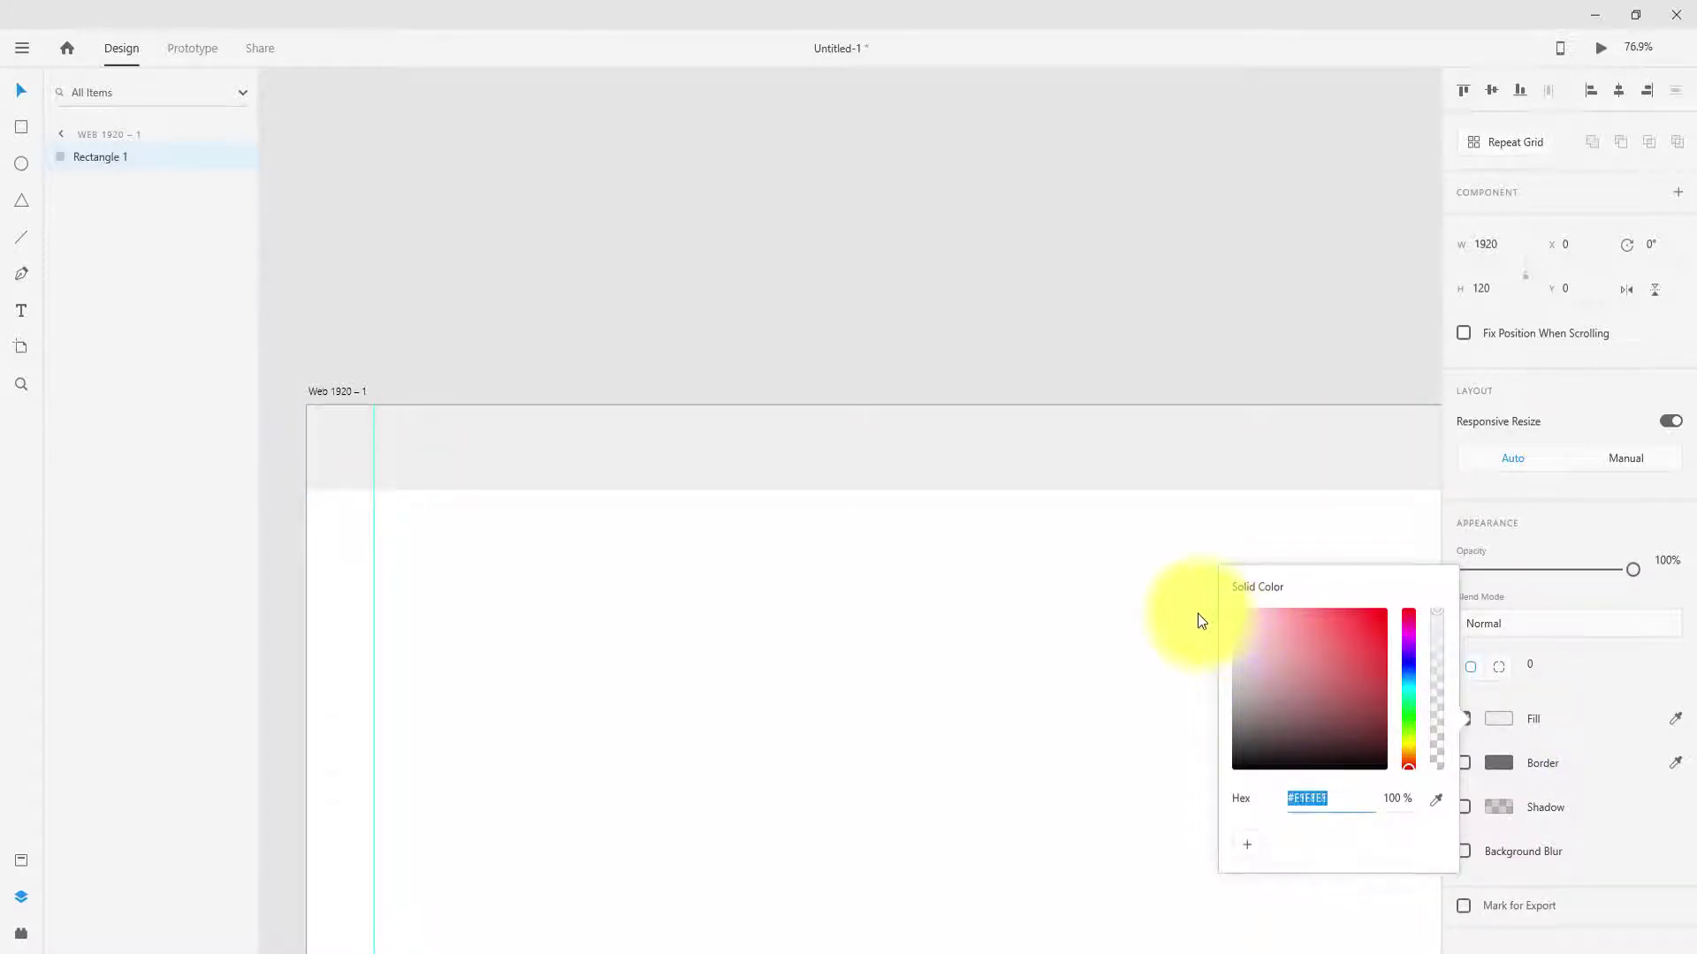
left_click(848, 557)
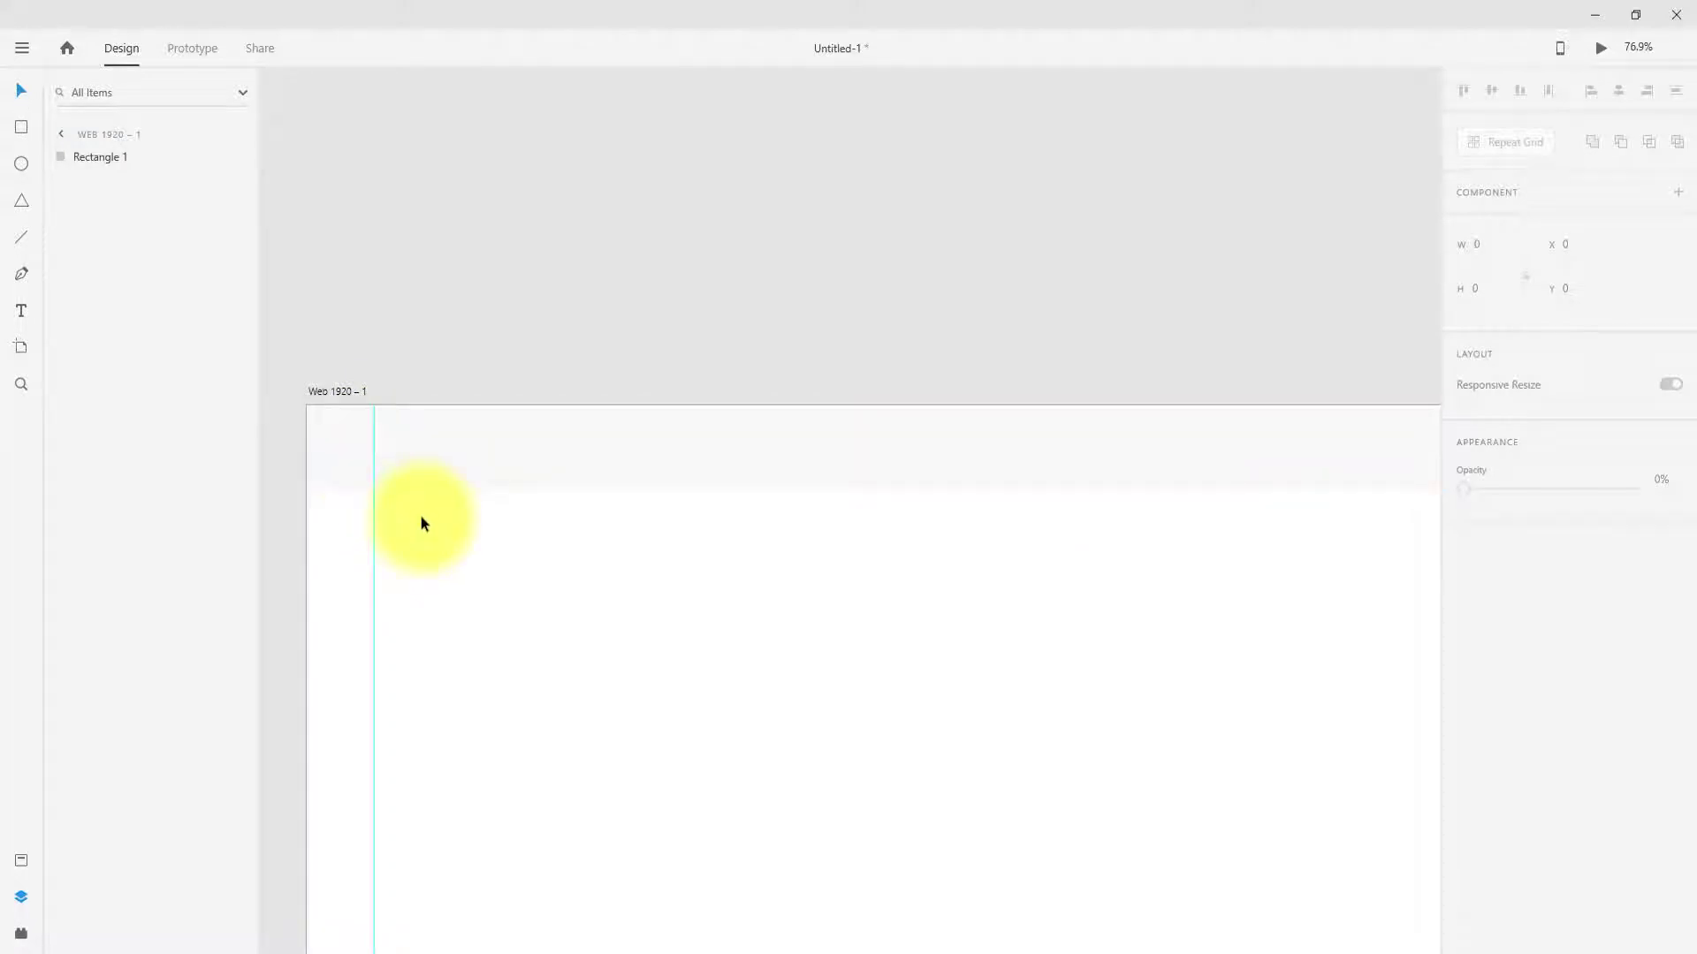
Add 'Yourlogo' text at font size 30 and move it to the header's top-left
key("t")
left_click(424, 576)
type("Yourlogo")
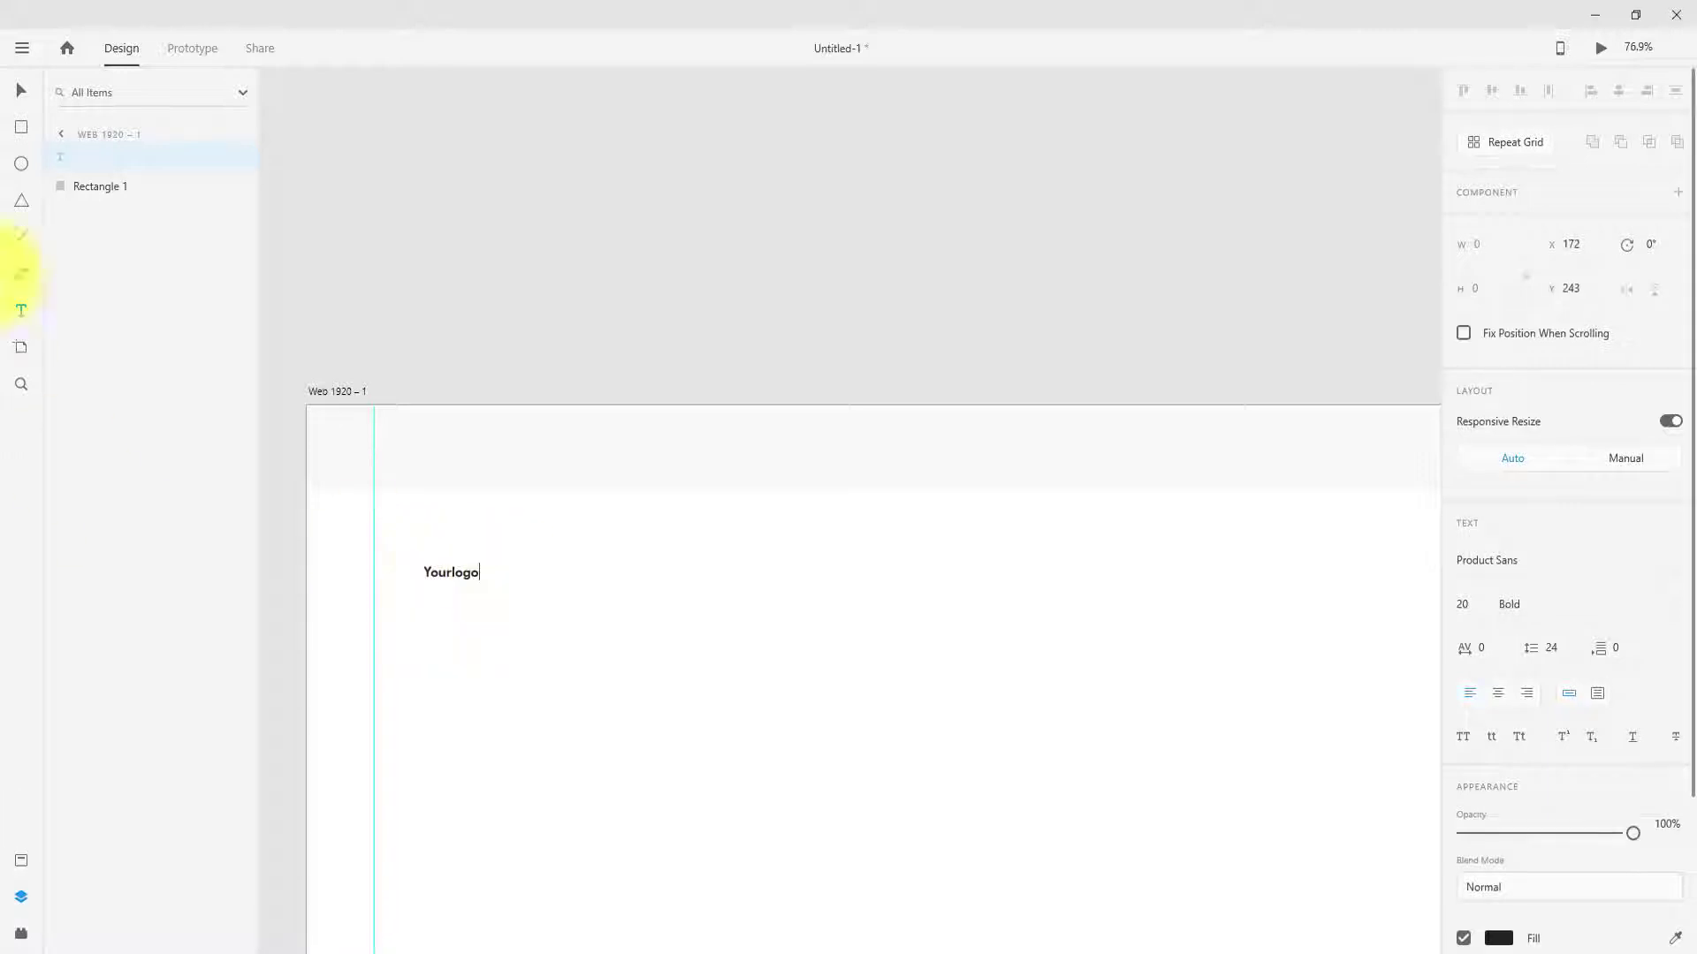
left_click(21, 90)
left_click(1472, 607)
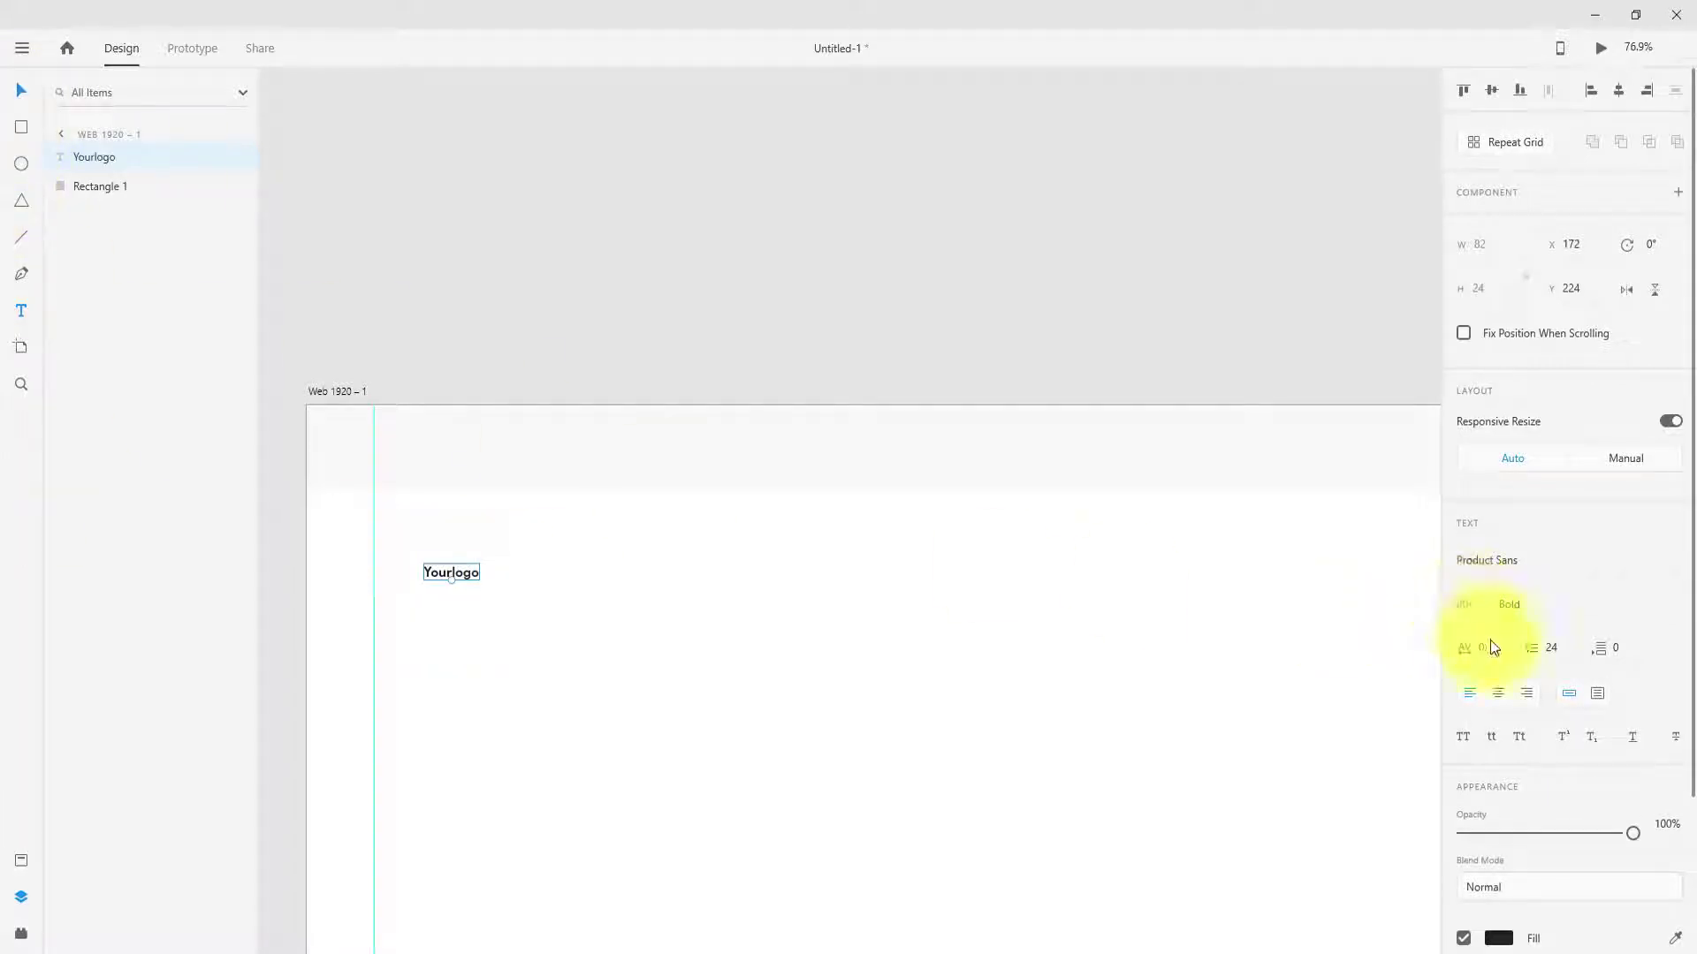
type("30")
key("Return")
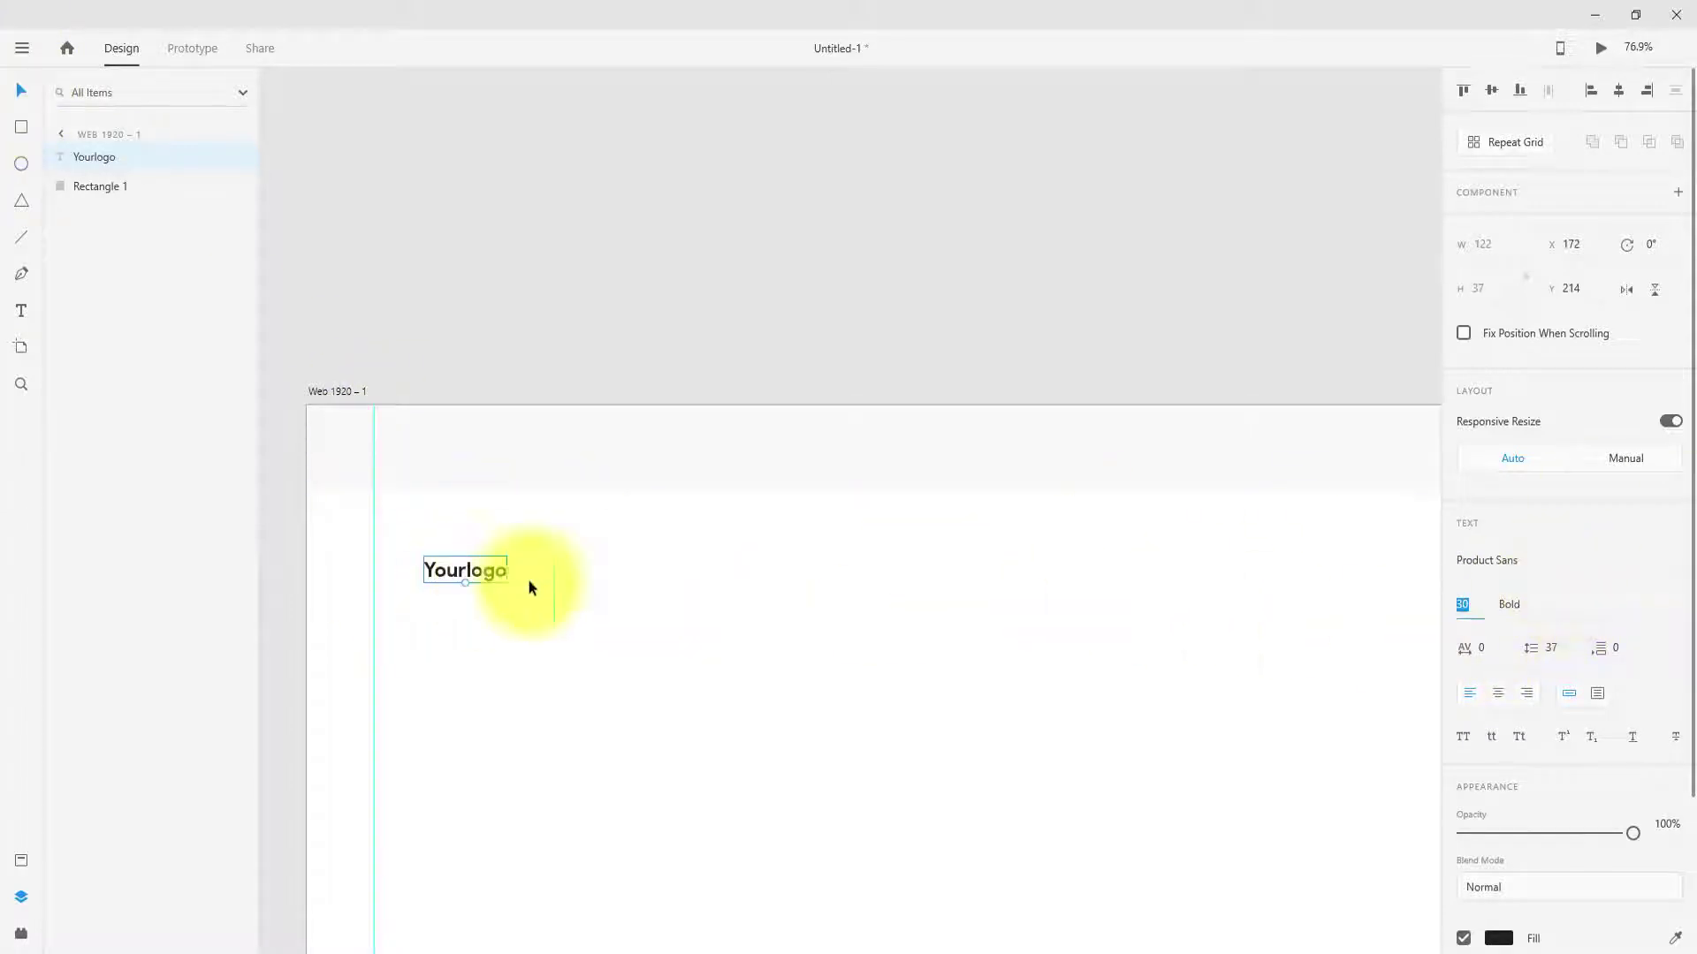
left_click_drag(433, 574, 384, 453)
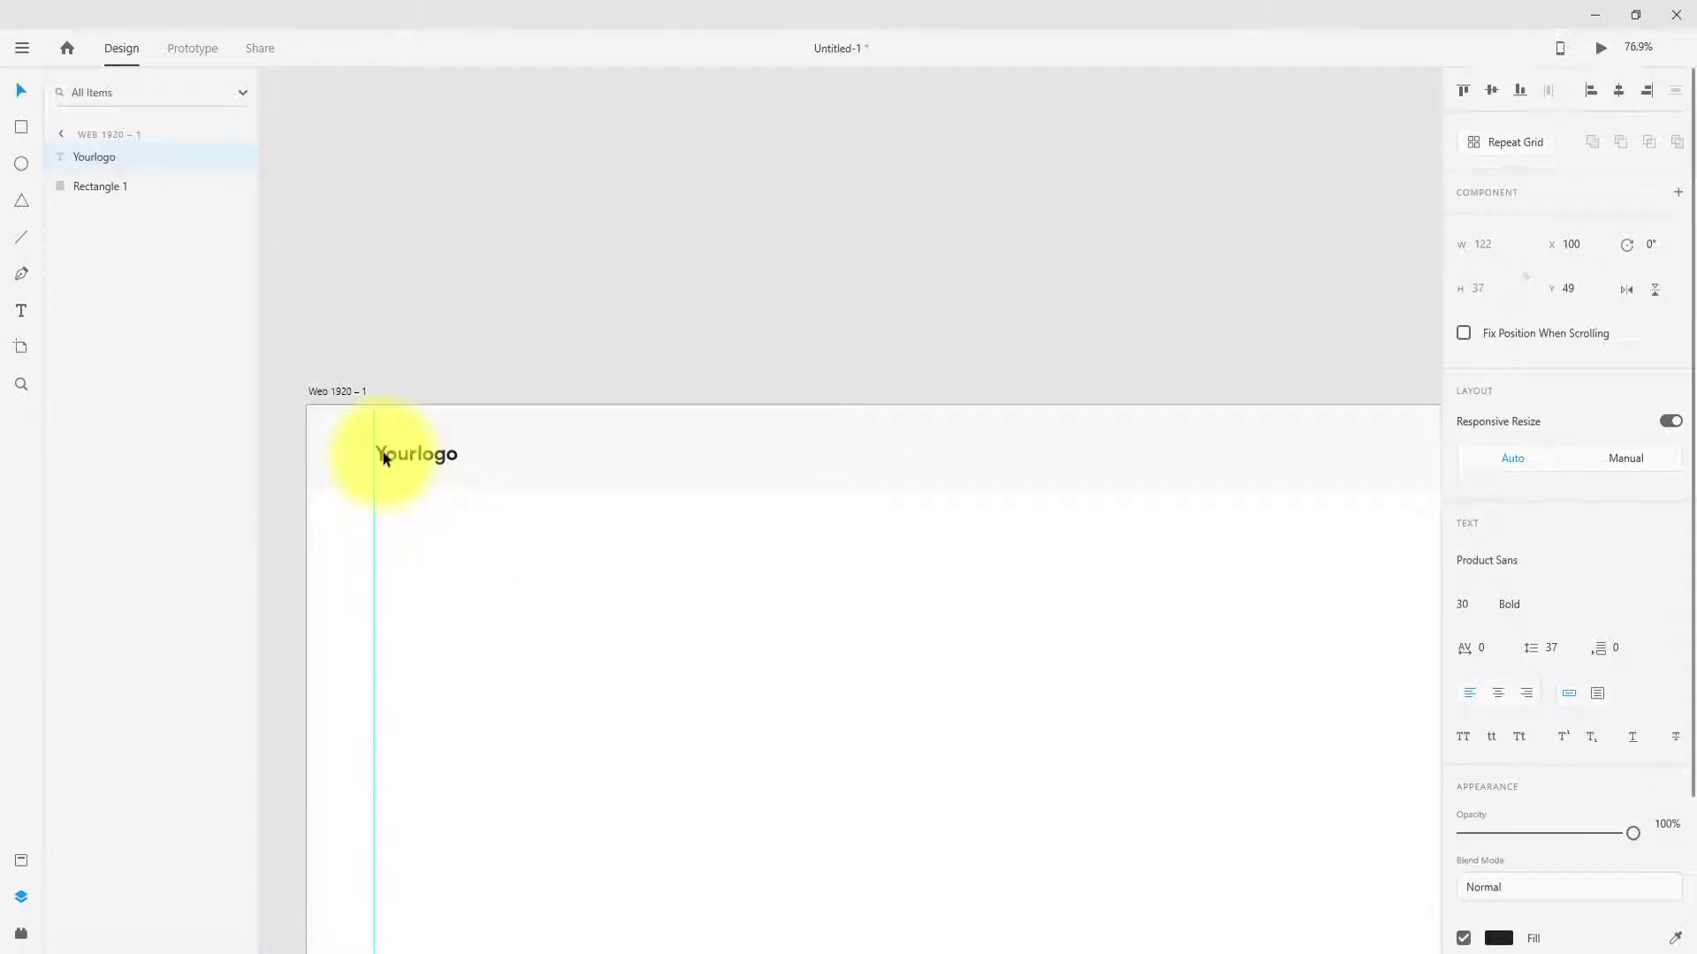
left_click(535, 634)
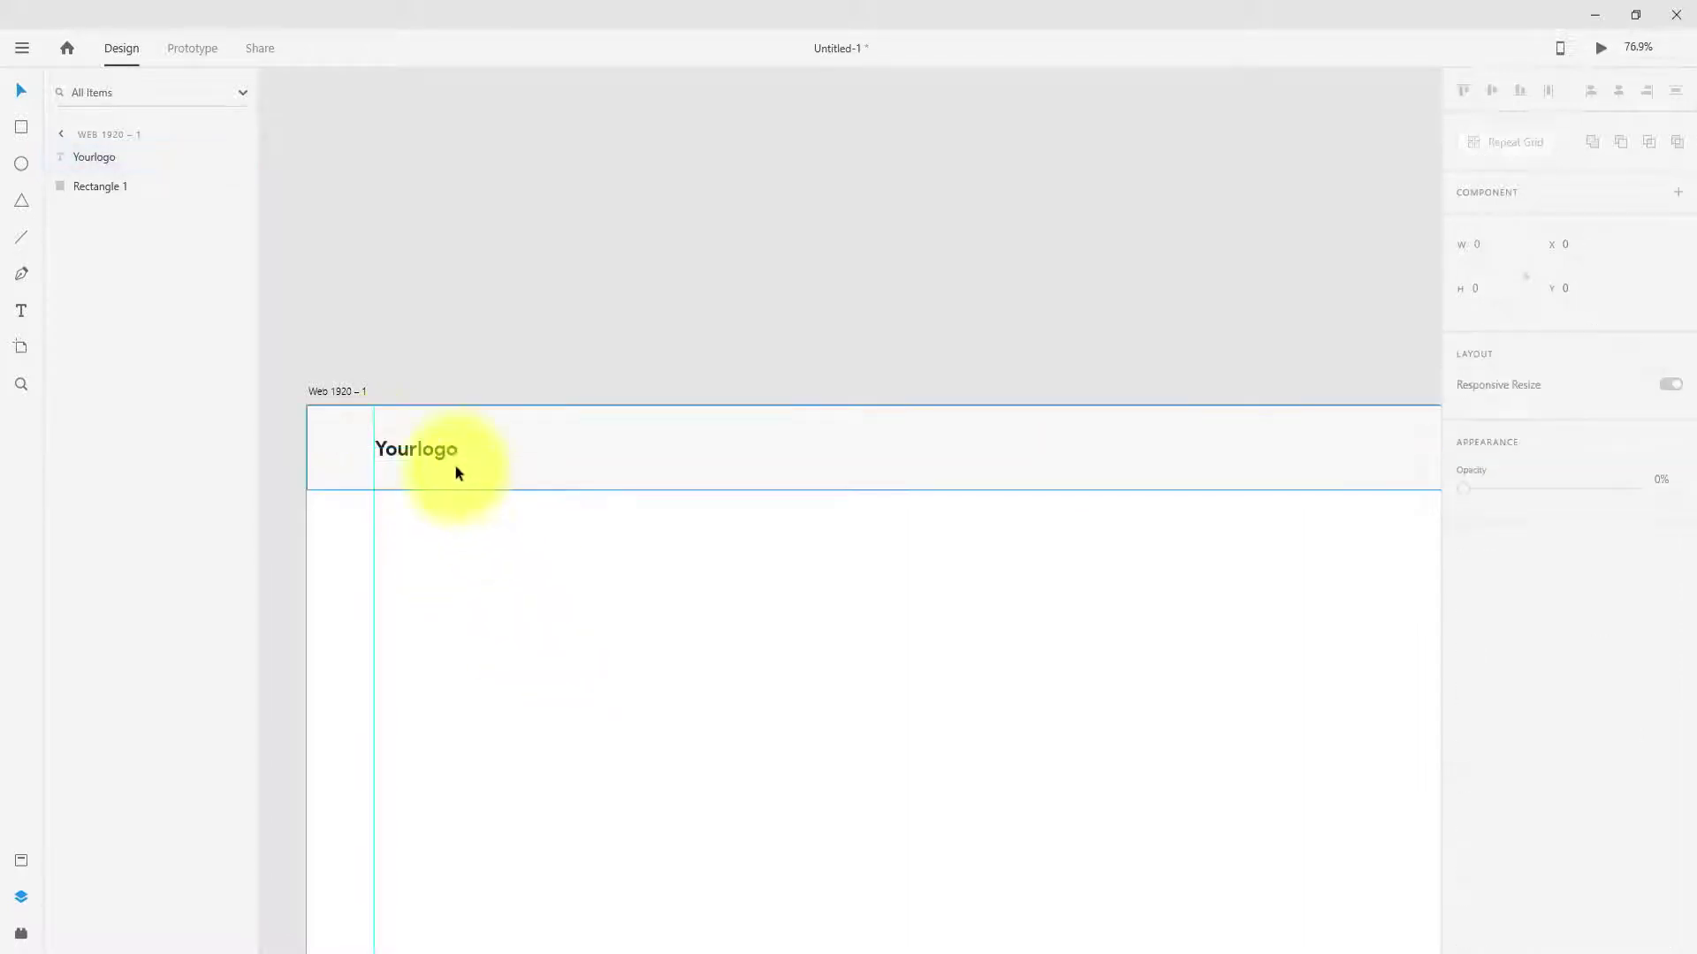
Enlarge Yourlogo to size 40 and align it middle with the header bar
scroll(768, 618, "right", 1)
scroll(768, 617, "left", 2)
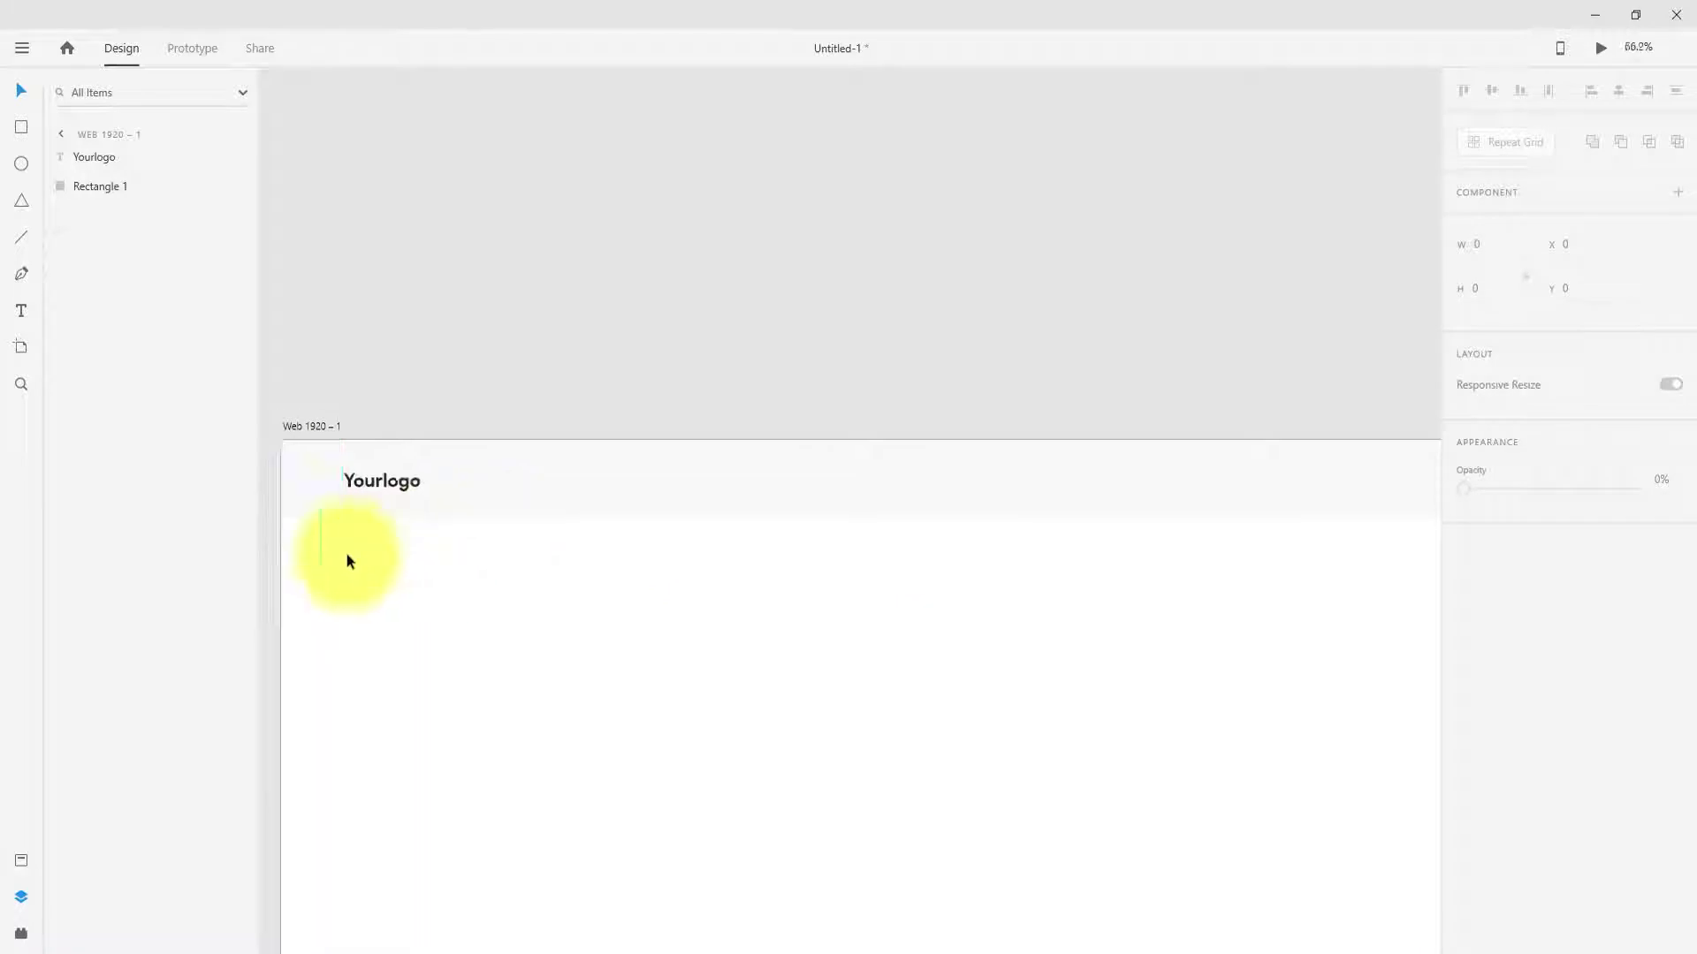
scroll(348, 562, "down", 1)
scroll(383, 557, "down", 1)
left_click(431, 495)
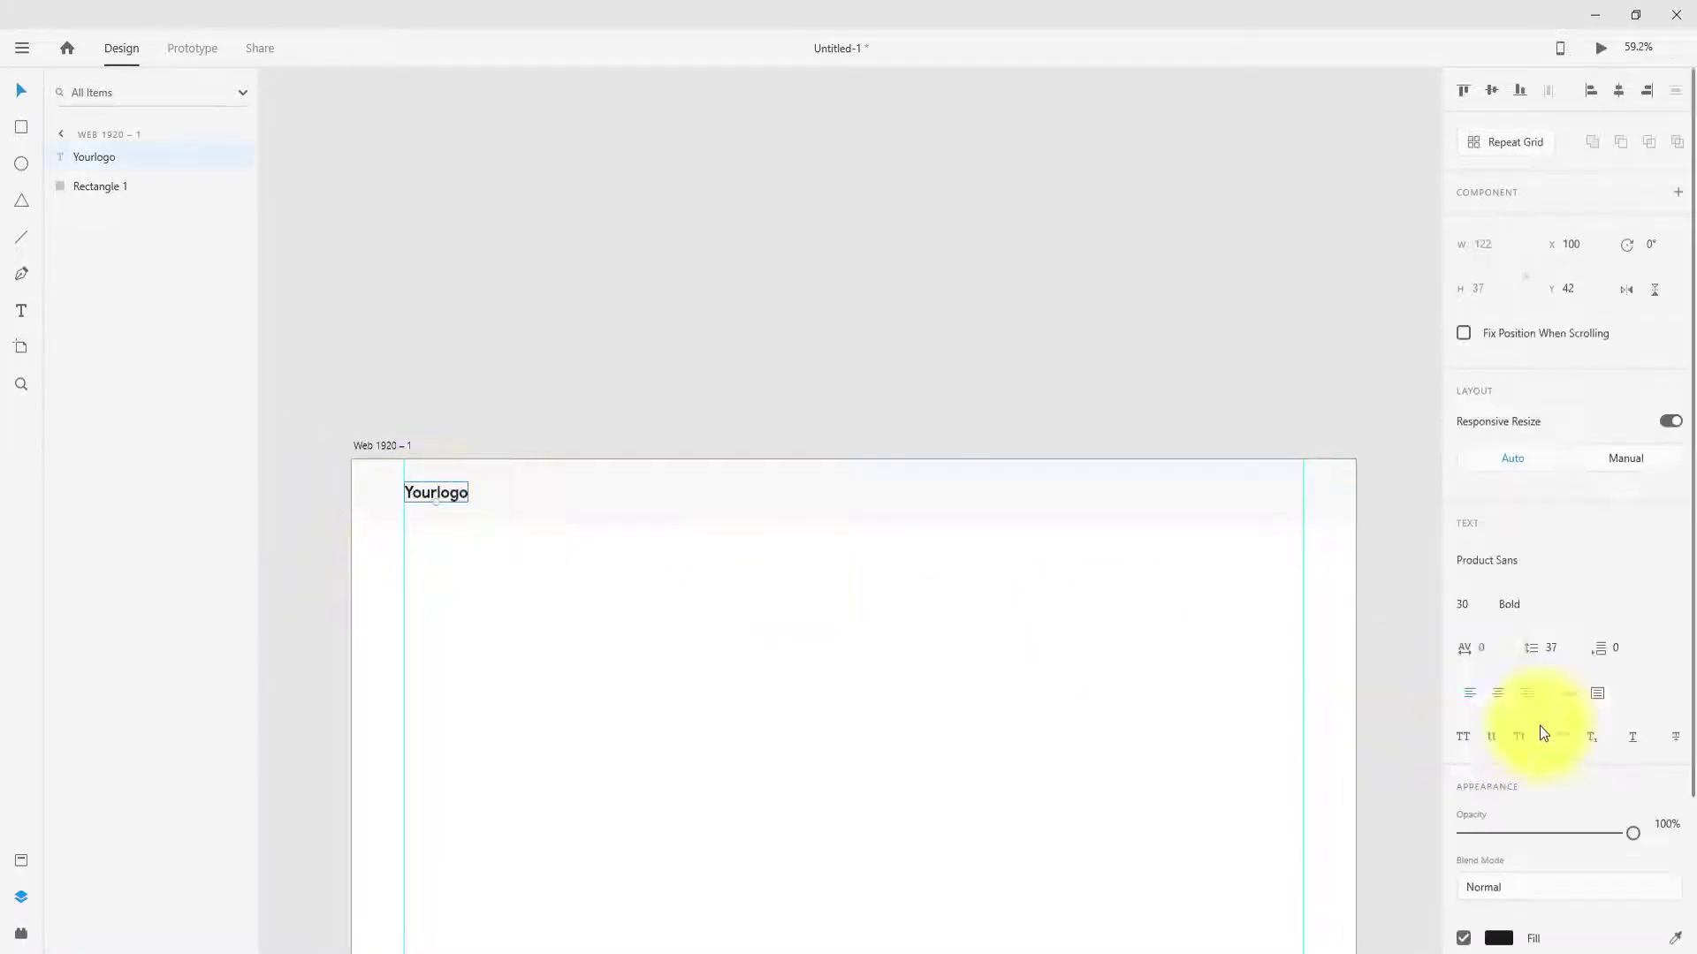
left_click(1475, 617)
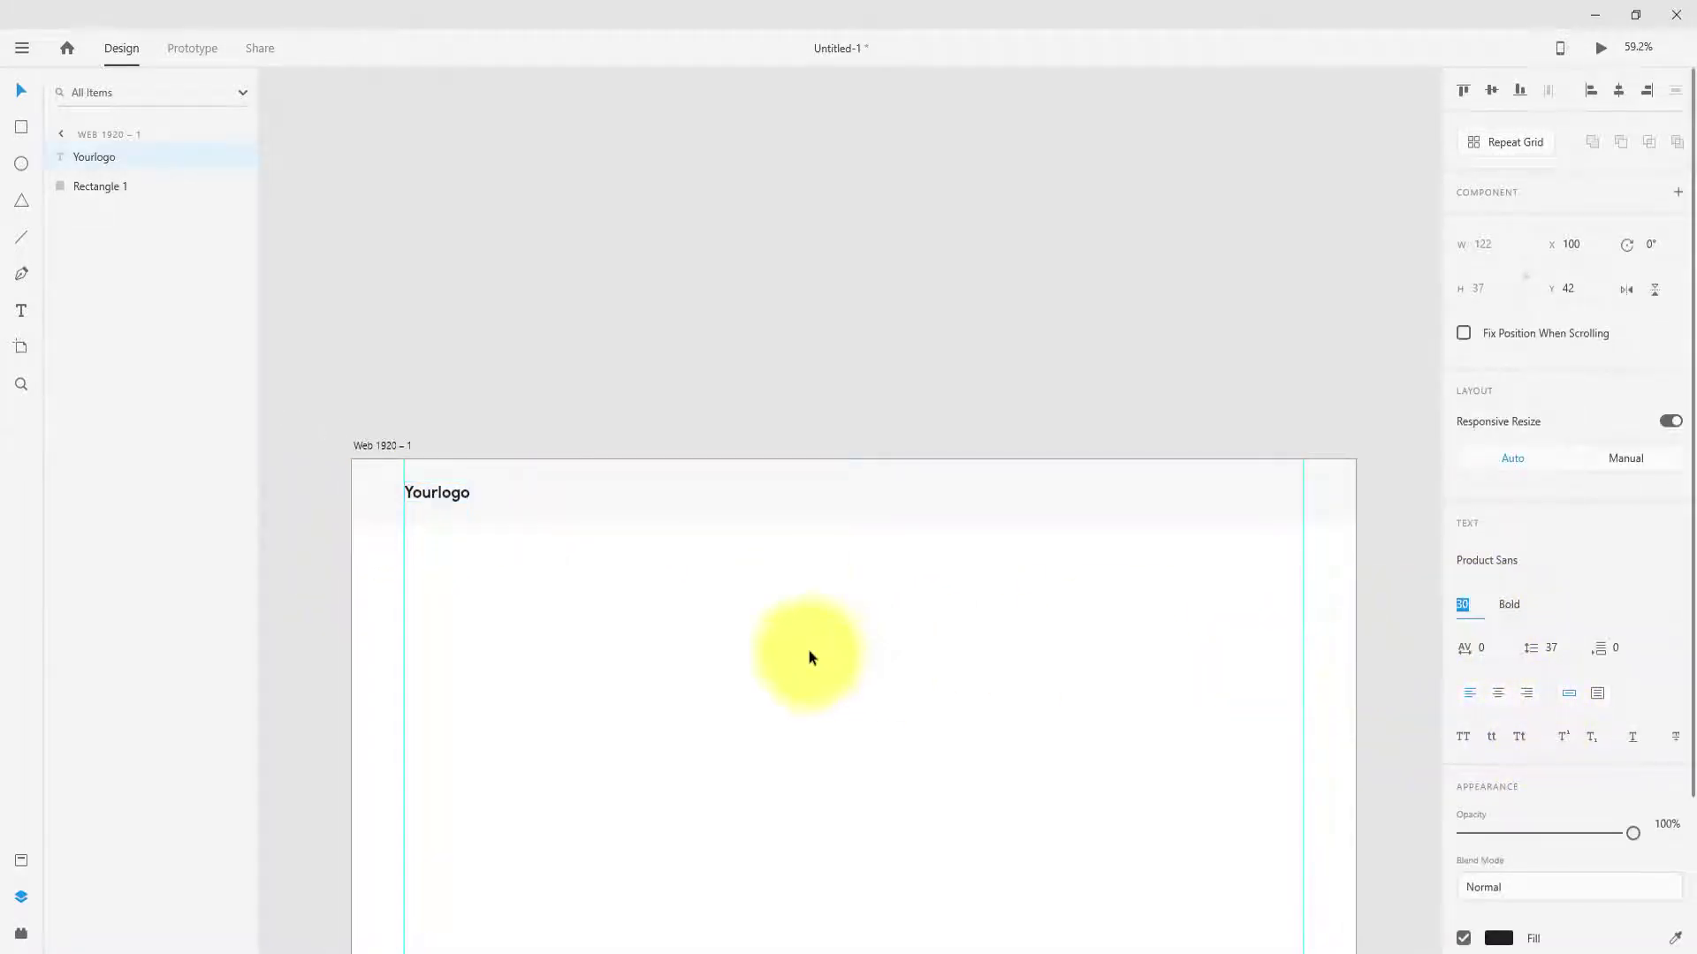
key("Up")
key("shift+Up")
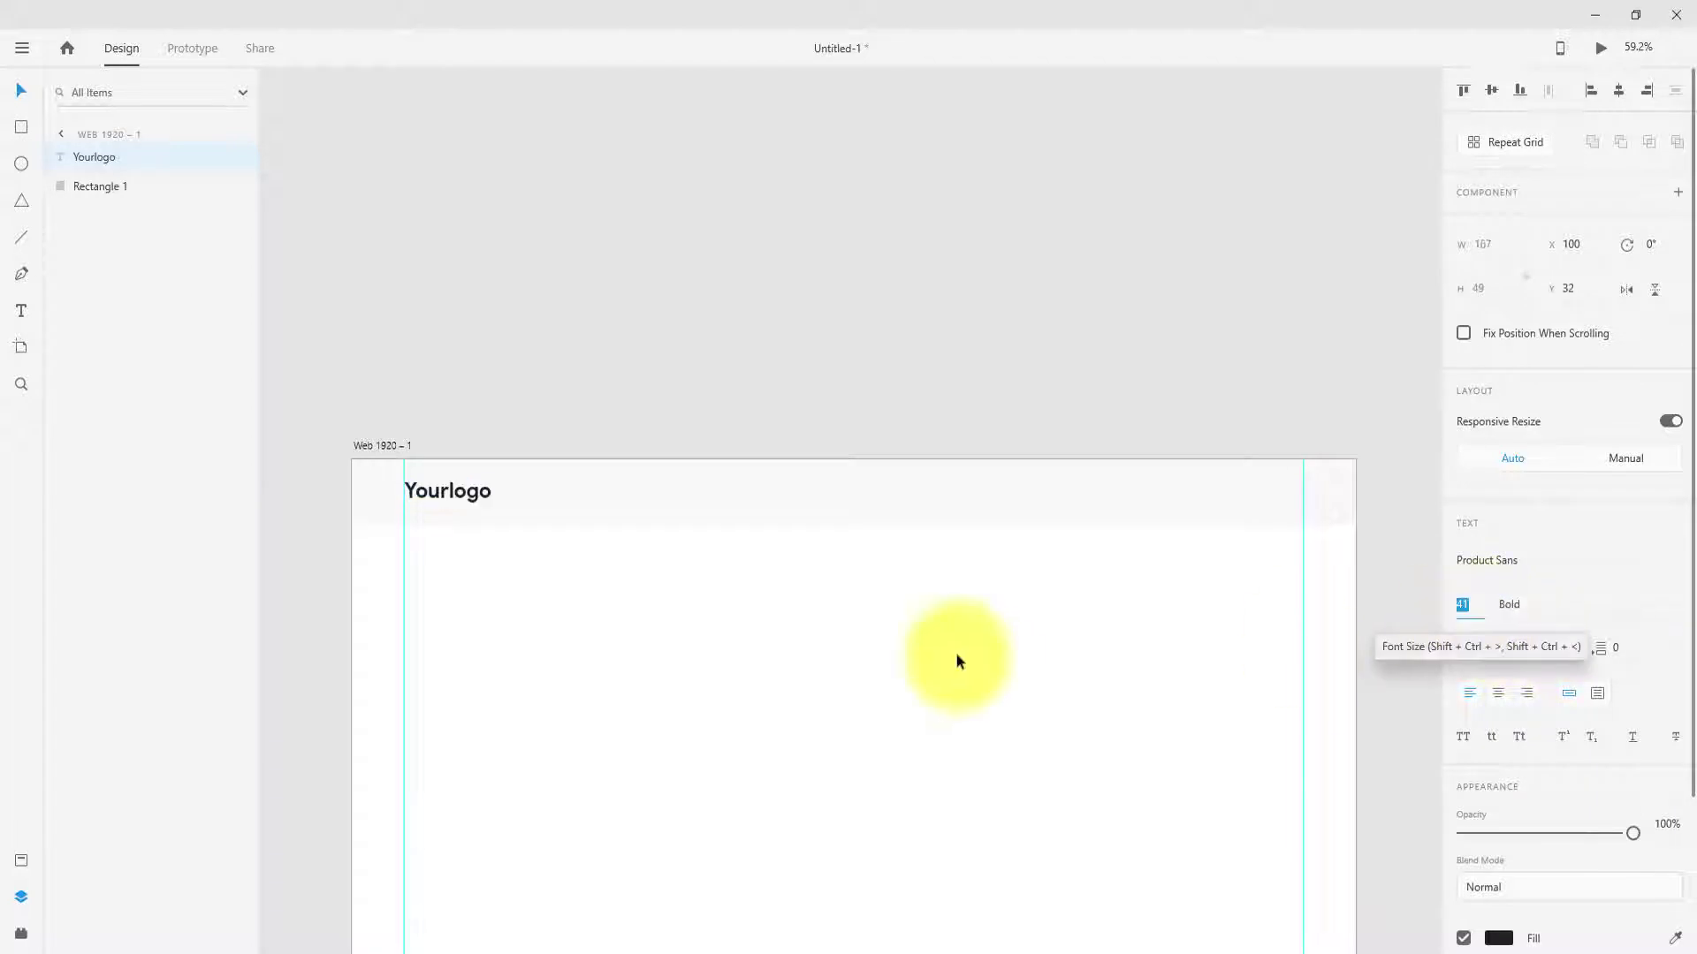
key("Escape")
left_click(406, 491)
left_click(654, 516, "shift")
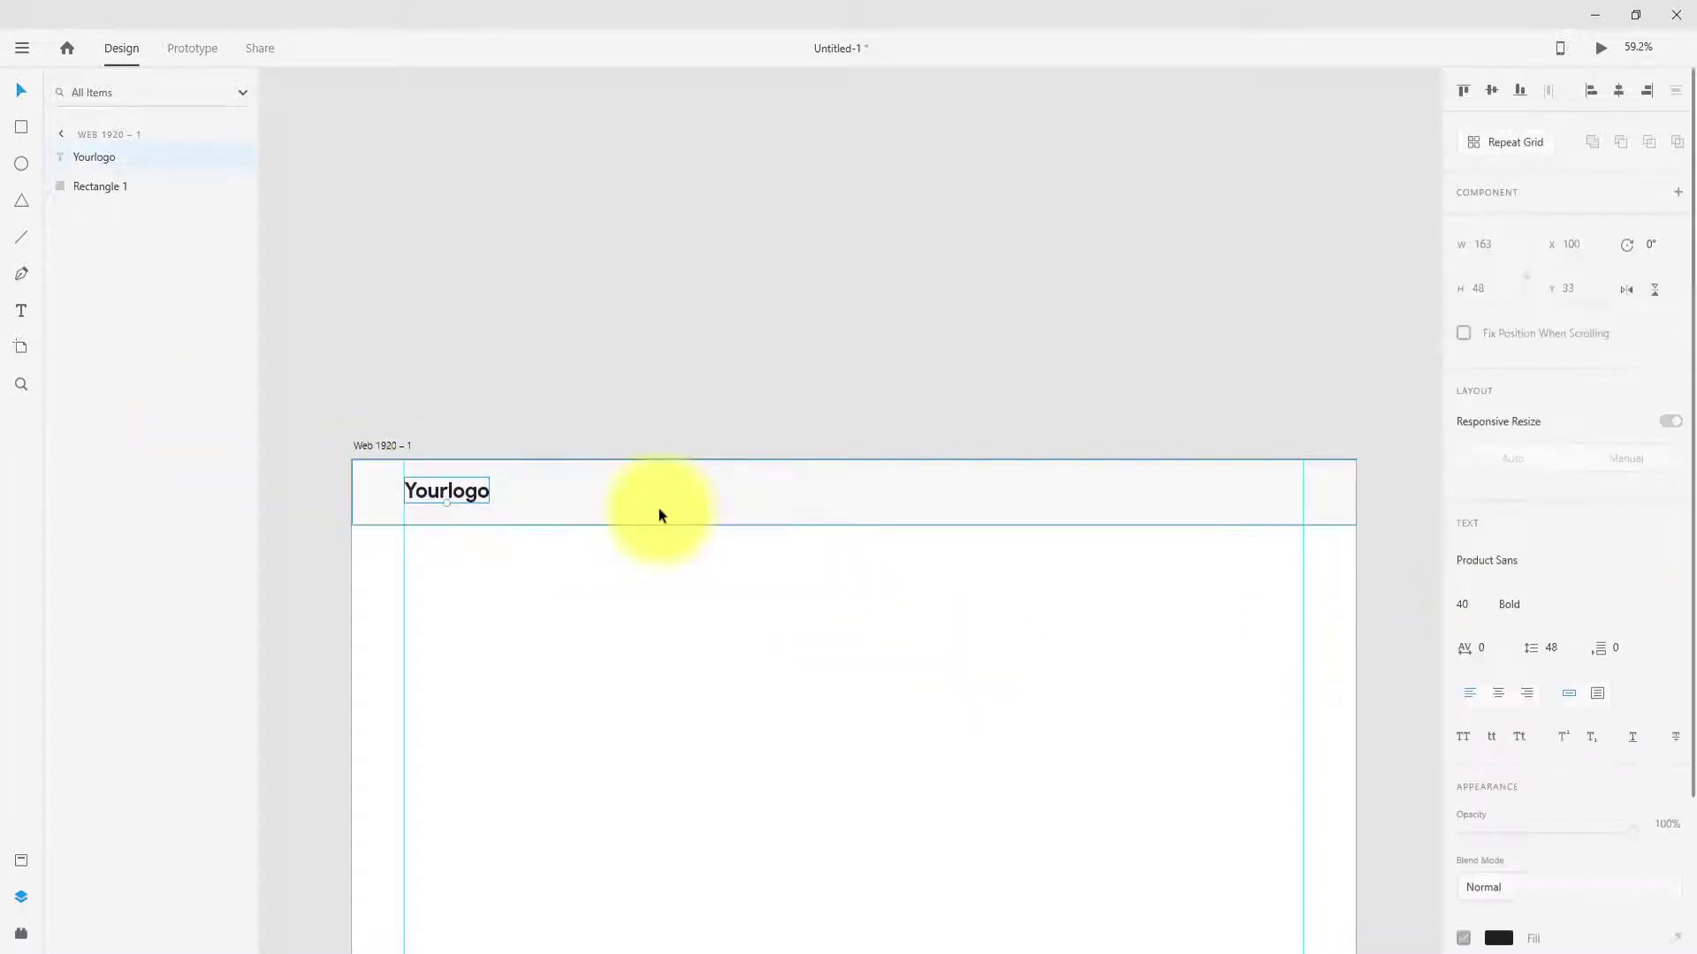
left_click(760, 411)
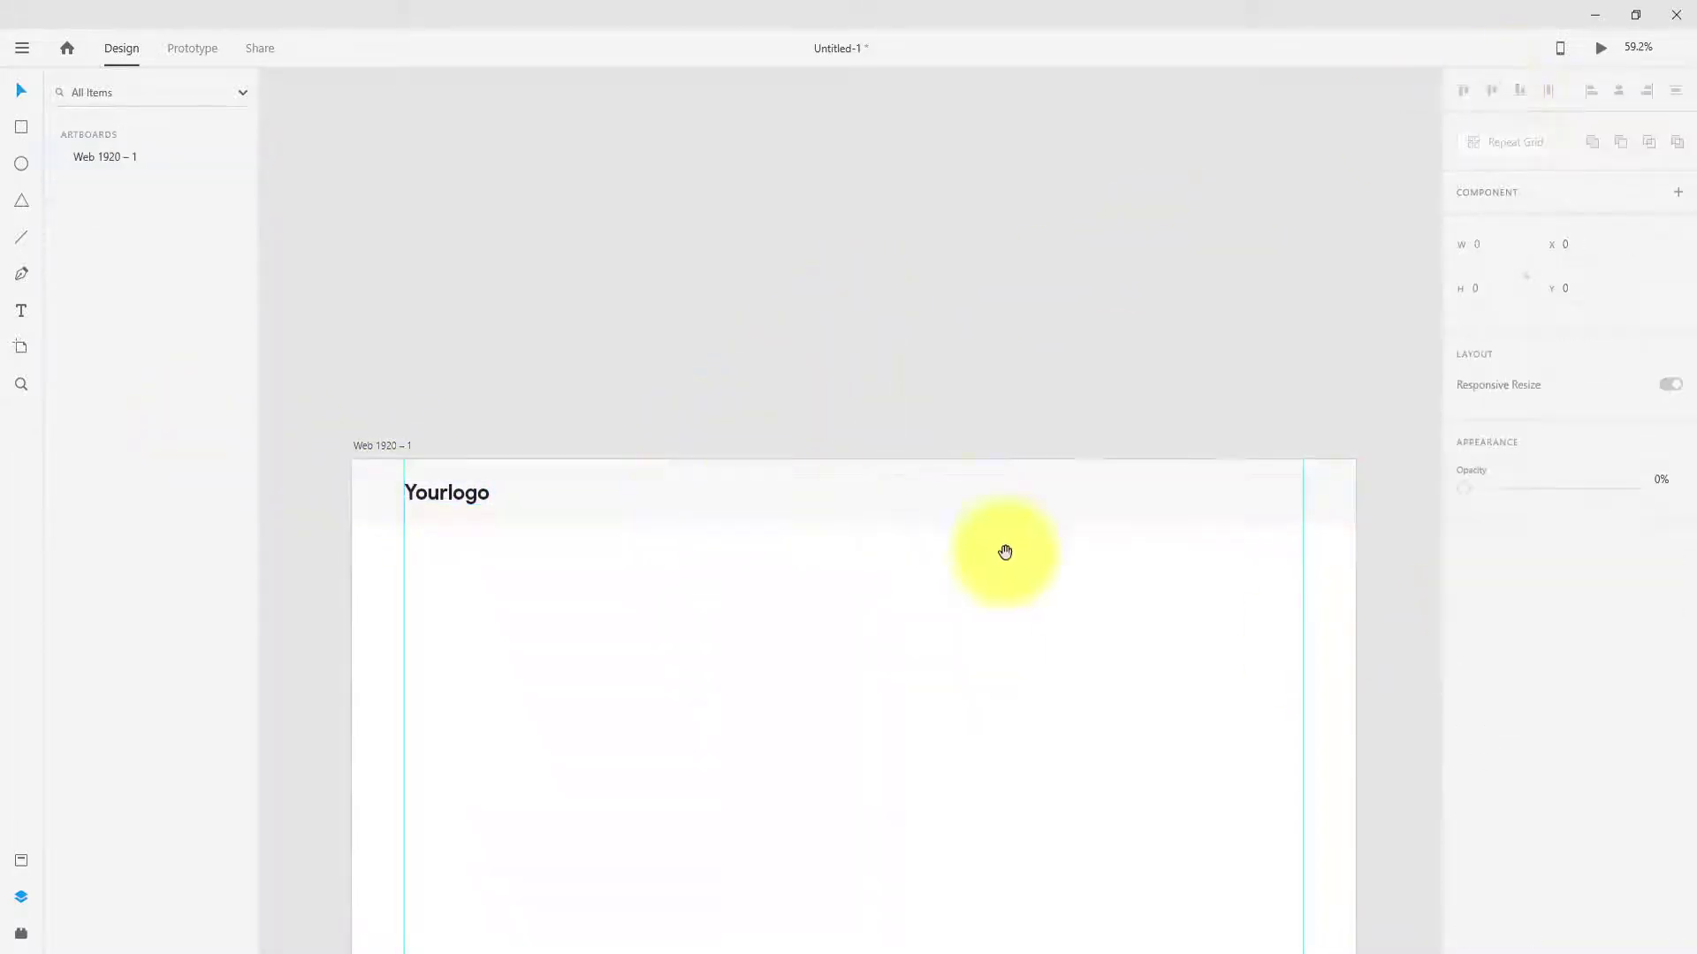
Duplicate Yourlogo toward the header's right side, then delete the copy
scroll(1004, 553, "right", 2)
scroll(871, 560, "right", 2)
left_click_drag(372, 500, 693, 506)
key("Delete")
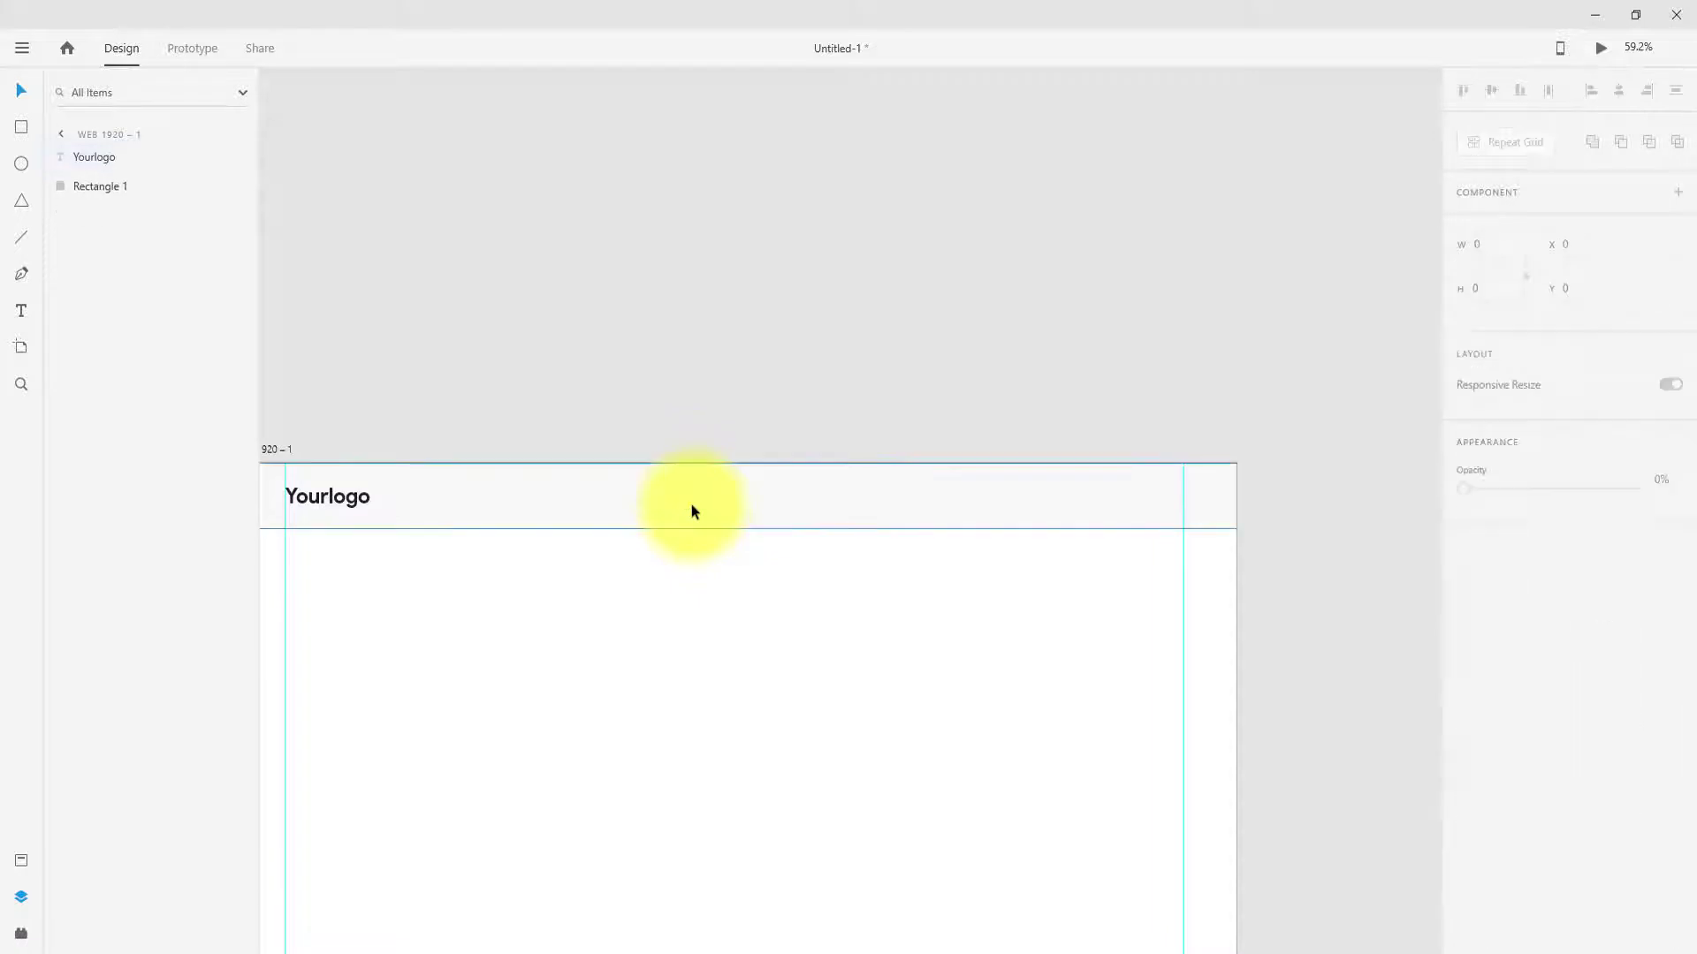
scroll(765, 542, "right", 2)
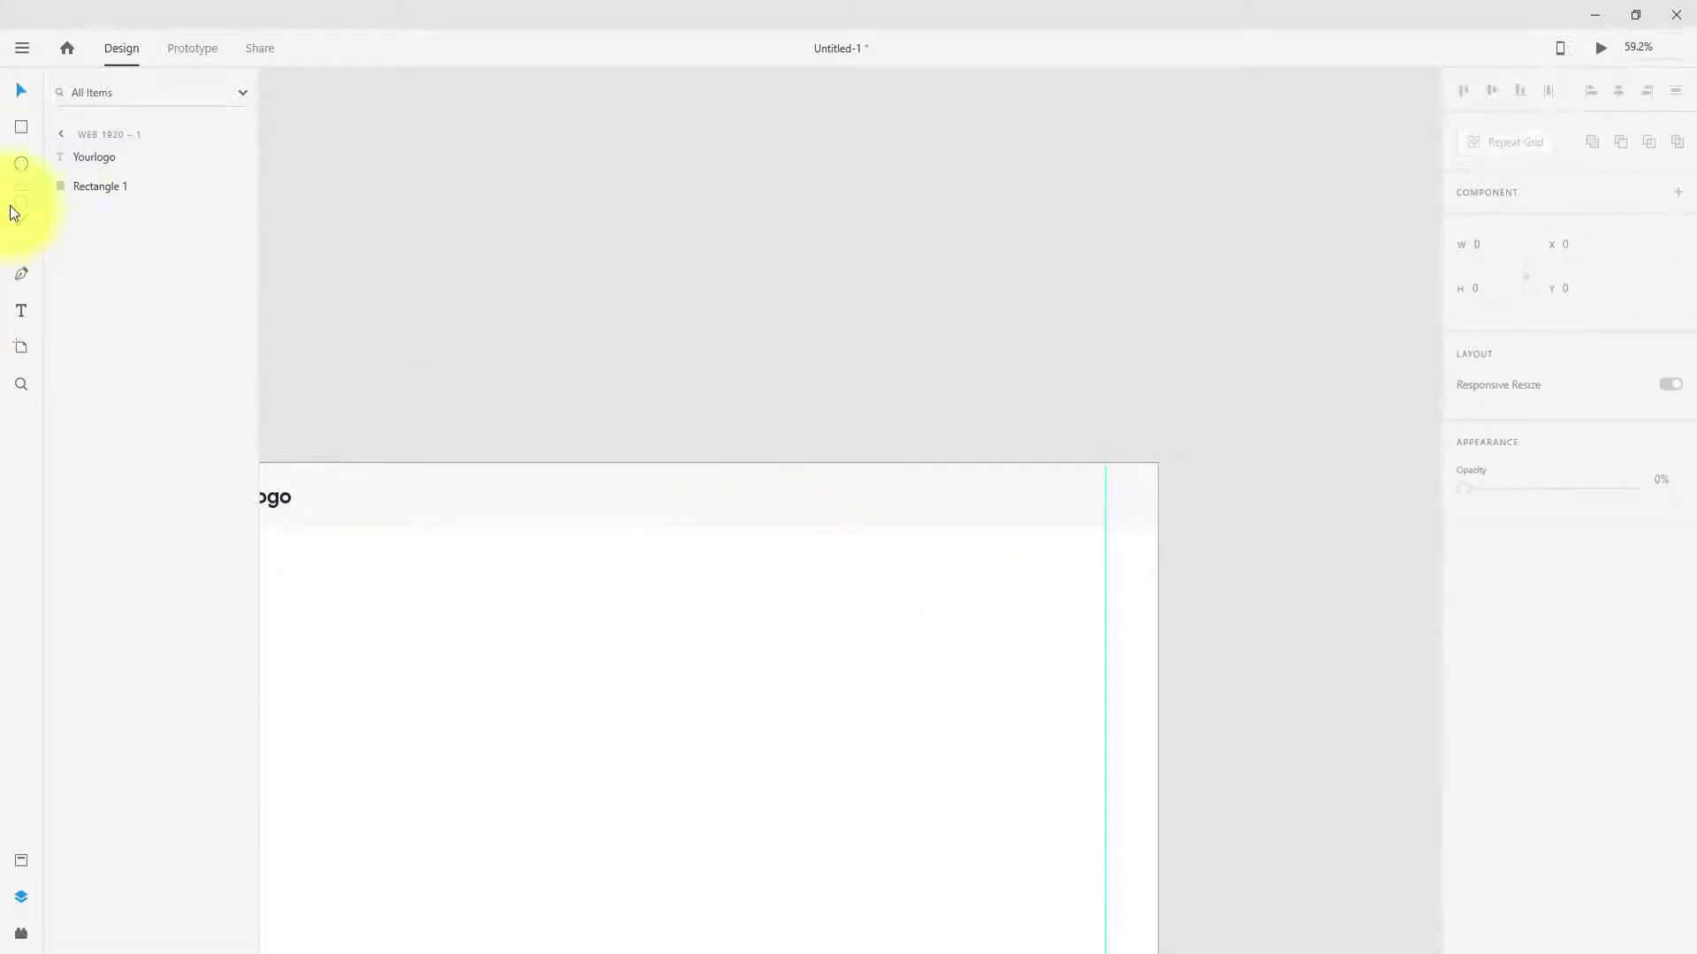
left_click(20, 127)
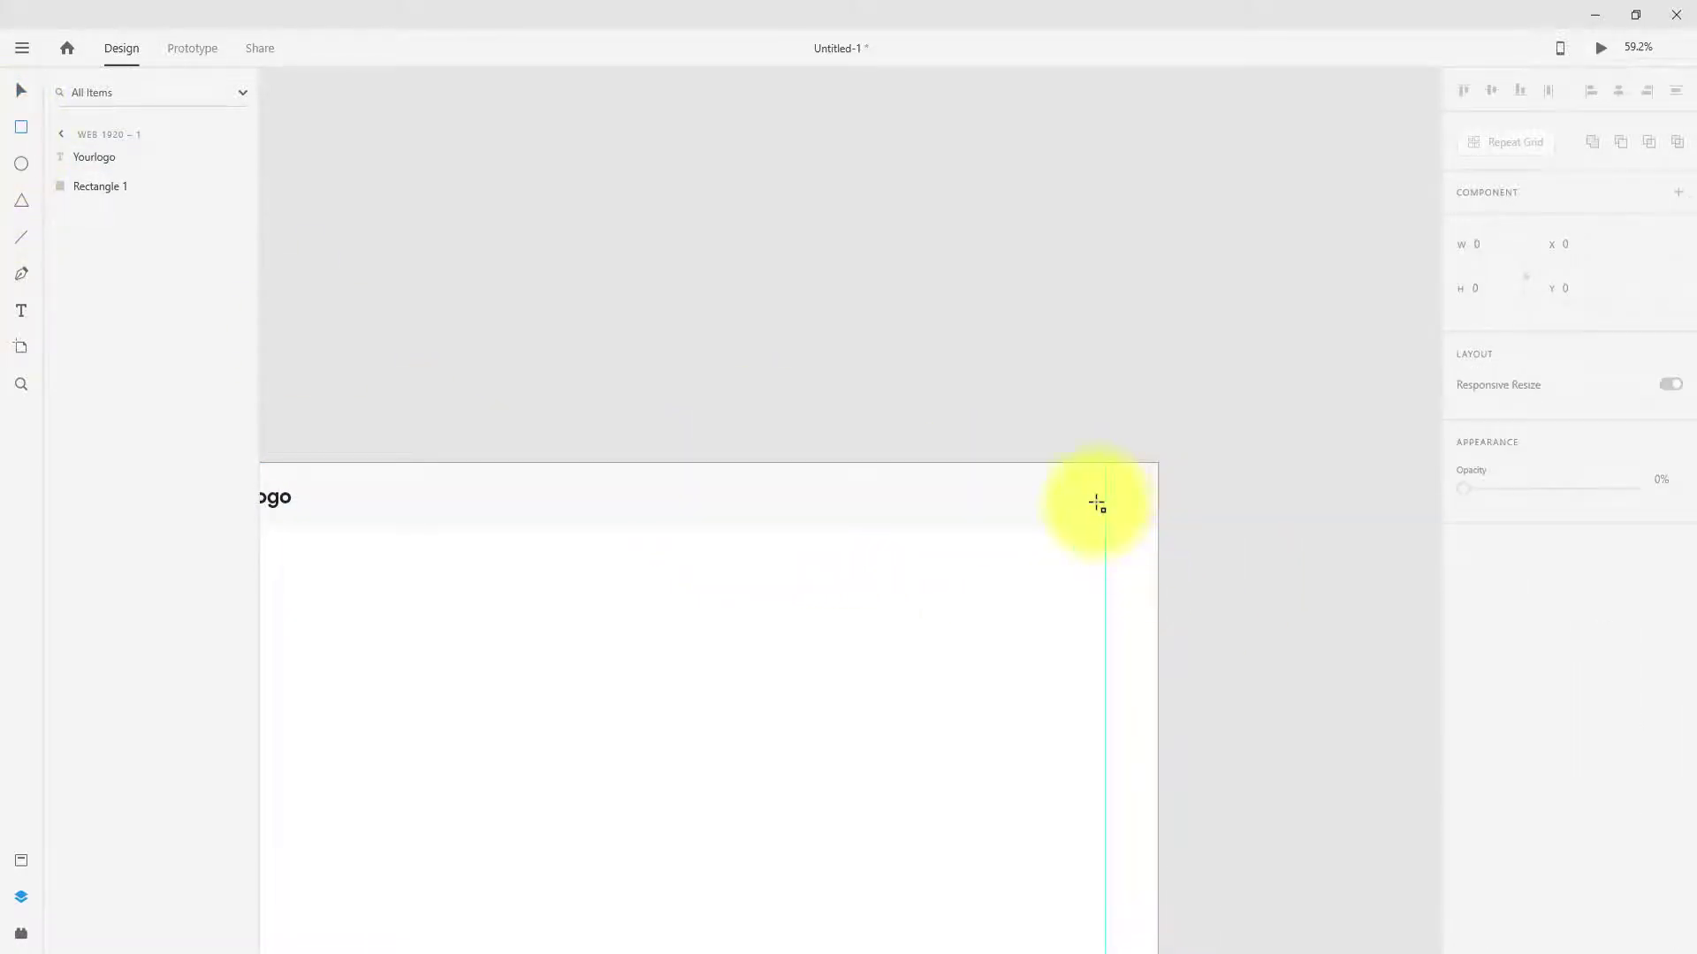
Draw a rectangle at the header's right margin guide and align it middle with Rectangle 1
left_click_drag(1095, 499, 962, 542)
scroll(973, 568, "up", 5)
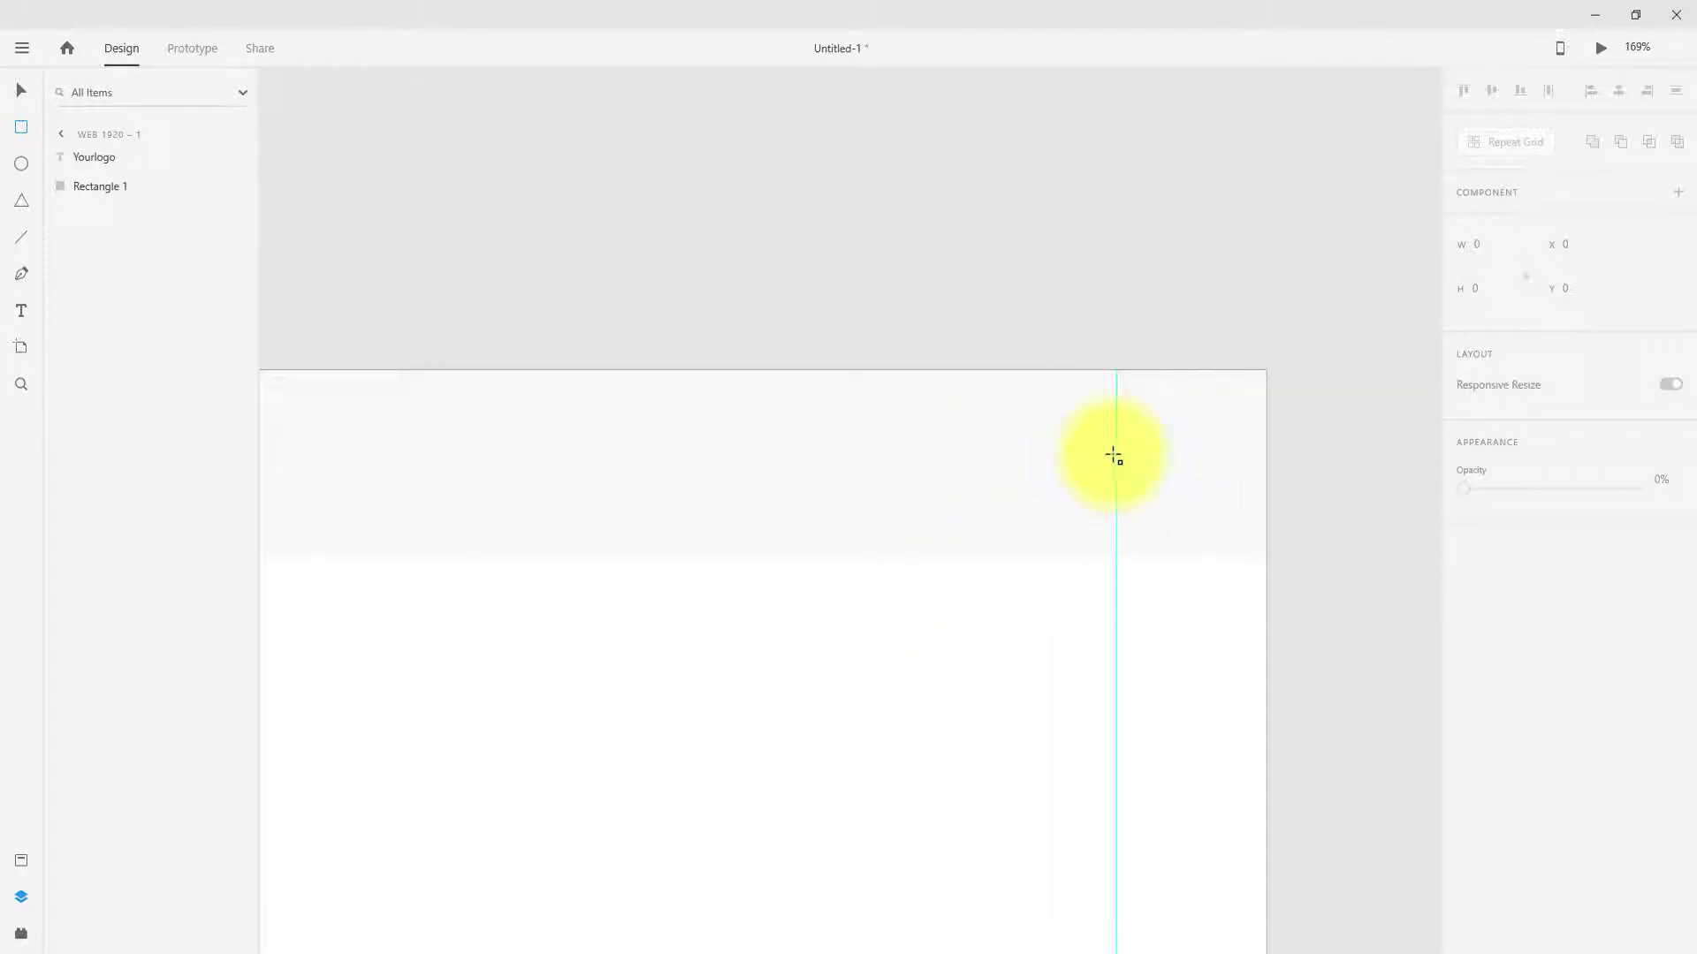
left_click_drag(1117, 455, 851, 511)
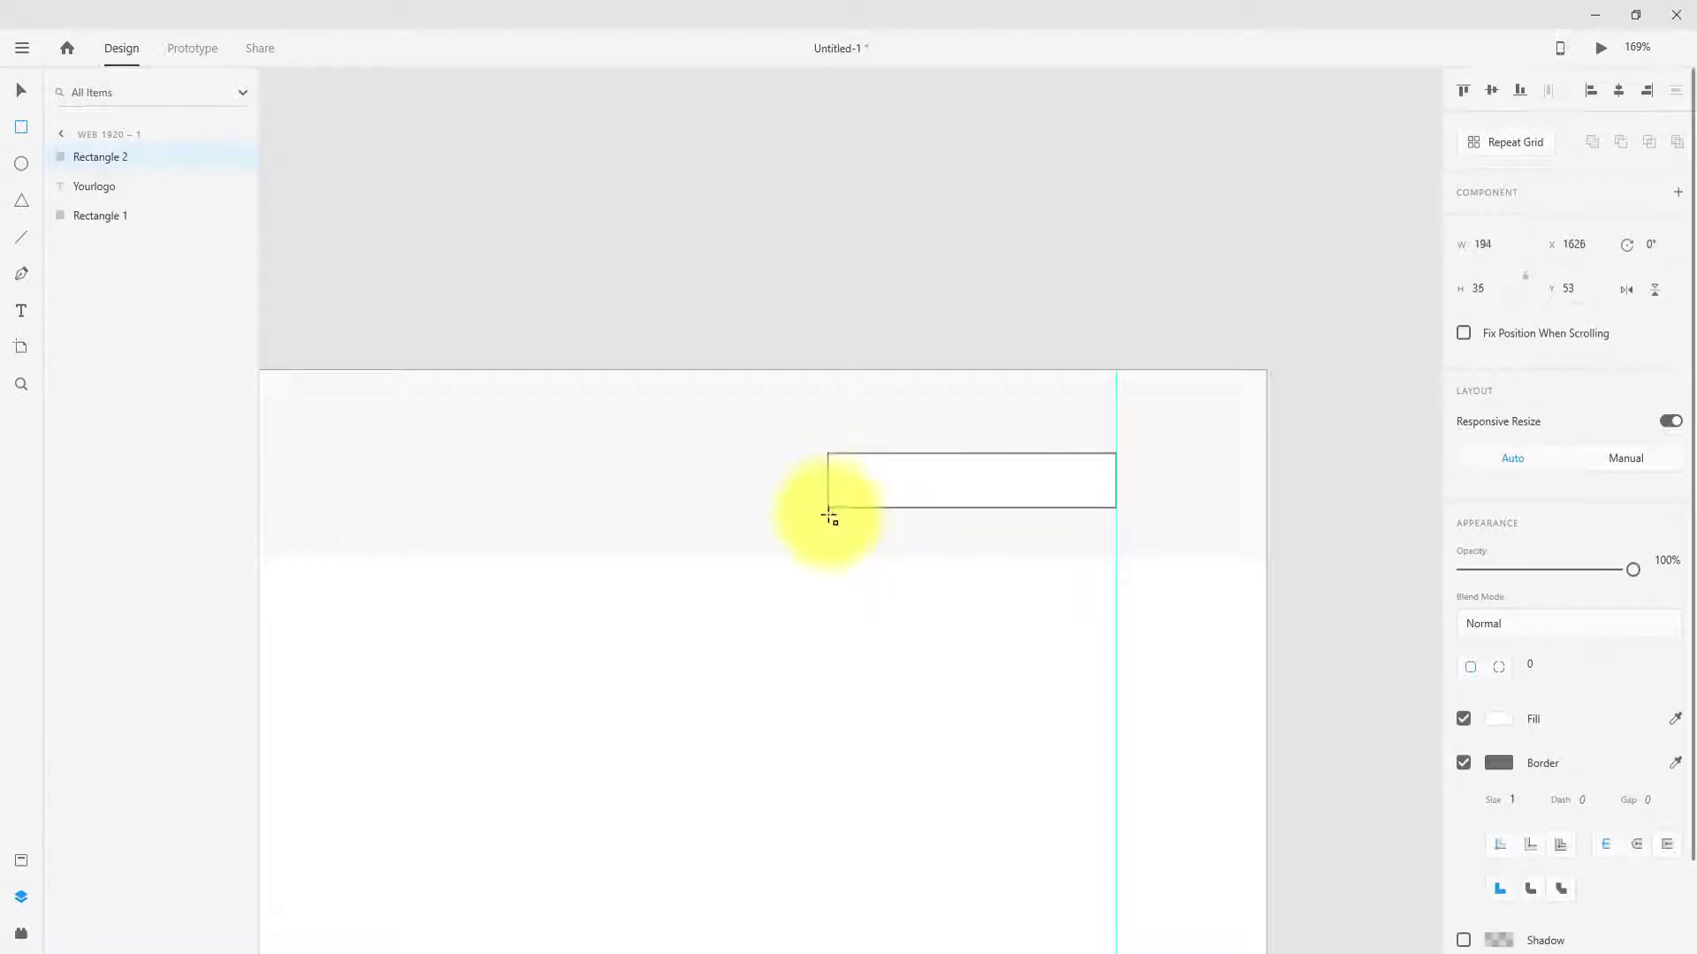
left_click_drag(852, 511, 809, 524)
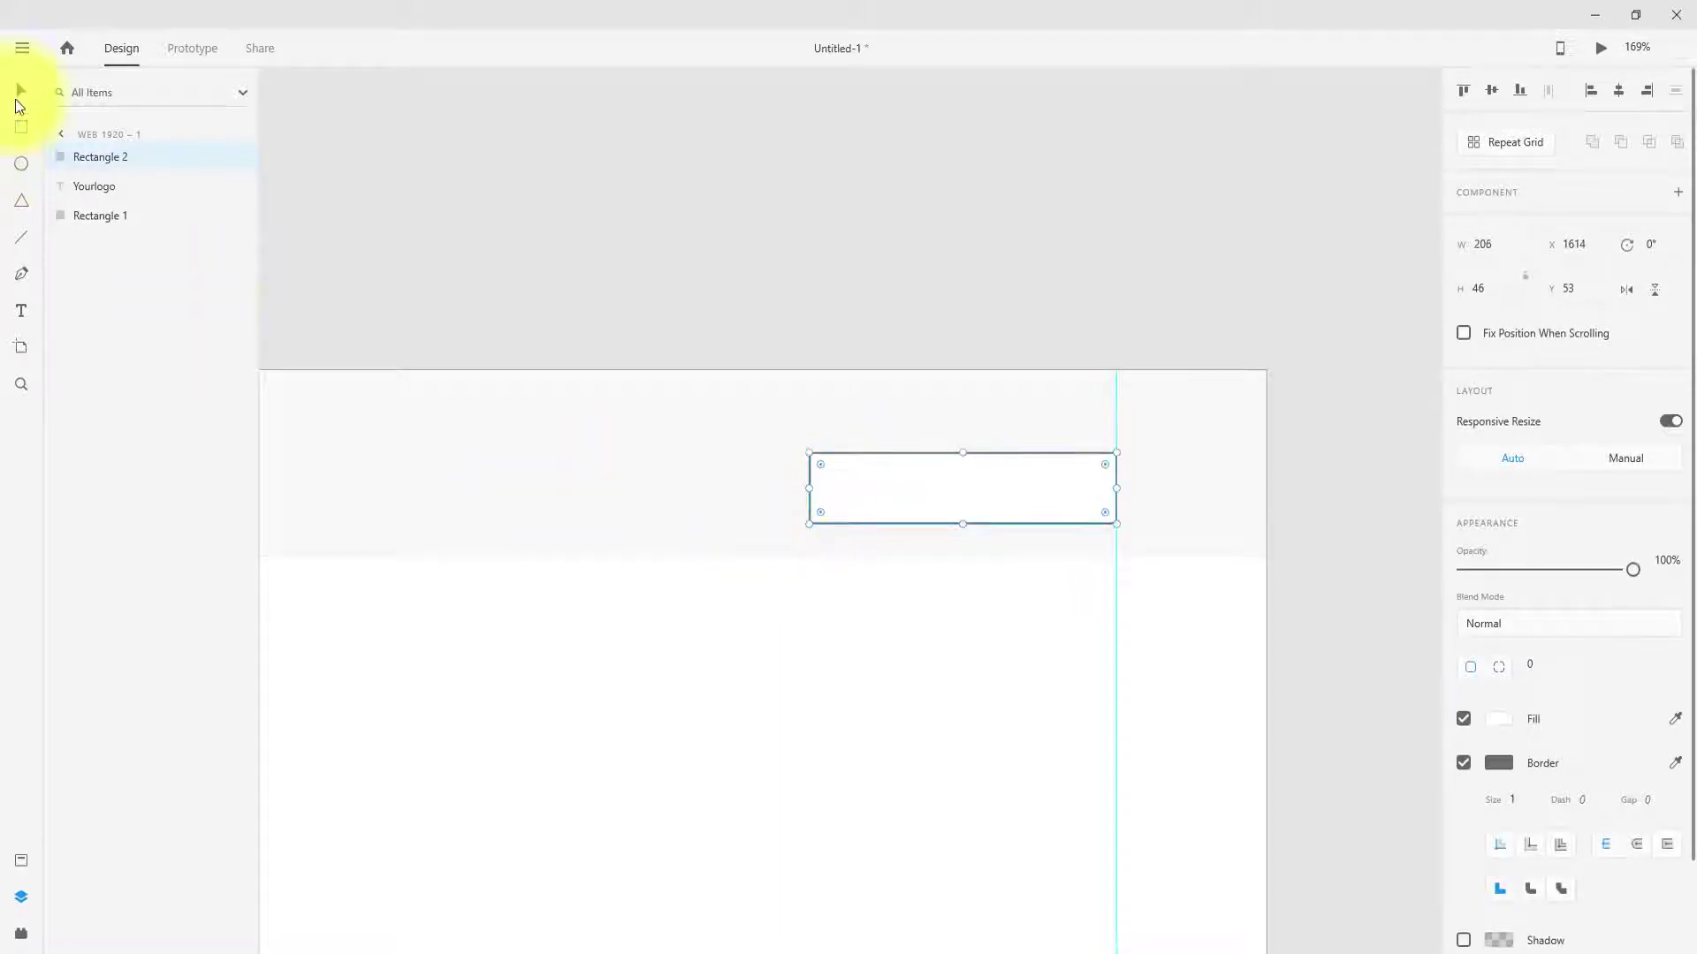
left_click(495, 485, "shift")
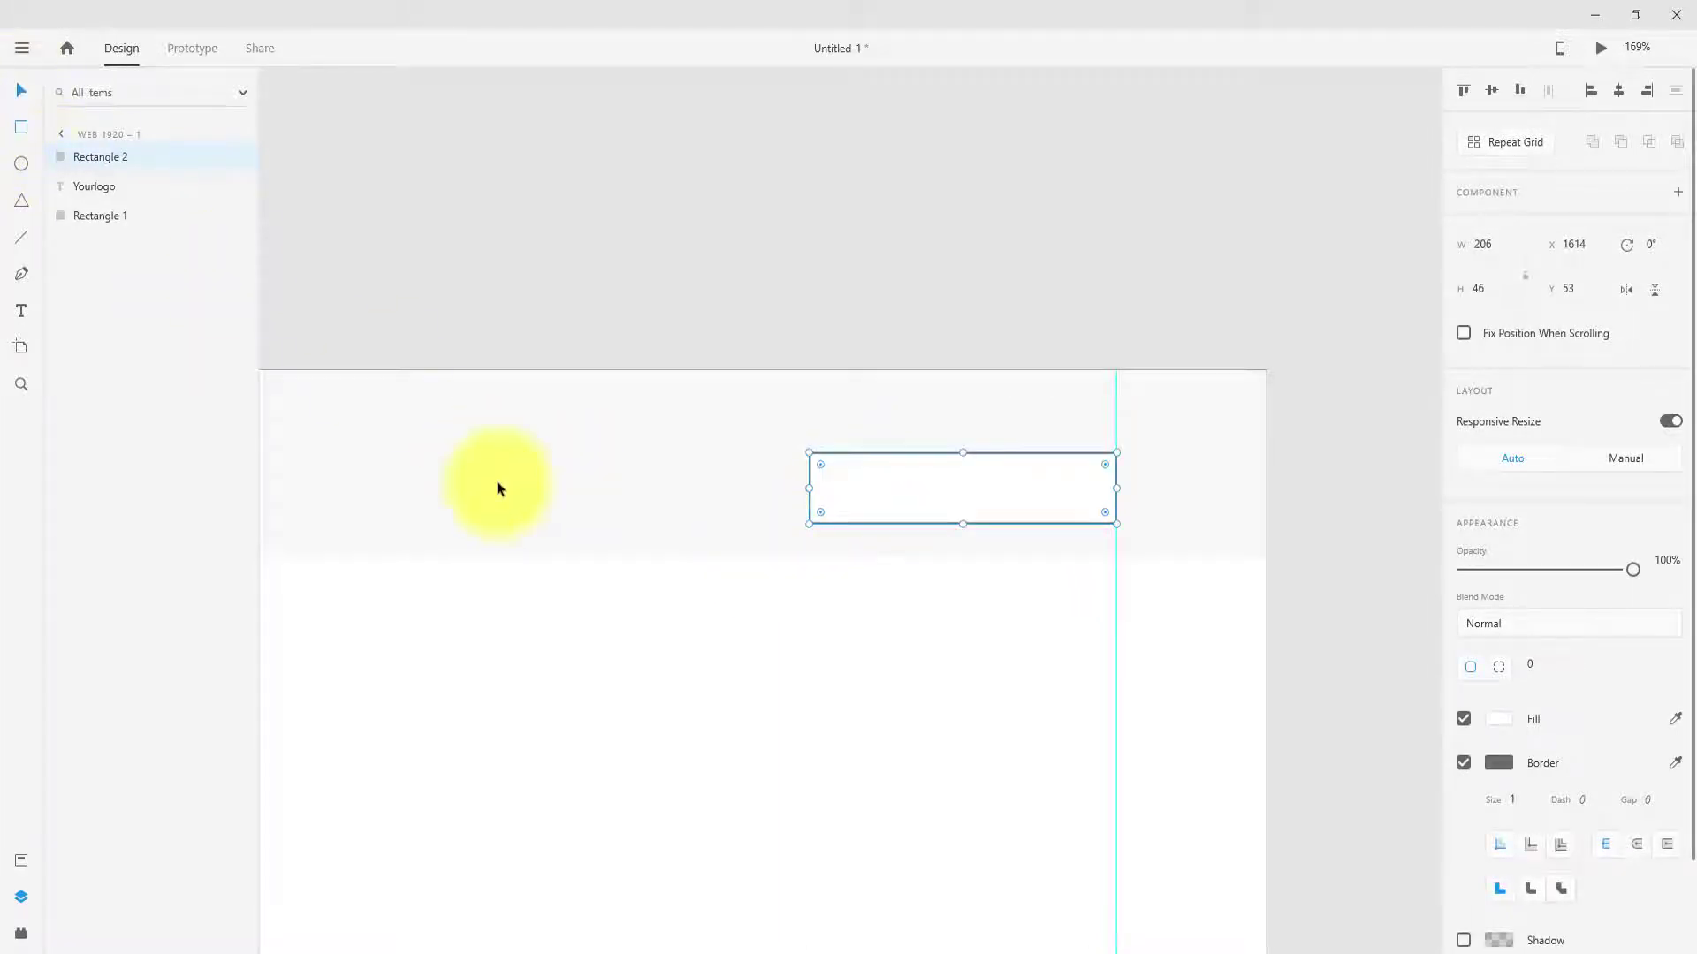
left_click(1497, 93)
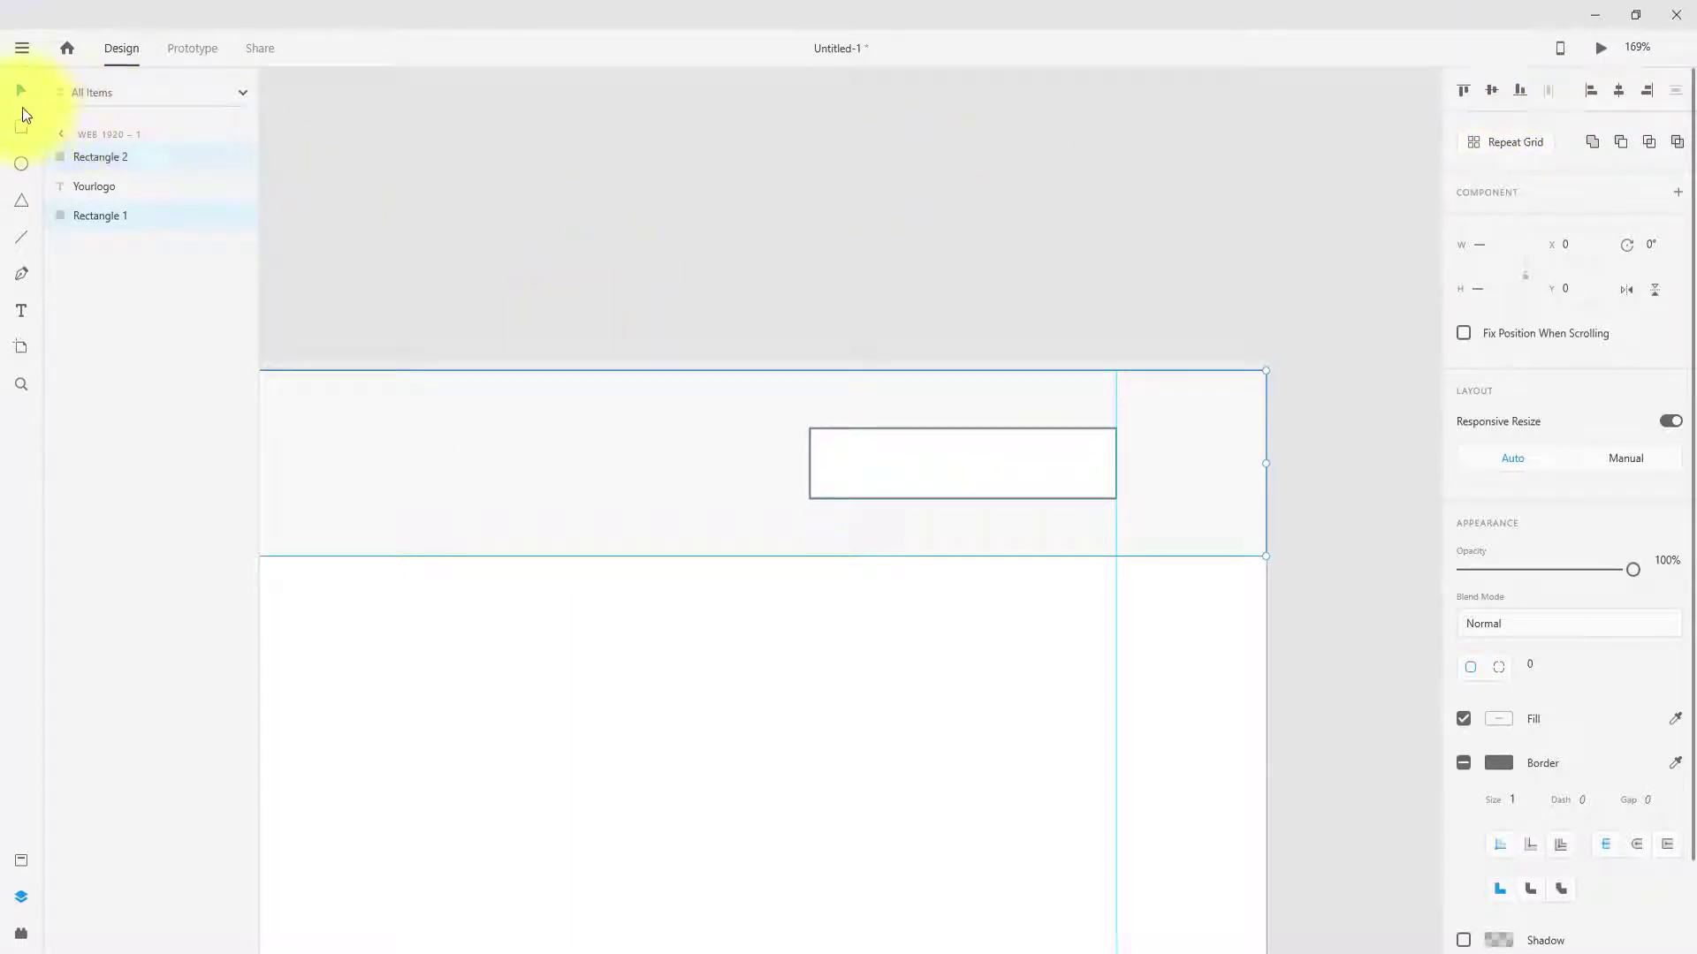
left_click(510, 141)
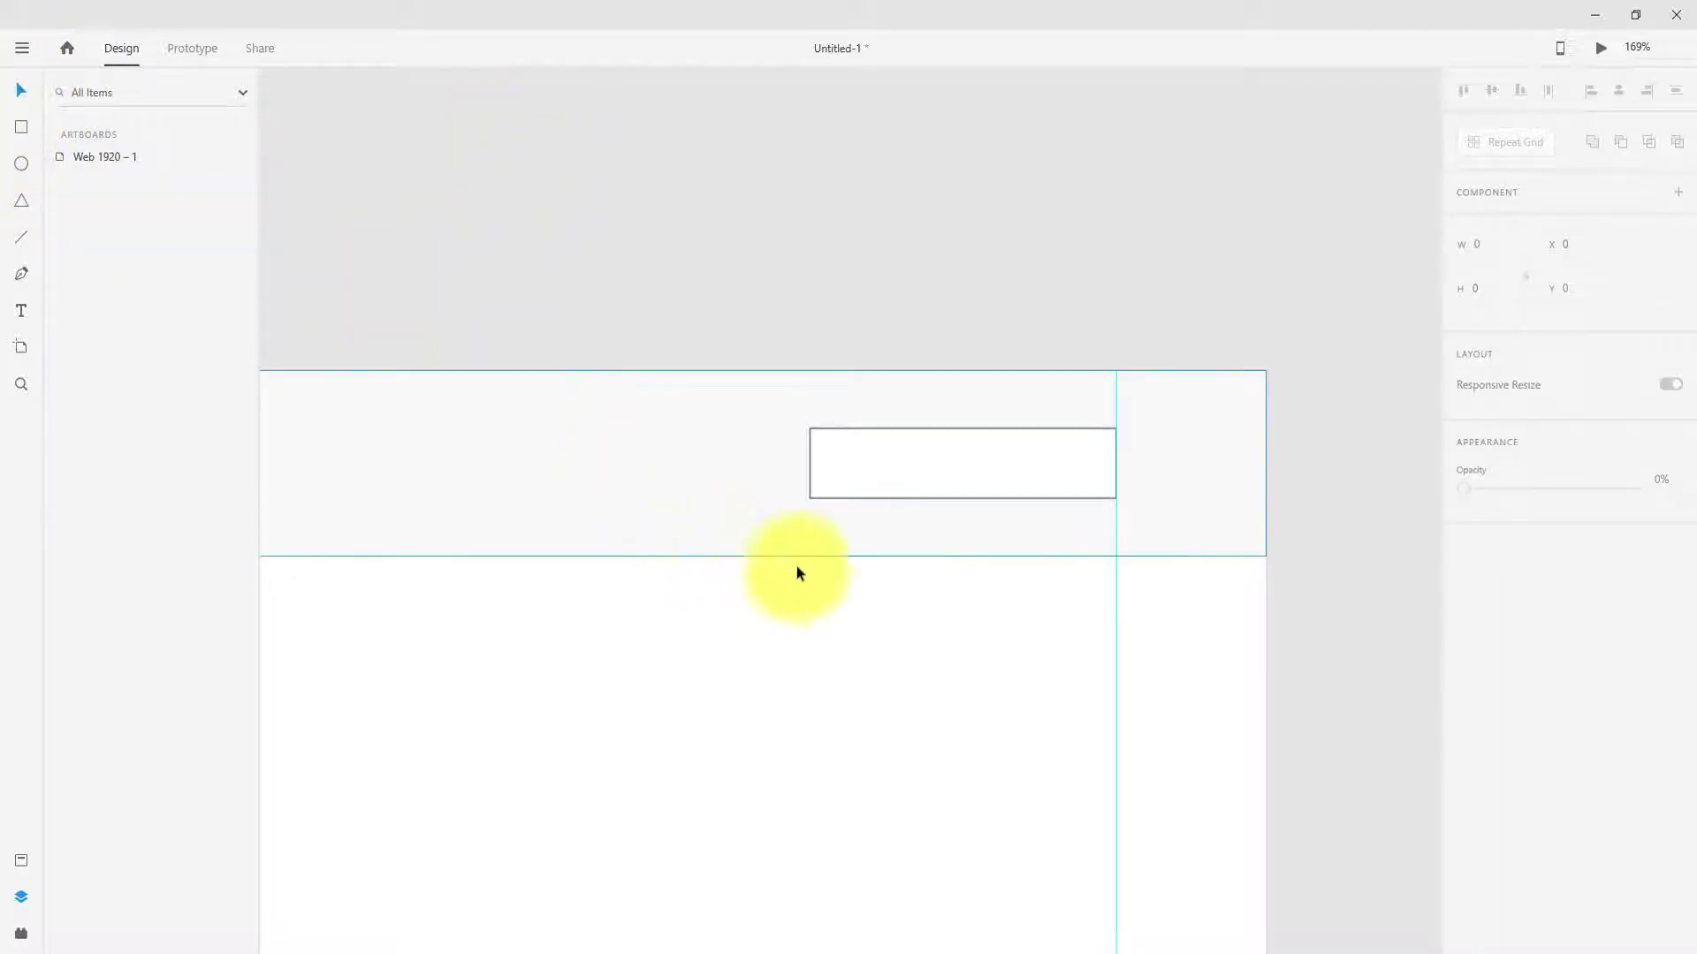
scroll(820, 551, "down", 3)
scroll(925, 397, "down", 2)
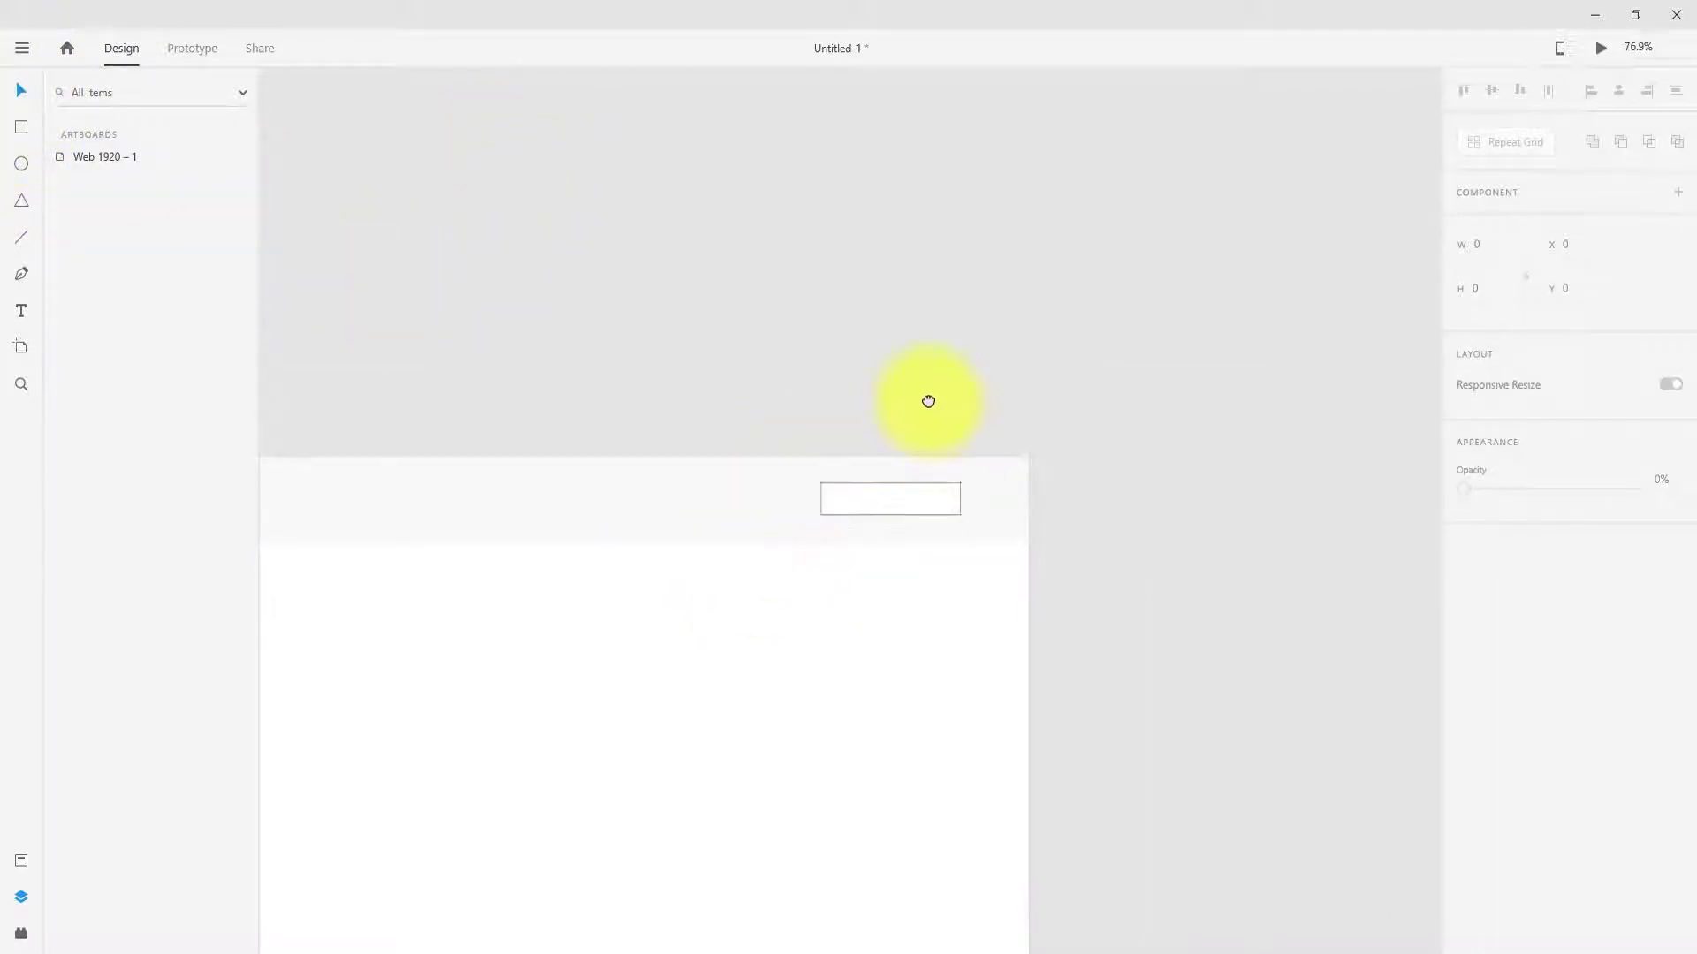
scroll(807, 401, "down", 3)
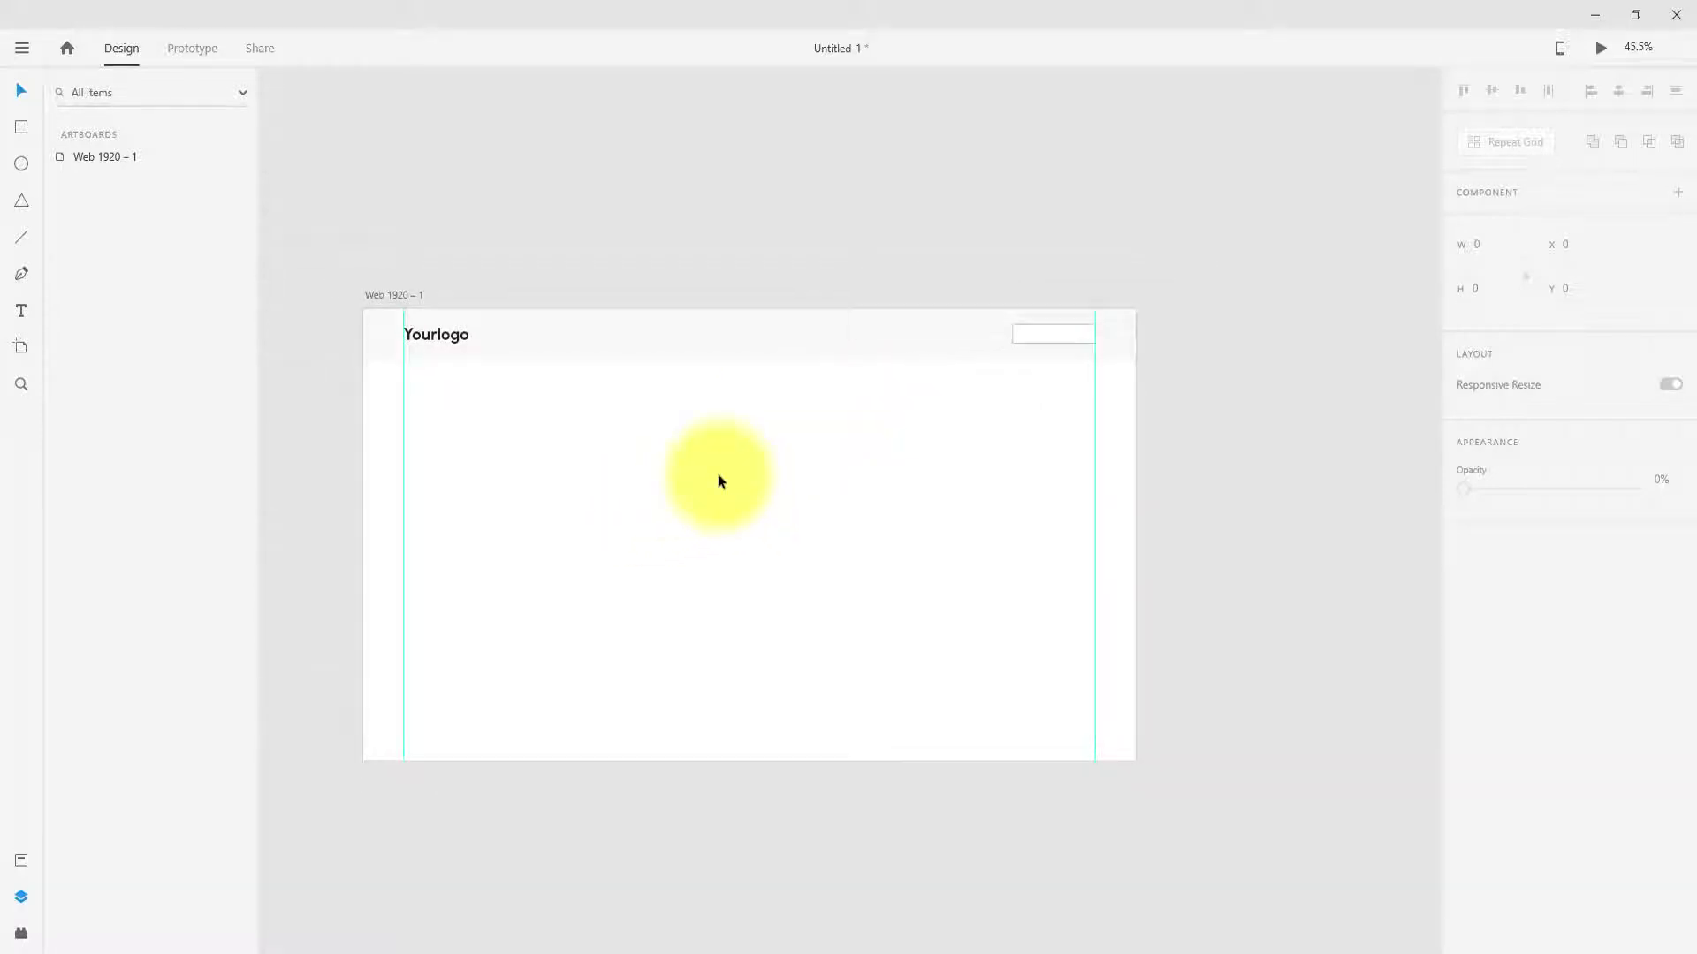
scroll(947, 453, "up", 2)
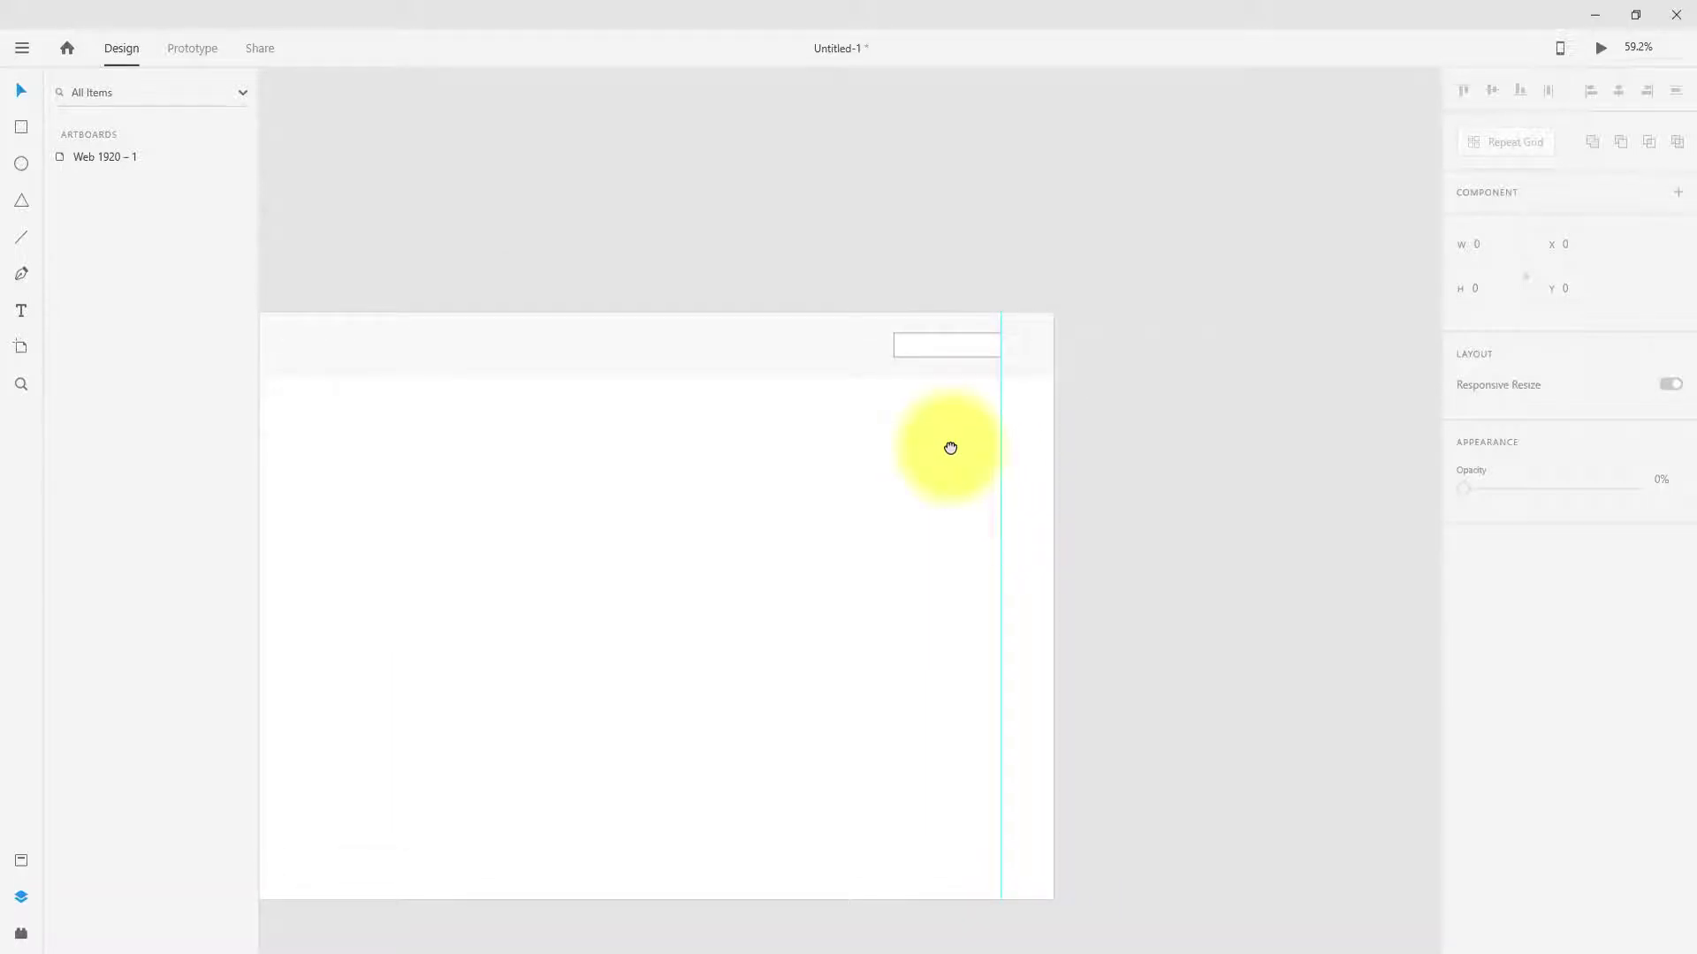
scroll(850, 358, "up", 4)
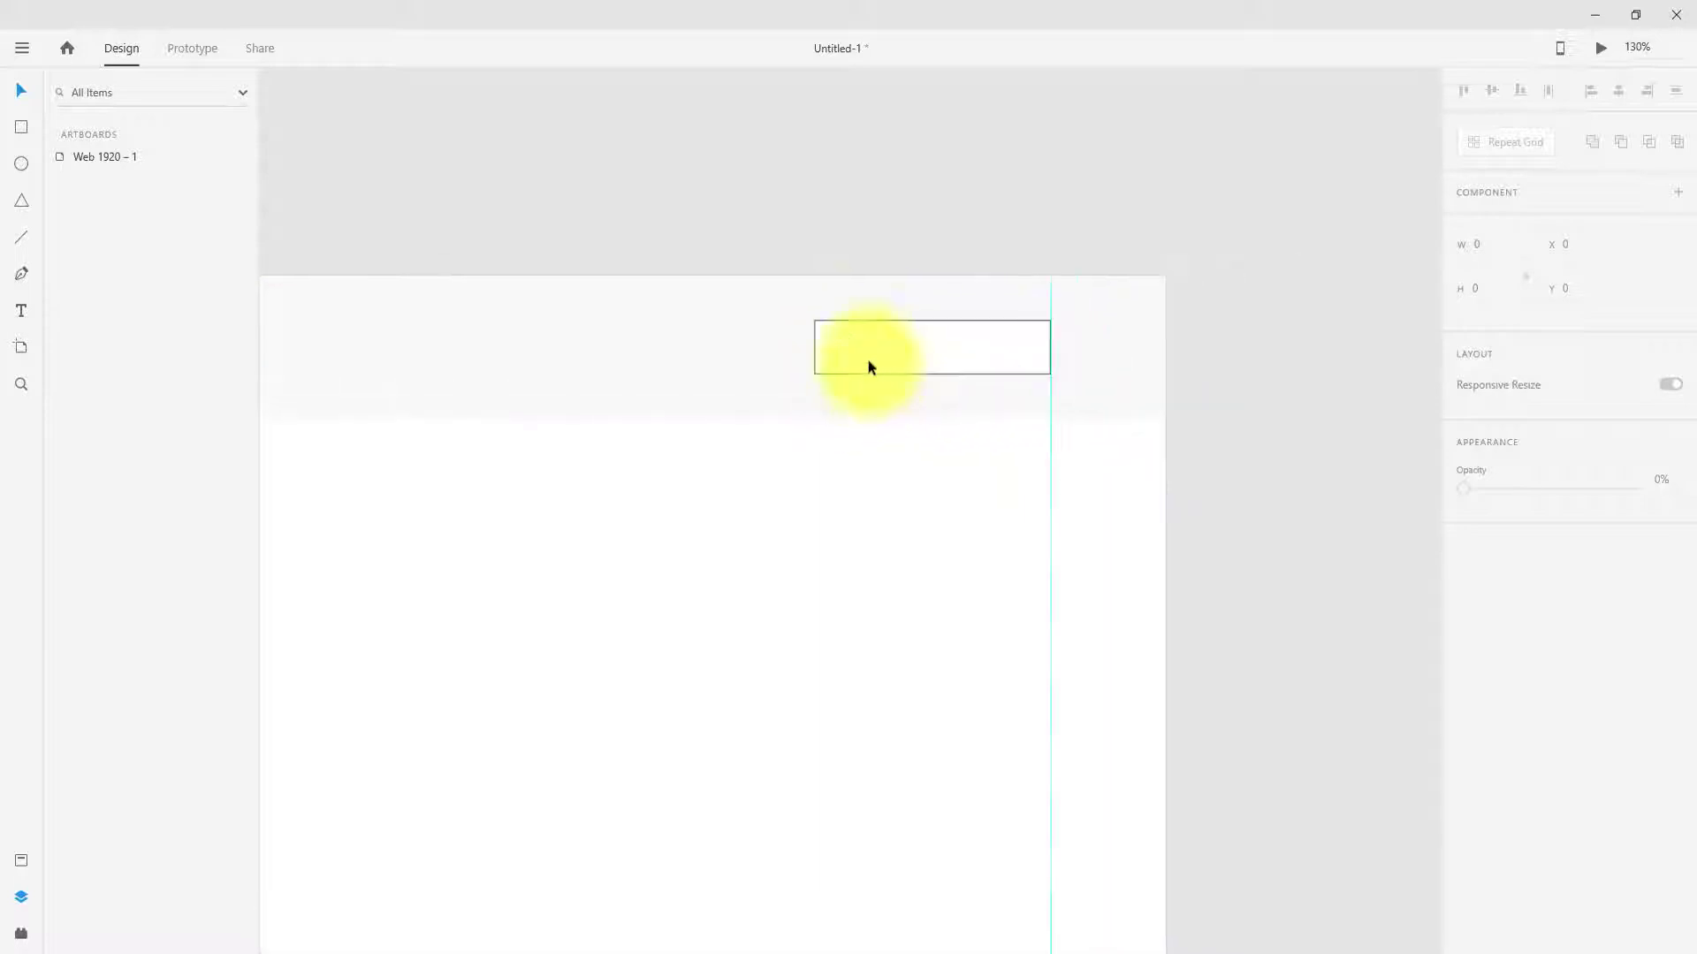
scroll(793, 356, "up", 1)
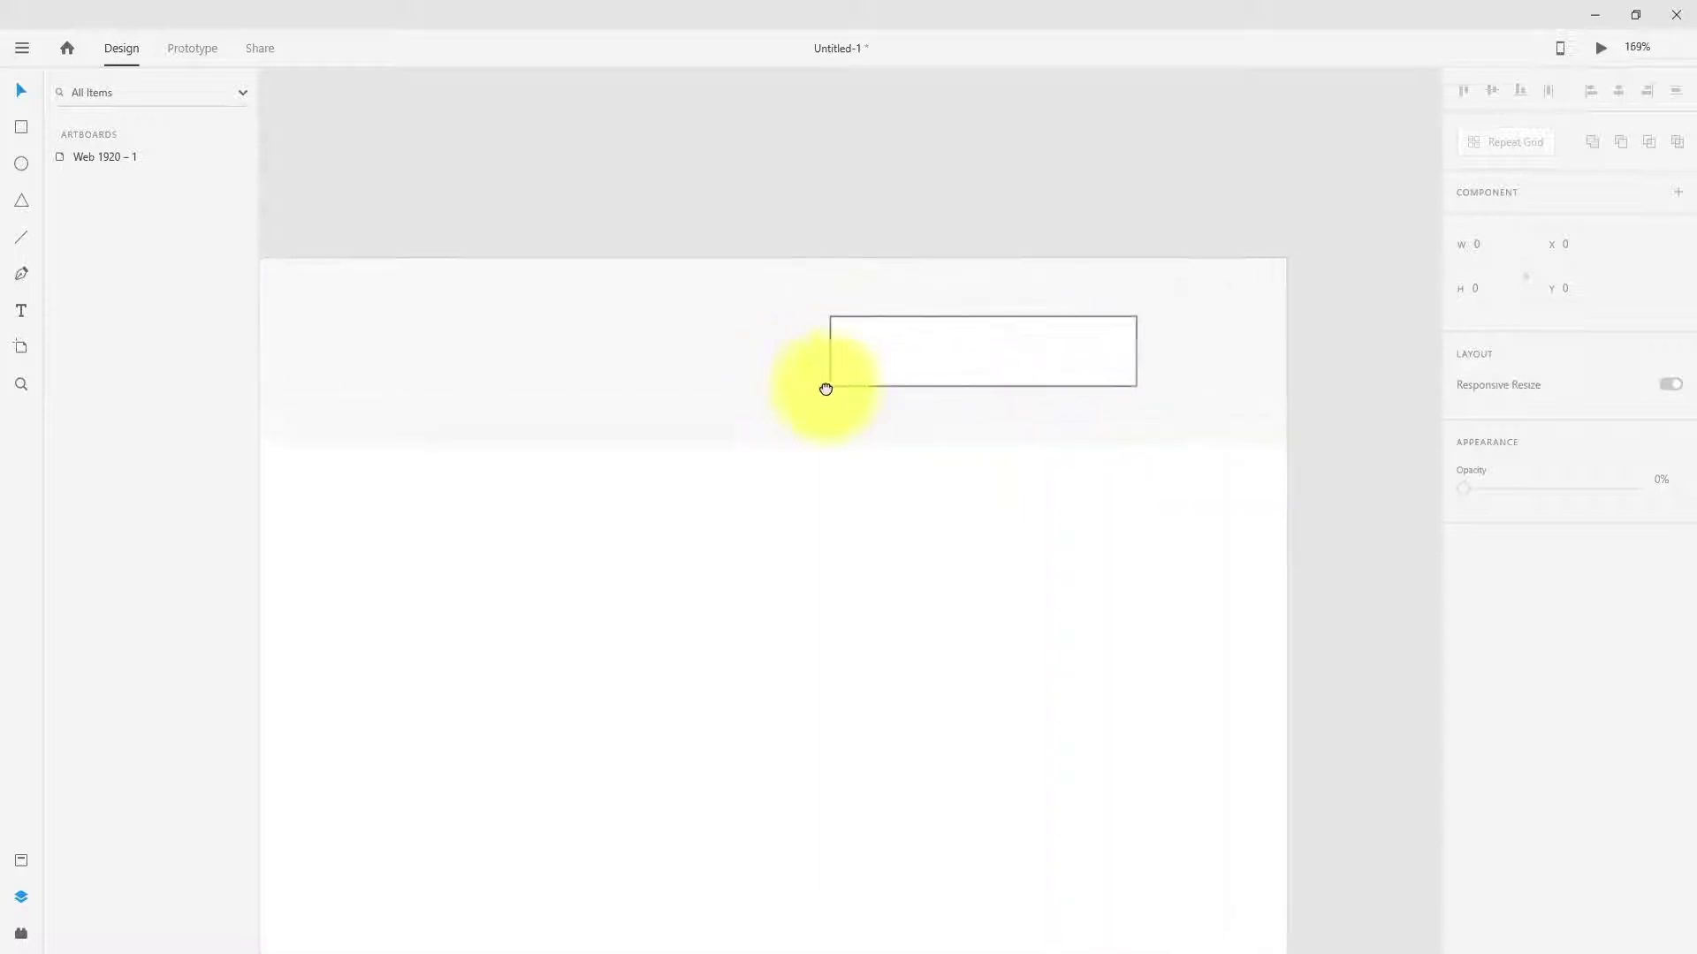
Add 'Book Appointment' text and scale it down to fit the right-hand box
key("t")
left_click(903, 569)
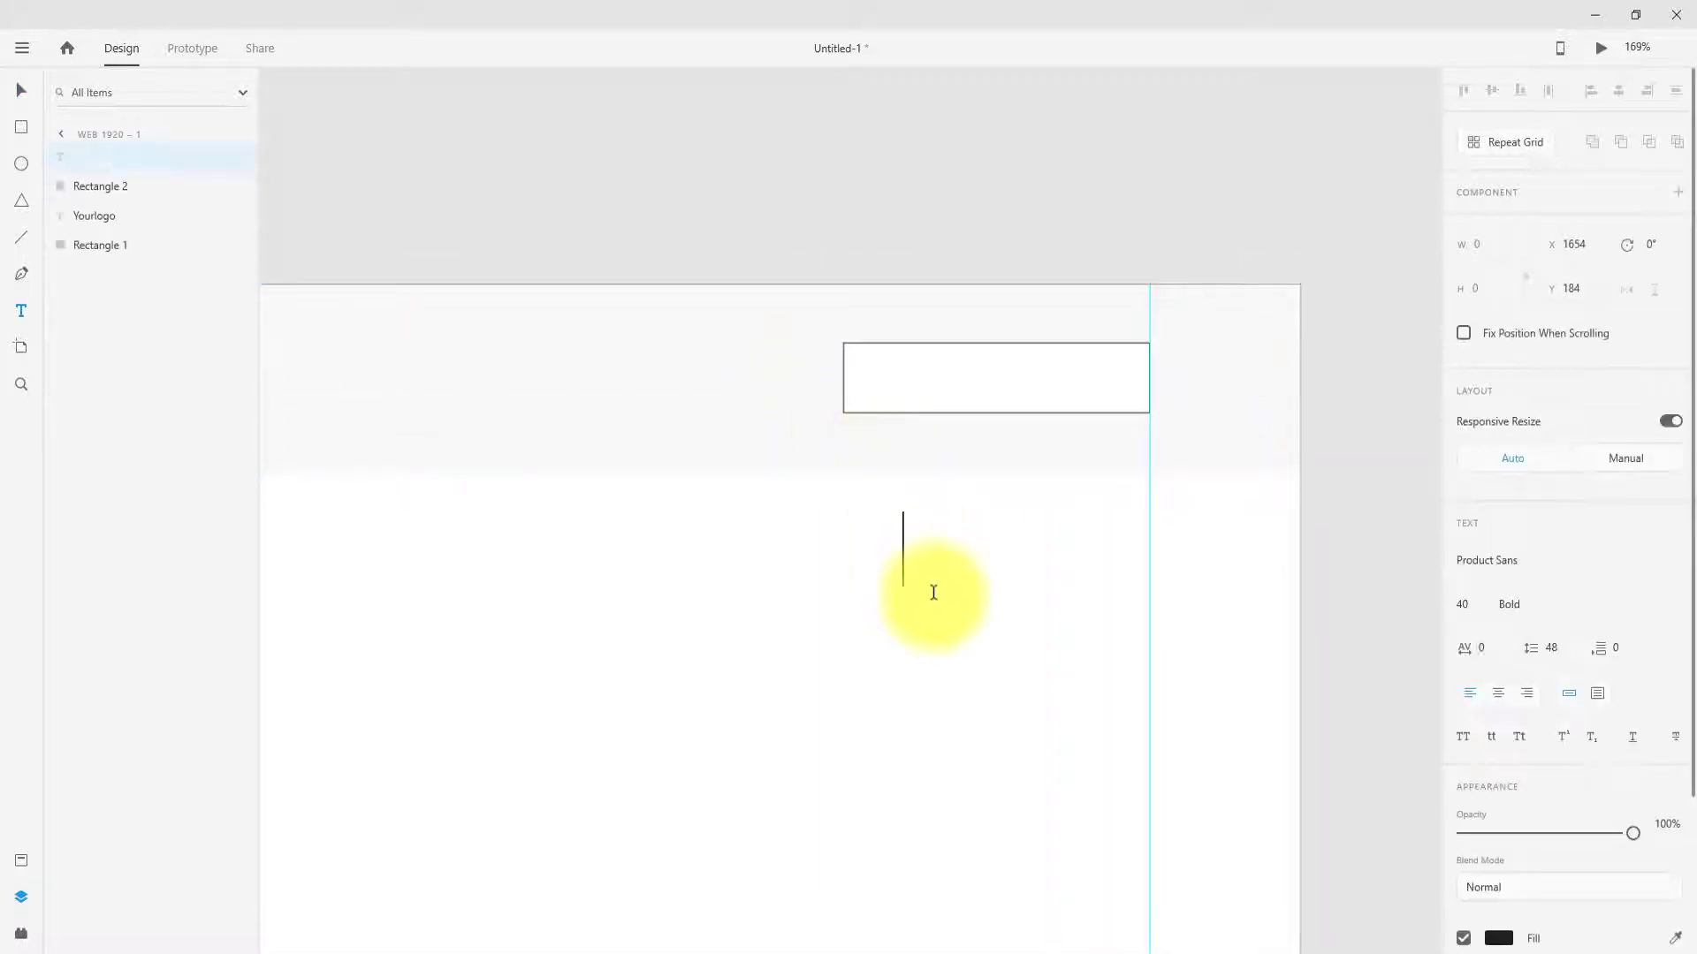
type("B")
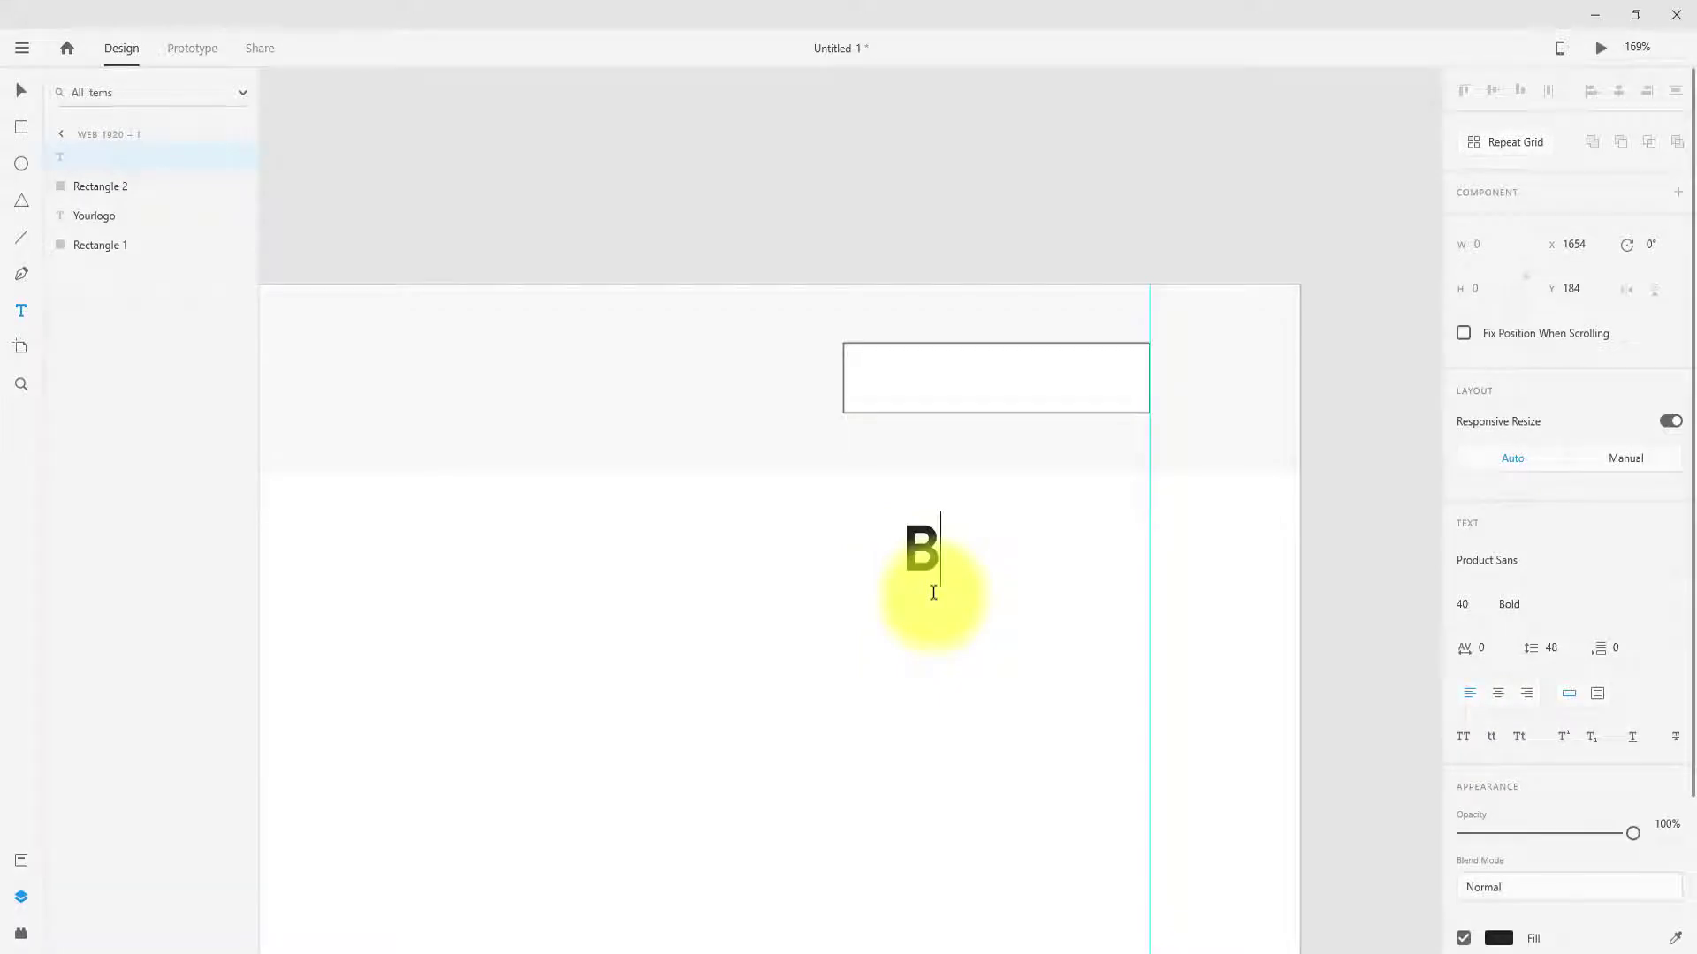
type("ook Ap")
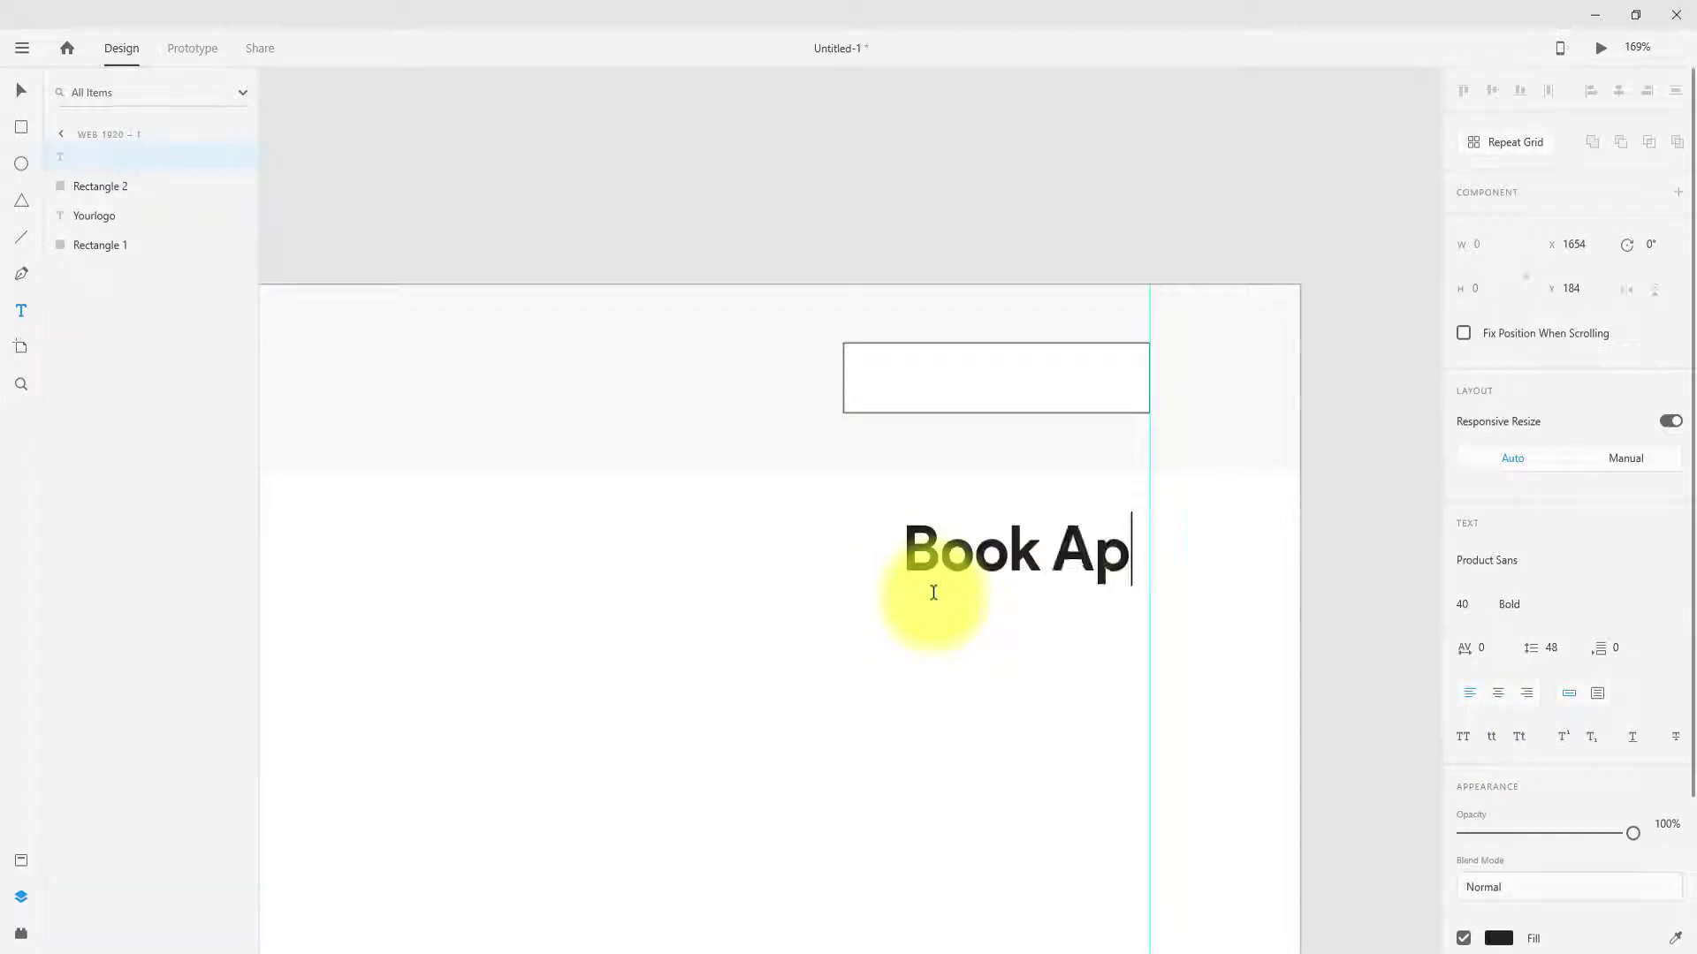
type("pointmen")
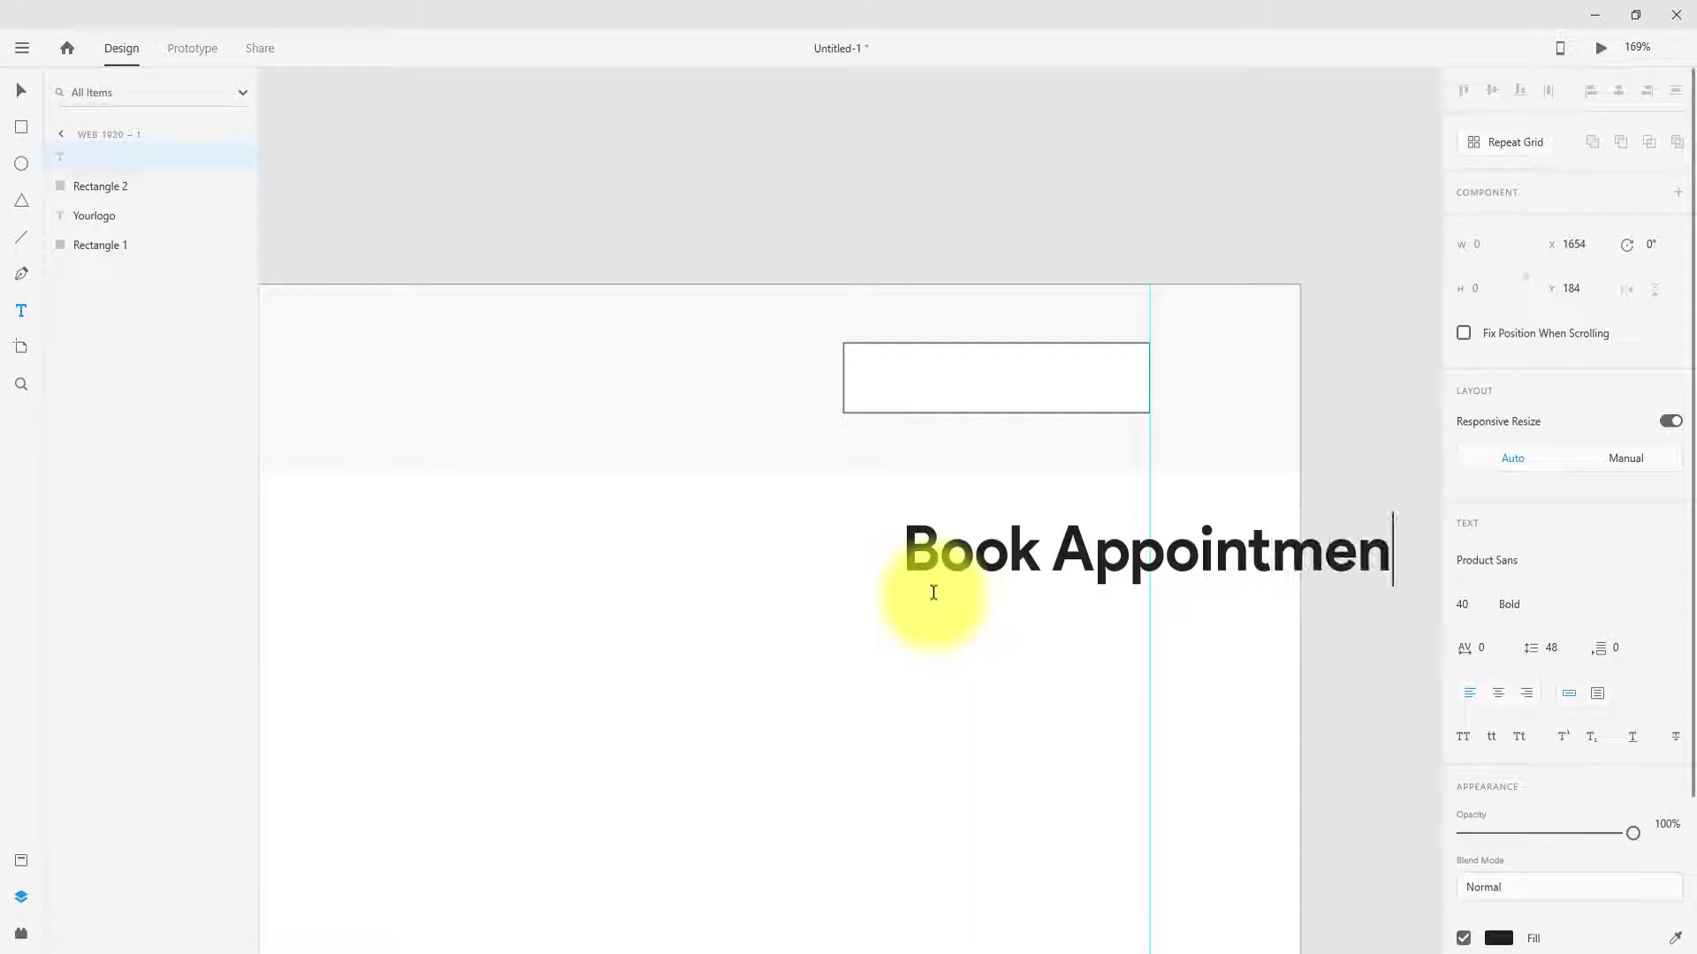
type("t")
left_click(21, 90)
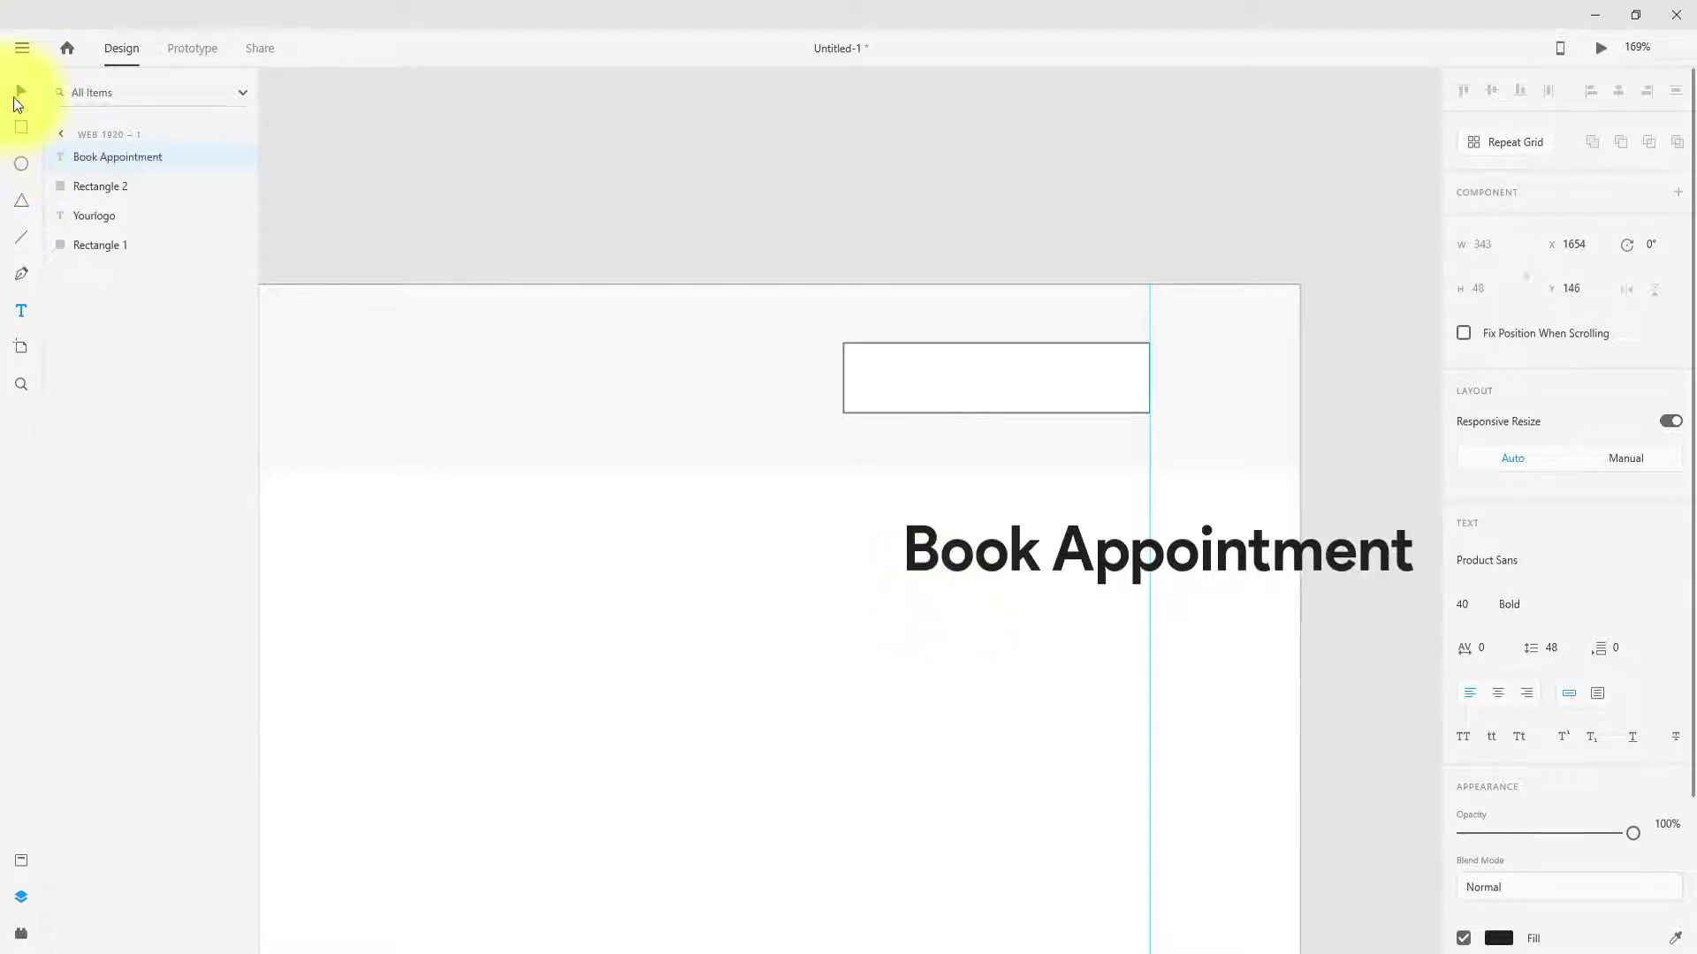
left_click(1073, 565)
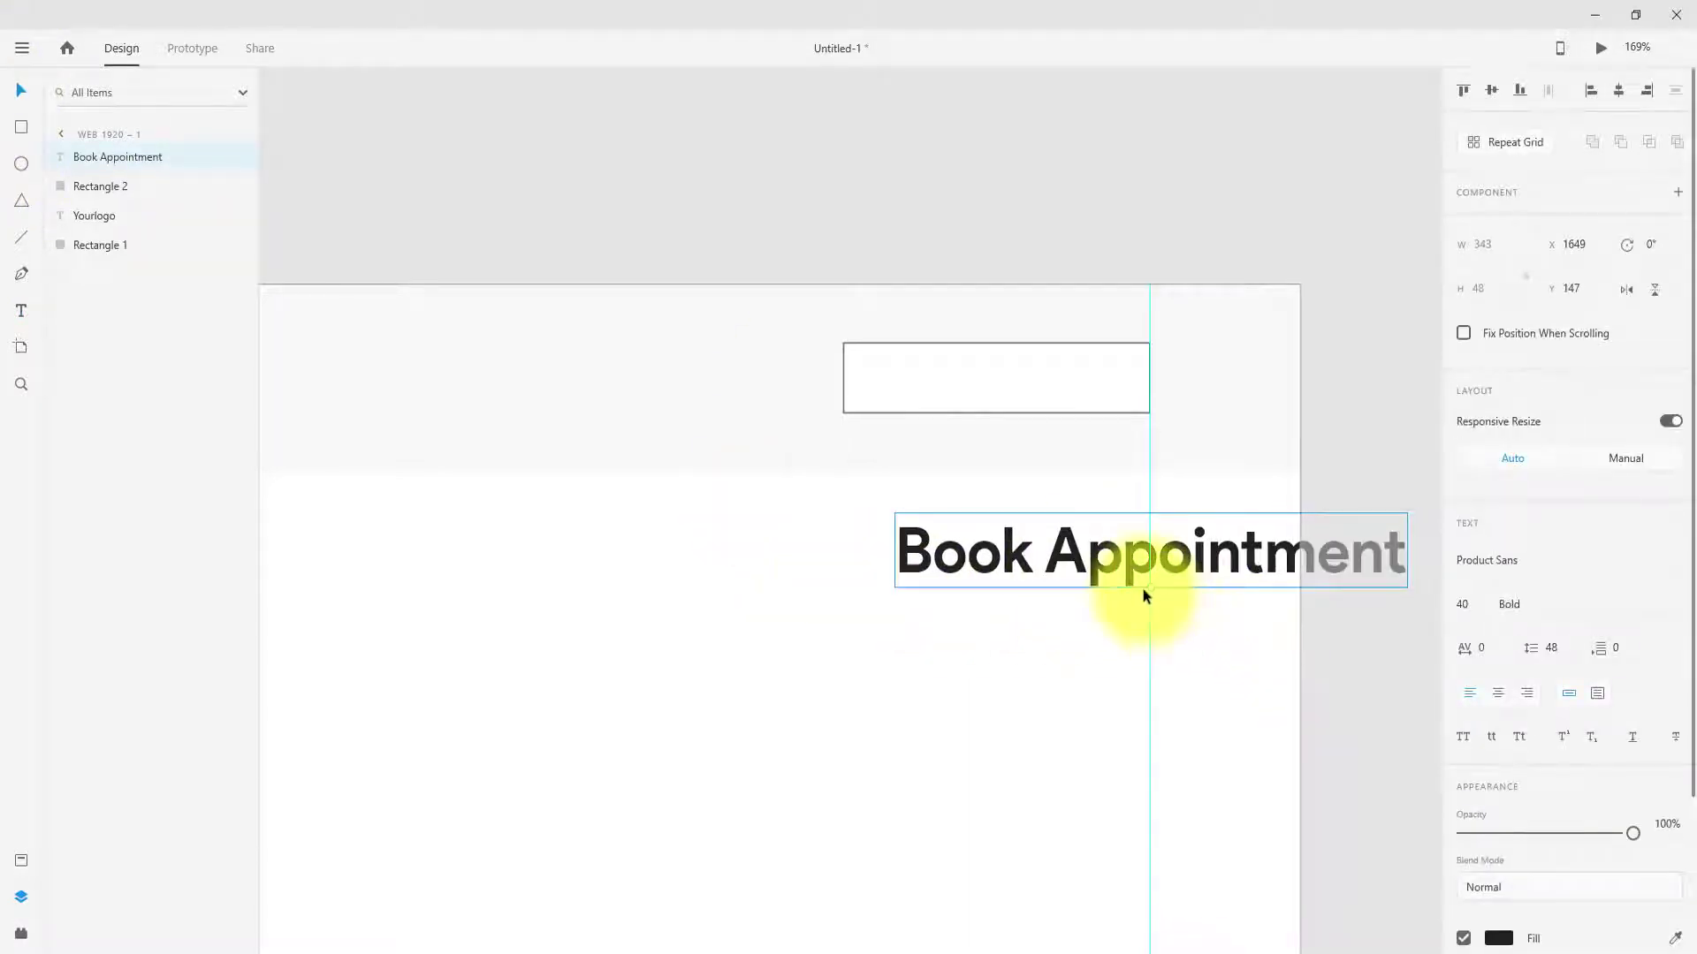
mouse_move(1141, 587)
left_mouse_down()
mouse_move(1135, 535)
mouse_move(1085, 534)
mouse_move(938, 386)
mouse_move(946, 400)
left_mouse_up()
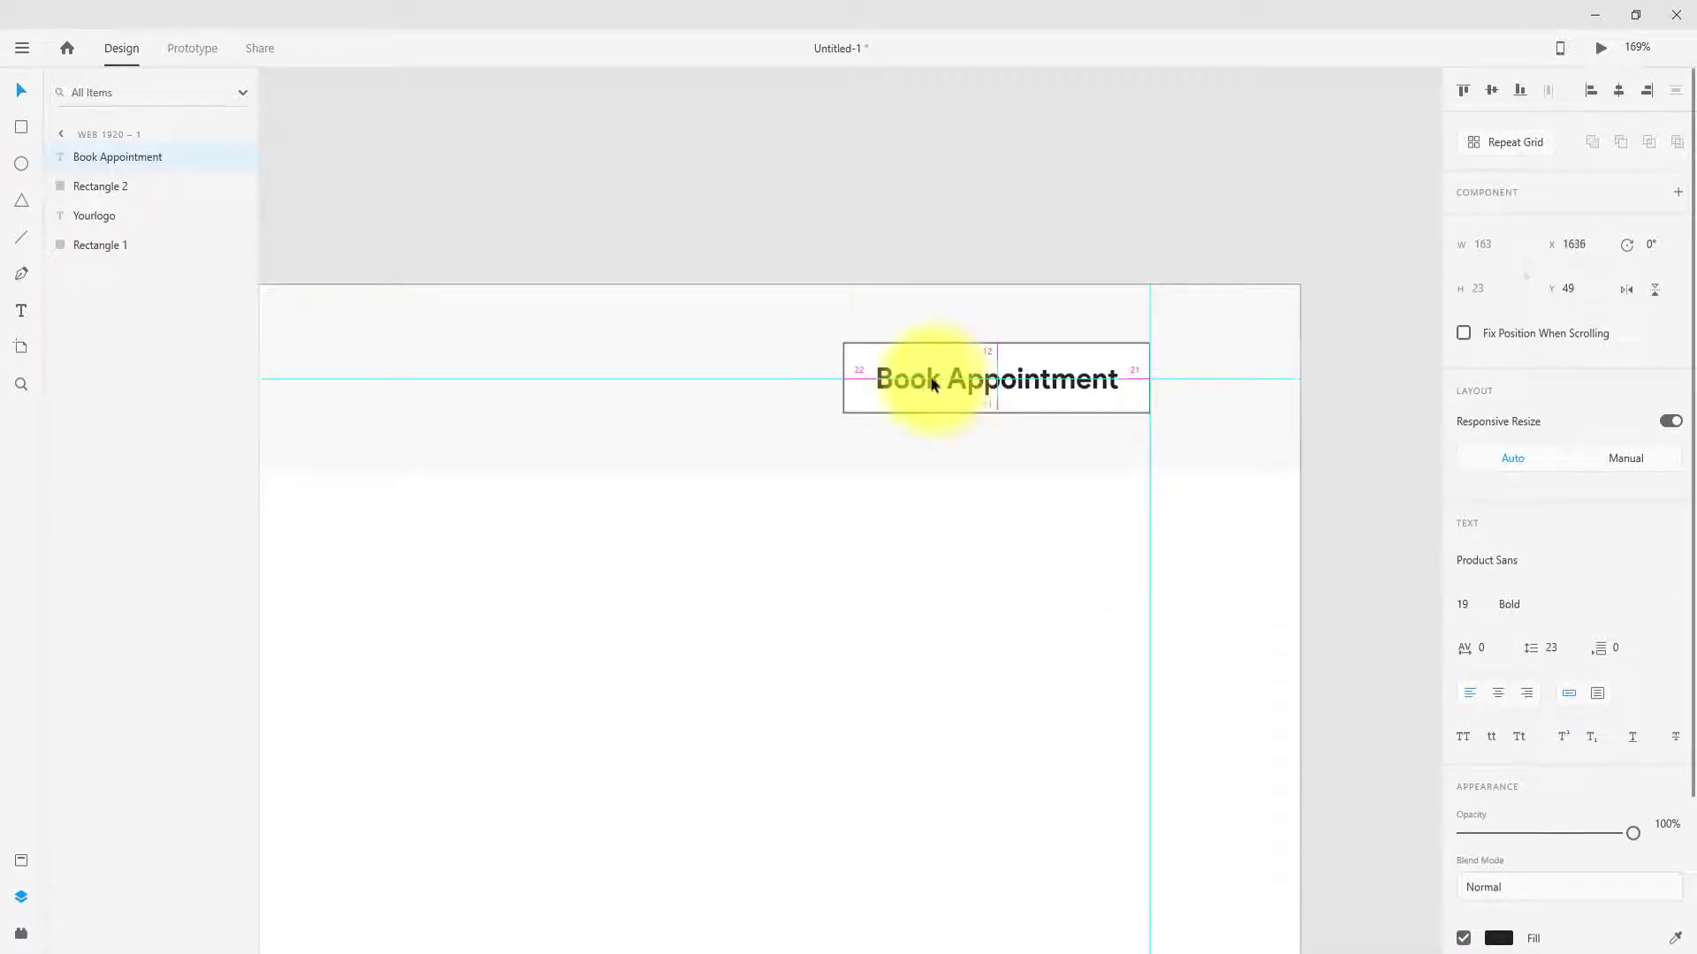
Centre the label inside Rectangle 2 and remove the rectangle's border
left_click(942, 400, "shift")
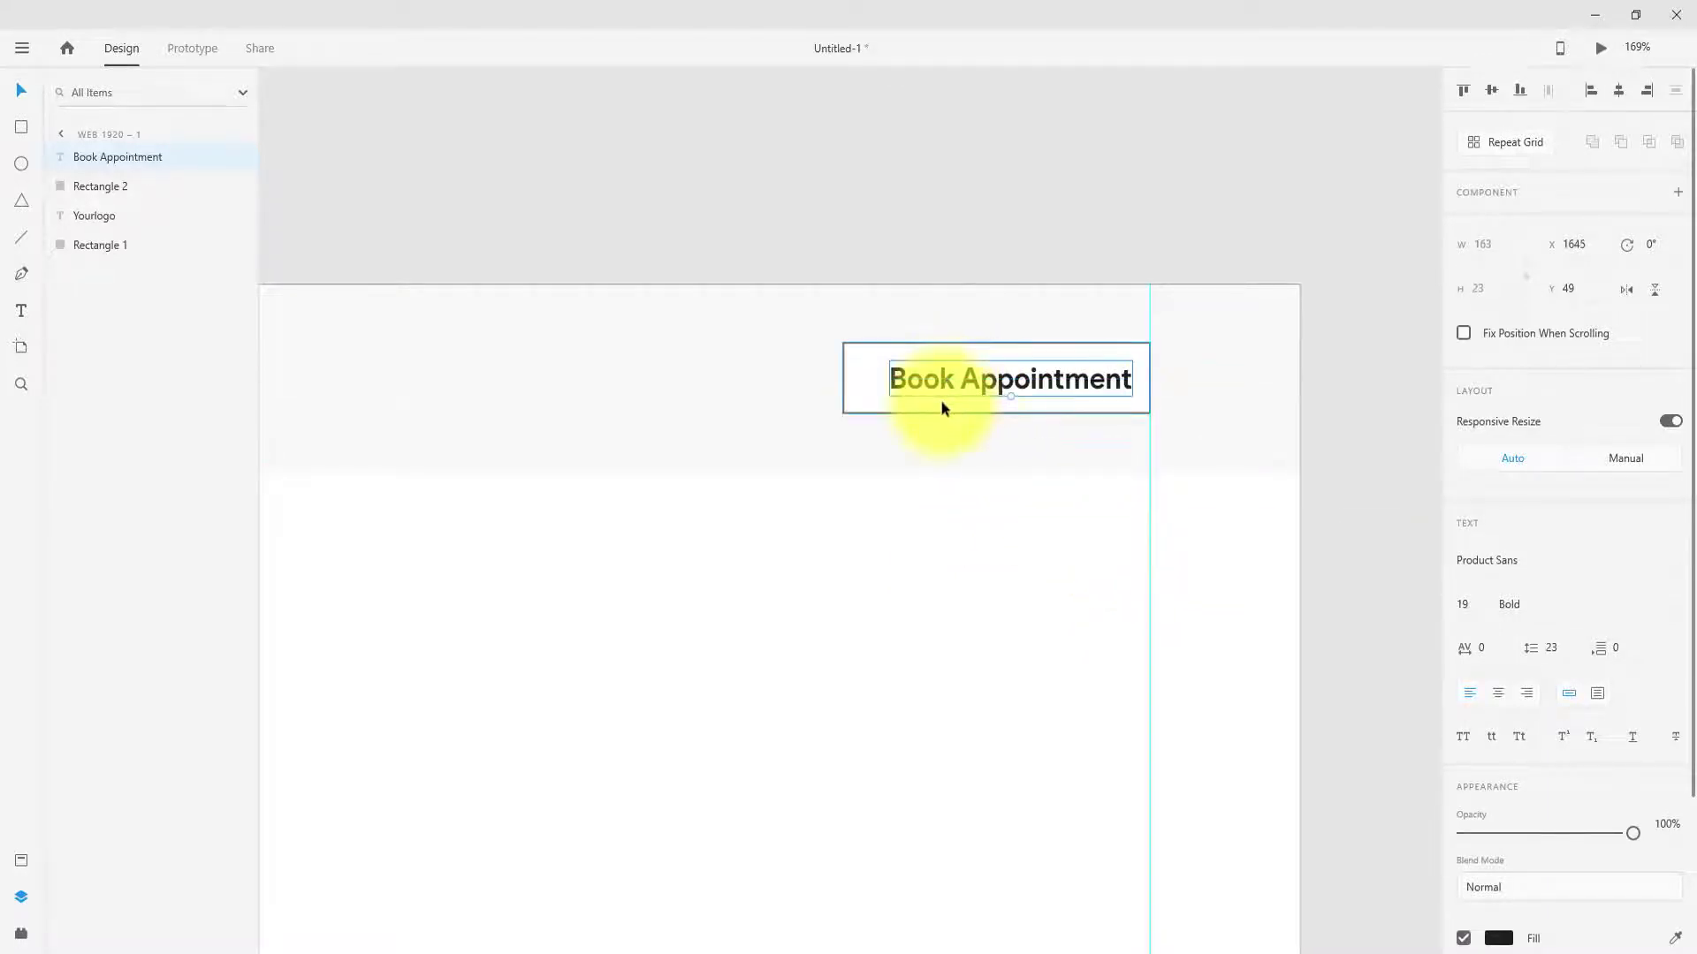
left_click(1618, 92)
left_click(1109, 455)
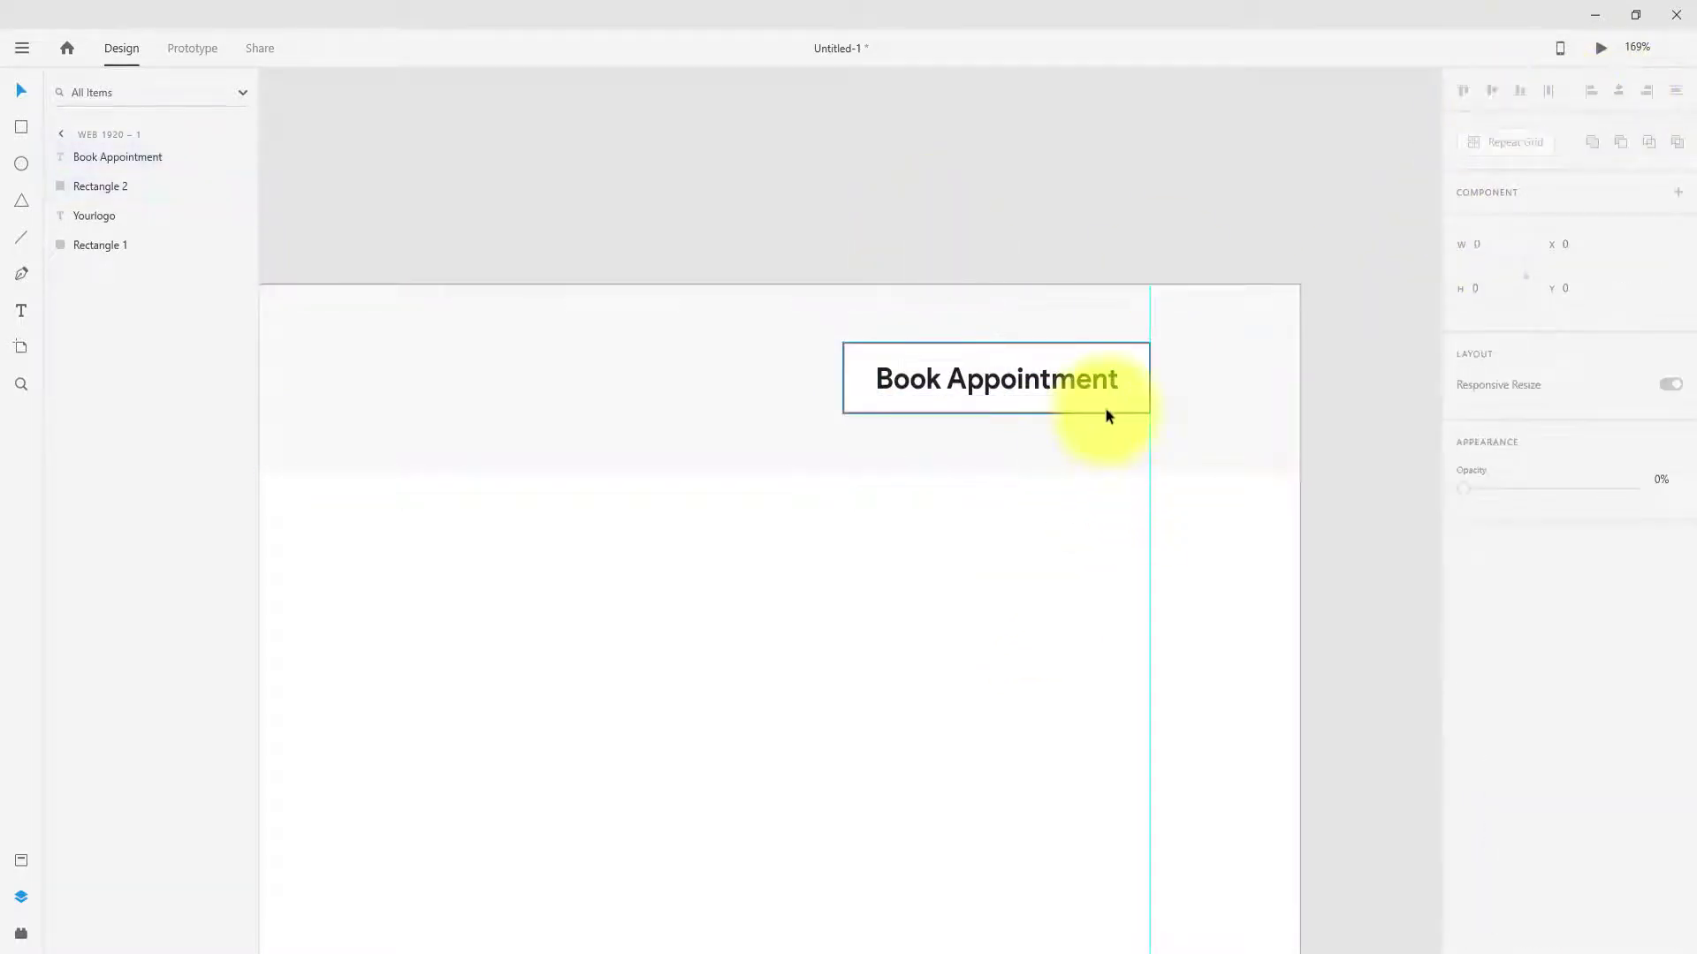
left_click(1106, 412)
left_click(1465, 767)
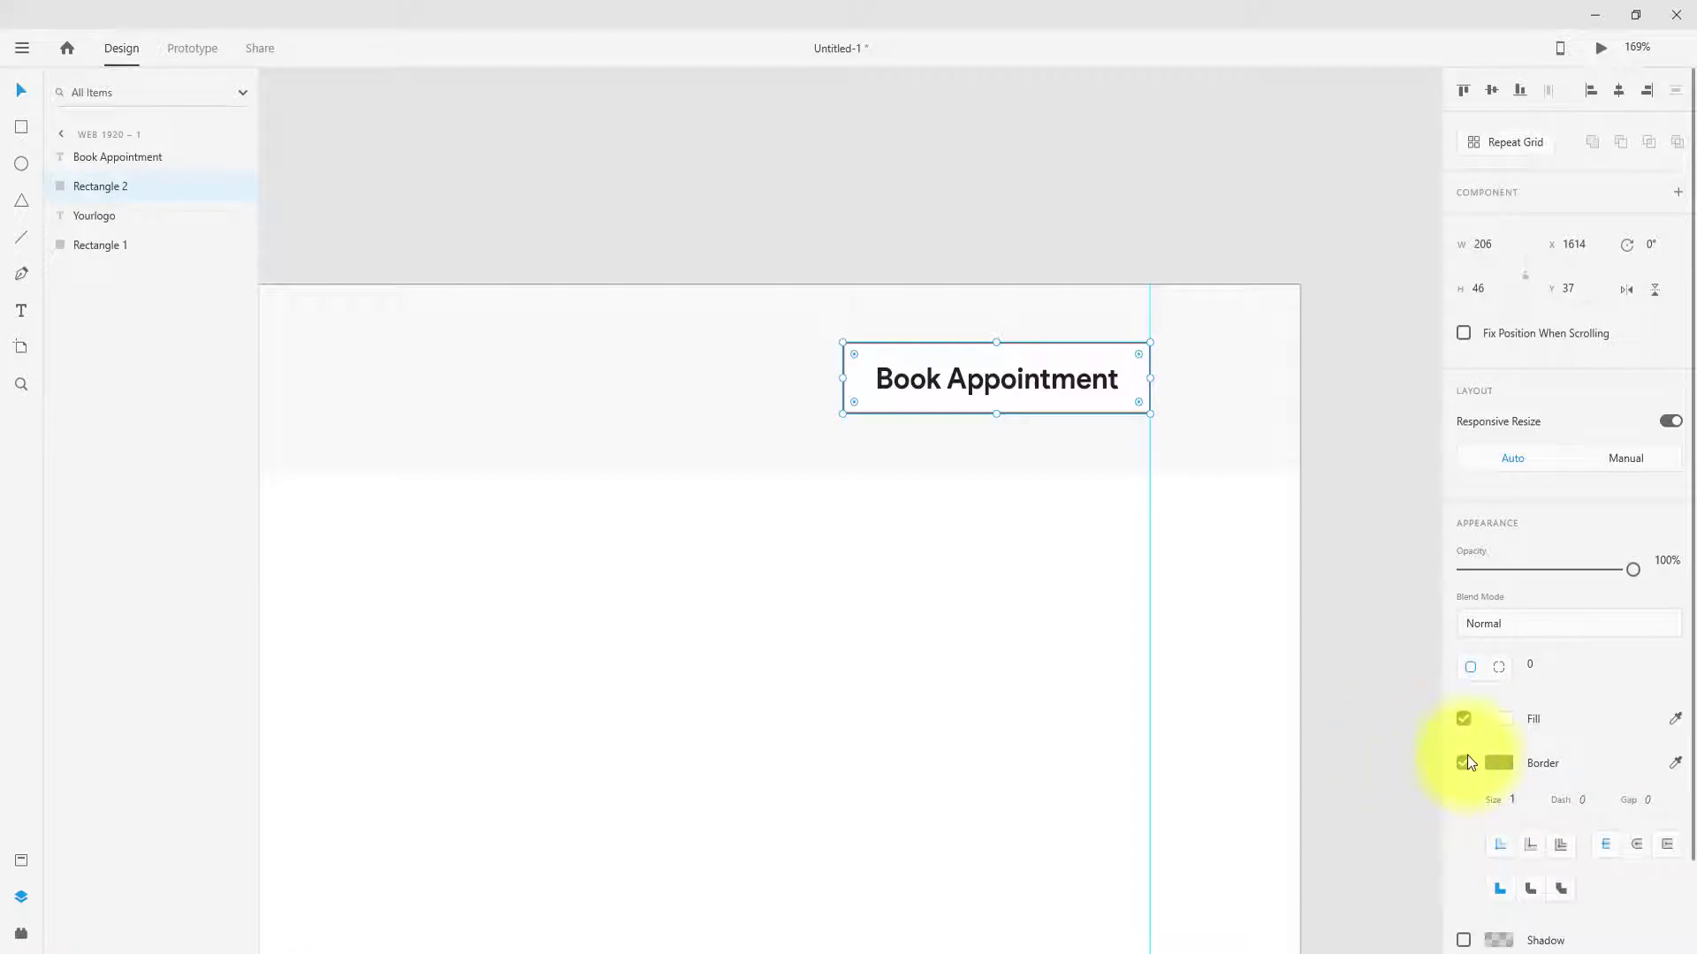
Fill the Book Appointment button rectangle with black #000000
left_click(957, 523)
scroll(919, 511, "down", 2)
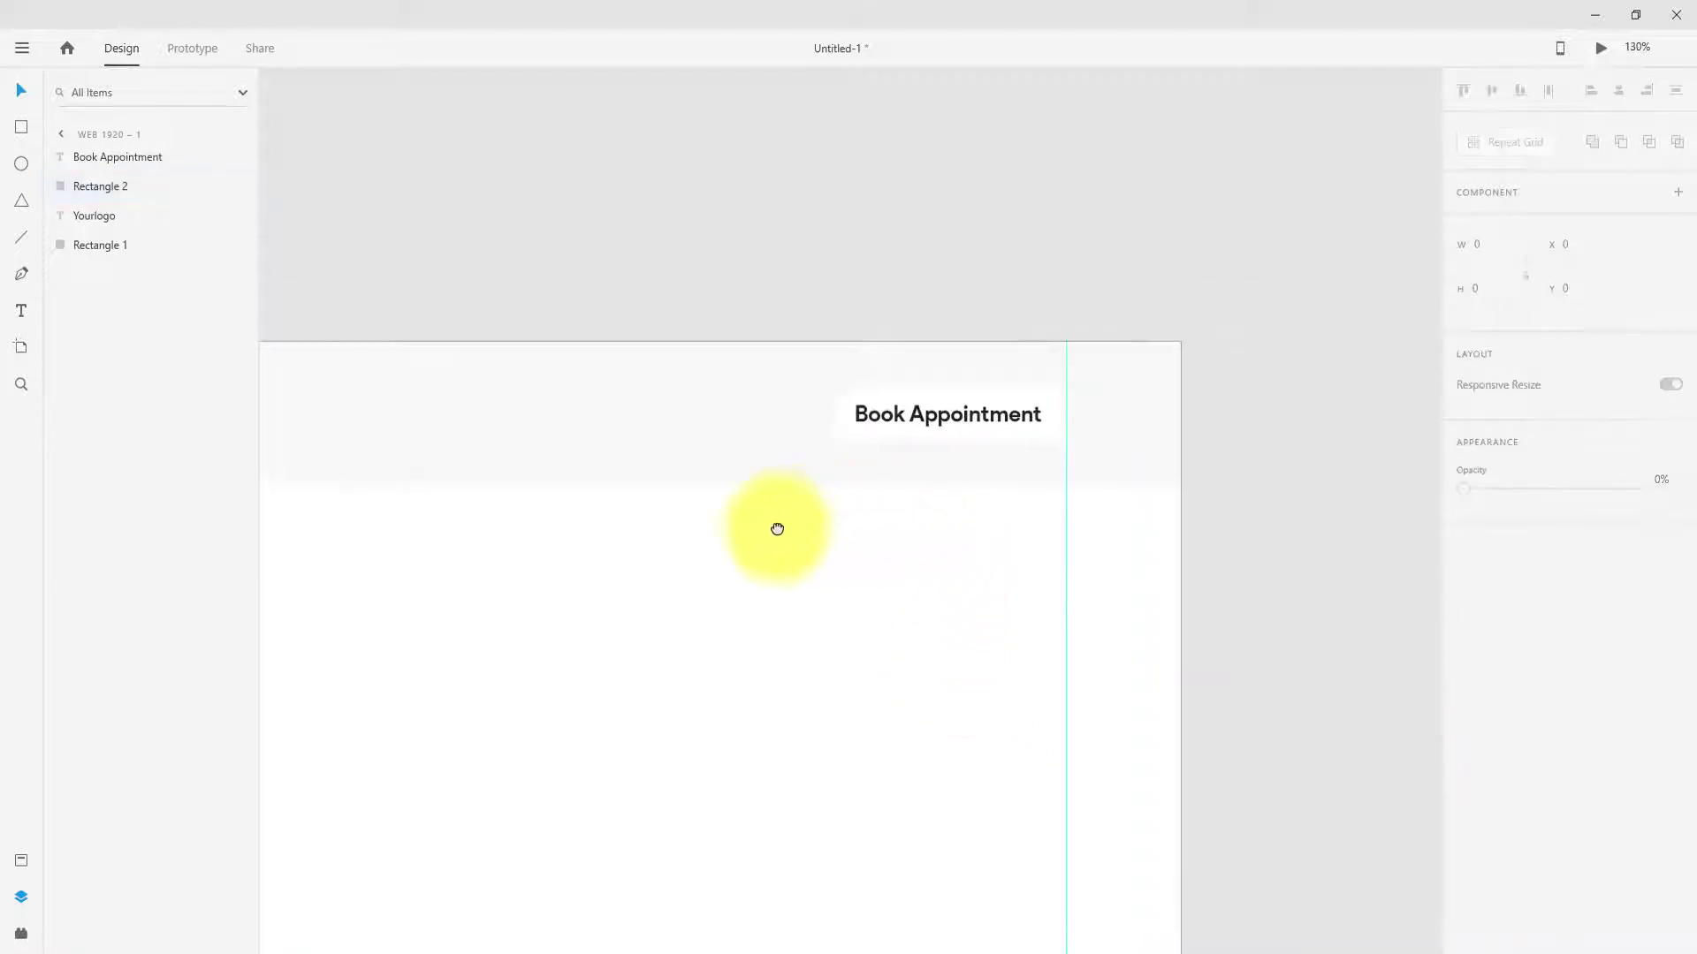
scroll(775, 526, "down", 2)
left_click(939, 451)
scroll(930, 448, "up", 2)
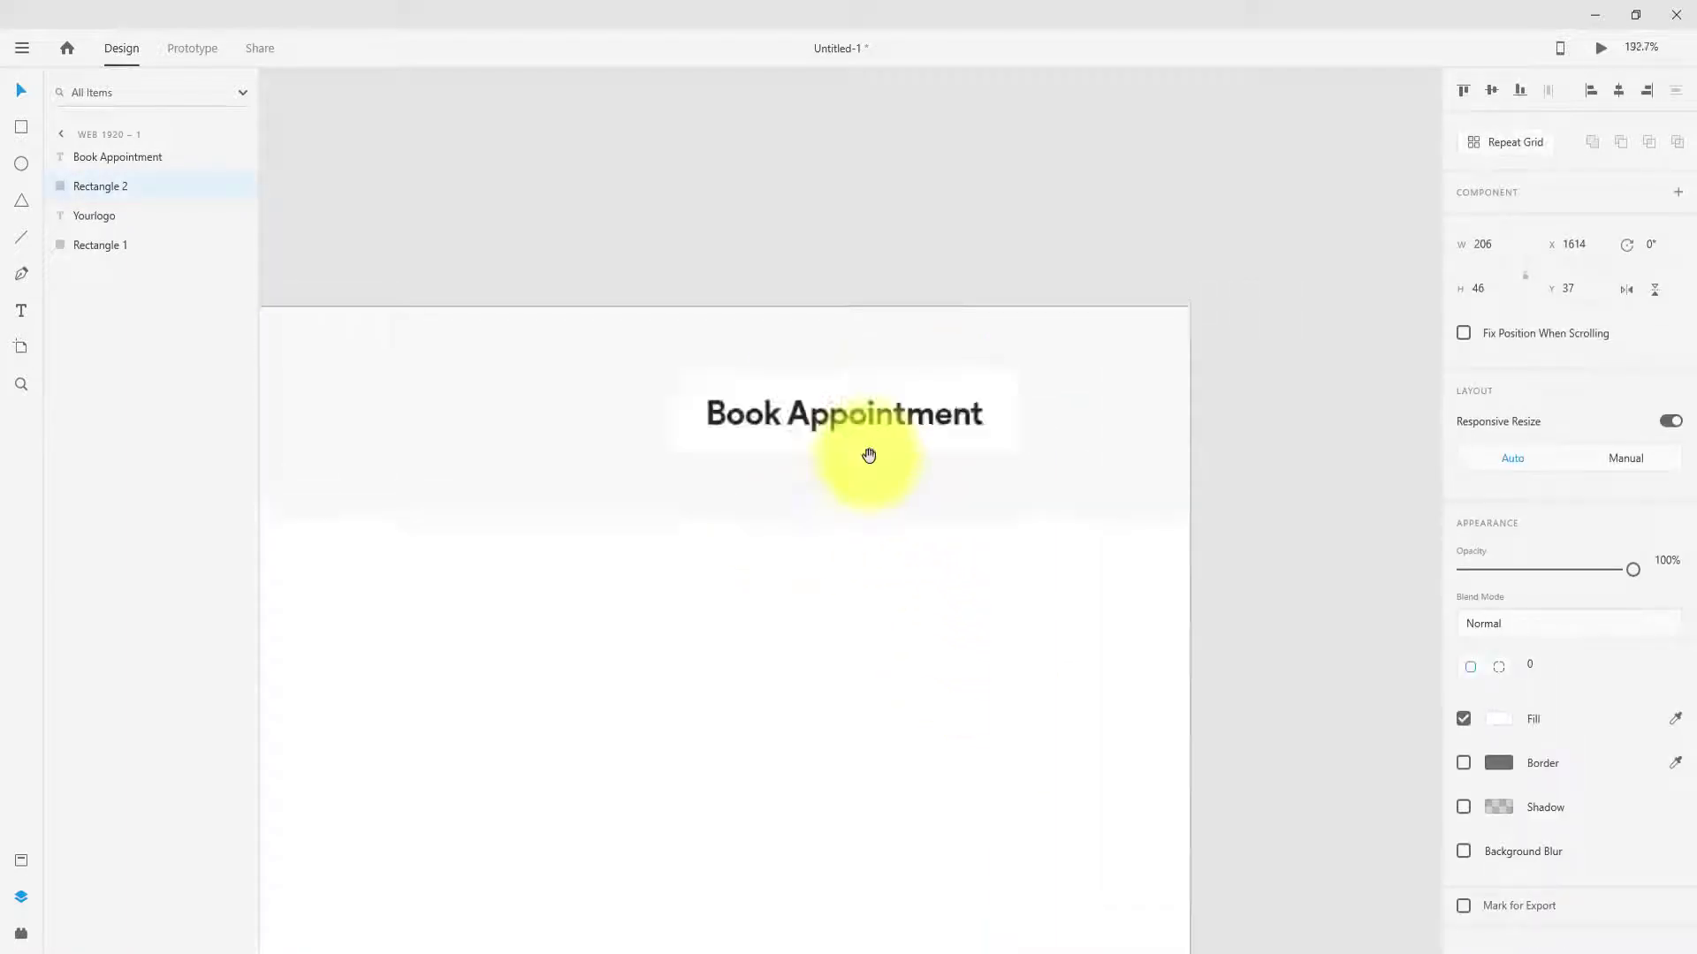
scroll(867, 455, "up", 2)
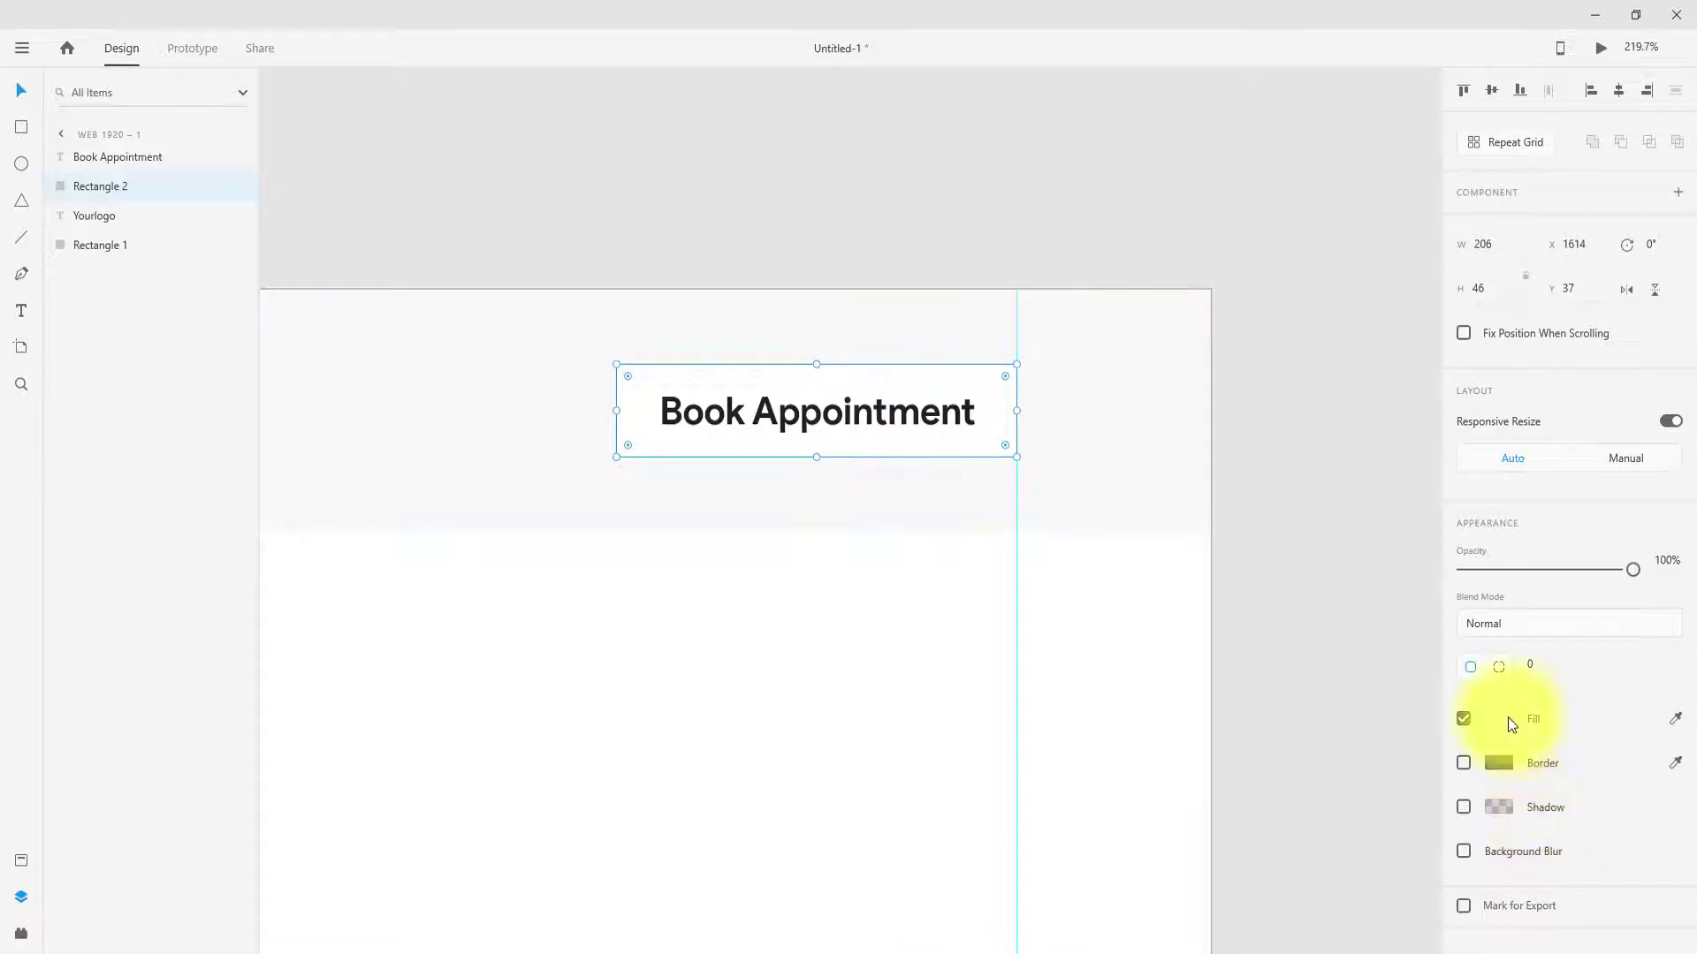
left_click(1498, 719)
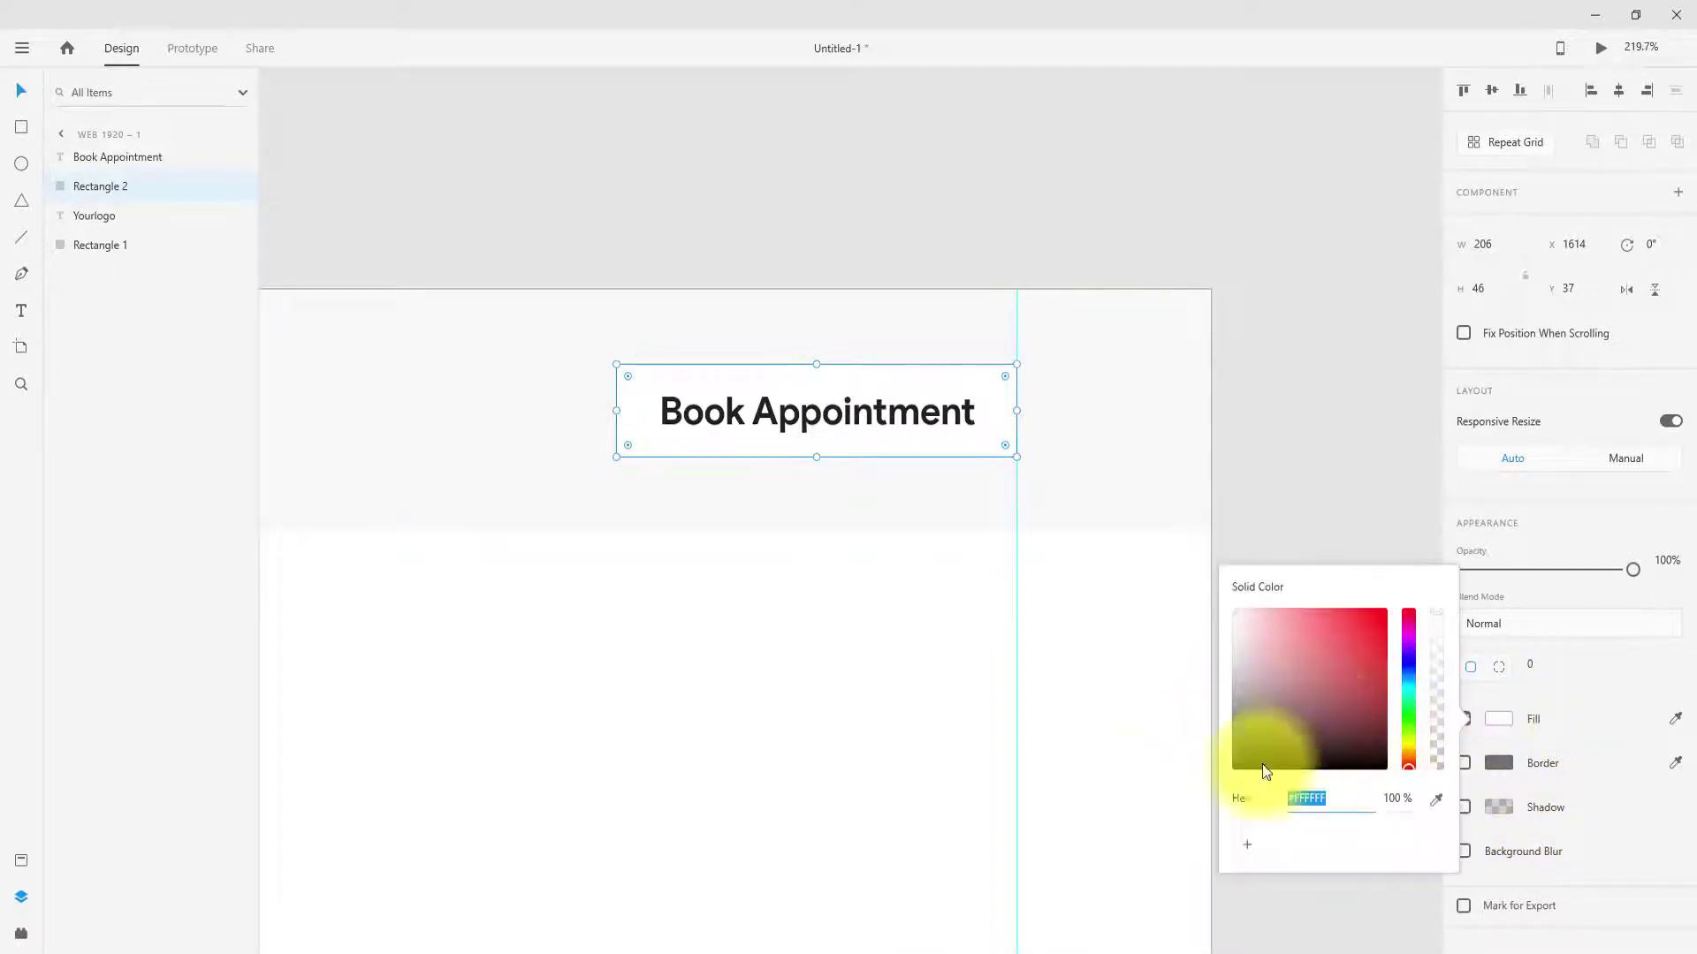
left_click(1262, 765)
left_click(824, 412)
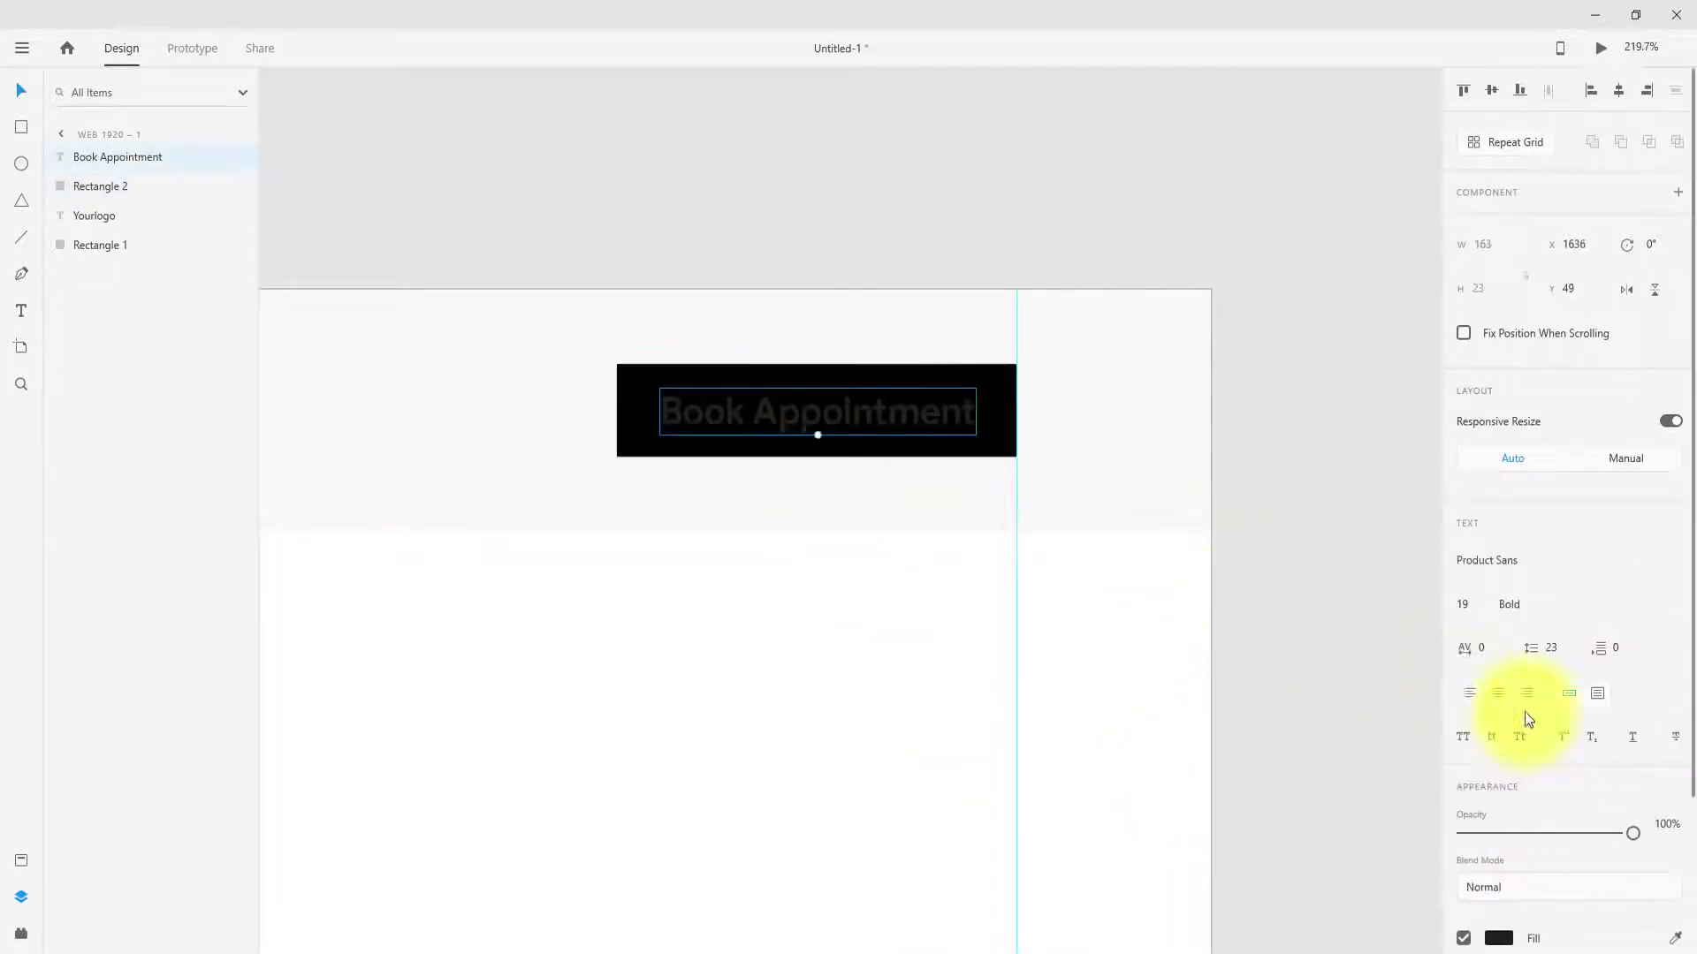
Make the Book Appointment label text white (FFFFFF), then view the design at 100%
left_click(1499, 938)
type("FFFFFF")
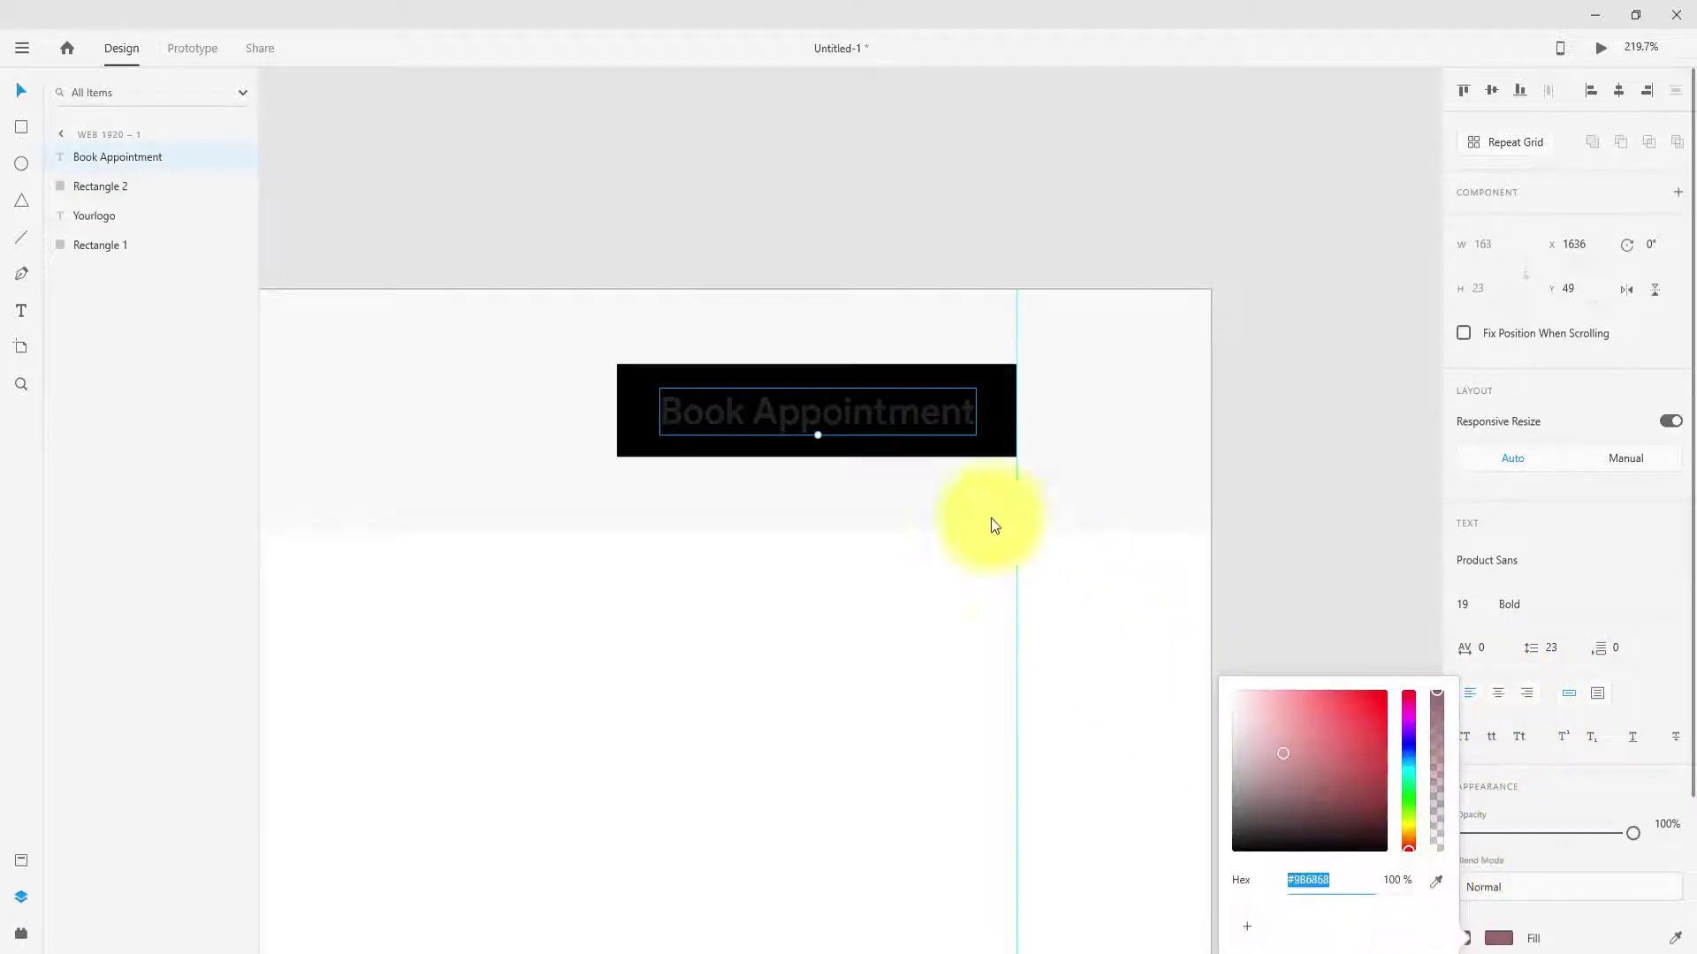
key("Return")
key("Tab")
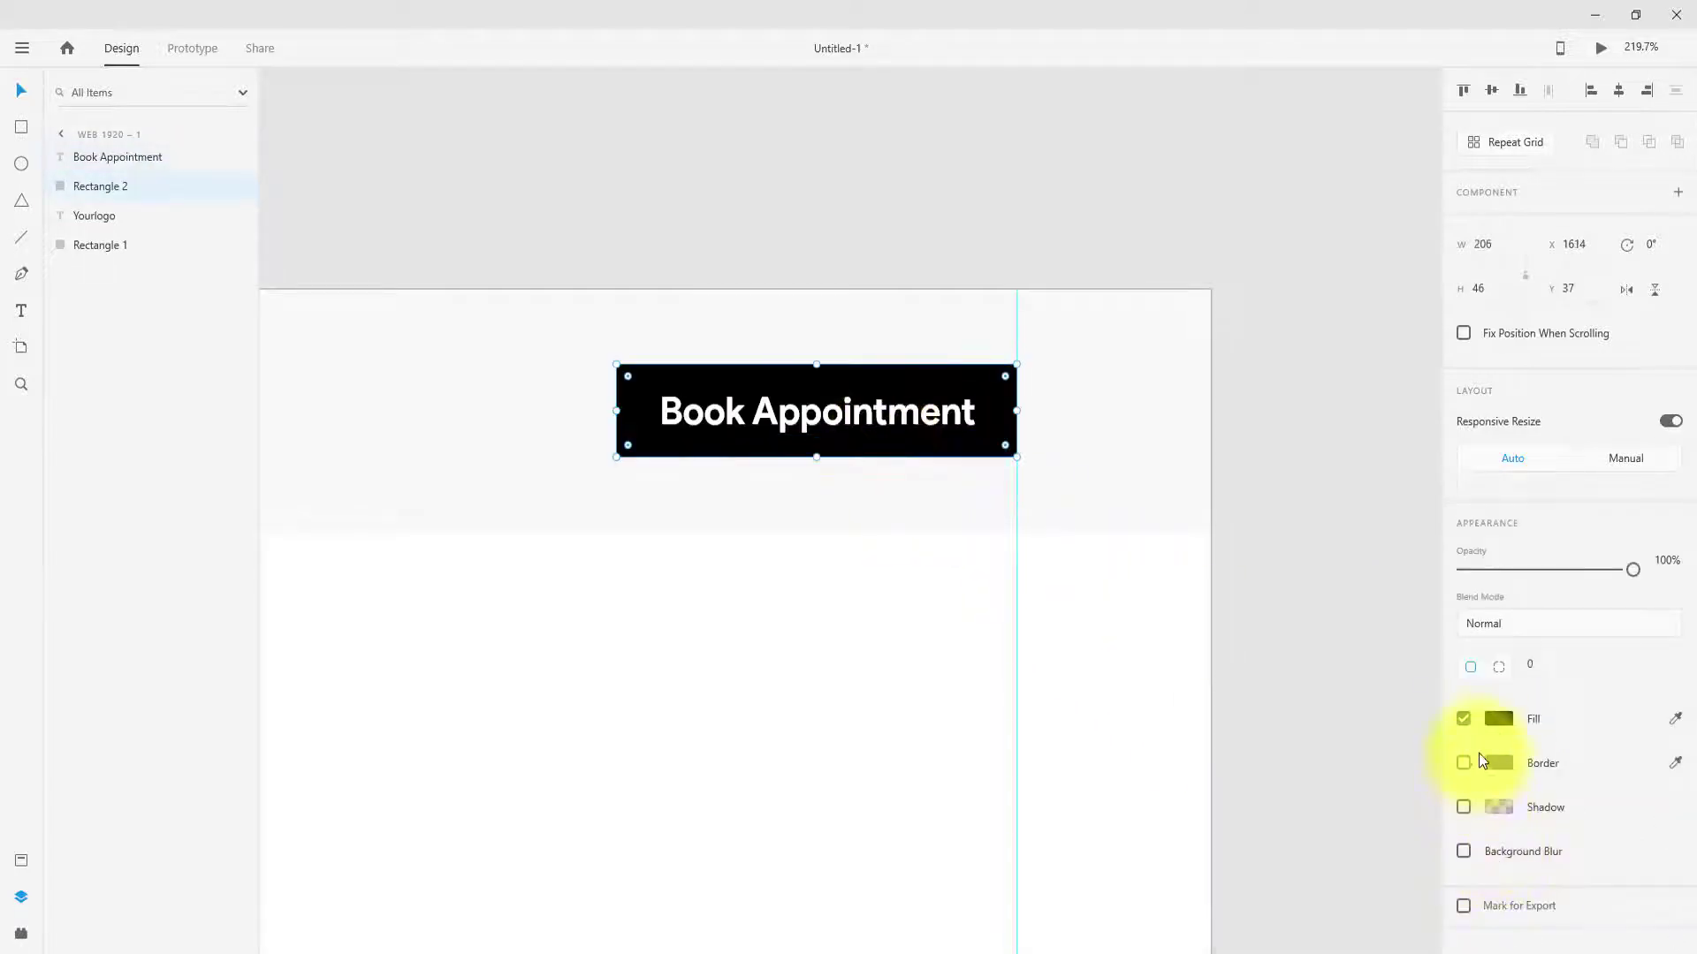
left_click(1500, 720)
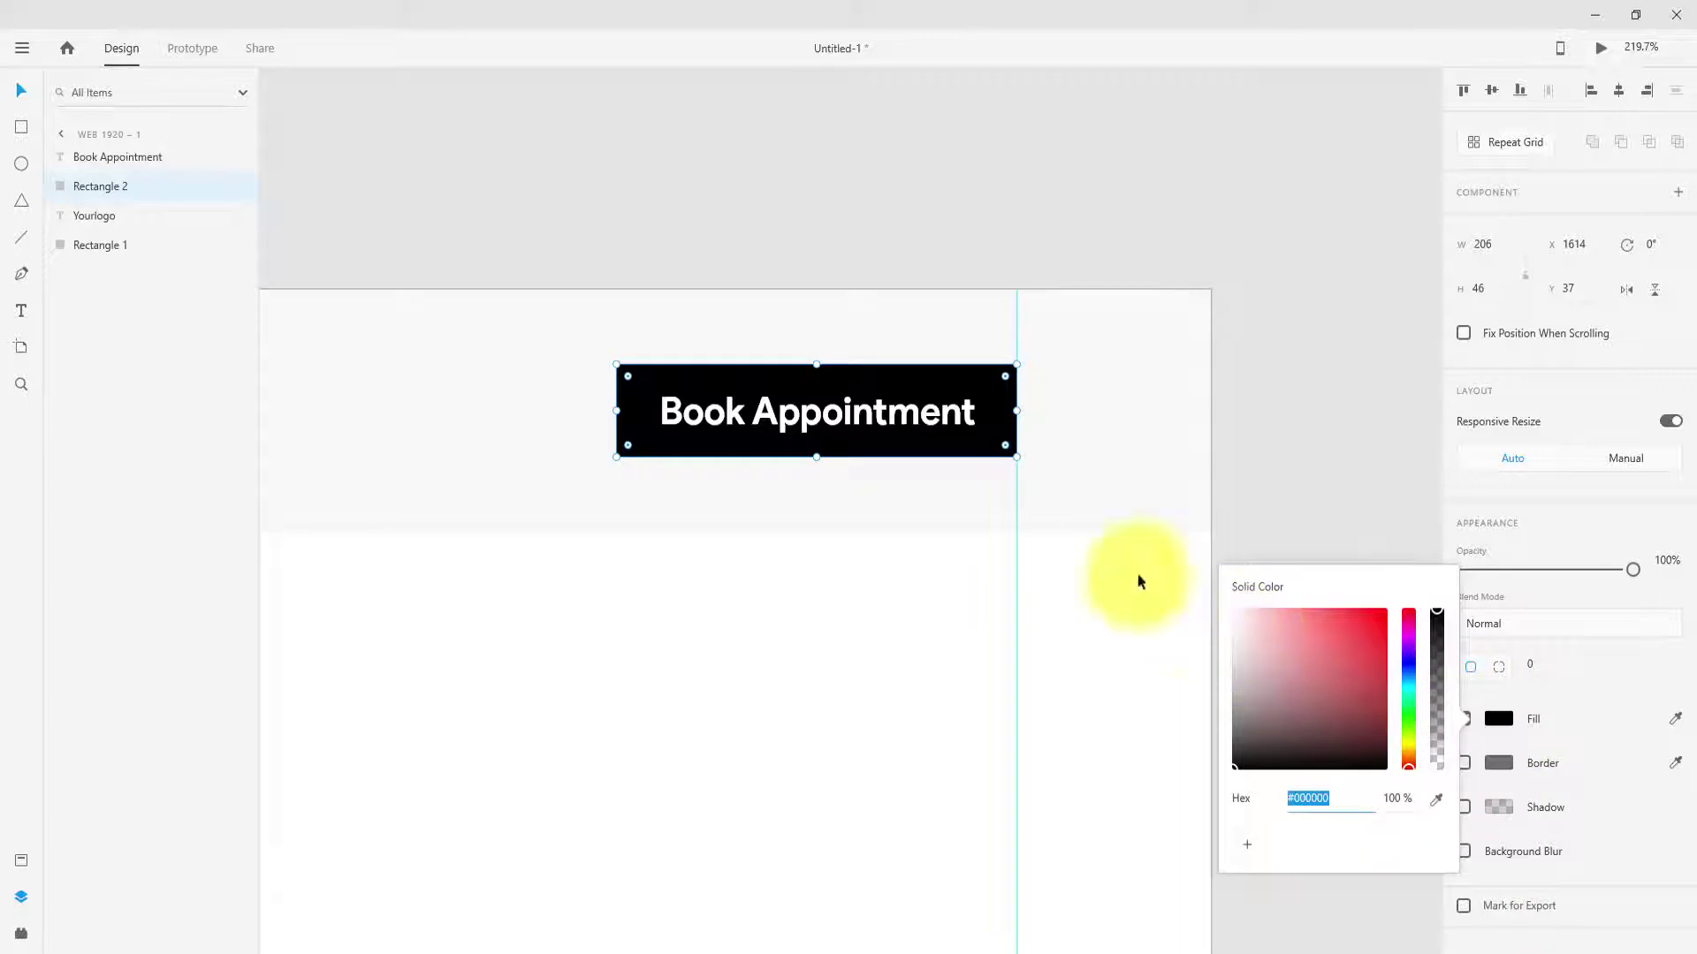
key("ctrl+0")
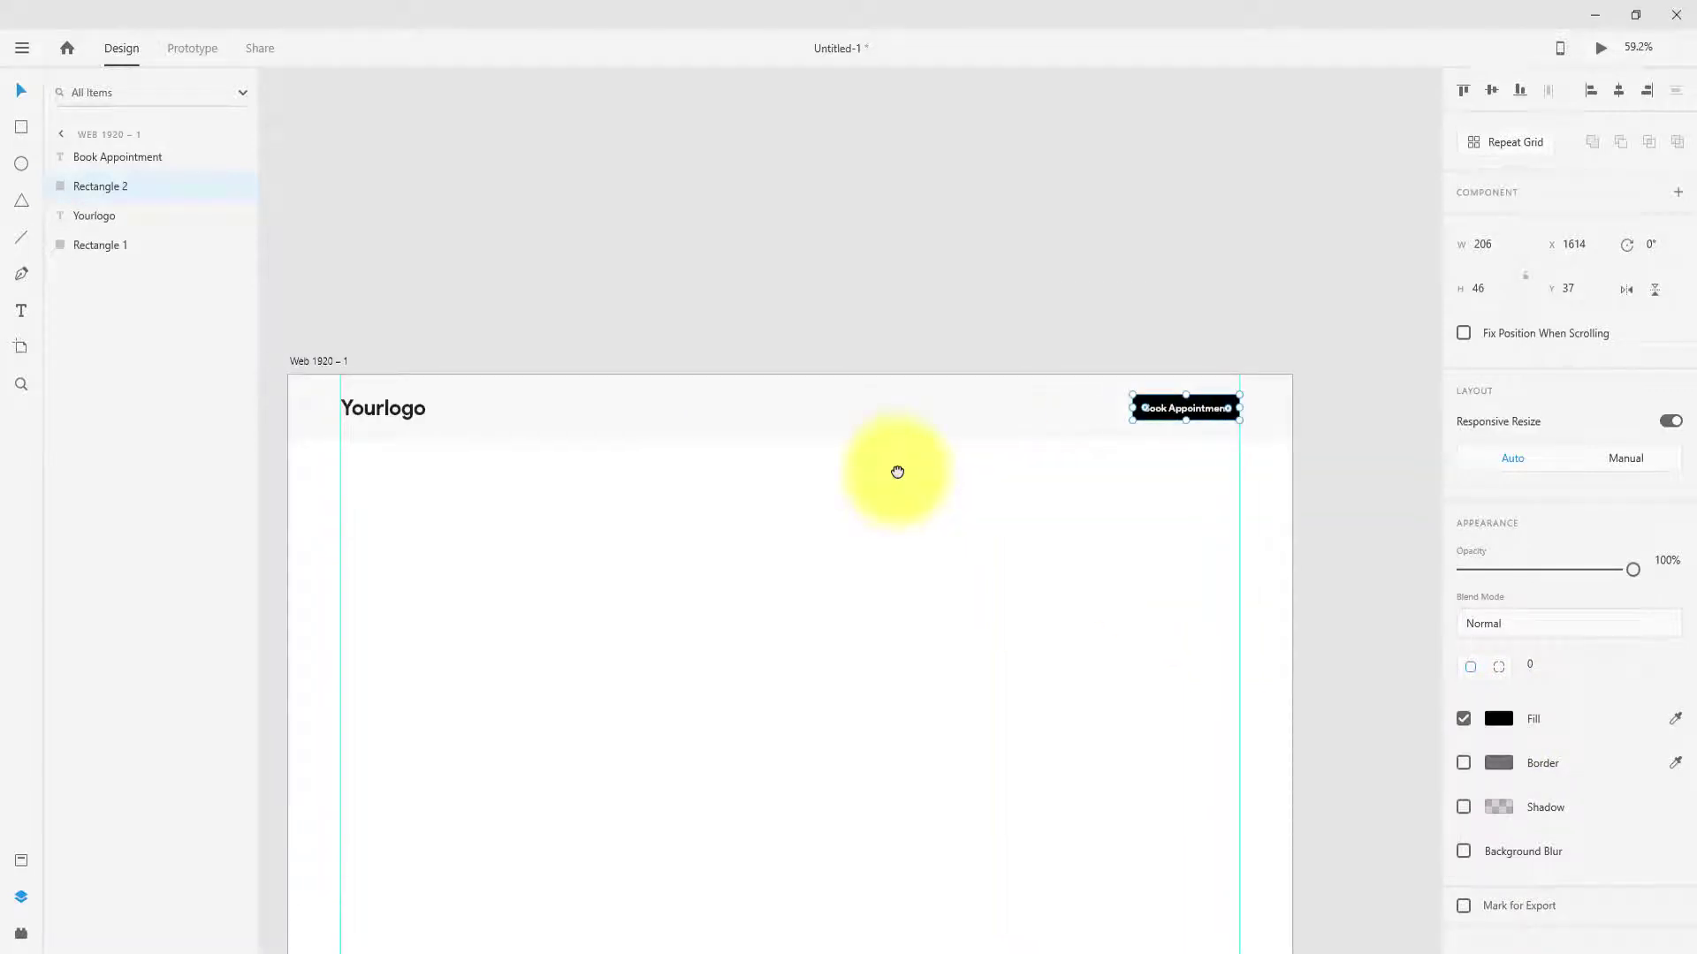
left_click(1250, 381)
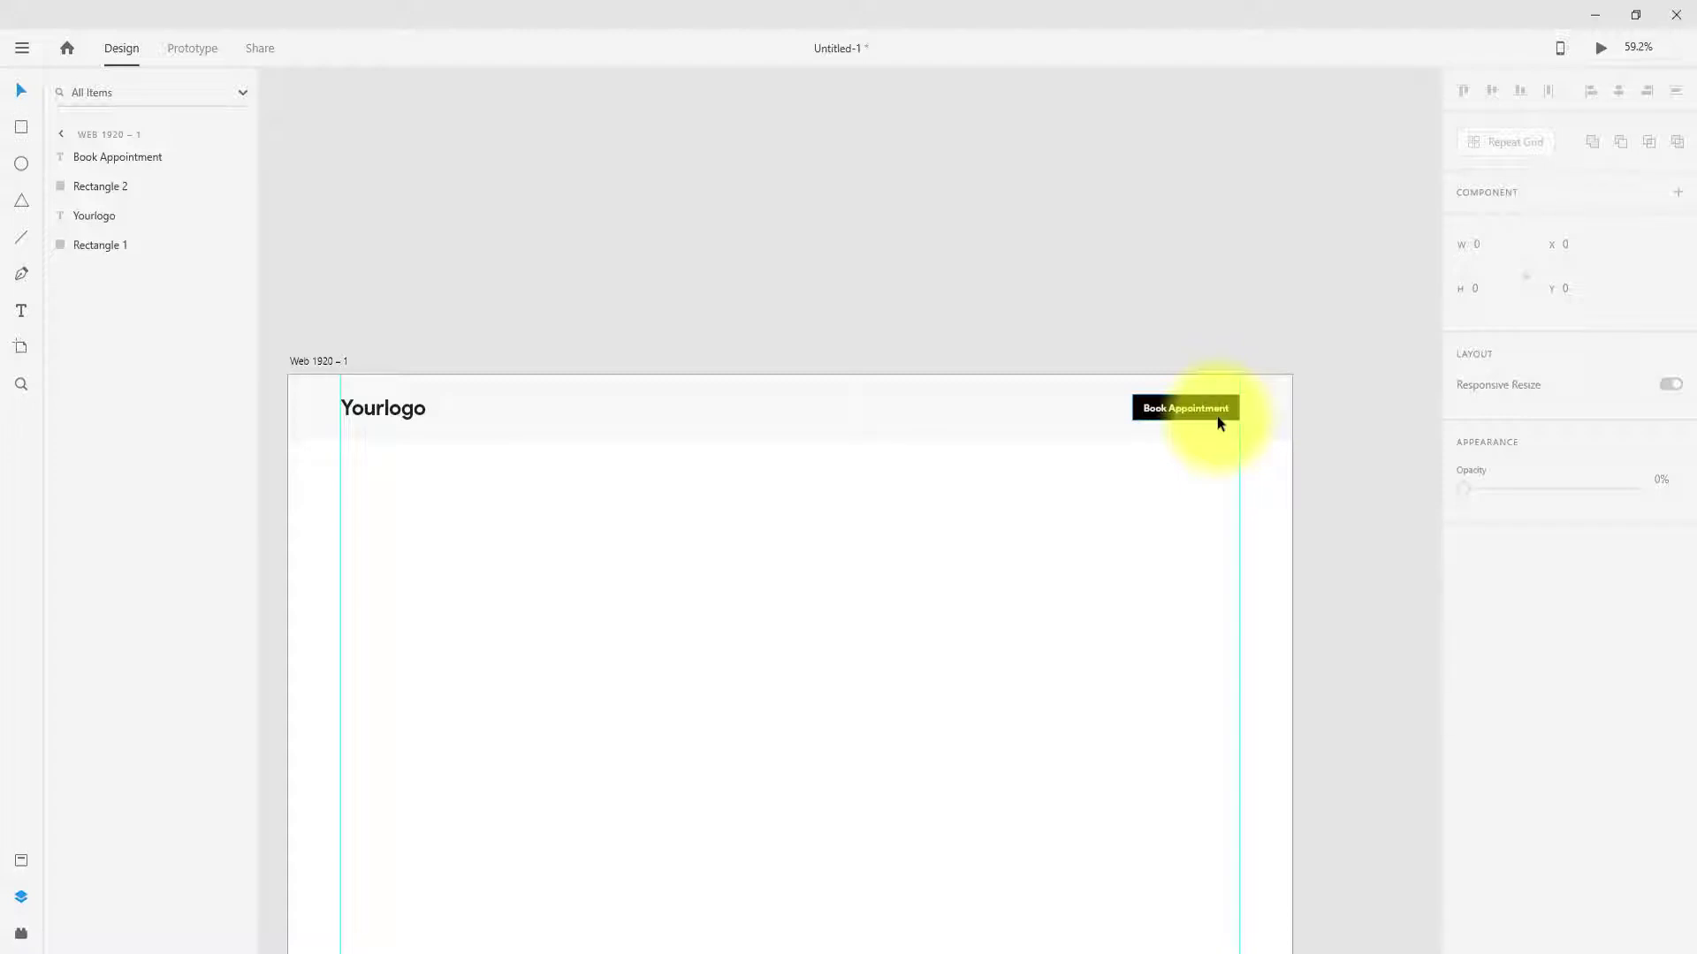
key("ctrl+1")
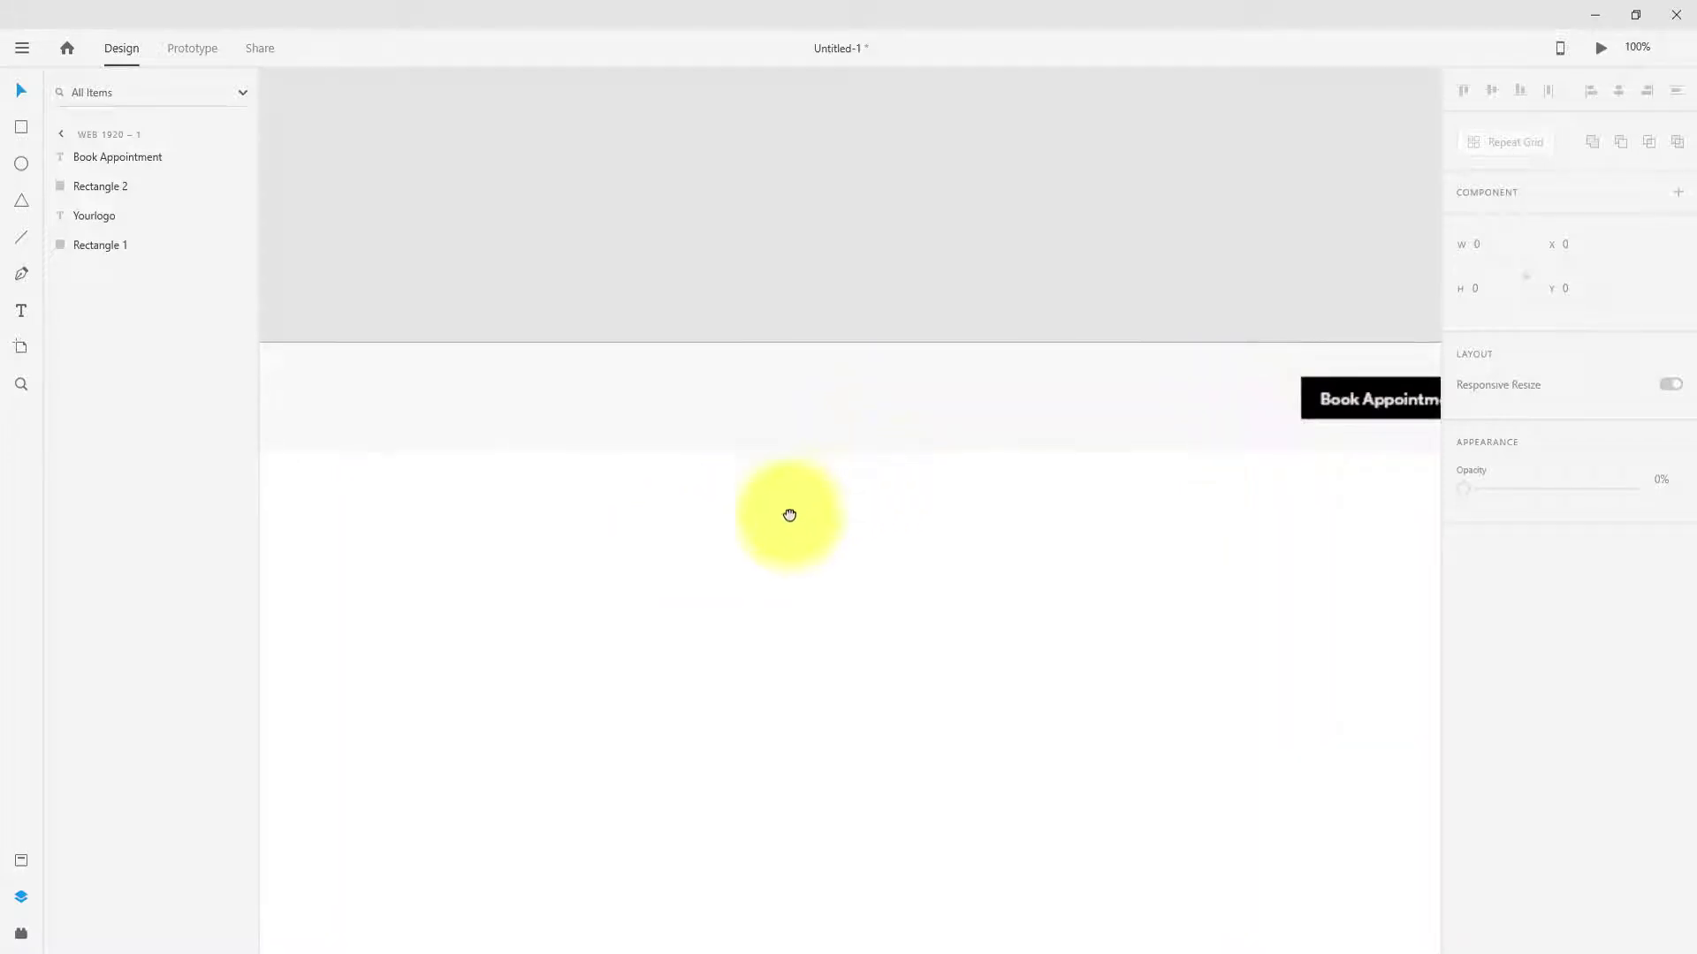
Duplicate the black button rectangle leftward and narrow it to 148 wide, 40 px from the button
left_click(1144, 435)
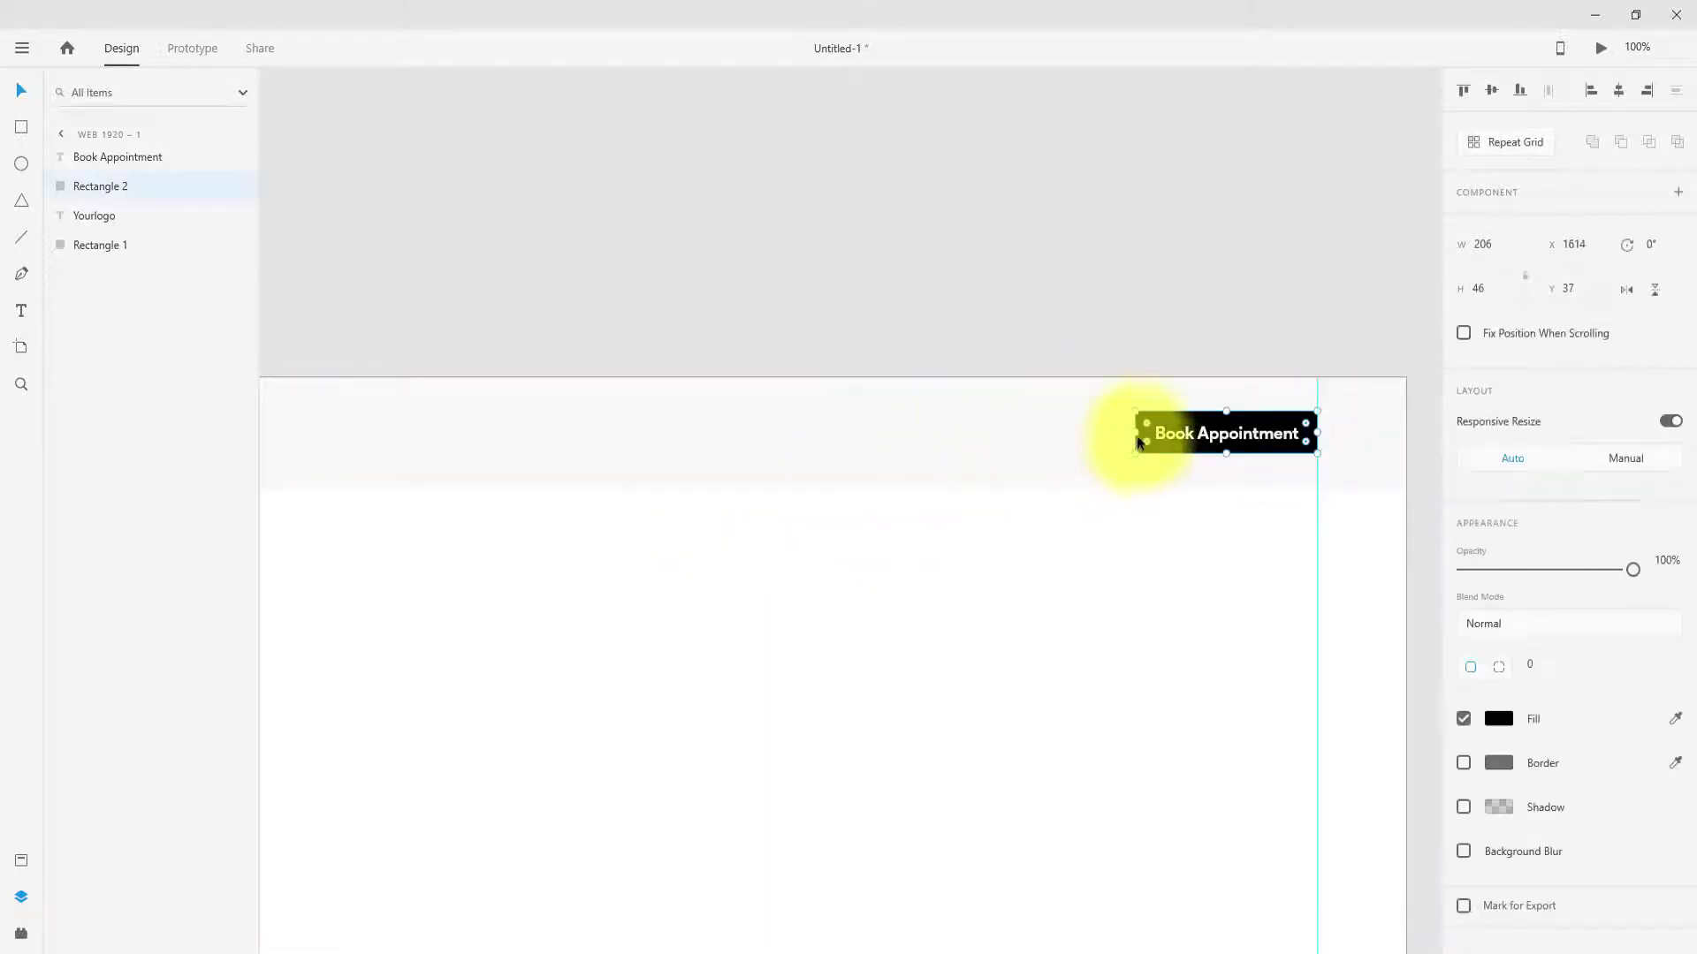
left_click_drag(1143, 431, 927, 436)
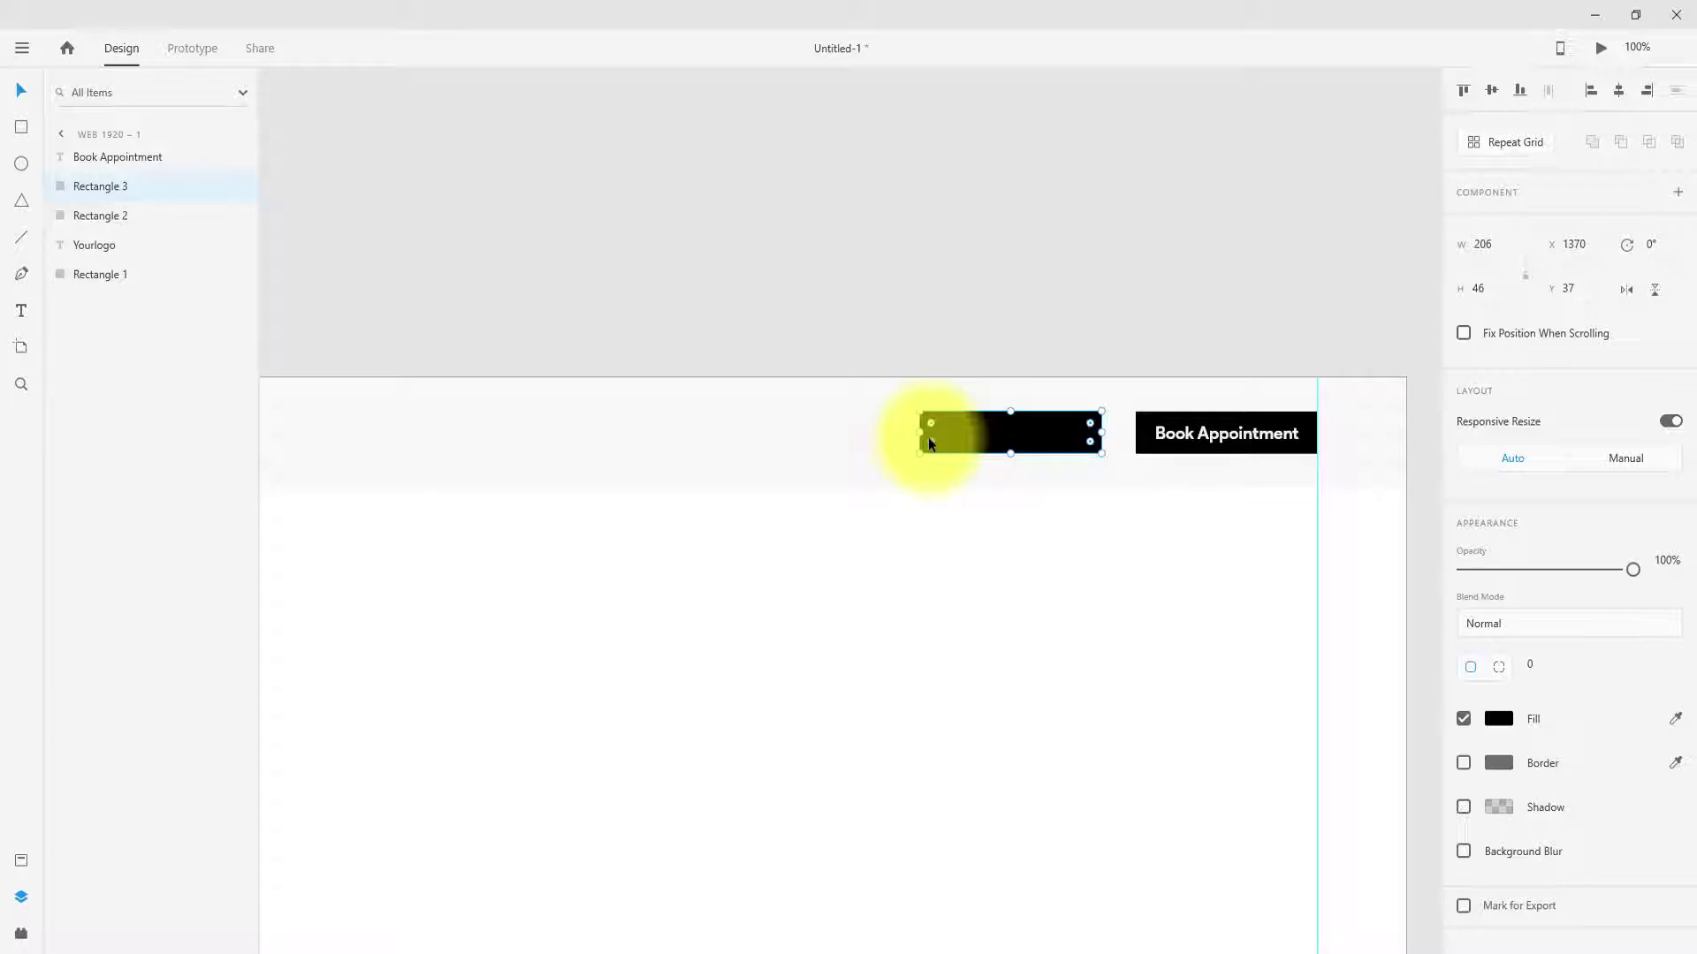
scroll(931, 481, "up", 3)
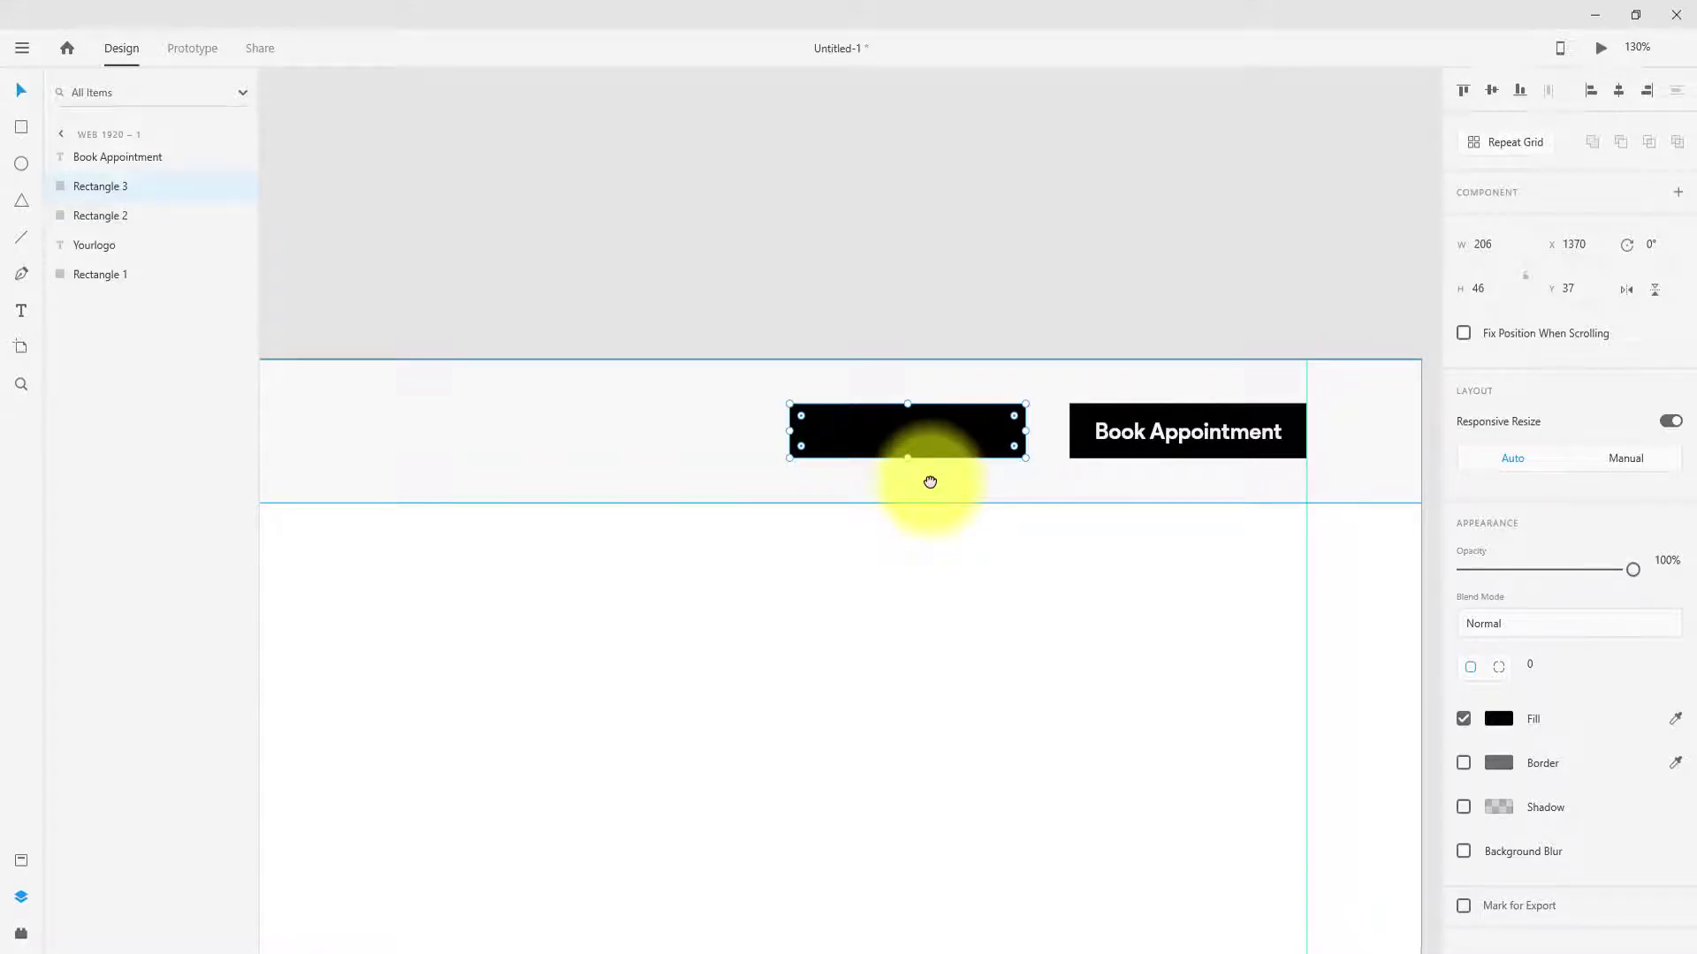
left_click_drag(867, 447, 854, 433)
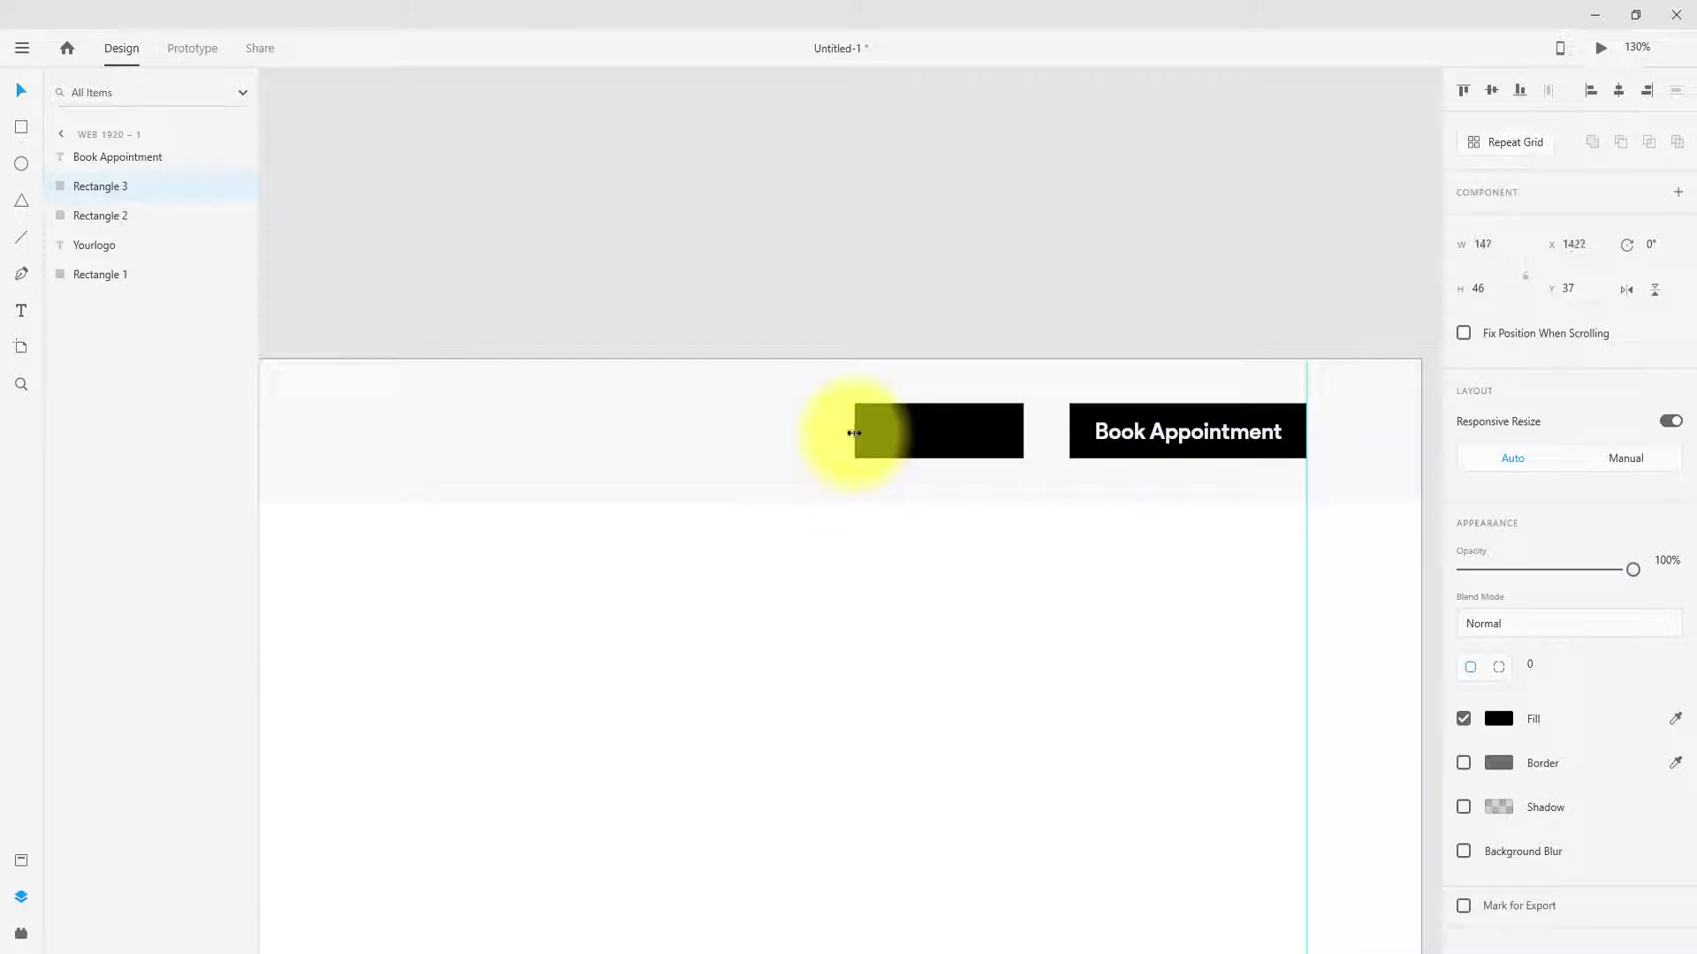
scroll(872, 514, "down", 5)
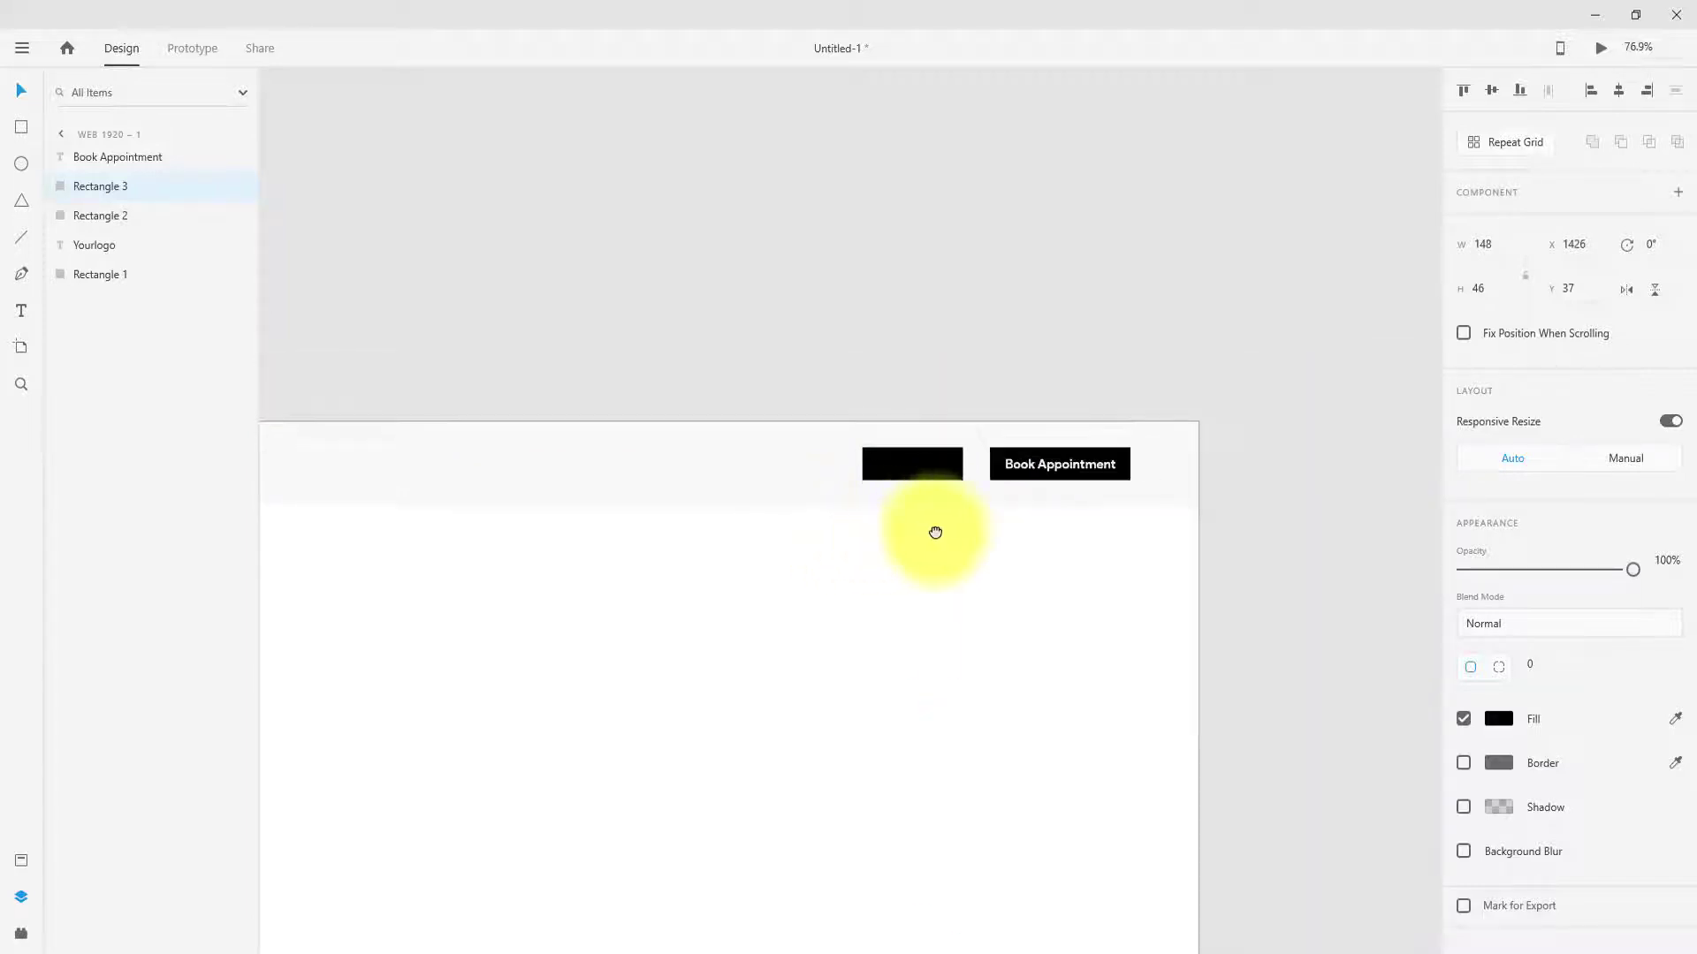
Add two more 148 × 46 copies further left, spaced evenly 40 px apart
left_click_drag(935, 532, 1031, 532)
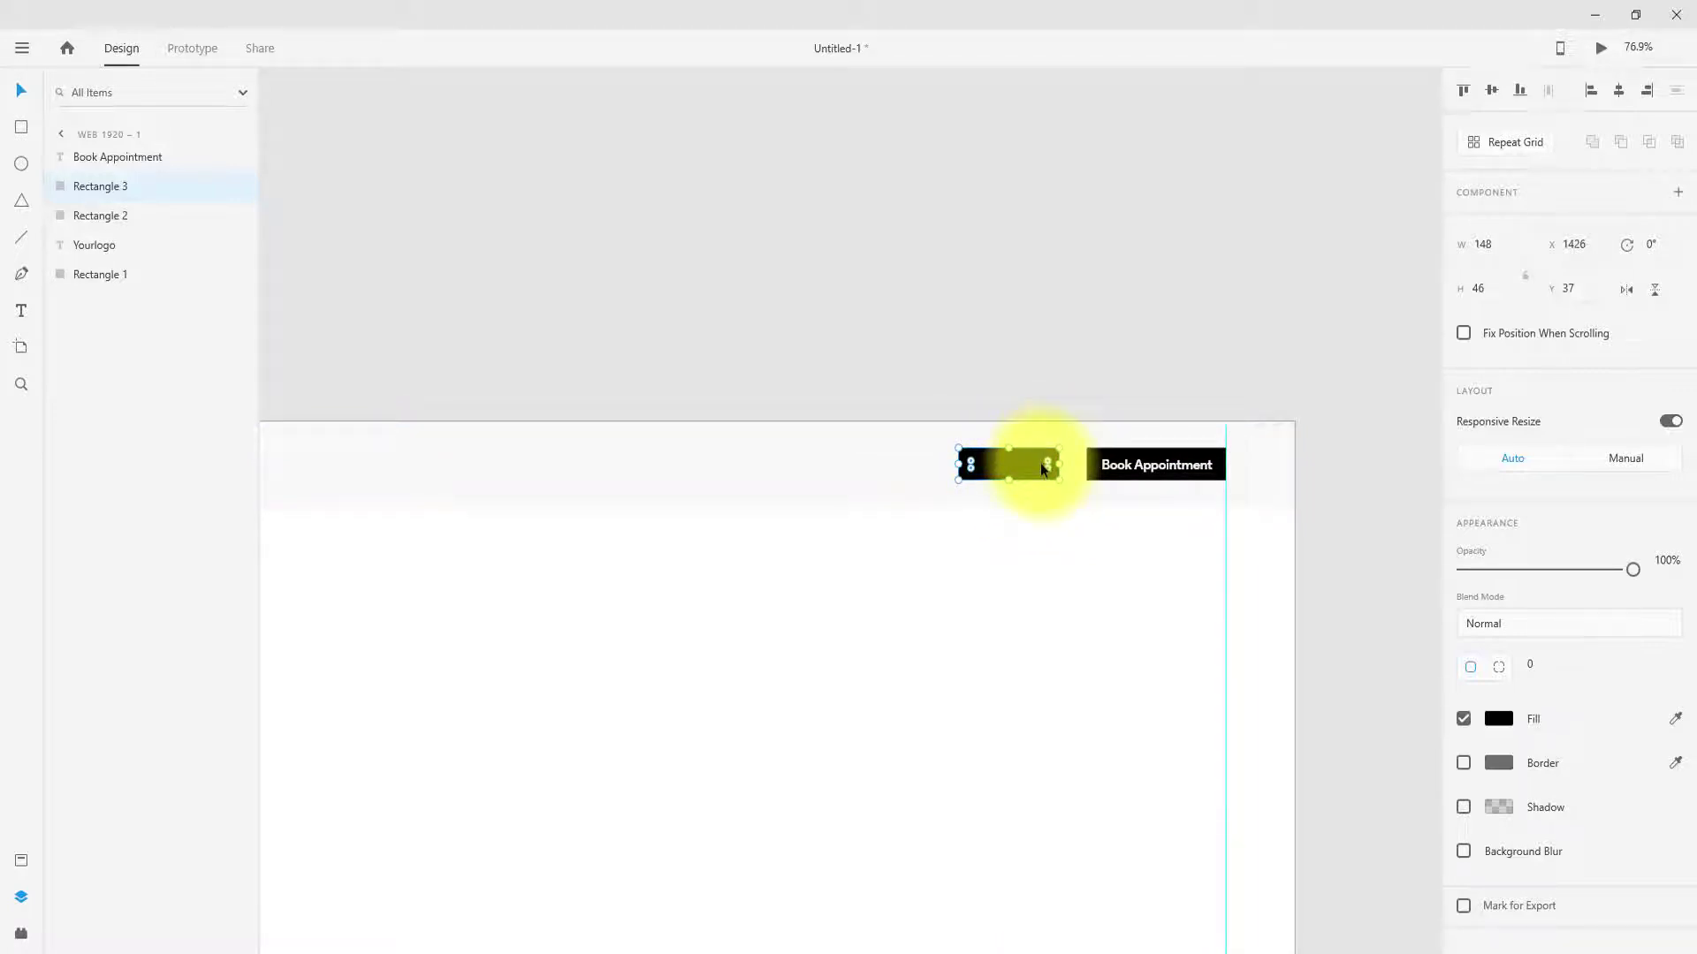
left_click_drag(981, 464, 858, 478)
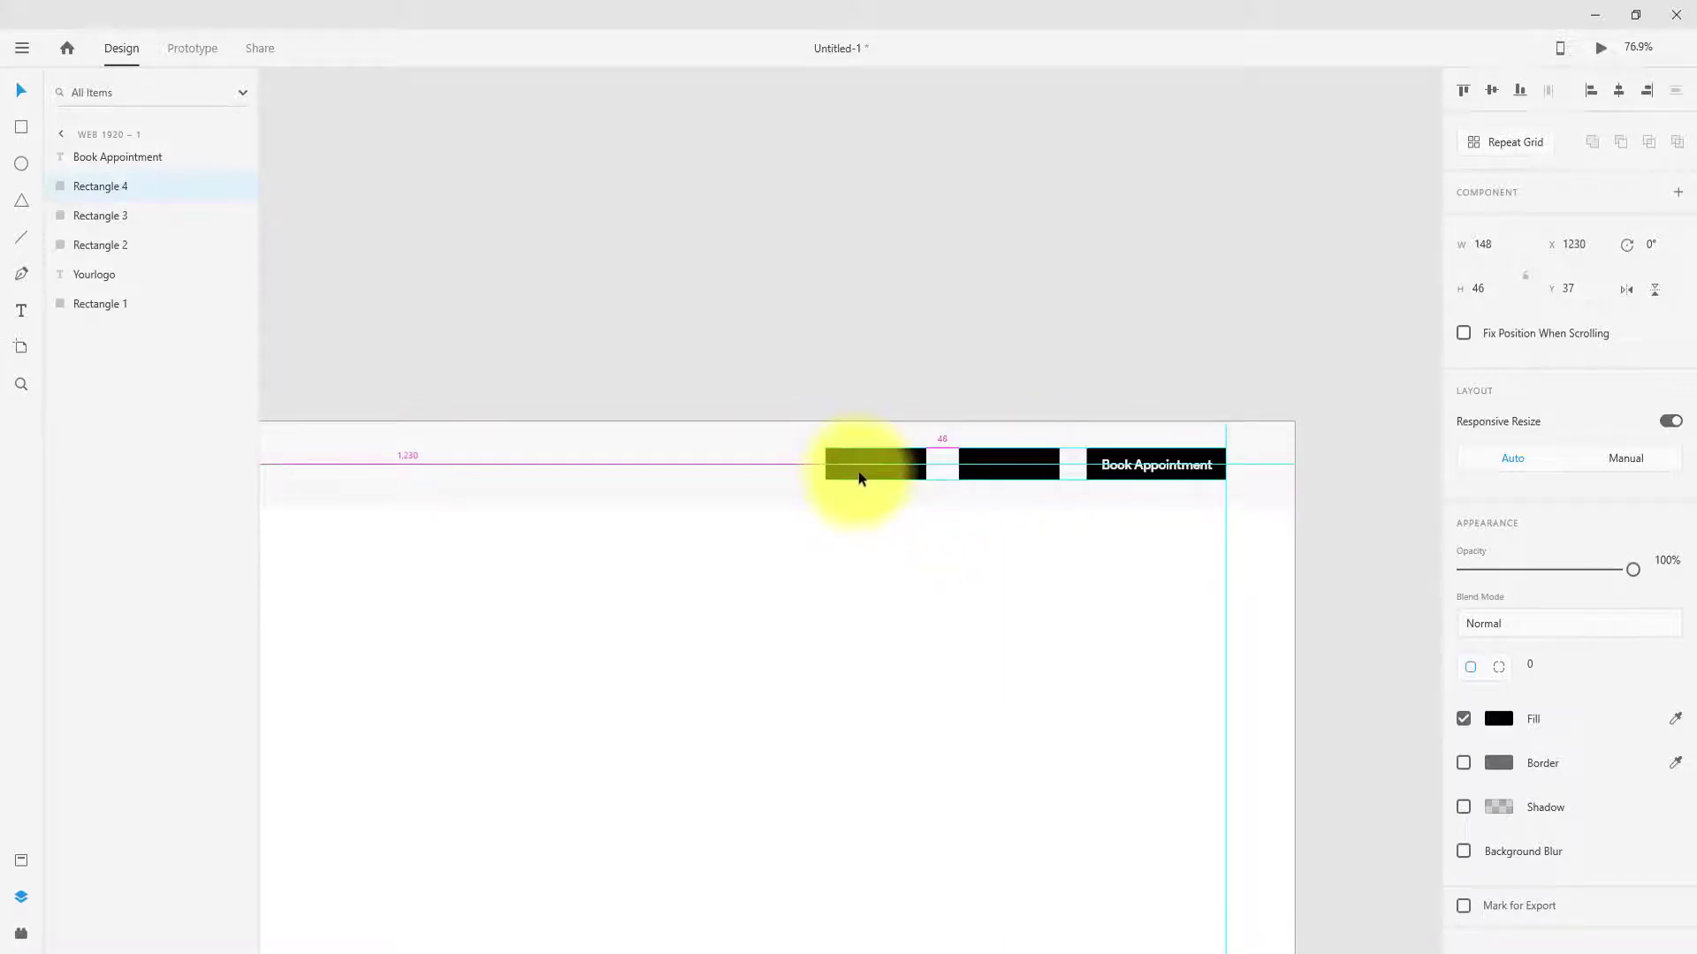
left_click_drag(858, 477, 857, 478)
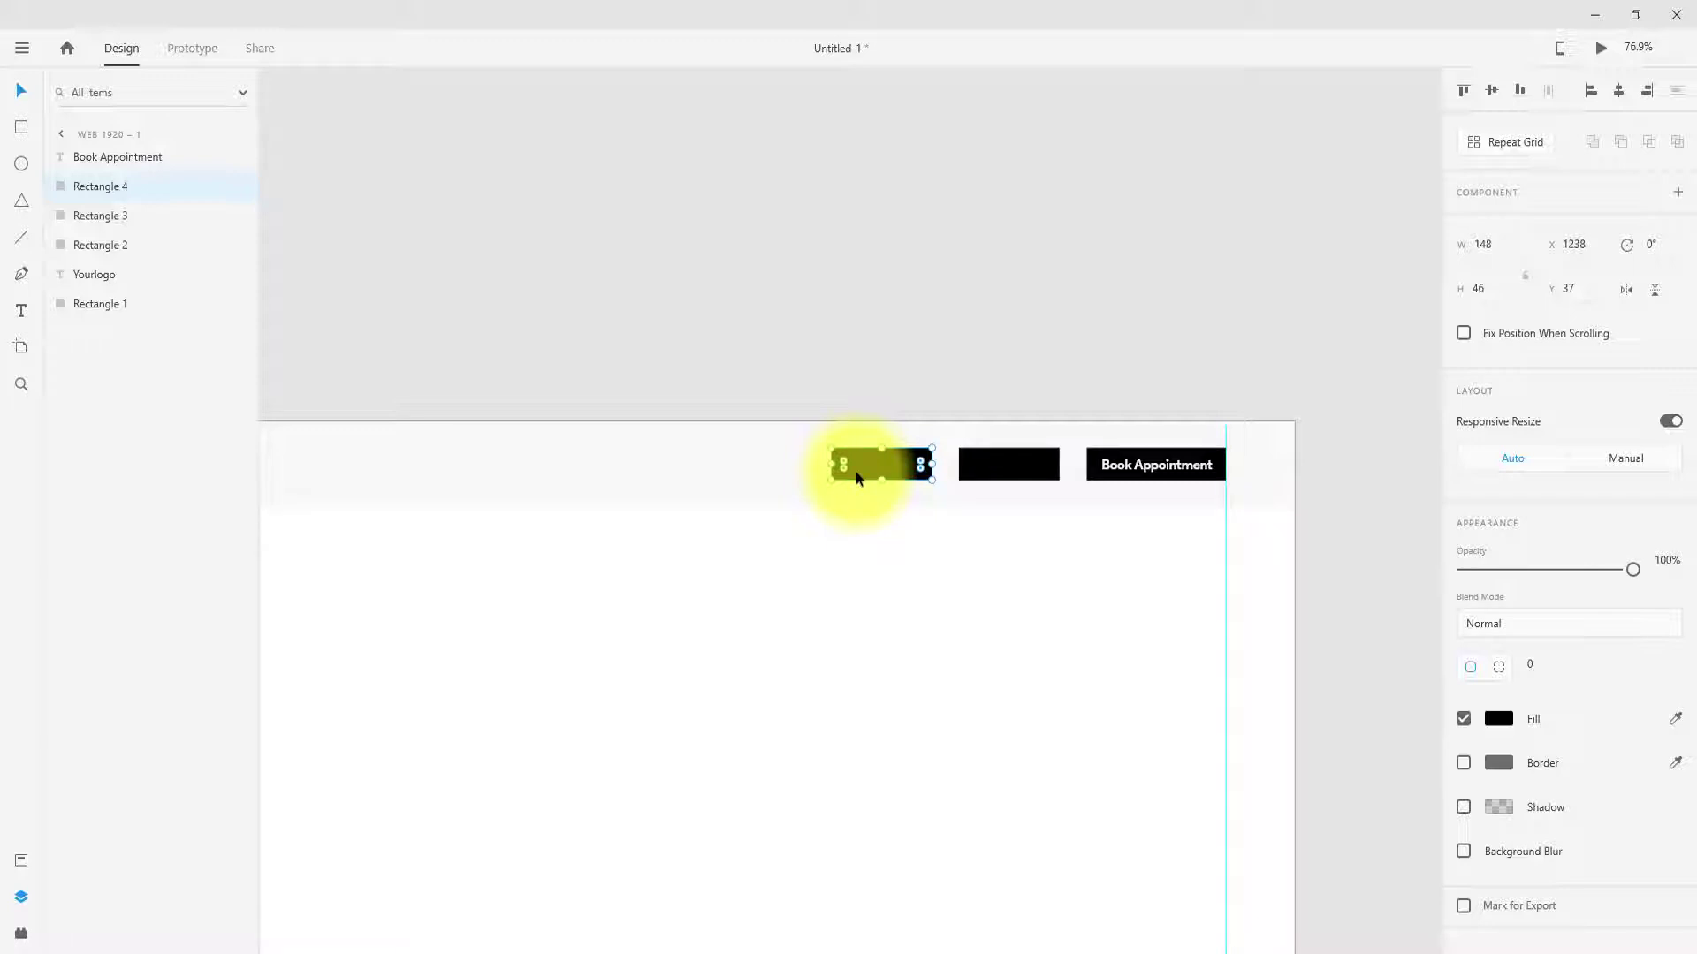
left_click_drag(858, 478, 728, 478)
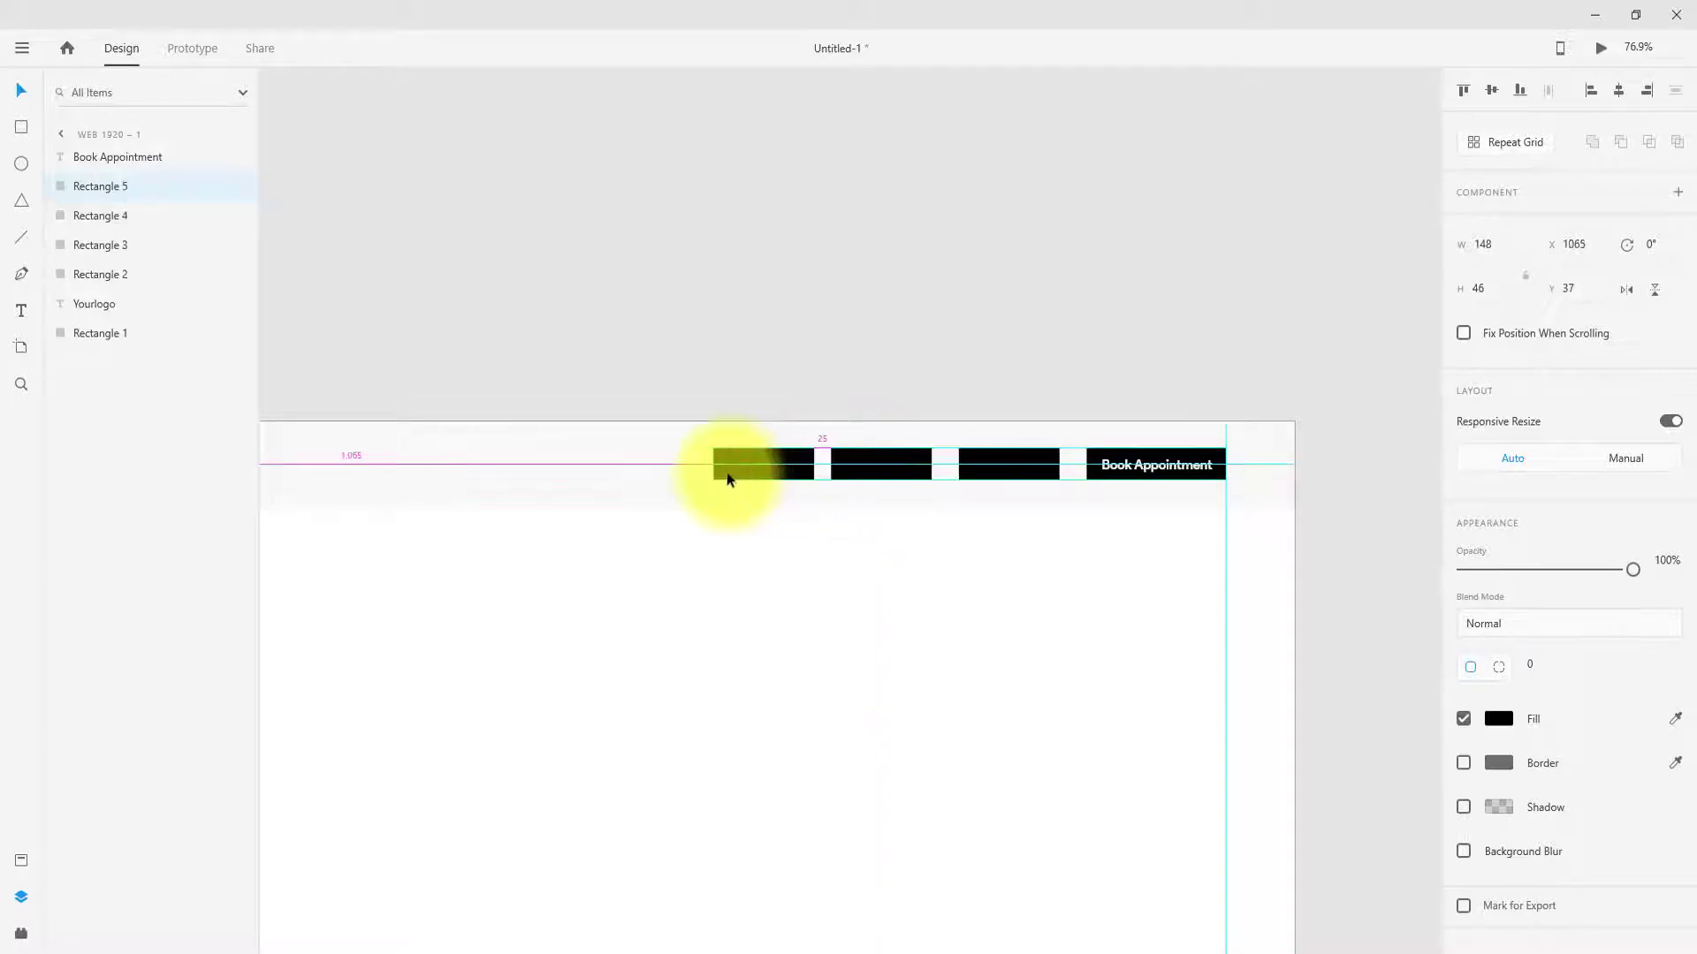
left_click_drag(727, 478, 717, 478)
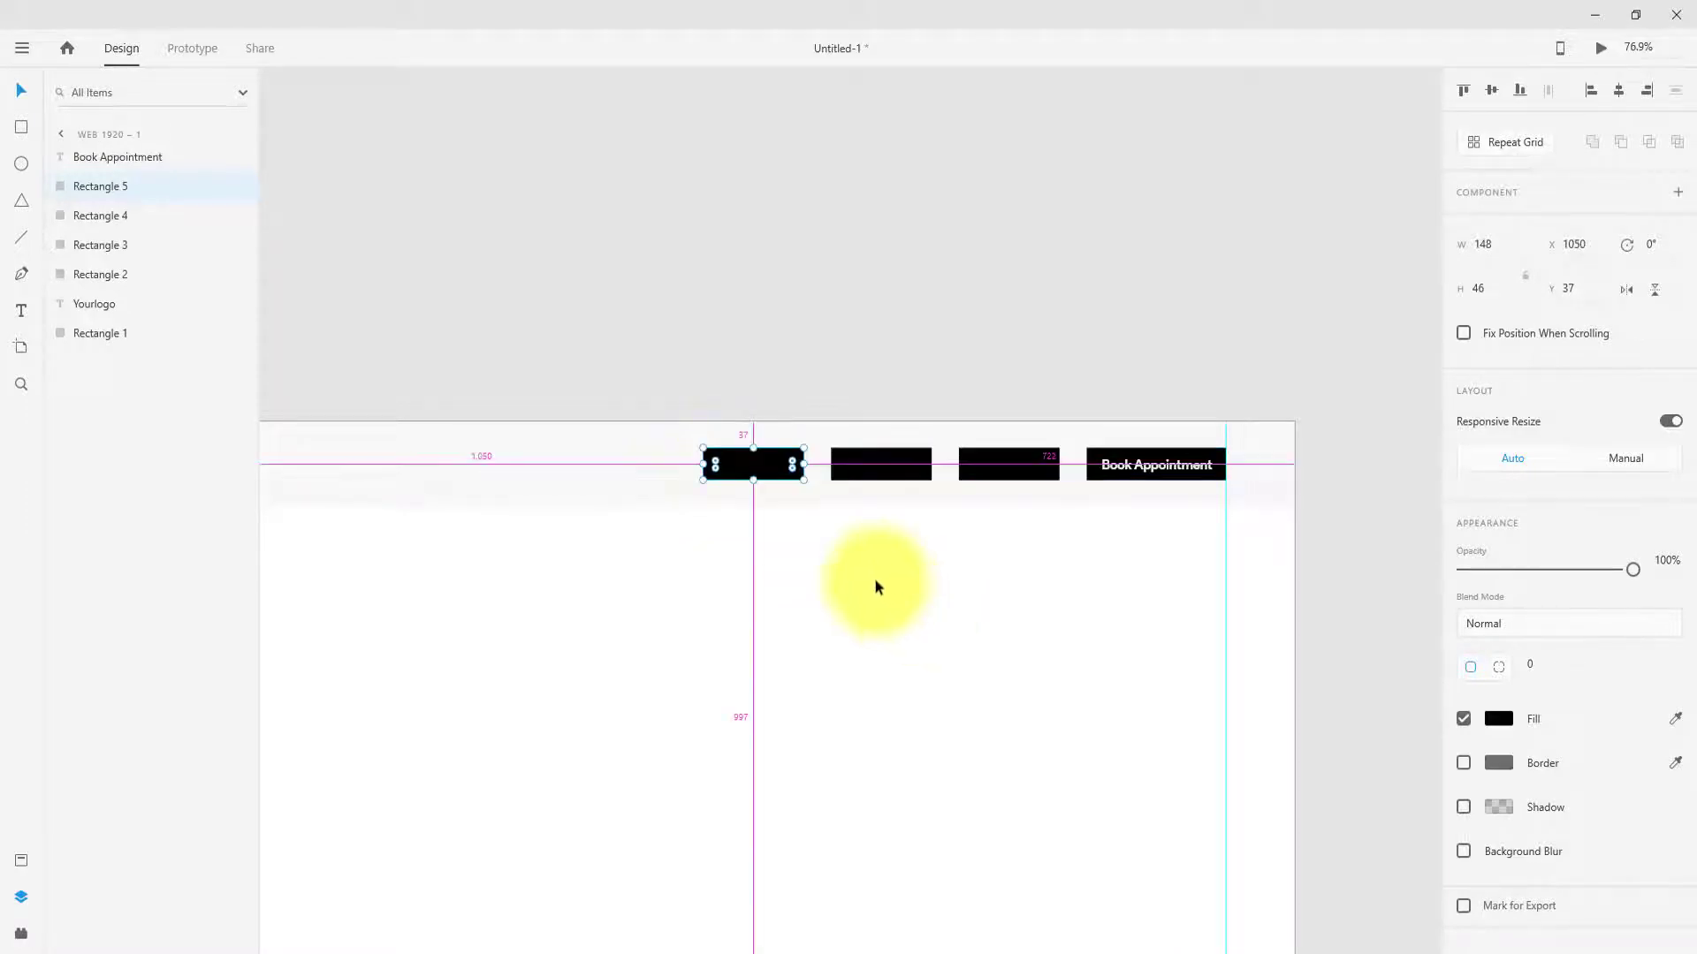
left_click(875, 586)
scroll(848, 565, "down", 5)
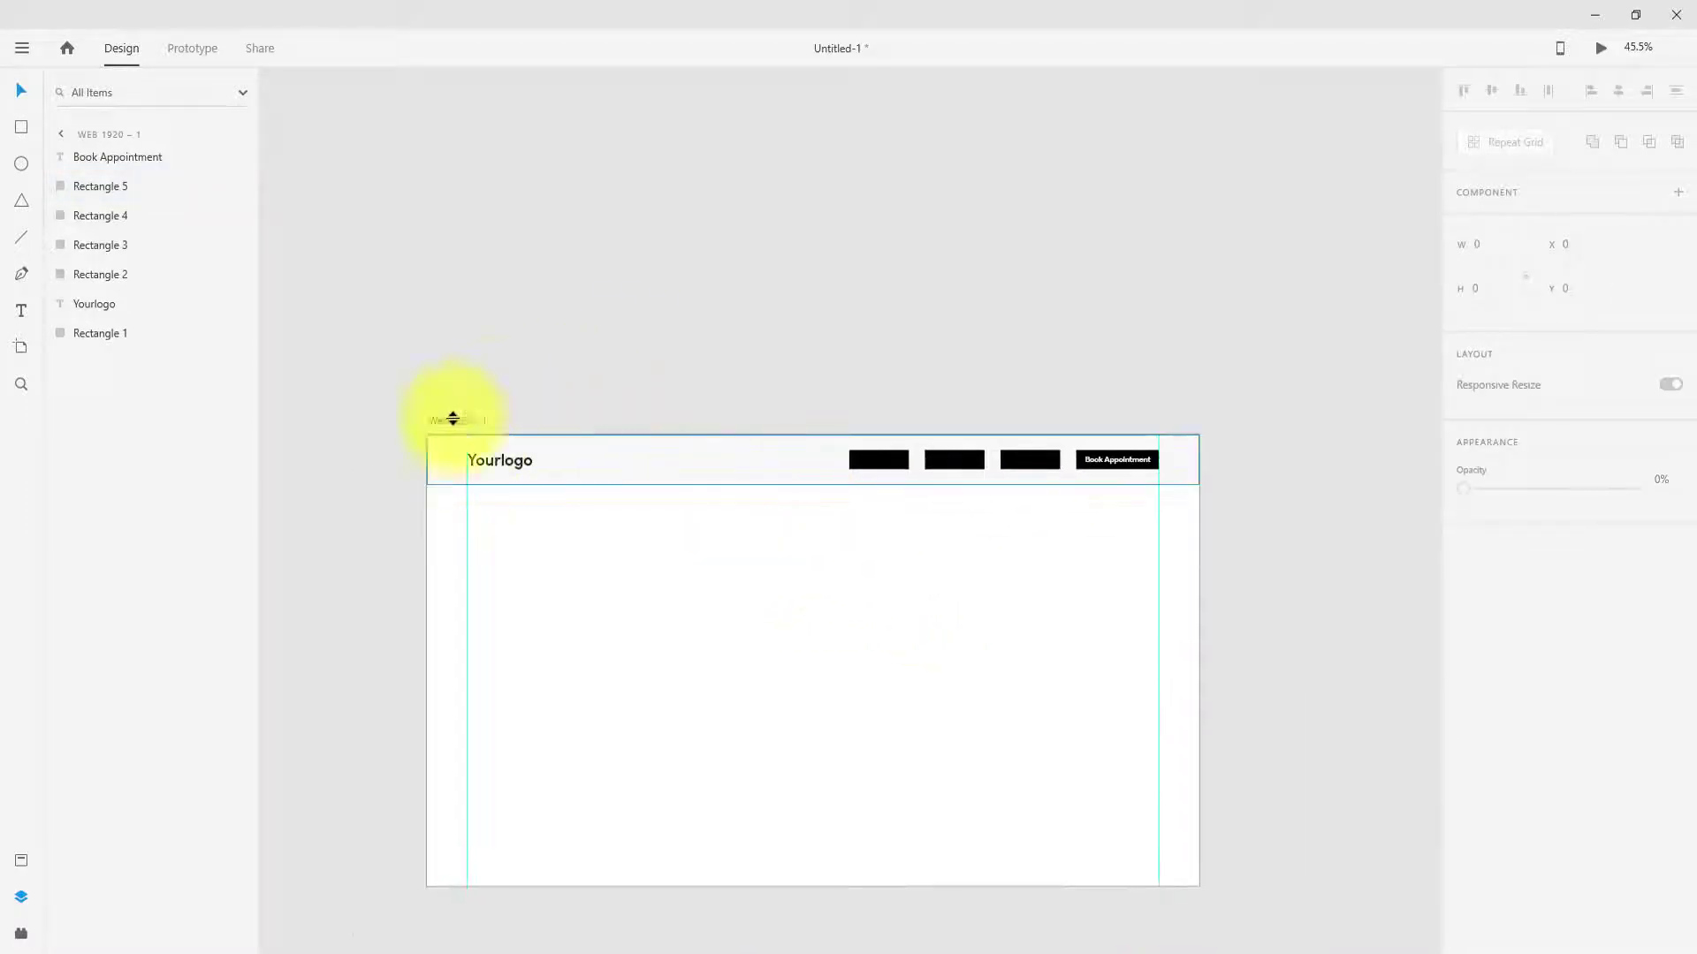
Zoom out to fit the whole Web 1920 artboard with its finished header
scroll(526, 394, "down", 3)
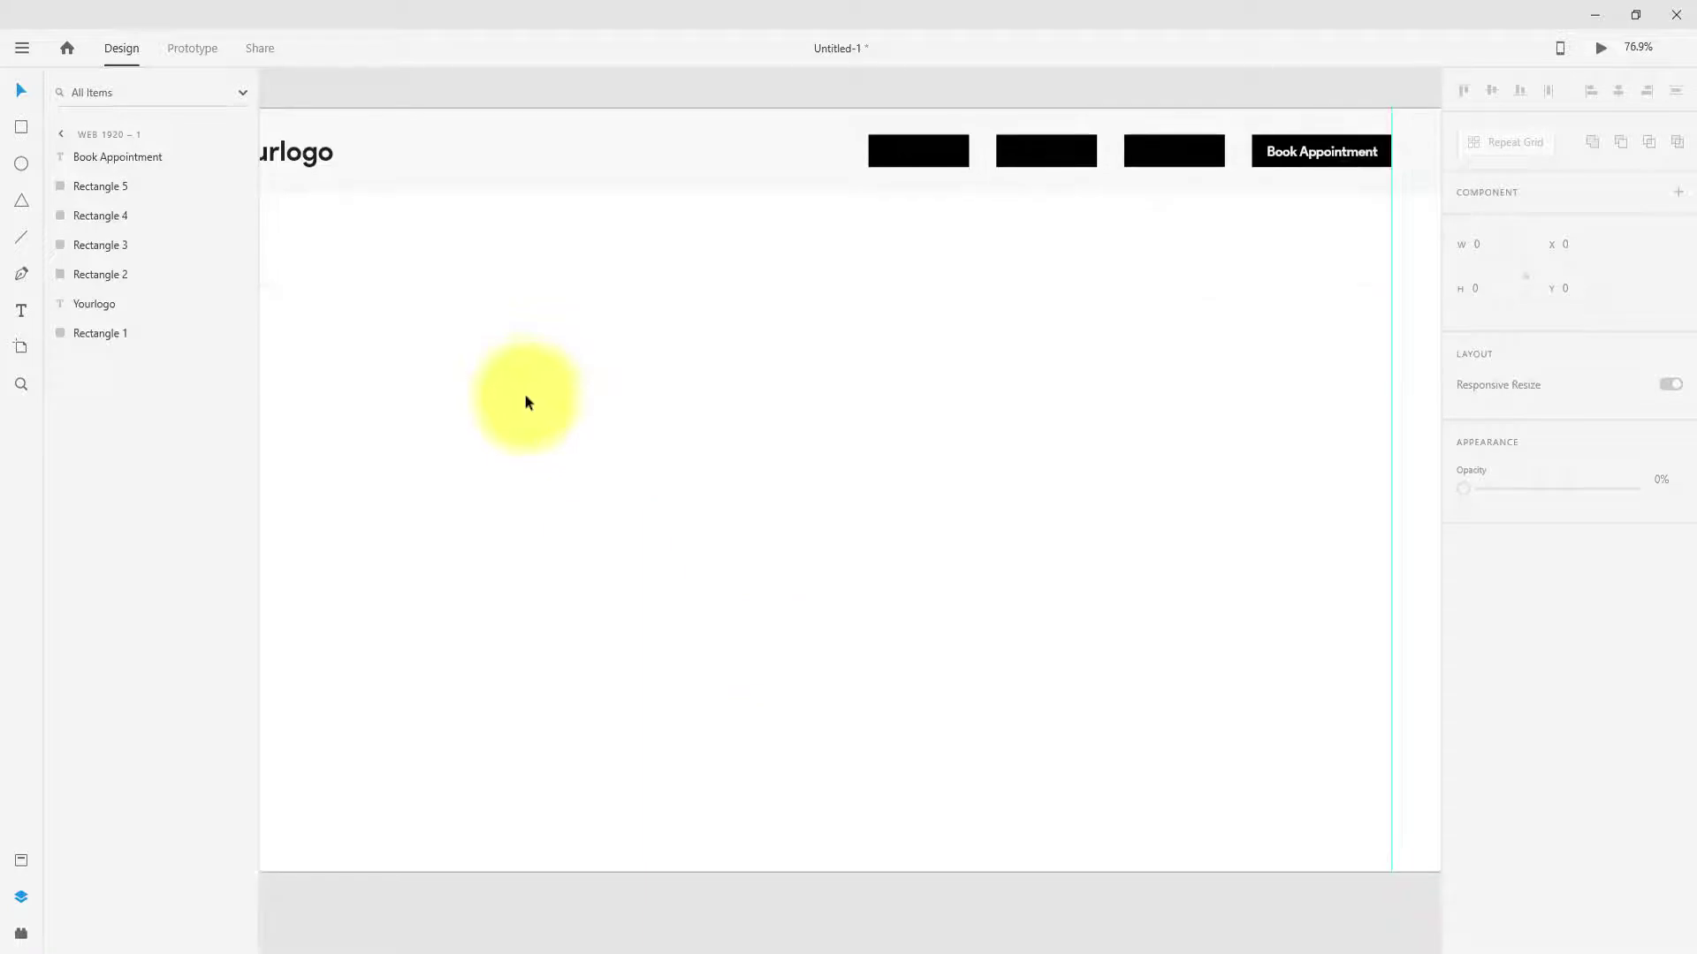
scroll(523, 394, "down", 3)
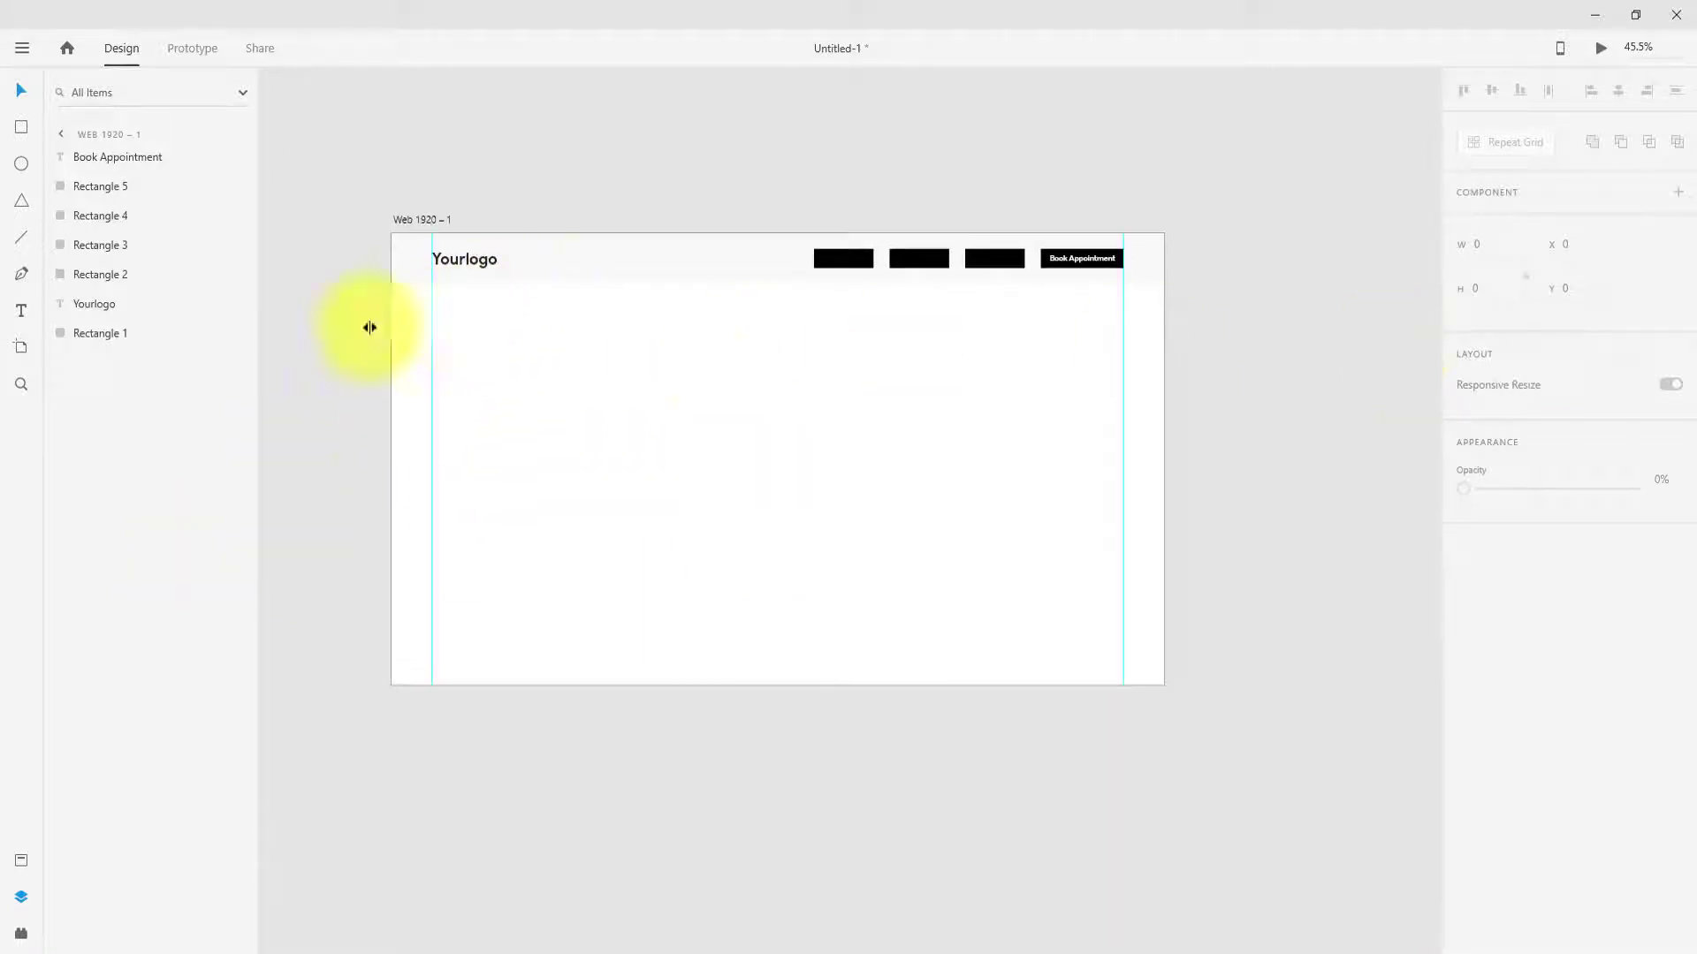
left_click(21, 126)
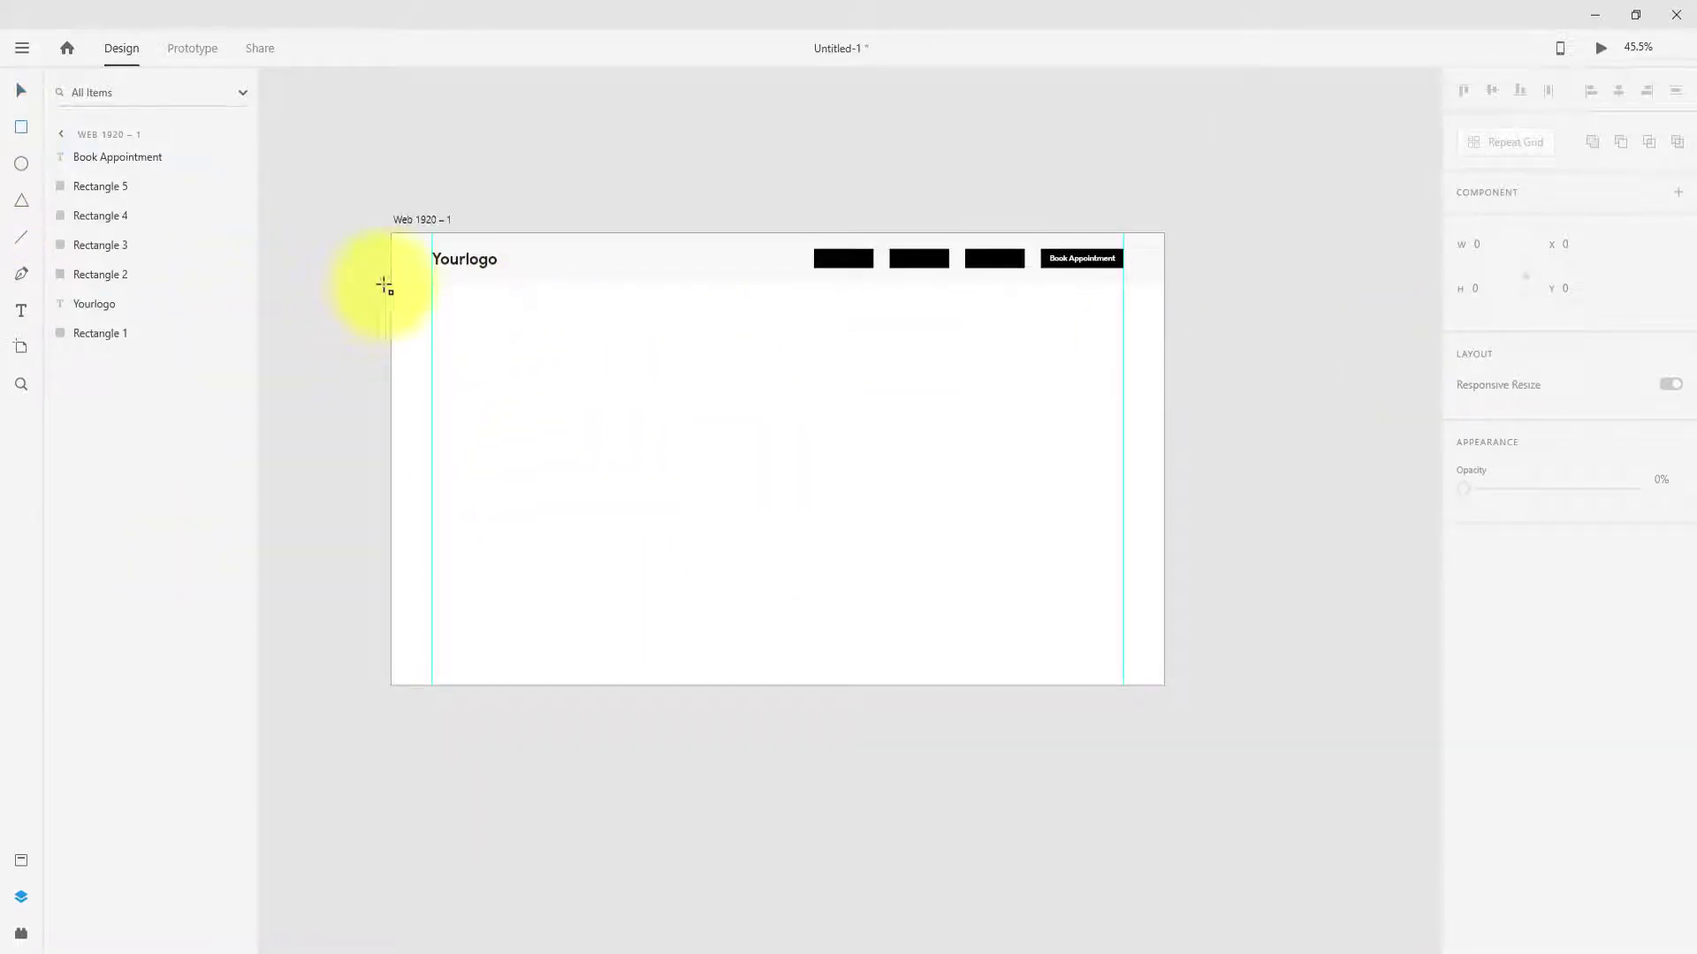
Draw a borderless 1920×816 rectangle spanning the artboard directly below the header
left_click_drag(394, 285, 1160, 610)
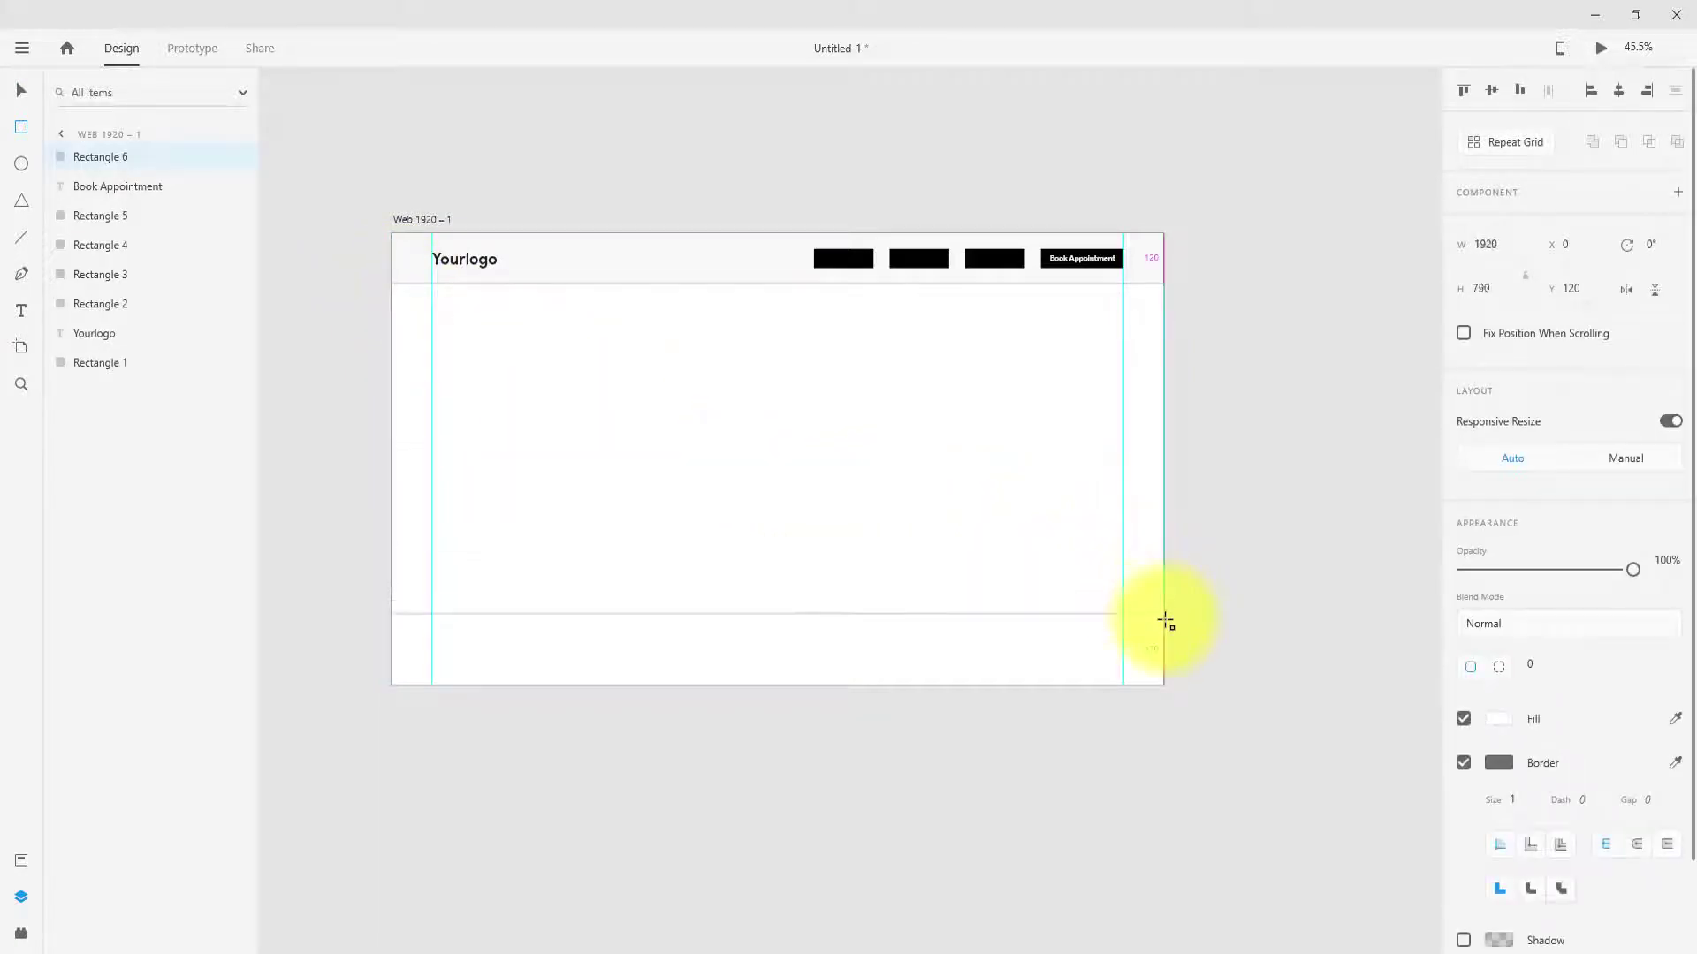
left_click_drag(1160, 608, 1160, 618)
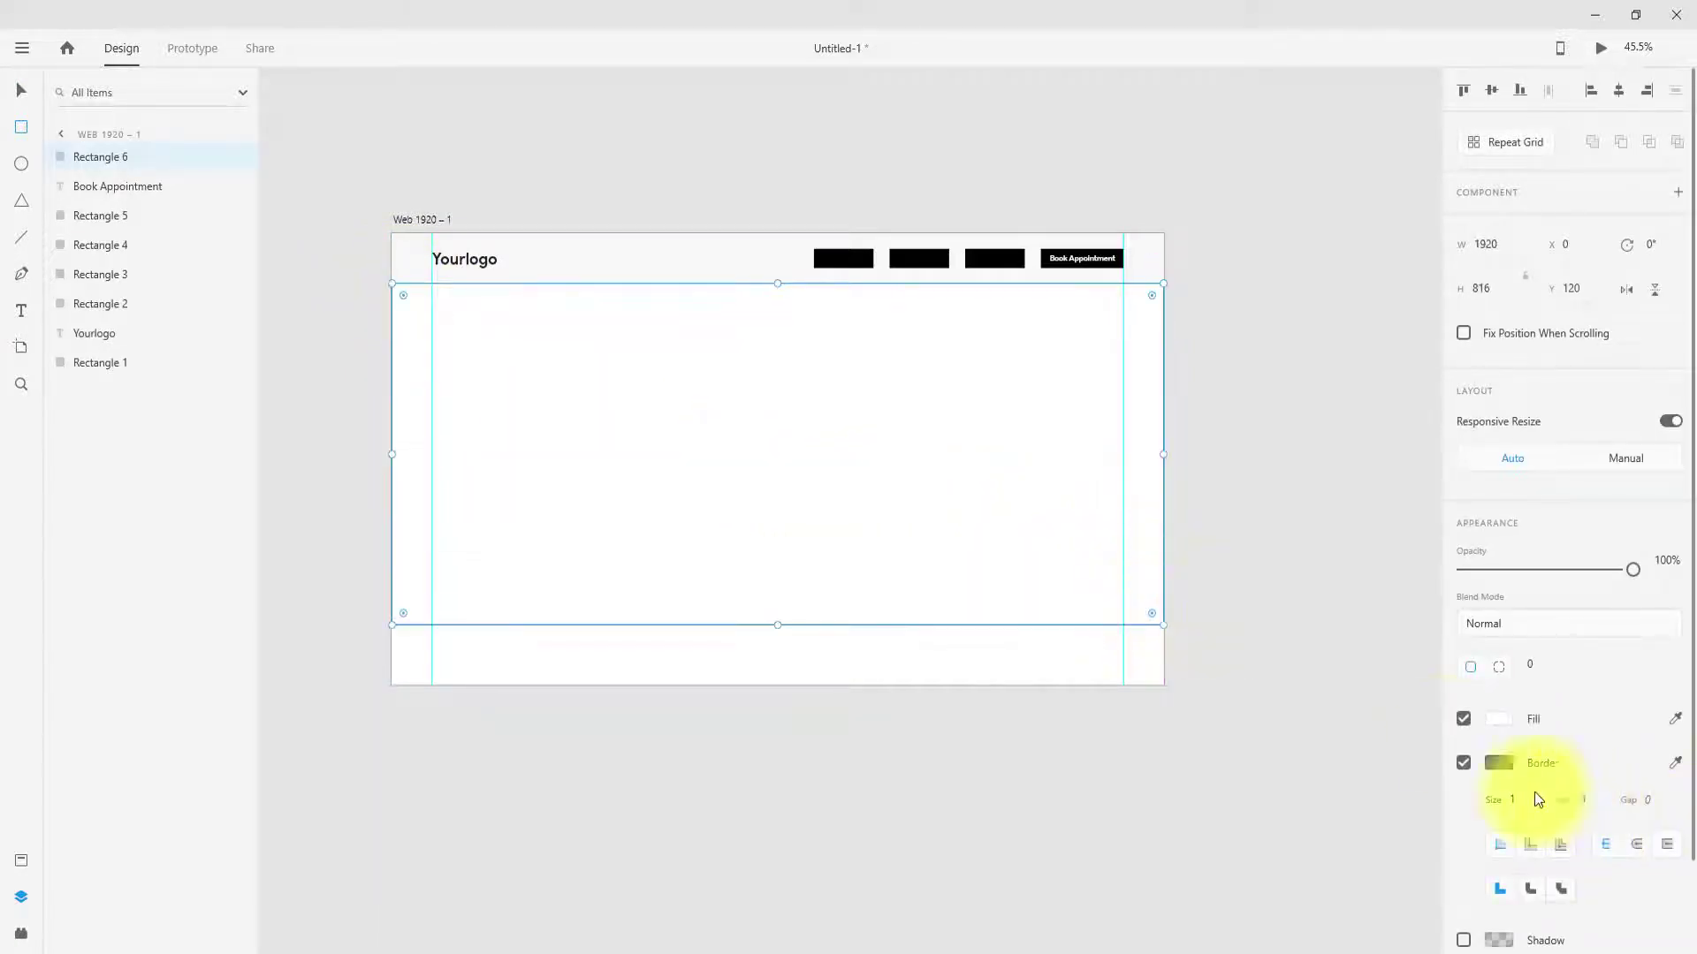
left_click(1463, 764)
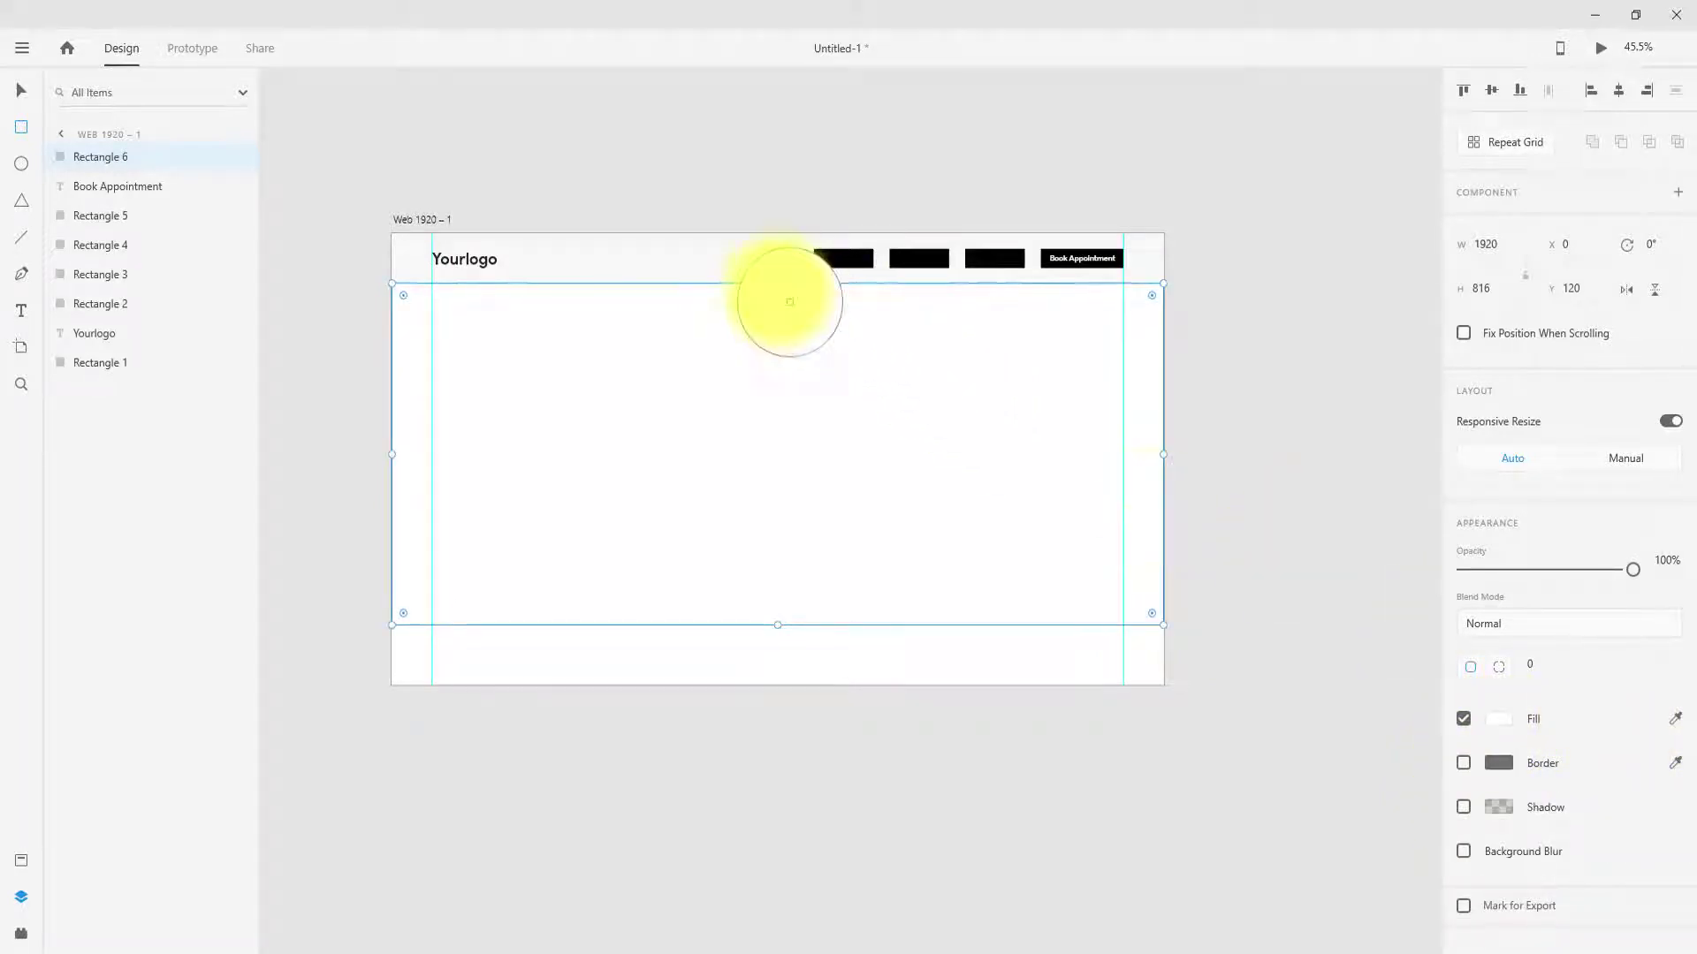
left_click(23, 92)
left_click(430, 154)
Give the hero rectangle a near-white #FCFCFC fill
key("ctrl+1")
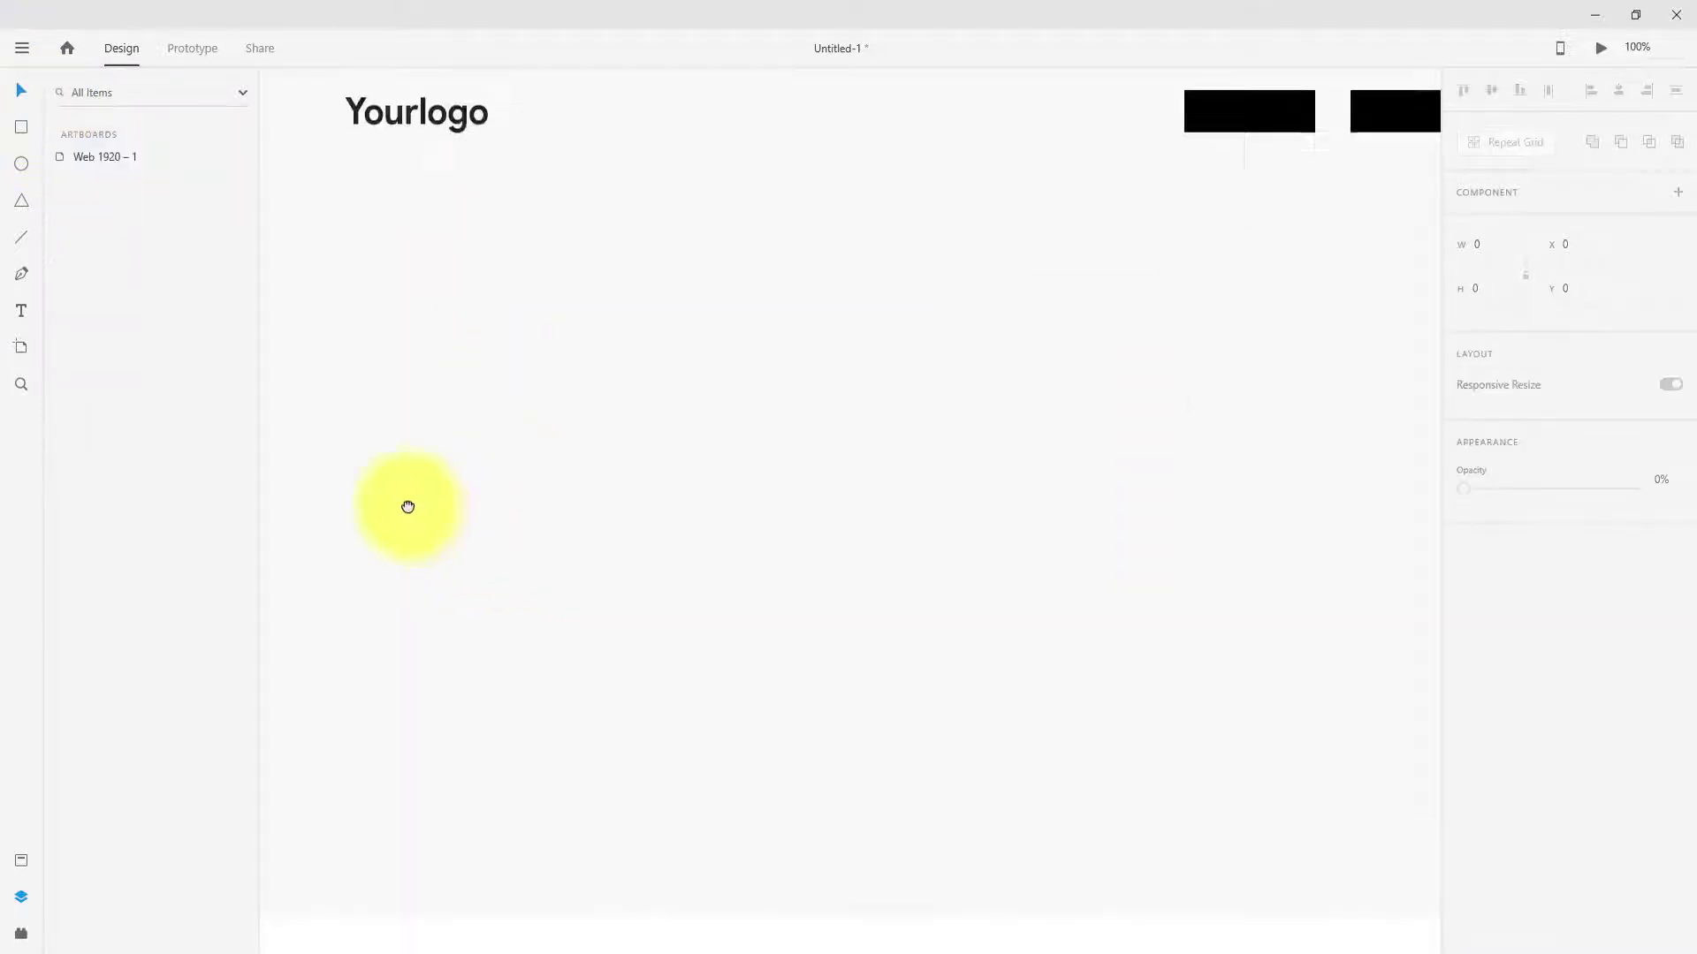
scroll(410, 512, "down", 5)
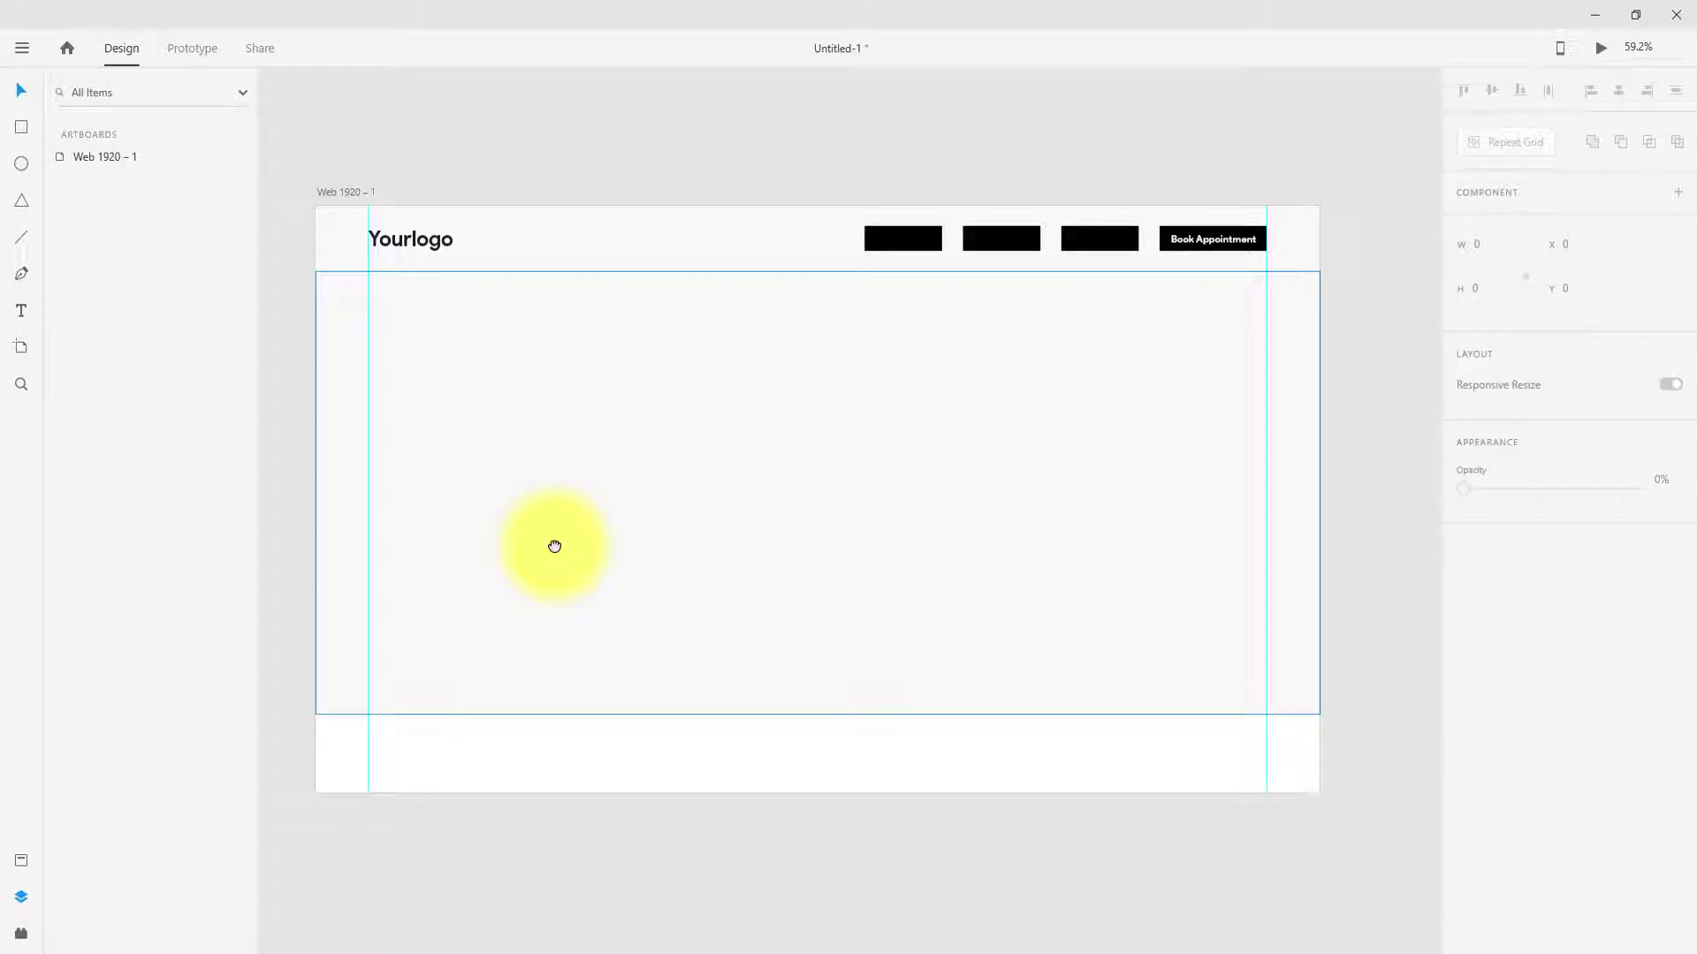
left_click(904, 563)
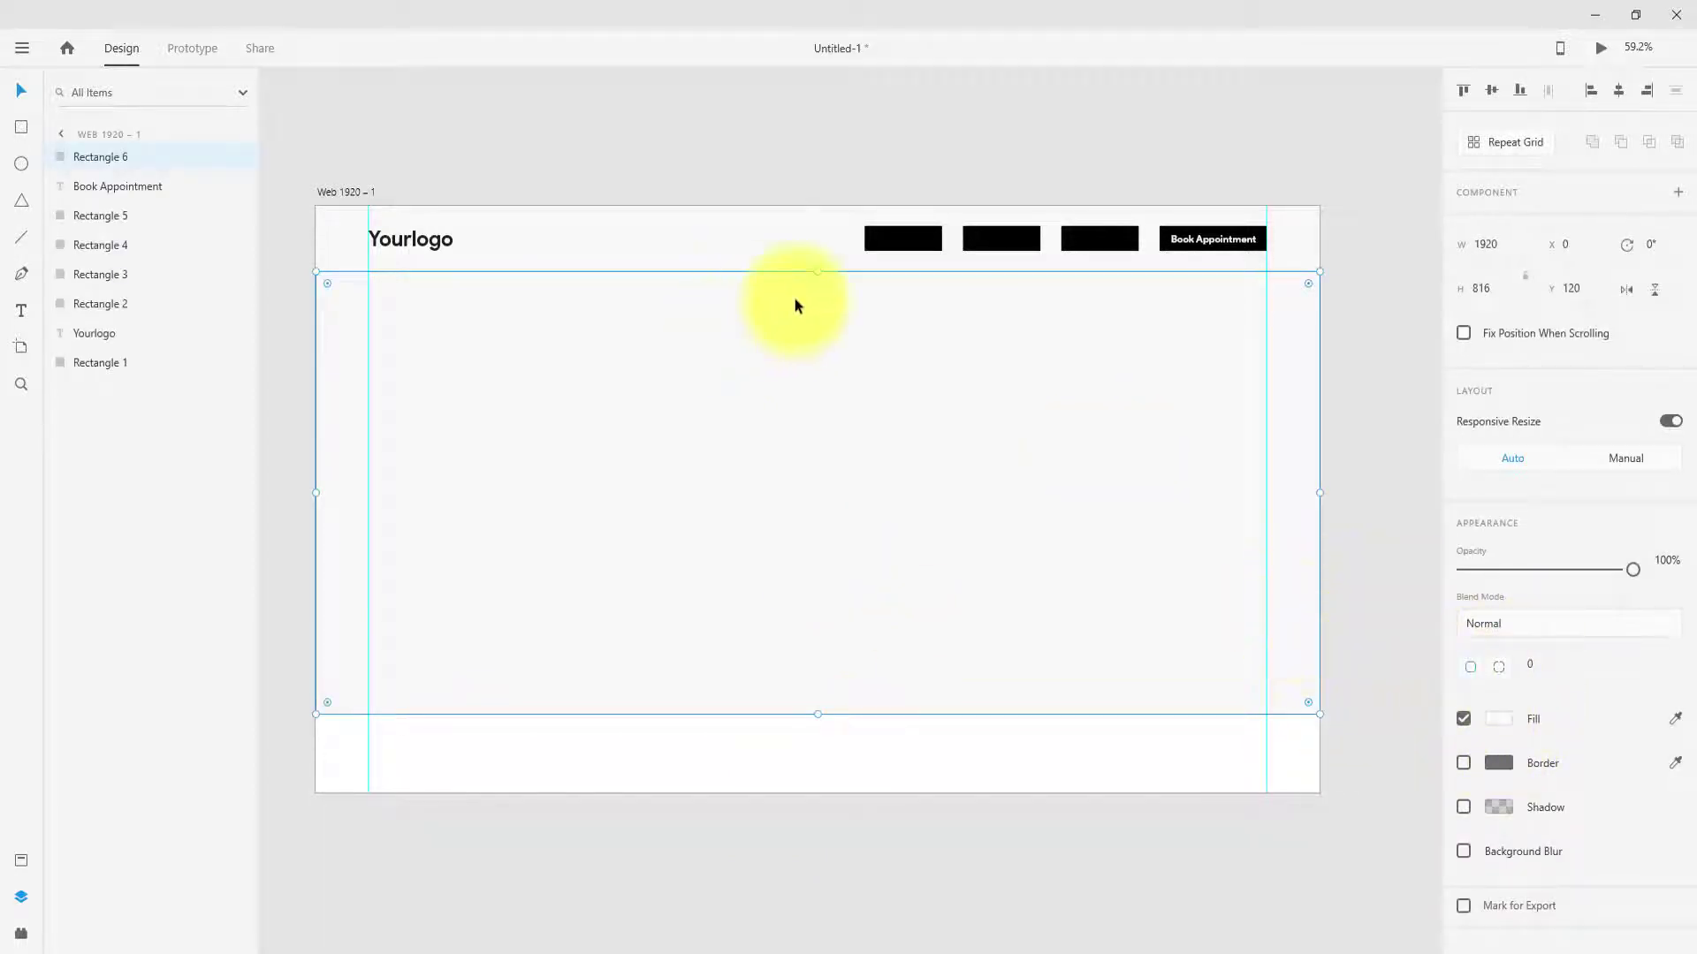
left_click(1502, 719)
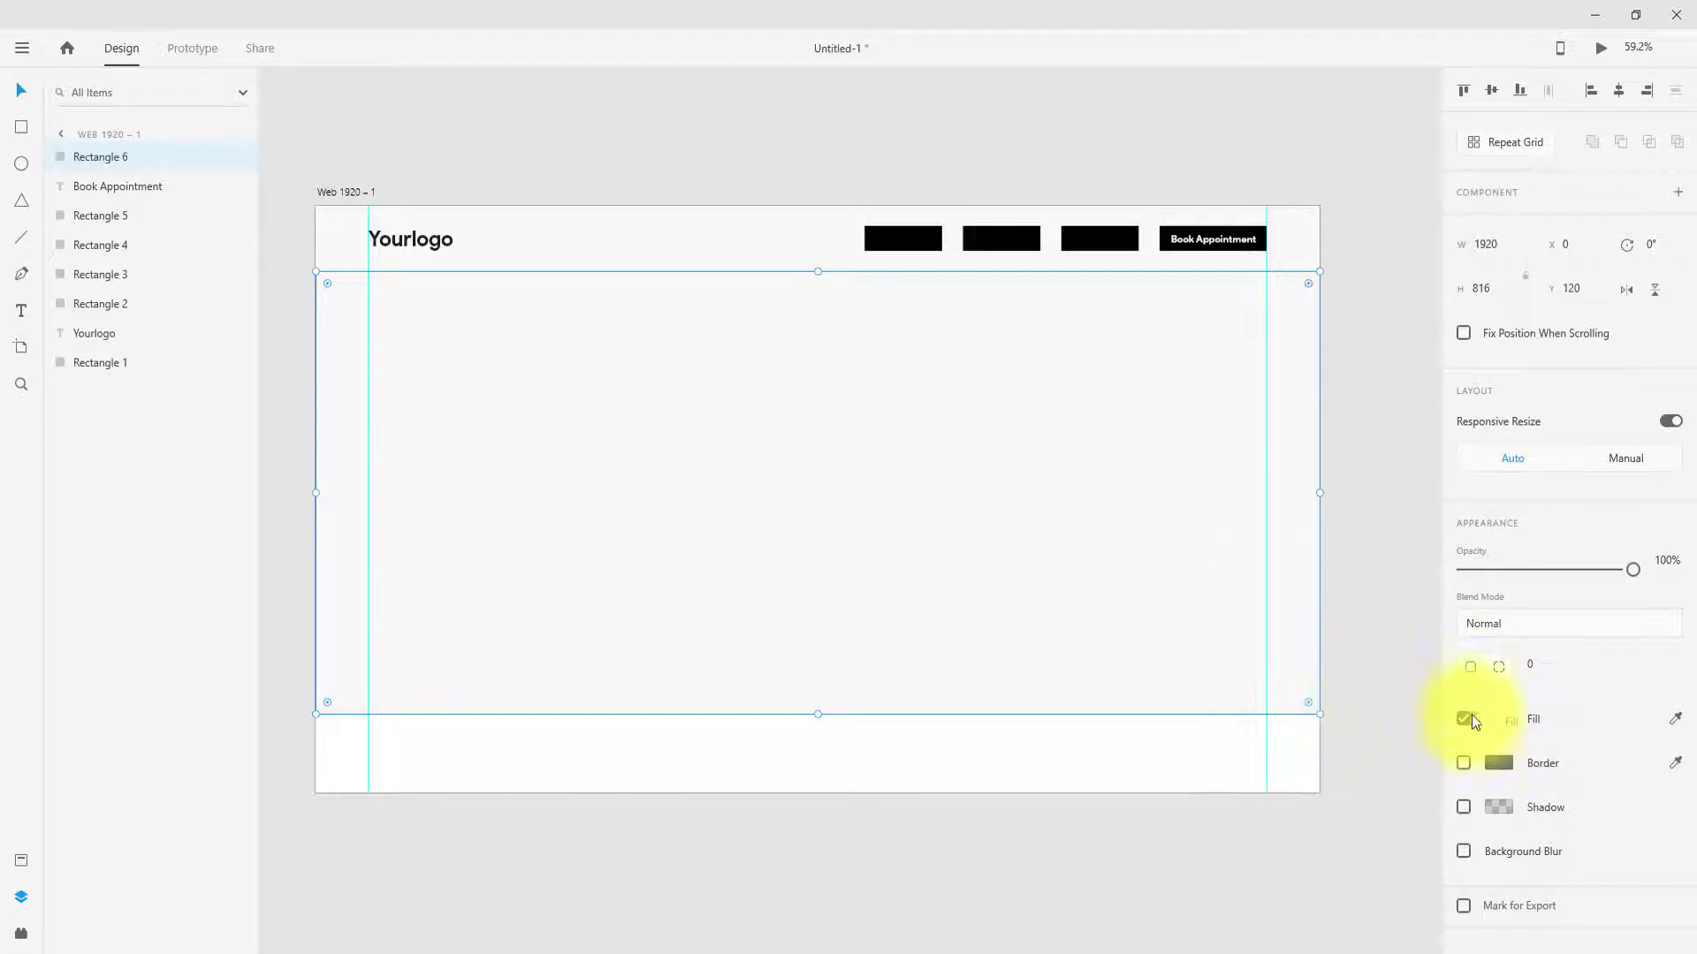
left_click(1499, 721)
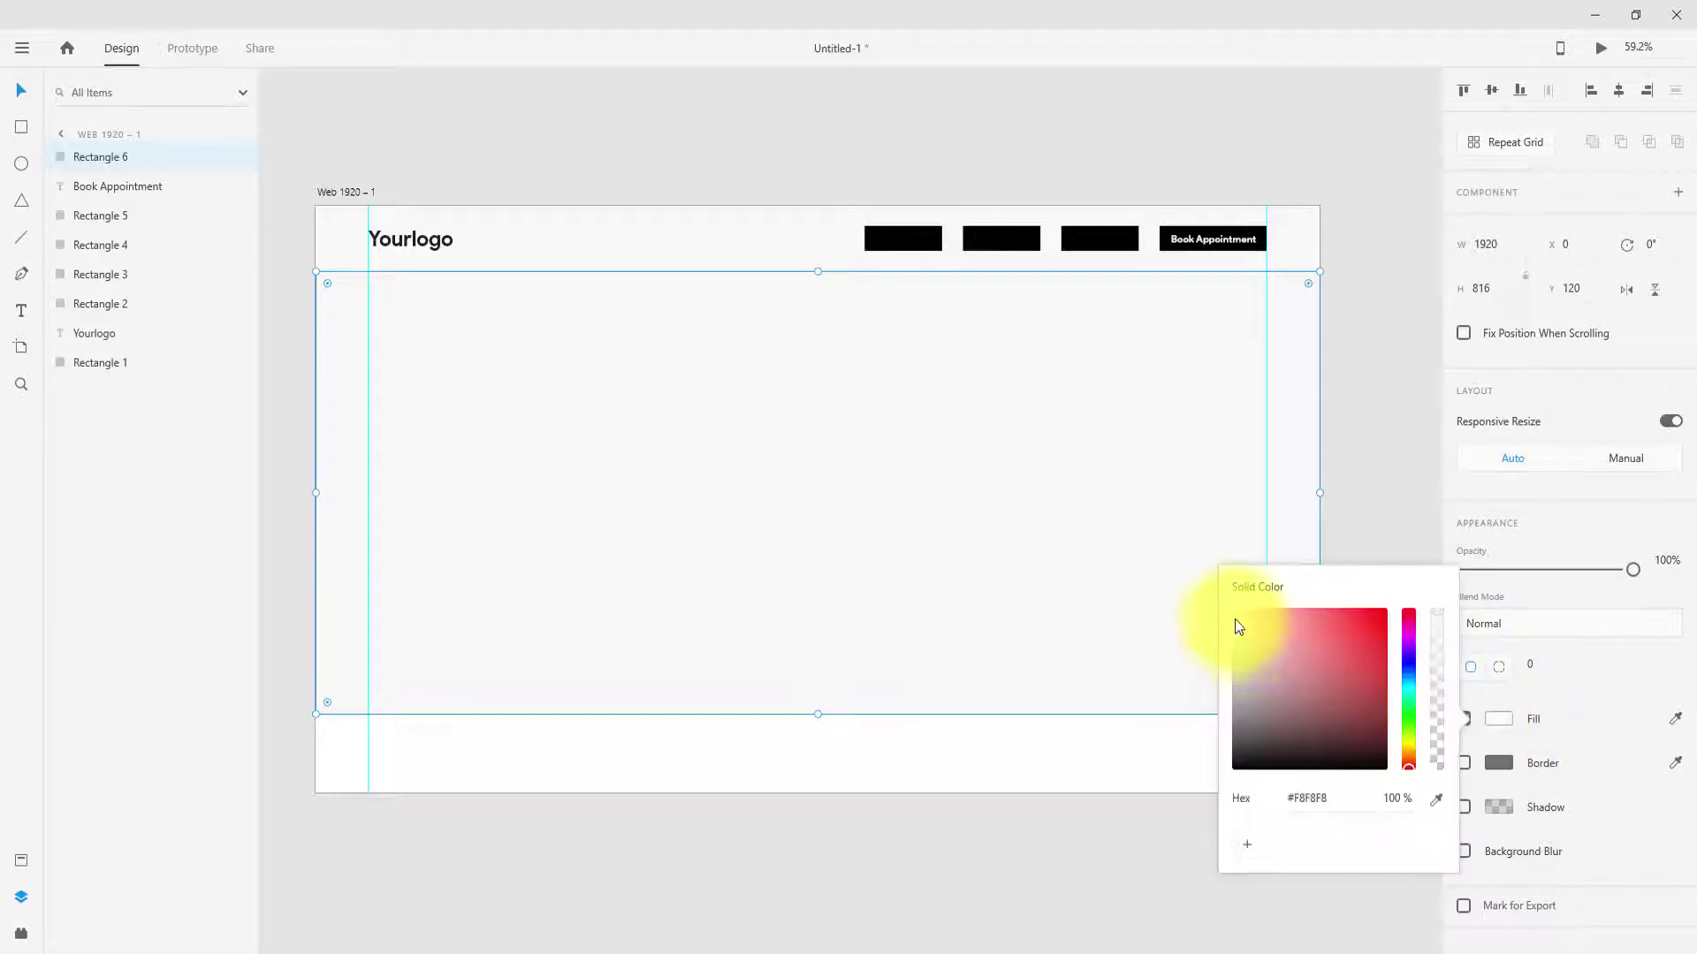
left_click_drag(1234, 619, 1218, 612)
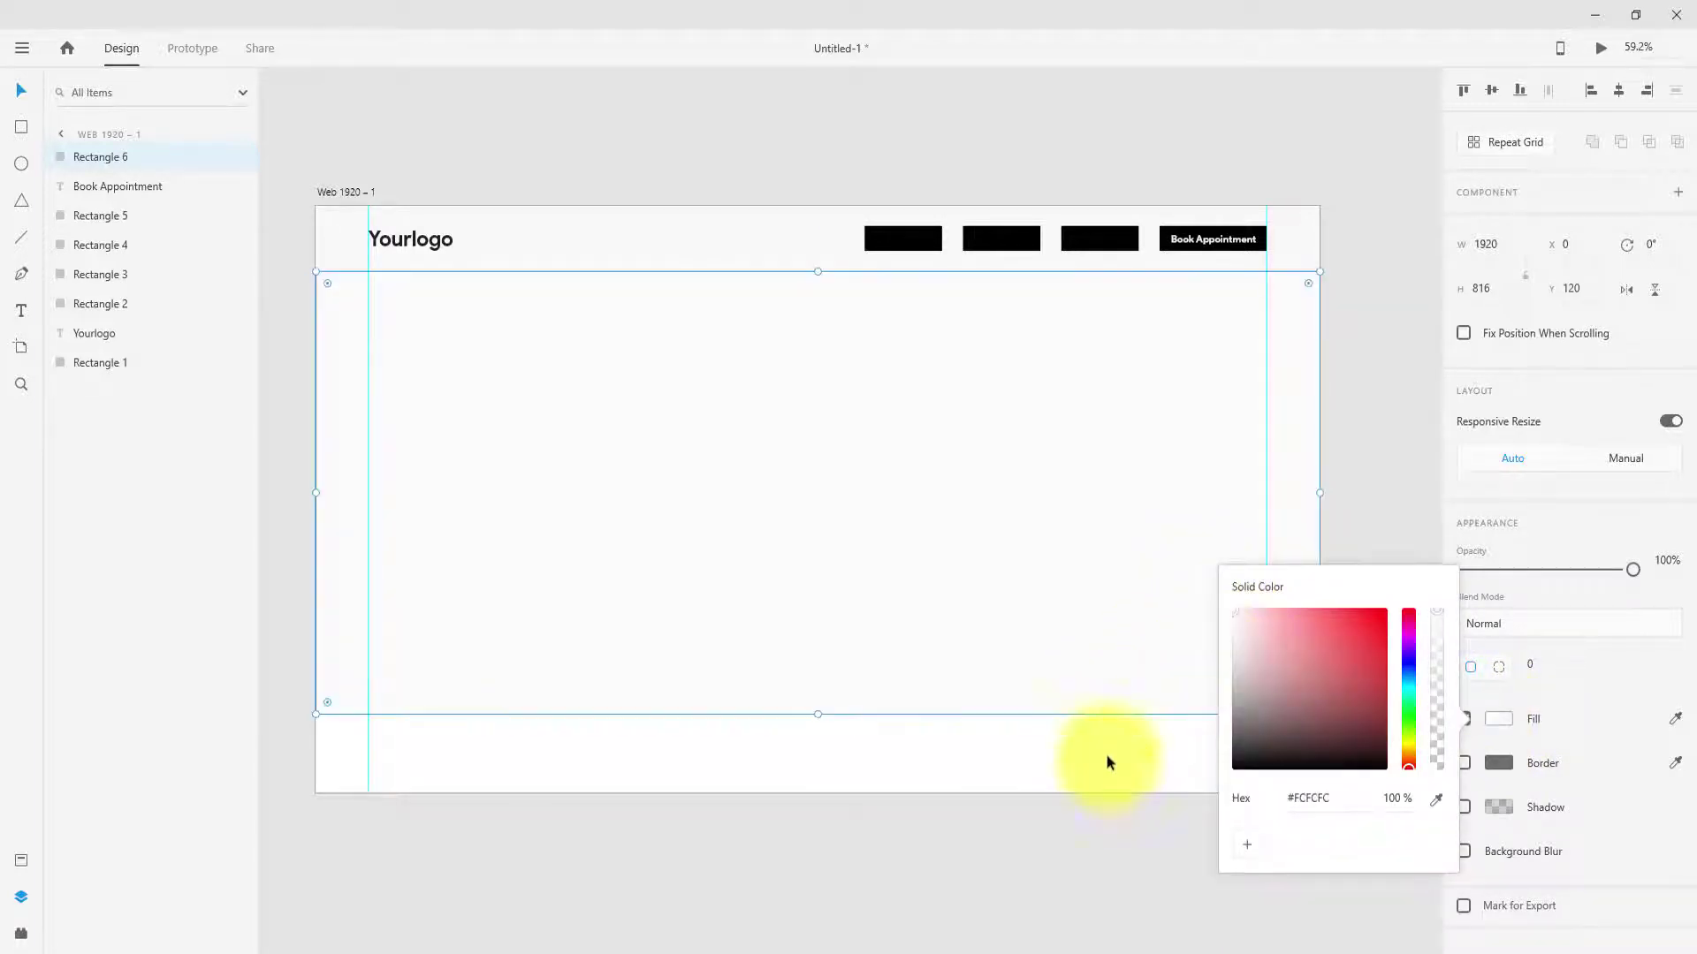
left_click(798, 893)
scroll(470, 548, "up", 1)
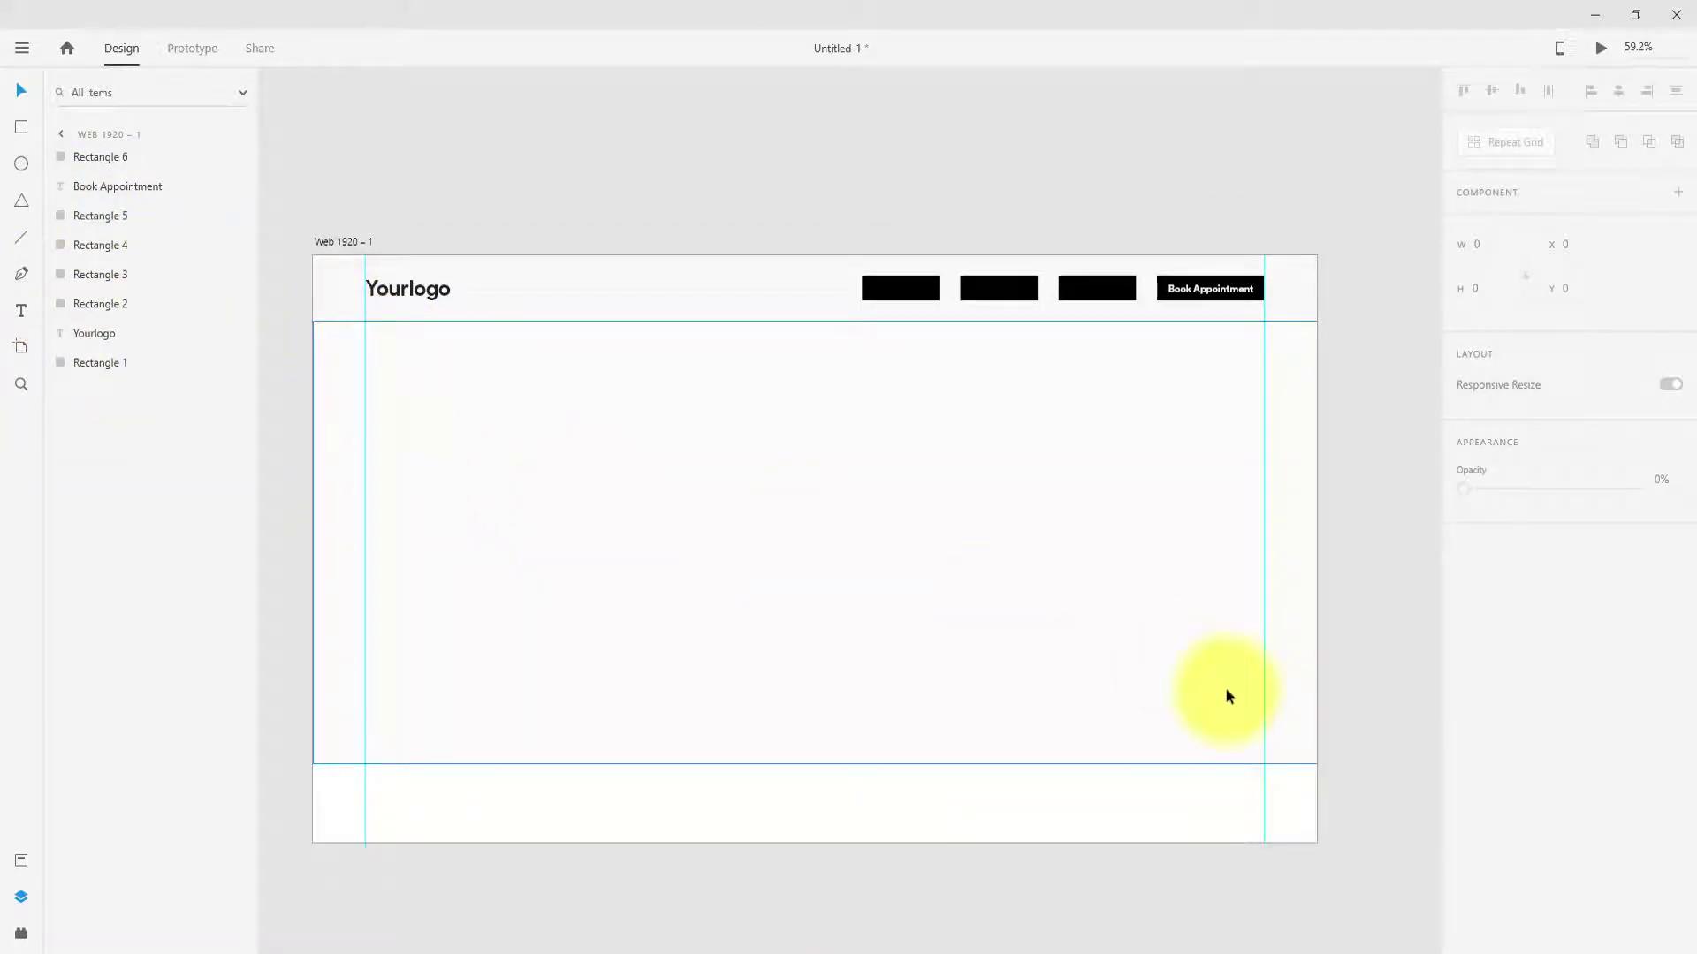
Draw a diagonal line from the hero's top-left corner to its bottom-right corner
left_click(21, 274)
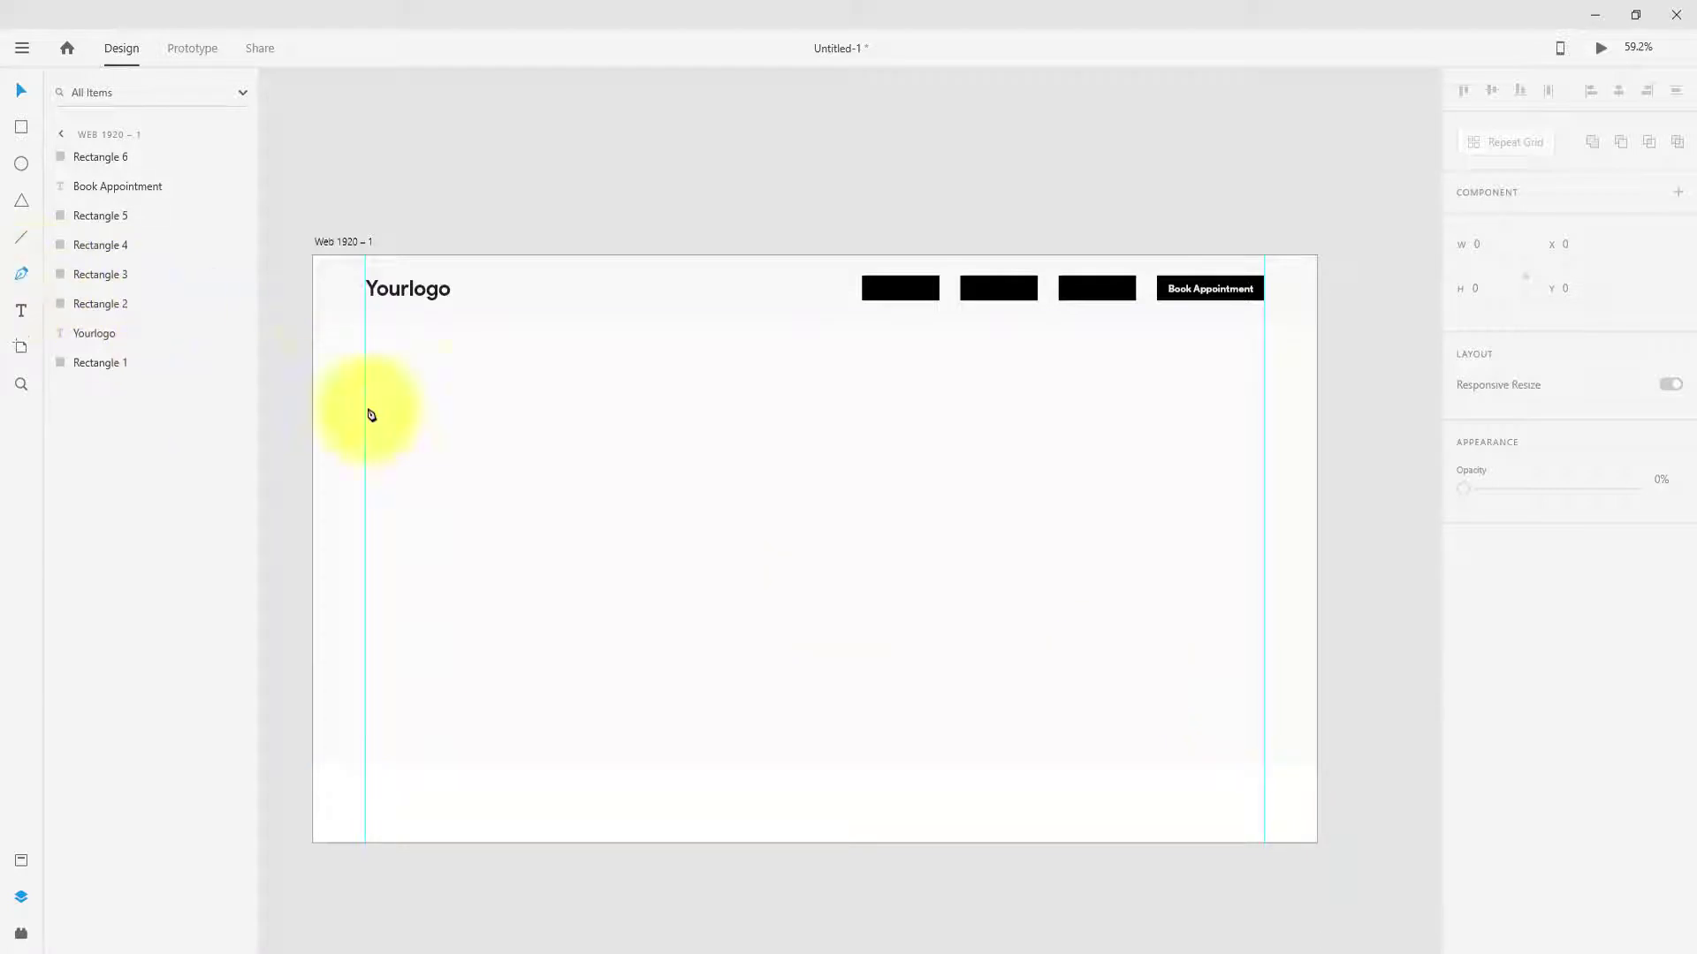
left_click(314, 322)
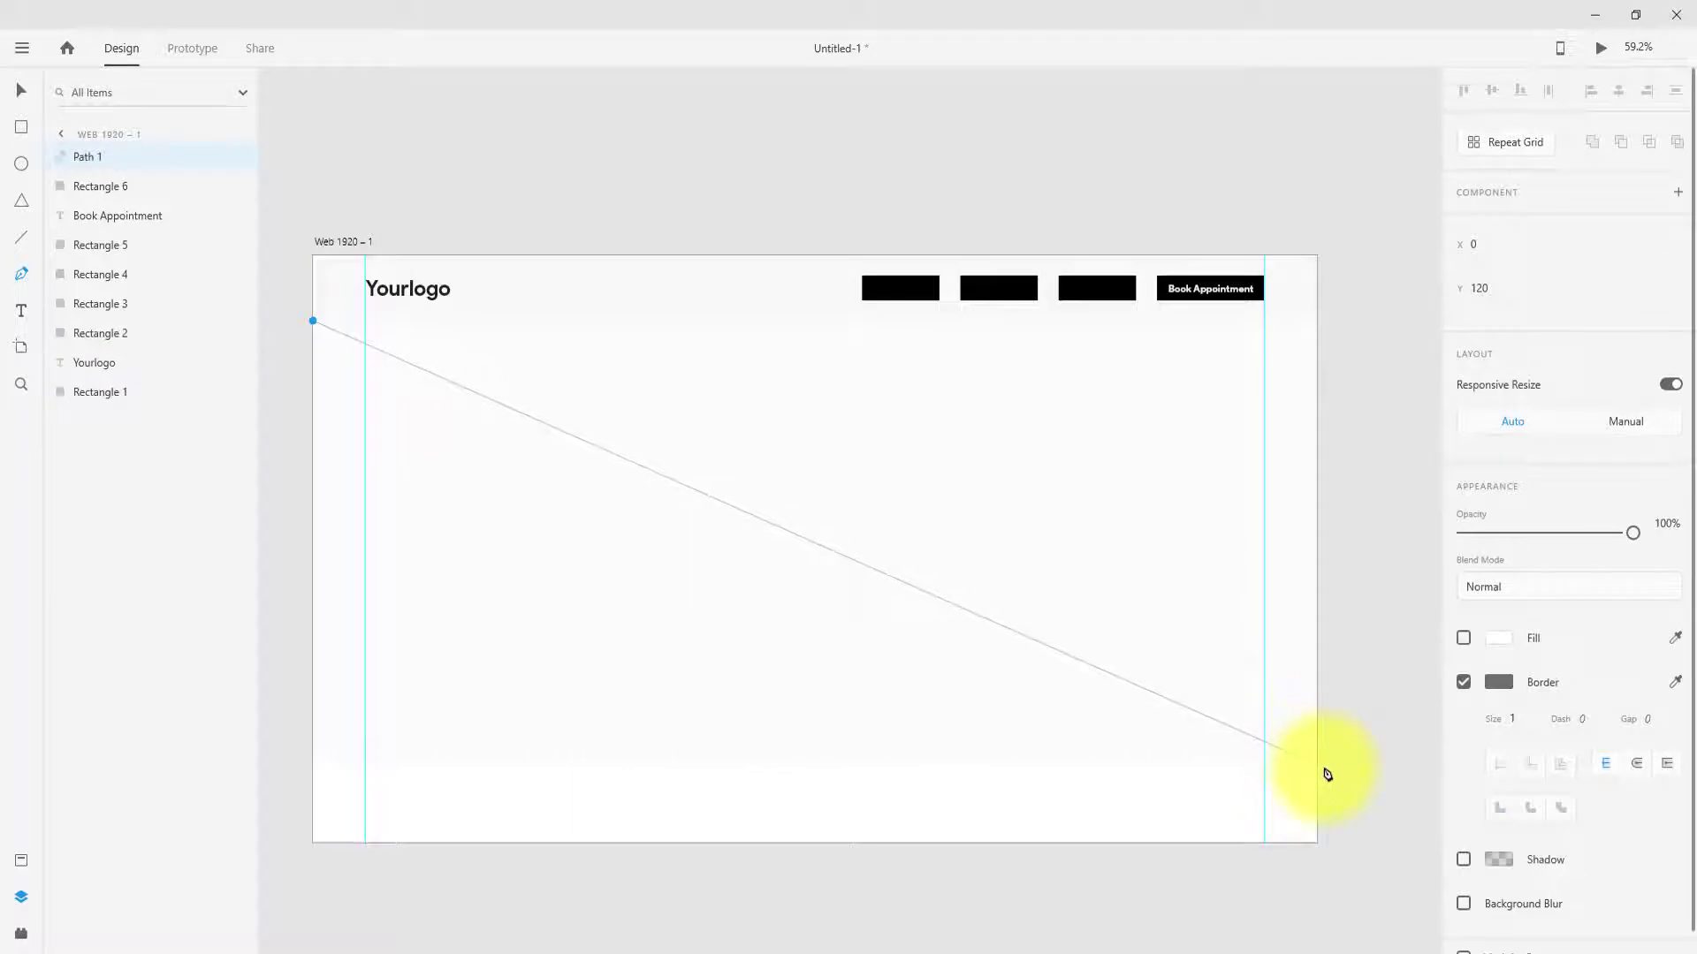
left_click(1323, 766)
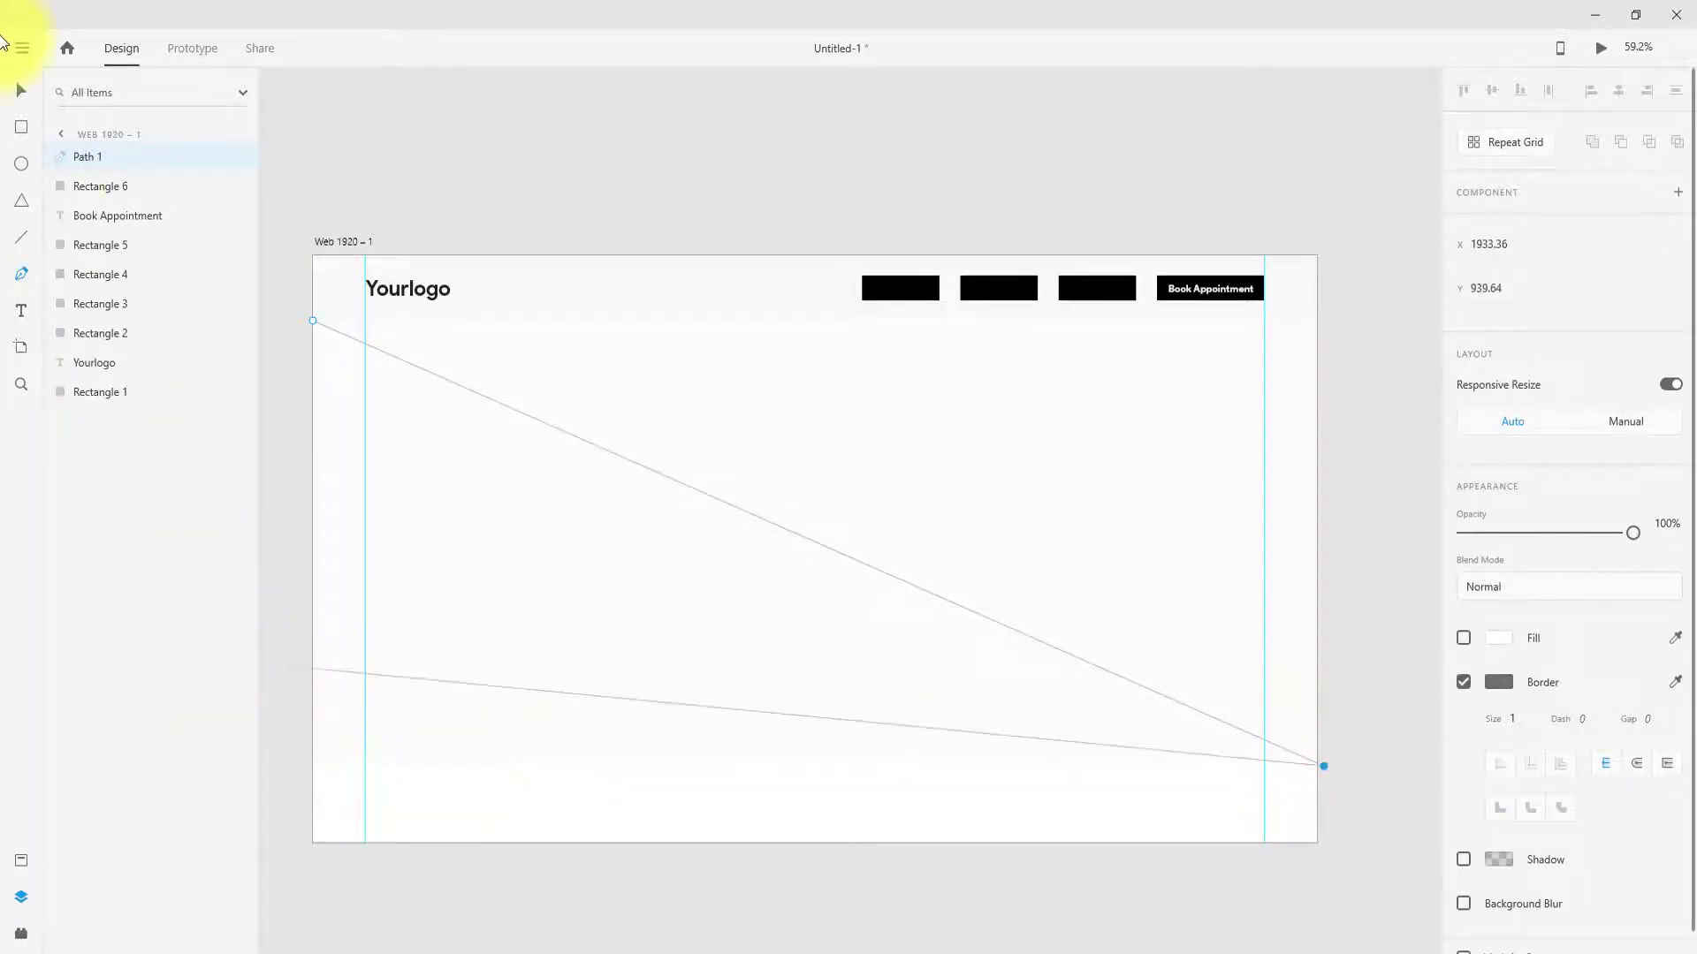
left_click(23, 276)
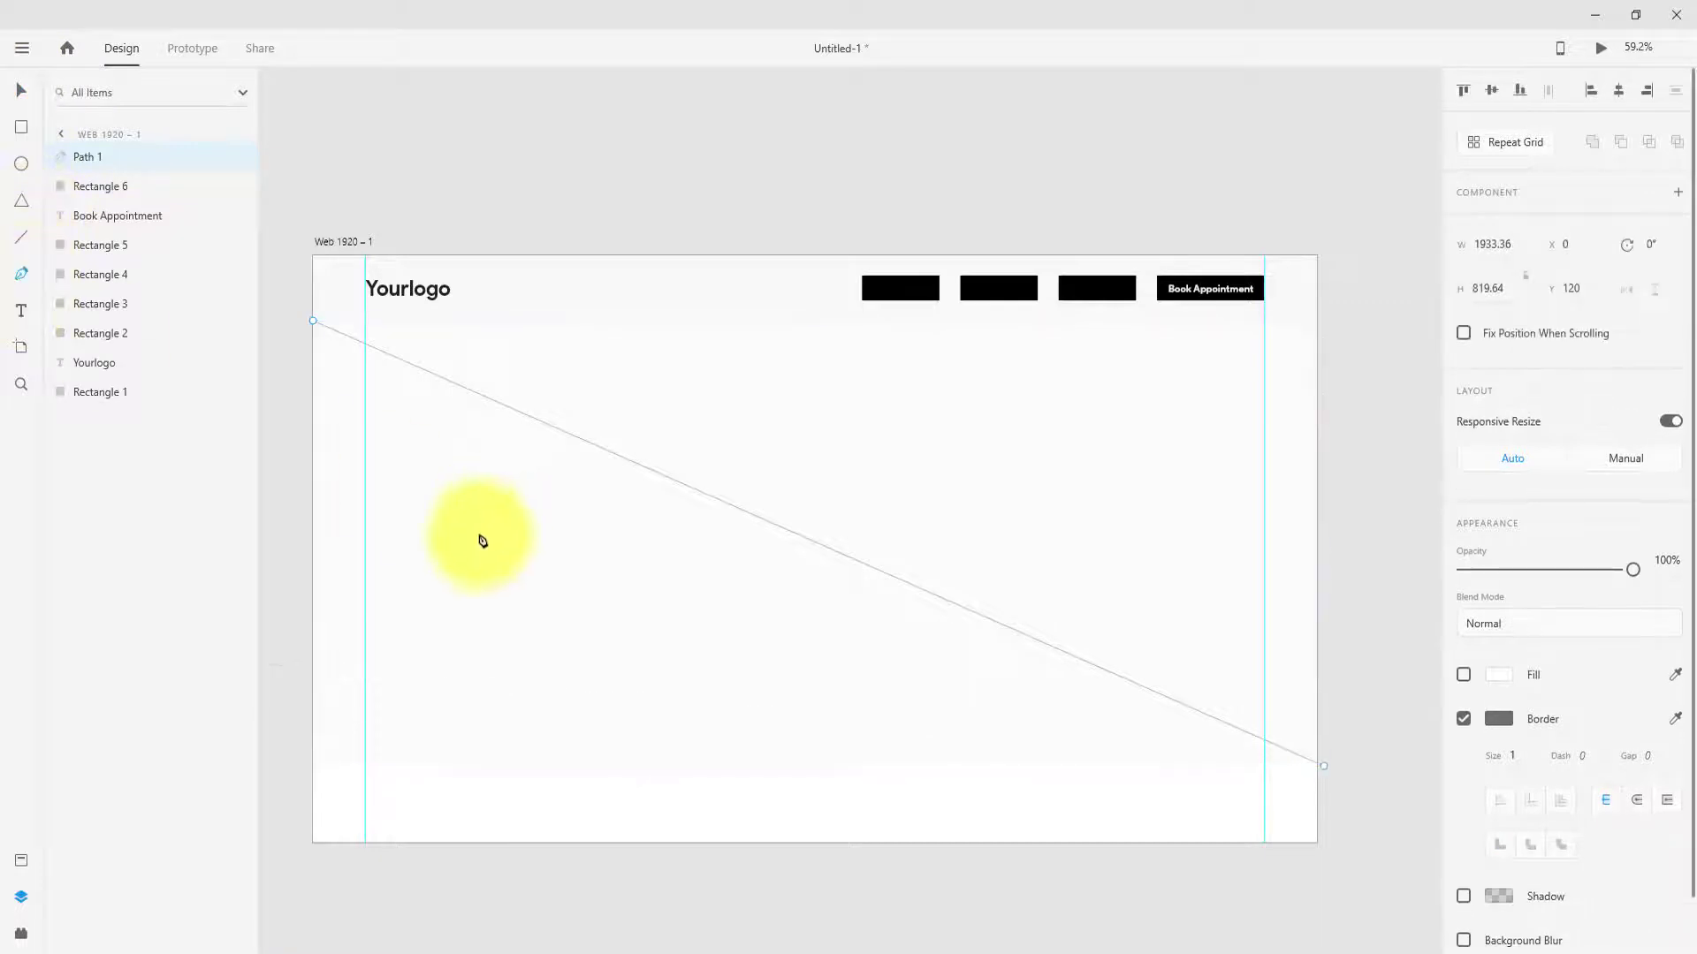
Draw the second diagonal from bottom-left to top-right, completing the X placeholder
left_click(314, 765)
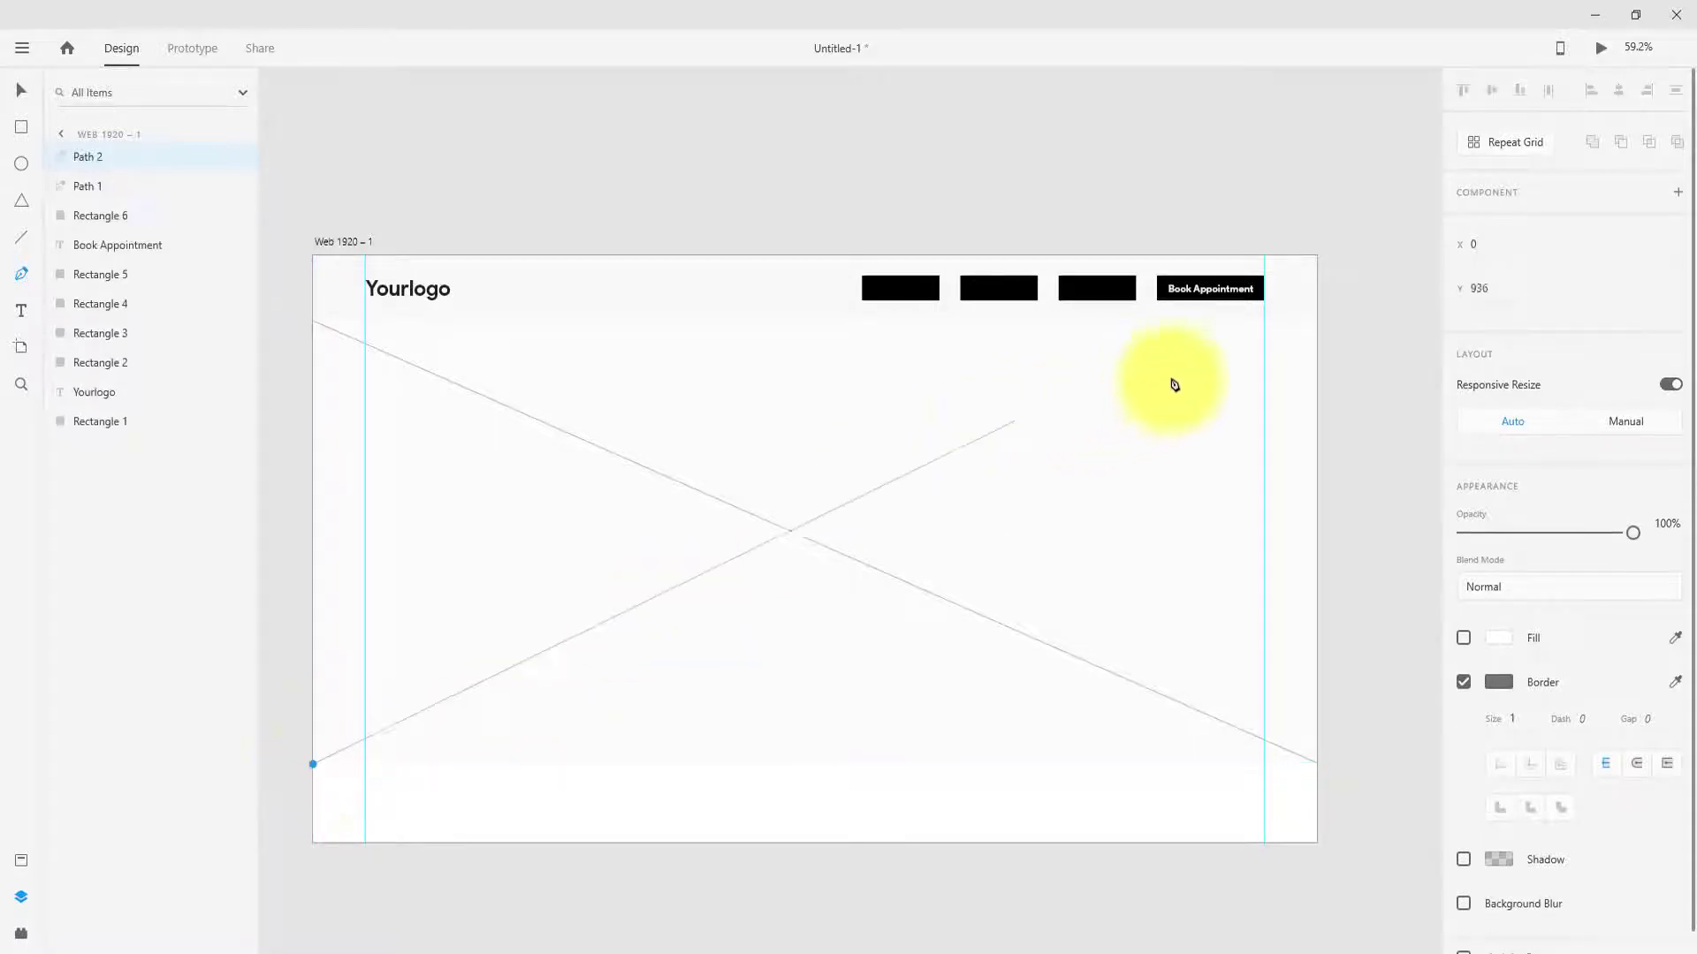
left_click(1337, 312)
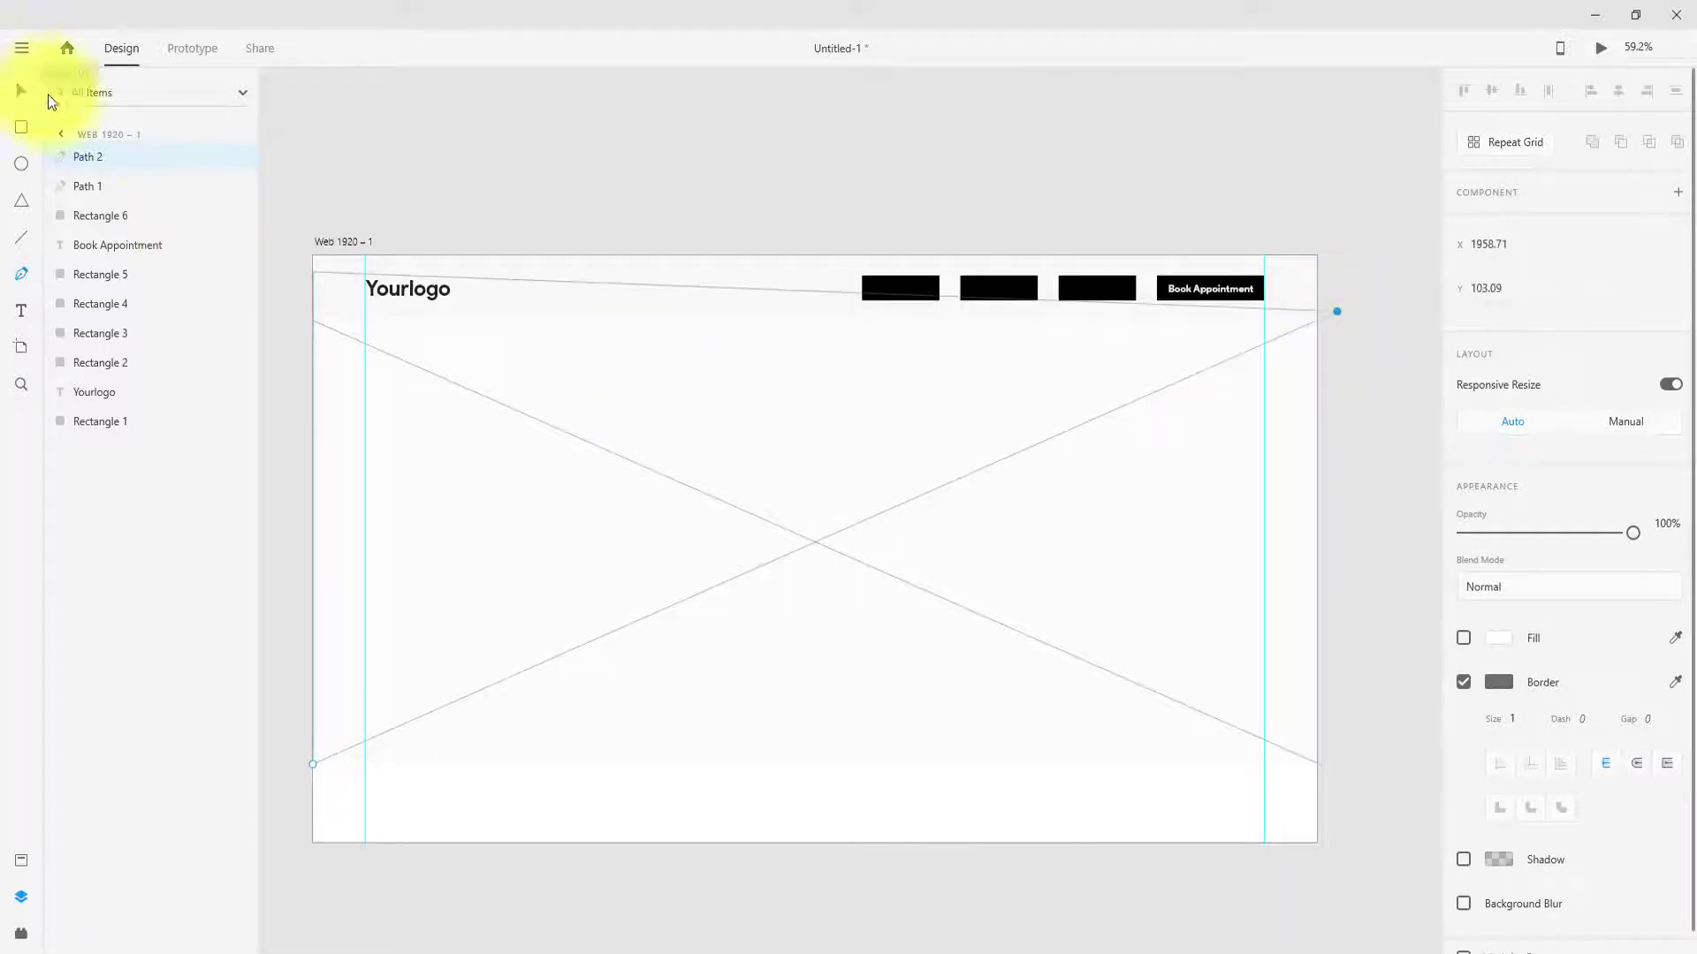
key("Escape")
key("v")
key("Escape")
scroll(661, 331, "down", 3)
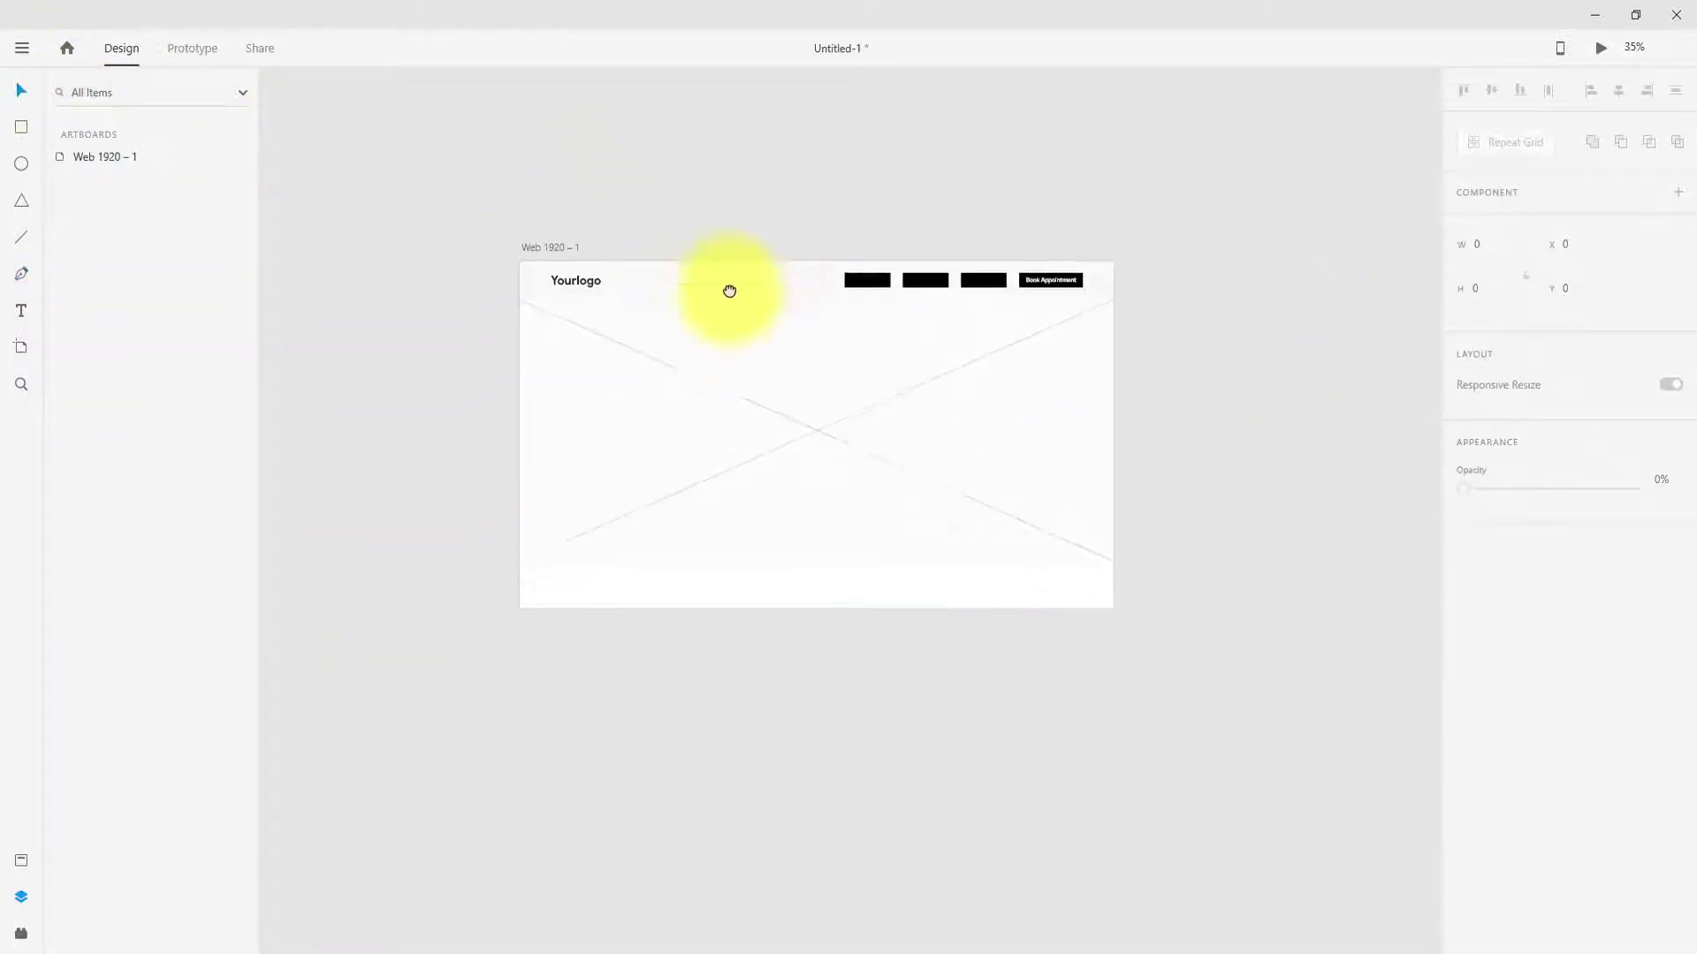
scroll(678, 422, "up", 2)
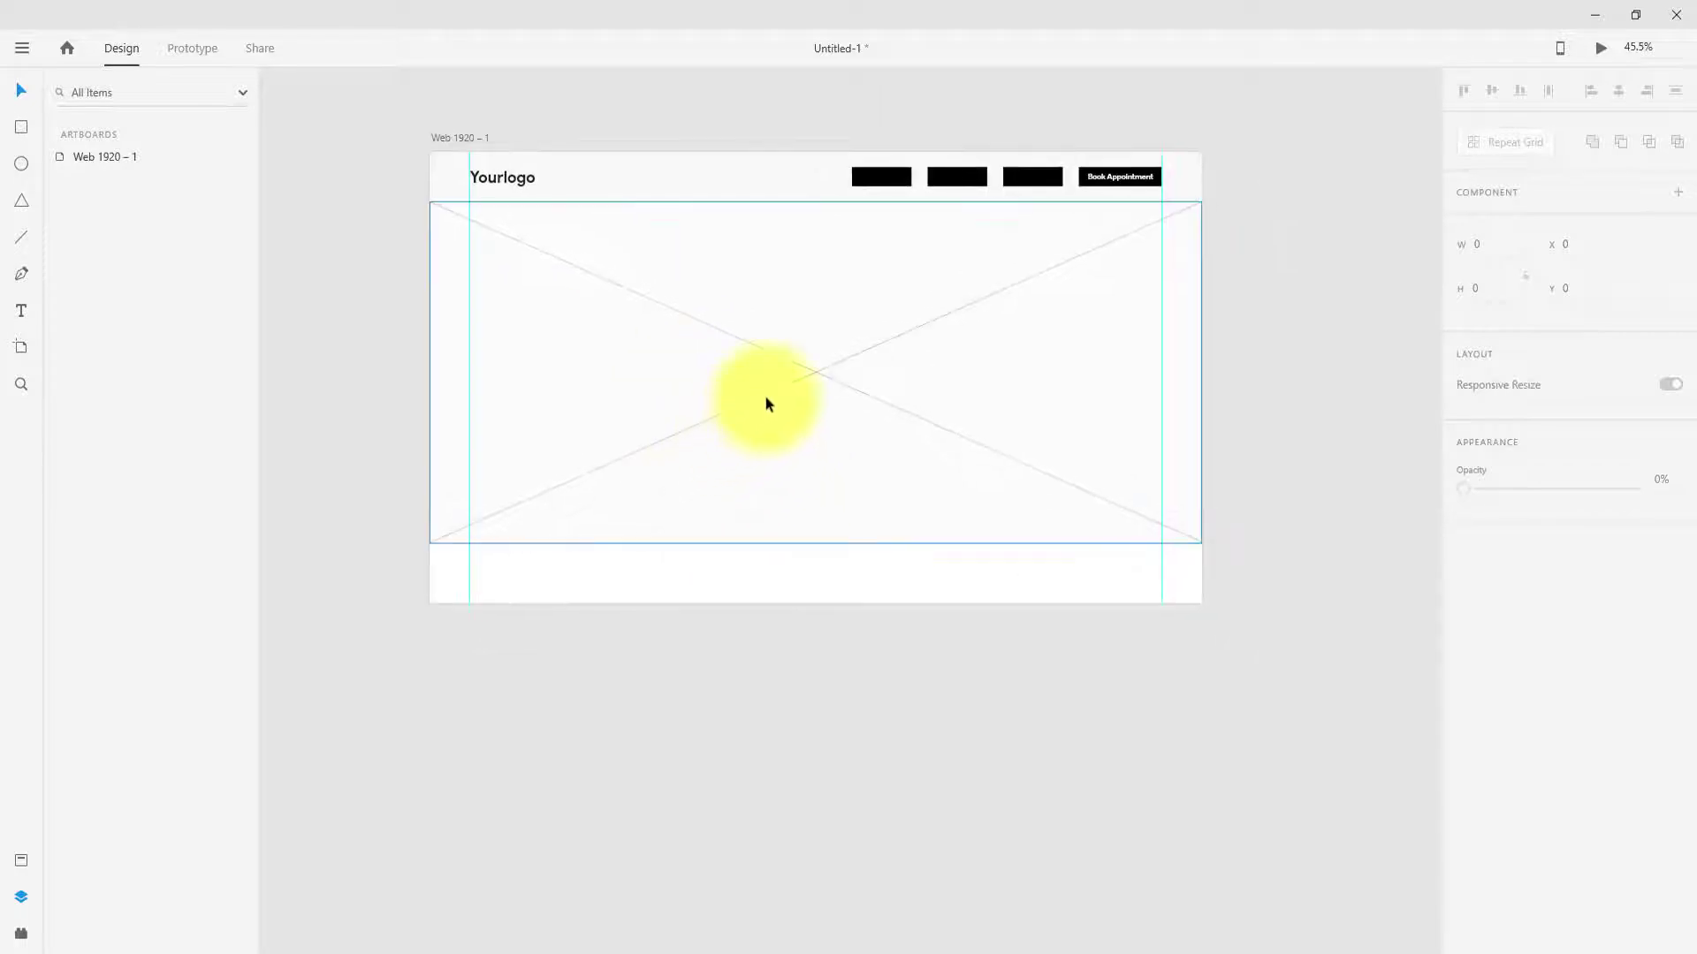
scroll(767, 402, "up", 2)
Add a 'Header' text label in the hero with font size 150 and #434343 grey fill
key("t")
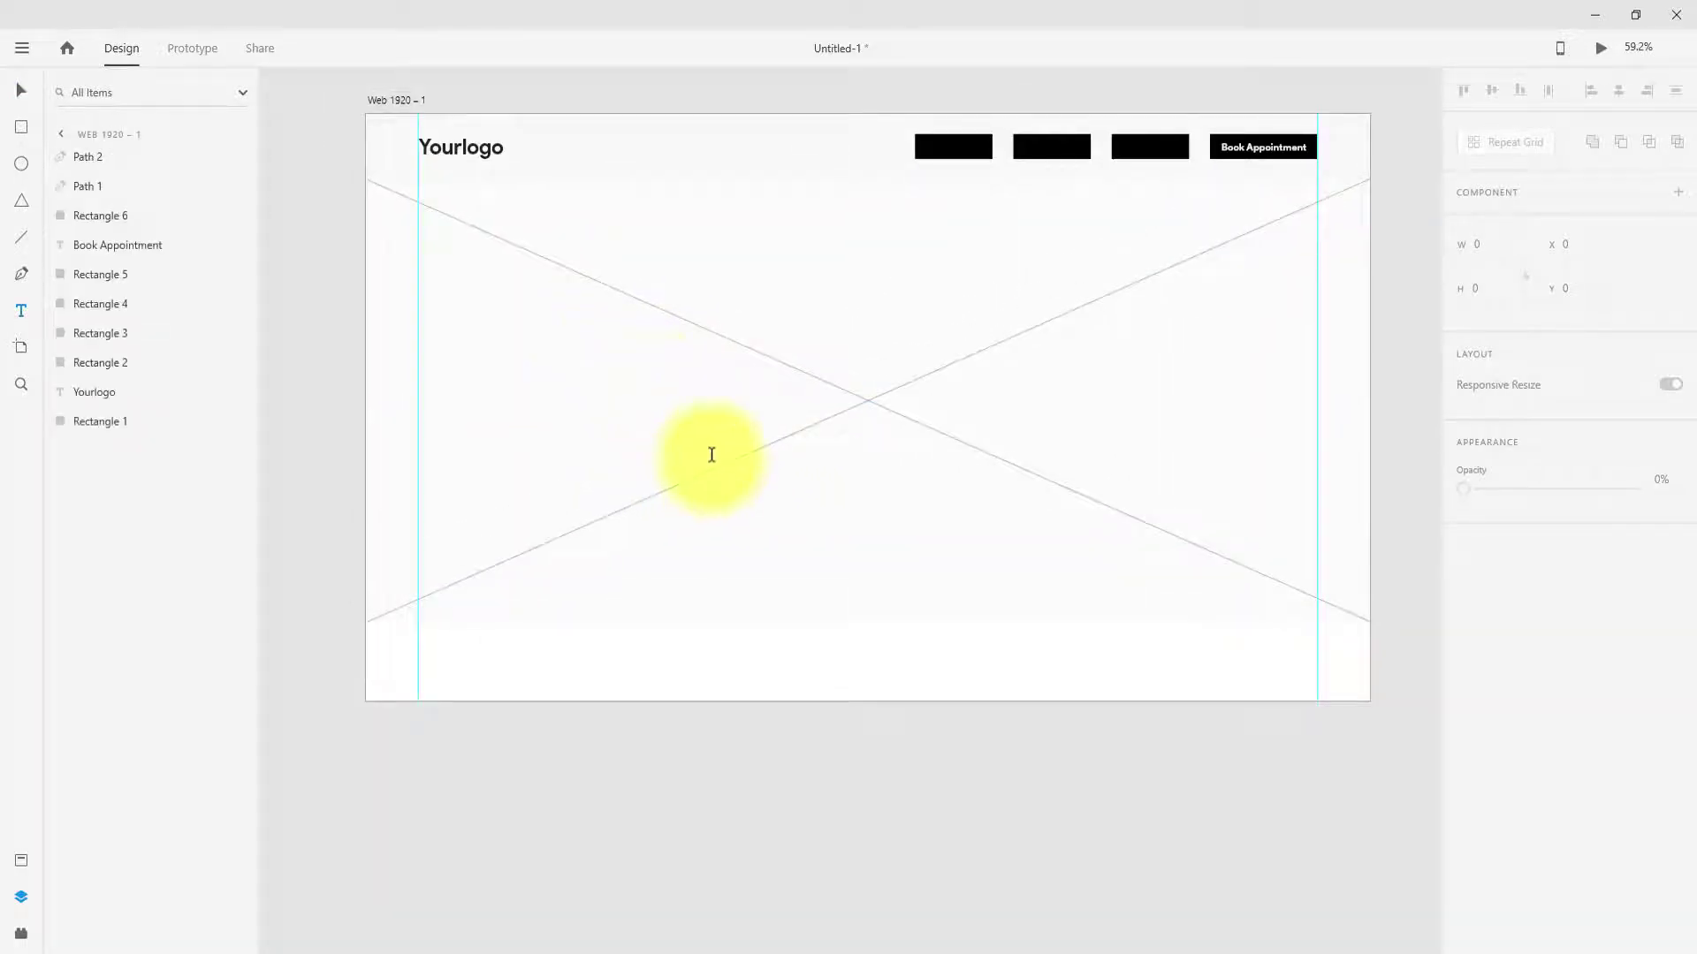
left_click(715, 443)
type("He")
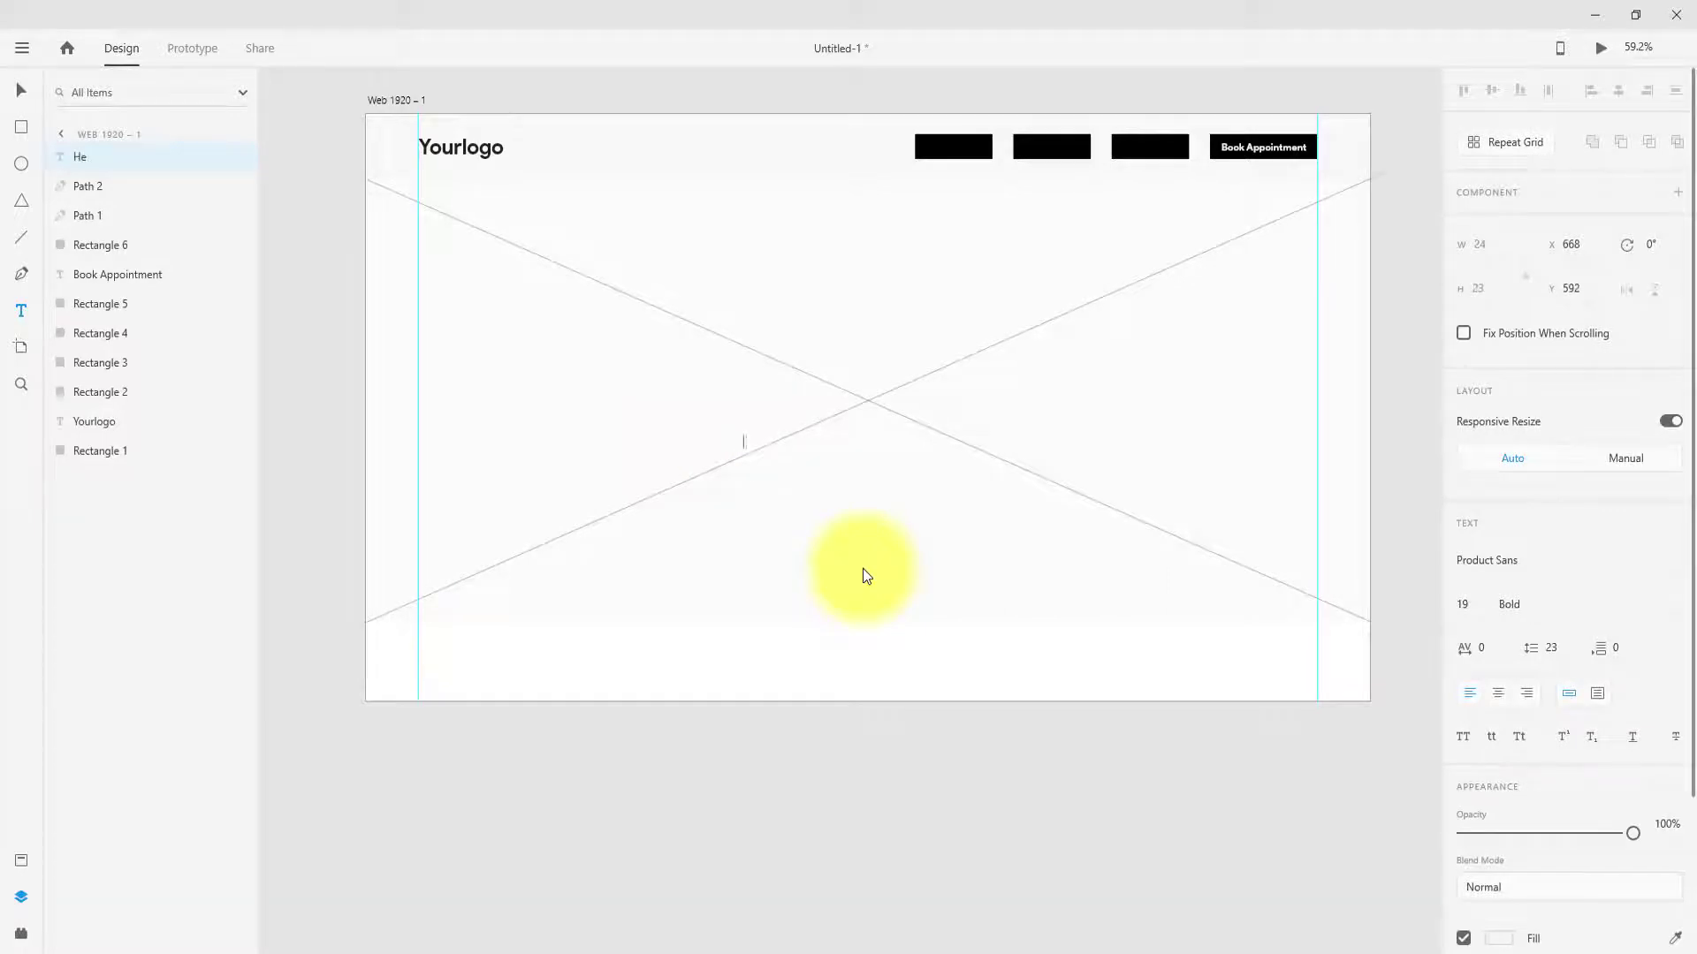
key("BackSpace")
type("ader")
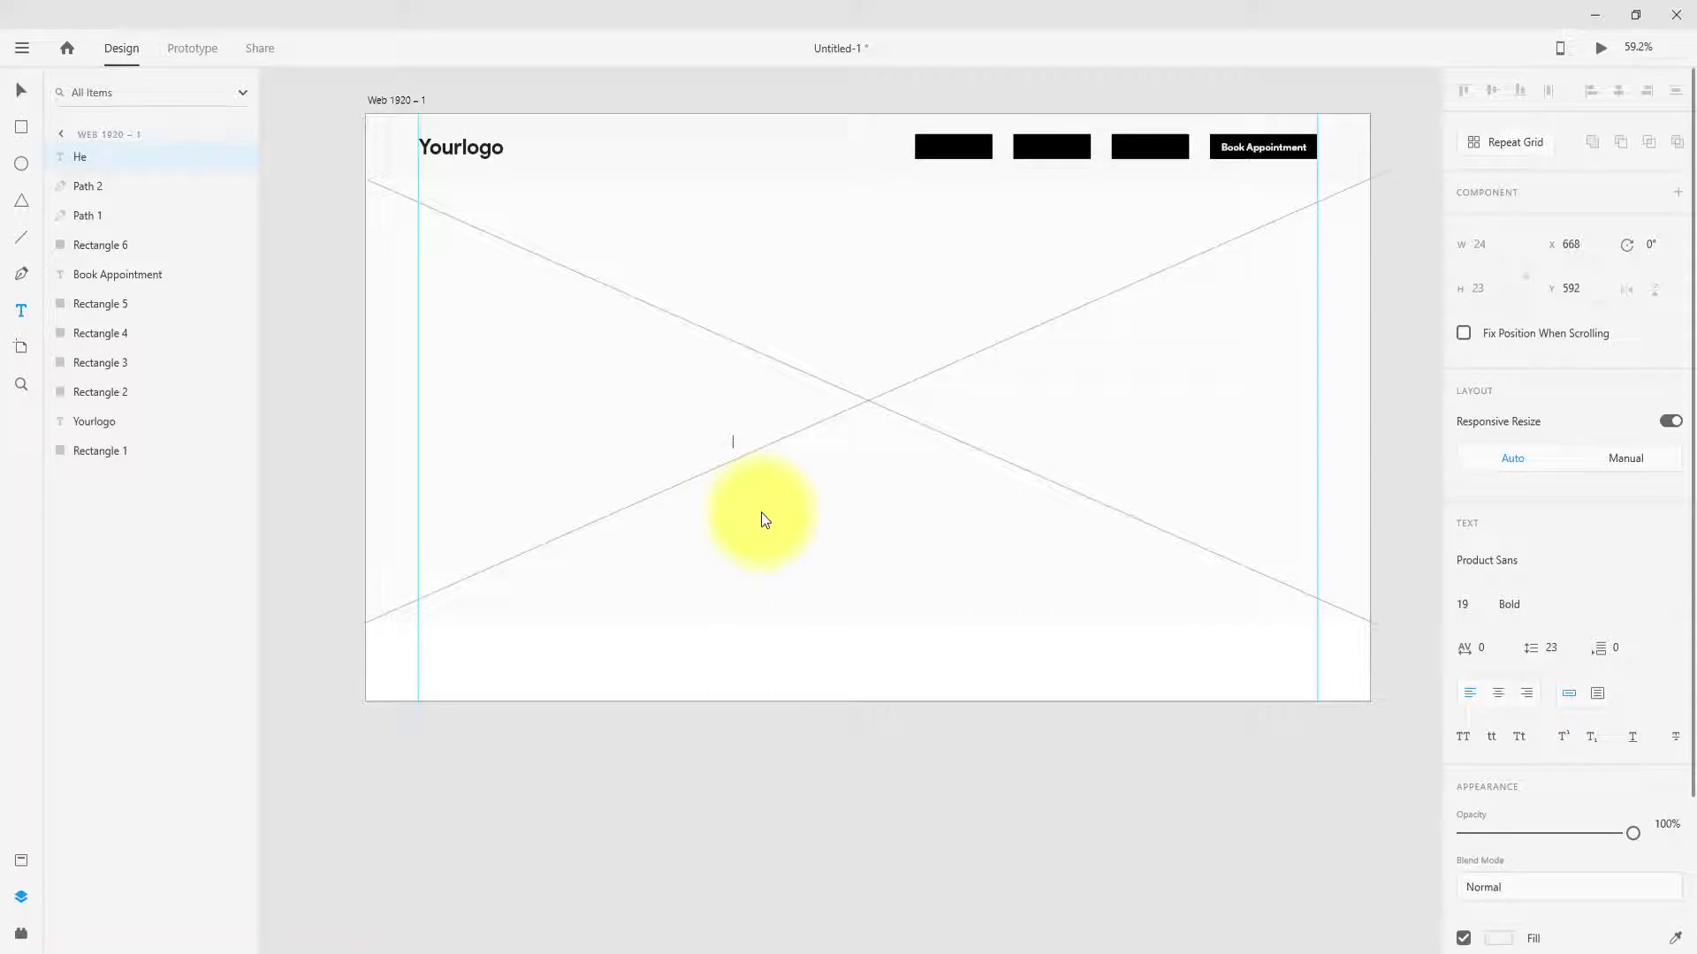
key("ctrl+a")
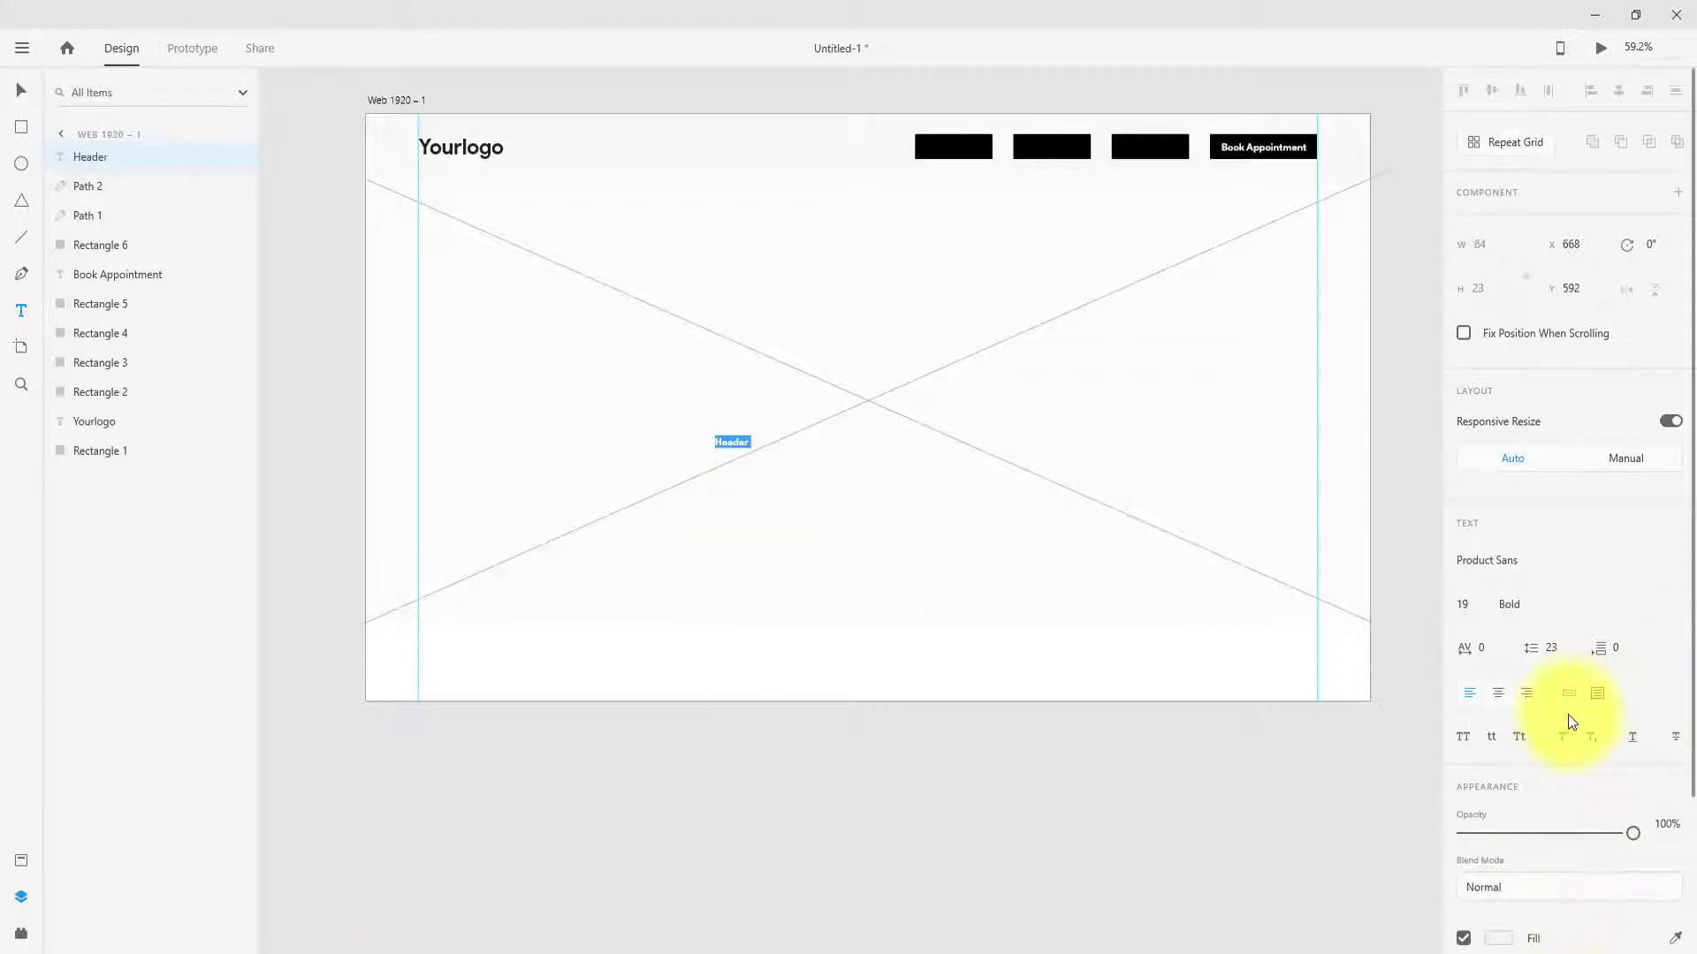
left_click(1477, 610)
type("29")
key("Return")
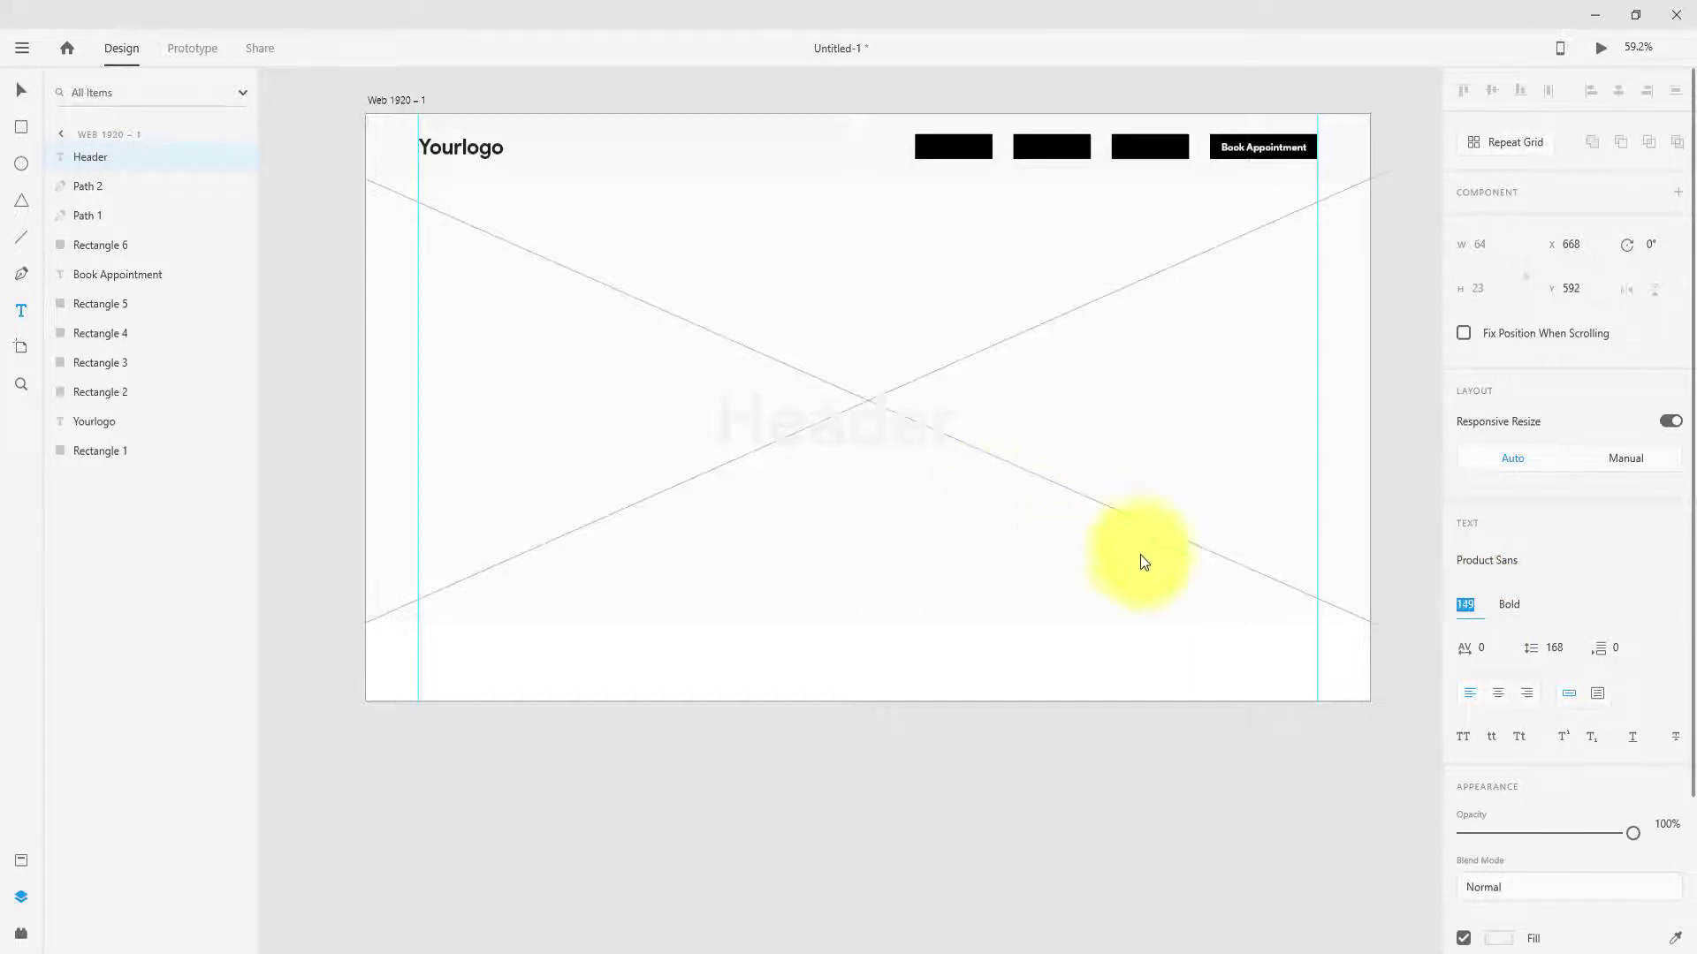
type("150")
key("Return")
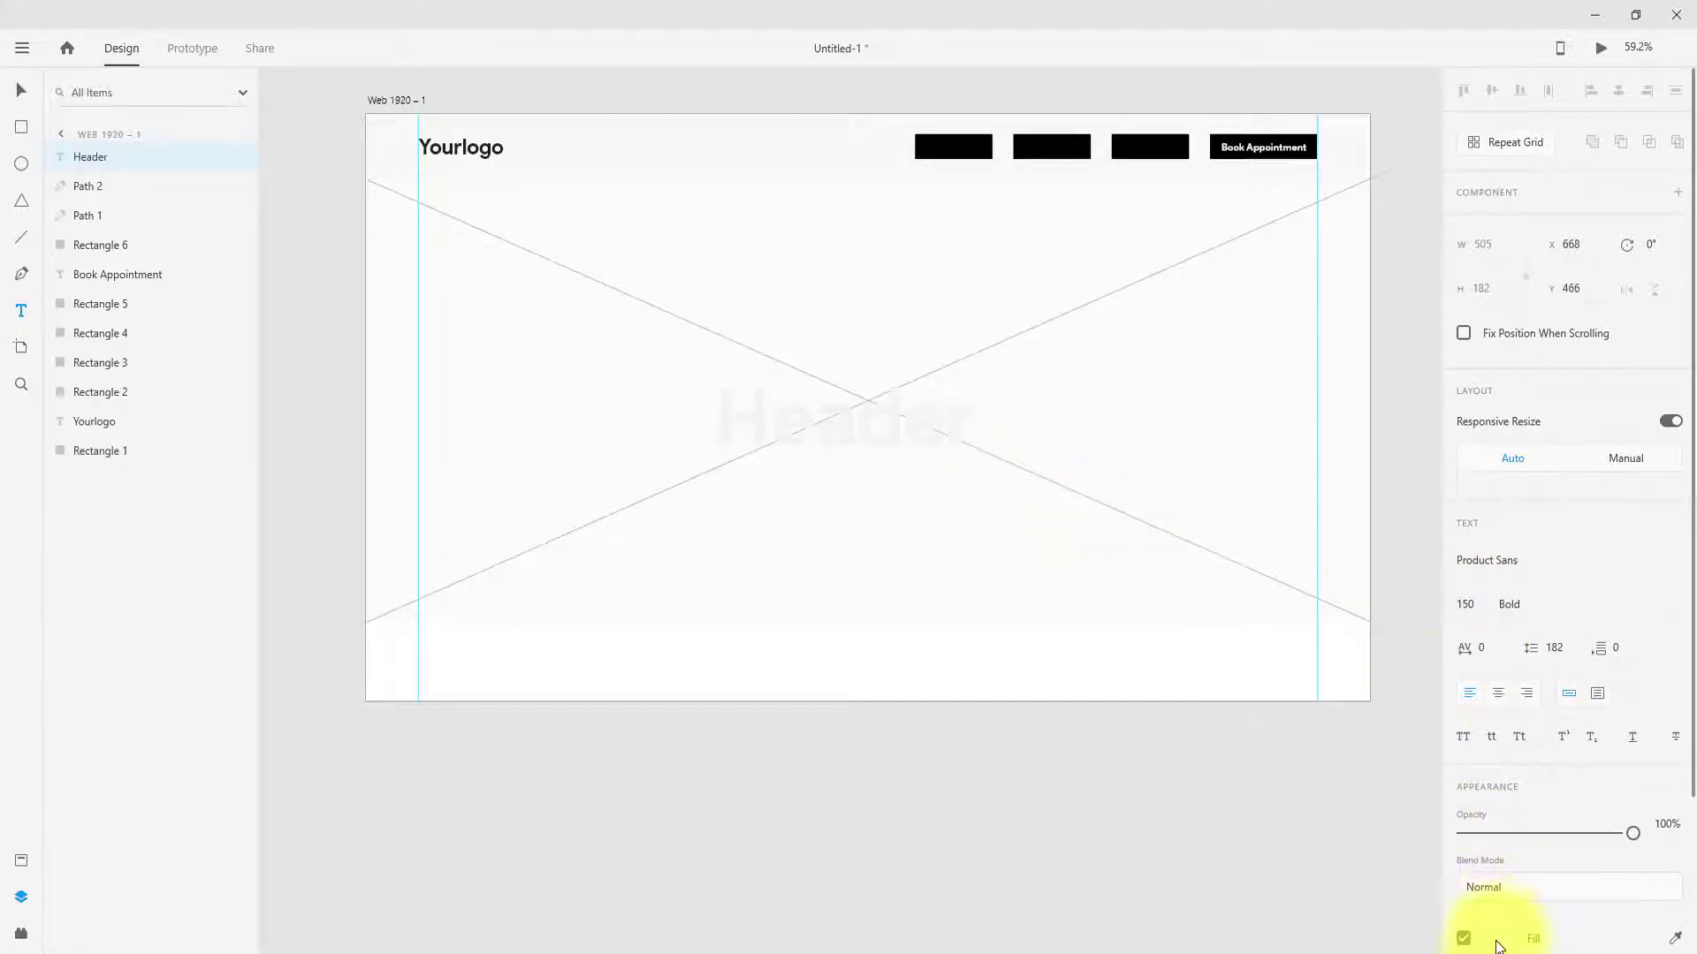
left_click(1502, 942)
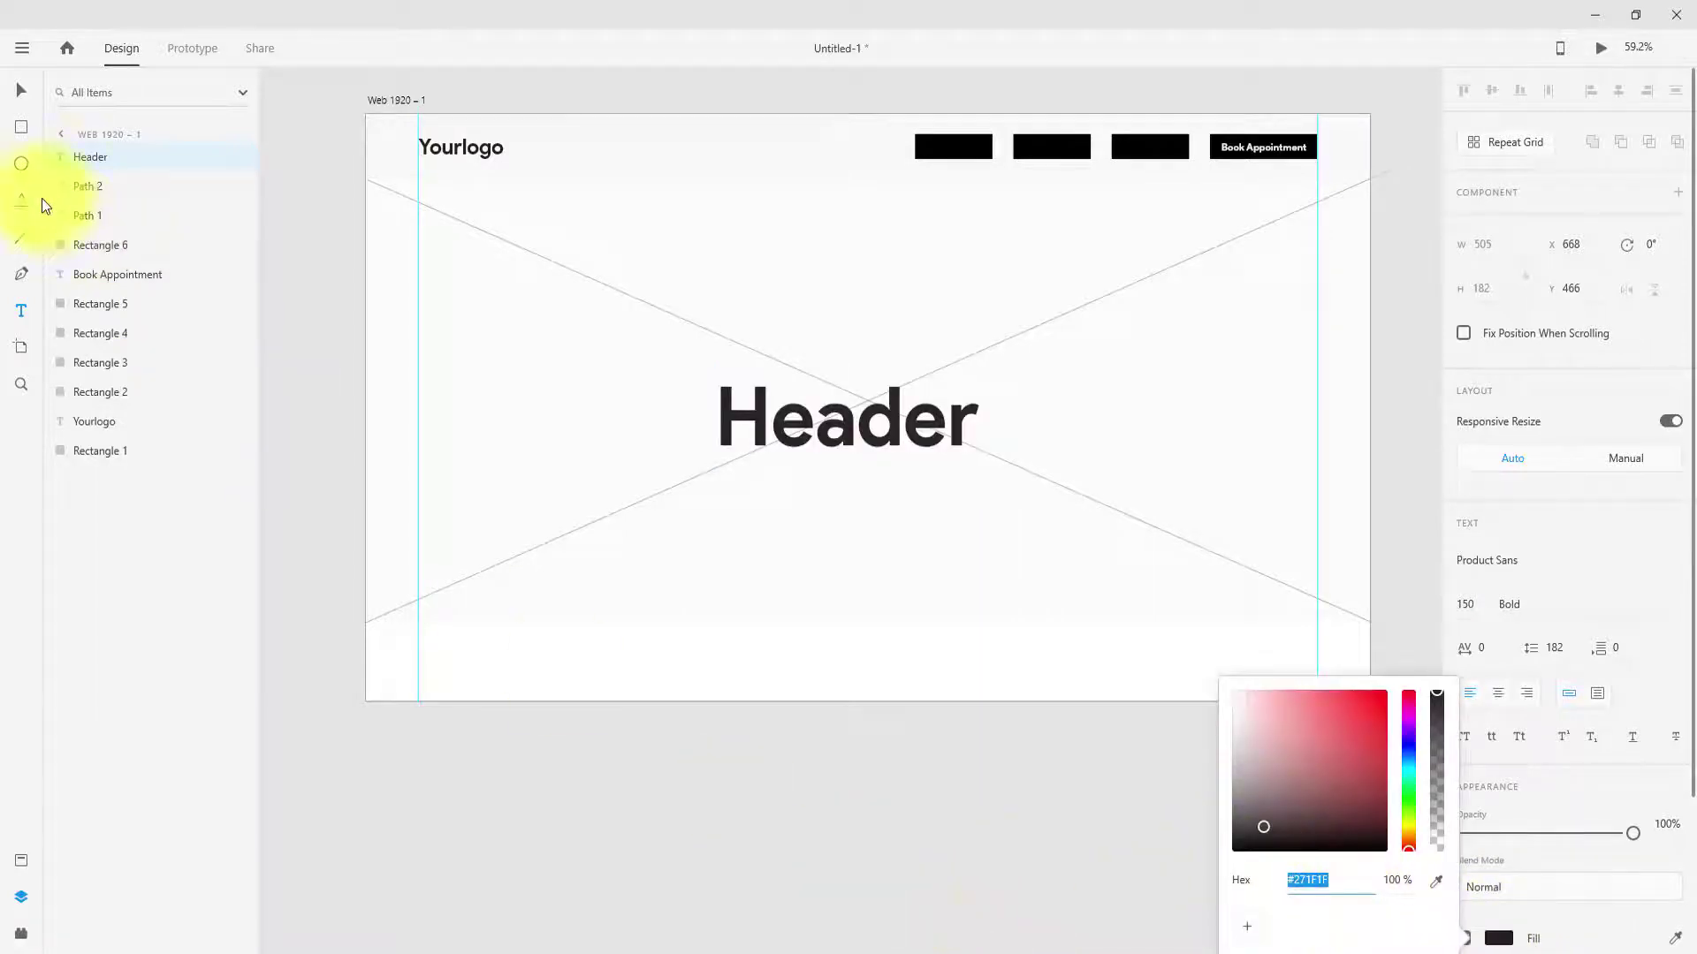
type("434343")
key("Return")
Change the label to 'Header/slider' and centre it horizontally and vertically
left_click(20, 97)
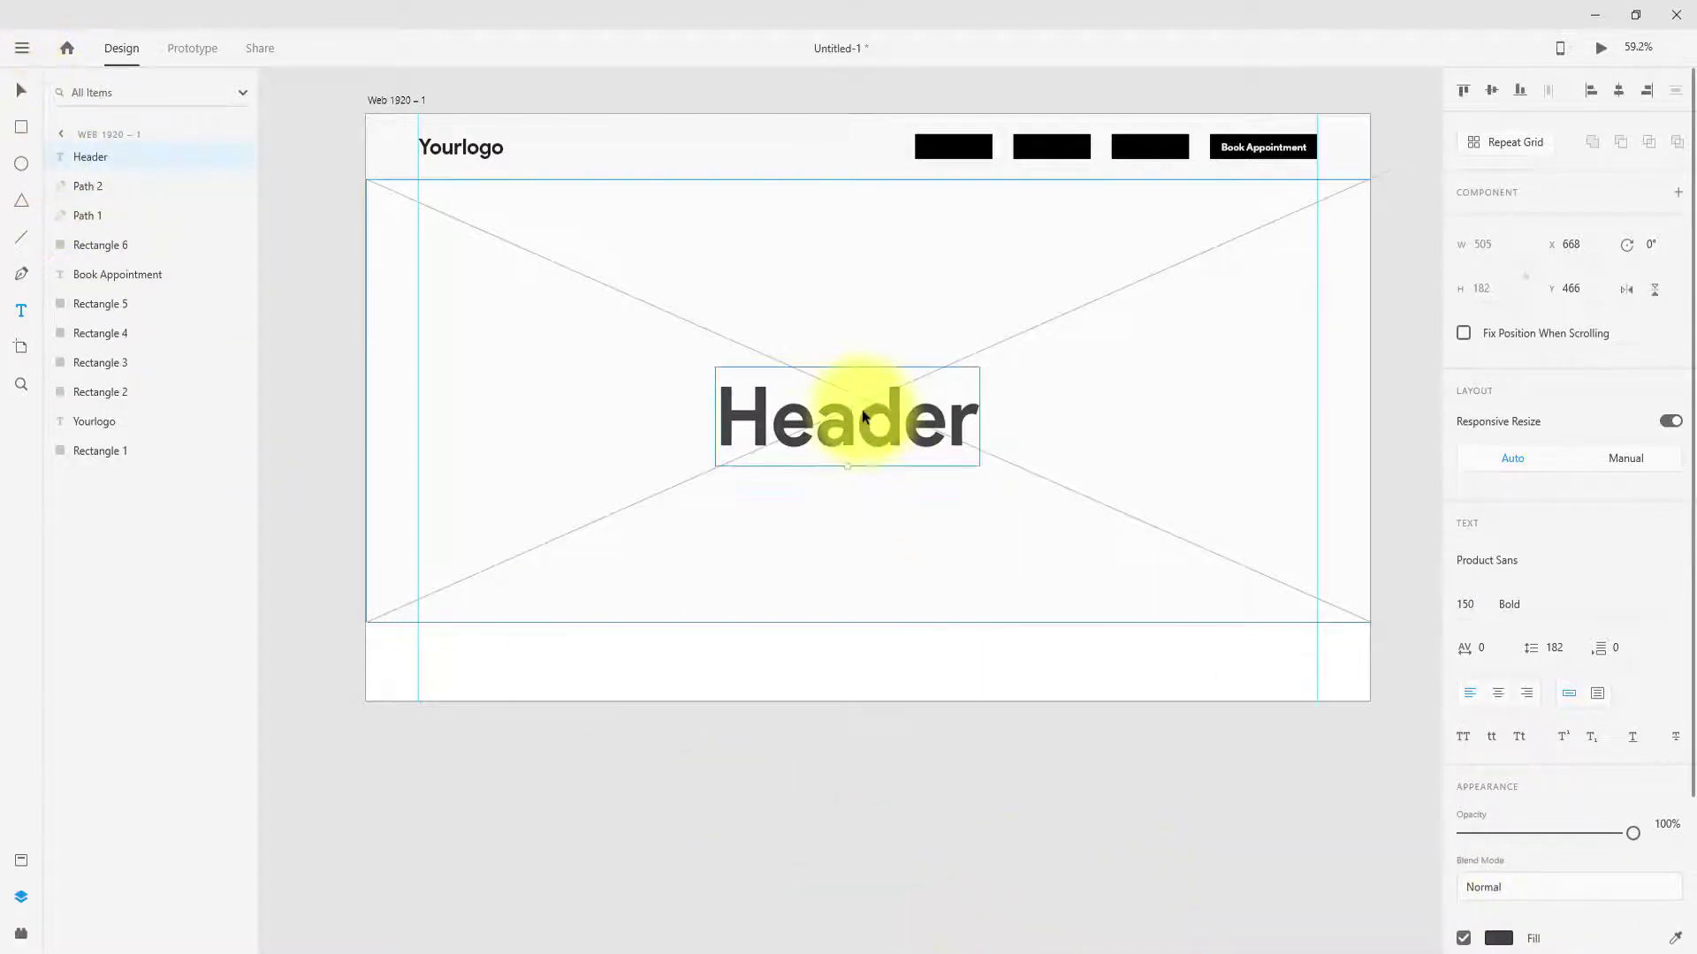
left_click_drag(839, 407, 738, 391)
double_click(838, 406)
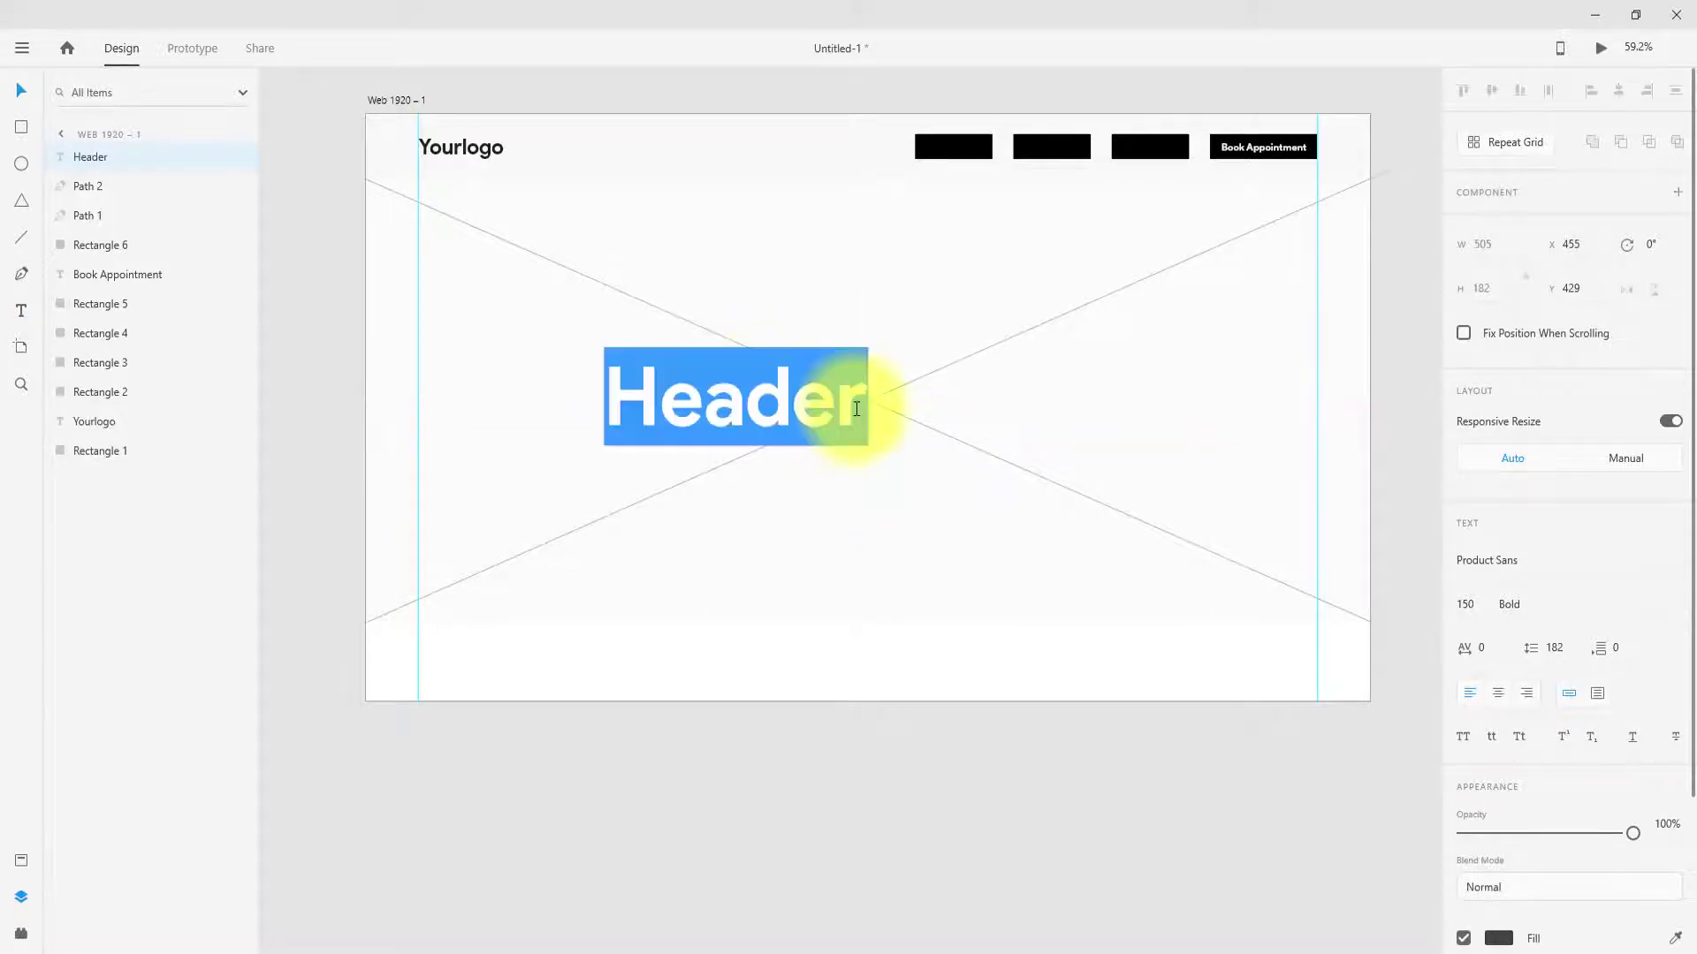
left_click(891, 433)
type("/")
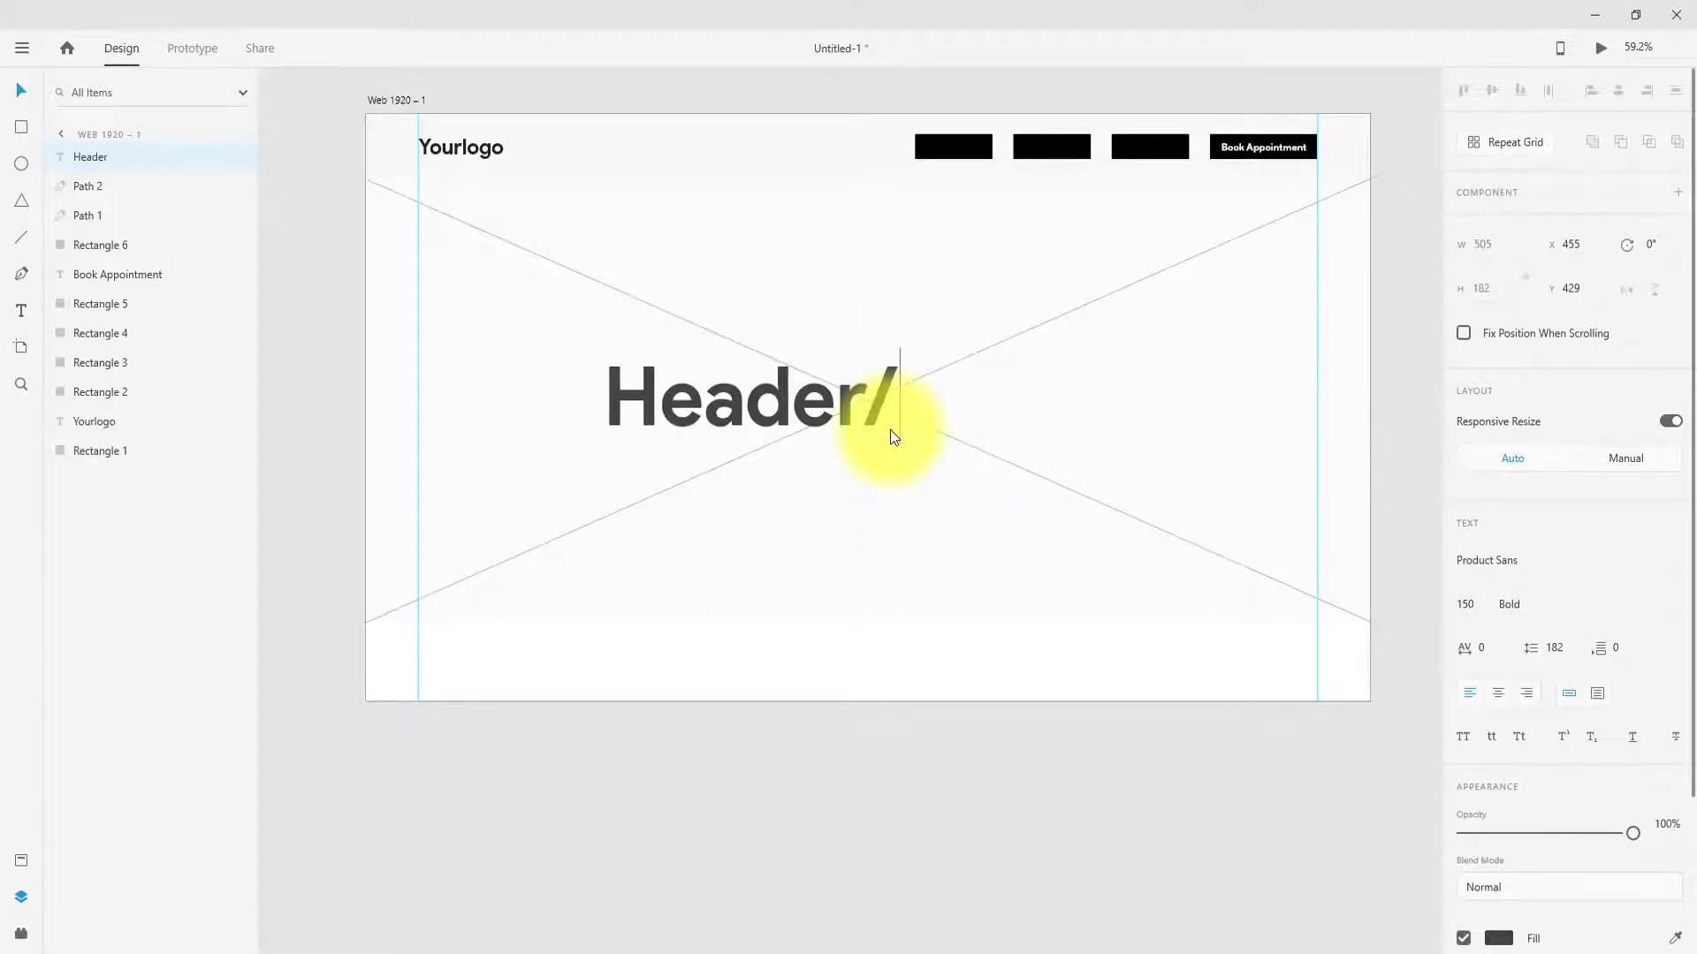
type("slider")
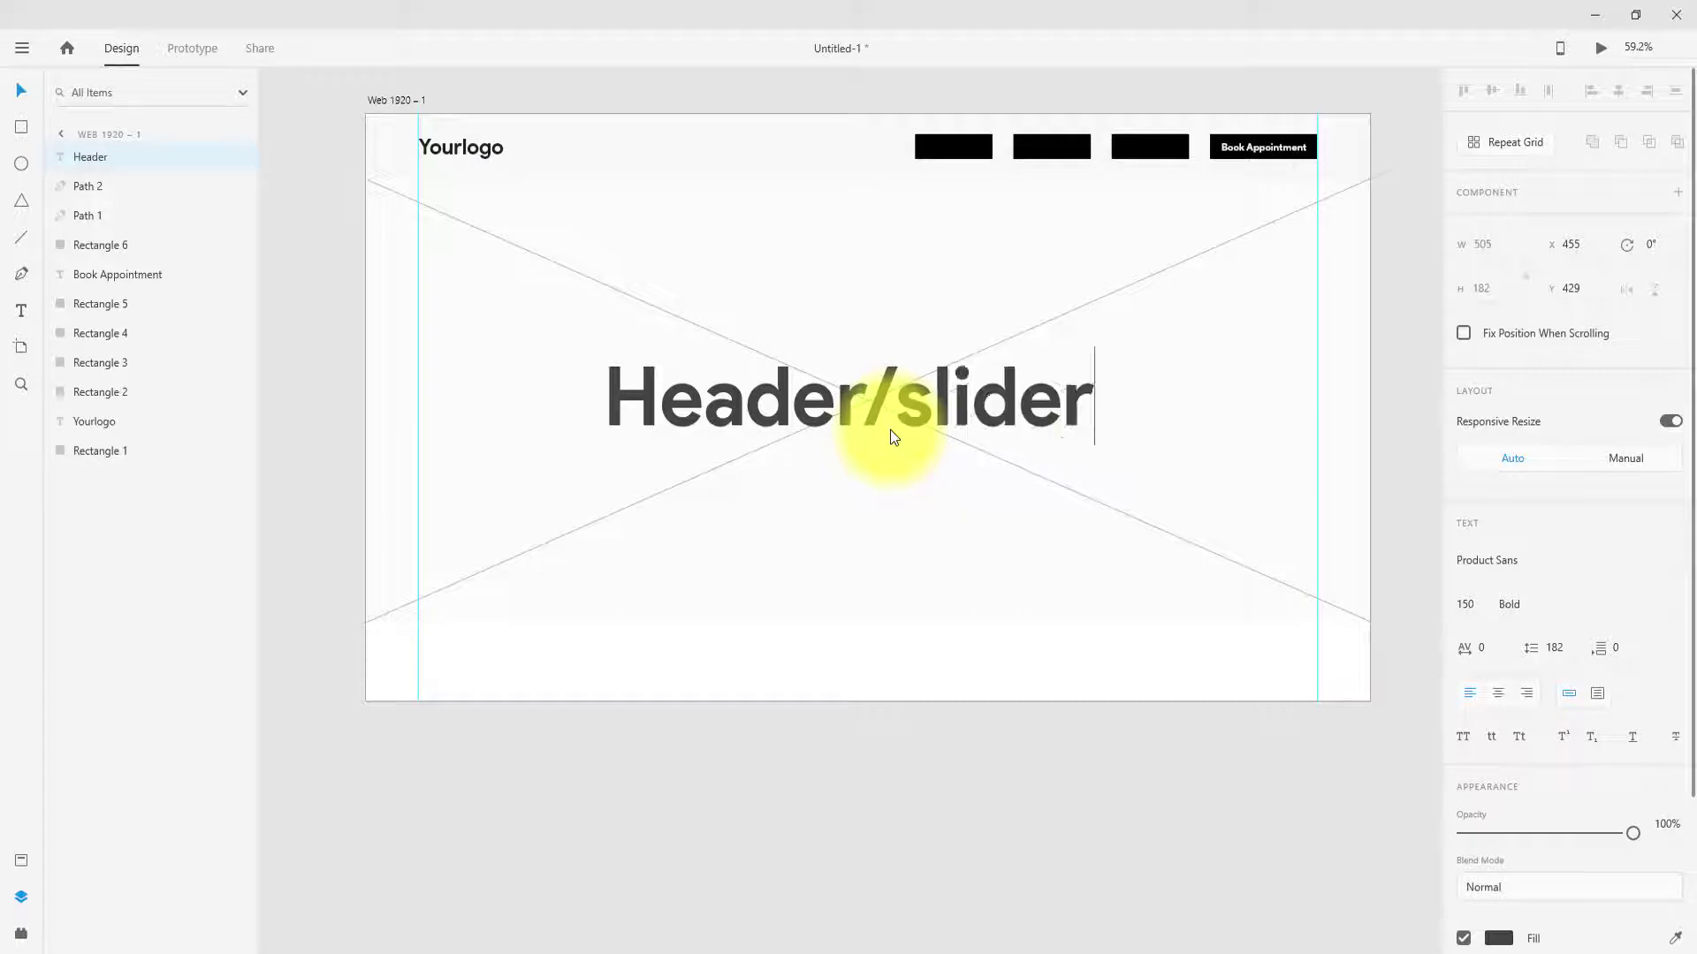
key("Escape")
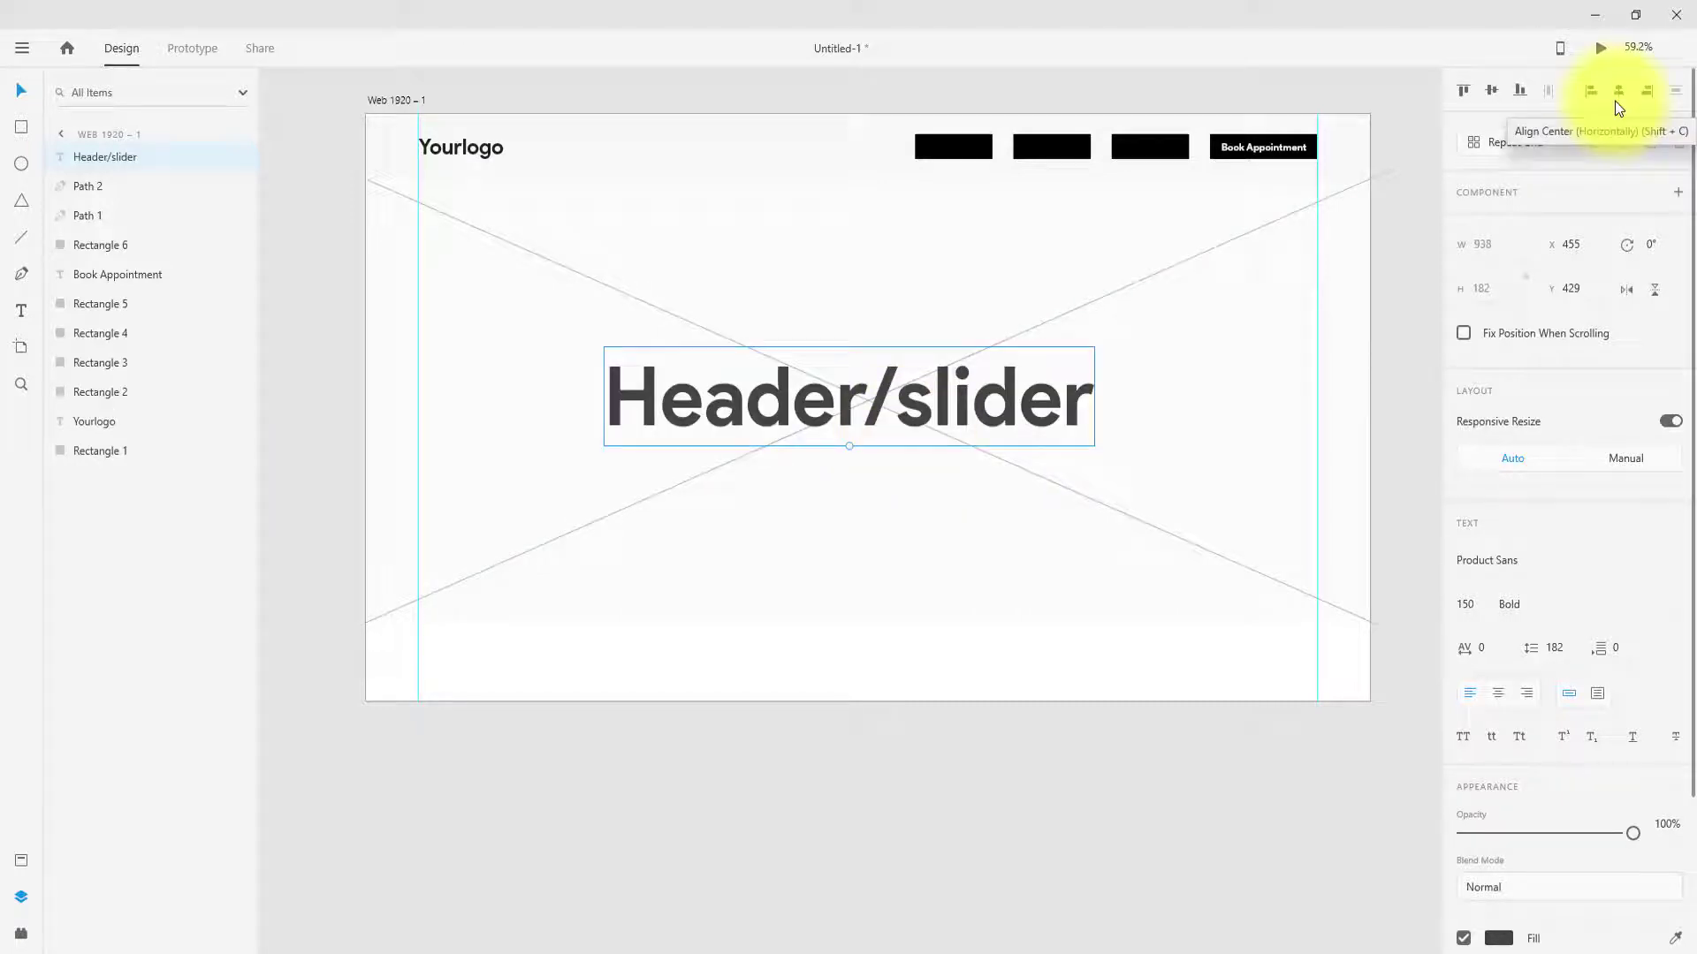
left_click(1618, 92)
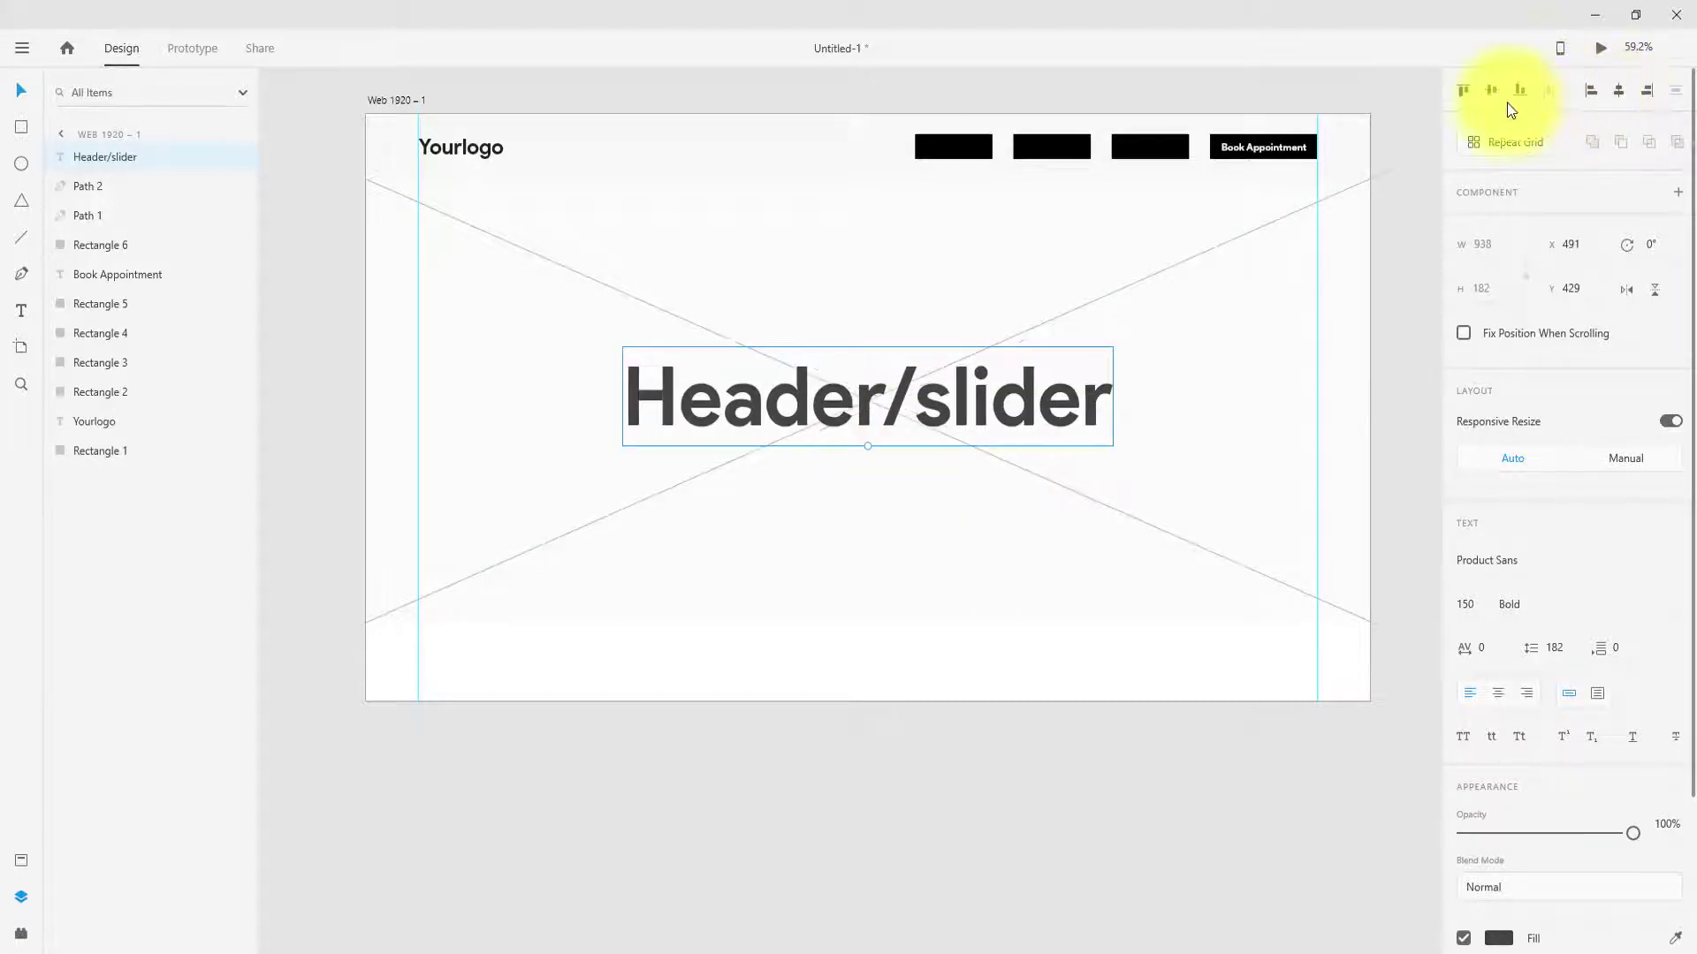
left_click(1491, 90)
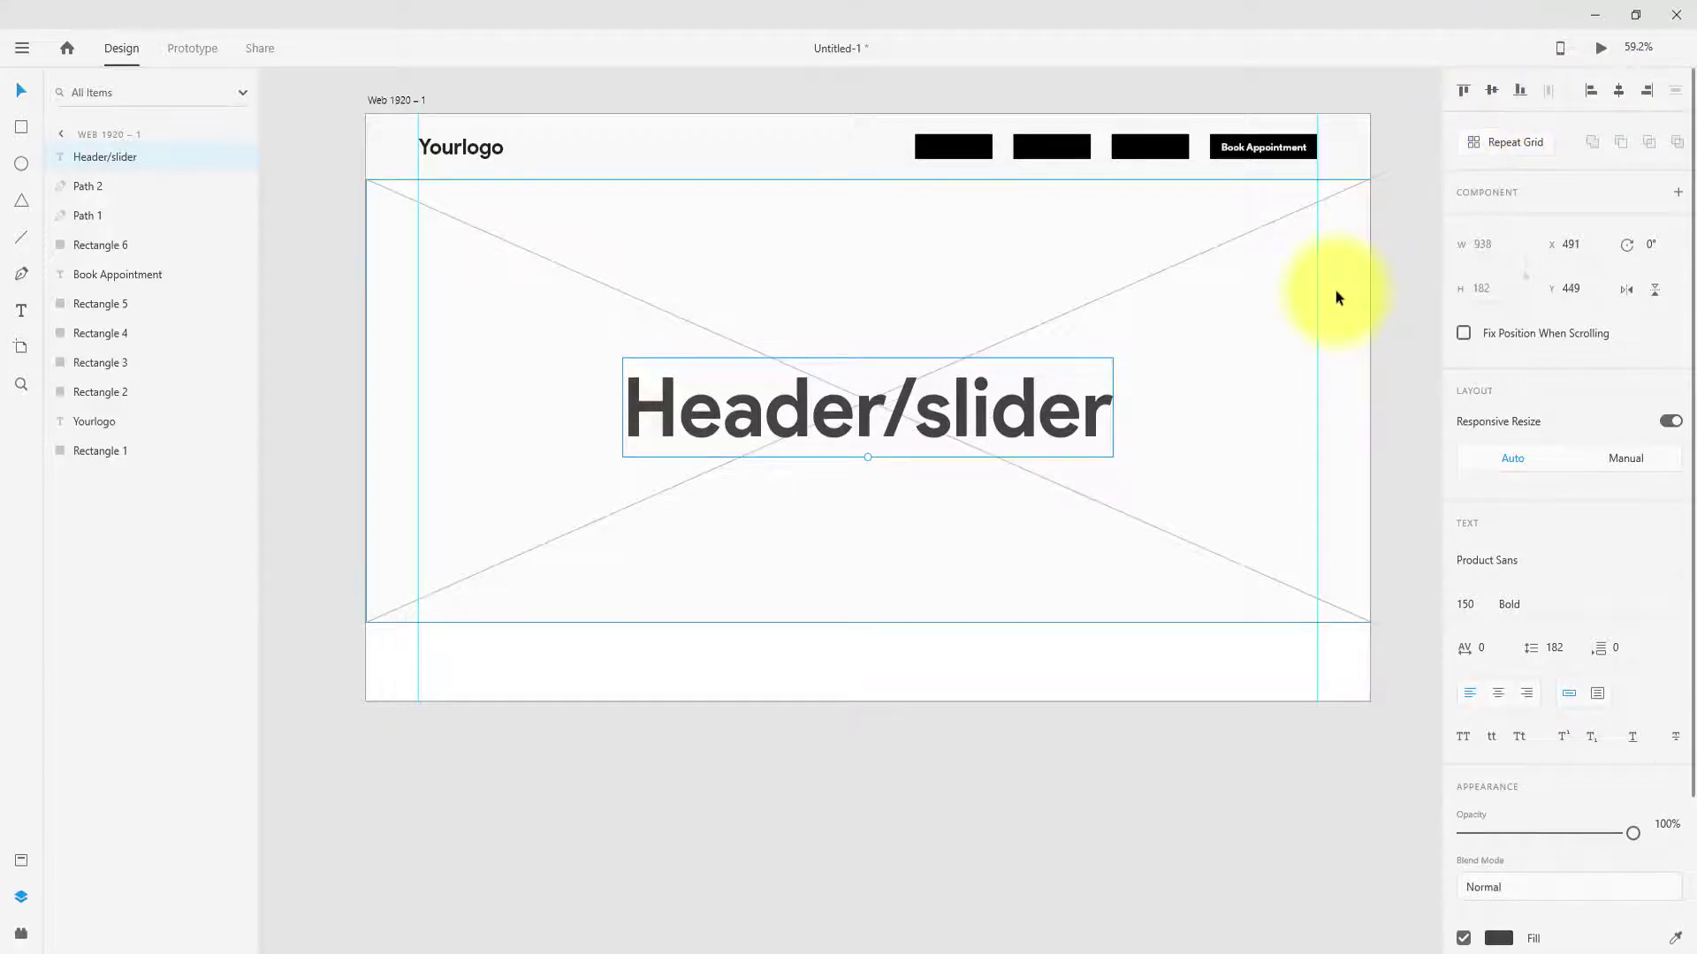
Draw a full-width rectangle beneath the hero section
left_click(978, 751)
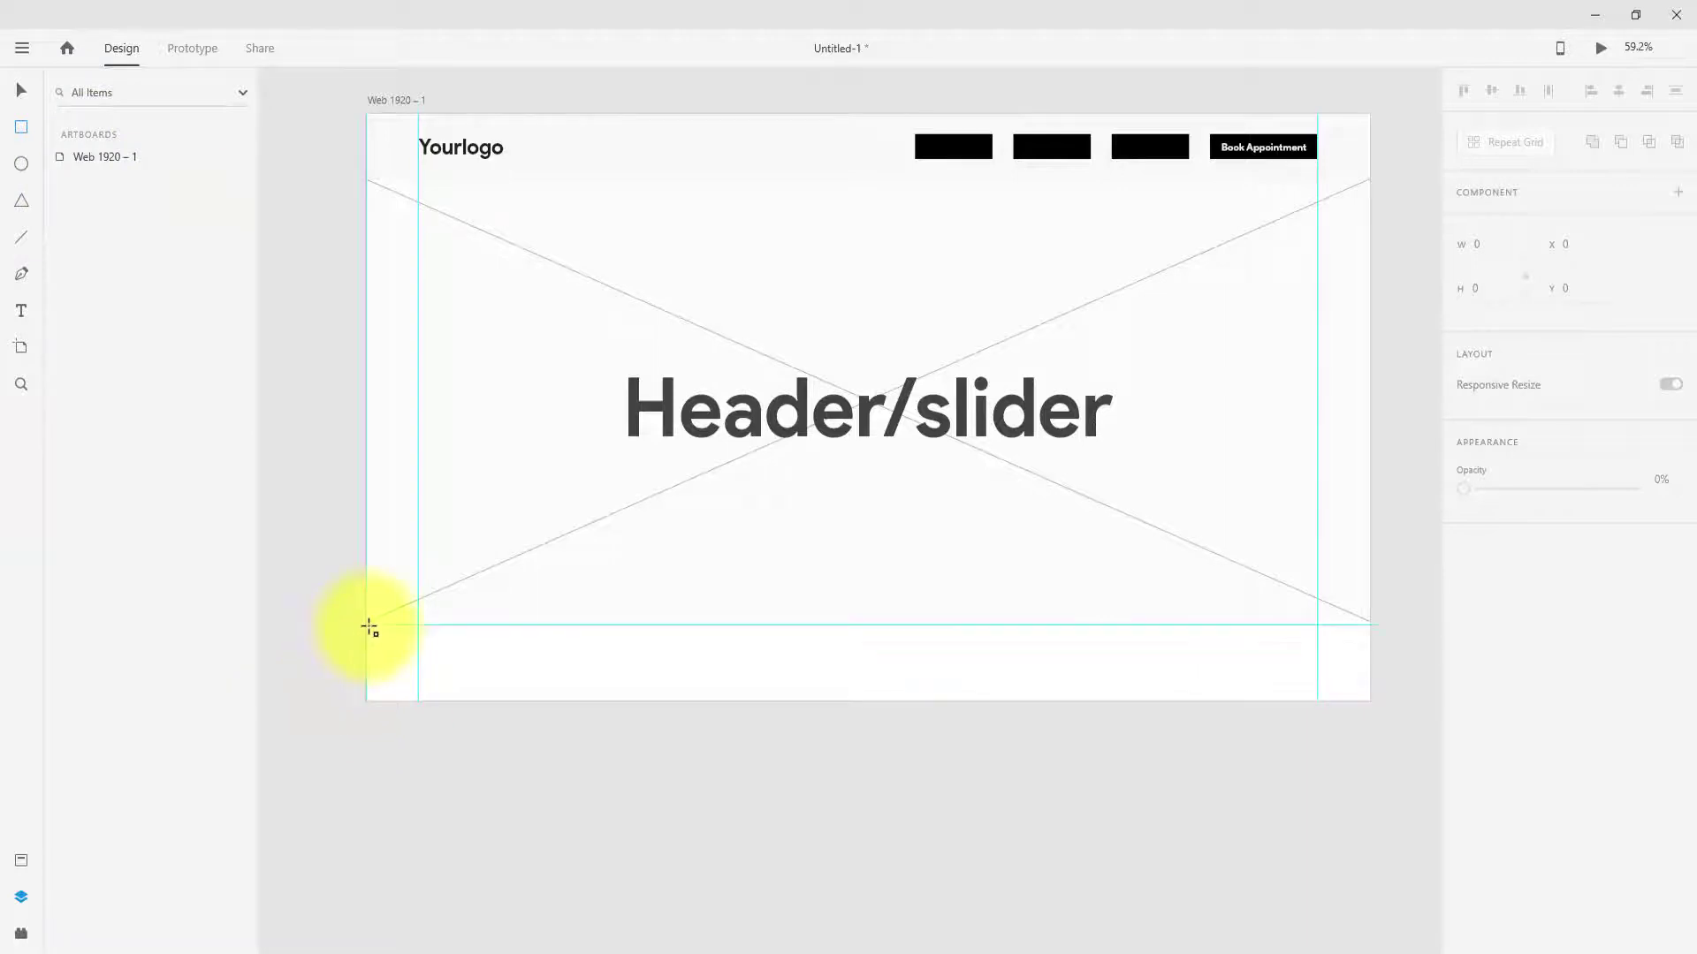
left_click_drag(368, 626, 1398, 760)
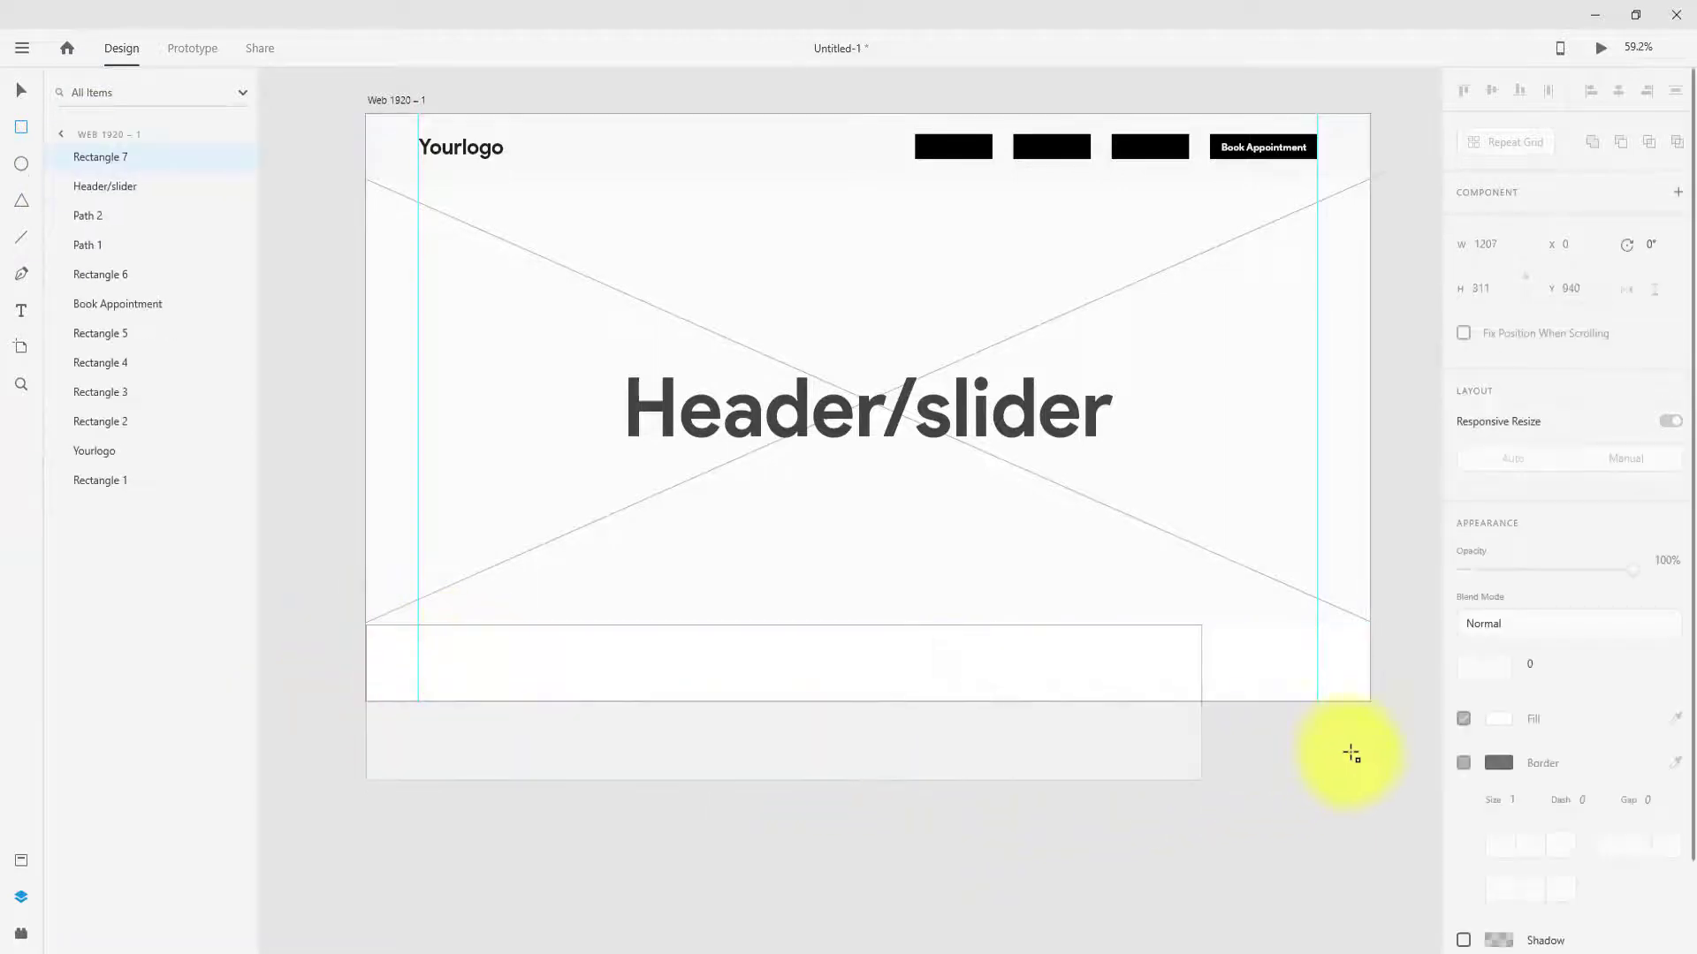
left_click_drag(1398, 760, 1375, 845)
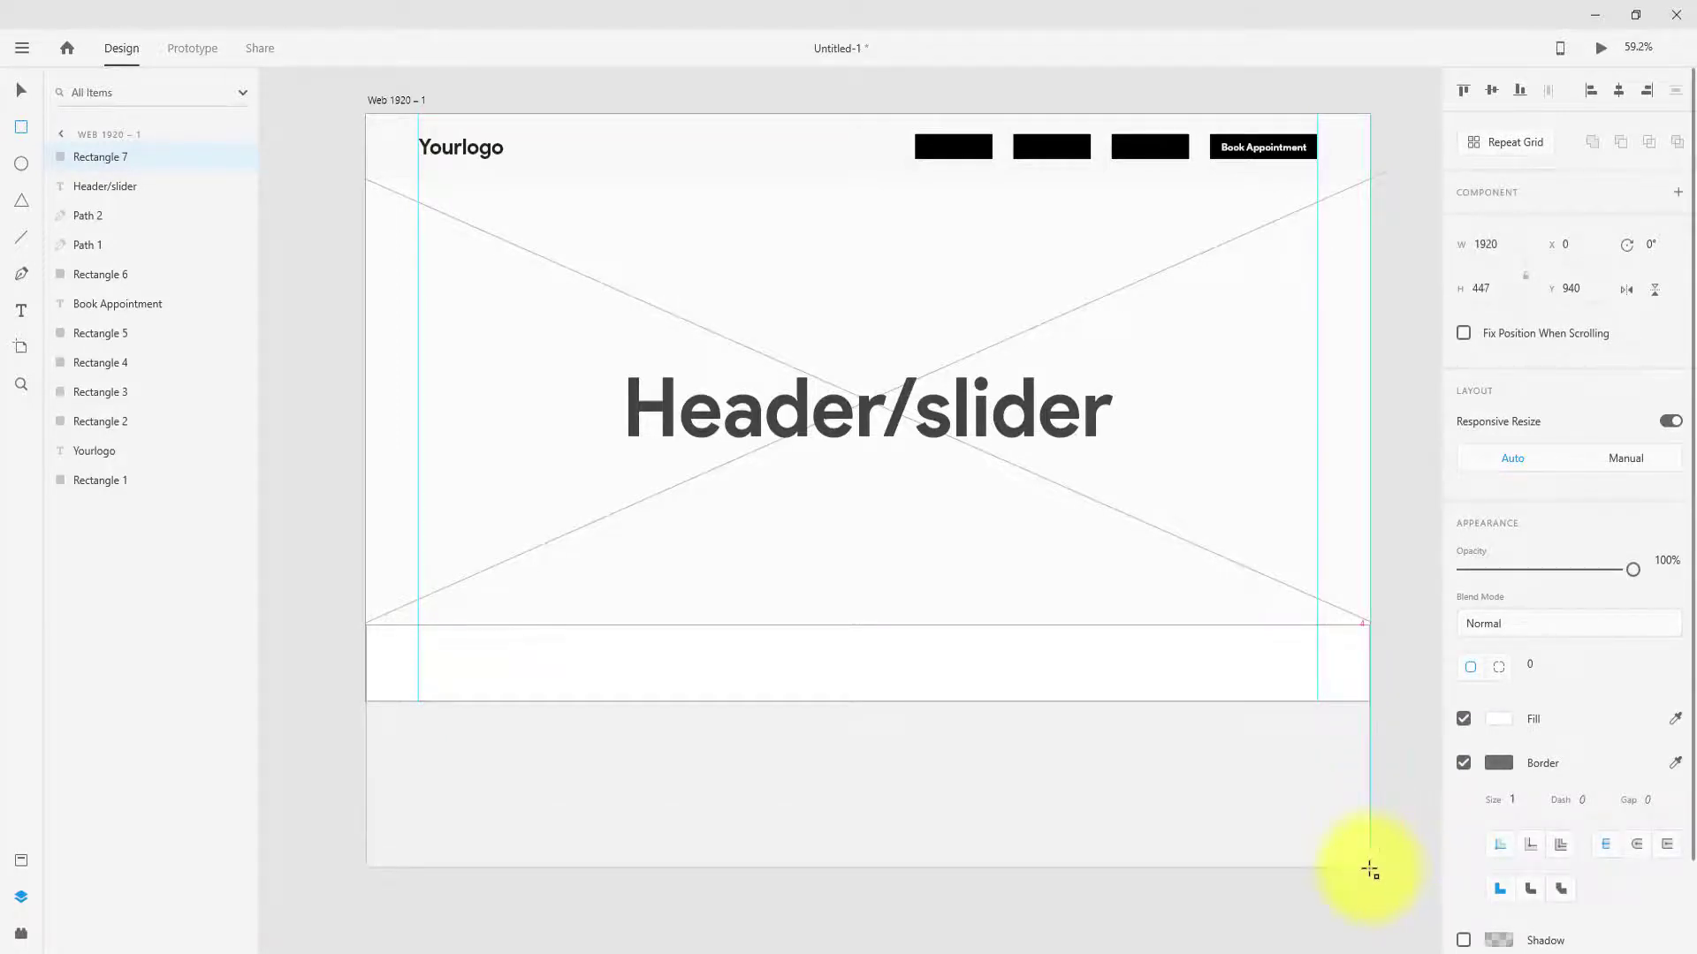
left_click_drag(1375, 845, 1376, 868)
left_click(21, 90)
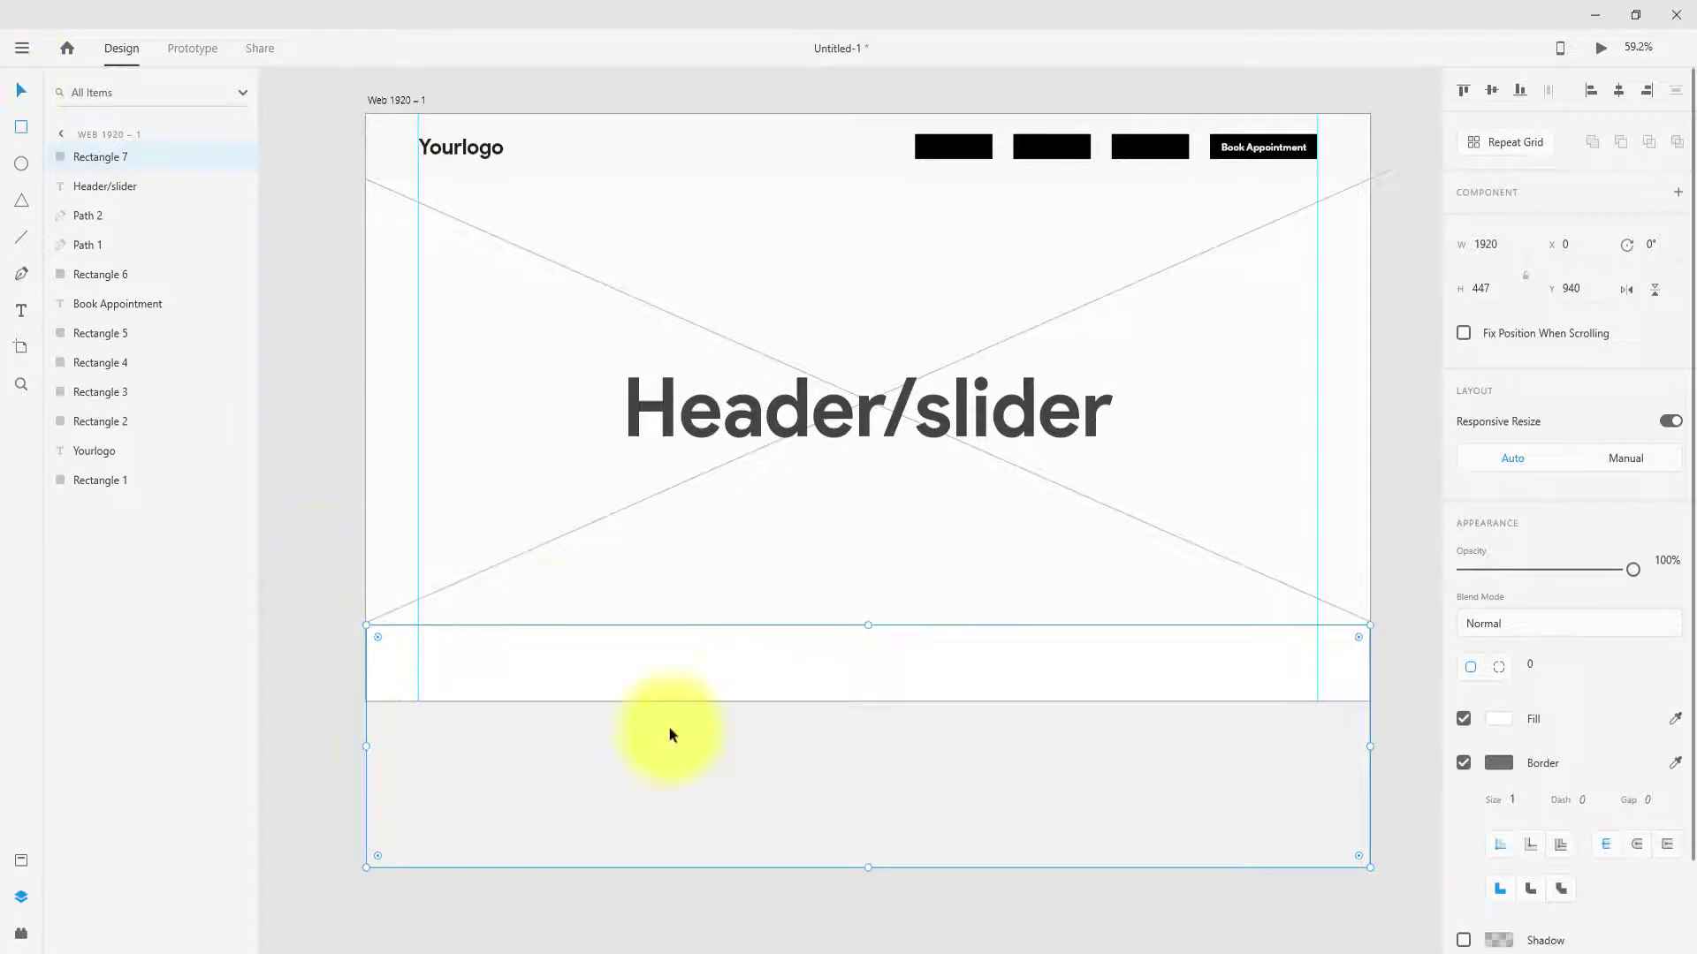
left_click(336, 680)
scroll(335, 680, "up", 5)
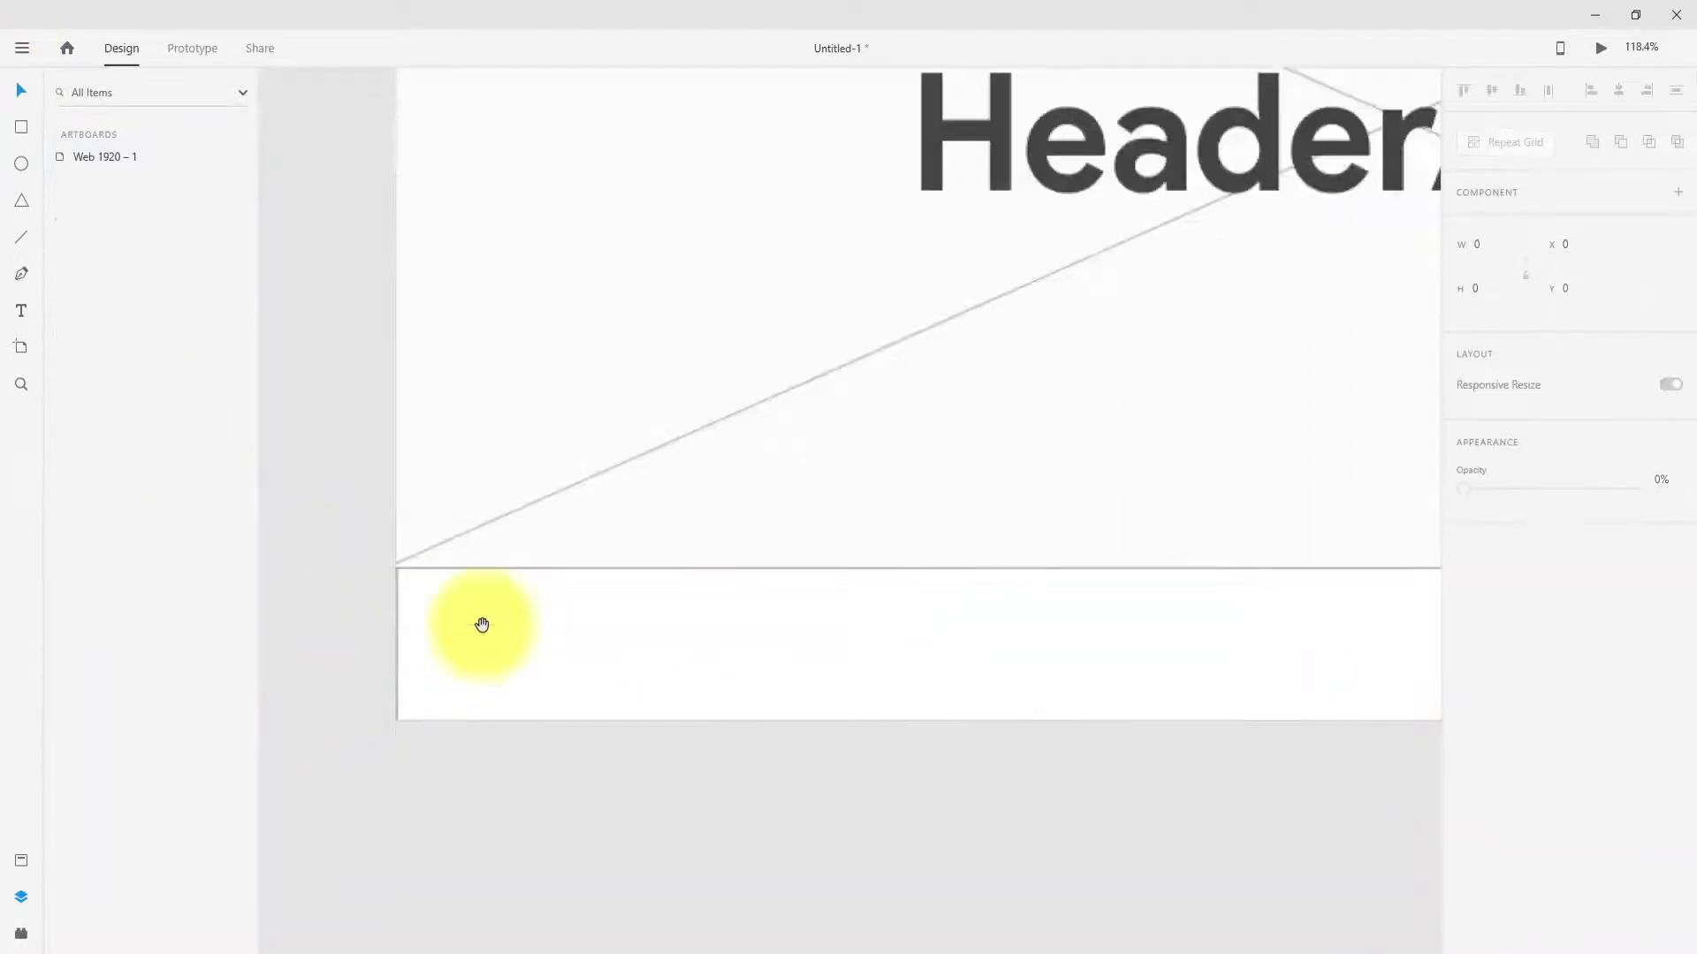
Make the new rectangle borderless with a very light grey #F8F8F8 fill, flush against the hero
left_click(423, 628)
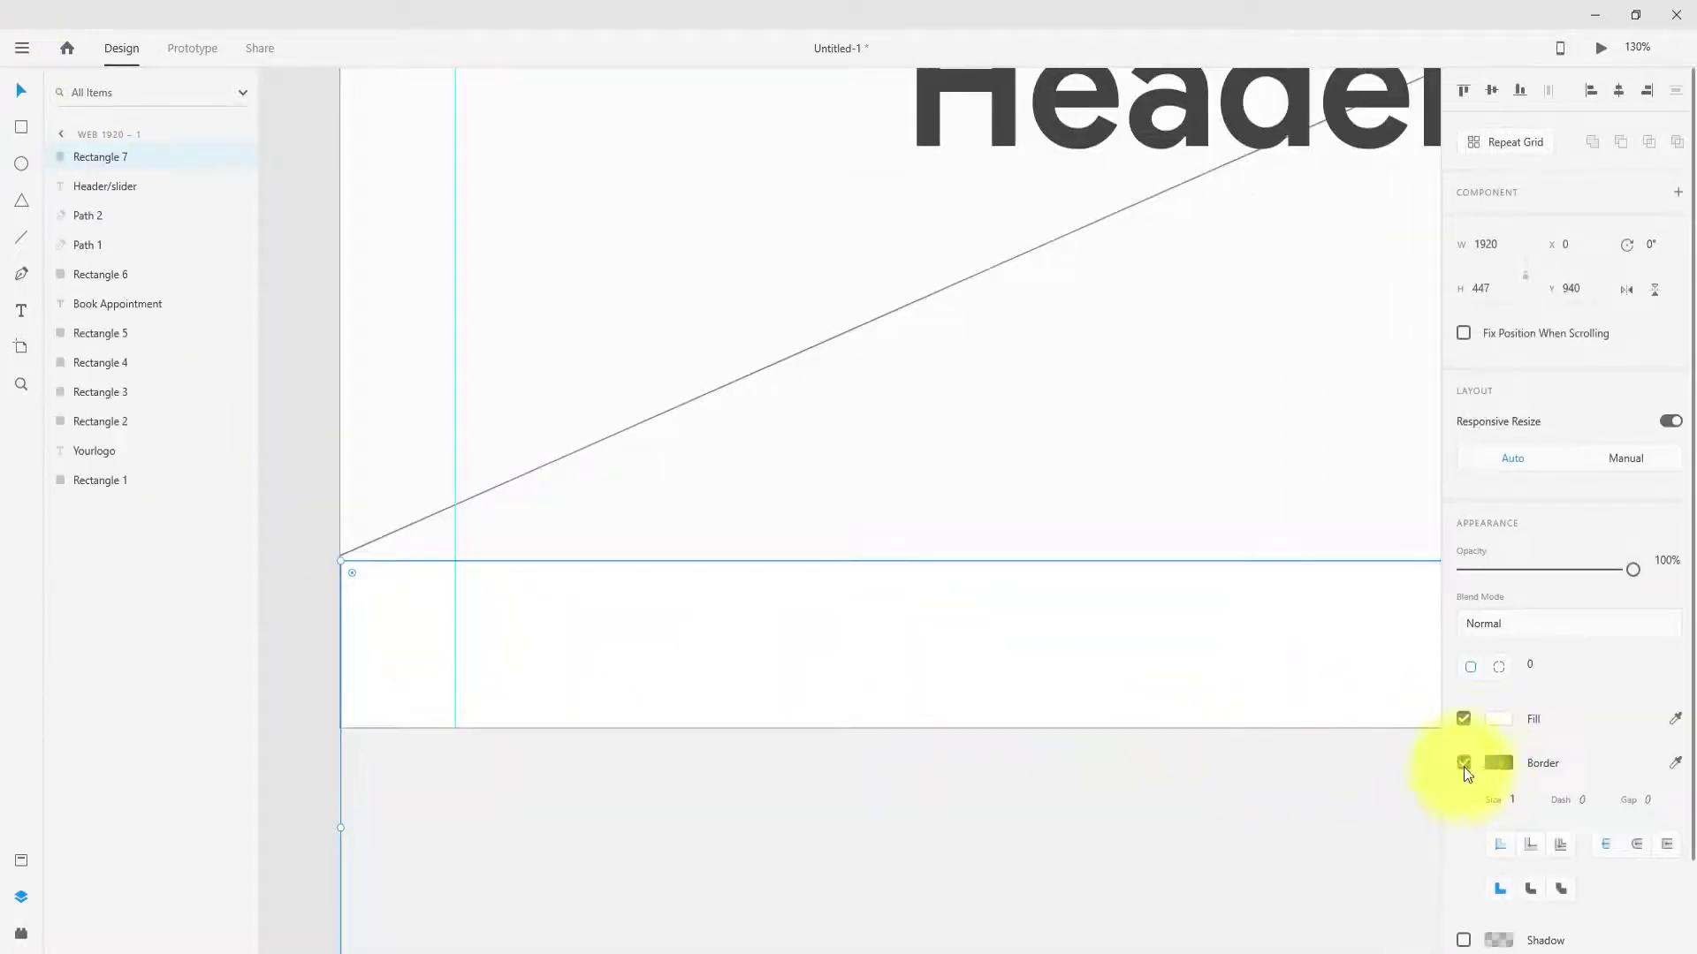
left_click(1464, 762)
left_click(1497, 716)
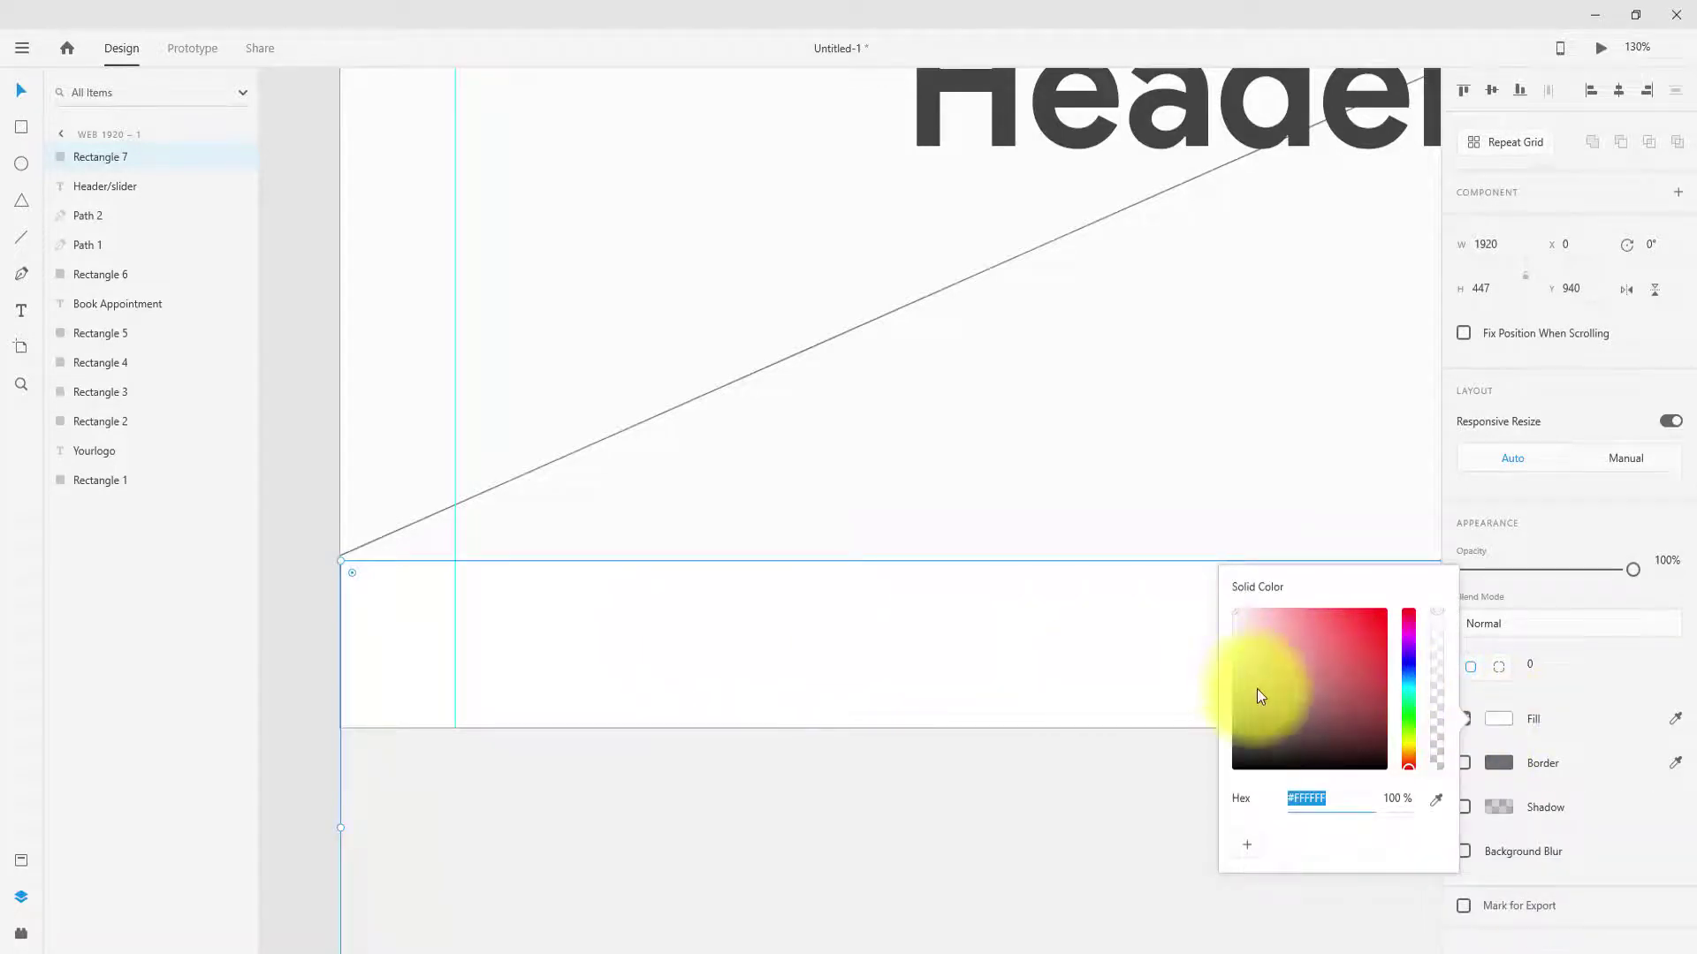
left_click(1233, 623)
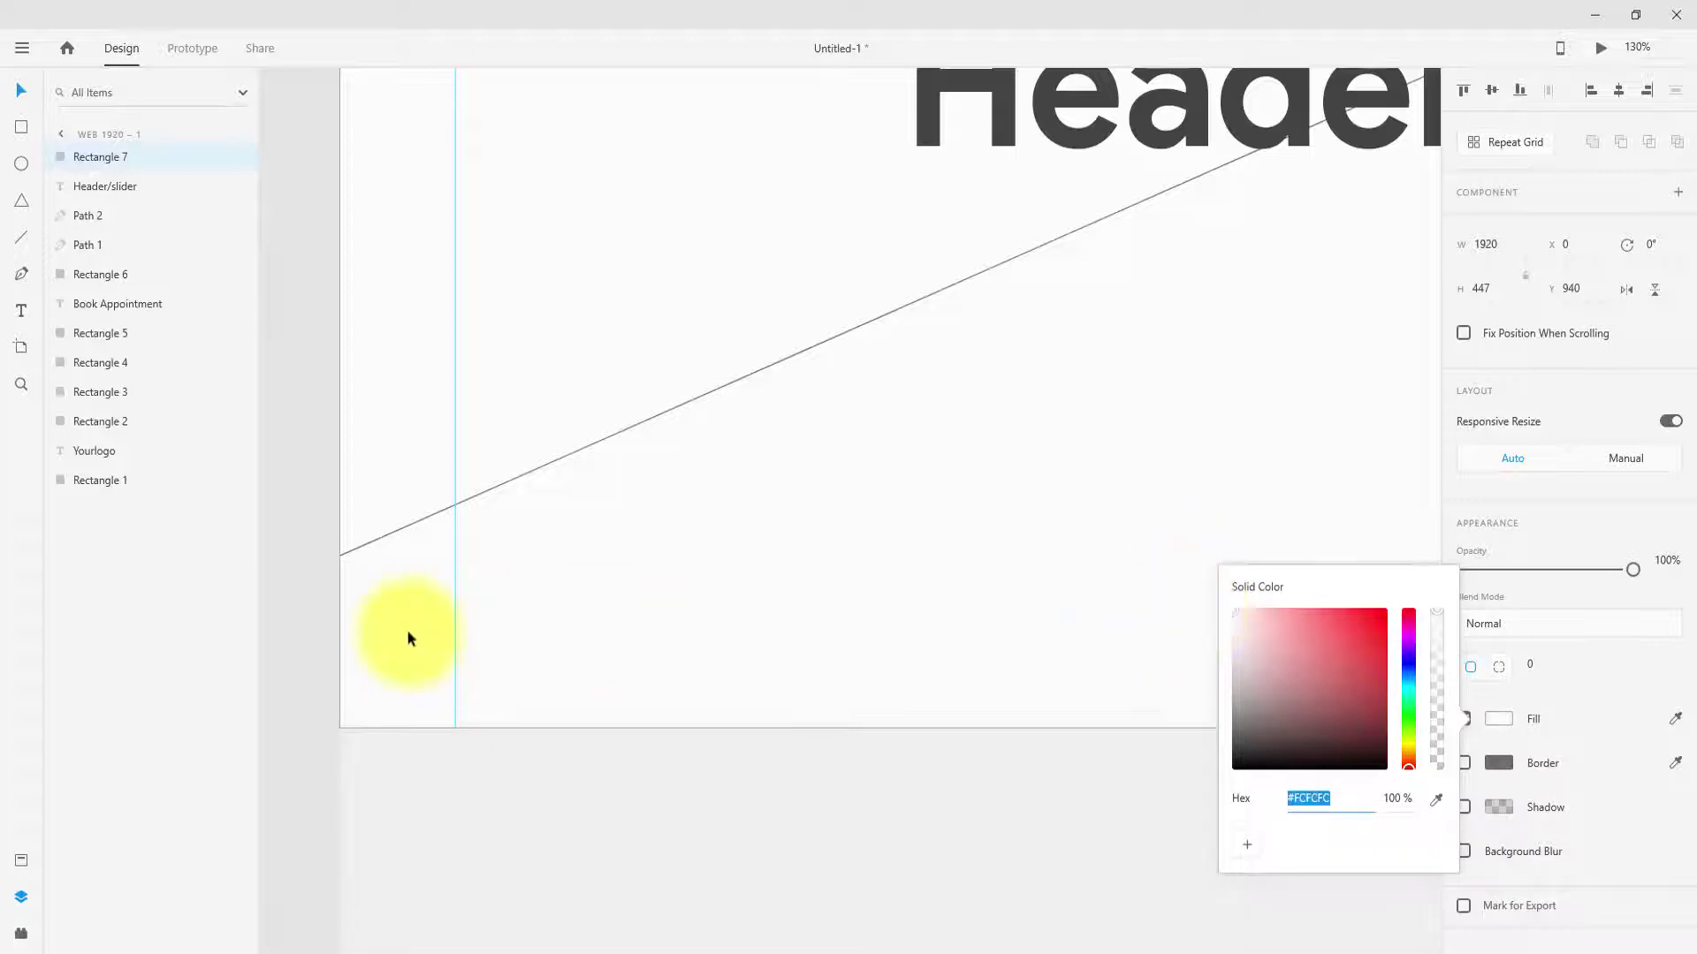
left_click_drag(408, 635, 394, 638)
key("ctrl+1")
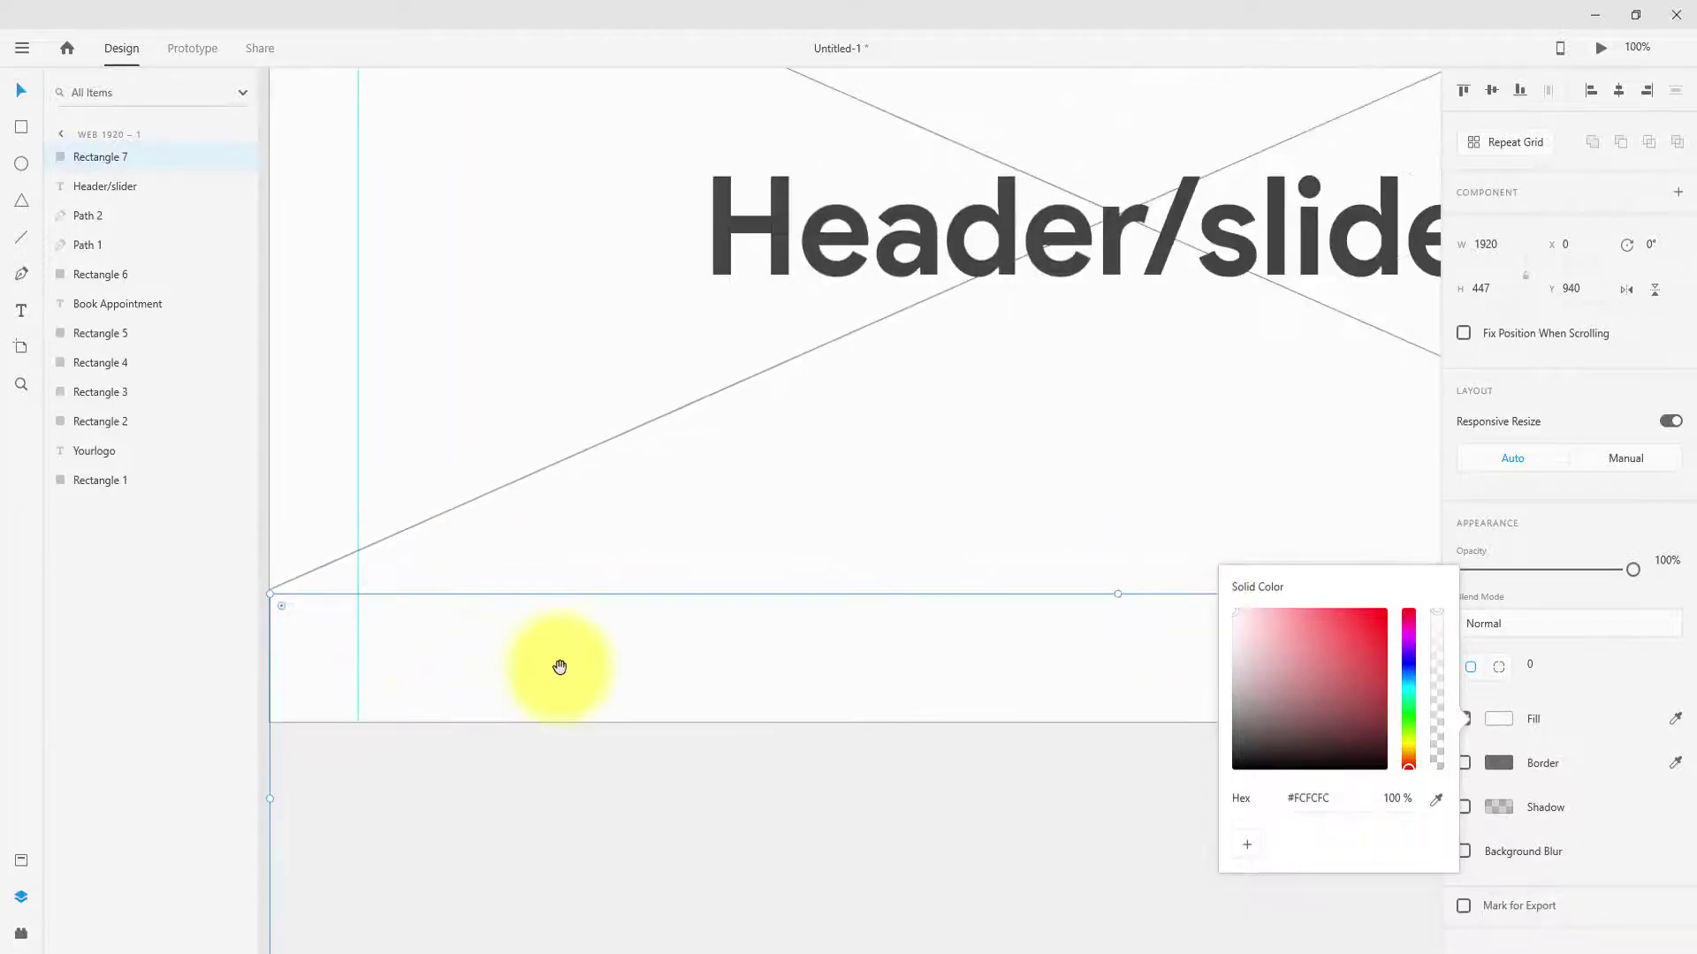
left_click(559, 664)
left_click_drag(561, 676, 565, 674)
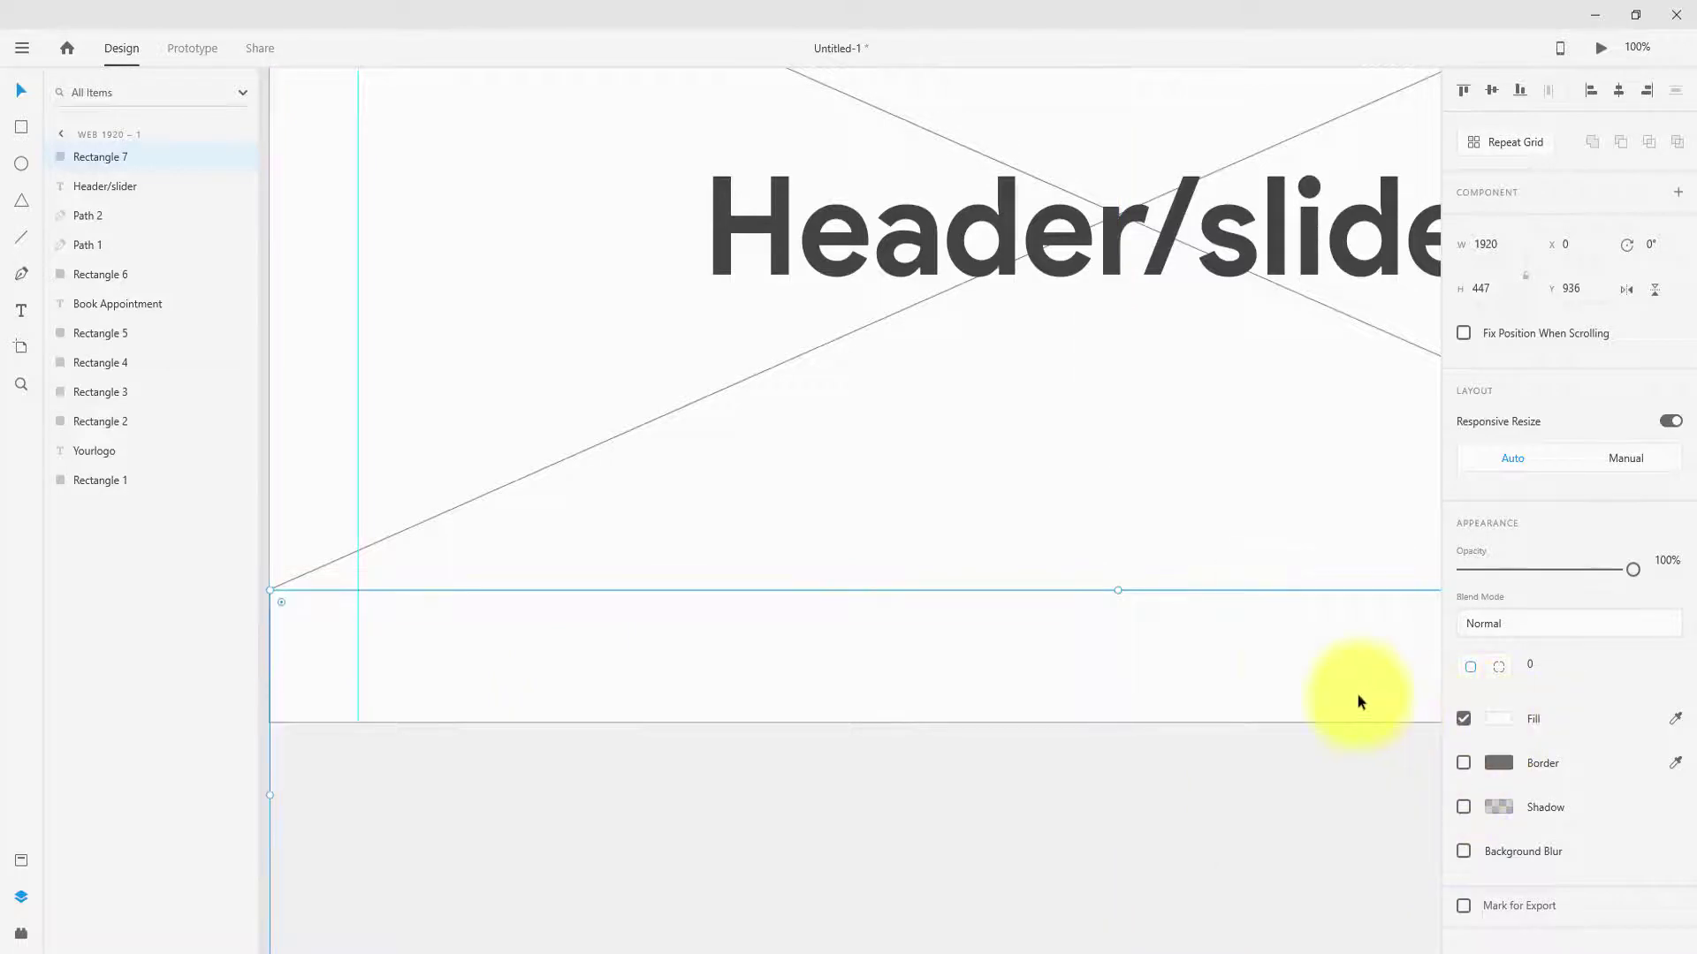
left_click(1495, 718)
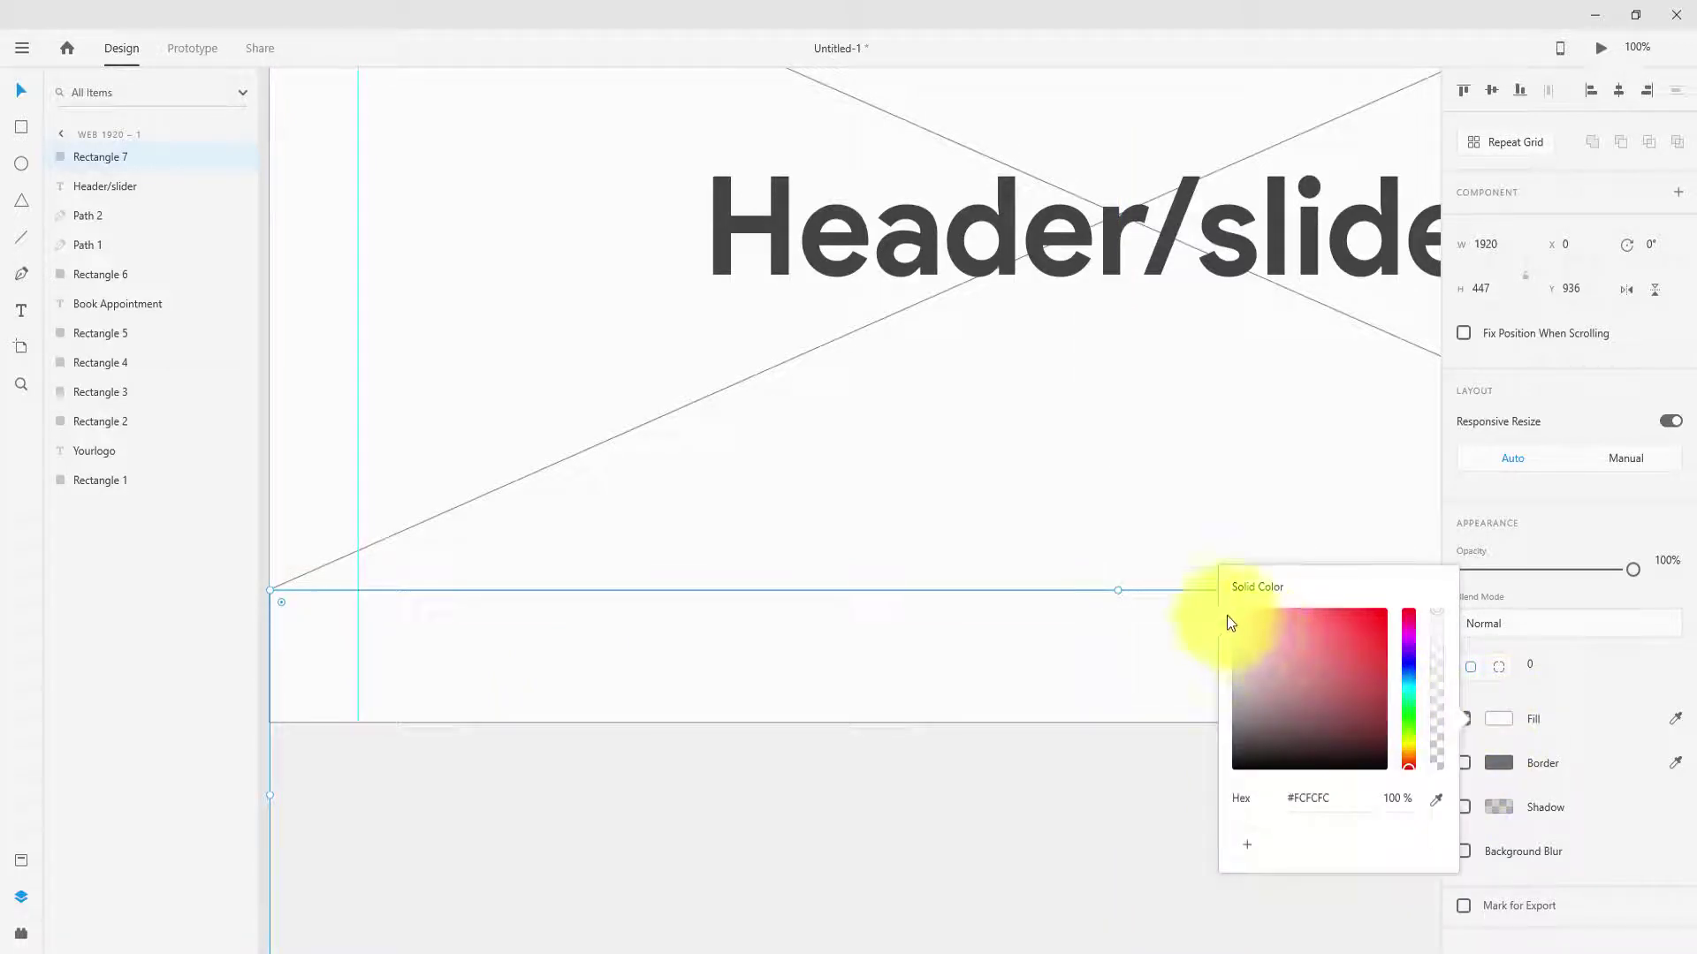
left_click(1234, 616)
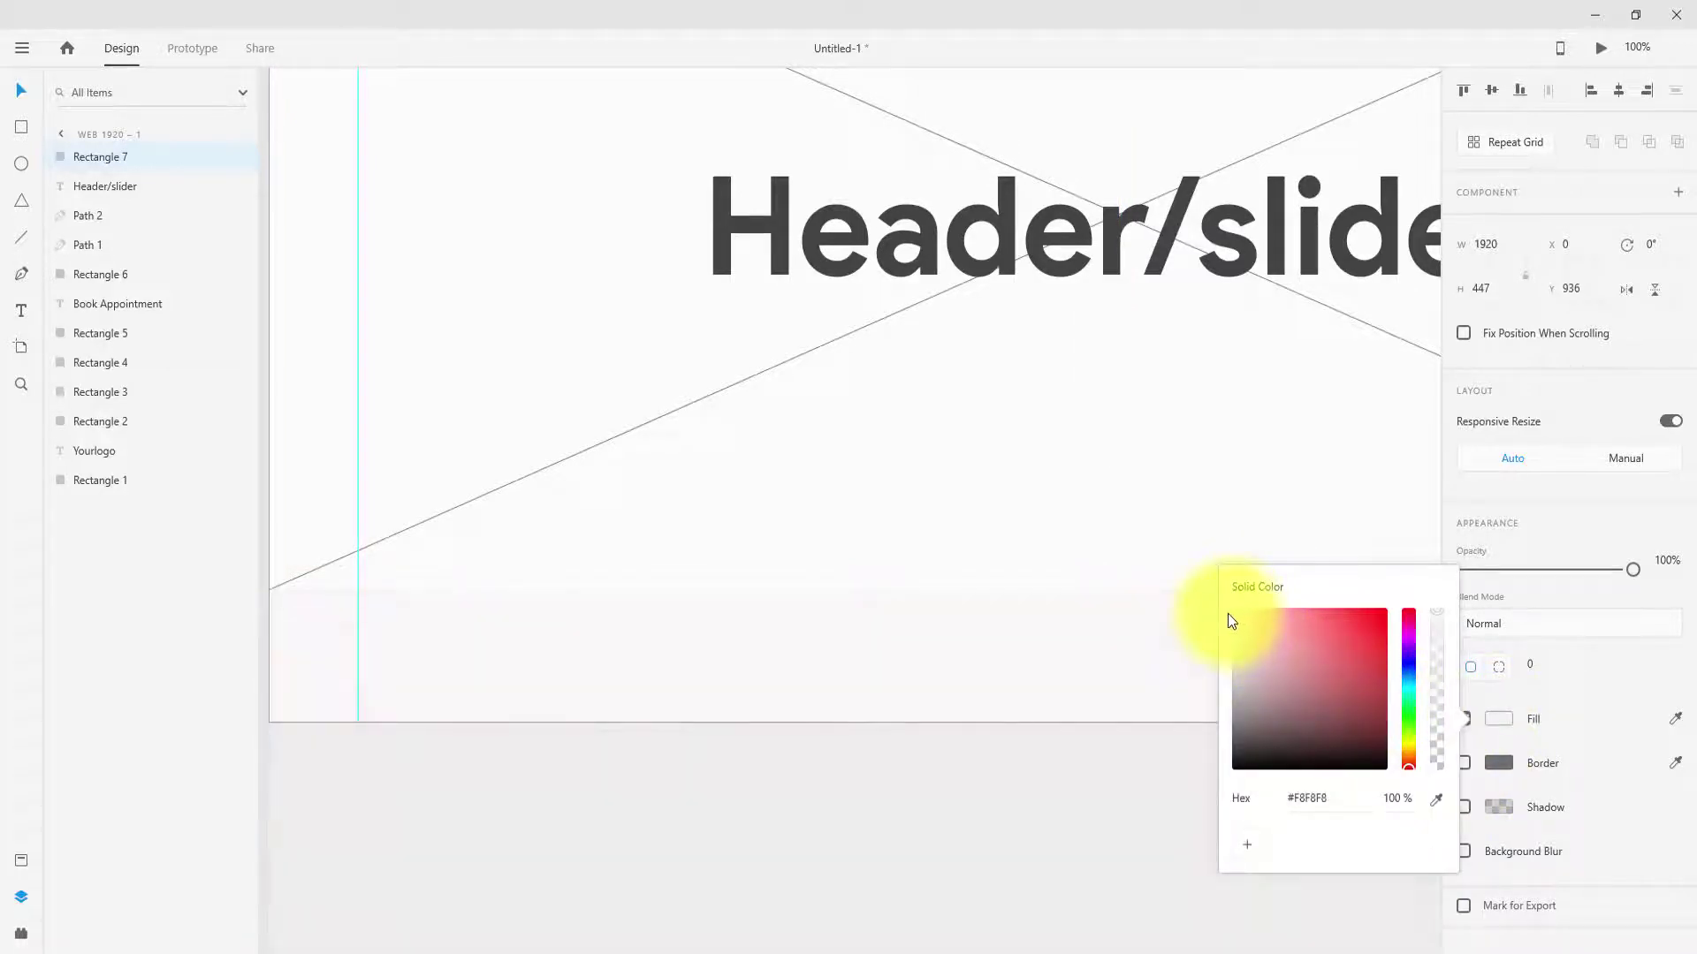
left_click(1227, 614)
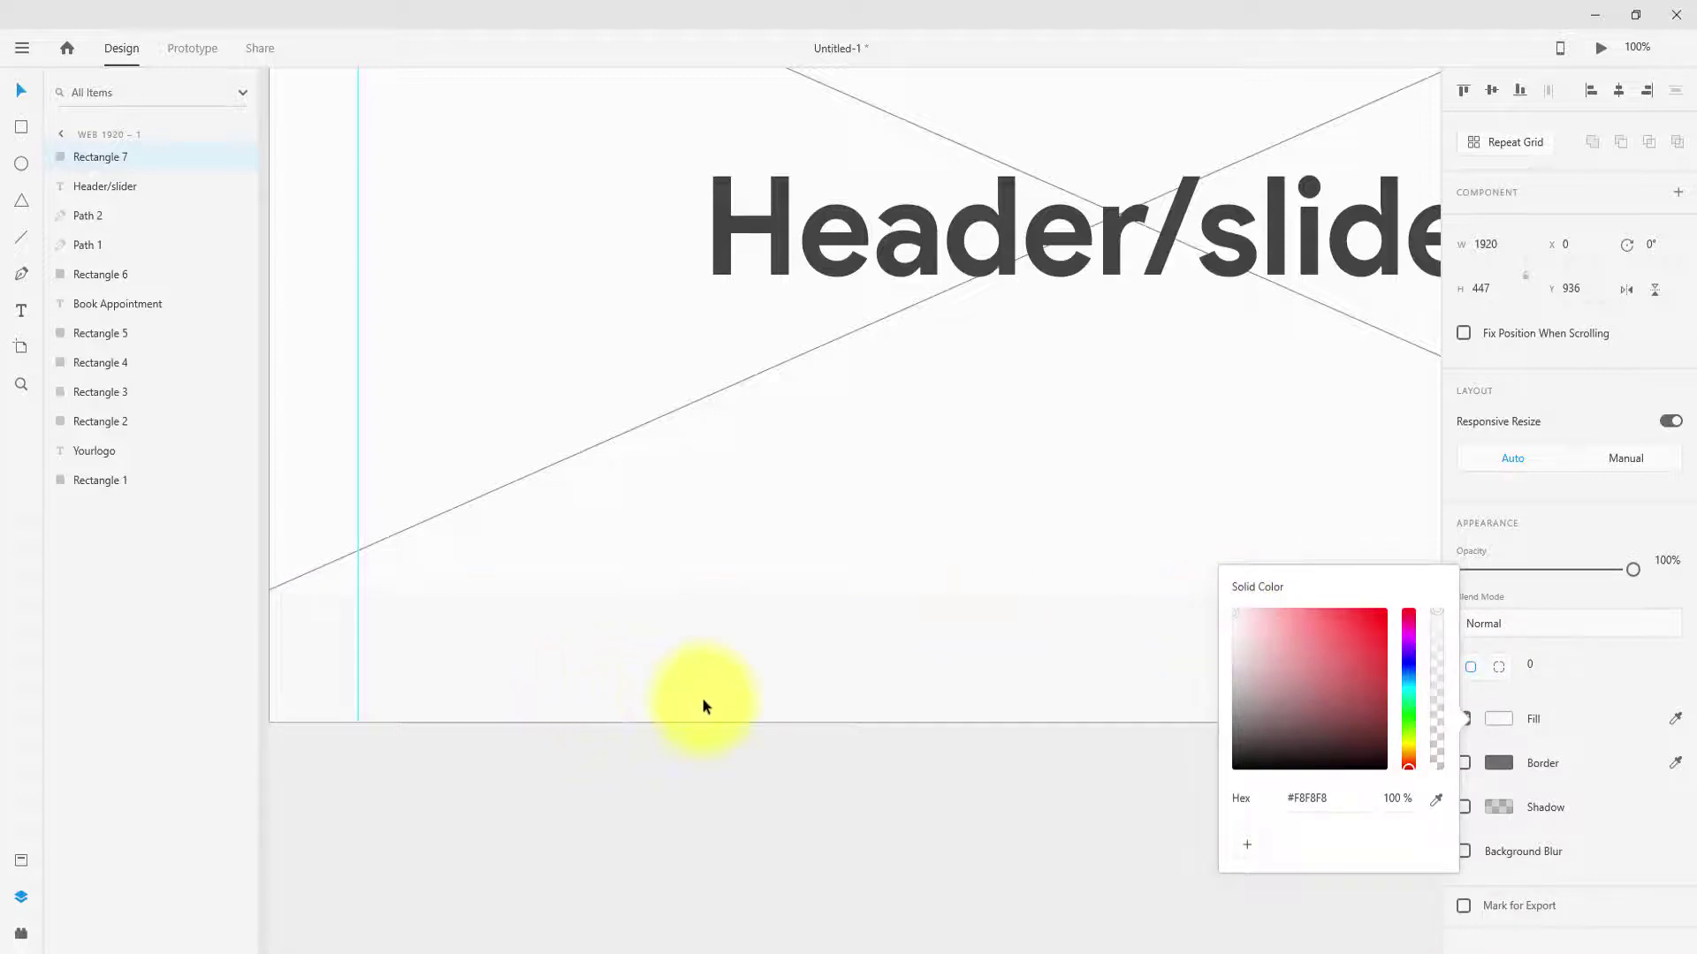
scroll(701, 697, "down", 5)
left_click(944, 742)
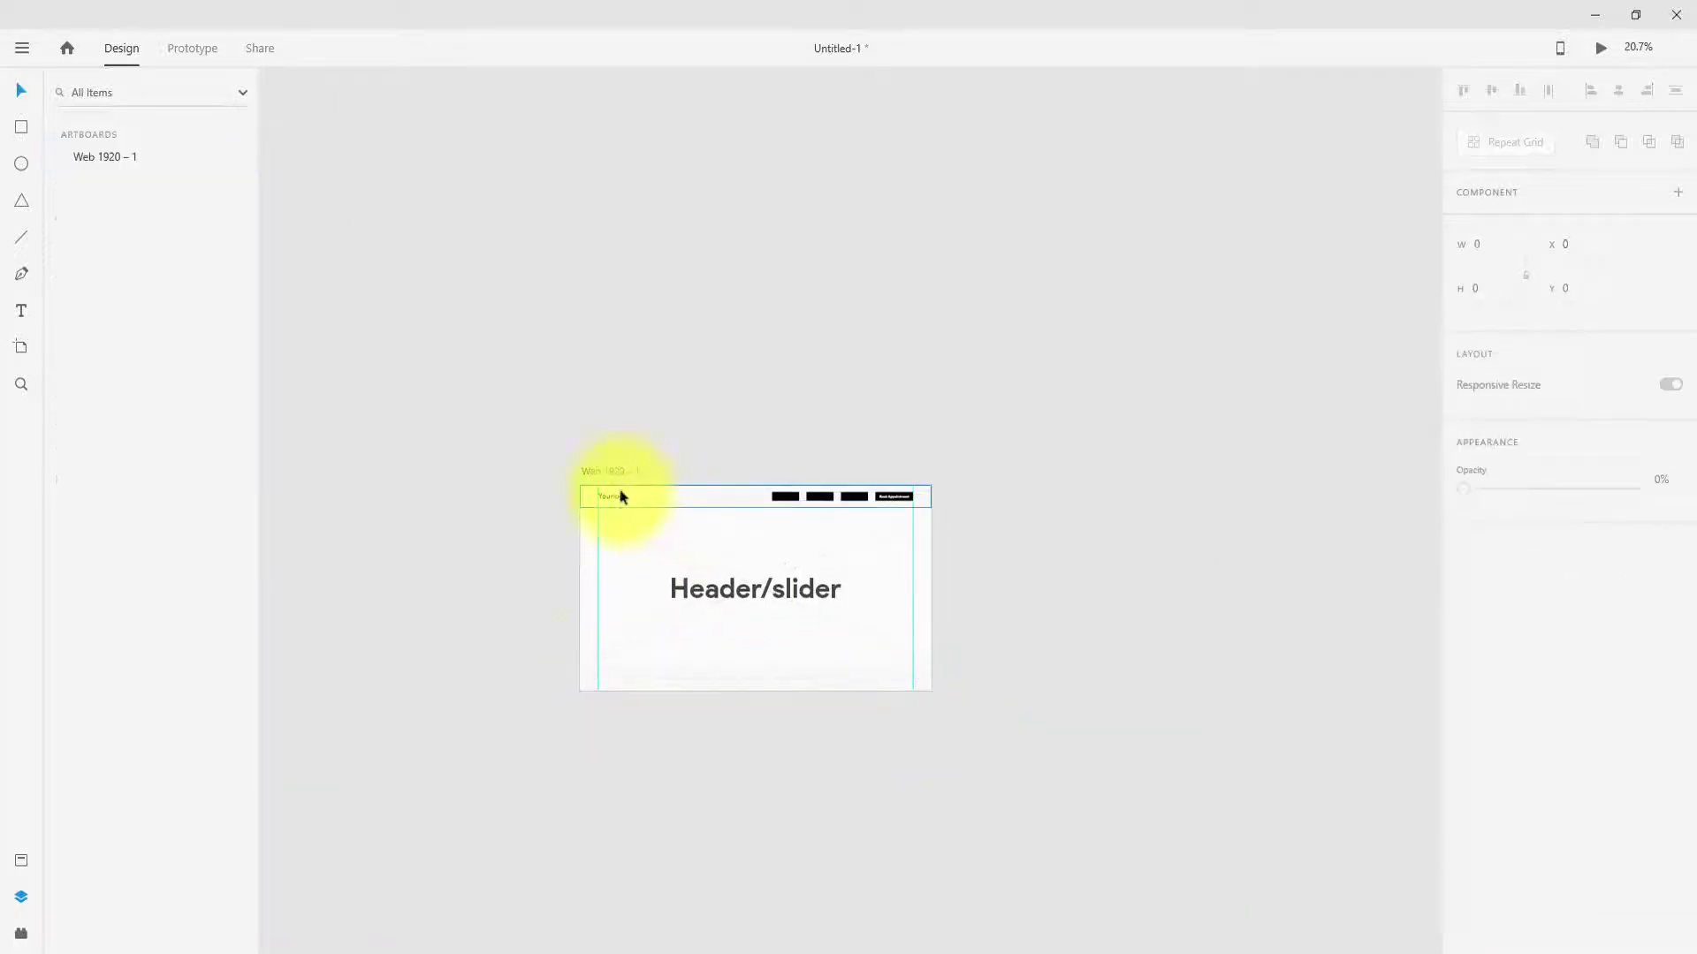
Extend the artboard and viewport height to 1762 and make the grey rectangle taller
left_click(613, 473)
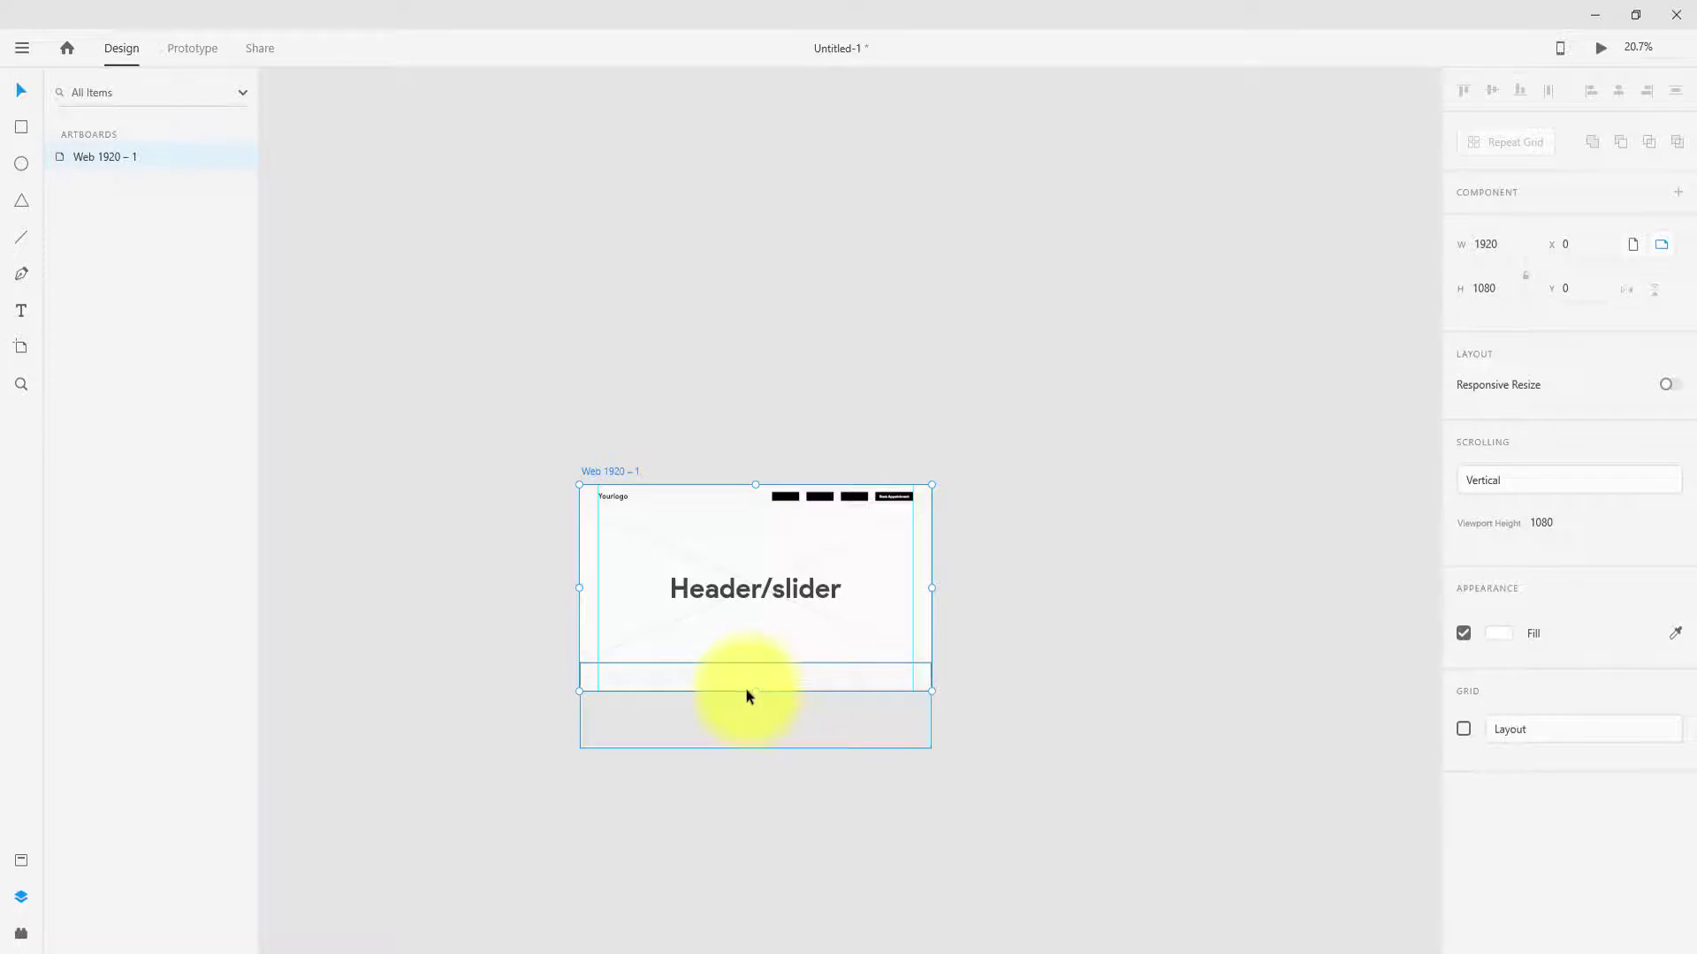
left_click_drag(753, 745, 752, 827)
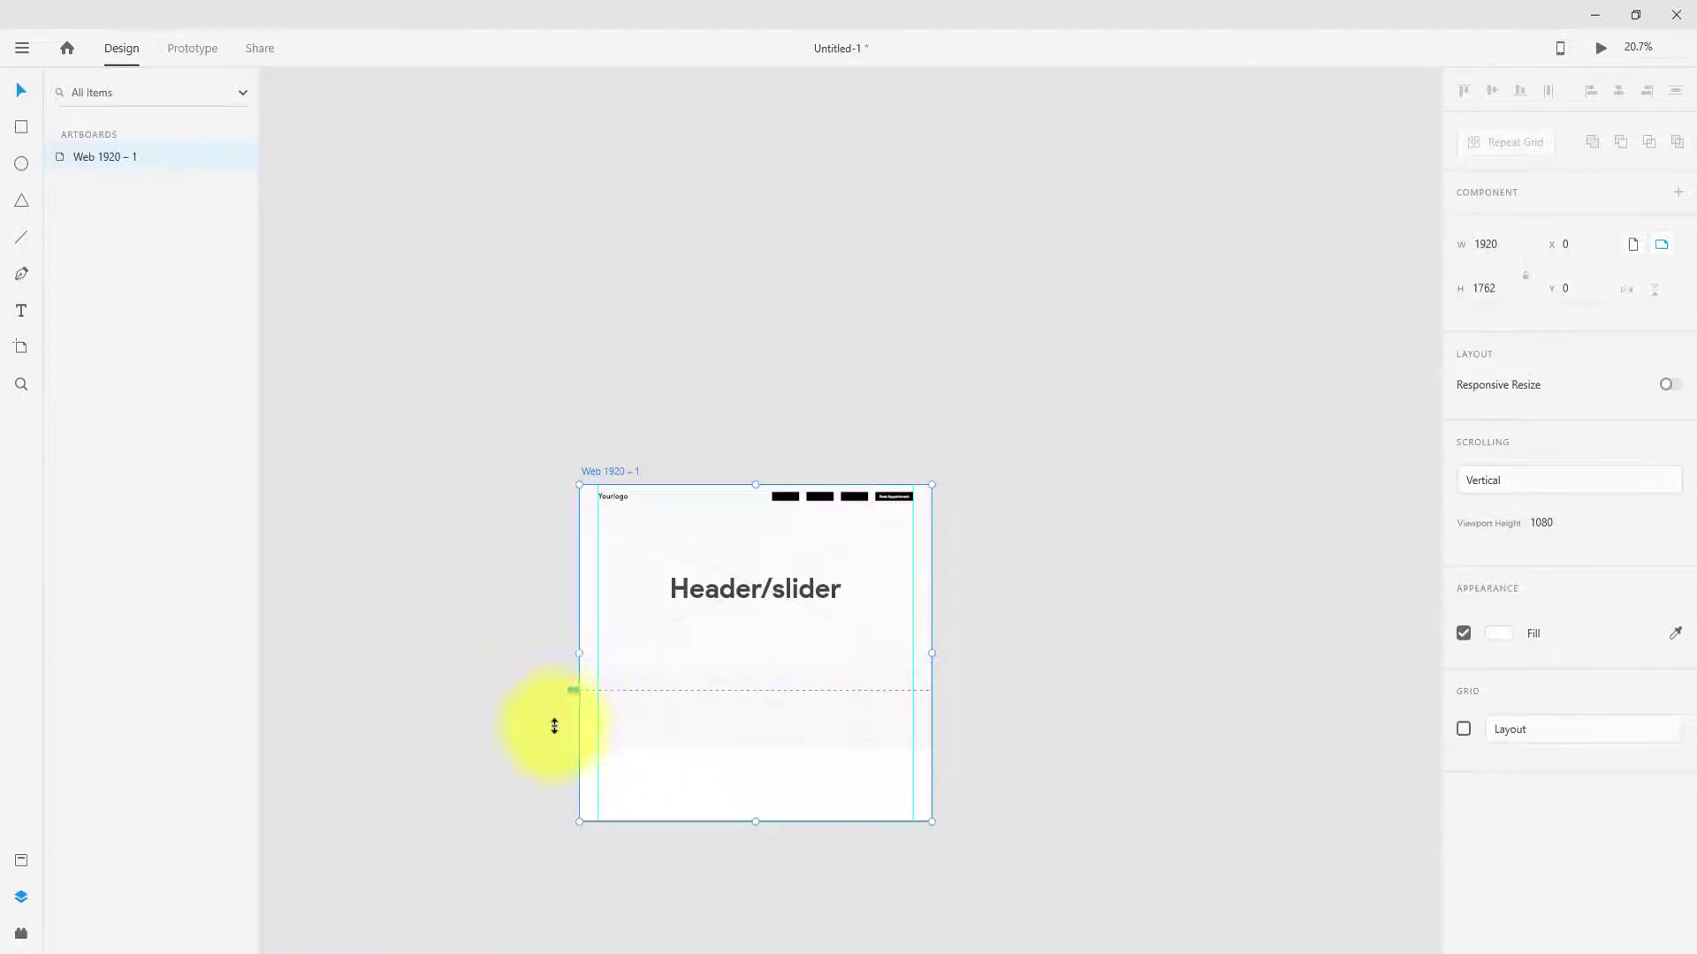
left_click_drag(574, 689, 493, 870)
scroll(503, 700, "up", 5)
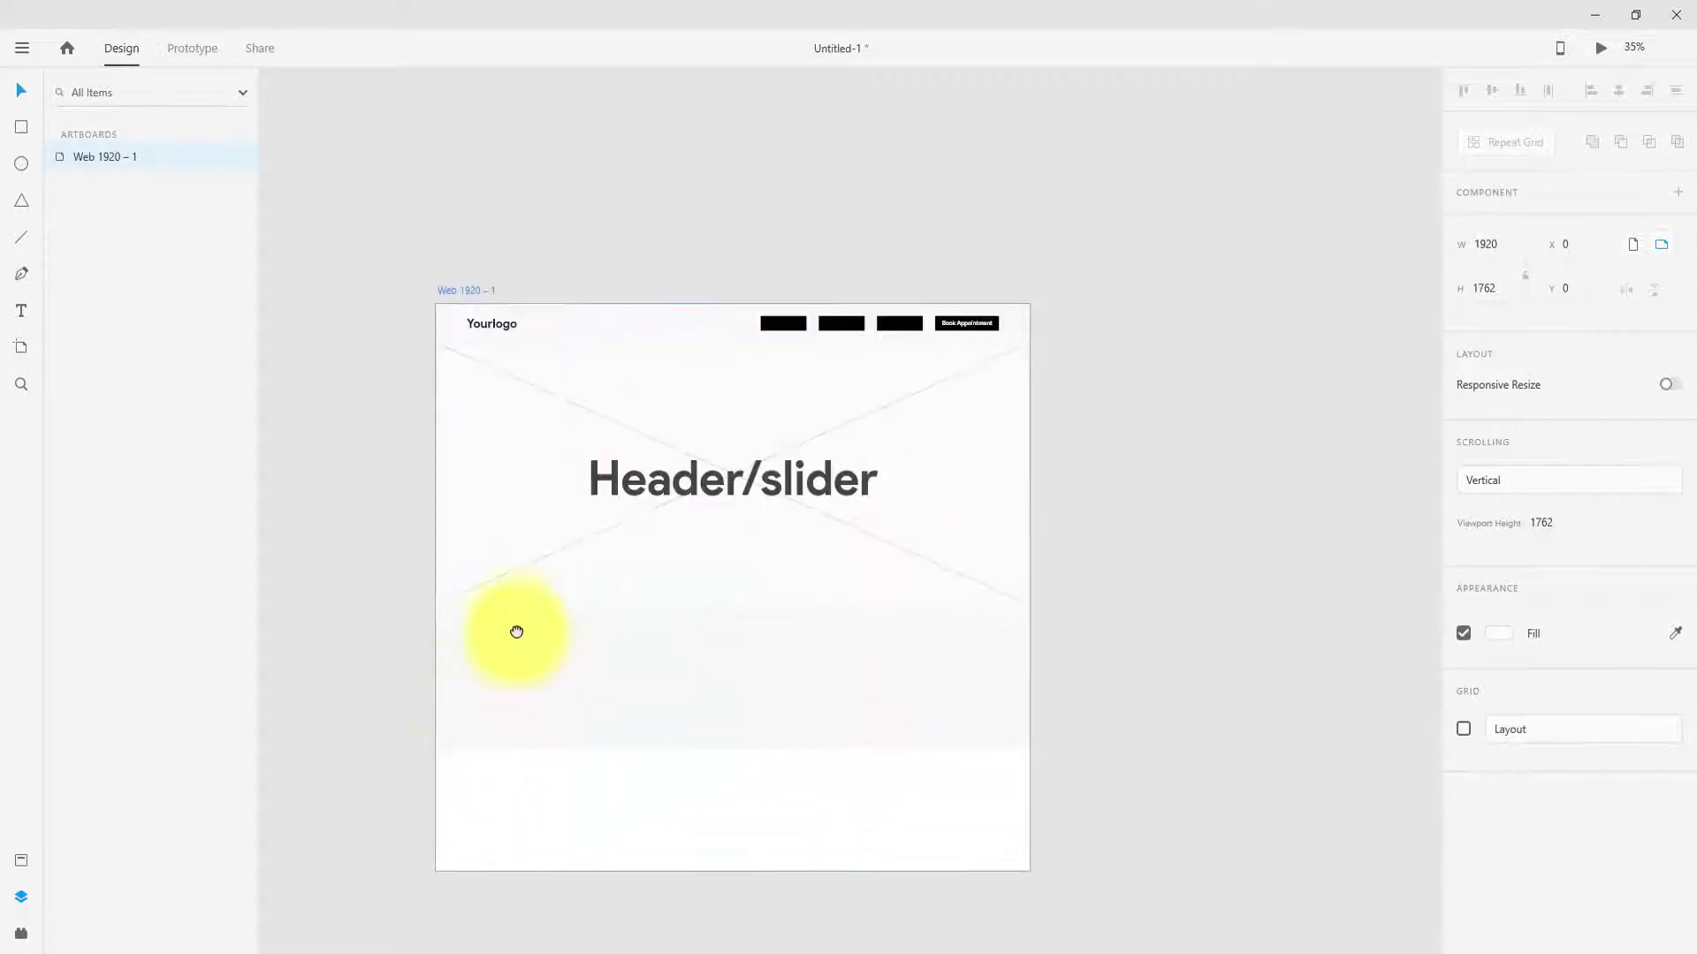
left_click_drag(359, 635, 305, 524)
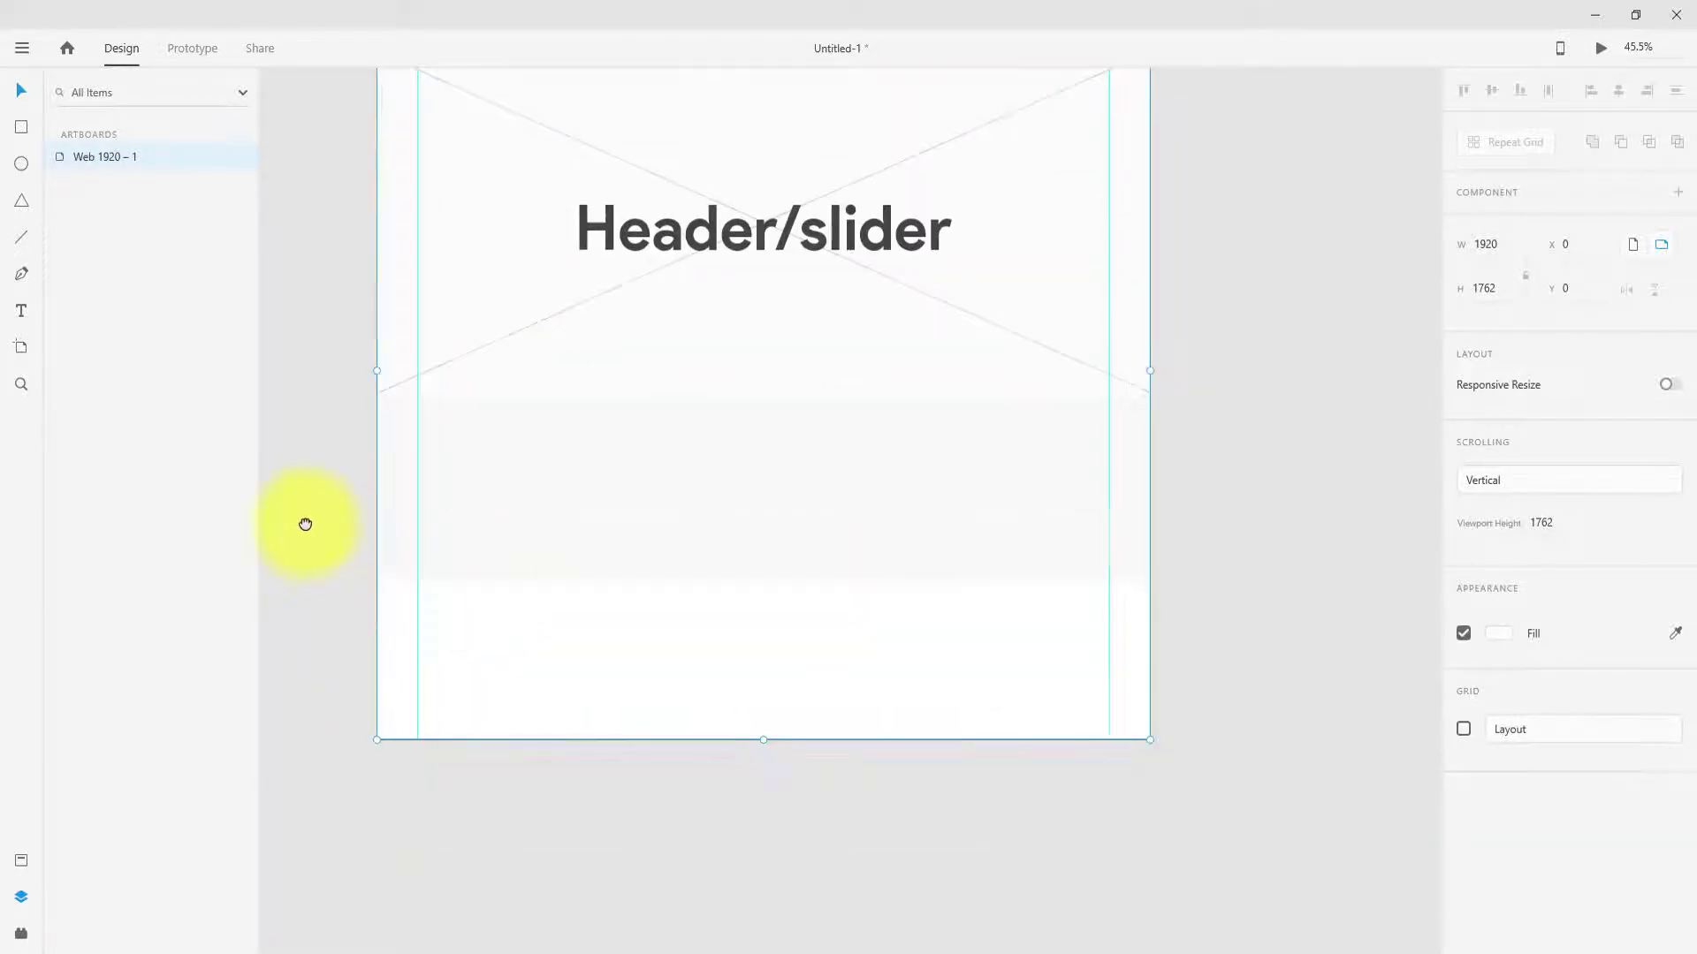
left_click(802, 532)
left_click_drag(761, 580, 760, 638)
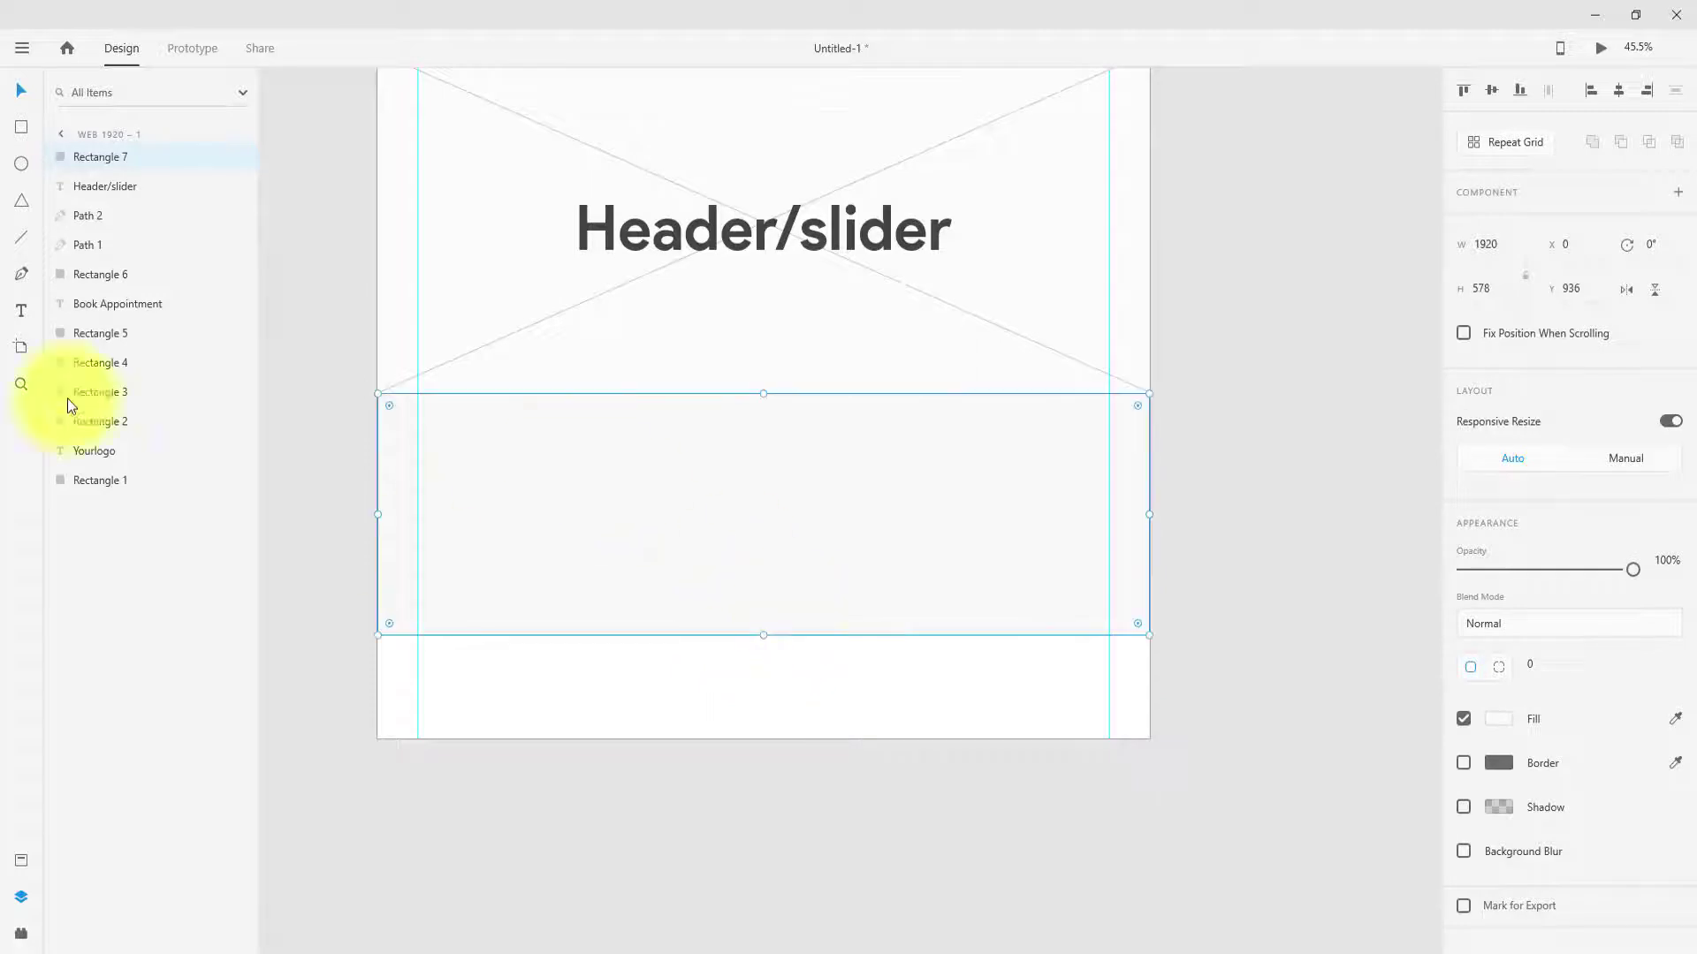
left_click(21, 127)
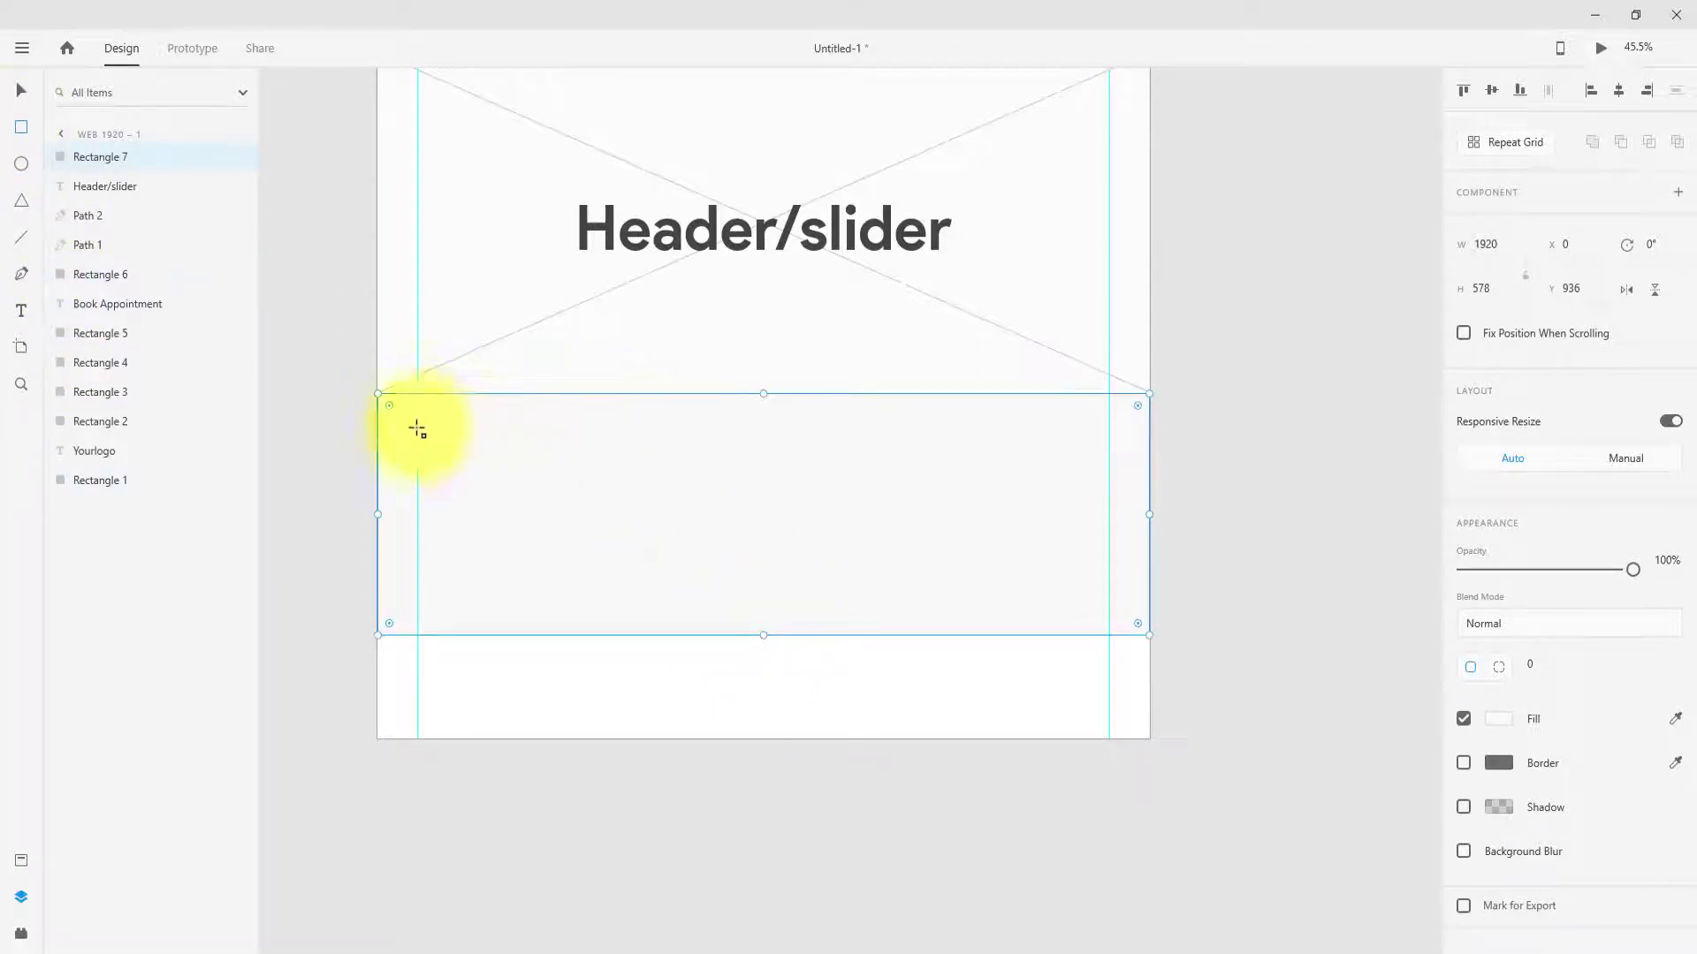
Draw a card placeholder rectangle inside the grey section and widen it
left_click_drag(419, 414, 611, 622)
key("v")
left_click(883, 495, "shift")
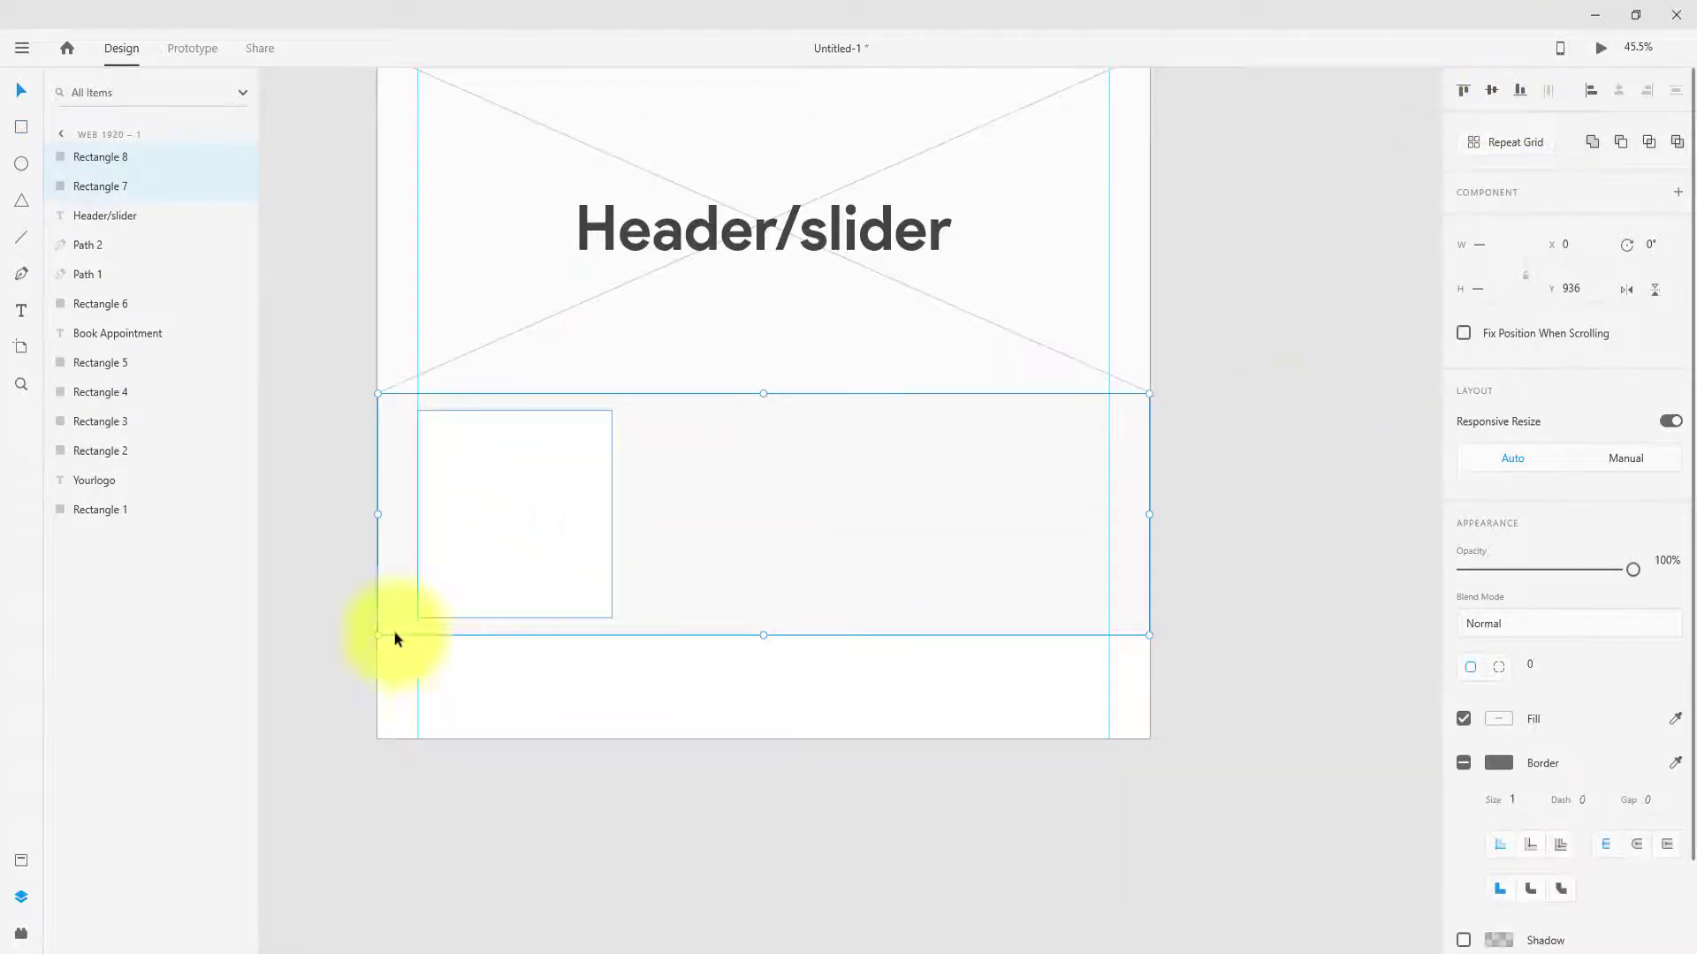
key("Escape")
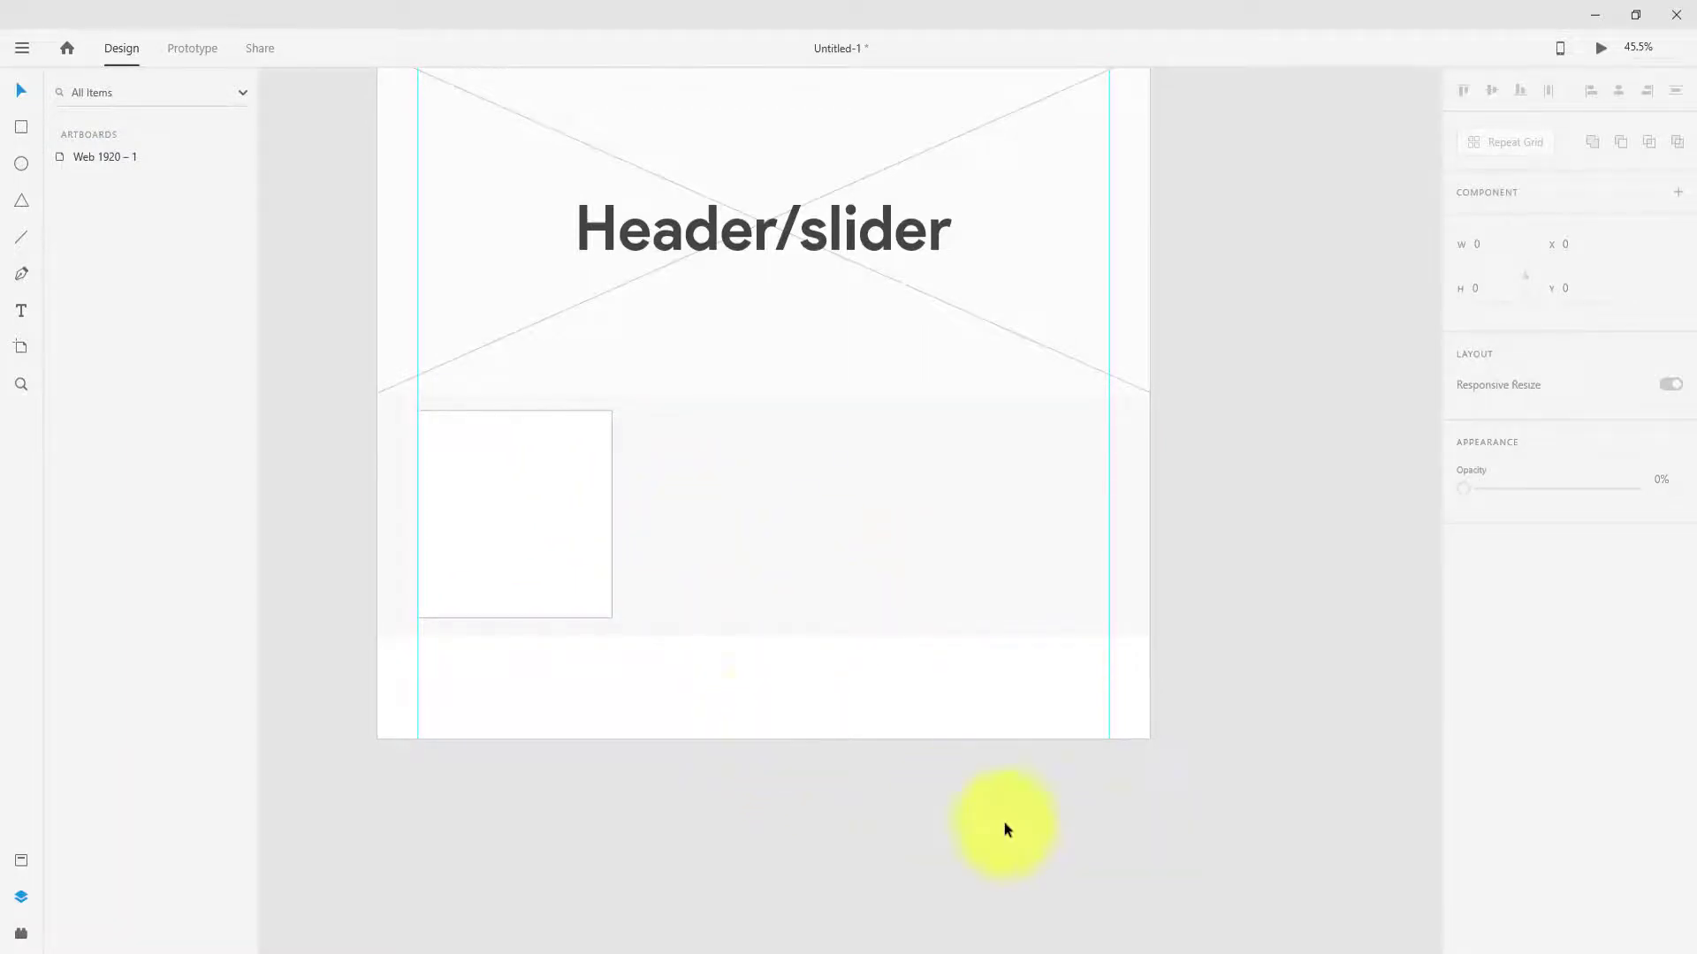
left_click(544, 533)
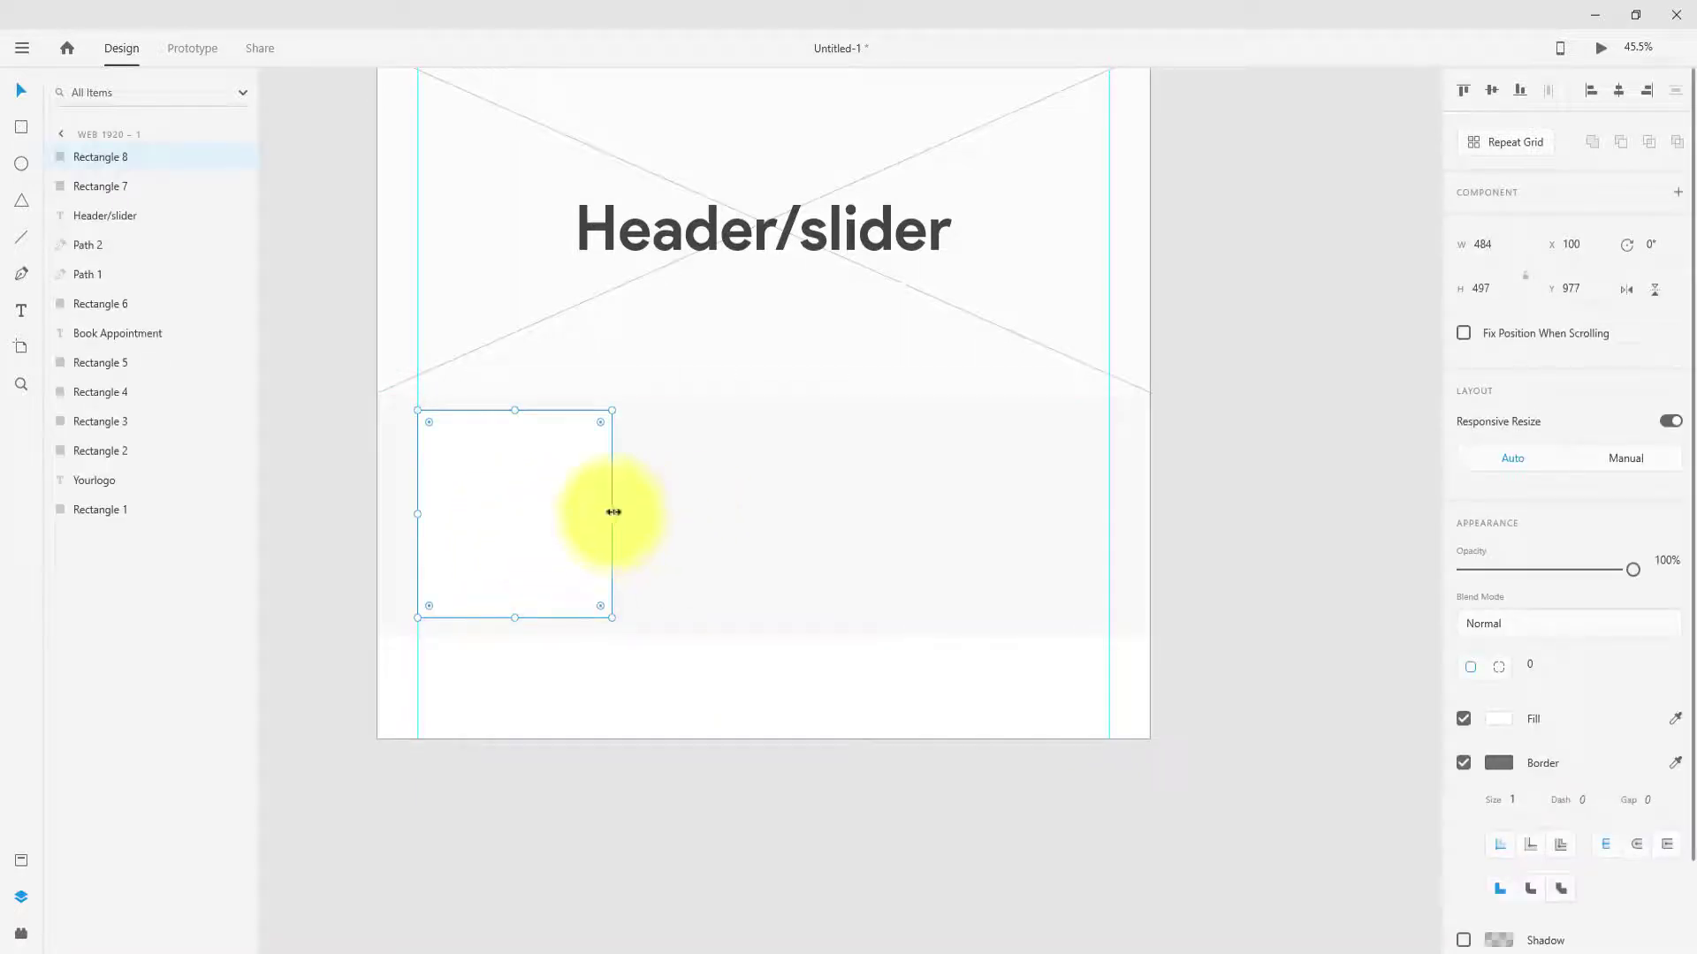
left_click_drag(613, 512, 636, 505)
Make the section rectangle taller and enlarge the inner rectangle to 879×557
left_click(803, 587)
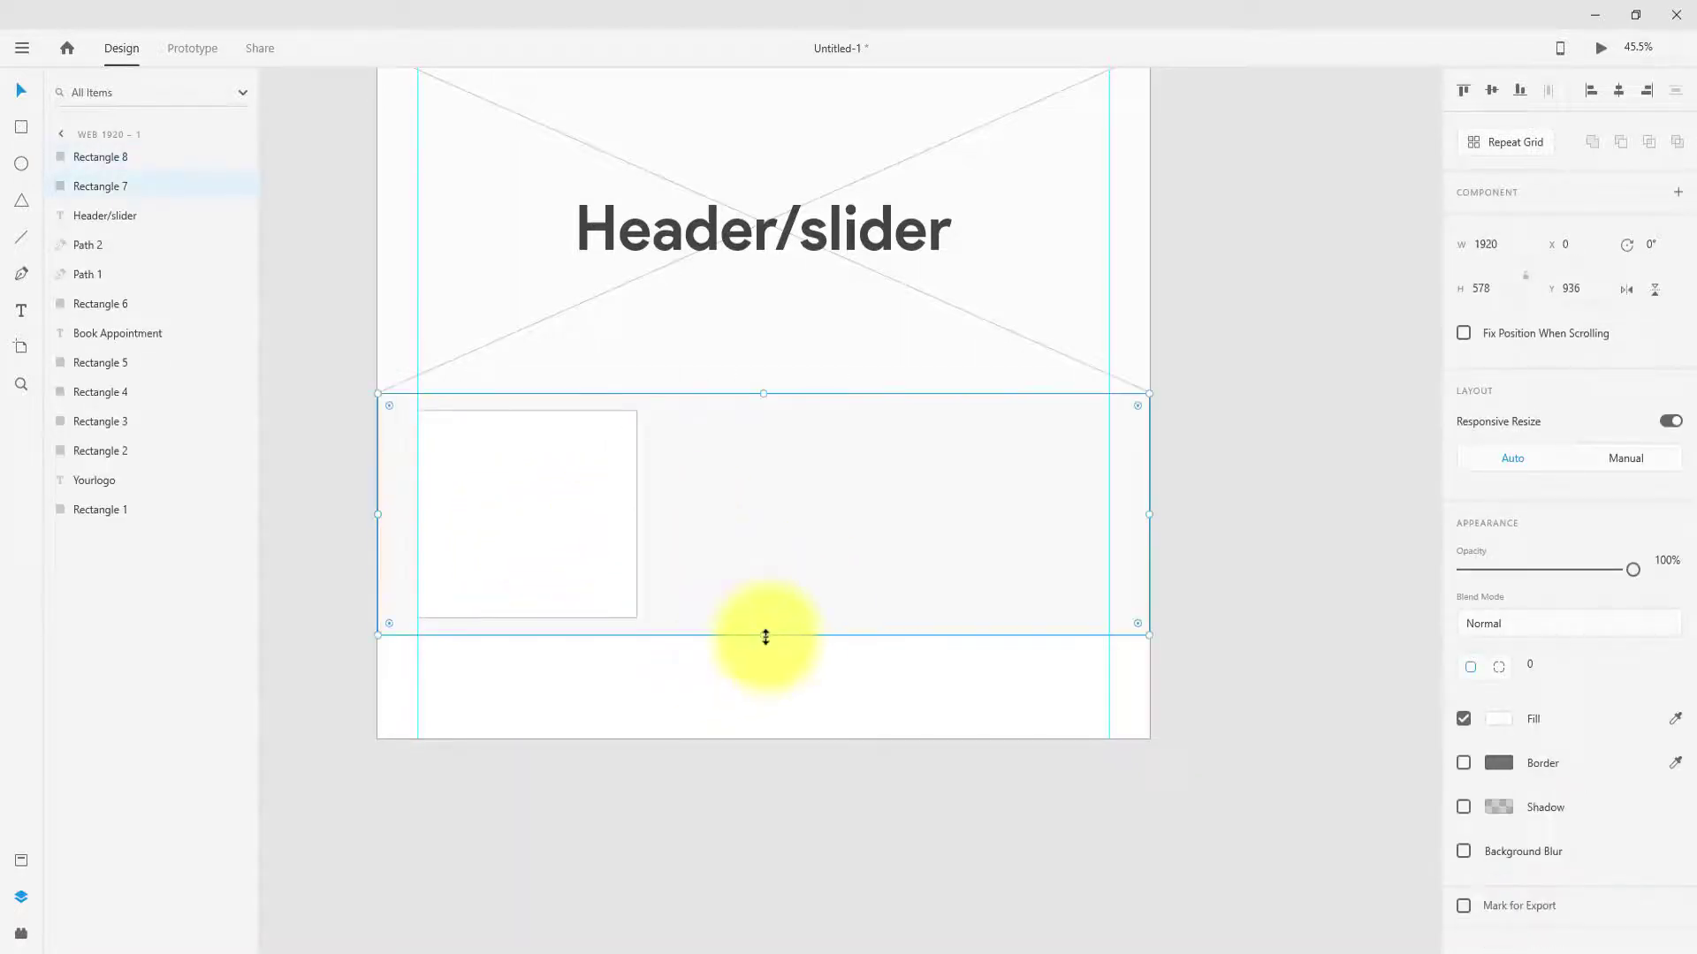
left_click_drag(766, 636, 767, 690)
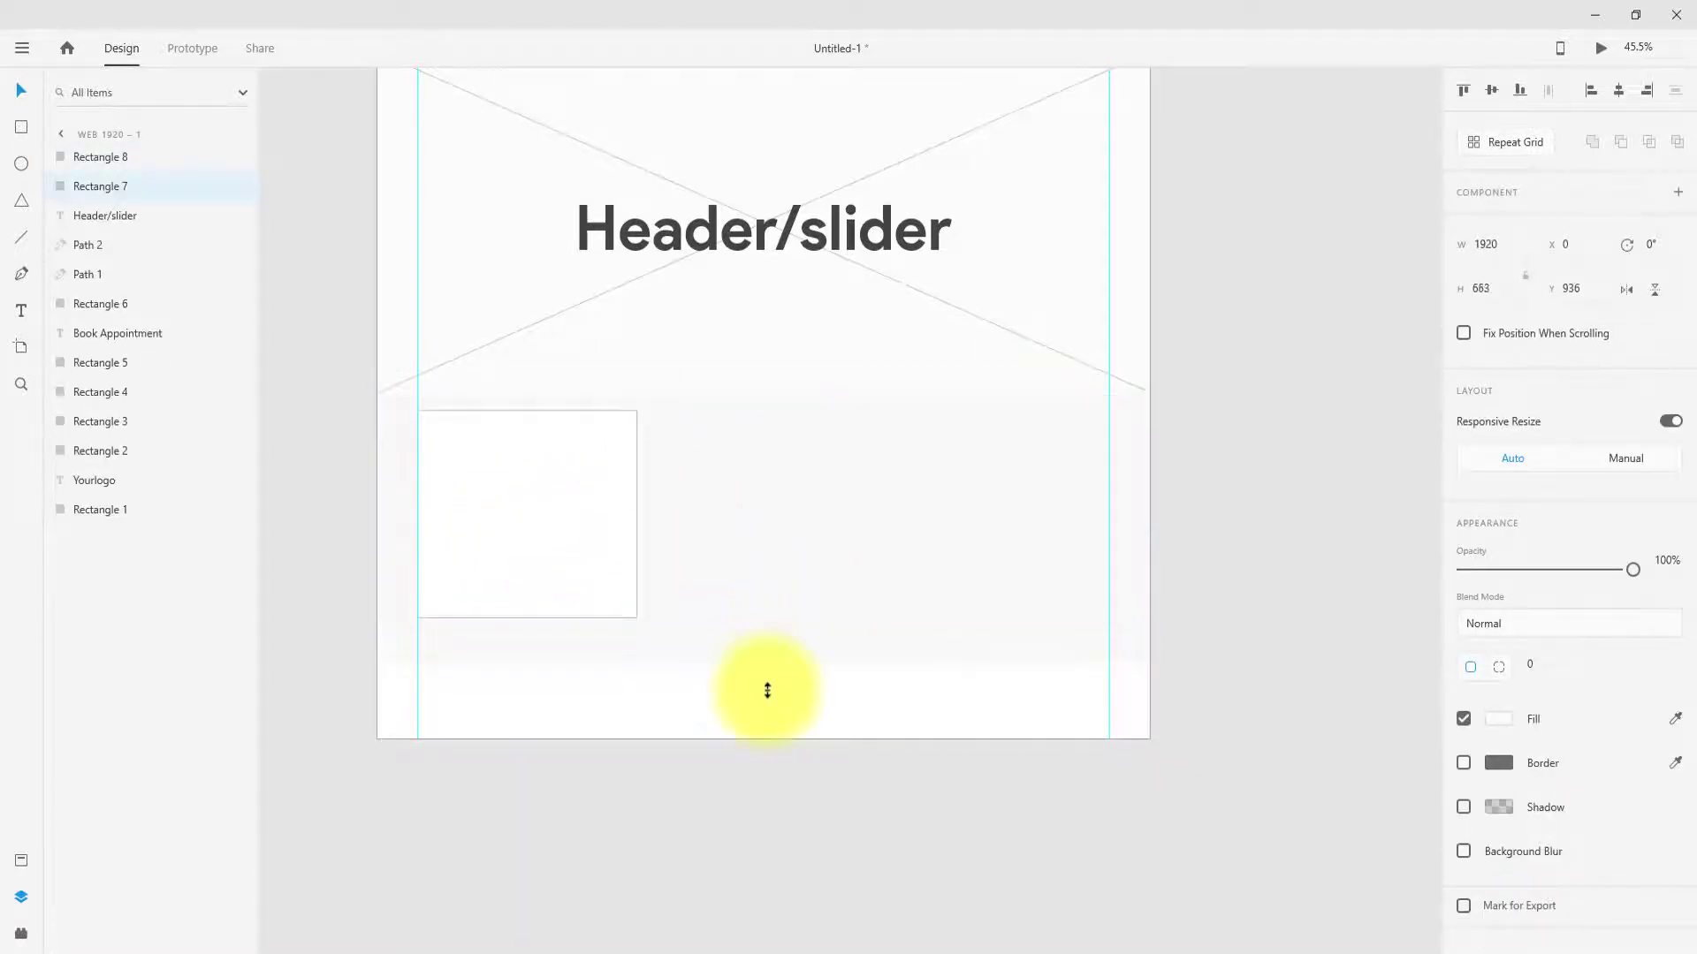
left_click(564, 619)
left_click_drag(529, 635, 531, 644)
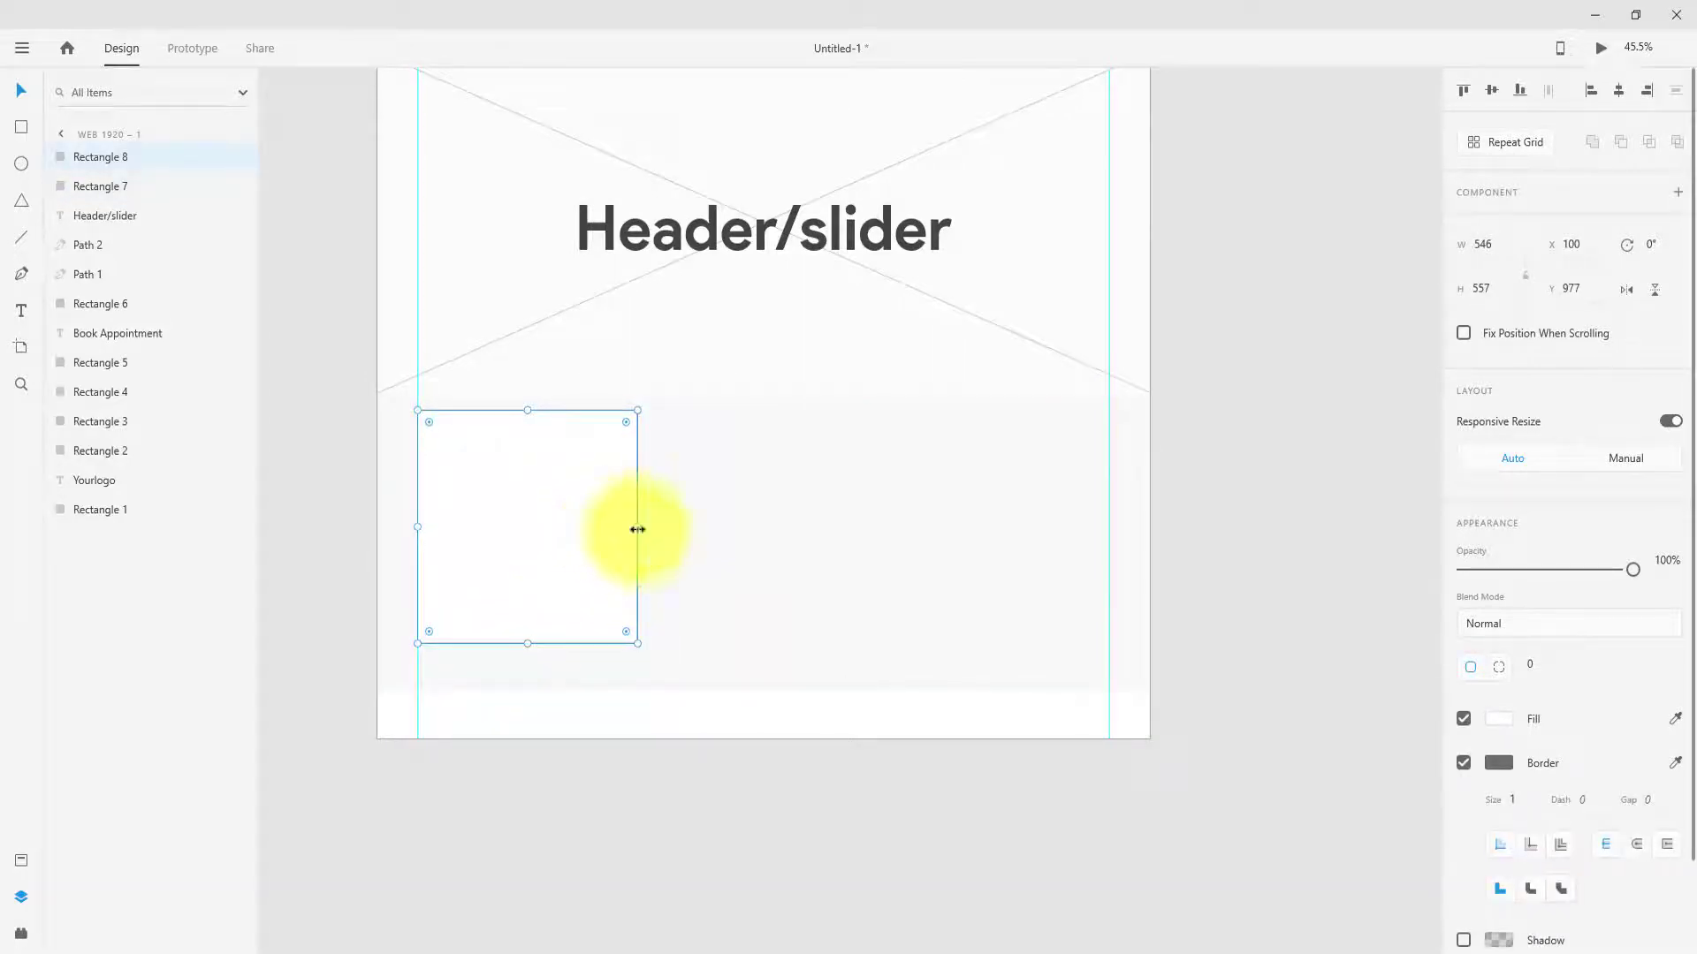
left_click_drag(637, 528, 771, 527)
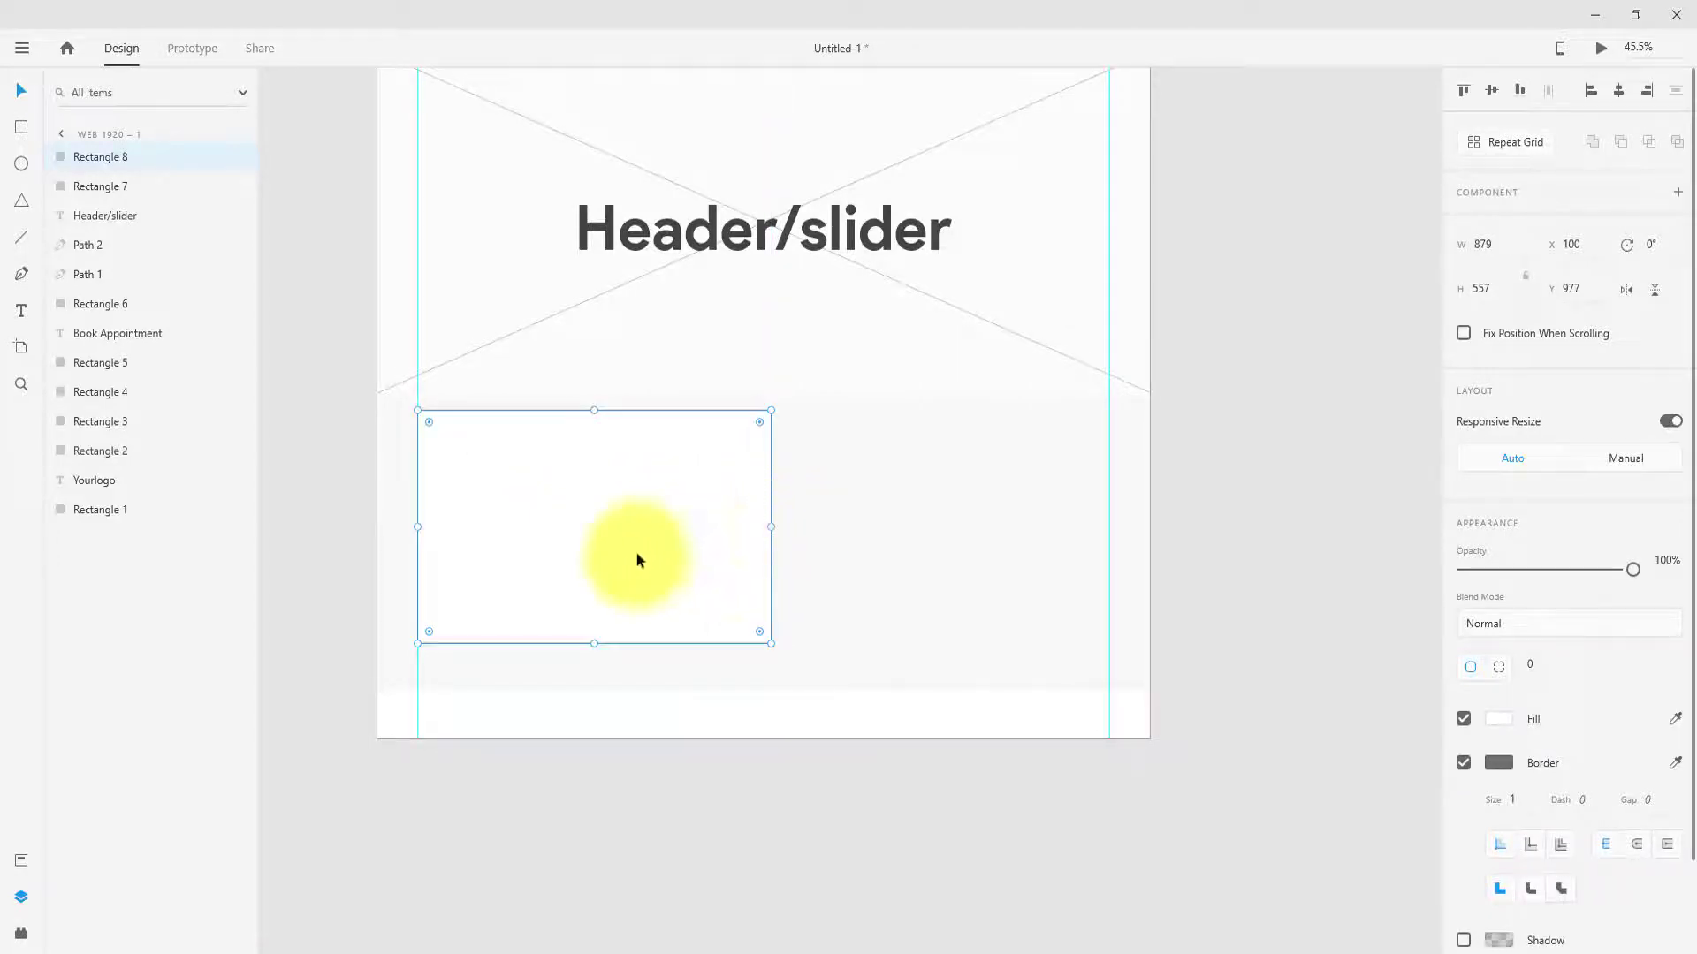
Vertically centre the inner rectangle within the section rectangle
left_click(631, 810)
left_click(654, 636)
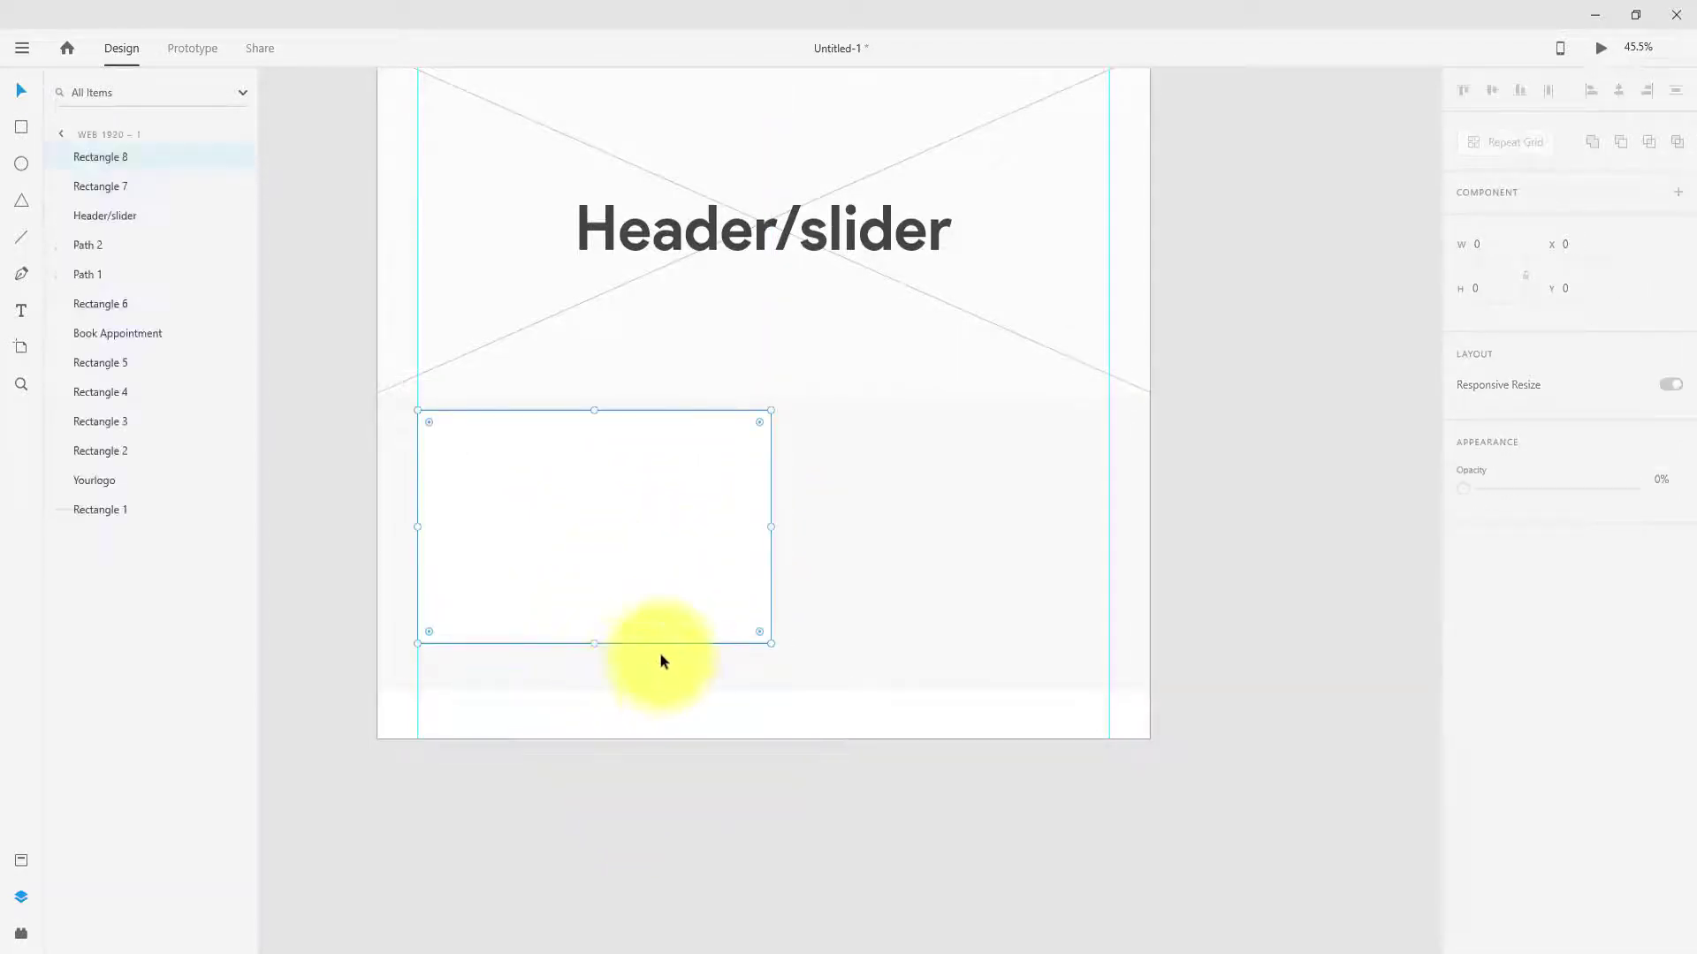
left_click(1494, 92)
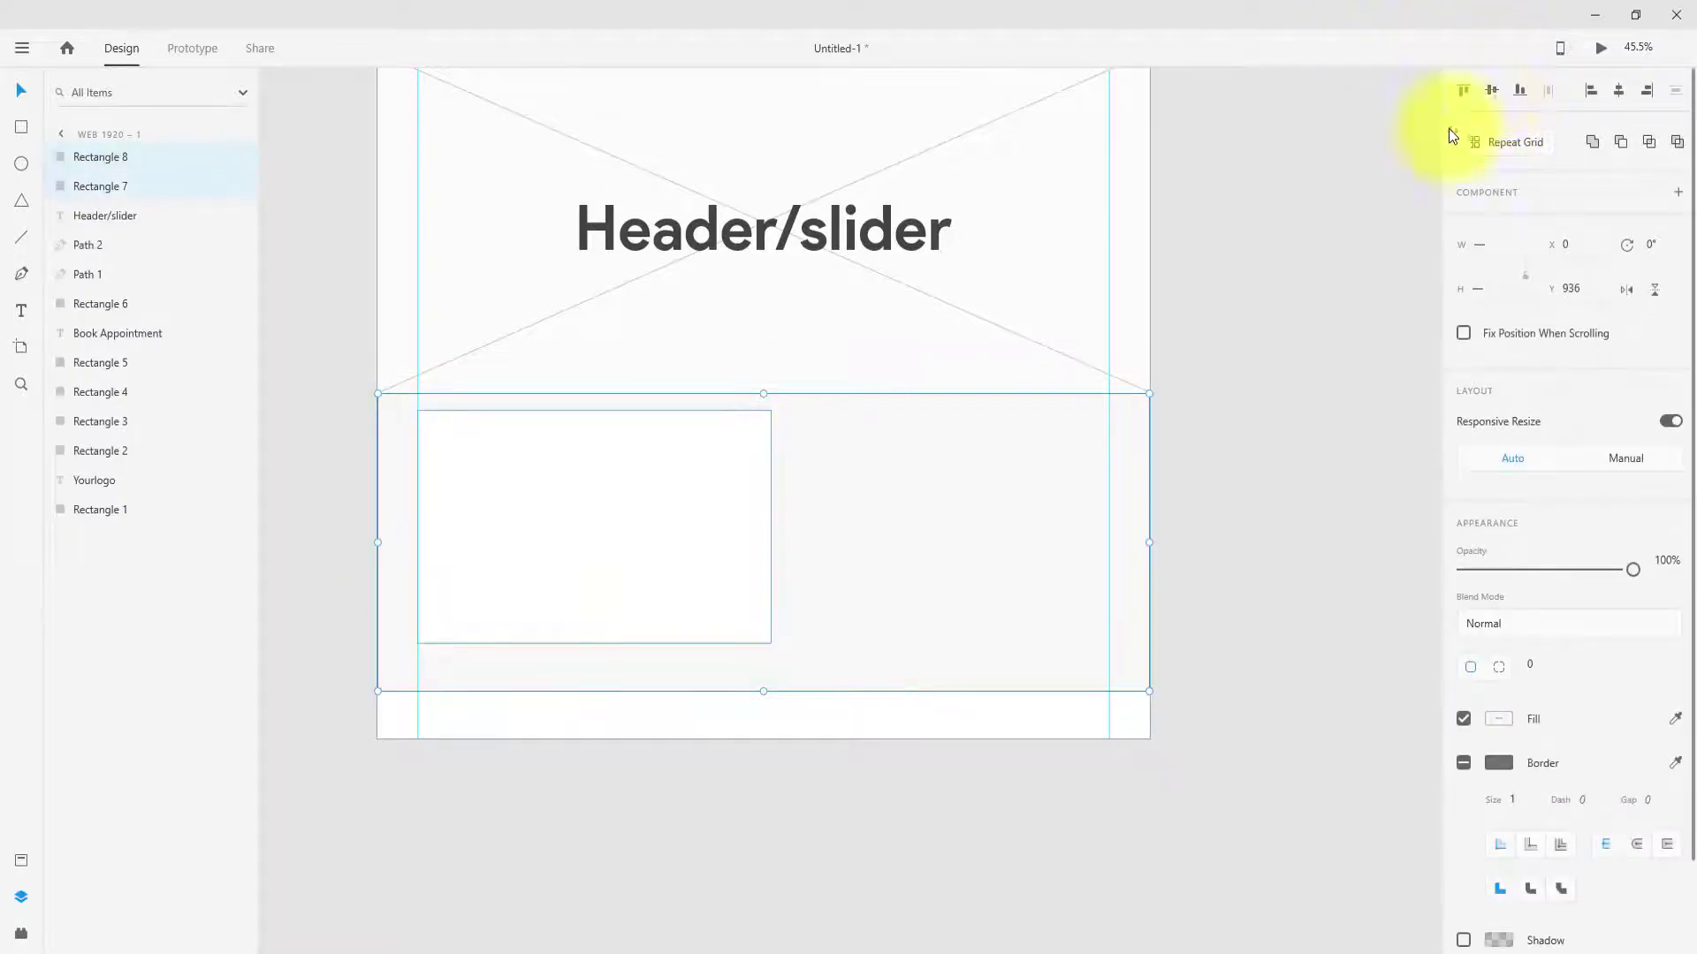
left_click(1162, 459)
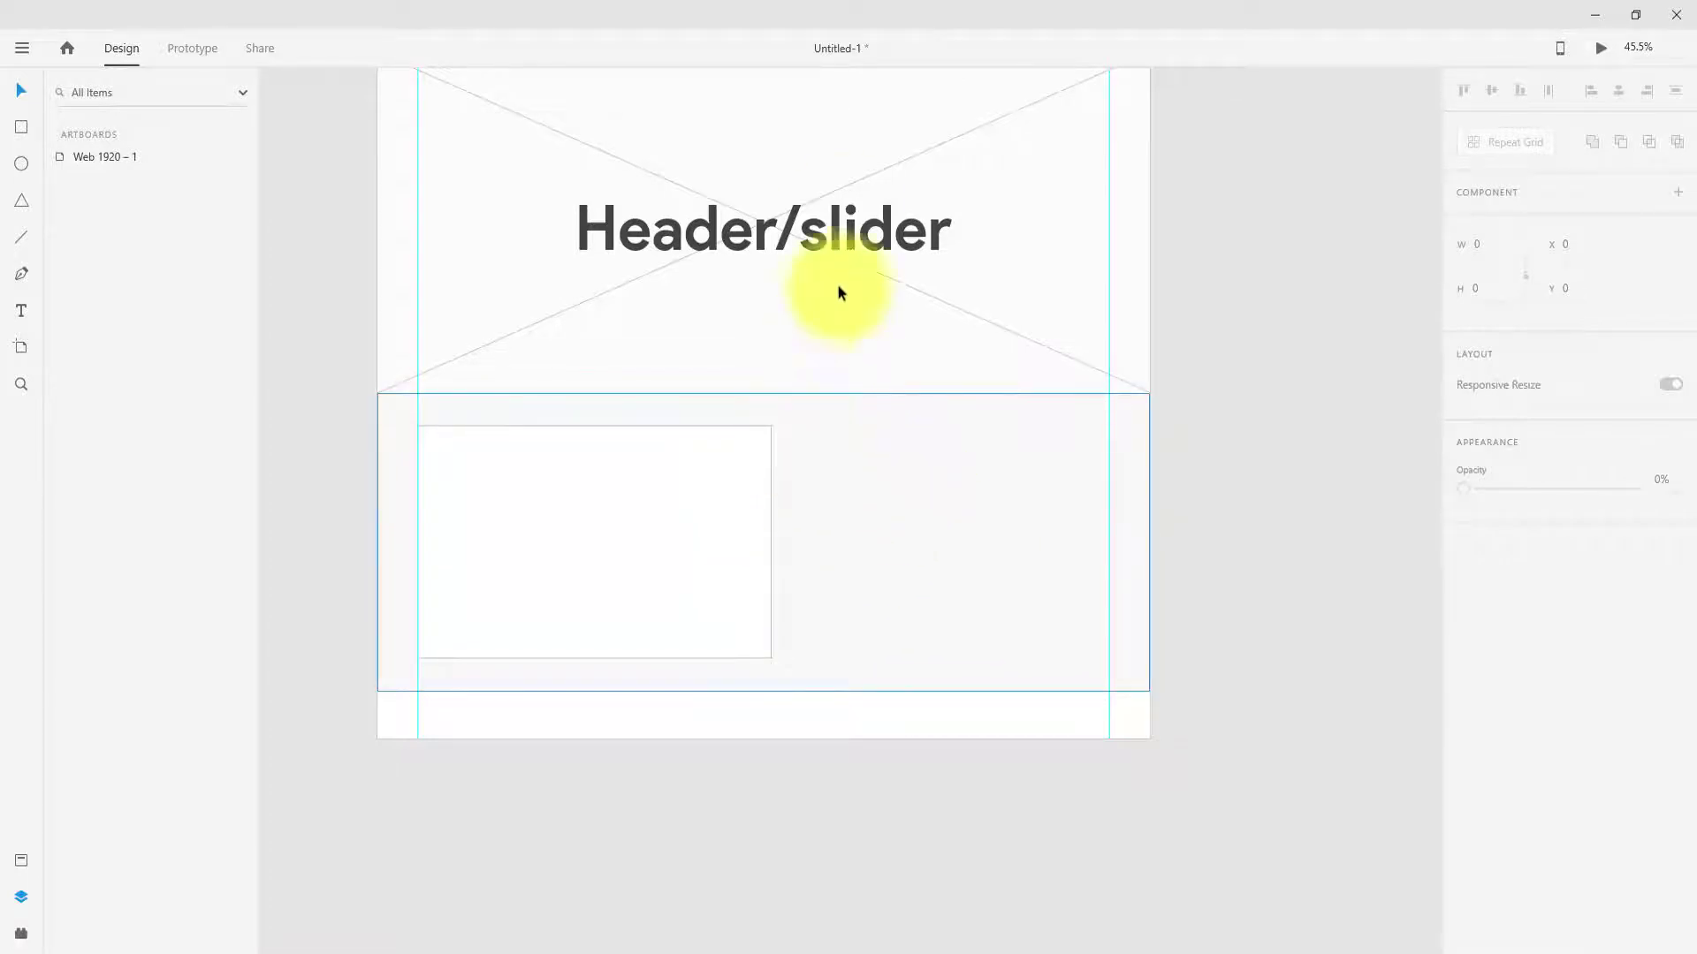
Remove the inner placeholder rectangle's border
left_click(830, 221)
left_click(769, 535)
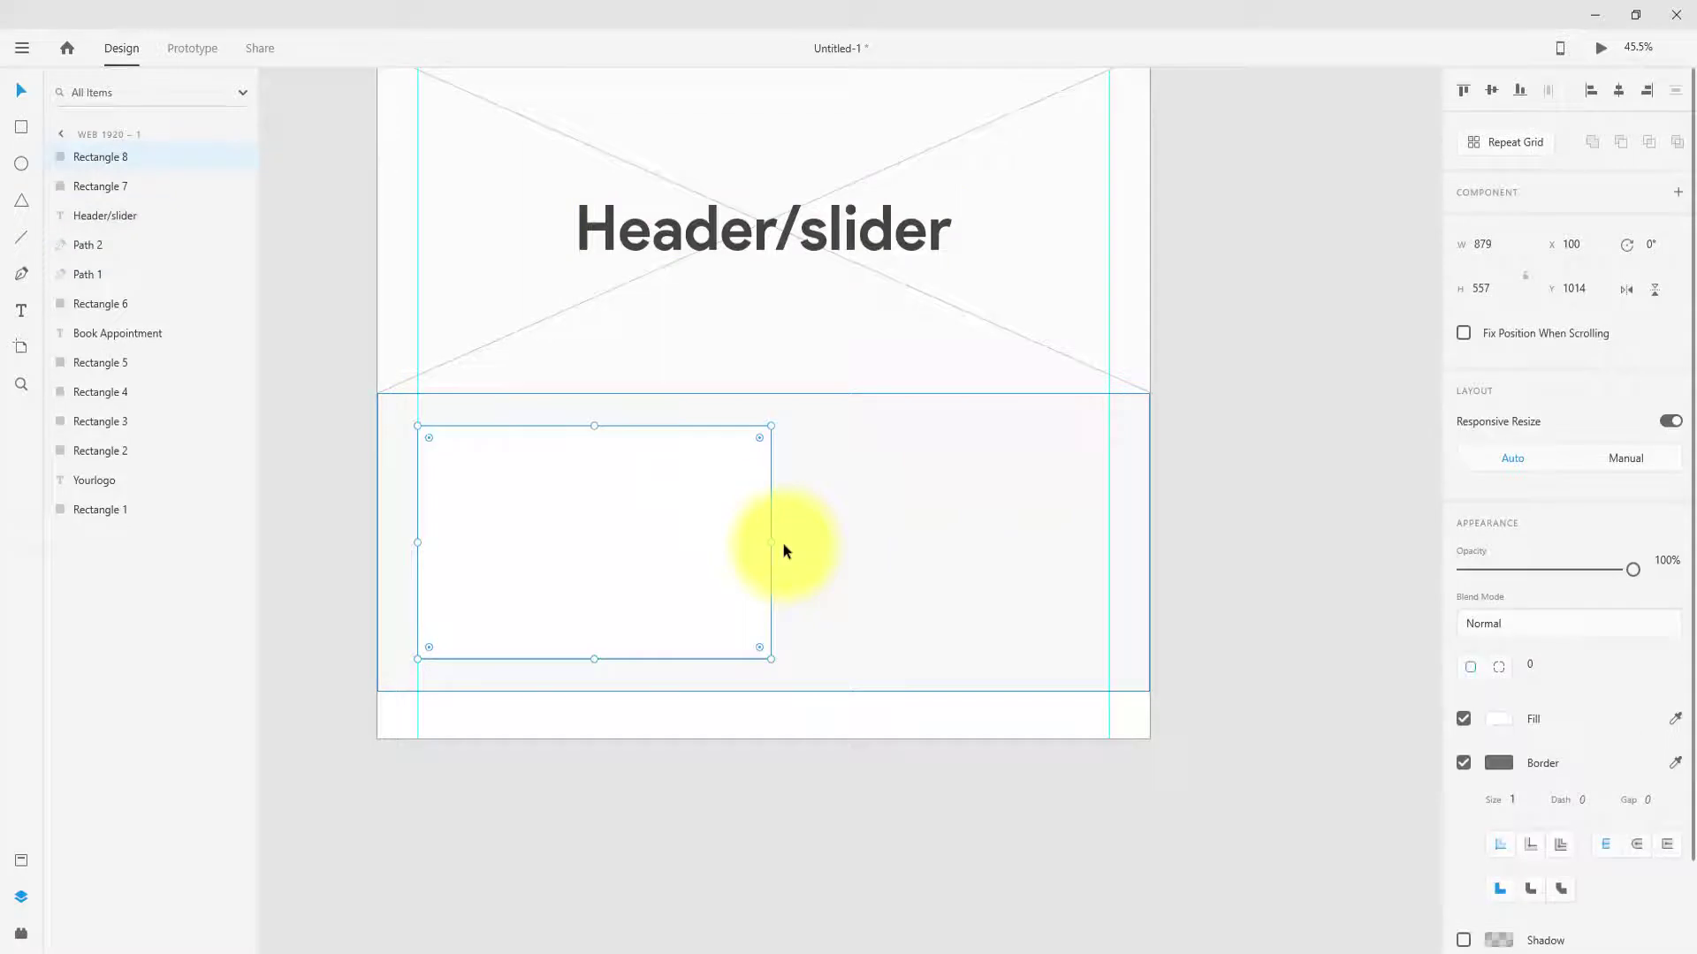
scroll(475, 550, "up", 3)
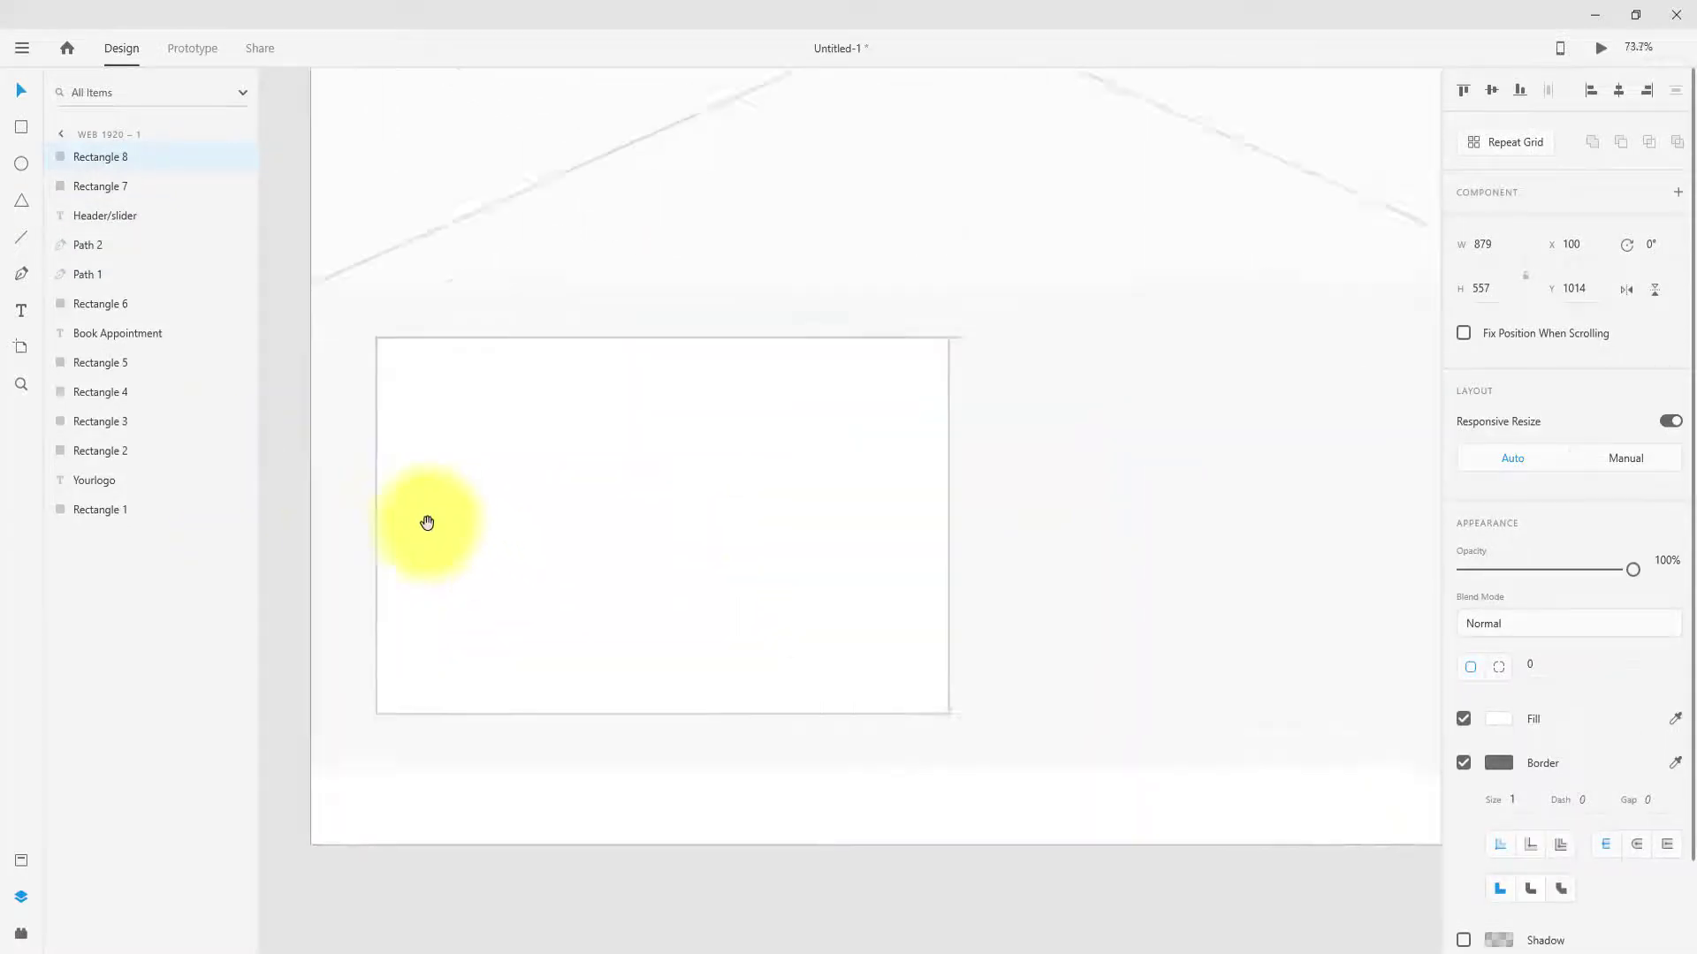
scroll(429, 523, "up", 1)
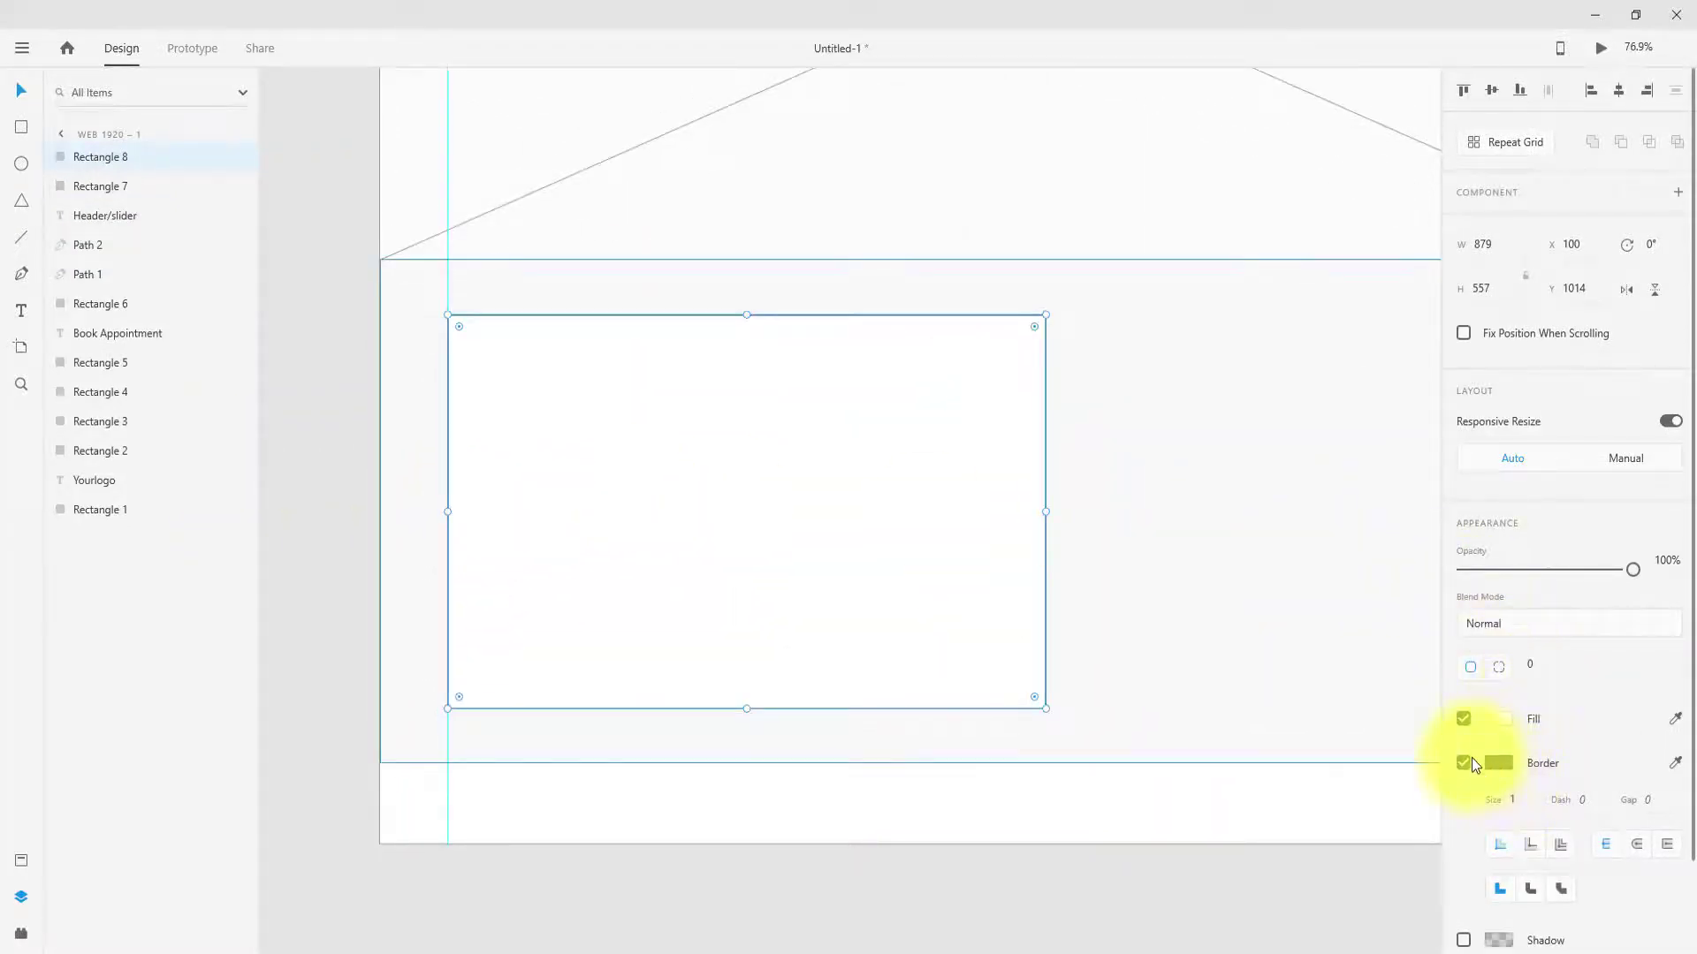
left_click(1464, 763)
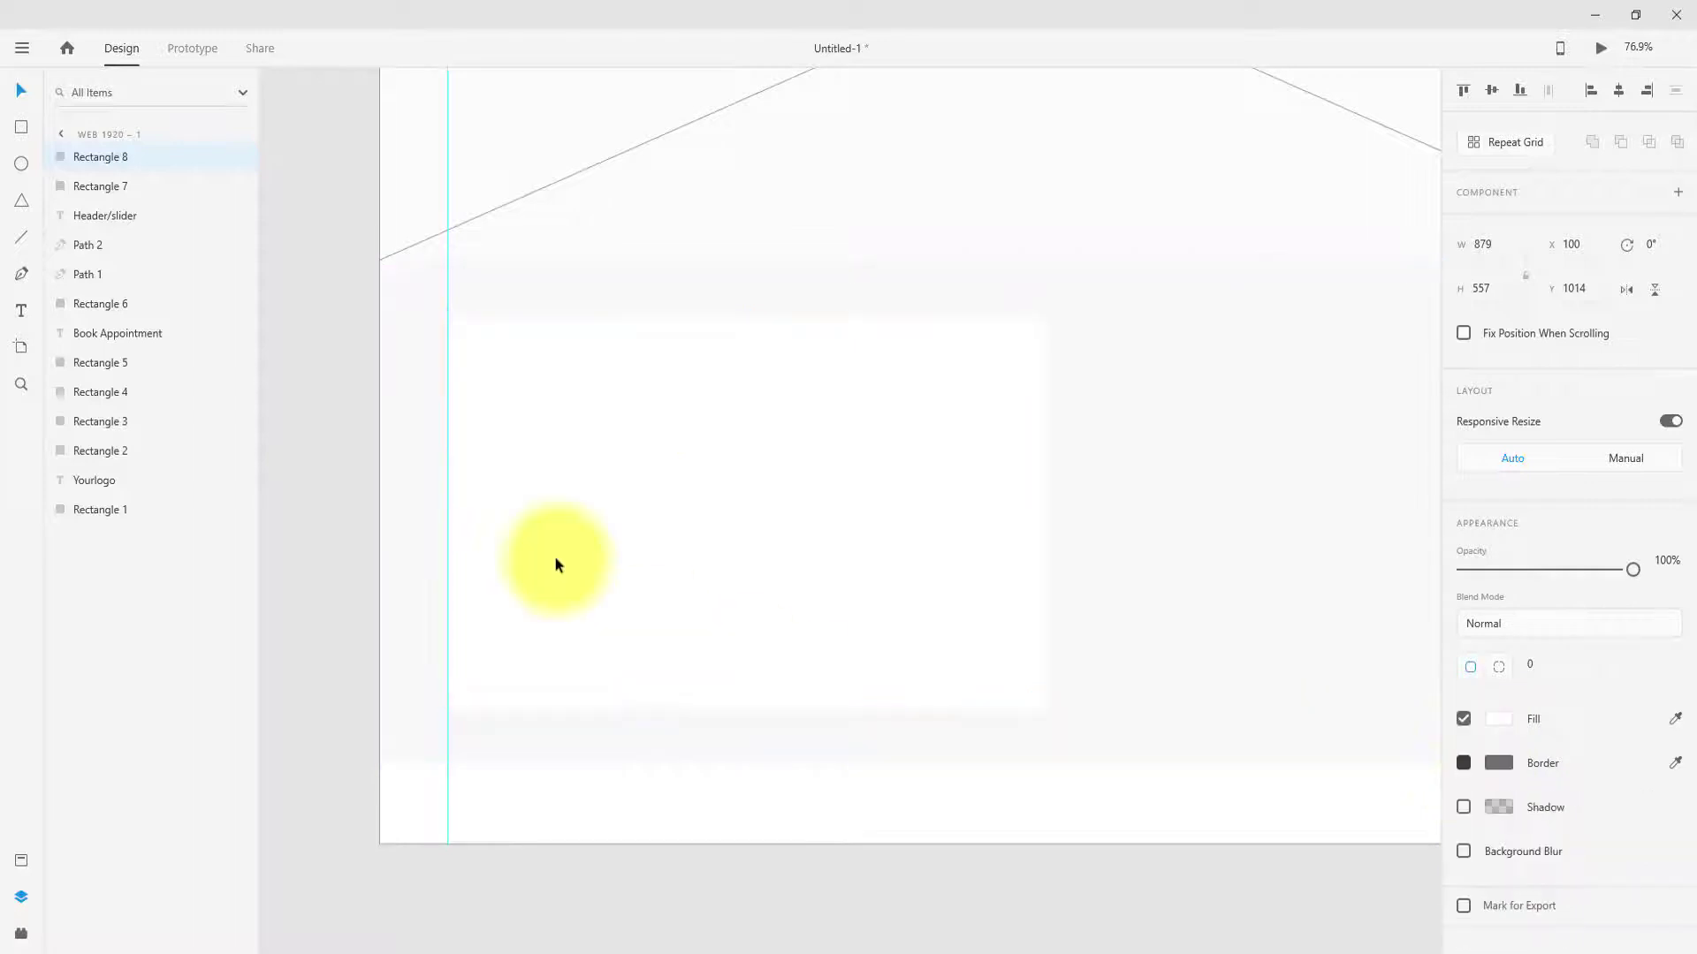
left_click(23, 273)
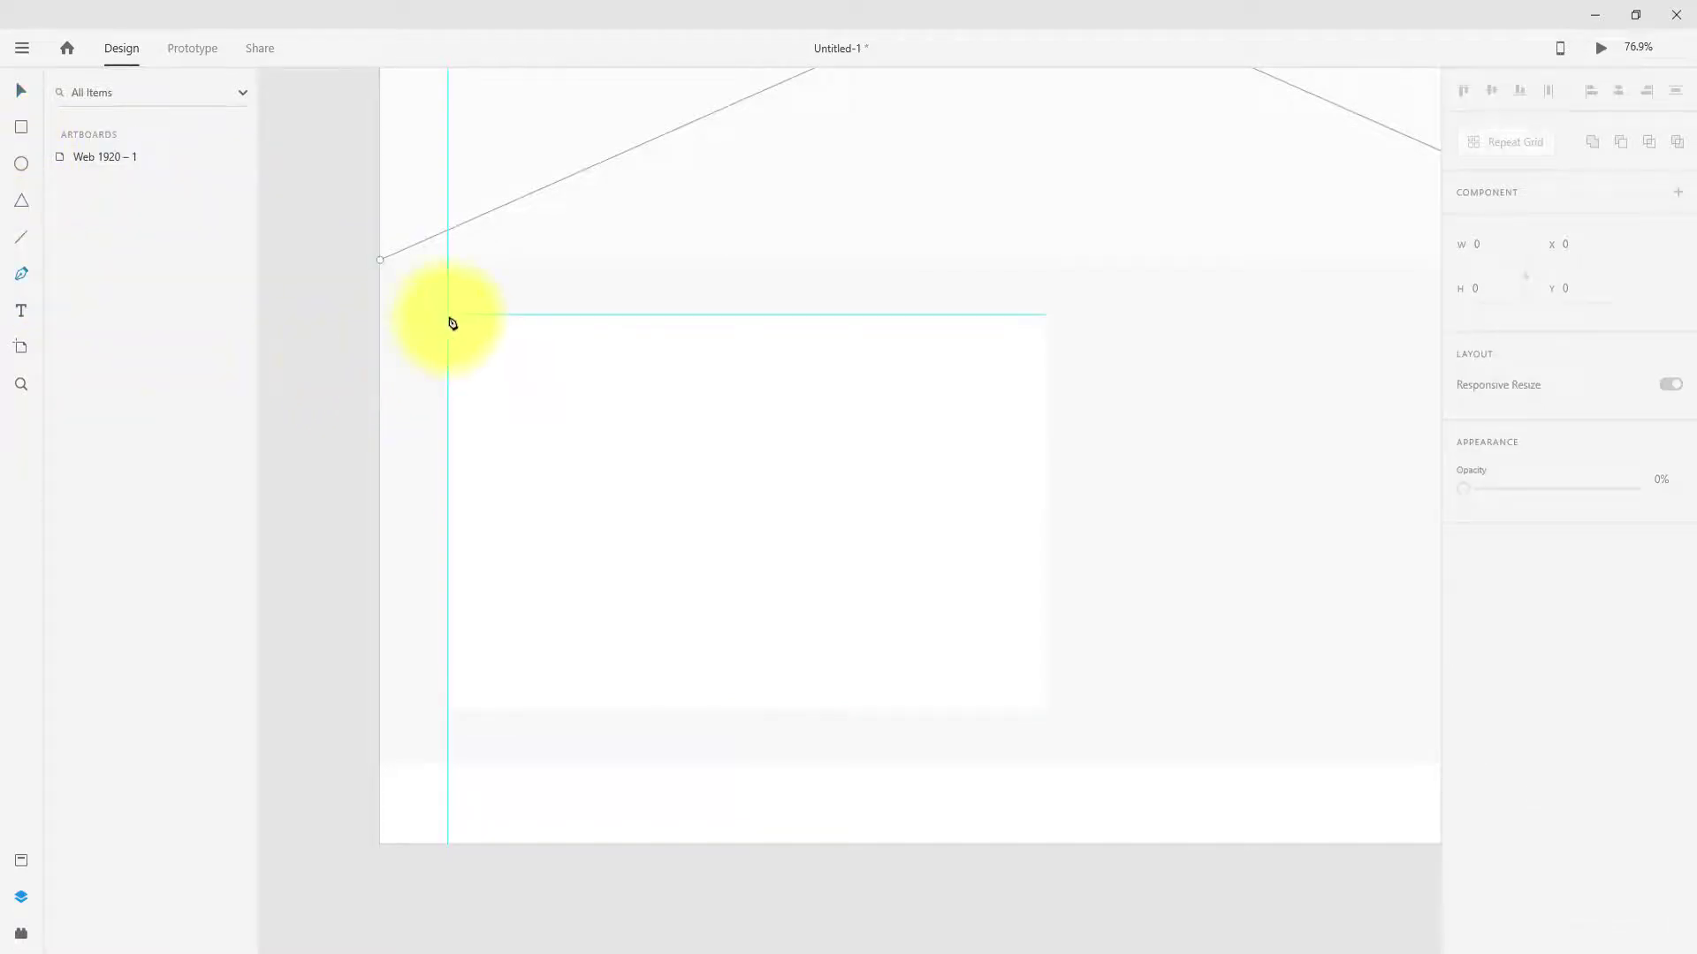
Draw diagonals top-left to bottom-right and top-right to bottom-left across the white box
left_click(449, 317)
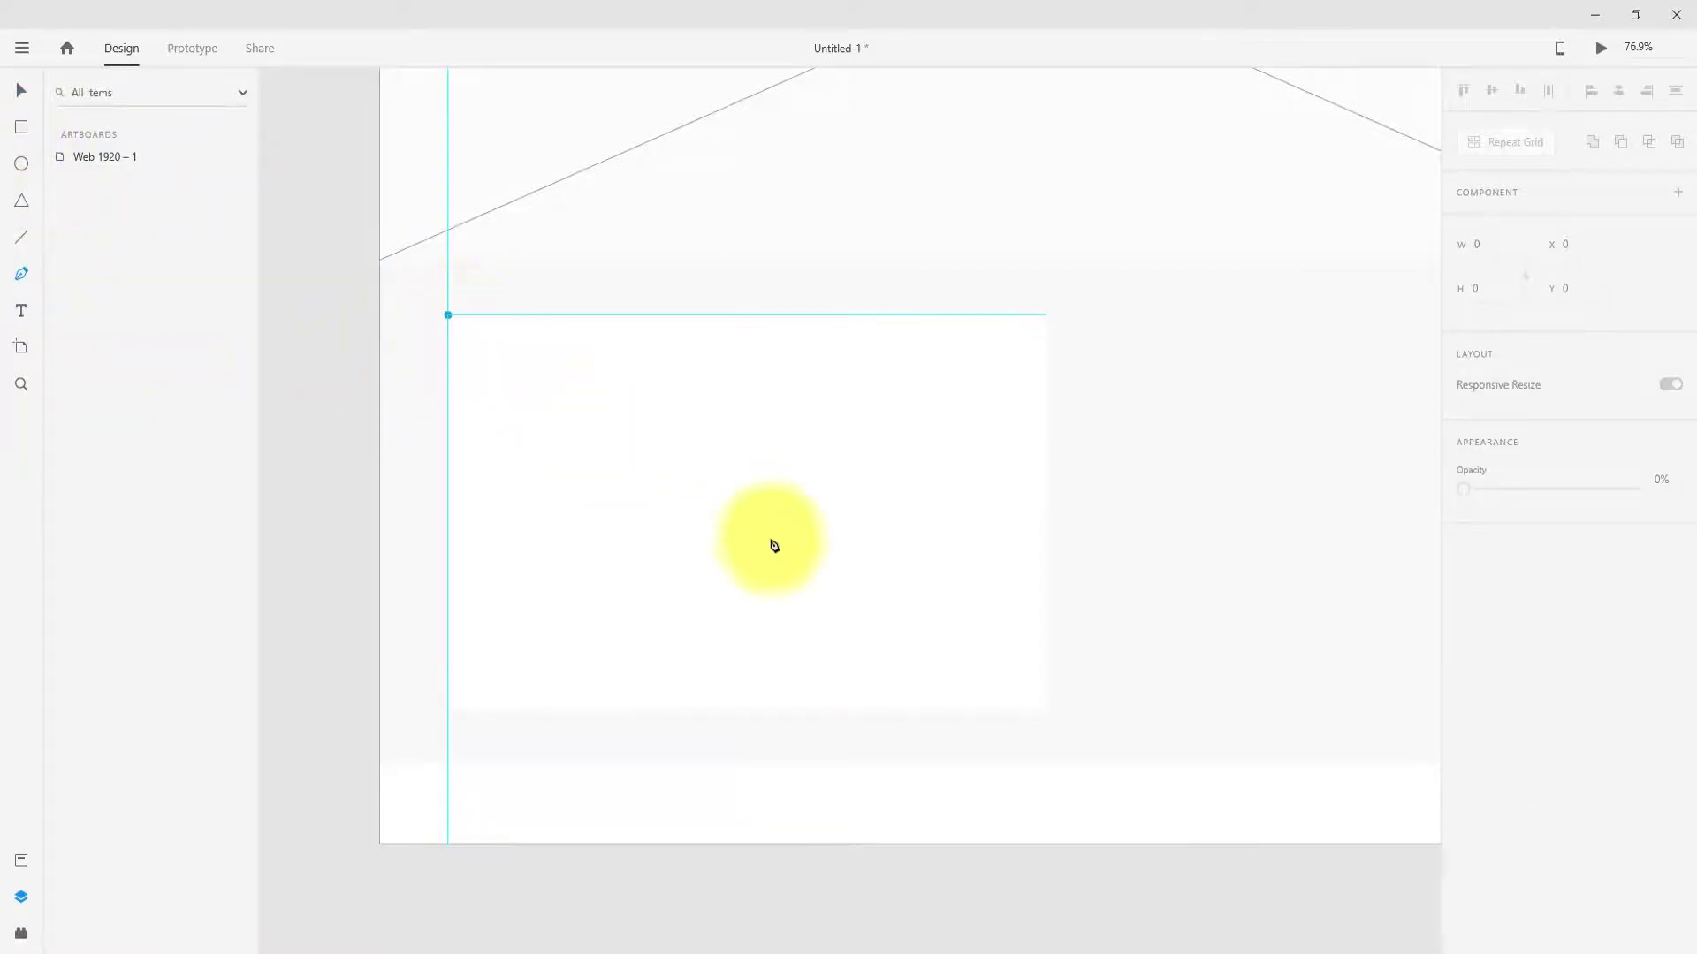
left_click(1047, 712)
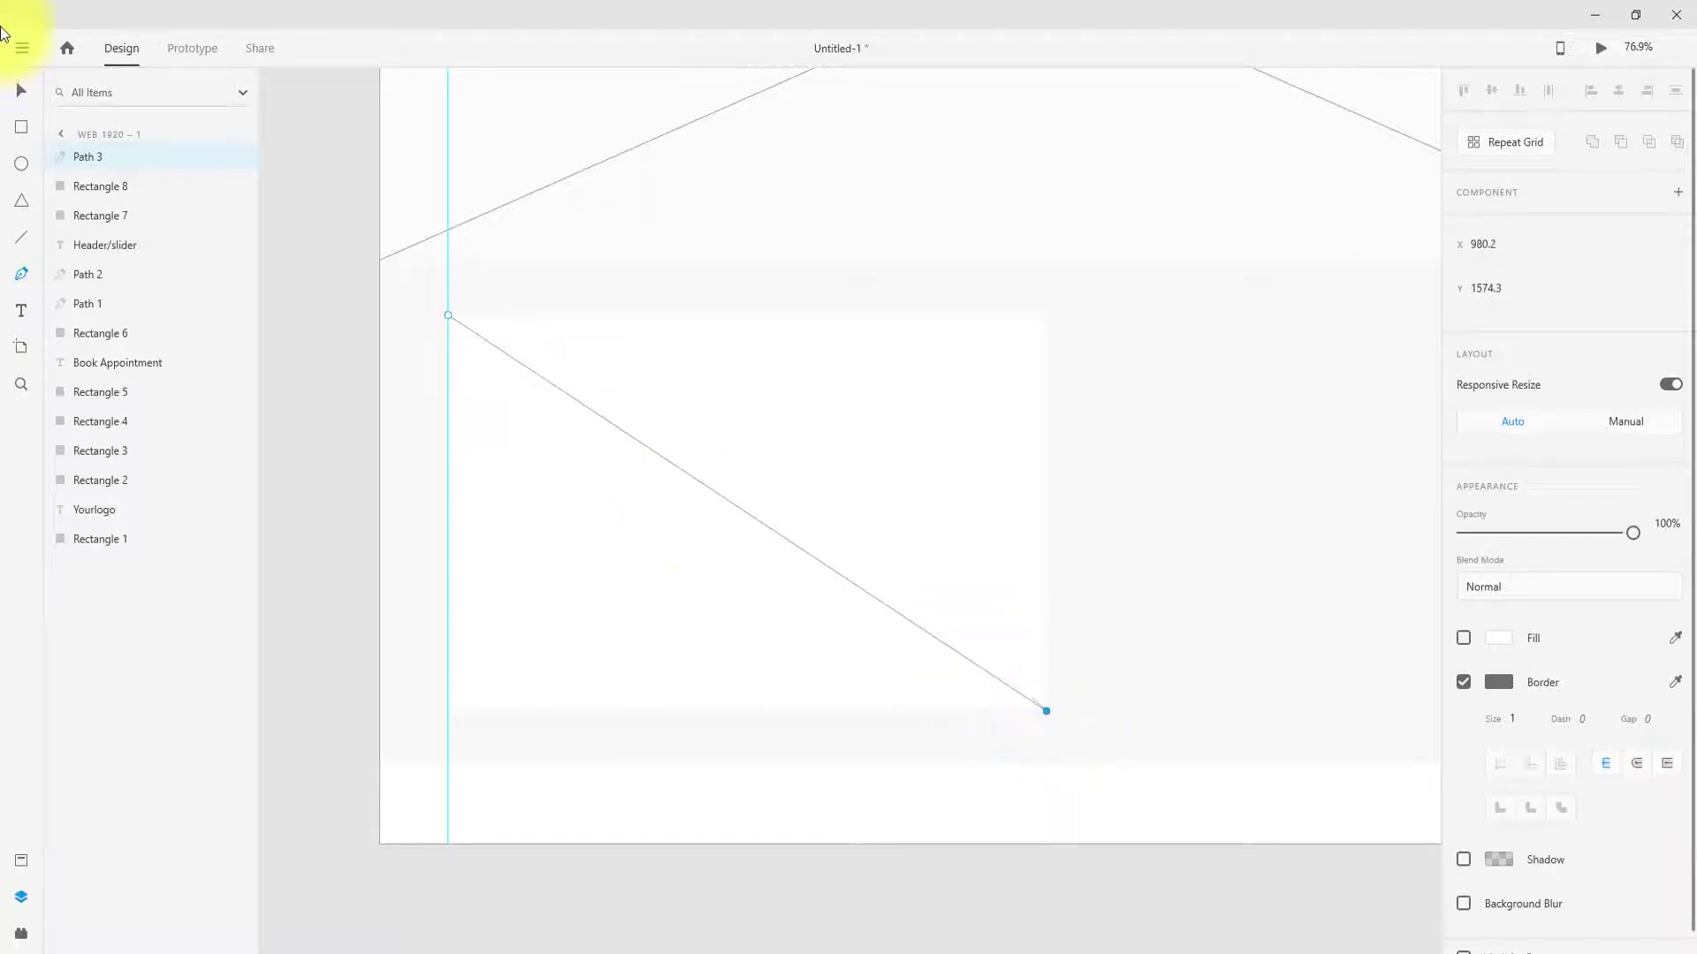
left_click(27, 91)
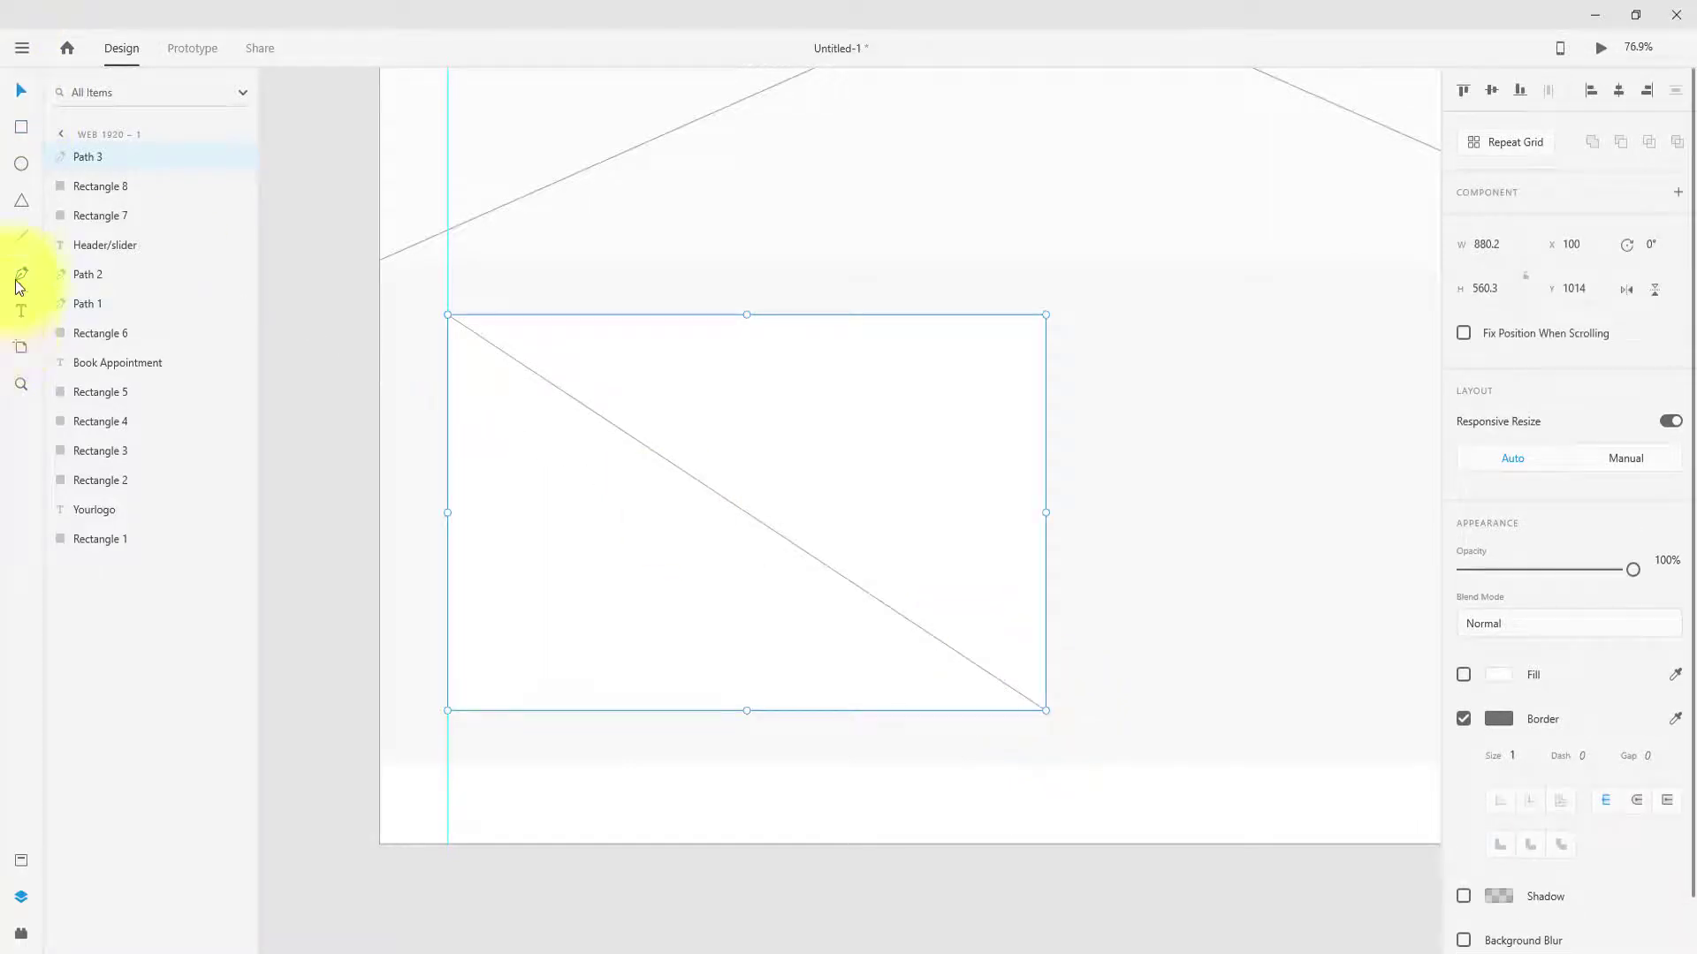
double_click(940, 367)
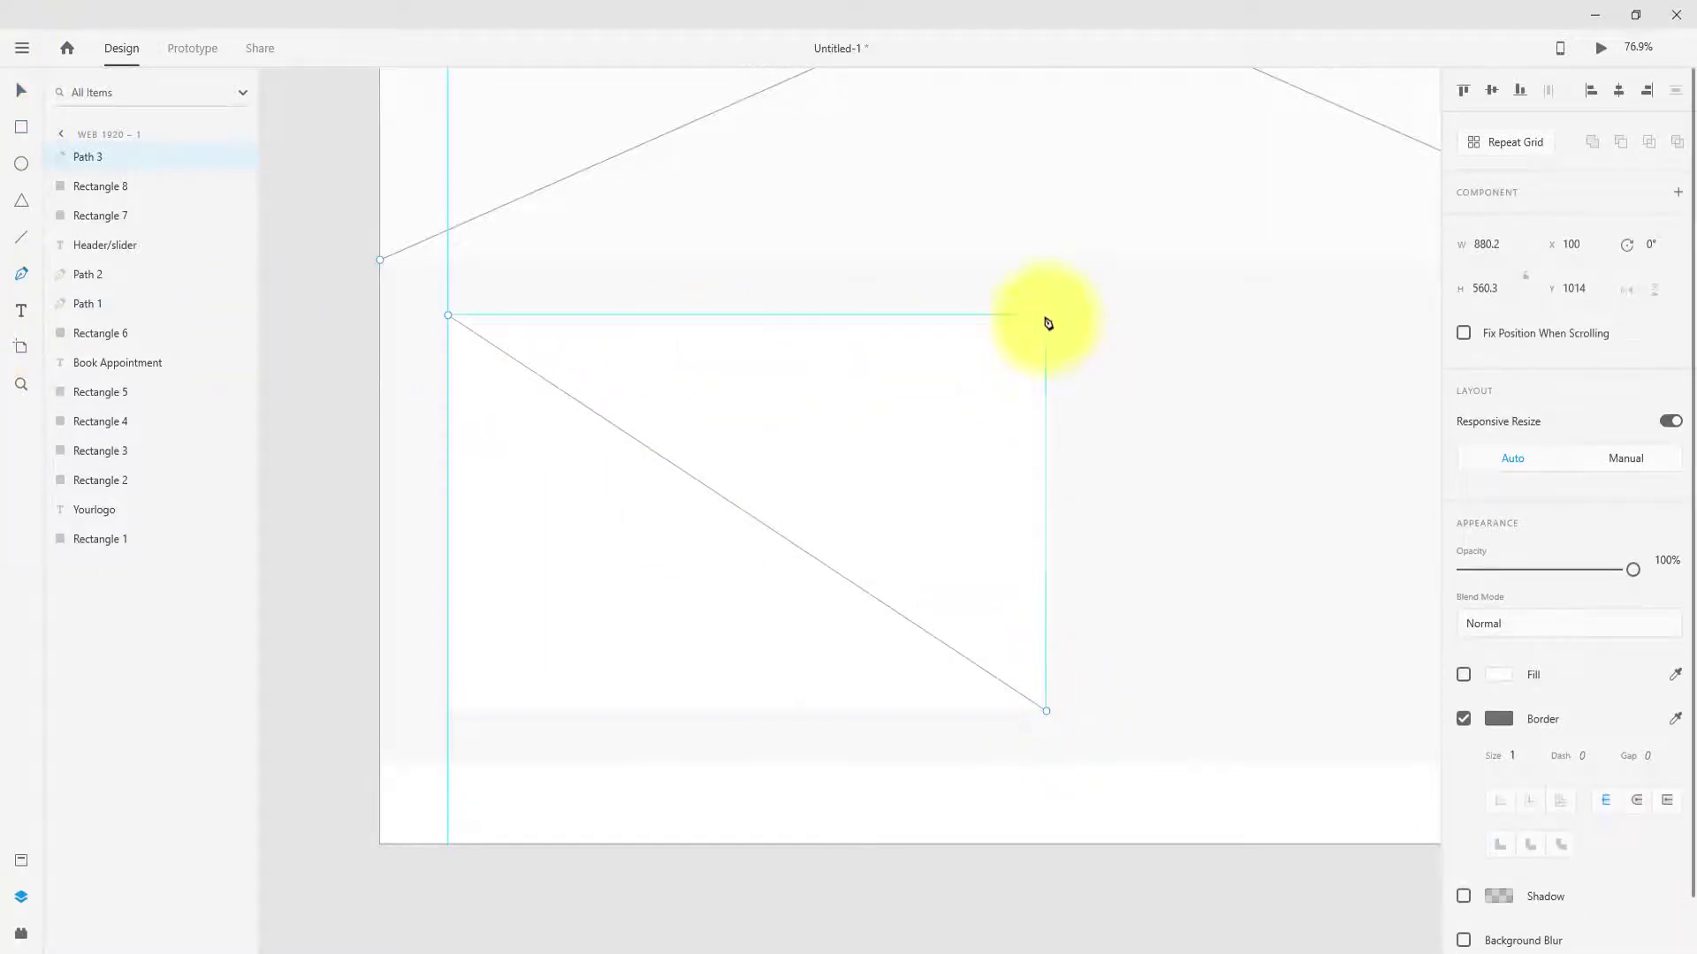
left_click(1046, 317)
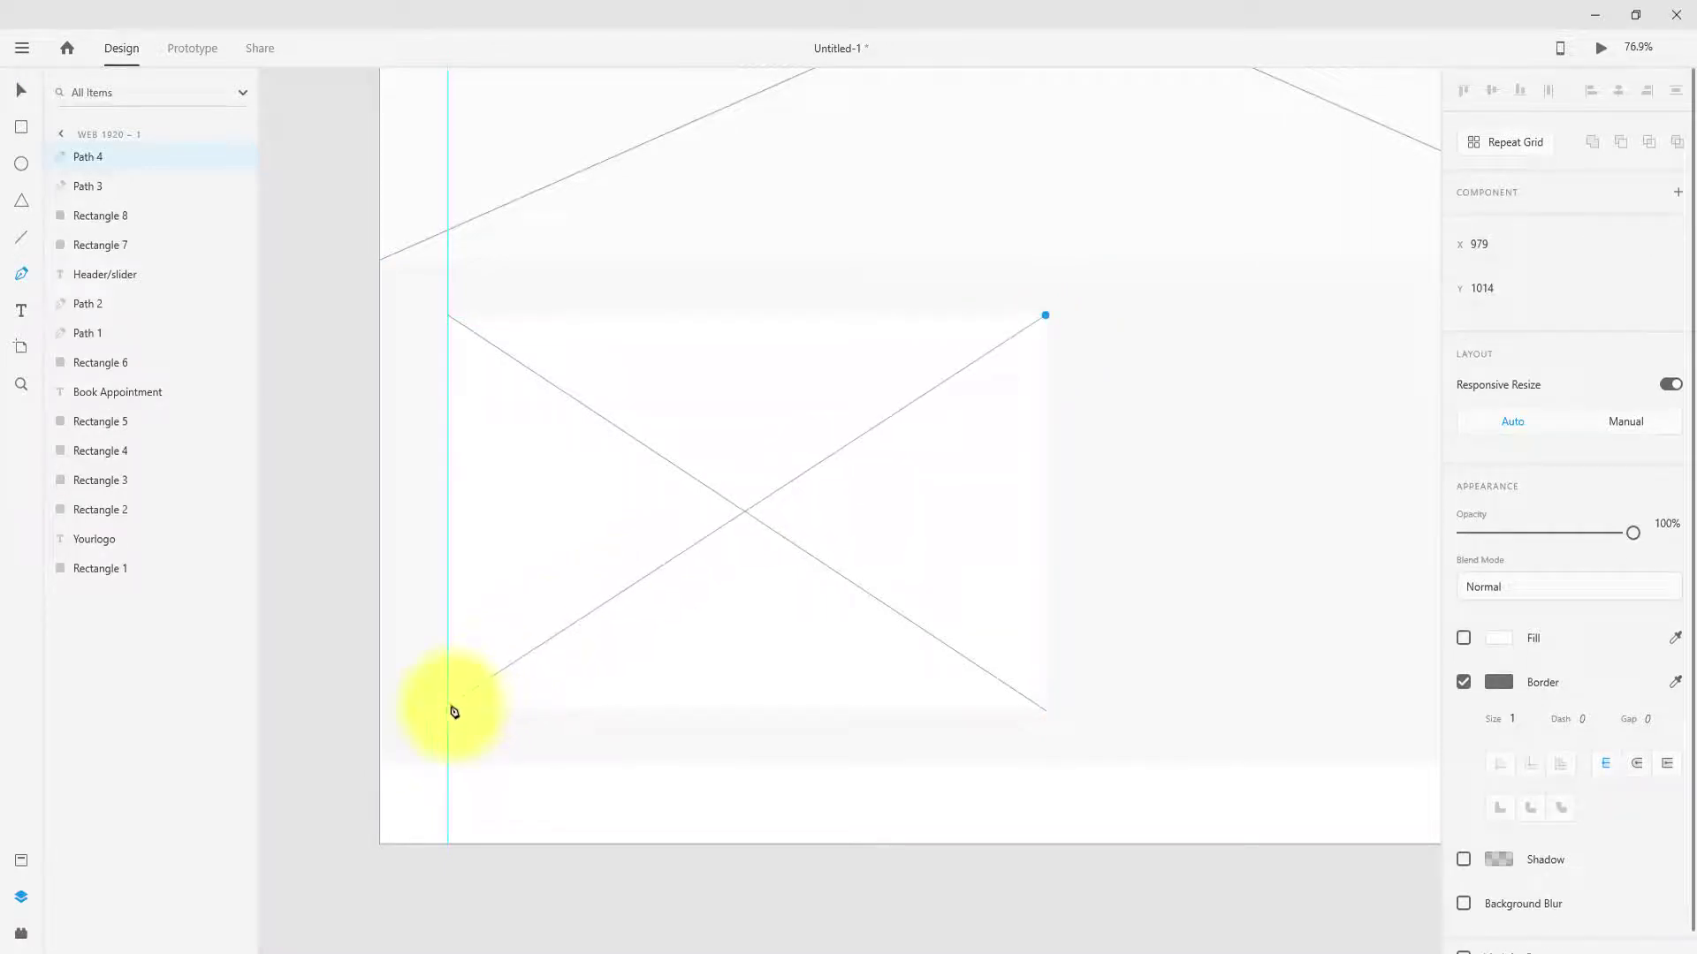
left_click(451, 708)
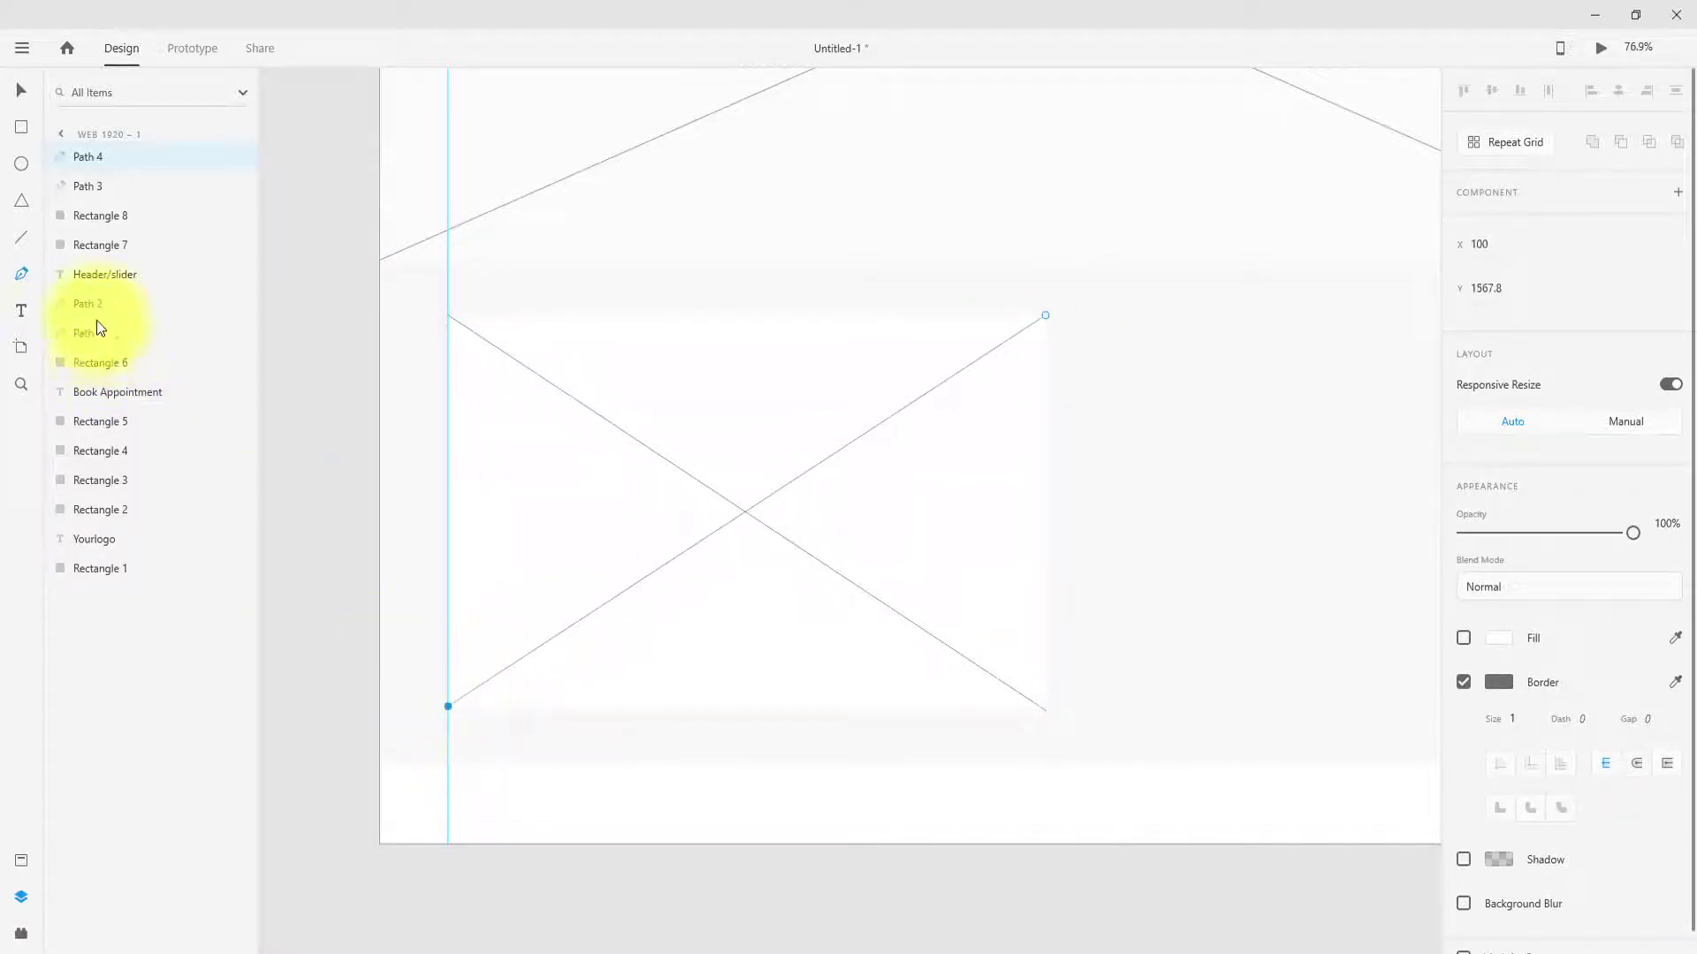
left_click(21, 91)
scroll(838, 774, "down", 3)
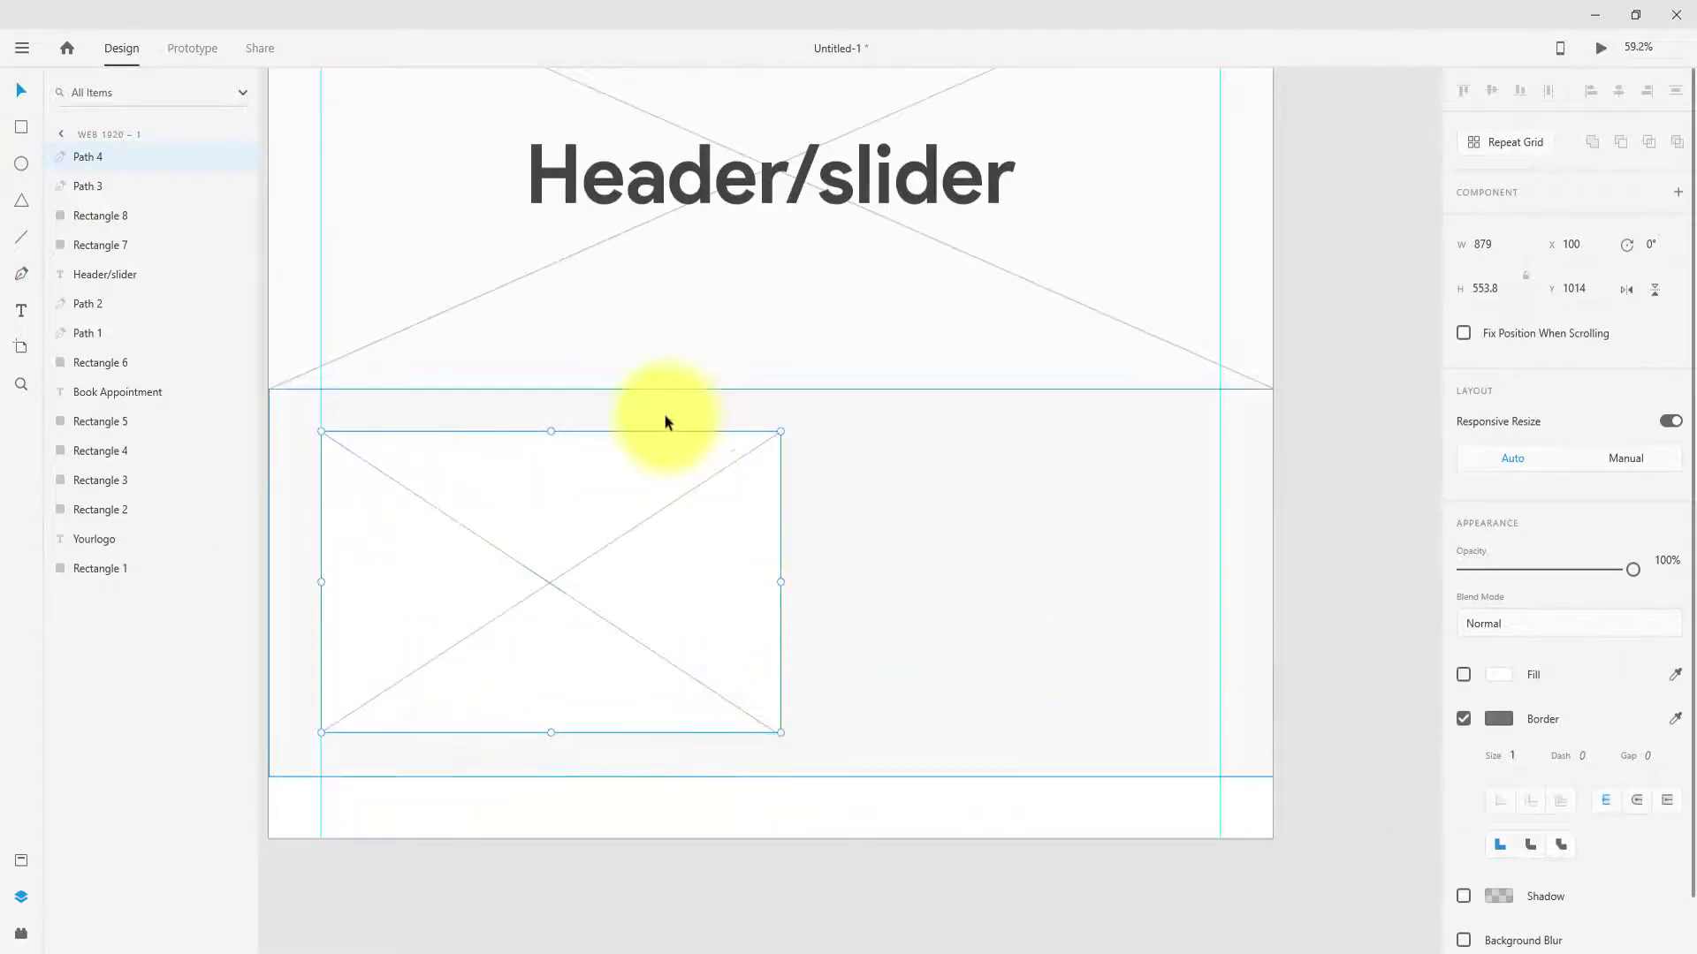
Add a 'How We Can help you' heading right of the placeholder, then move it and narrow its box
key("t")
left_click(1024, 560)
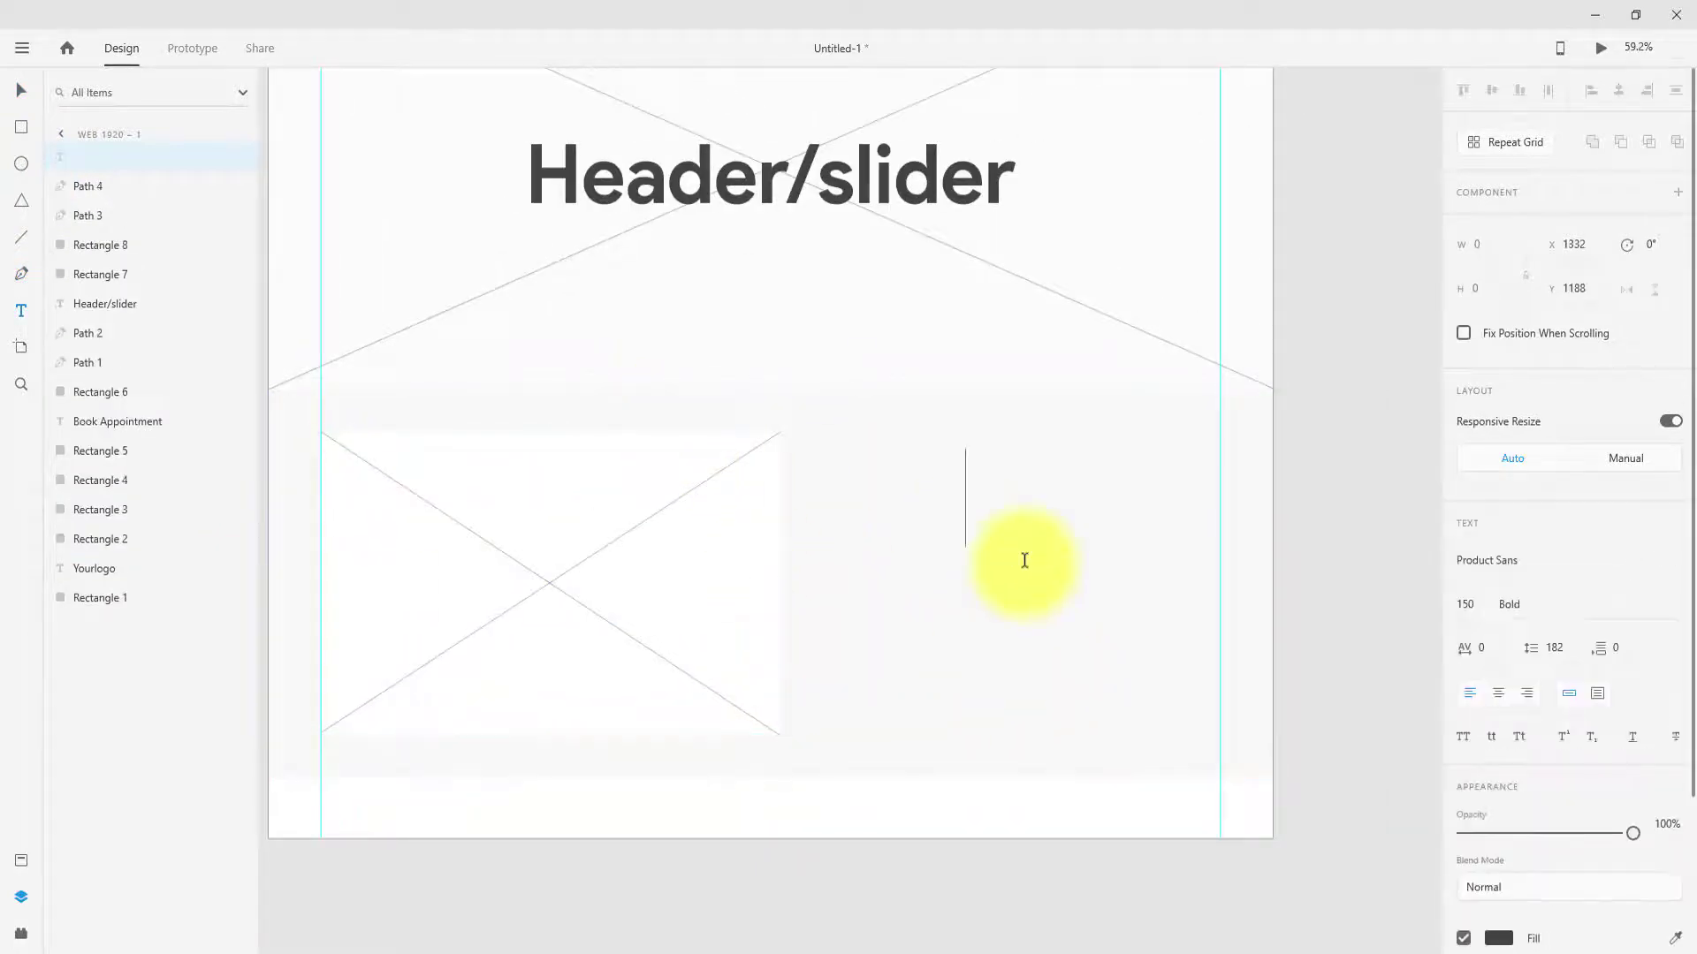
type("How ")
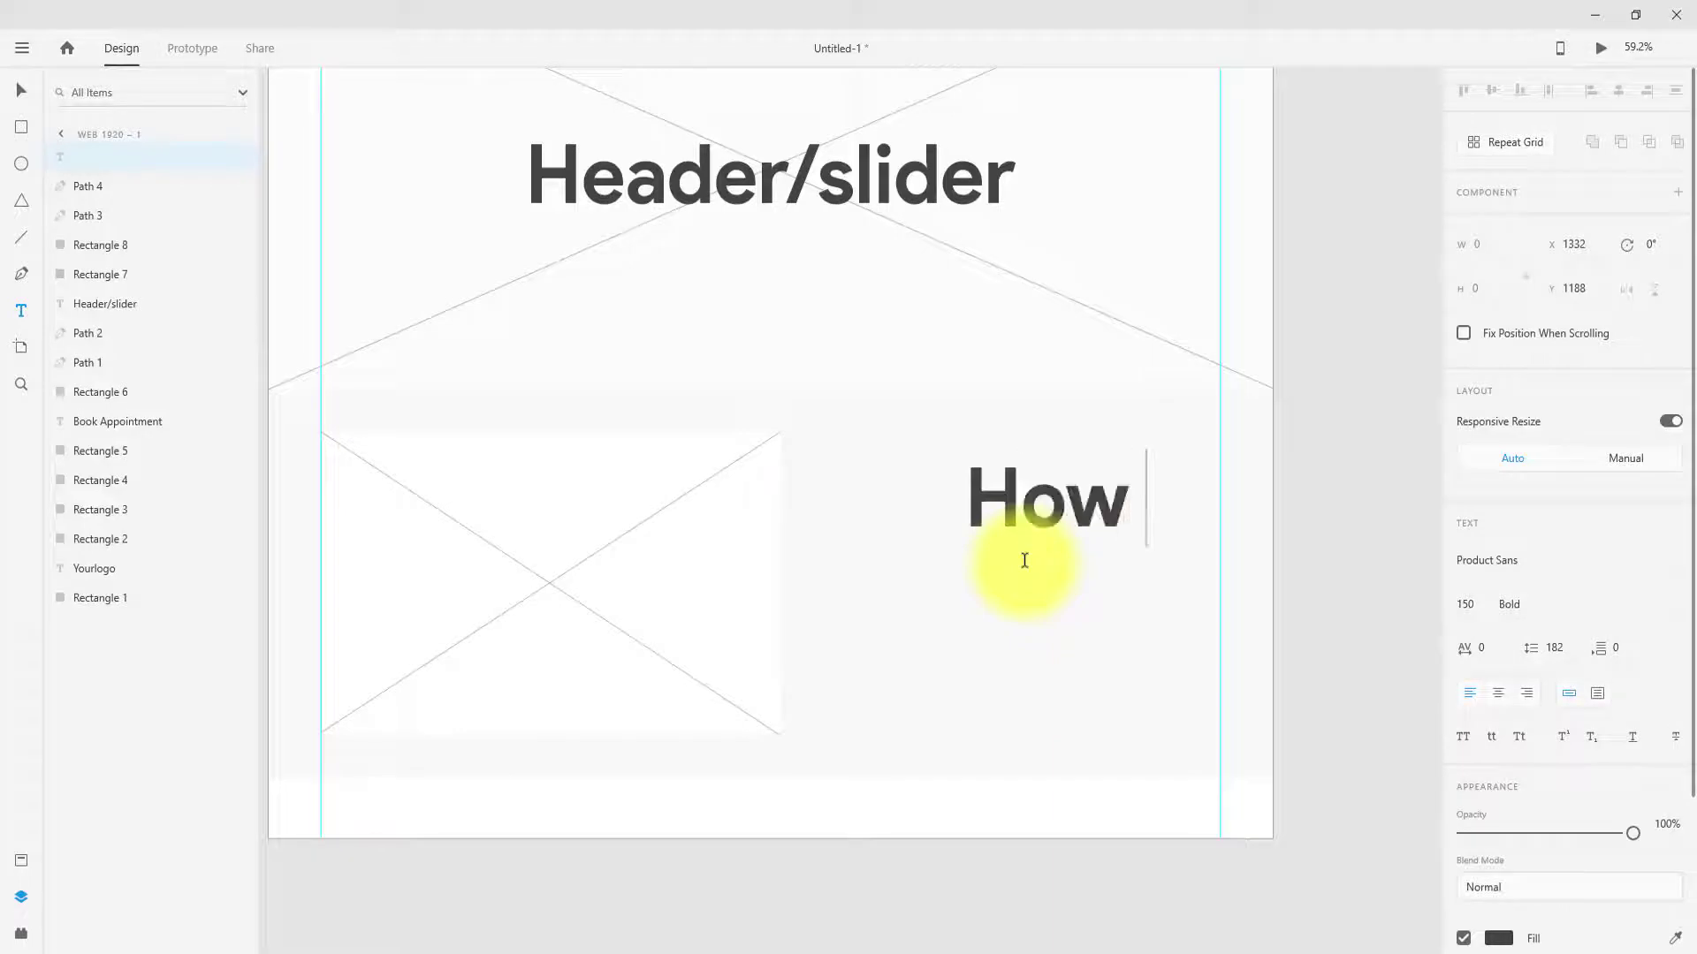
type("We Can help you")
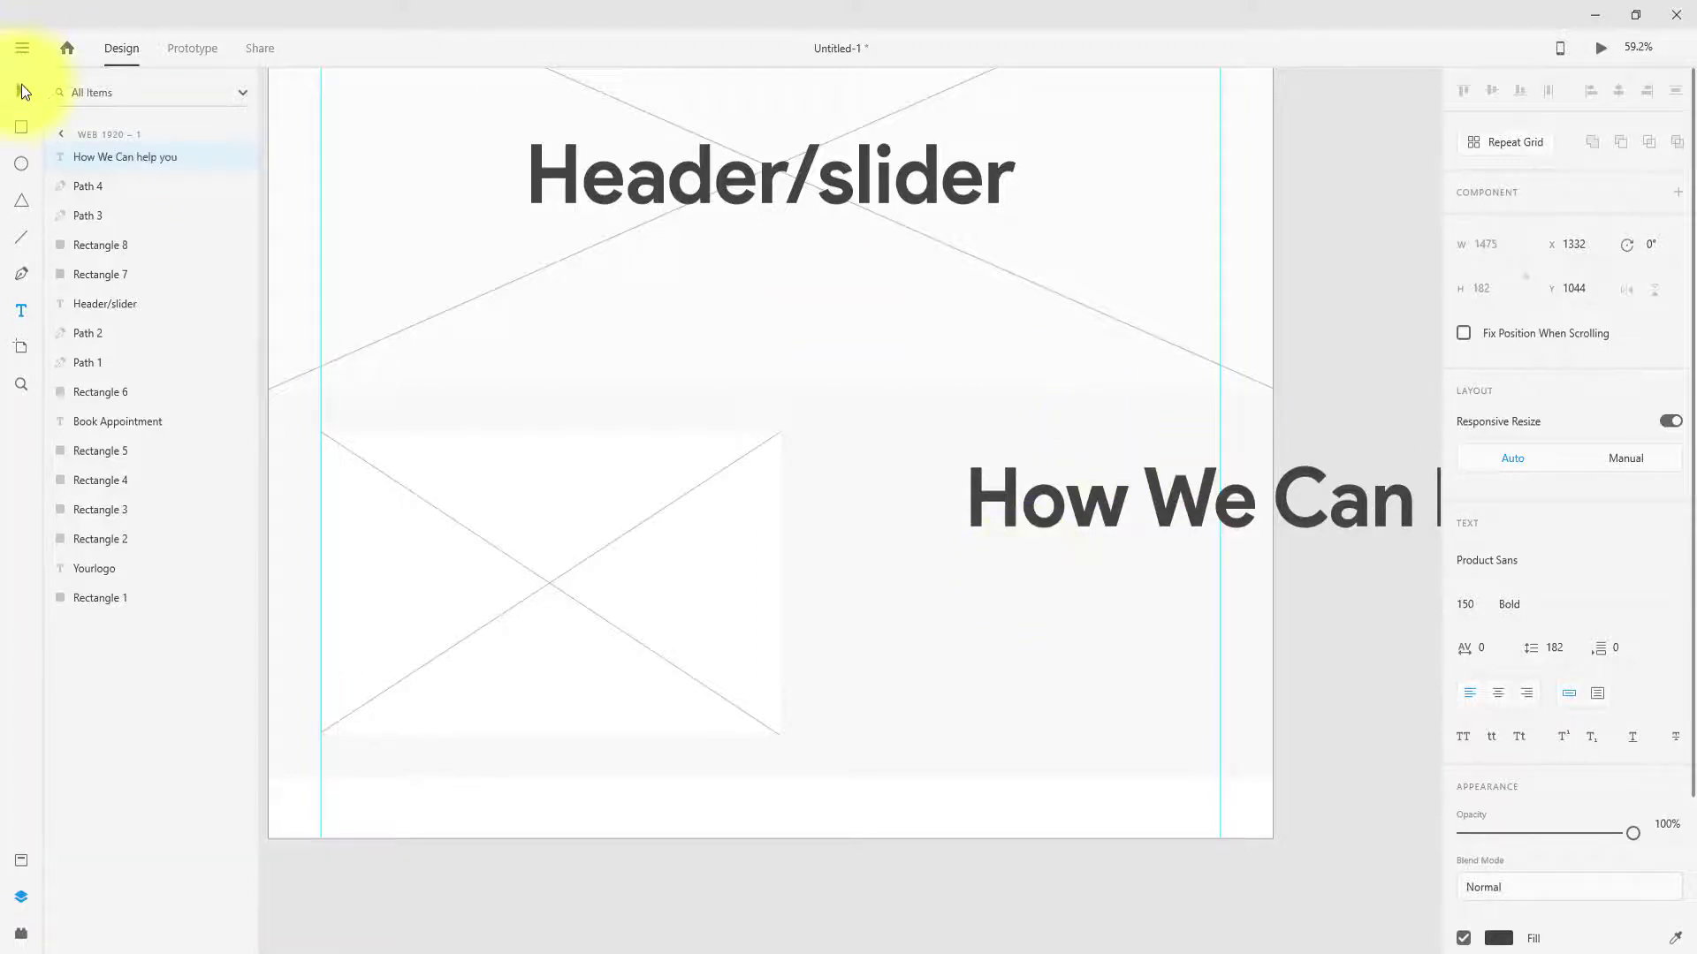
left_click(22, 91)
left_click(1220, 504)
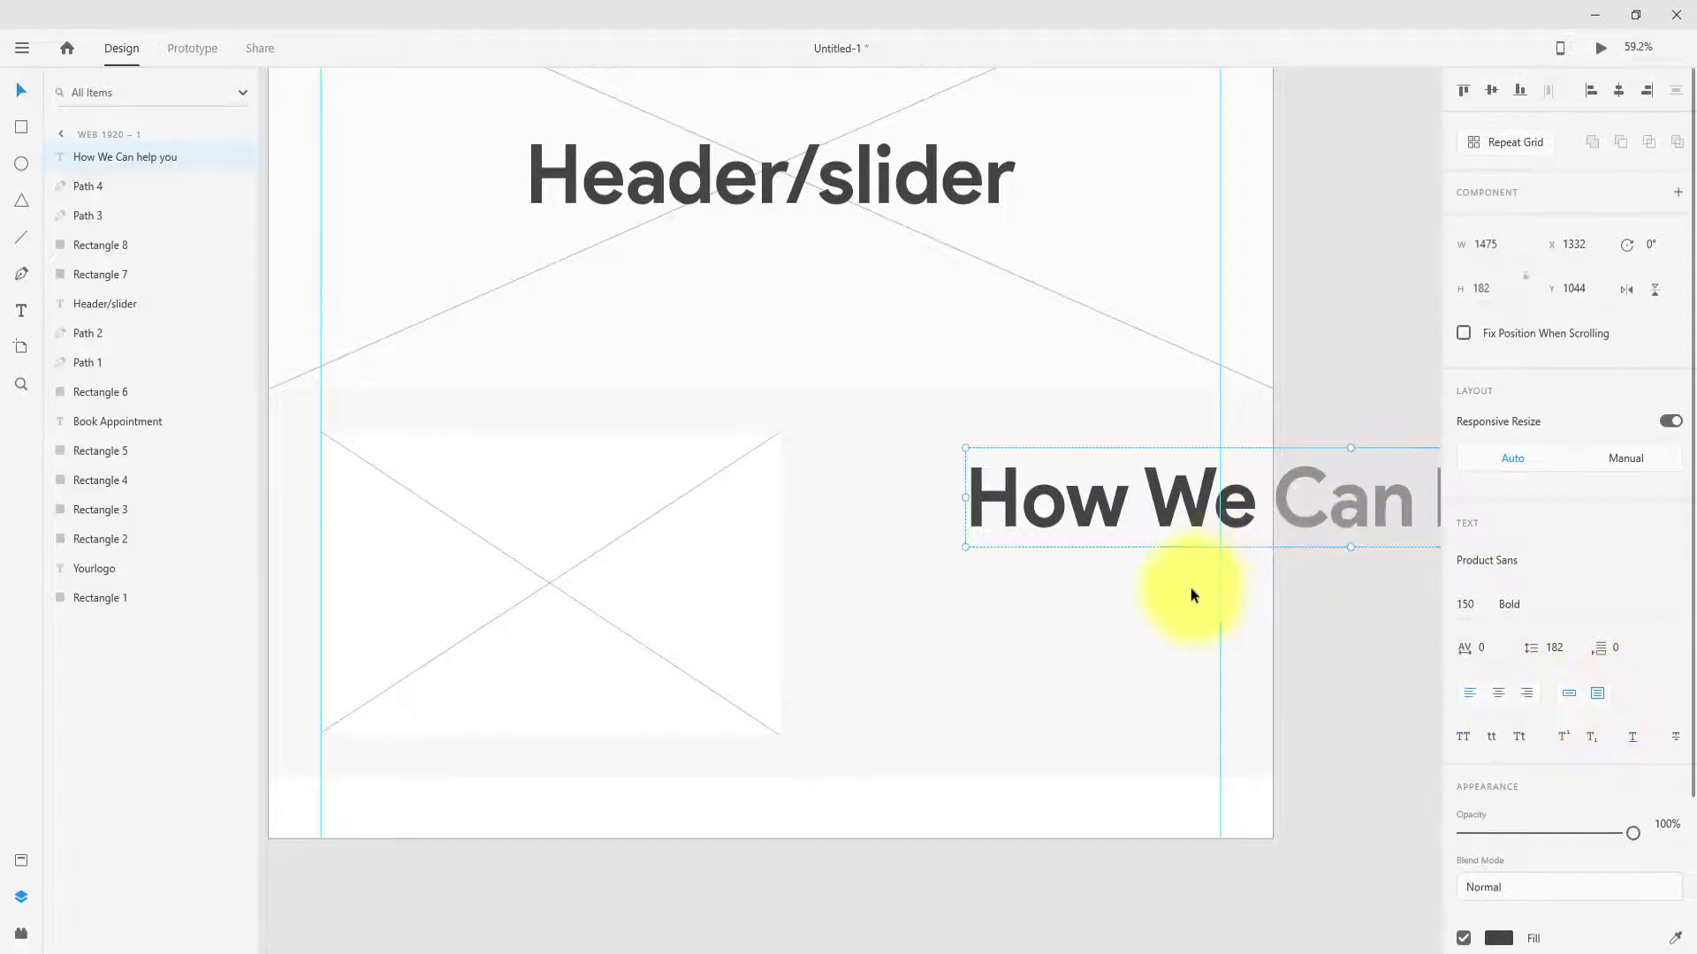
key("ctrl+0")
left_click_drag(938, 575, 914, 570)
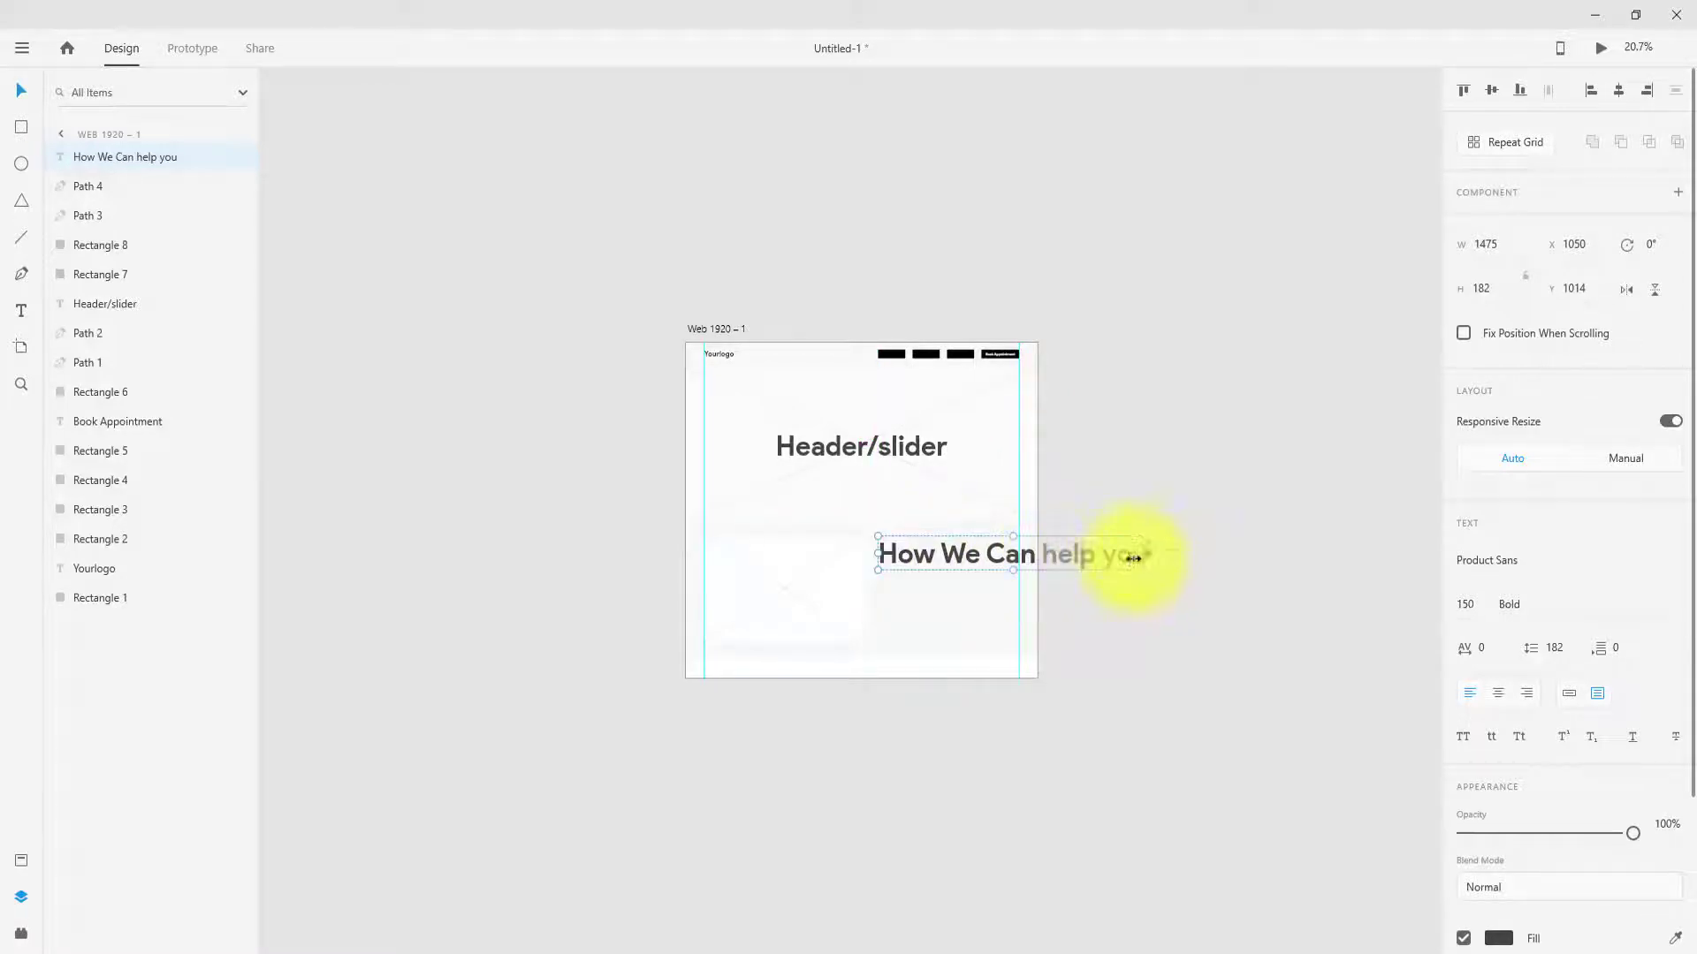
mouse_move(1133, 559)
left_mouse_down()
mouse_move(1015, 595)
mouse_move(948, 571)
mouse_move(926, 651)
left_mouse_up()
Select all the heading text and set its font size to 100
double_click(929, 630)
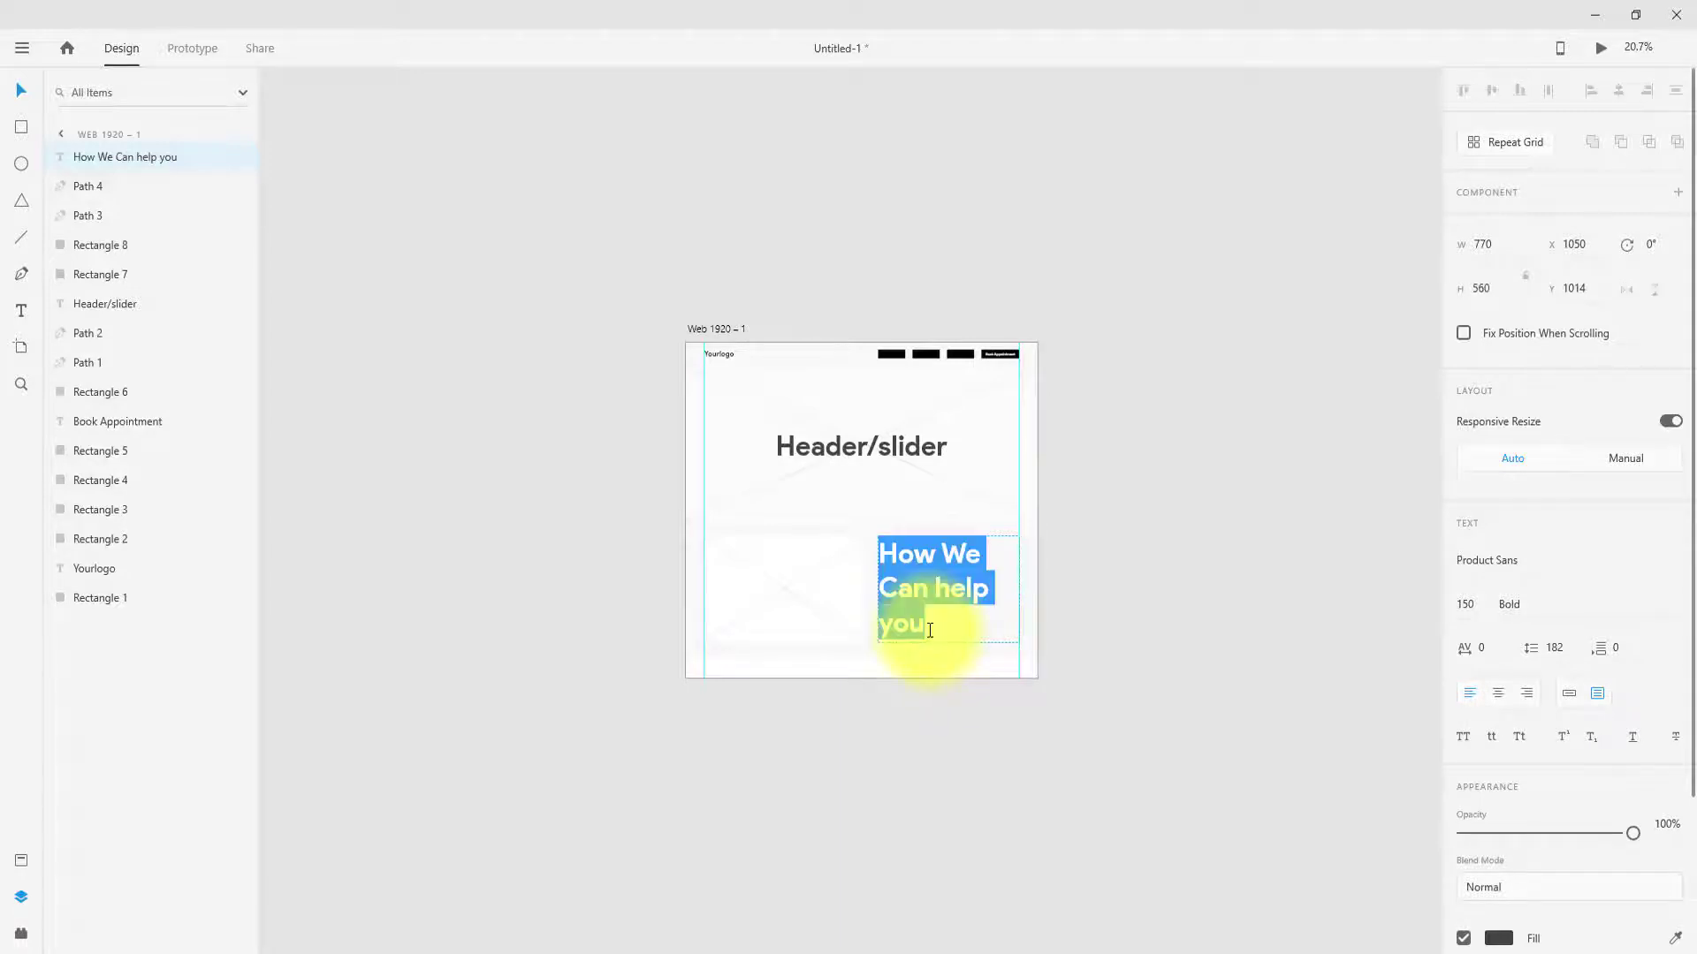
left_click(953, 637)
type("?")
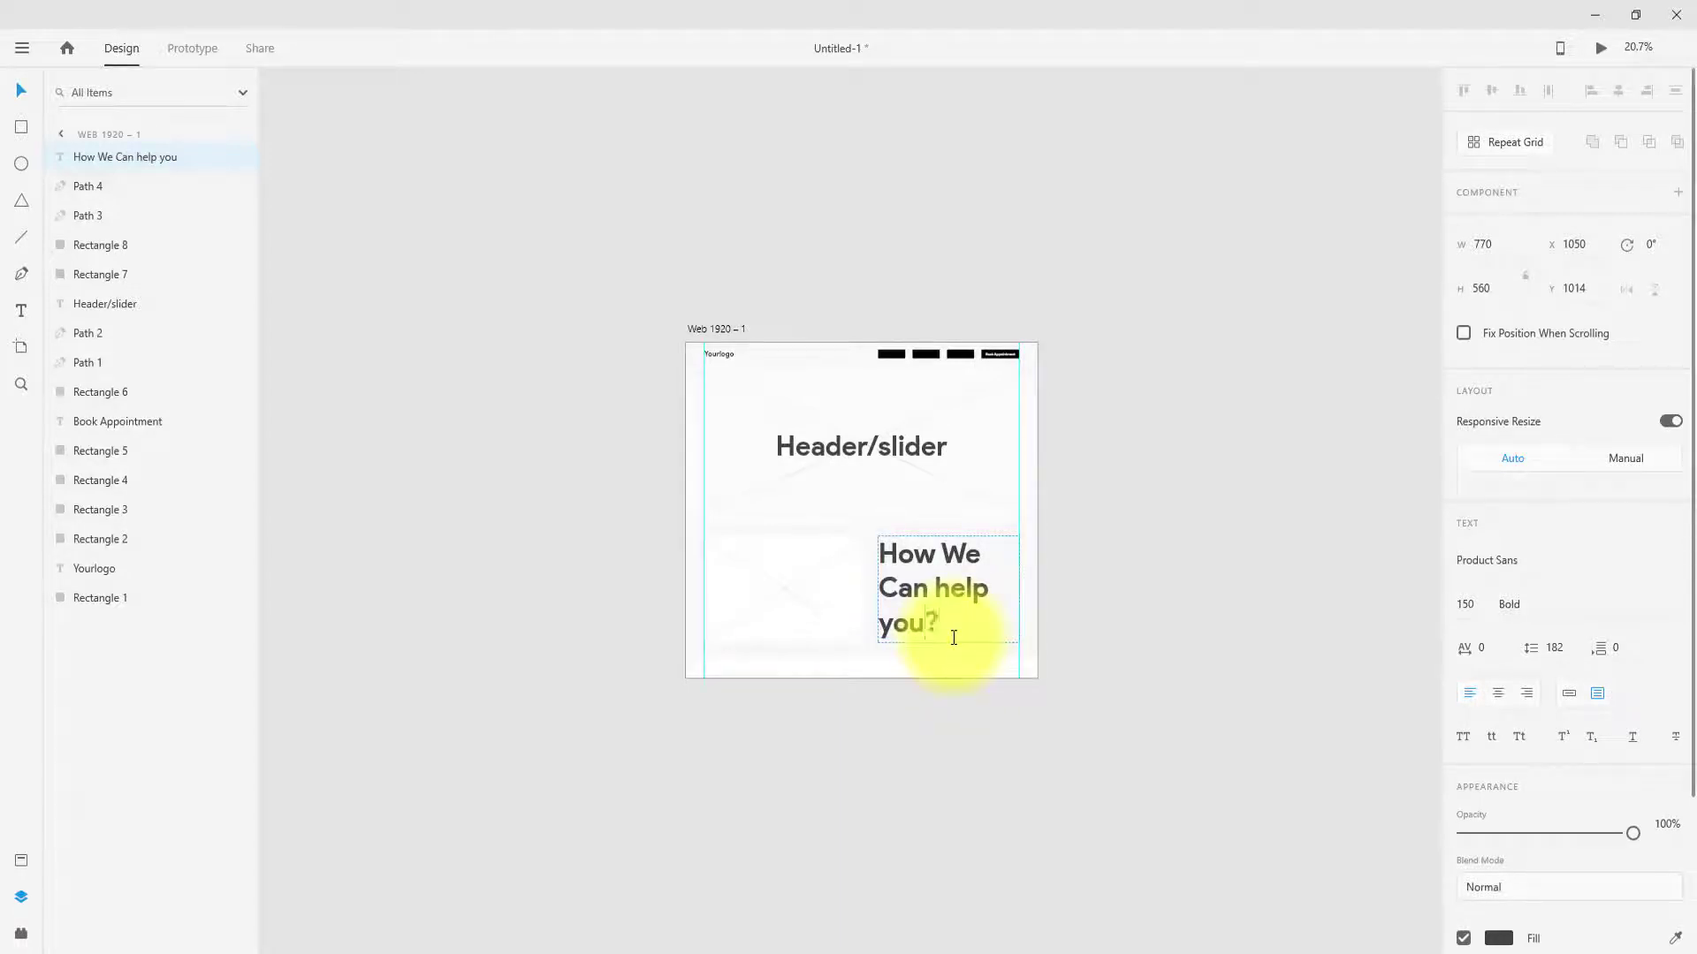
key("ctrl+a")
left_click(1482, 611)
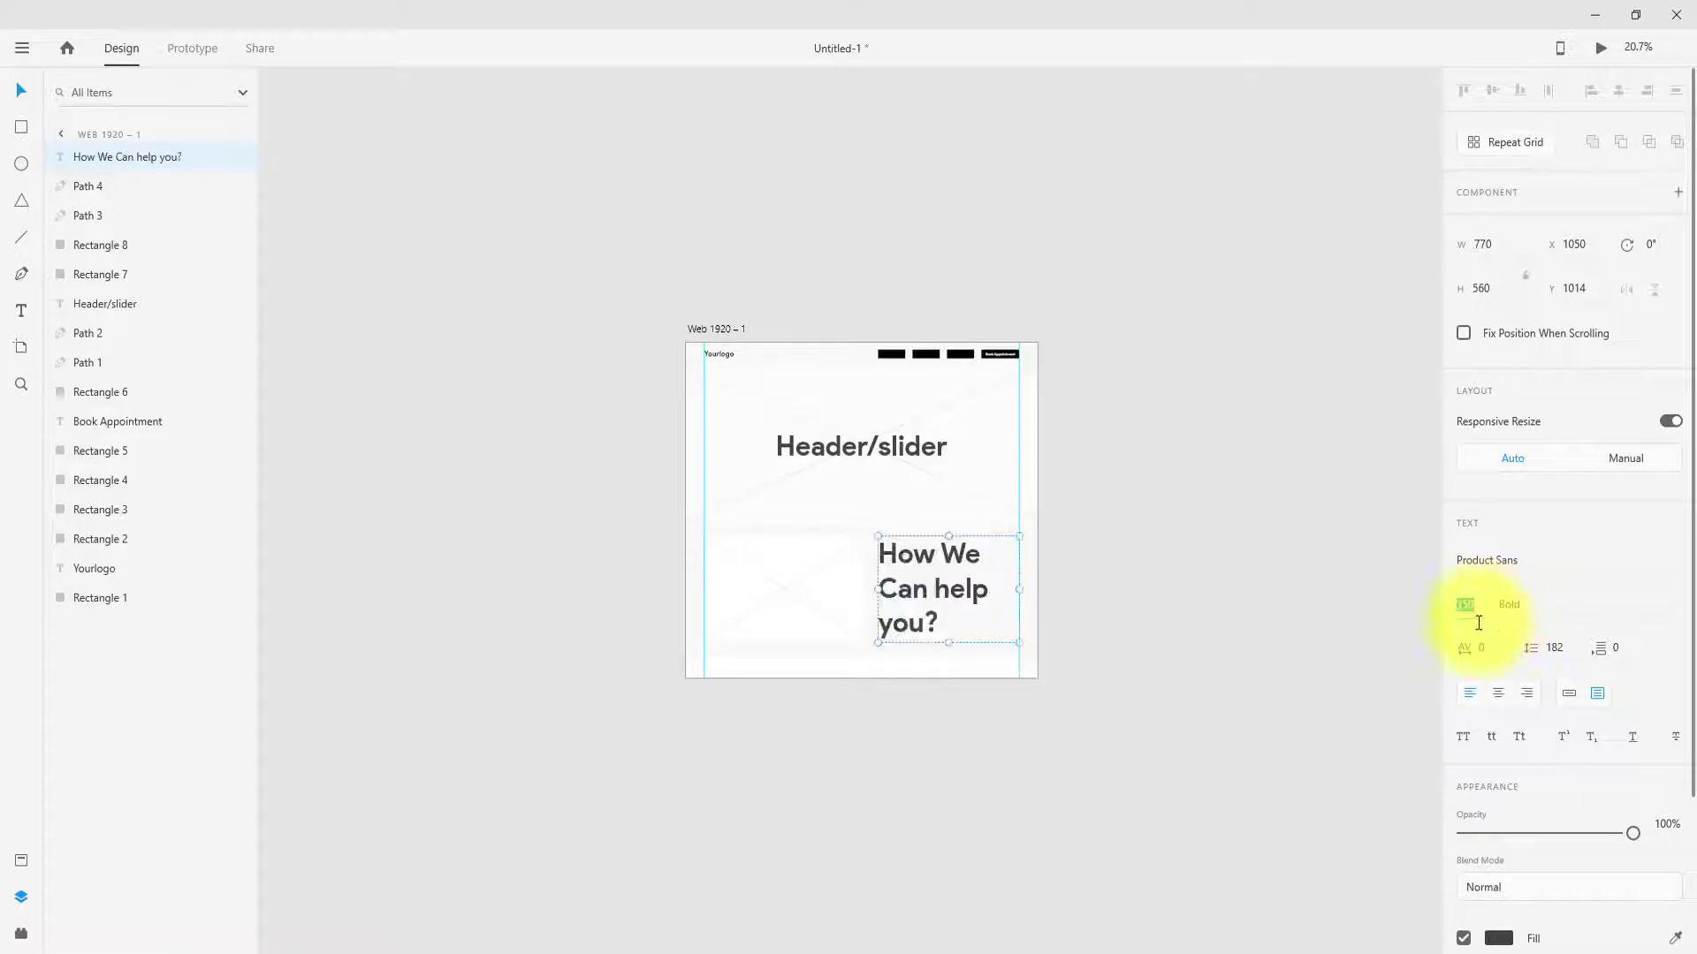
type("100")
key("Return")
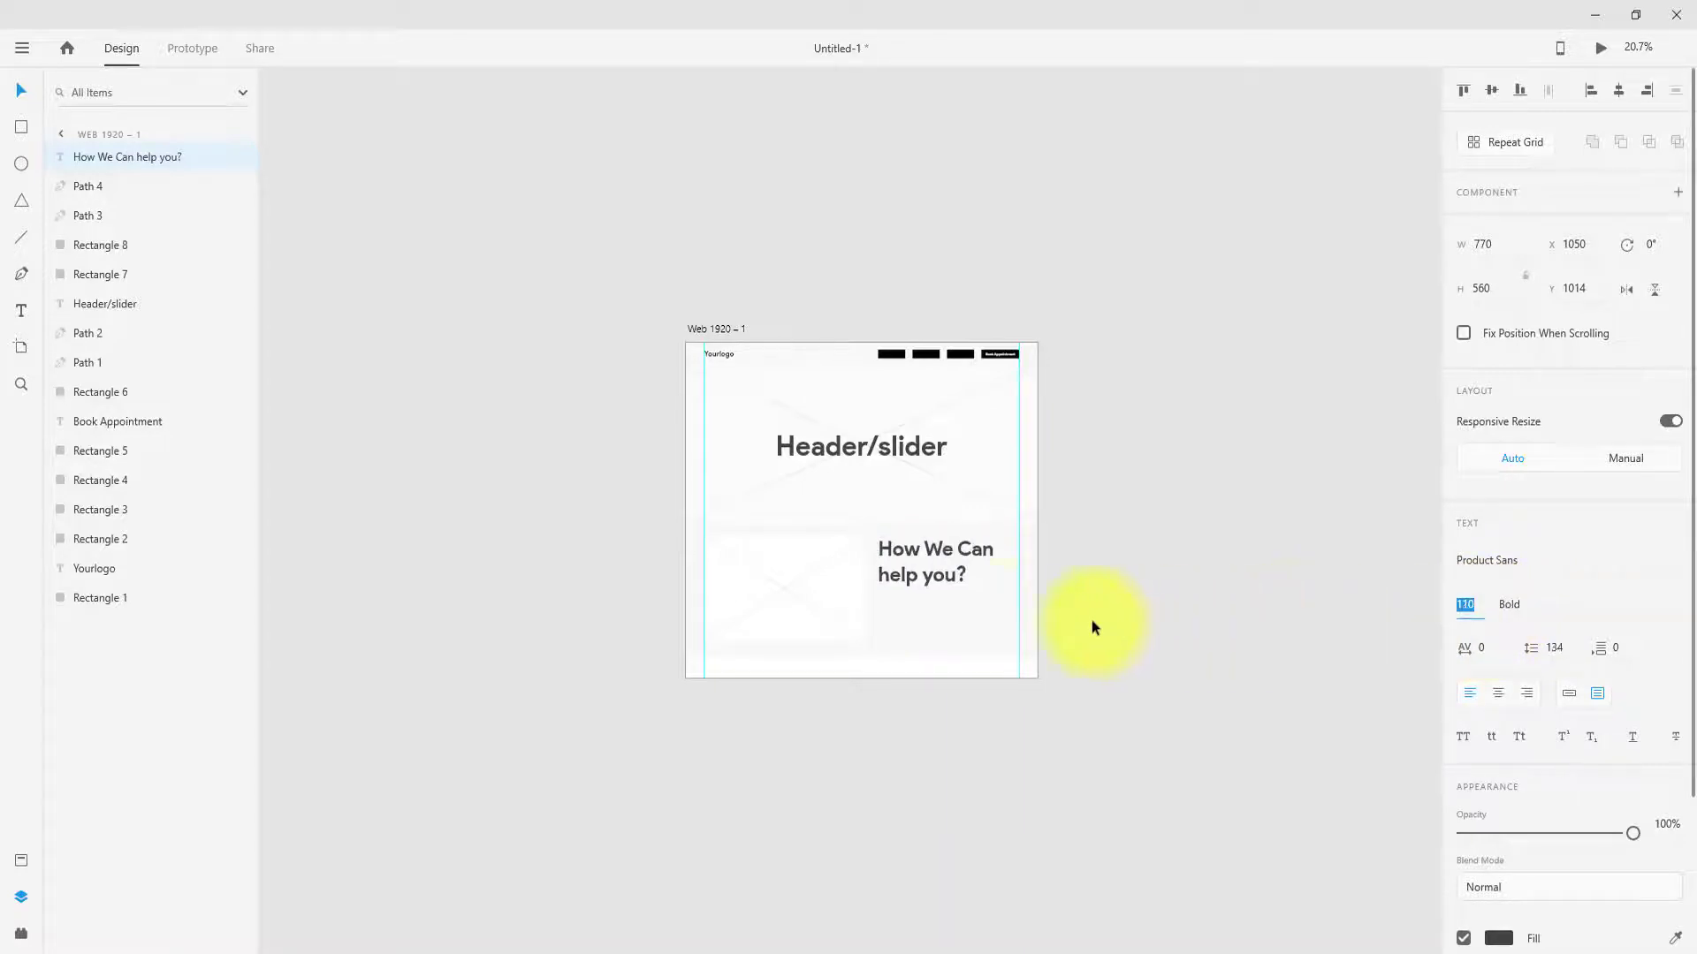
left_click(1167, 663)
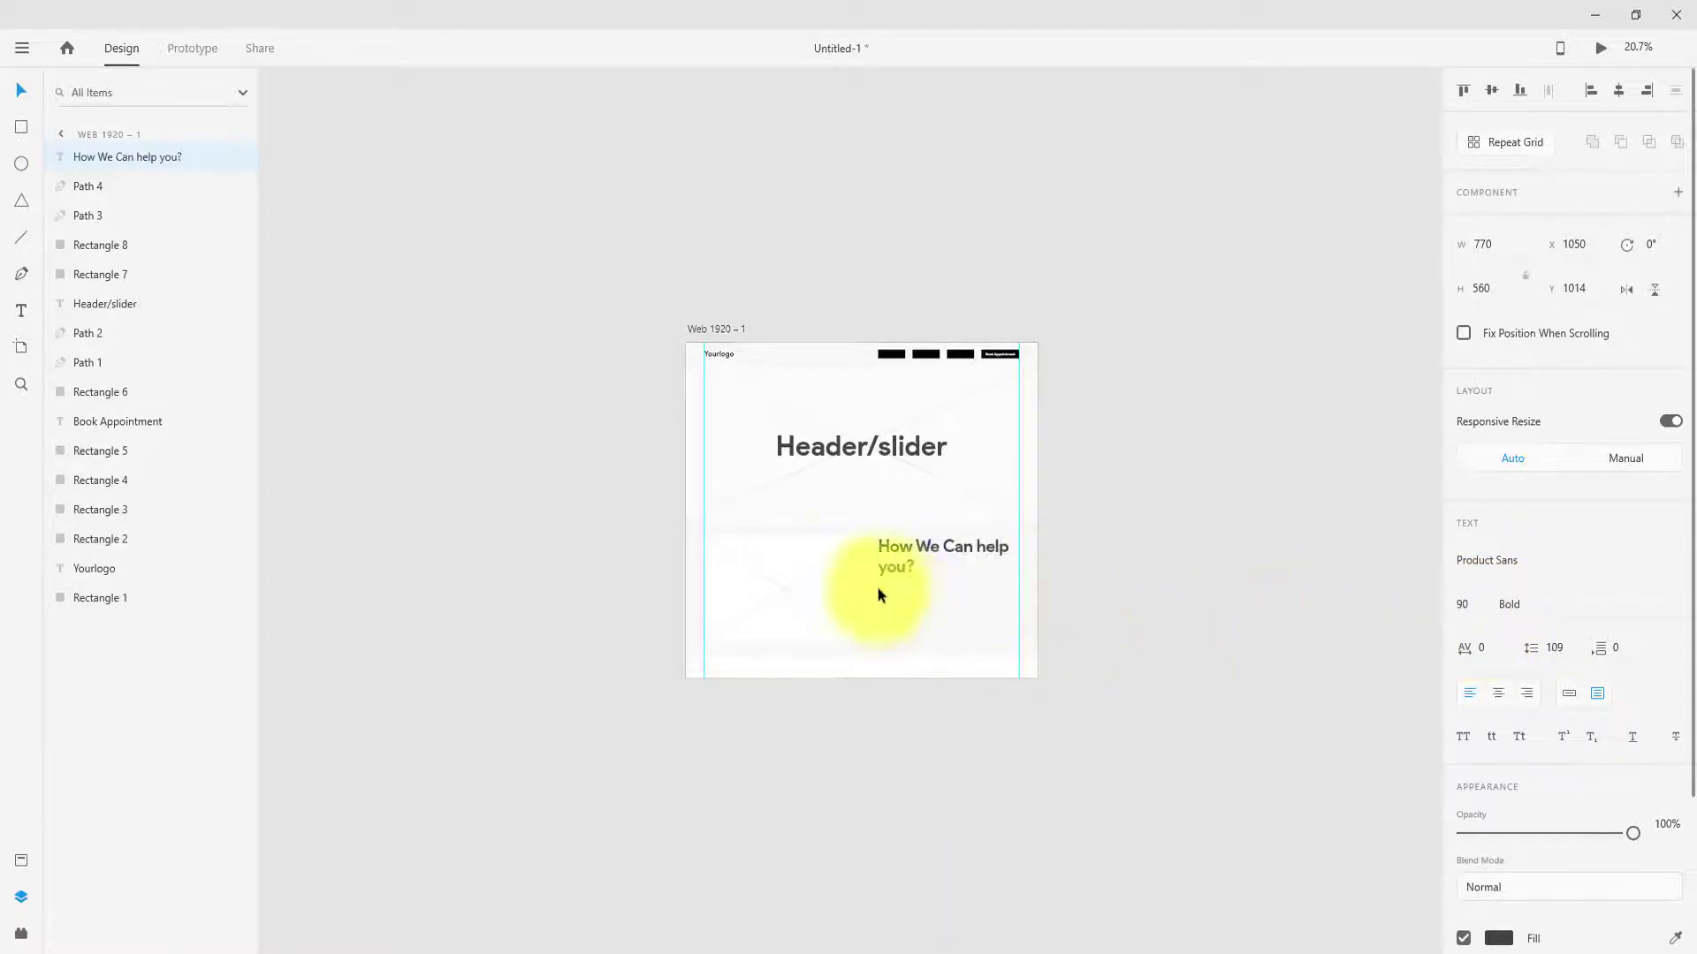
scroll(884, 590, "up", 3)
left_click(853, 535)
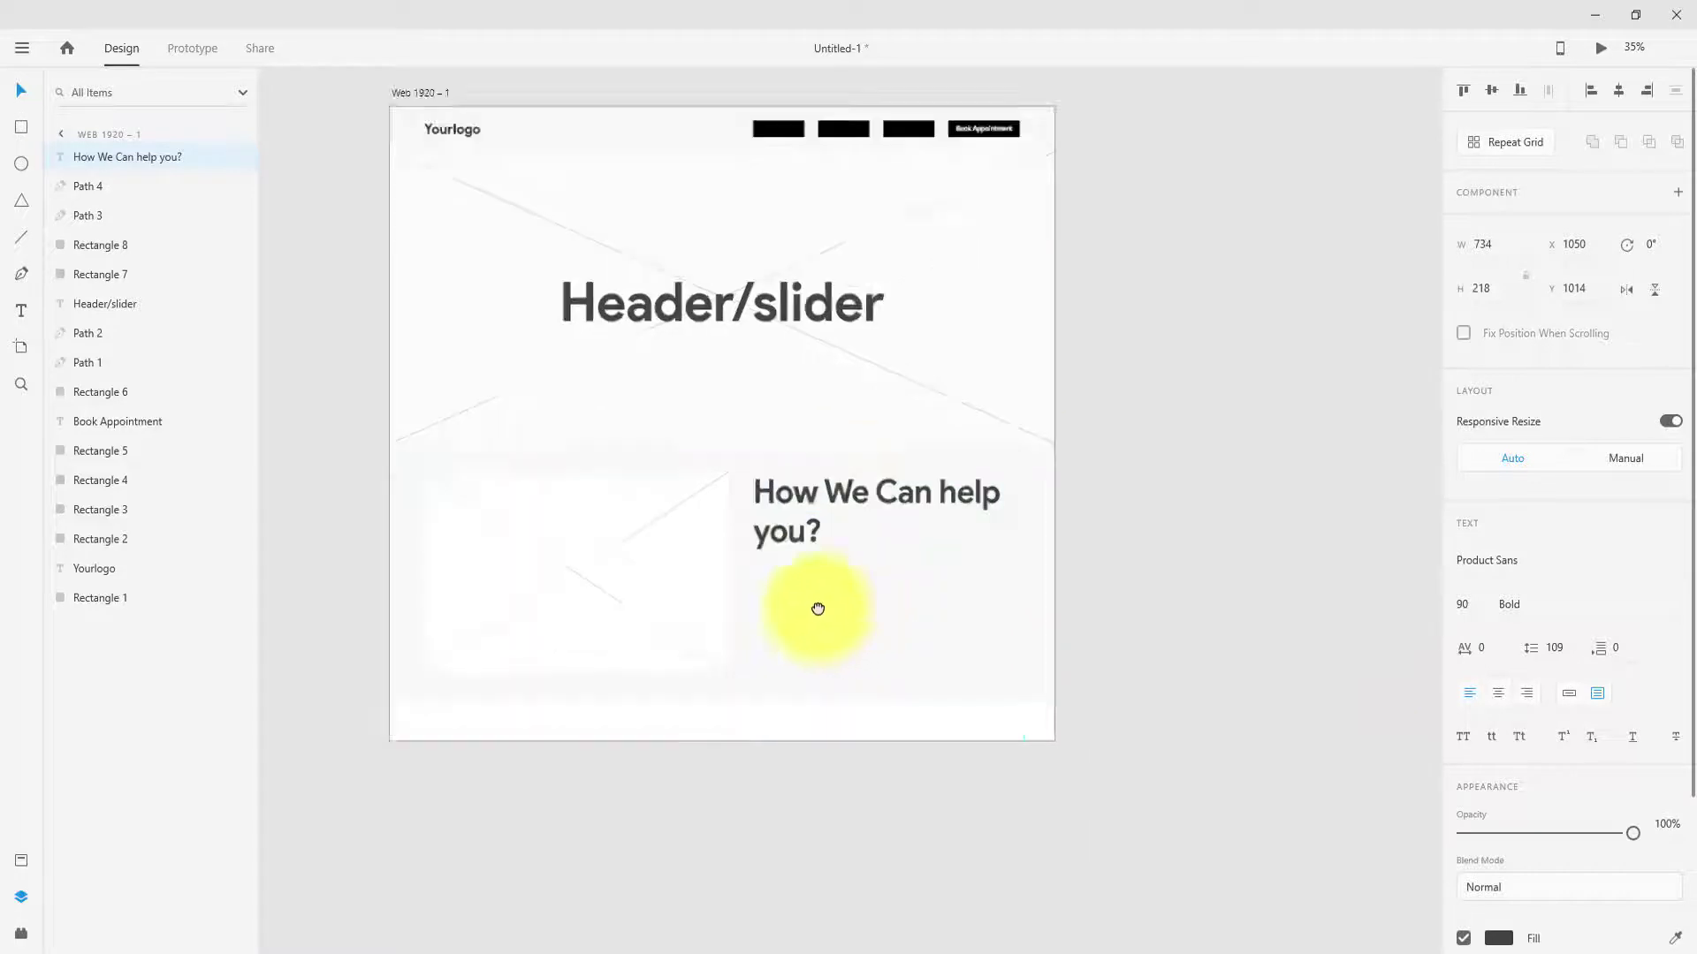
scroll(817, 609, "up", 1)
Create four borderless black placeholder bars of decreasing width beneath the heading
left_click(22, 129)
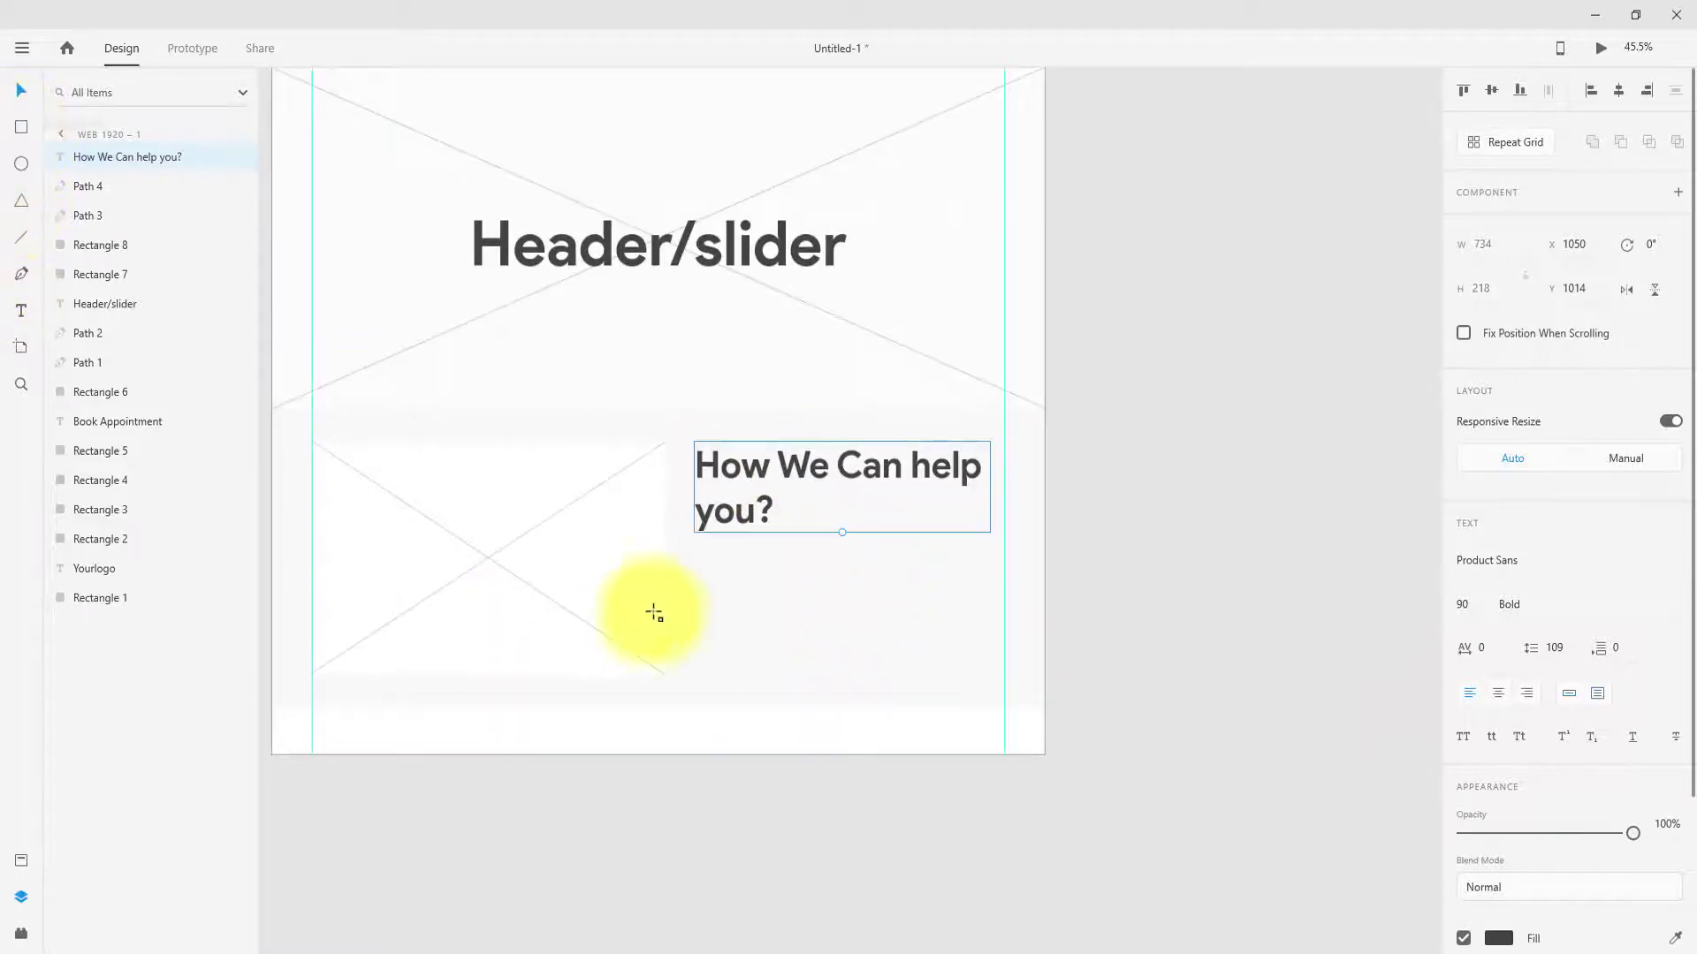
left_click_drag(695, 546, 854, 566)
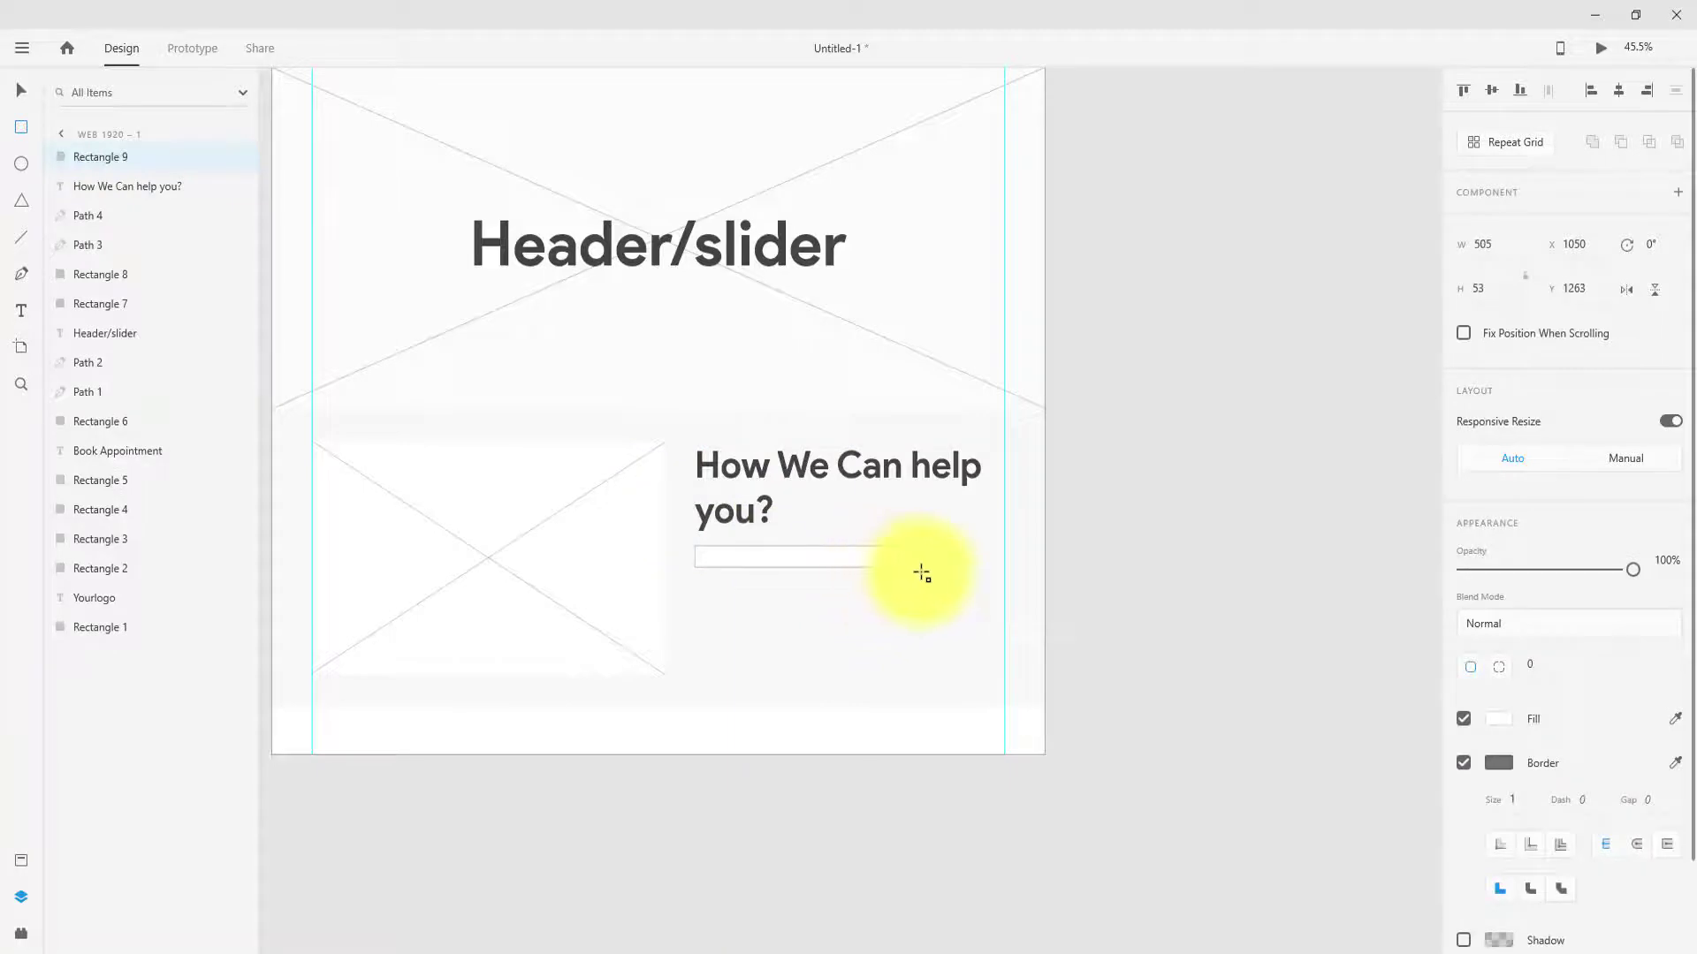
left_click_drag(927, 574, 928, 573)
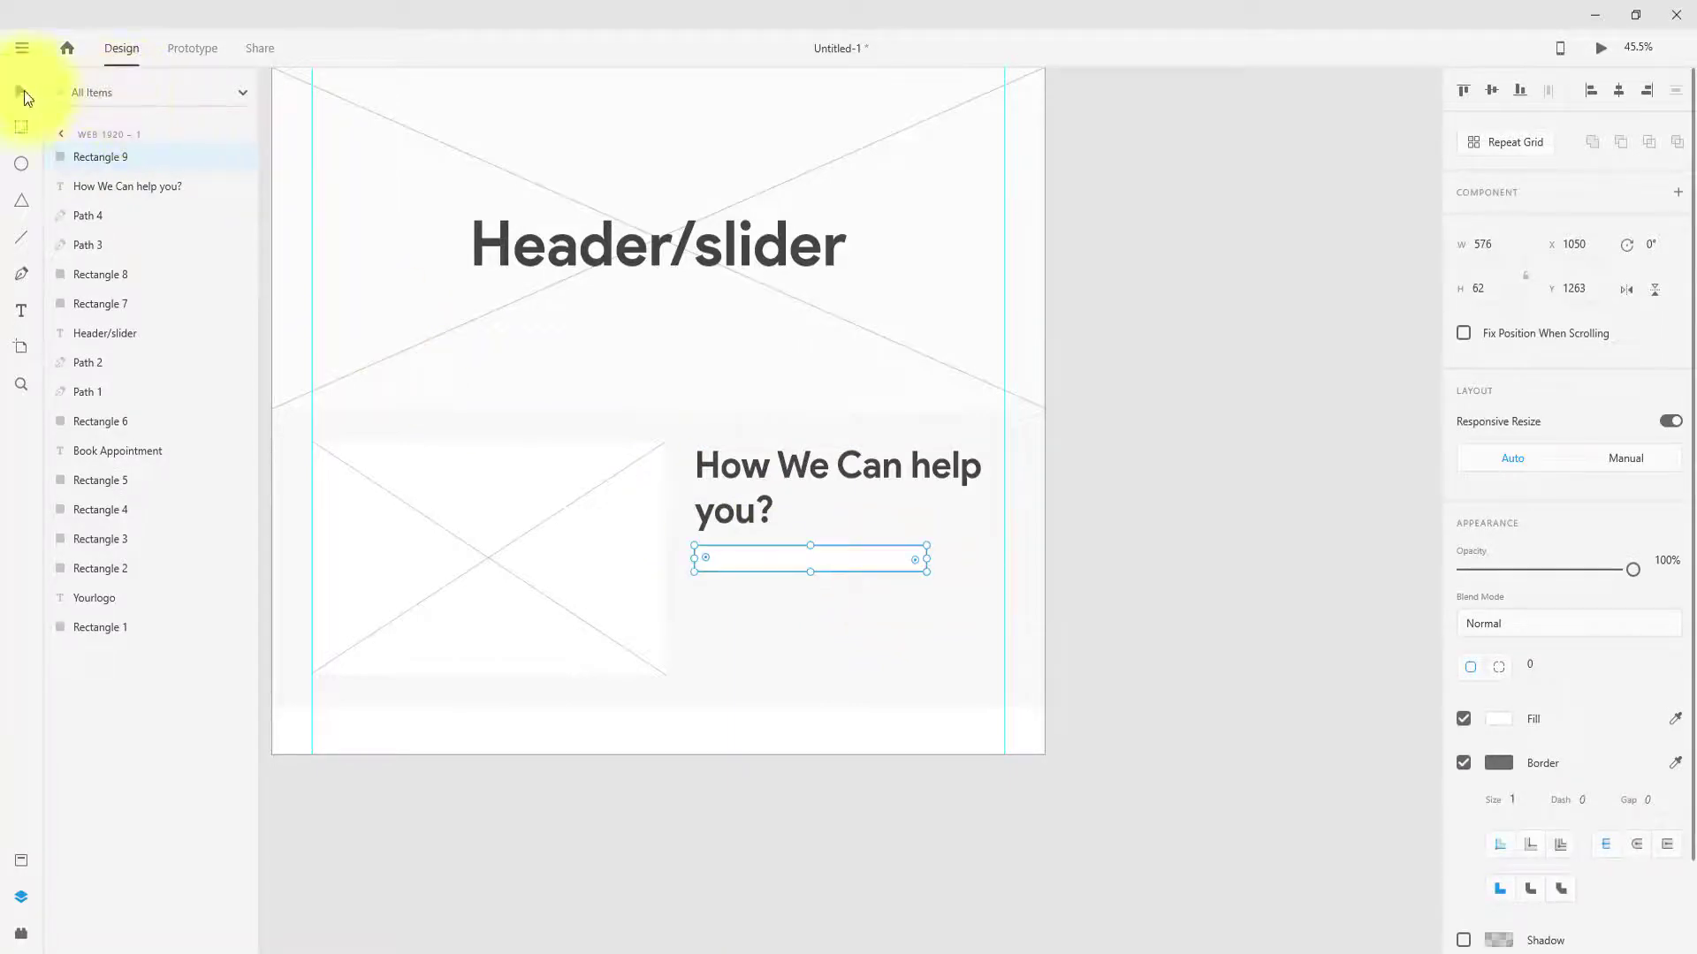
left_click_drag(798, 559, 799, 592)
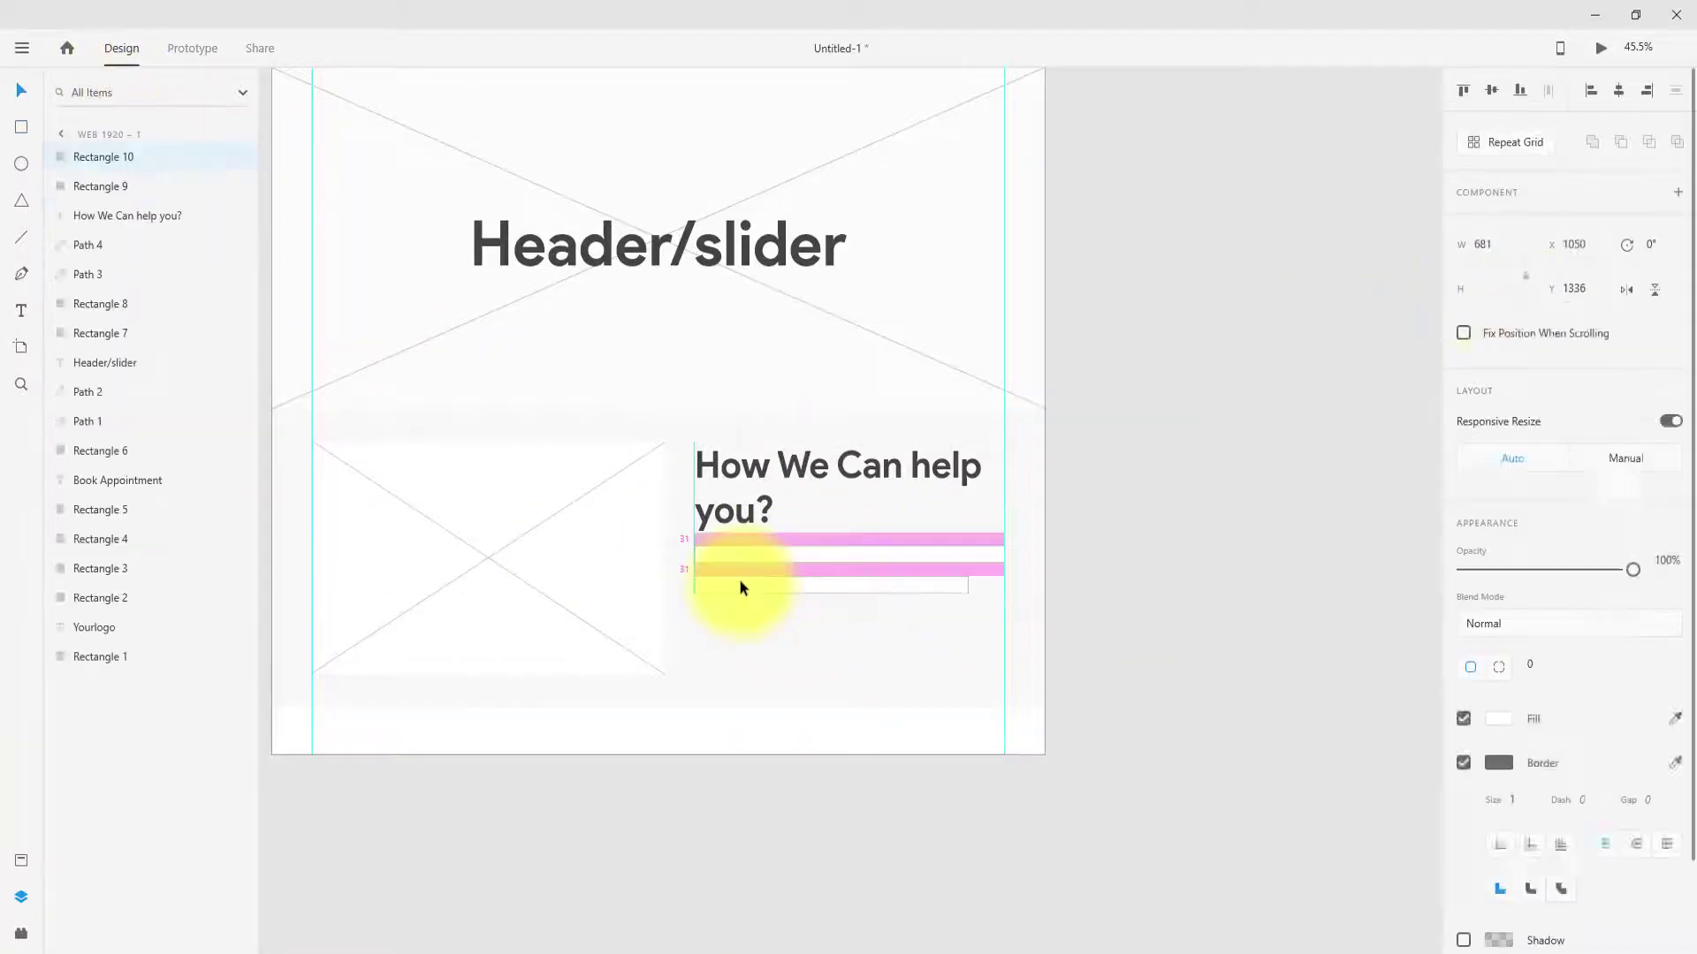
left_click(1463, 762)
left_click(1498, 718)
left_click(1092, 797)
scroll(739, 633, "up", 2)
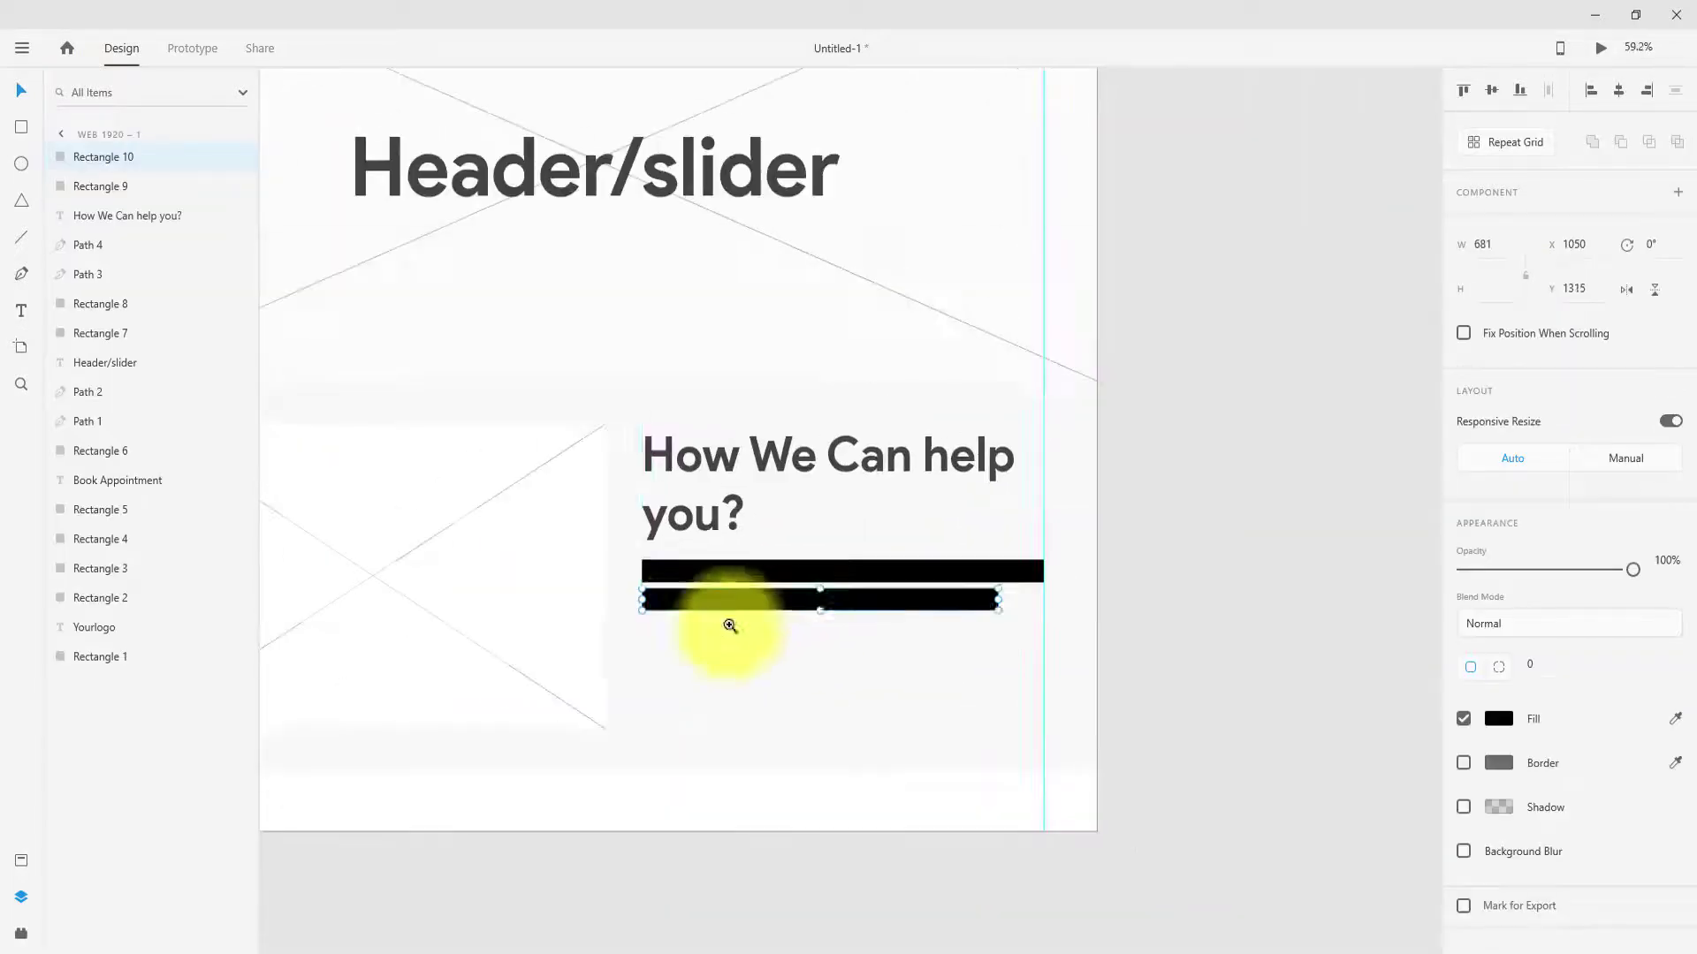
mouse_move(729, 626)
left_mouse_down()
mouse_move(966, 644)
mouse_move(946, 663)
left_mouse_up()
key("Escape")
key("ctrl+0")
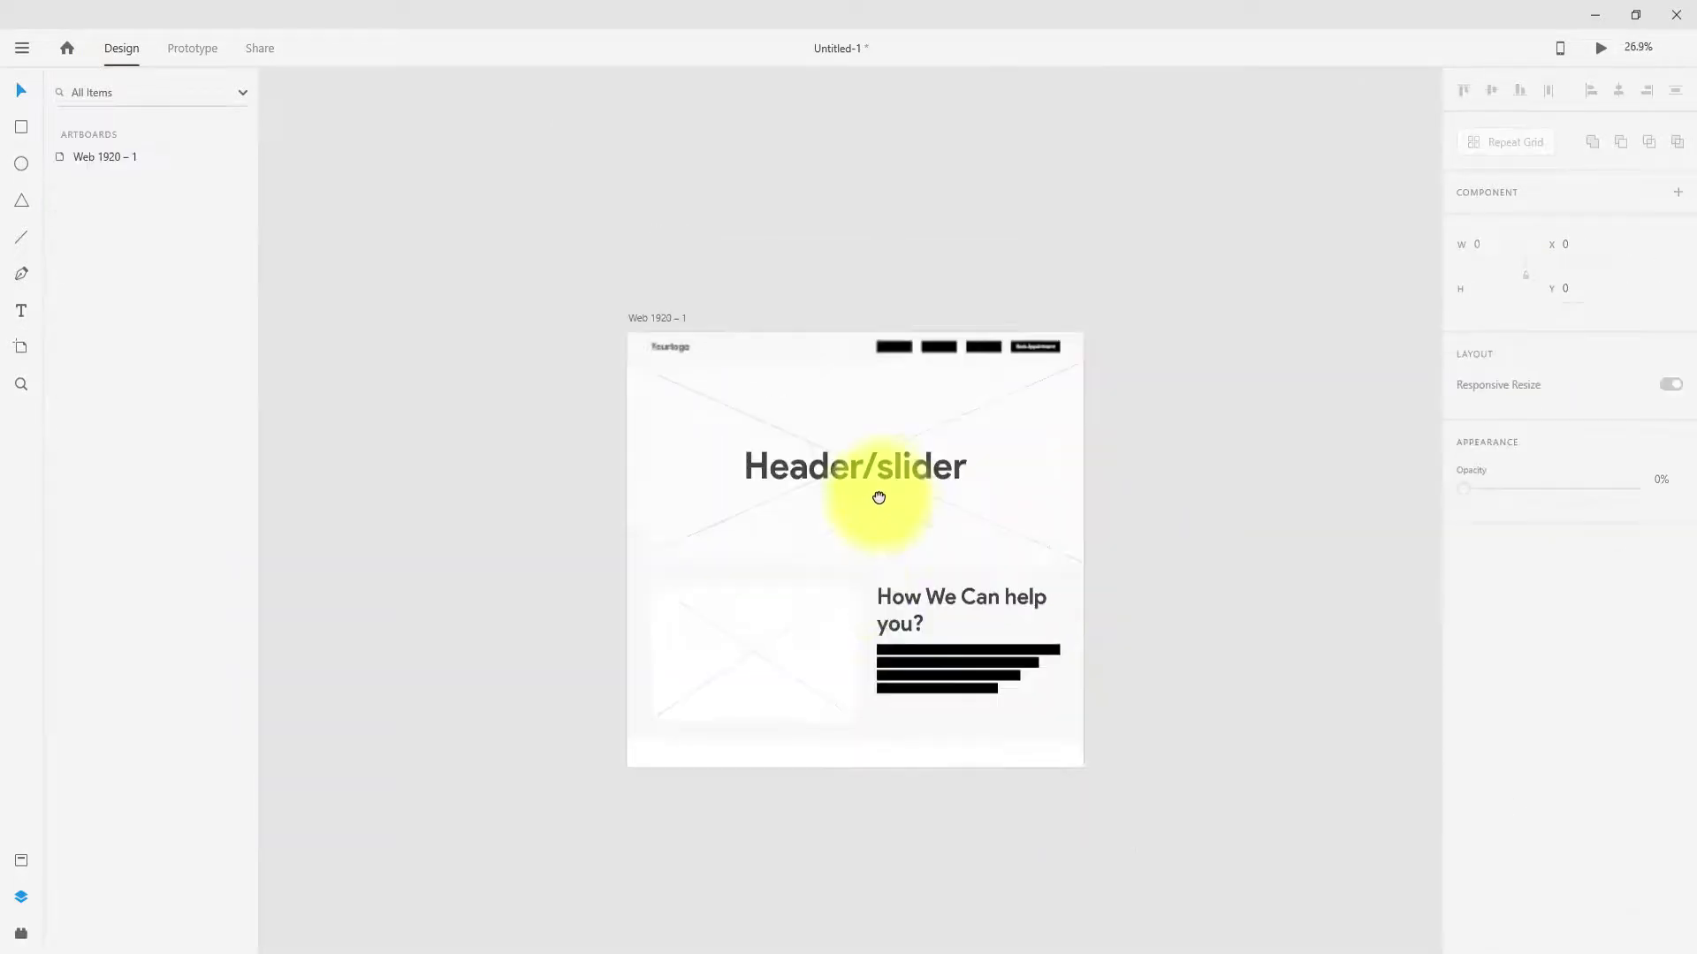
left_click_drag(878, 497, 857, 523)
Copy the header's Book Appointment text and background onto the pasteboard with Alt-drag
left_click(1029, 372)
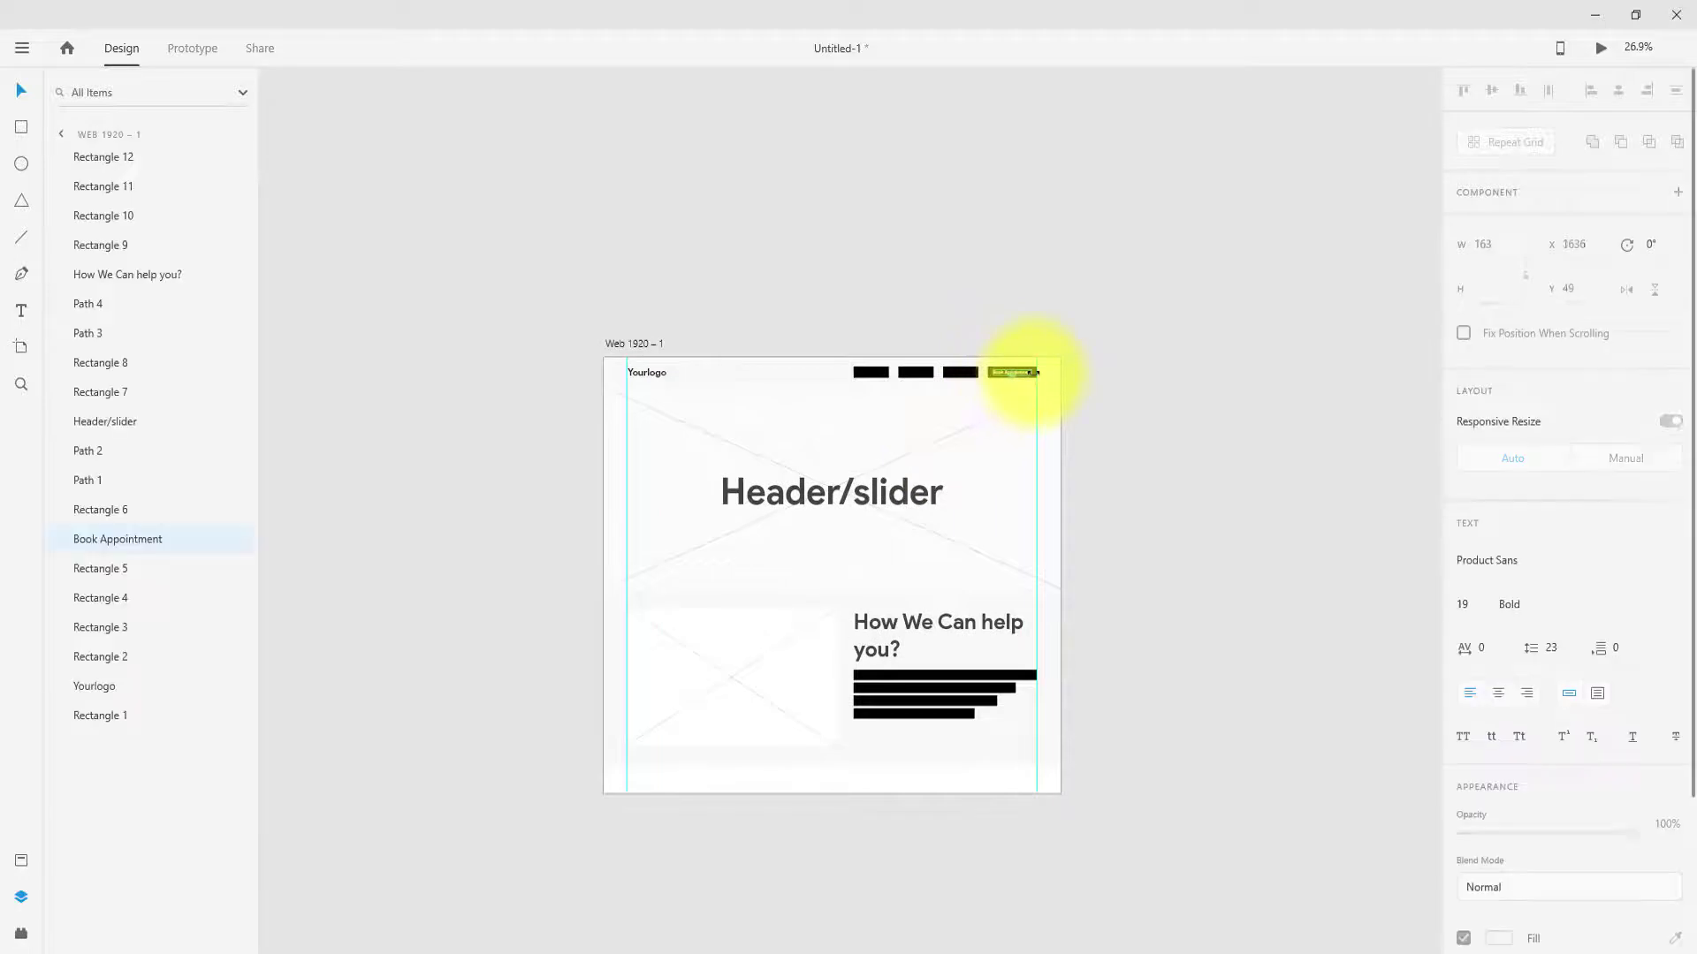
left_click_drag(1036, 377, 1038, 373)
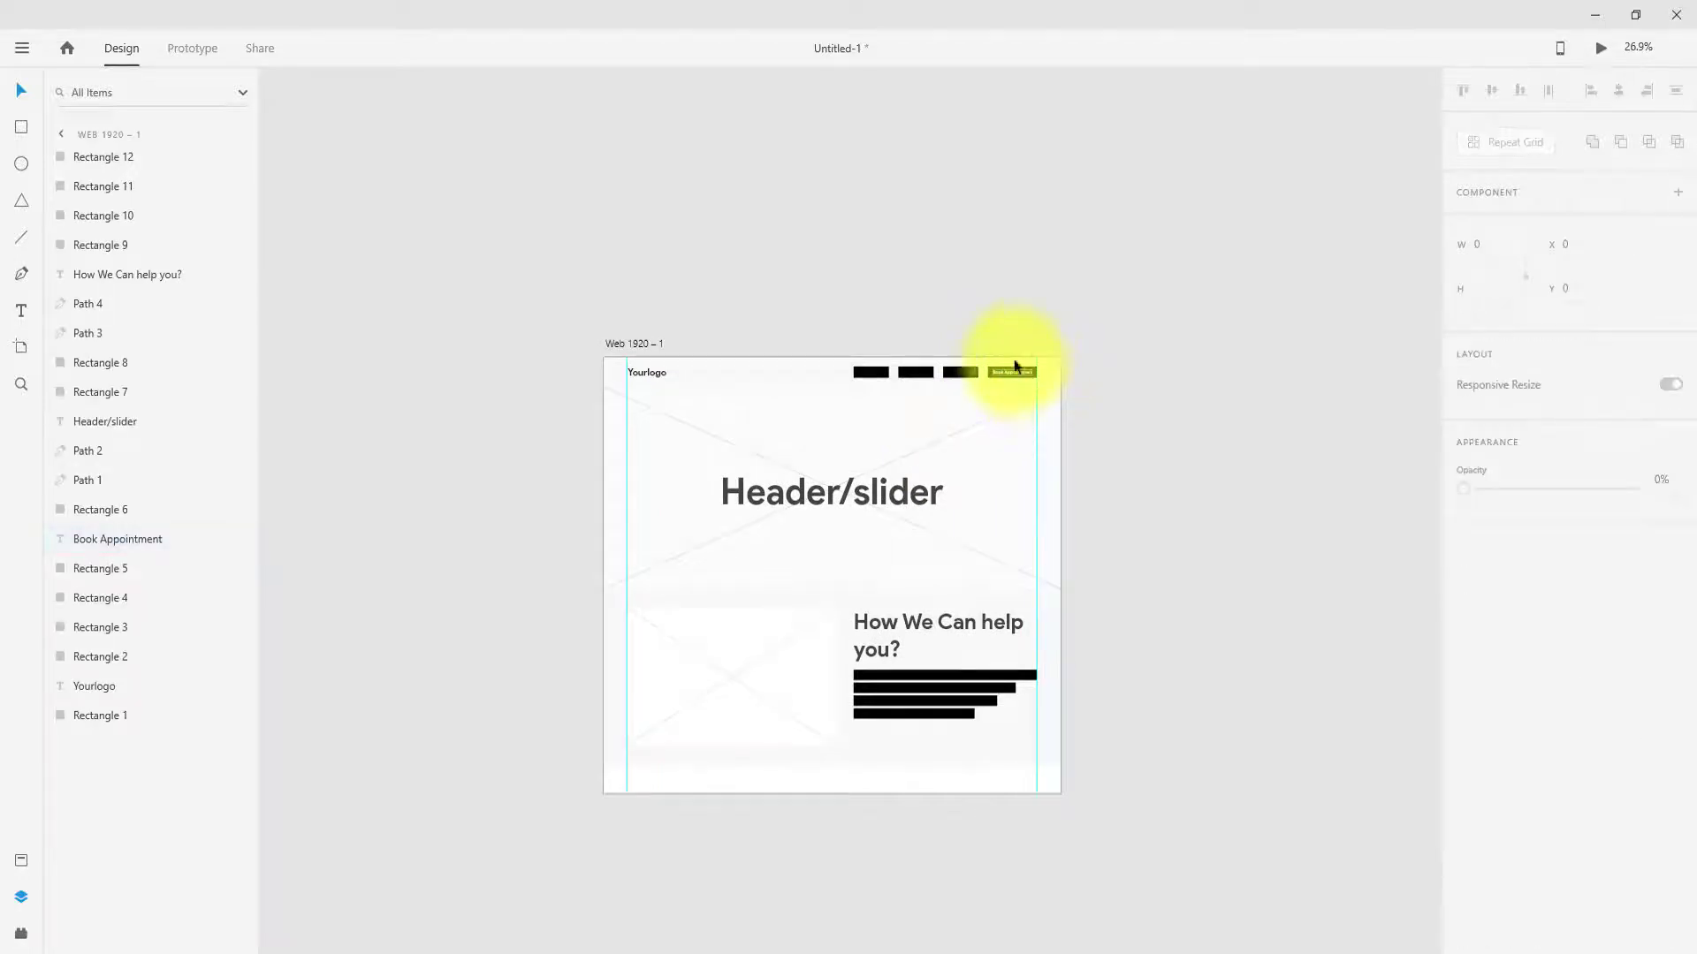
scroll(1016, 371, "up", 4)
mouse_move(966, 310)
left_mouse_down()
mouse_move(1033, 379)
mouse_move(883, 939)
mouse_move(1272, 912)
left_mouse_up()
left_click_drag(1061, 519, 1021, 457)
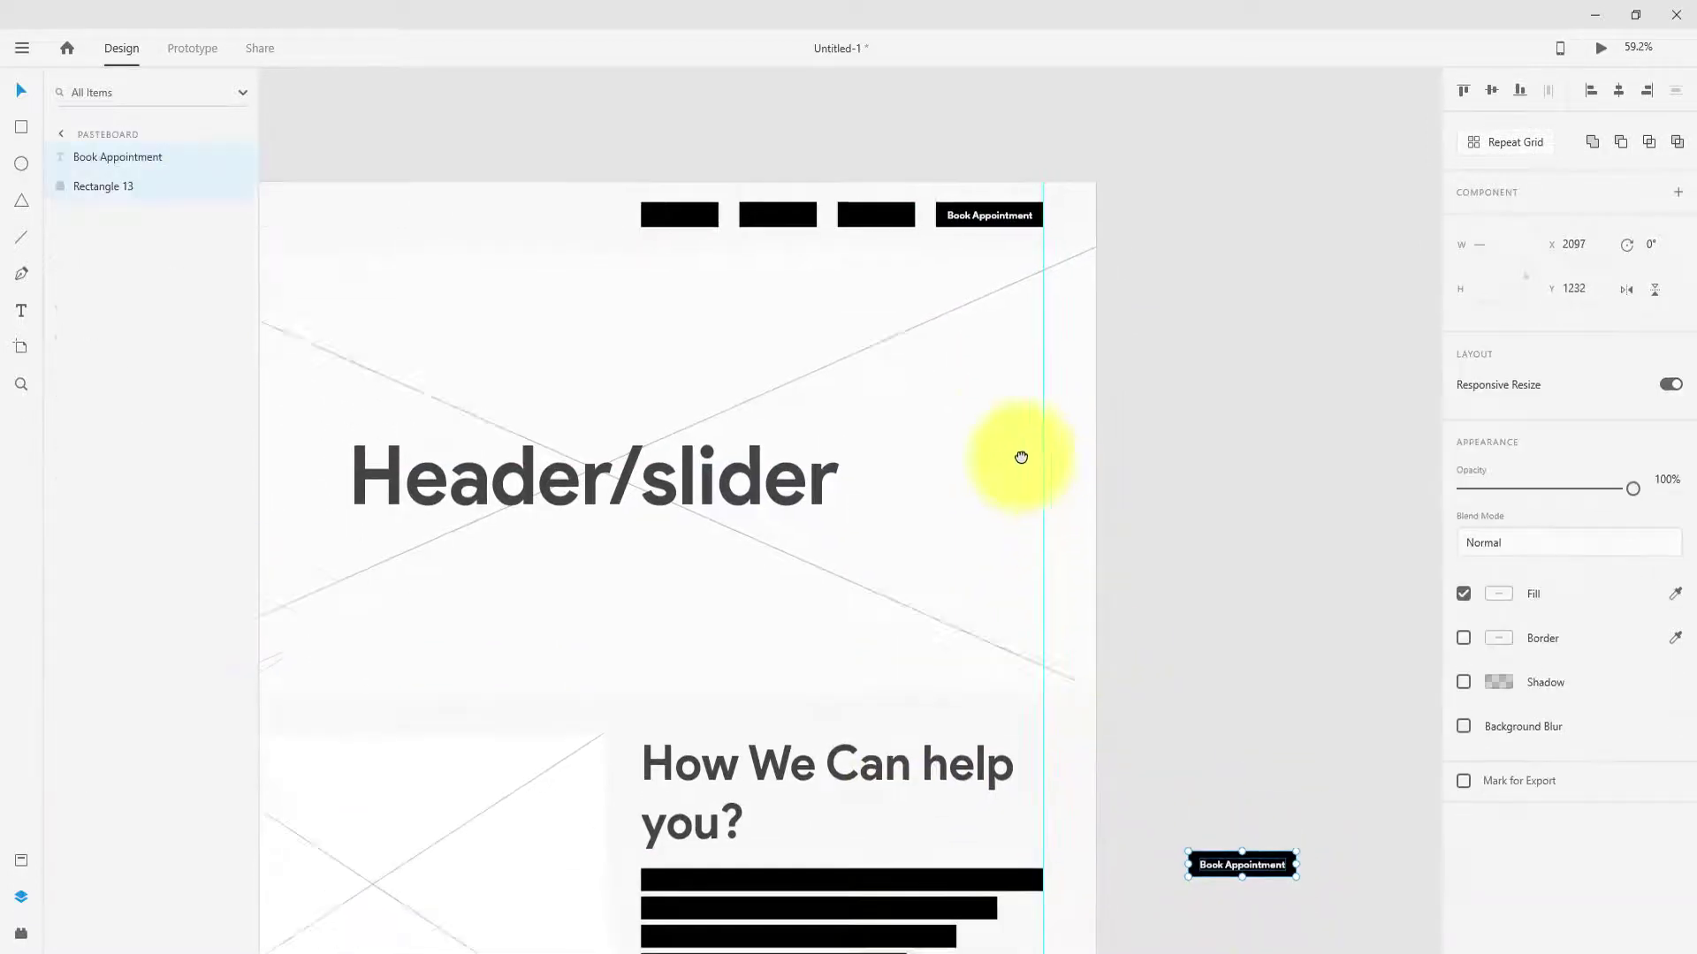
scroll(1020, 457, "down", 5)
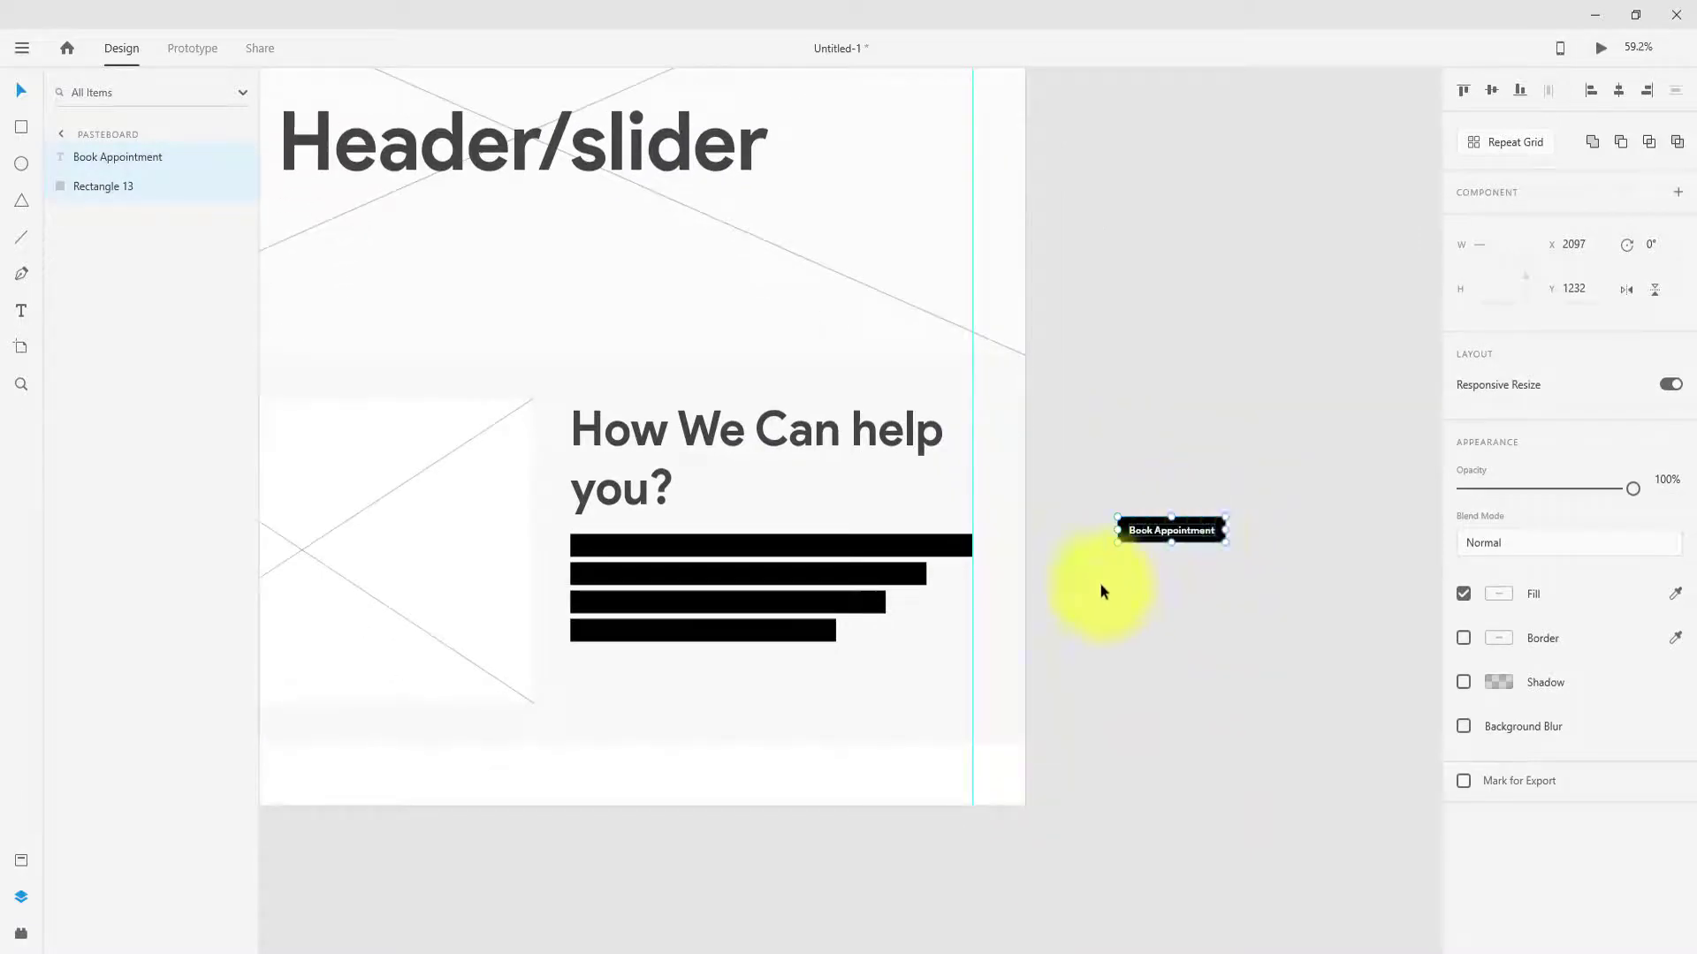
Move the Book Appointment button copy below the four bars and group it
left_click_drag(1100, 585, 644, 699)
scroll(654, 698, "up", 5)
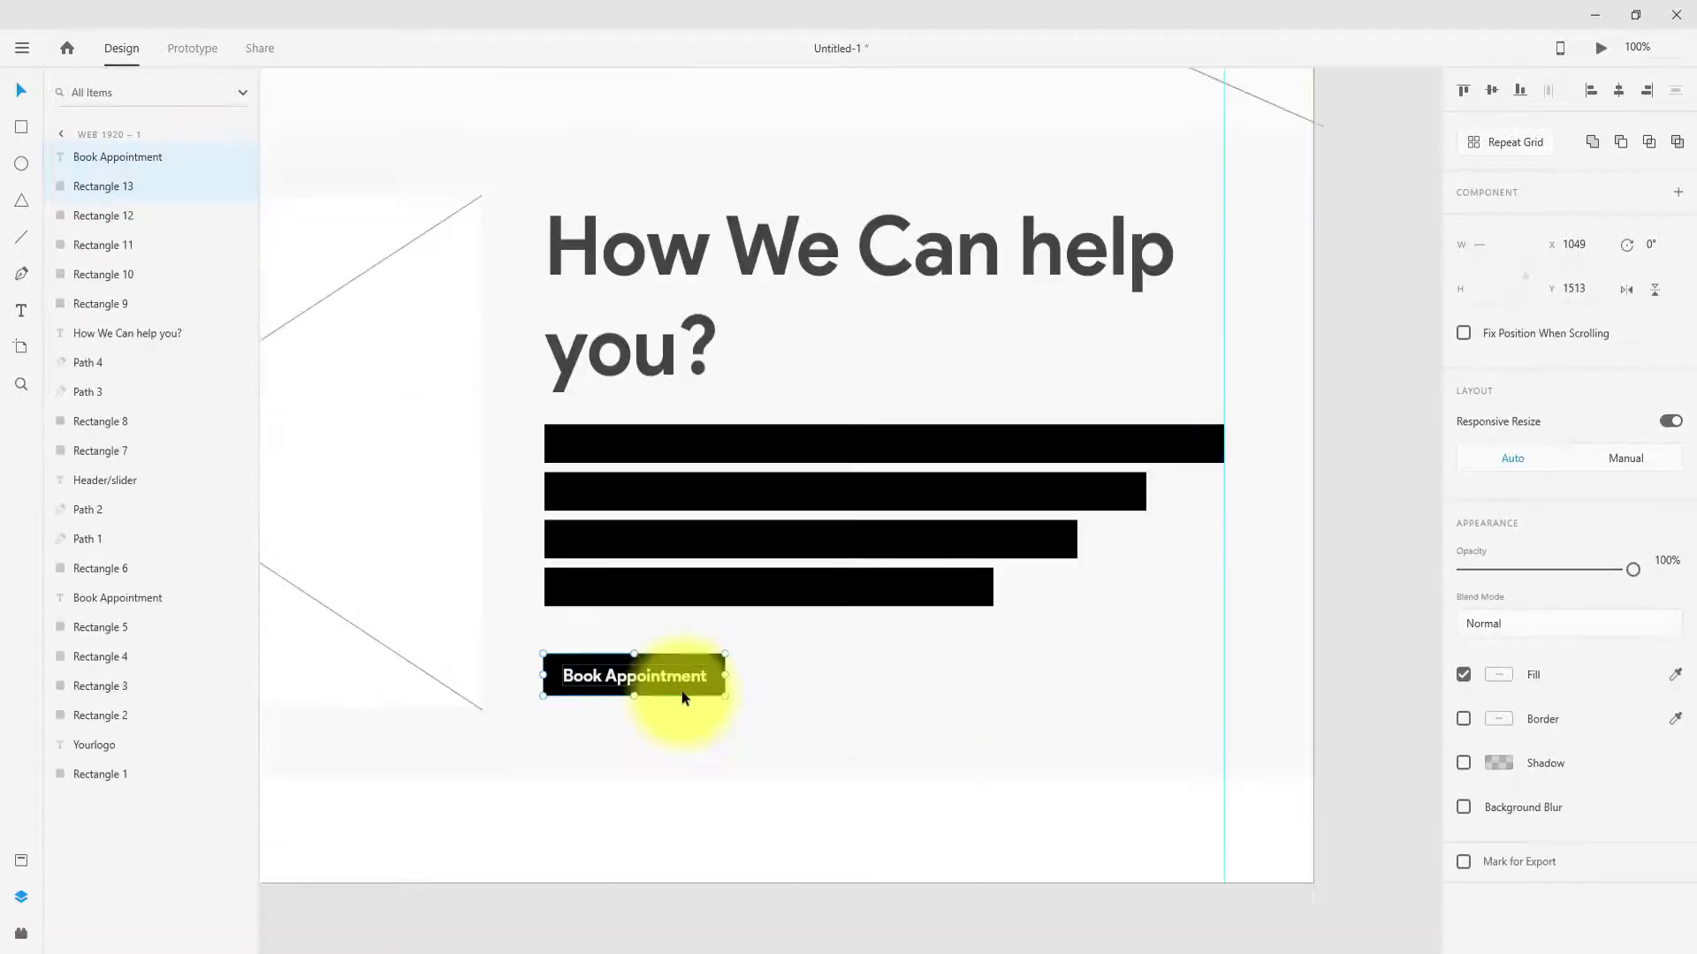
key("ctrl+g")
Left-align the heading, the four bars and the Book Appointment button
left_click(709, 580)
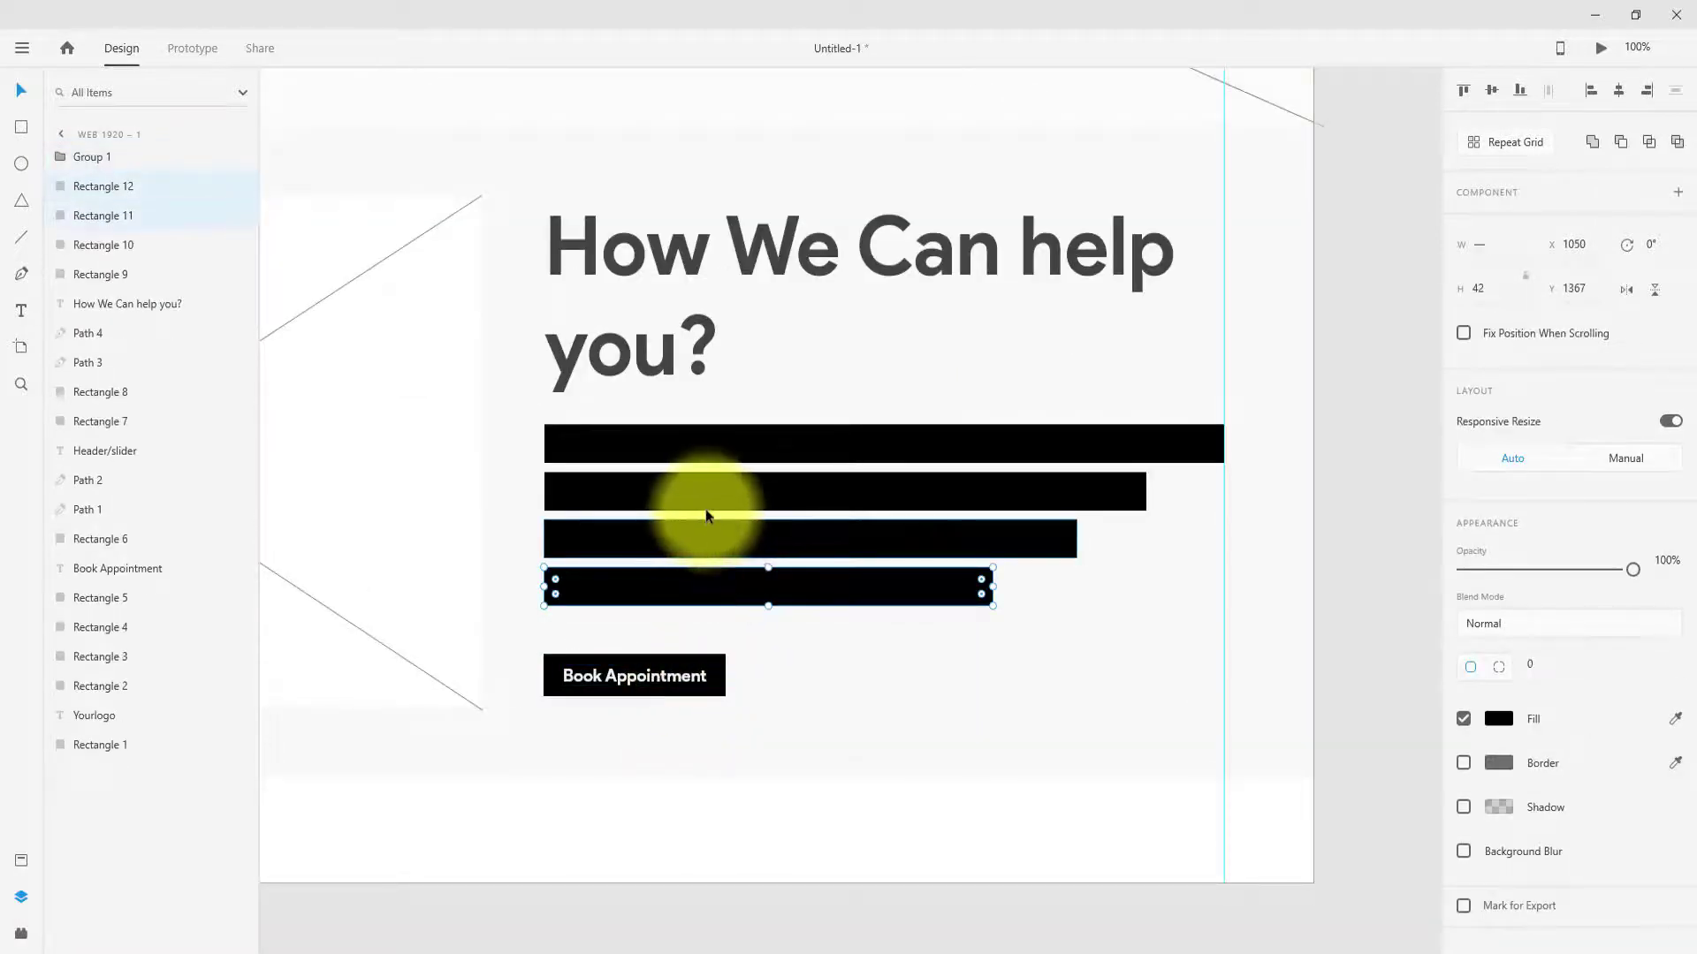
left_click(709, 535, "shift")
left_click(707, 481, "shift")
left_click(698, 441, "shift")
left_click(677, 372, "shift")
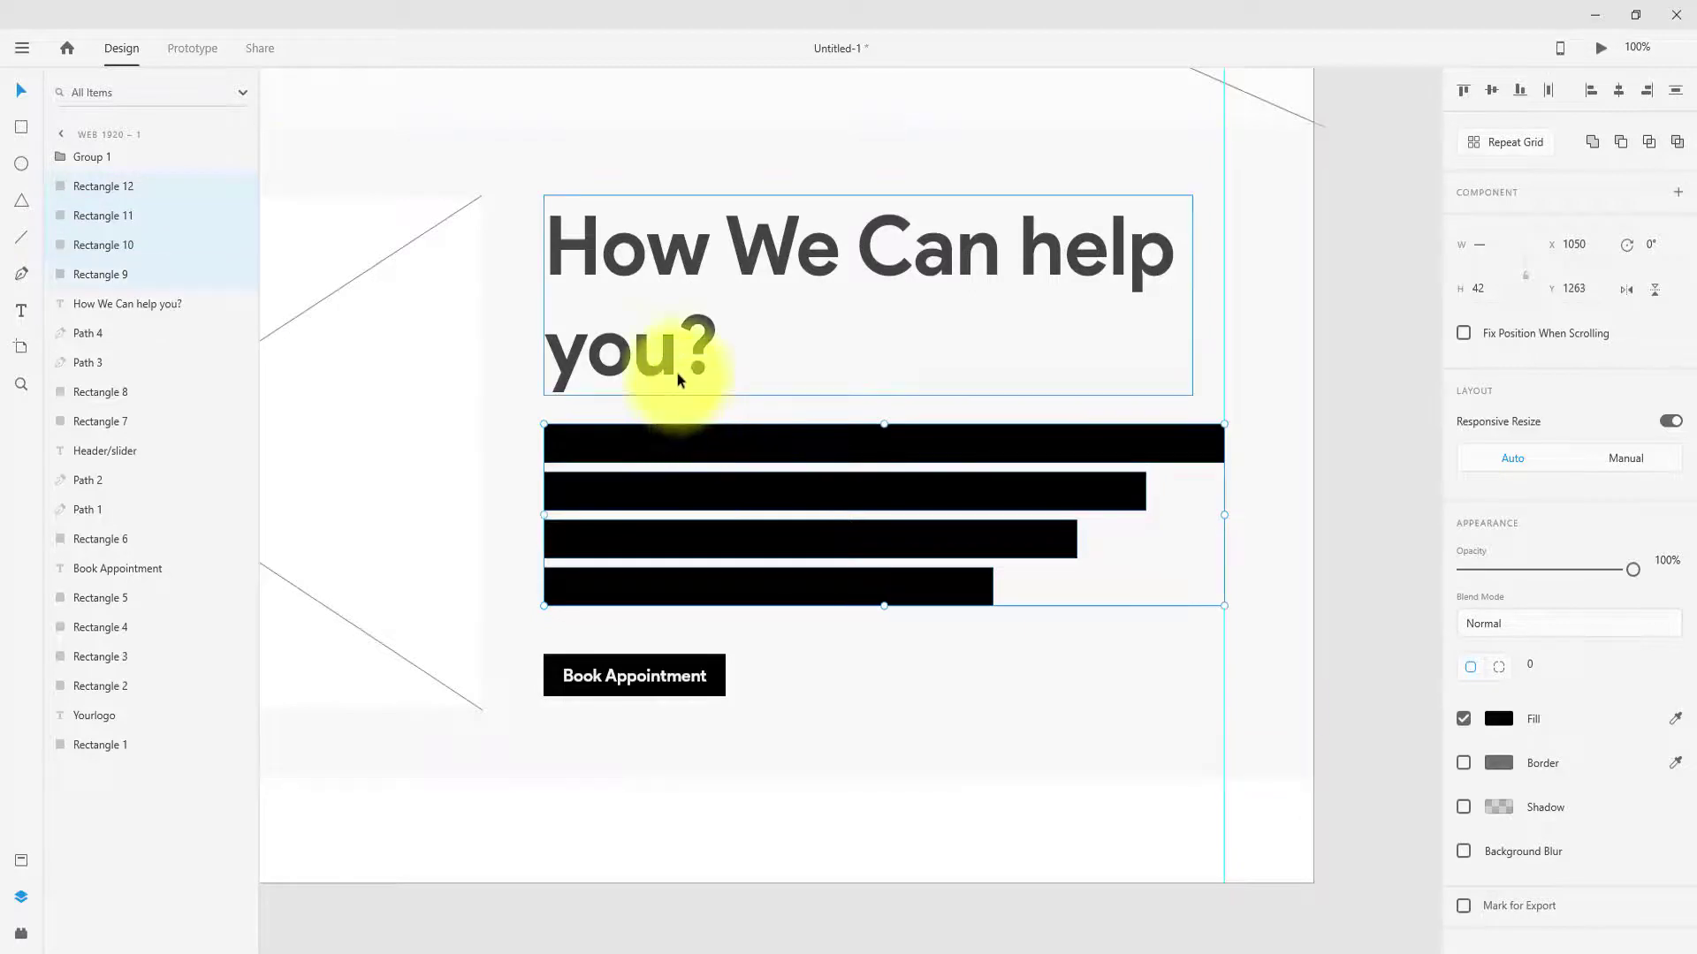
left_click(707, 696, "shift")
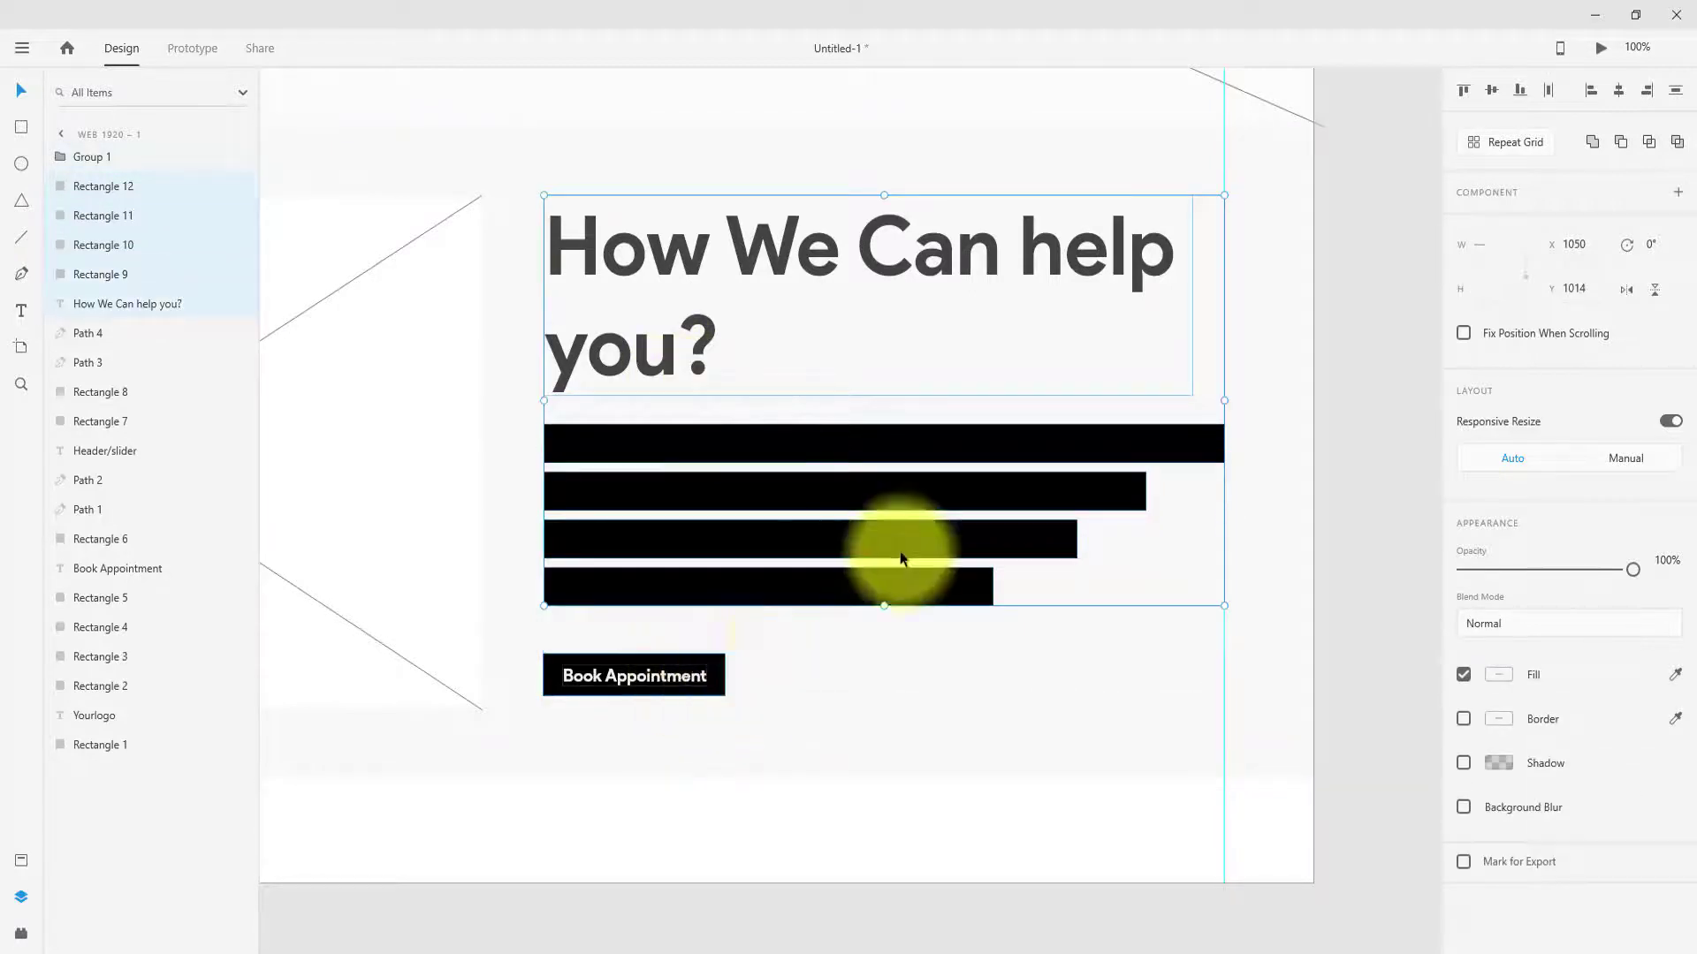
left_click(709, 698, "shift")
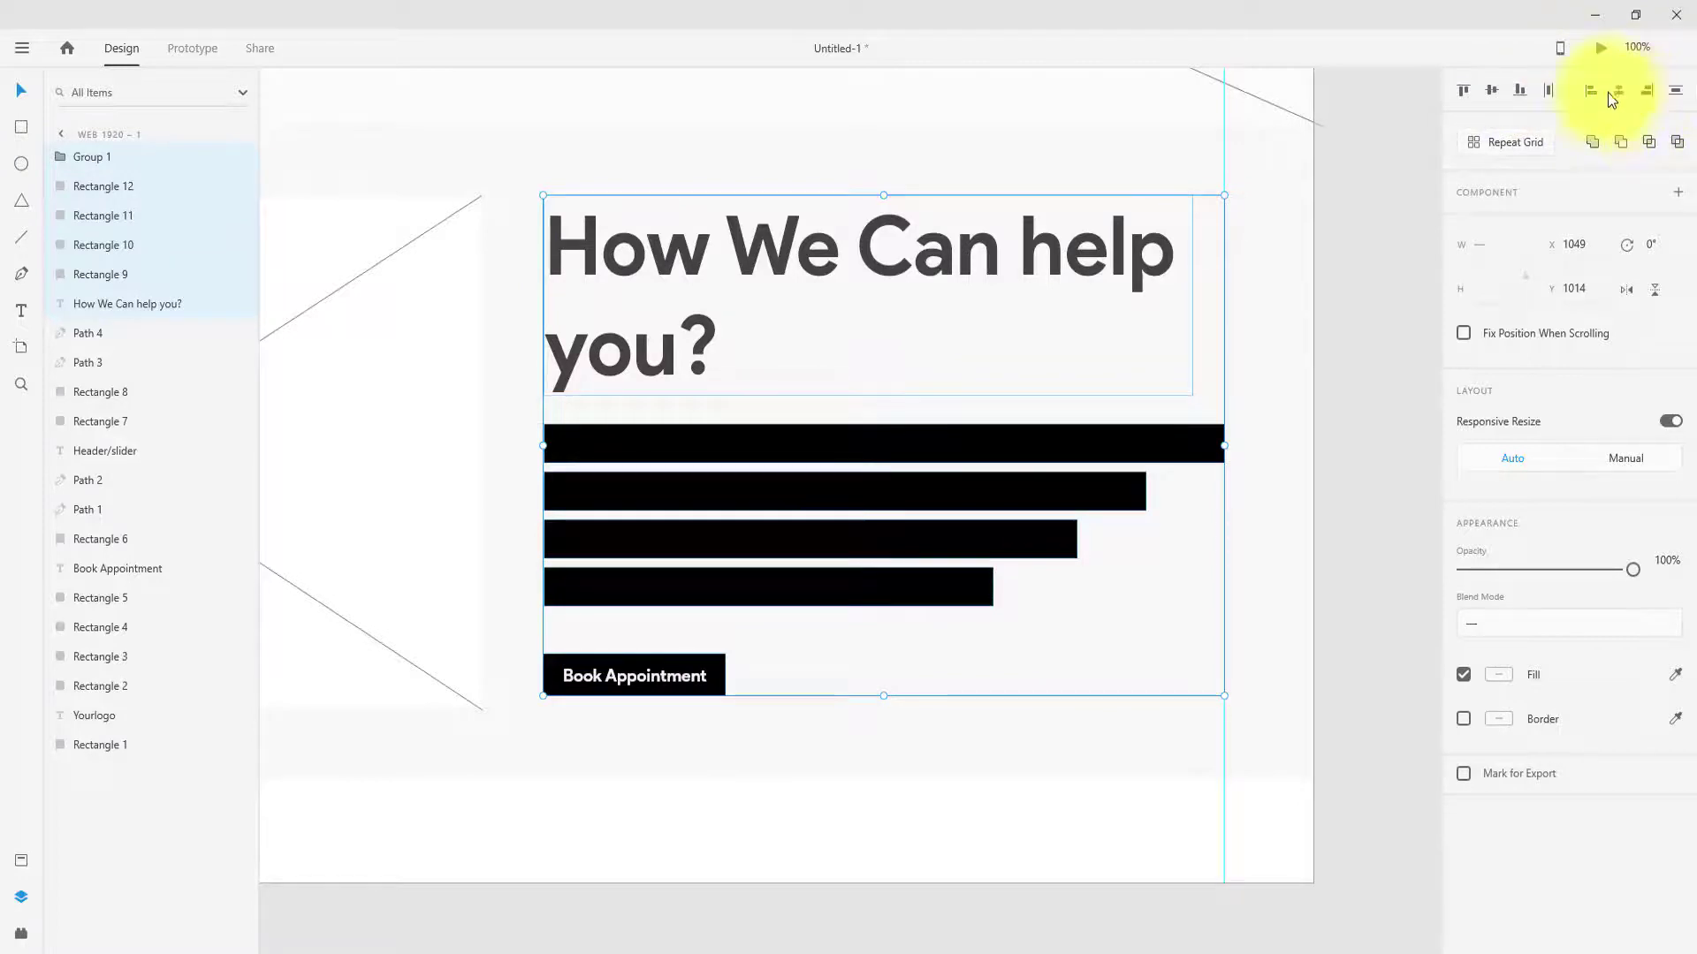
left_click(1645, 89)
left_click(1590, 89)
key("Escape")
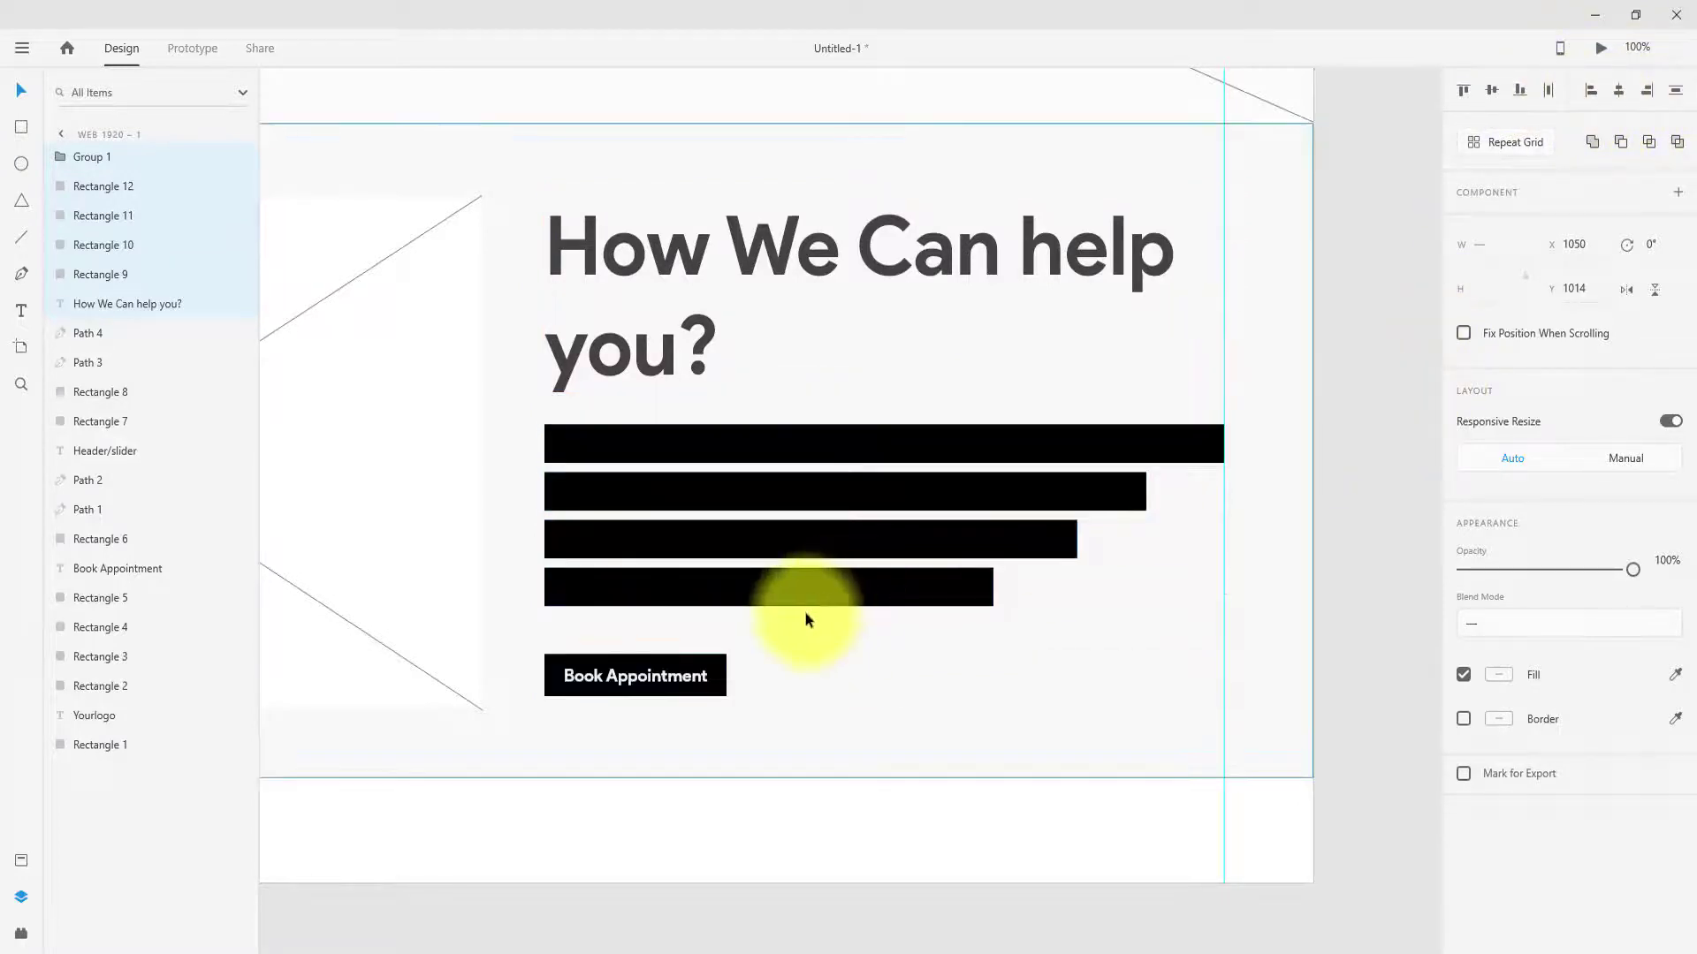
scroll(804, 612, "down", 3)
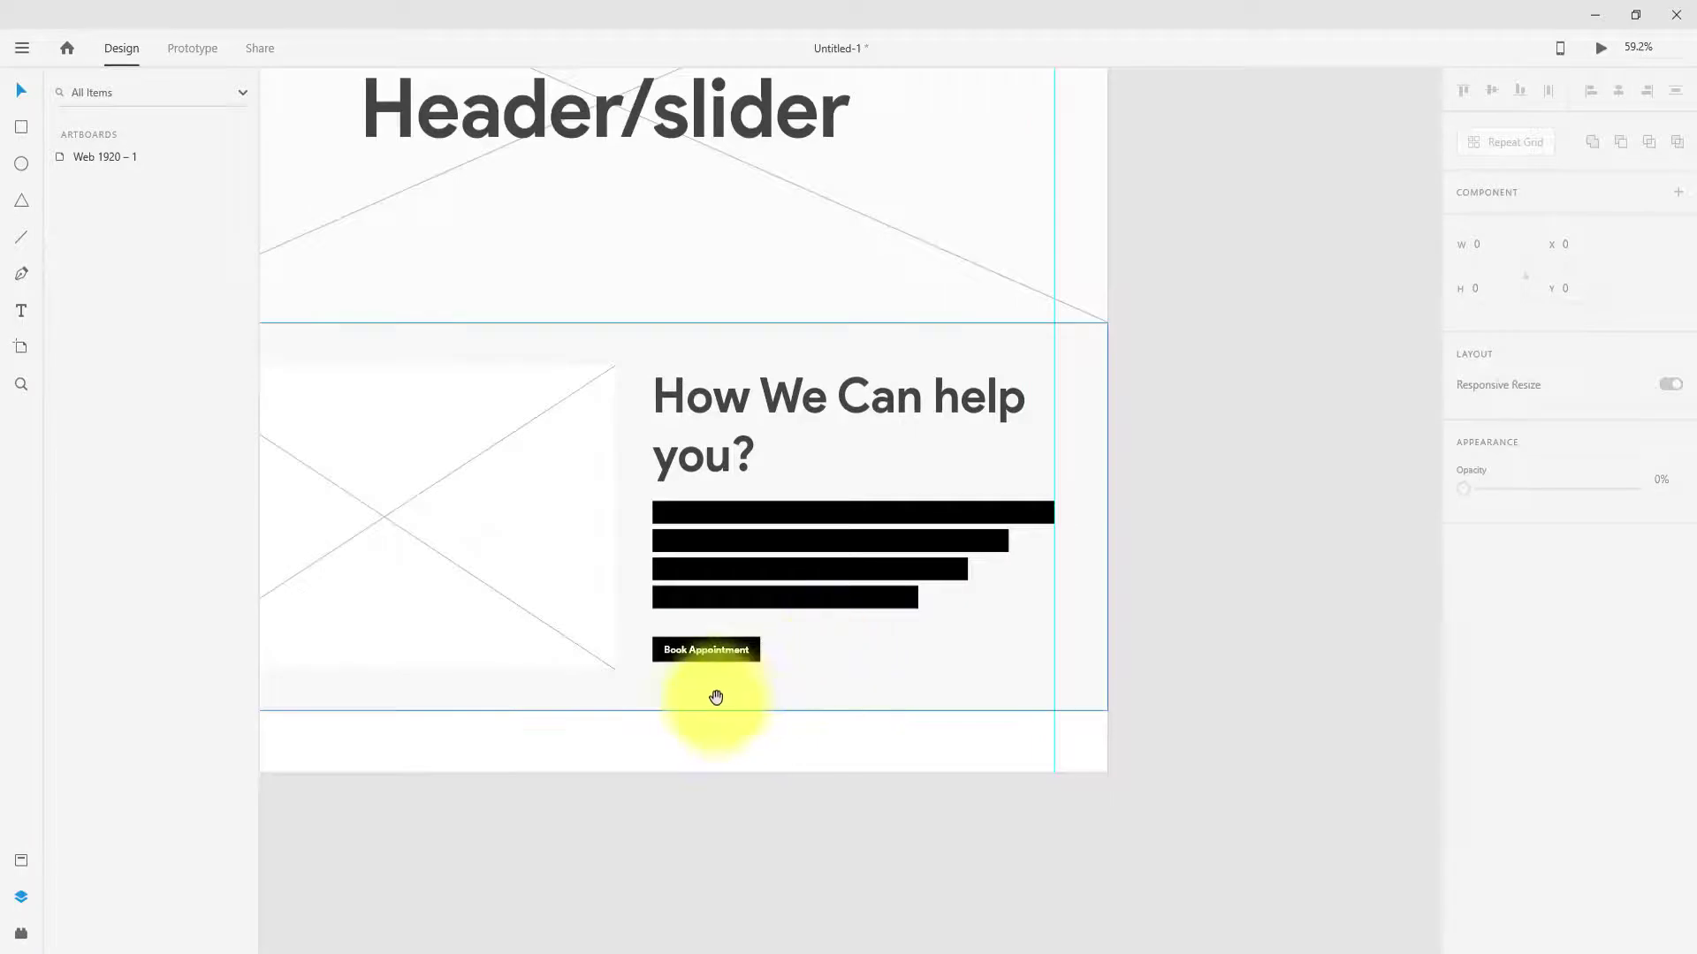
Enlarge the Book Appointment button and bottom-align it with the image placeholder
left_click_drag(715, 697, 745, 651)
left_click(773, 612)
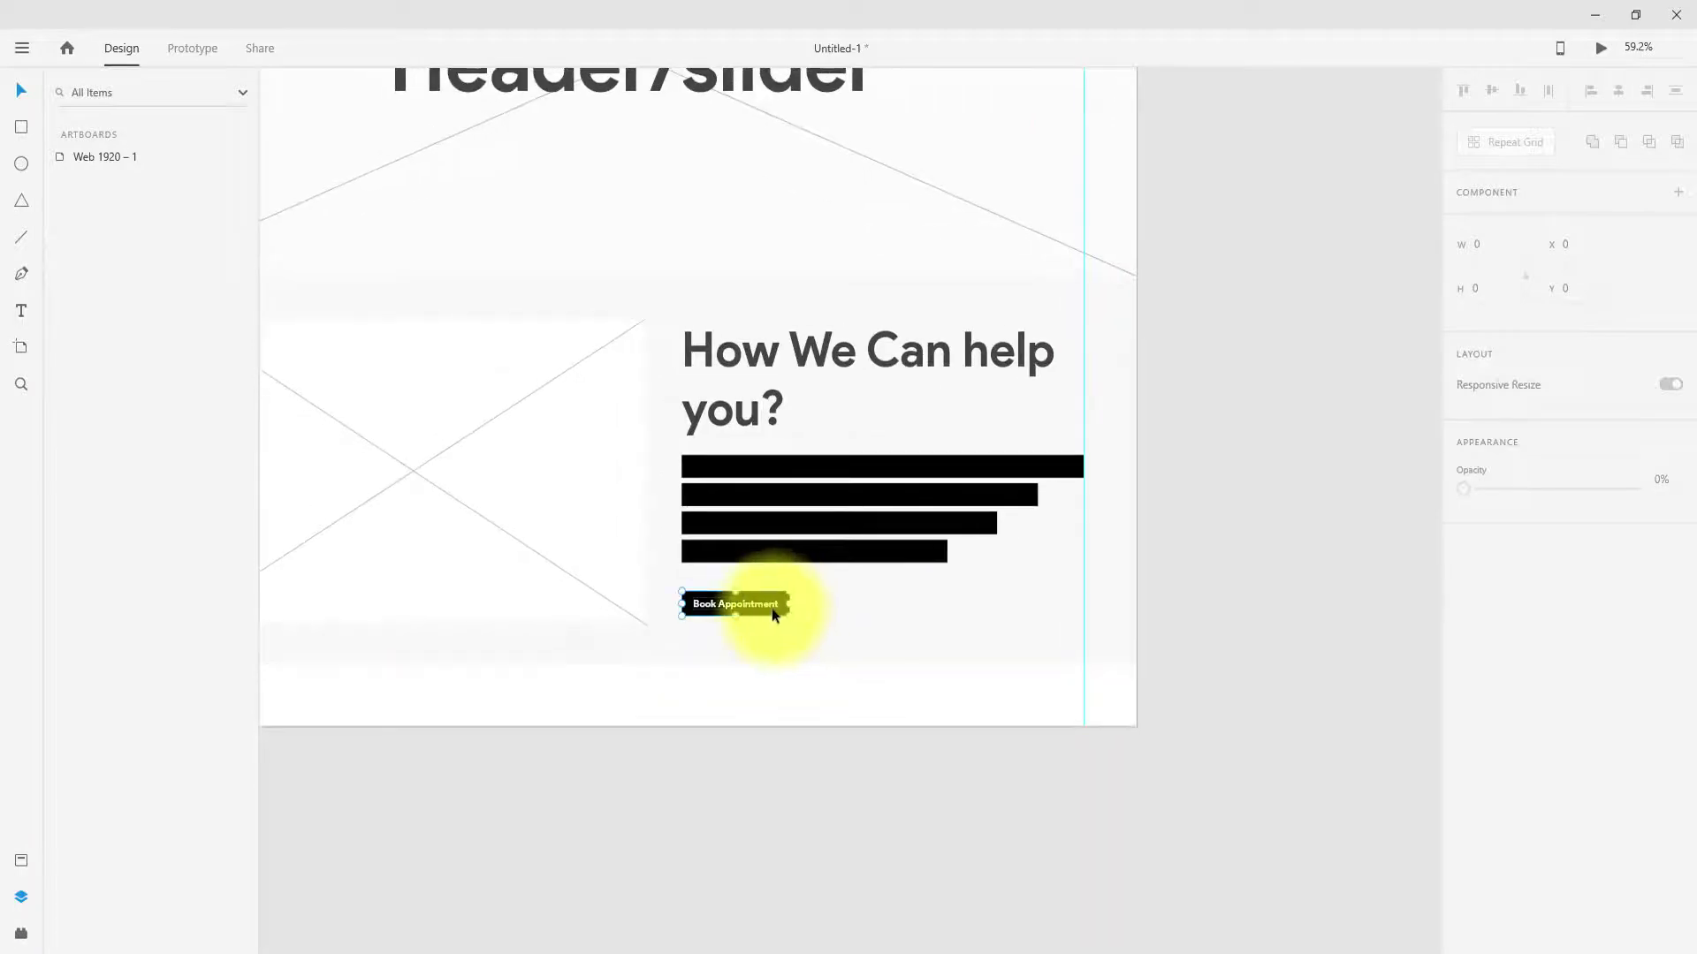
scroll(773, 612, "up", 3)
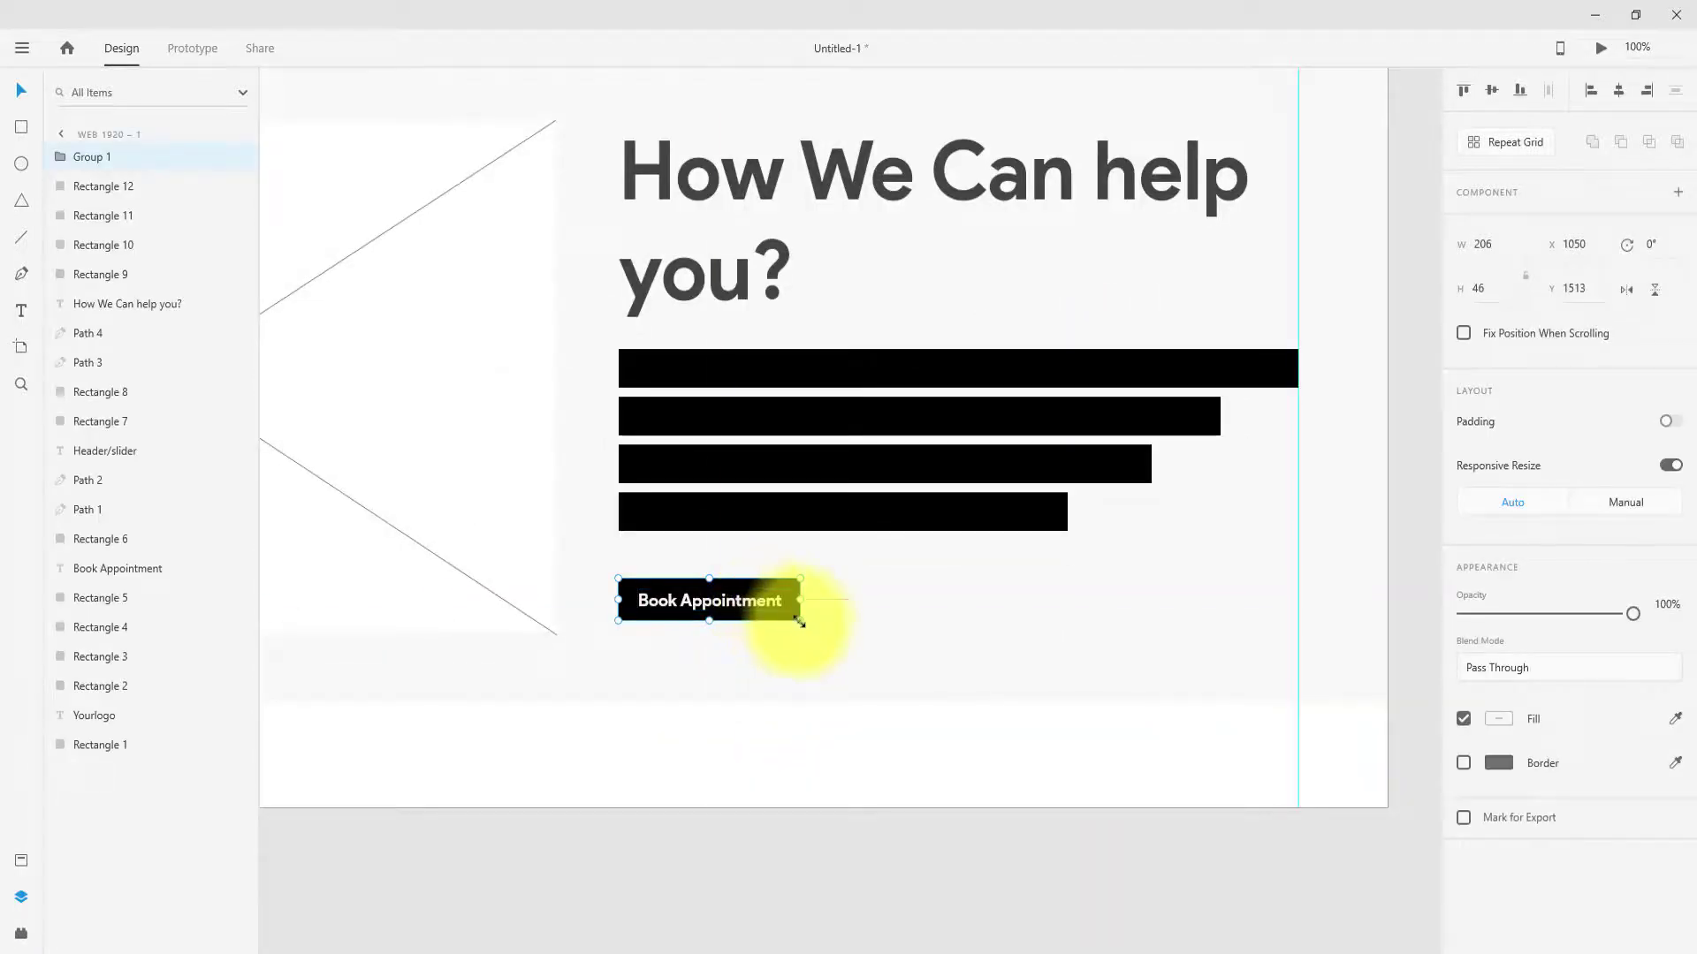
mouse_move(799, 621)
left_mouse_down()
mouse_move(830, 634)
mouse_move(767, 622)
left_mouse_up()
left_click(513, 565, "shift")
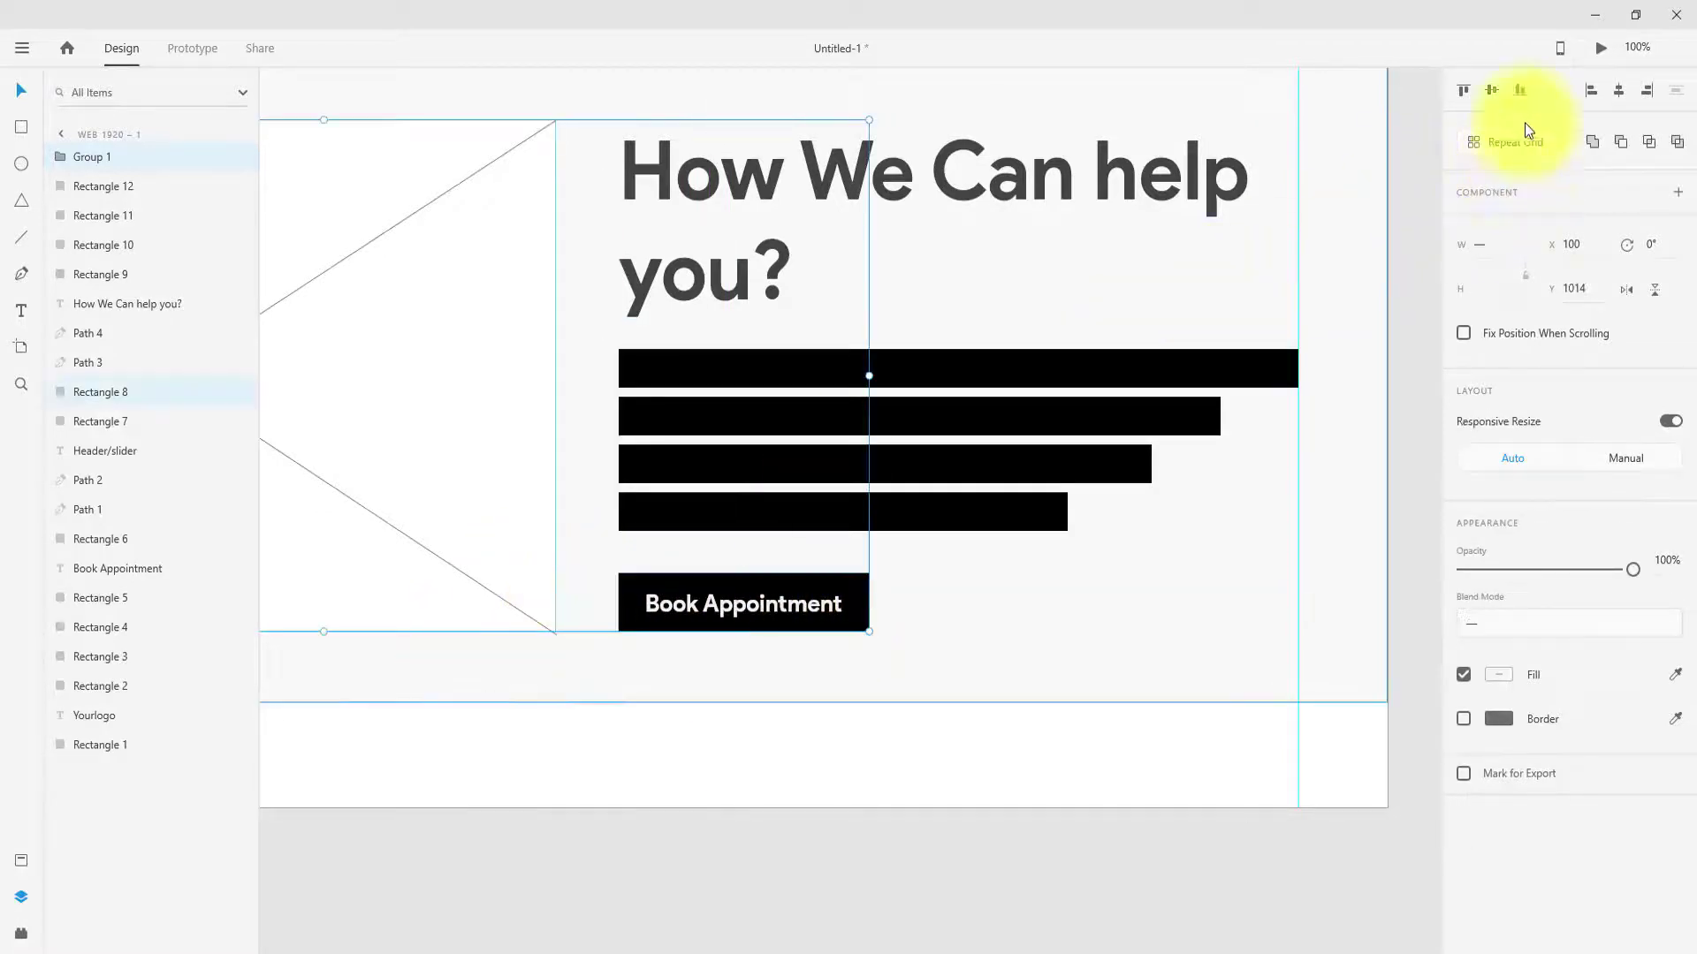
left_click(1520, 90)
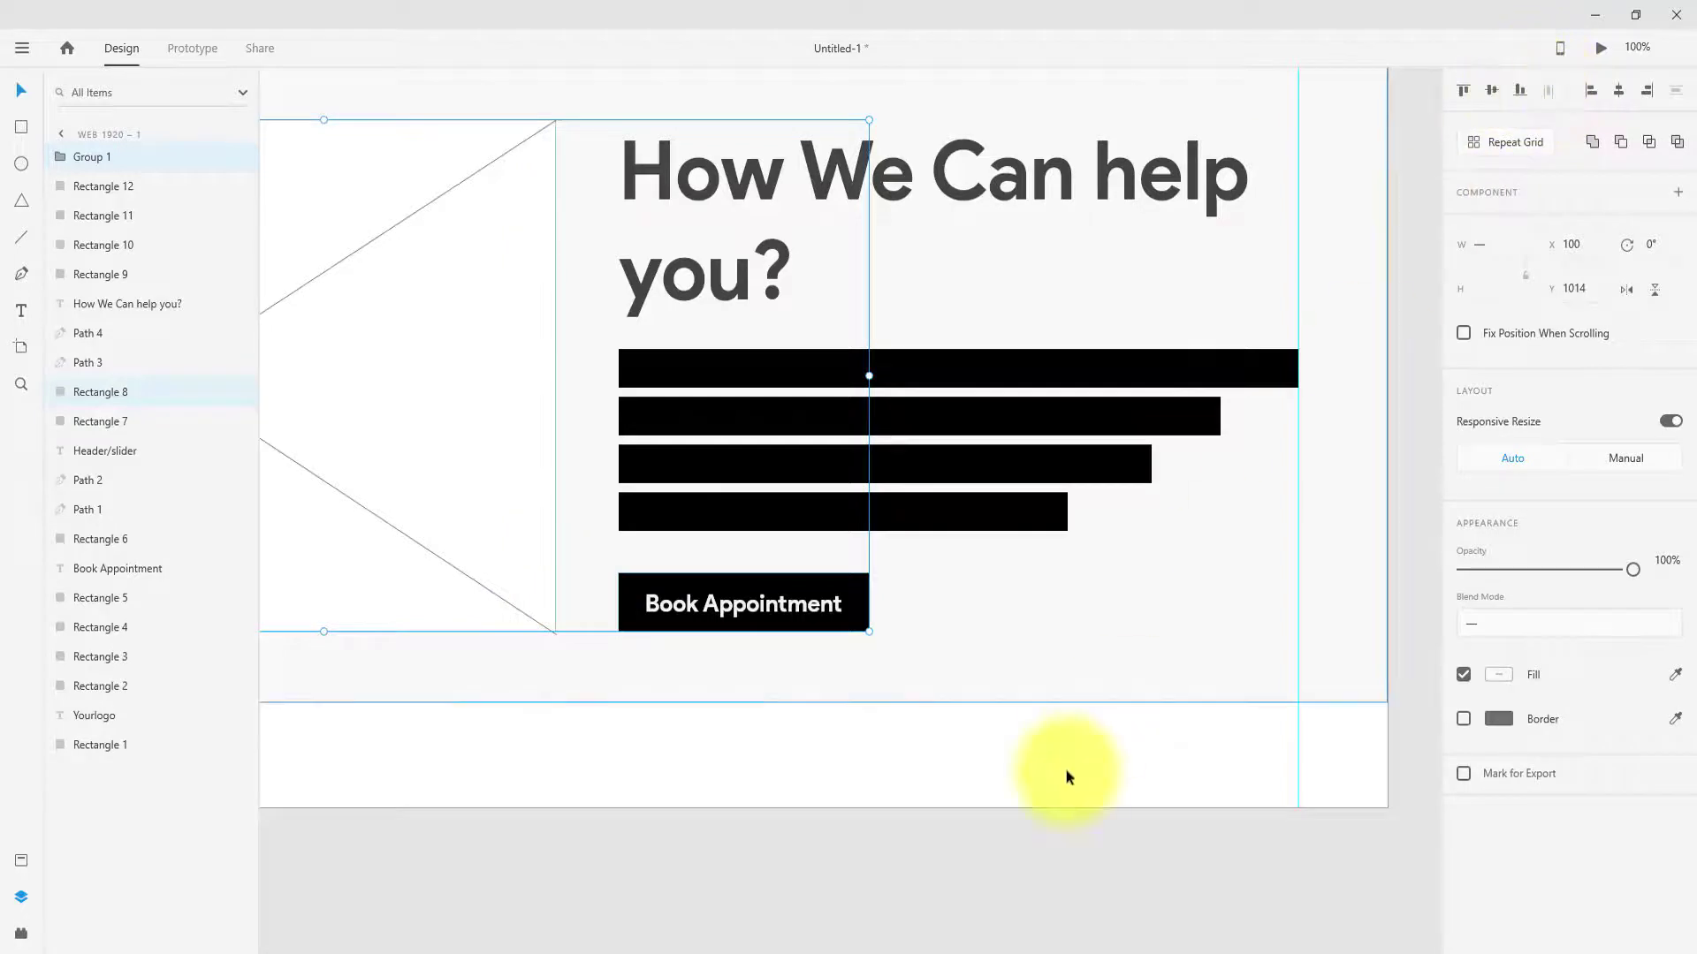
Set the four placeholder bars to 40% opacity
left_click(961, 521)
left_click(965, 468, "shift")
left_click(946, 420, "shift")
left_click(945, 365, "shift")
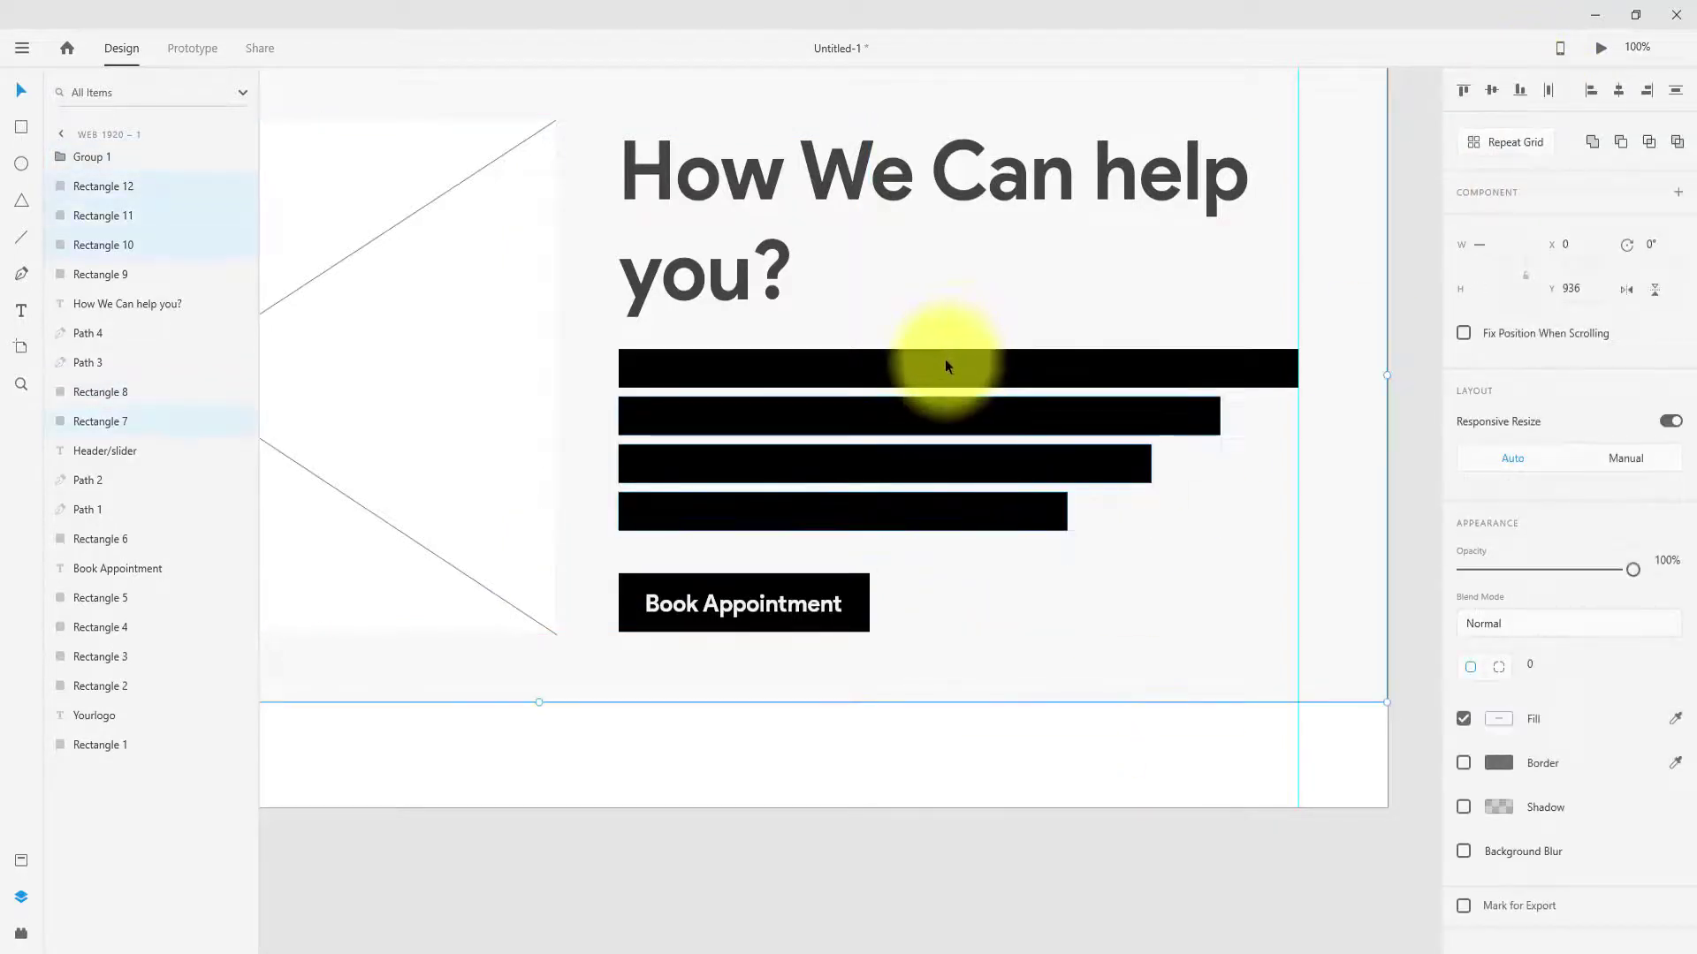
left_click(1004, 311, "shift")
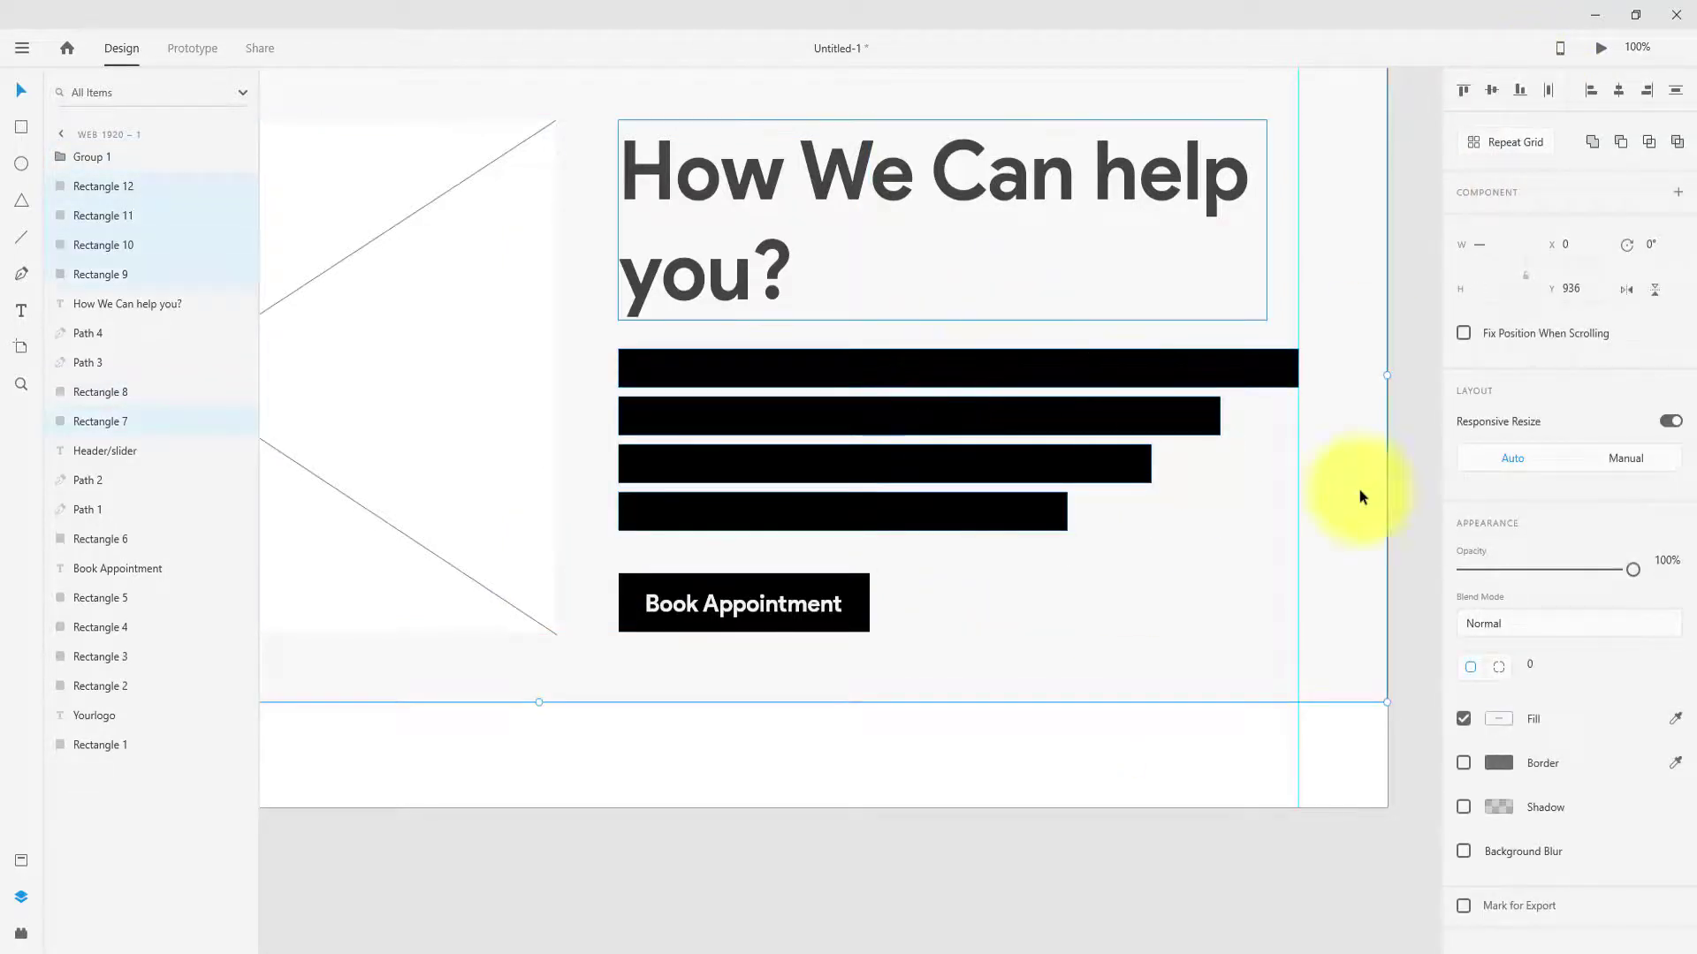
left_click(1193, 309, "shift")
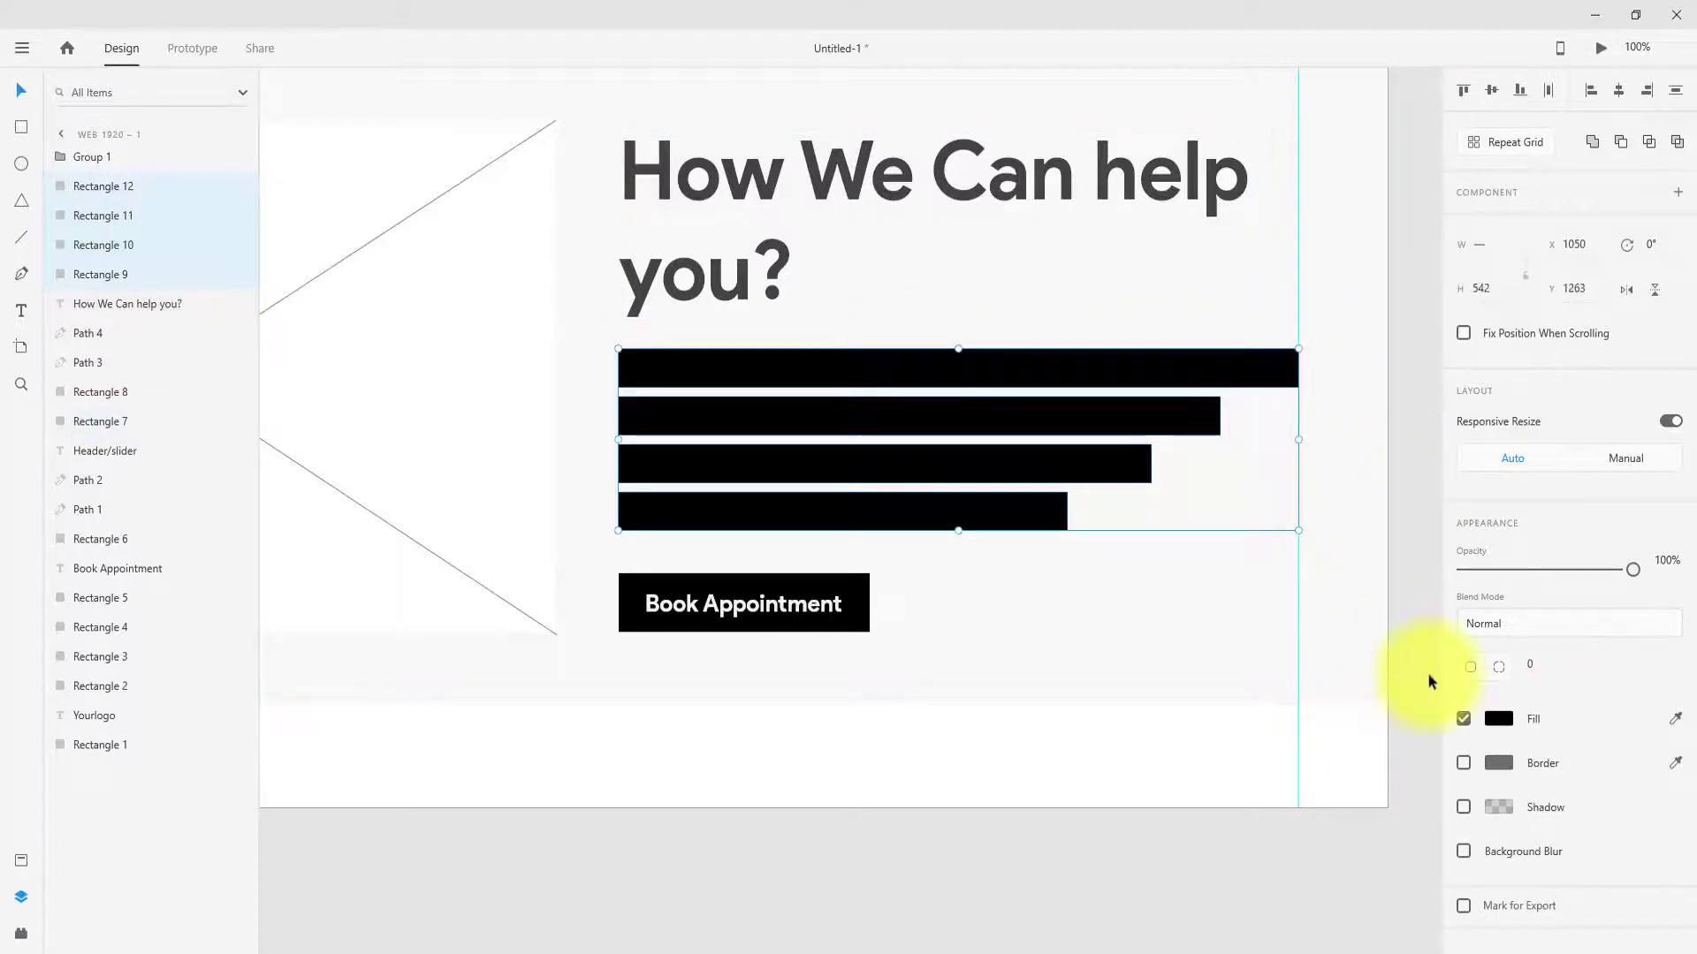
key("5")
key("4")
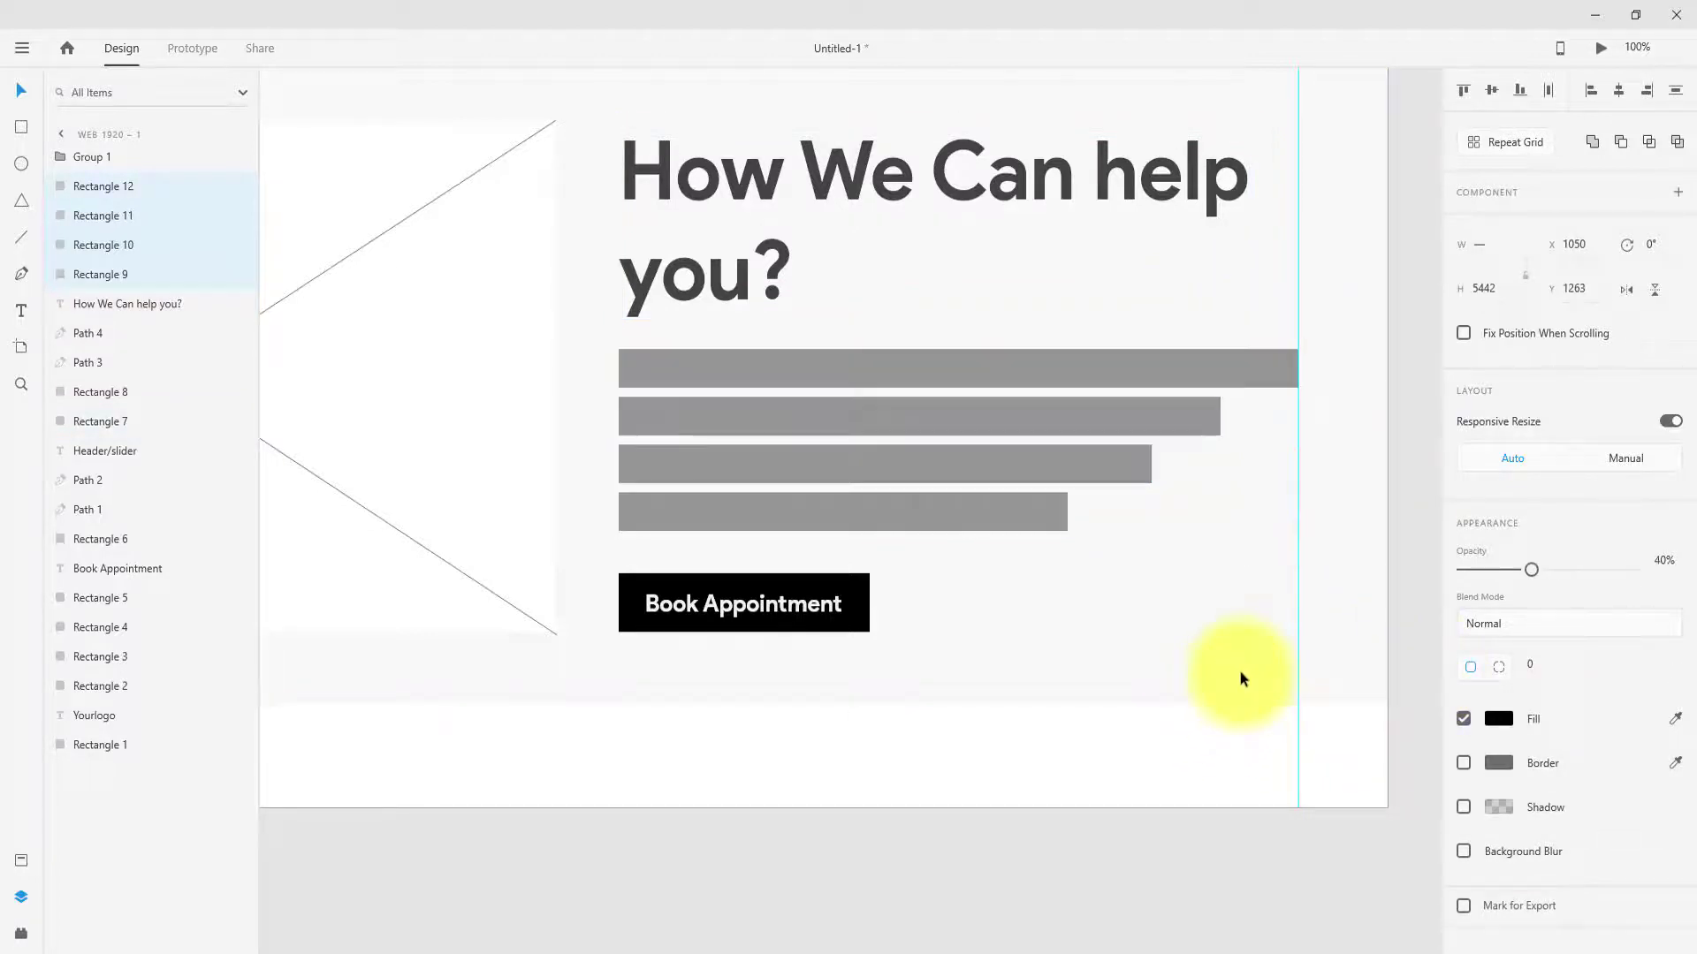
scroll(940, 716, "down", 5)
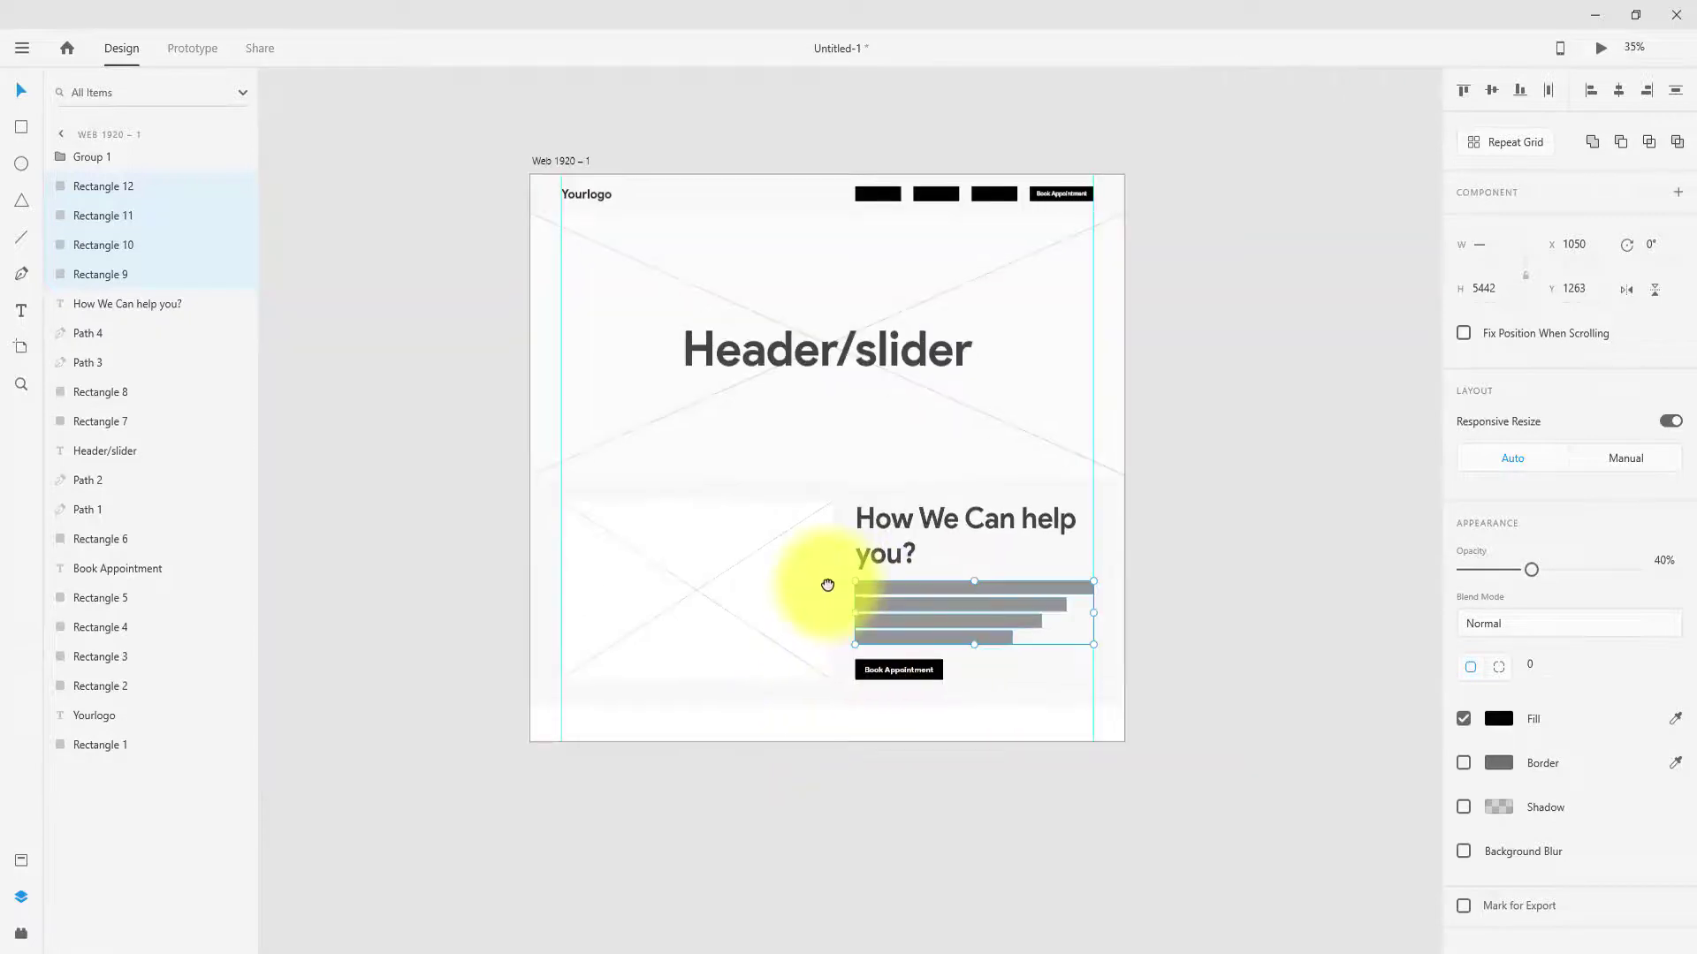
Make the Web 1920 – 1 artboard taller, to height 2388
scroll(839, 706, "down", 3)
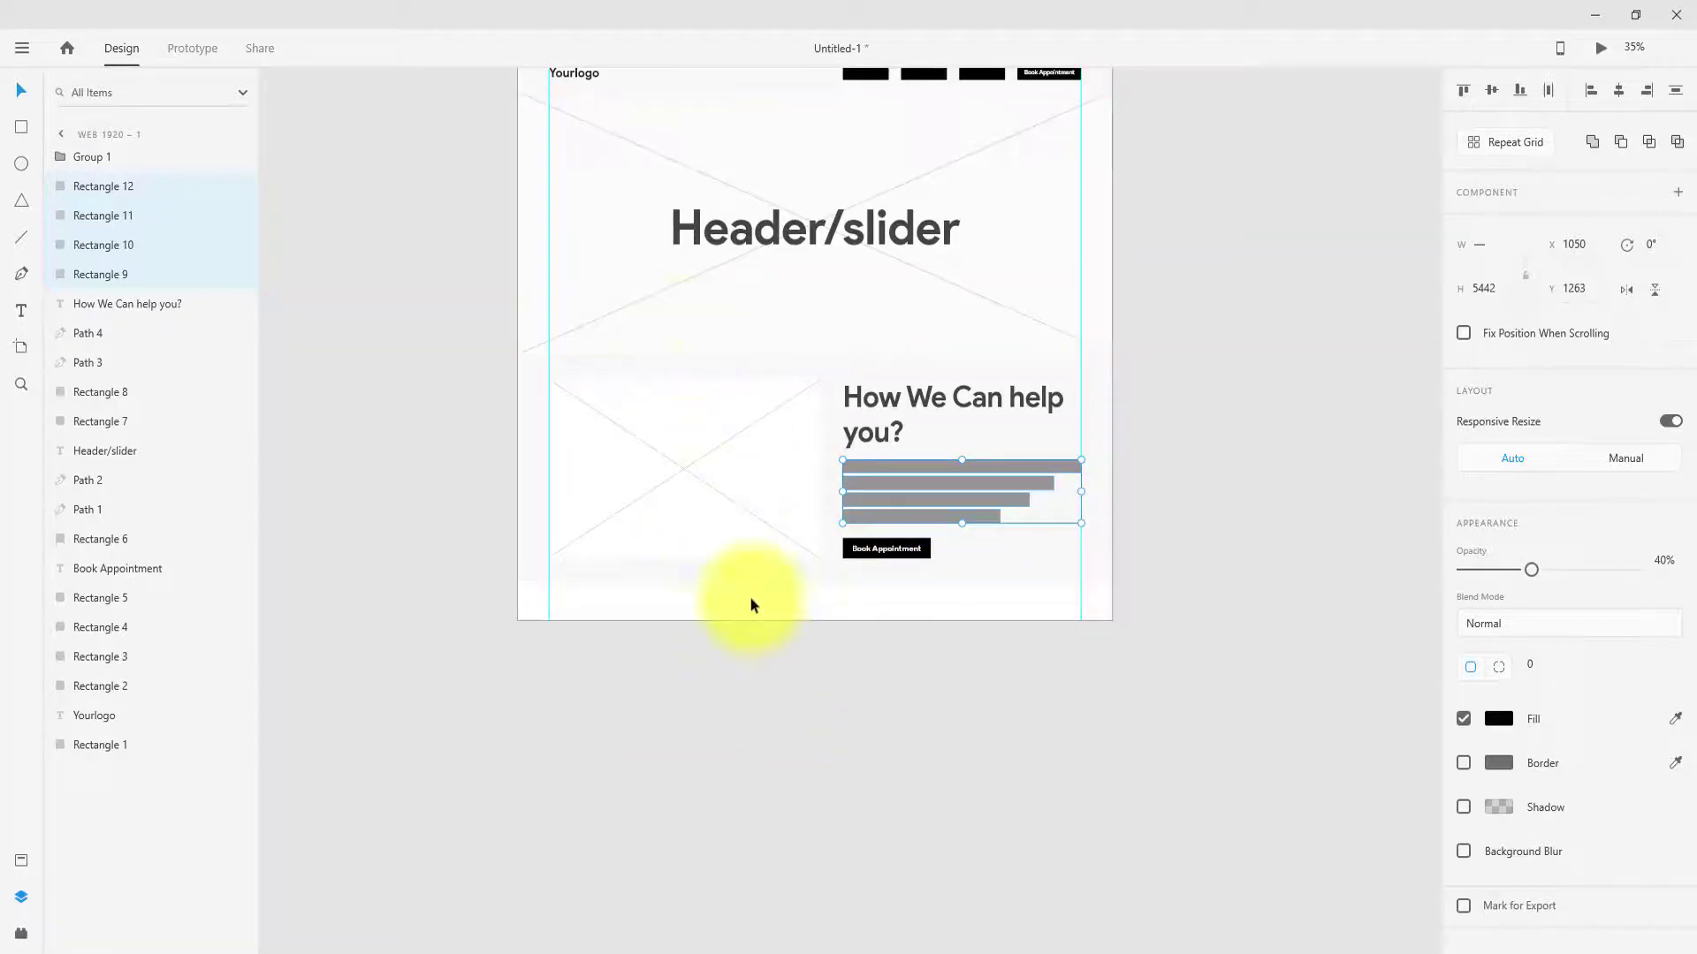
left_click_drag(837, 648, 805, 659)
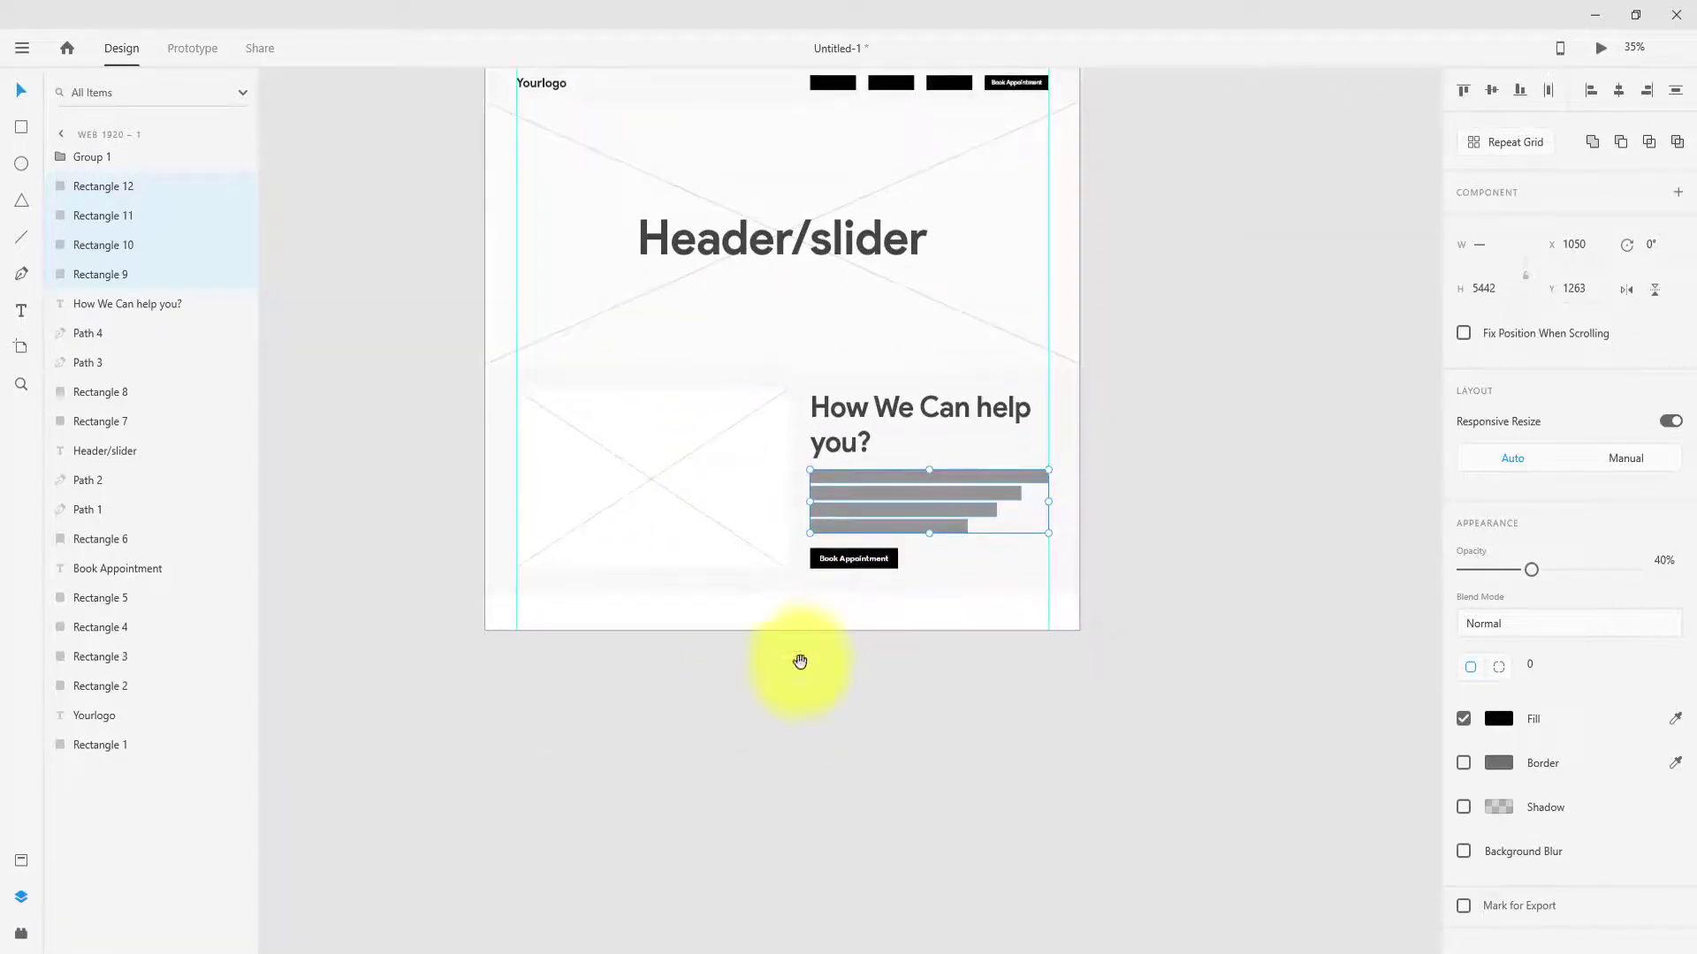
left_click(21, 349)
scroll(500, 217, "up", 3)
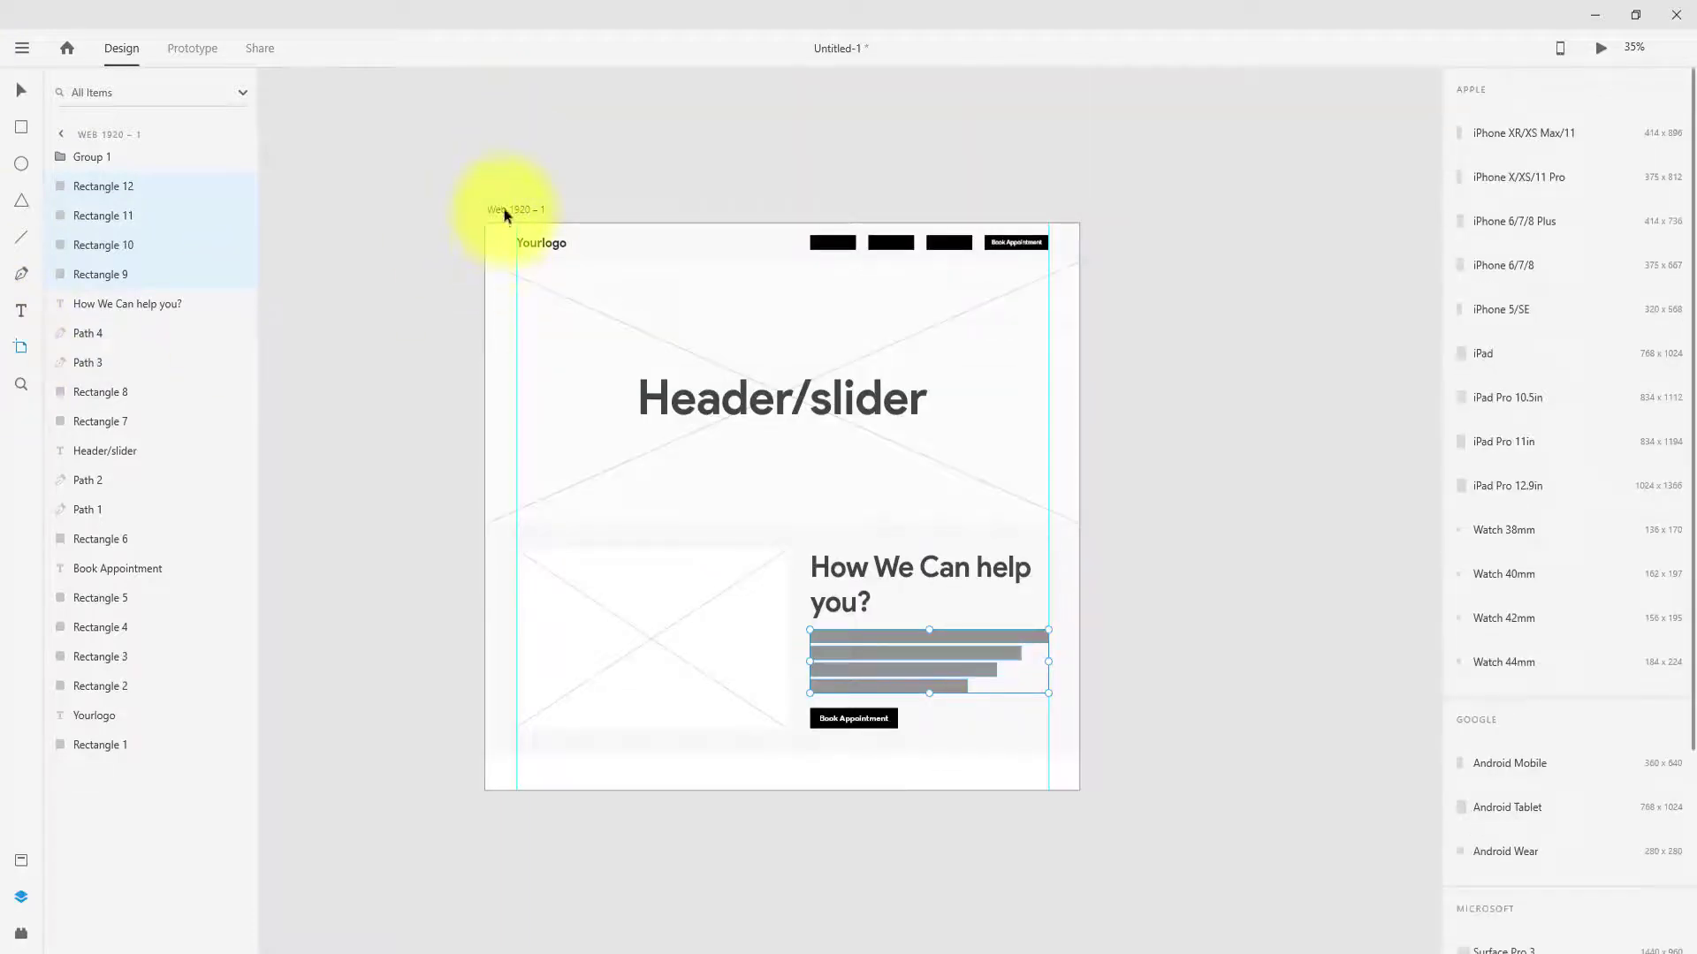
left_click(505, 215)
scroll(795, 768, "down", 1)
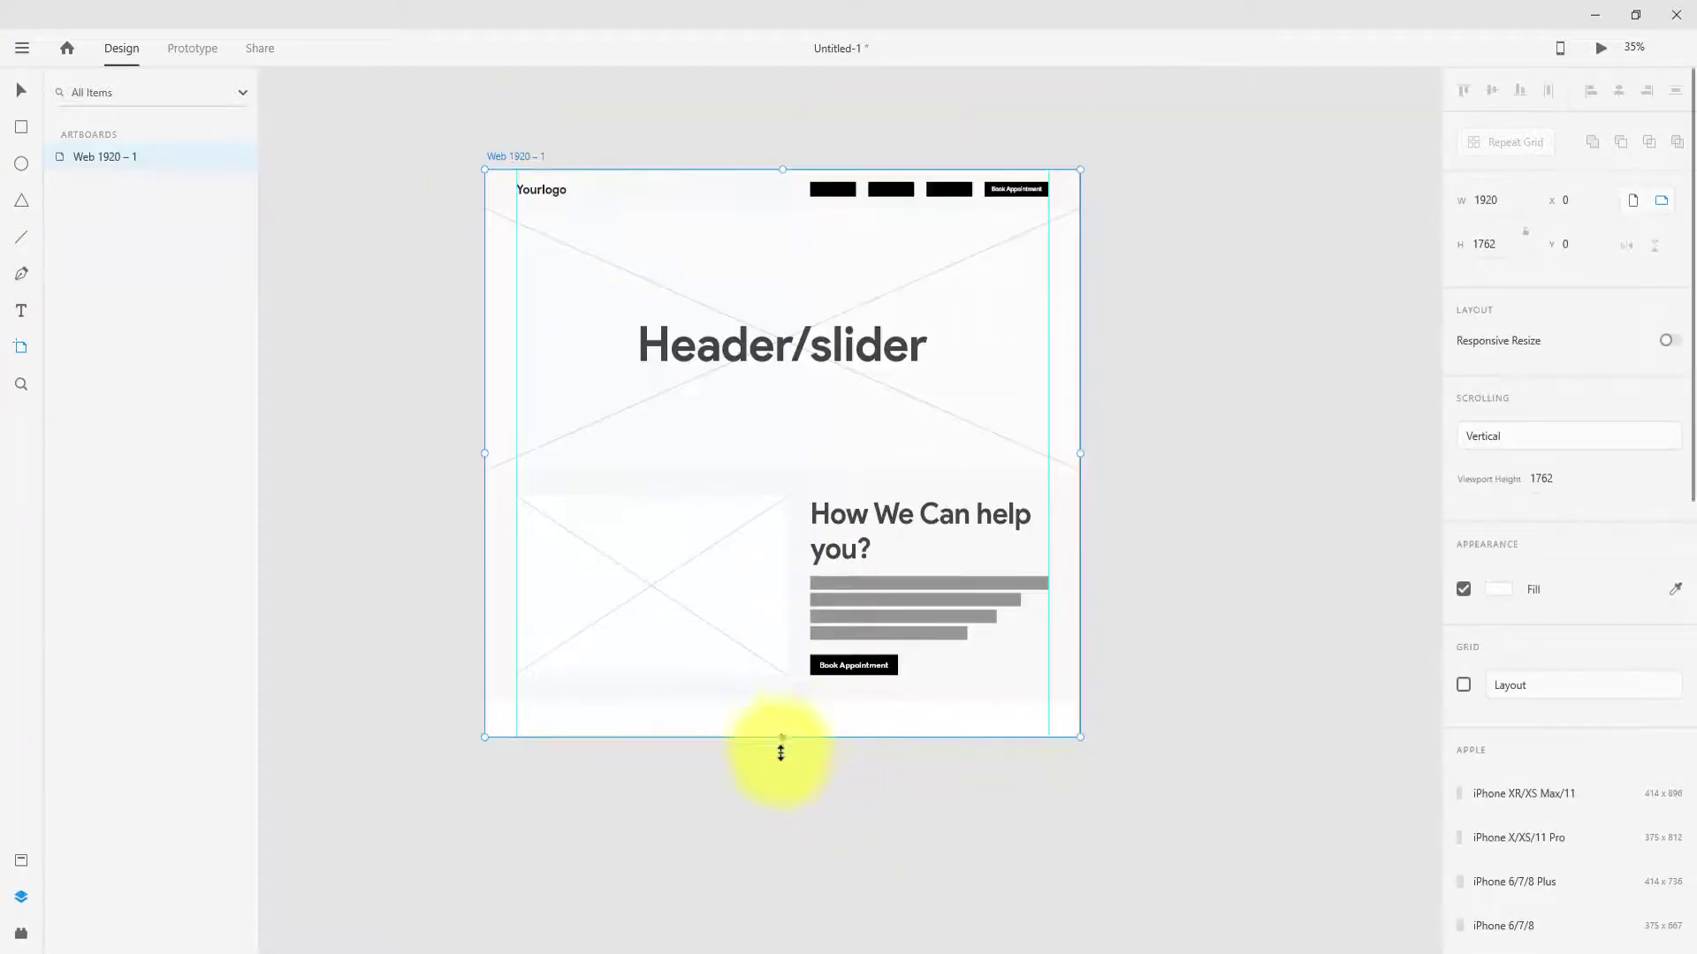
left_click_drag(780, 752, 778, 931)
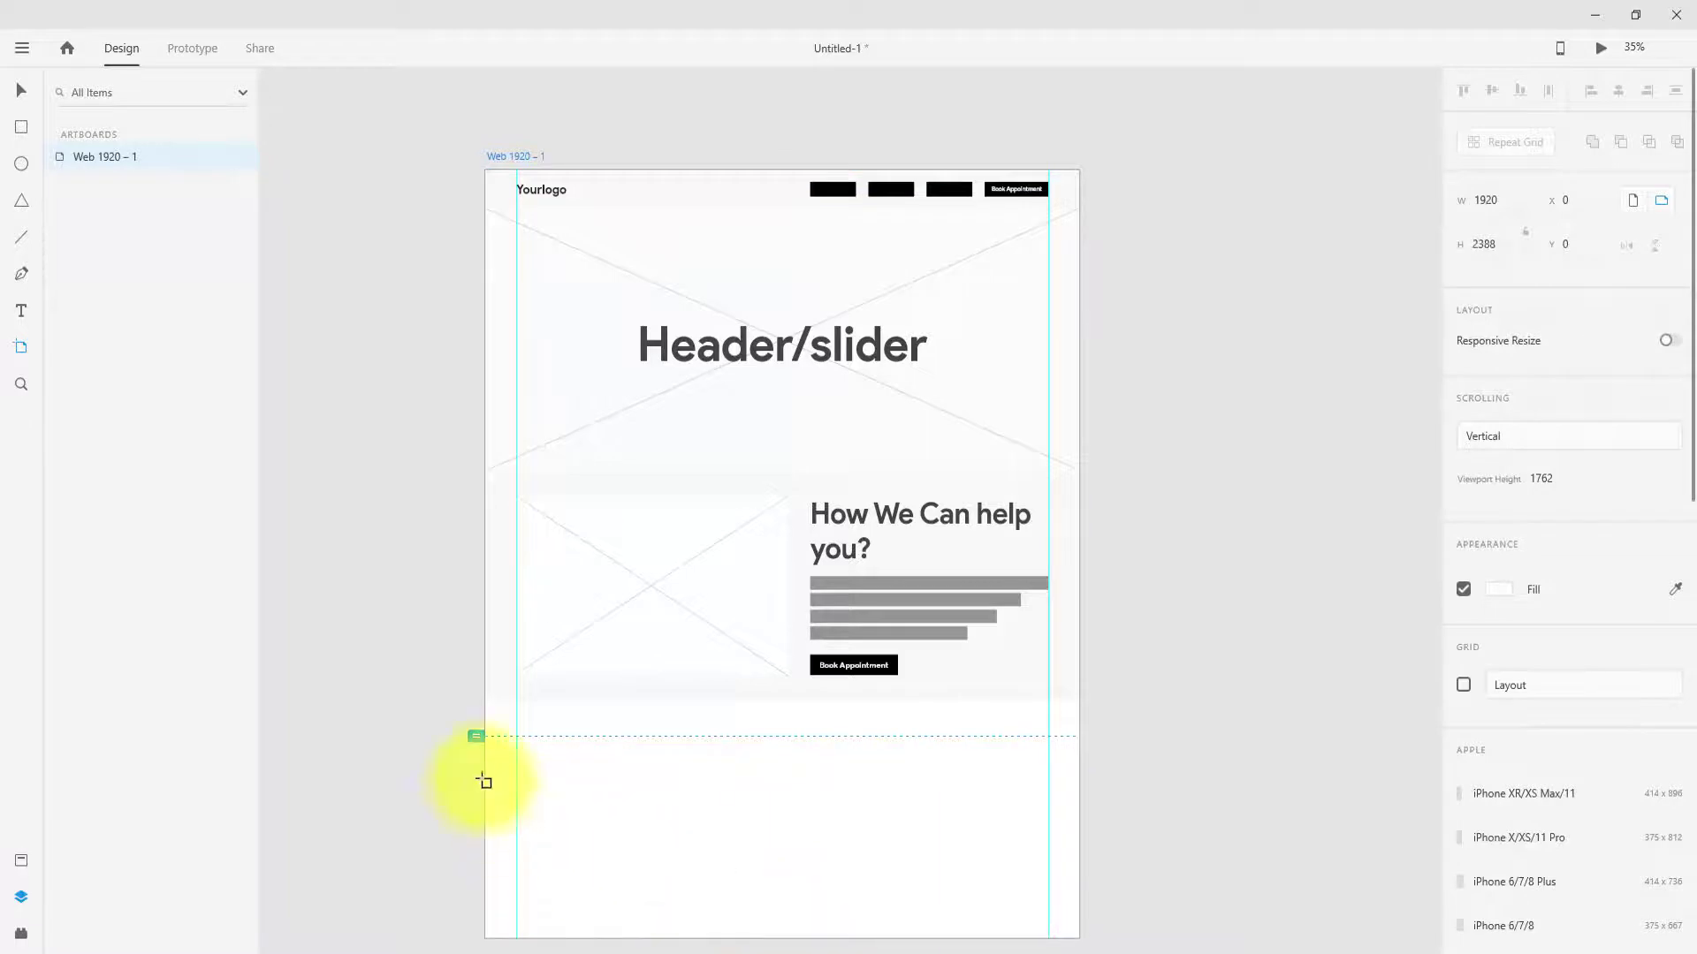
left_click_drag(476, 736, 473, 937)
scroll(459, 723, "down", 1)
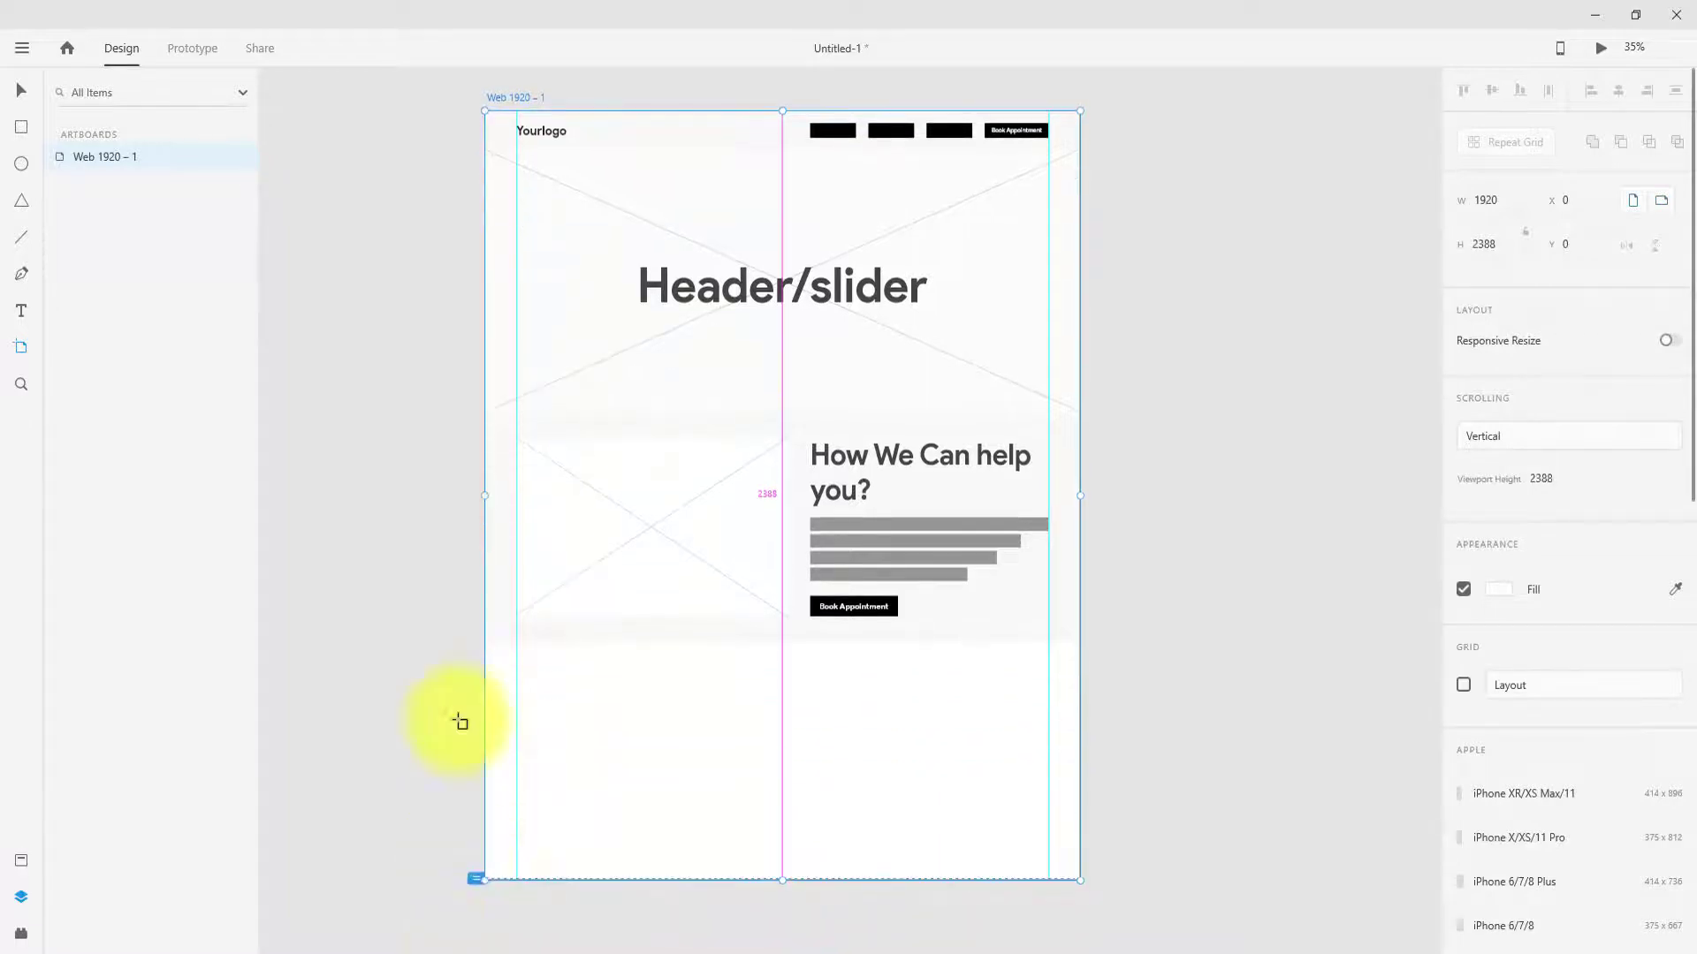
Duplicate the 1920 × 816 header rectangle into the blank area below the help section
left_click(21, 90)
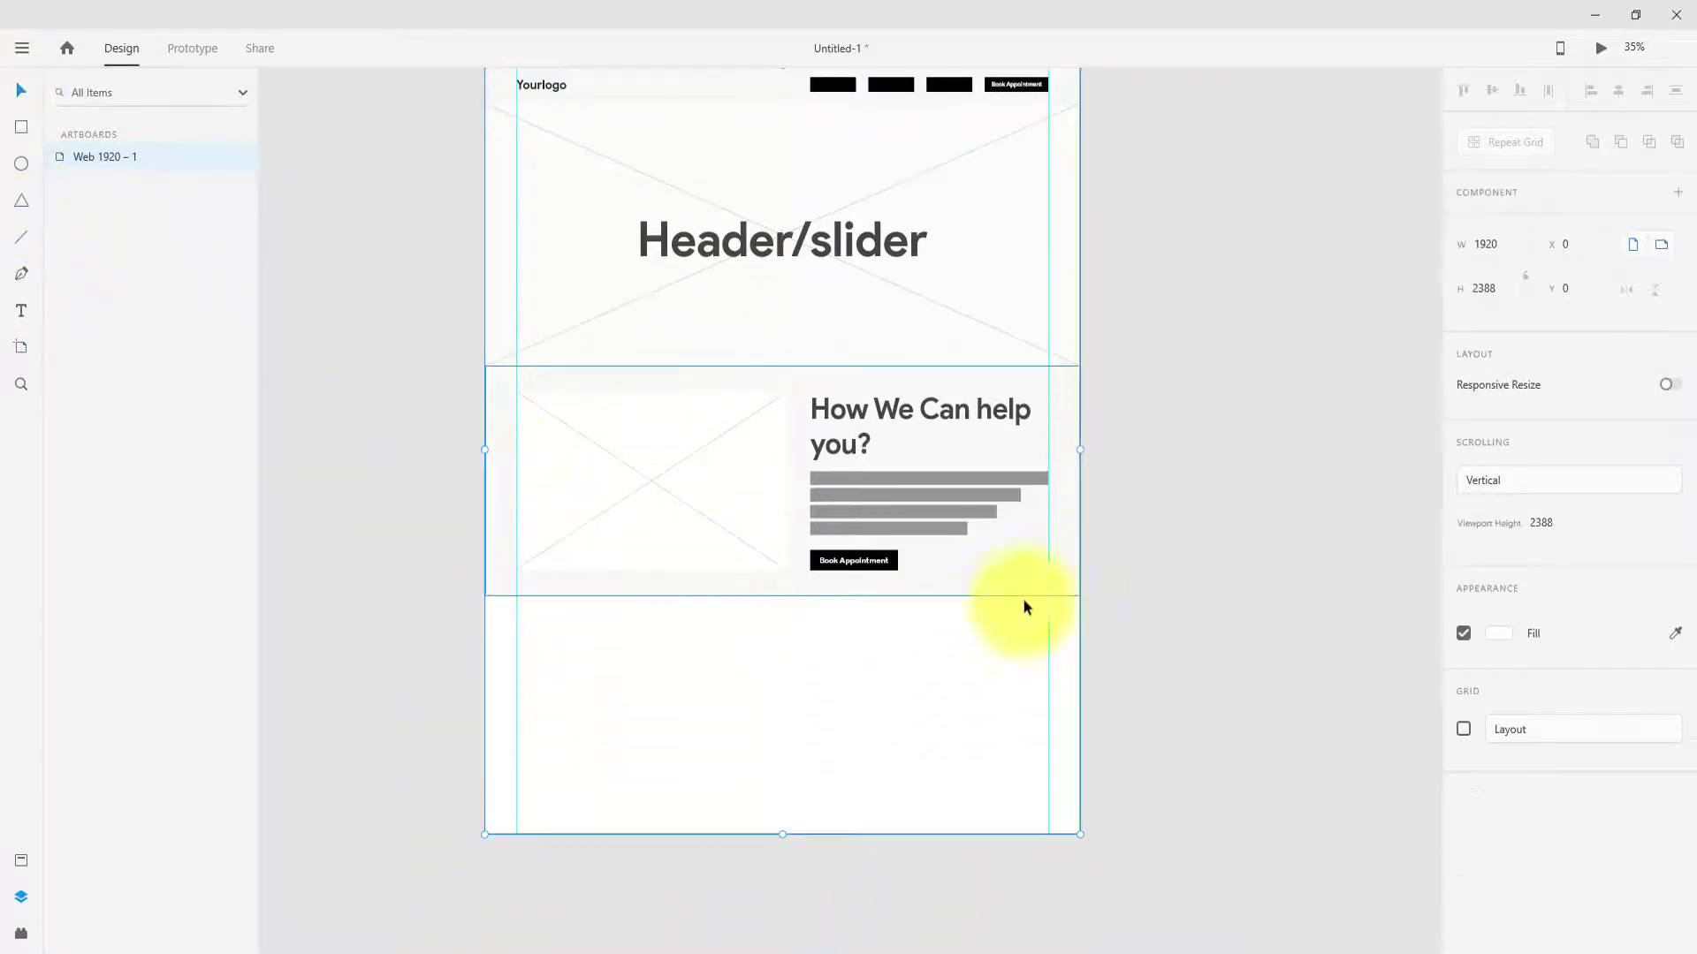
left_click(799, 588)
scroll(874, 578, "up", 2)
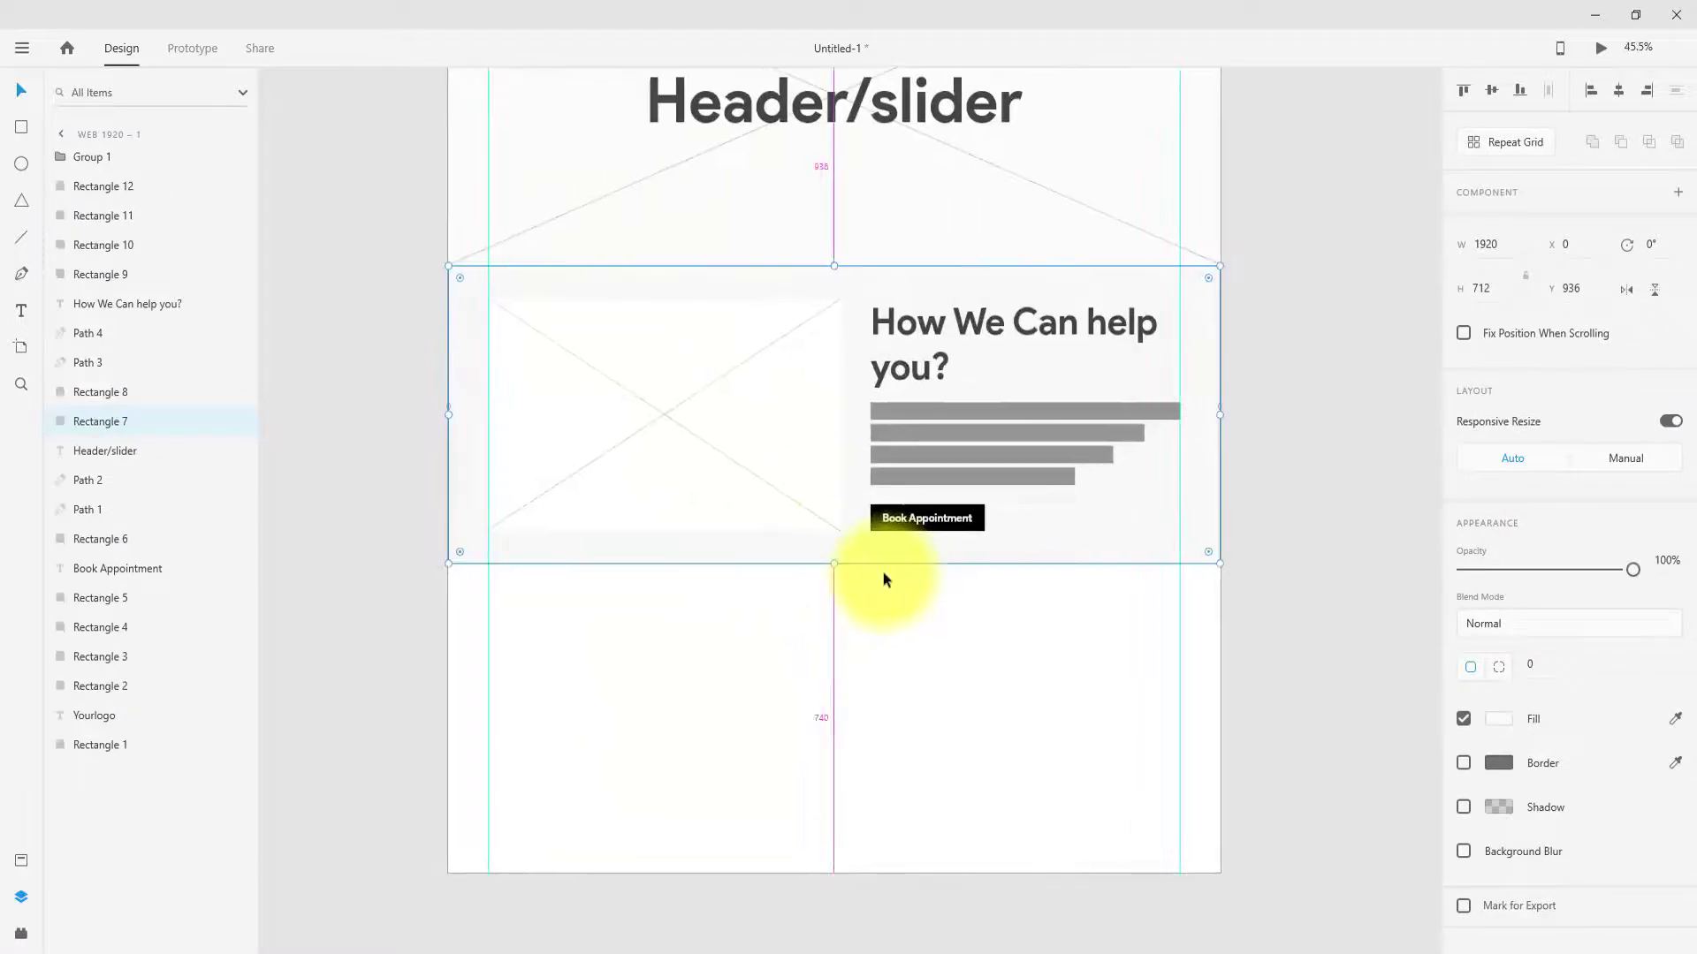
scroll(882, 579, "down", 2)
left_click(958, 263)
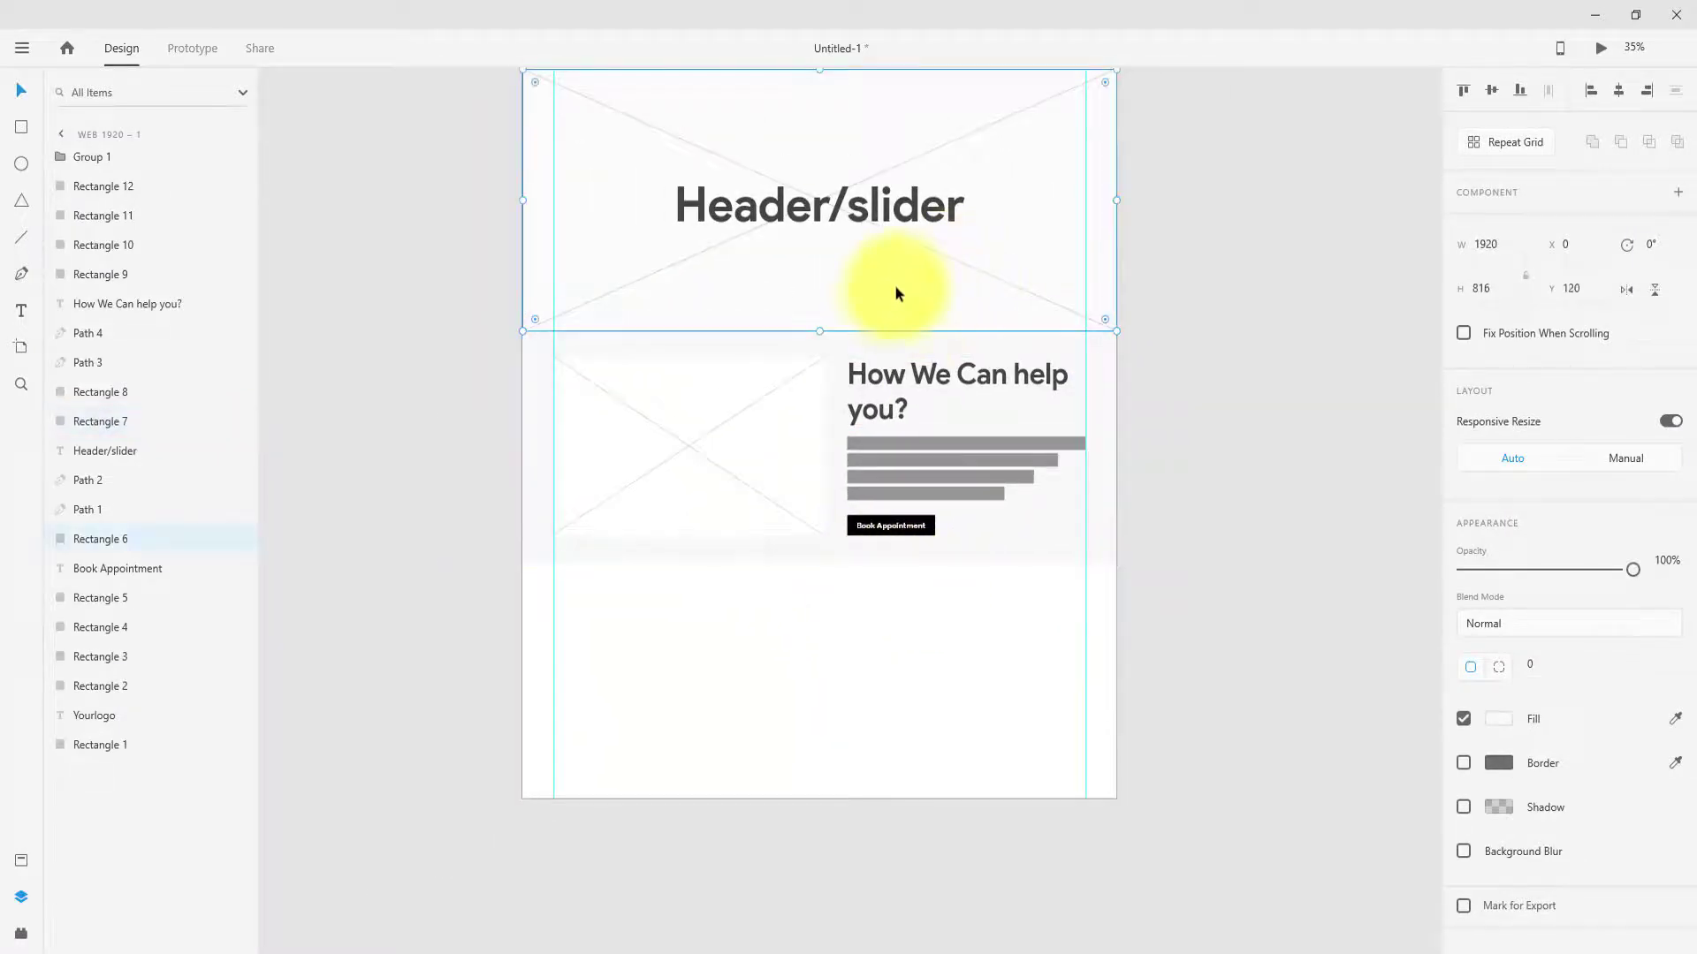
left_click_drag(895, 293, 884, 758)
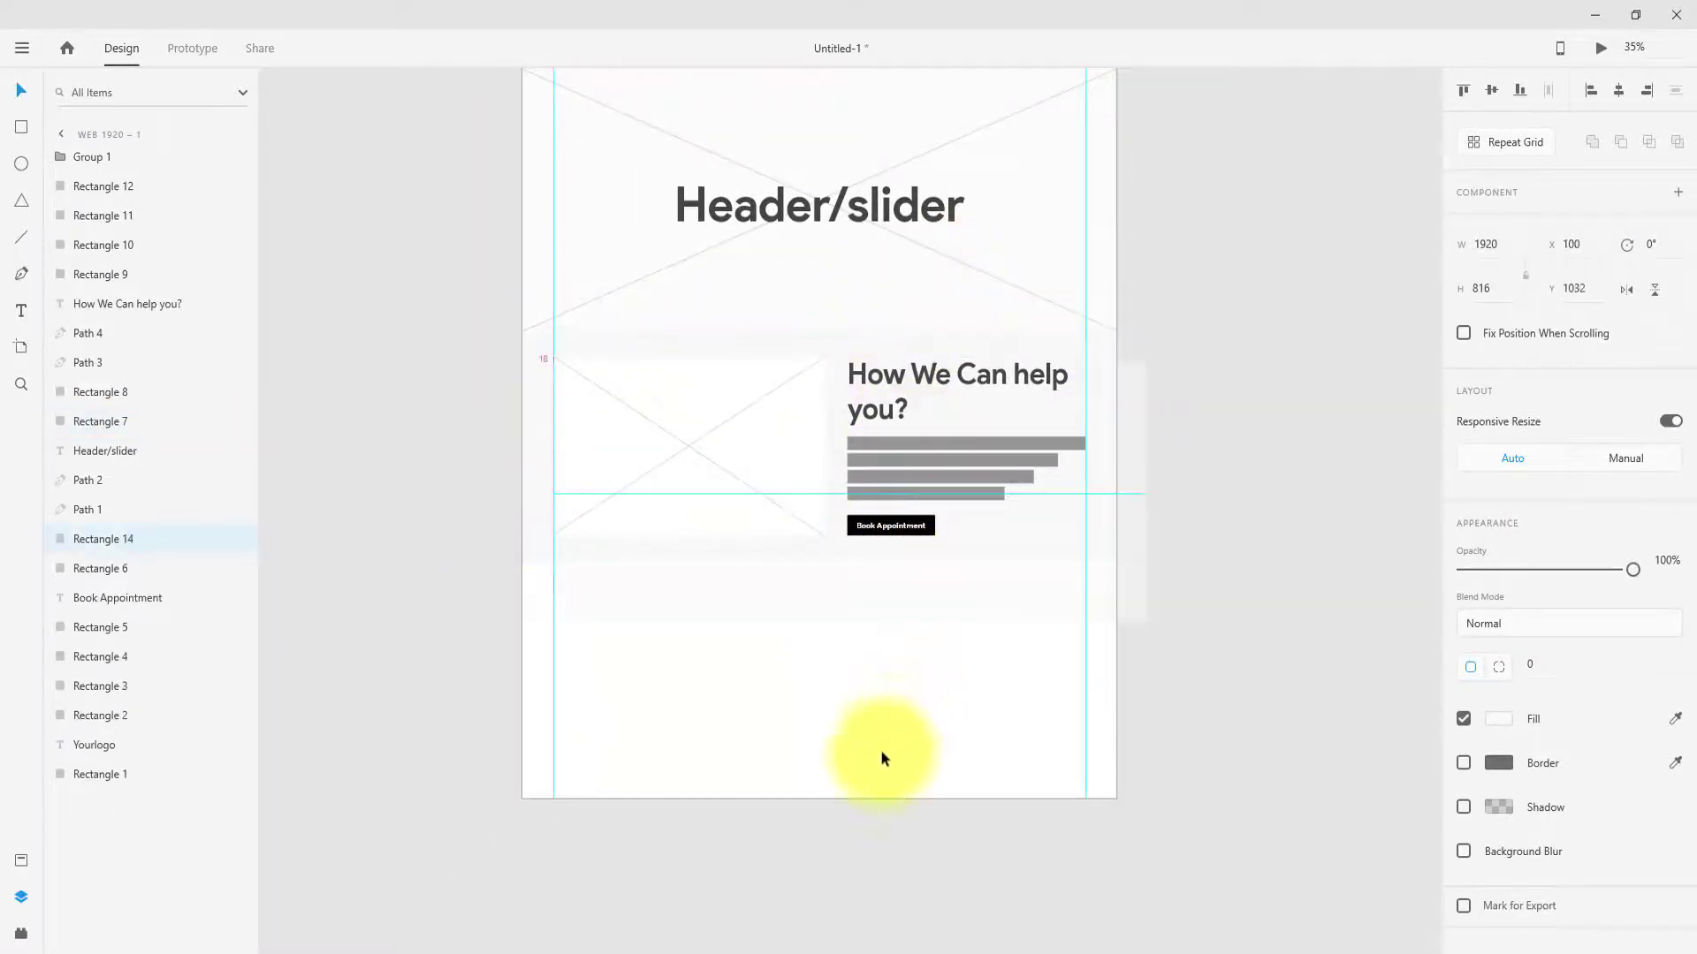
left_click_drag(882, 758, 887, 797)
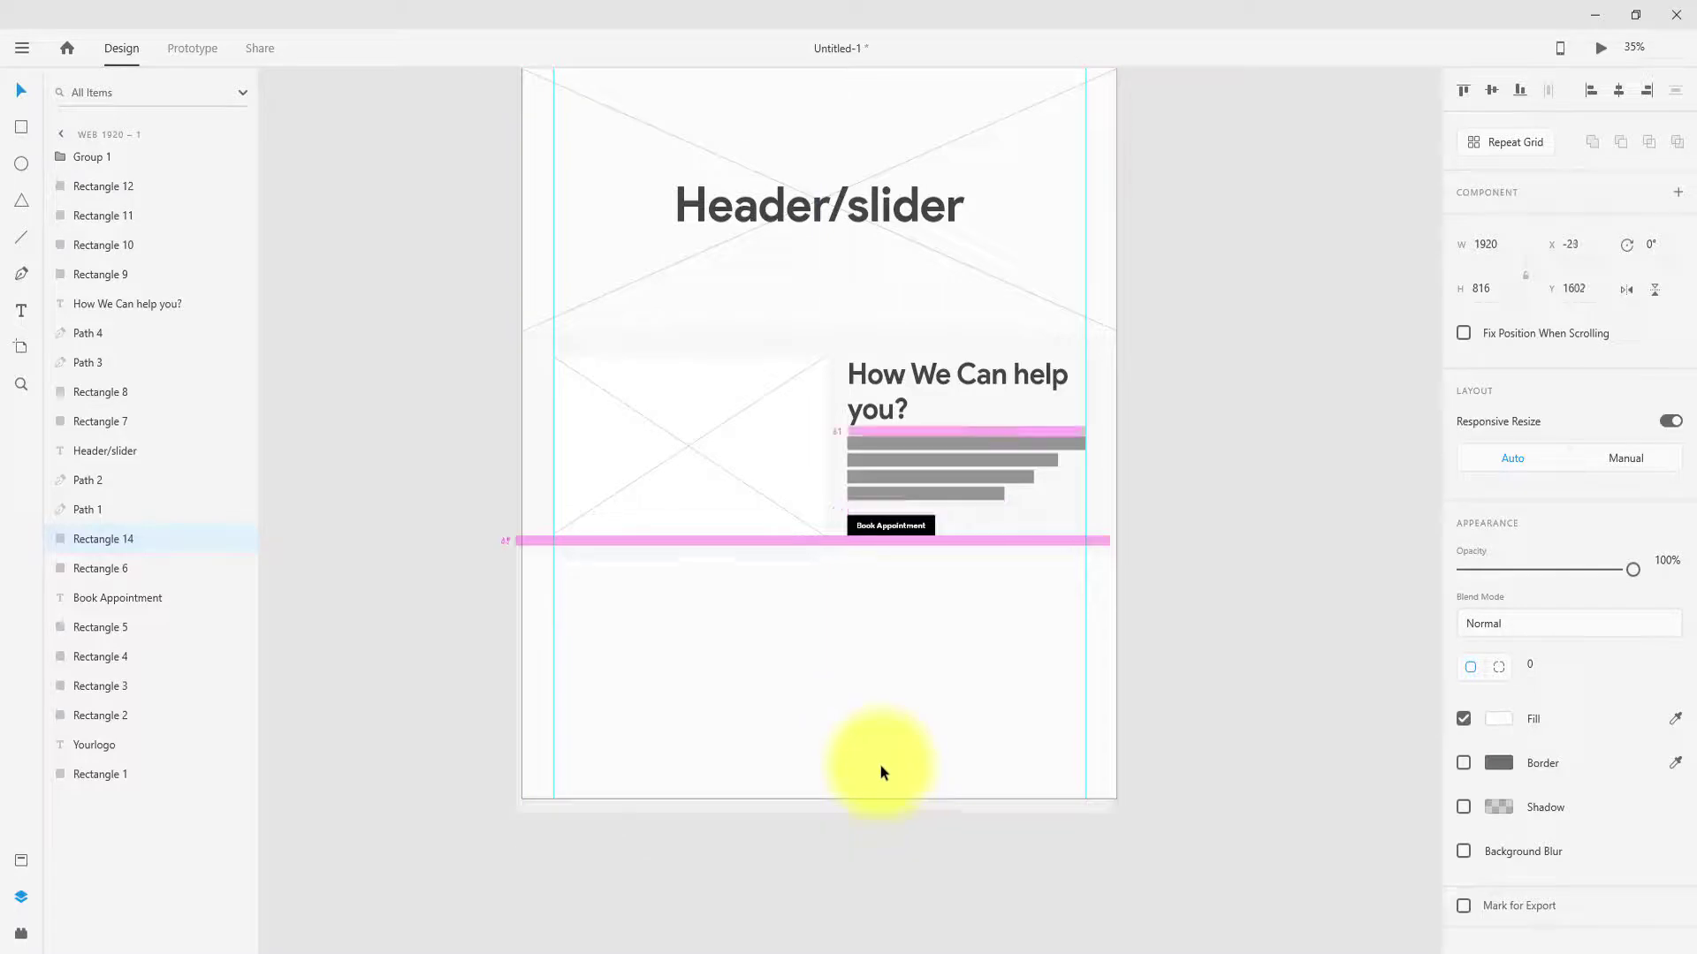
left_click_drag(881, 780, 1106, 735)
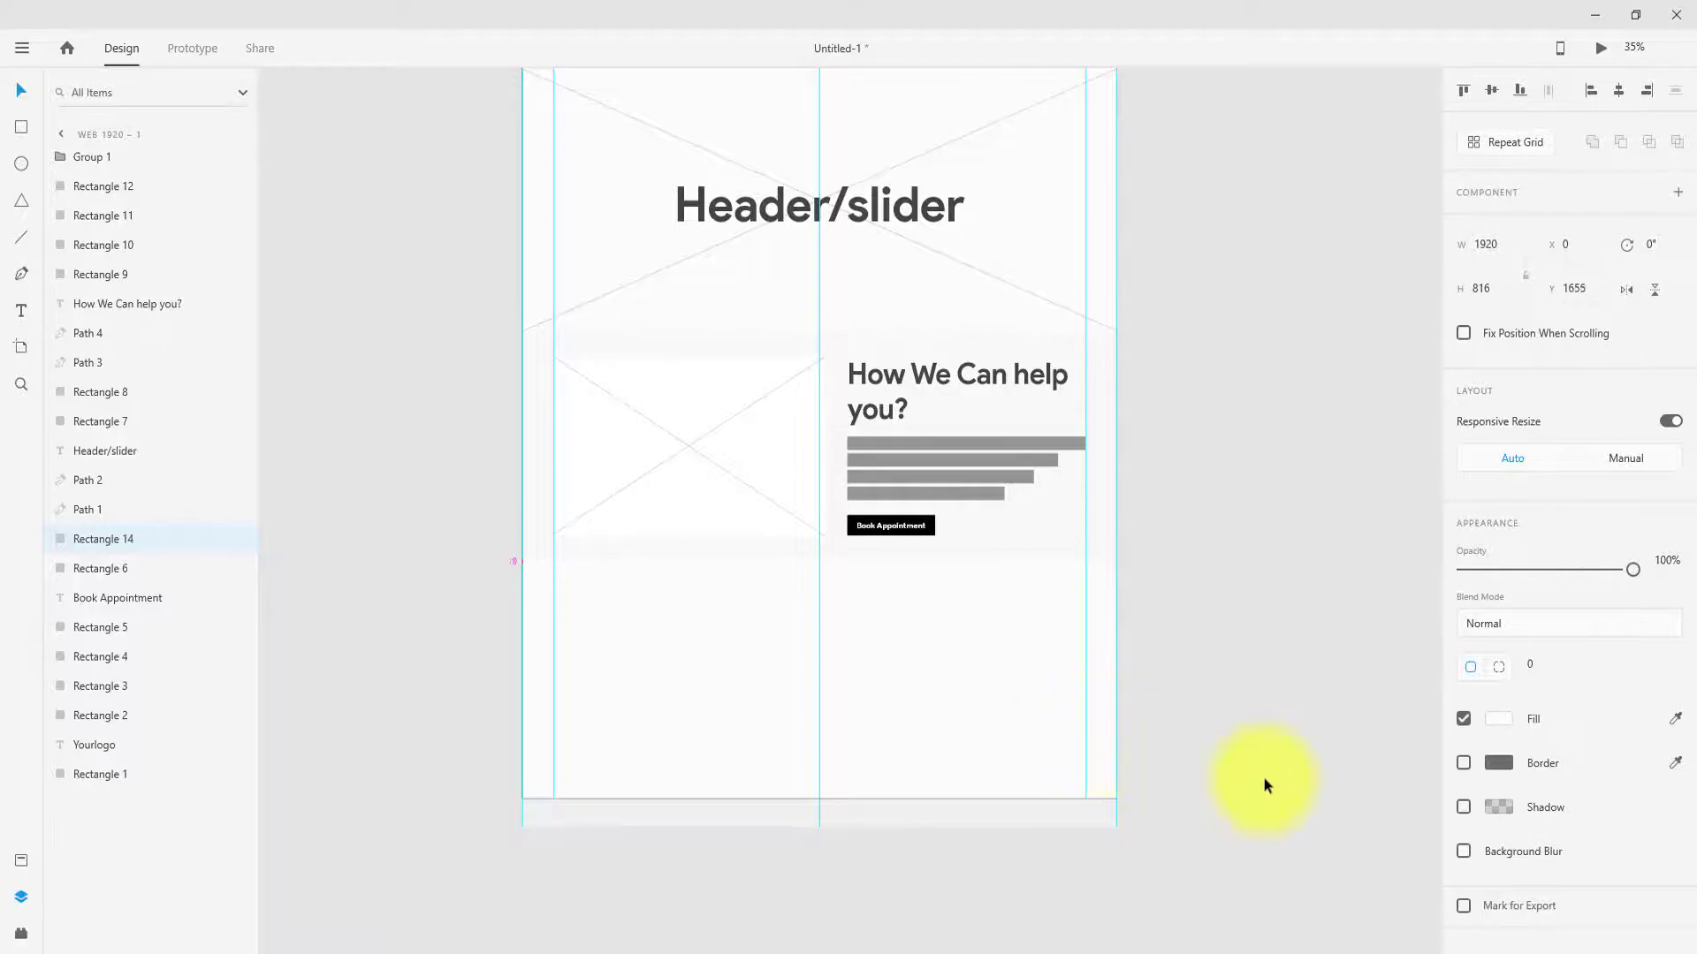
Add a 'Services/Product' text heading below the help section
scroll(664, 671, "up", 1)
key("t")
left_click(668, 610)
type("Serv")
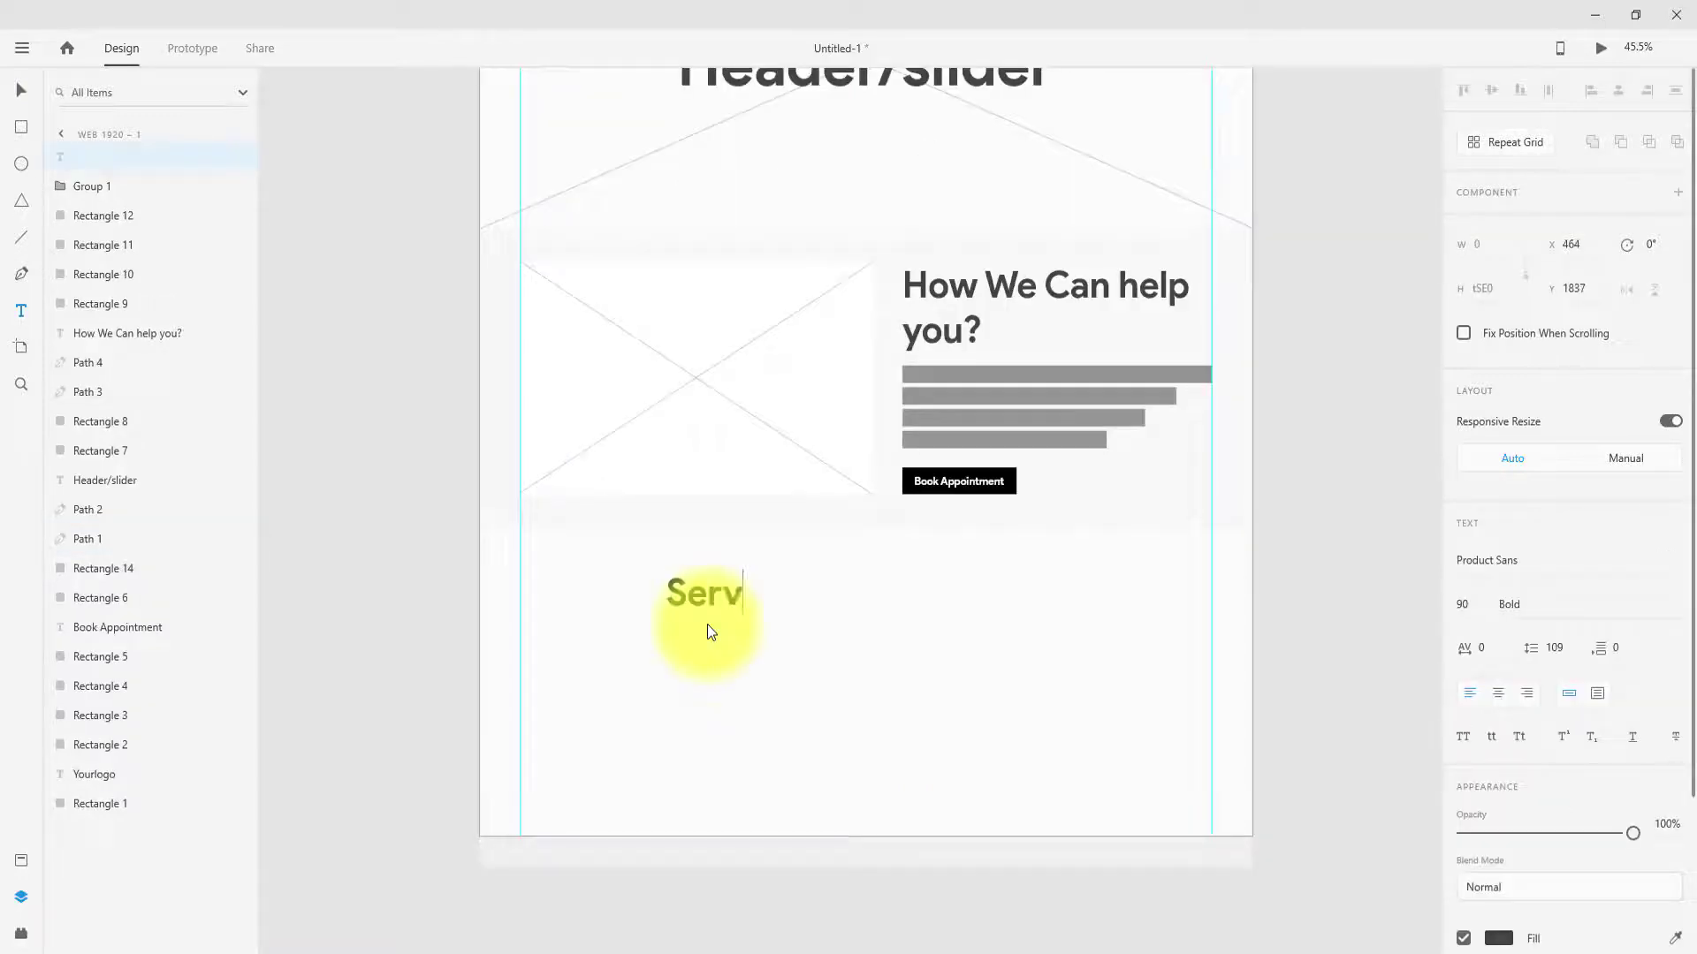
type("ices")
type("/p")
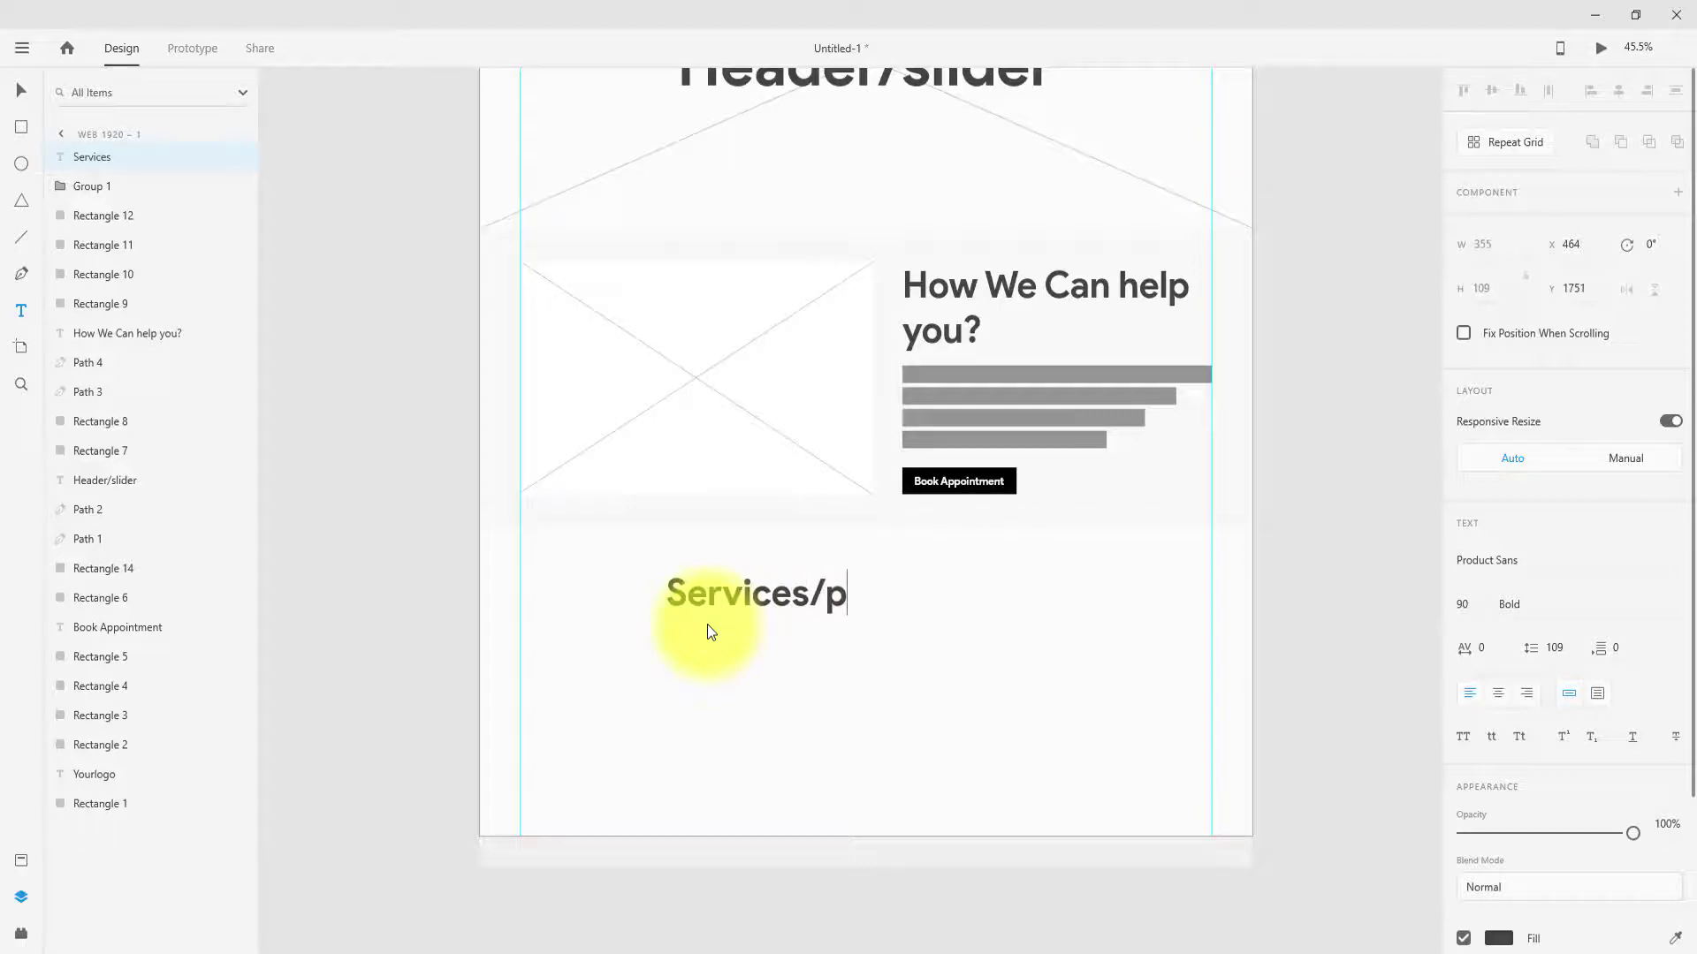
type("roduct")
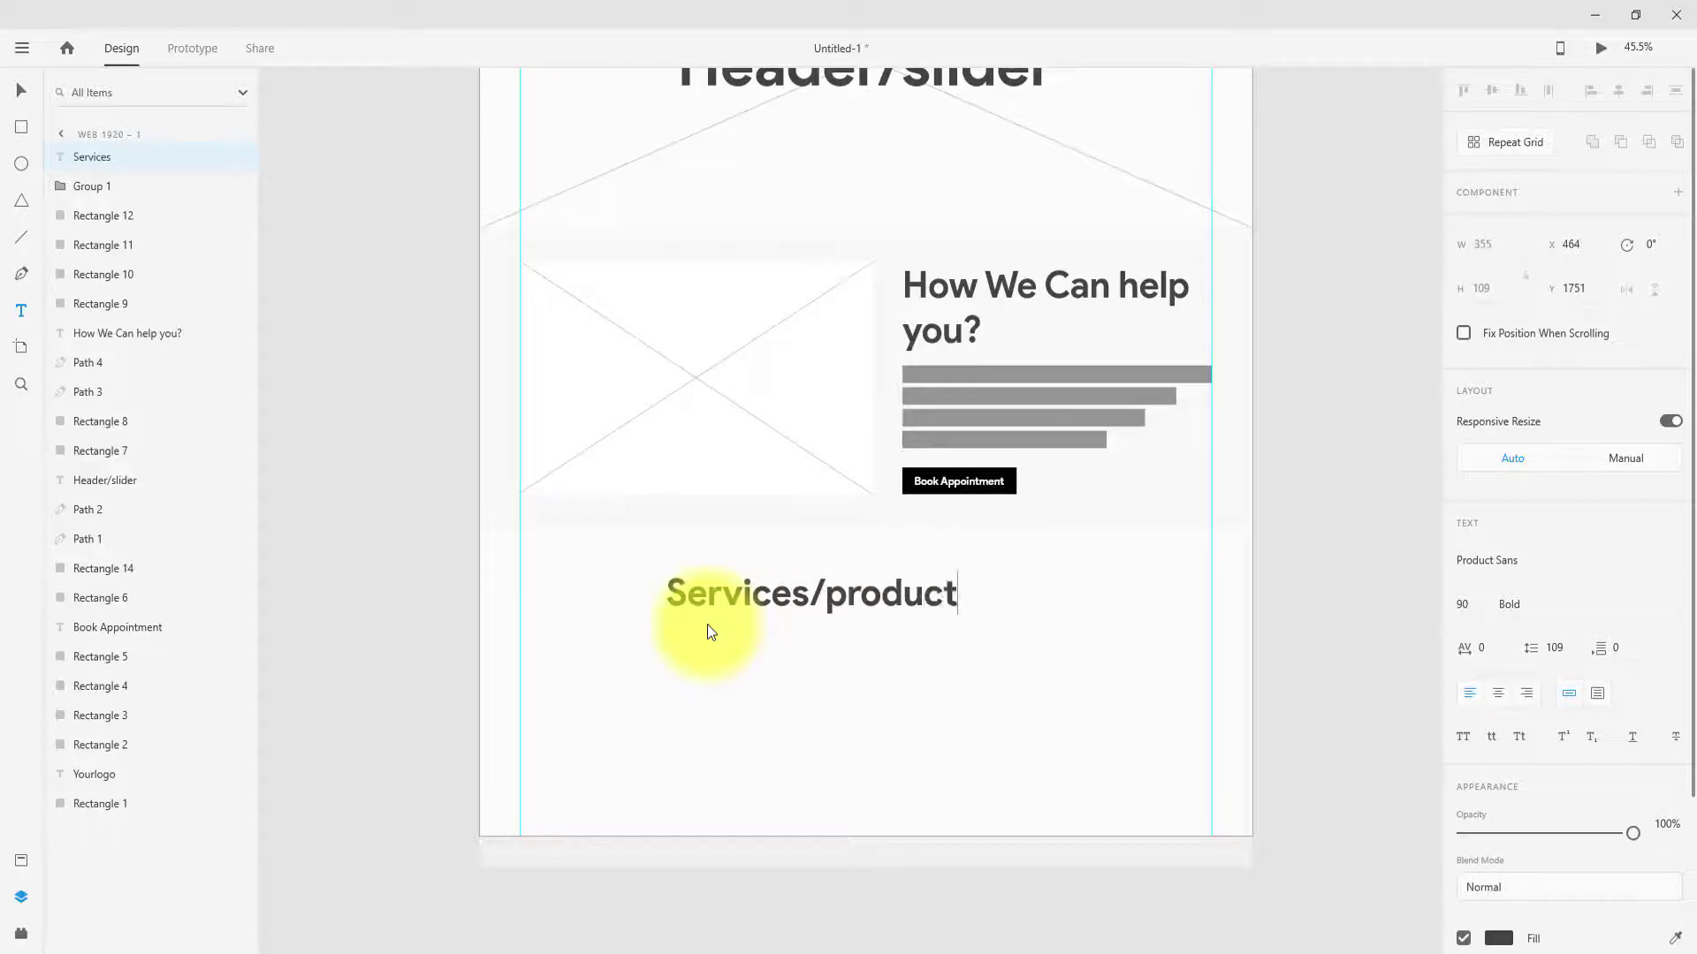
key("Escape")
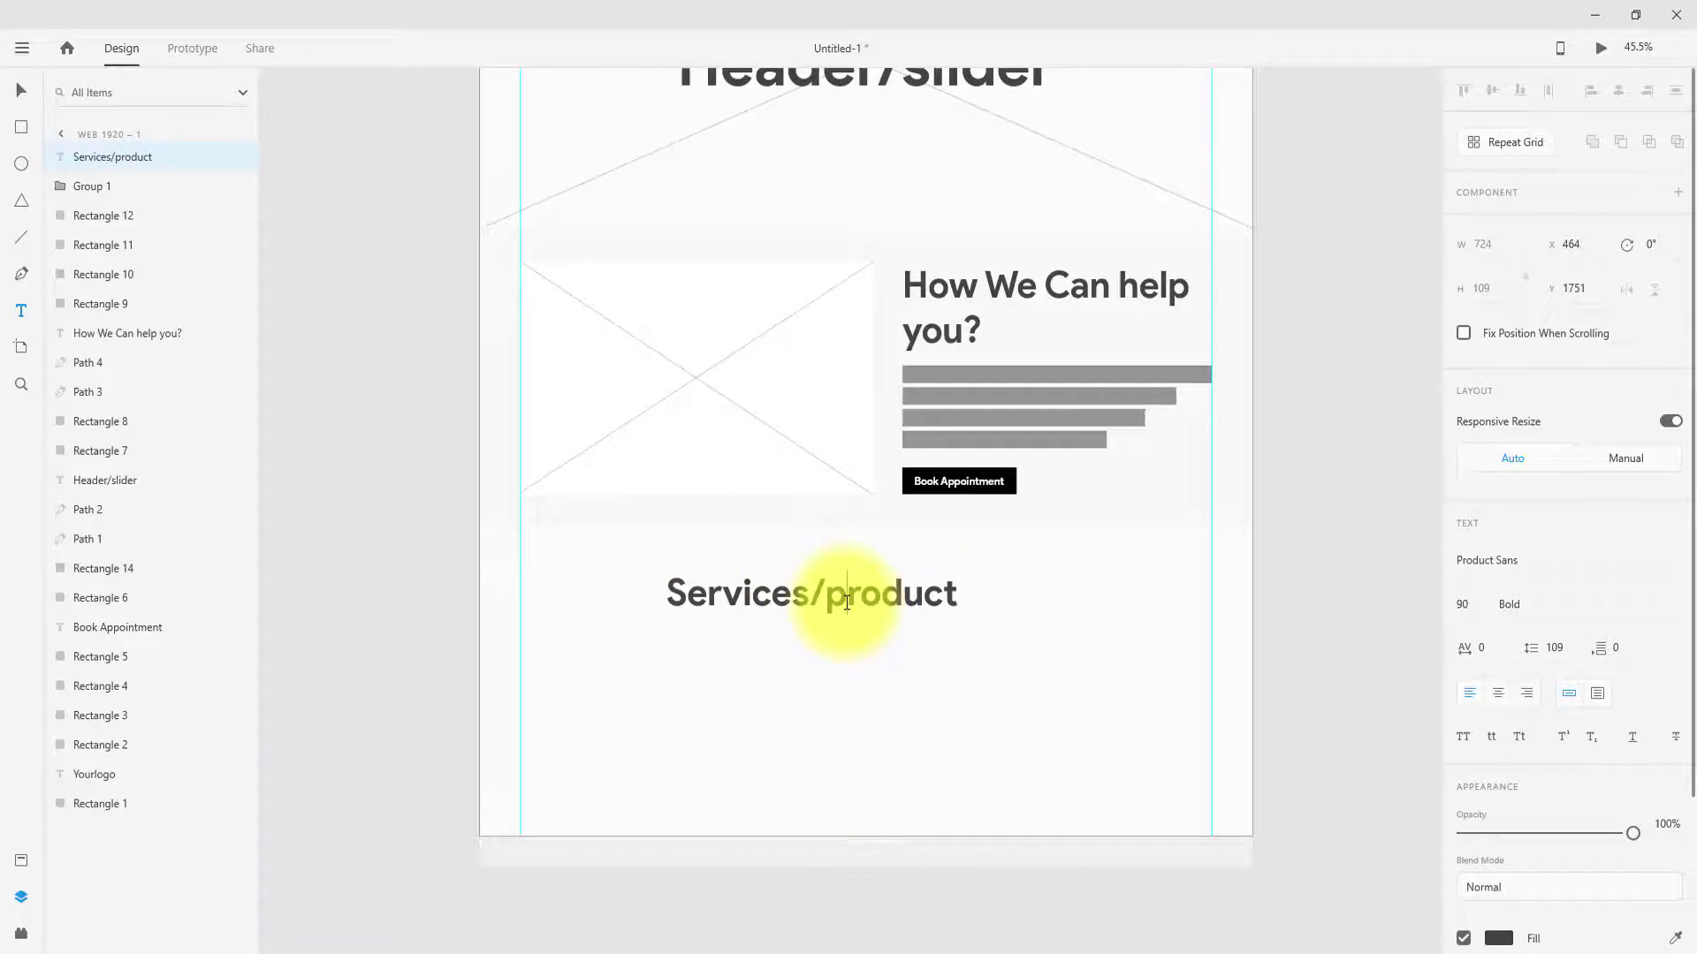
key("BackSpace")
type("P")
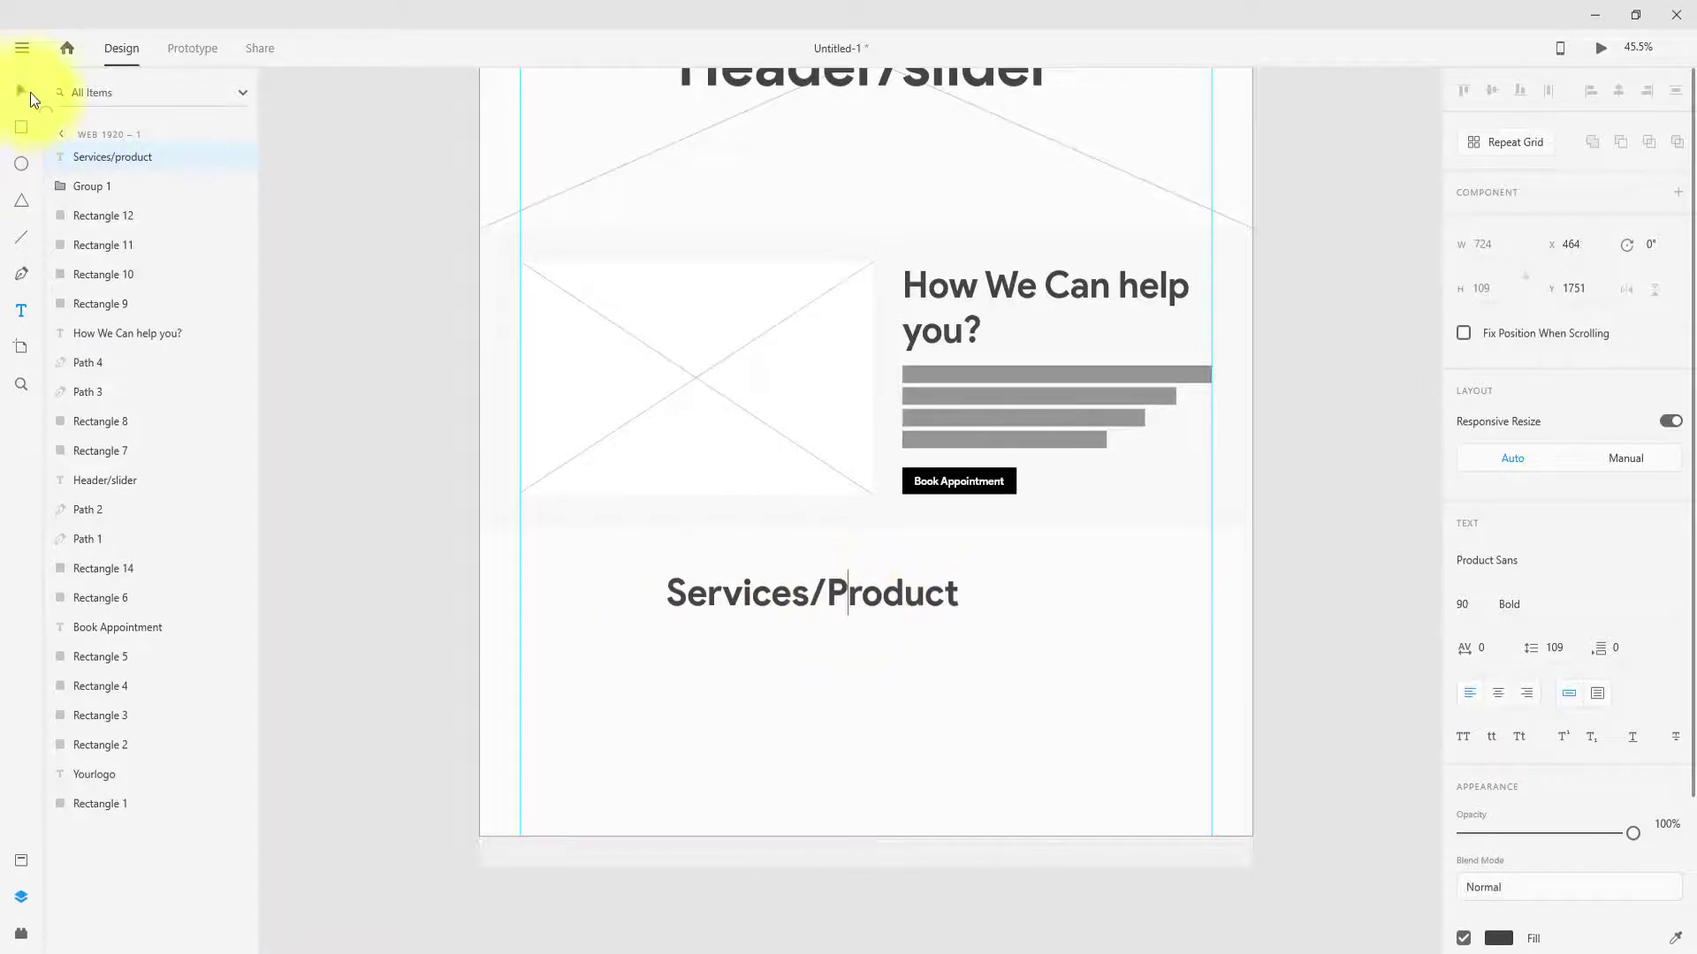
left_click(26, 92)
Centre the Services/Product heading horizontally and nudge it up to the section top
key("shift+c")
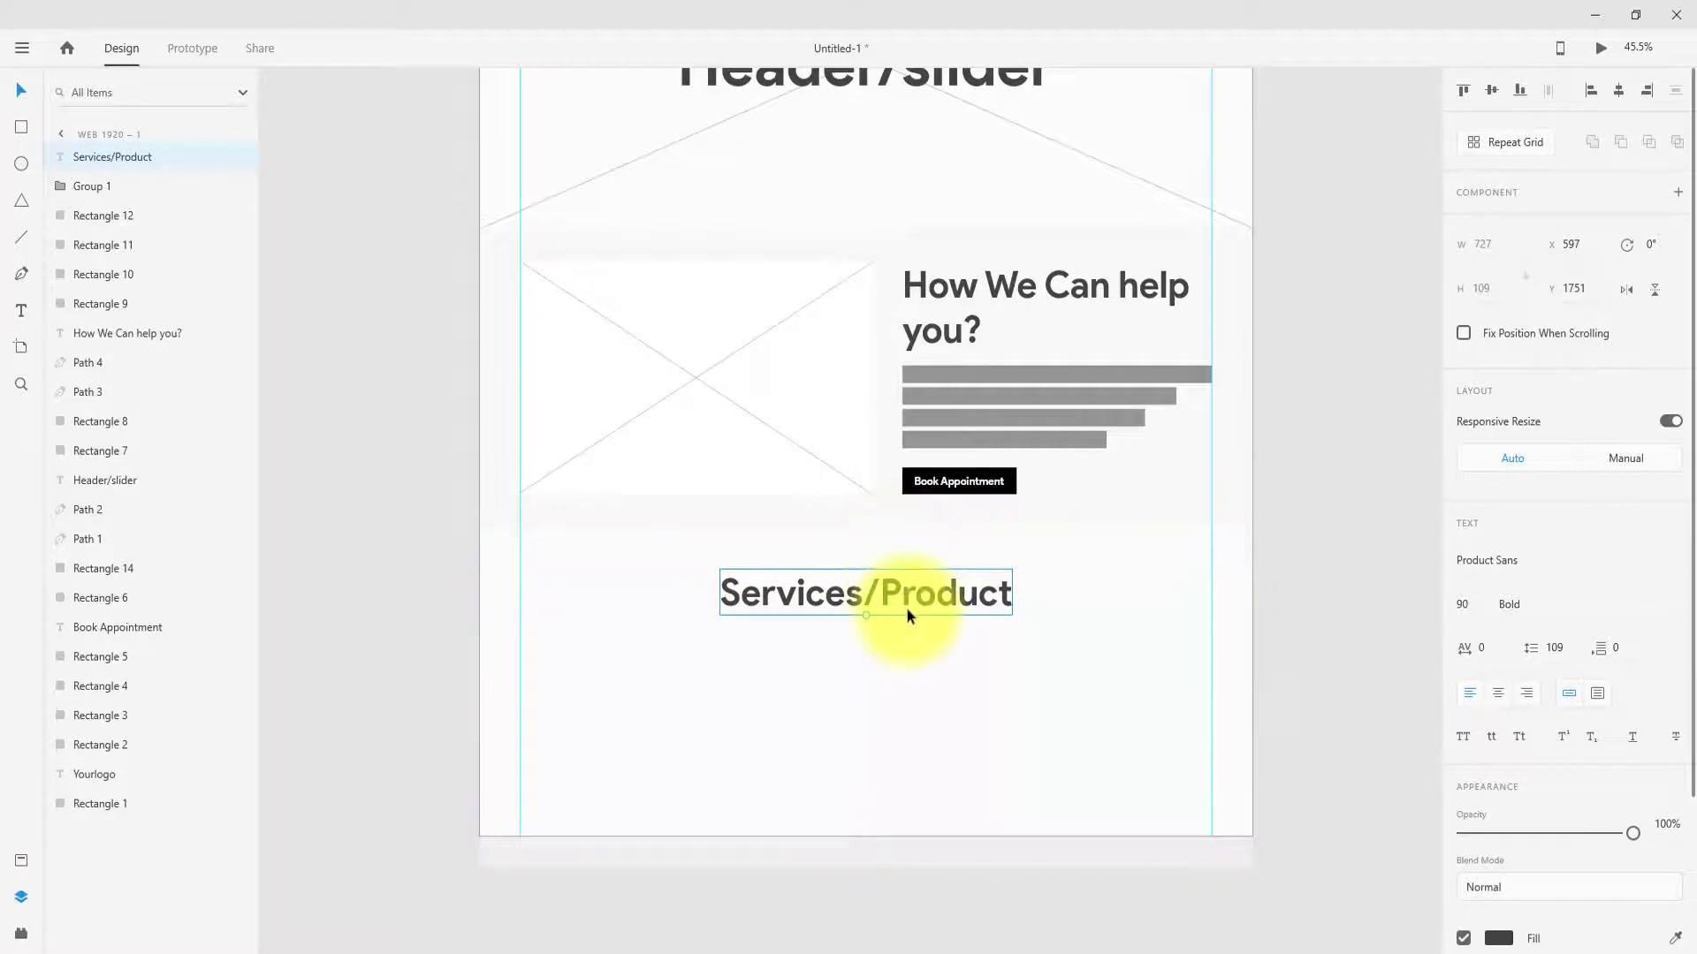
key("shift+Up")
key("shift+Up")
key("shift+Up")
key("shift+Up")
key("shift+Up")
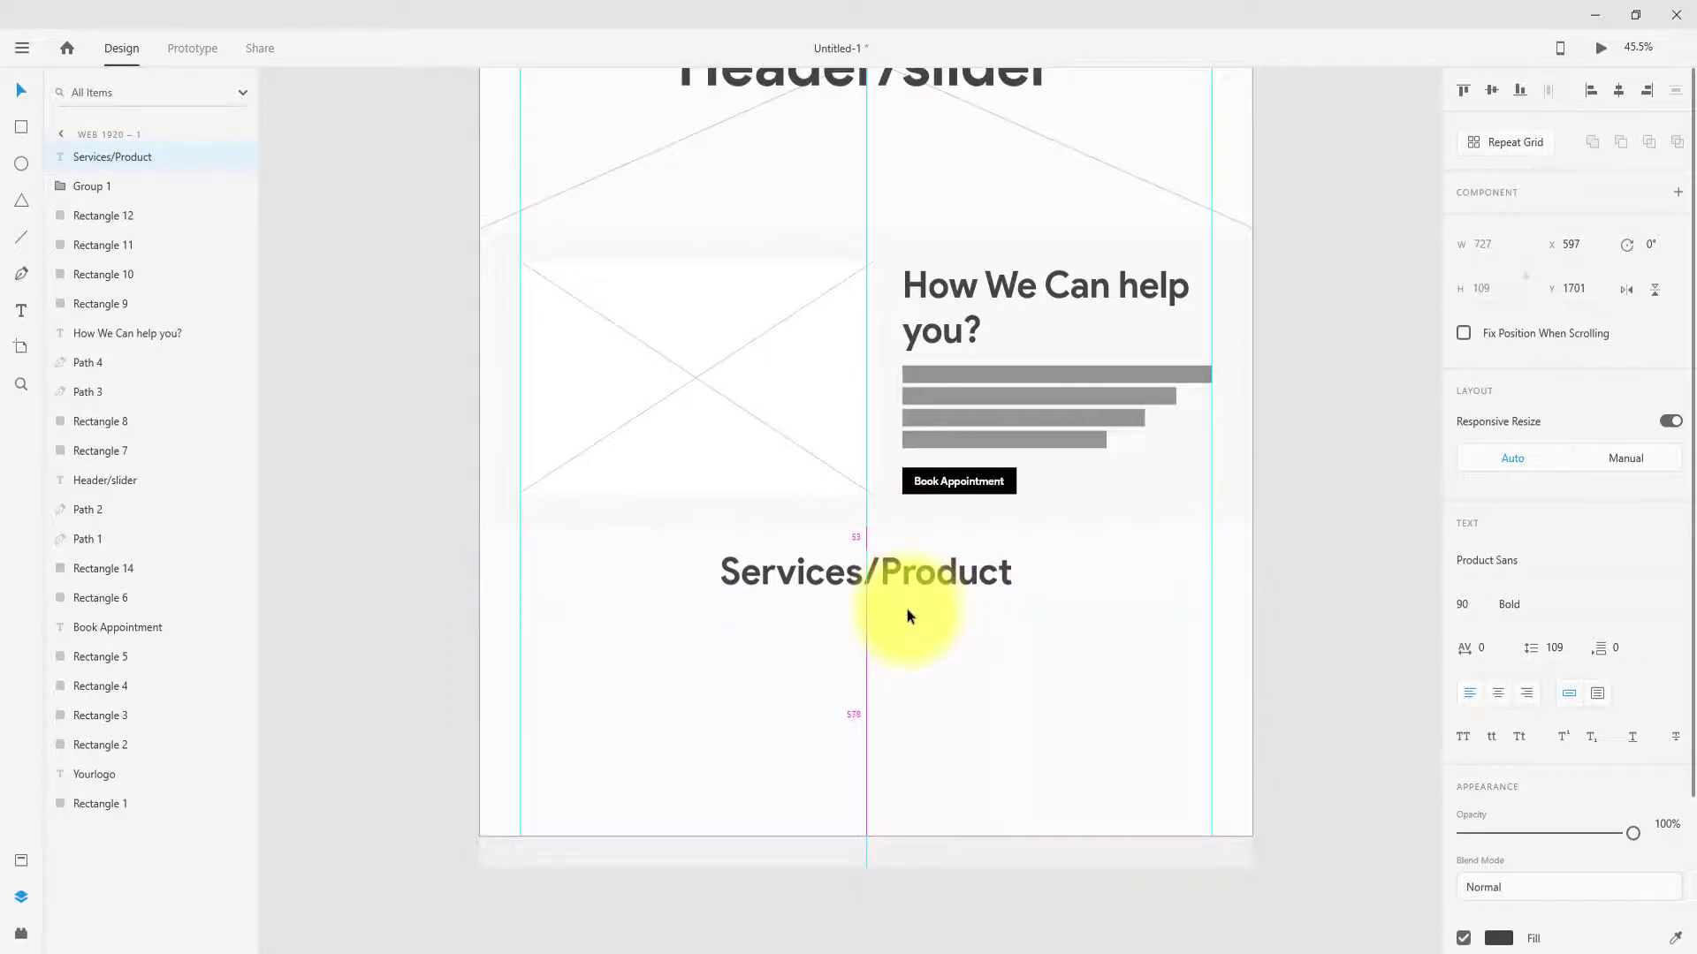
key("shift+Up")
key("Up")
key("Up")
key("Up")
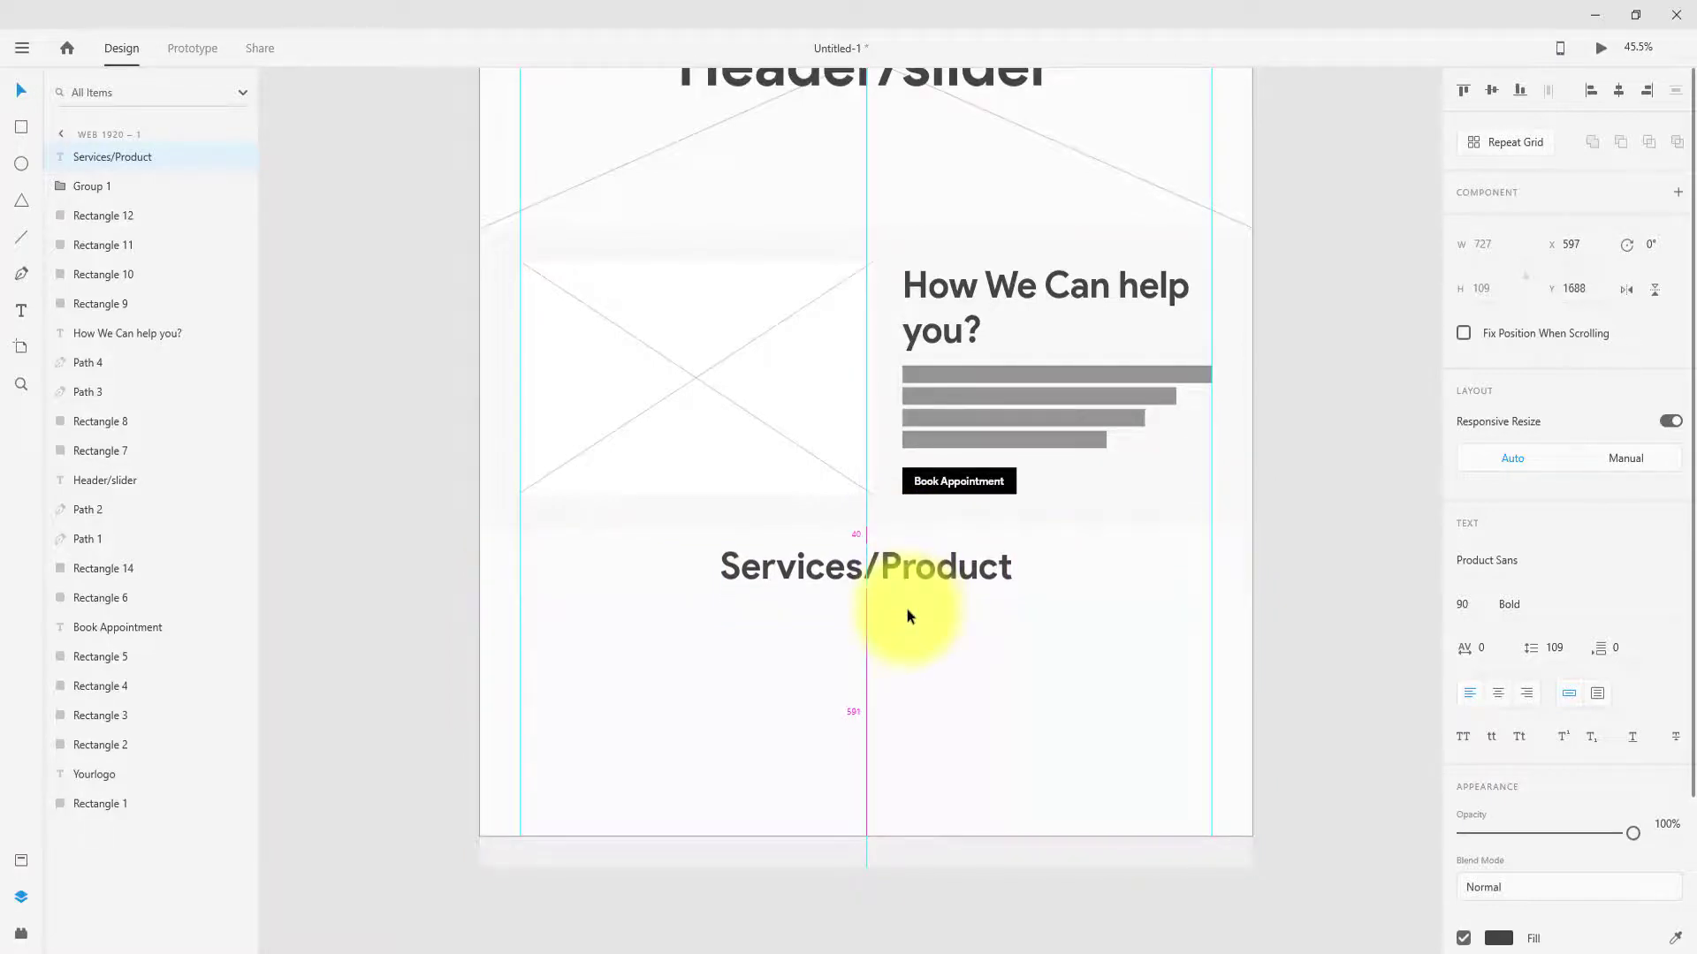
left_click_drag(901, 505, 853, 398)
key("Escape")
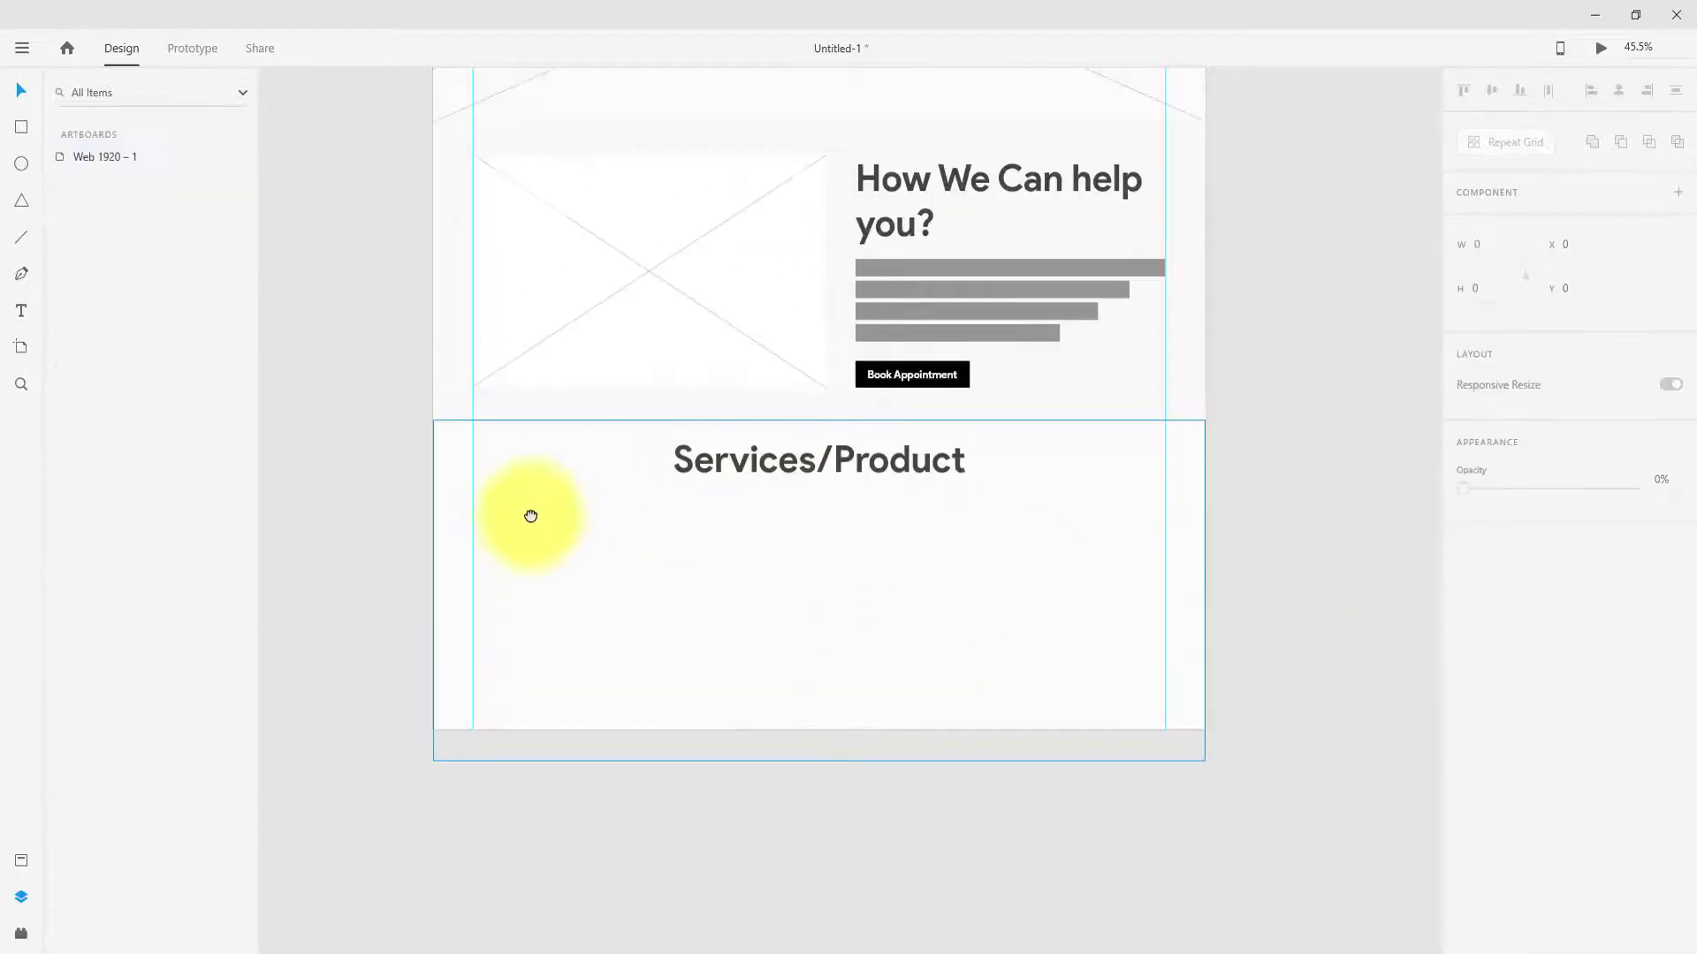
left_click_drag(530, 516, 517, 461)
Draw a card placeholder rectangle at left under the Services/Product heading
left_click(16, 132)
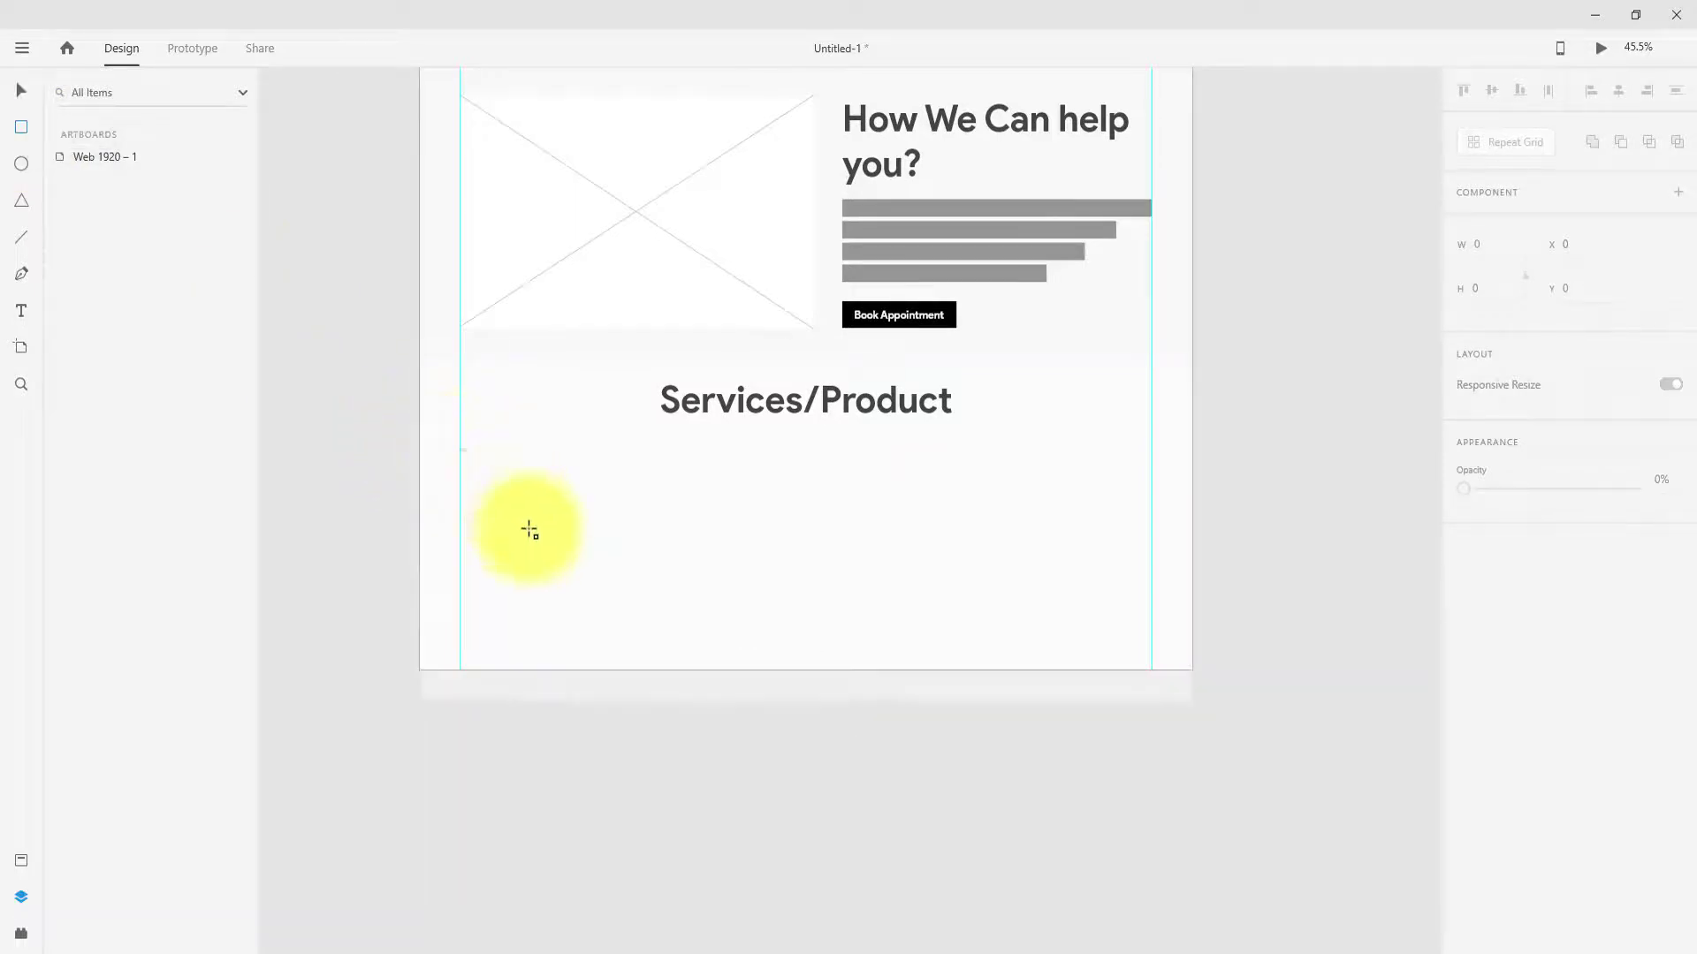
left_click_drag(461, 450, 661, 671)
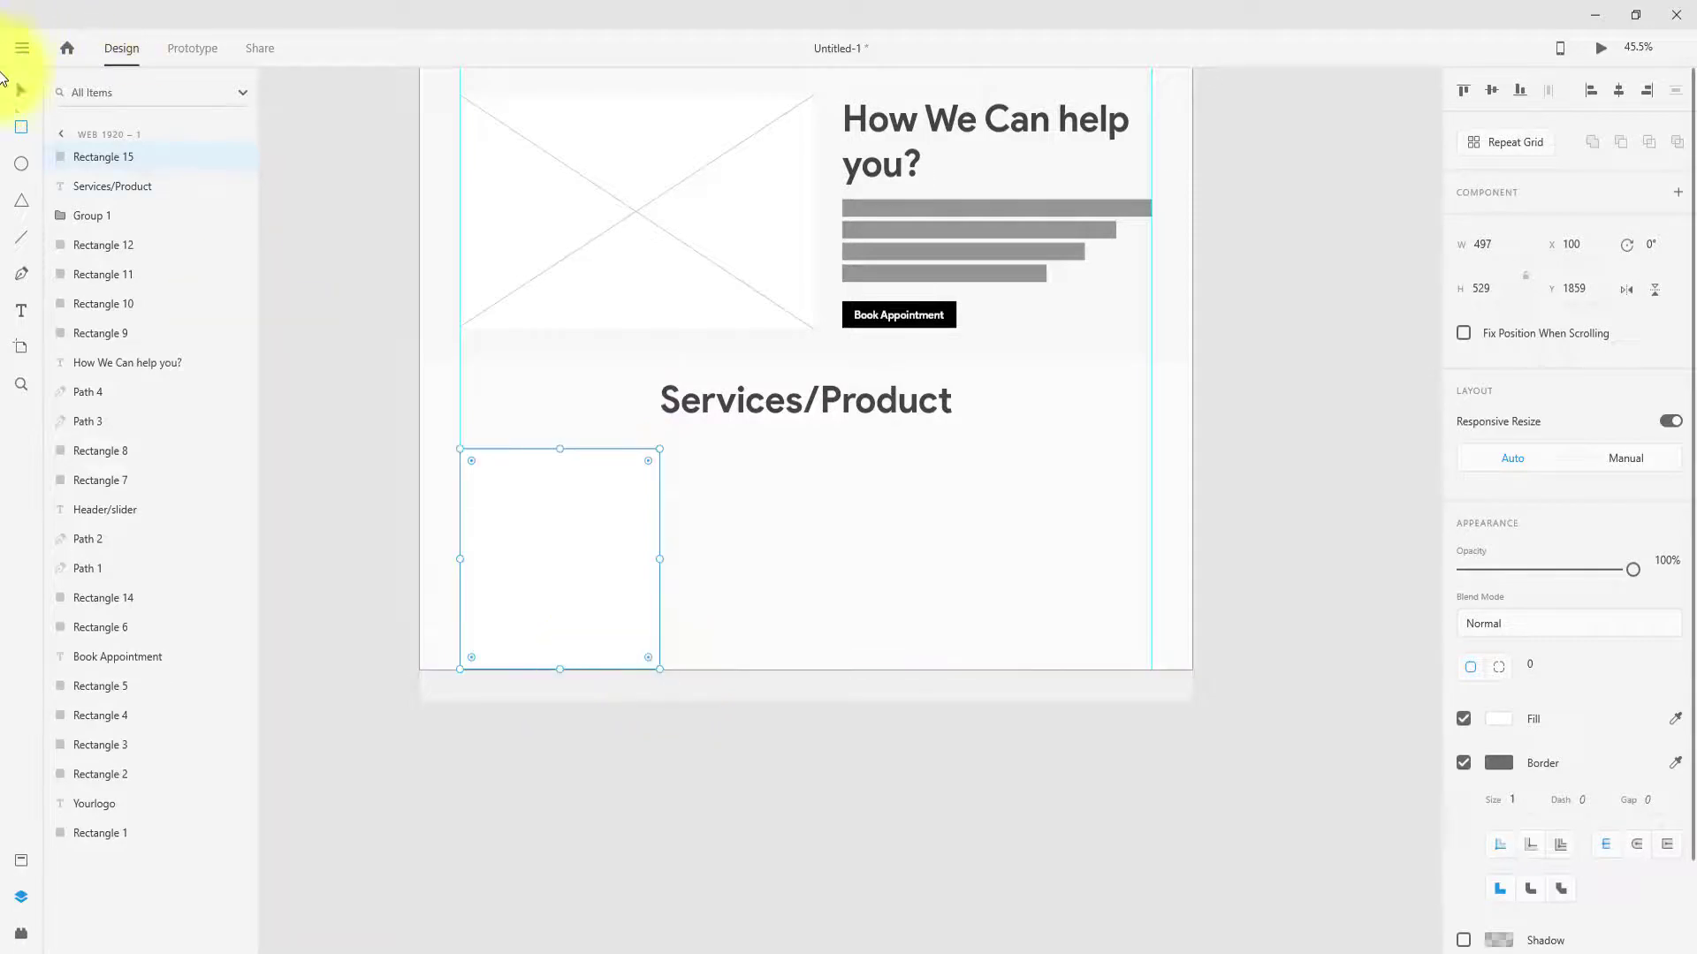
left_click(533, 573)
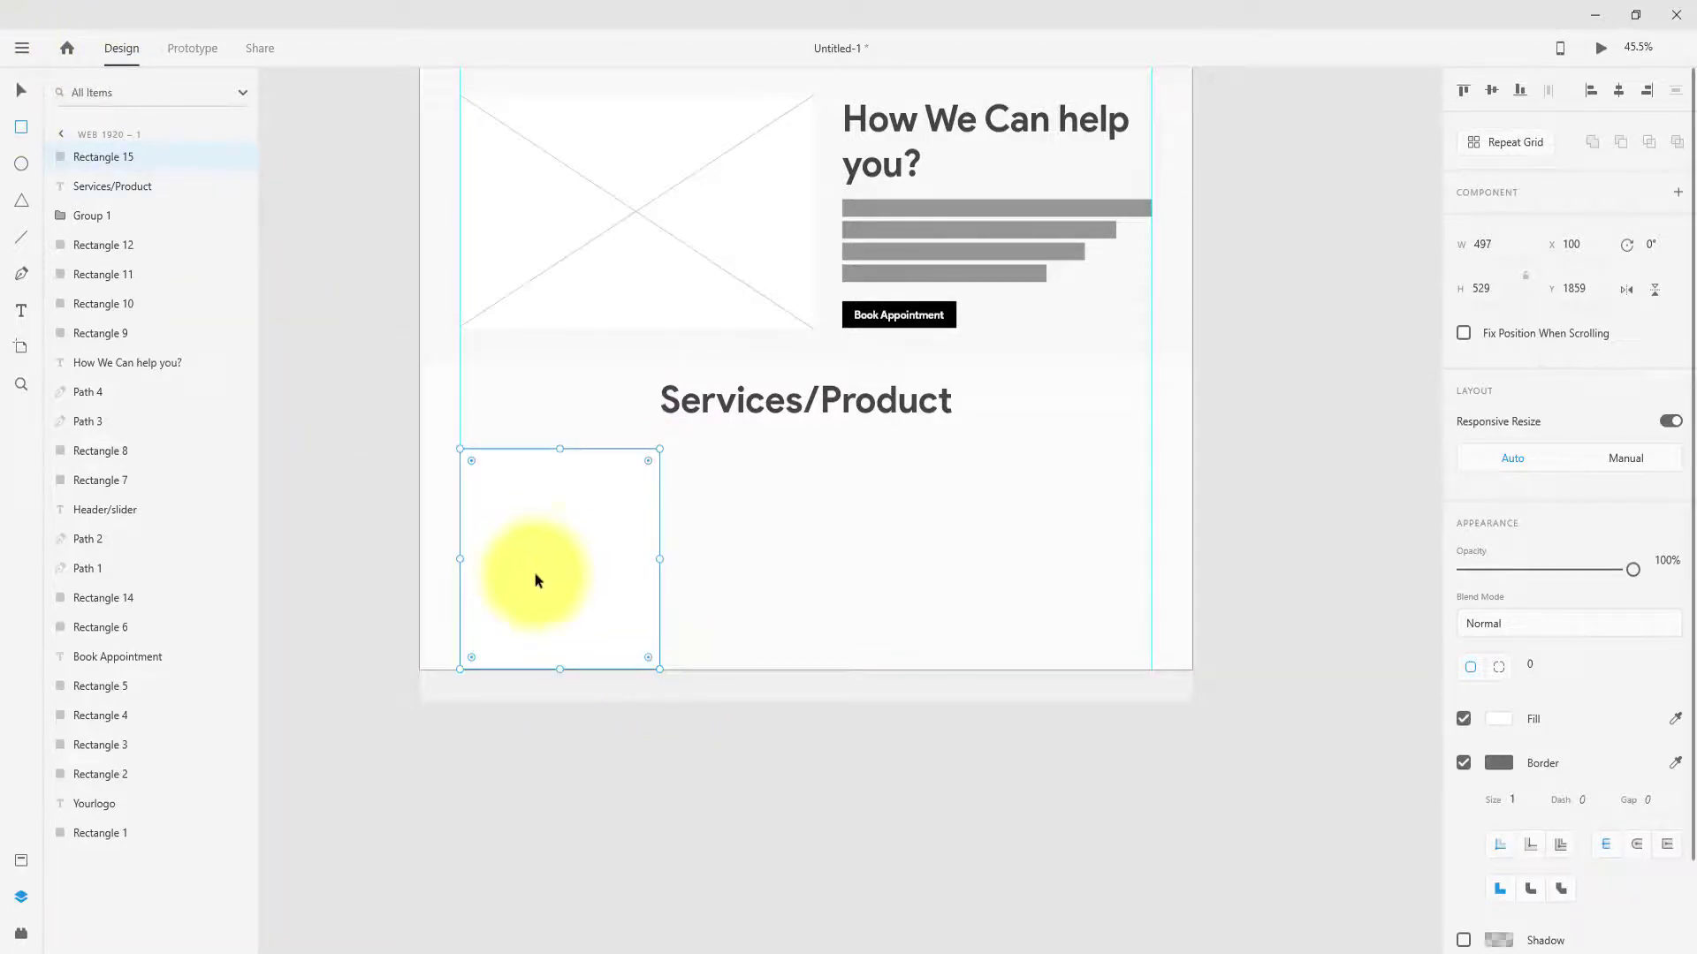
Make a copy of the card into a 497 × 143 strip across its bottom
mouse_move(535, 579)
left_mouse_down()
mouse_move(587, 689)
mouse_move(576, 780)
left_mouse_up()
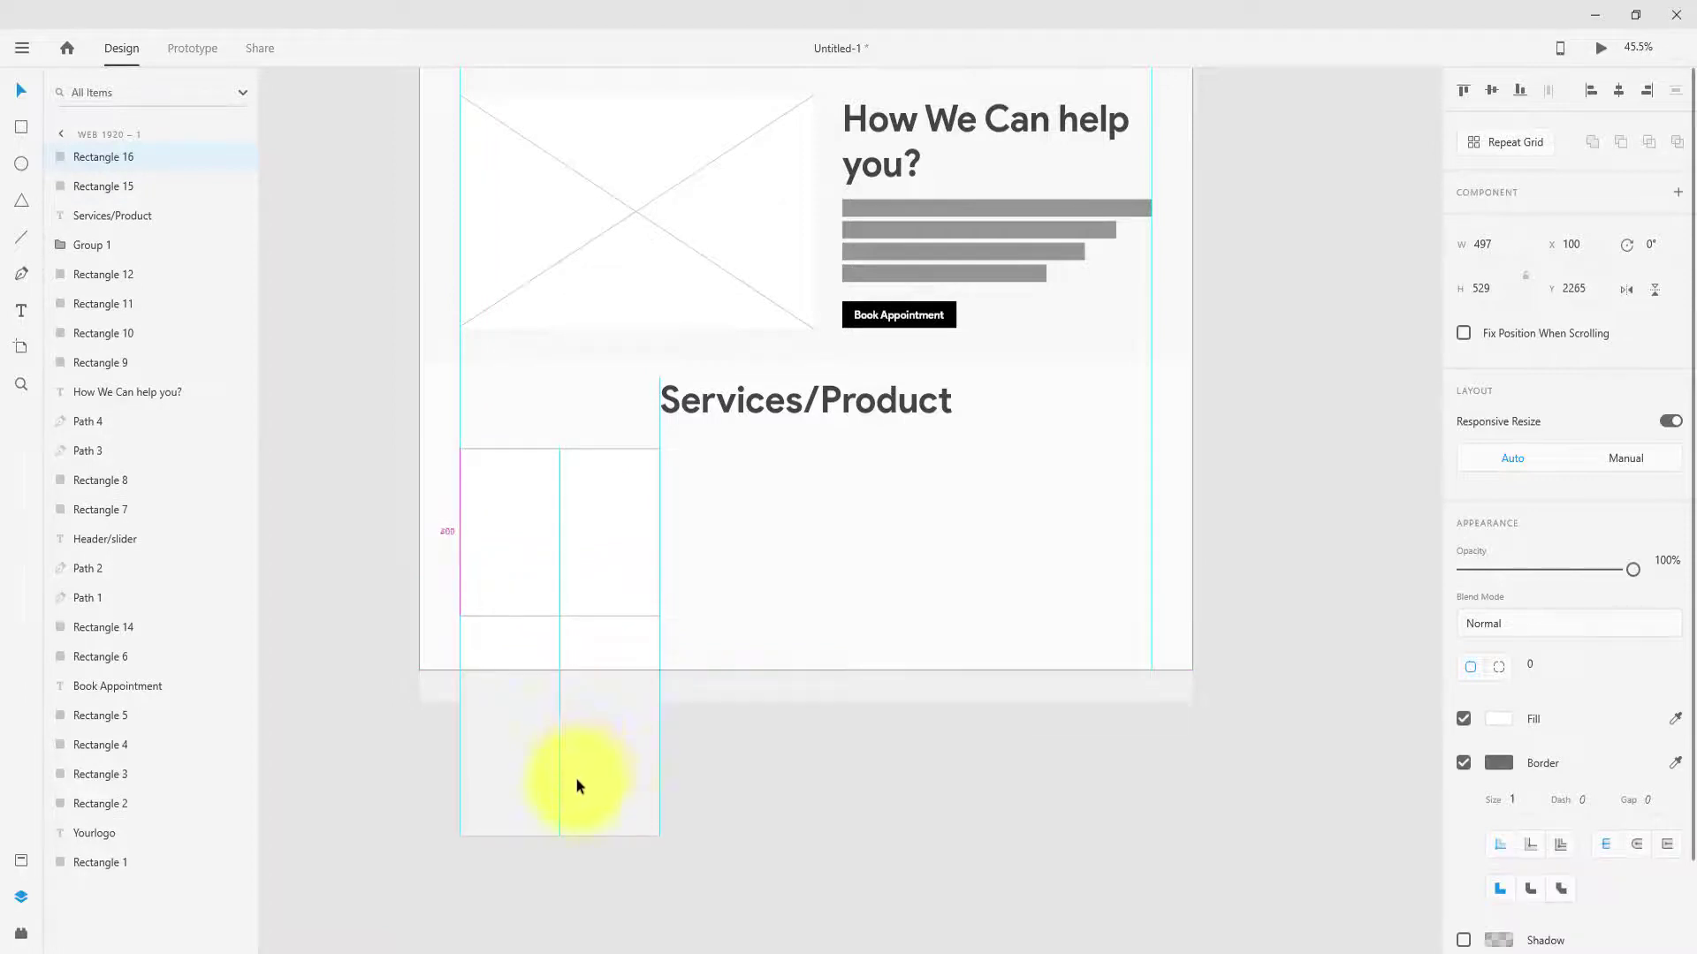
left_click_drag(576, 781, 586, 699)
left_click_drag(558, 827, 580, 646)
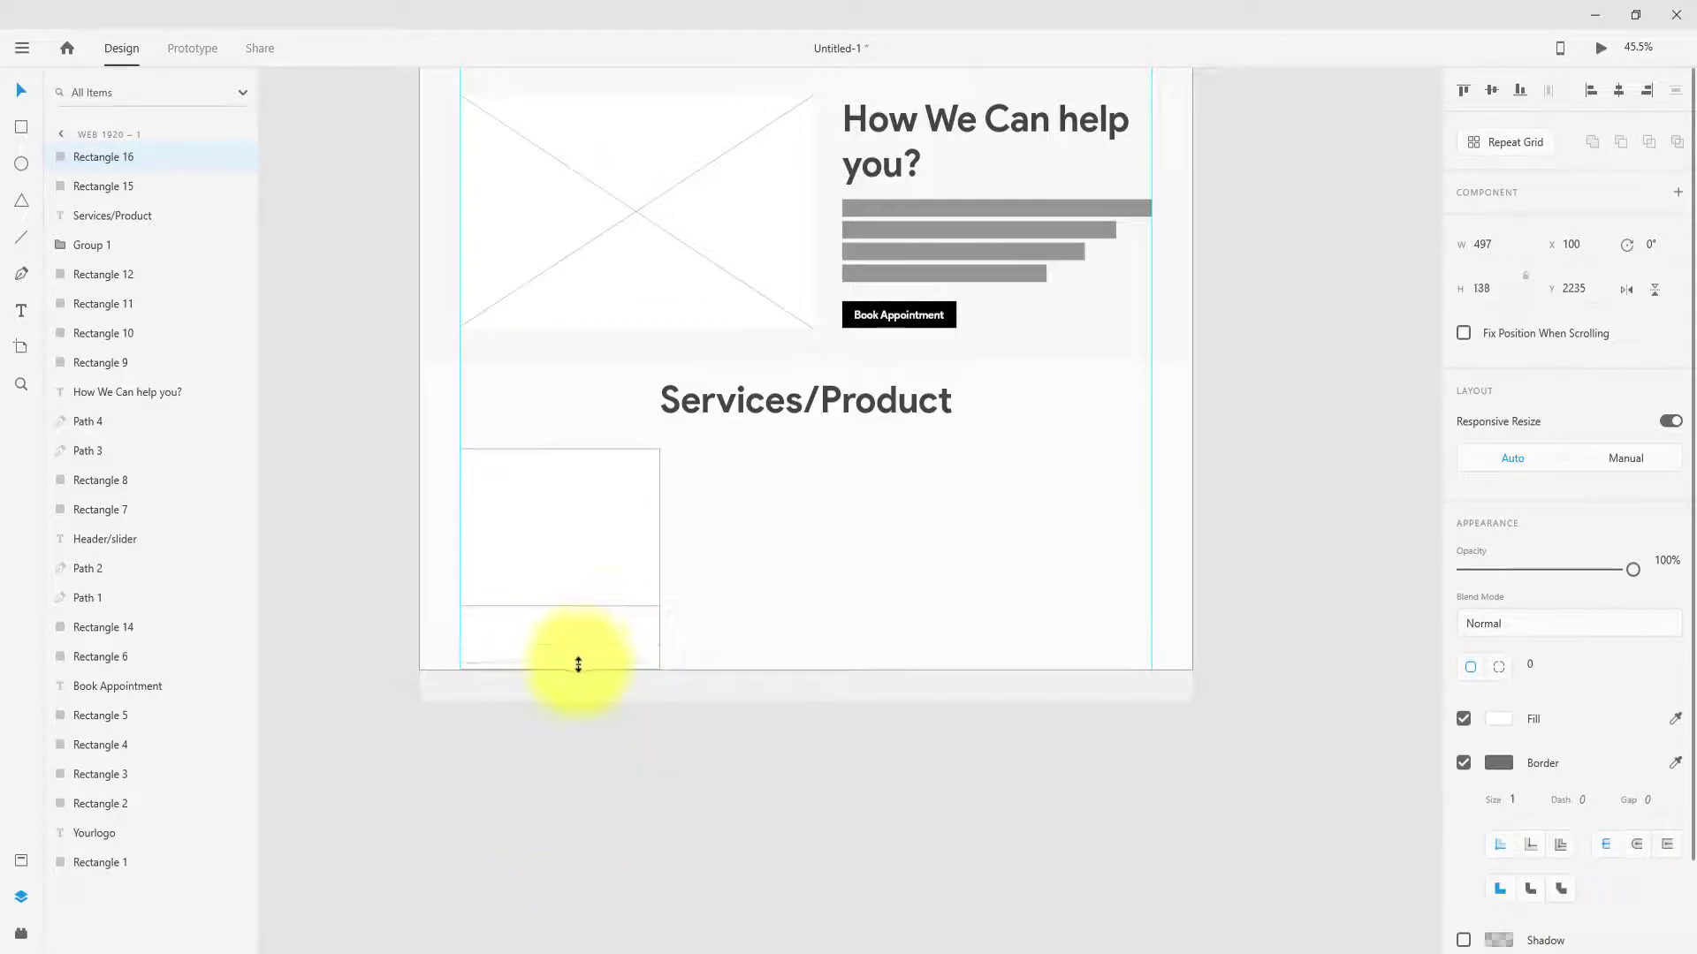
left_click_drag(571, 666, 570, 671)
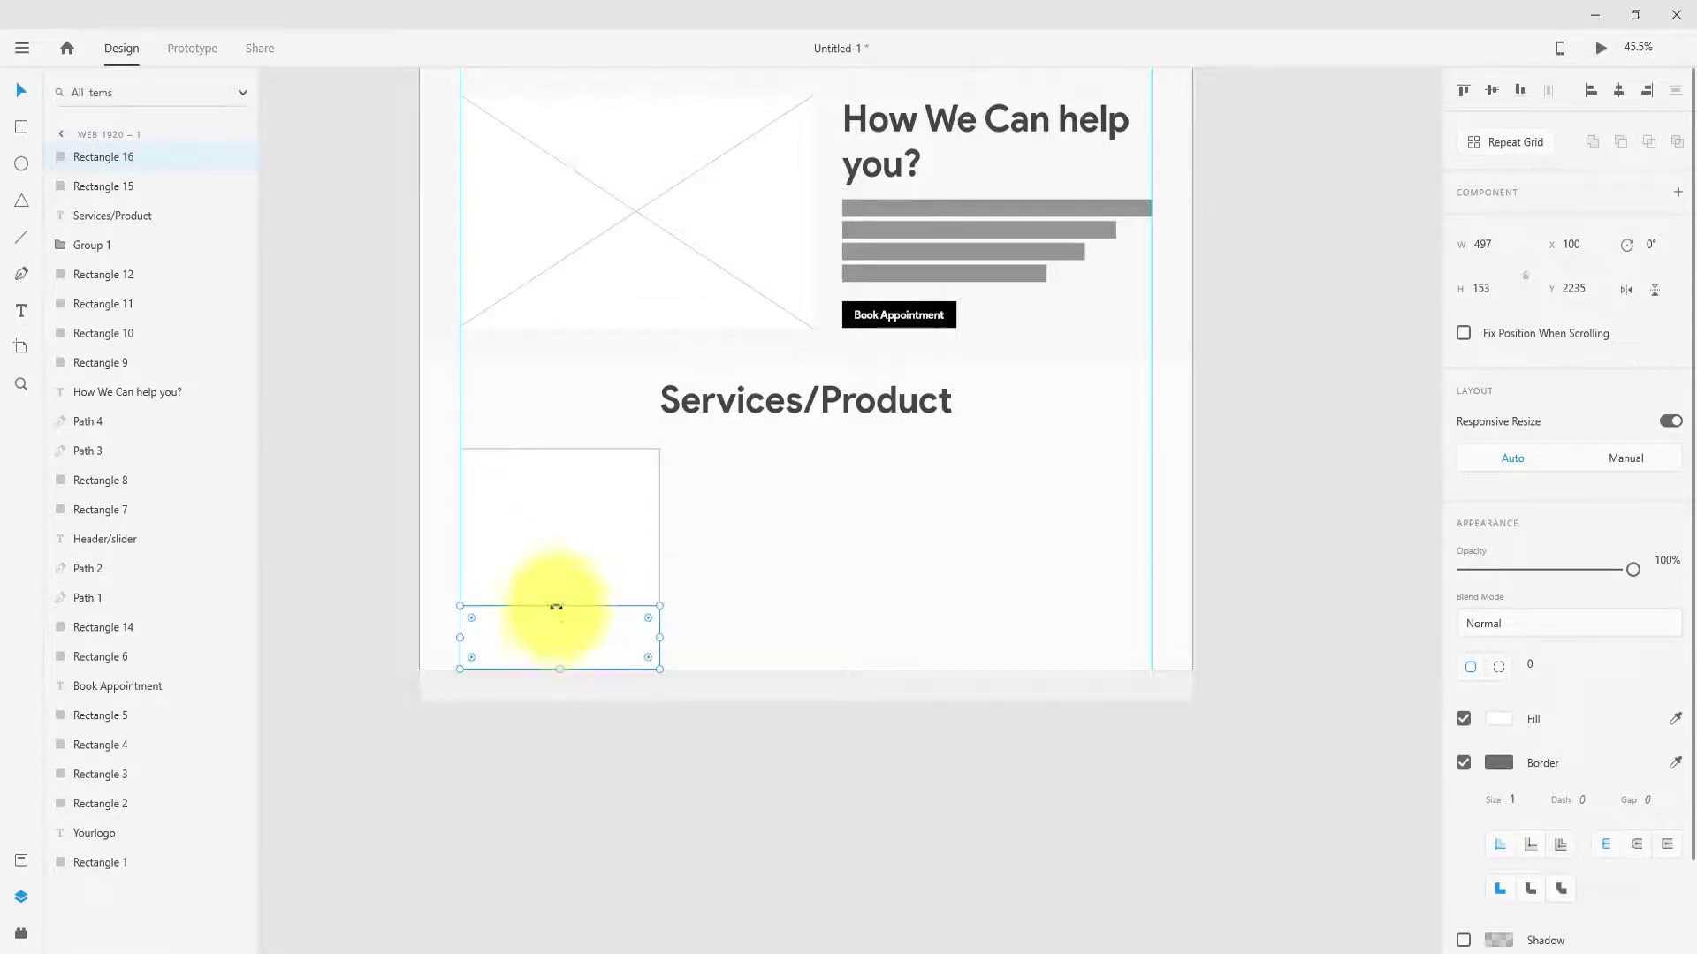
left_click_drag(558, 606, 558, 608)
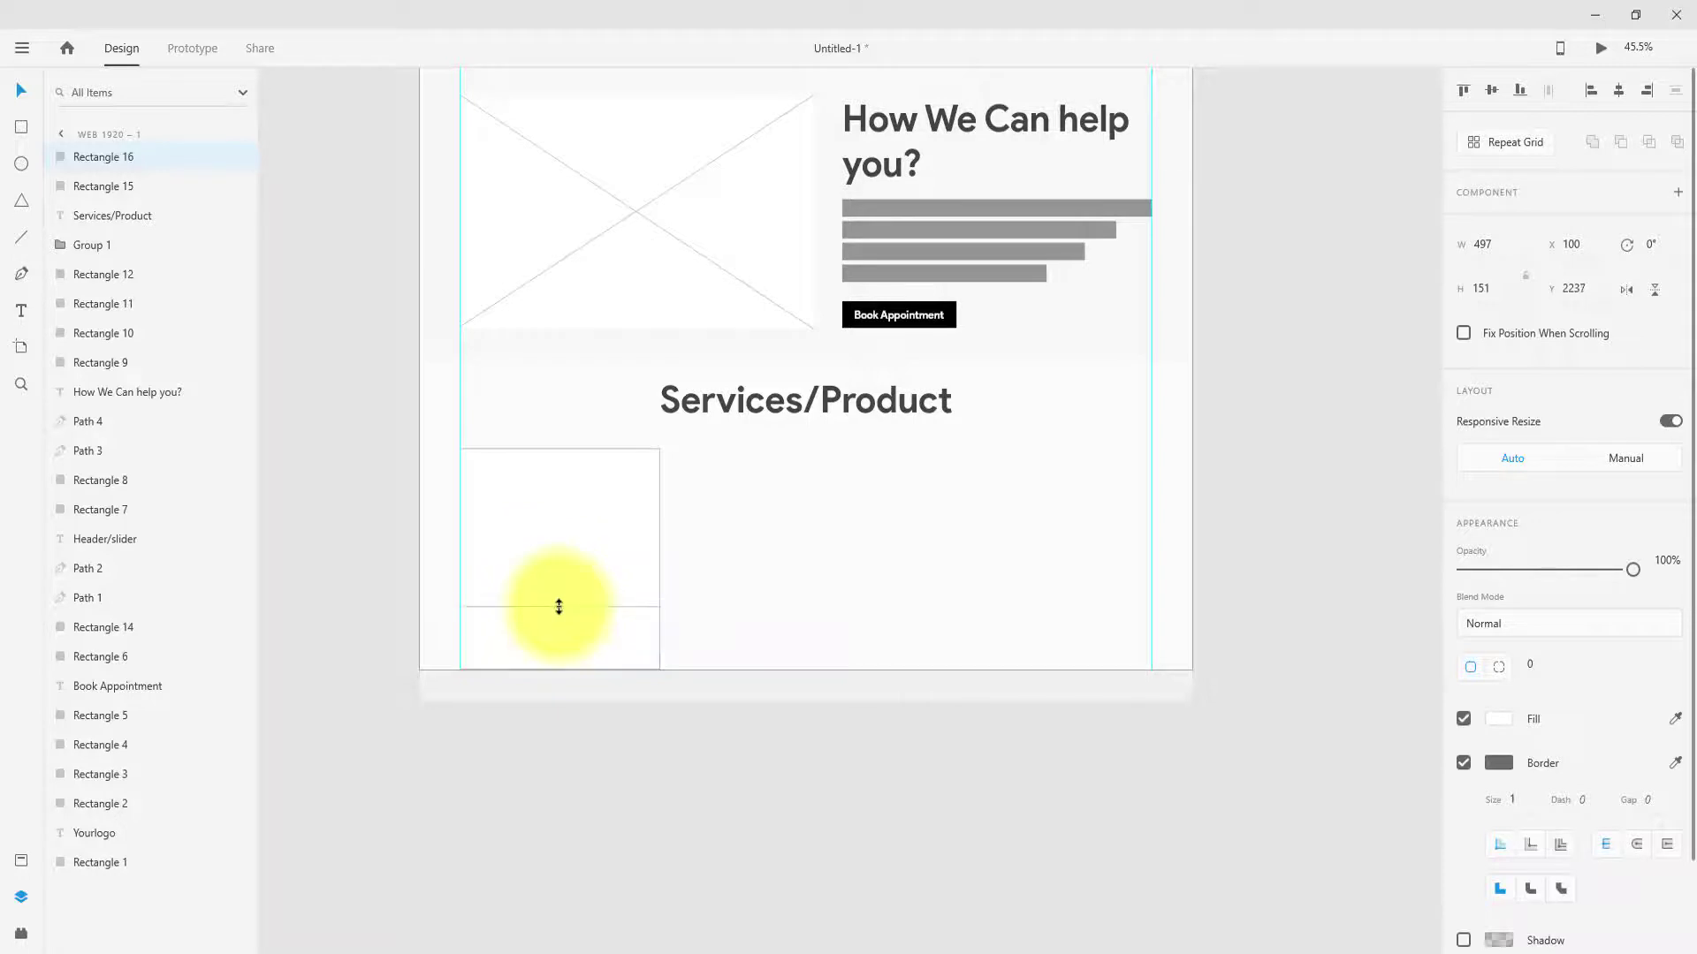
left_click(550, 680)
scroll(550, 672, "up", 5)
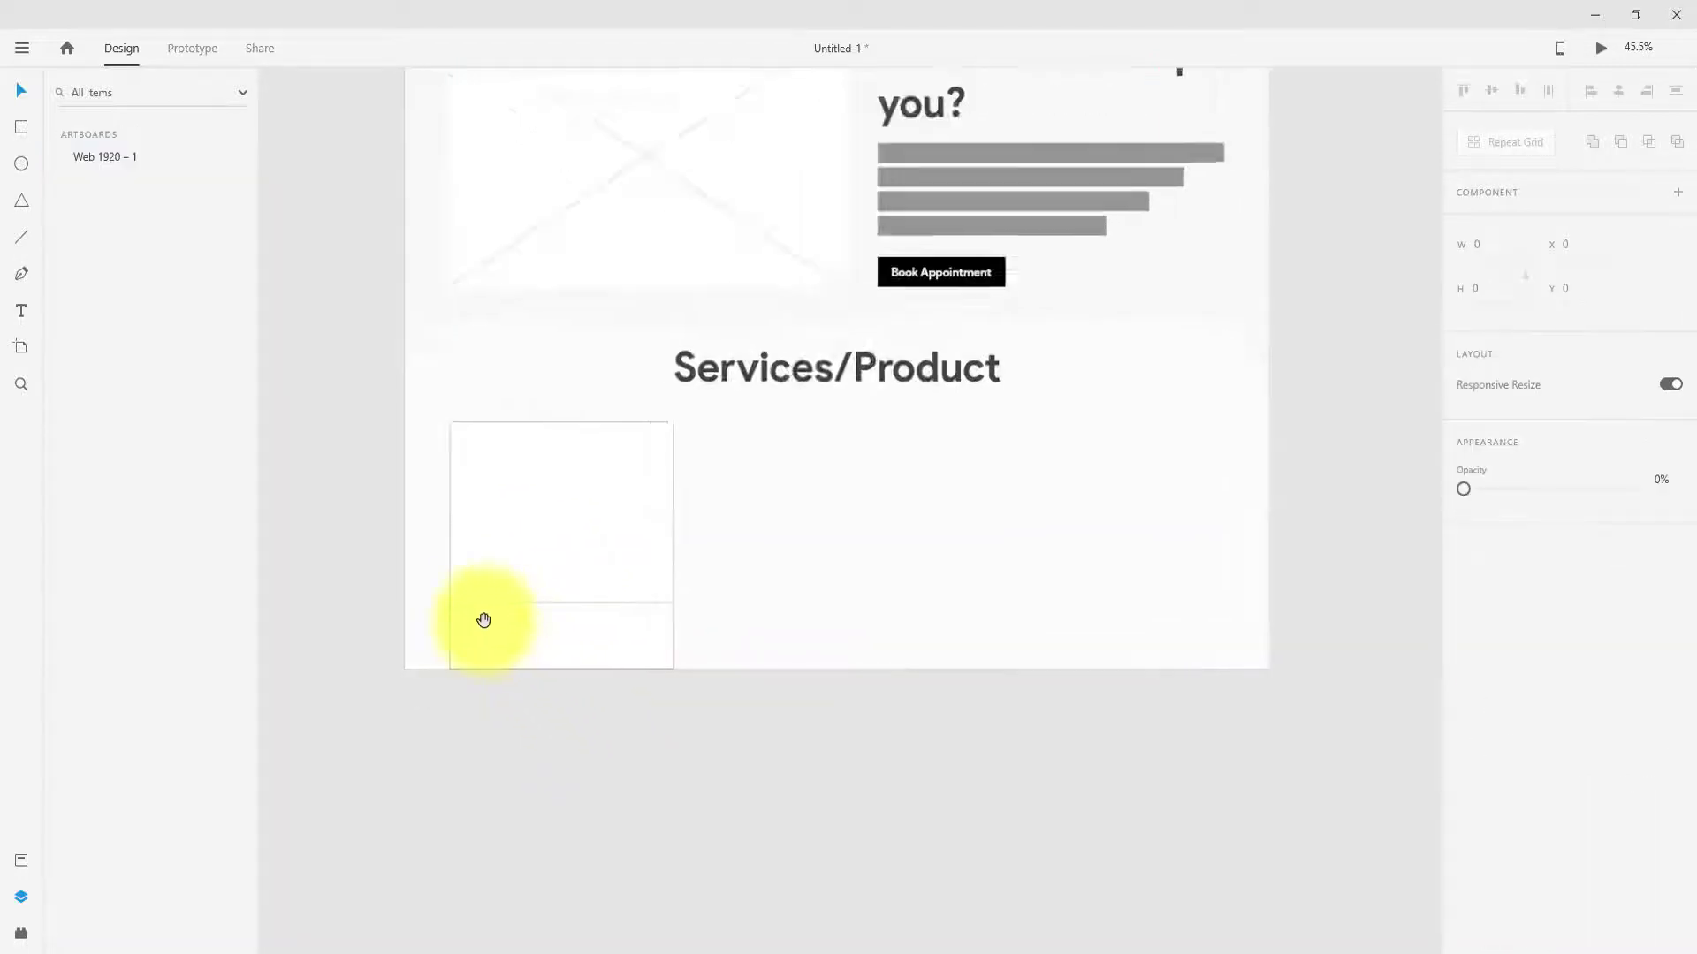
left_click(438, 583)
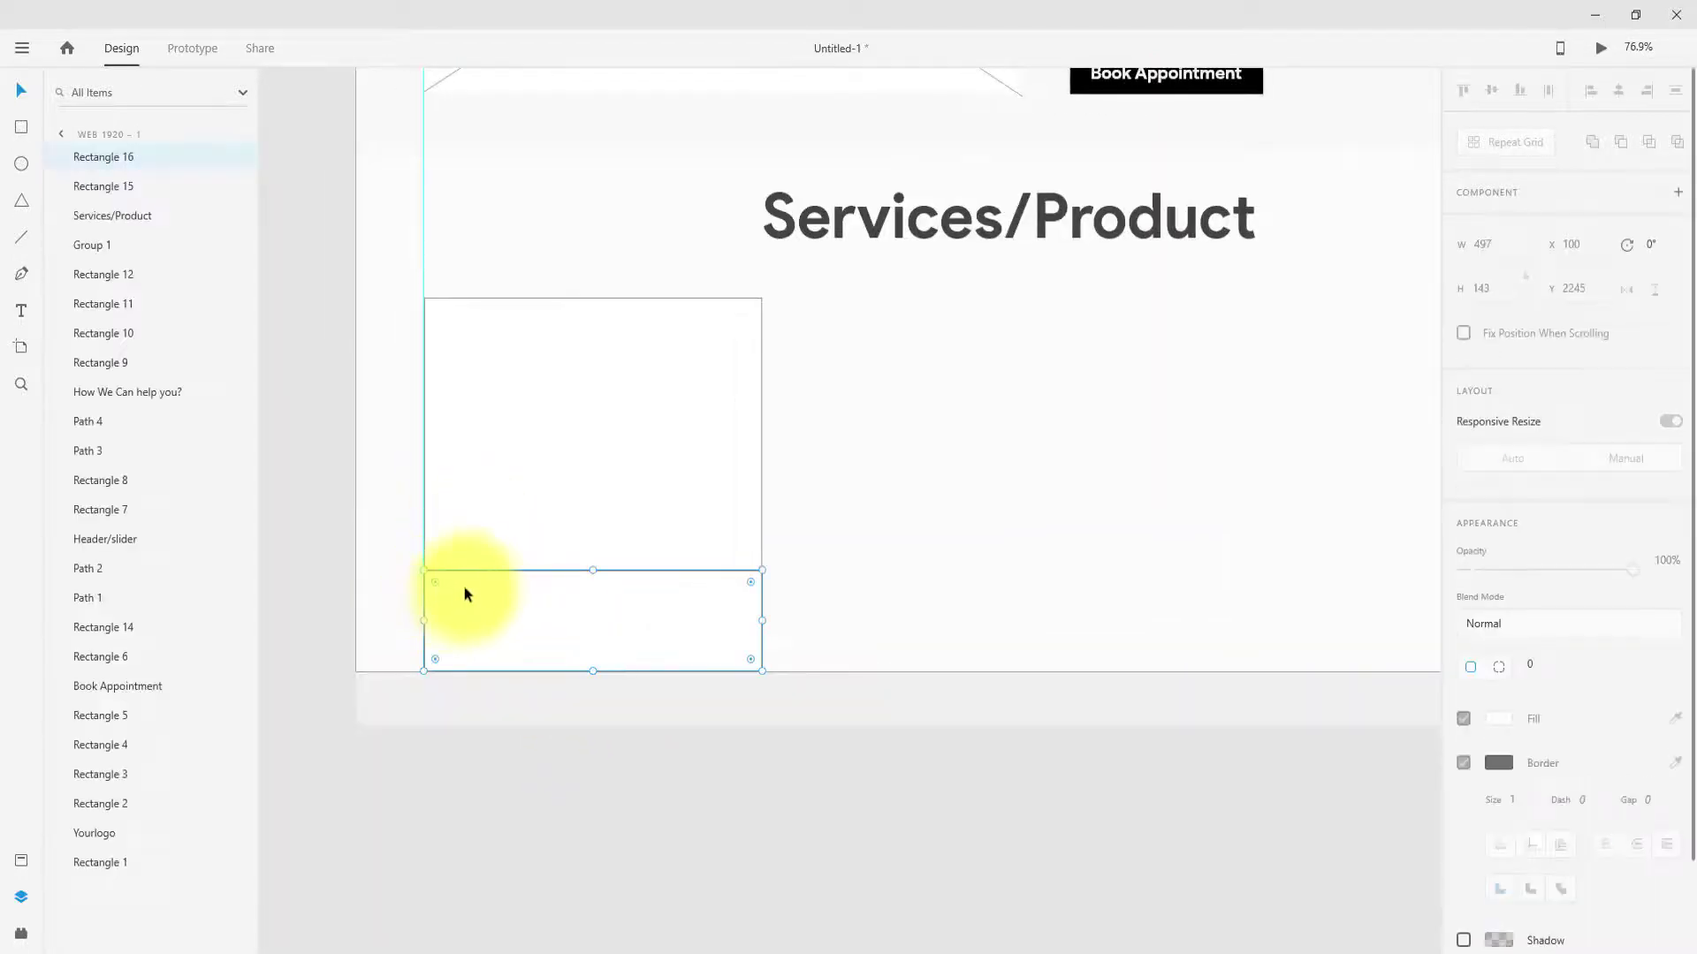
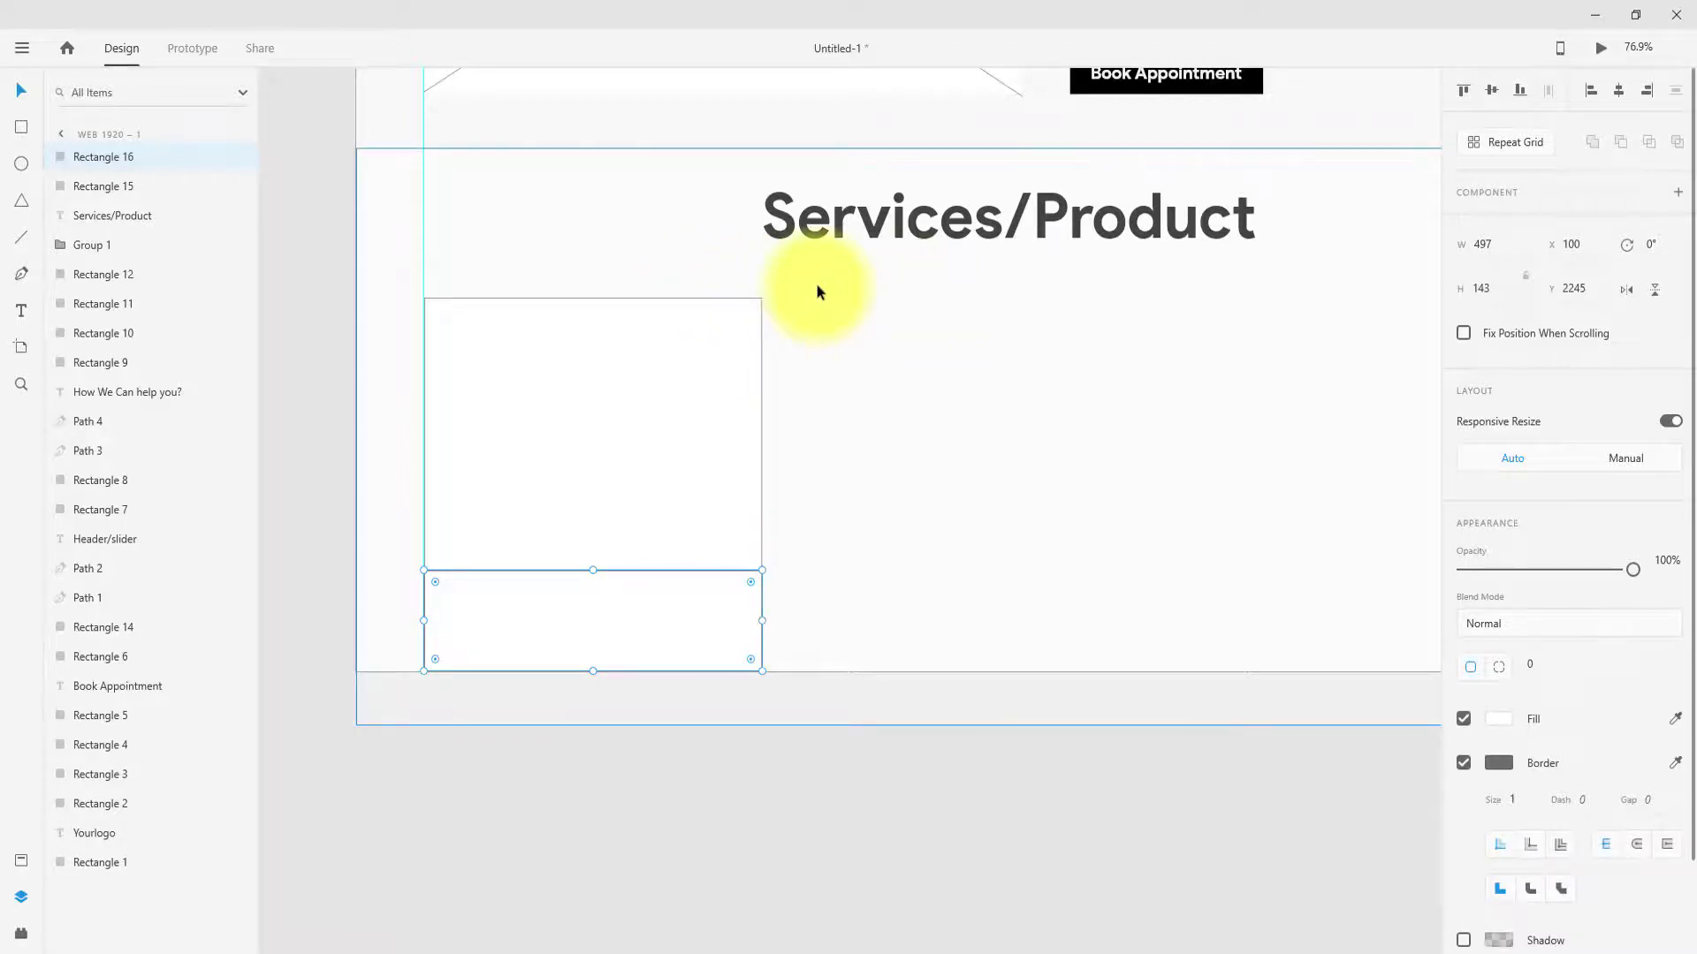
Delete the small strip beneath the Services/Product image box
scroll(875, 598, "down", 3)
left_click_drag(758, 594, 480, 606)
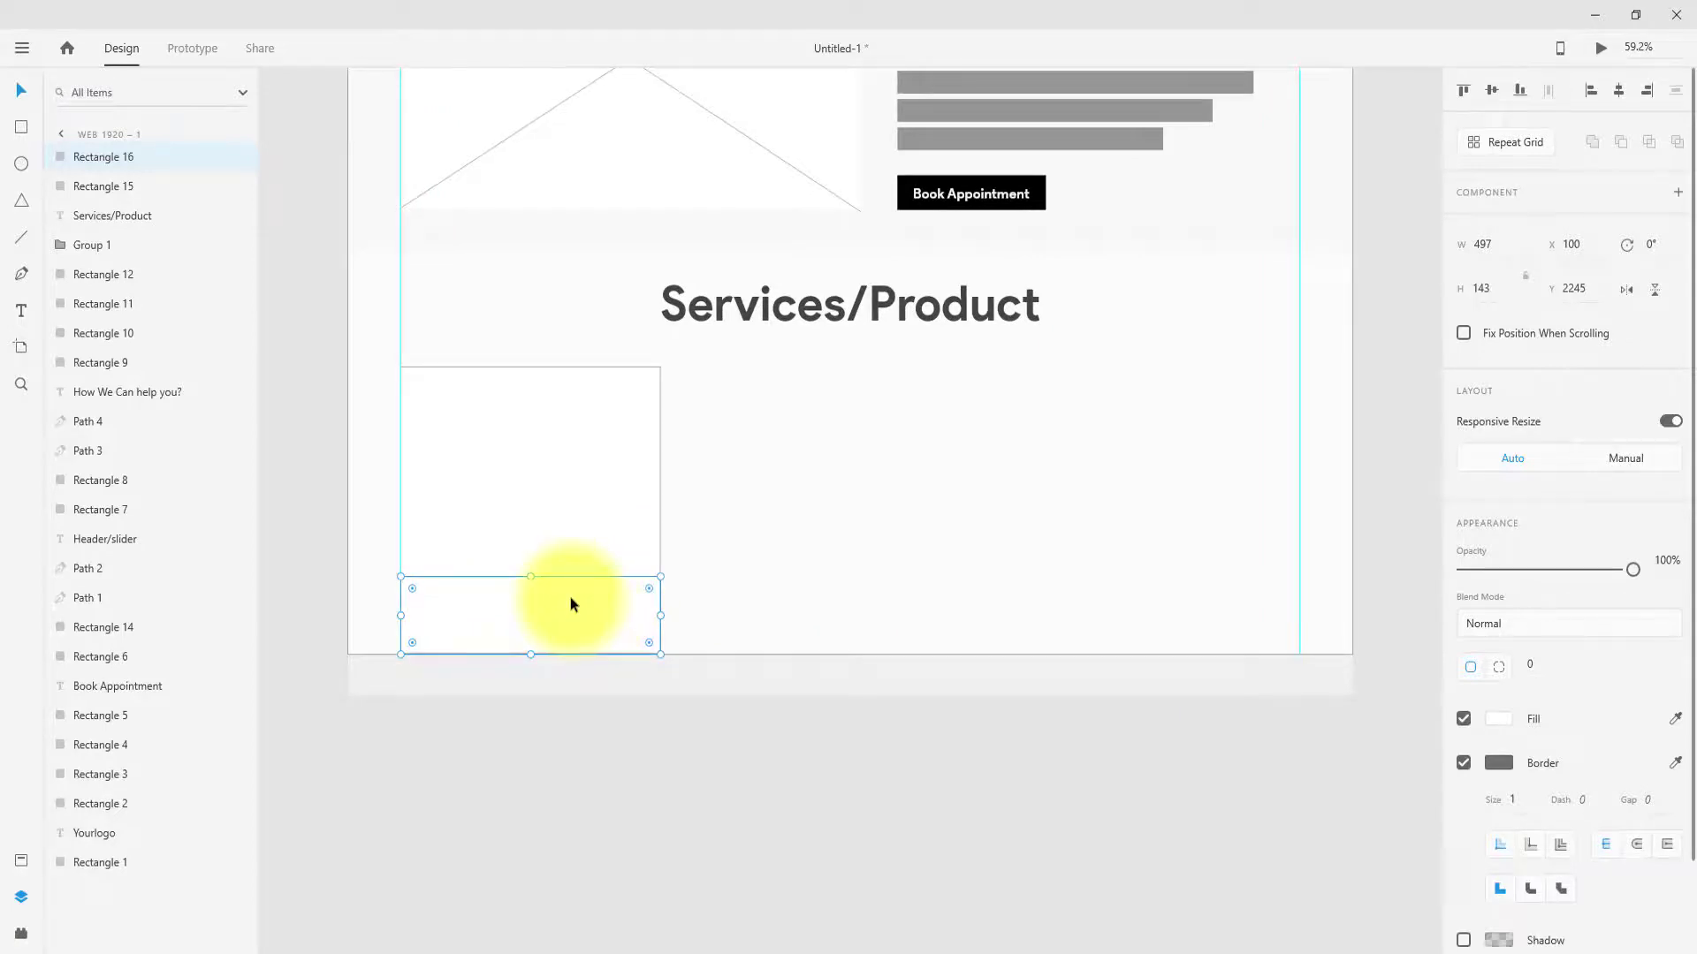
key("Delete")
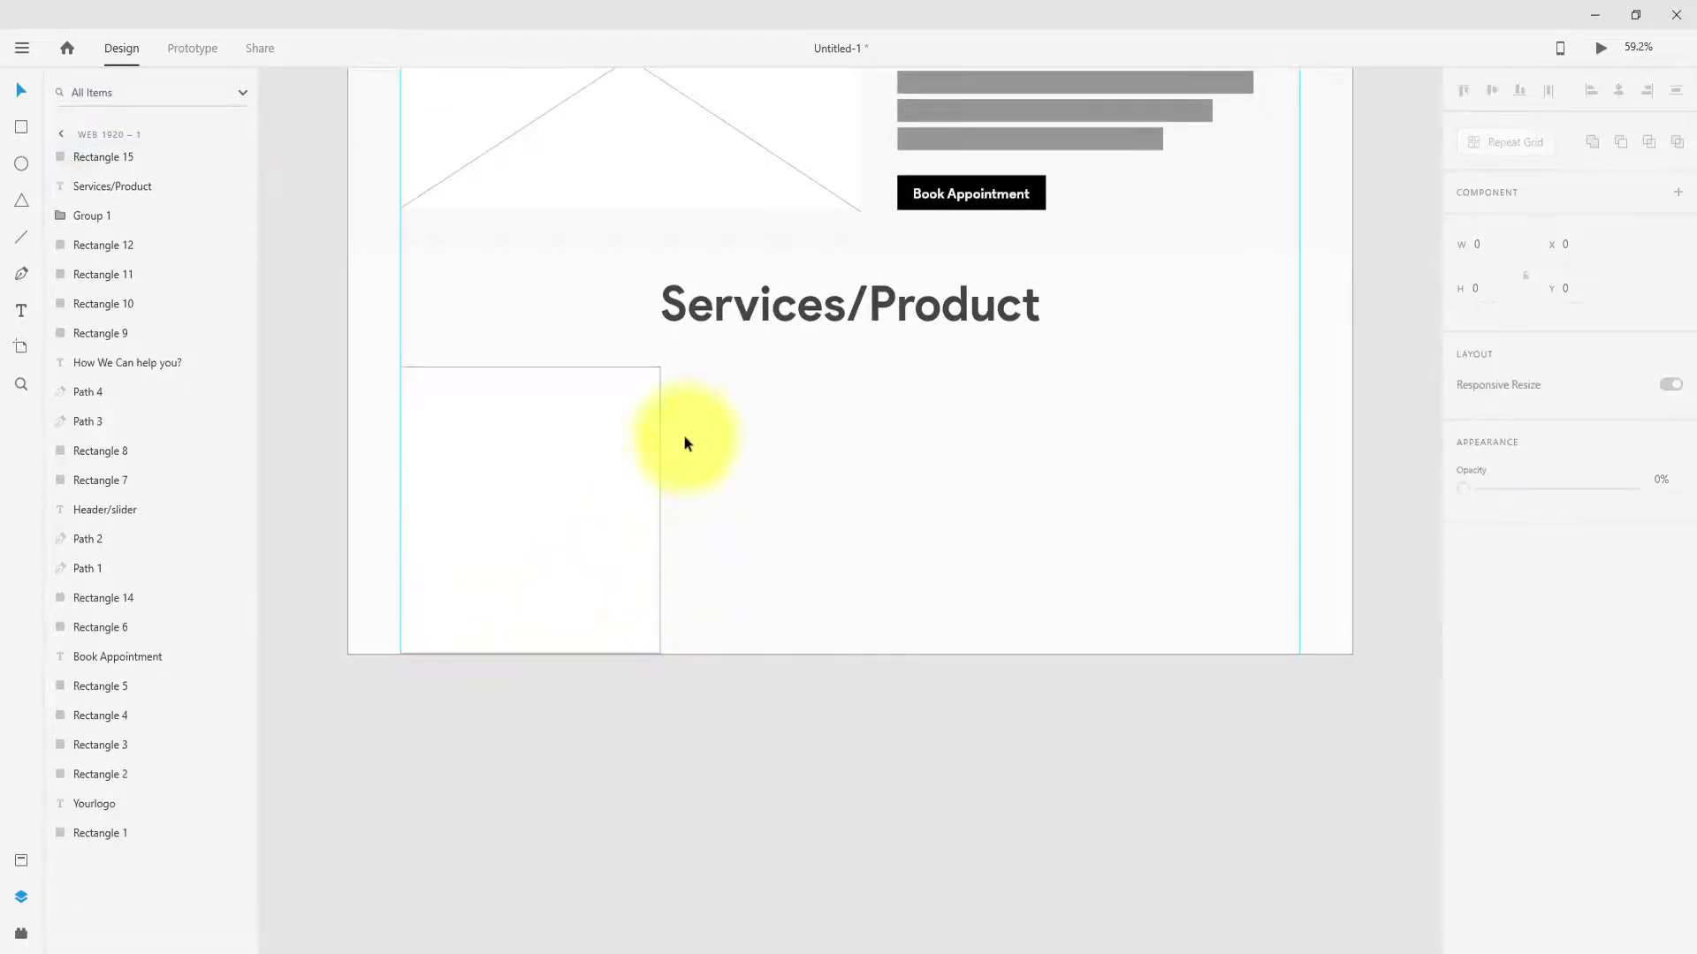
Alt-drag a copy of the third grey text bar beside the image box, aligned to its top
key("t")
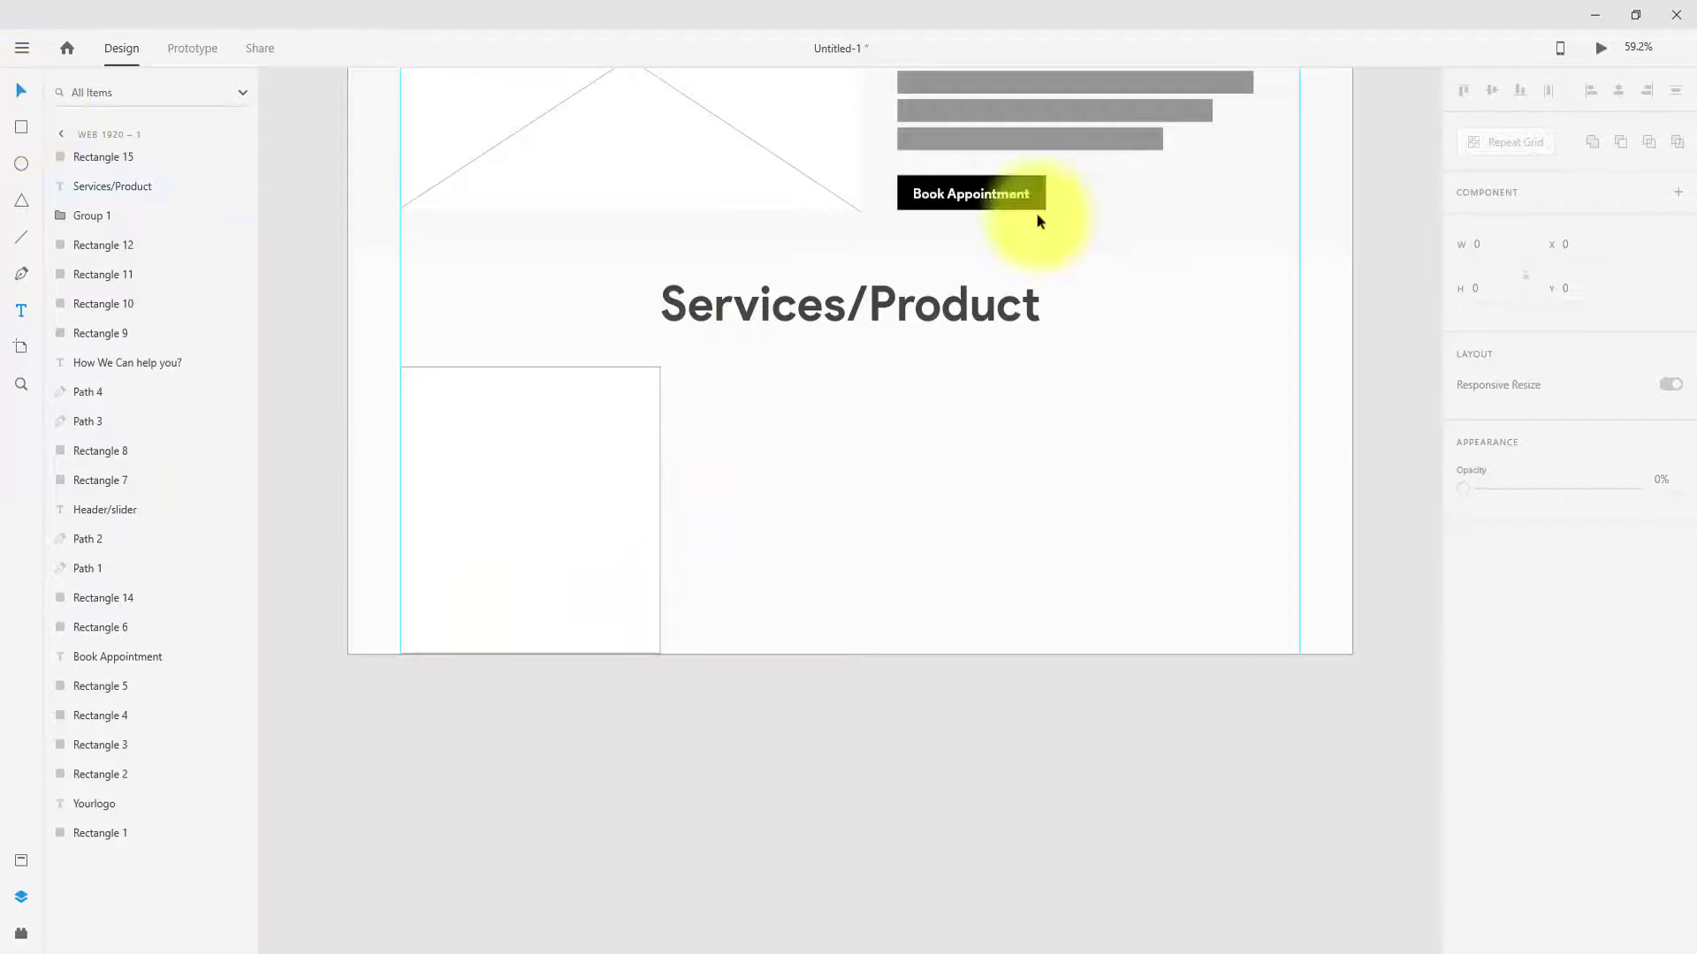
left_click(1052, 138)
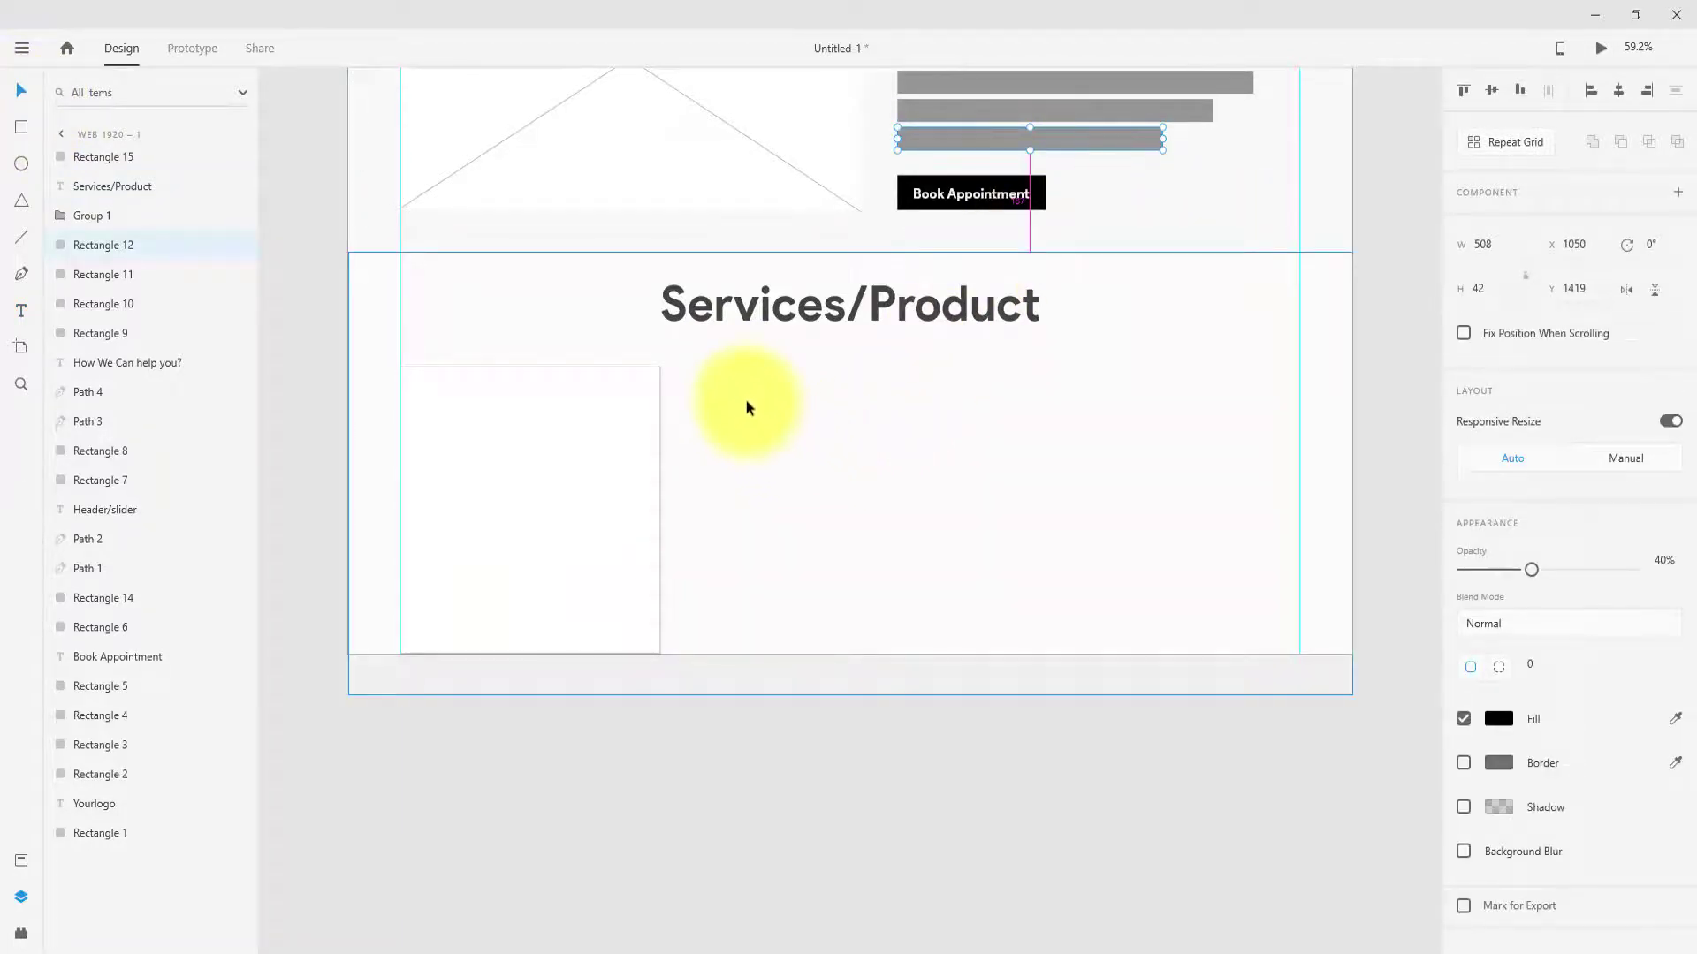
left_click_drag(966, 141, 937, 328)
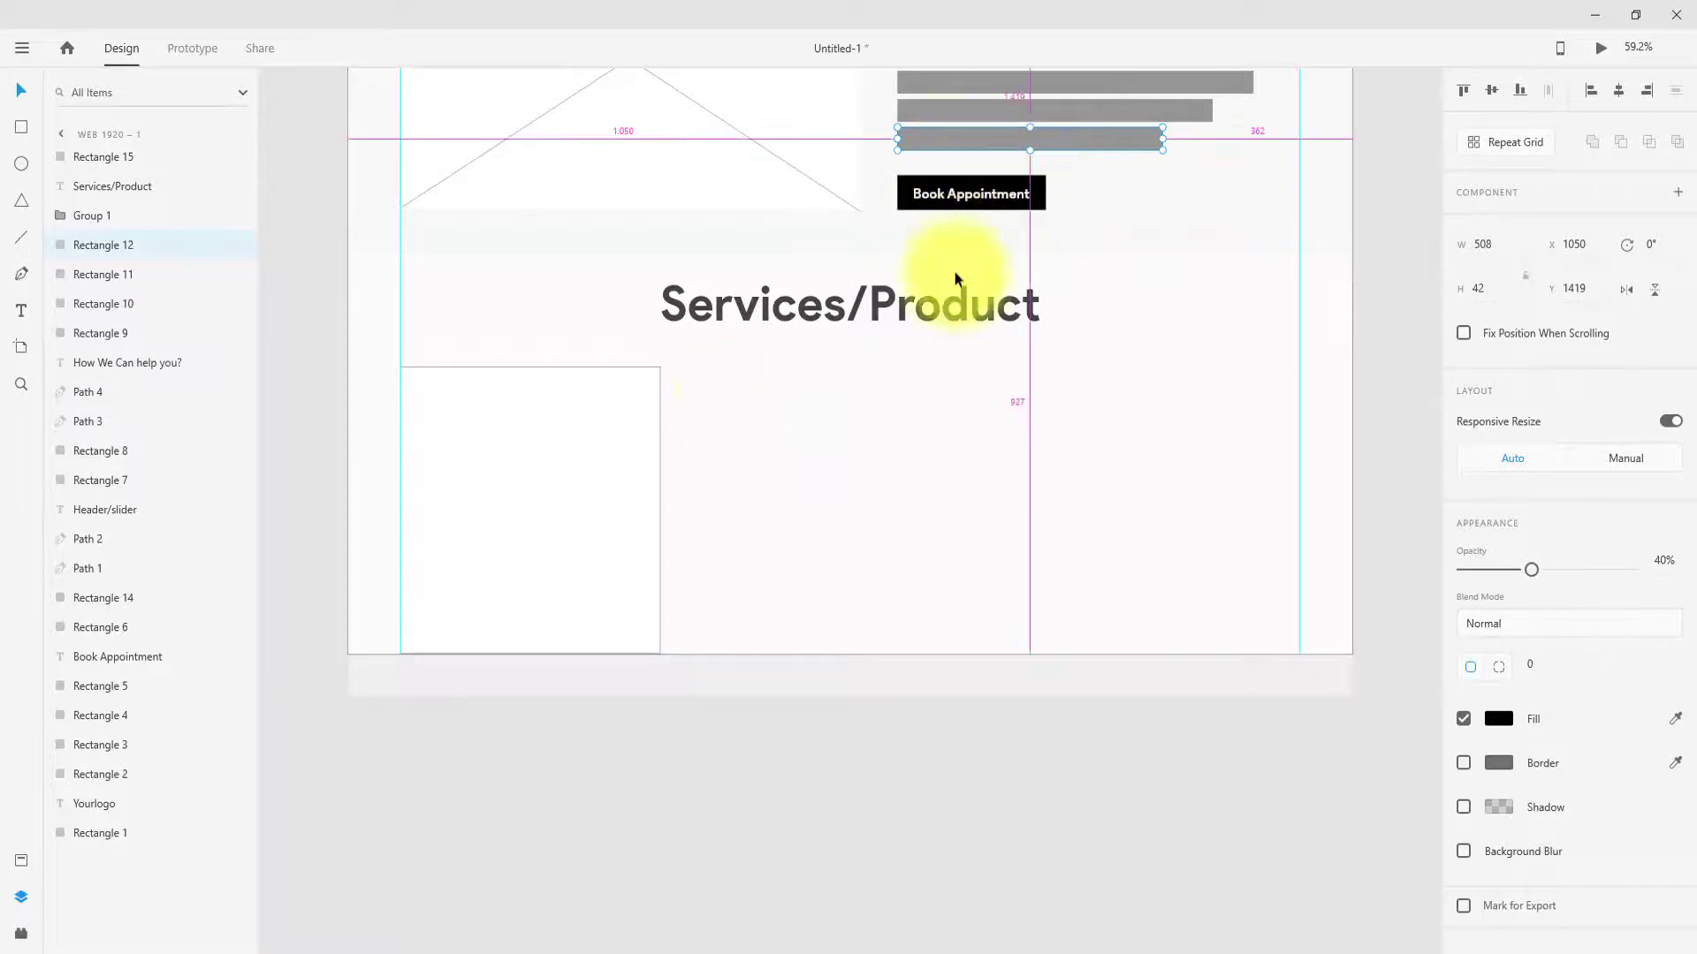
left_click_drag(840, 445, 760, 390)
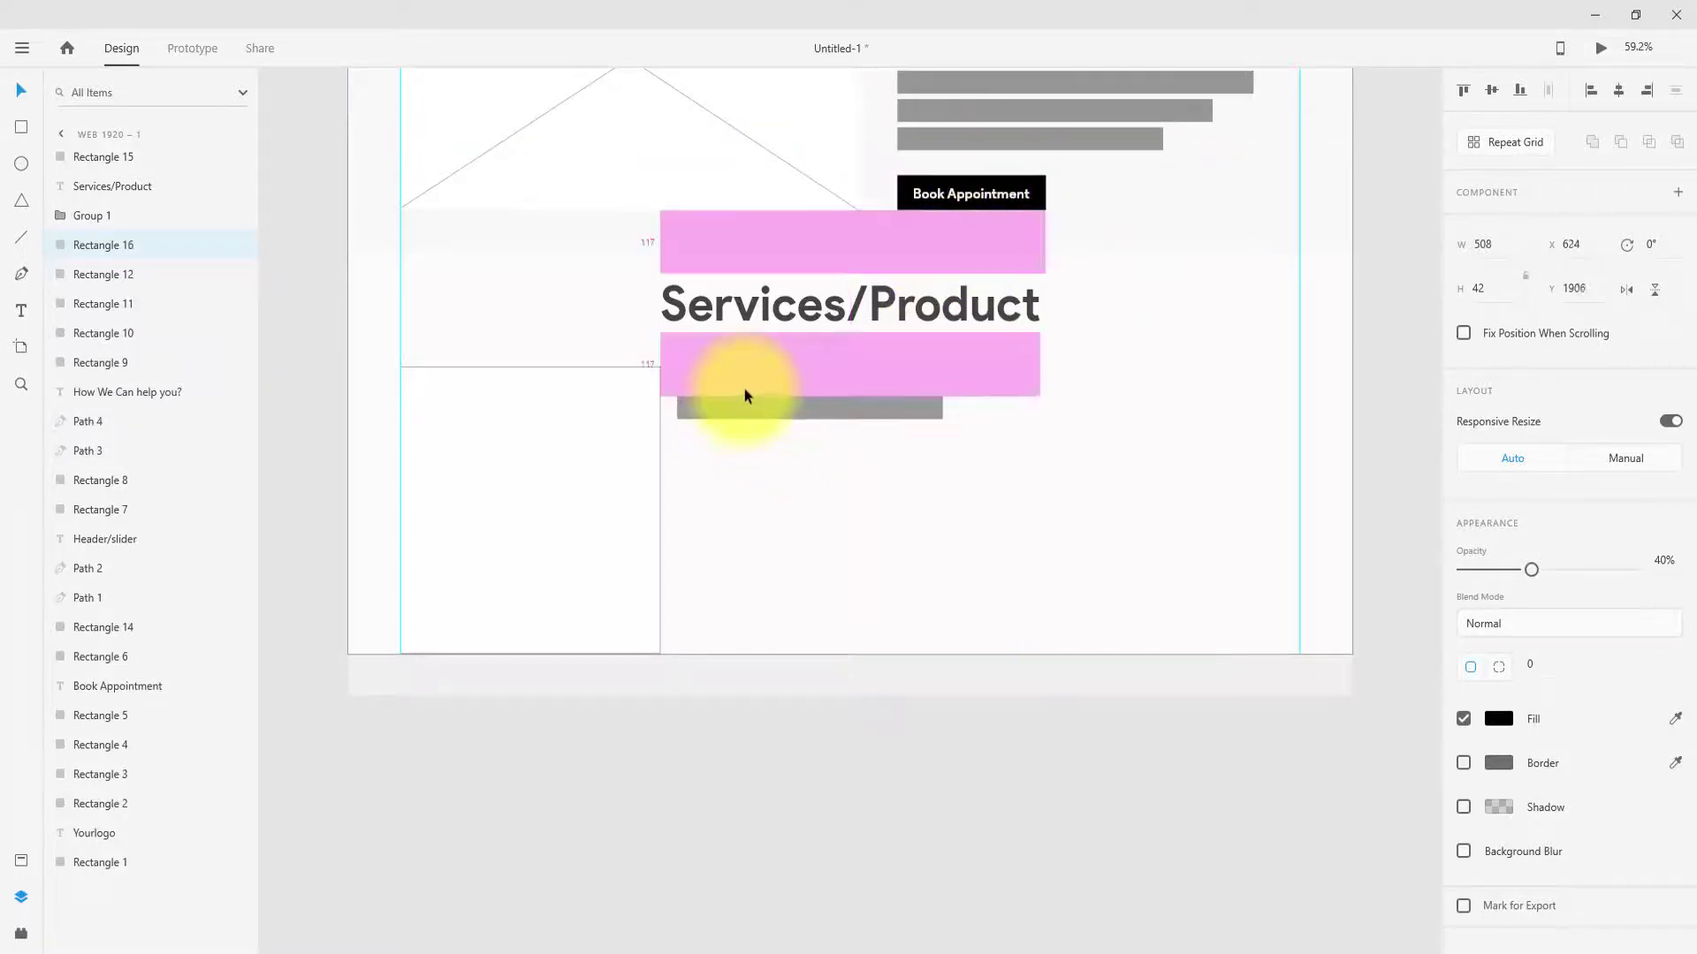
mouse_move(760, 391)
left_mouse_down()
mouse_move(833, 389)
mouse_move(820, 414)
mouse_move(781, 407)
left_mouse_up()
key("Right")
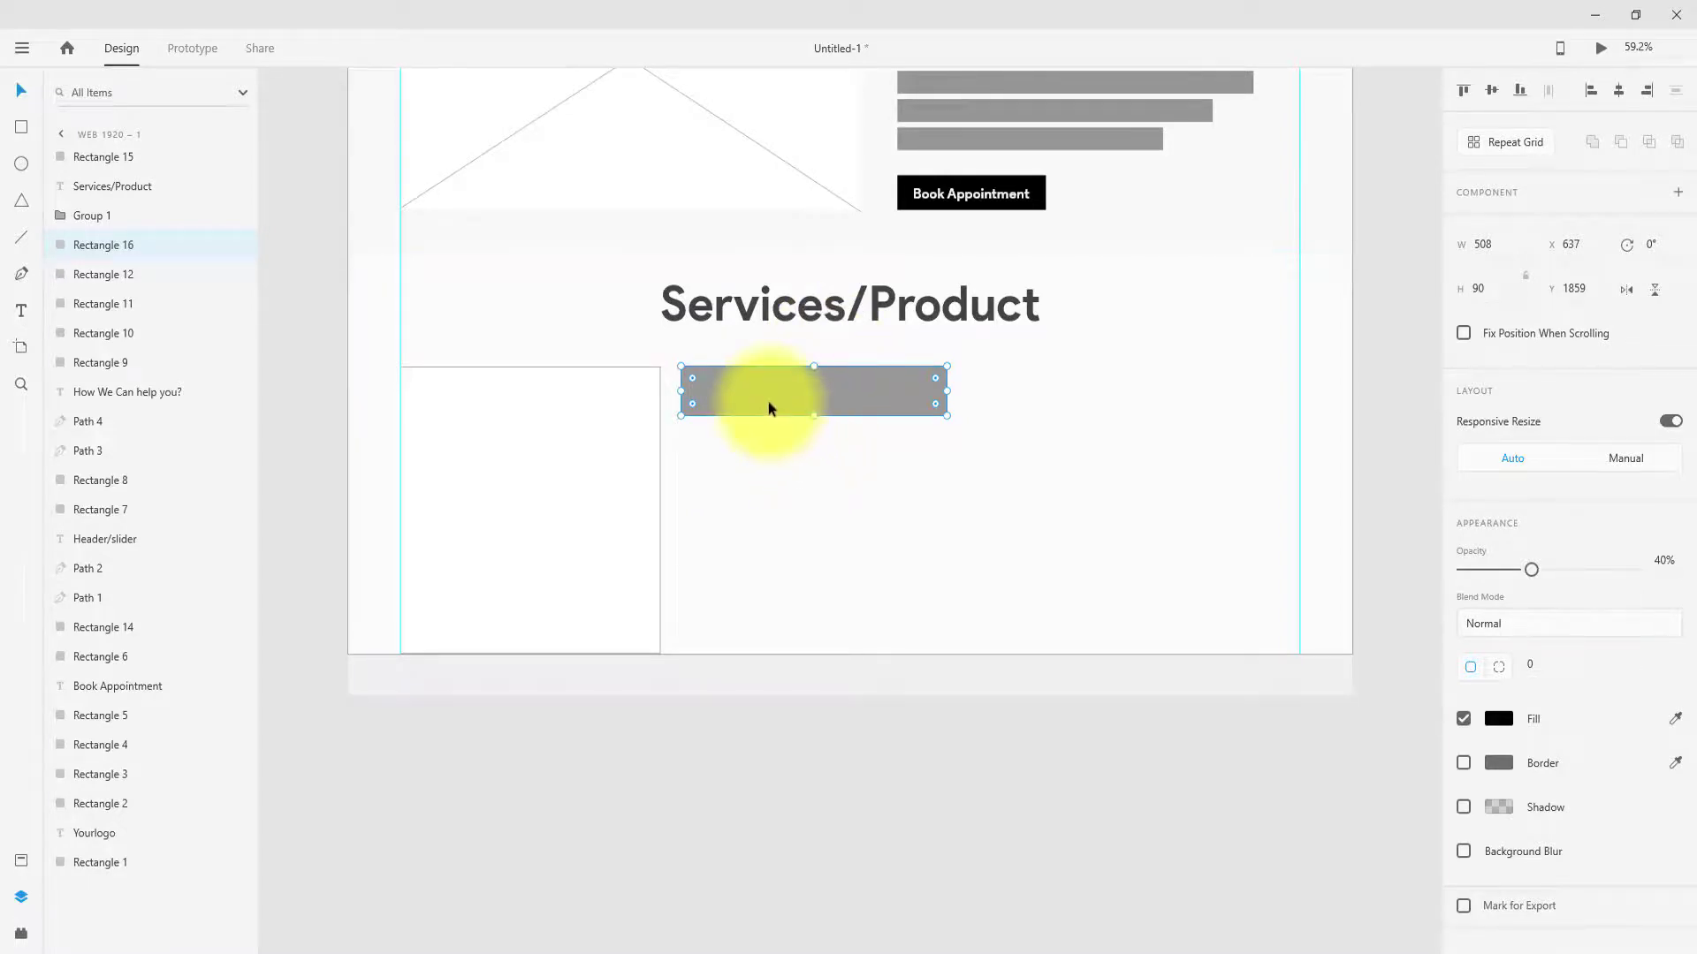
Duplicate the grey bar once more, then delete all the trial copies
left_click_drag(769, 405, 766, 475)
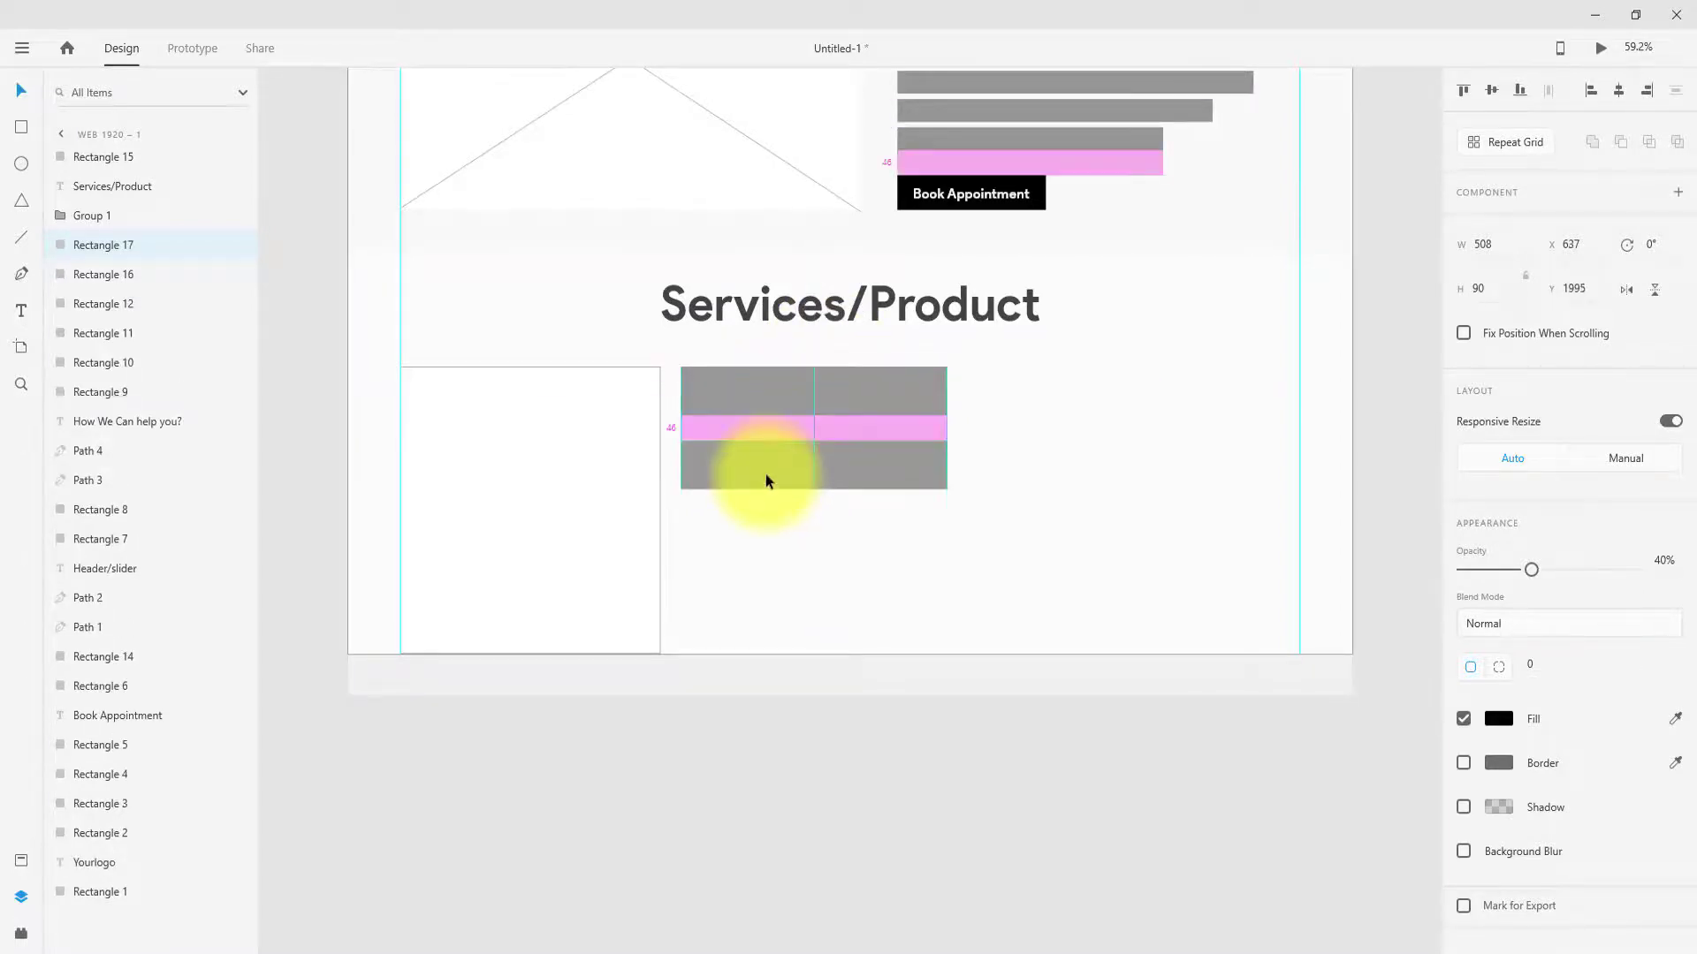
key("Delete")
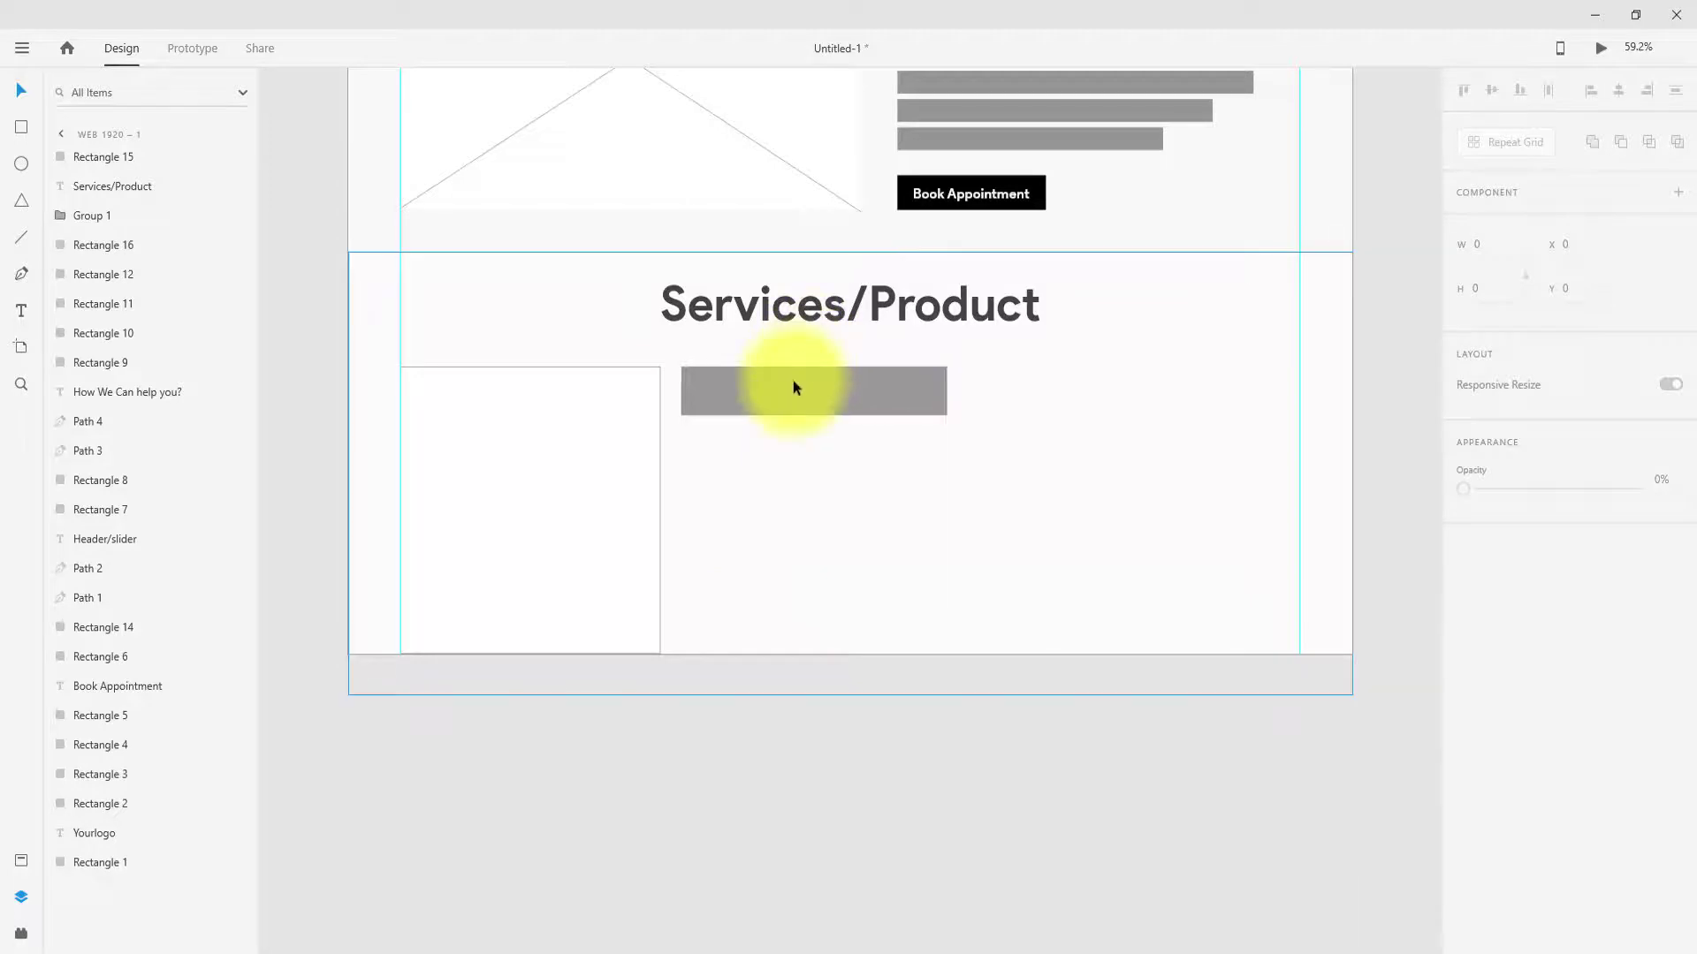
mouse_move(793, 380)
left_mouse_down()
mouse_move(568, 610)
mouse_move(541, 616)
left_mouse_up()
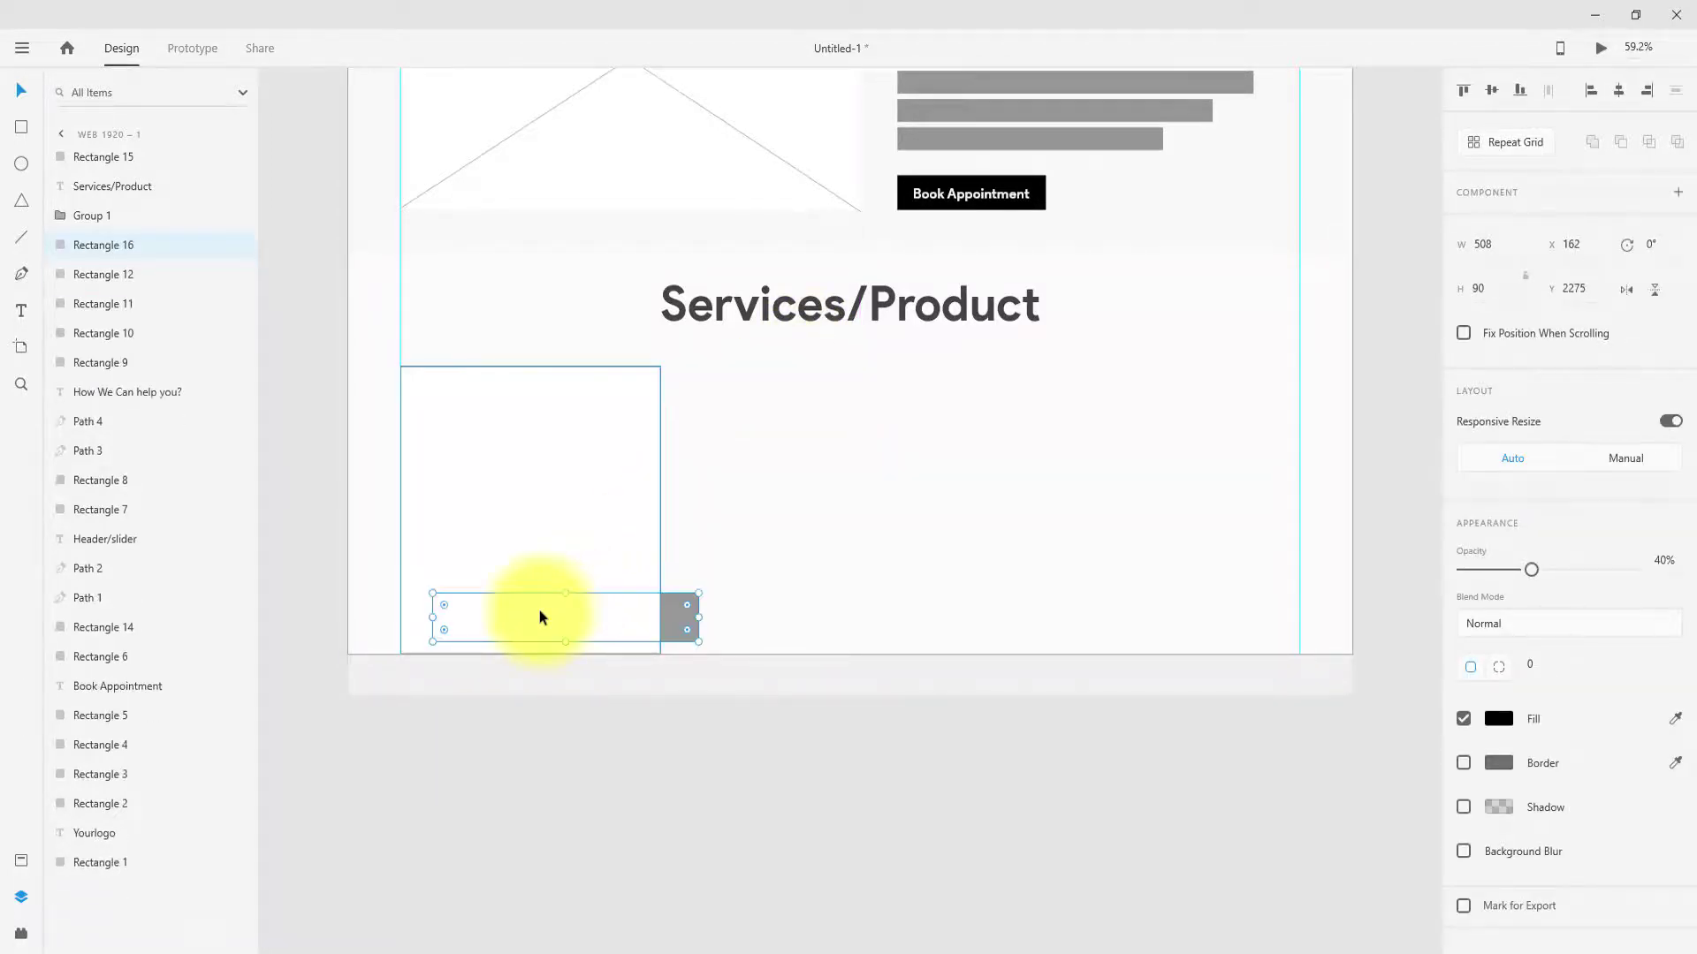
key("Delete")
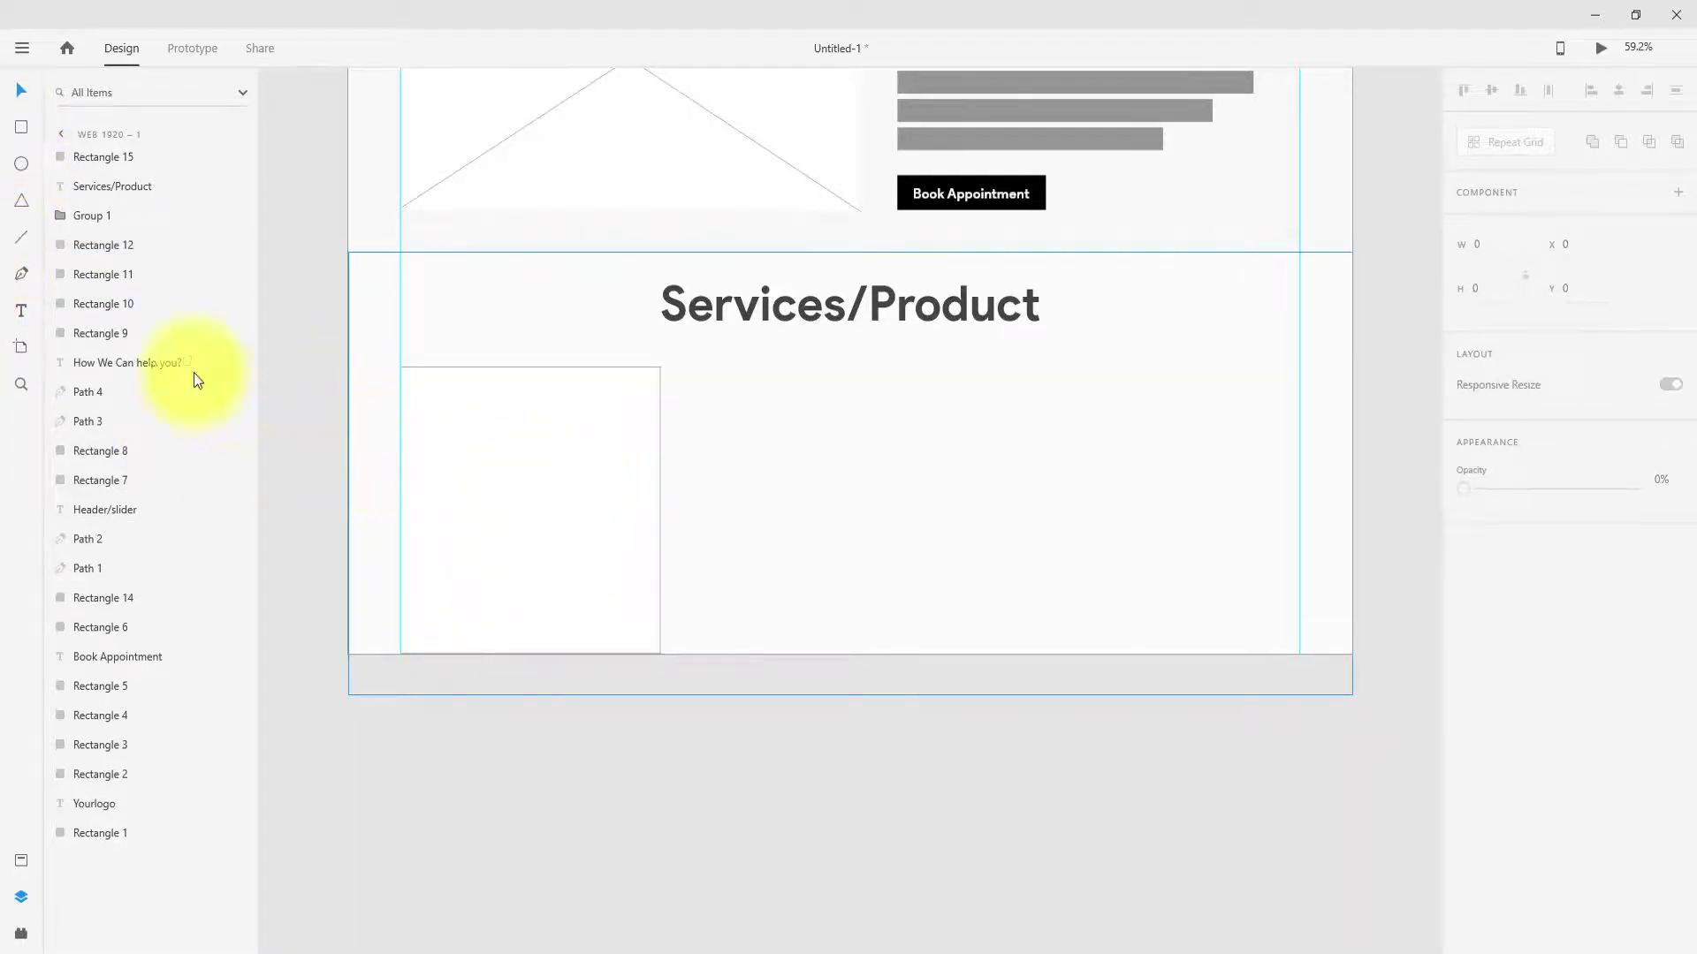
Draw a 497×100 caption strip across the bottom of the image box
left_click(21, 131)
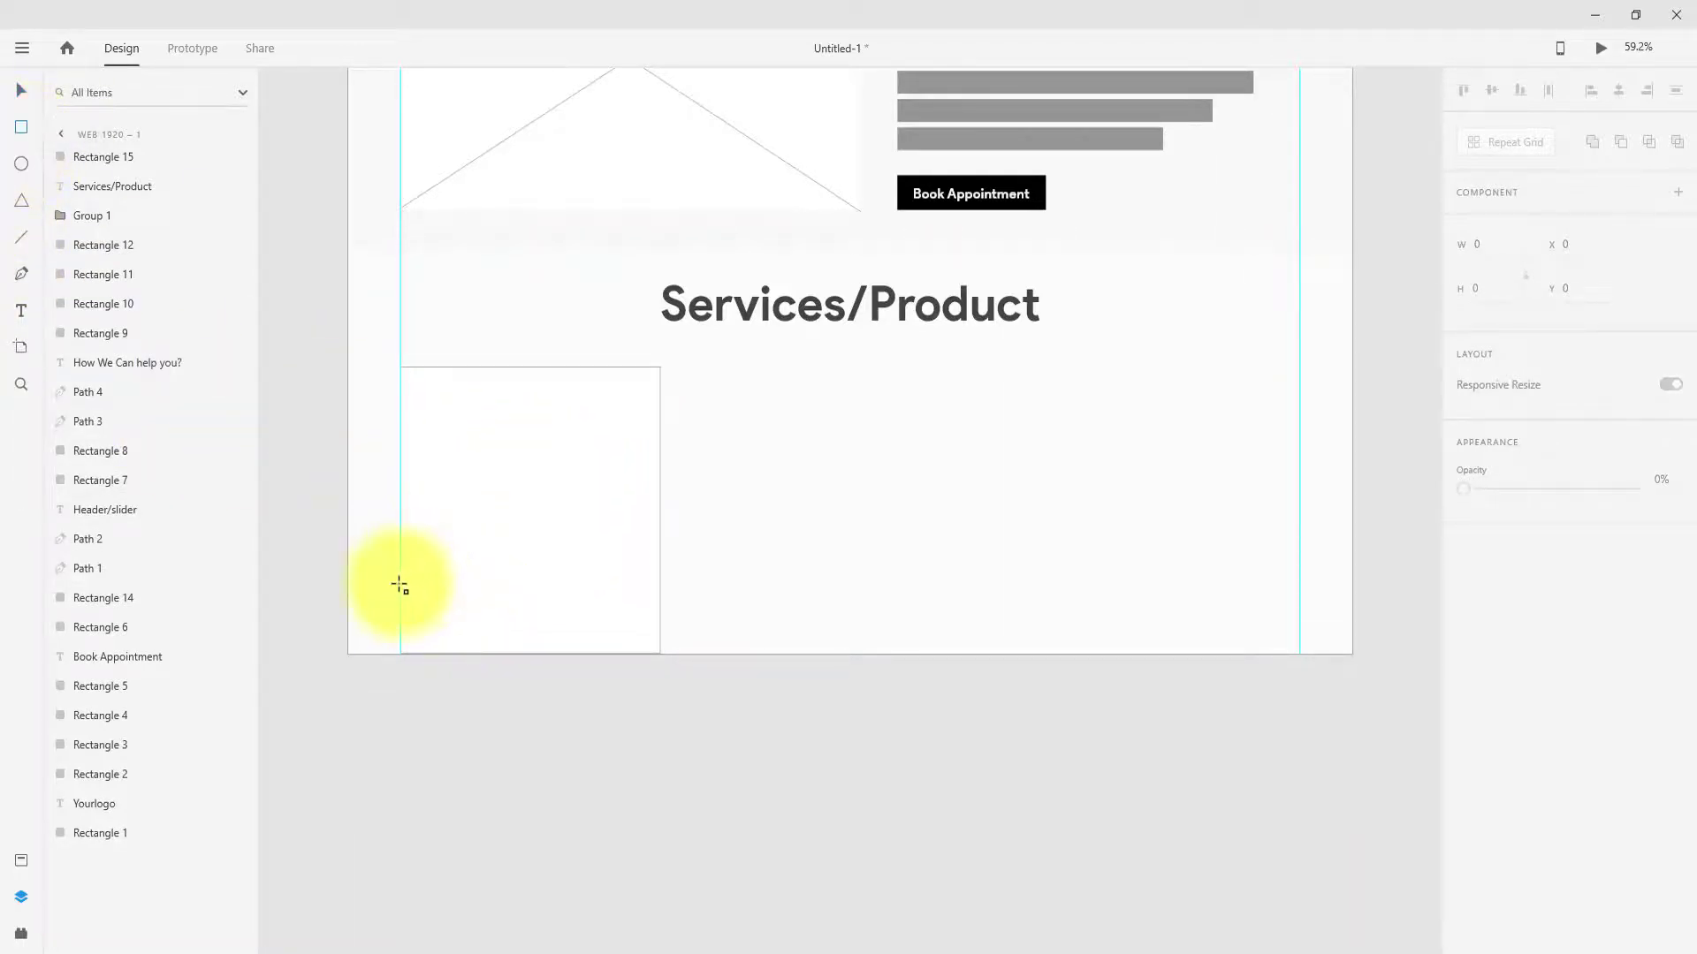
left_click_drag(409, 601, 661, 661)
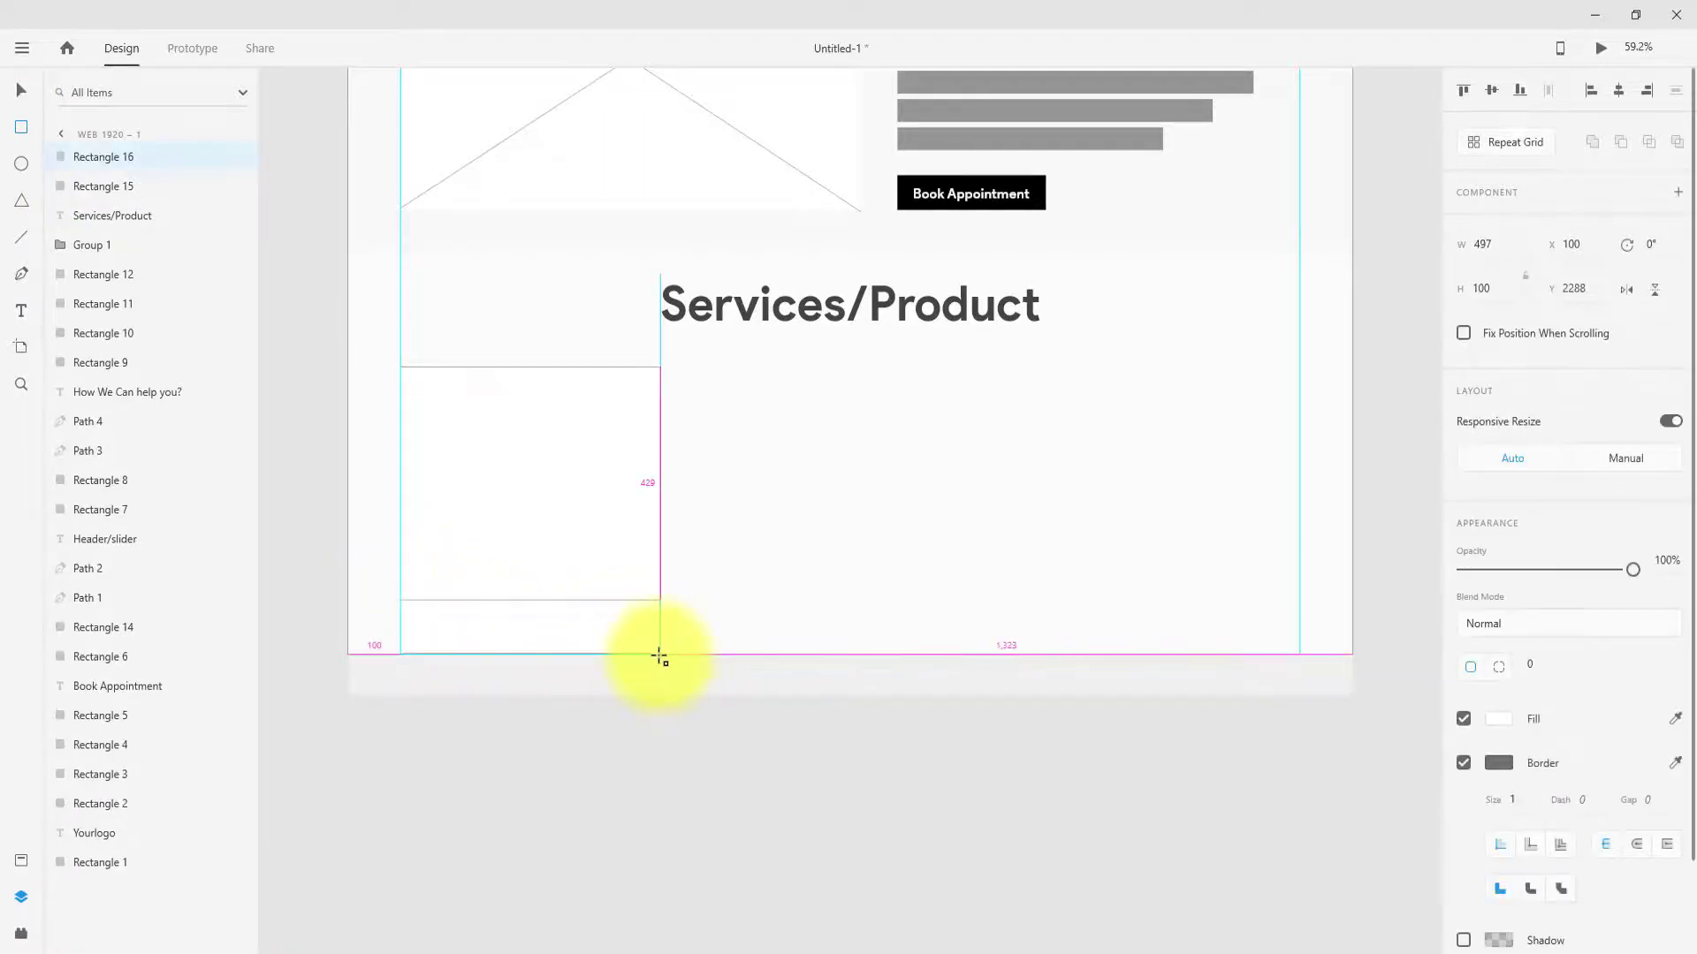
left_click_drag(661, 661, 661, 654)
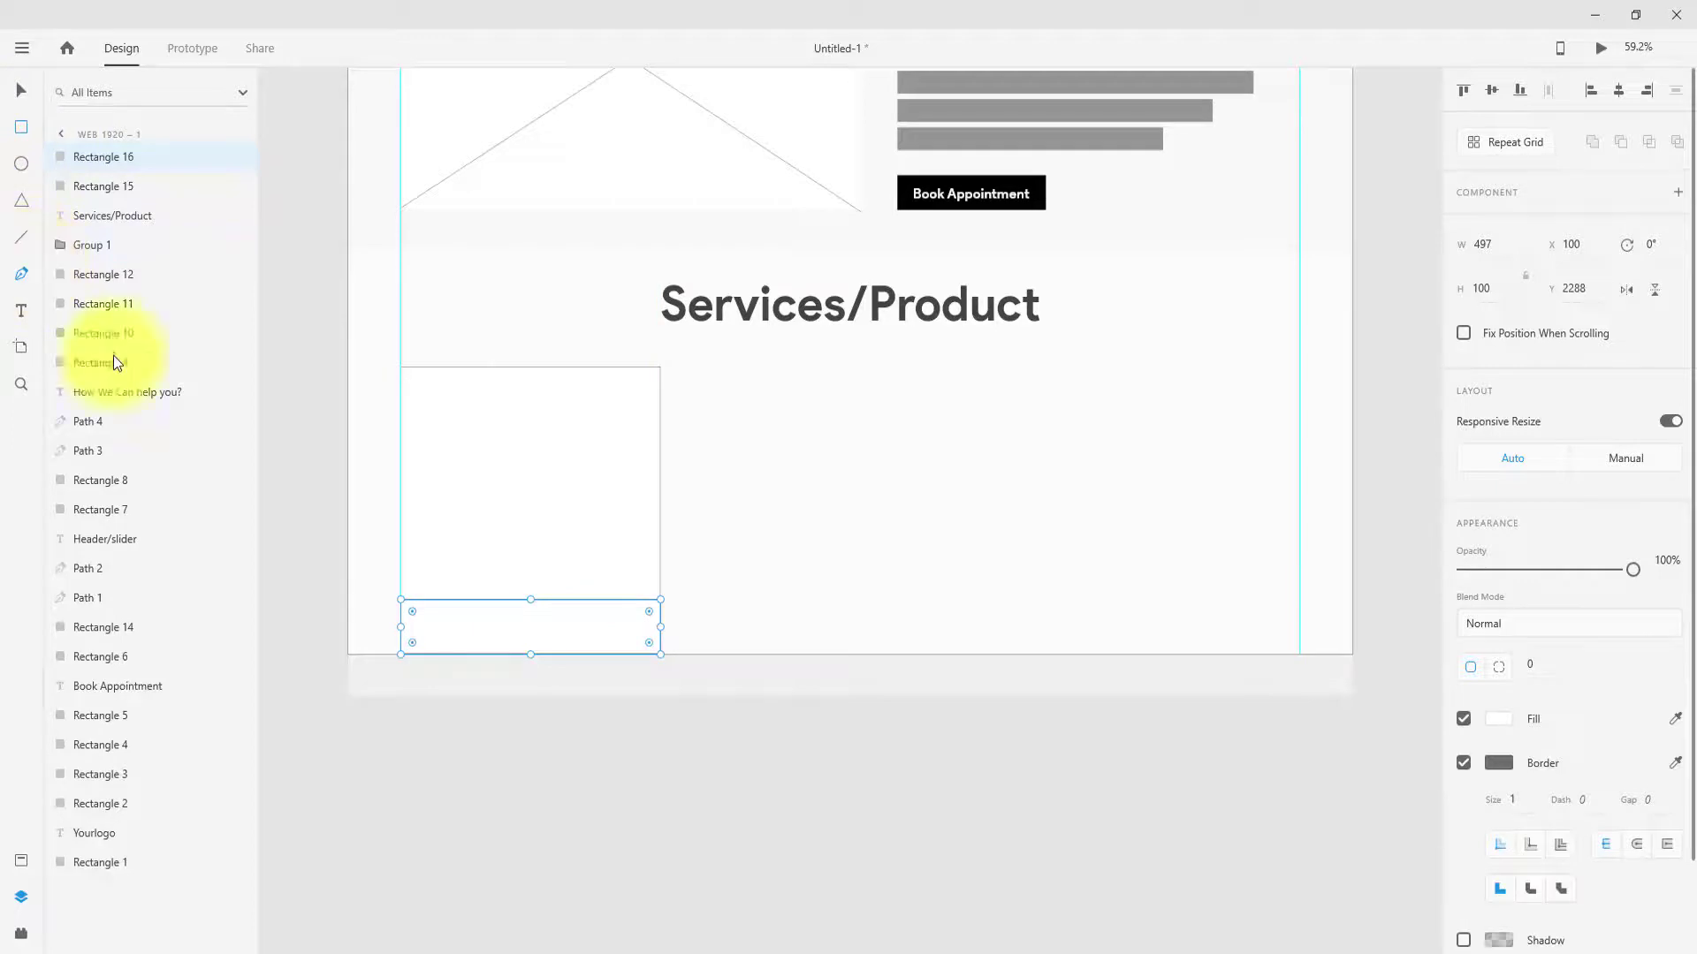
Draw two crossing corner-to-corner diagonals over the image box, then marquee-select the card parts
left_click(401, 368)
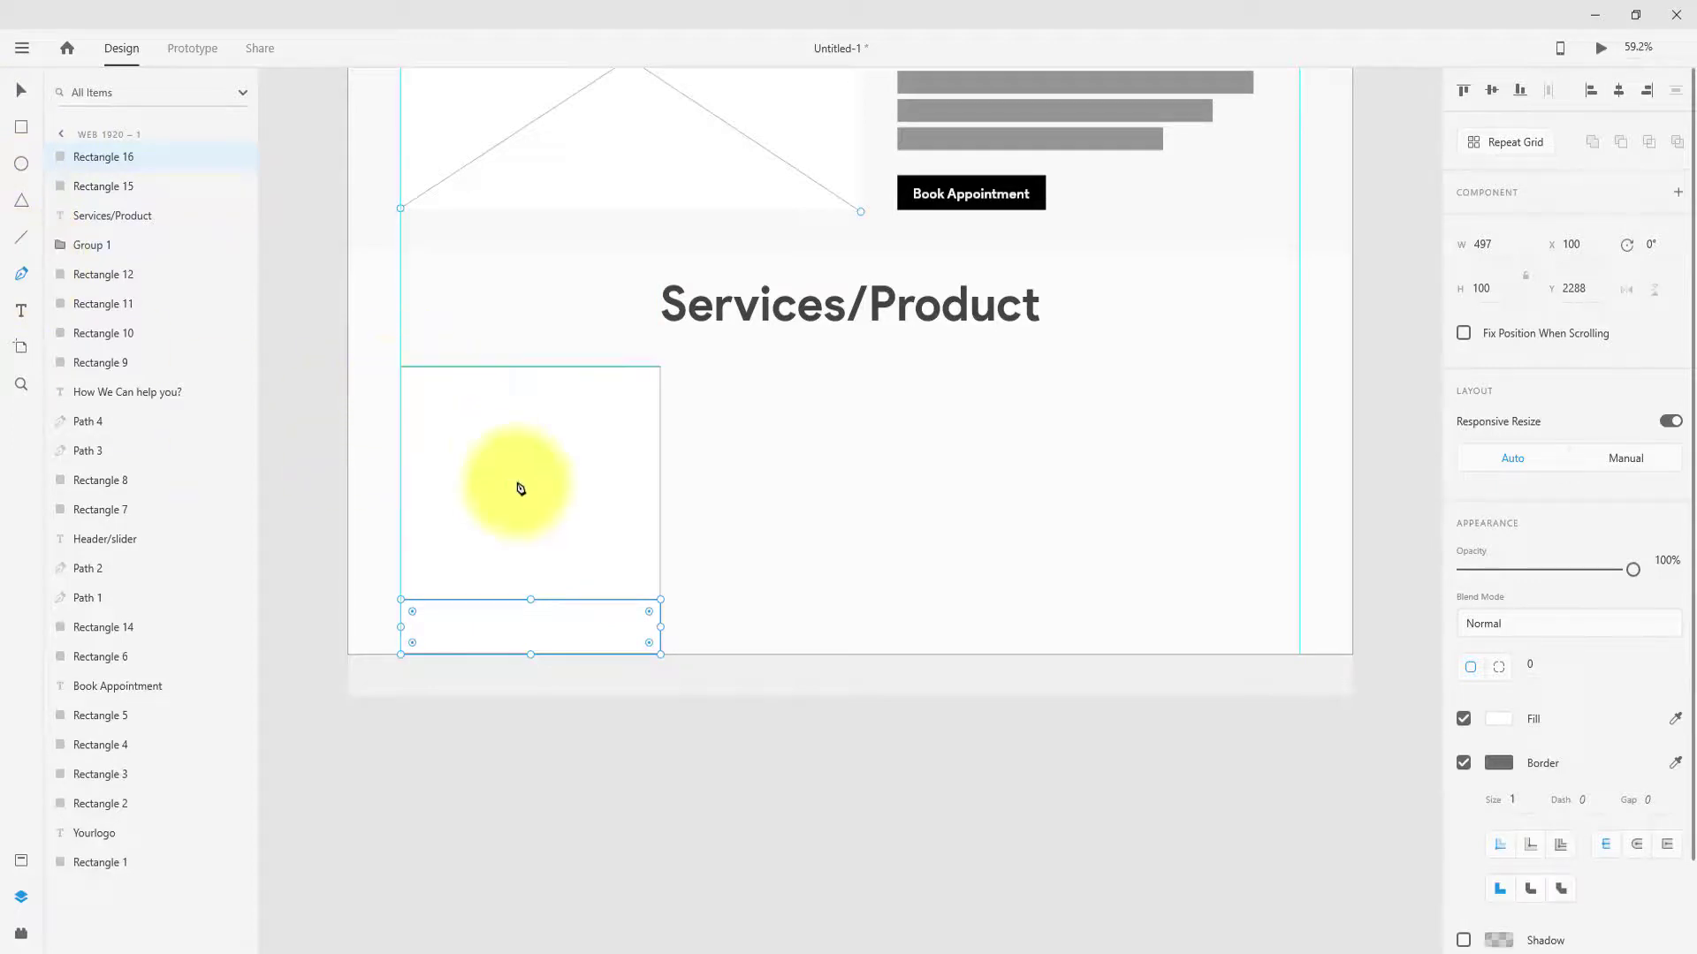
left_click(661, 602)
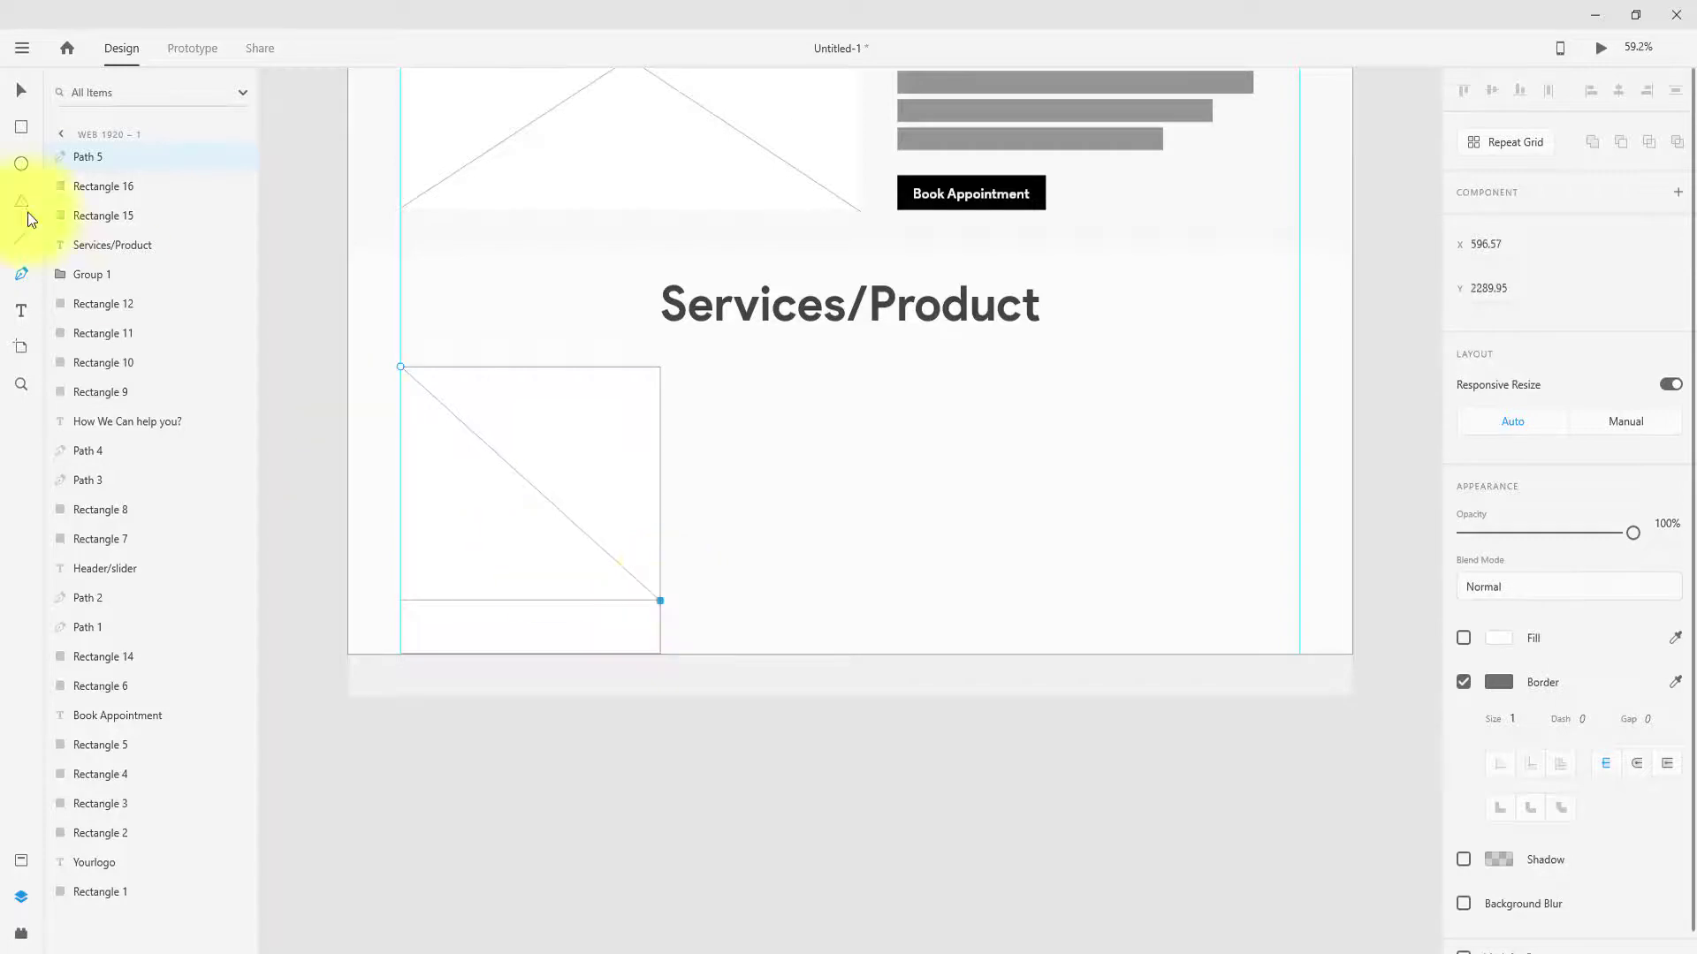
left_click(16, 91)
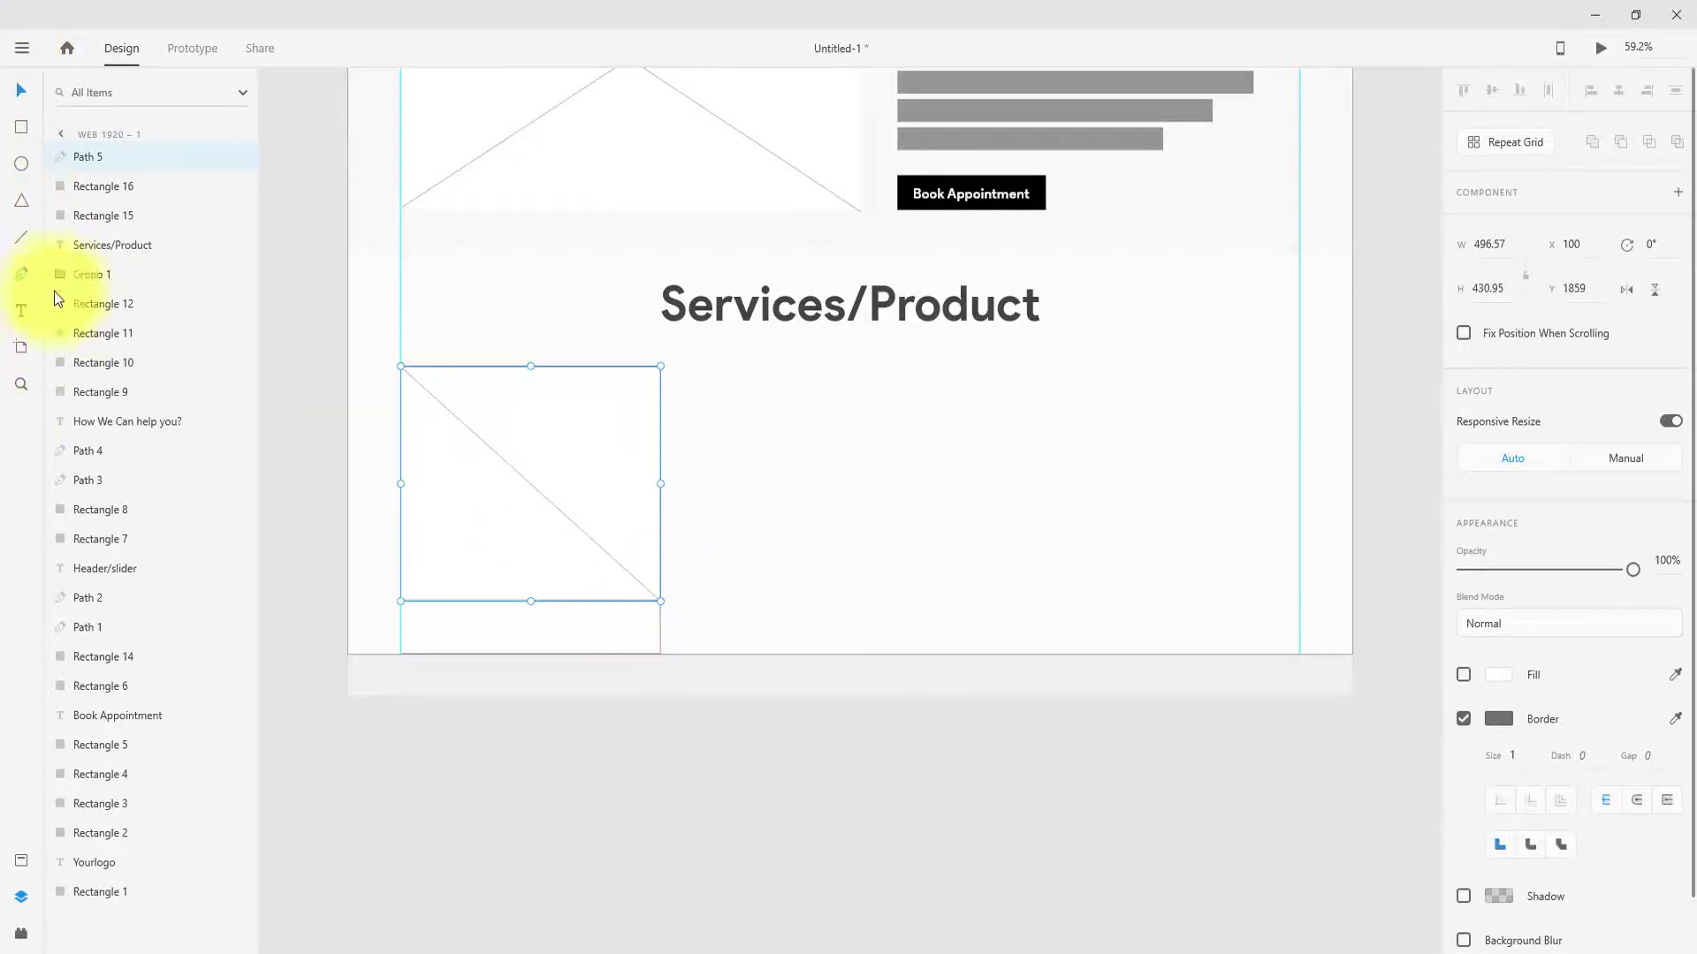
key("p")
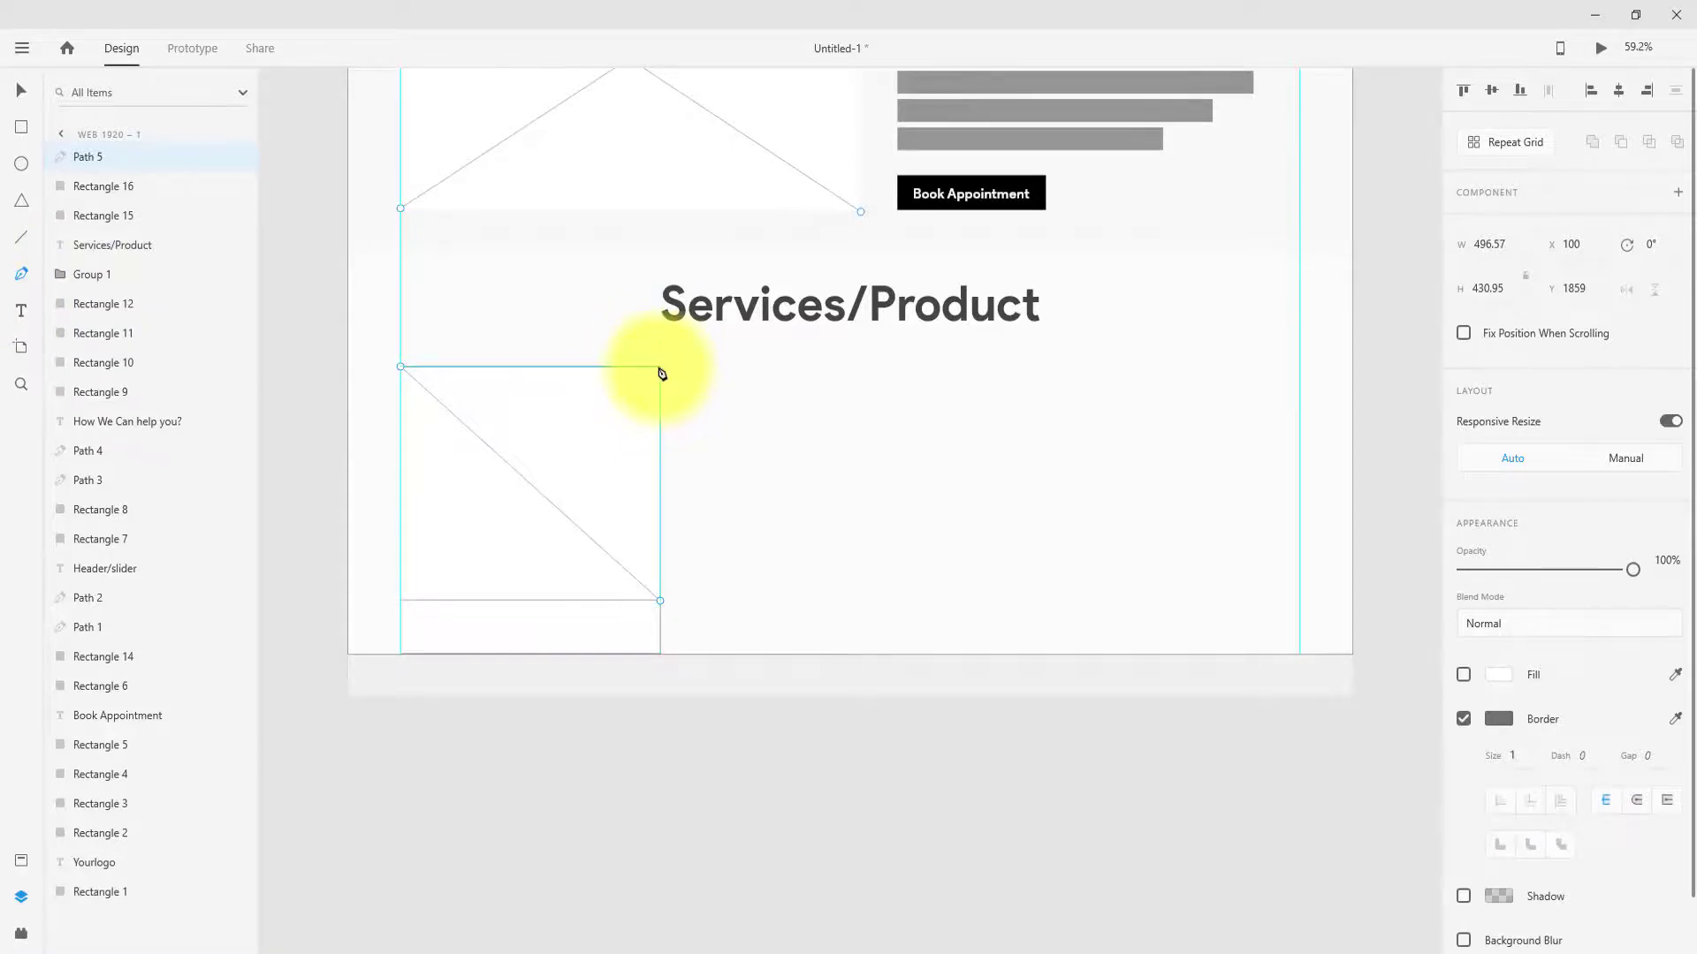
left_click(661, 368)
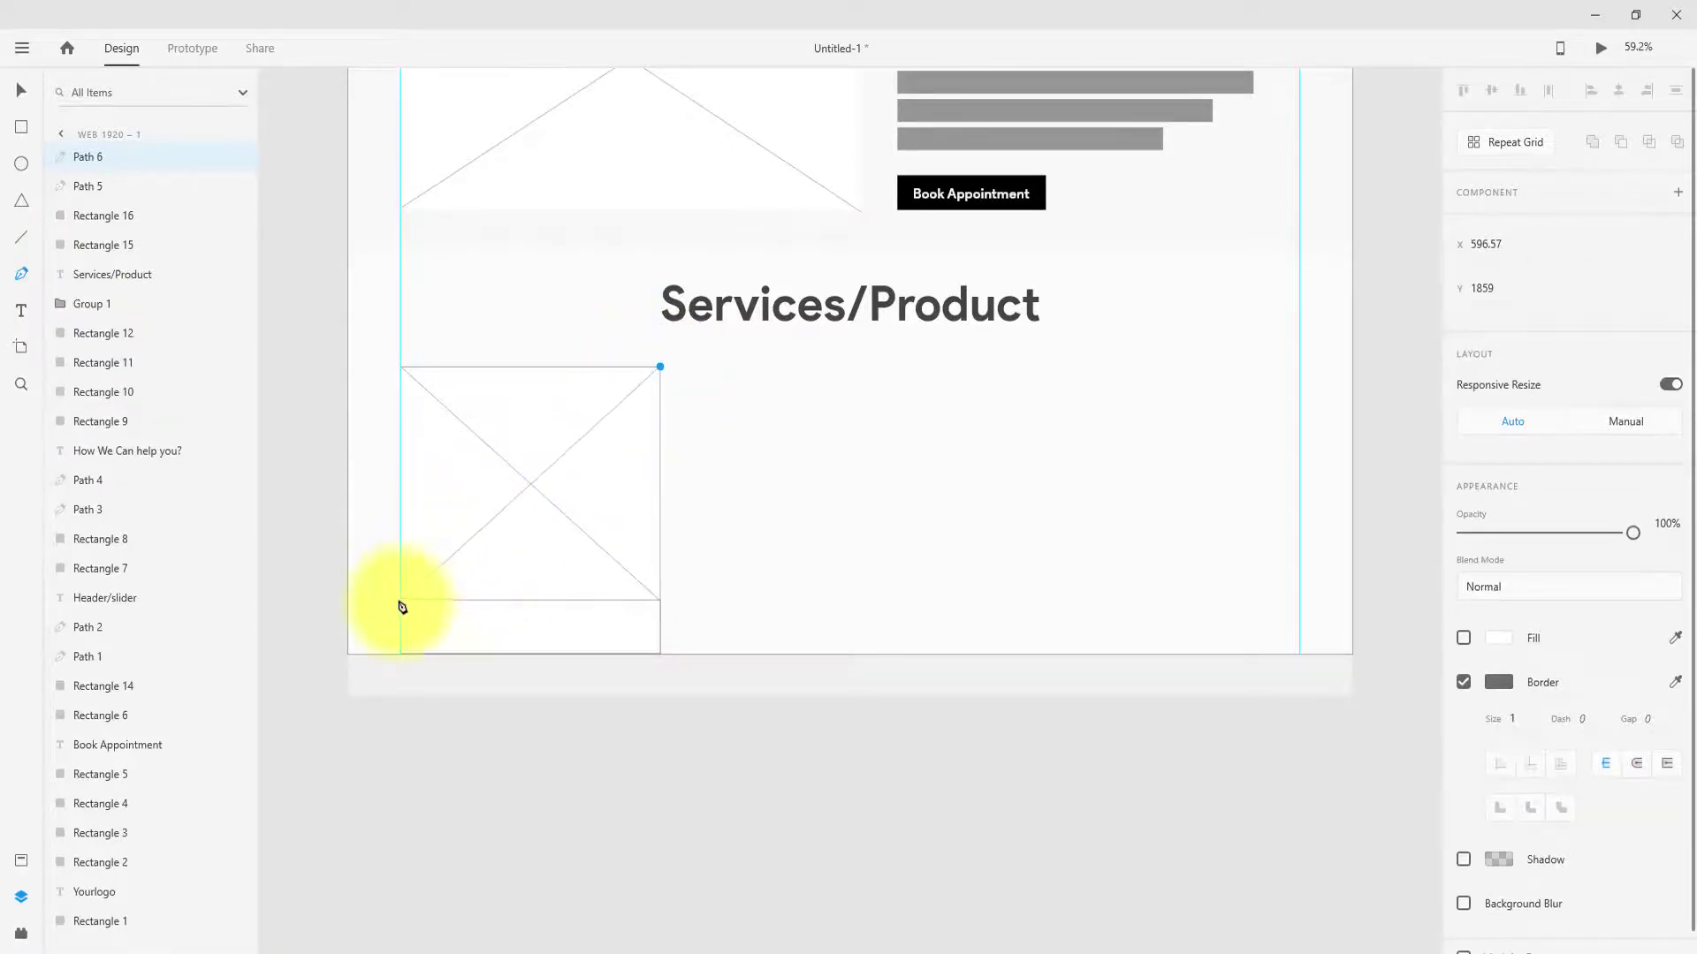
left_click(401, 601)
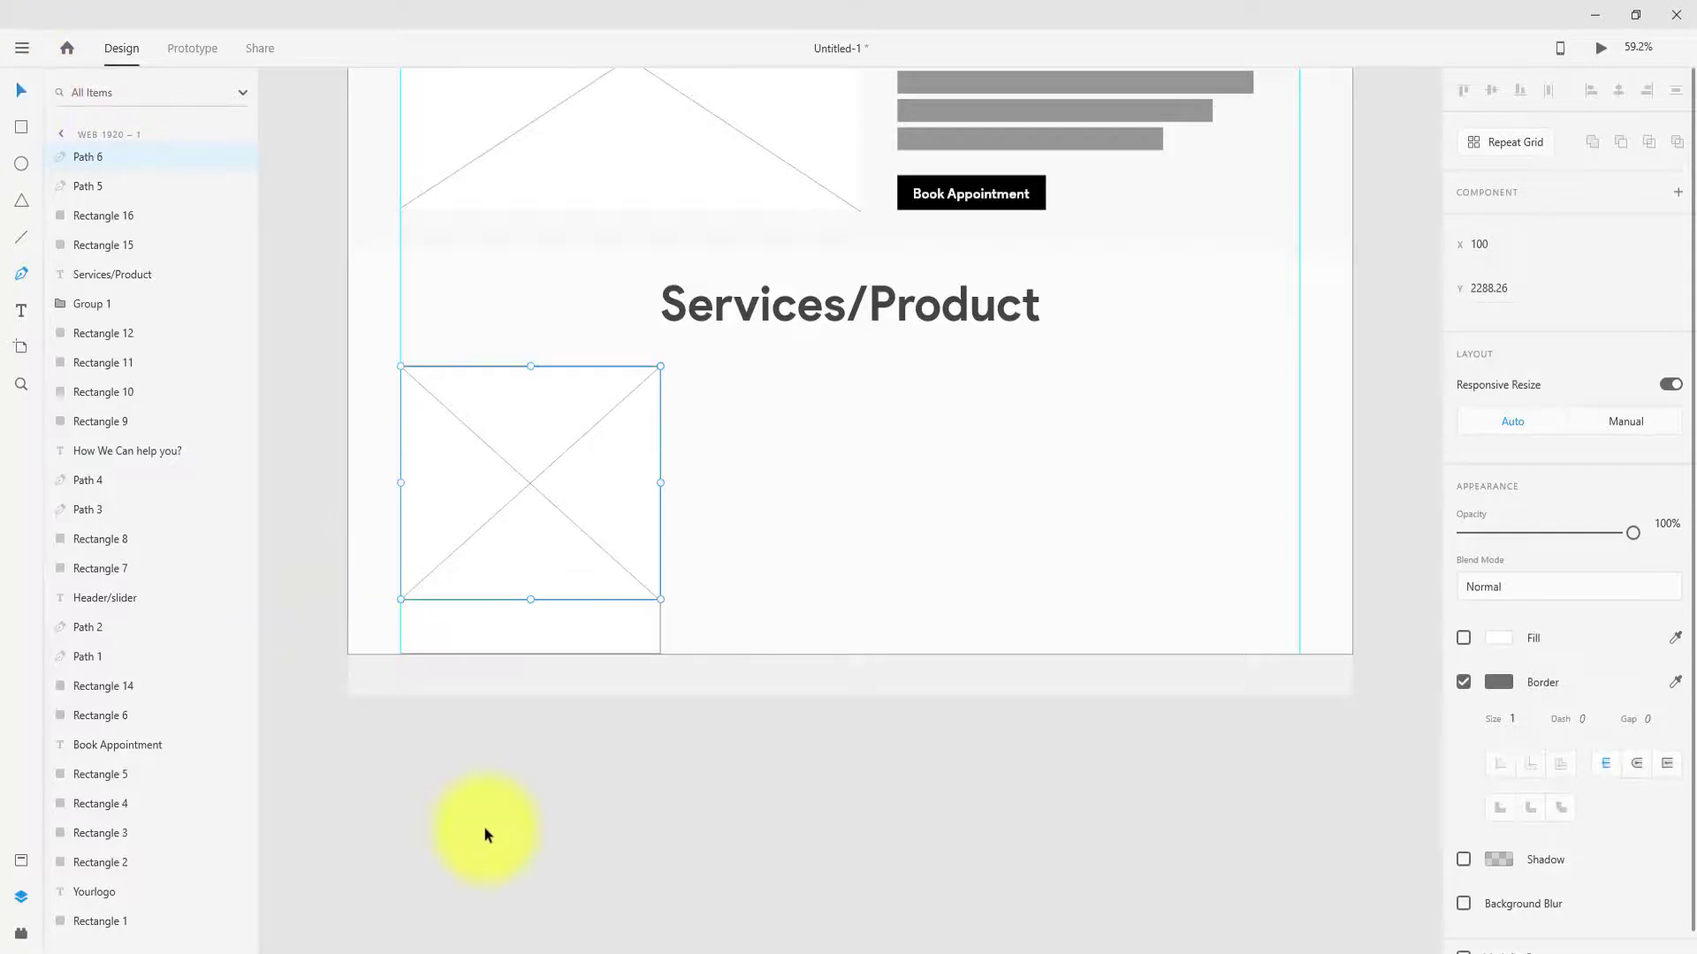
key("Escape")
left_click(653, 808)
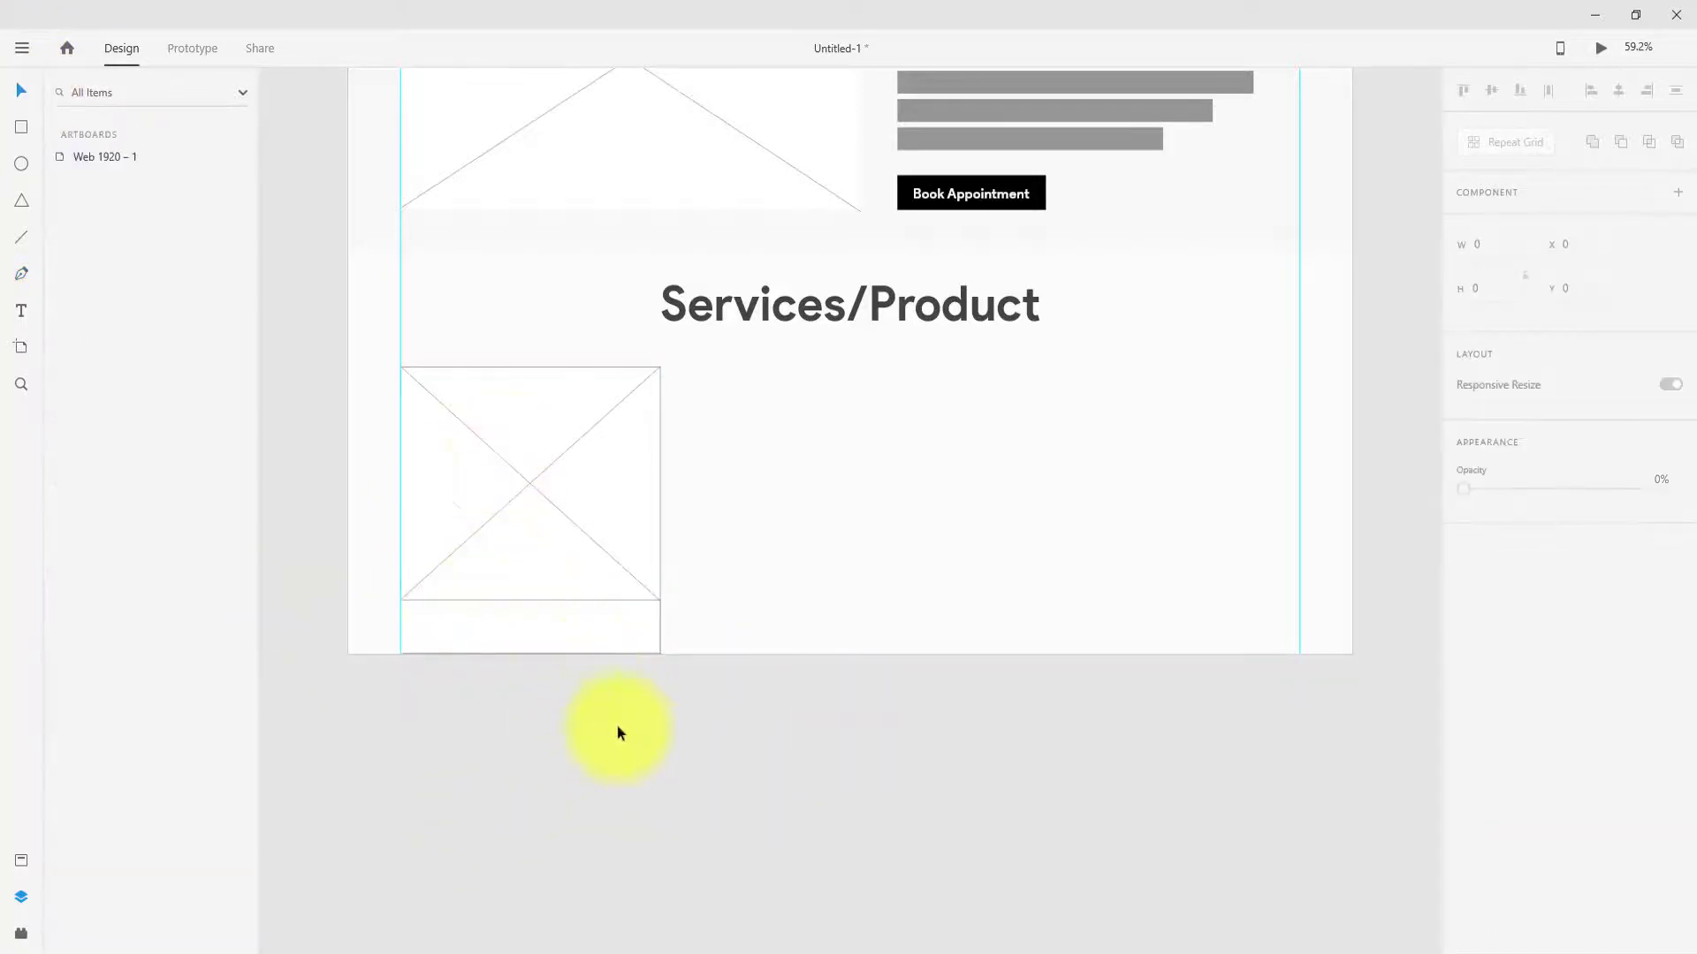
left_click_drag(617, 729, 479, 461)
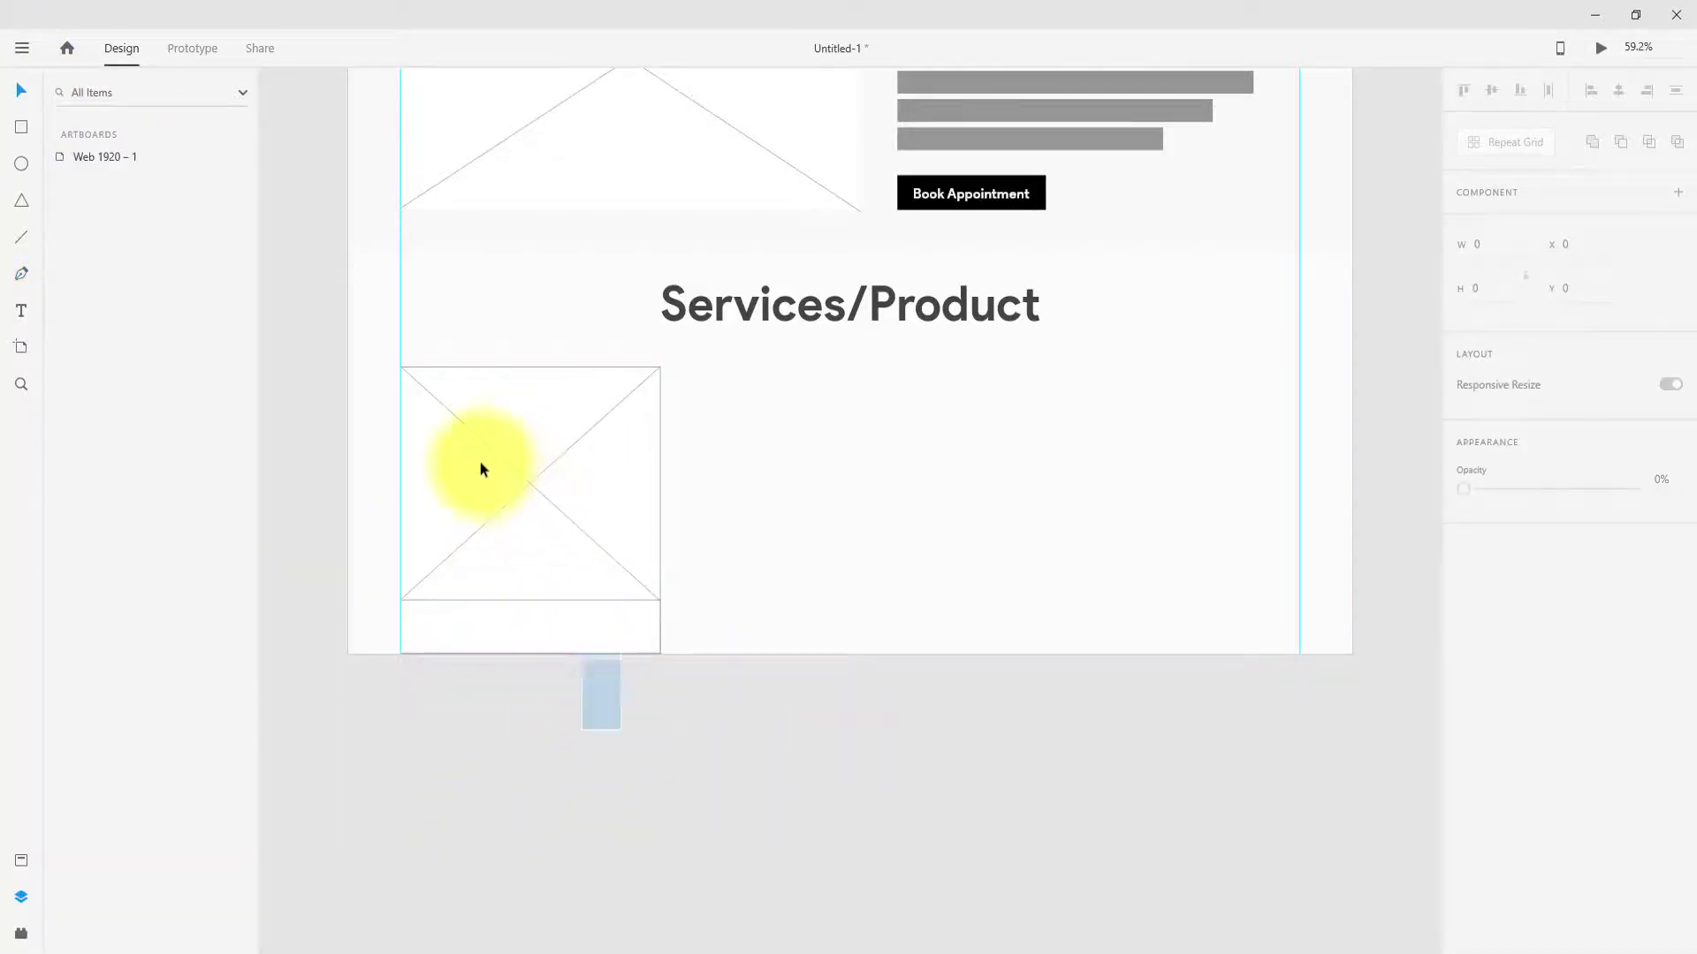
Make the card, without its background, a Repeat Grid spanning the section width with wider gutters
left_click(938, 556, "shift")
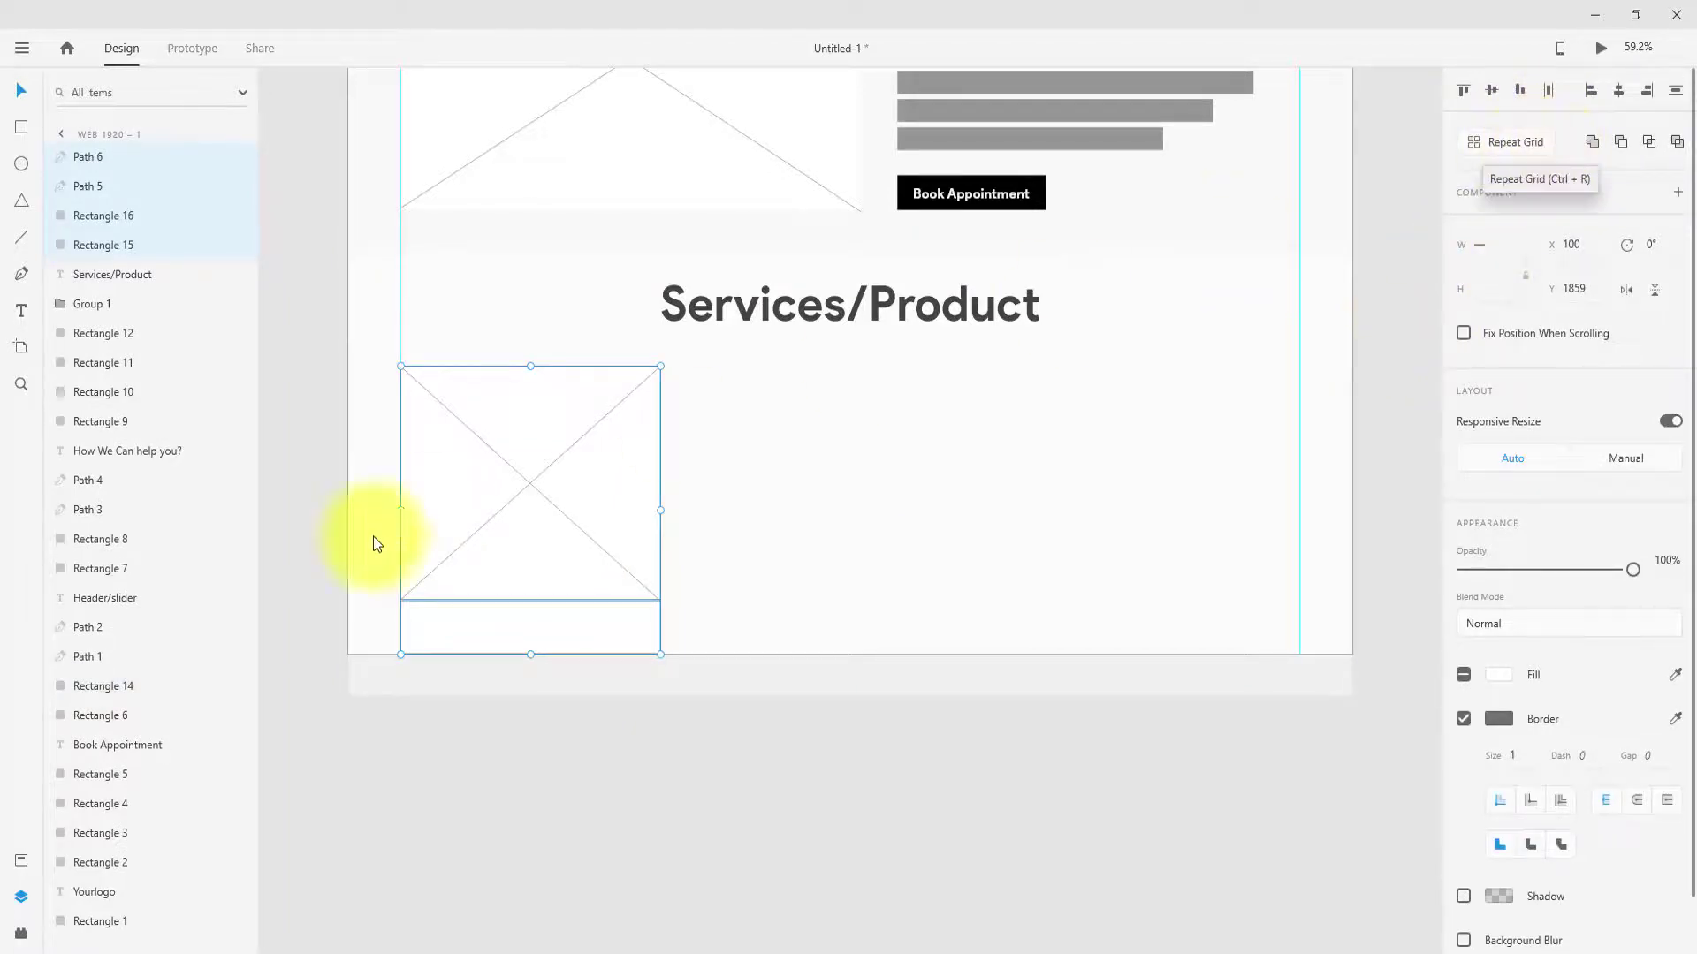
key("ctrl+r")
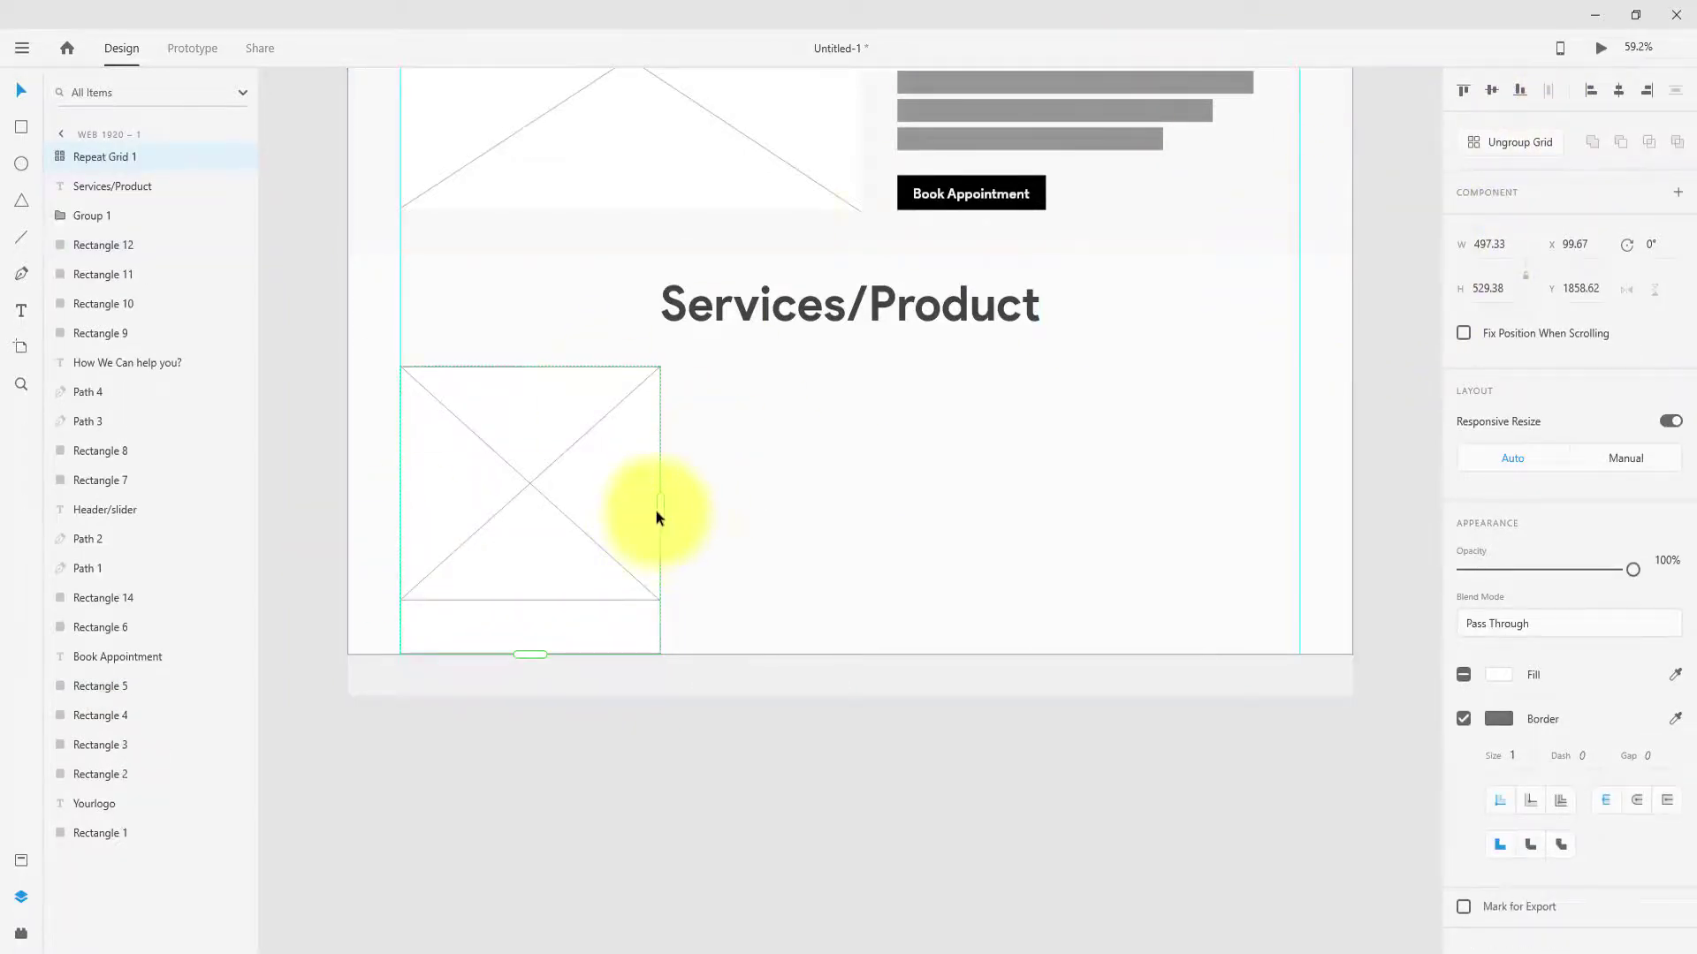
left_click_drag(659, 515, 1372, 503)
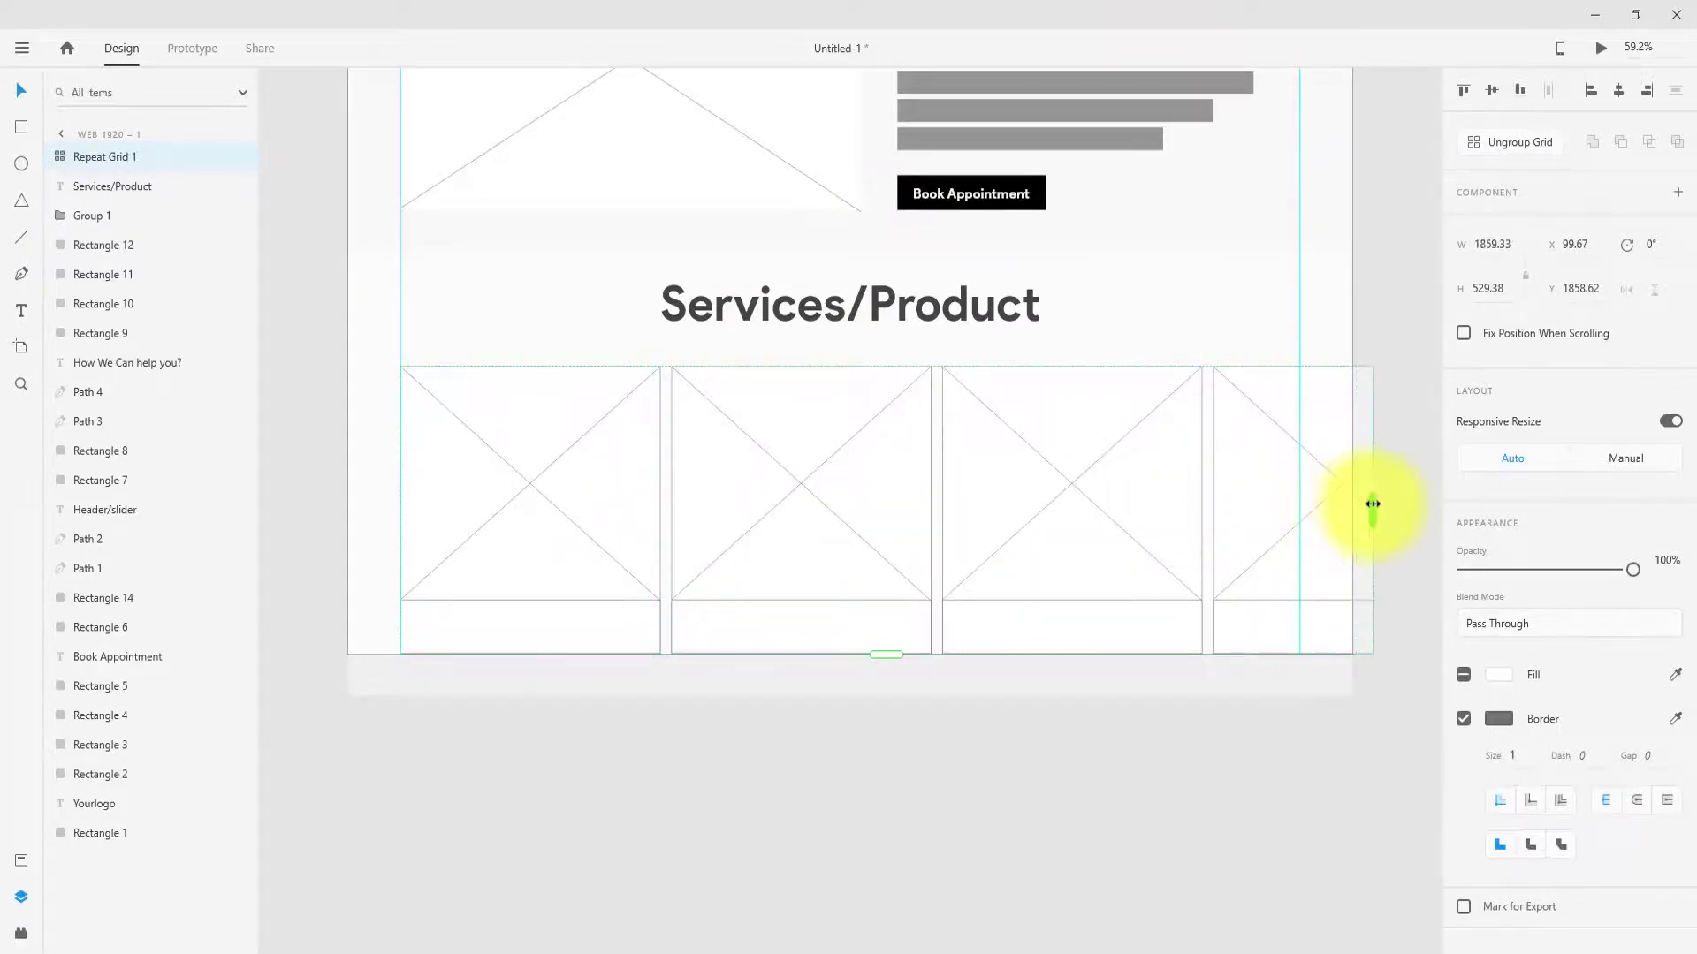
left_click_drag(669, 512, 676, 506)
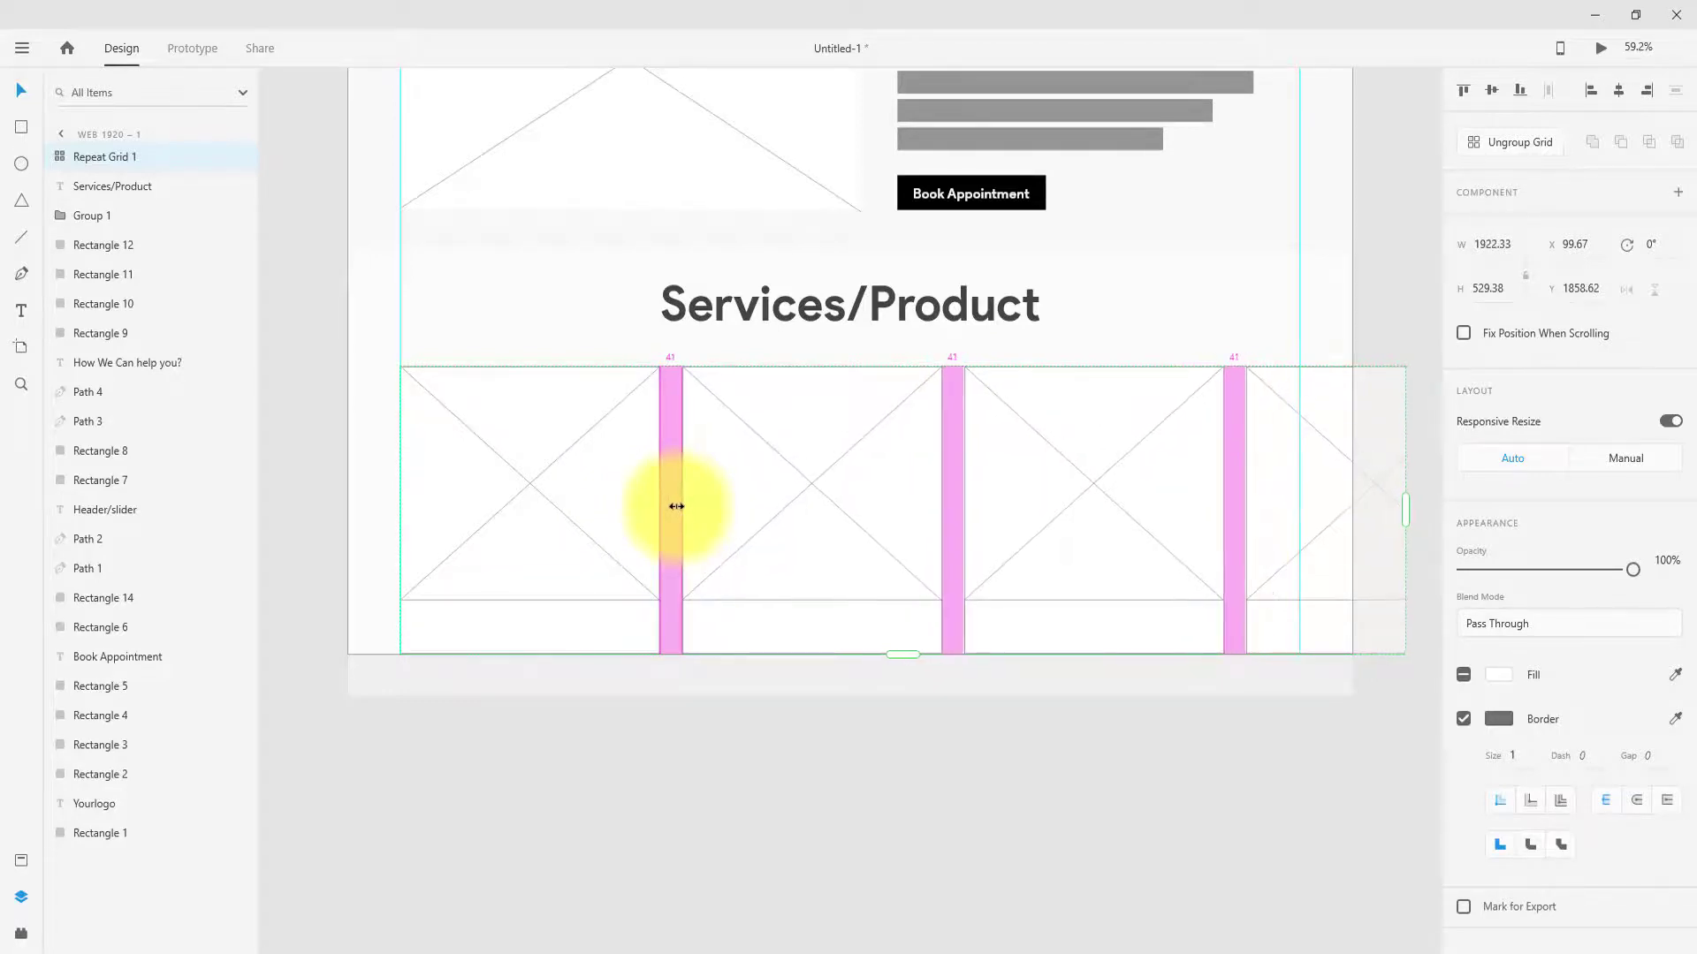
Widen the gaps between the four repeated cards further
scroll(675, 506, "up", 3)
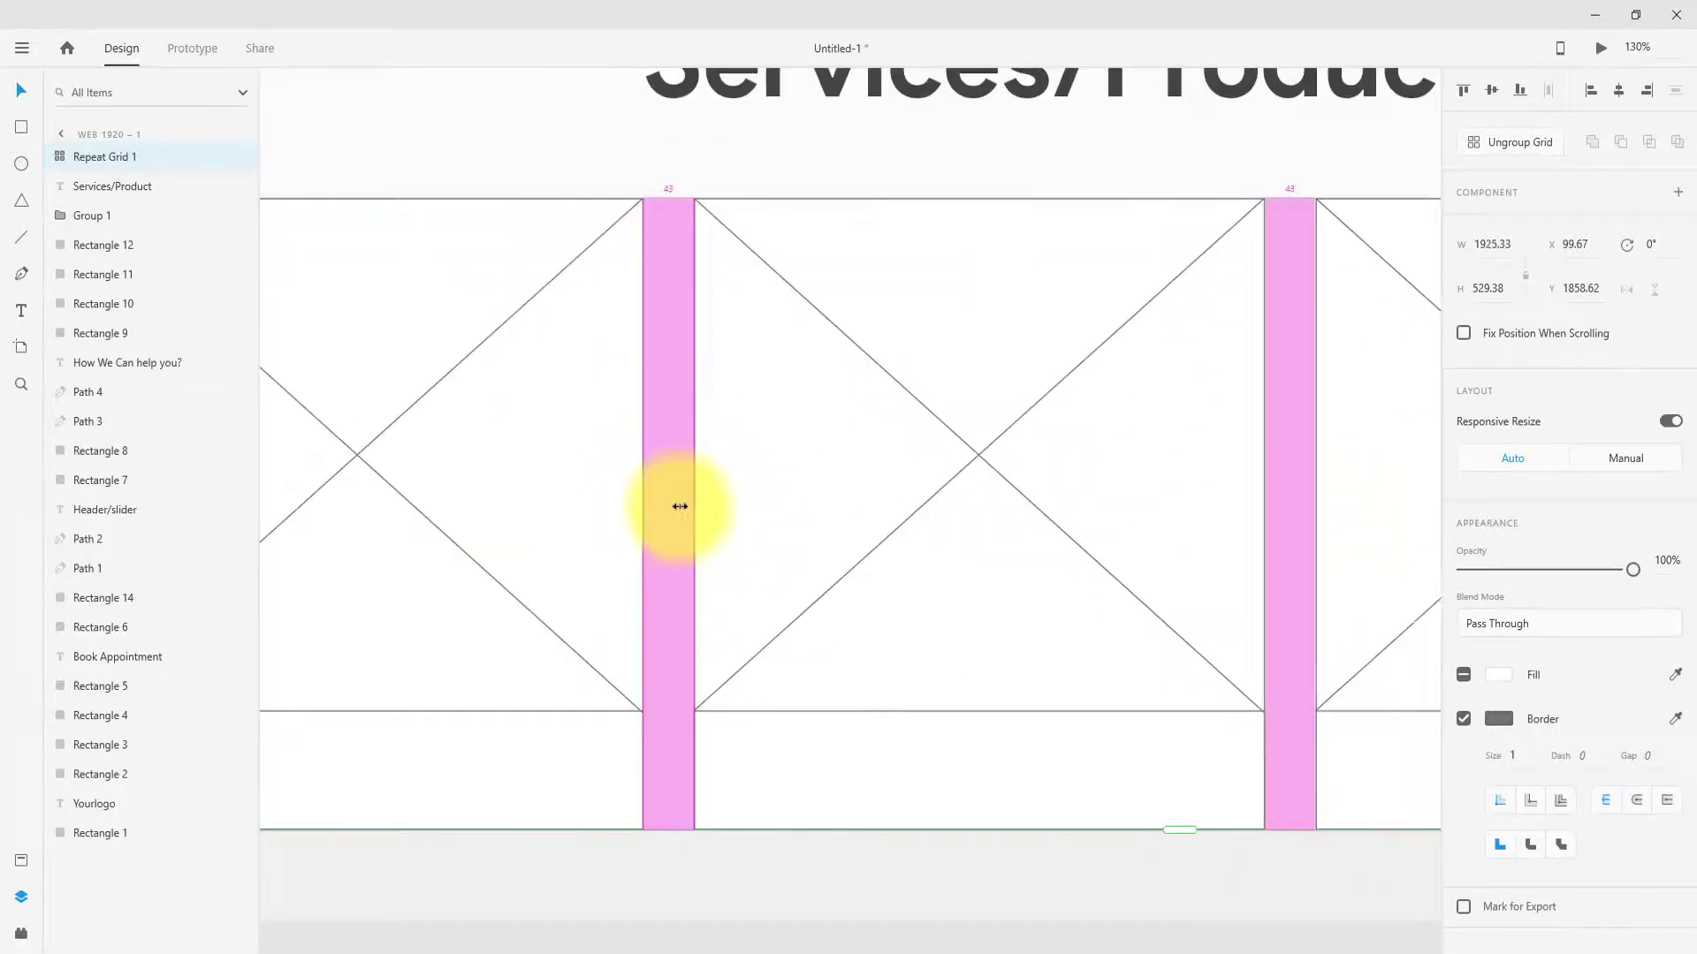
scroll(578, 531, "down", 5)
scroll(578, 531, "up", 3)
scroll(581, 521, "up", 2)
left_click(591, 488)
scroll(590, 488, "up", 2)
left_click_drag(592, 491, 607, 492)
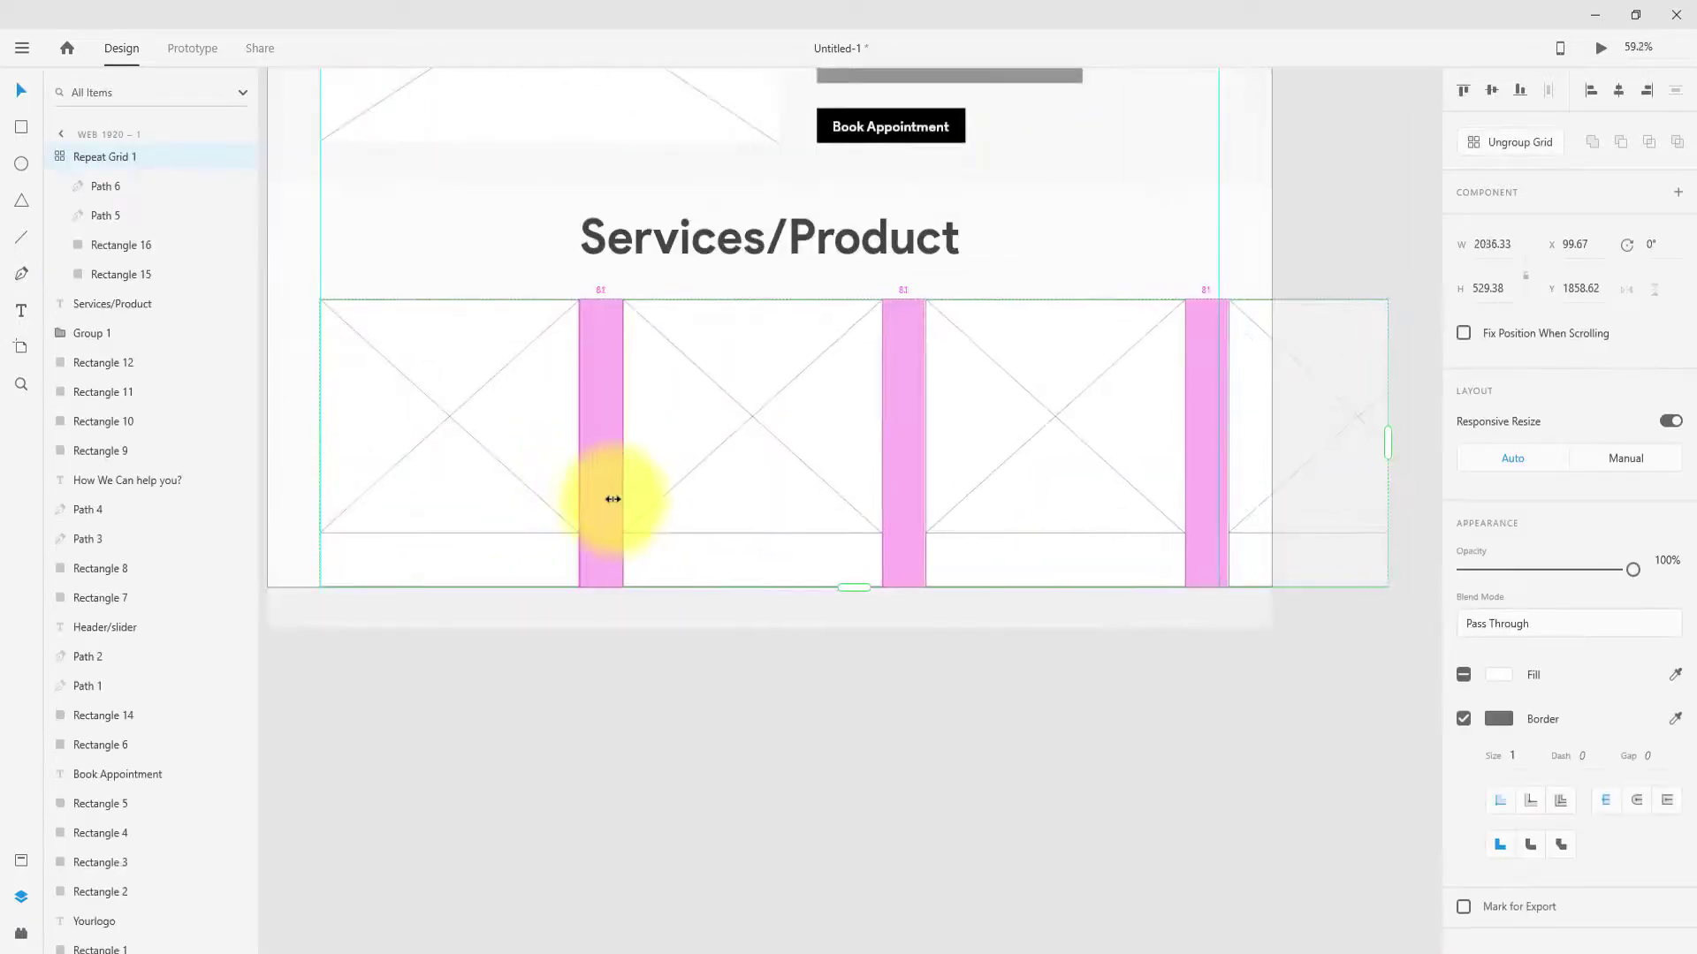
left_click(694, 649)
scroll(716, 641, "down", 1)
scroll(648, 613, "down", 2)
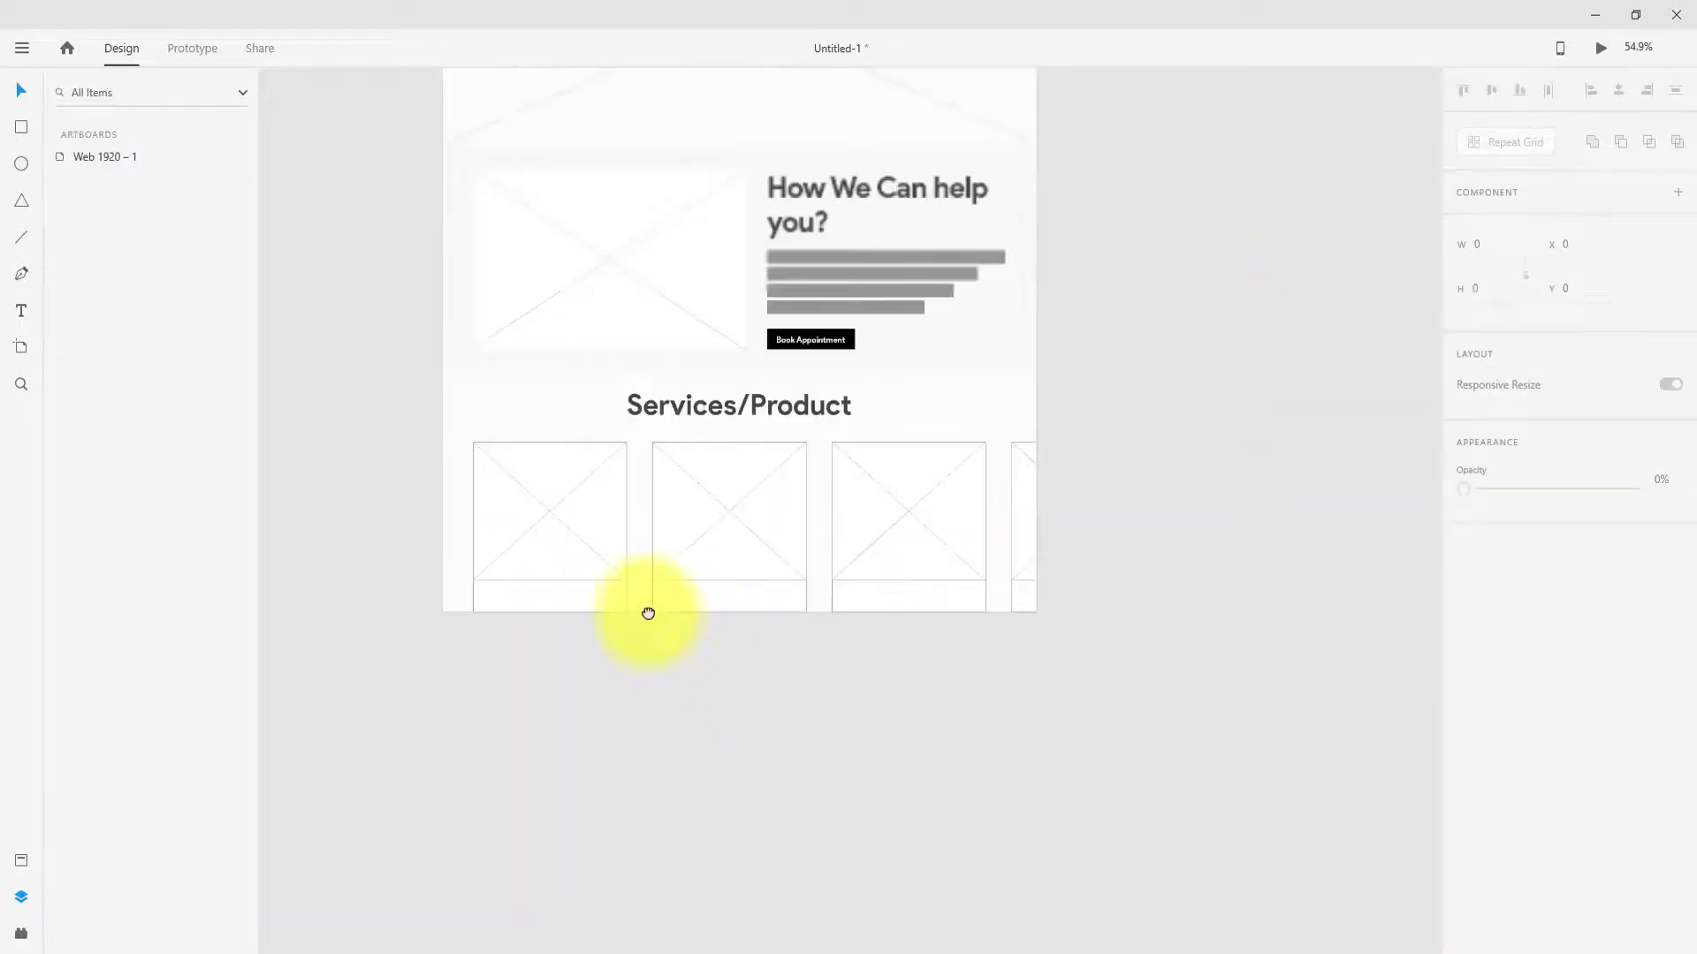
Lengthen the artboard to 3403 px and place the 1920×712 rectangle below the service cards
scroll(644, 577, "down", 3)
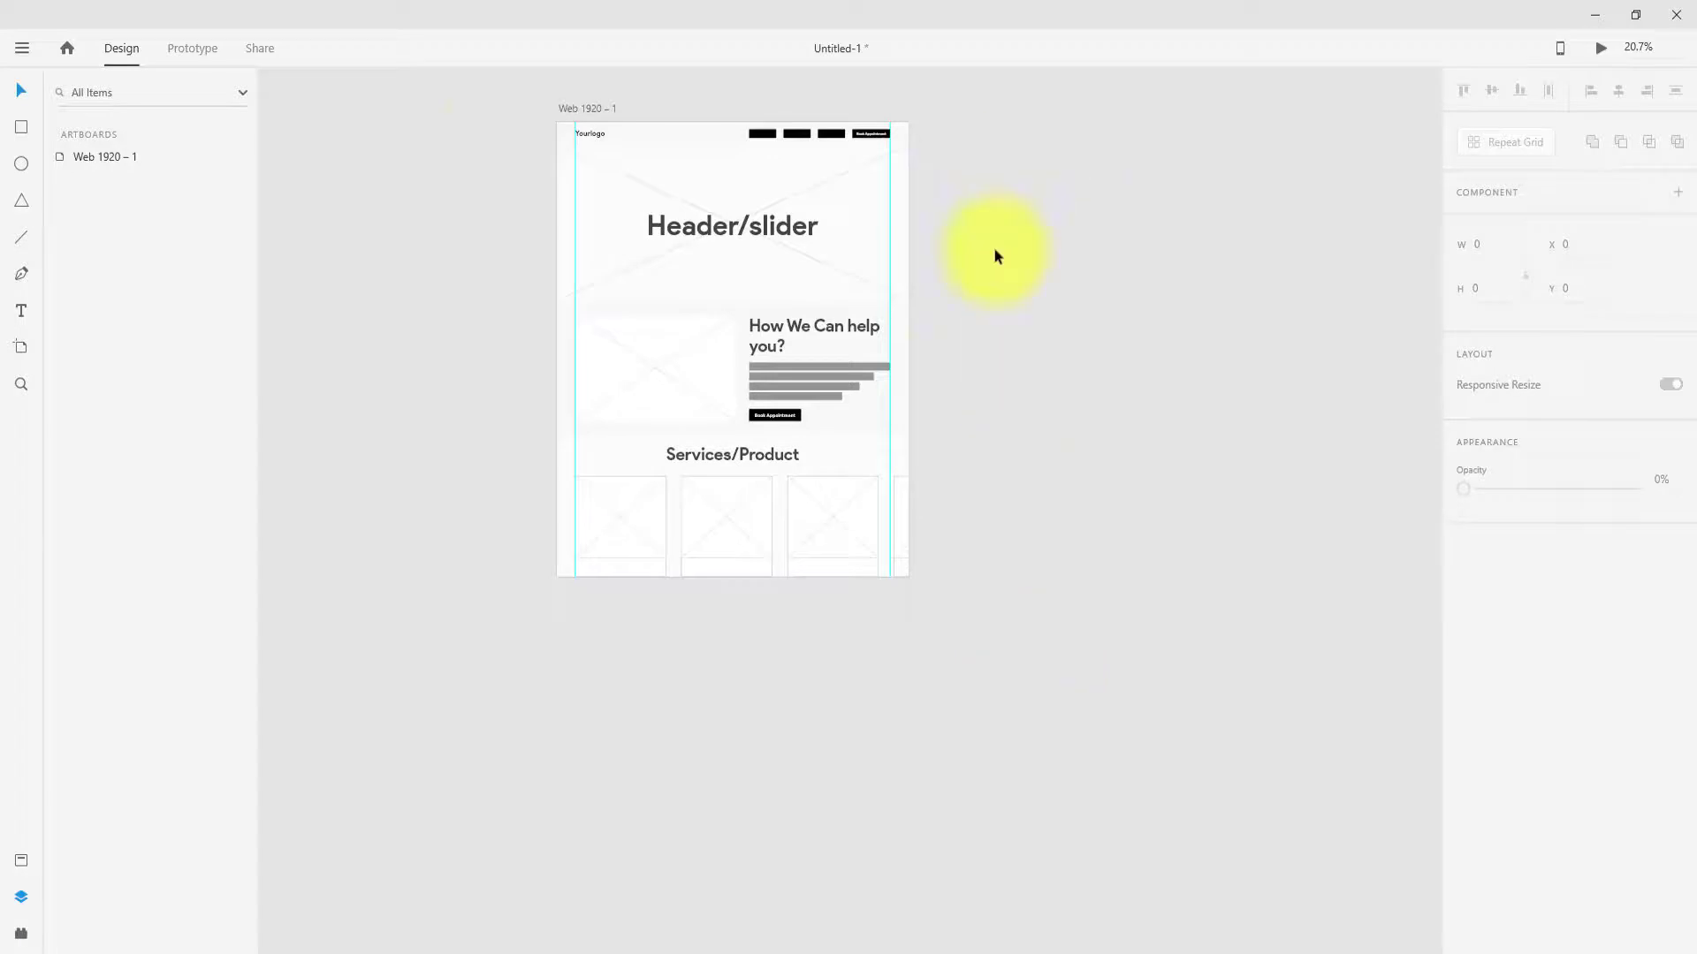
left_click(570, 105)
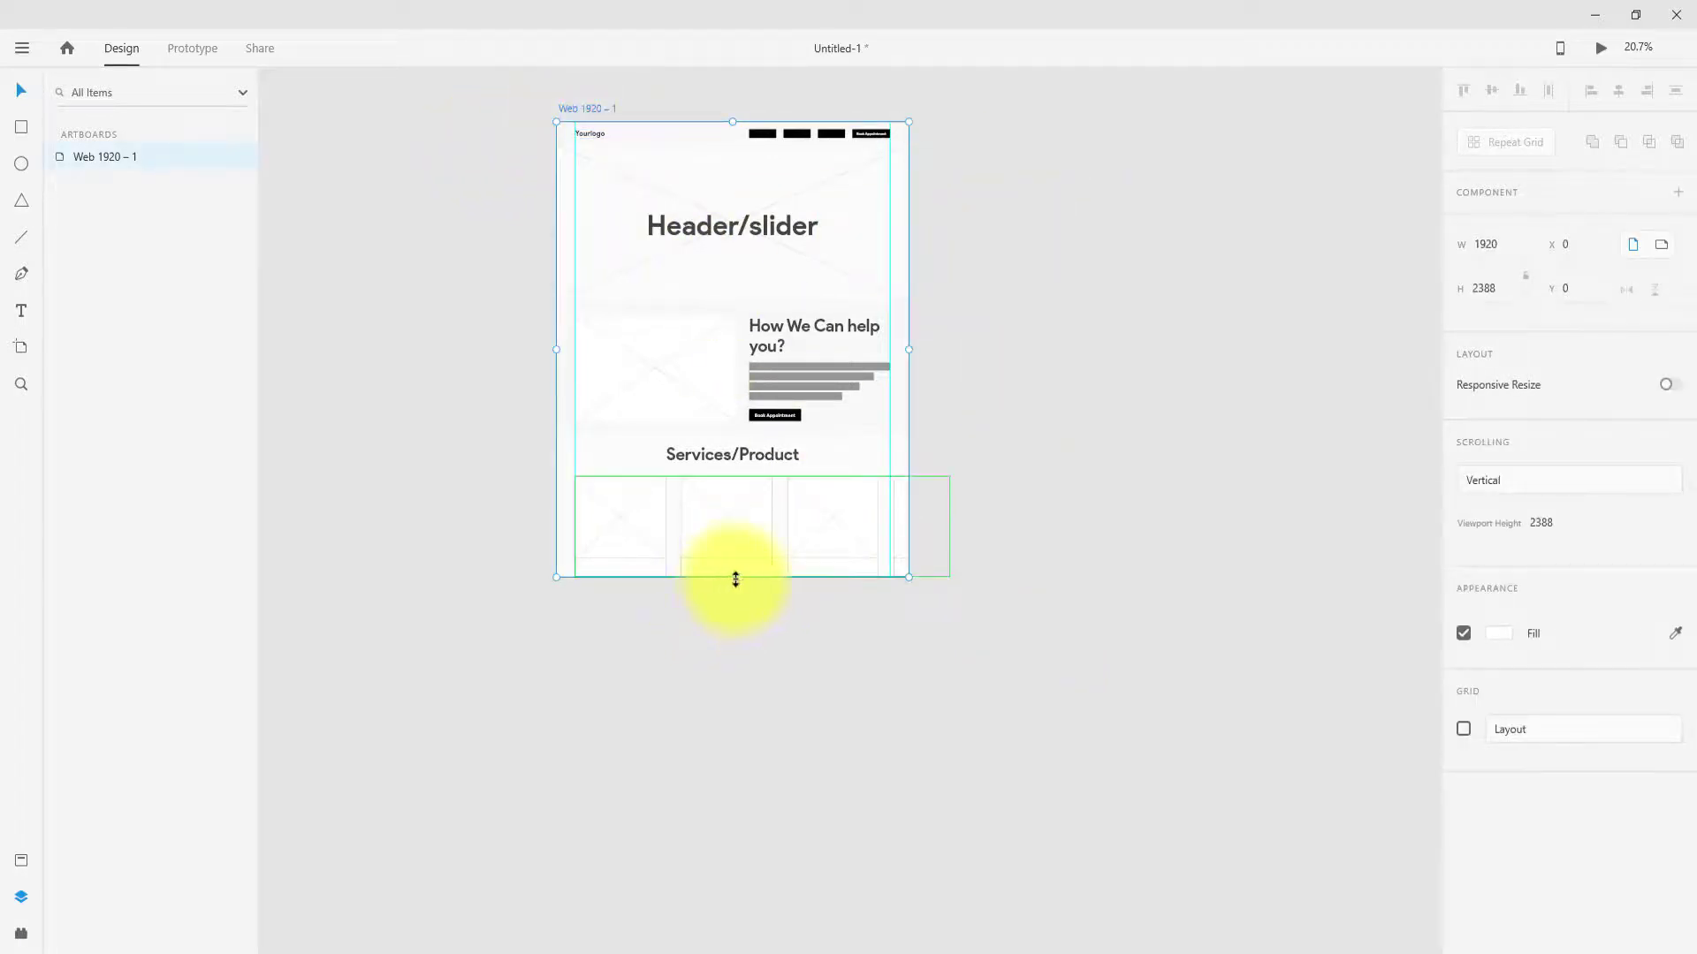
left_click_drag(733, 579, 738, 769)
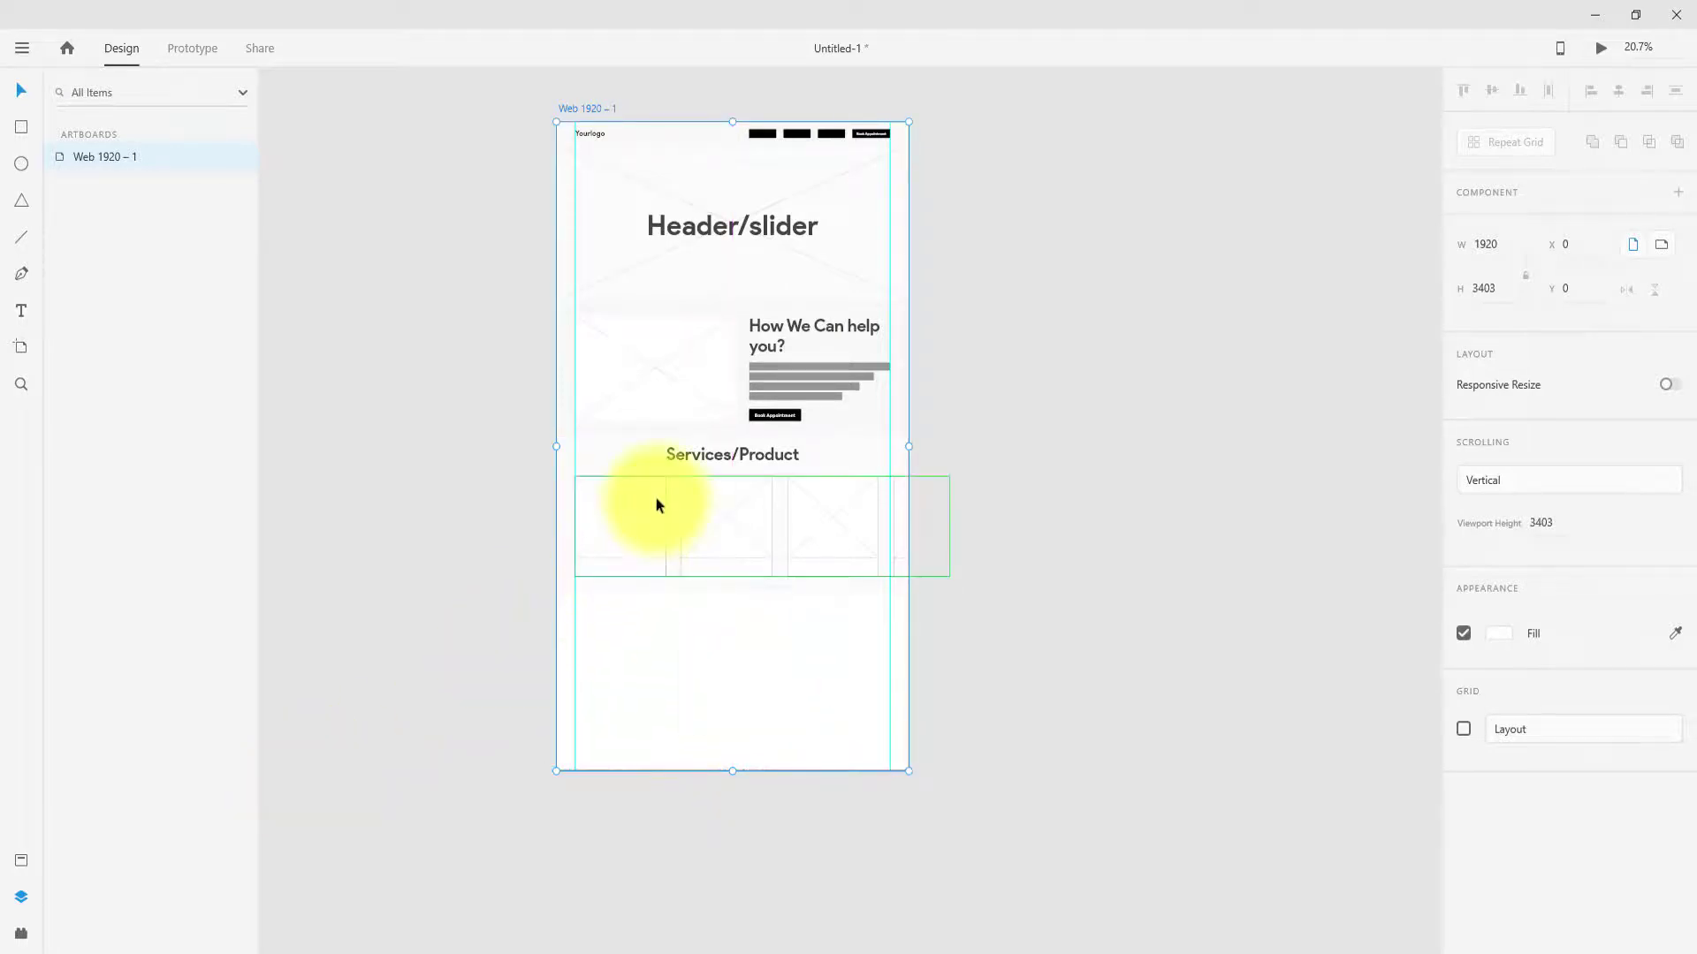
left_click(698, 420)
left_click_drag(850, 429, 852, 714)
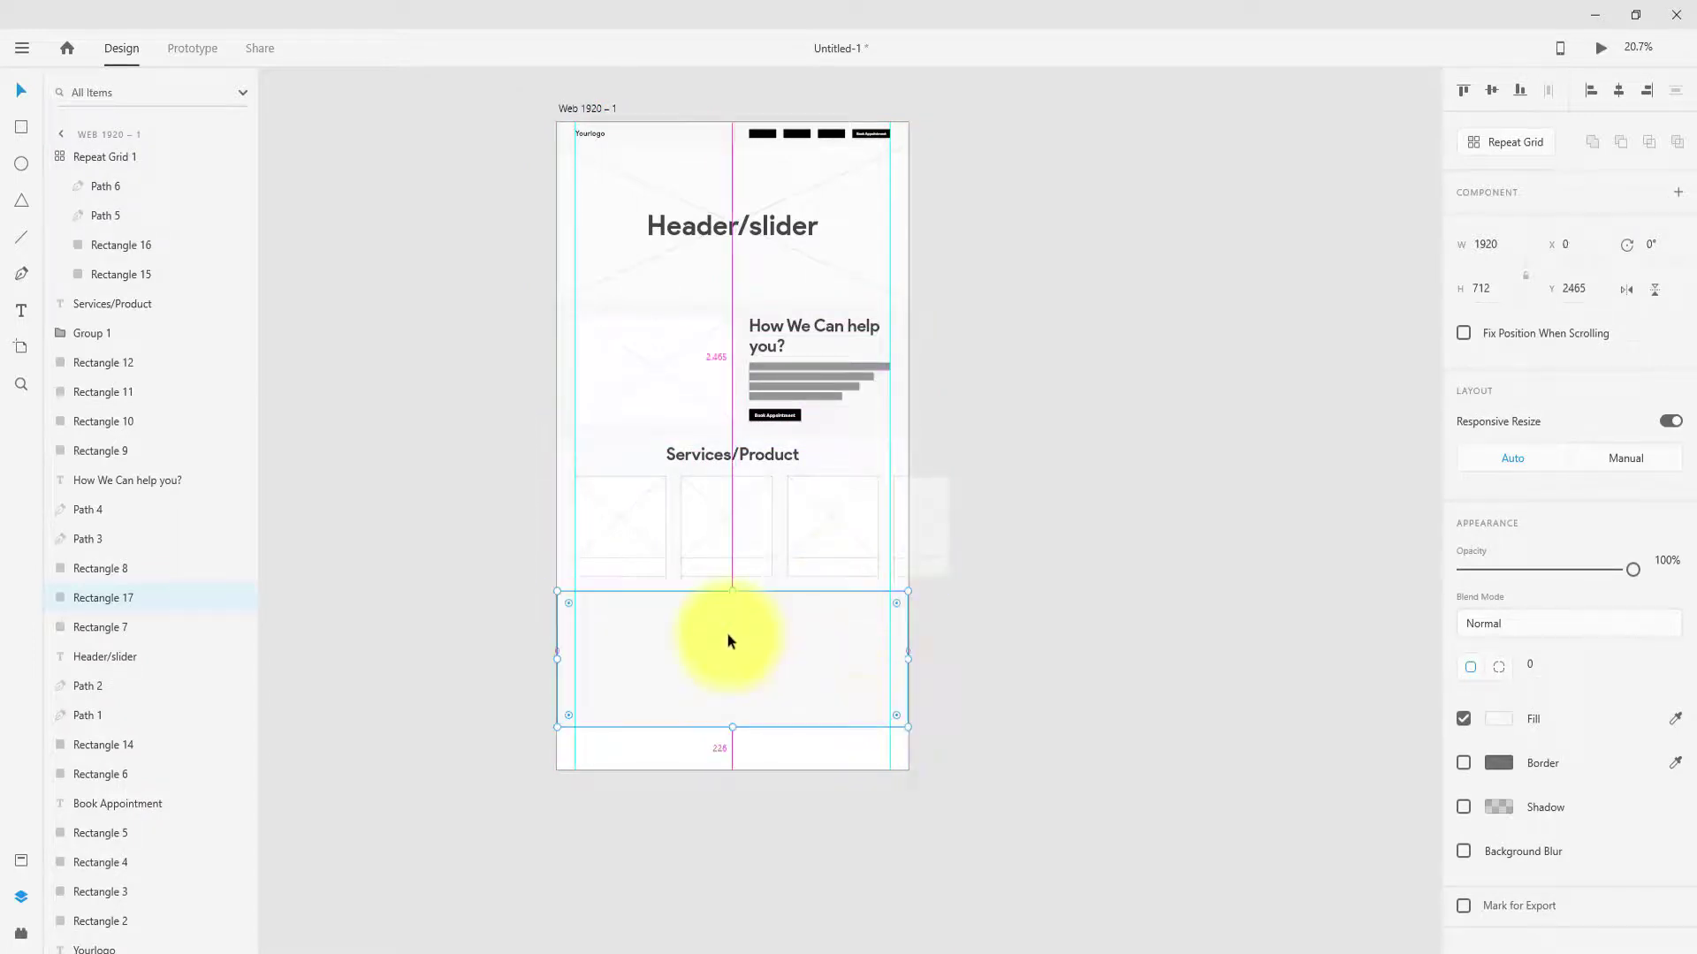
Align the section rectangle and Alt-drag a copy of the Services/Product heading into it
scroll(726, 632, "up", 5)
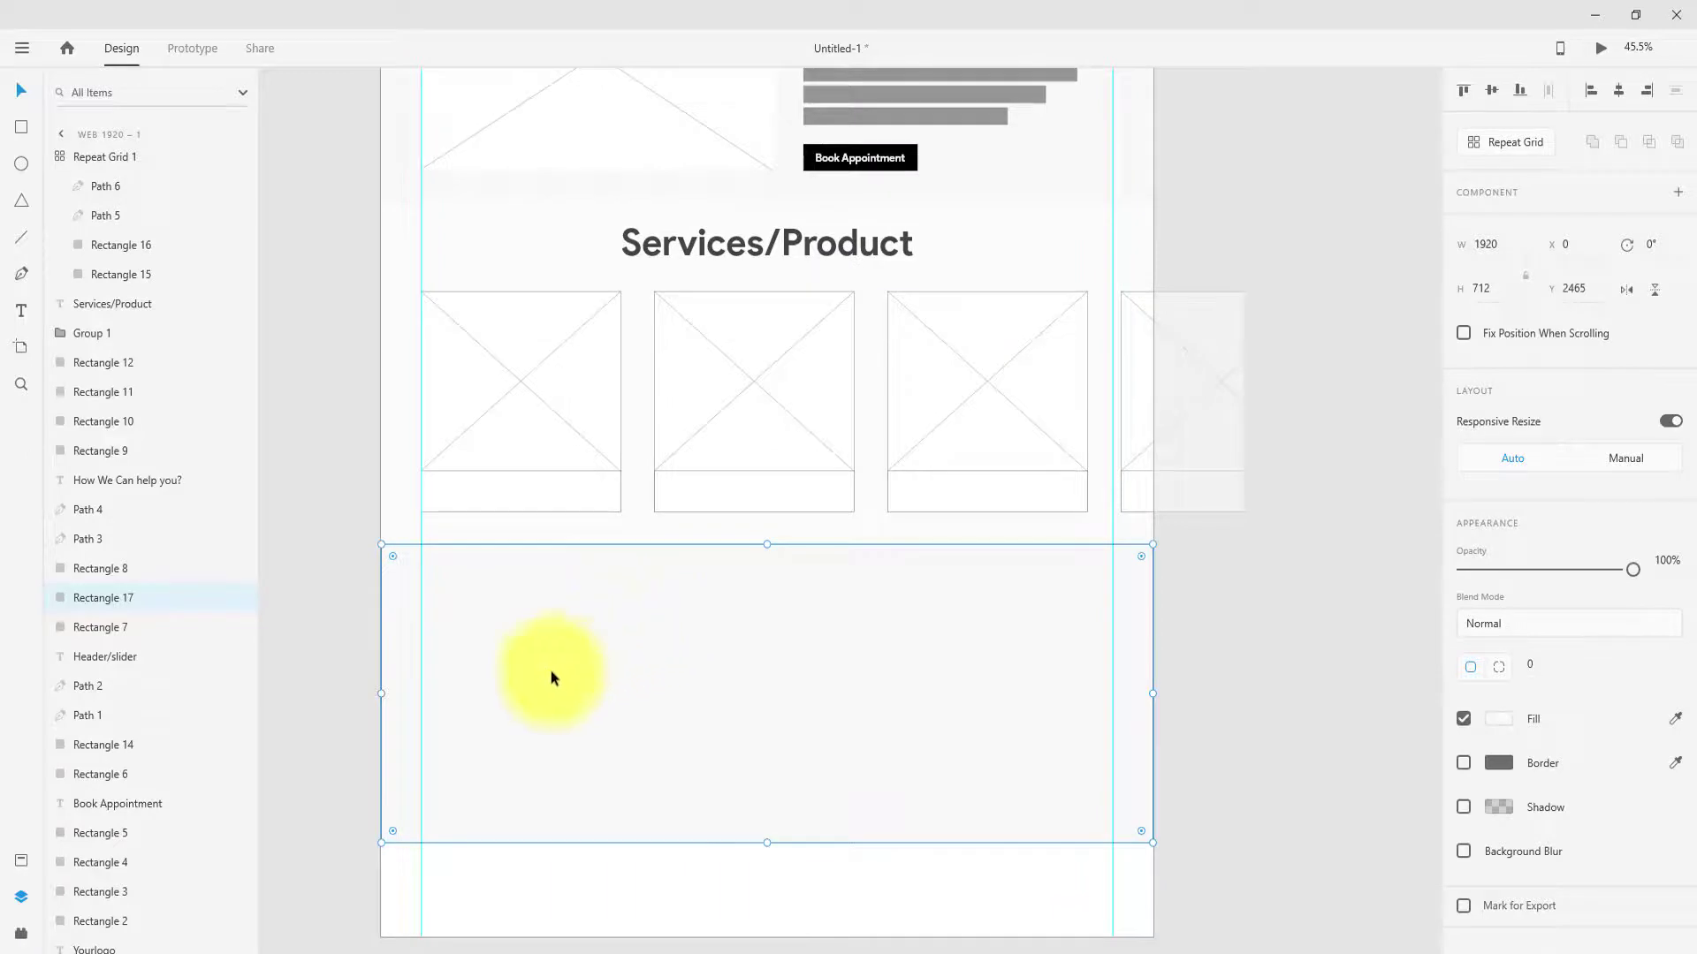
left_click_drag(553, 660, 559, 668)
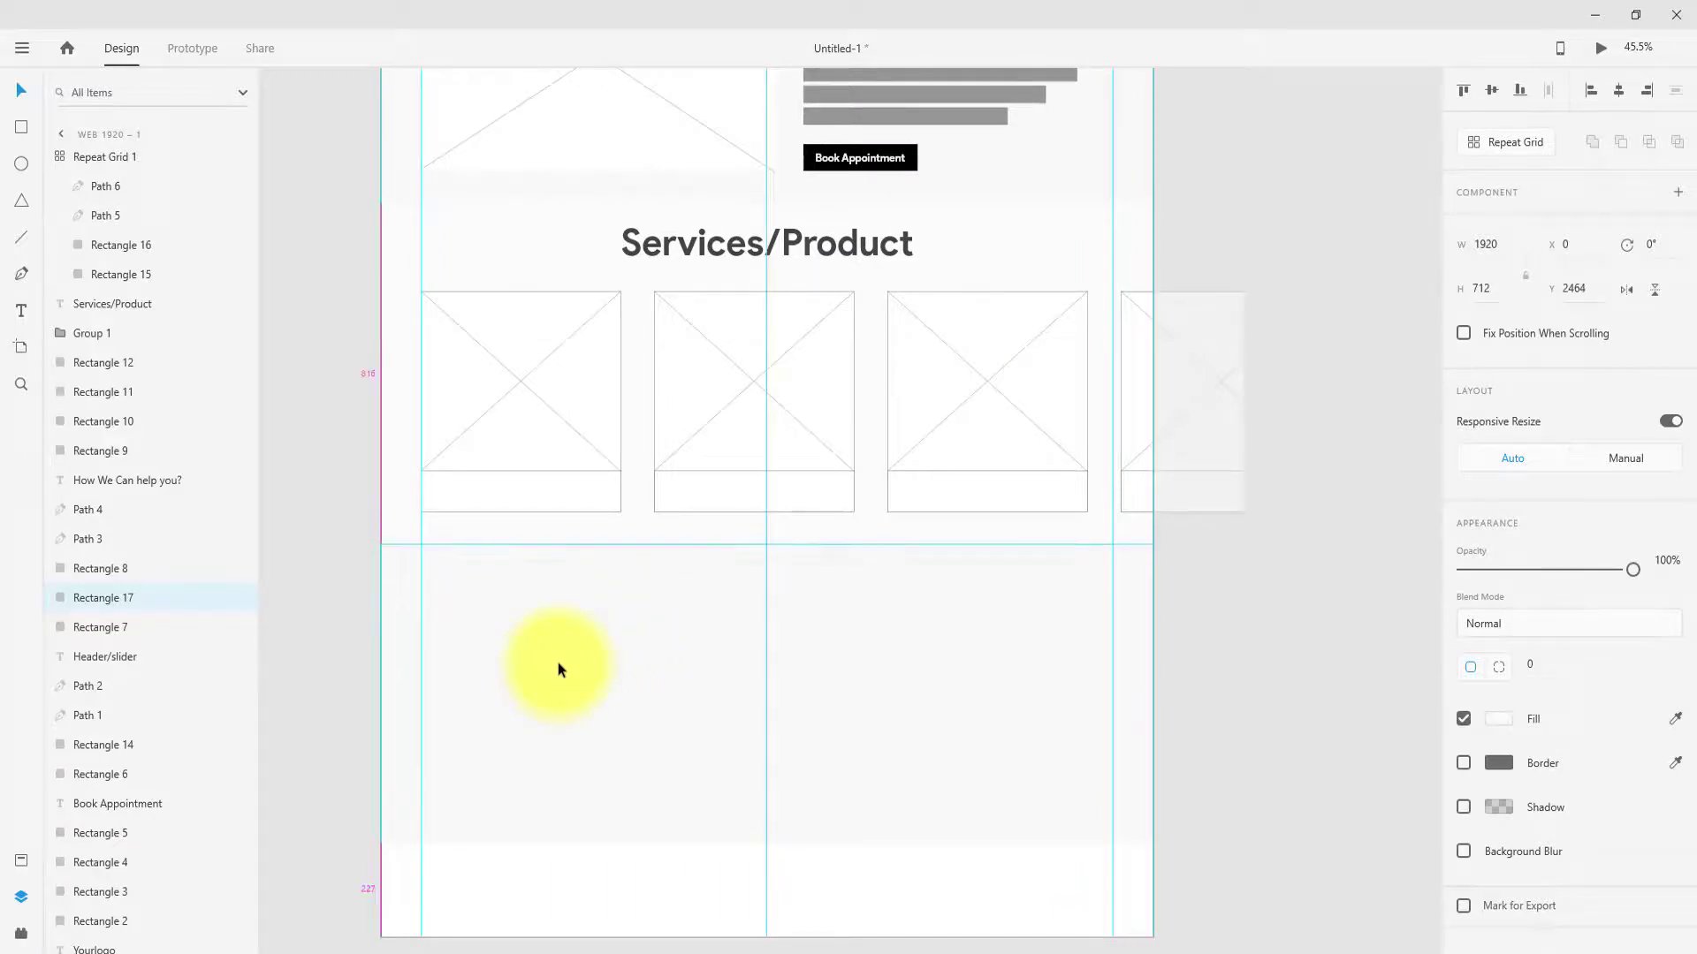
key("Escape")
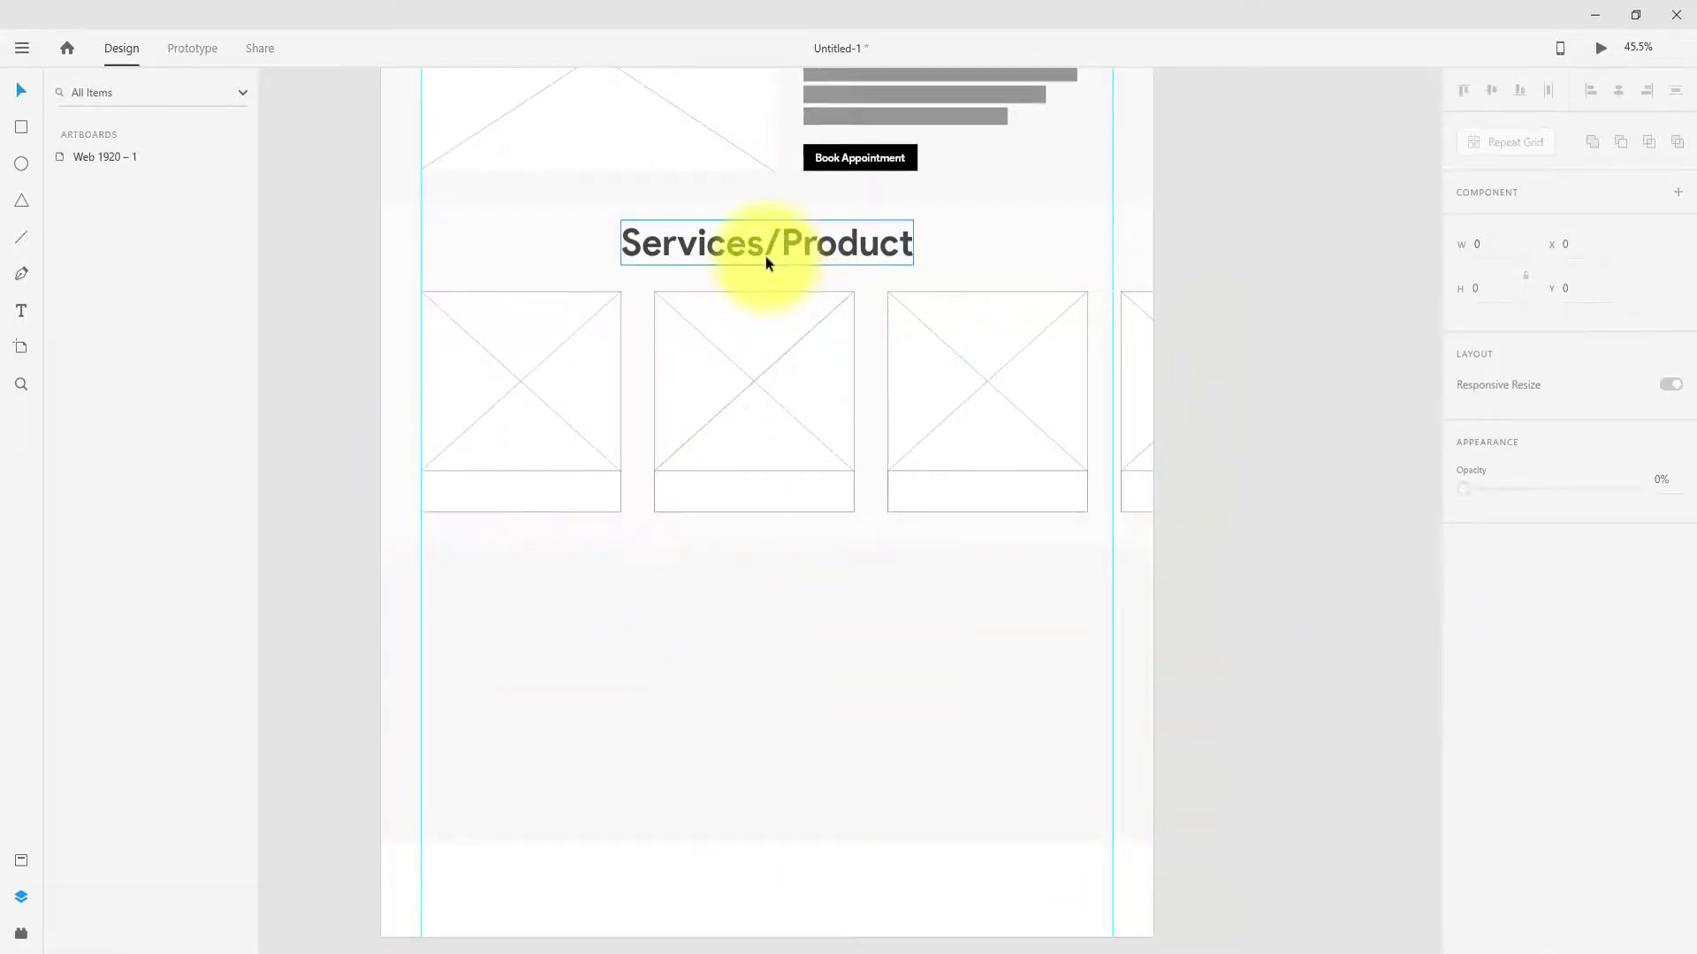
left_click_drag(765, 257, 759, 598)
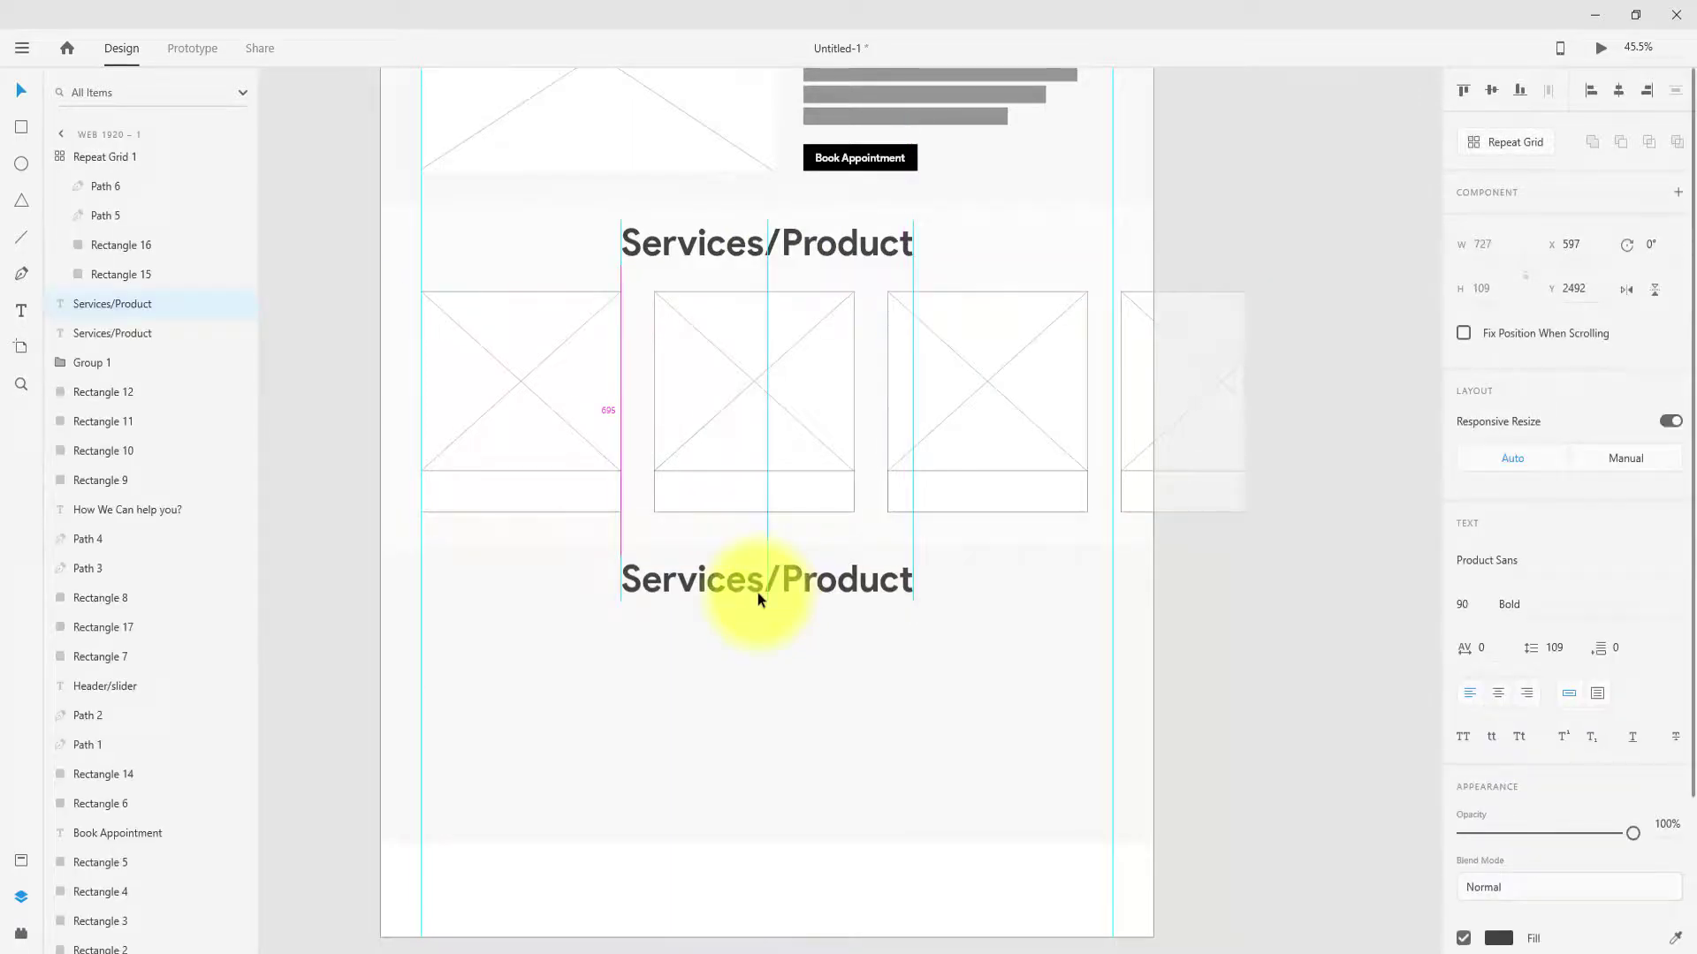
left_click(984, 587, "shift")
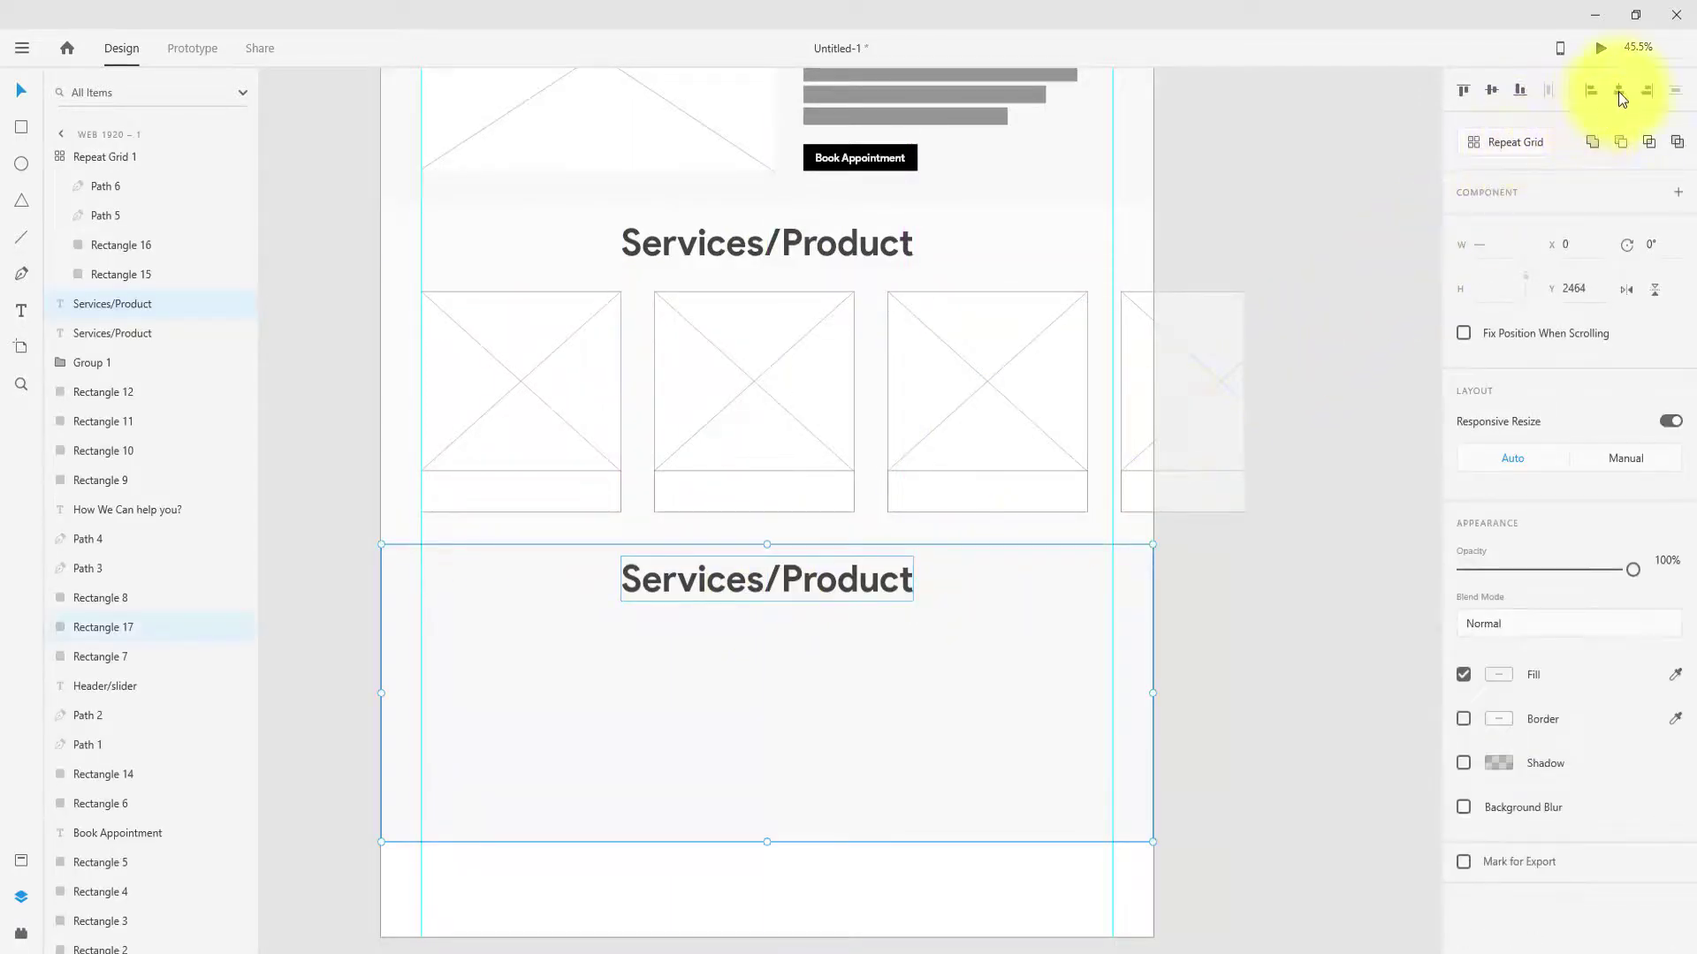
key("Escape")
scroll(627, 587, "up", 3, "ctrl")
left_click_drag(628, 587, 618, 422)
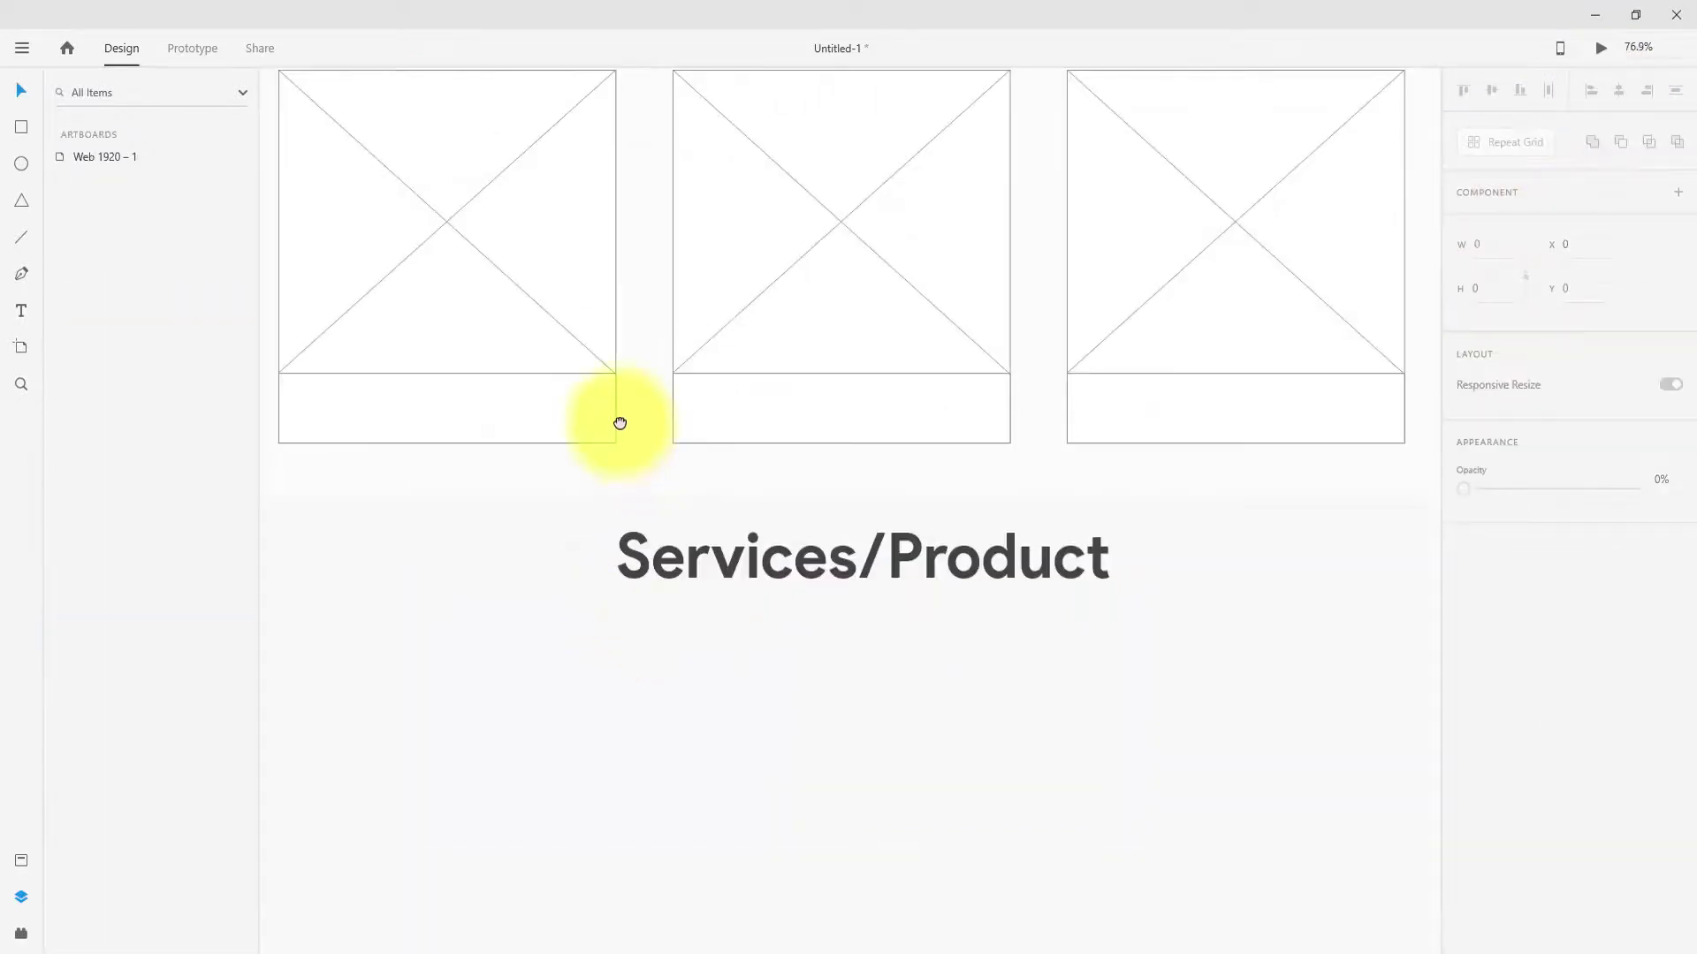
scroll(530, 442, "down", 1)
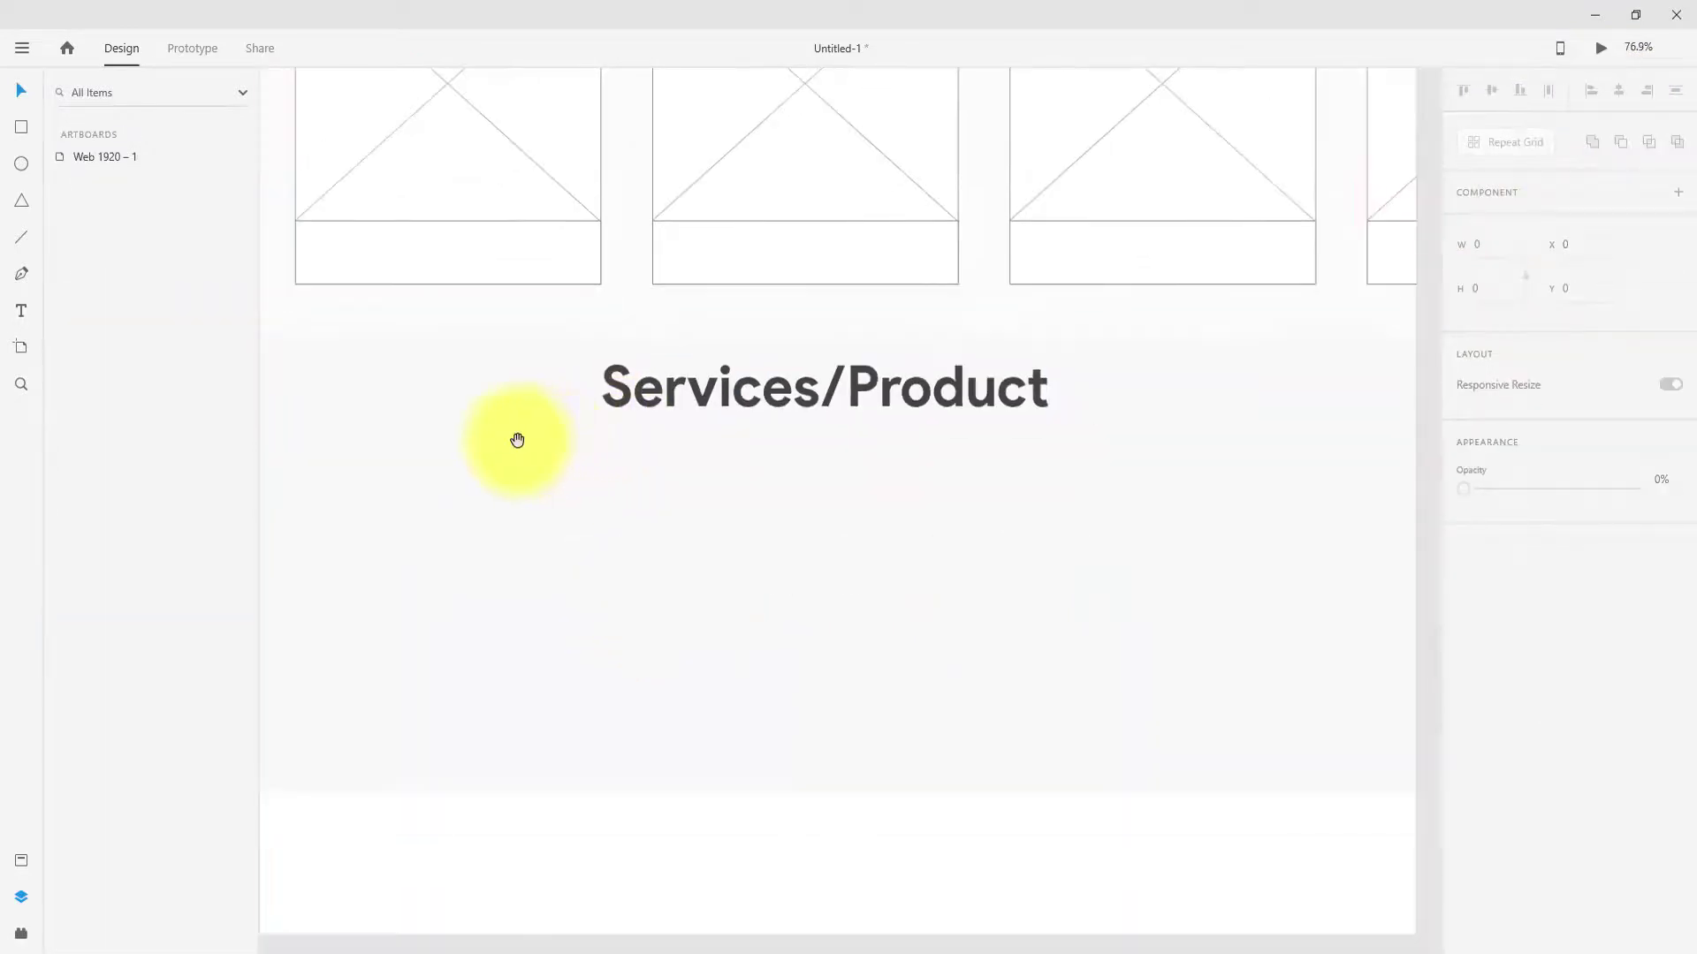
scroll(500, 446, "down", 3)
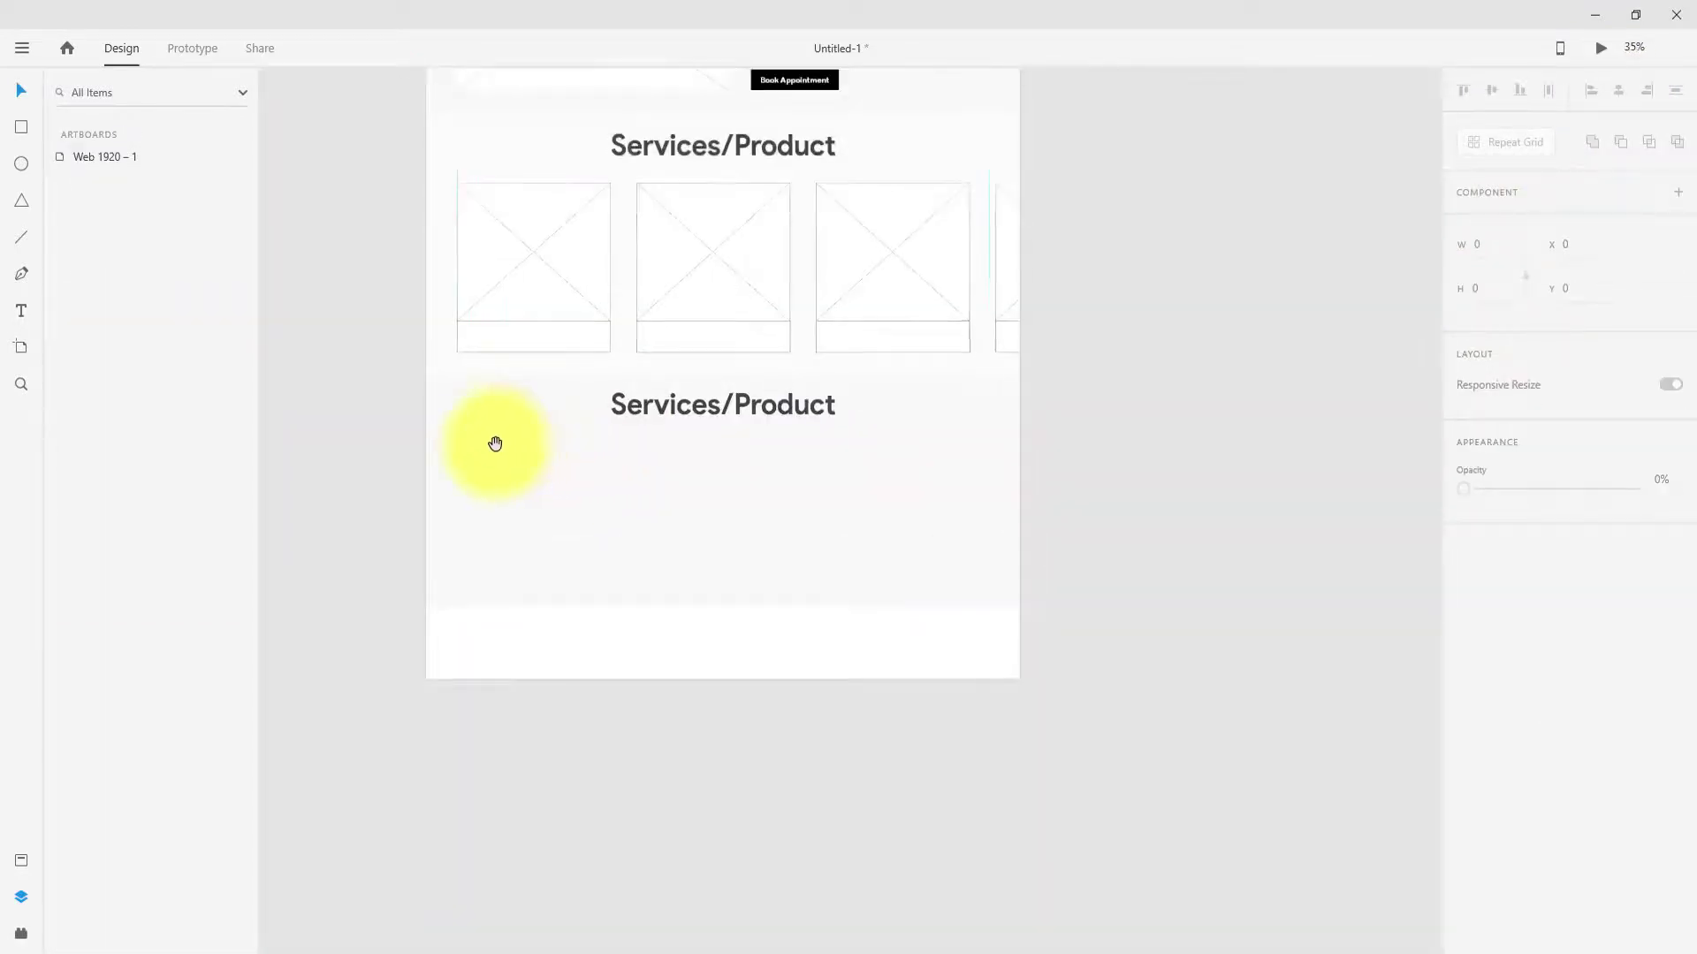
Retype the heading copy as 'Client Review/feedbacks' and centre it horizontally on the artboard
left_click(661, 408)
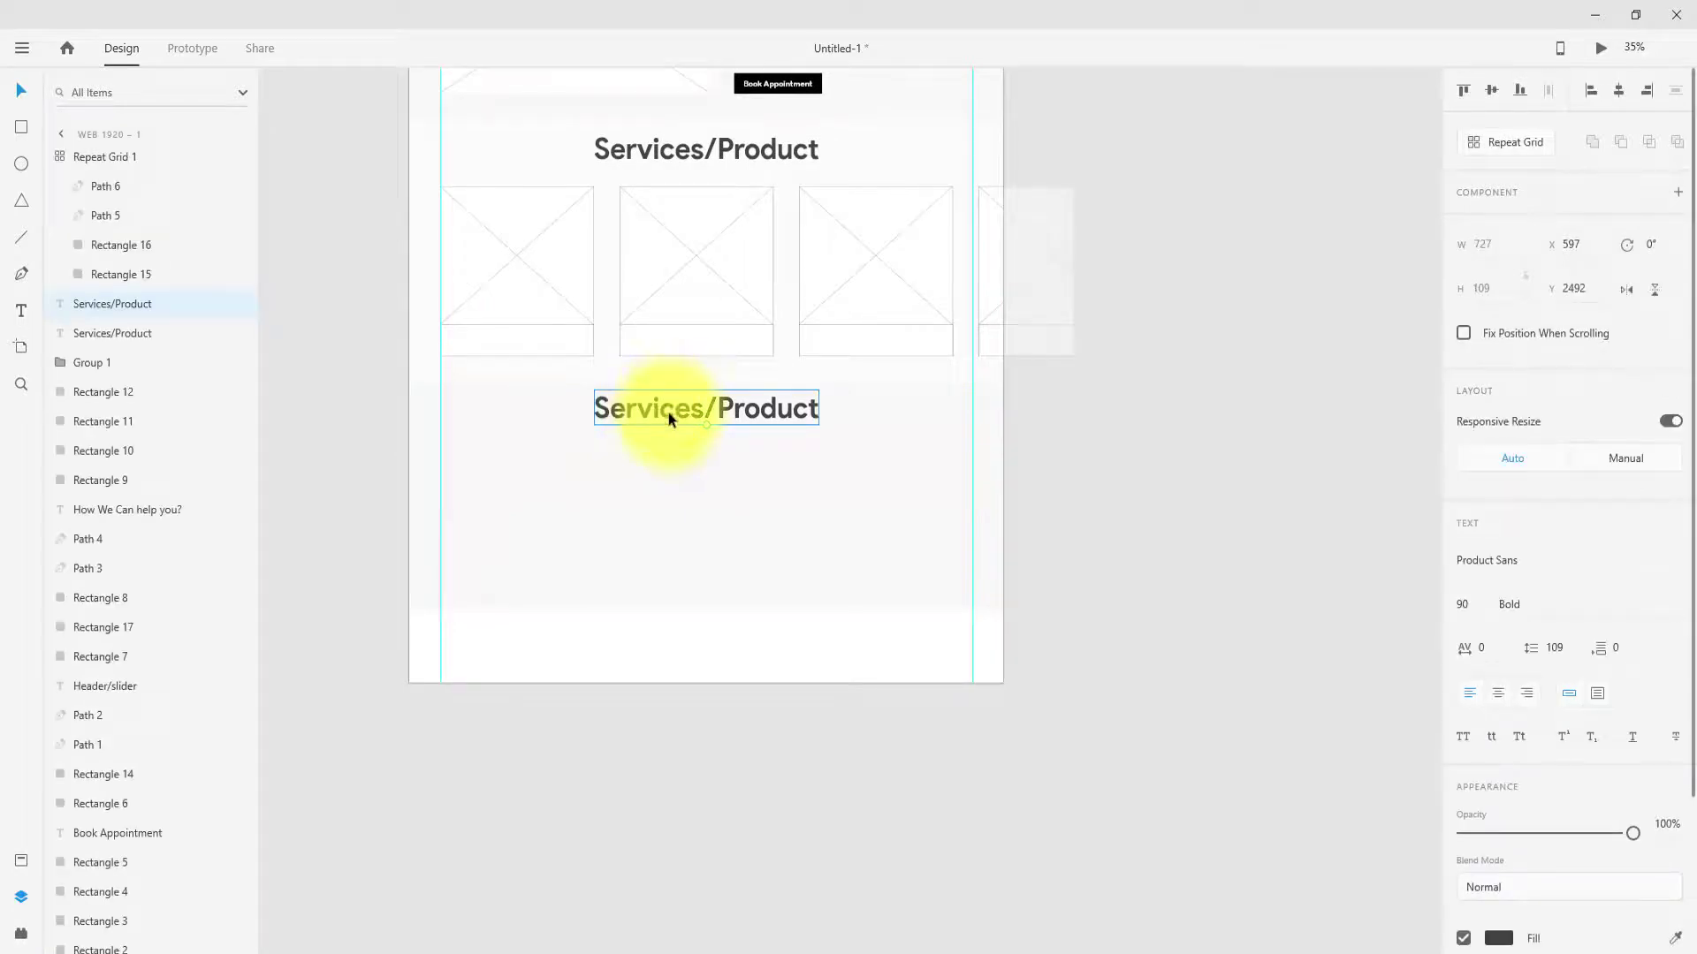
double_click(669, 415)
key("ctrl+a")
type("C")
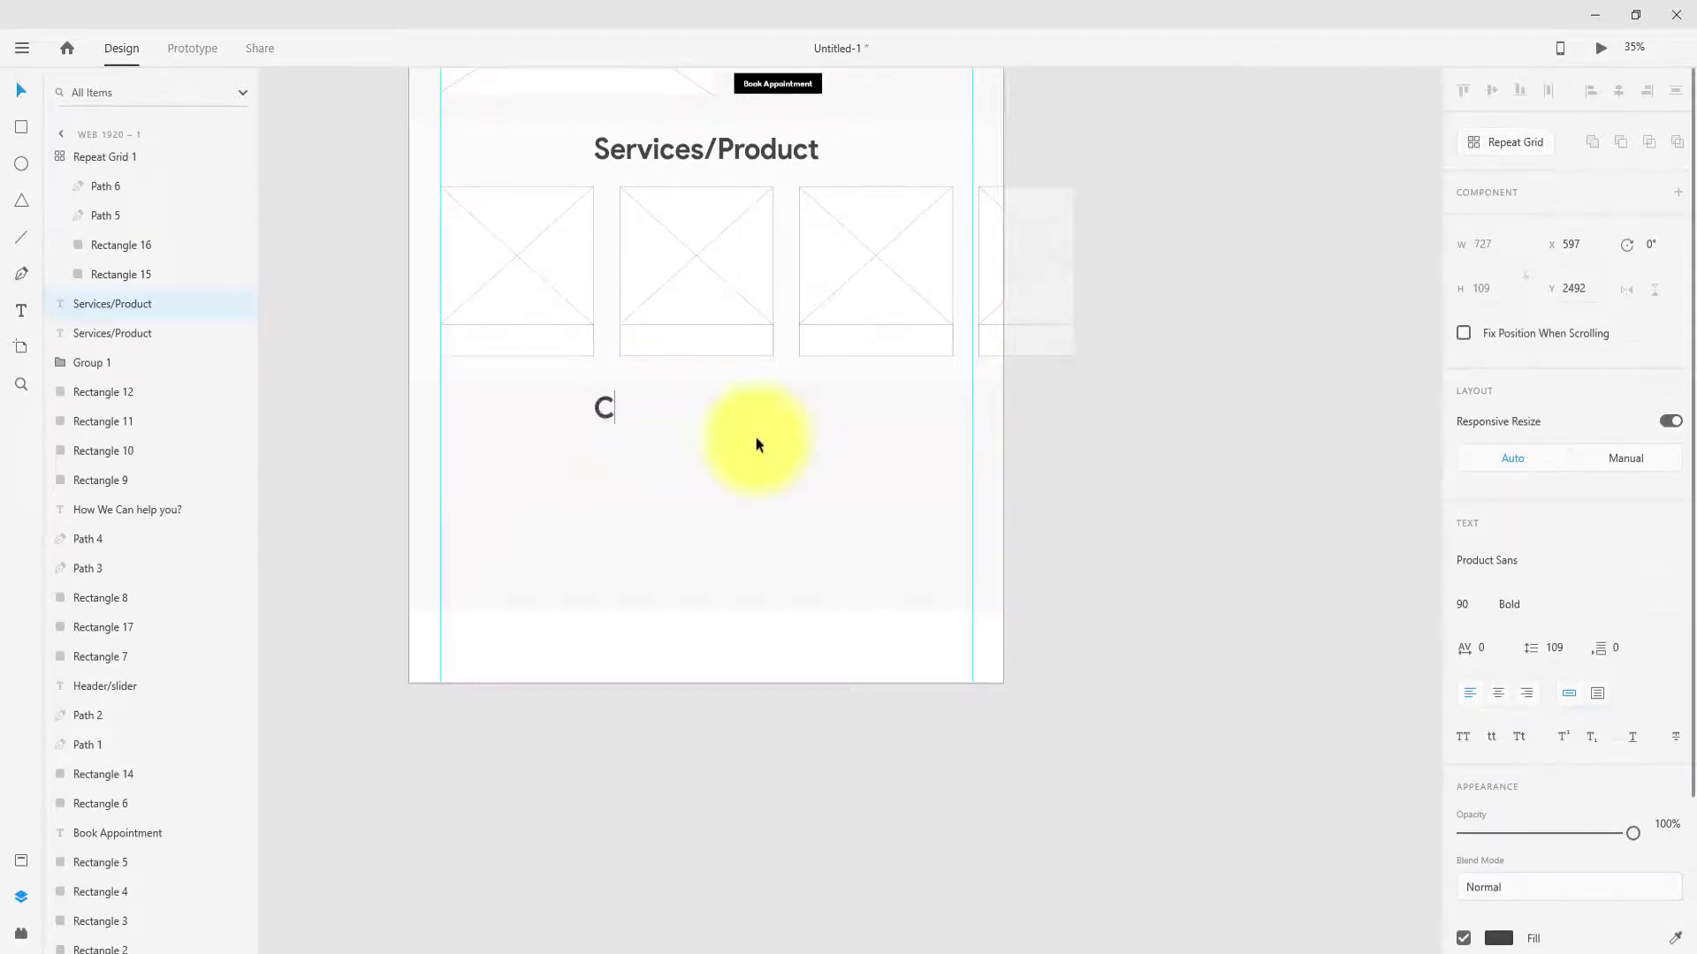
type("lient ")
type("Review/fe")
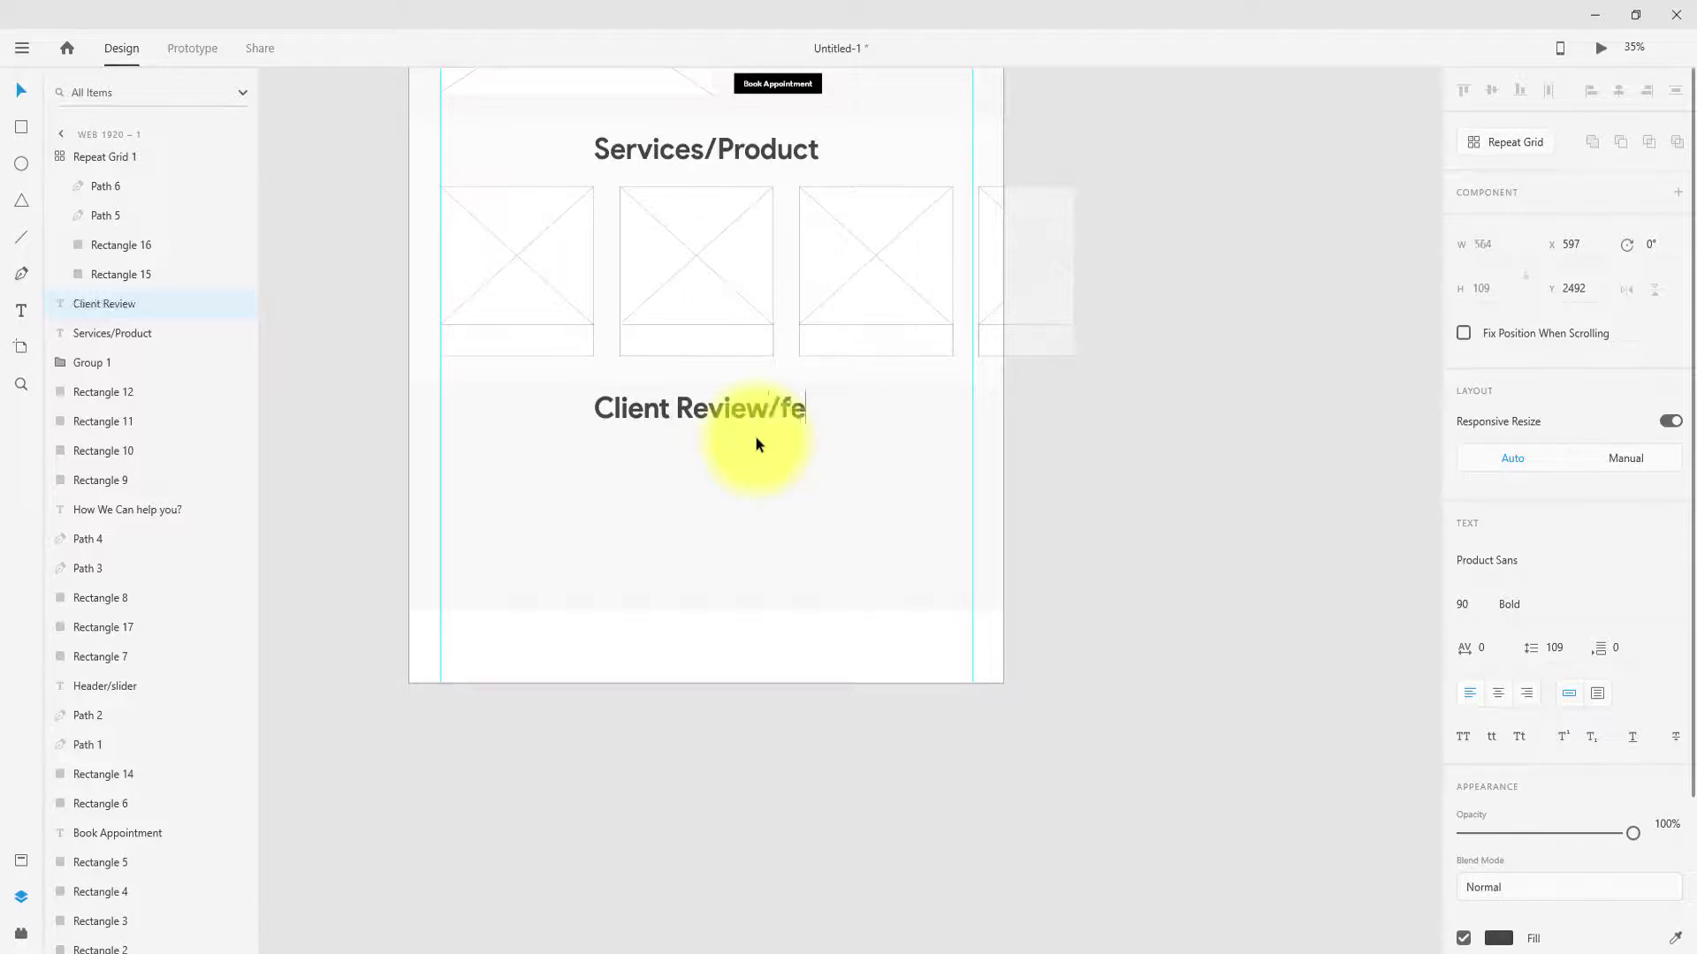
type("d")
type("backs")
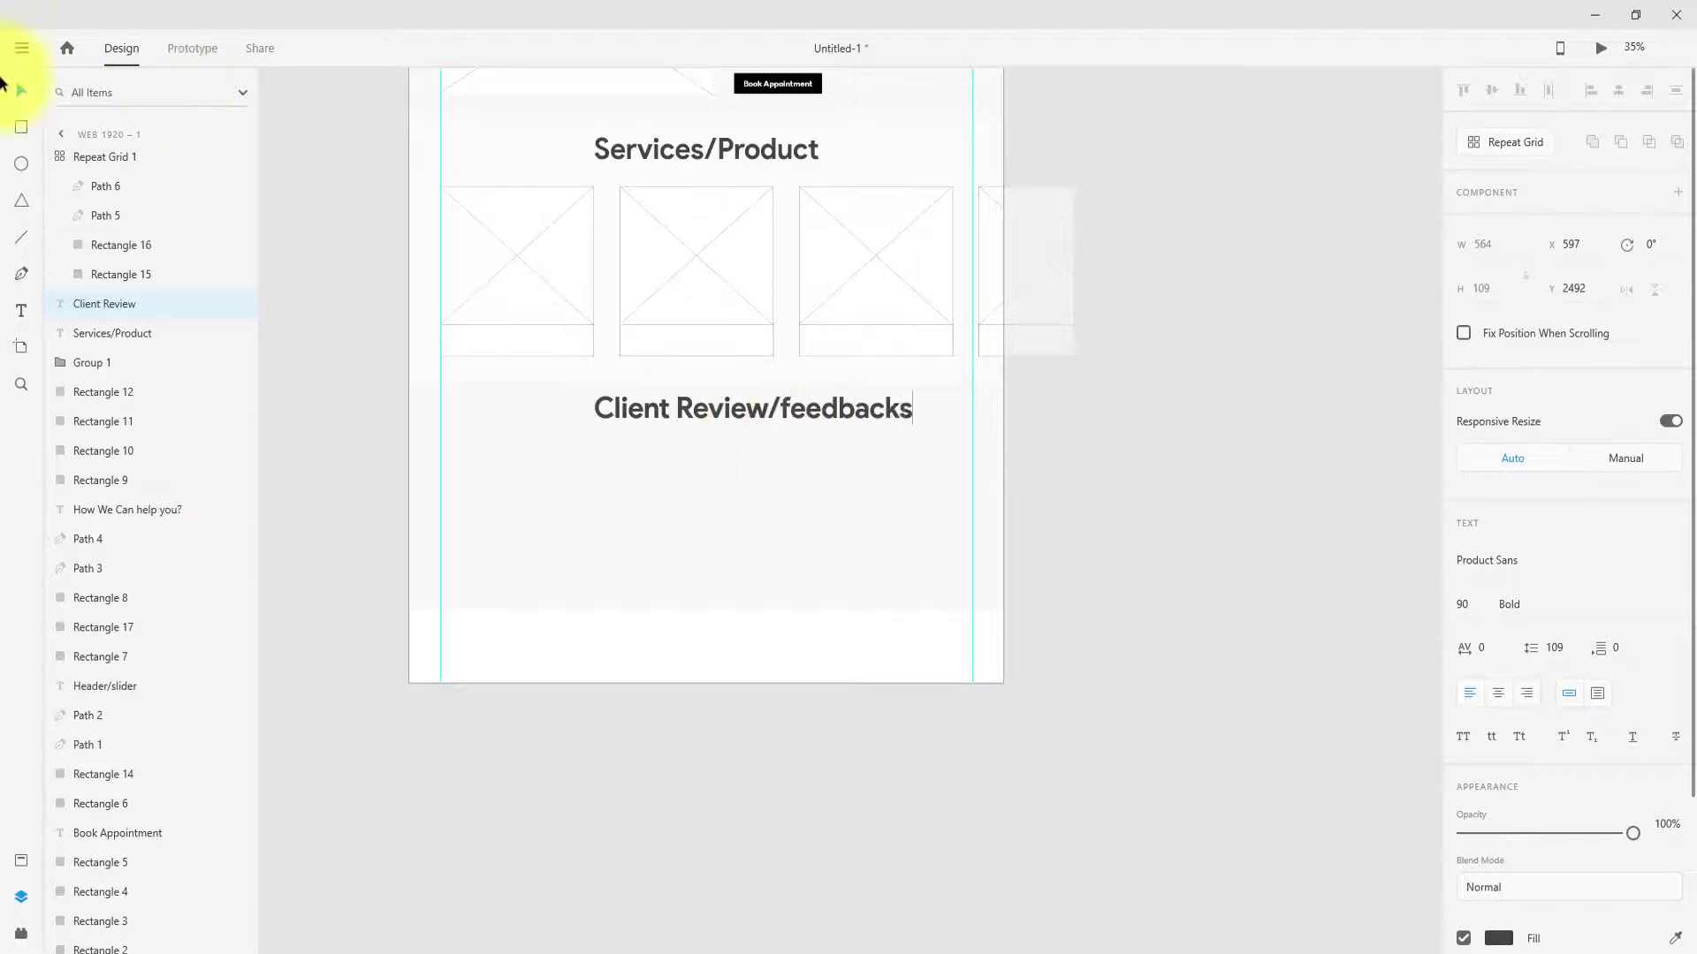
key("Escape")
left_click(1625, 96)
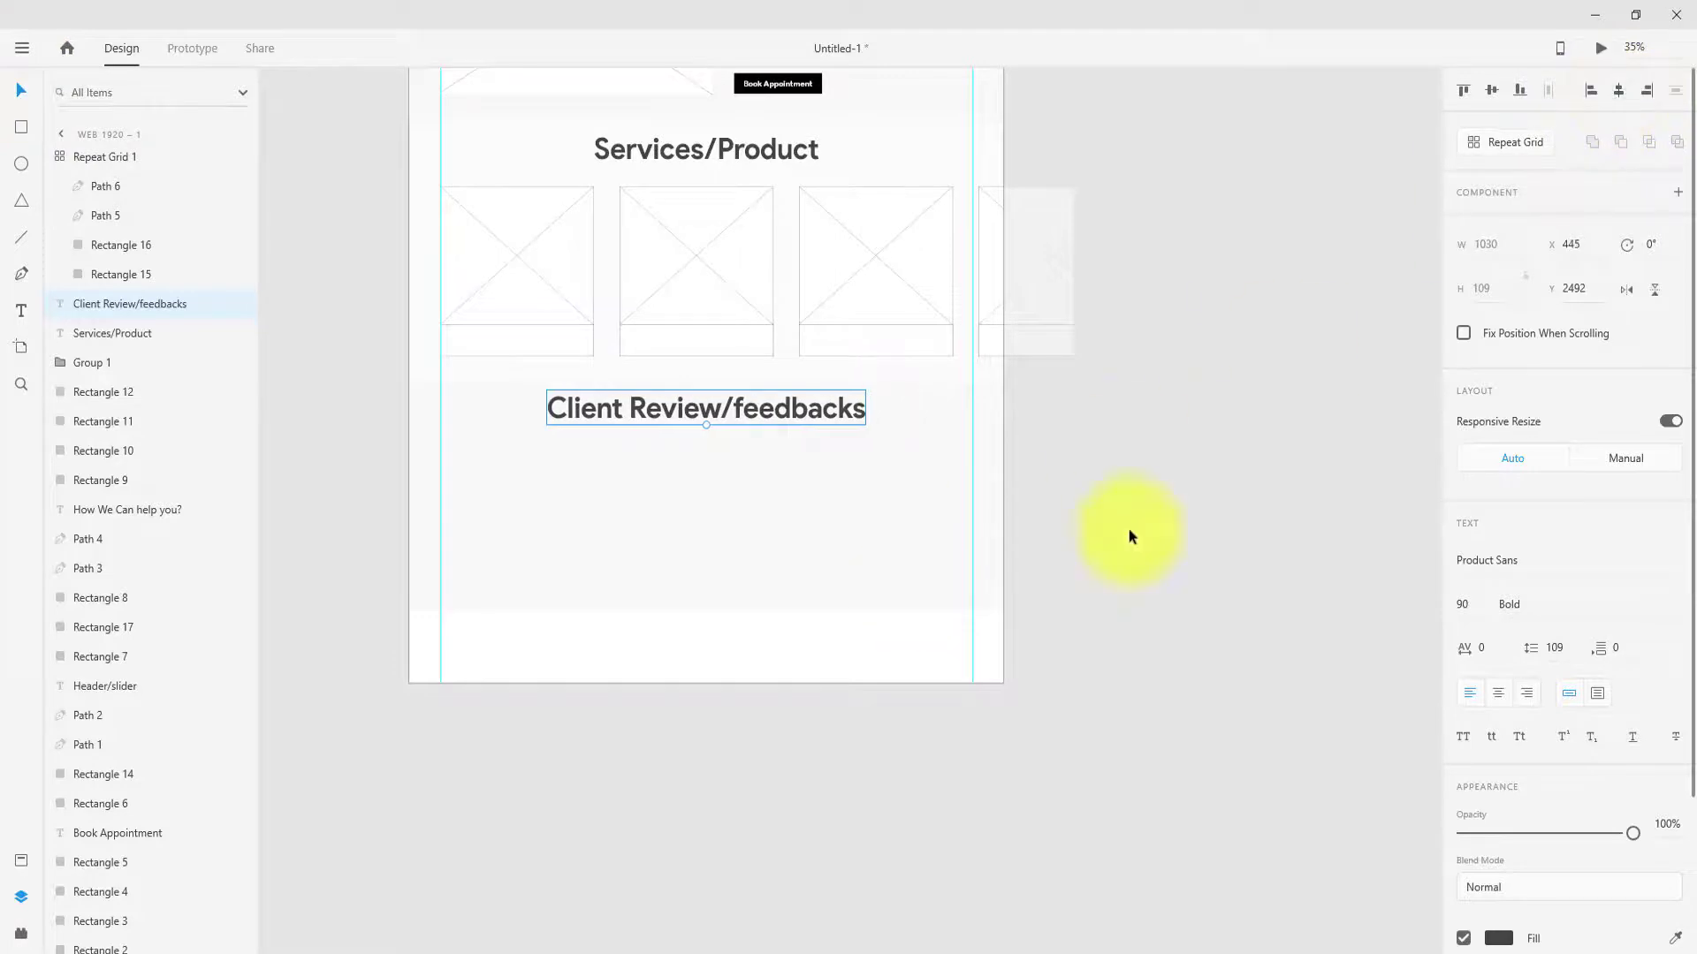
key("Escape")
Move the Client Review/feedbacks heading slightly lower, 40 px below the cards
left_click(670, 420)
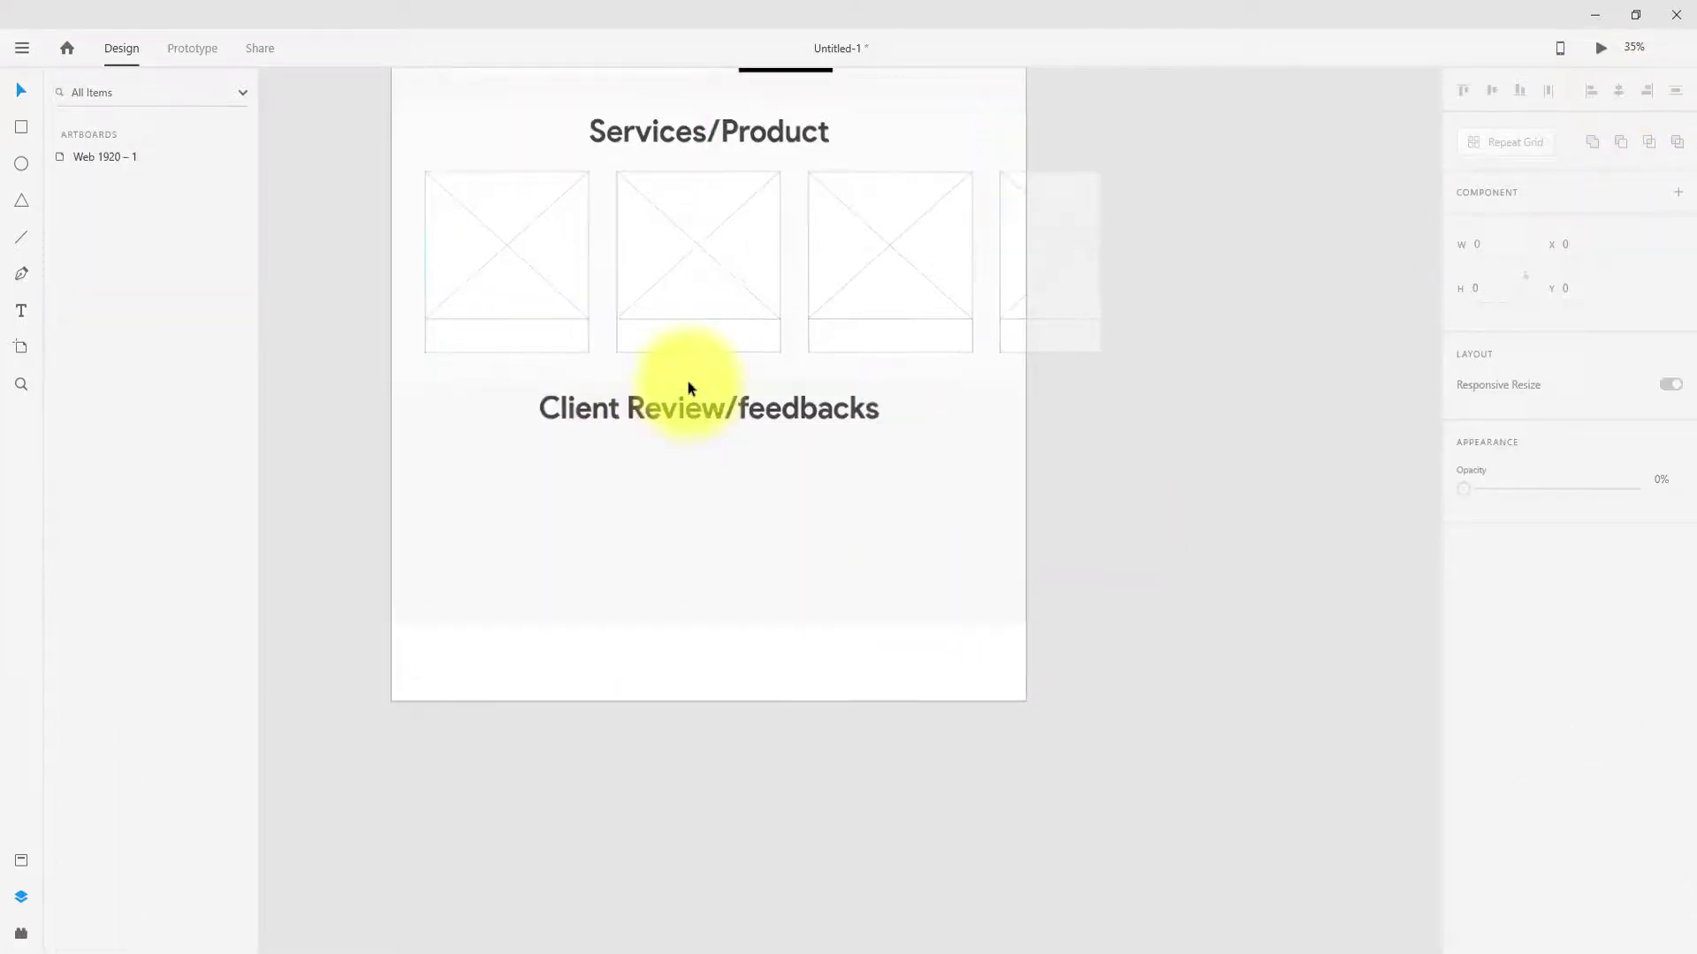
scroll(689, 383, "up", 3)
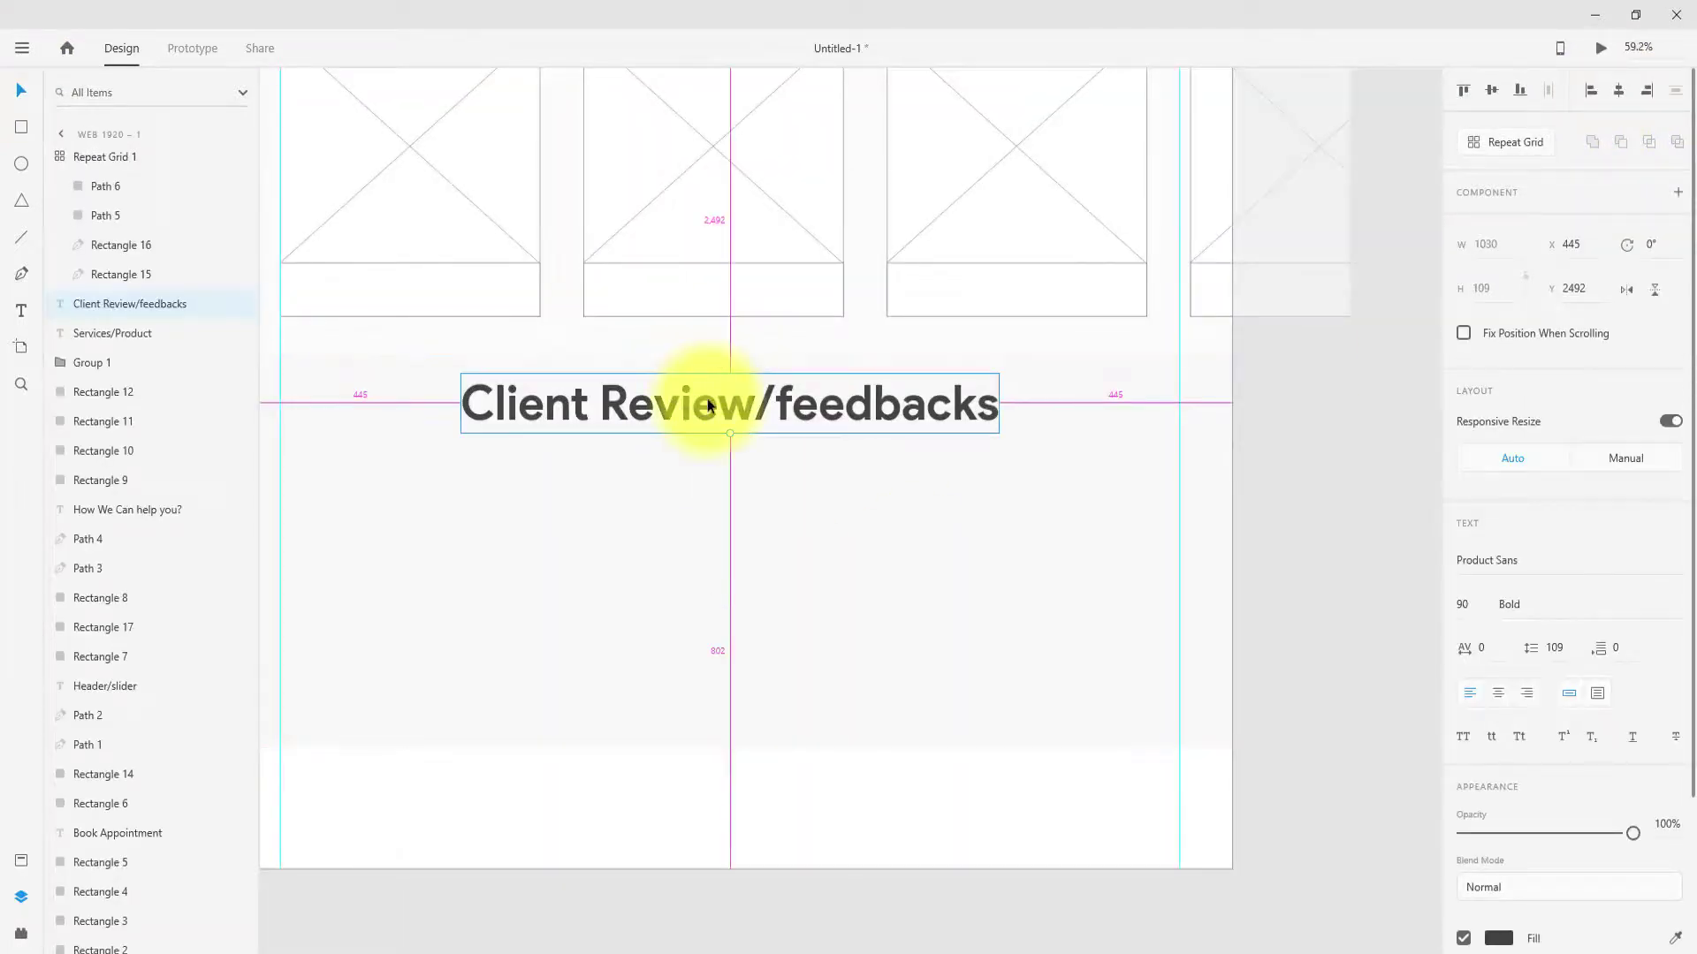
mouse_move(701, 399)
left_mouse_down()
mouse_move(721, 468)
mouse_move(776, 406)
left_mouse_up()
scroll(617, 443, "down", 2)
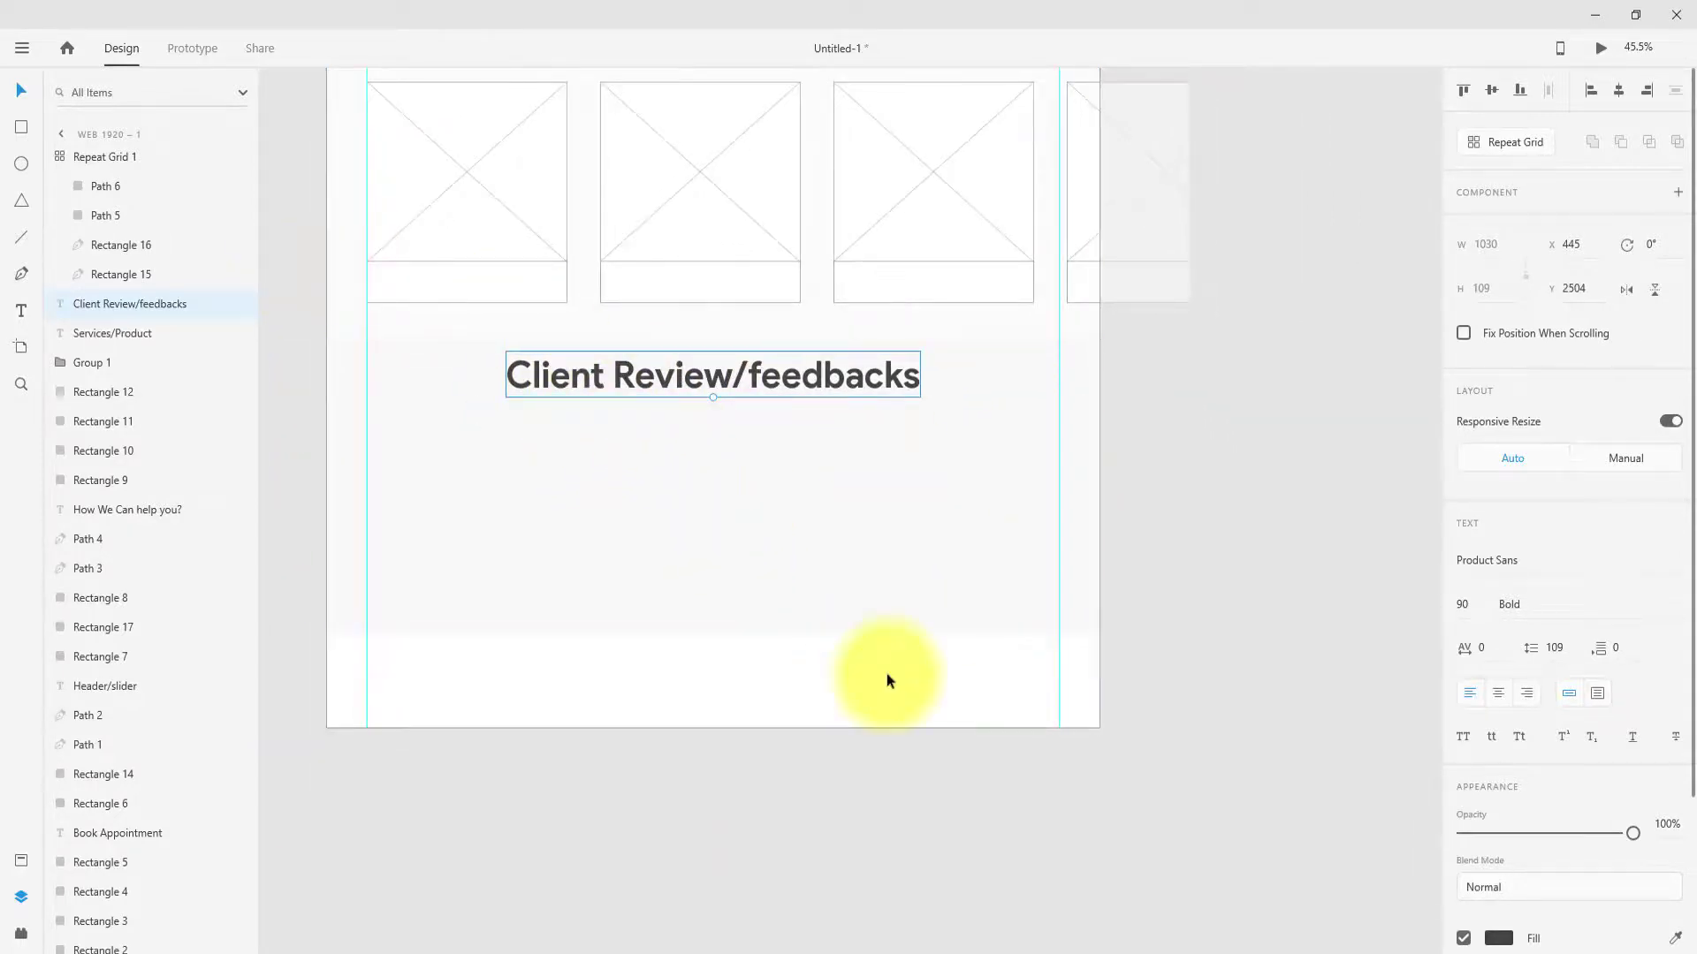
left_click(707, 777)
left_click(21, 164)
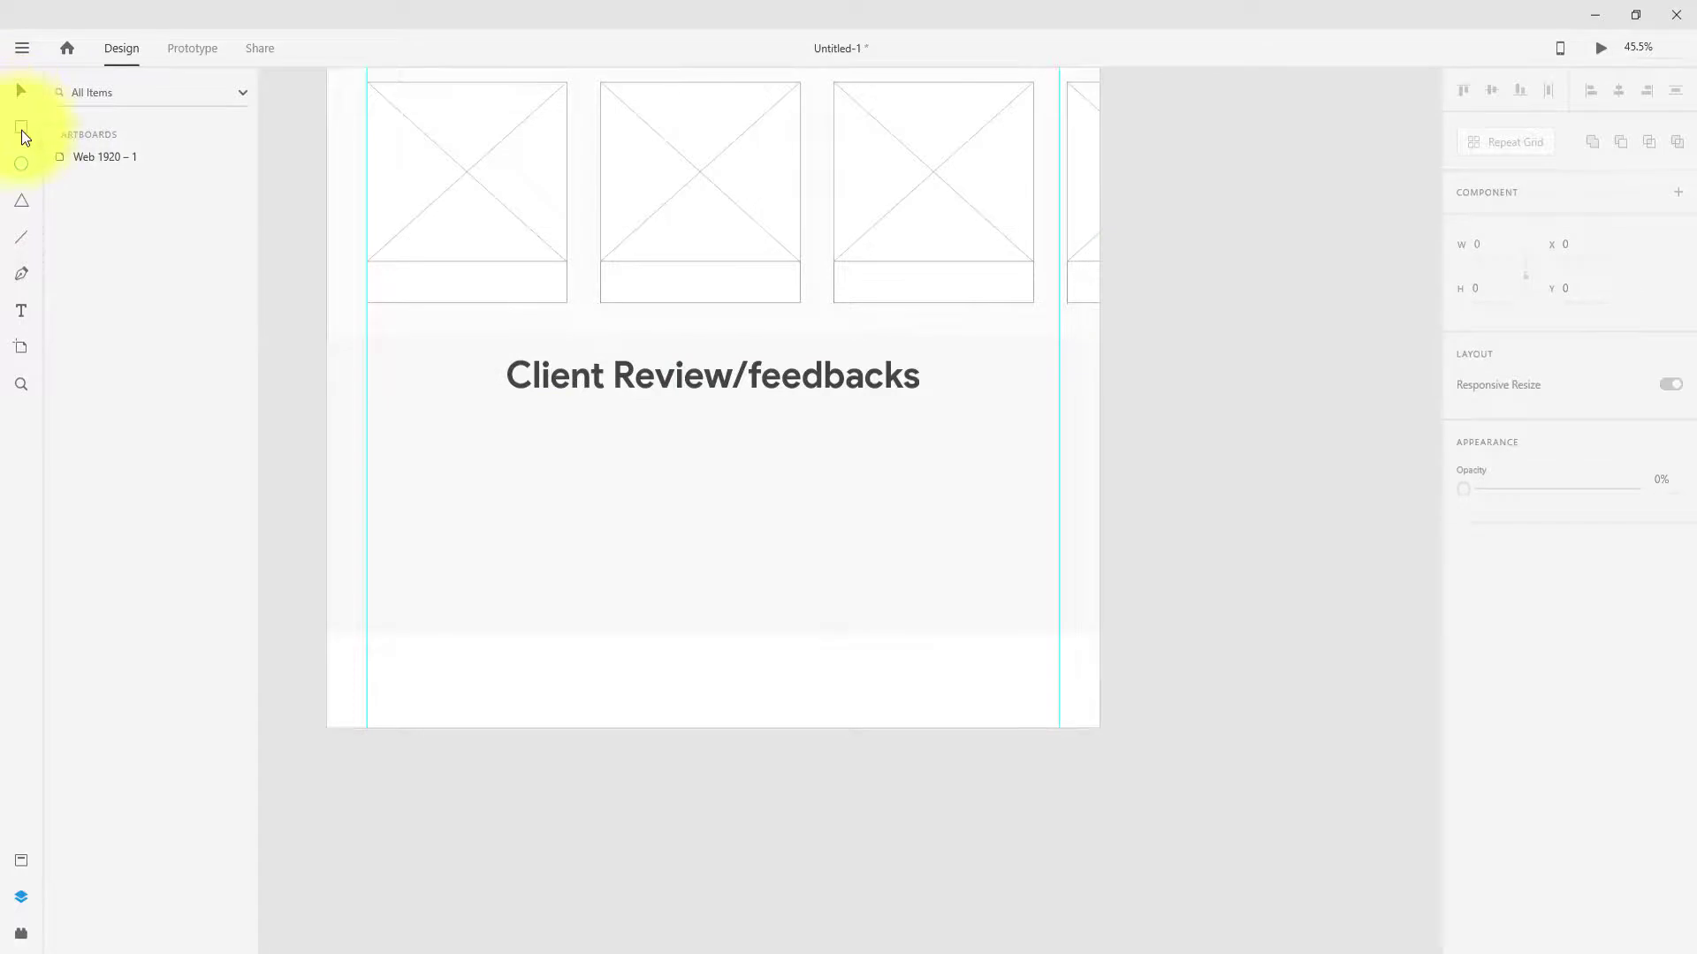
scroll(1162, 492, "up", 2)
scroll(662, 235, "up", 3)
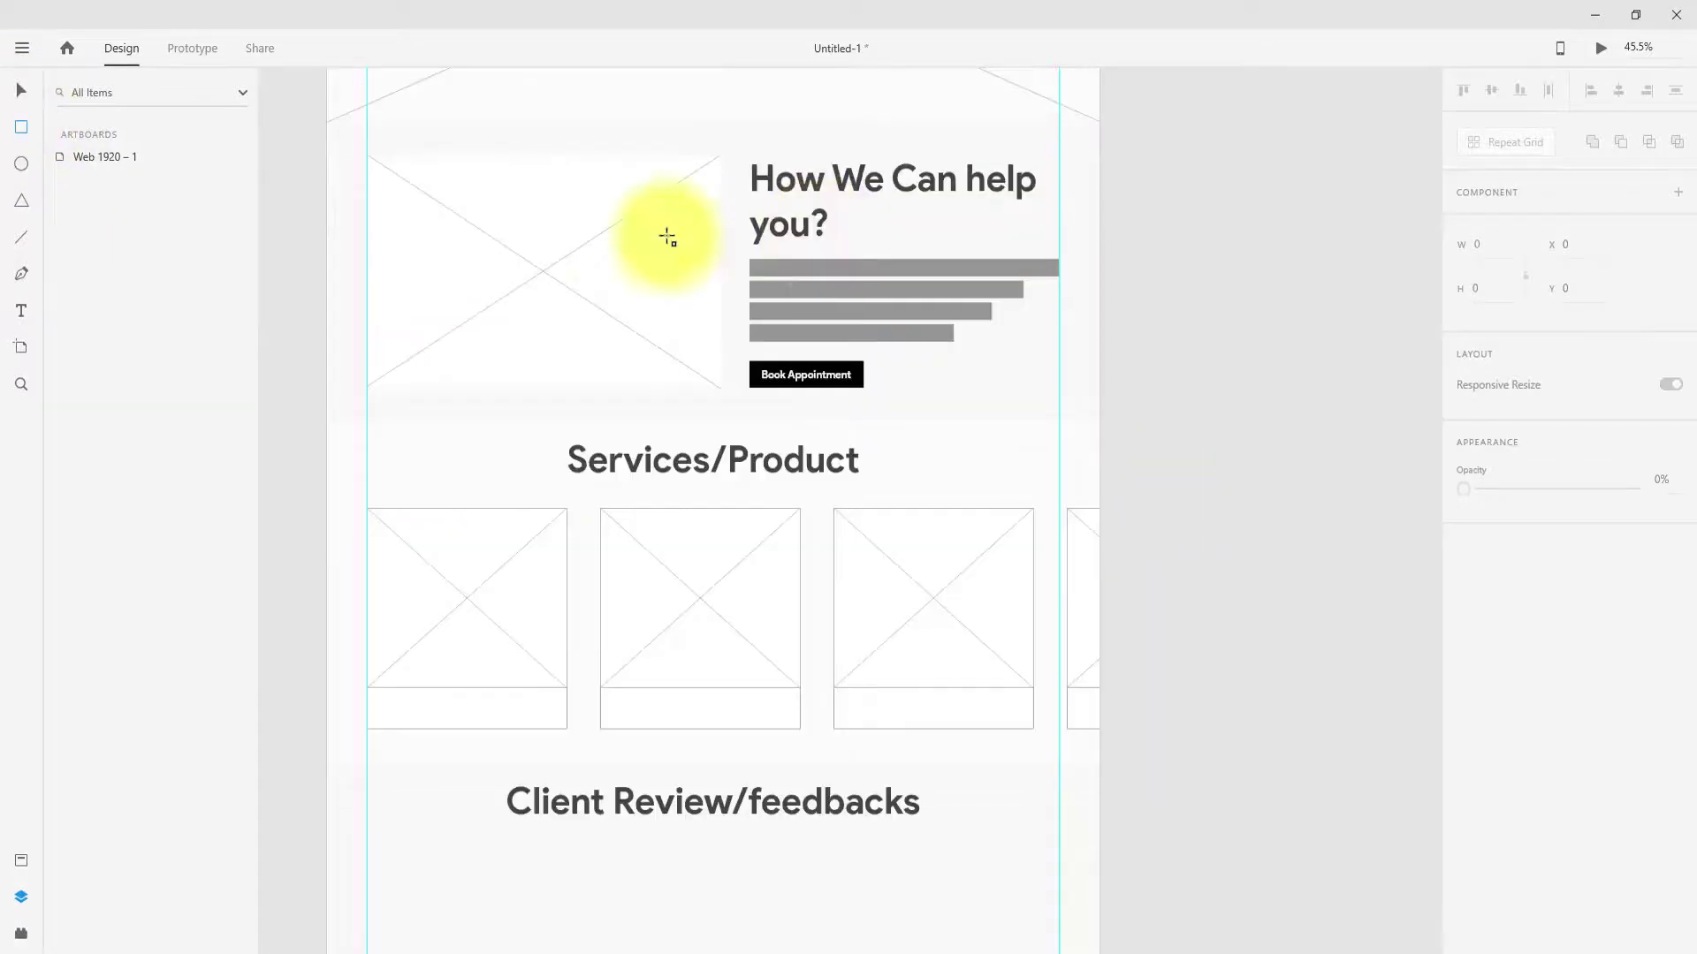
Copy the grey bars from How We Can help you? below Client Review, group them and widen them
key("v")
left_click(846, 273)
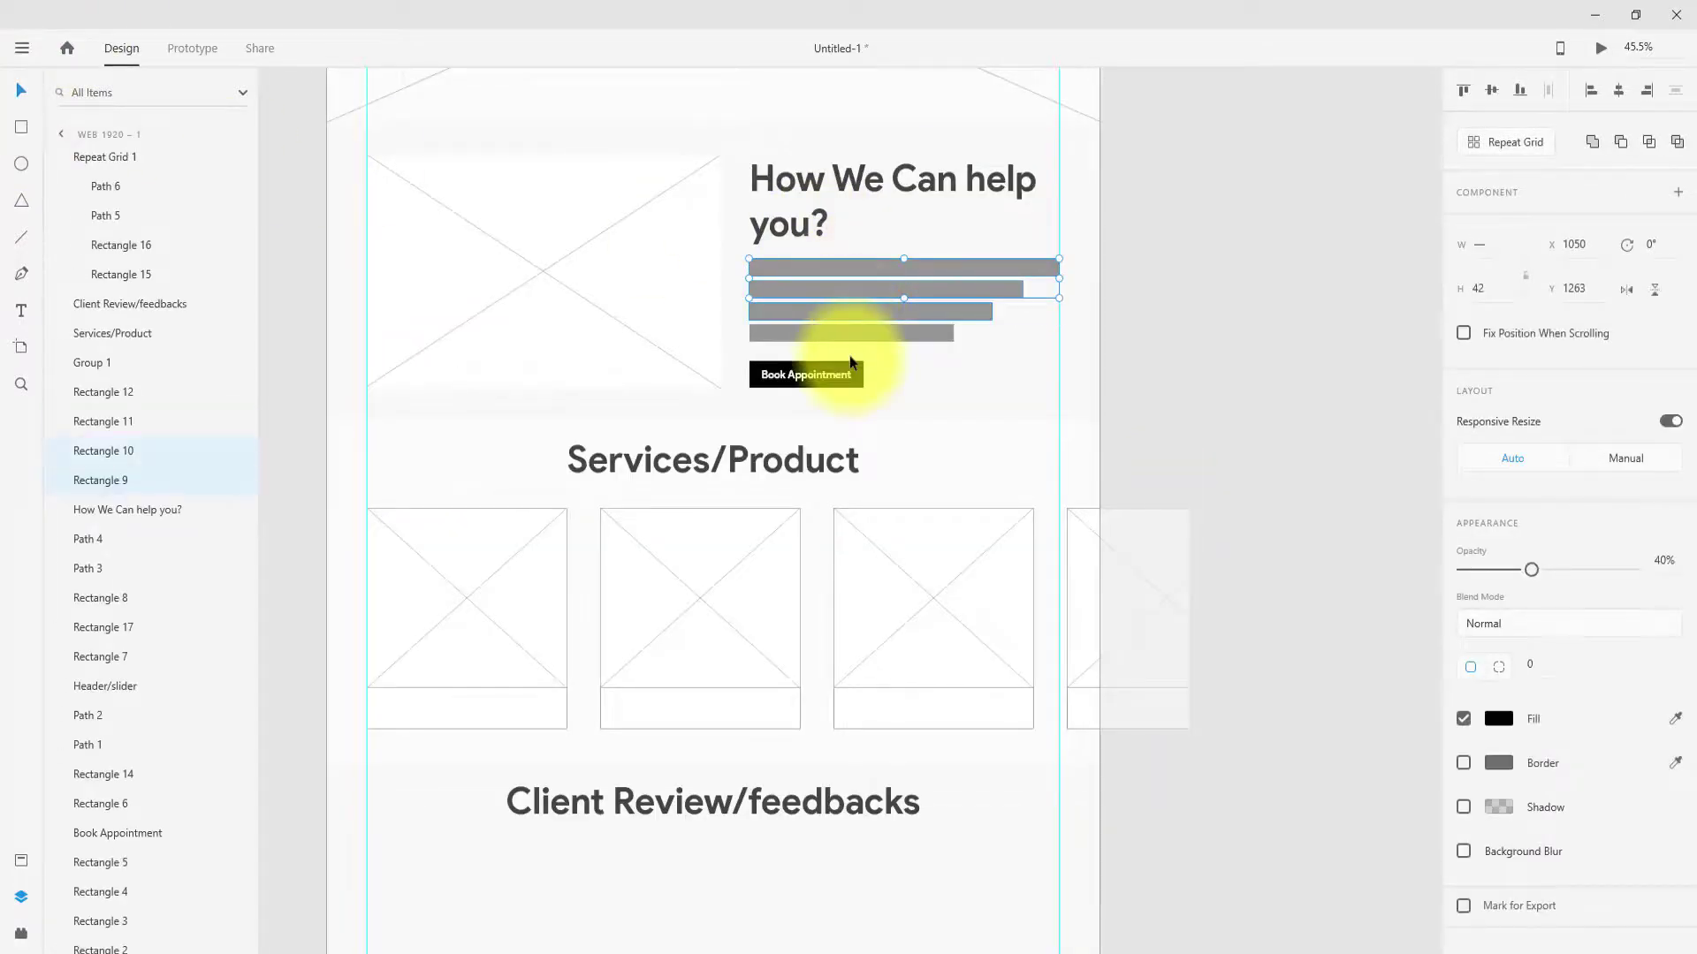
left_click(844, 311, "shift")
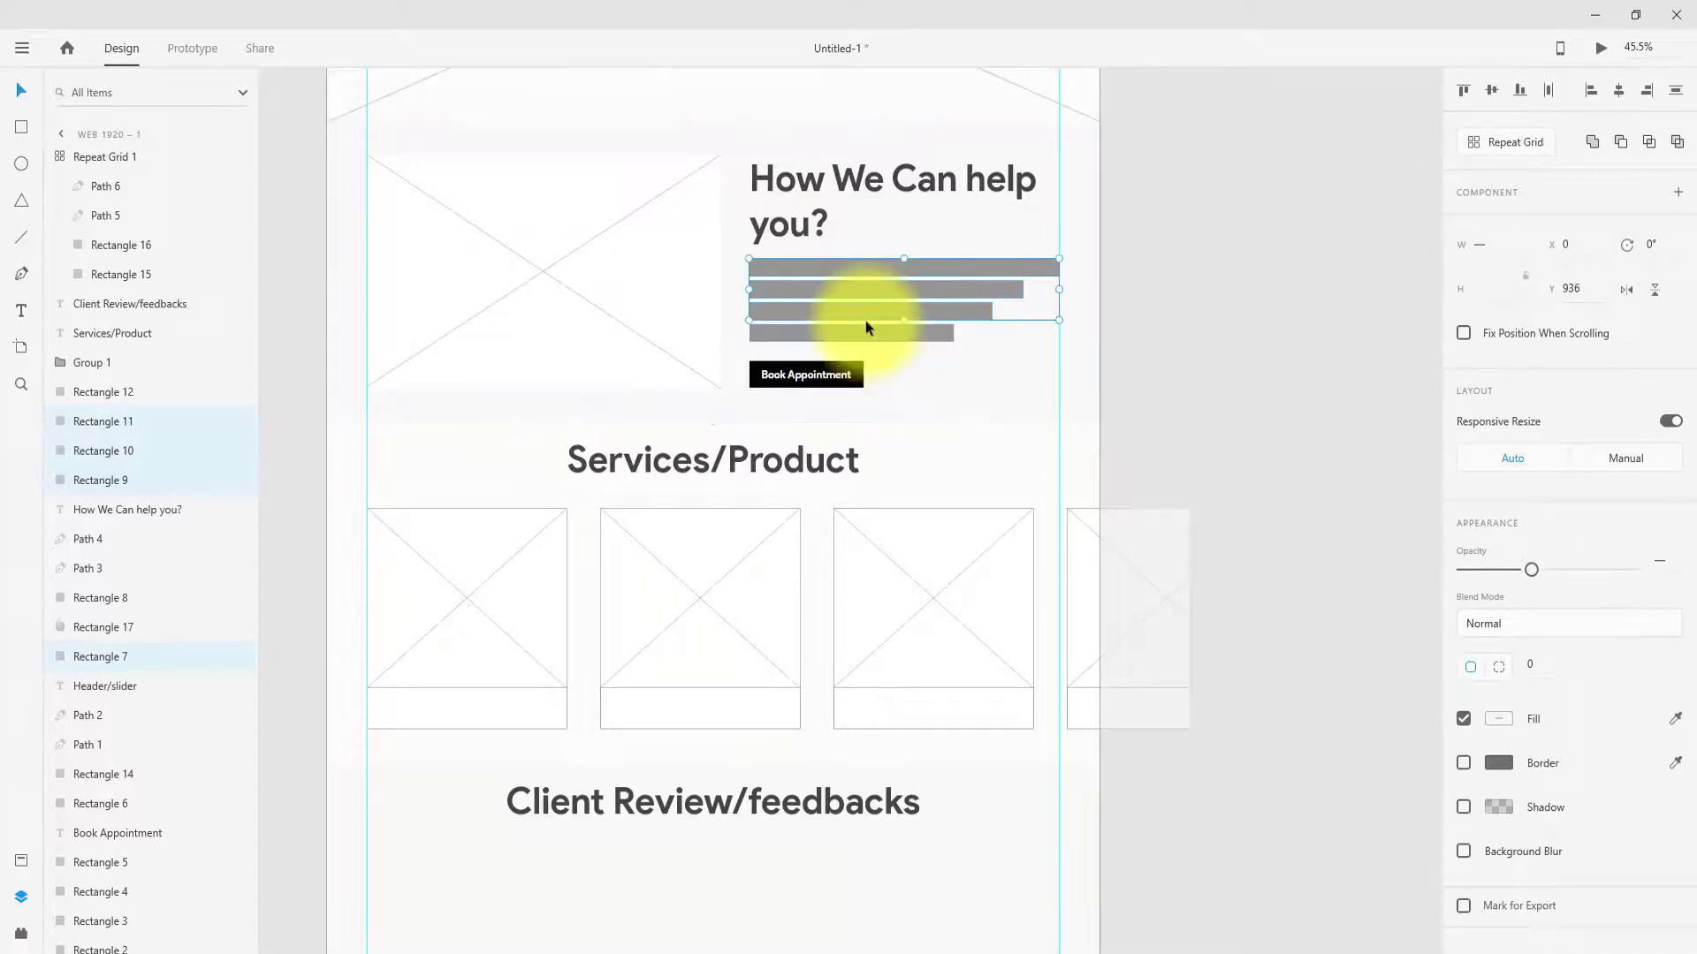
left_click(857, 331, "shift")
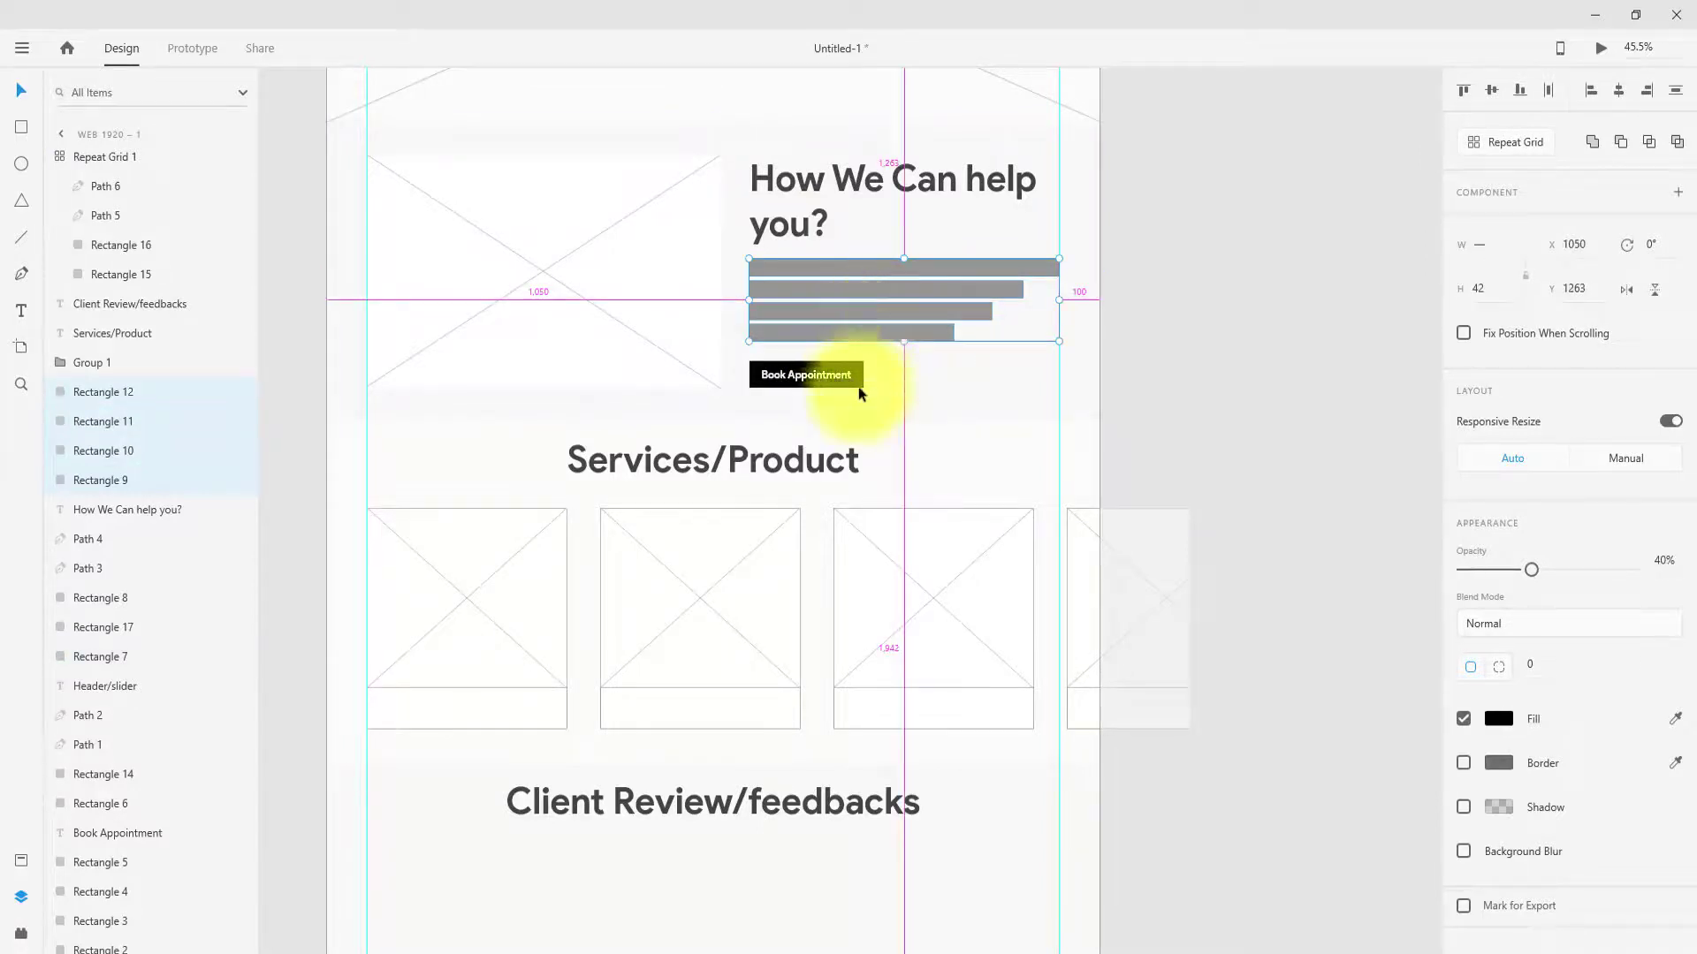
mouse_move(862, 393)
left_mouse_down()
mouse_move(754, 867)
mouse_move(654, 708)
left_mouse_up()
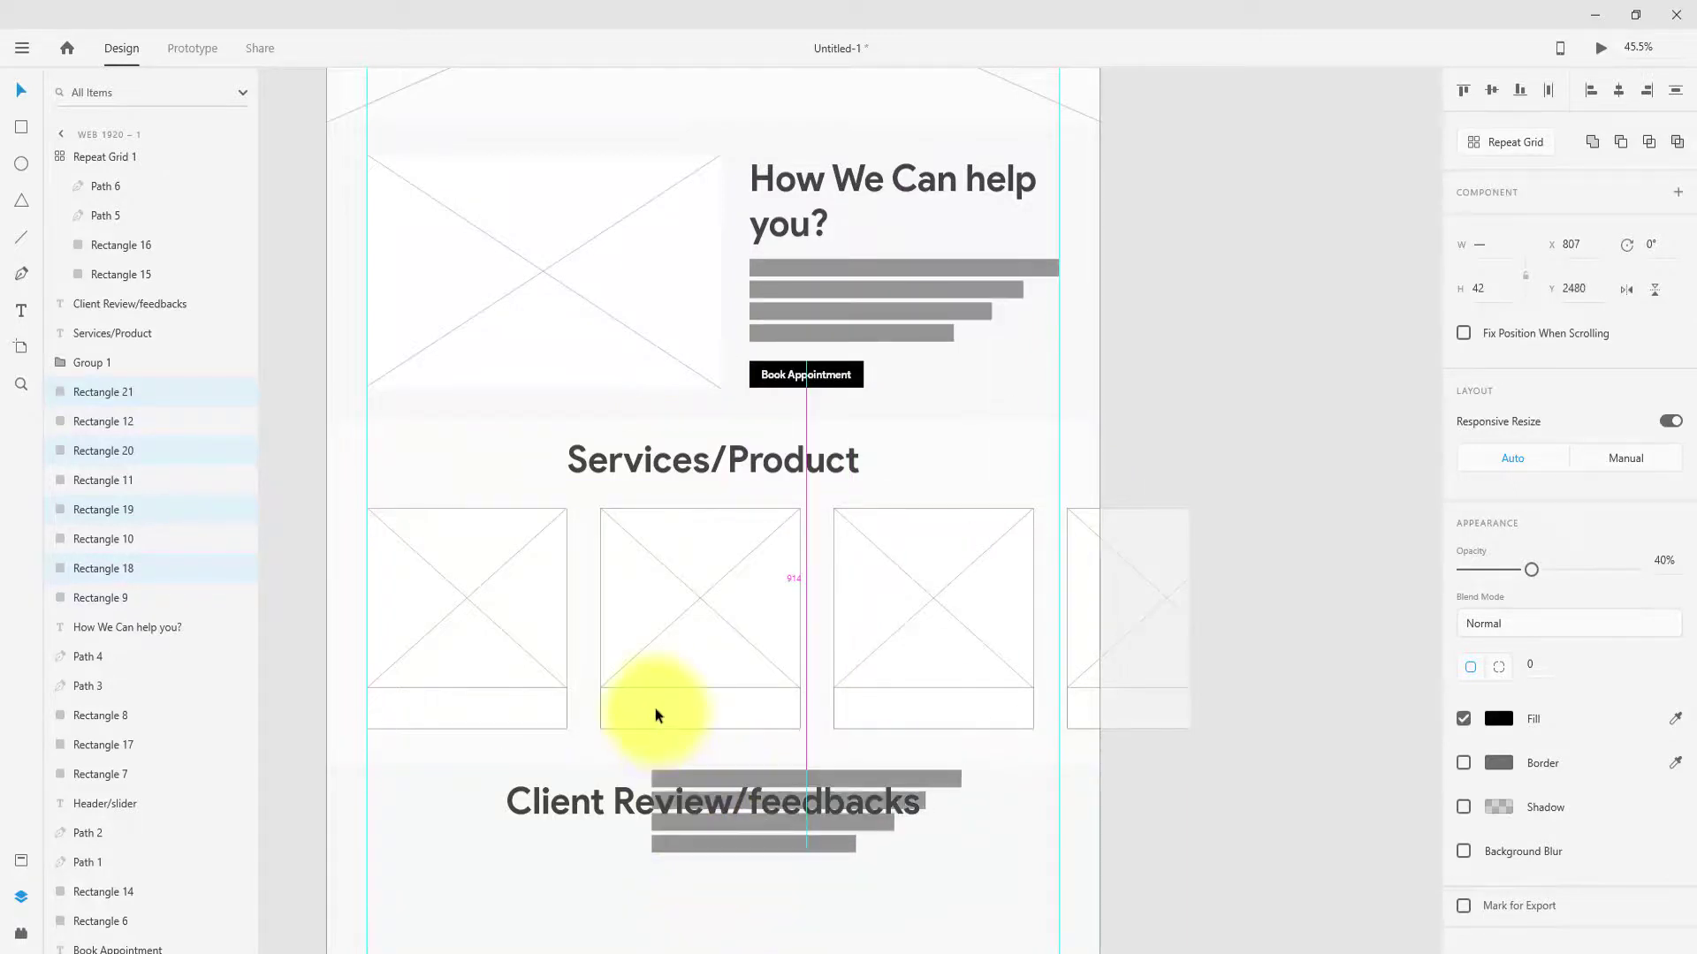
left_click_drag(654, 708, 647, 723)
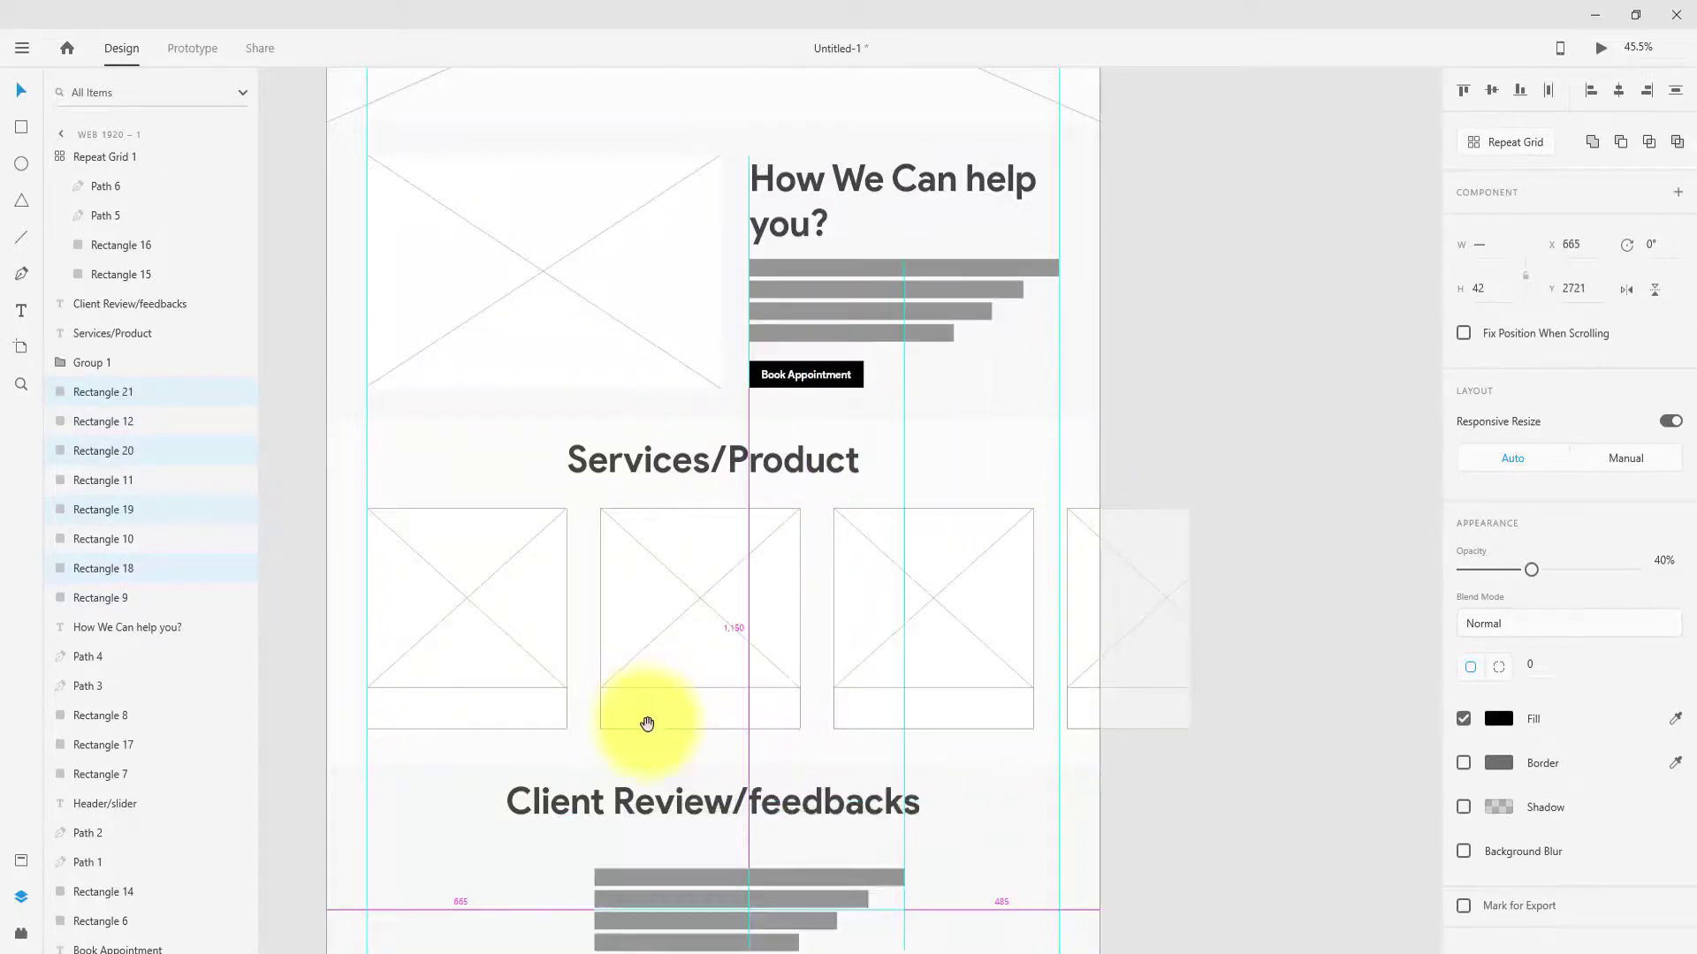
scroll(670, 481, "down", 5)
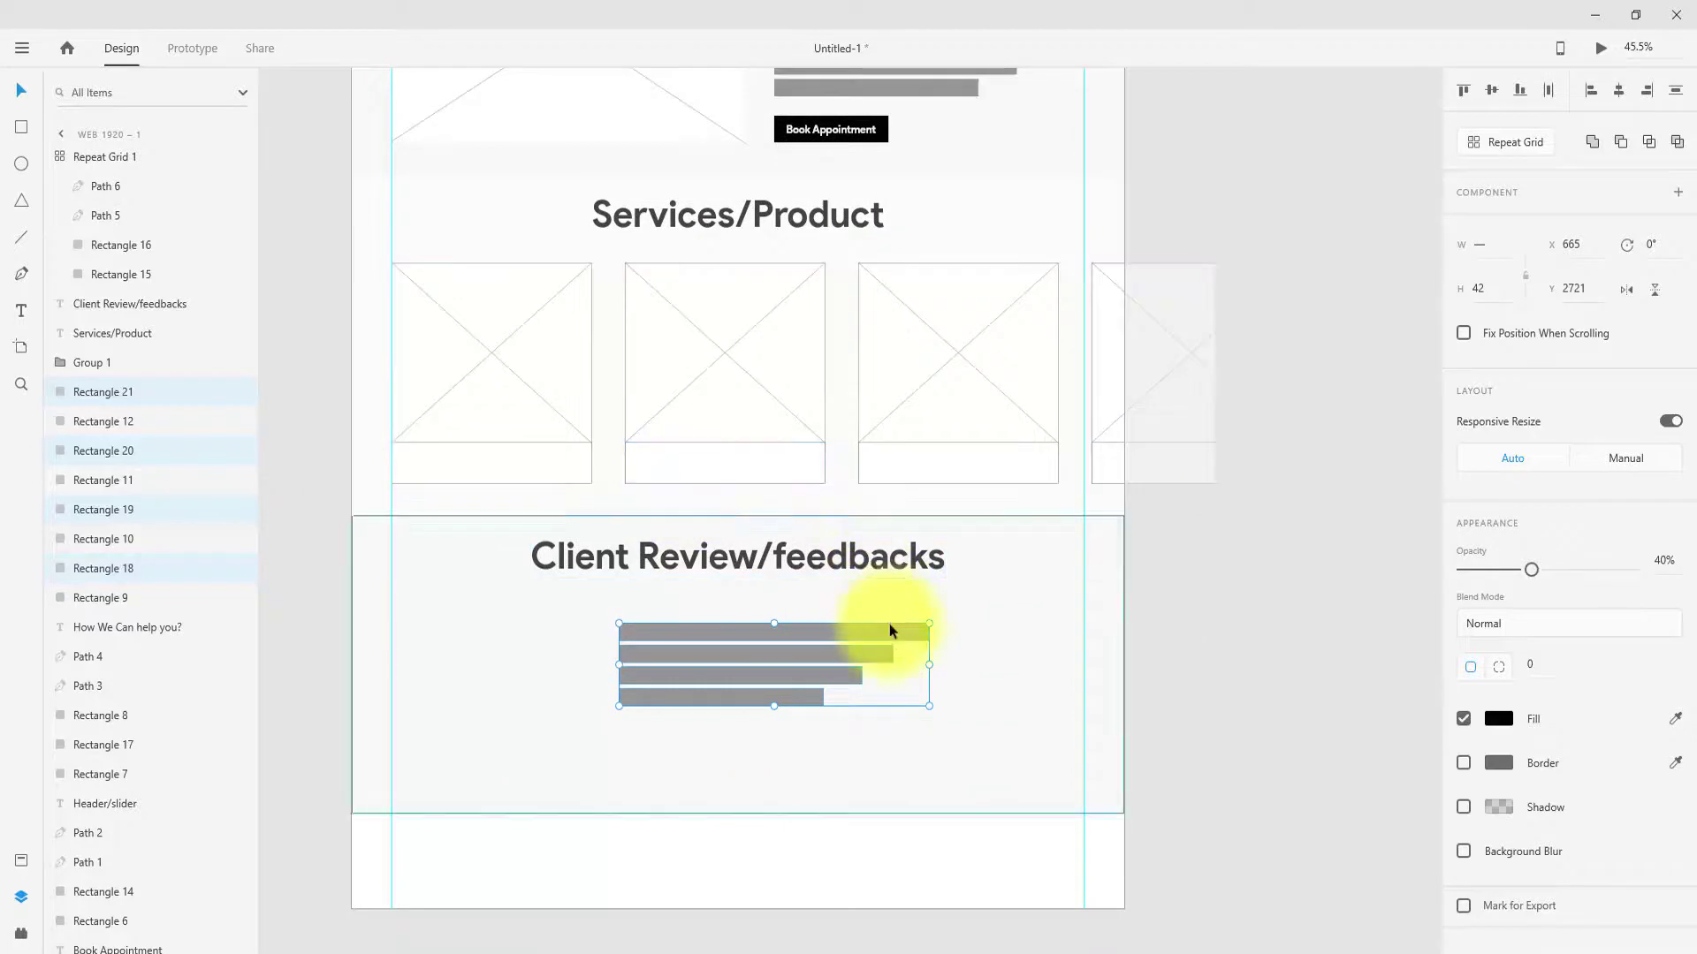
key("ctrl+g")
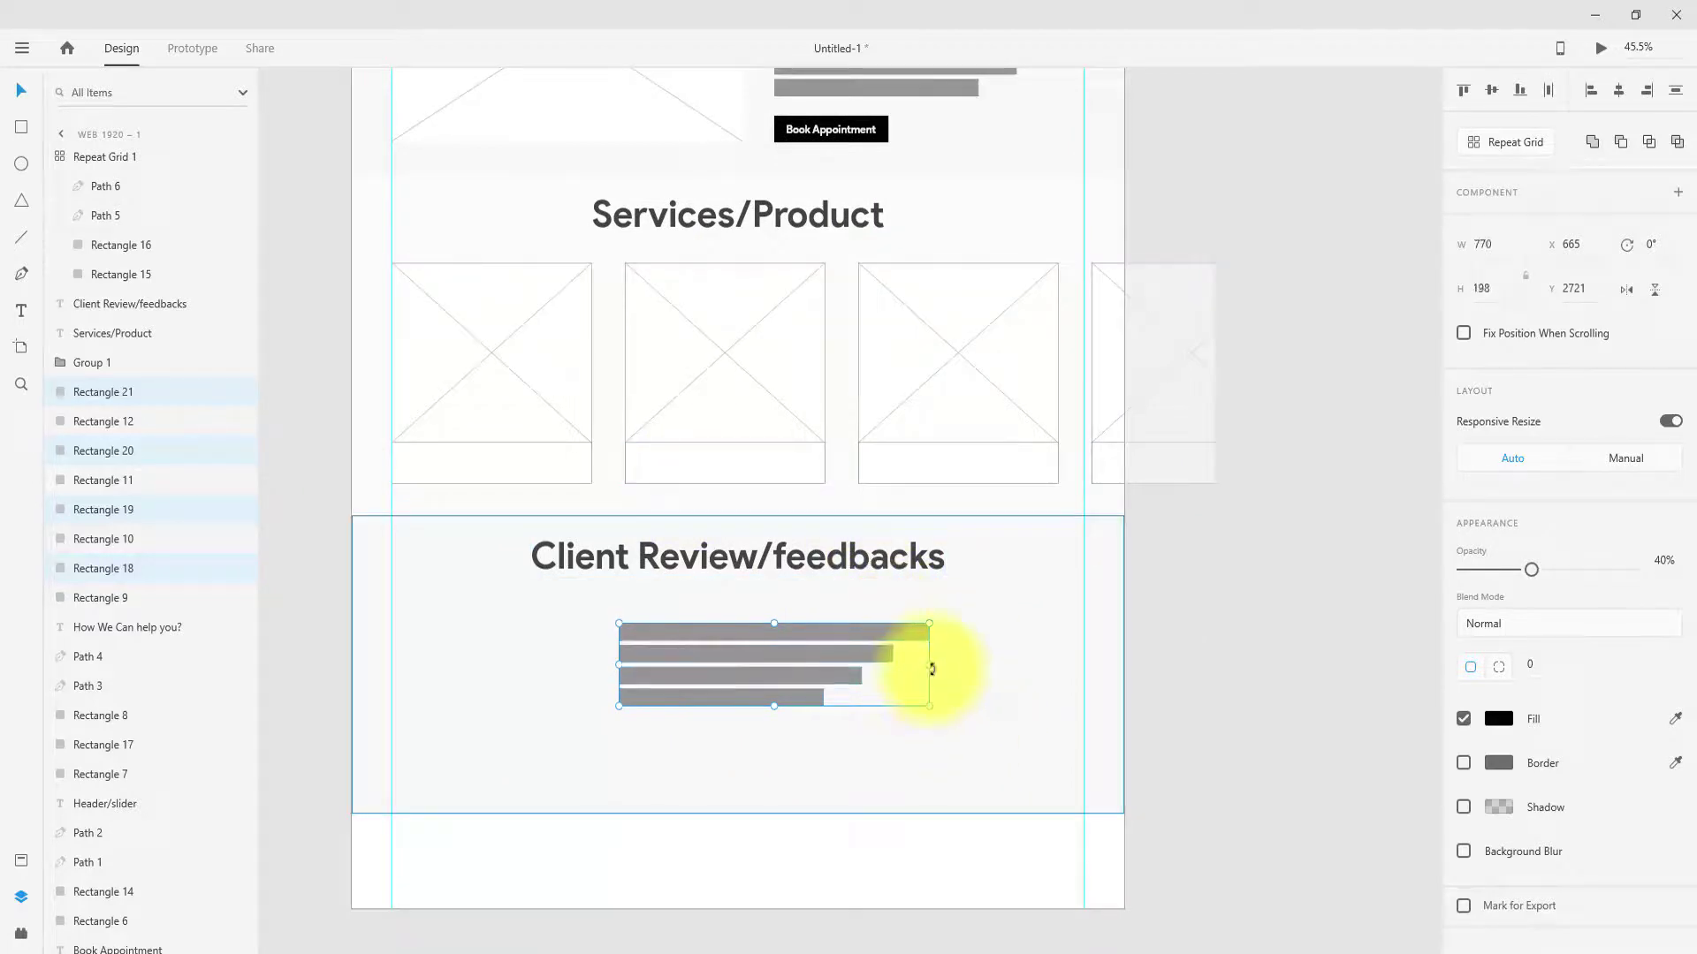
left_click_drag(929, 664, 1016, 666)
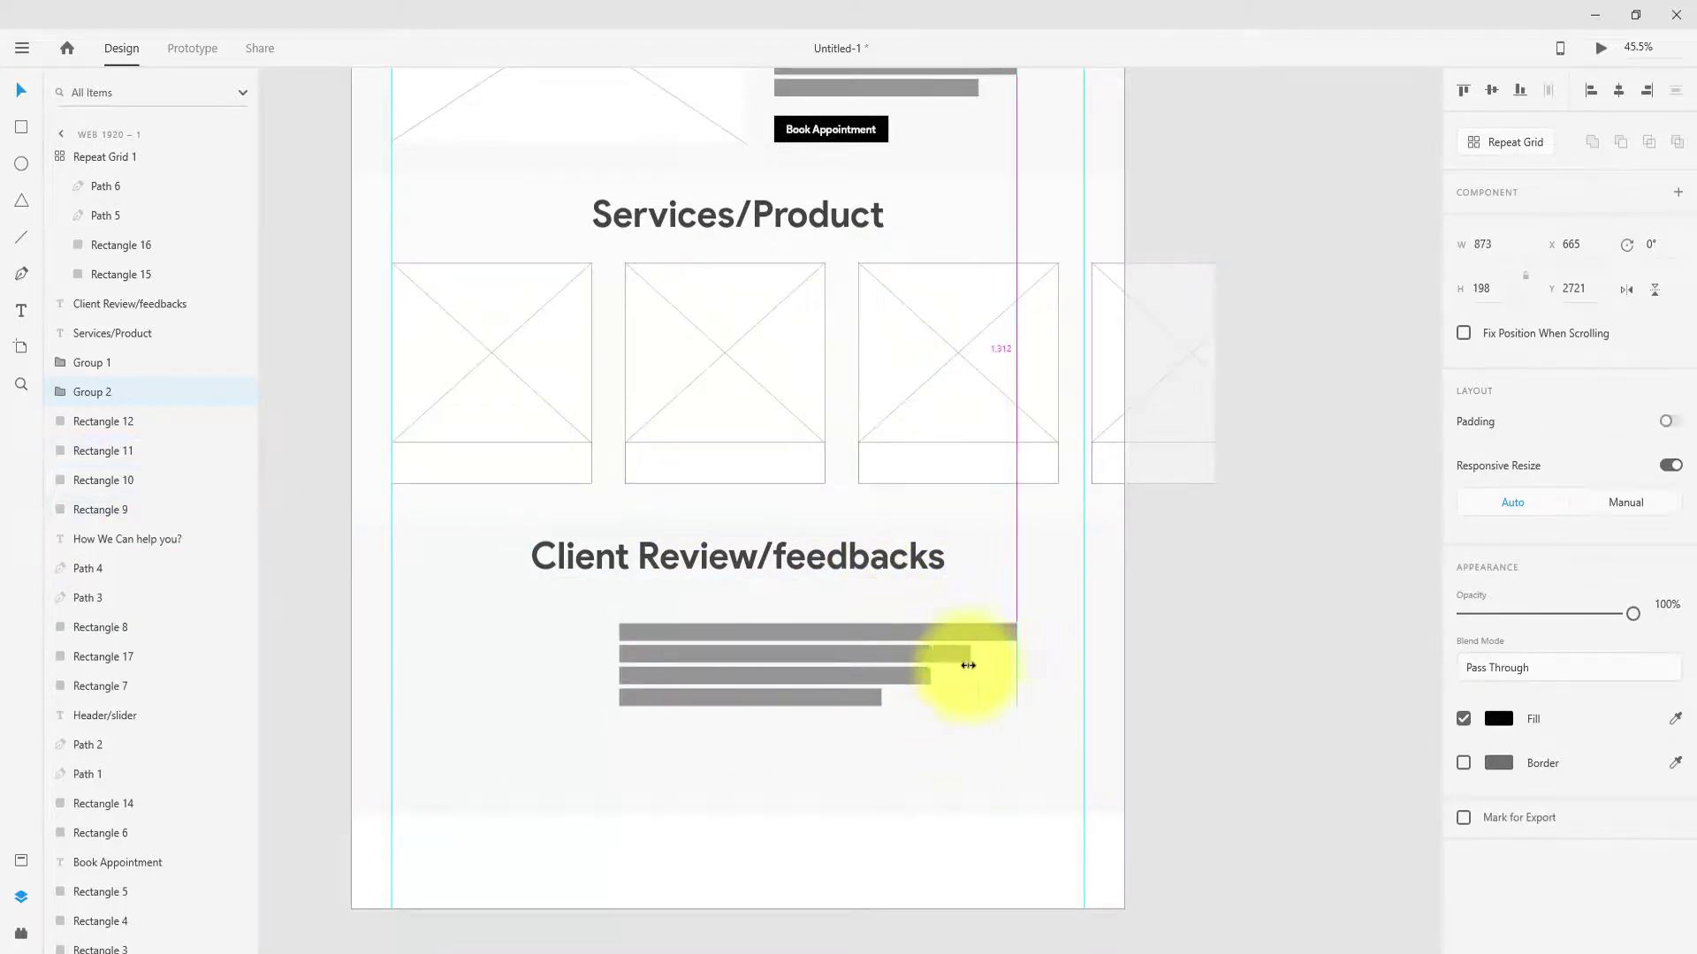
Centre the four bars within the group and delete the bottom two
double_click(841, 678)
left_click(794, 698, "shift")
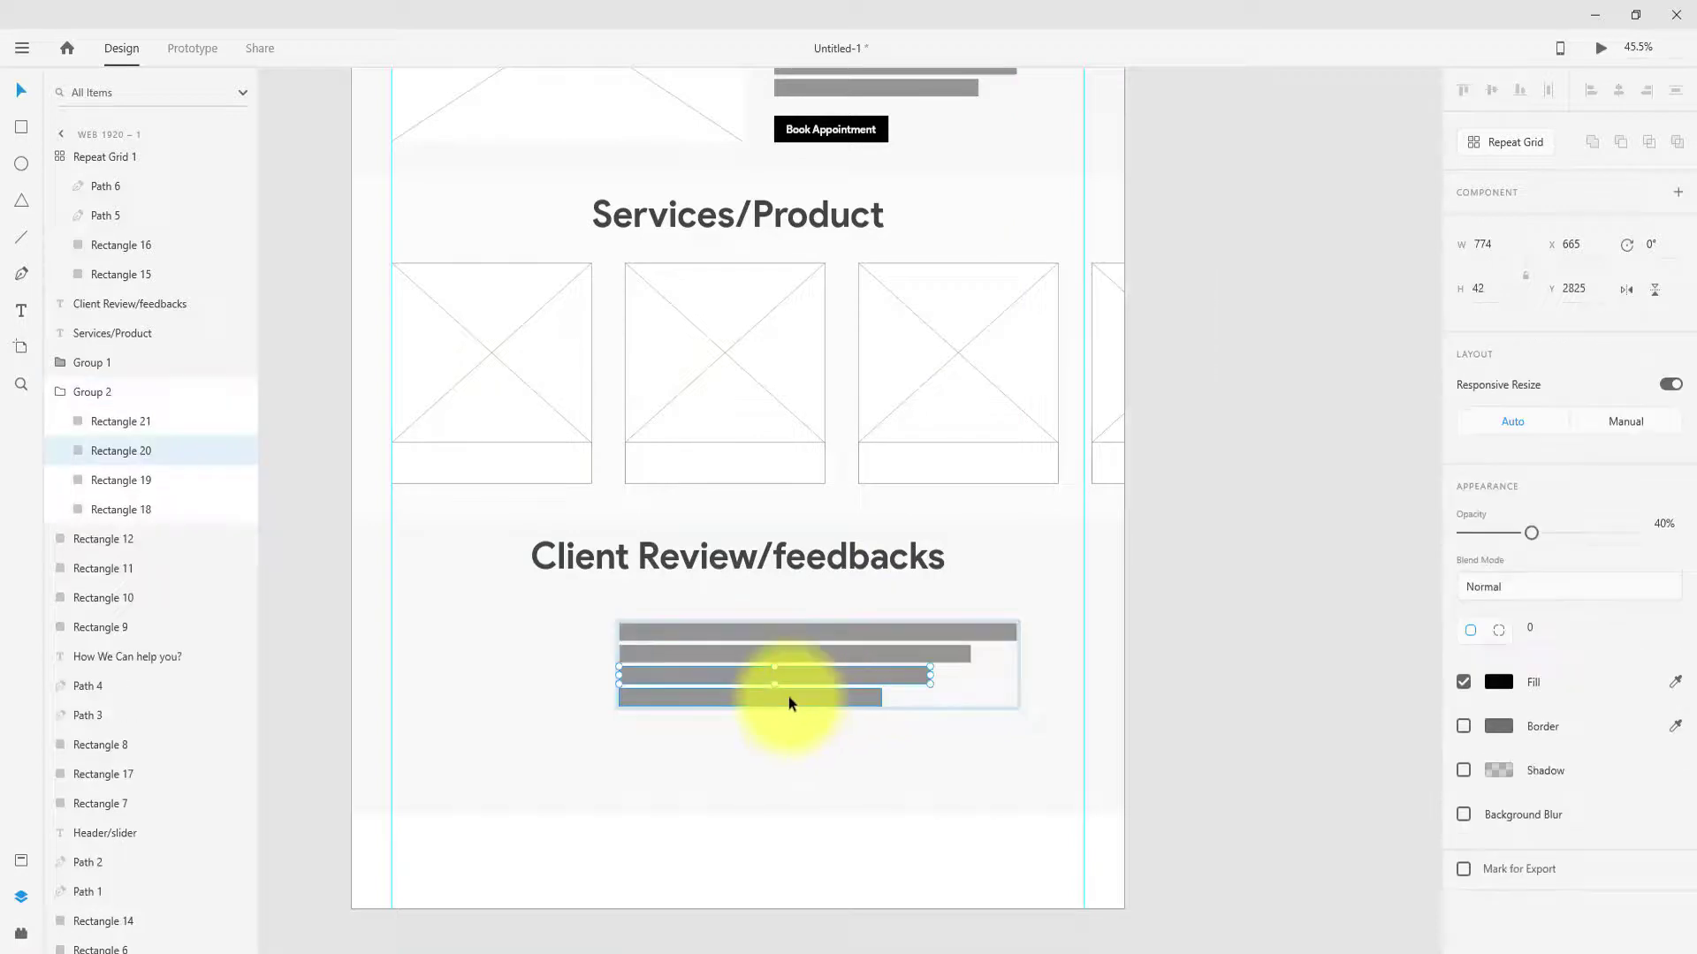
left_click(789, 654, "shift")
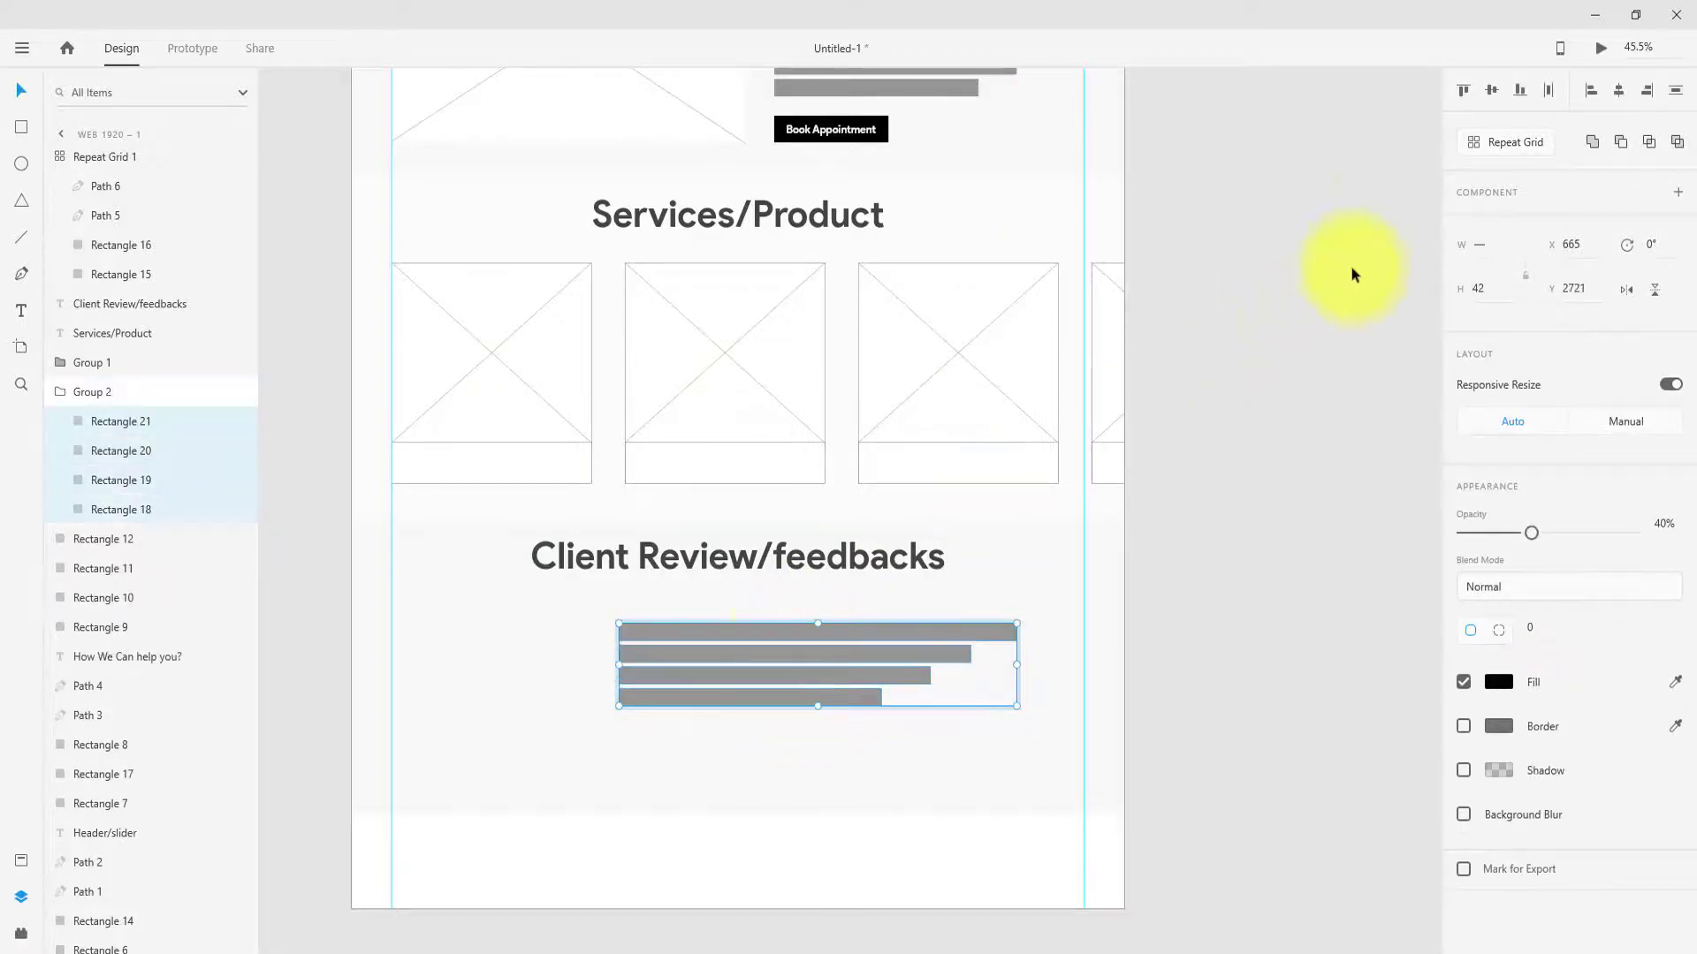
left_click(1622, 93)
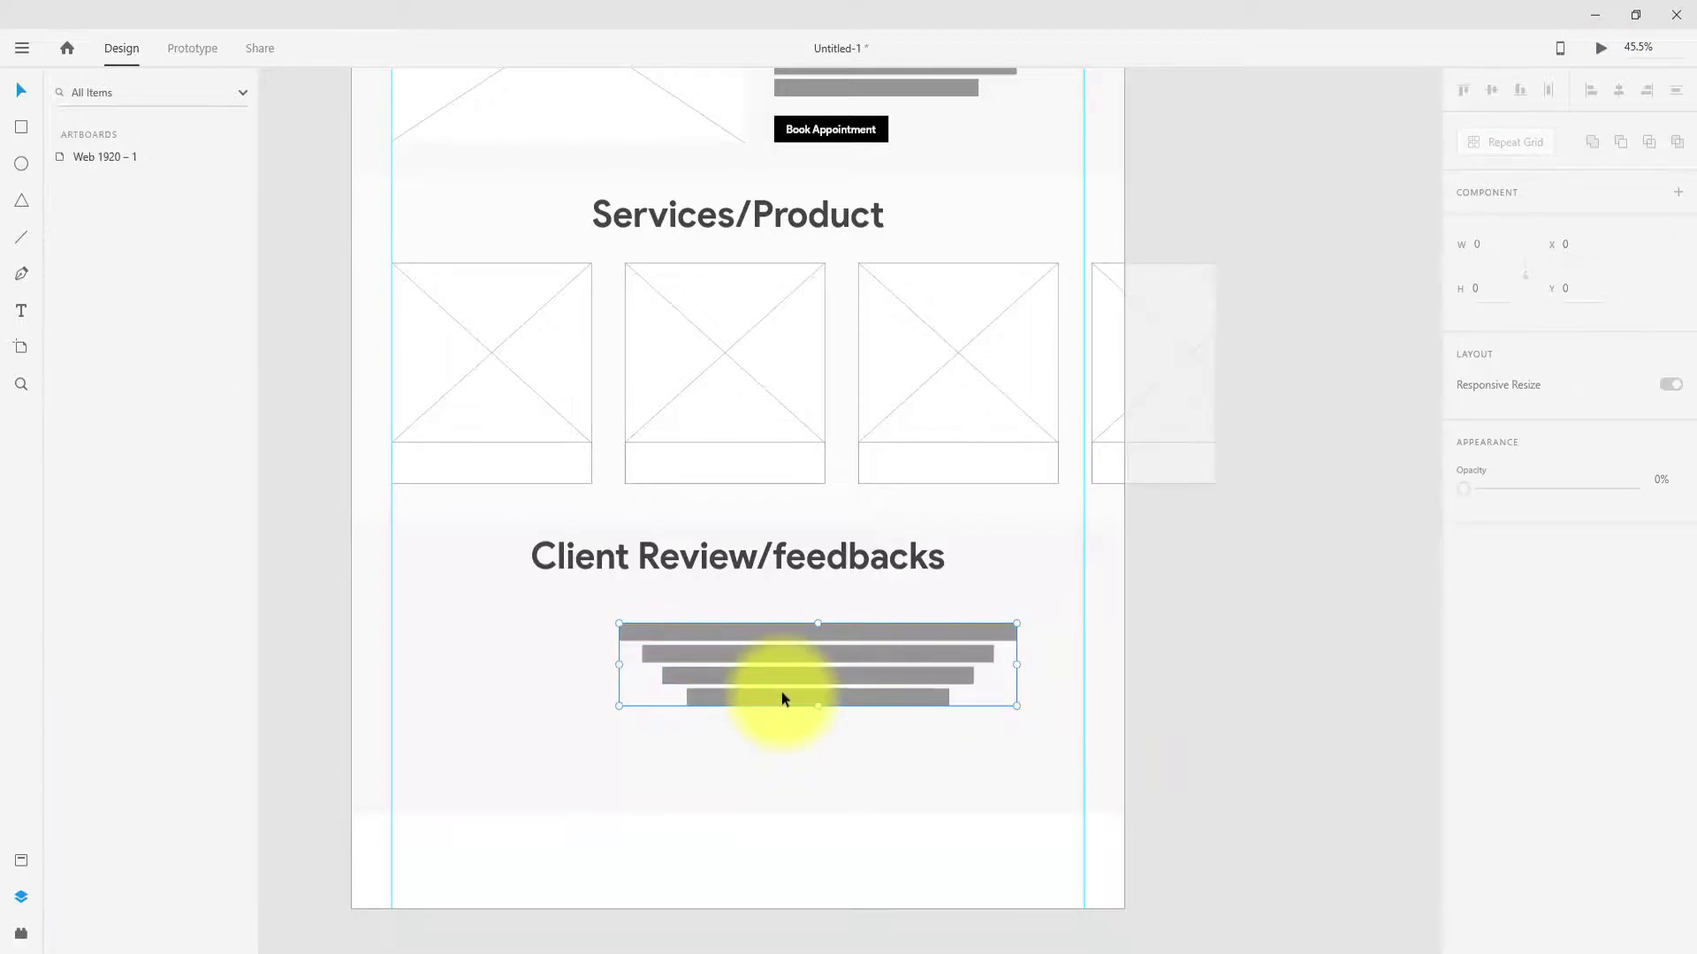
double_click(782, 696)
left_click(780, 677, "shift")
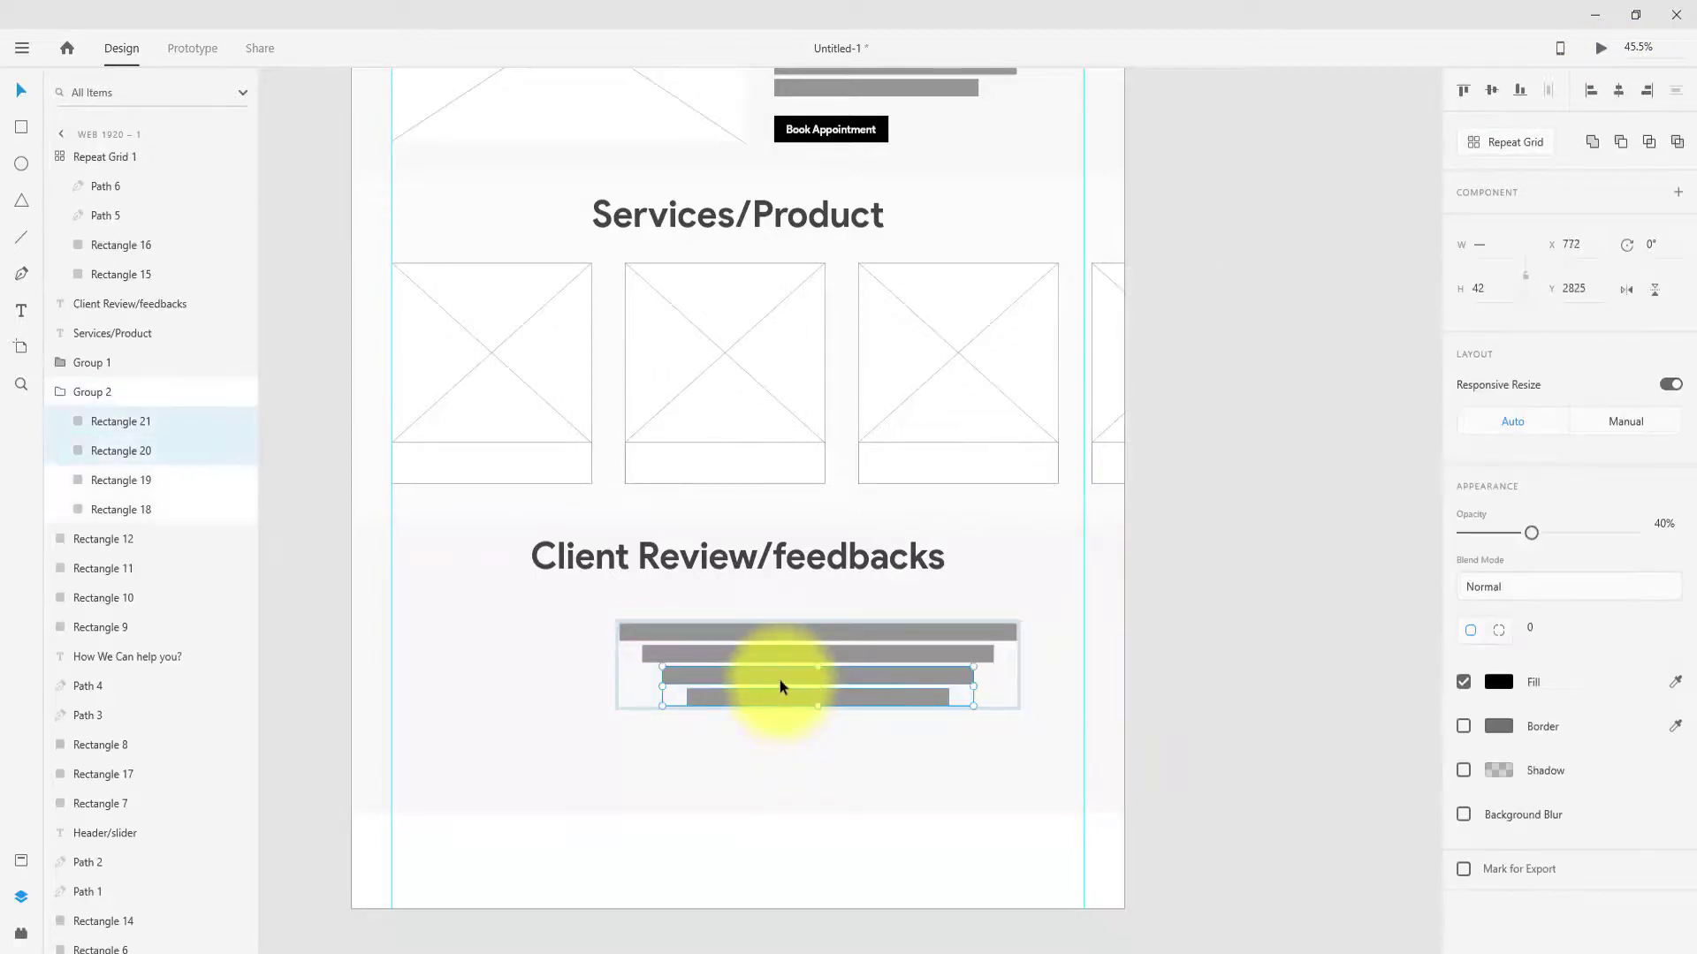
key("Delete")
Set the height of both remaining grey bars to 72
left_click(898, 657)
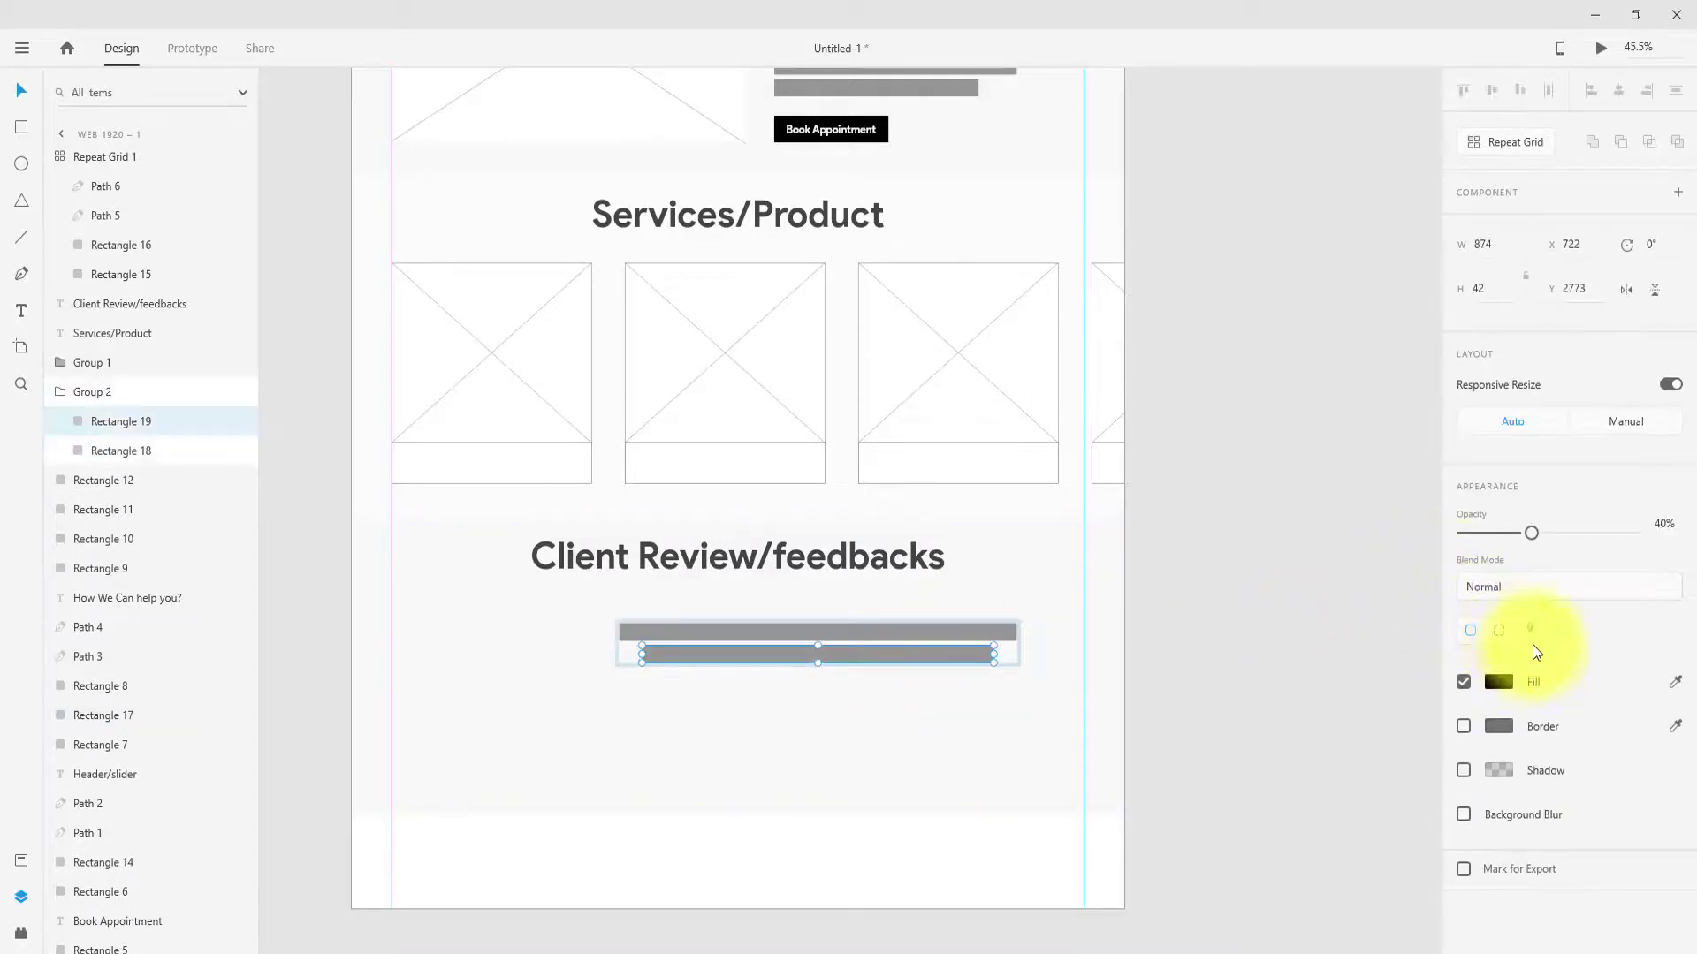
left_click(808, 633, "shift")
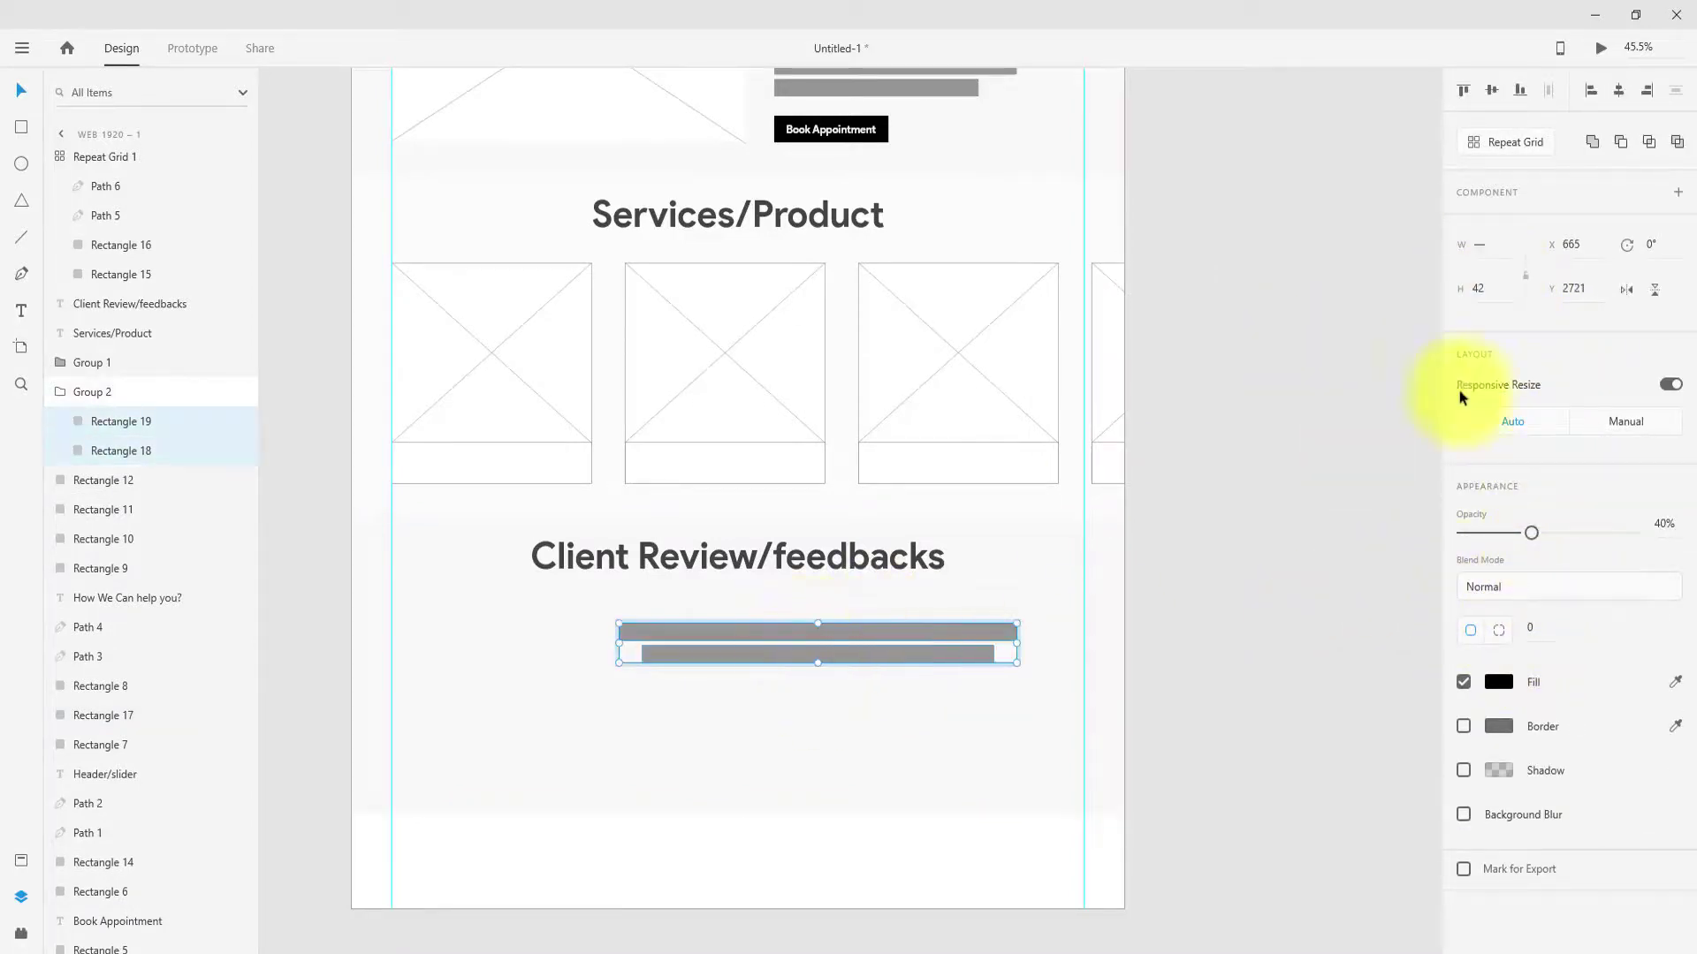
left_click(1477, 289)
type("100")
key("Return")
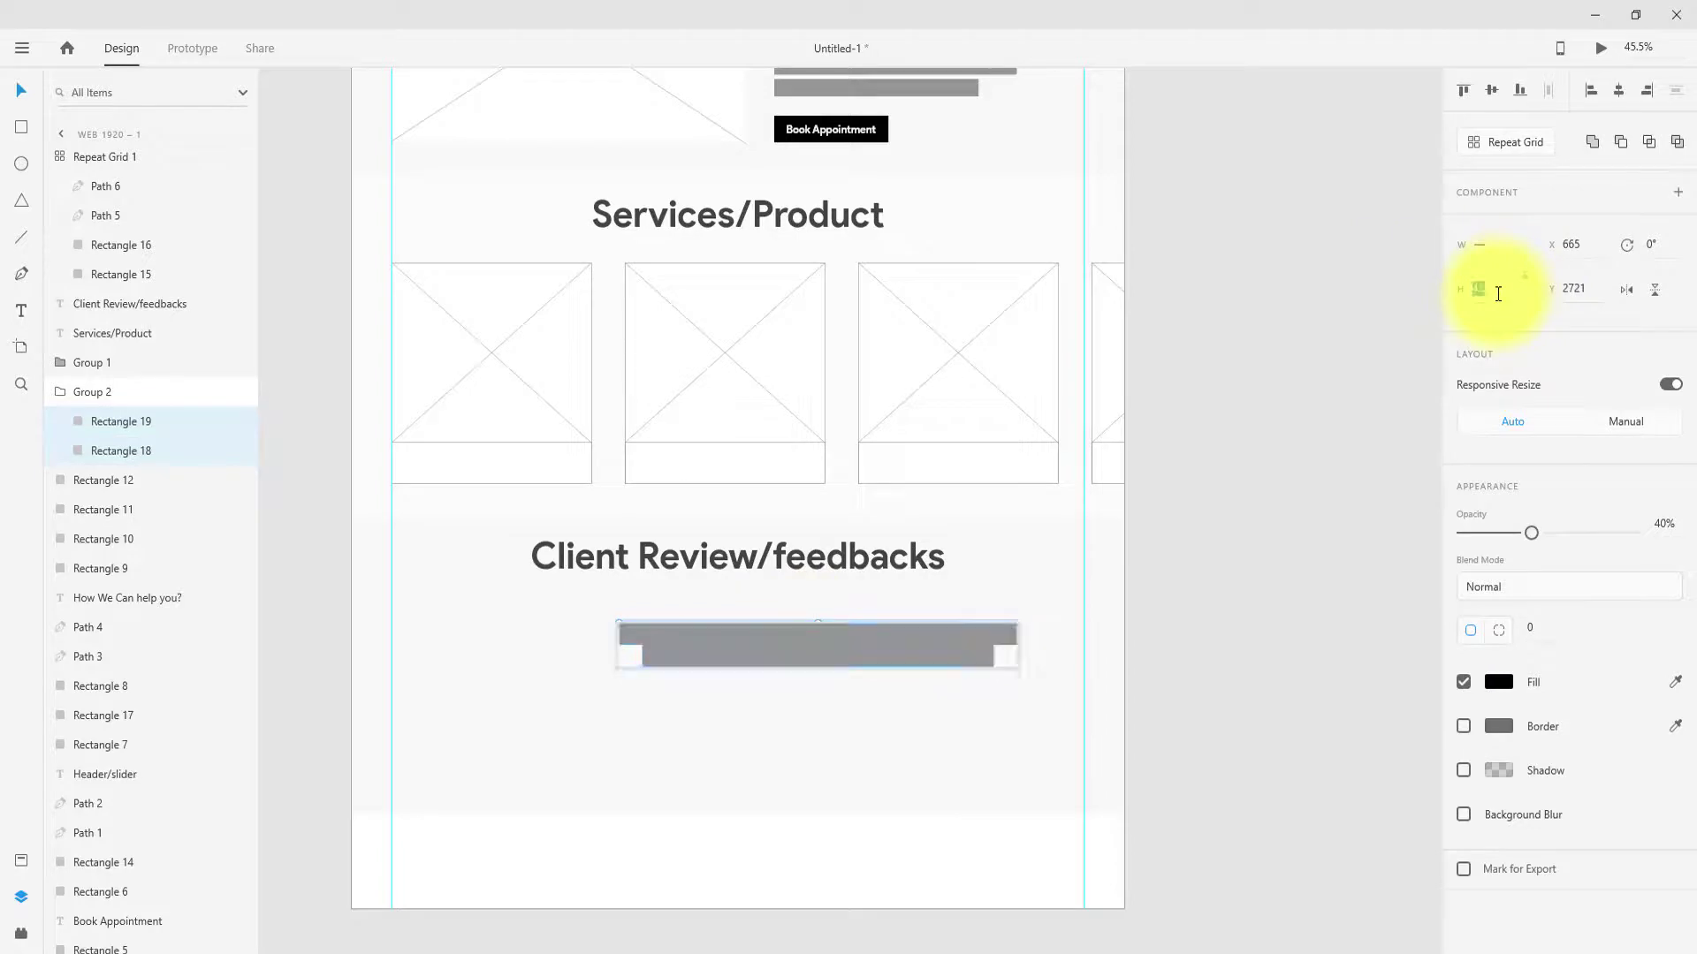
key("shift+Up")
key("shift+Up")
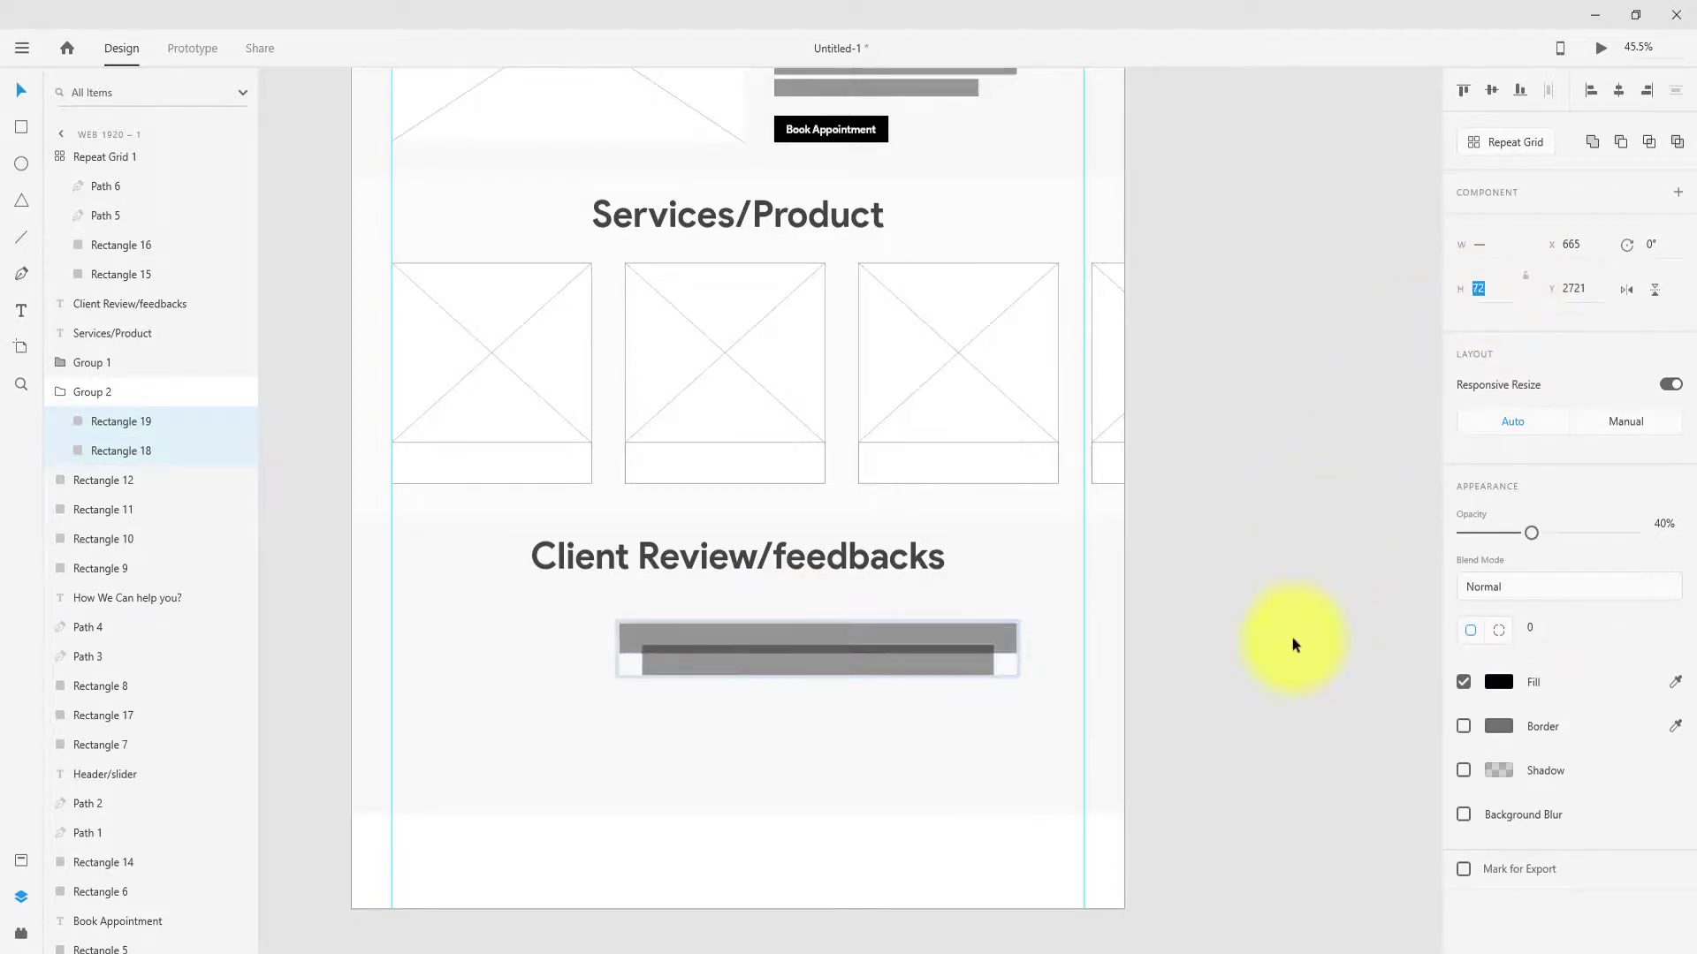
key("shift+Up")
Centre the bar group horizontally and move the lower bar down beneath the upper one
left_click(877, 678)
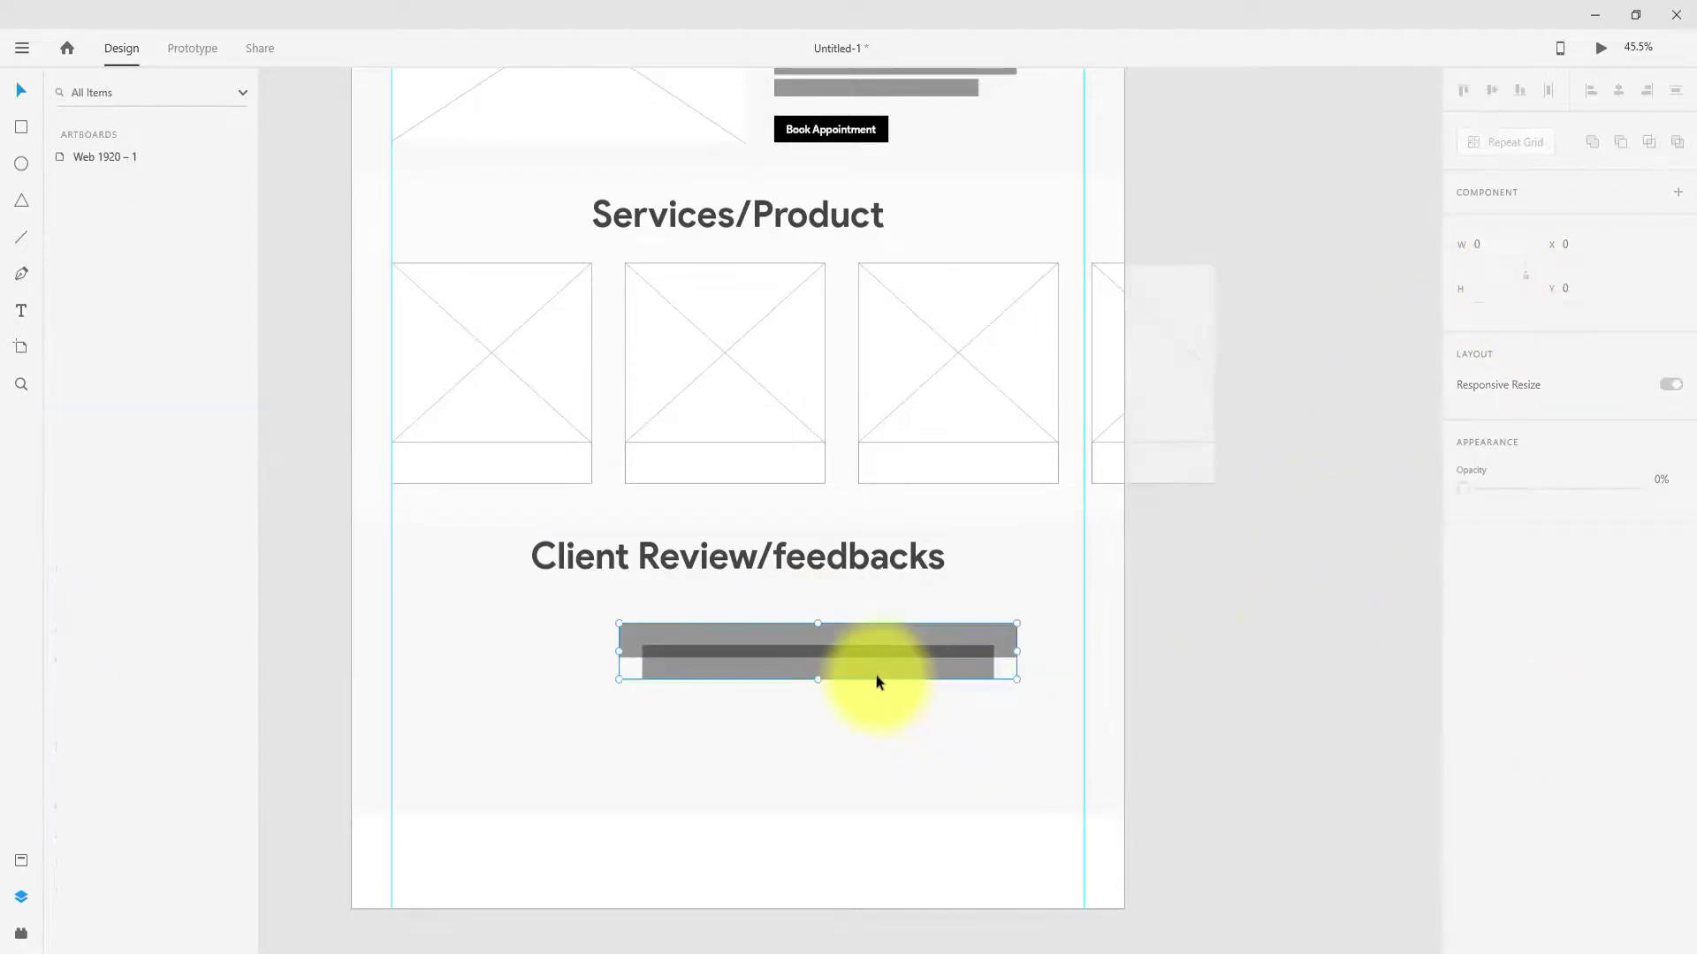
left_click_drag(877, 679, 640, 675)
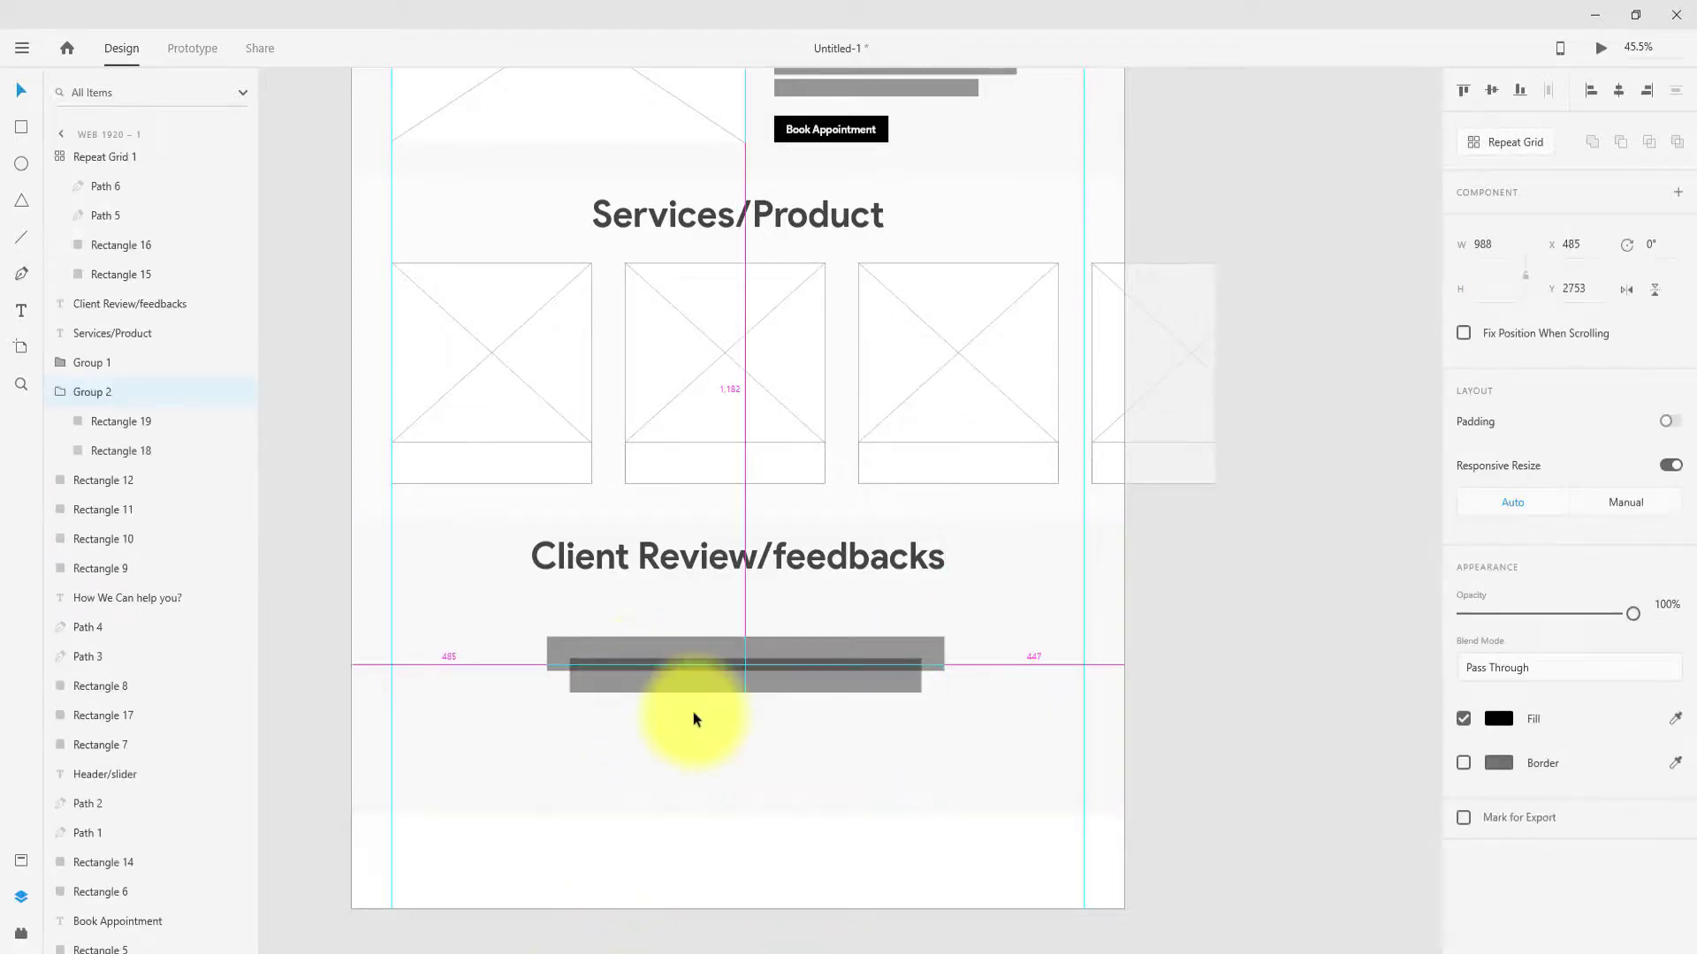
double_click(695, 686)
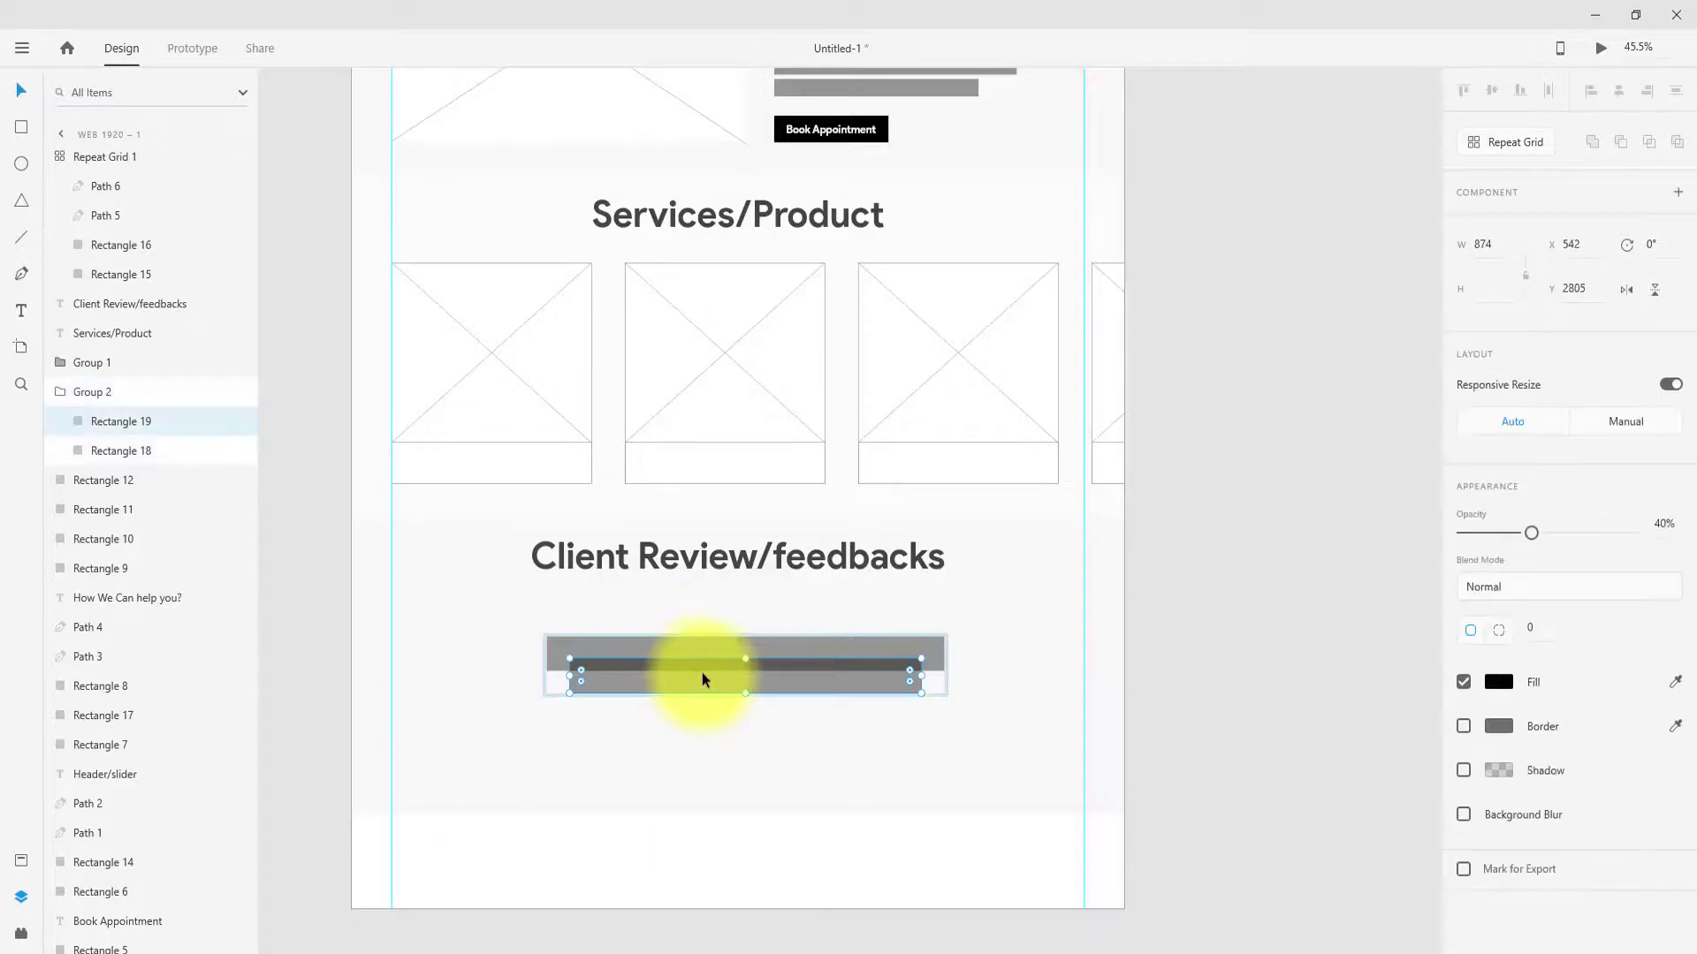
mouse_move(701, 678)
left_mouse_down()
mouse_move(705, 702)
mouse_move(682, 705)
left_mouse_up()
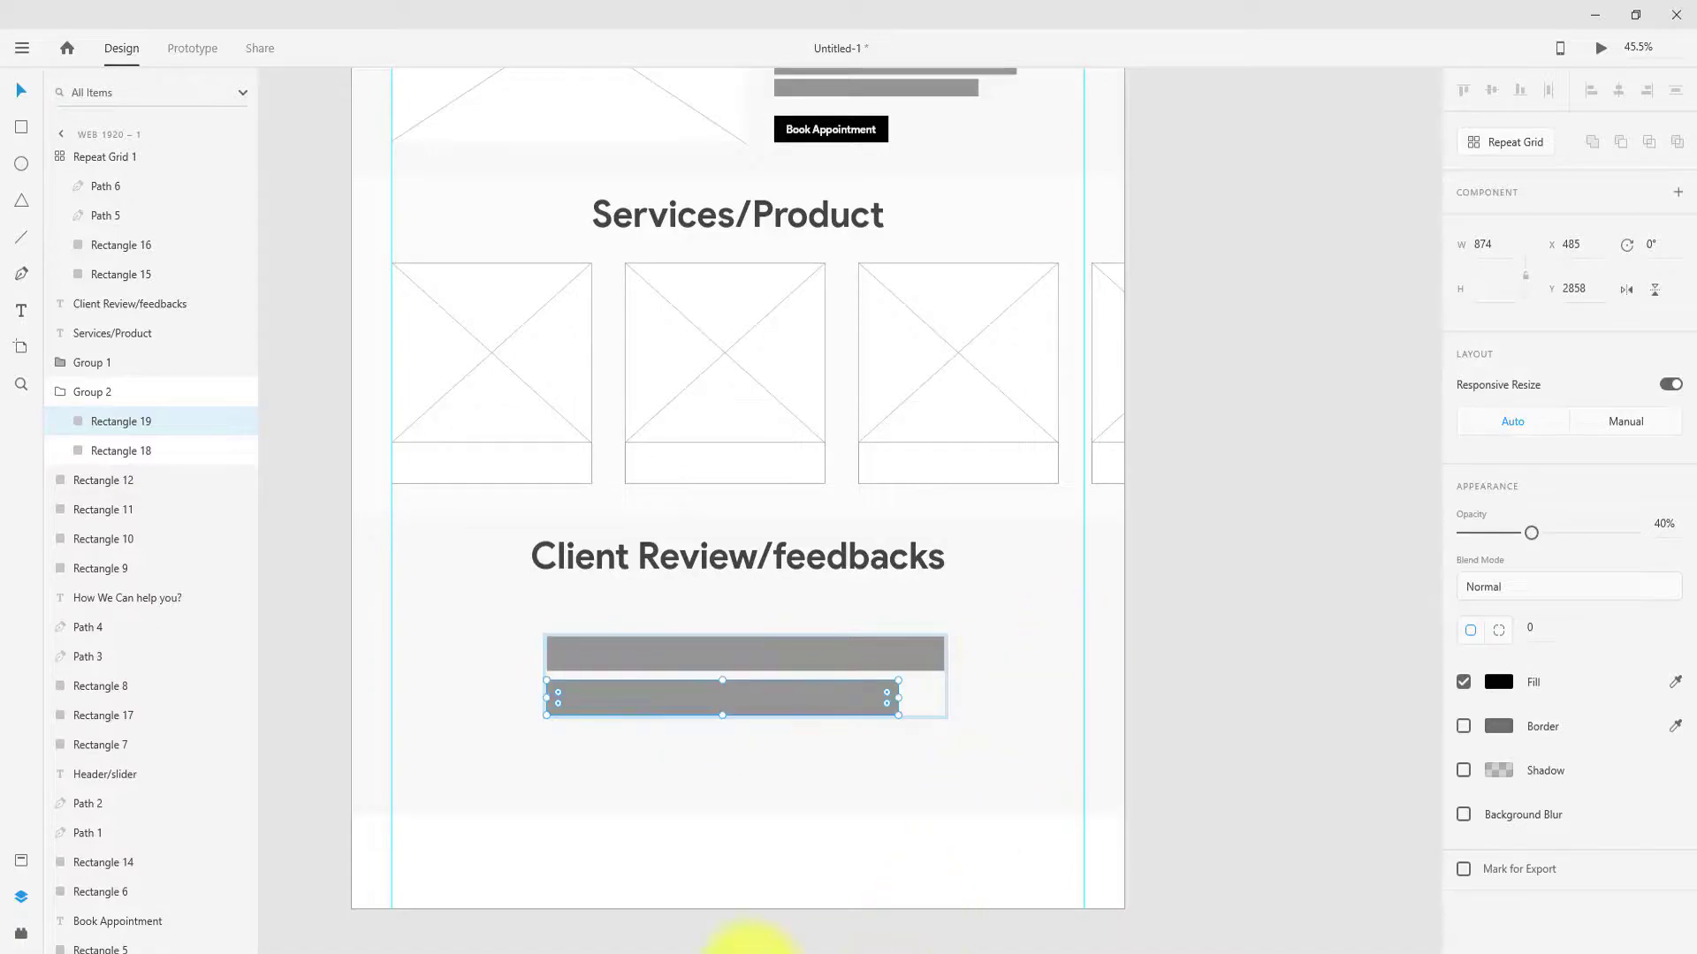
key("alt+Tab")
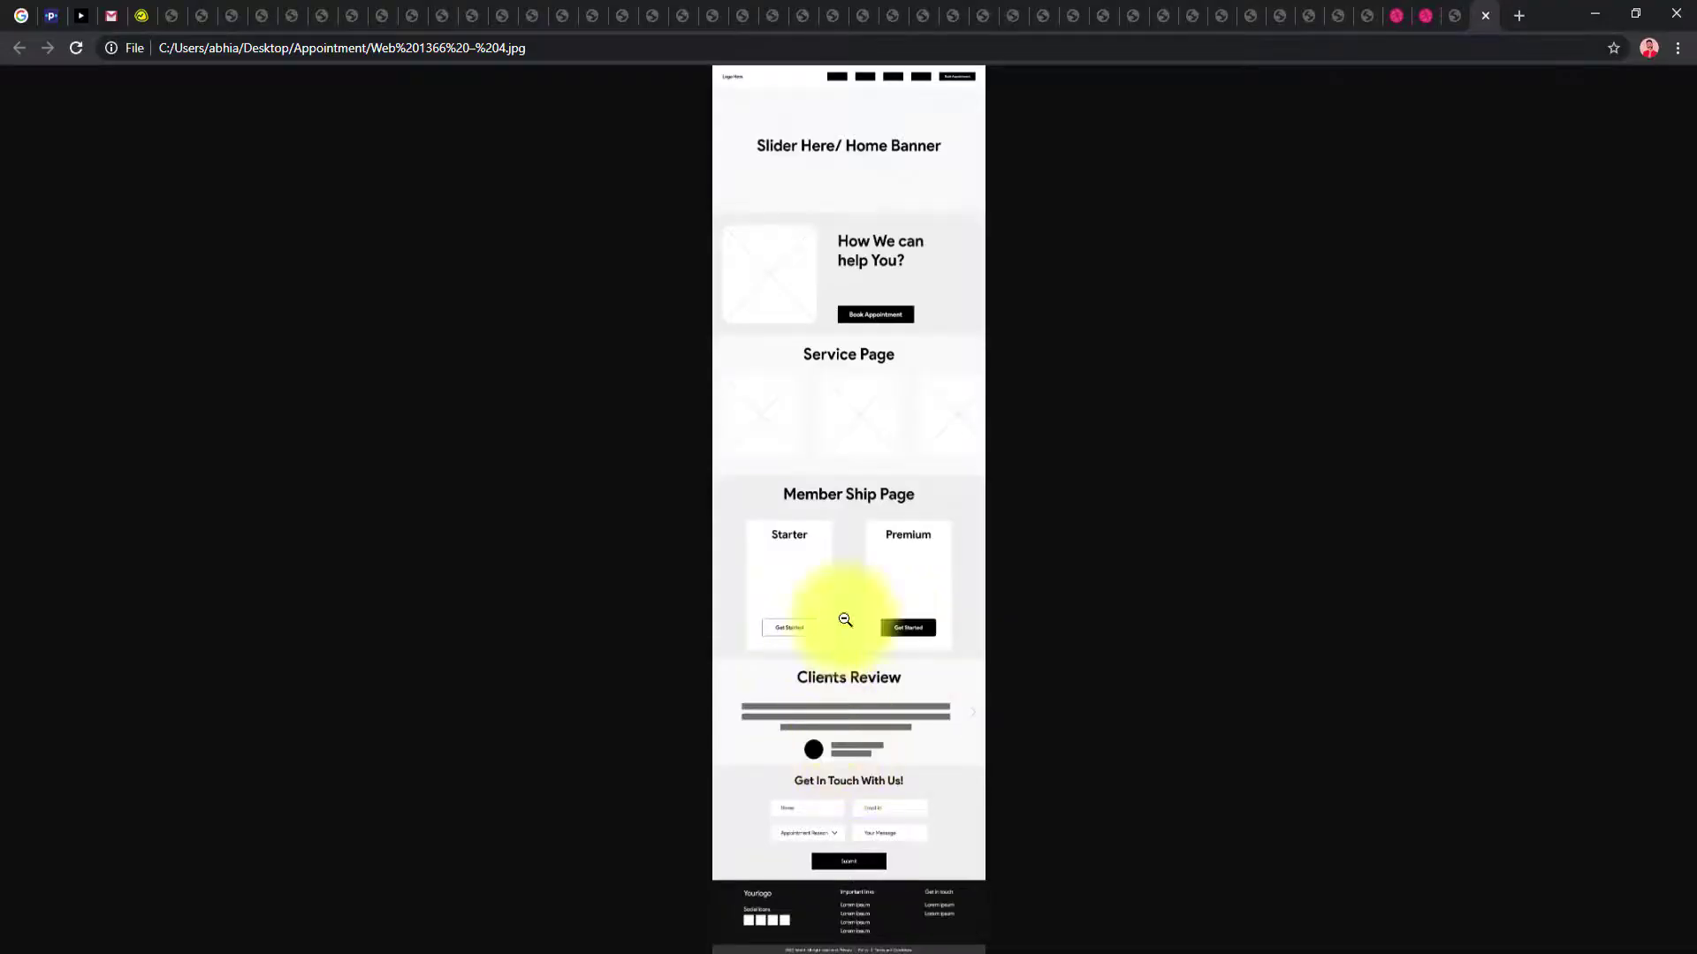
Zoom the reference wireframe in on its Clients Review section and scroll toward Get In Touch
left_click(853, 741)
left_click(840, 557)
left_click(796, 698)
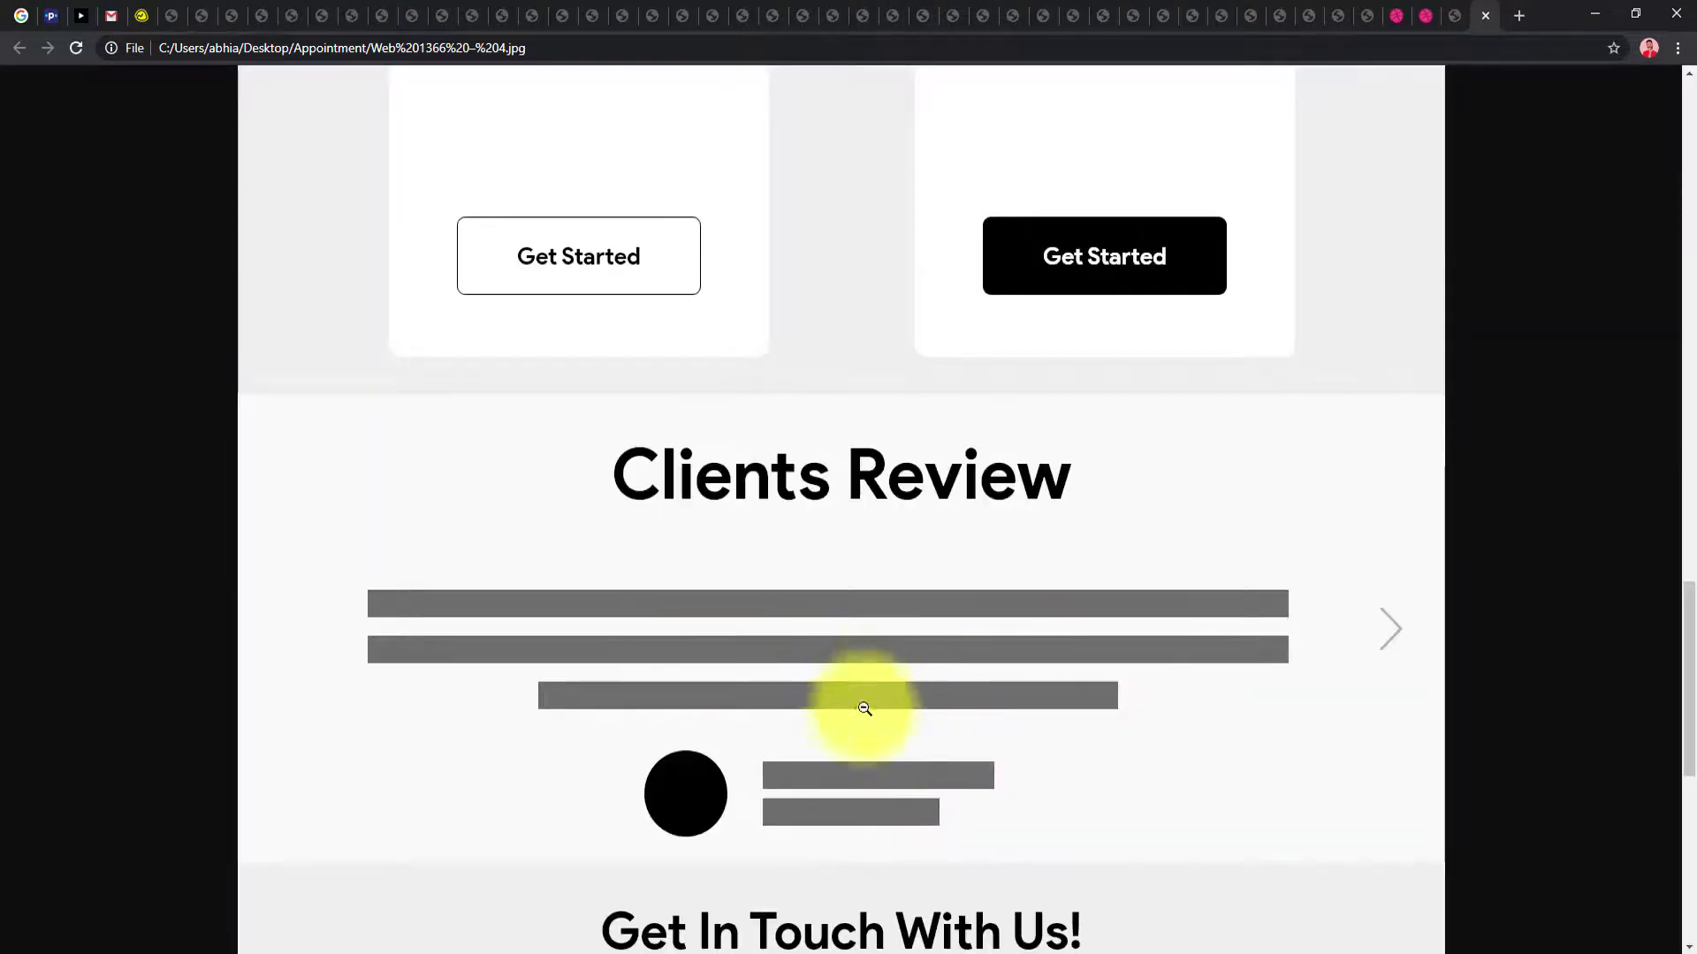
scroll(965, 601, "down", 2)
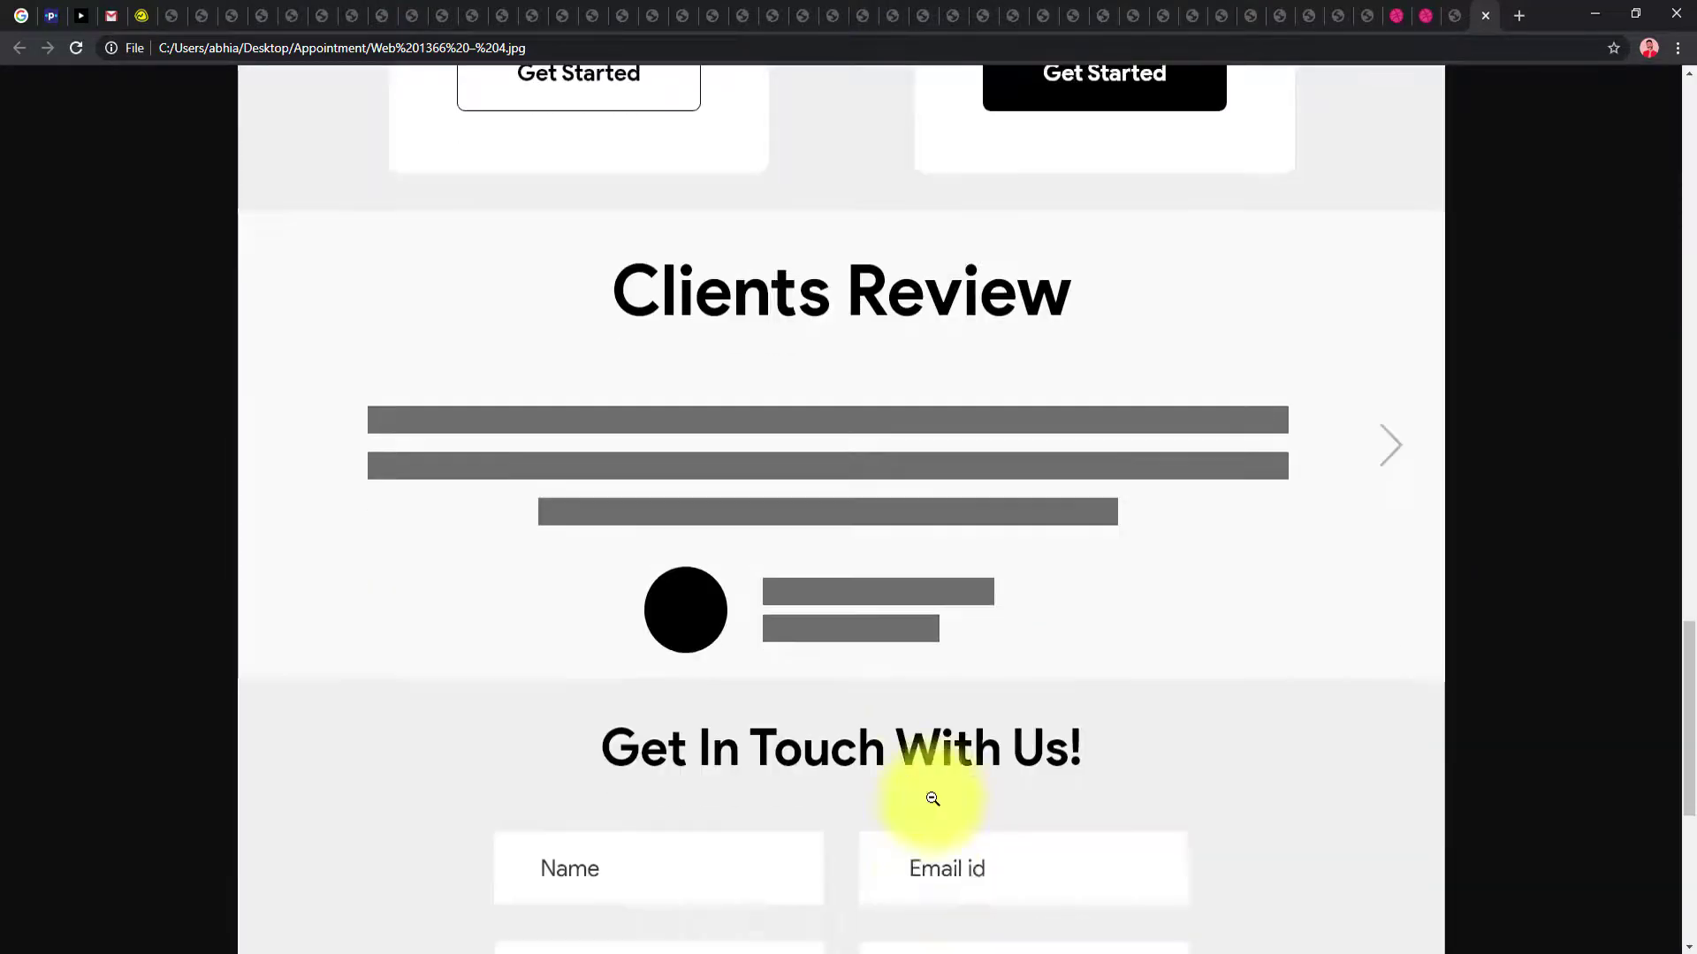
Delete the old review bars and copy the four text bars from How We Can help you?
mouse_move(866, 948)
left_click(871, 910)
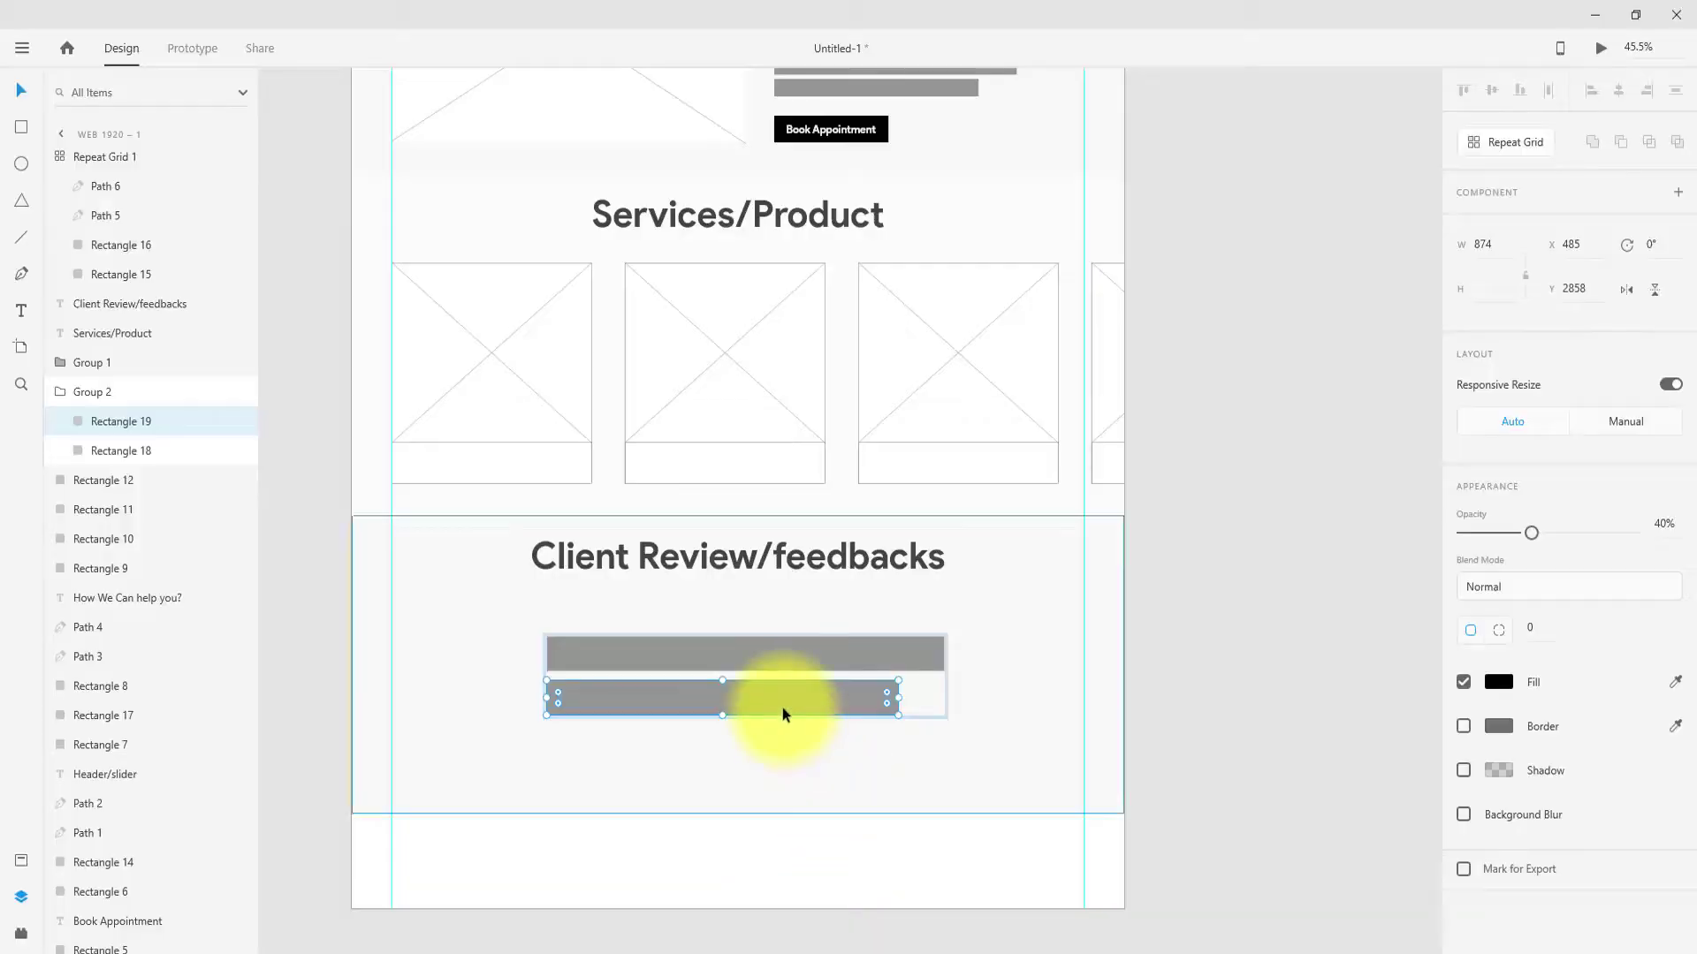
key("Delete")
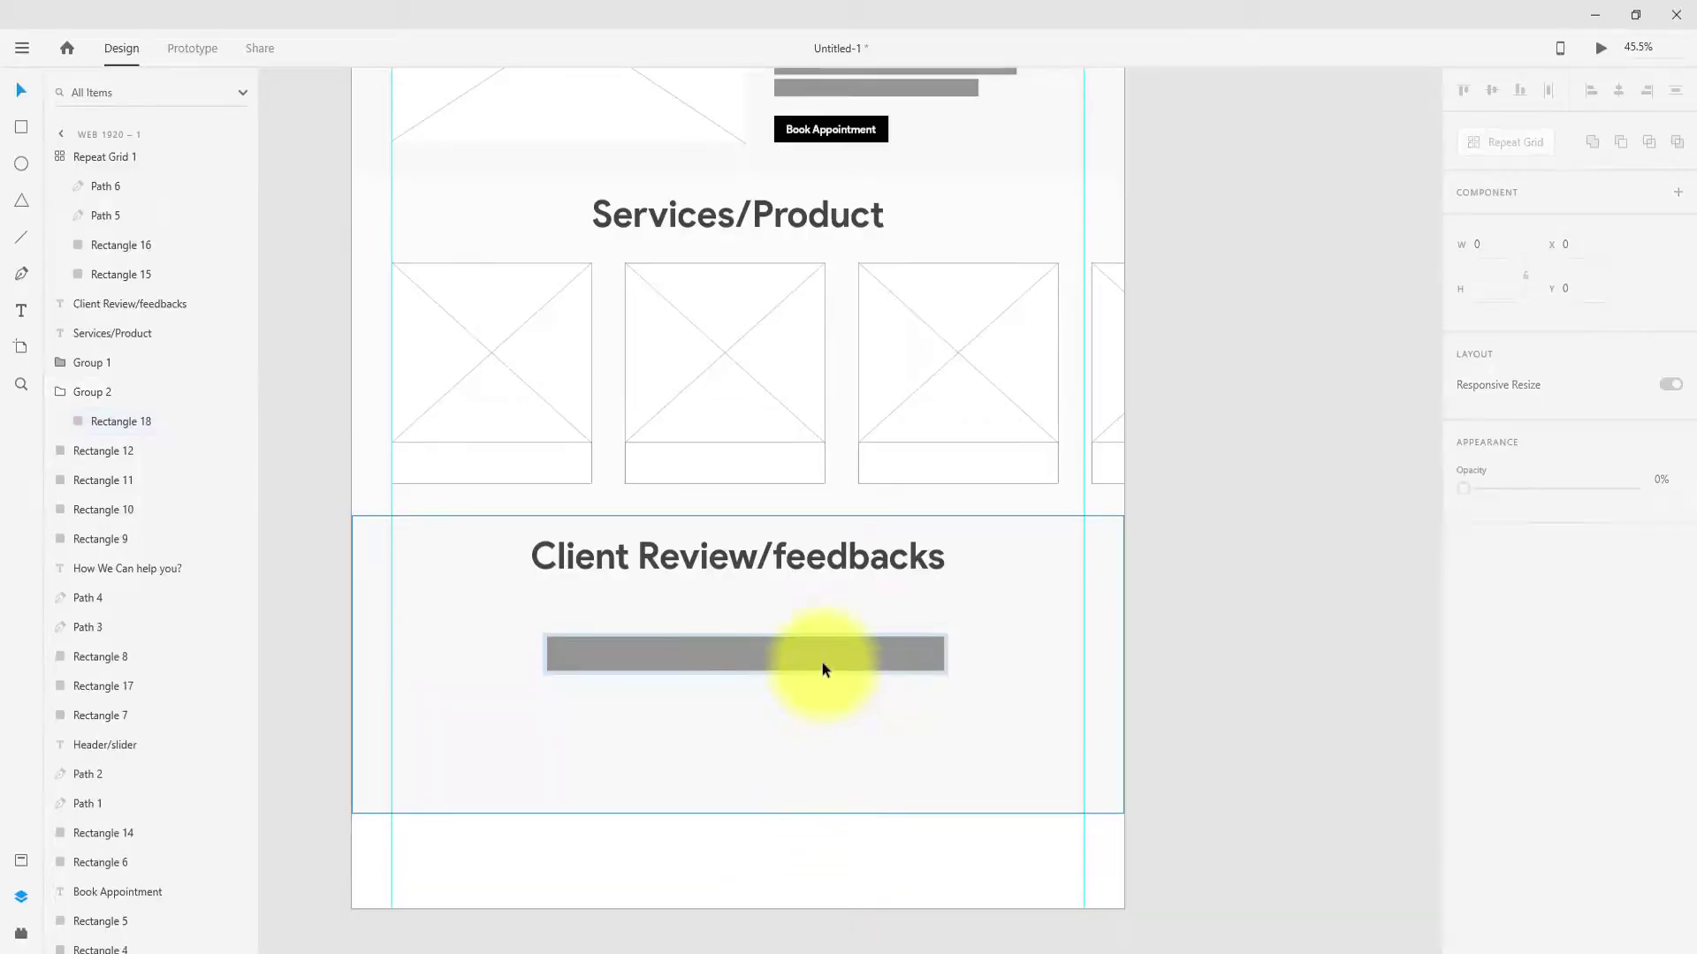
key("Delete")
scroll(691, 290, "up", 3)
left_click(893, 237)
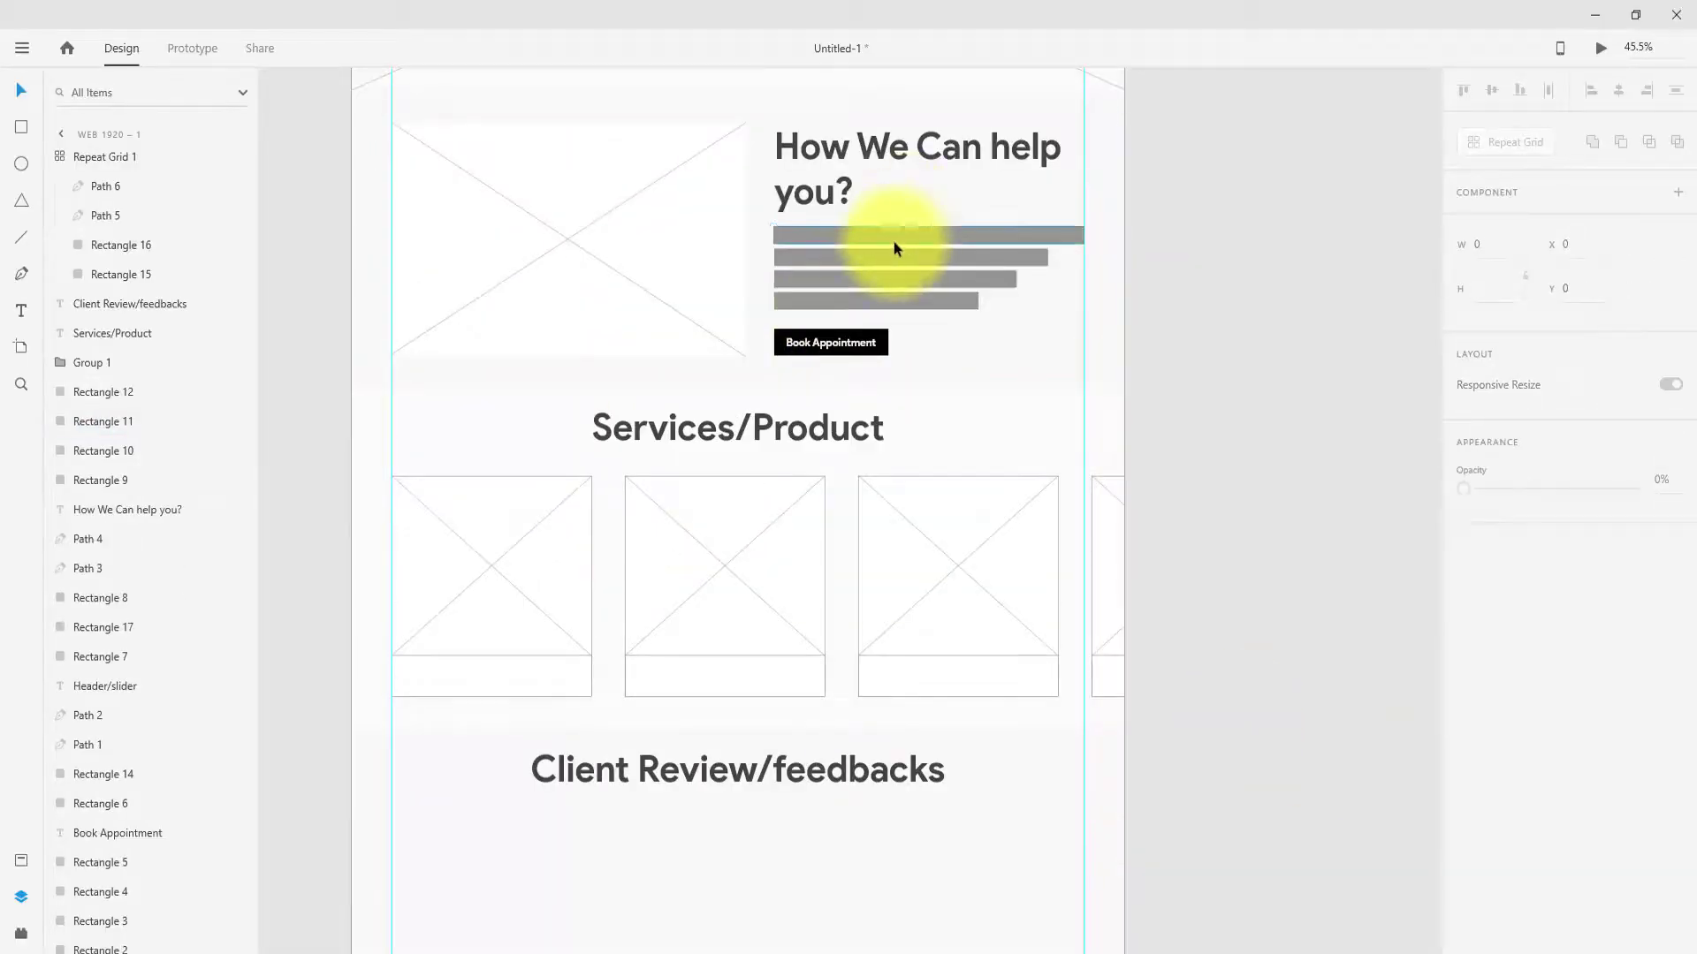
left_click(898, 258, "shift")
left_click(894, 301, "shift")
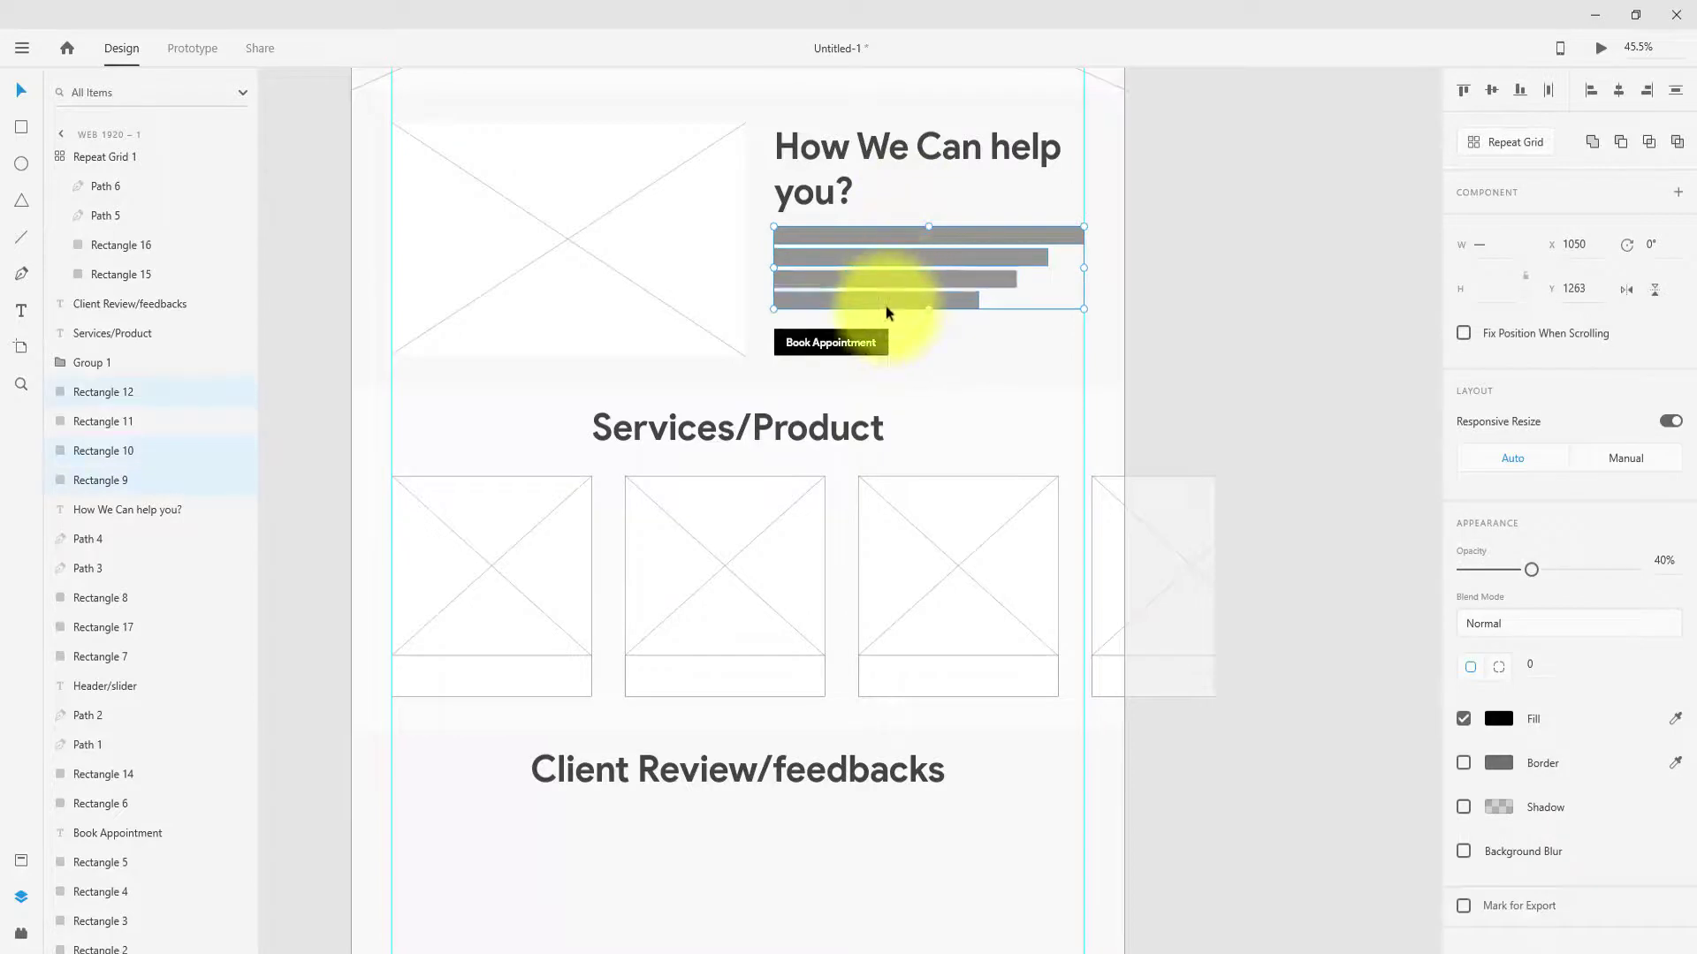
key("ctrl+c")
Paste the bars under Client Review/feedbacks, widen the top one to full width and duplicate it
scroll(901, 592, "down", 3)
scroll(853, 481, "up", 3)
key("ctrl+v")
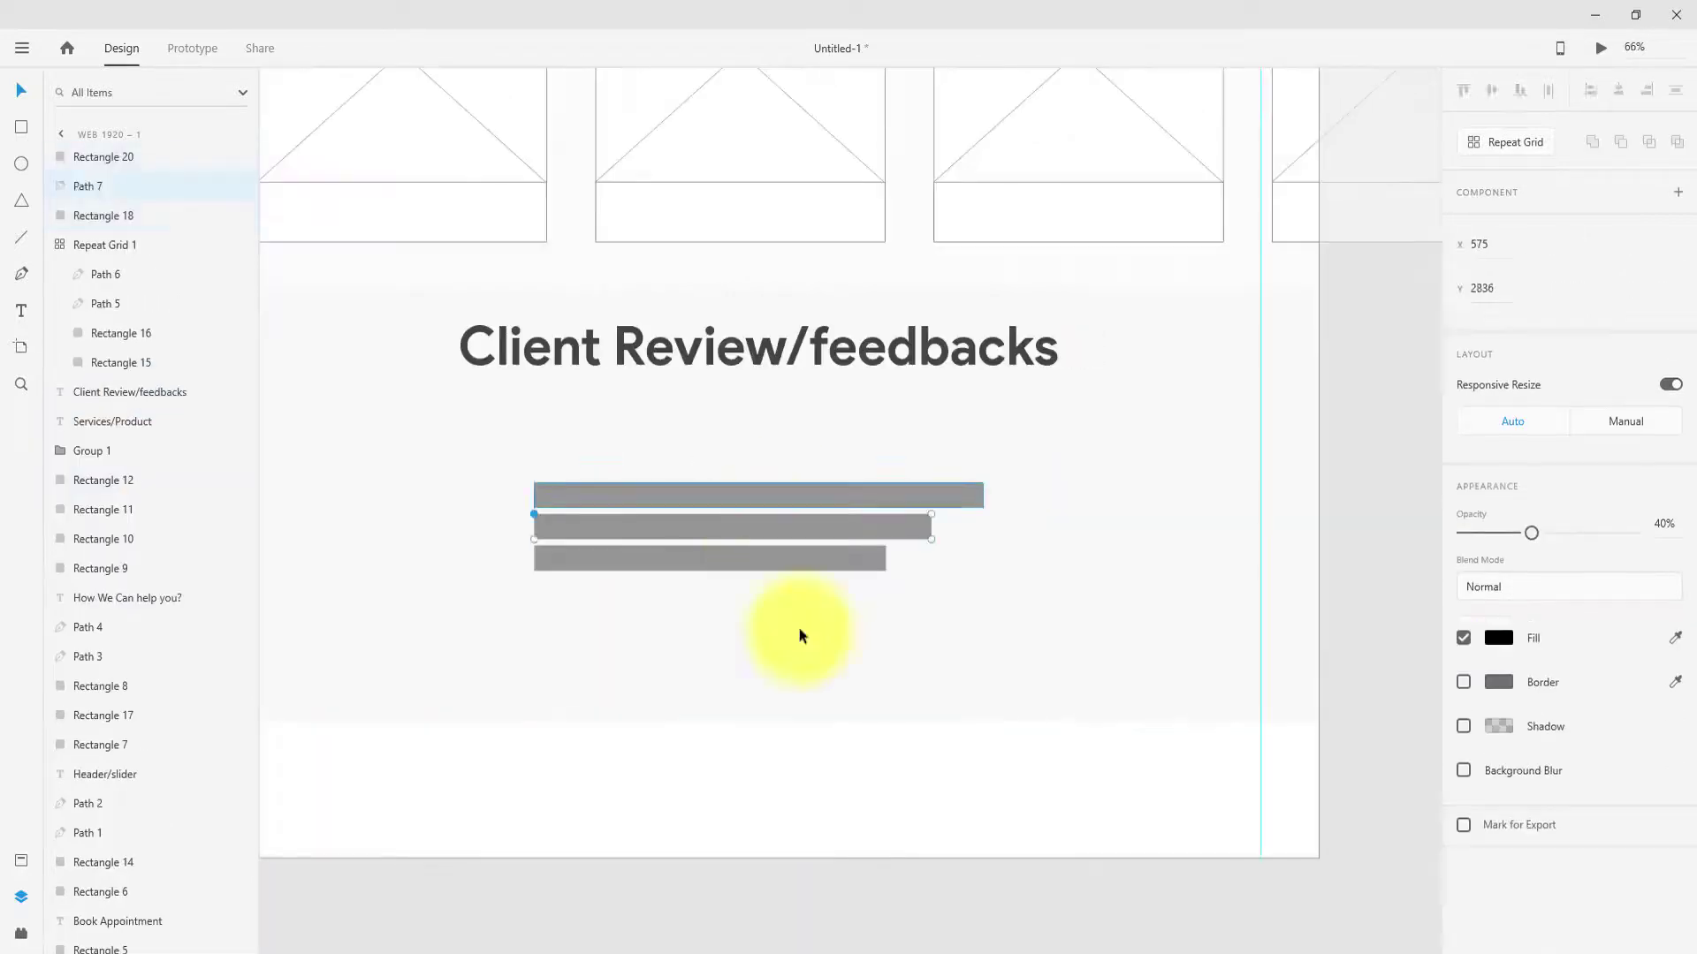
left_click_drag(1142, 495, 1041, 491)
key("ctrl+d")
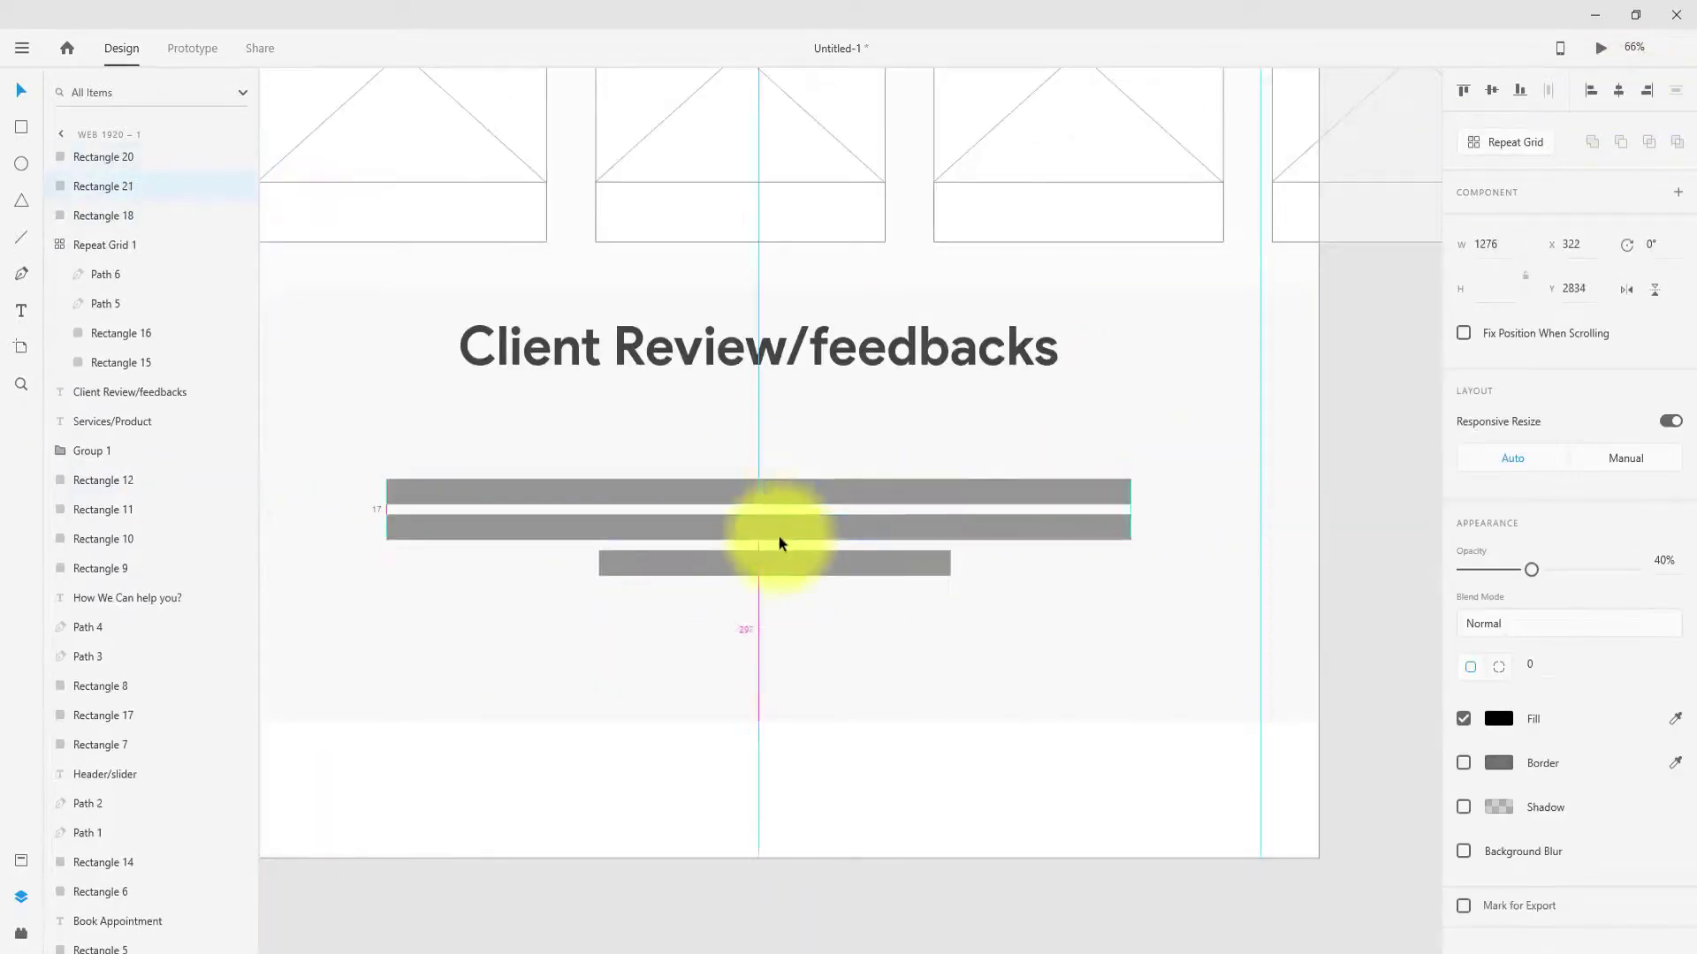
scroll(777, 537, "up", 3)
key("Escape")
scroll(845, 477, "down", 5)
scroll(579, 568, "up", 2)
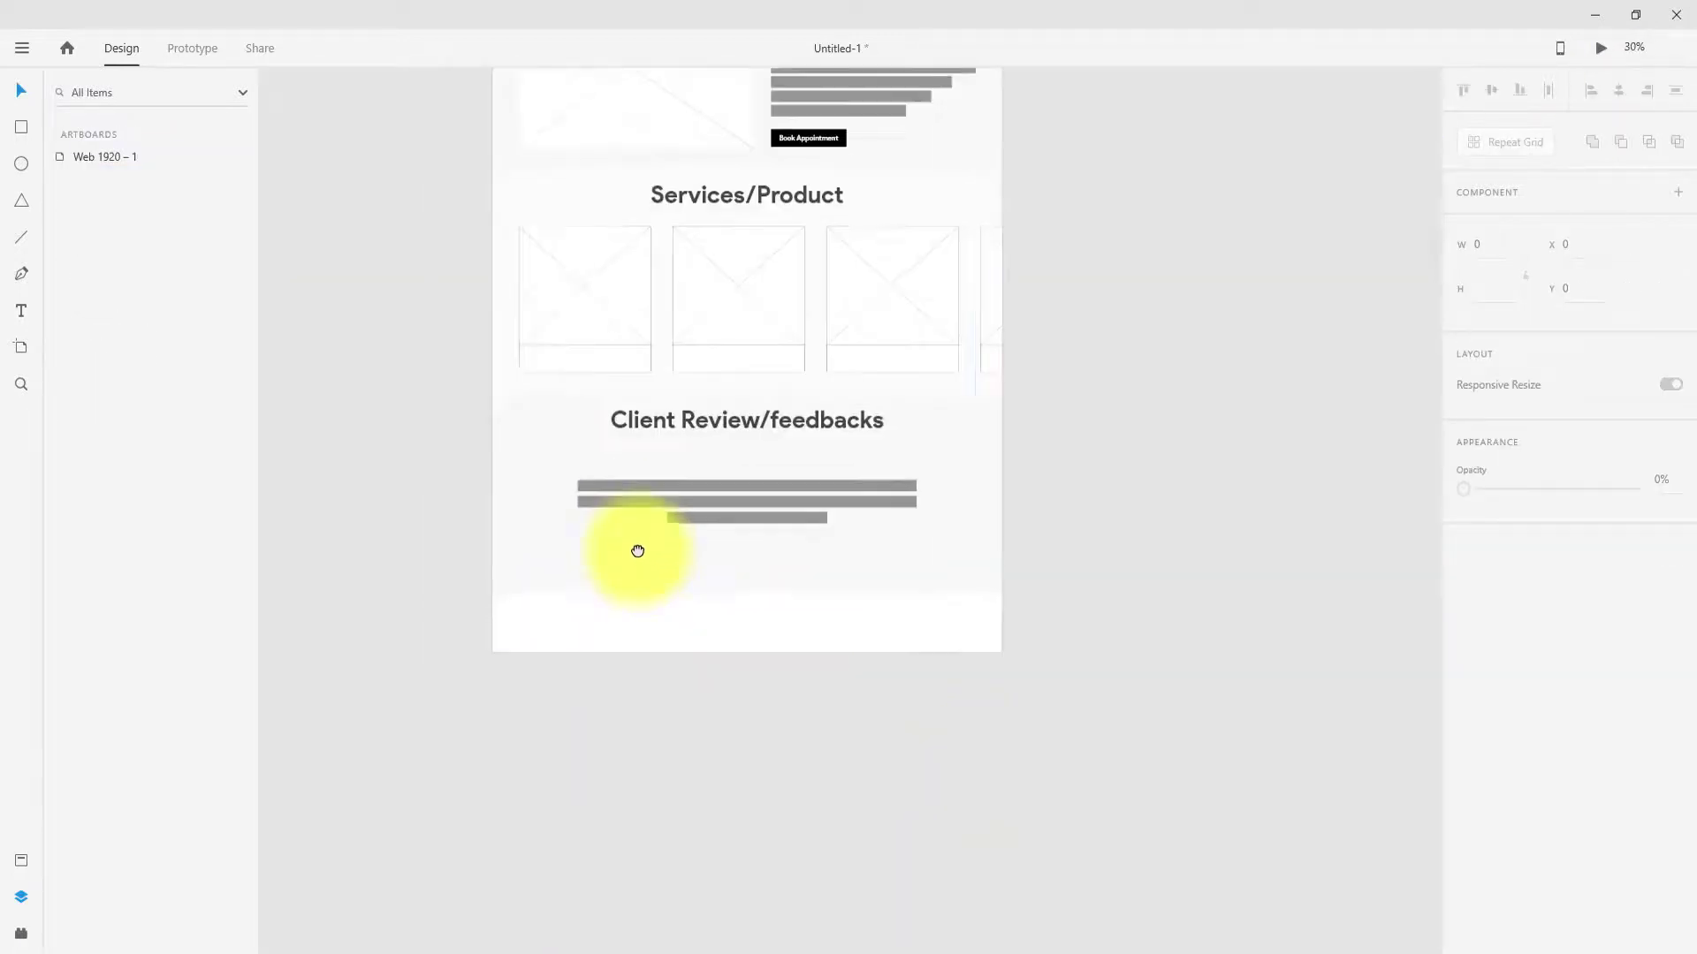
scroll(583, 575, "up", 3)
scroll(583, 575, "up", 2)
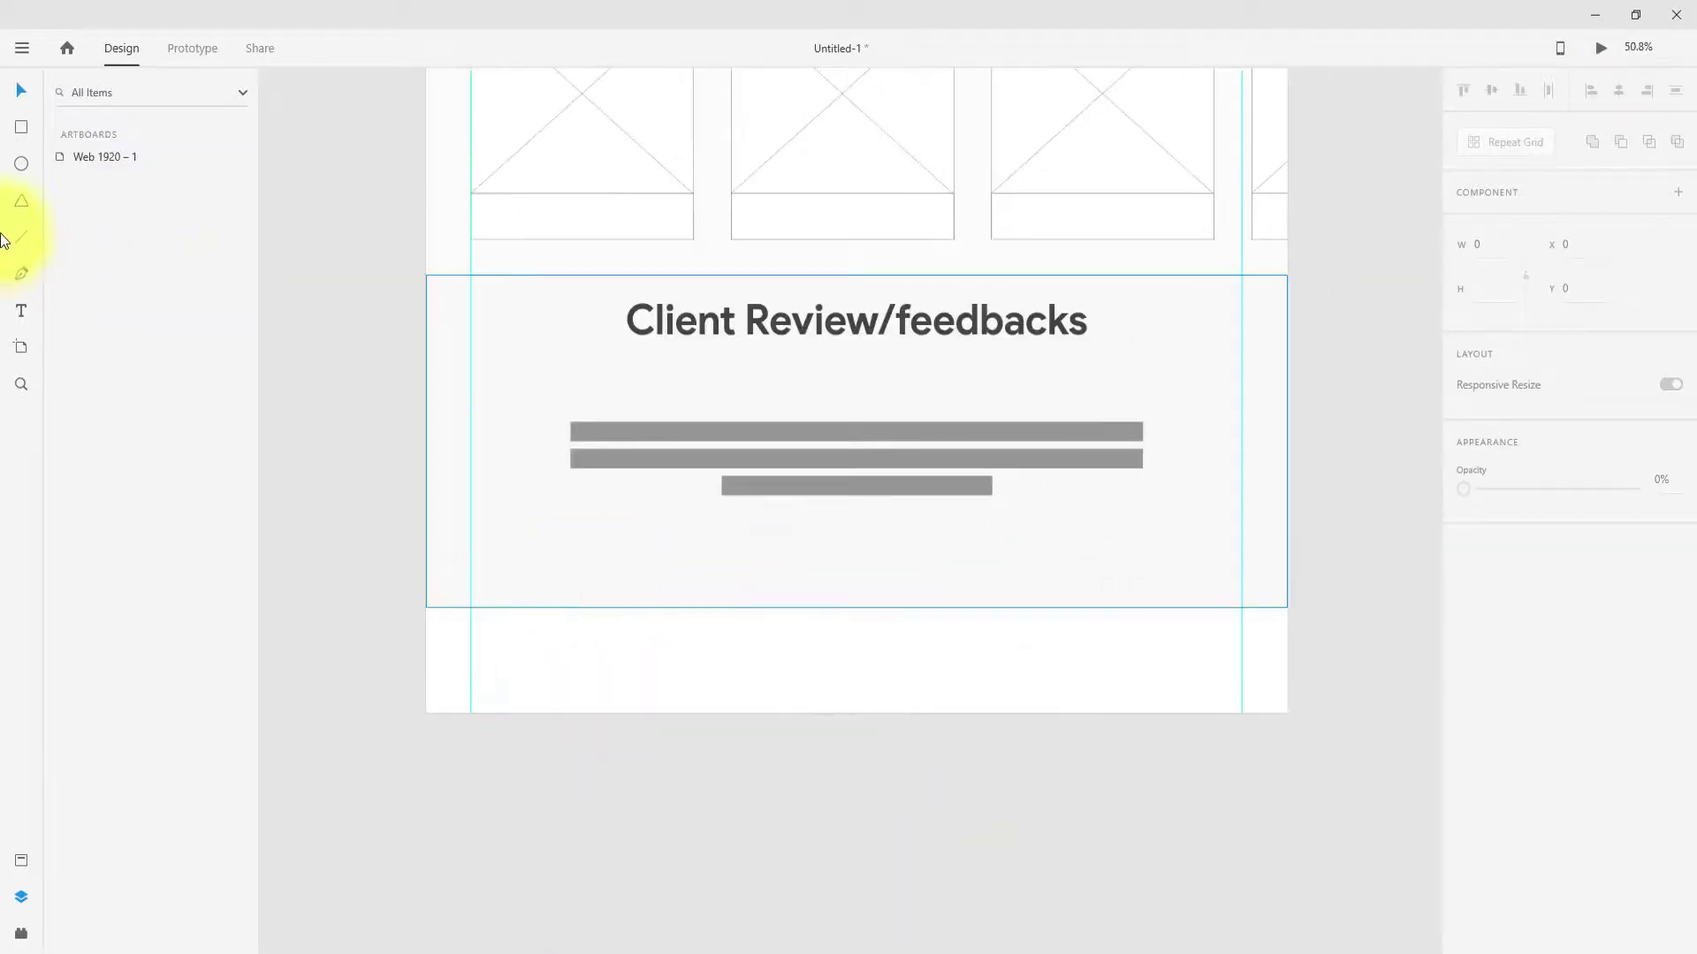
Draw a circle for the reviewer's avatar and place it below the review bars
left_click(22, 168)
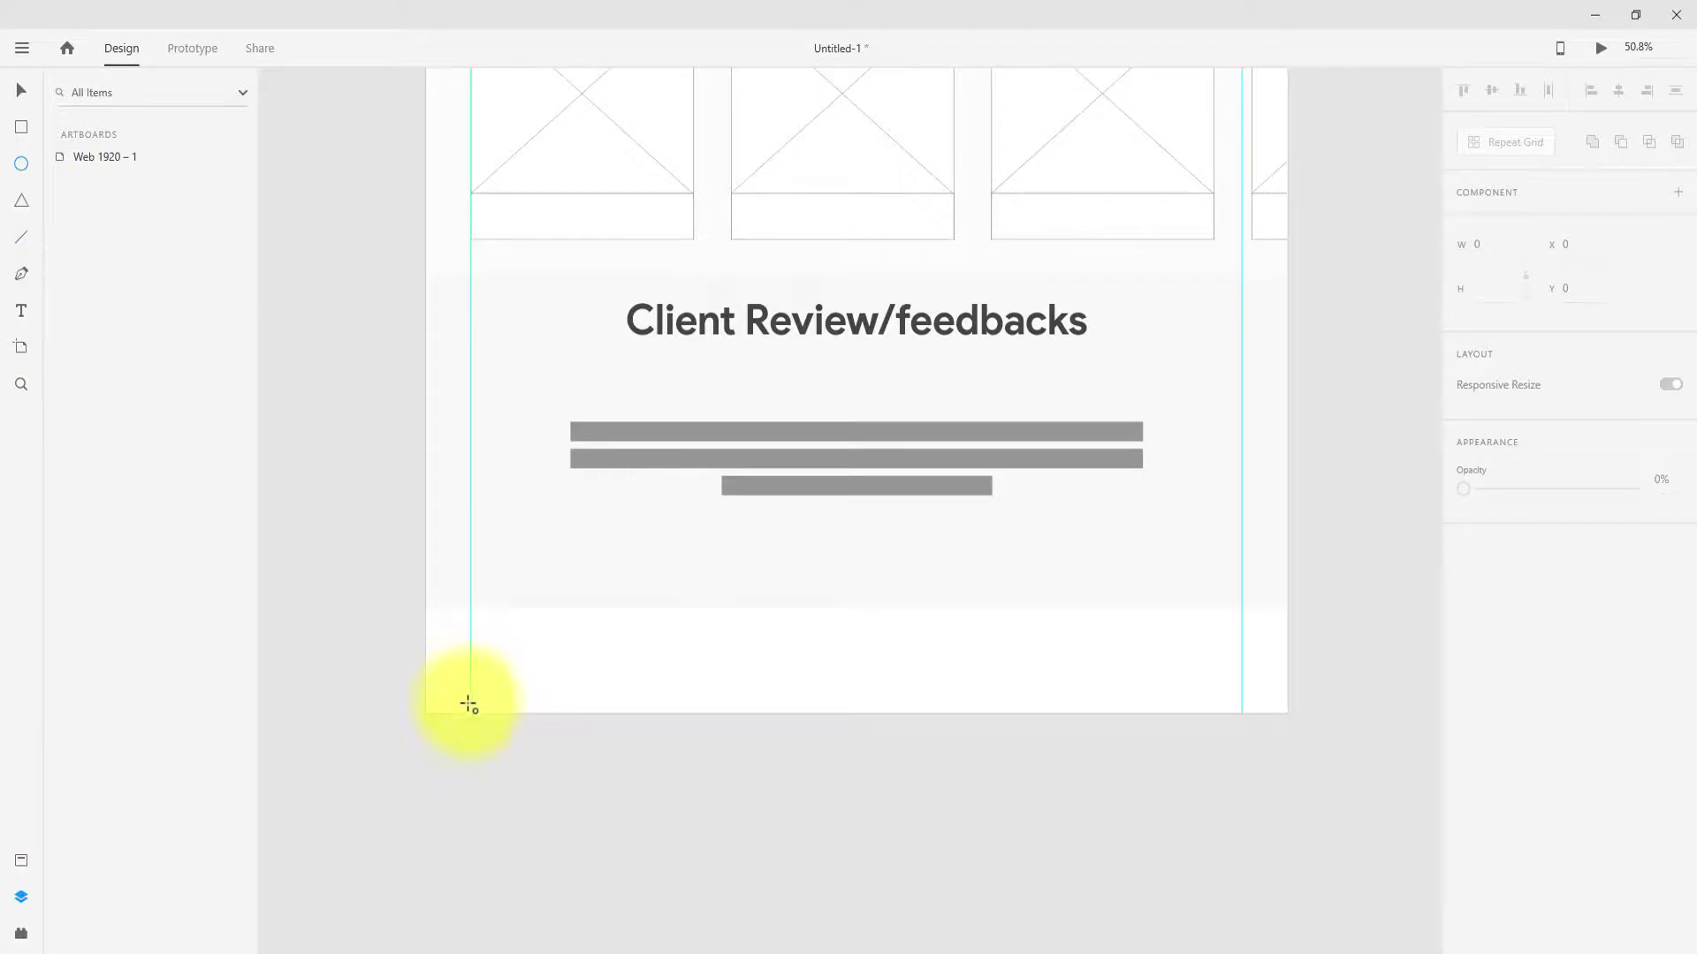
left_click_drag(468, 705, 408, 657)
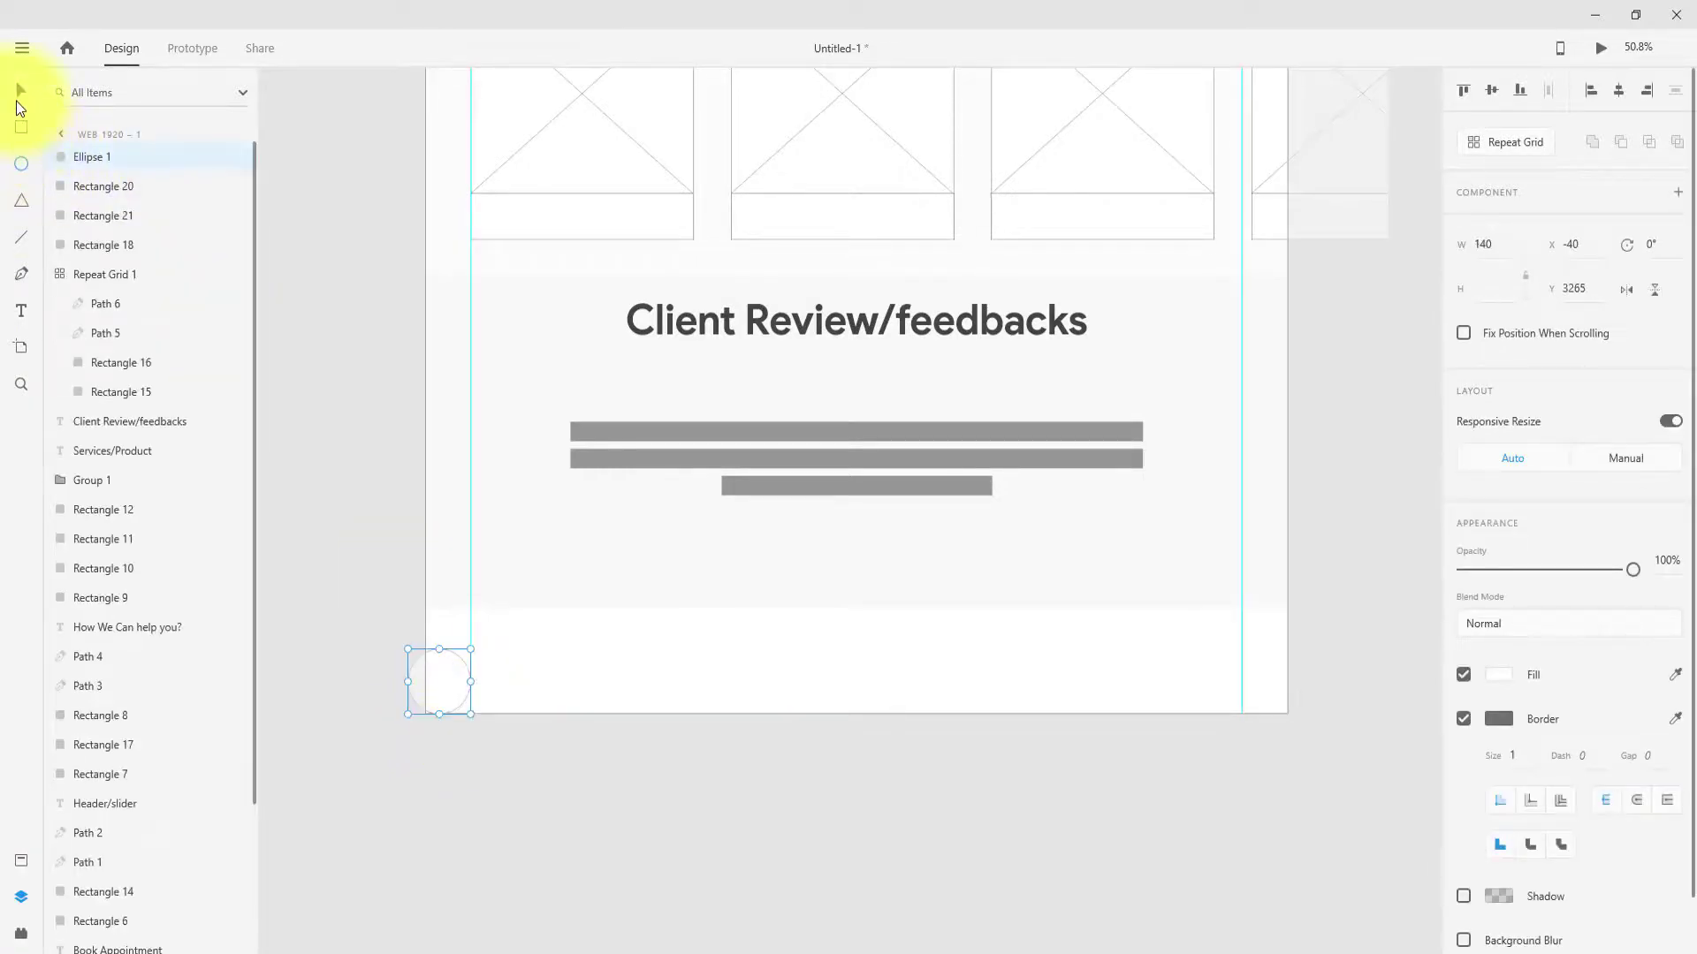
key("v")
left_click_drag(426, 709, 667, 637)
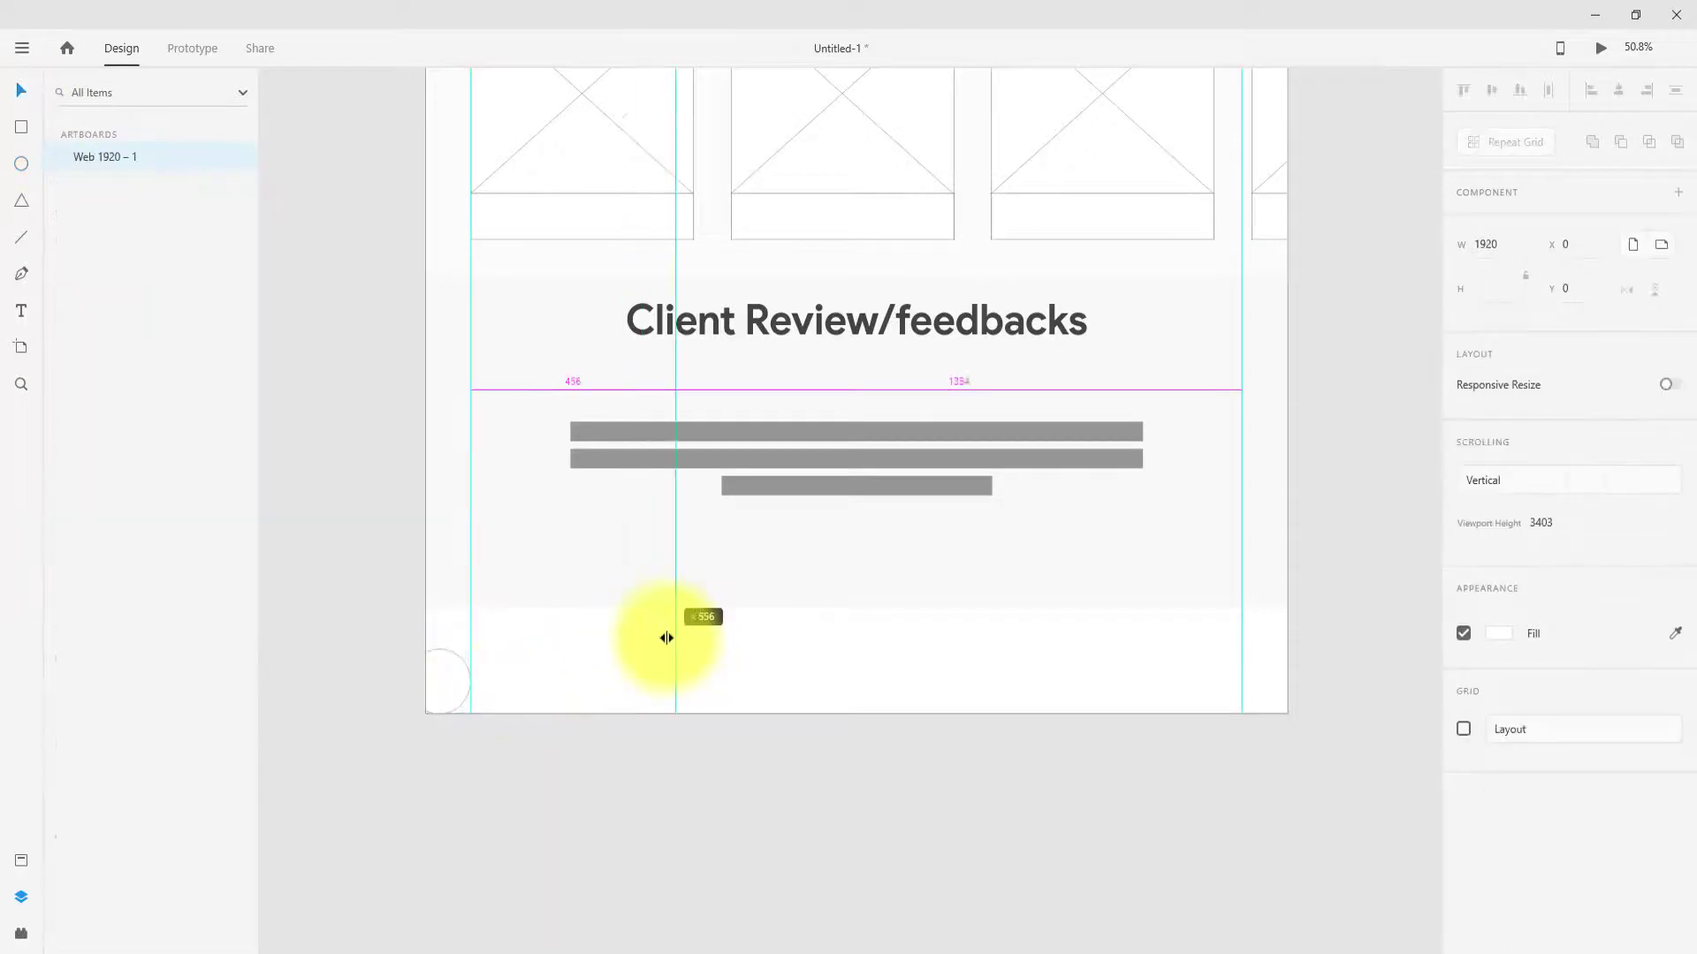
left_click_drag(436, 697, 741, 579)
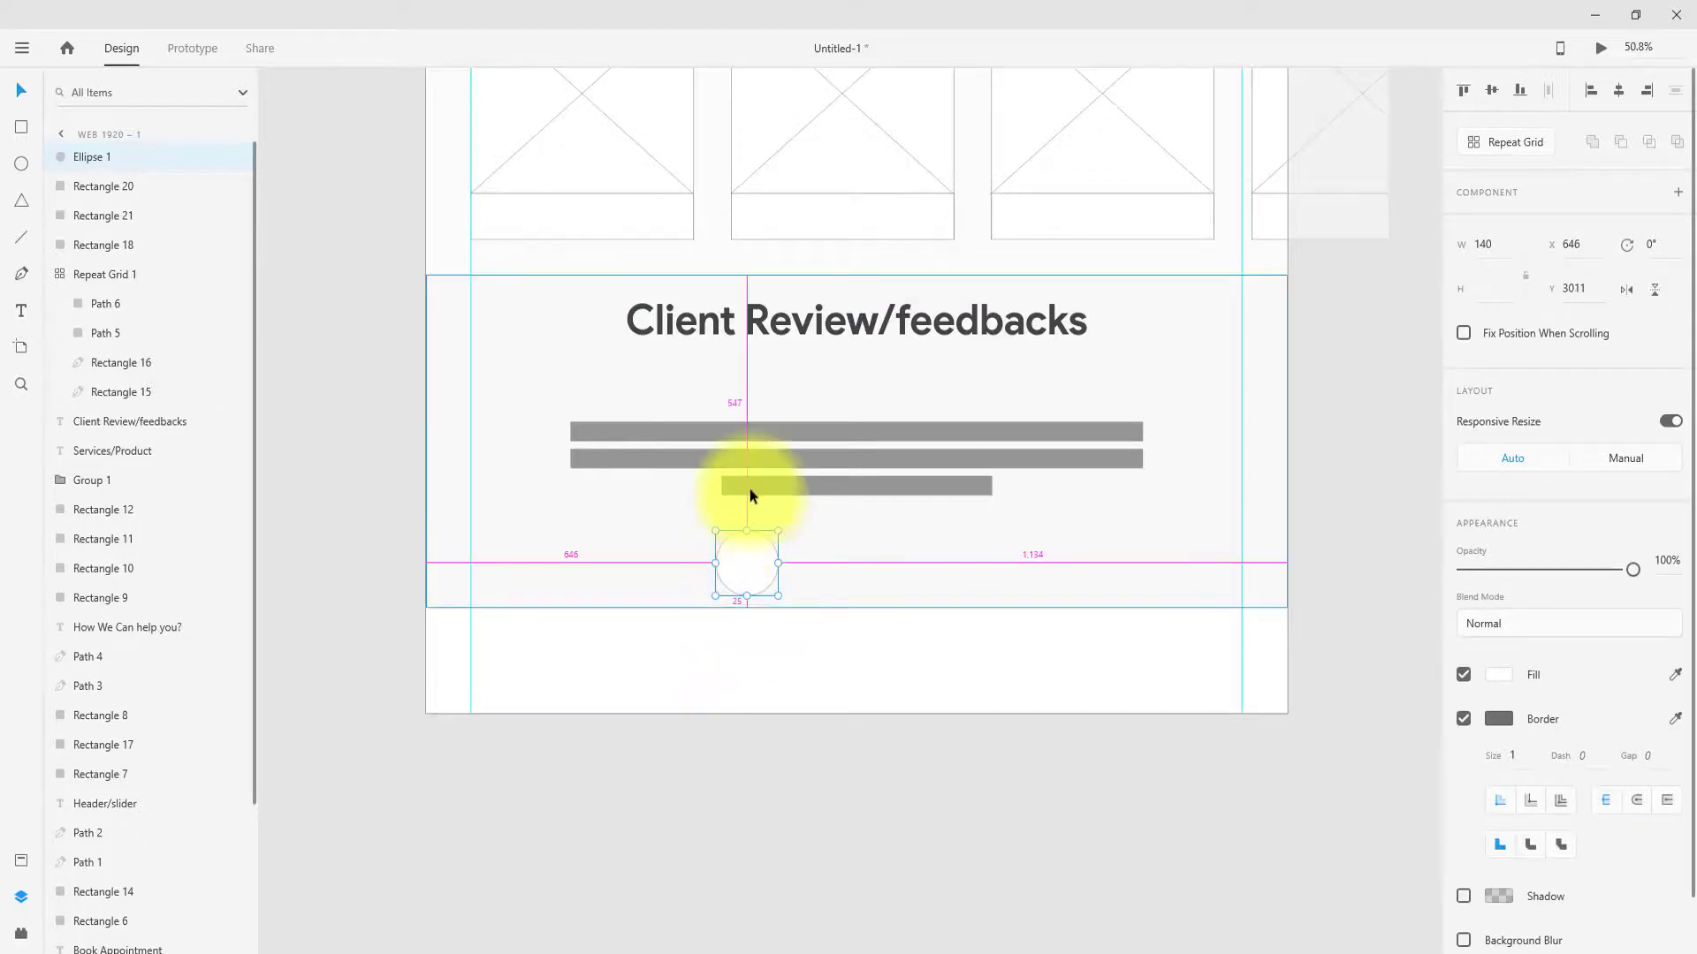
scroll(747, 512, "up", 2, "ctrl")
scroll(743, 565, "up", 2, "ctrl")
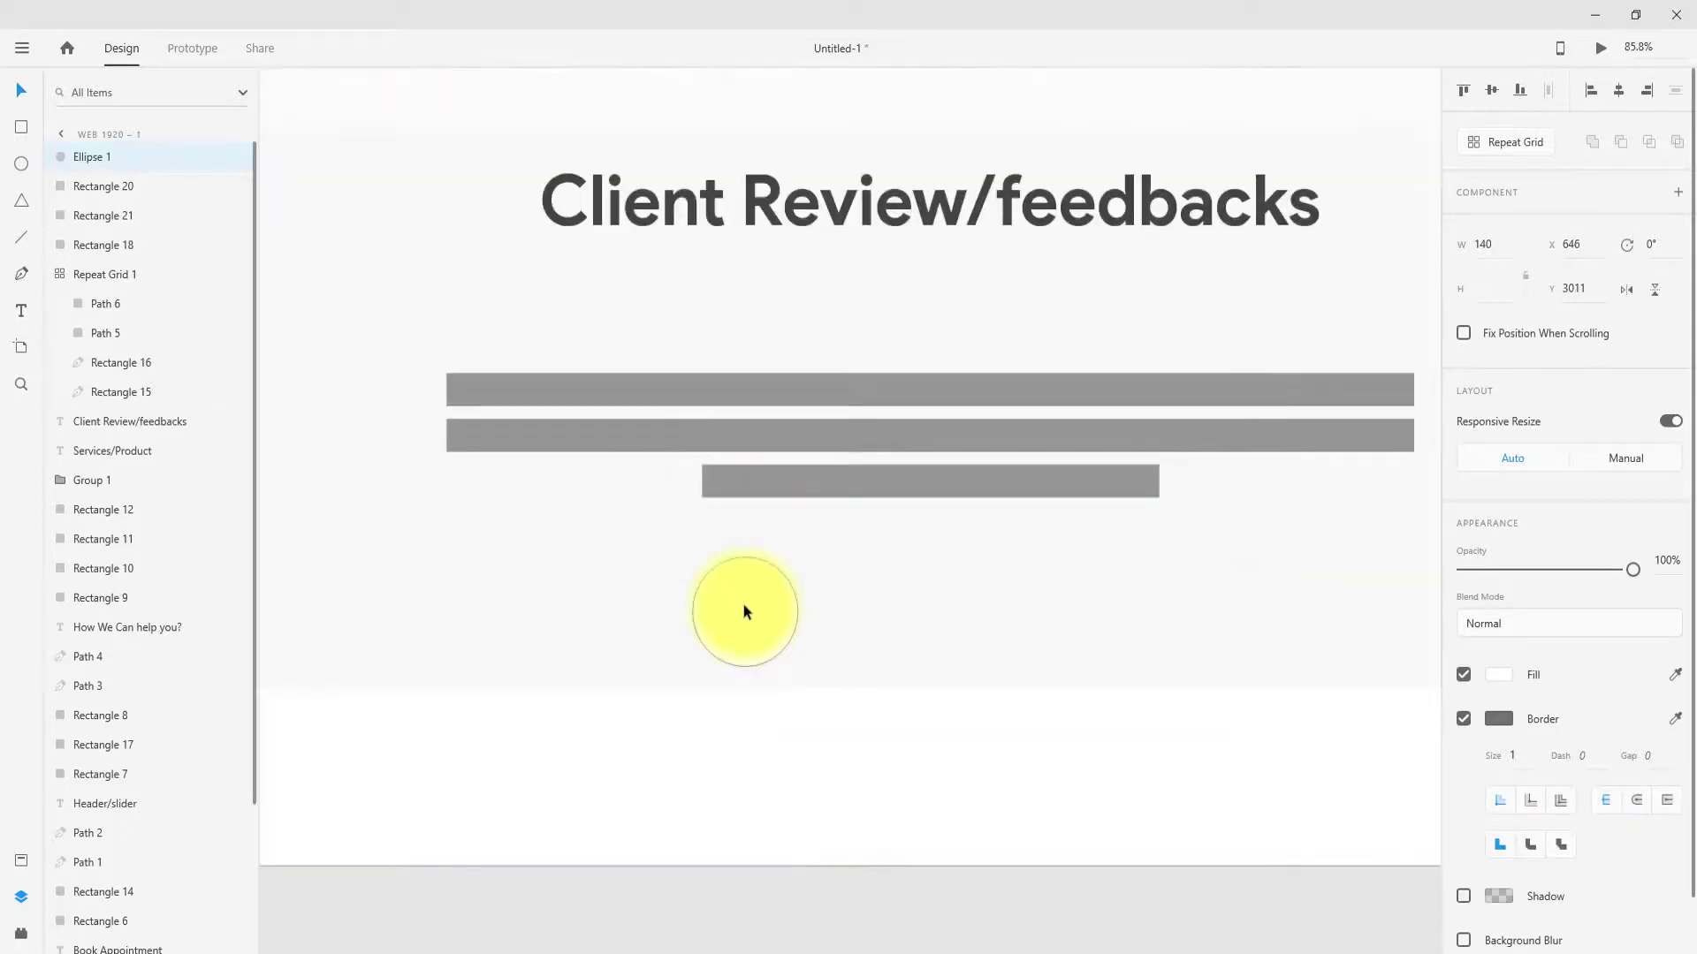
key("shift+Up")
key("shift+Up")
key("shift+Up")
key("Up")
key("Up")
key("Up")
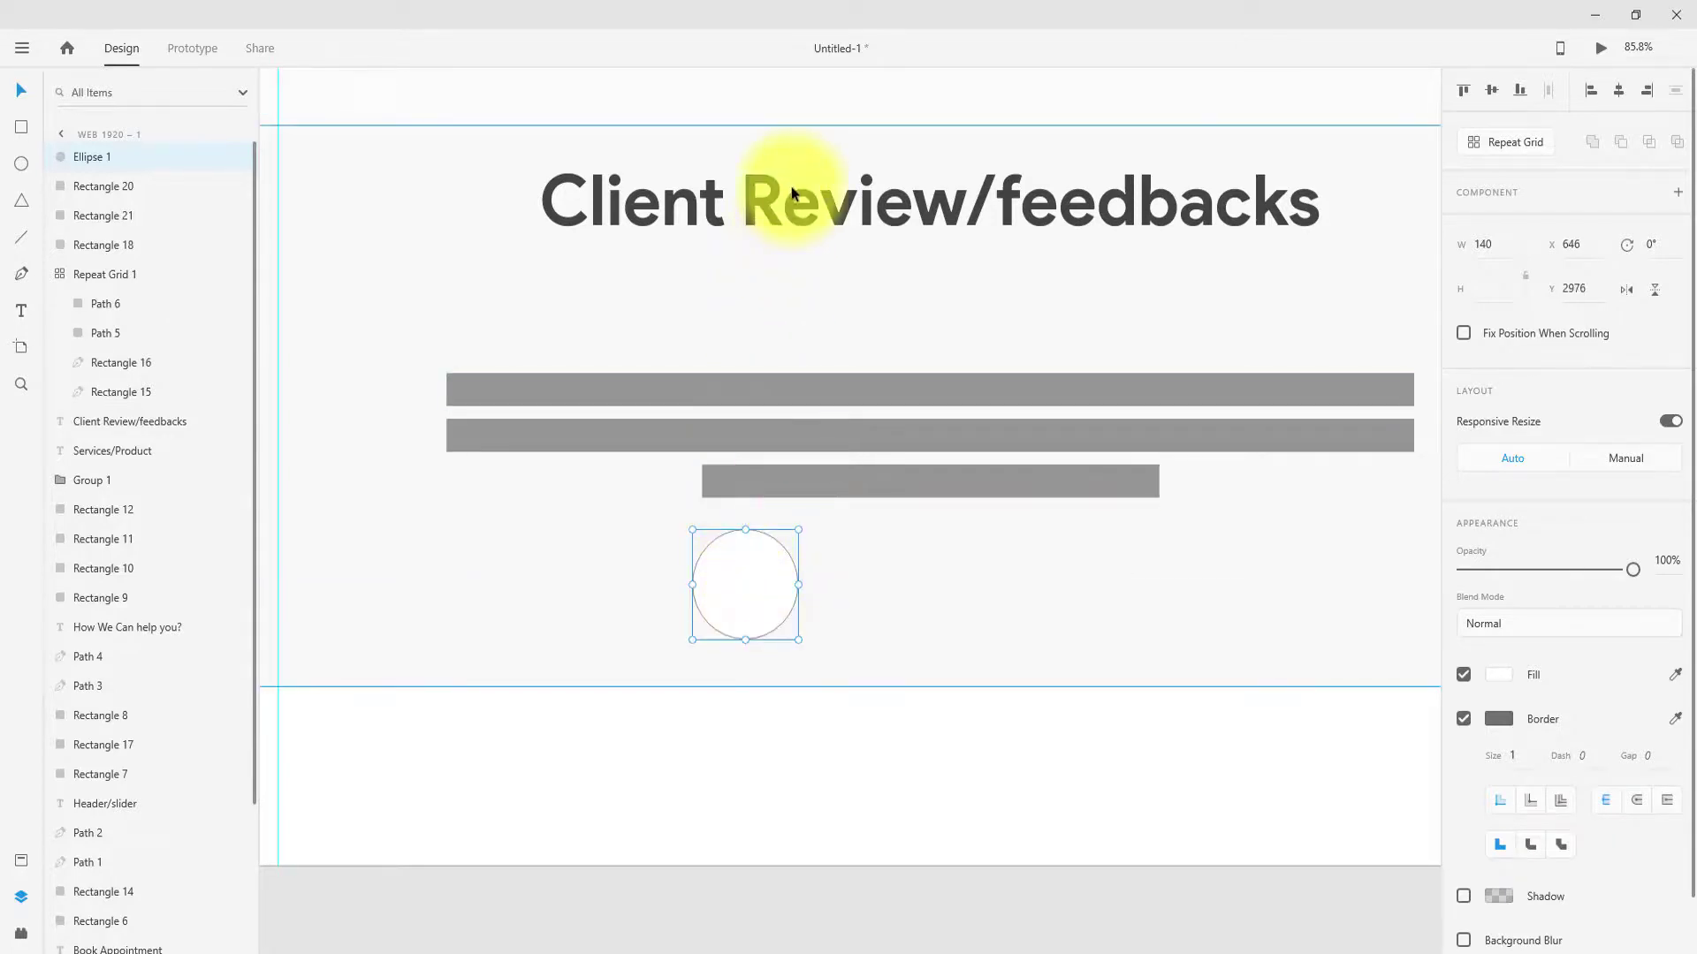
Move the three grey review bars up closer to the Client Review/feedbacks heading
left_click(770, 389)
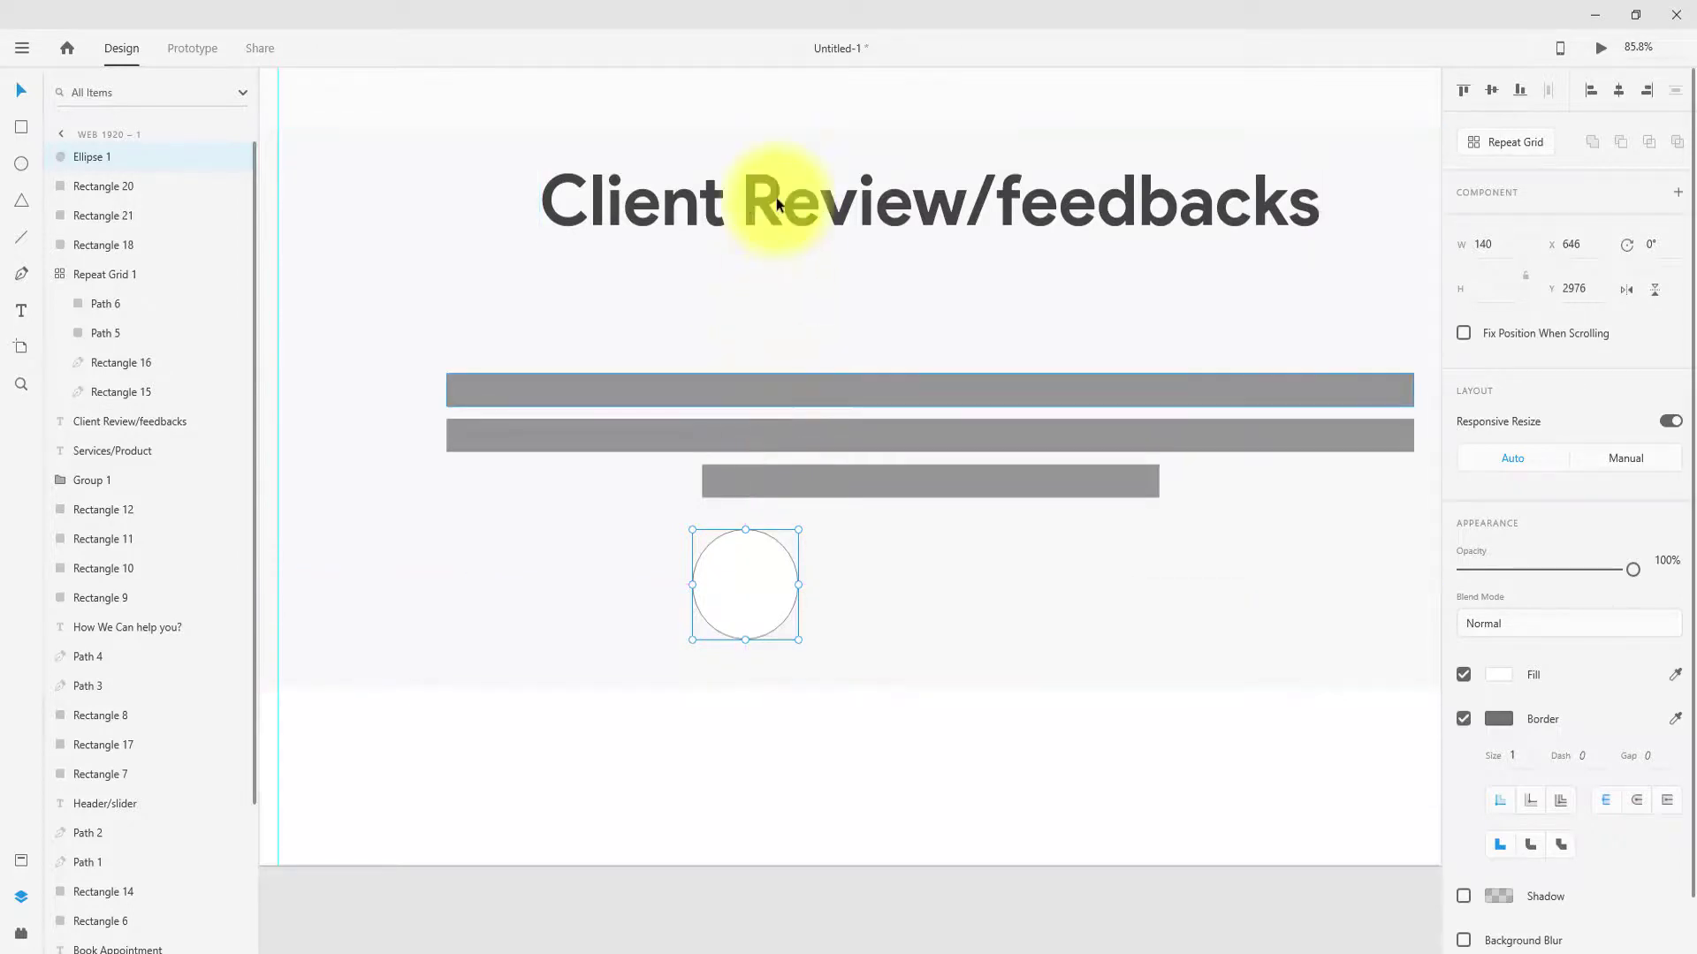
left_click(892, 427, "shift")
left_click(909, 481, "shift")
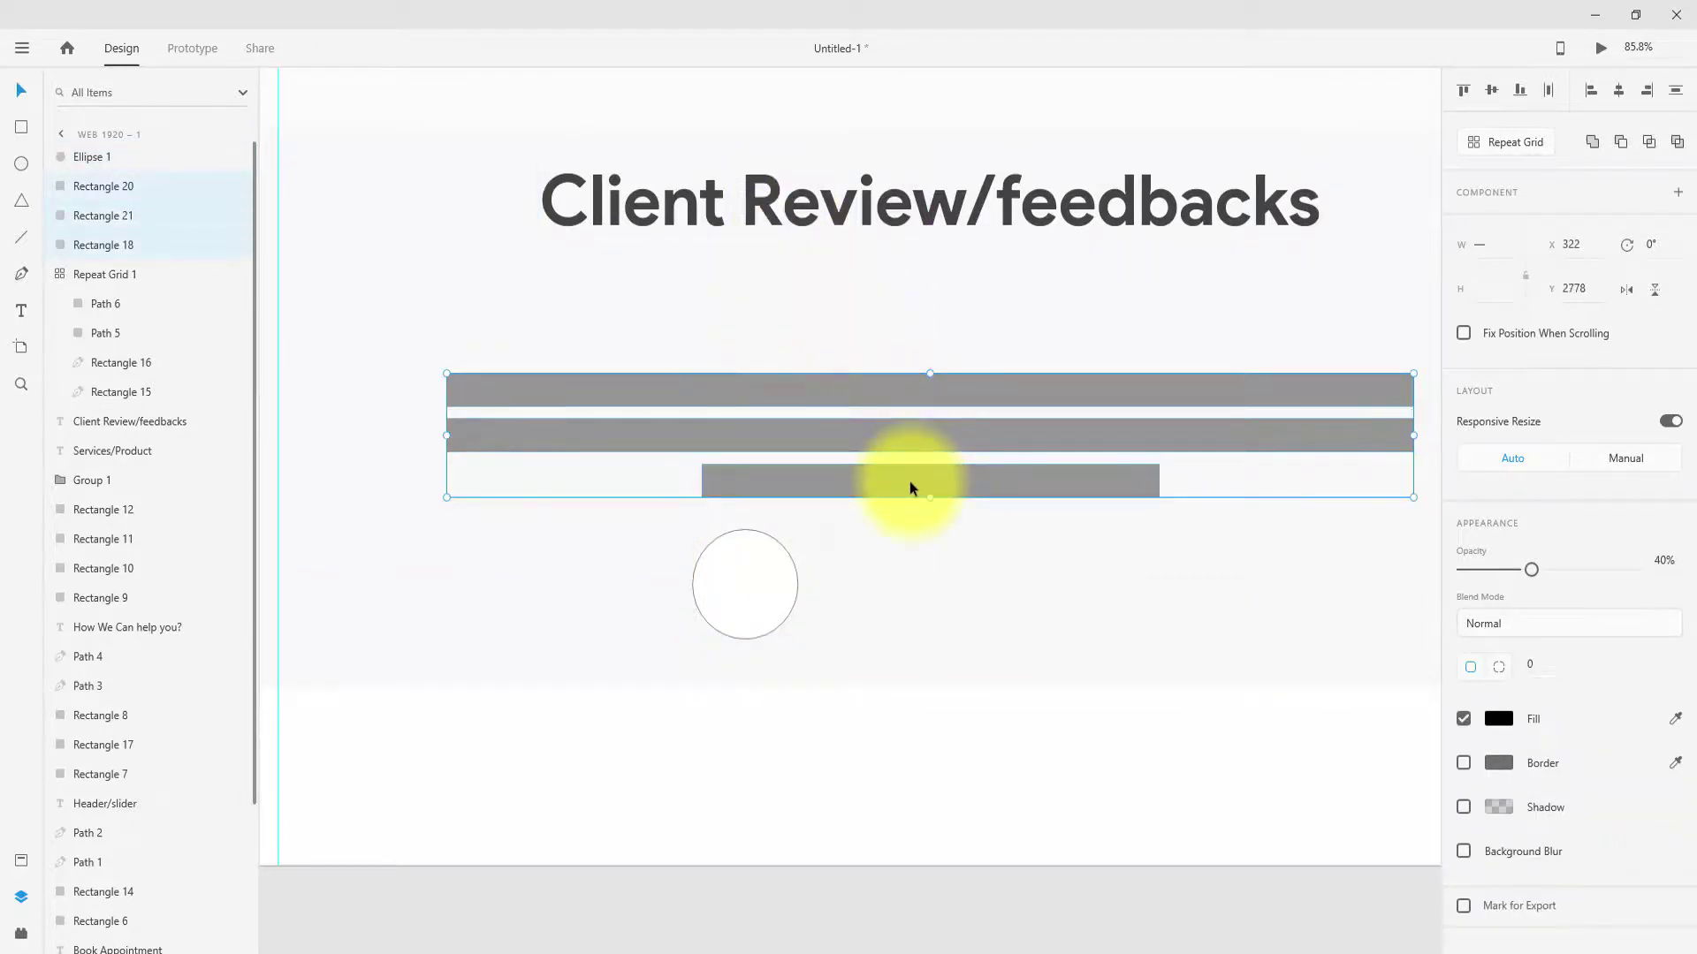
key("shift+Up")
key("shift+Up")
key("shift+Up")
key("shift+Up")
key("shift+Up")
key("shift+Up")
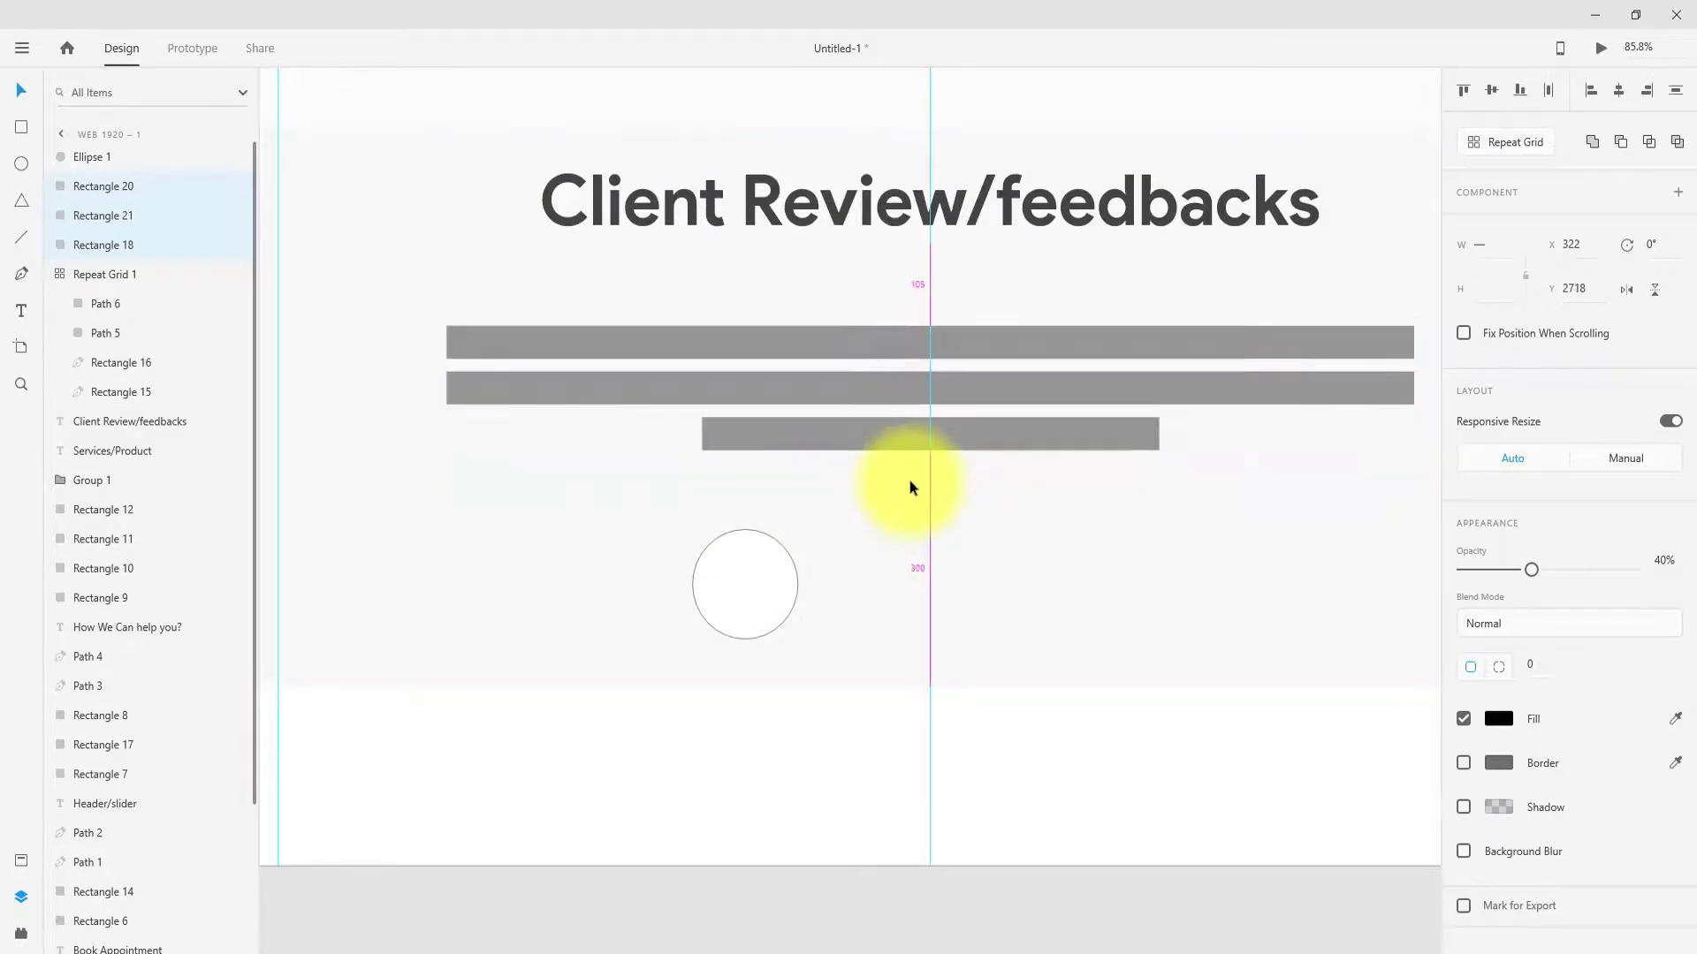
key("Up")
key("Up")
key("Up")
key("Up")
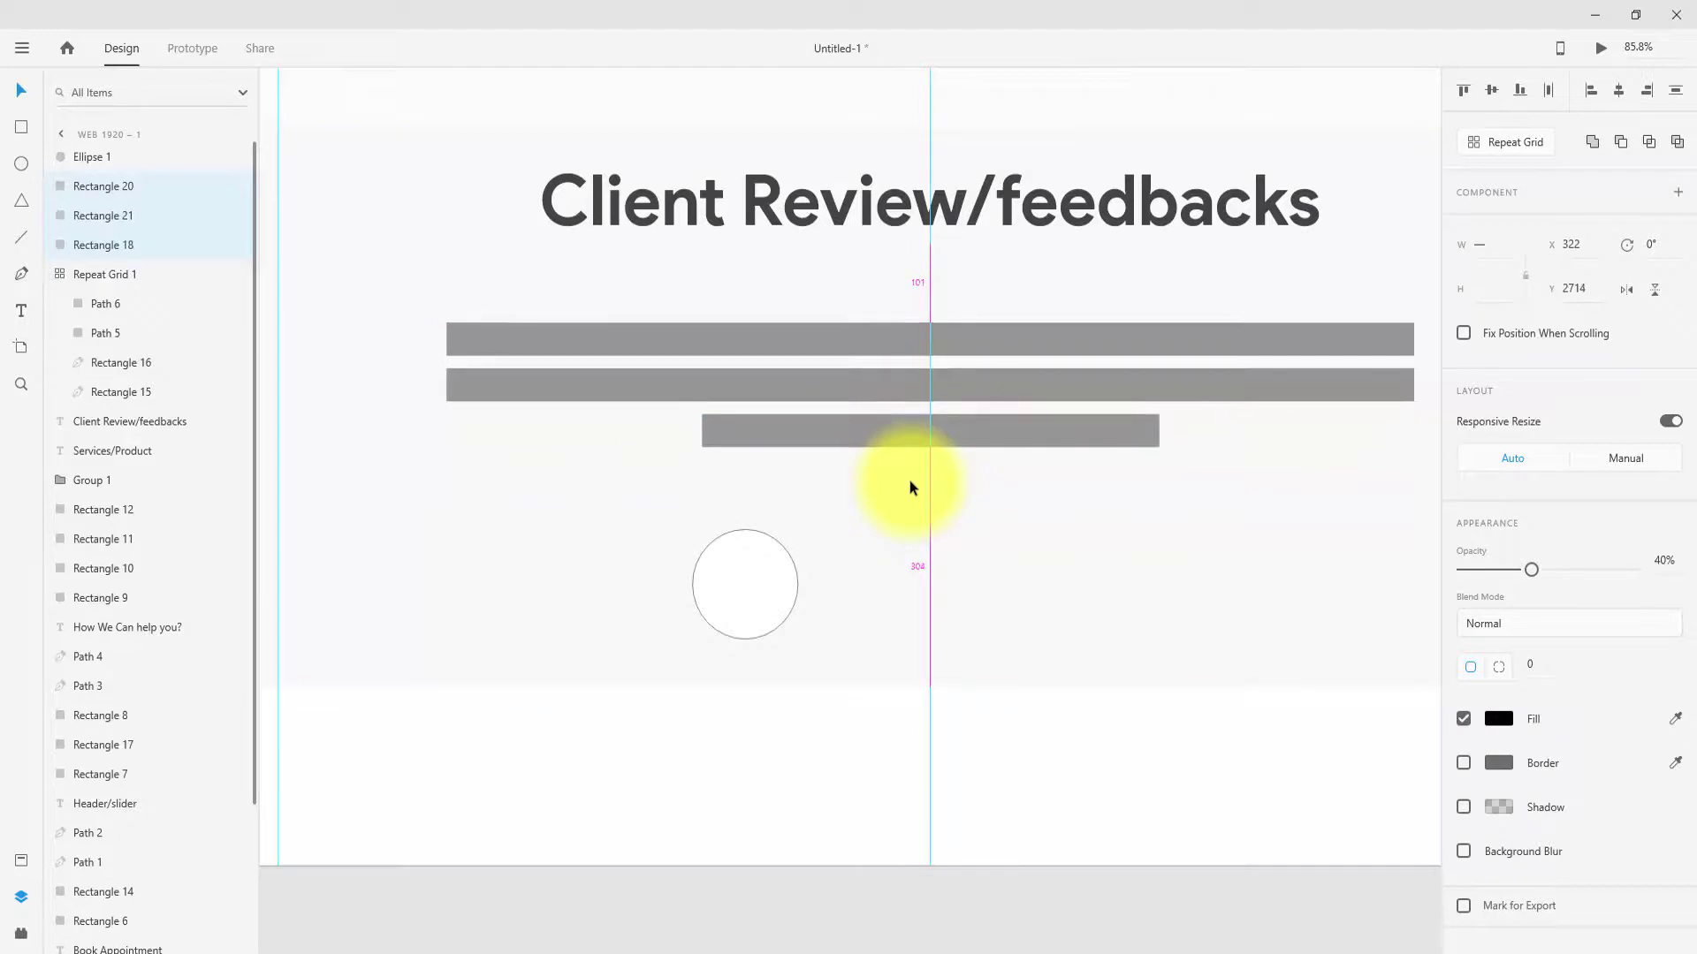
key("Up")
Nudge the avatar circle up just beneath the bars, then reselect the three grey bars
left_click(767, 638)
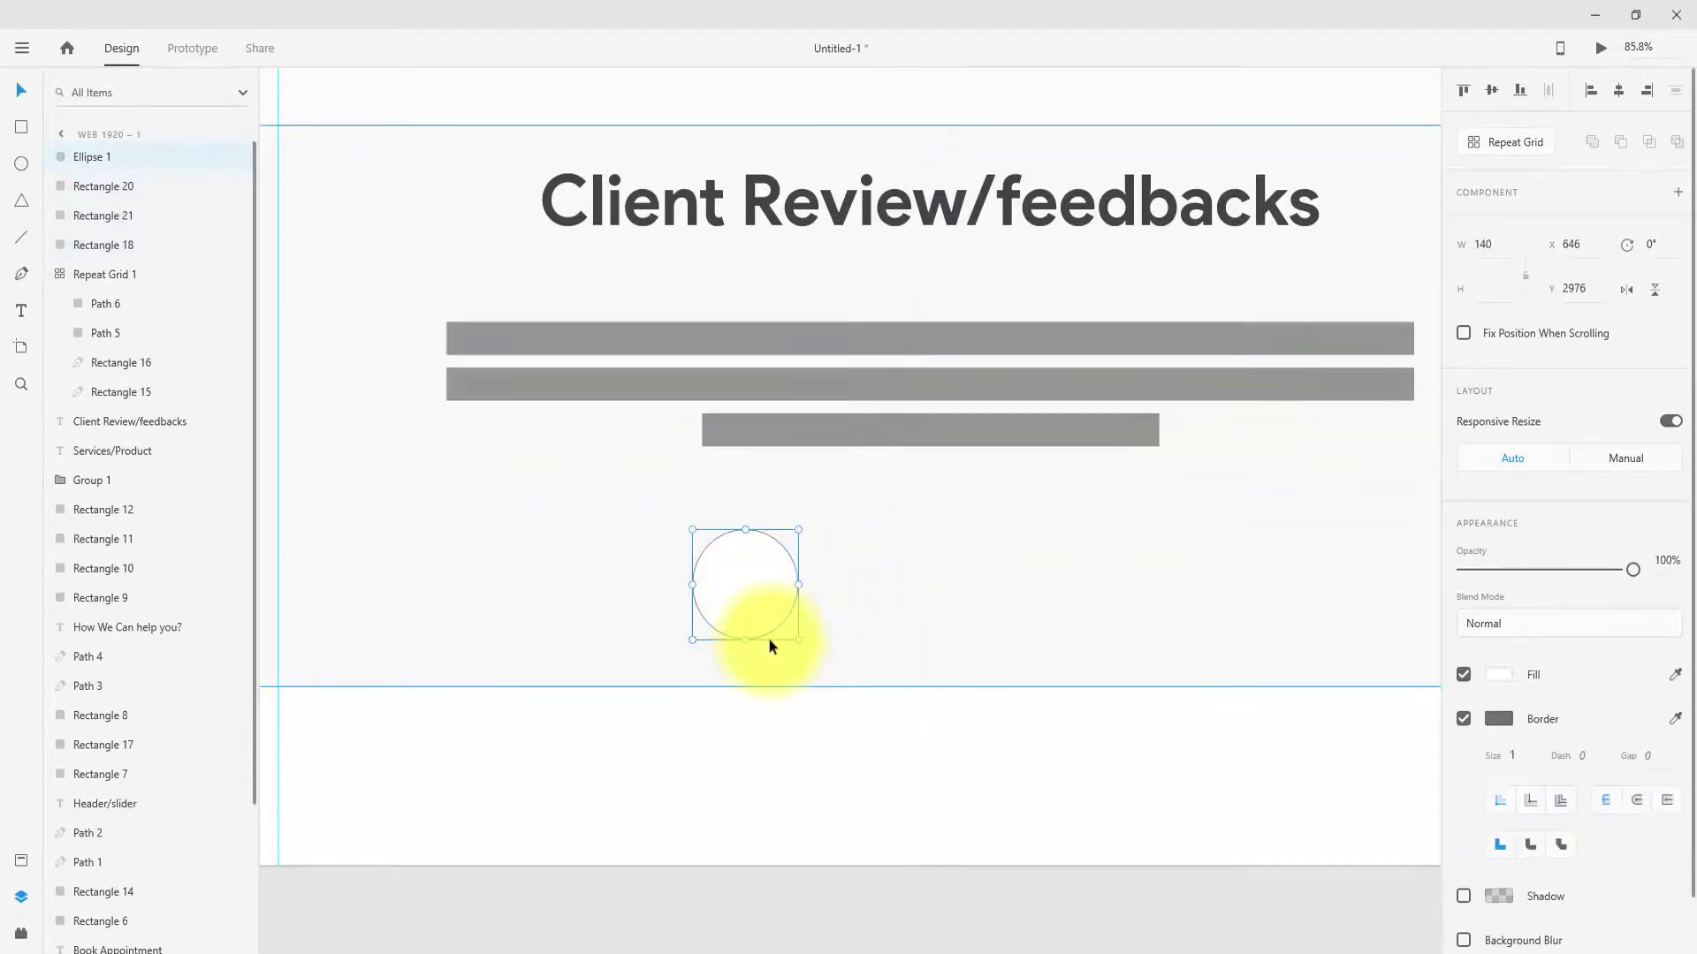
key("shift+Up")
key("shift+Up")
key("shift+Up")
key("shift+Up")
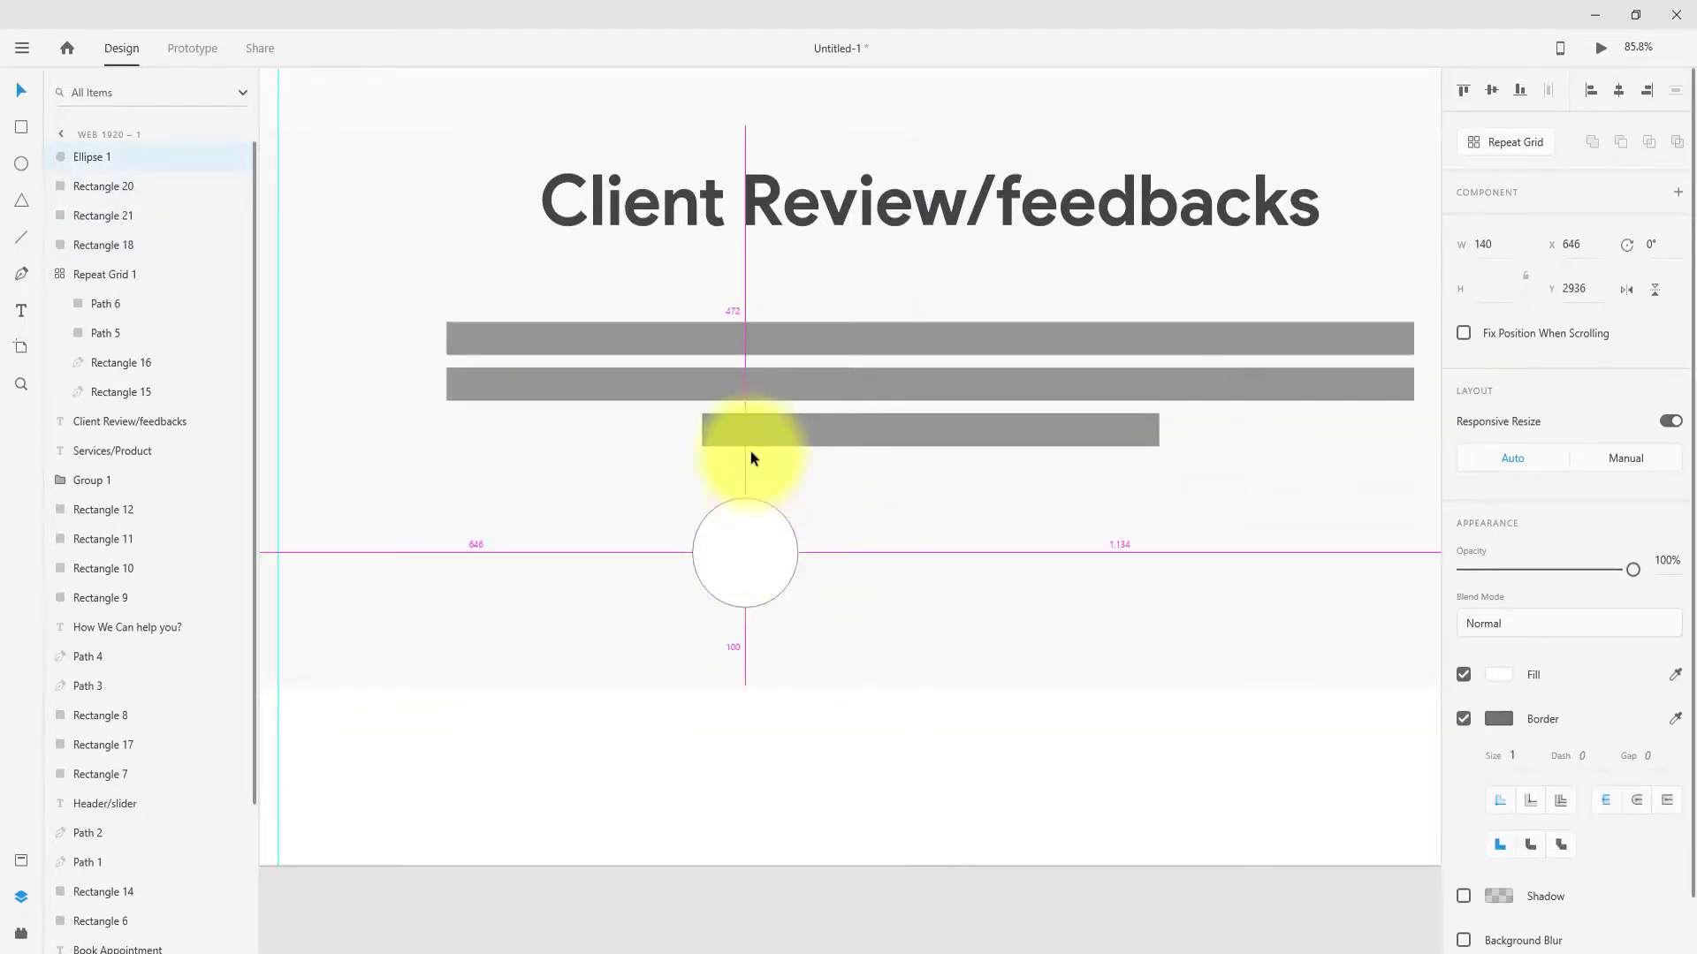
key("shift+Up")
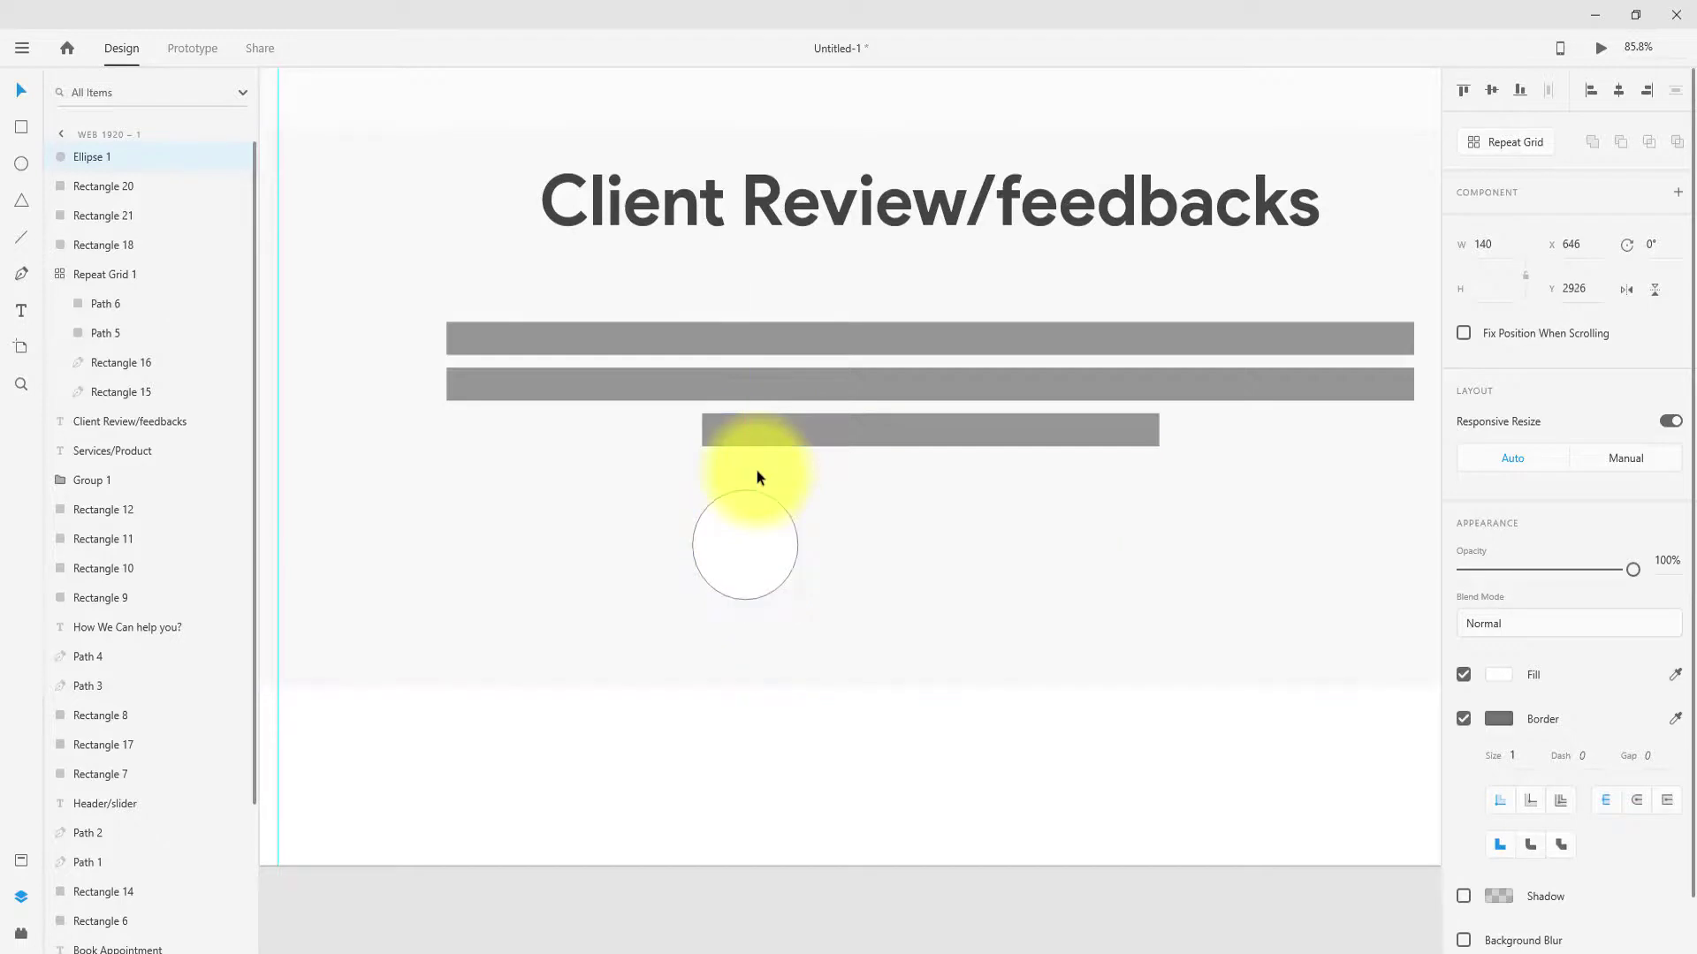
key("shift+Up")
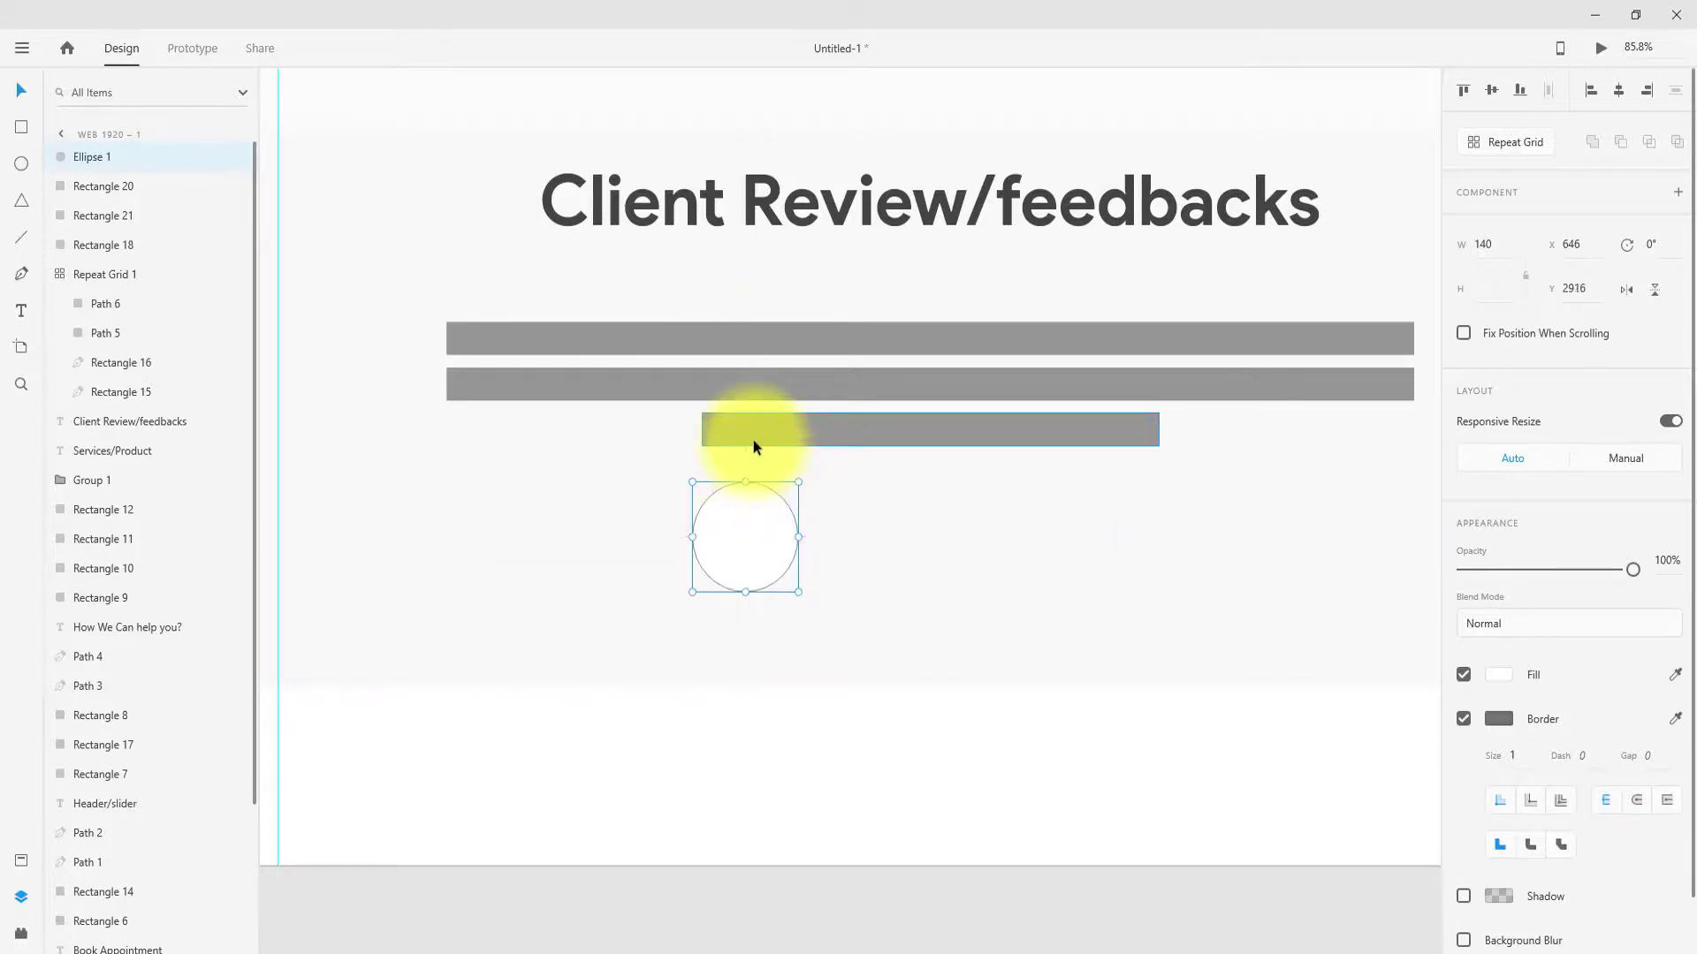
key("Up")
key("Up")
key("Up")
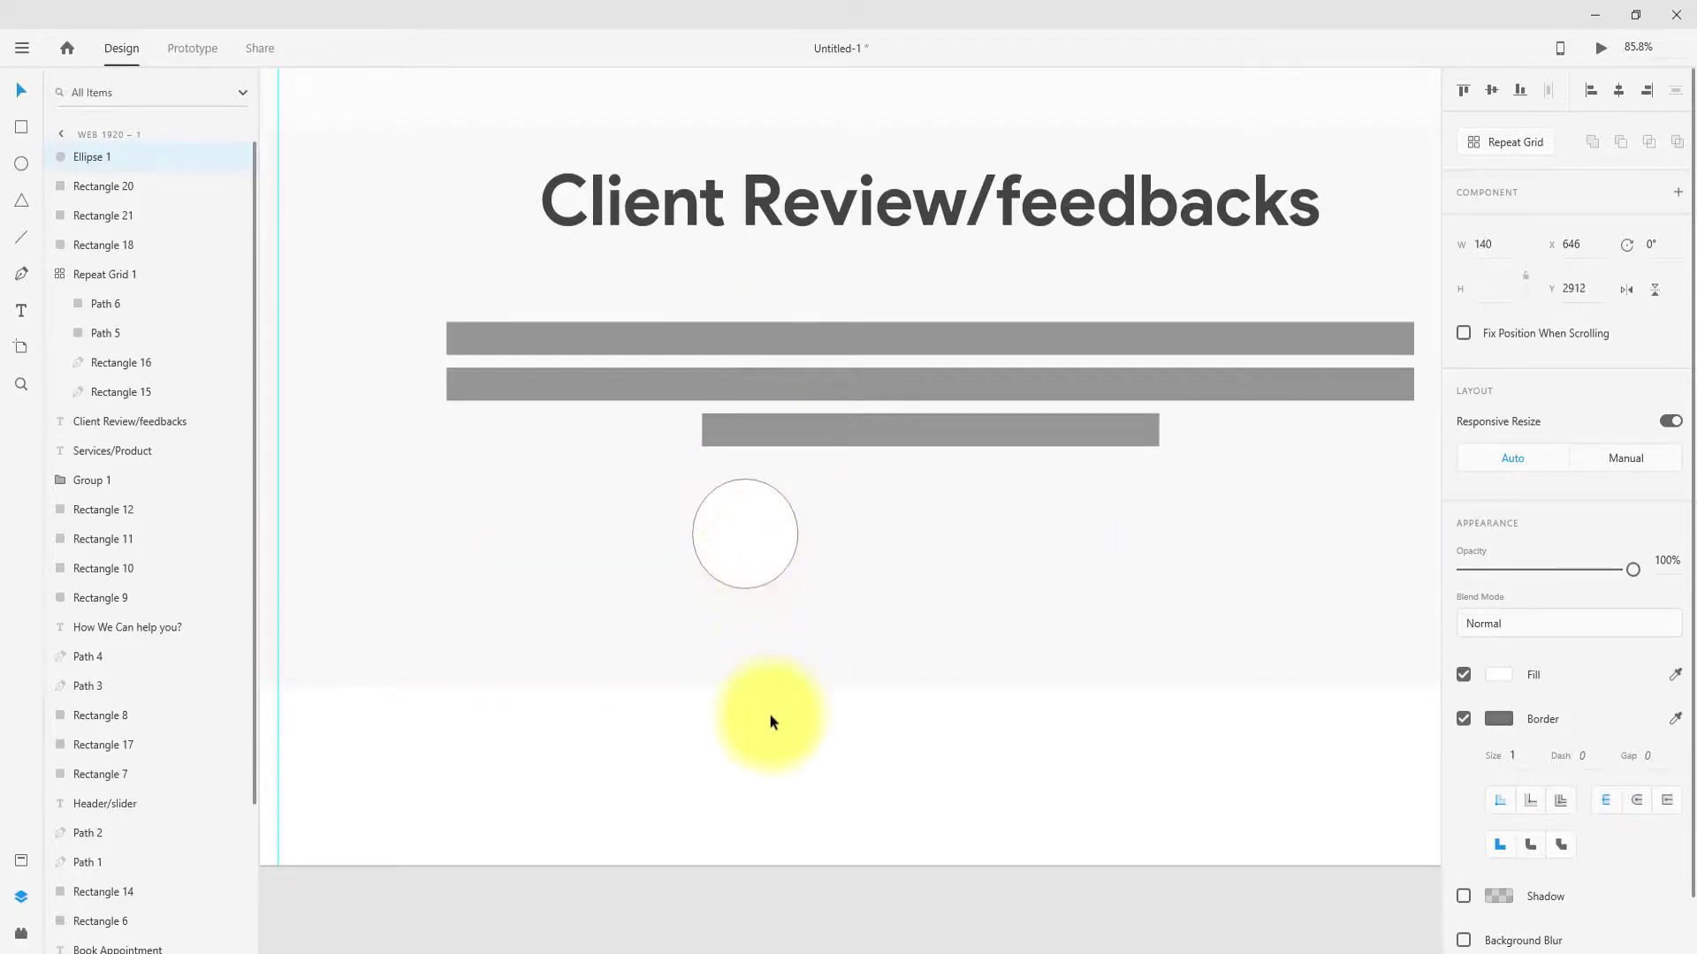
key("Up")
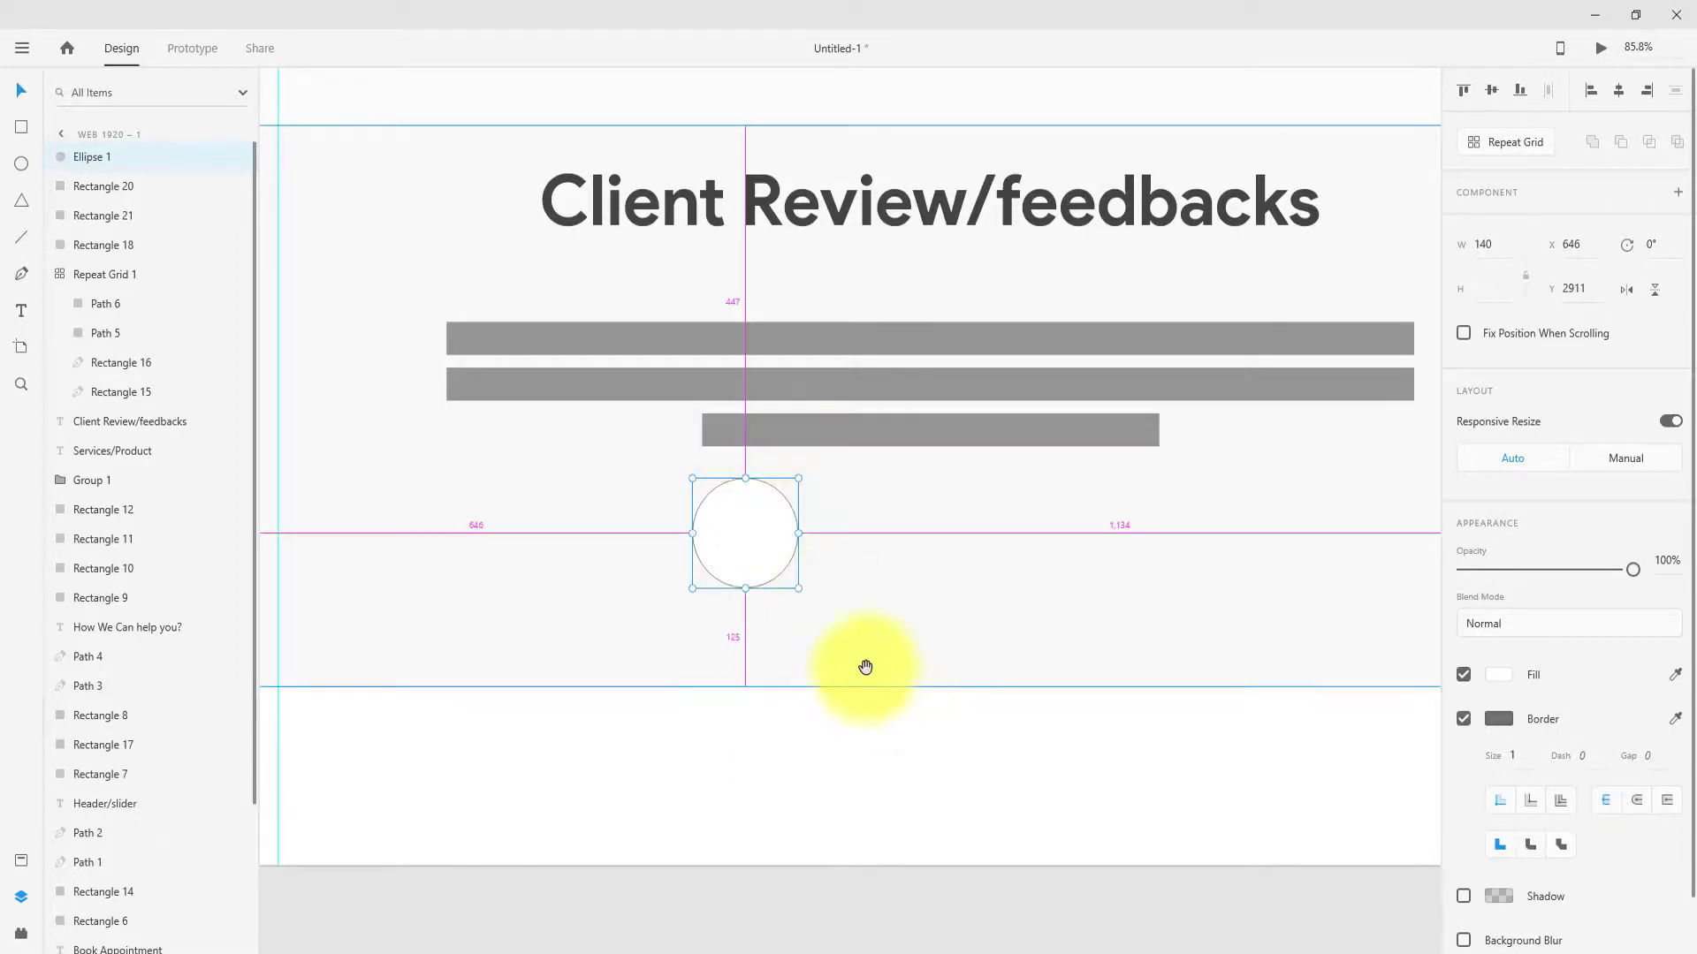
scroll(772, 678, "down", 3, "ctrl")
left_click(826, 552)
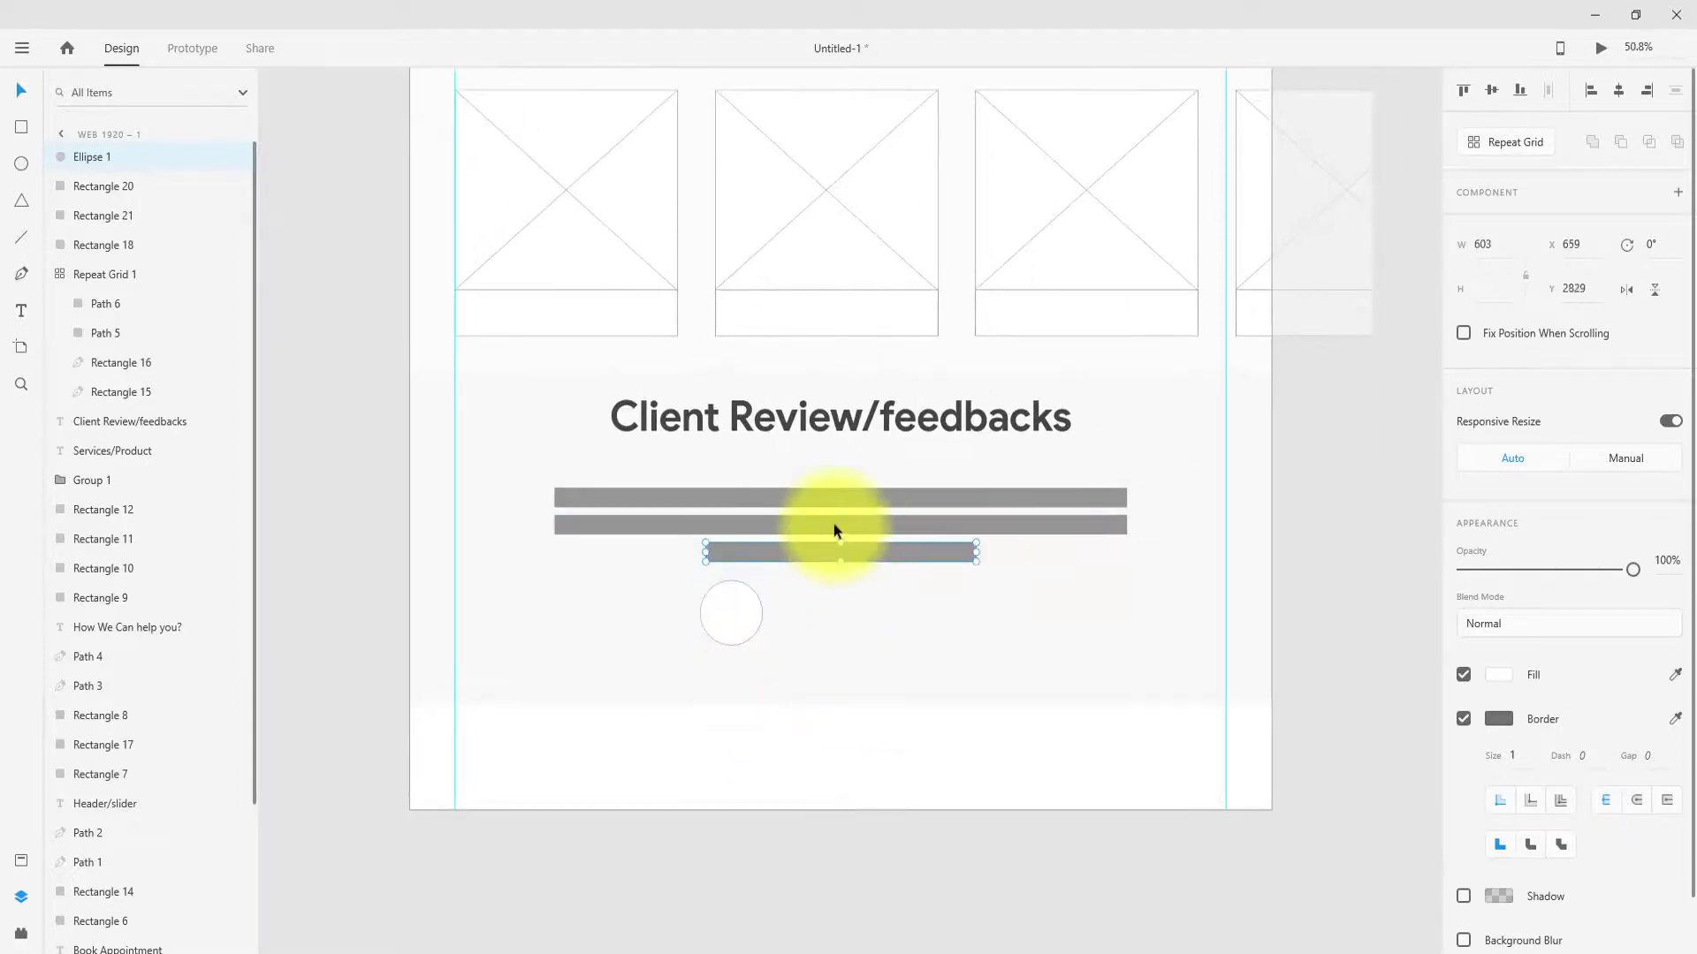
left_click(848, 499, "shift")
Make the three bars fully opaque and duplicate the short bar beside the avatar circle
key("1")
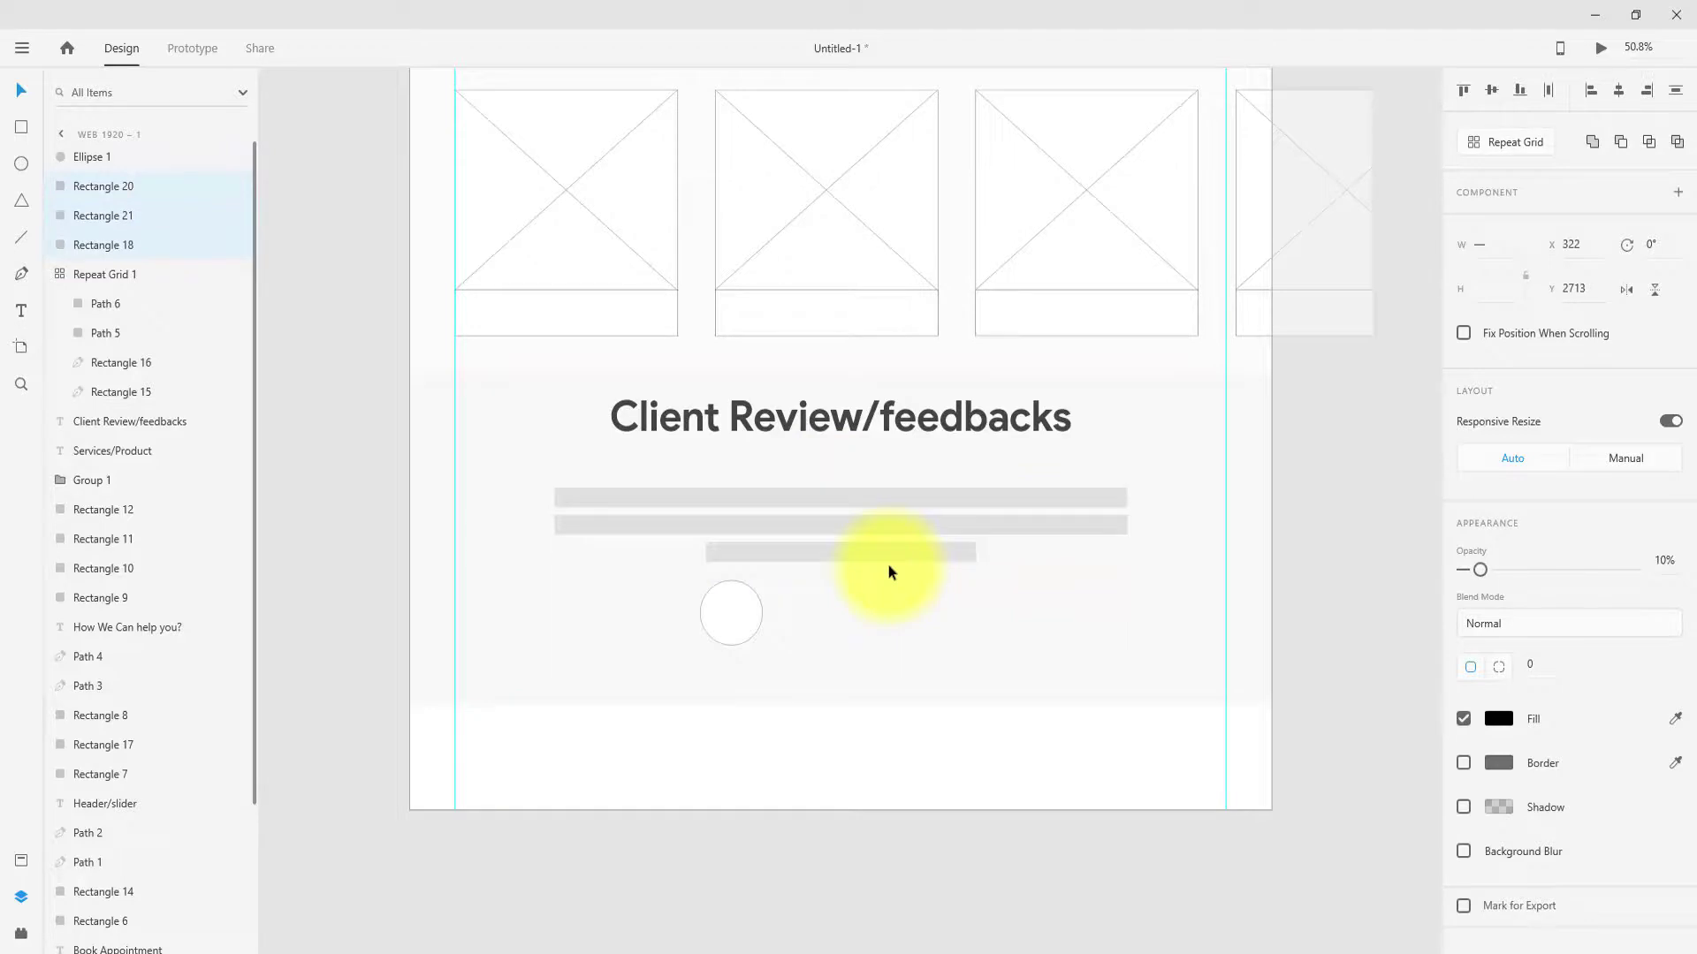
key("0")
left_click(799, 554)
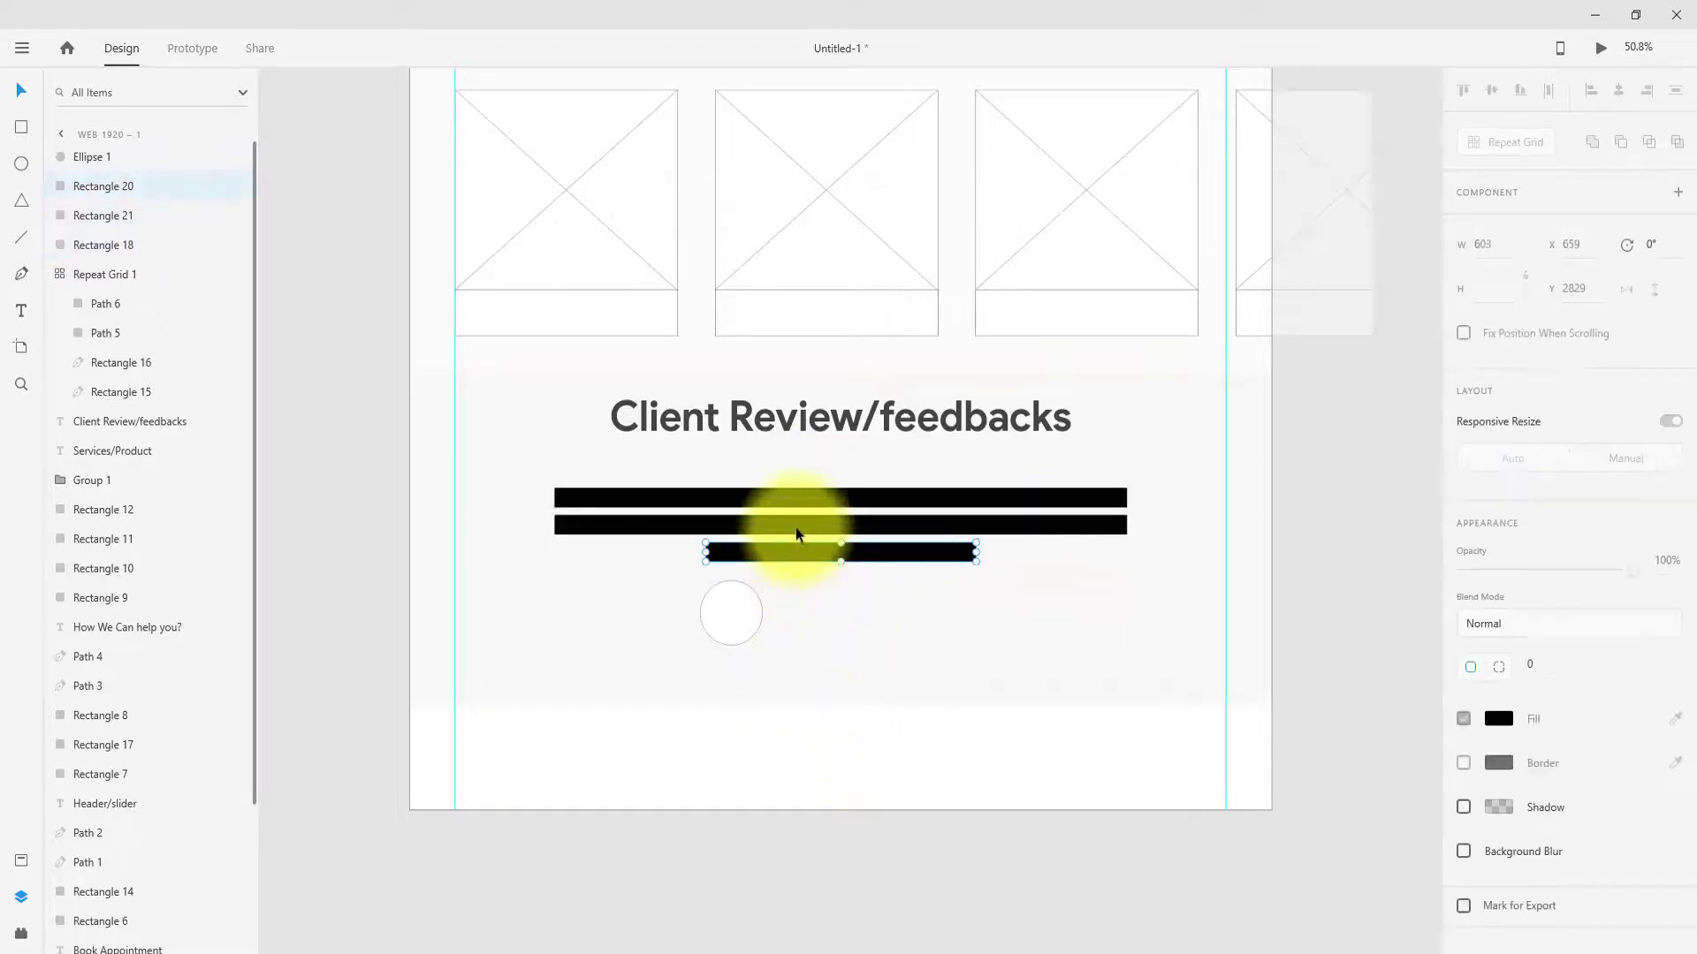
left_click(831, 615)
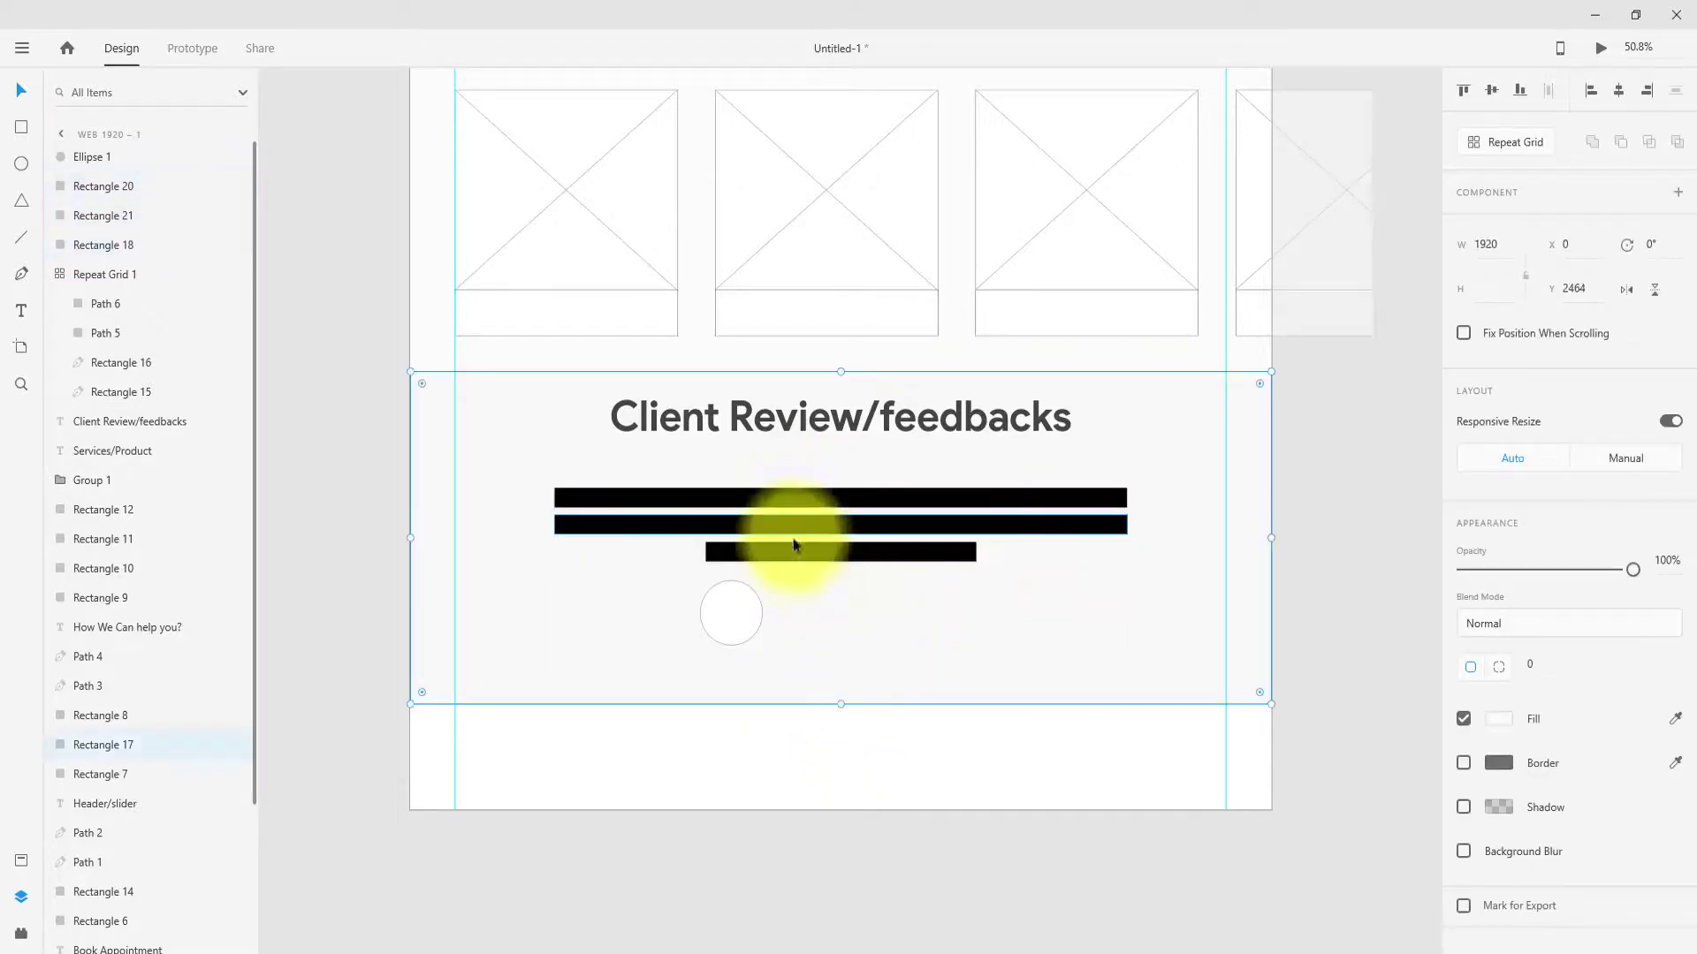
left_click_drag(800, 555, 887, 635)
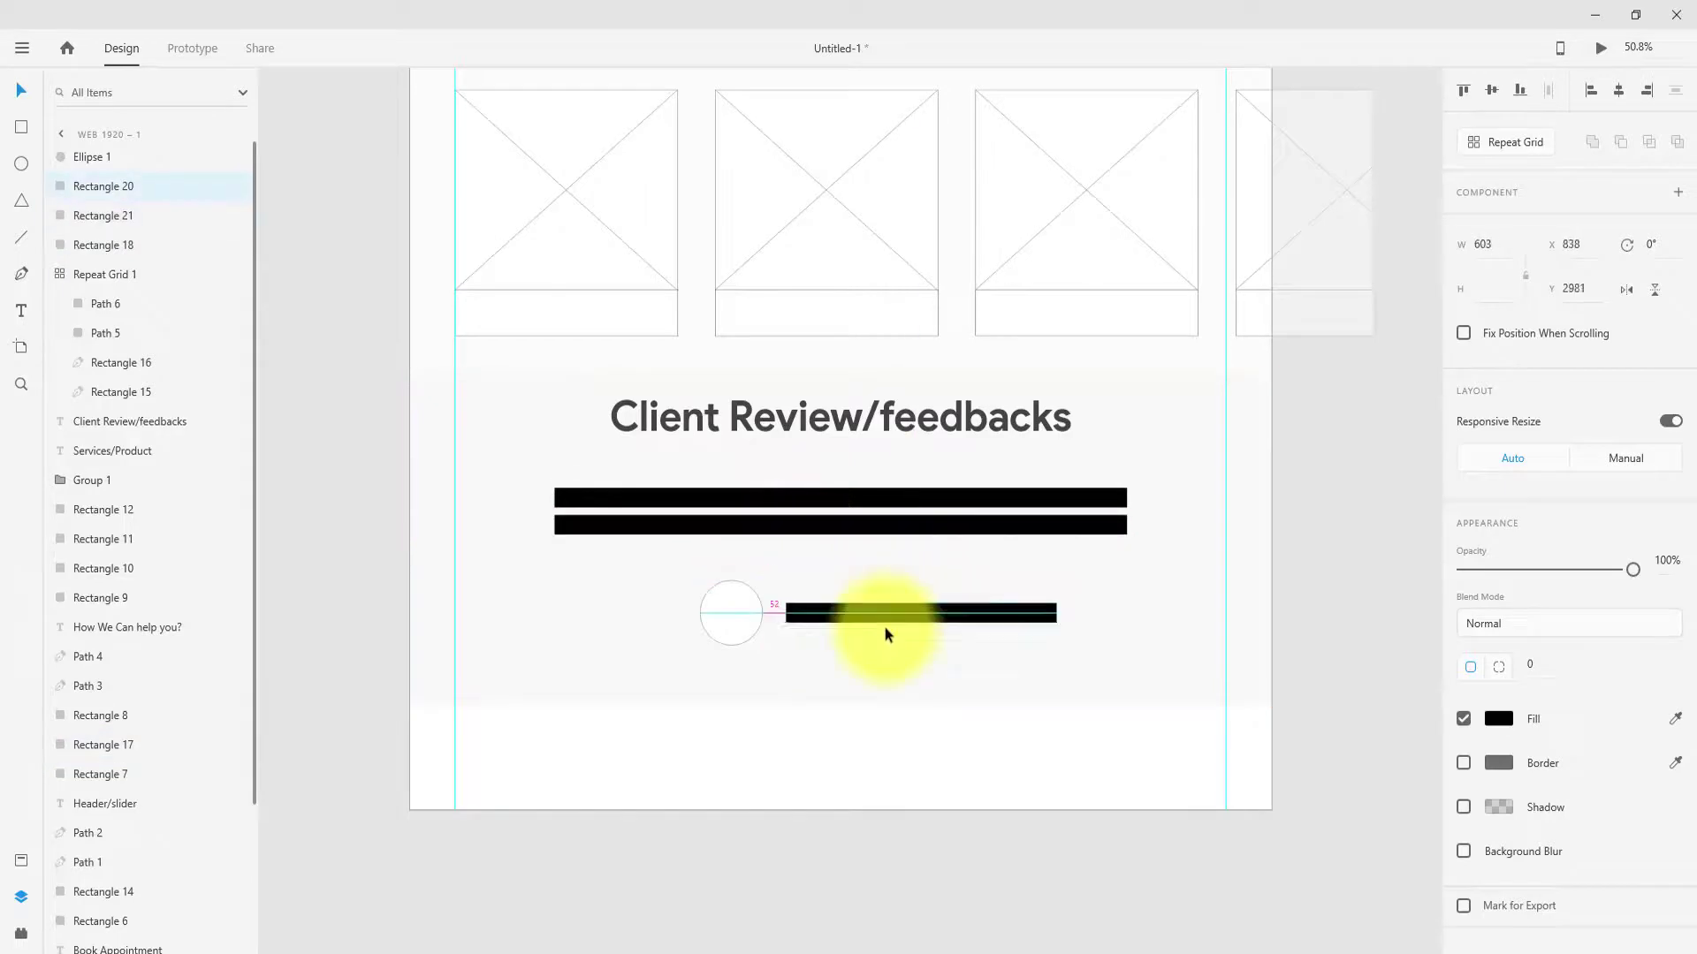
left_click_drag(887, 634, 878, 613)
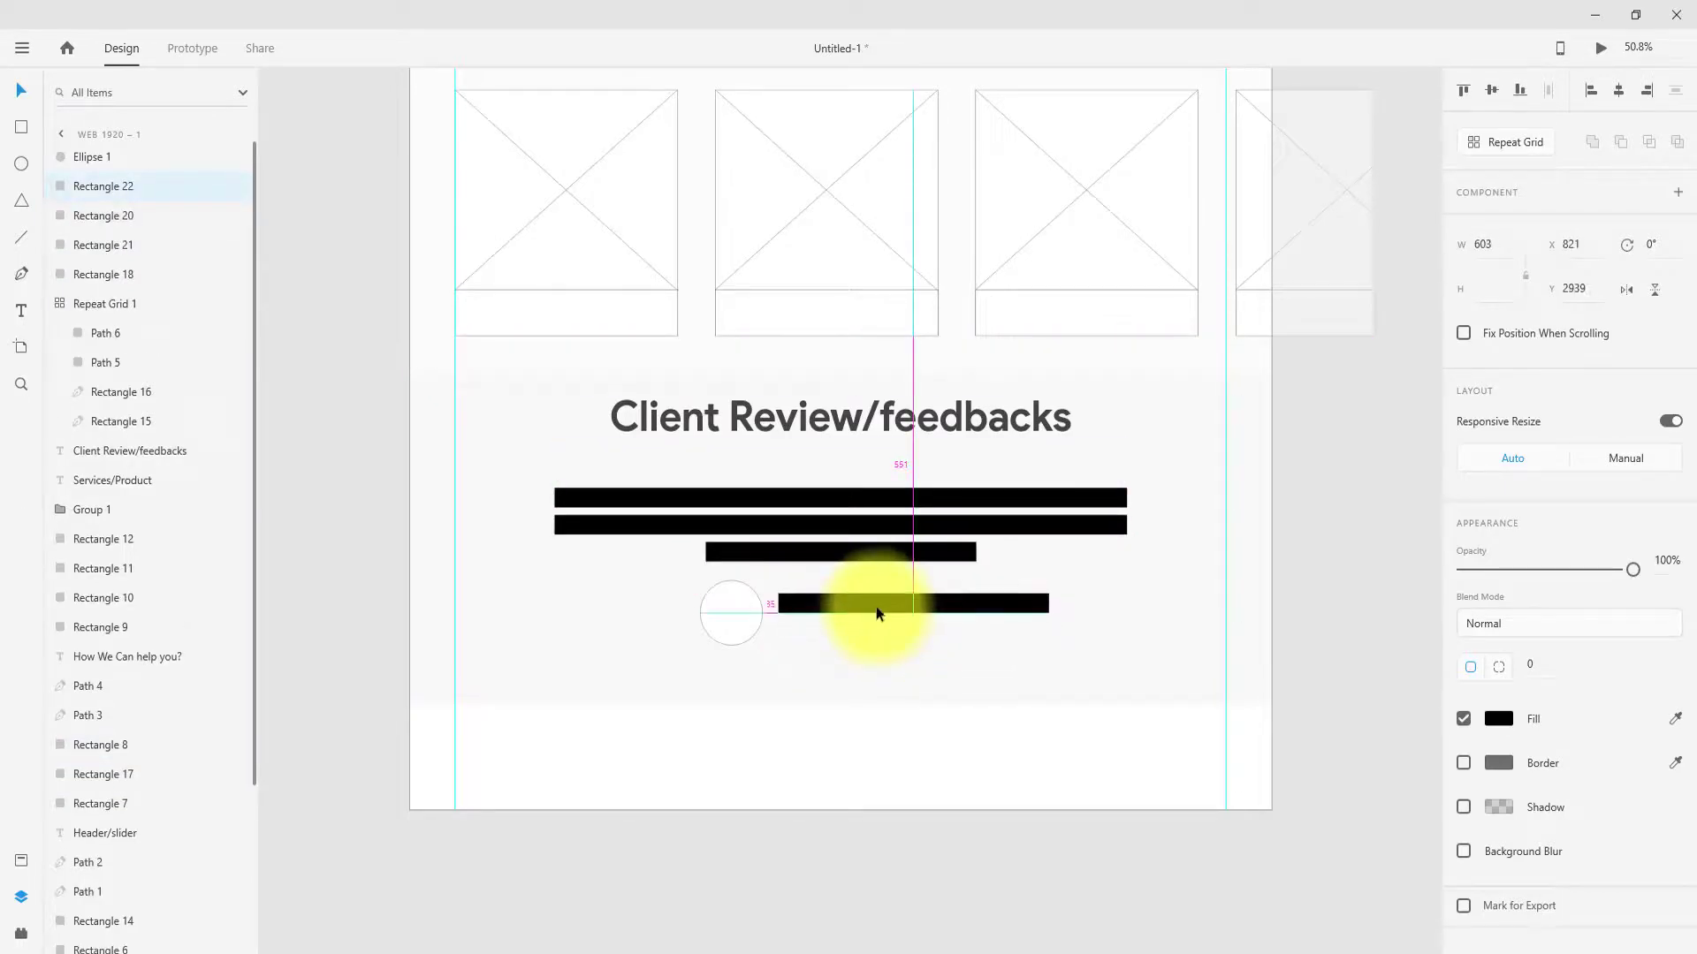
left_click(720, 623, "shift")
left_click(1464, 90)
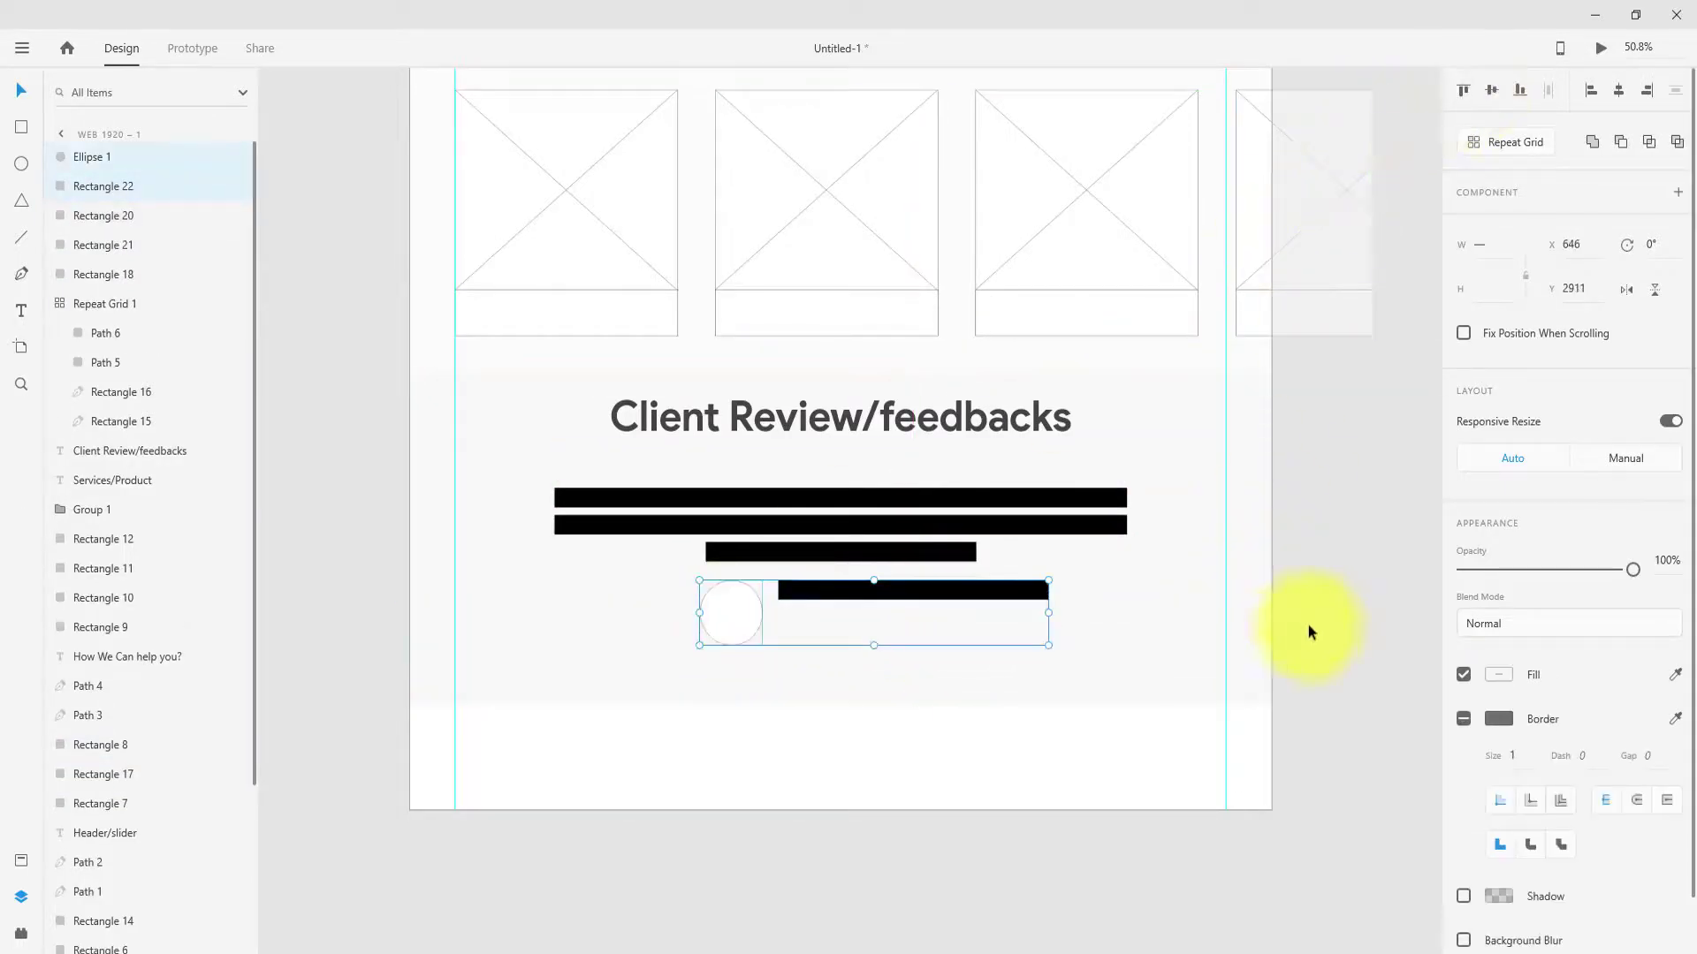
Position the name bar level with the circle and add a shorter second bar below it
left_click(895, 597)
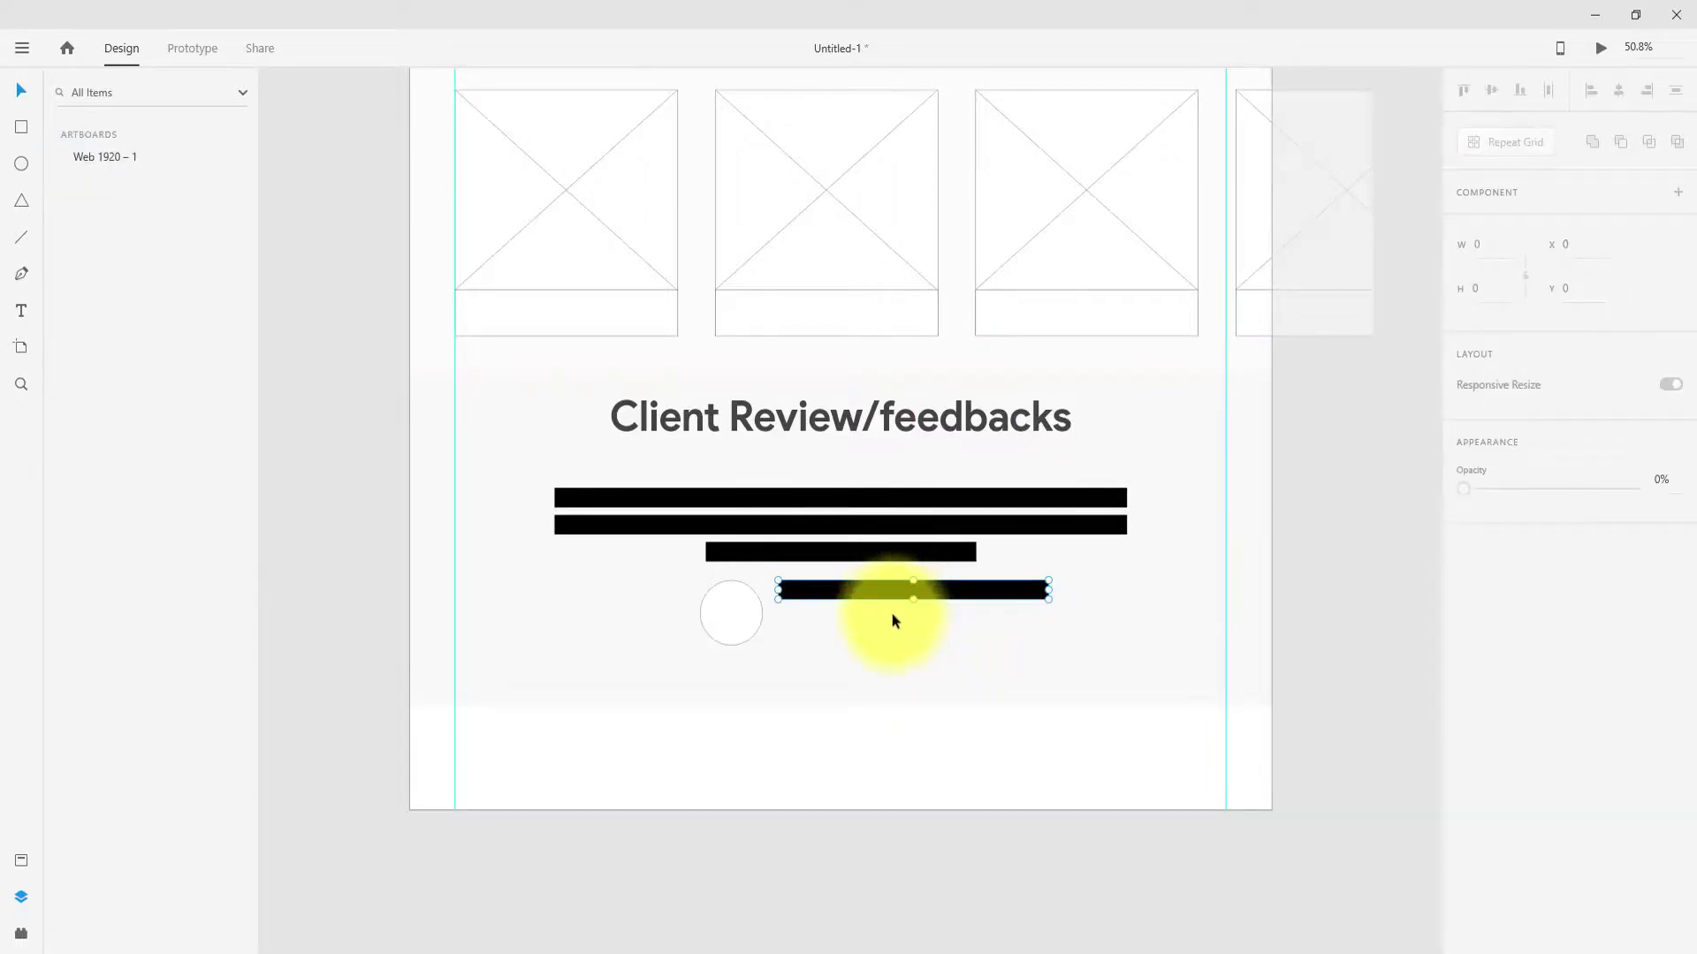
key("shift+Down")
key("shift+Down")
key("shift+Down")
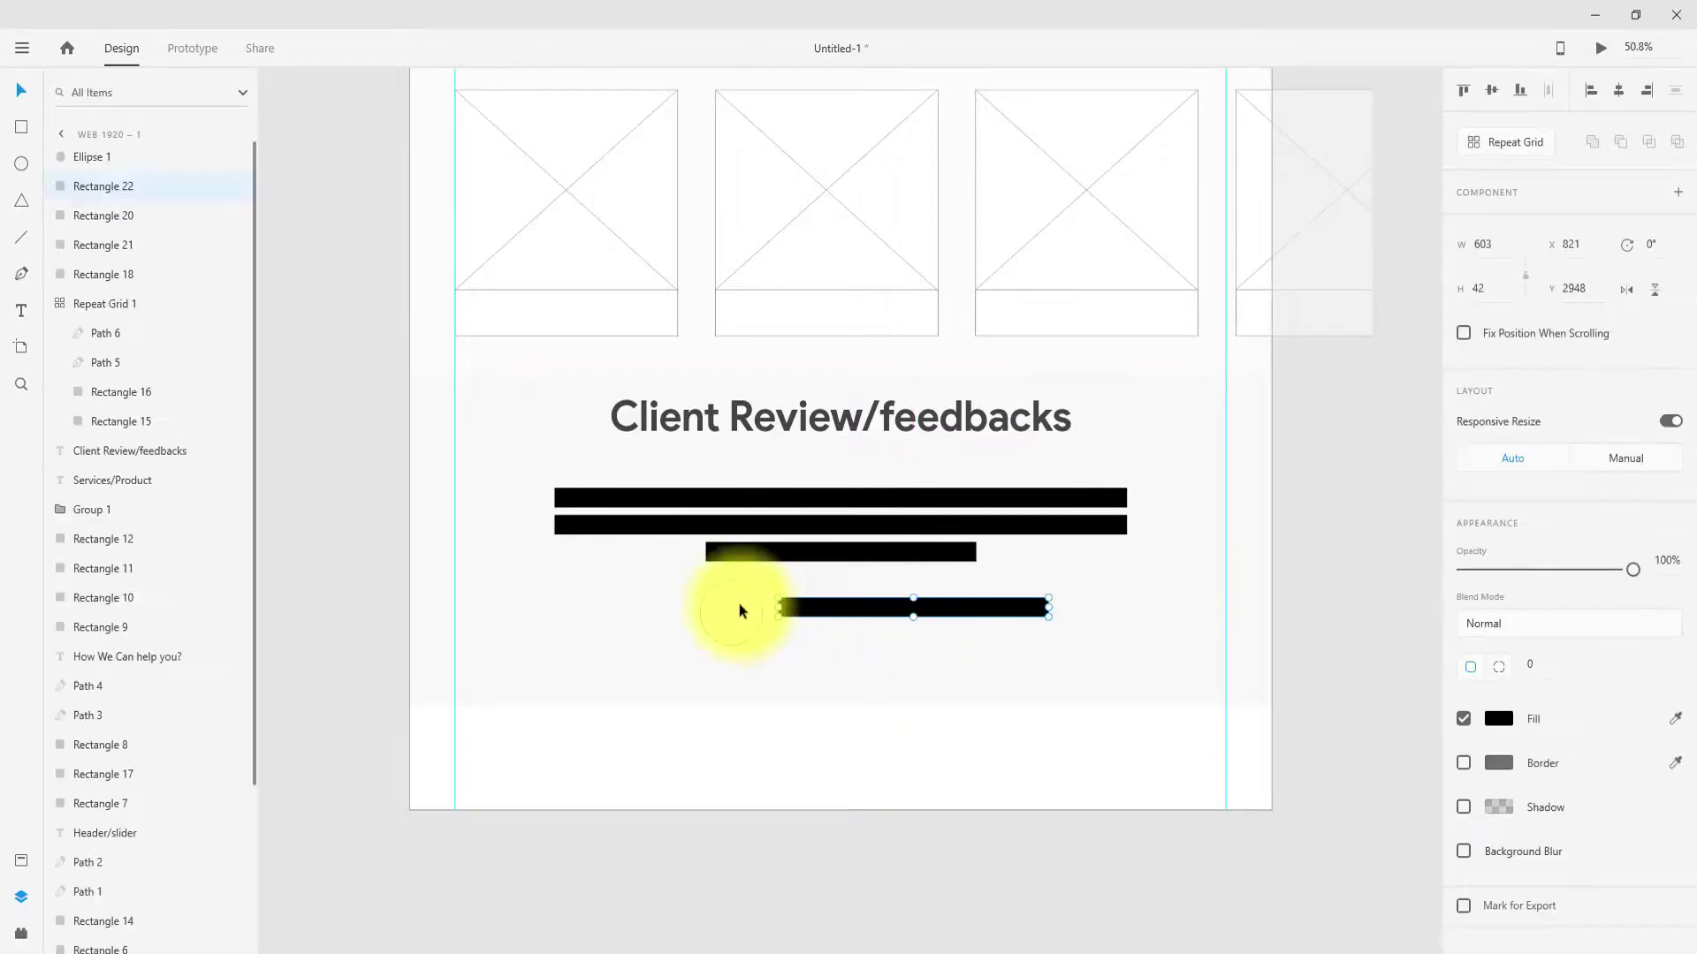
left_click(833, 625)
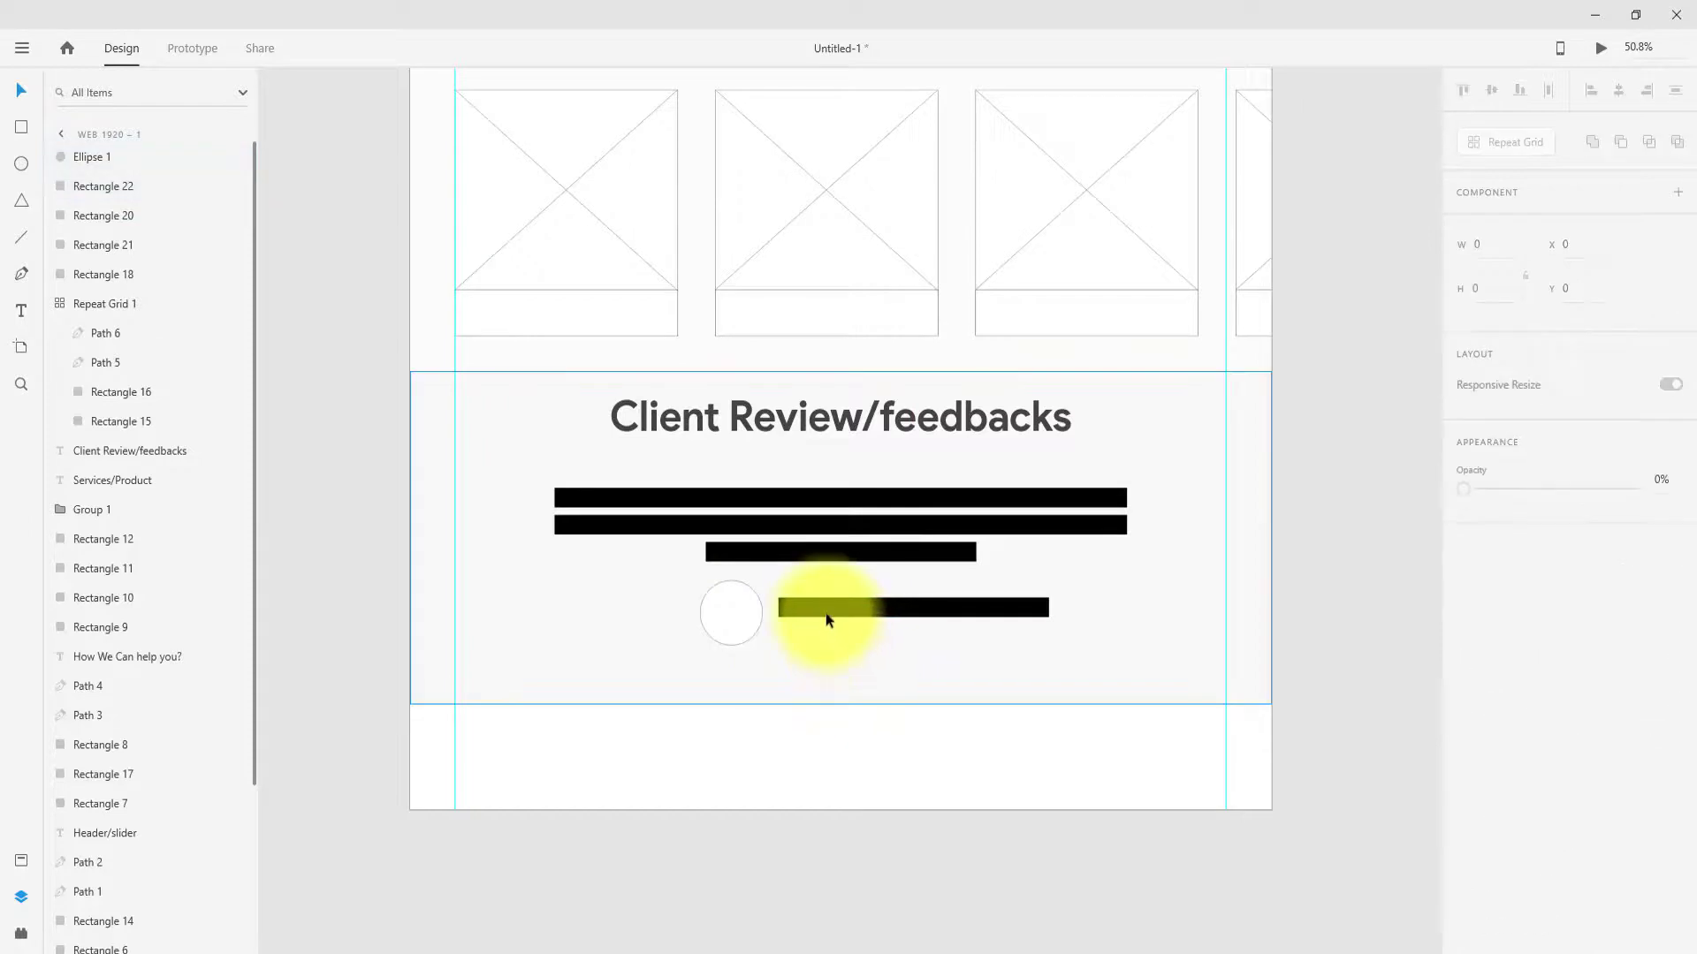
left_click_drag(829, 620, 826, 605)
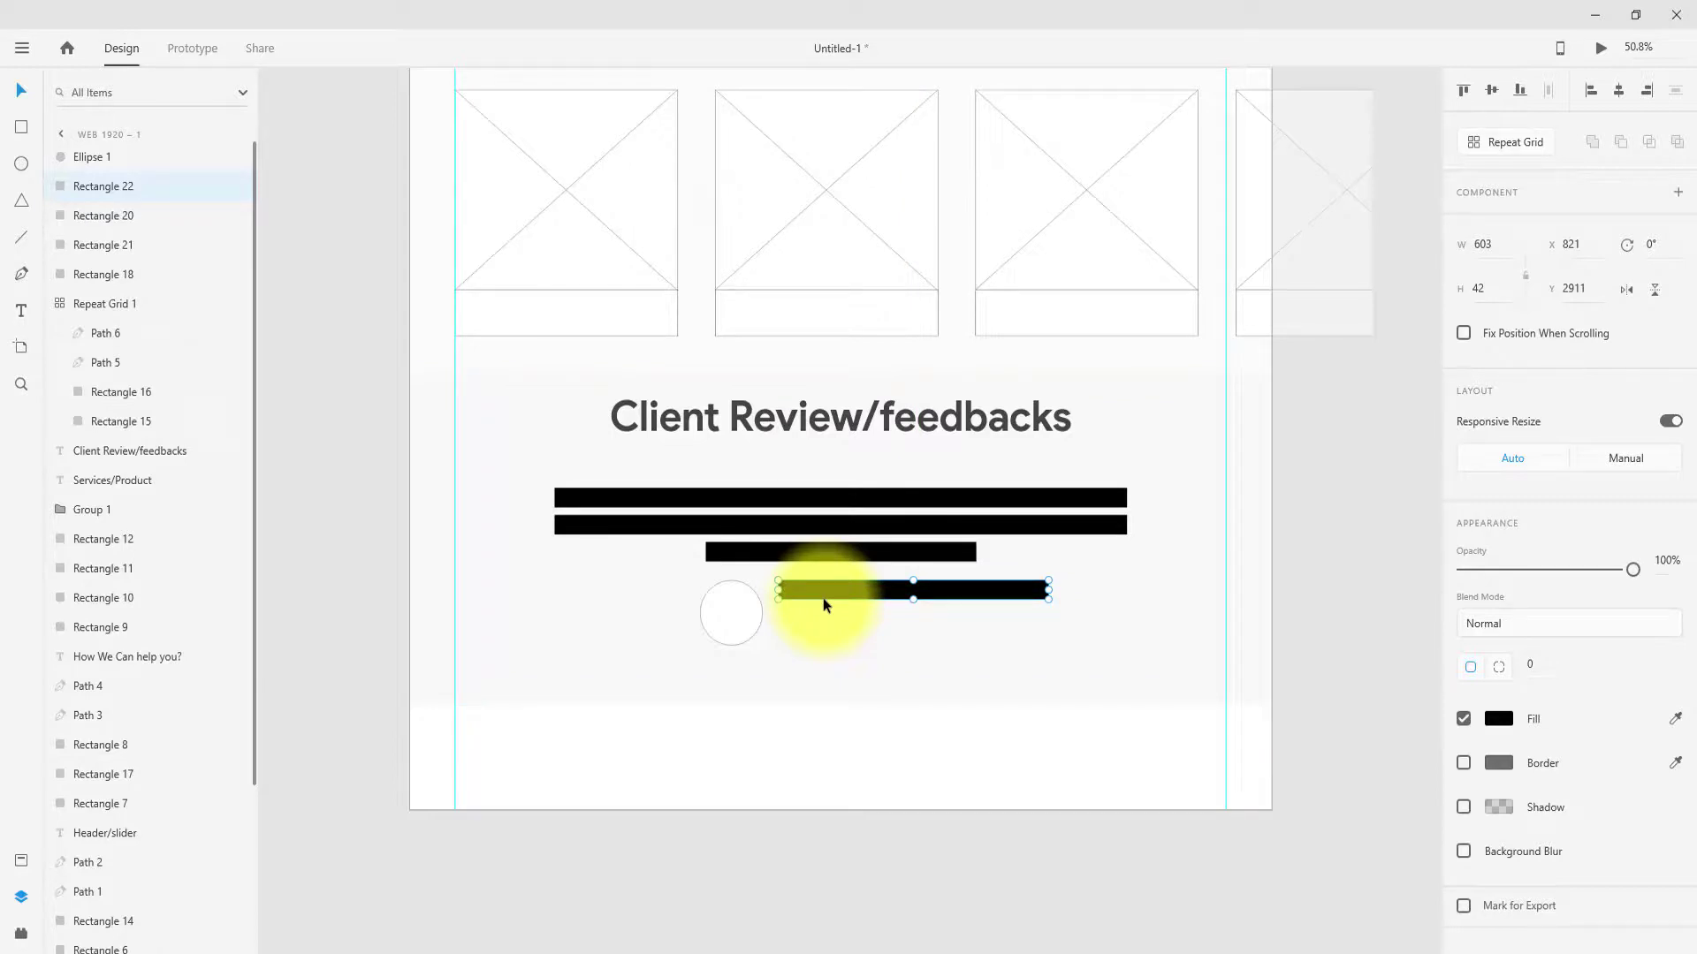
left_click_drag(826, 606, 782, 624)
scroll(795, 606, "up", 2)
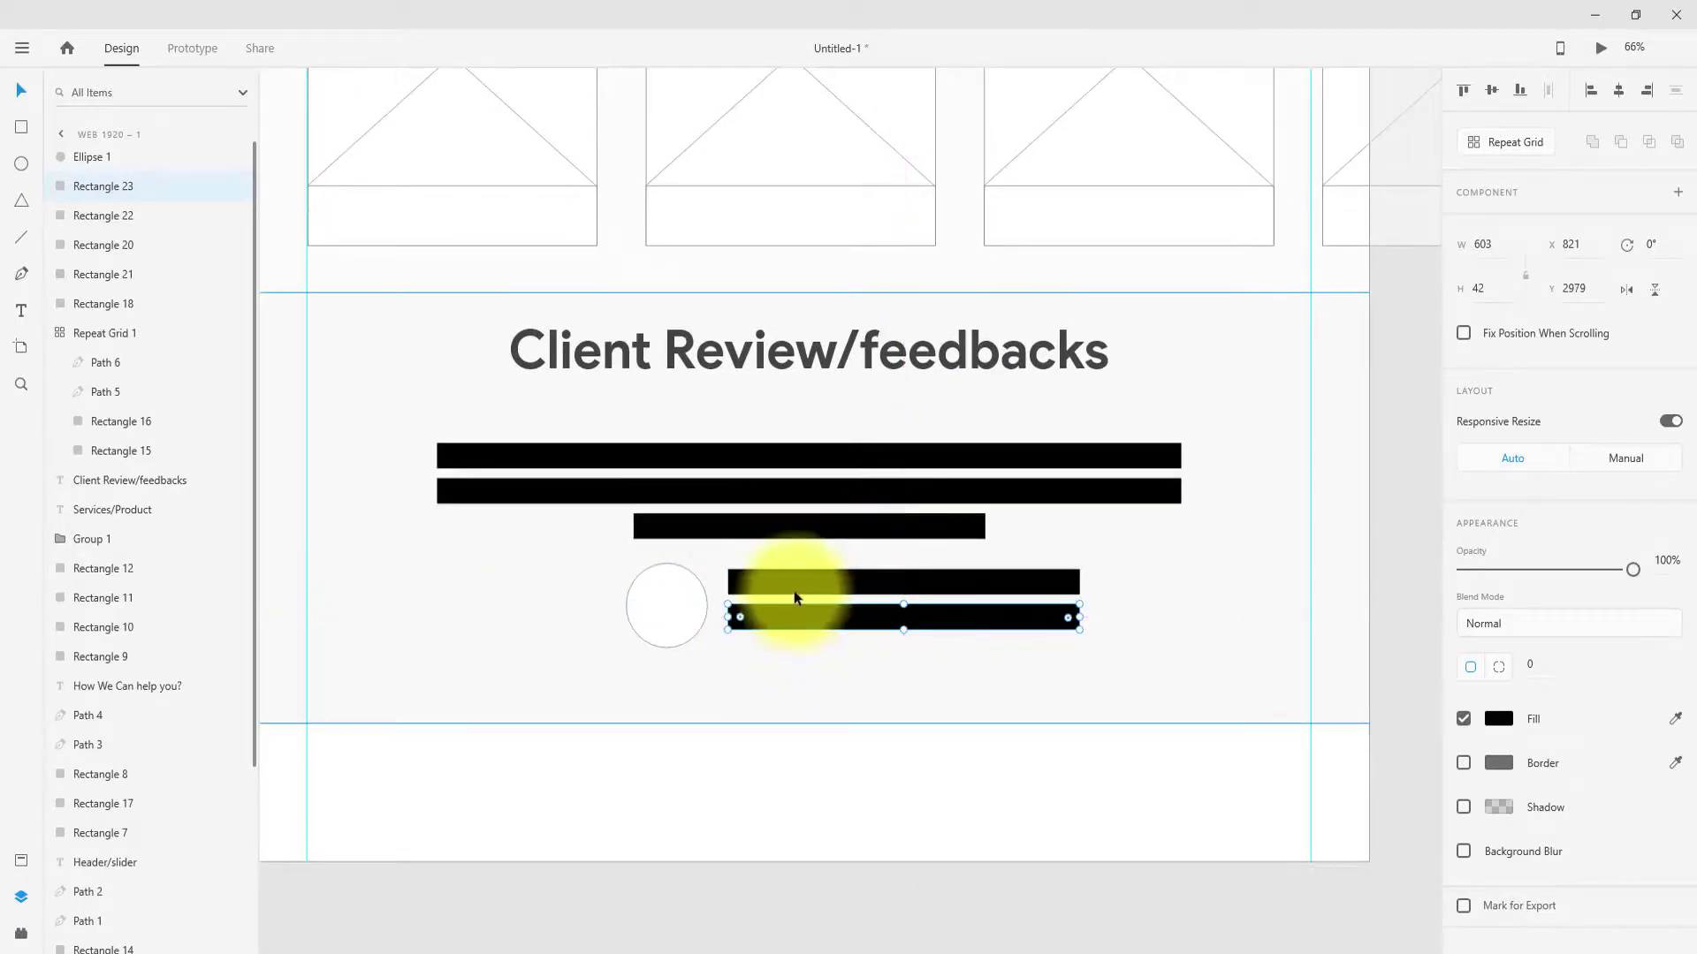
left_click_drag(1072, 621, 997, 626)
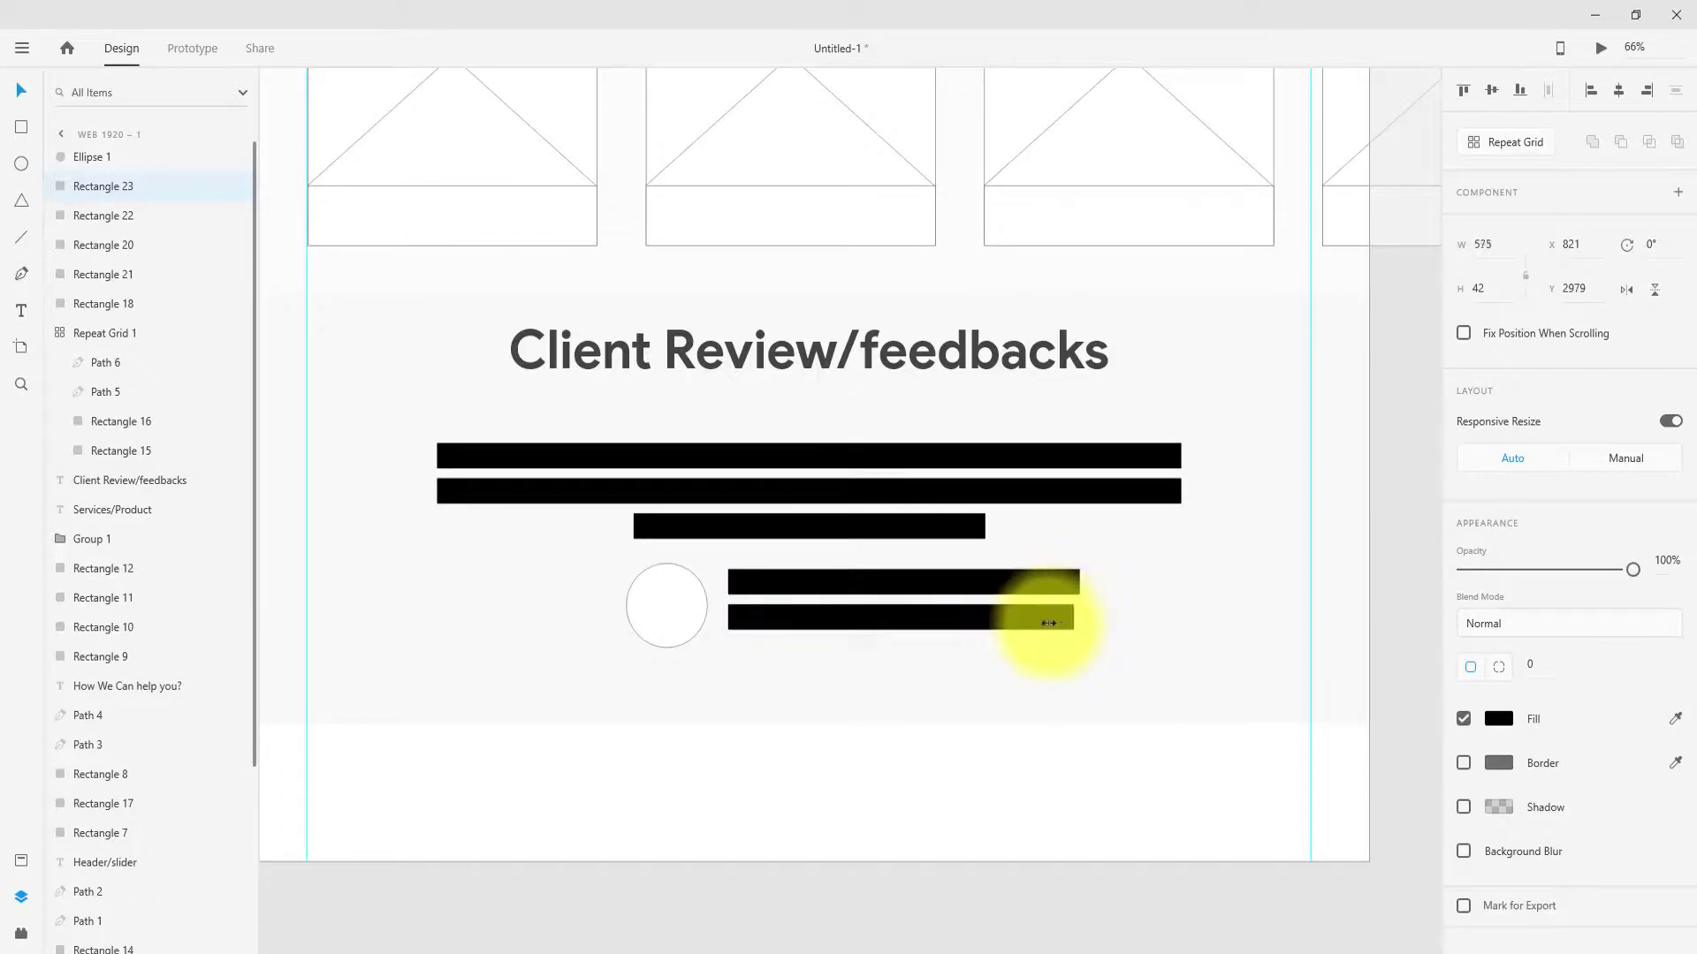
Group the two name bars and vertically centre the group on the avatar circle
left_click(882, 575, "shift")
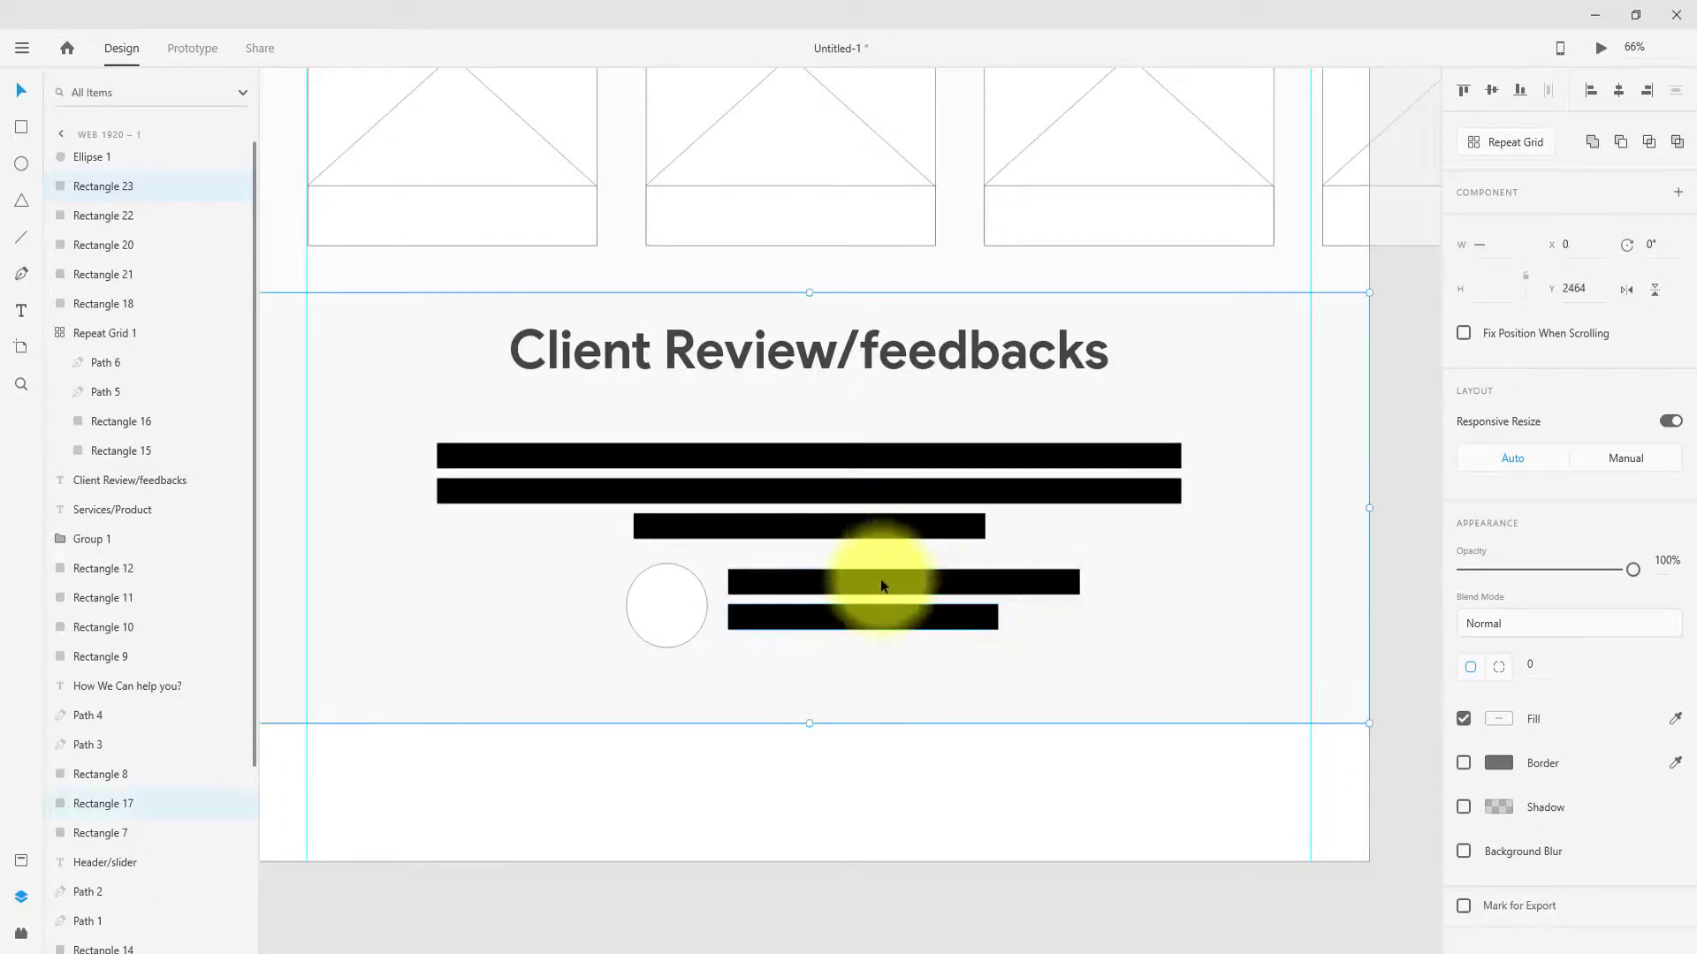
left_click(868, 584)
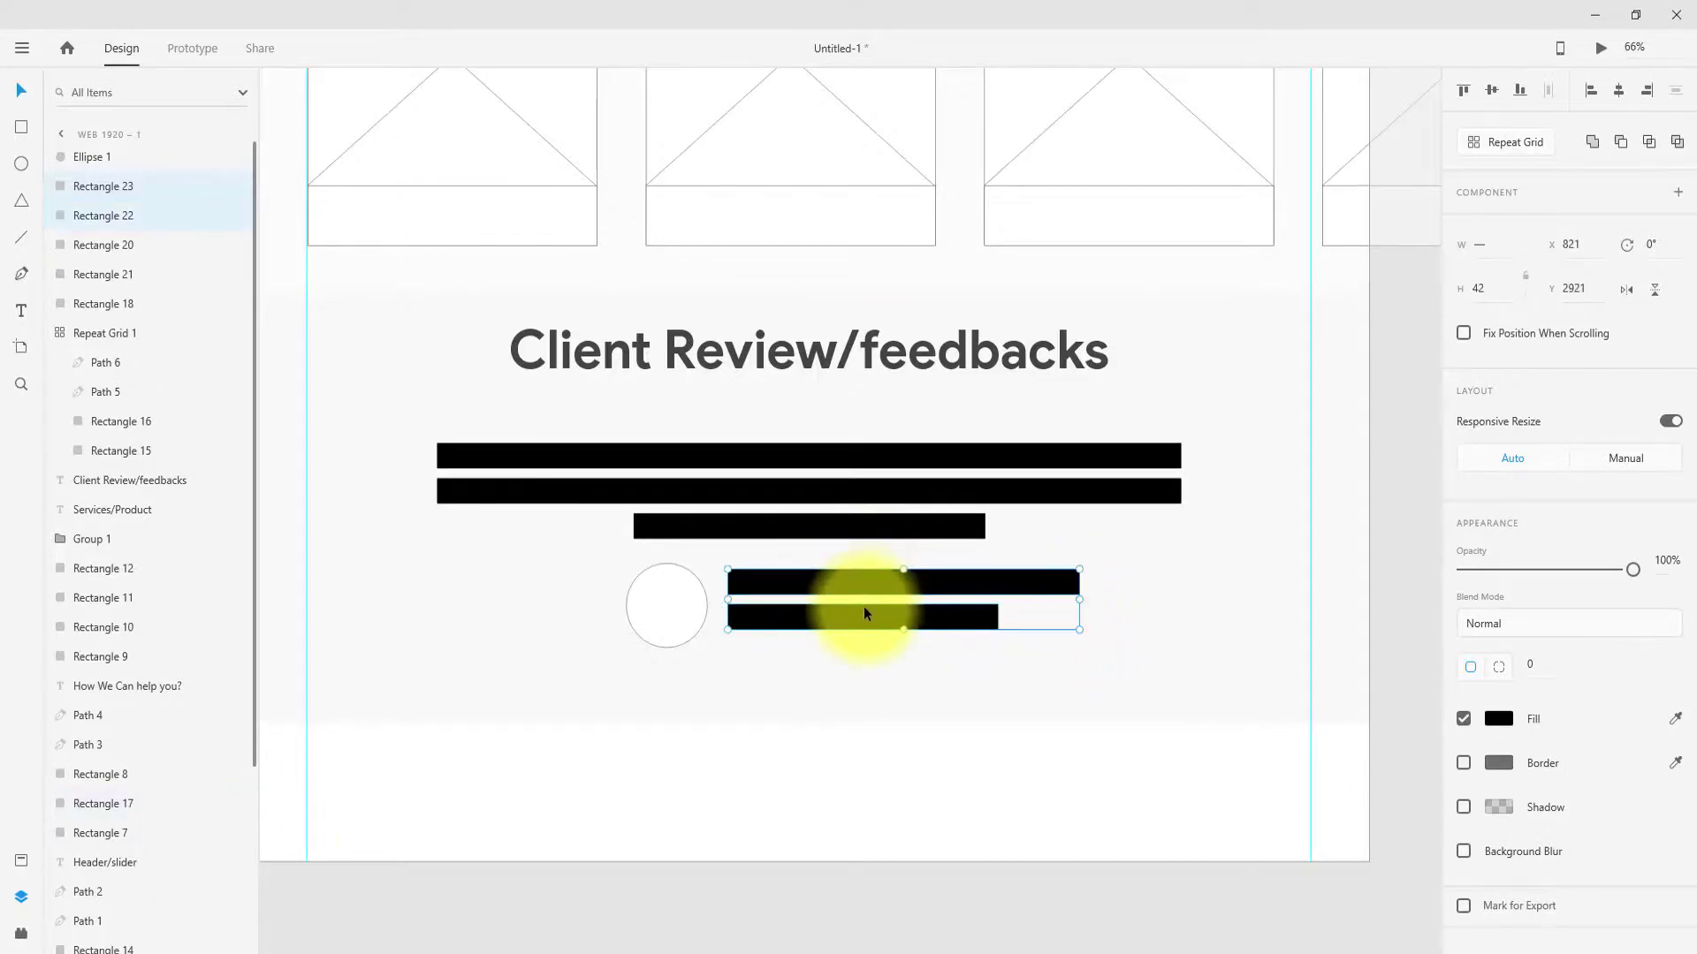
key("ctrl+g")
left_click(656, 606, "shift")
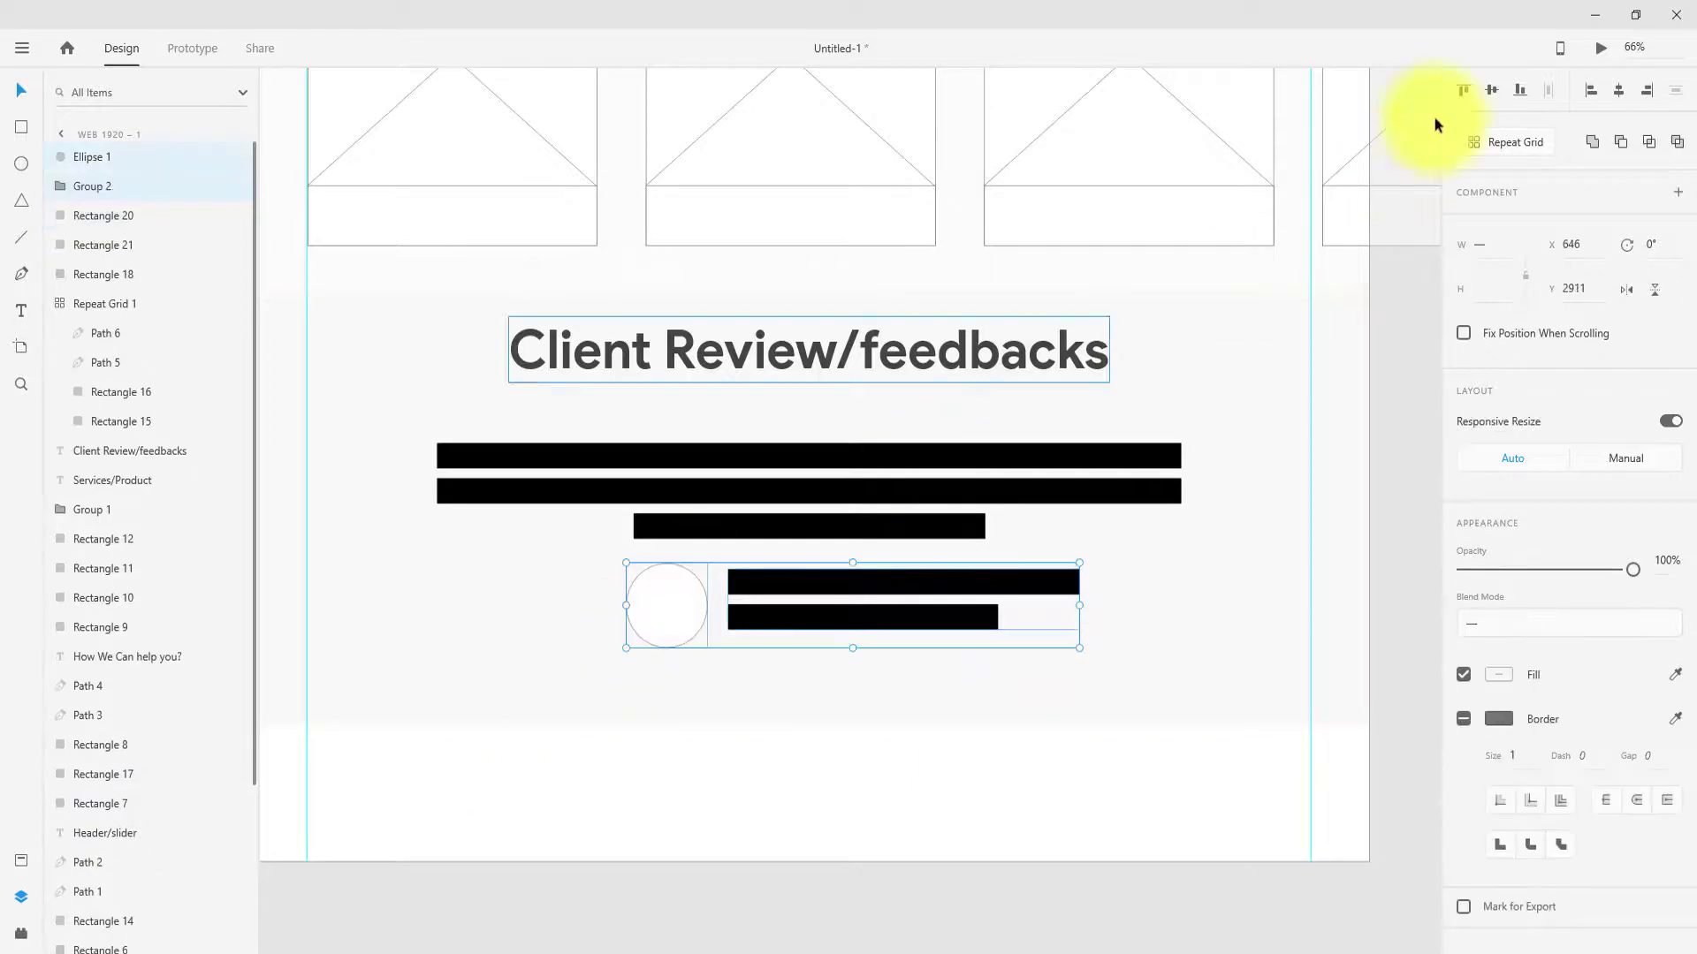
left_click(1518, 86)
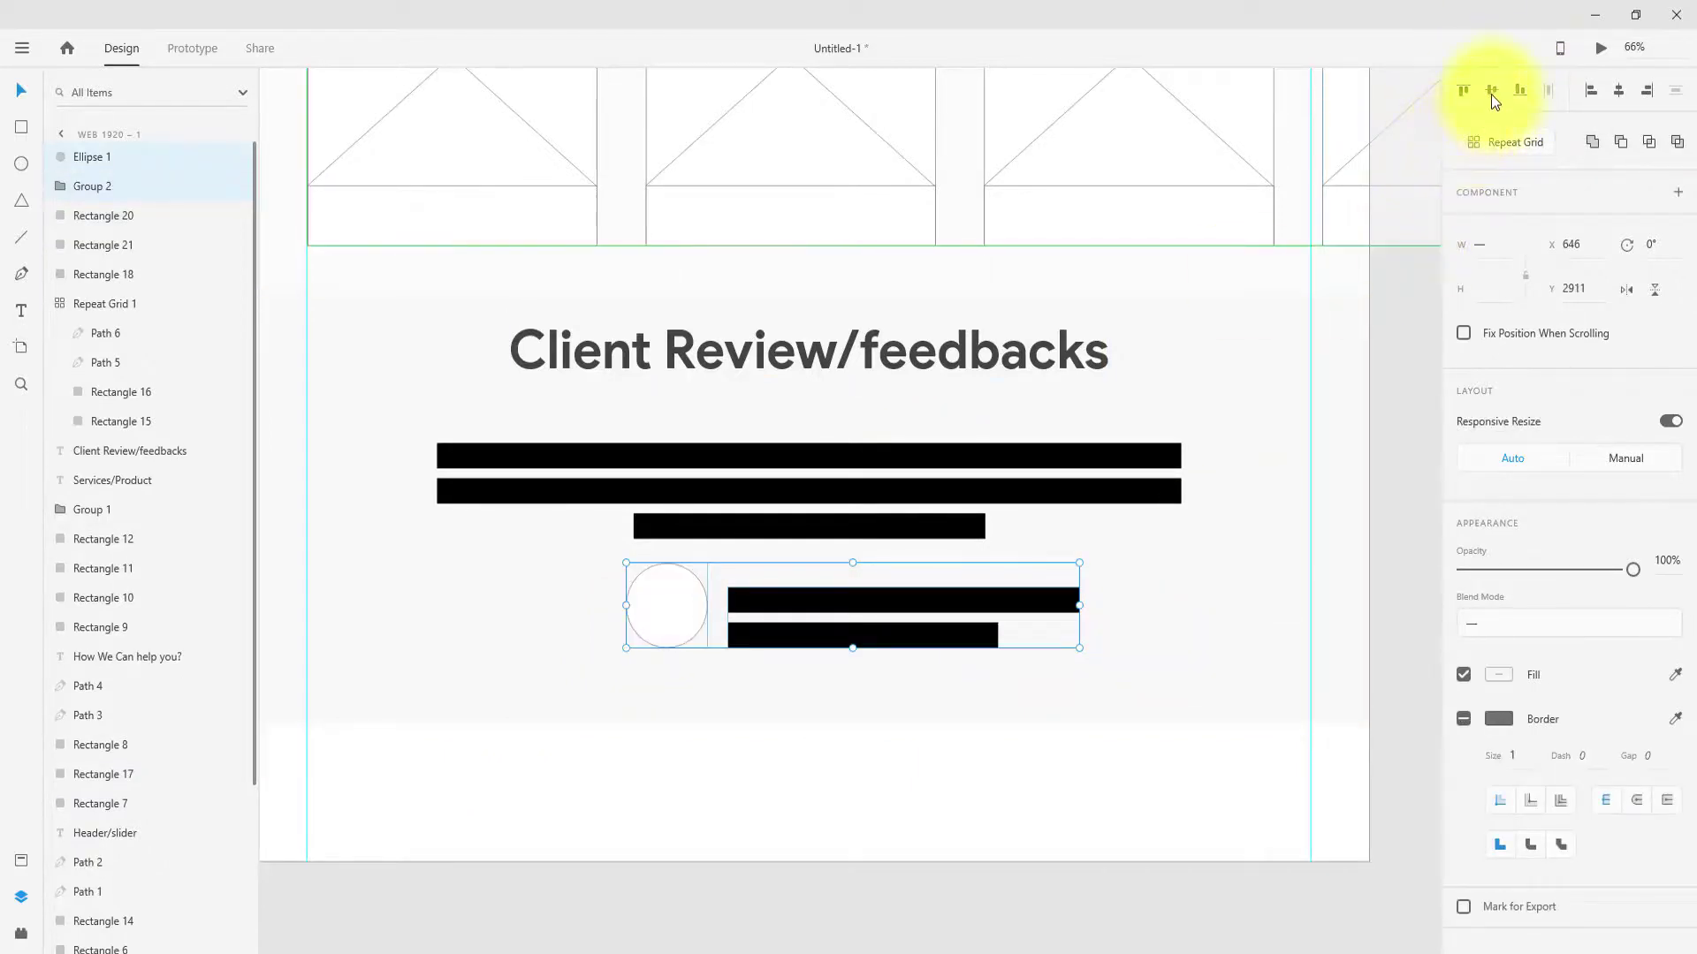
left_click(1492, 91)
left_click(884, 707)
scroll(781, 632, "up", 1)
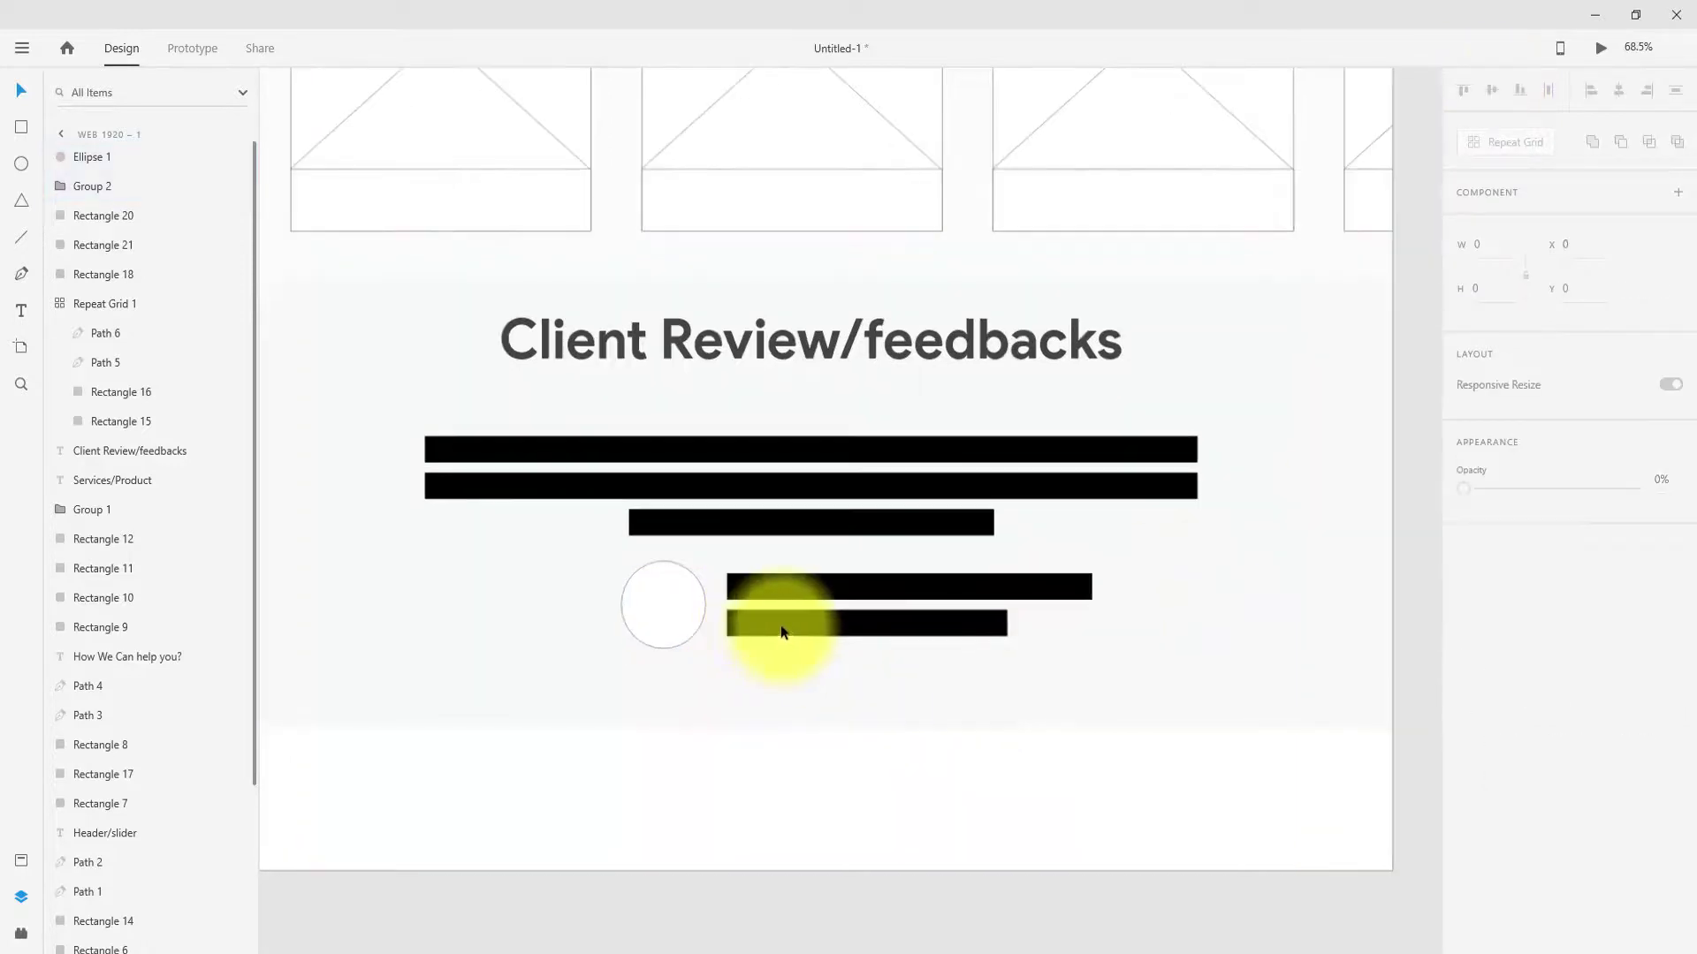
scroll(781, 631, "up", 5)
Fill the three review bars under Client Review/feedbacks with #3D3D3D, leaving the name bars black
left_click(562, 609)
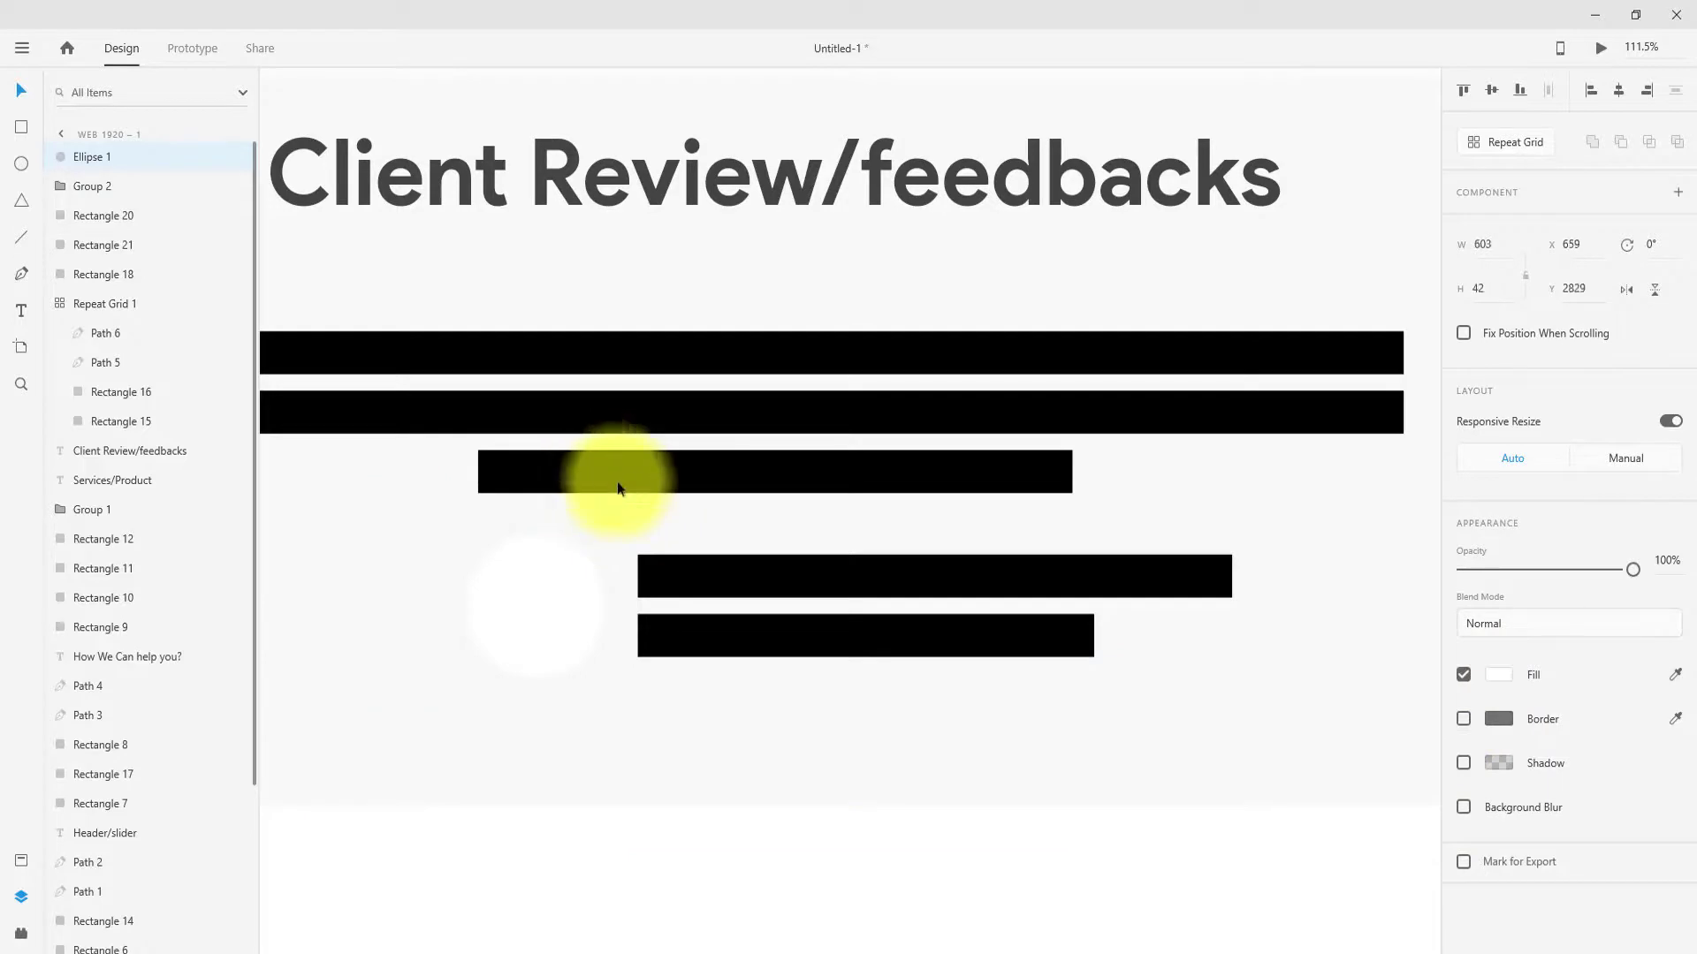
left_click(654, 481)
scroll(675, 504, "down", 5)
left_click_drag(674, 492, 735, 468)
left_click(735, 440, "shift")
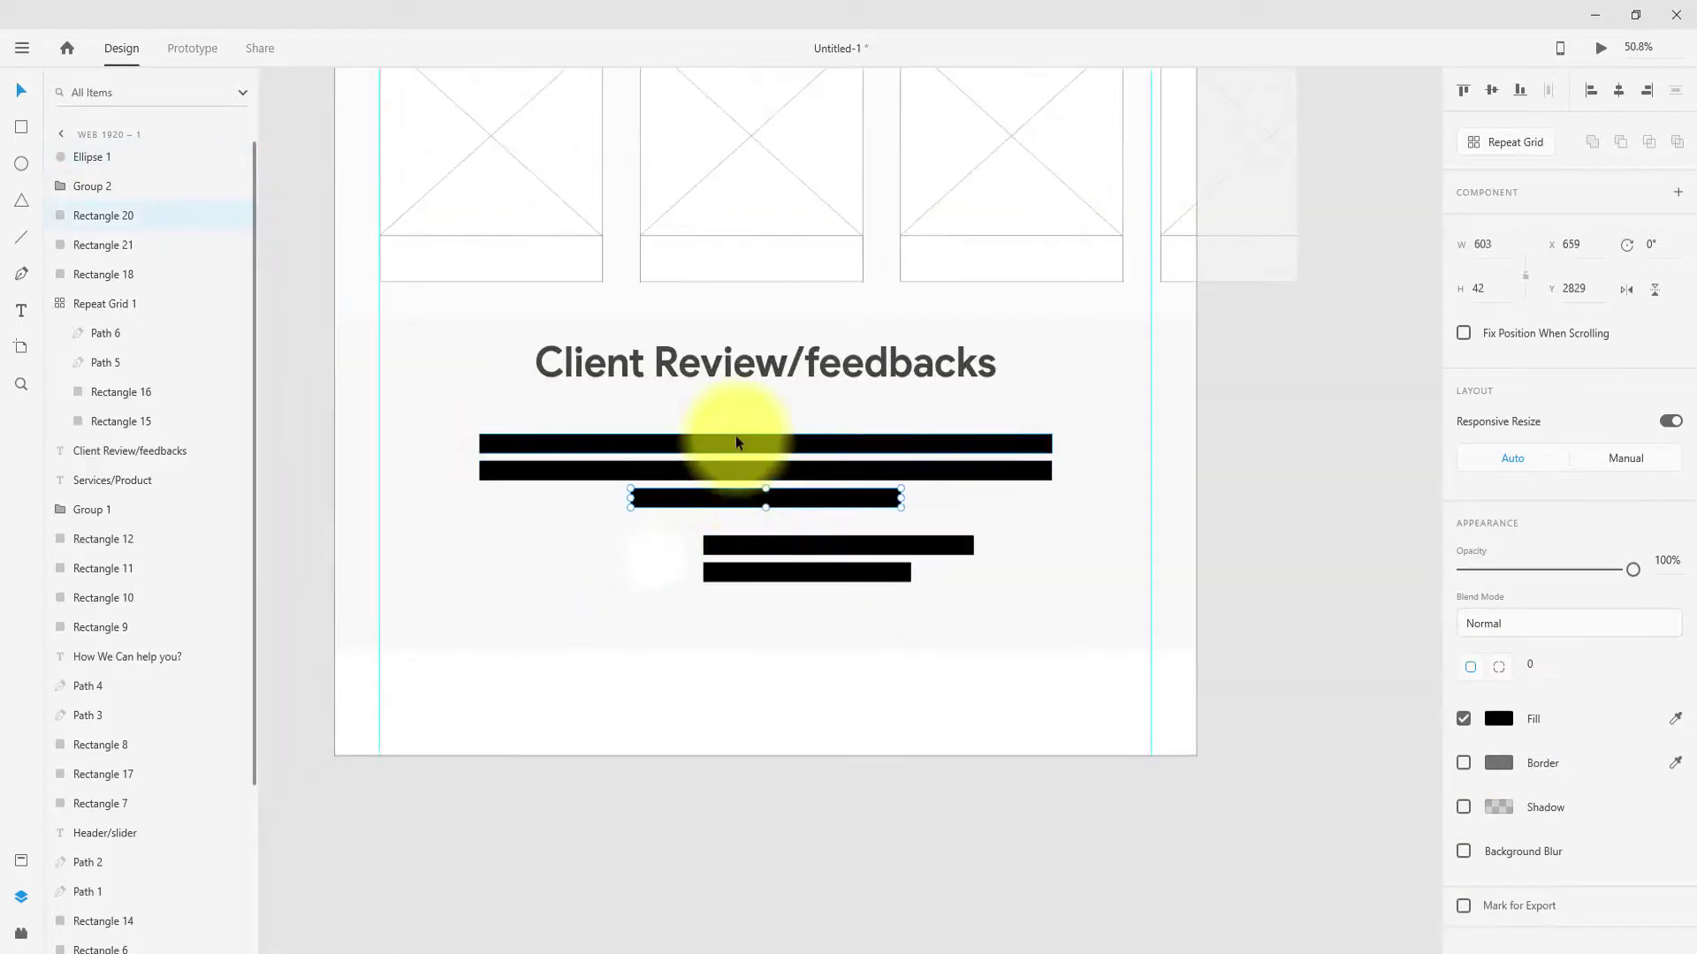
left_click(730, 470, "shift")
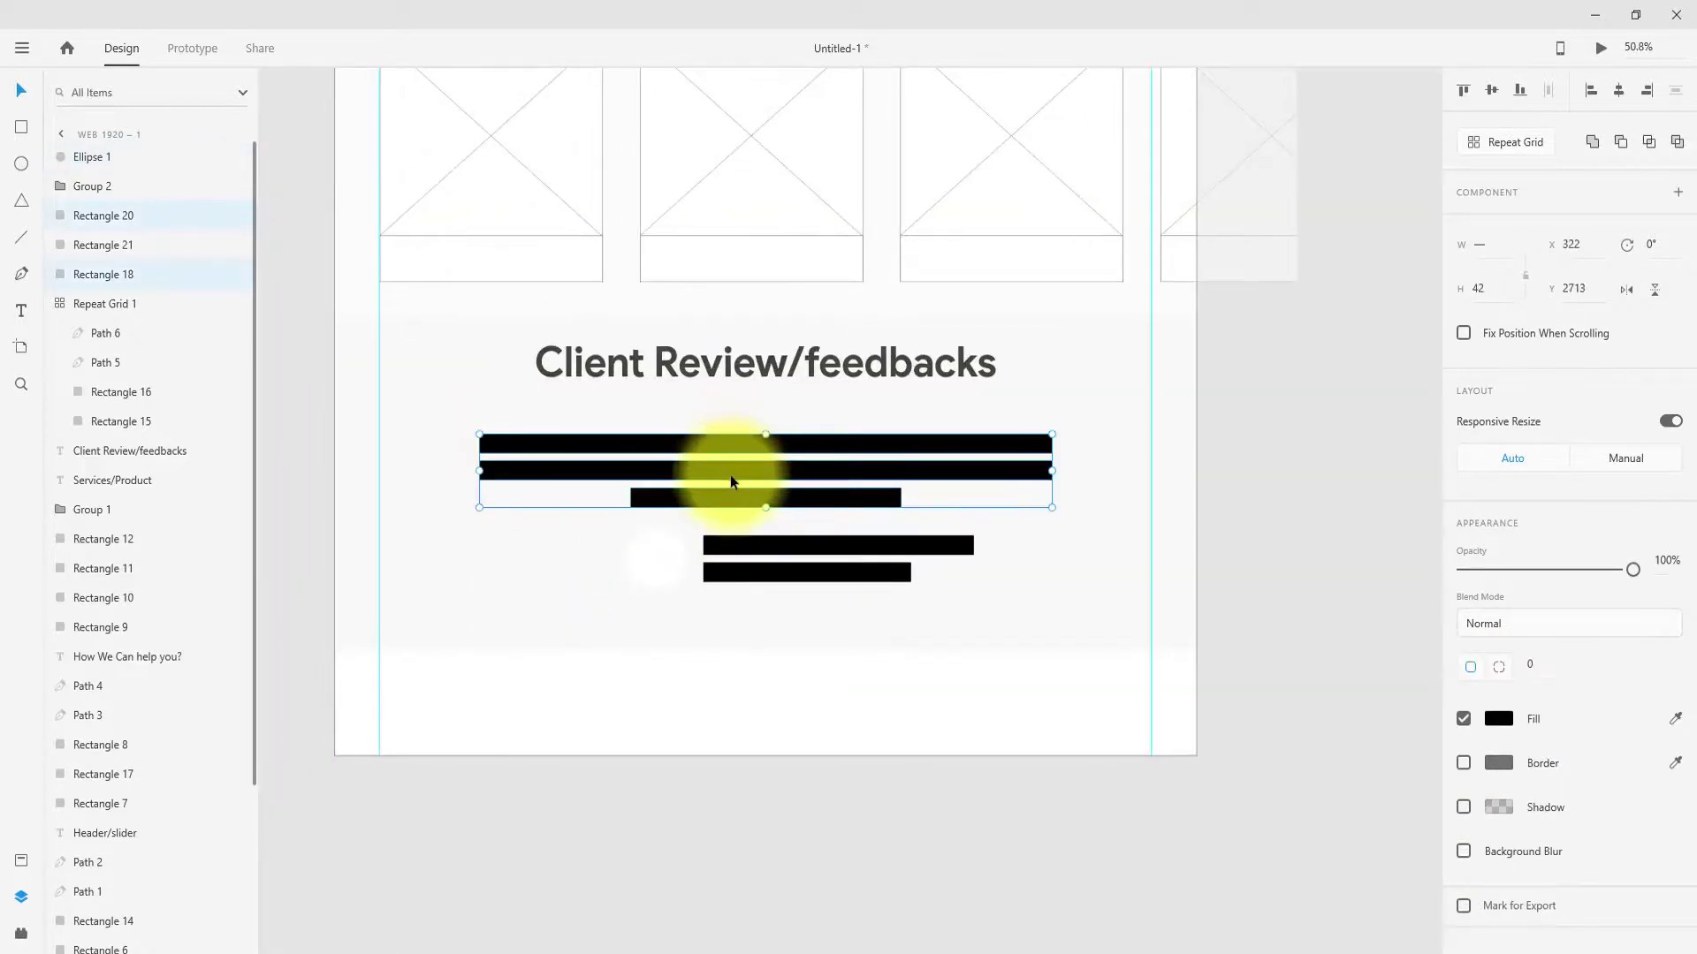
left_click(1496, 723)
mouse_move(1359, 666)
left_mouse_down()
mouse_move(1263, 733)
mouse_move(1189, 732)
left_mouse_up()
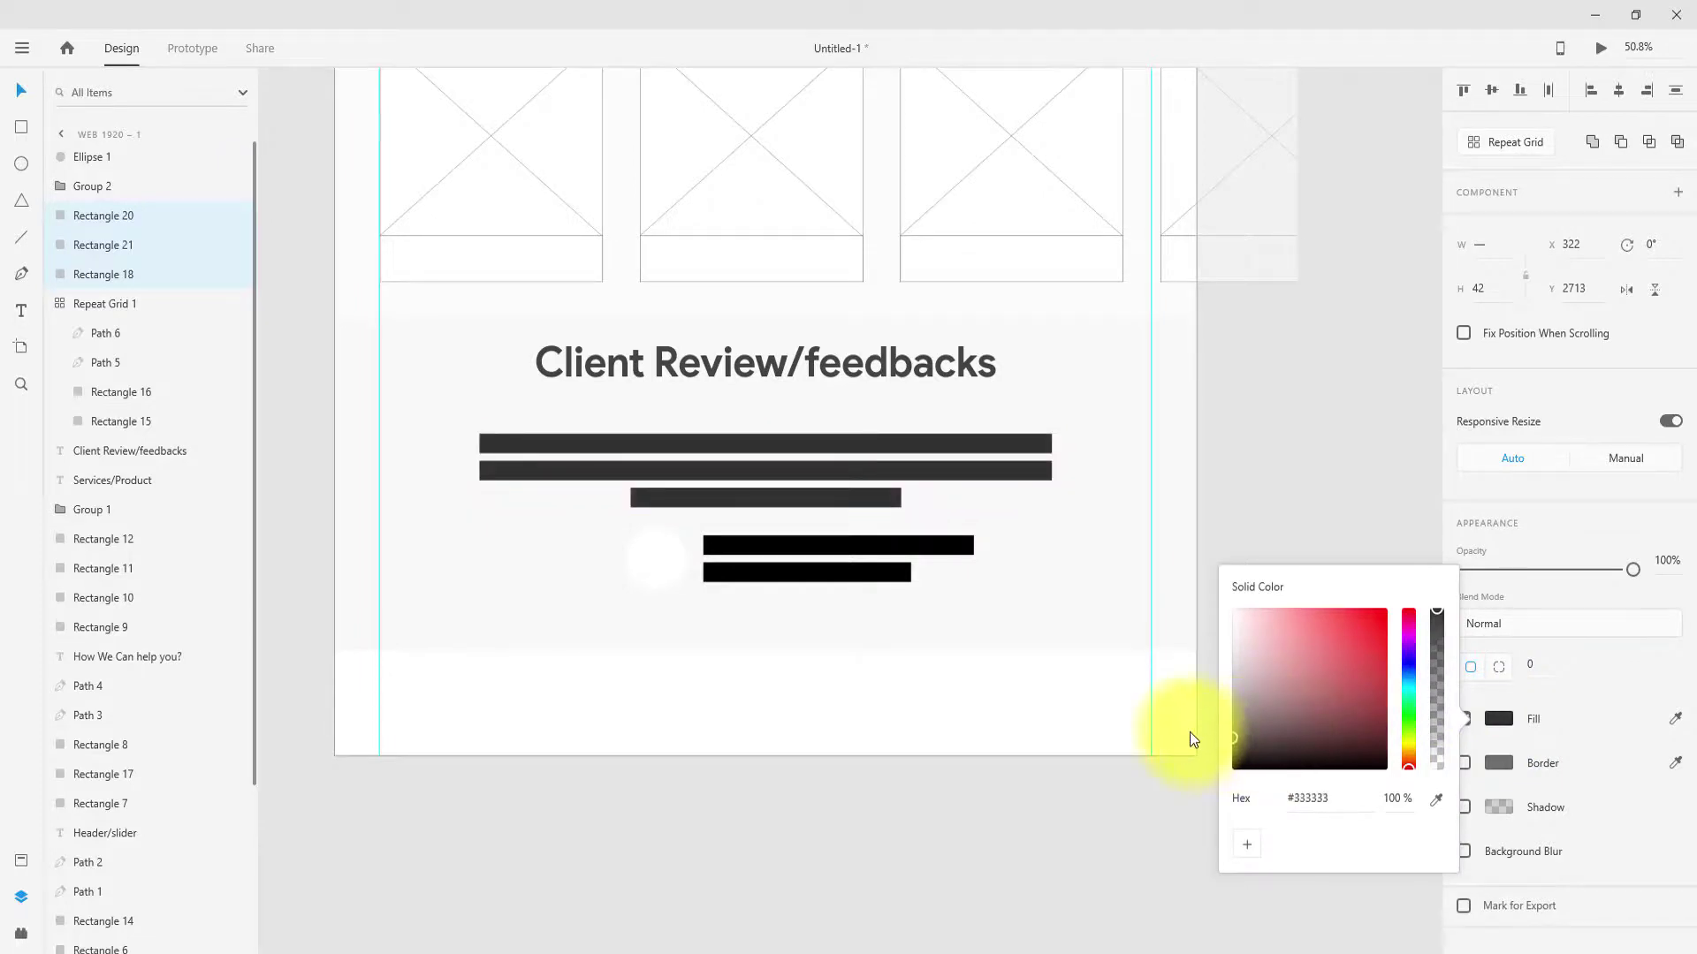
left_click(1083, 539)
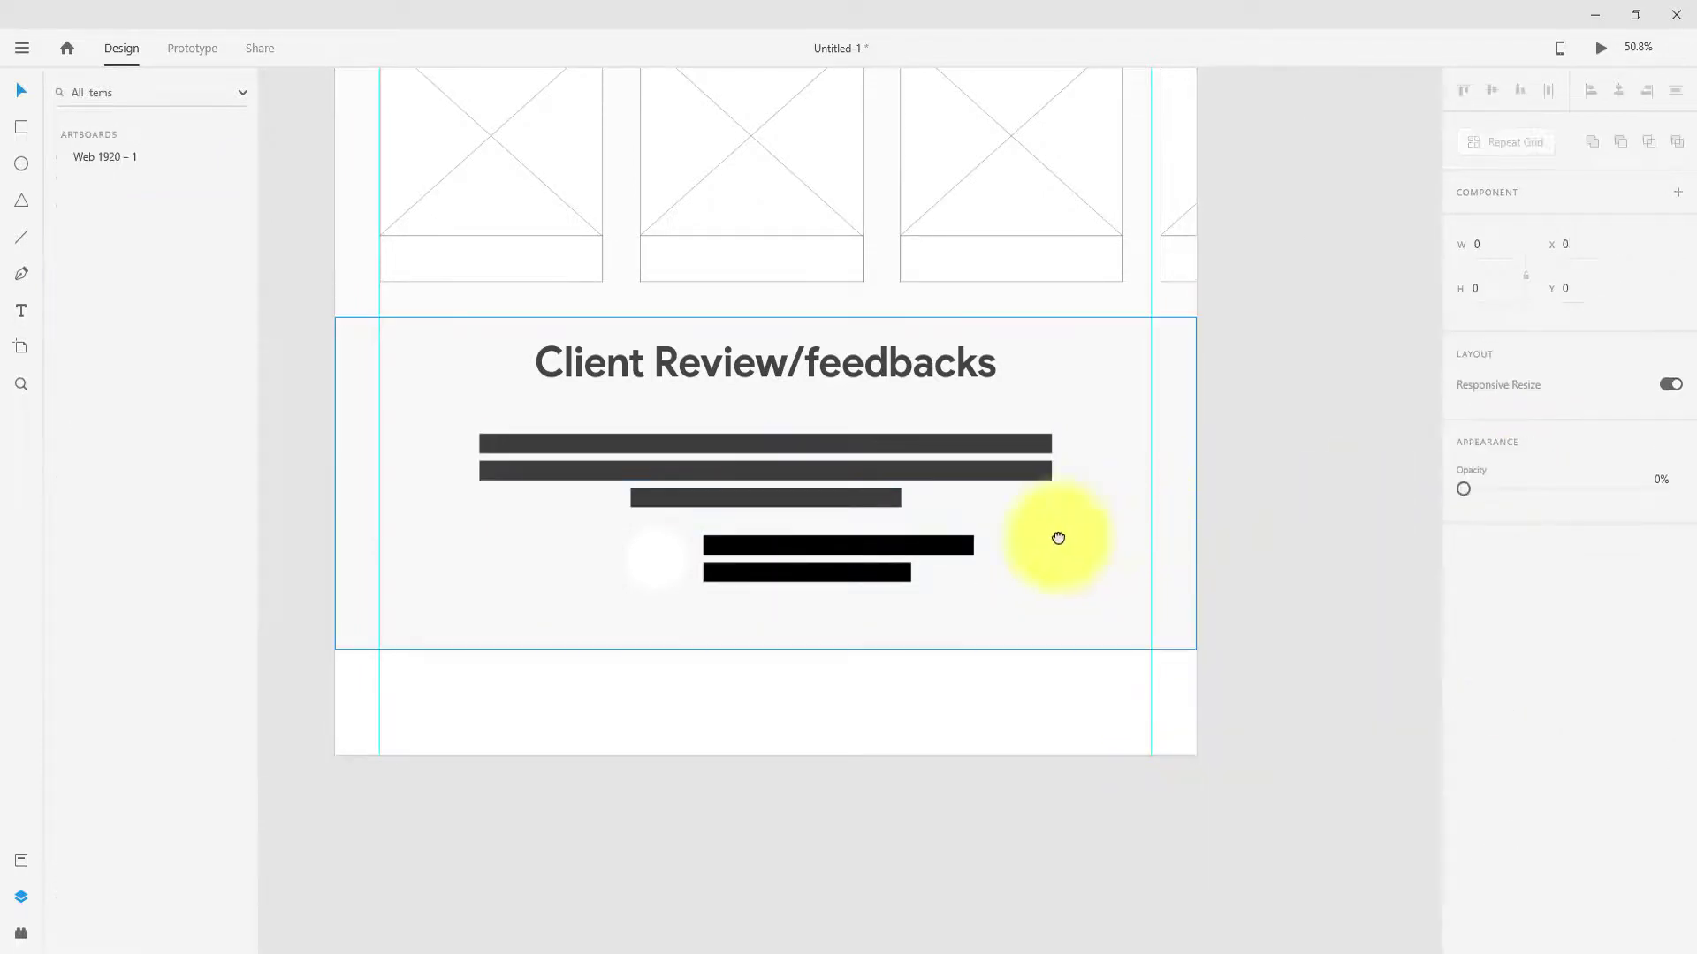
key("ctrl+plus")
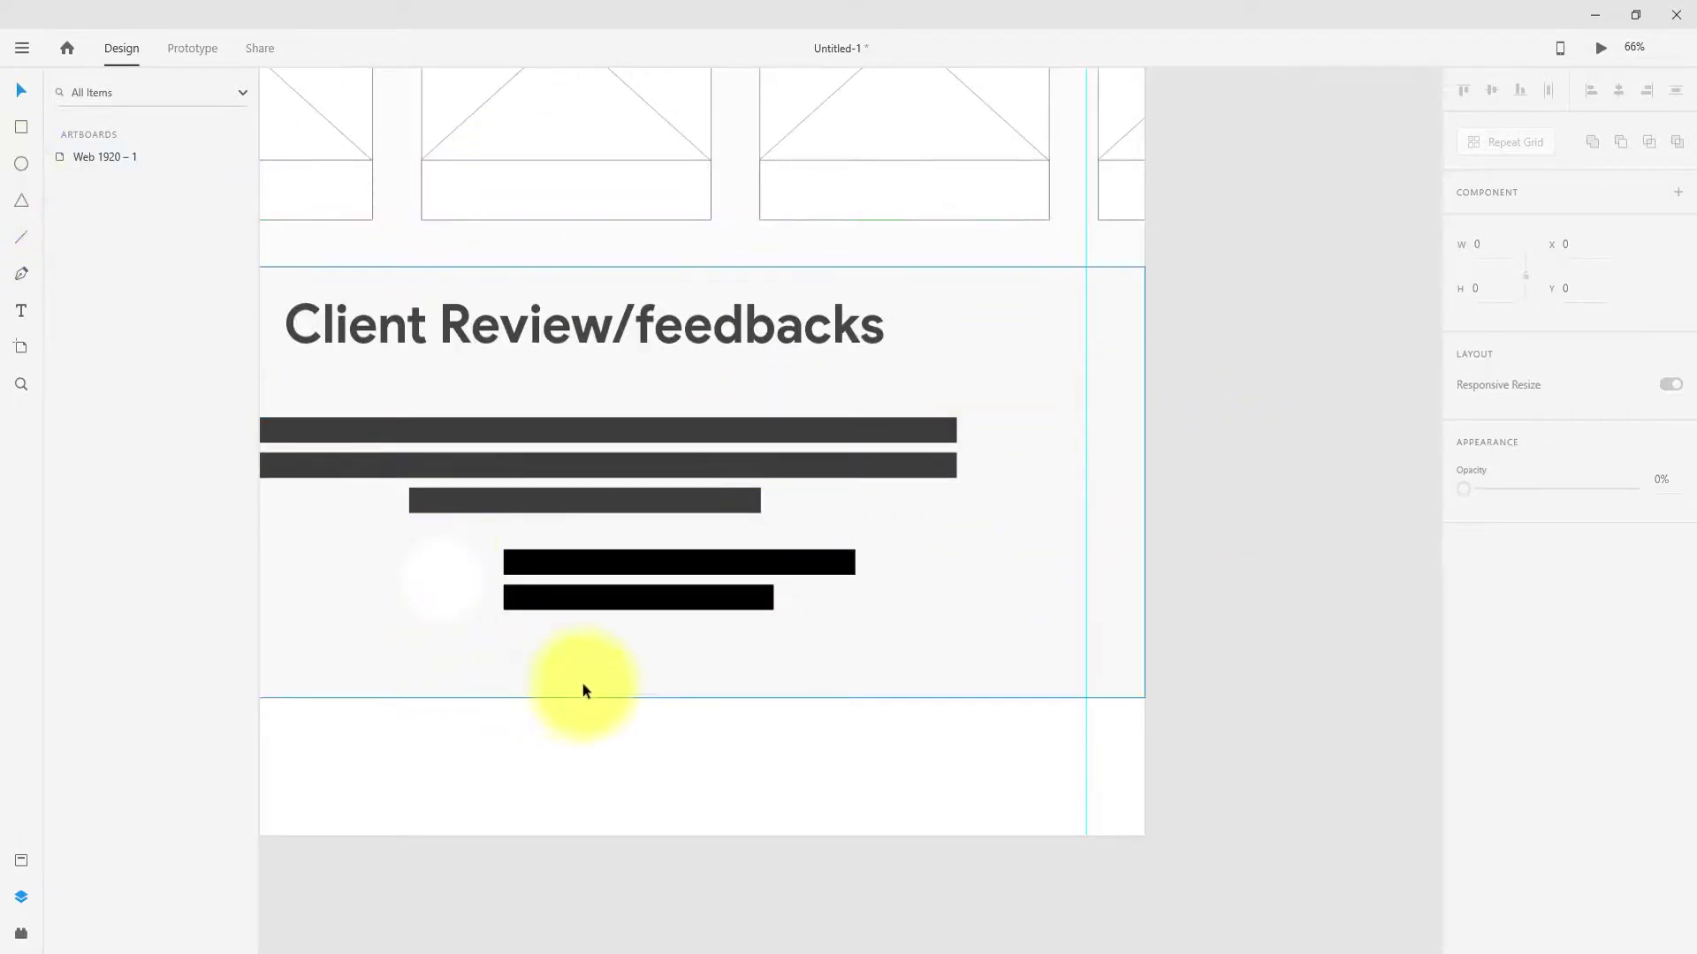
Draw a V-shaped chevron path with the Pen tool to the right of the review bars
left_click(21, 274)
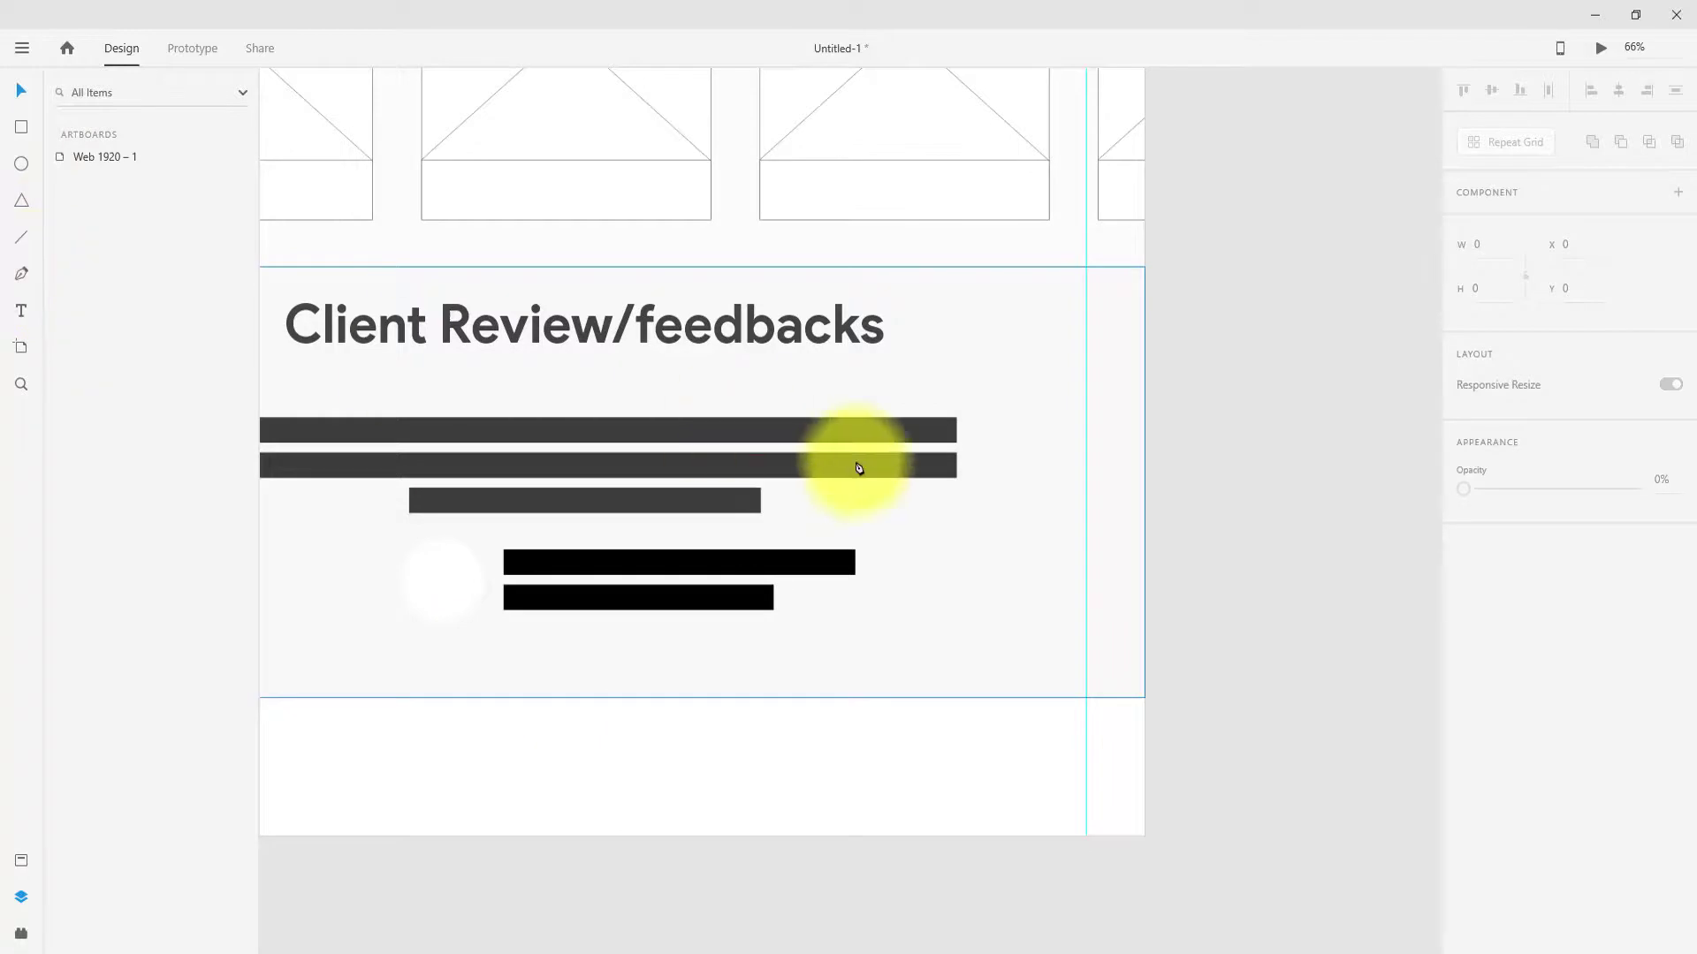
left_click(992, 513)
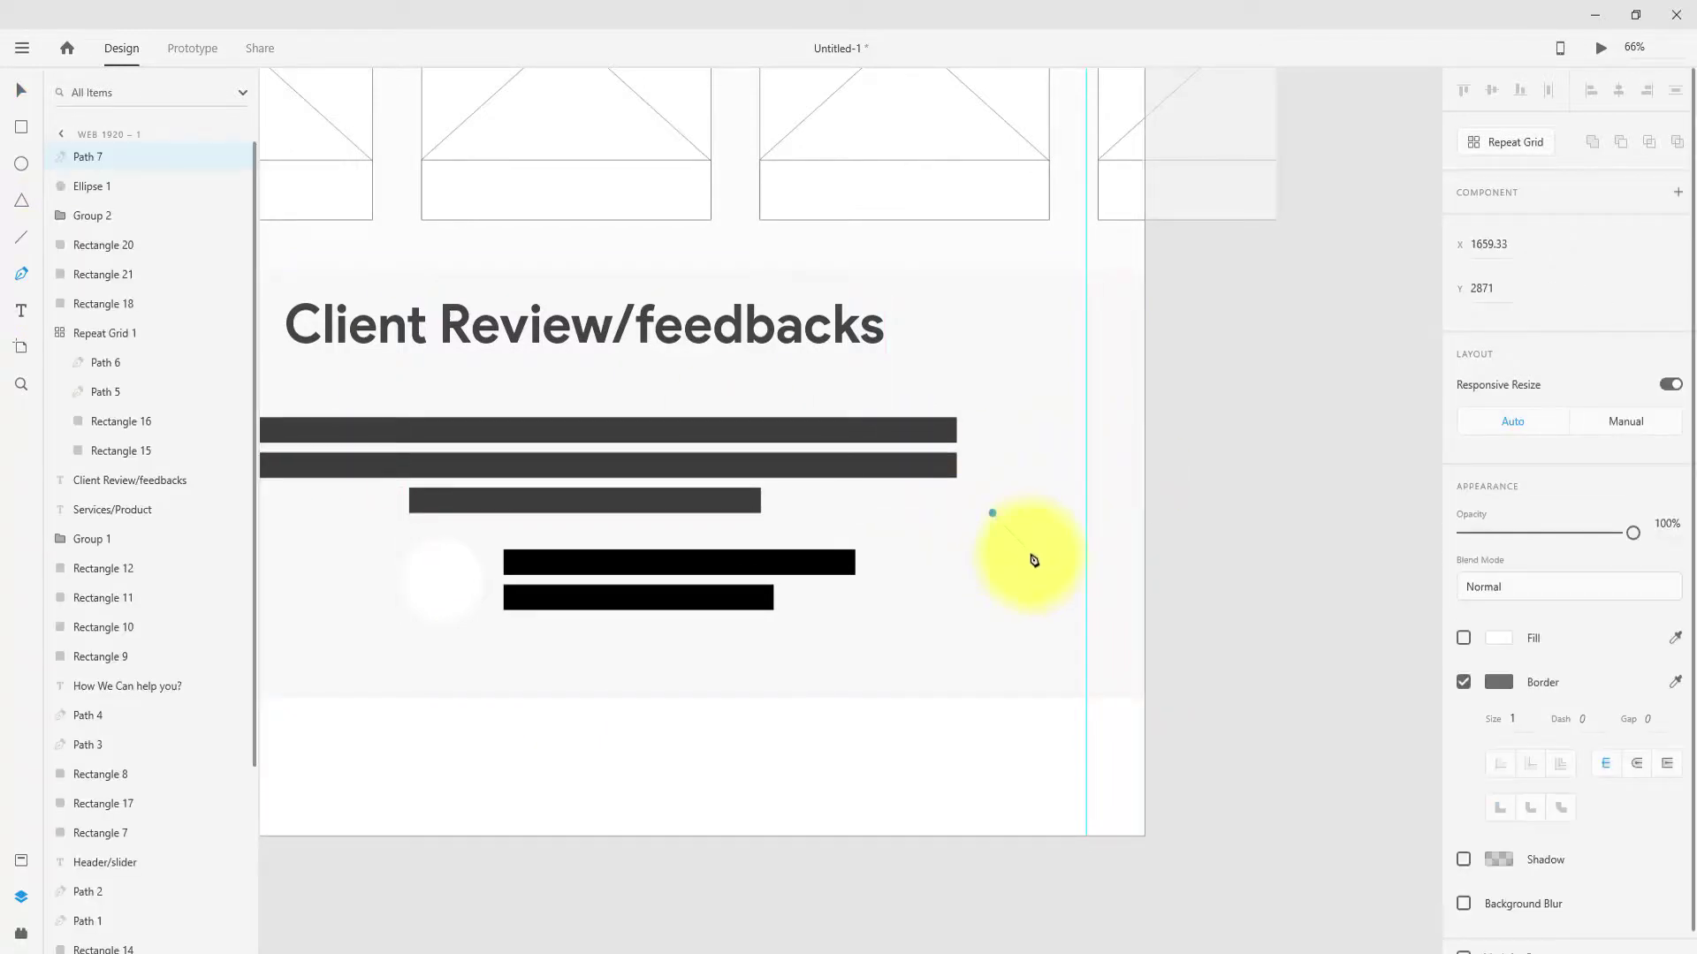
left_click(993, 514)
left_click(1028, 550)
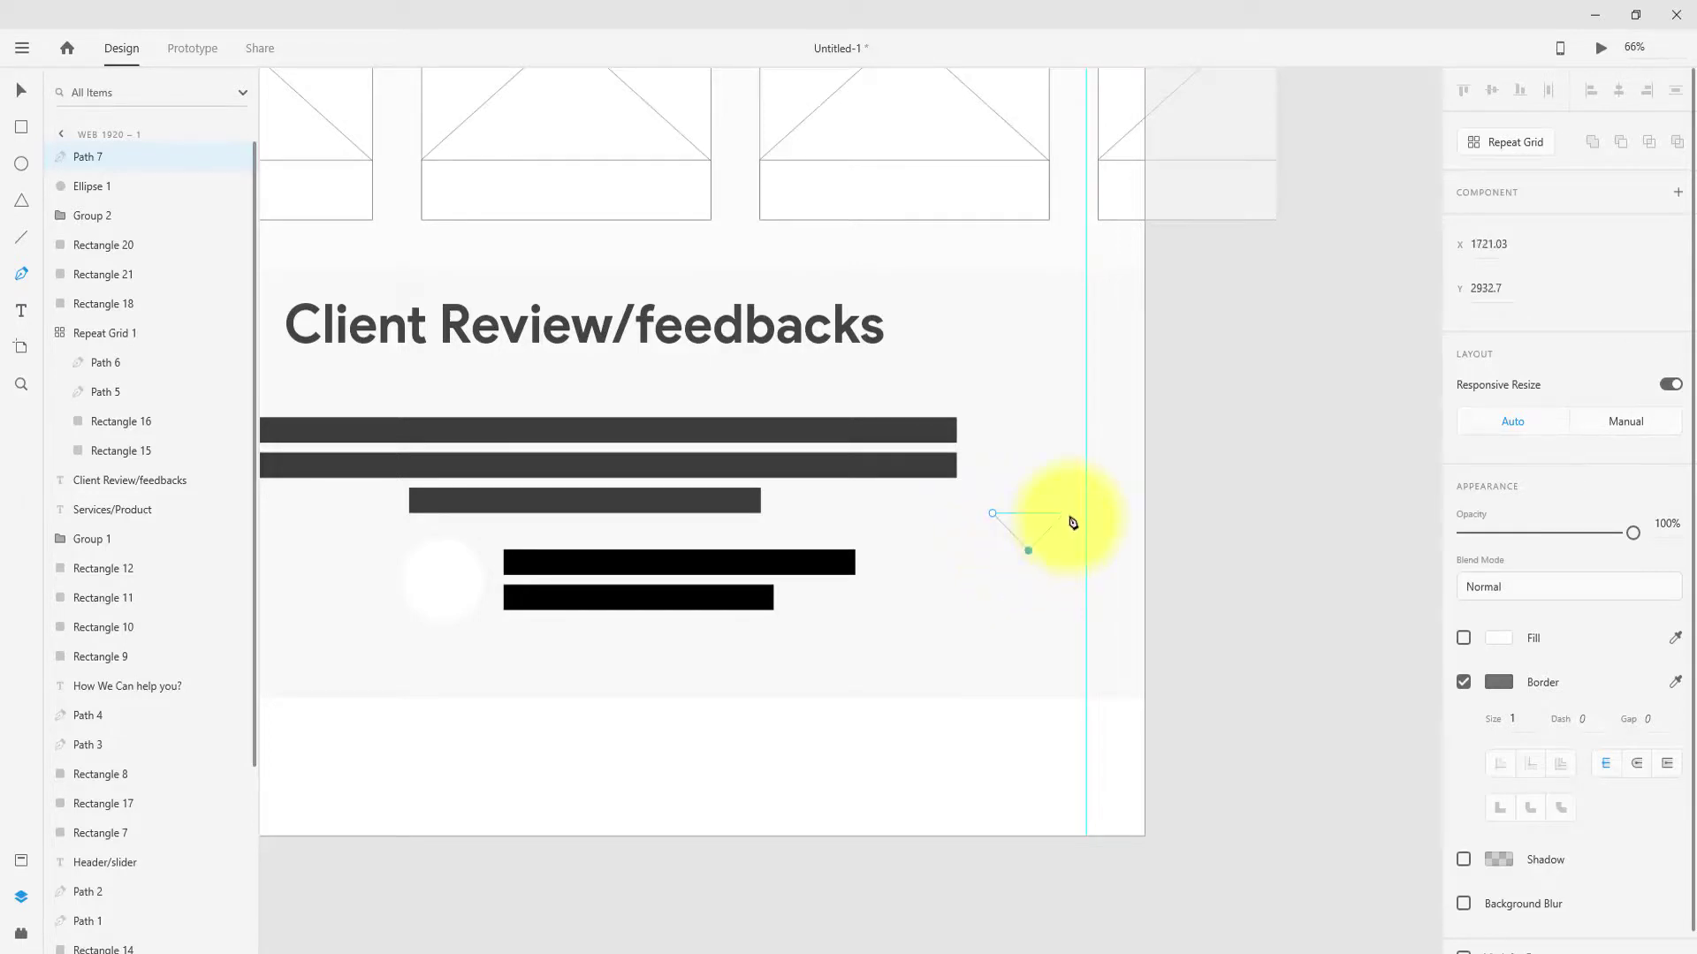
left_click(1065, 512)
key("Escape")
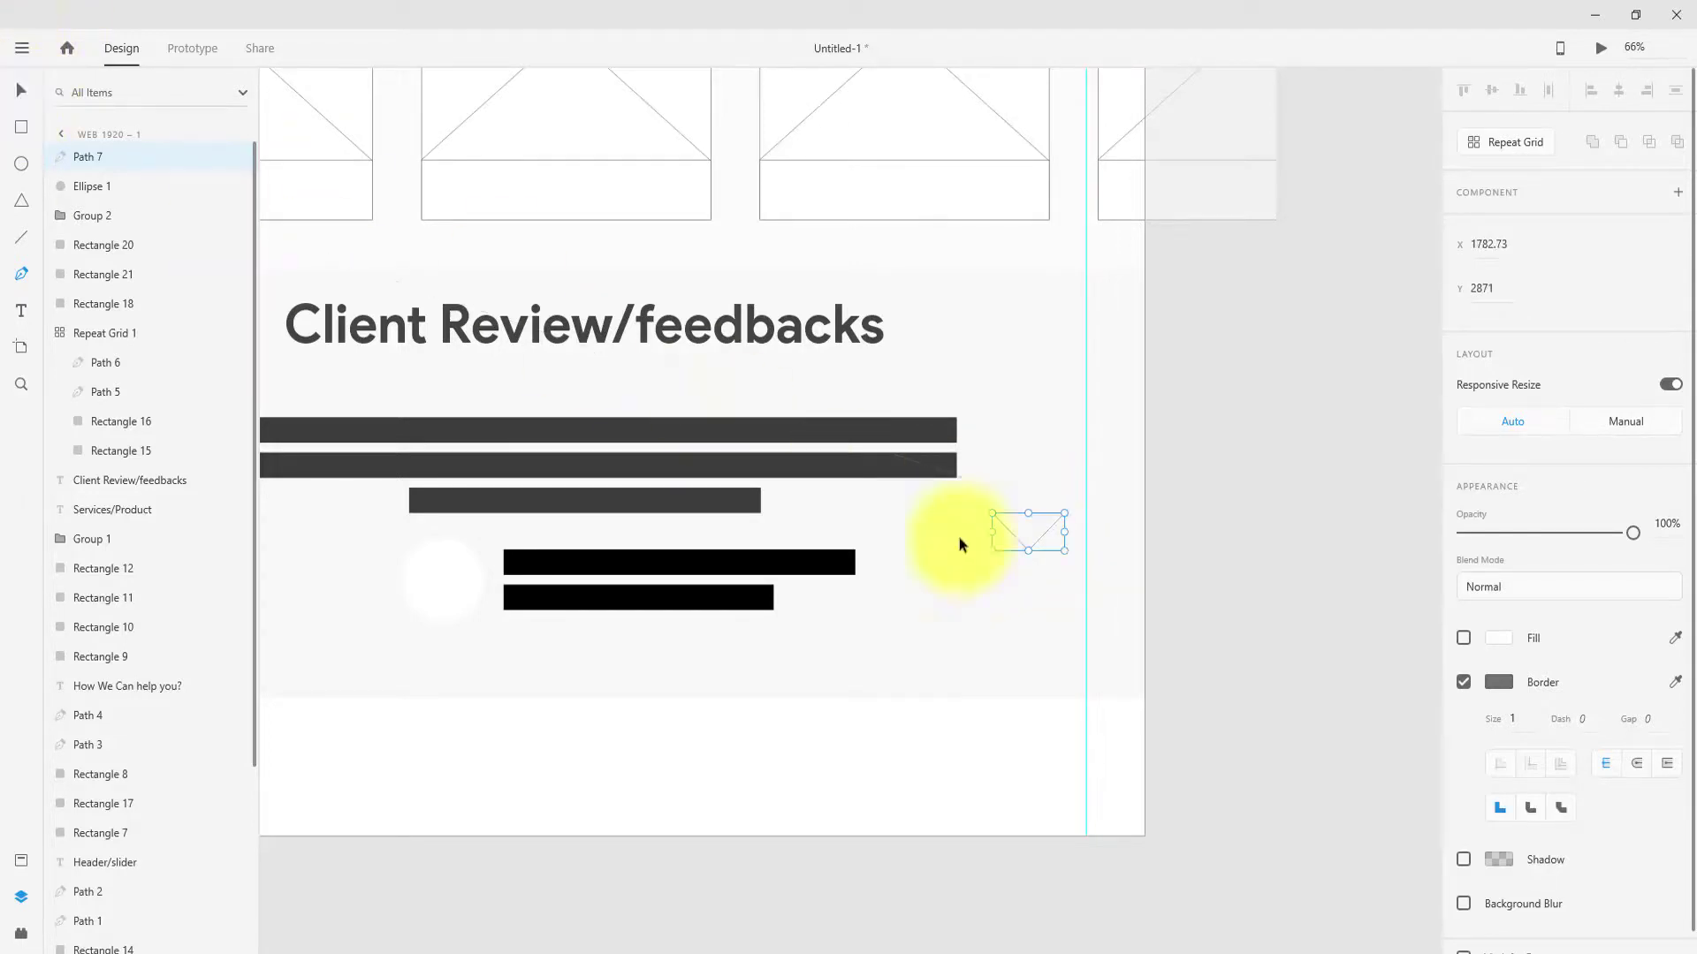
key("v")
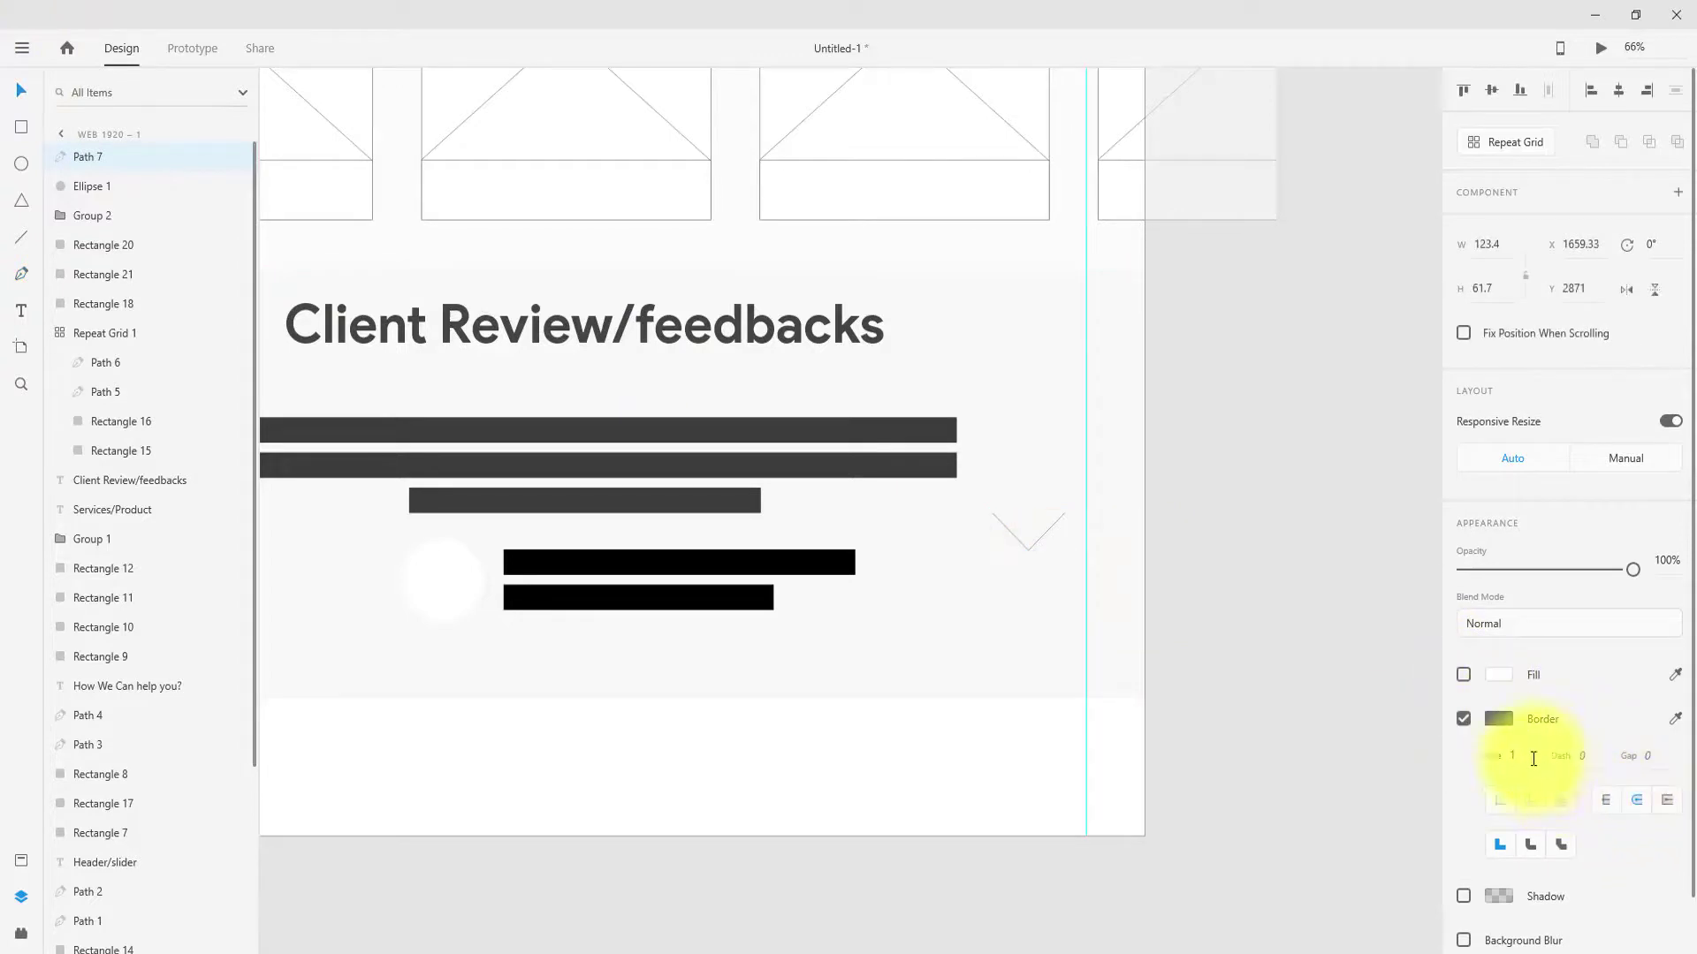
Give the chevron an 11-px stroke with round caps
left_click(1637, 801)
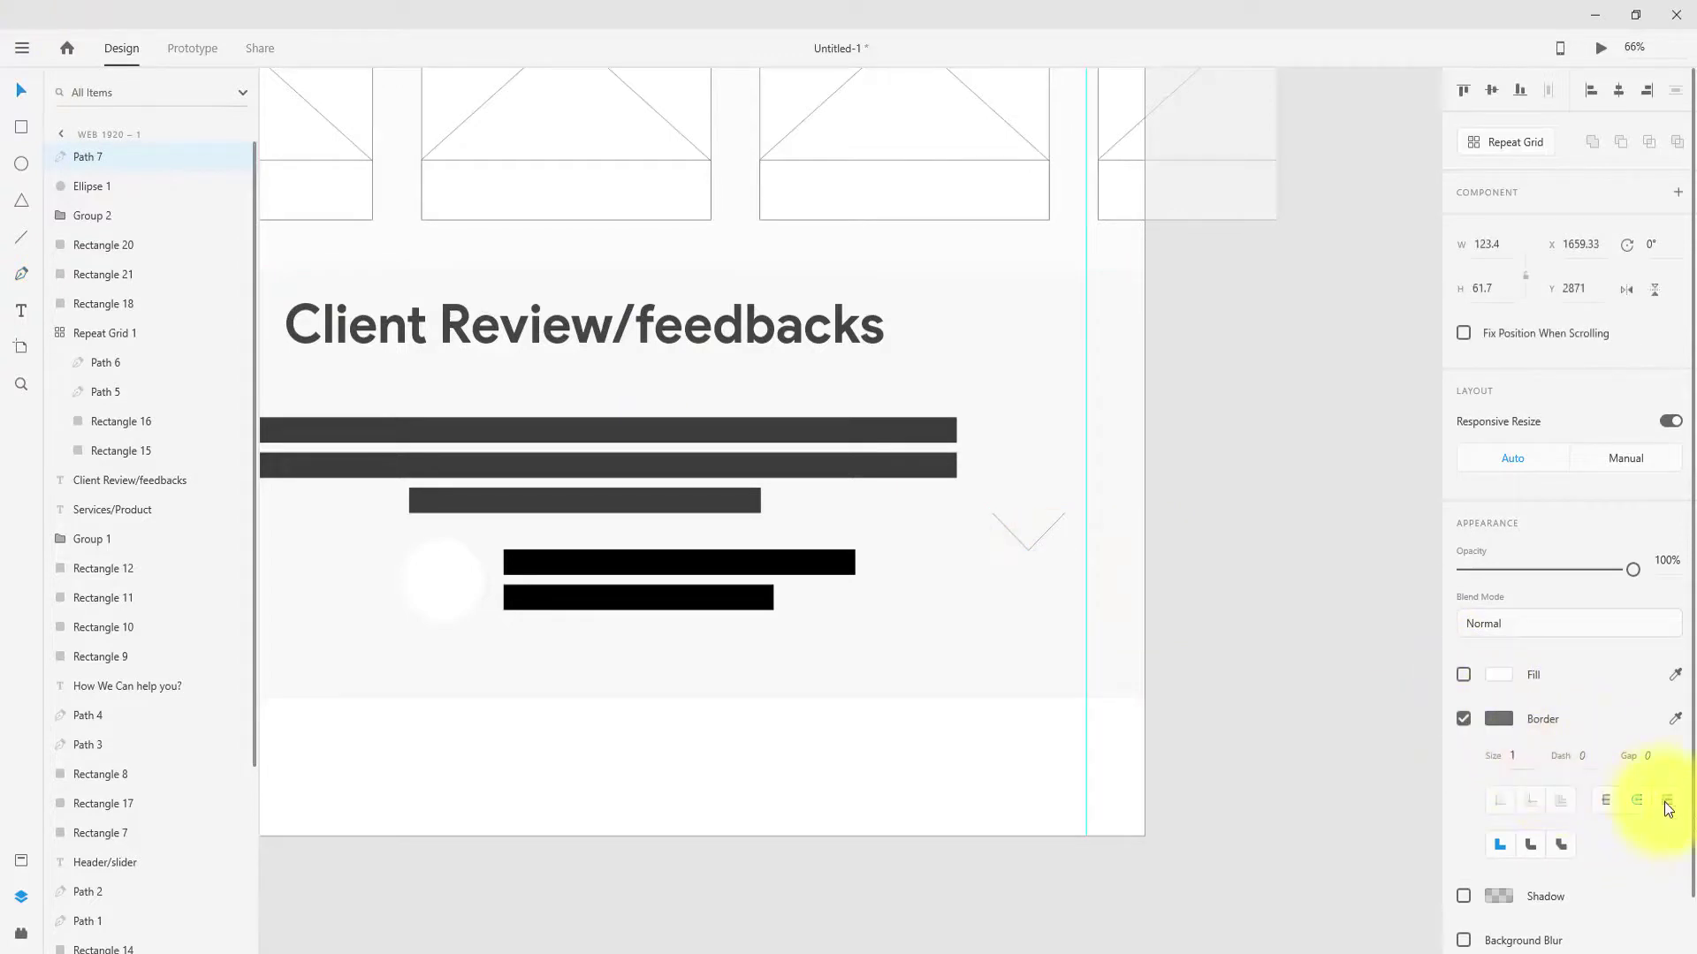
left_click(1517, 757)
type("11")
key("Return")
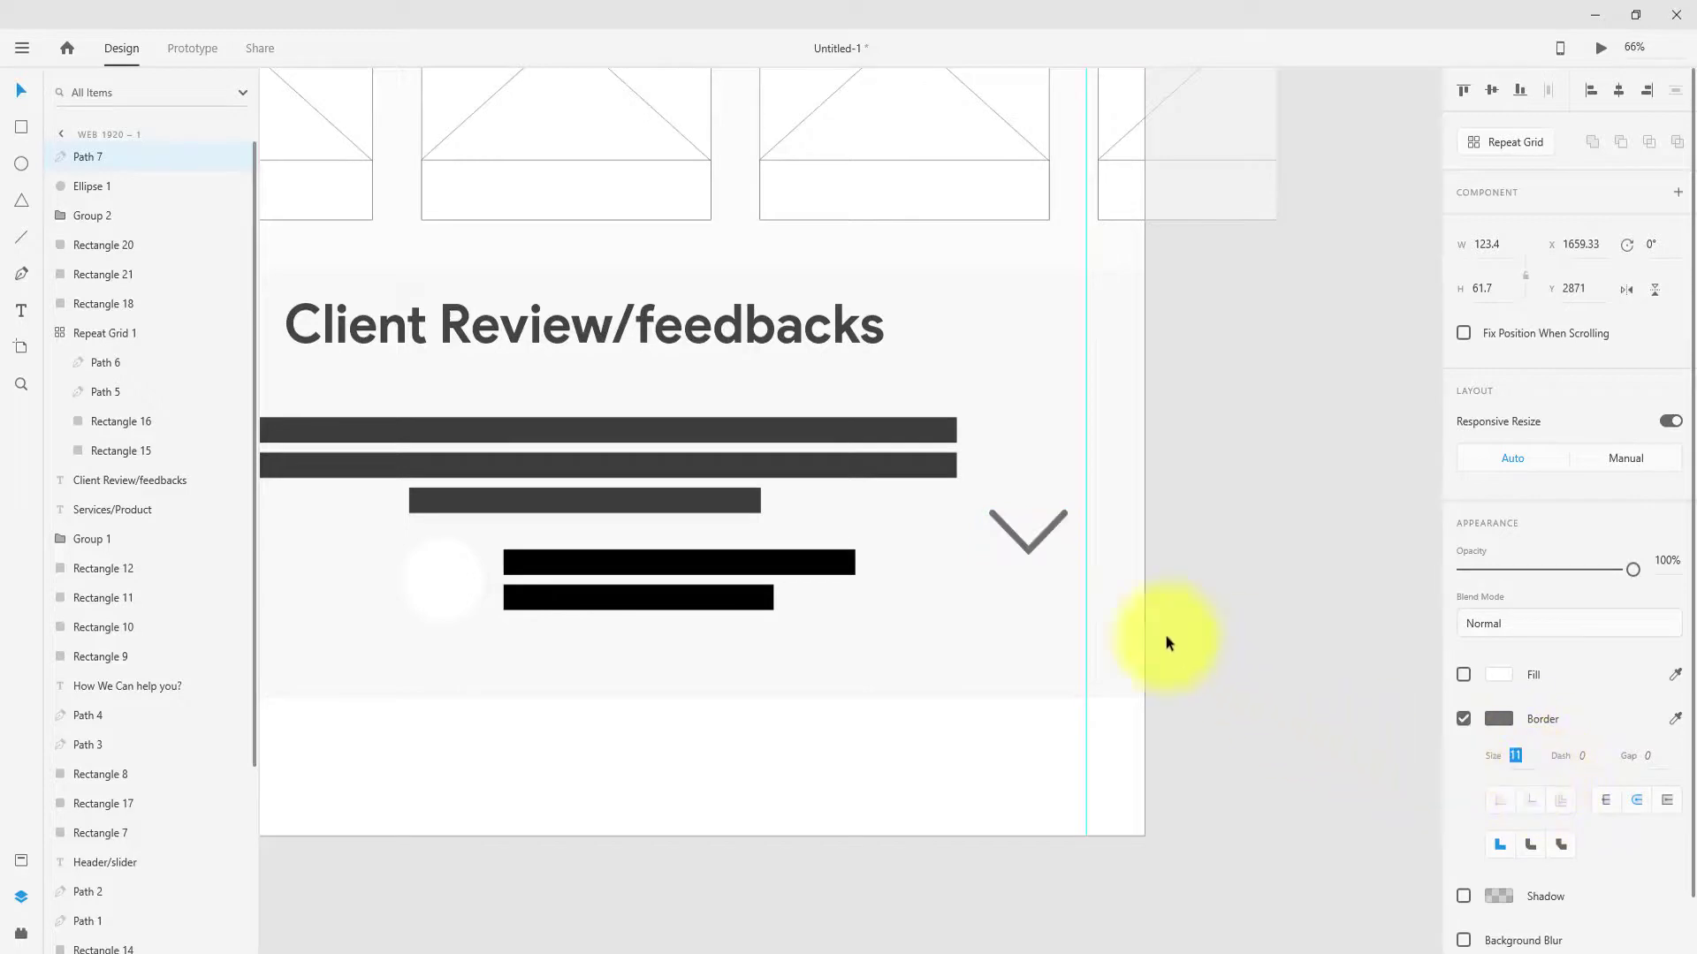
Rotate the chevron to point right and vertically centre it at the section's right edge
left_click_drag(1071, 556, 1040, 528)
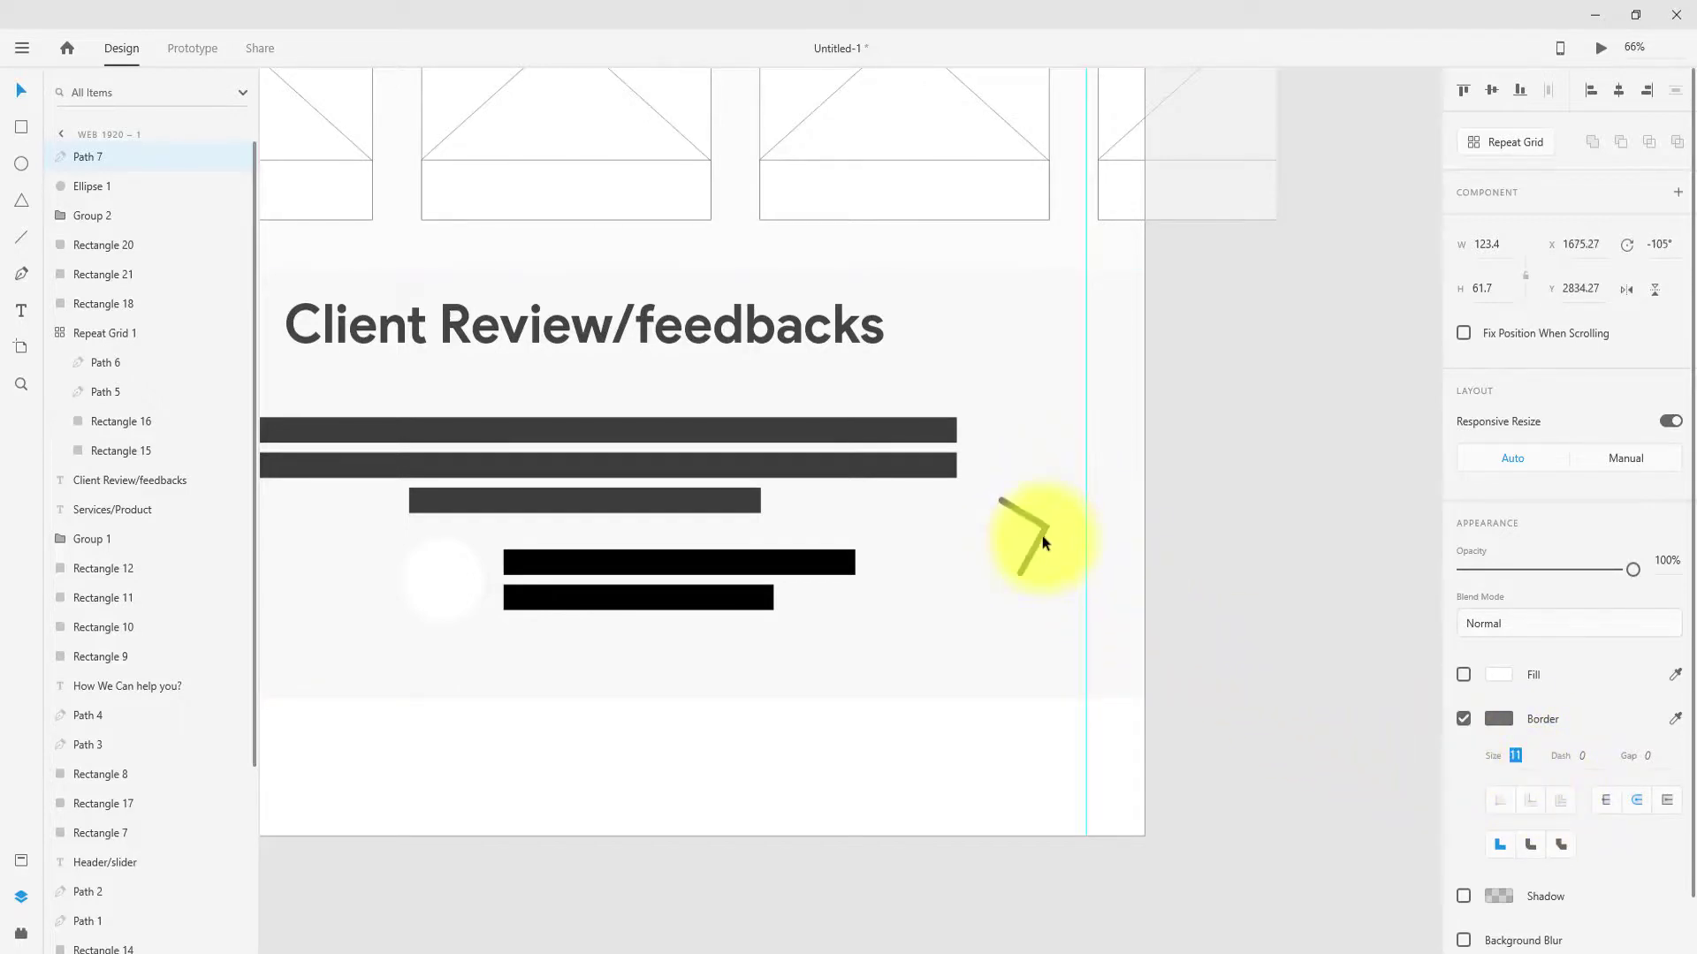
mouse_move(1042, 535)
left_mouse_down()
mouse_move(1068, 554)
mouse_move(1045, 486)
mouse_move(1042, 530)
mouse_move(1071, 505)
left_mouse_up()
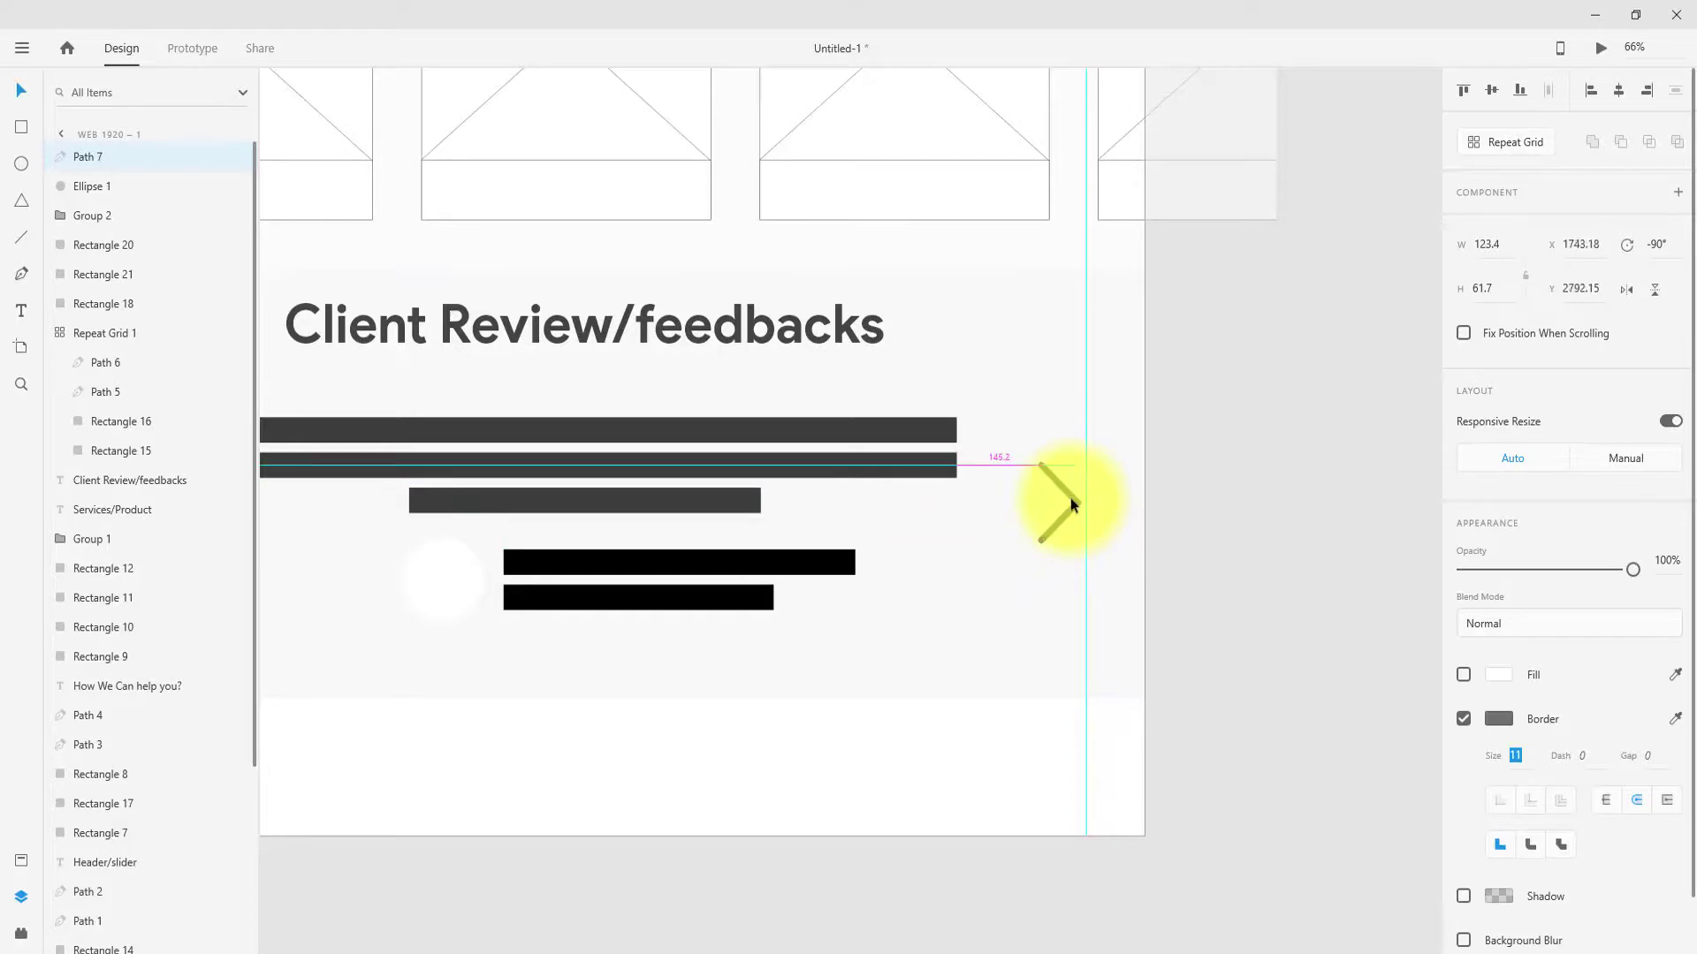
mouse_move(1073, 495)
left_mouse_down()
mouse_move(1081, 467)
mouse_move(1101, 479)
left_mouse_up()
left_click(1101, 479, "shift")
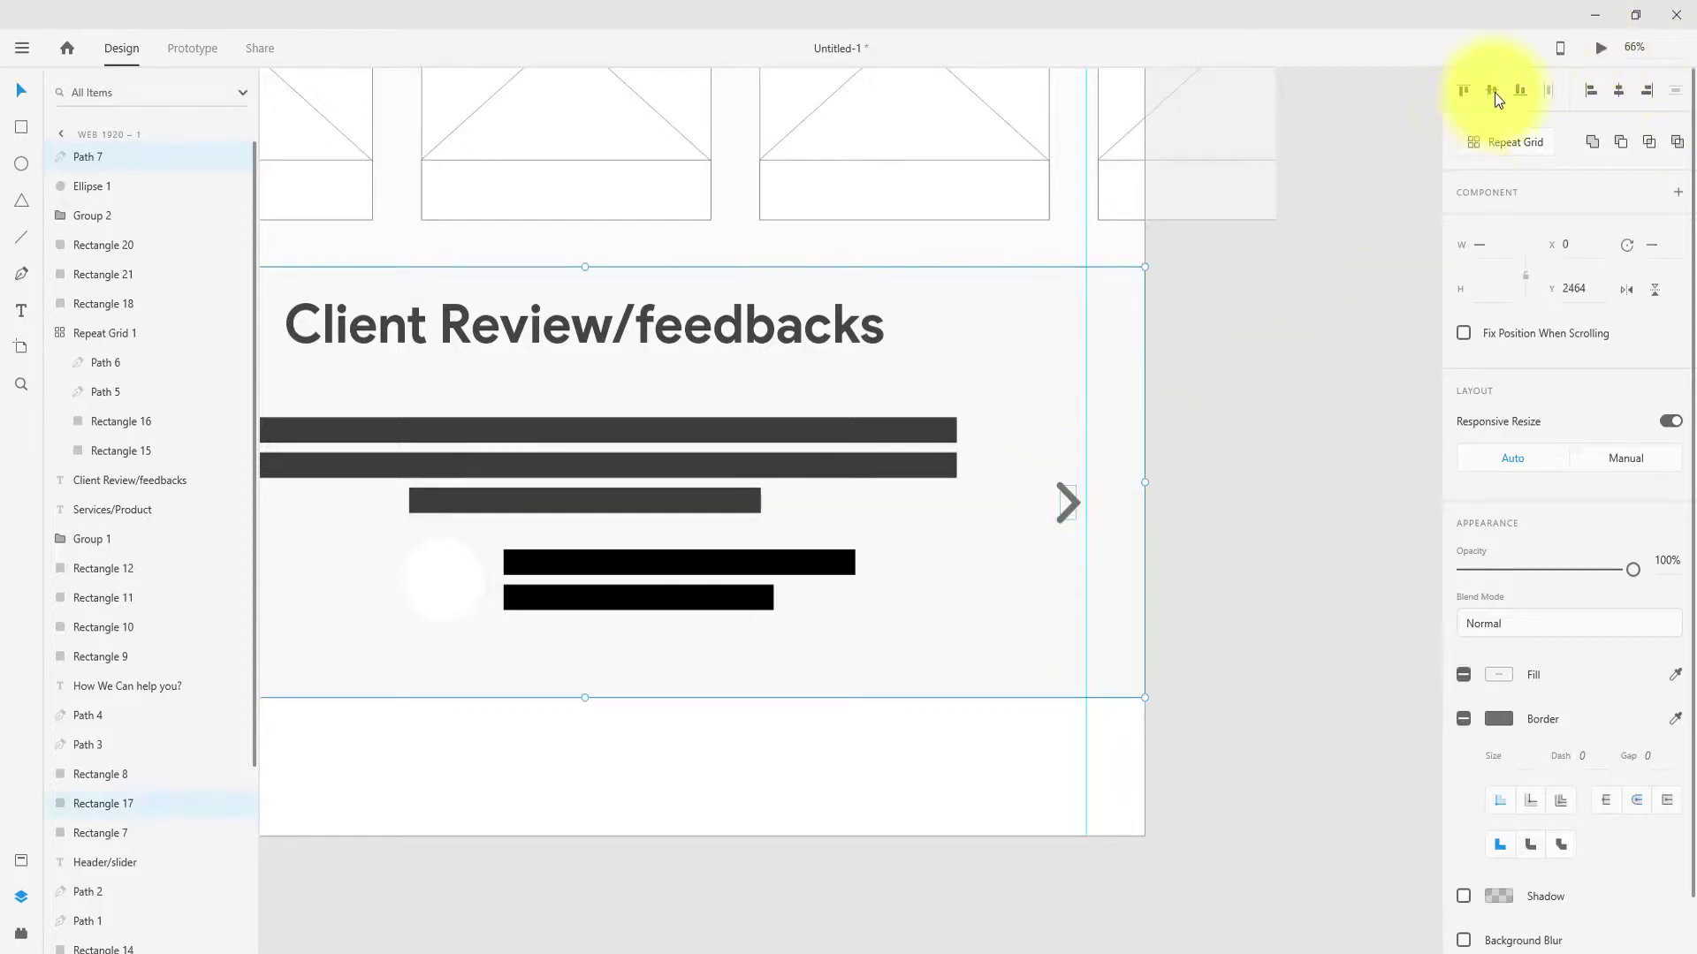
left_click(1491, 89)
left_click(1266, 492)
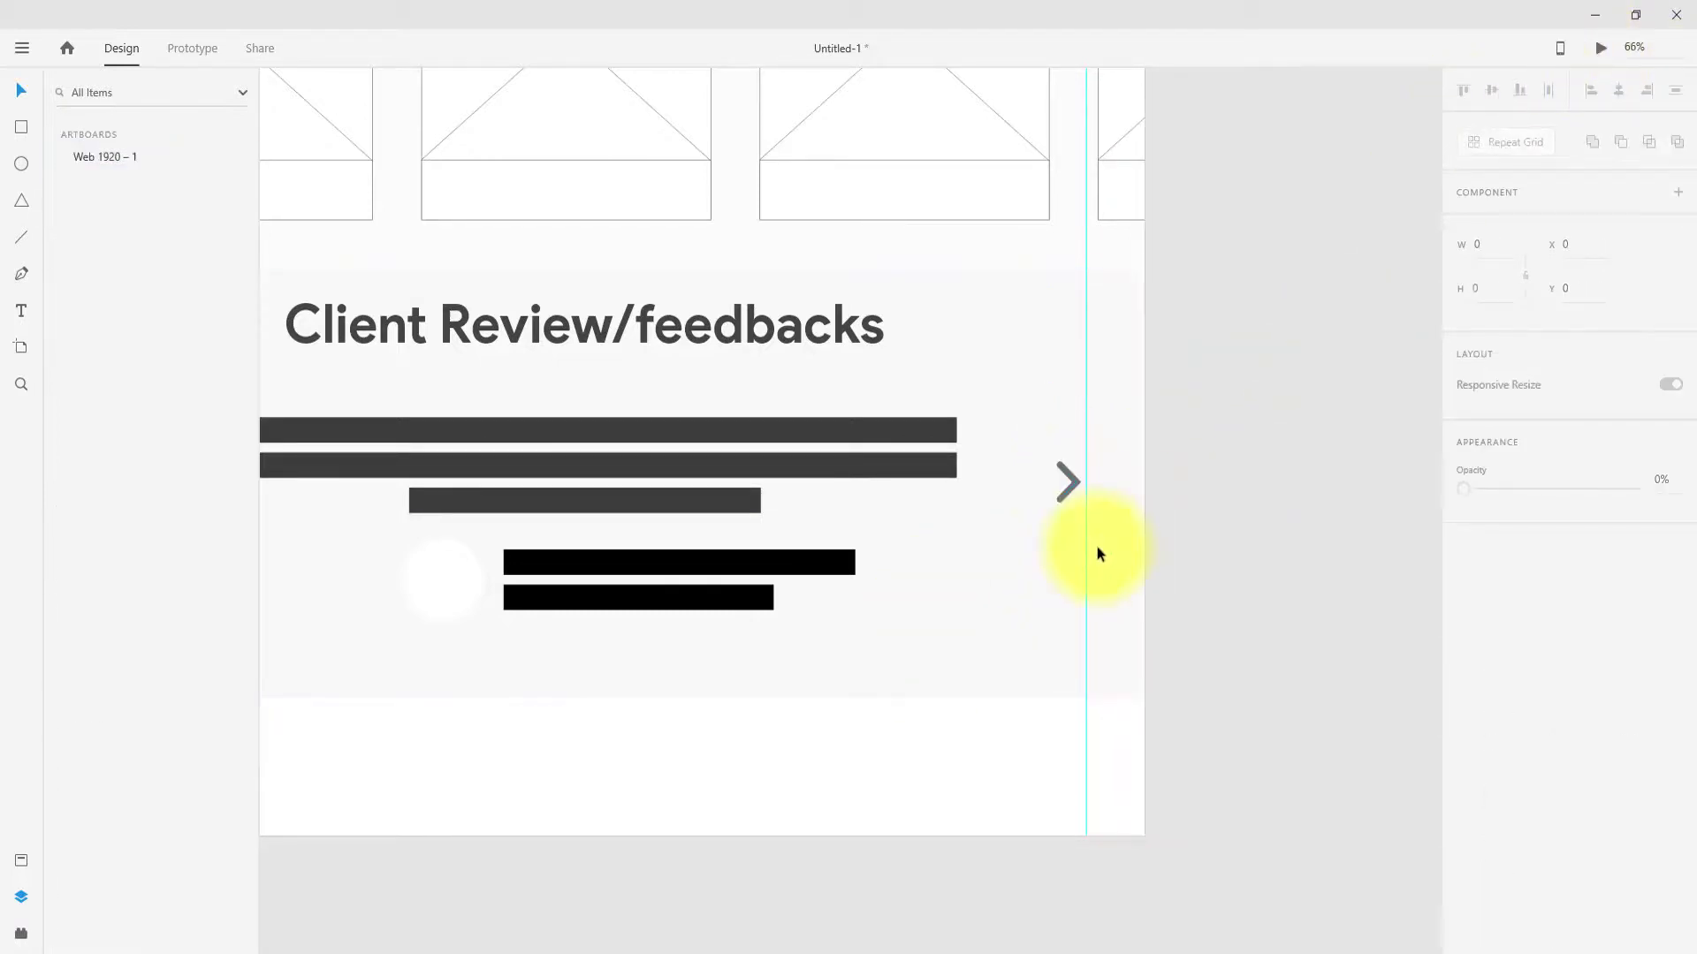
left_click(1096, 554)
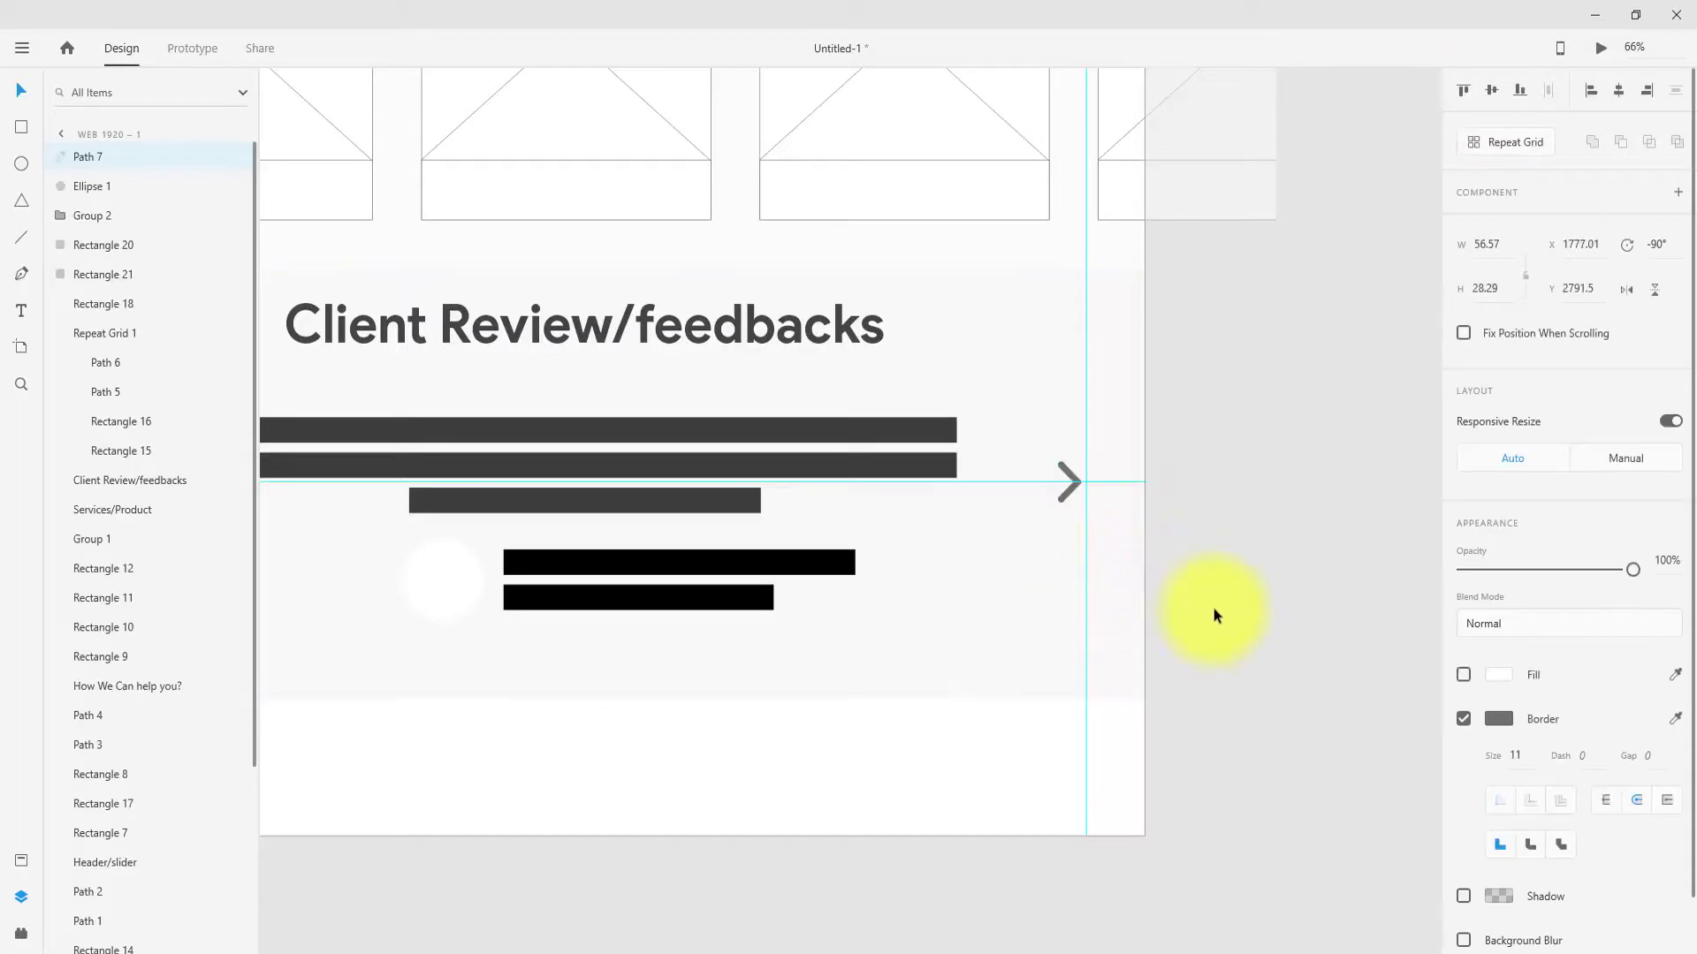
key("Escape")
scroll(757, 560, "down", 3)
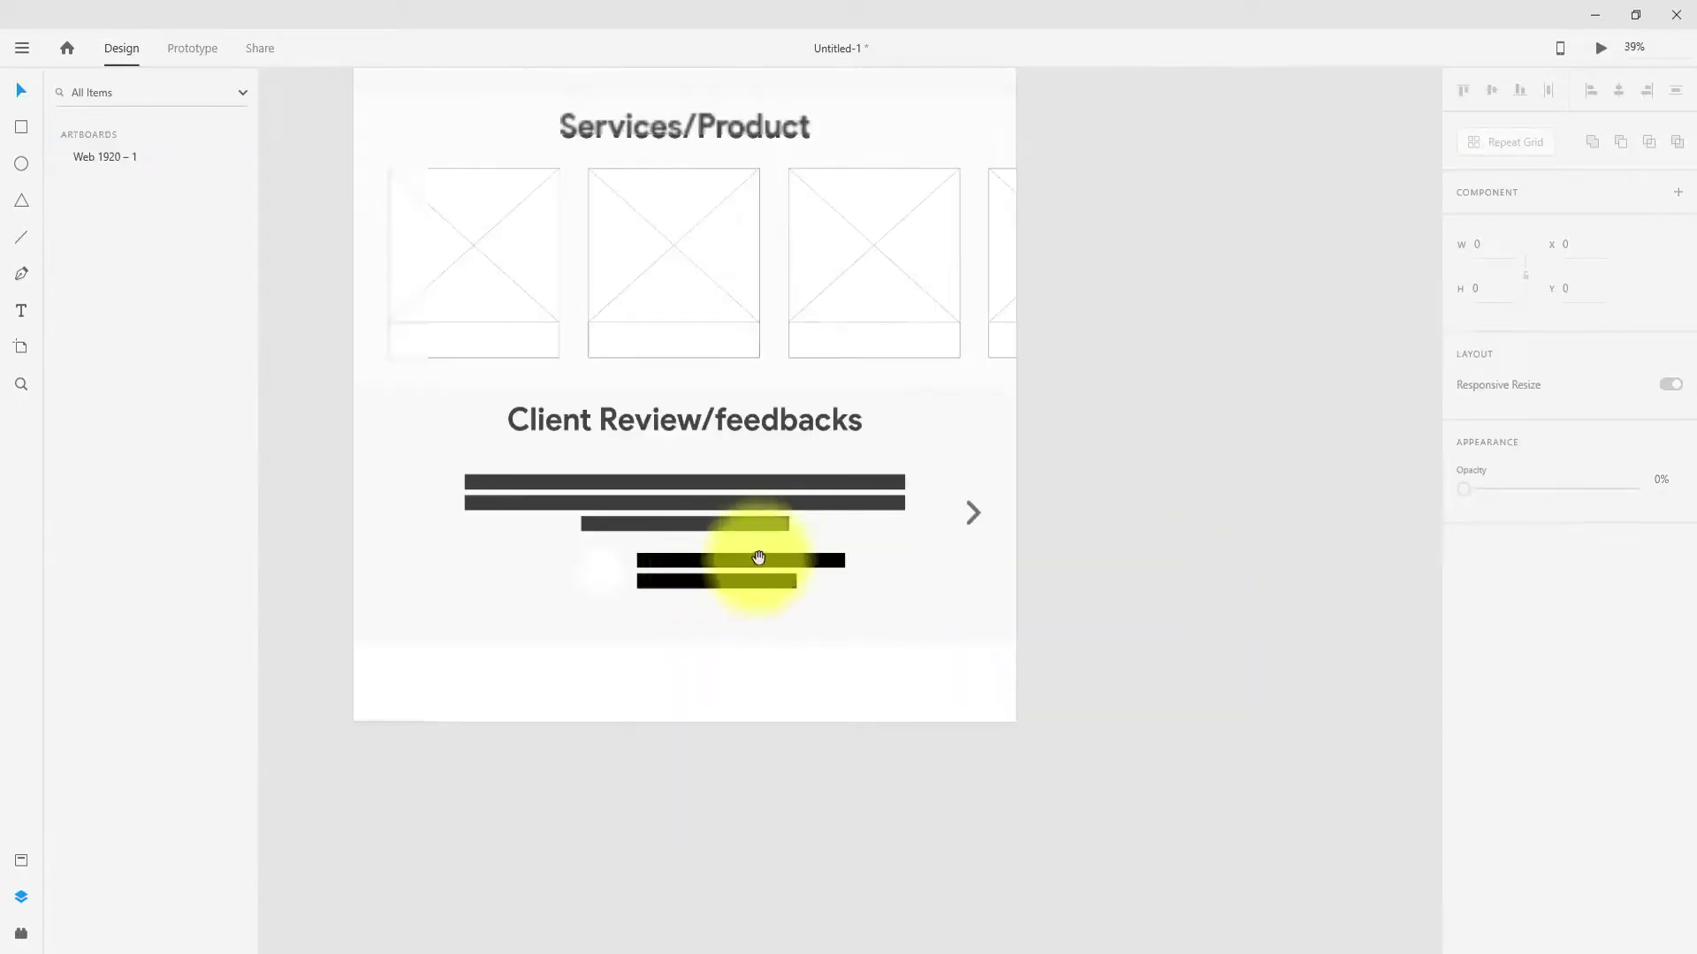
scroll(793, 550, "down", 3)
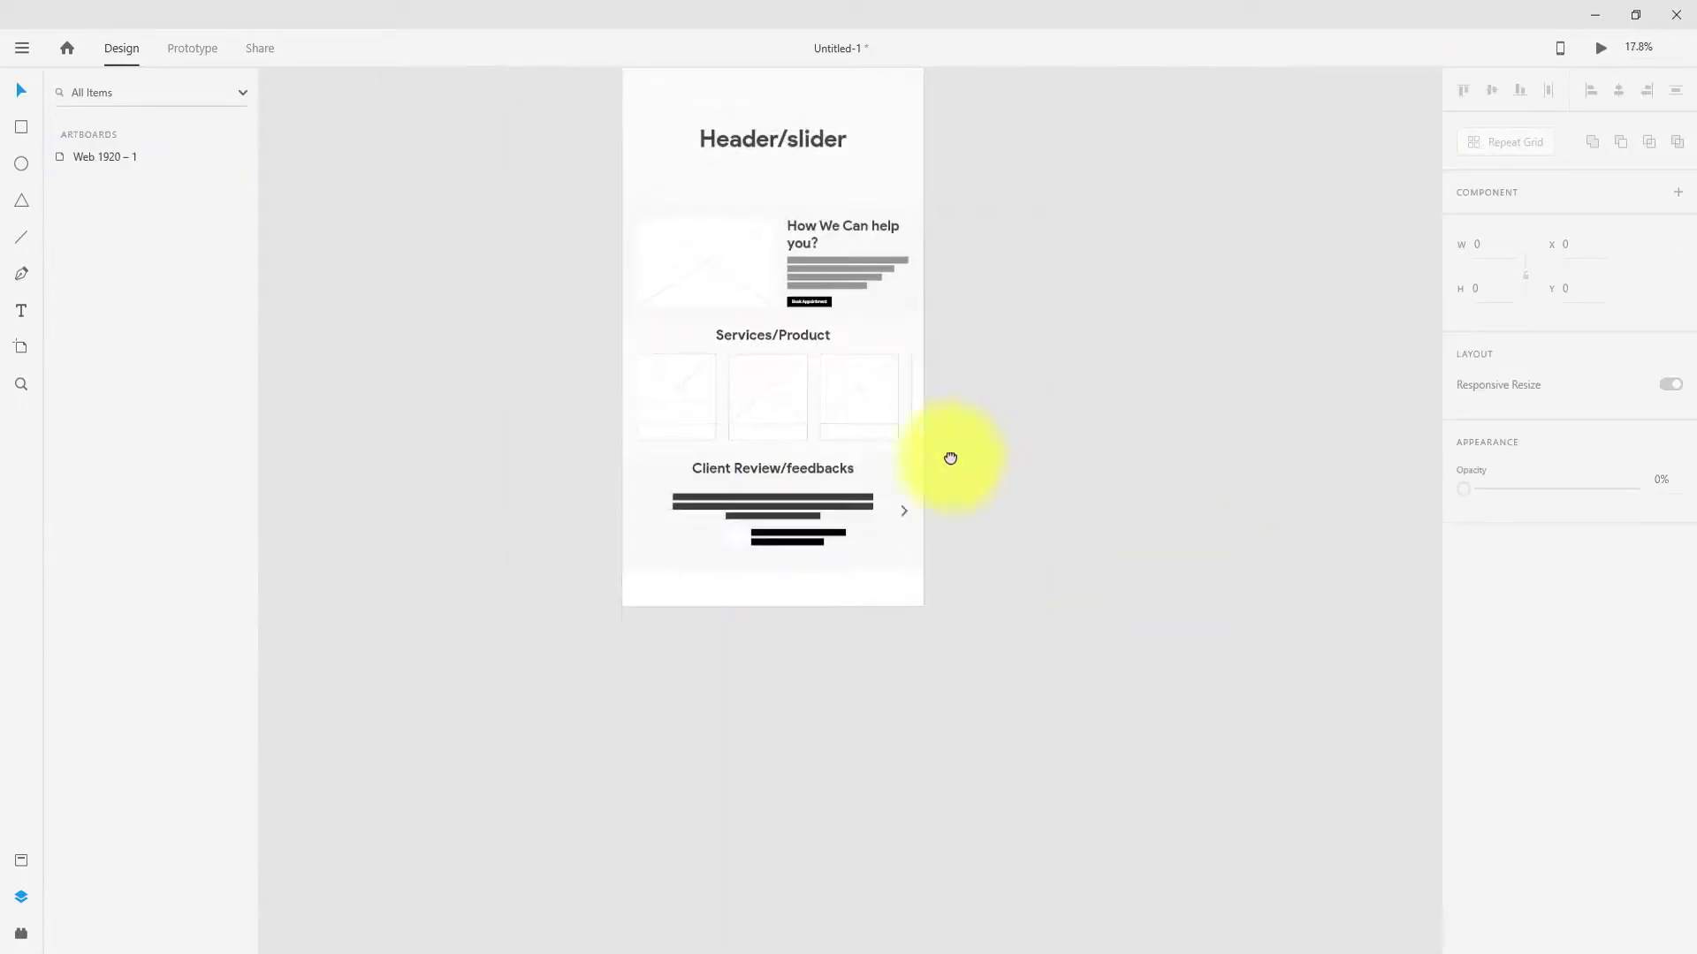
left_click_drag(947, 455, 977, 556)
scroll(833, 598, "down", 2)
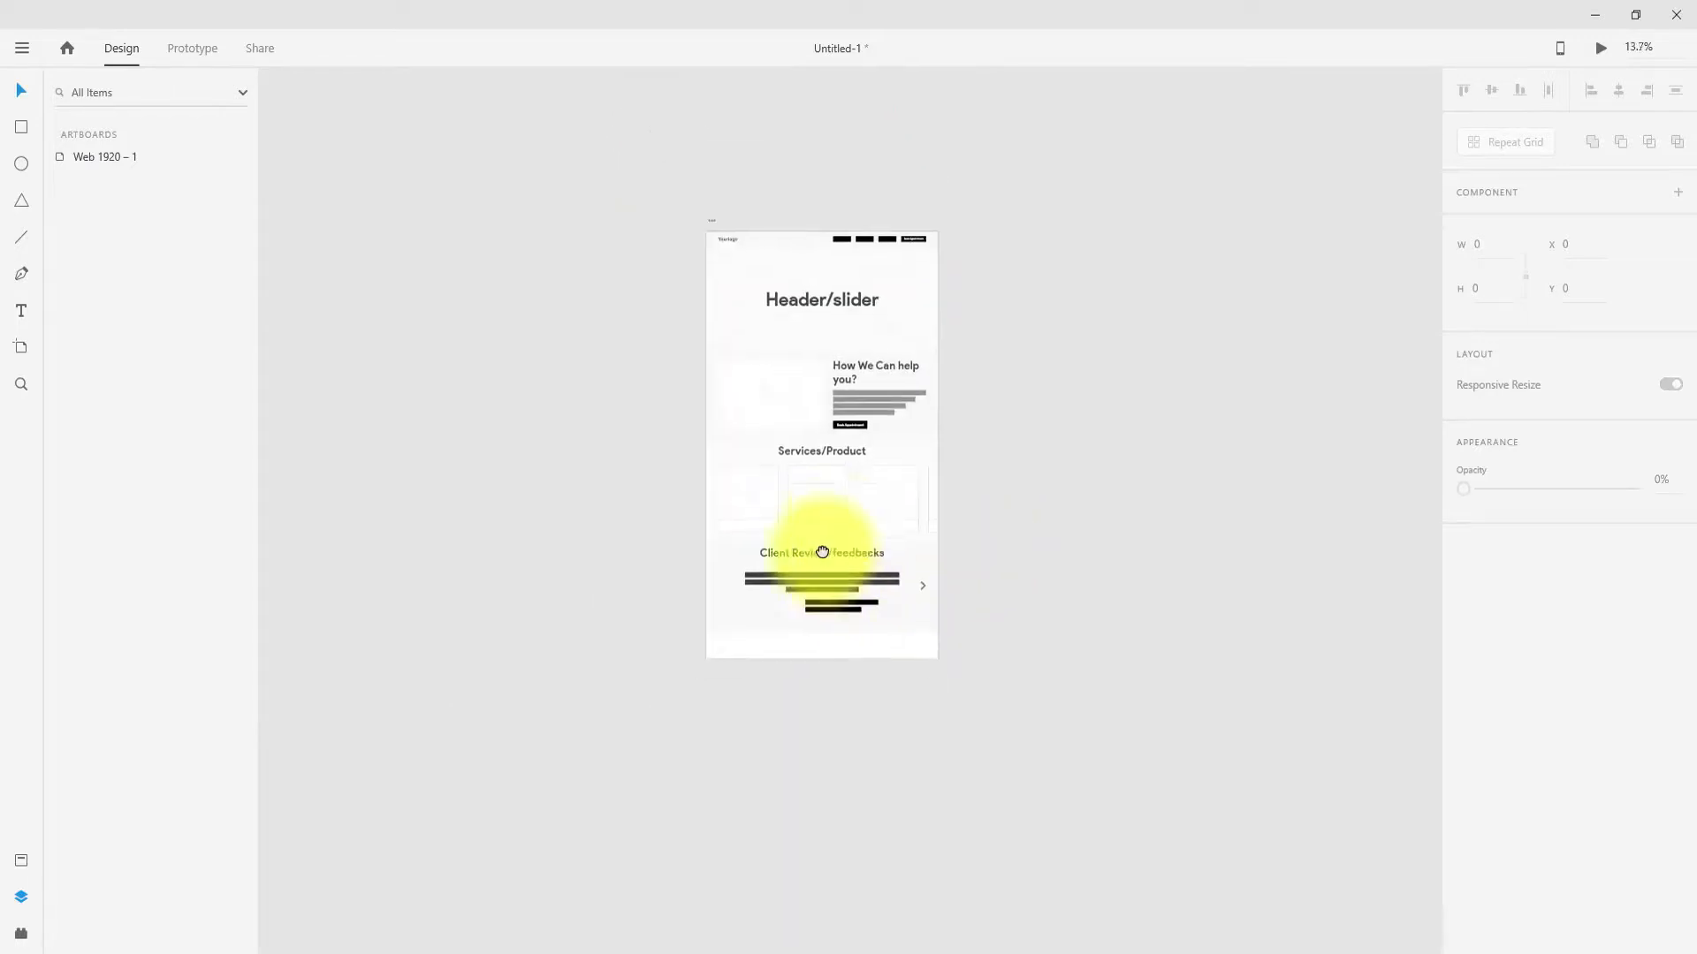
scroll(851, 627, "up", 3)
mouse_move(757, 603)
left_mouse_down()
mouse_move(754, 573)
mouse_move(680, 547)
left_mouse_up()
scroll(756, 575, "up", 1)
scroll(756, 570, "up", 1)
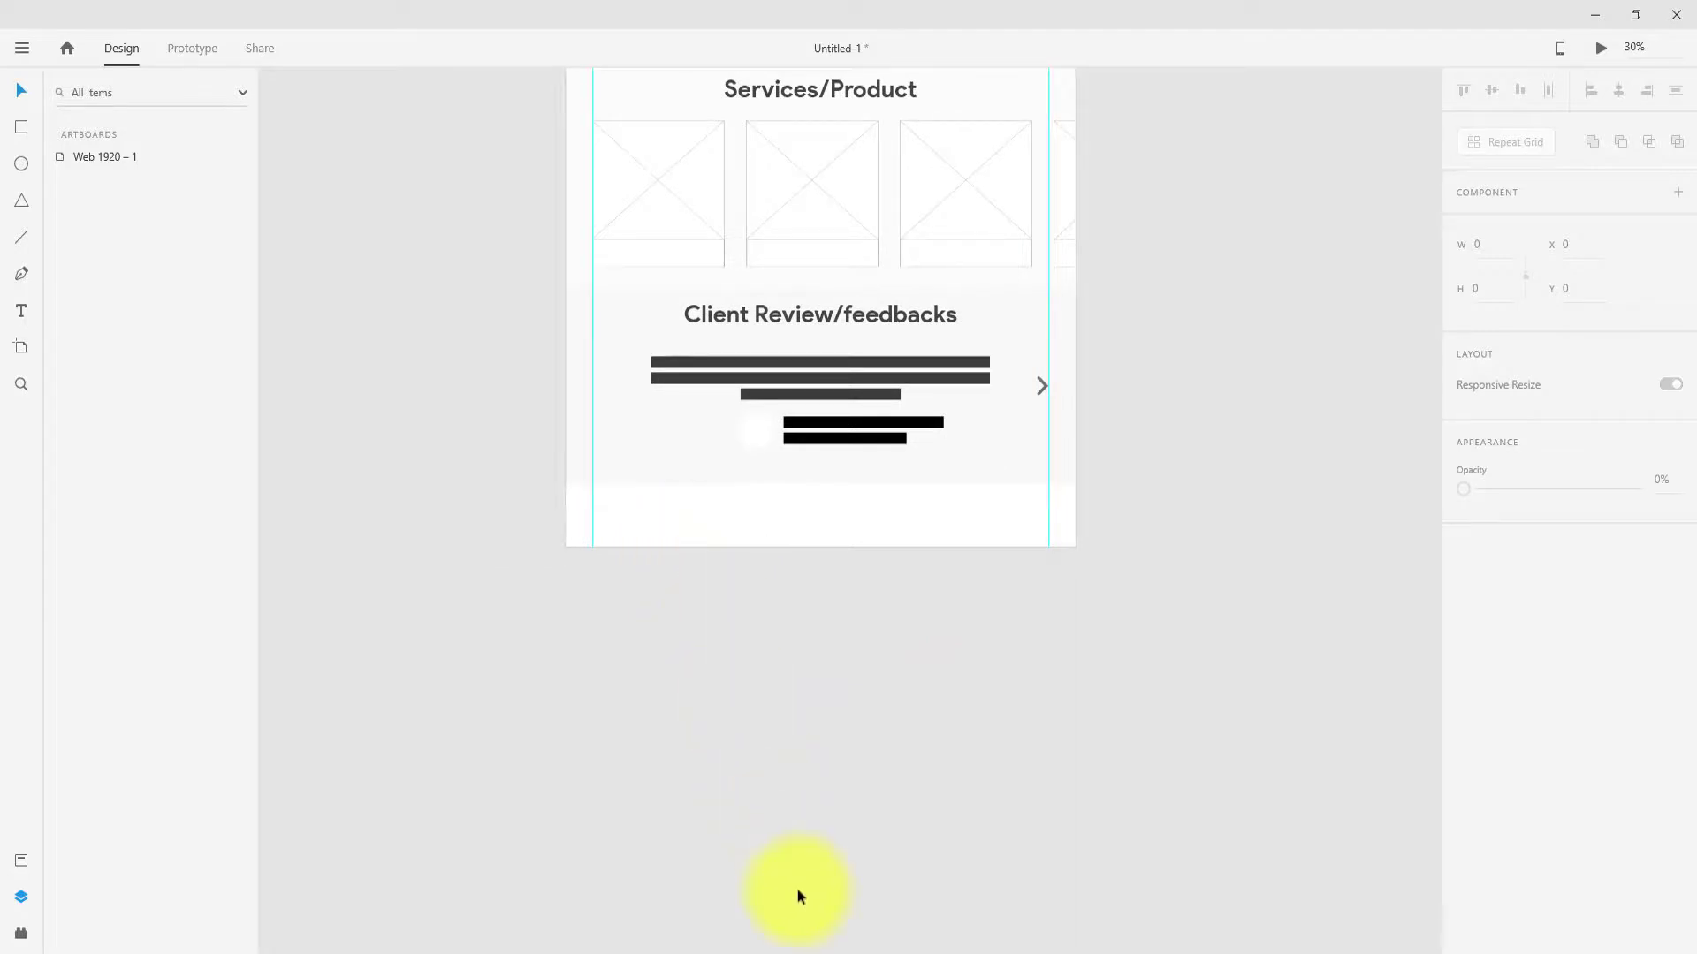
scroll(945, 519, "up", 1)
scroll(946, 519, "up", 2)
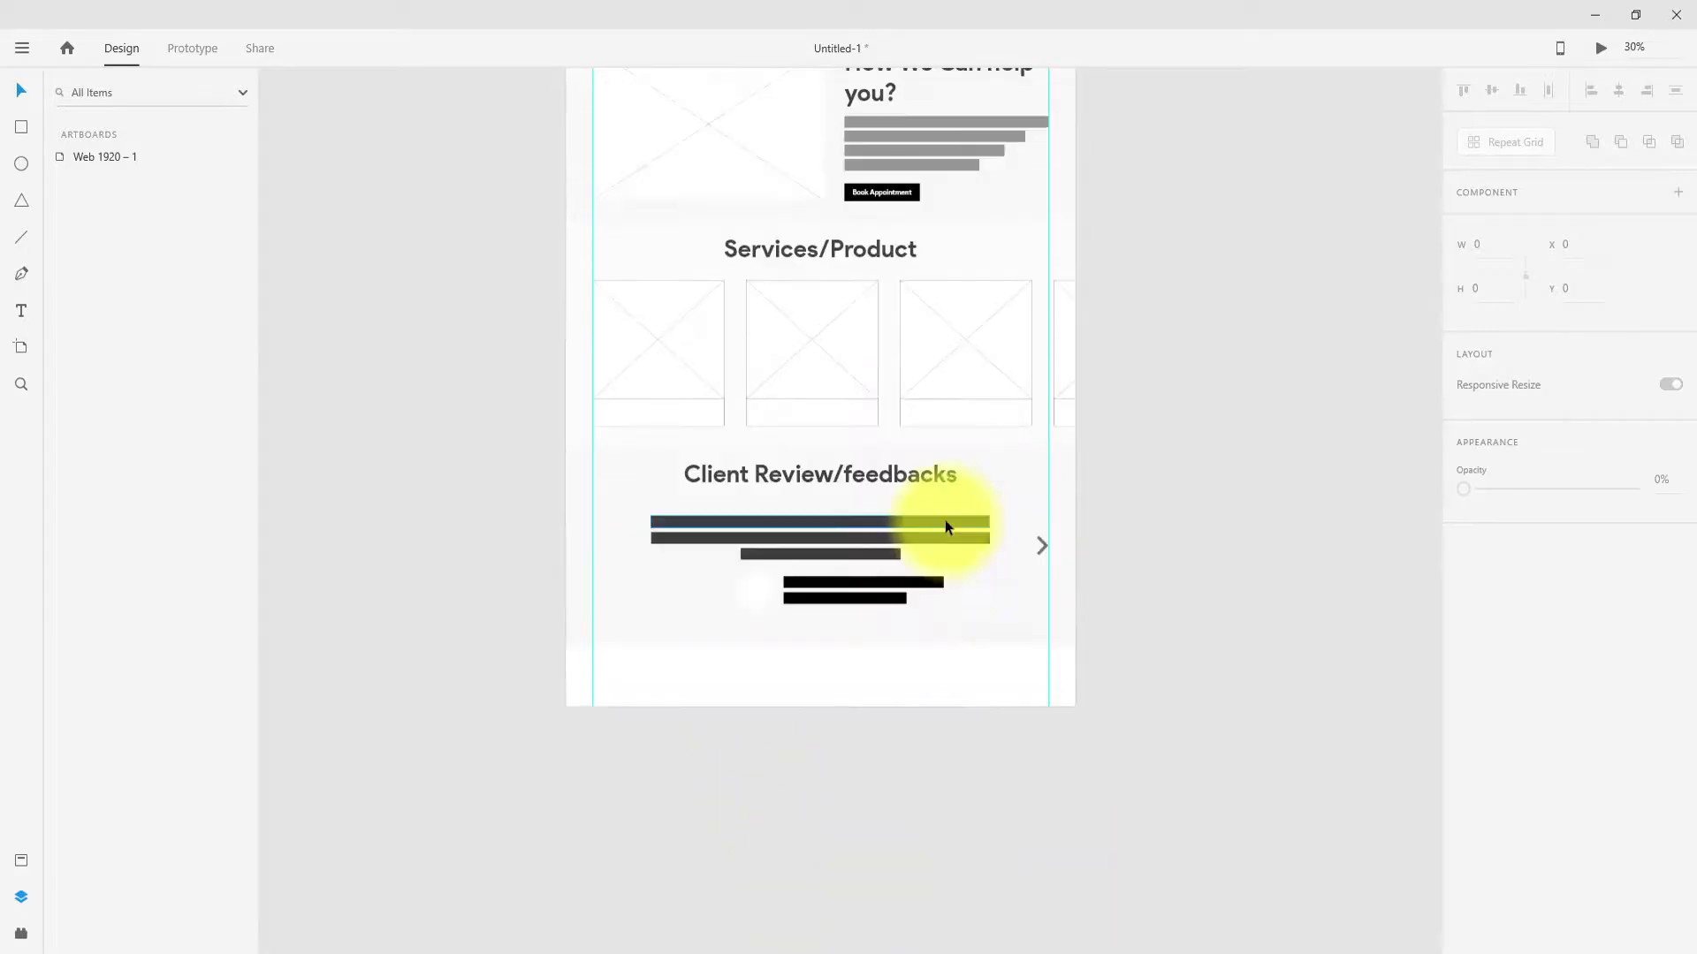
scroll(946, 520, "up", 2)
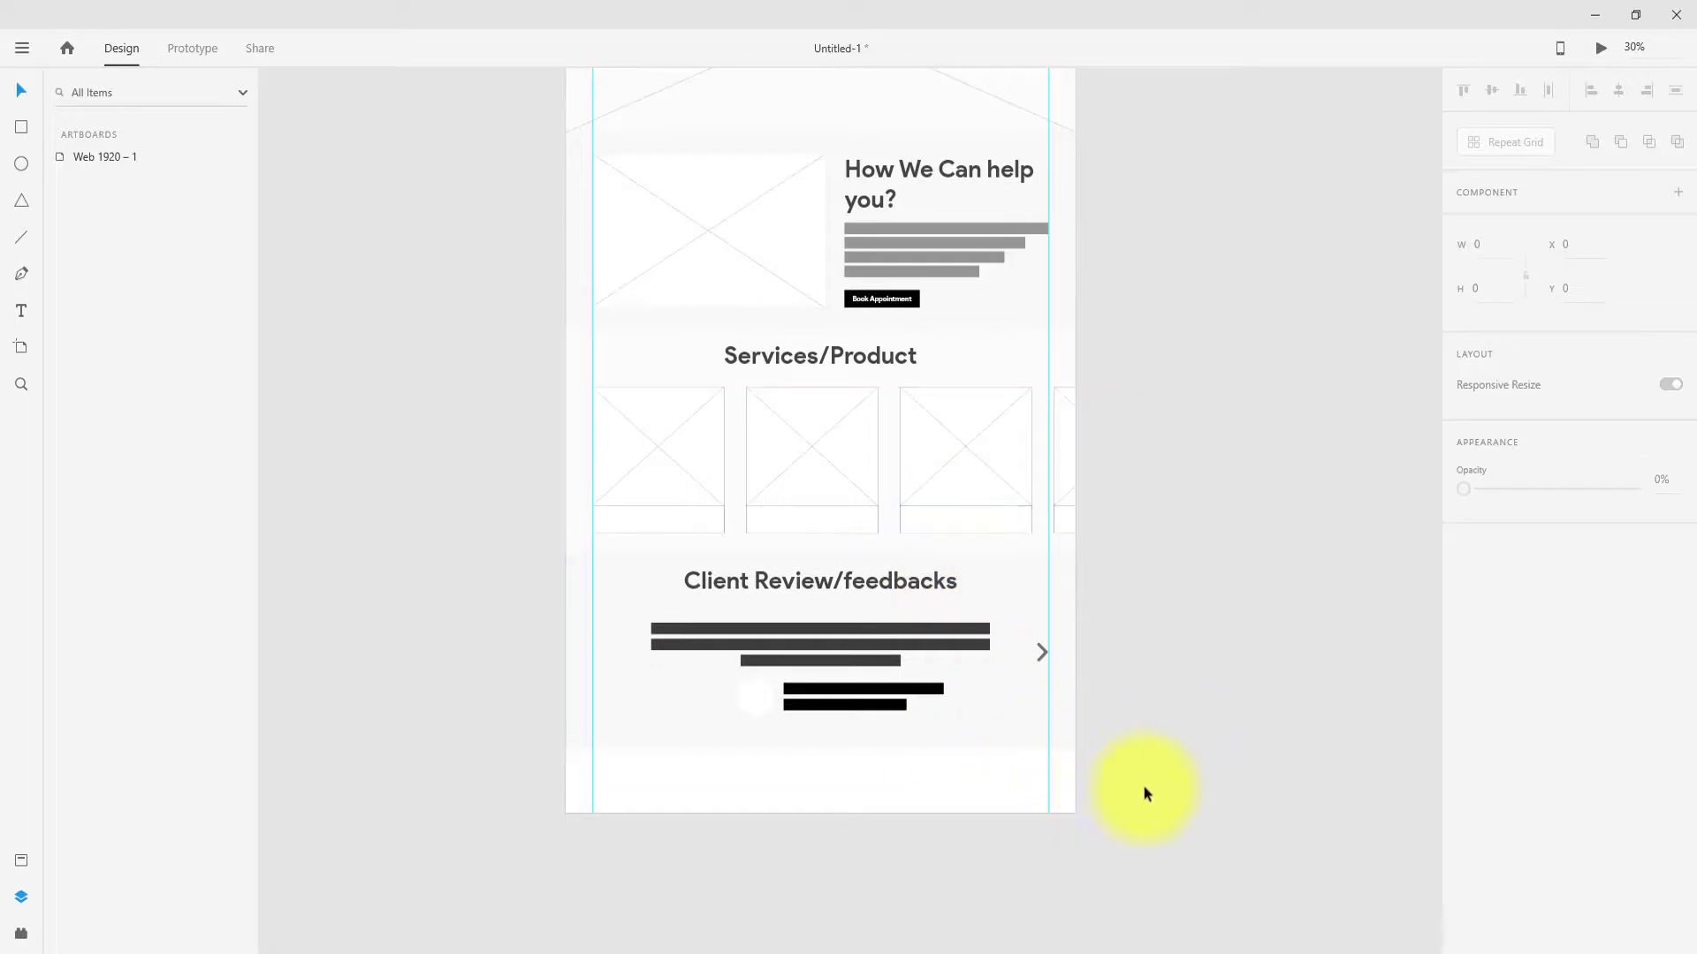
mouse_move(568, 560)
left_mouse_down()
mouse_move(764, 667)
mouse_move(778, 656)
left_mouse_up()
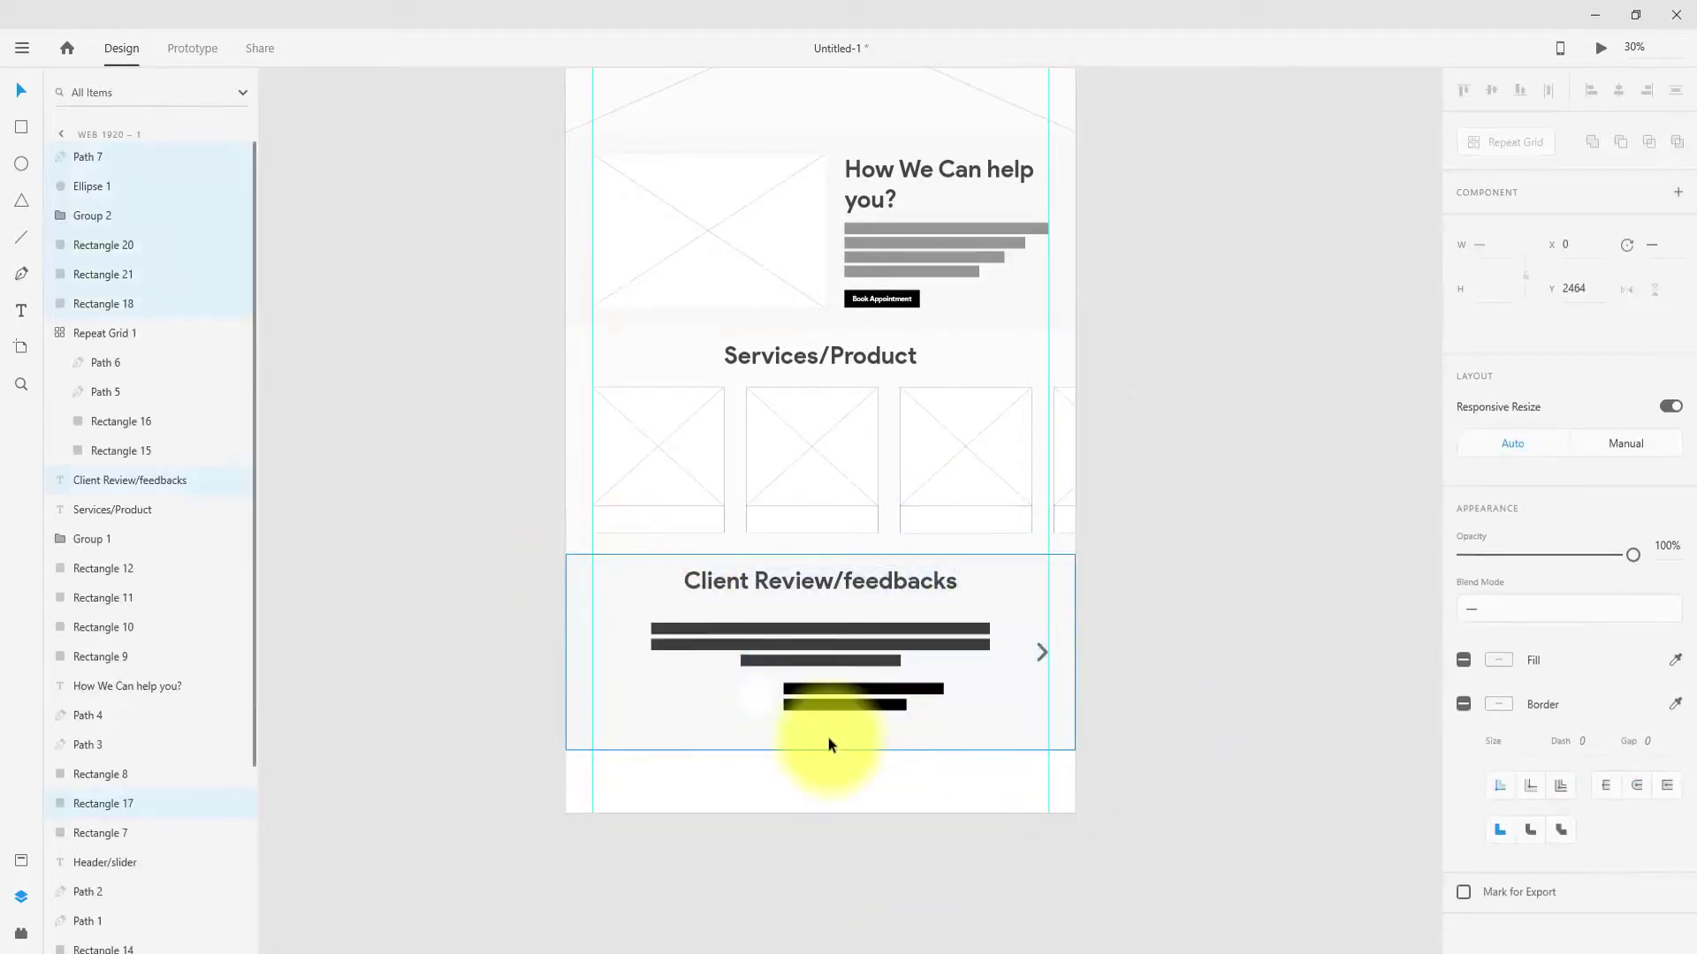
key("Escape")
left_click_drag(830, 739, 817, 688)
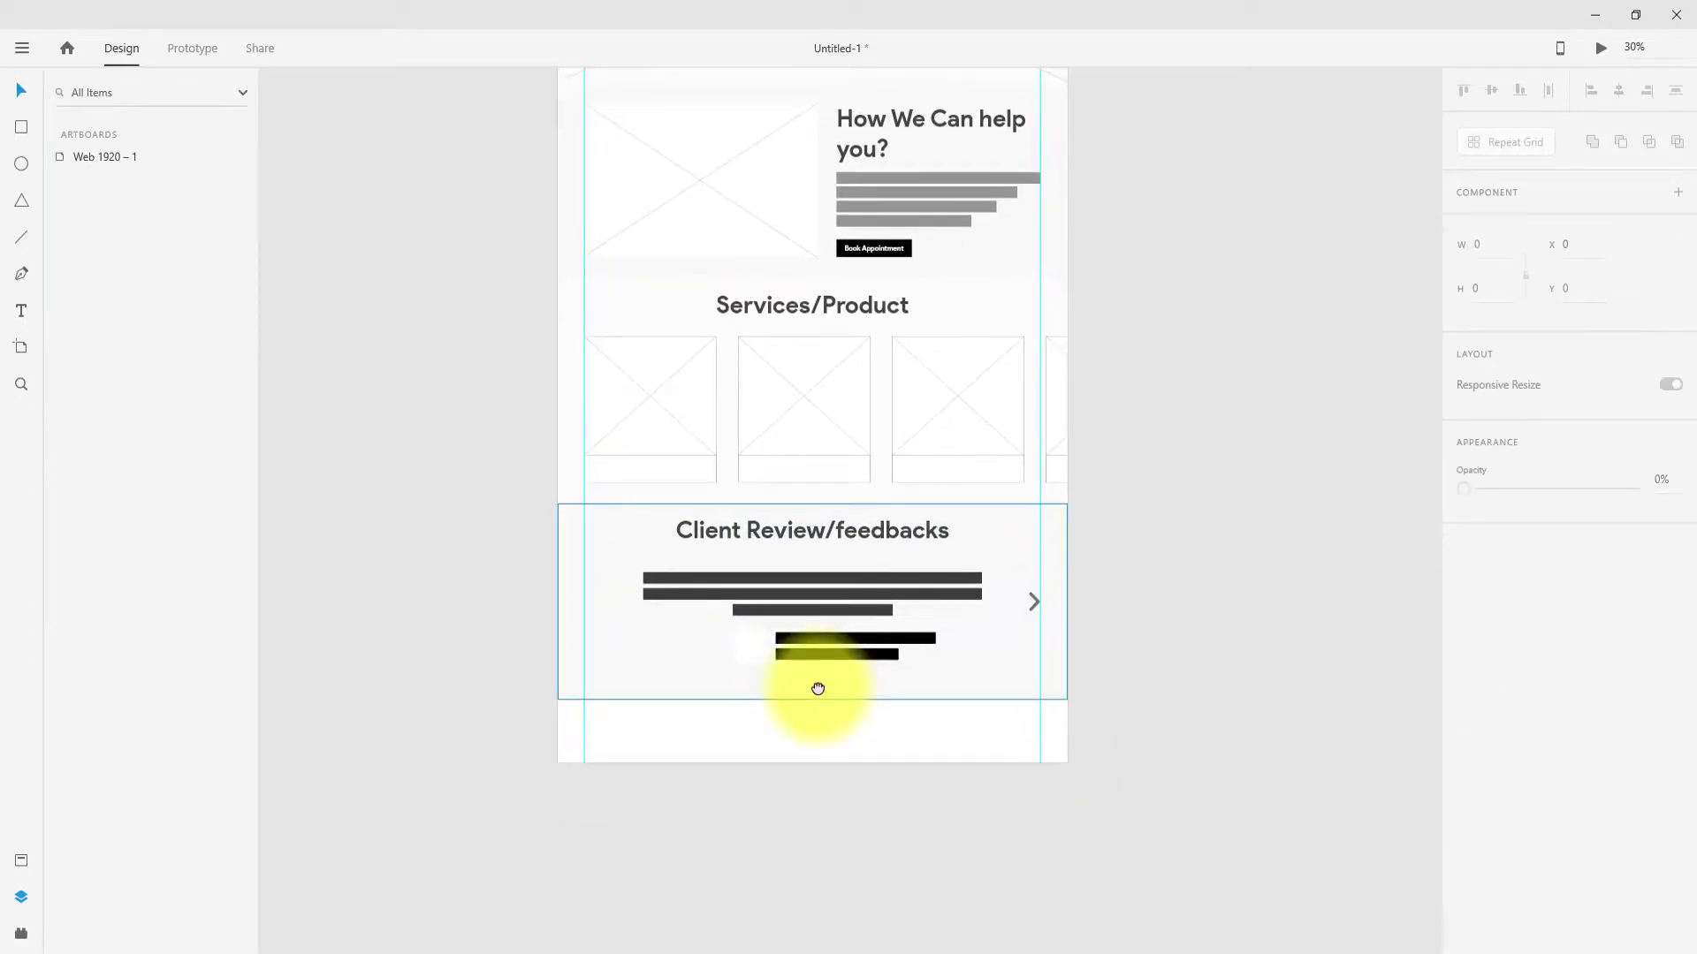
left_click(796, 676)
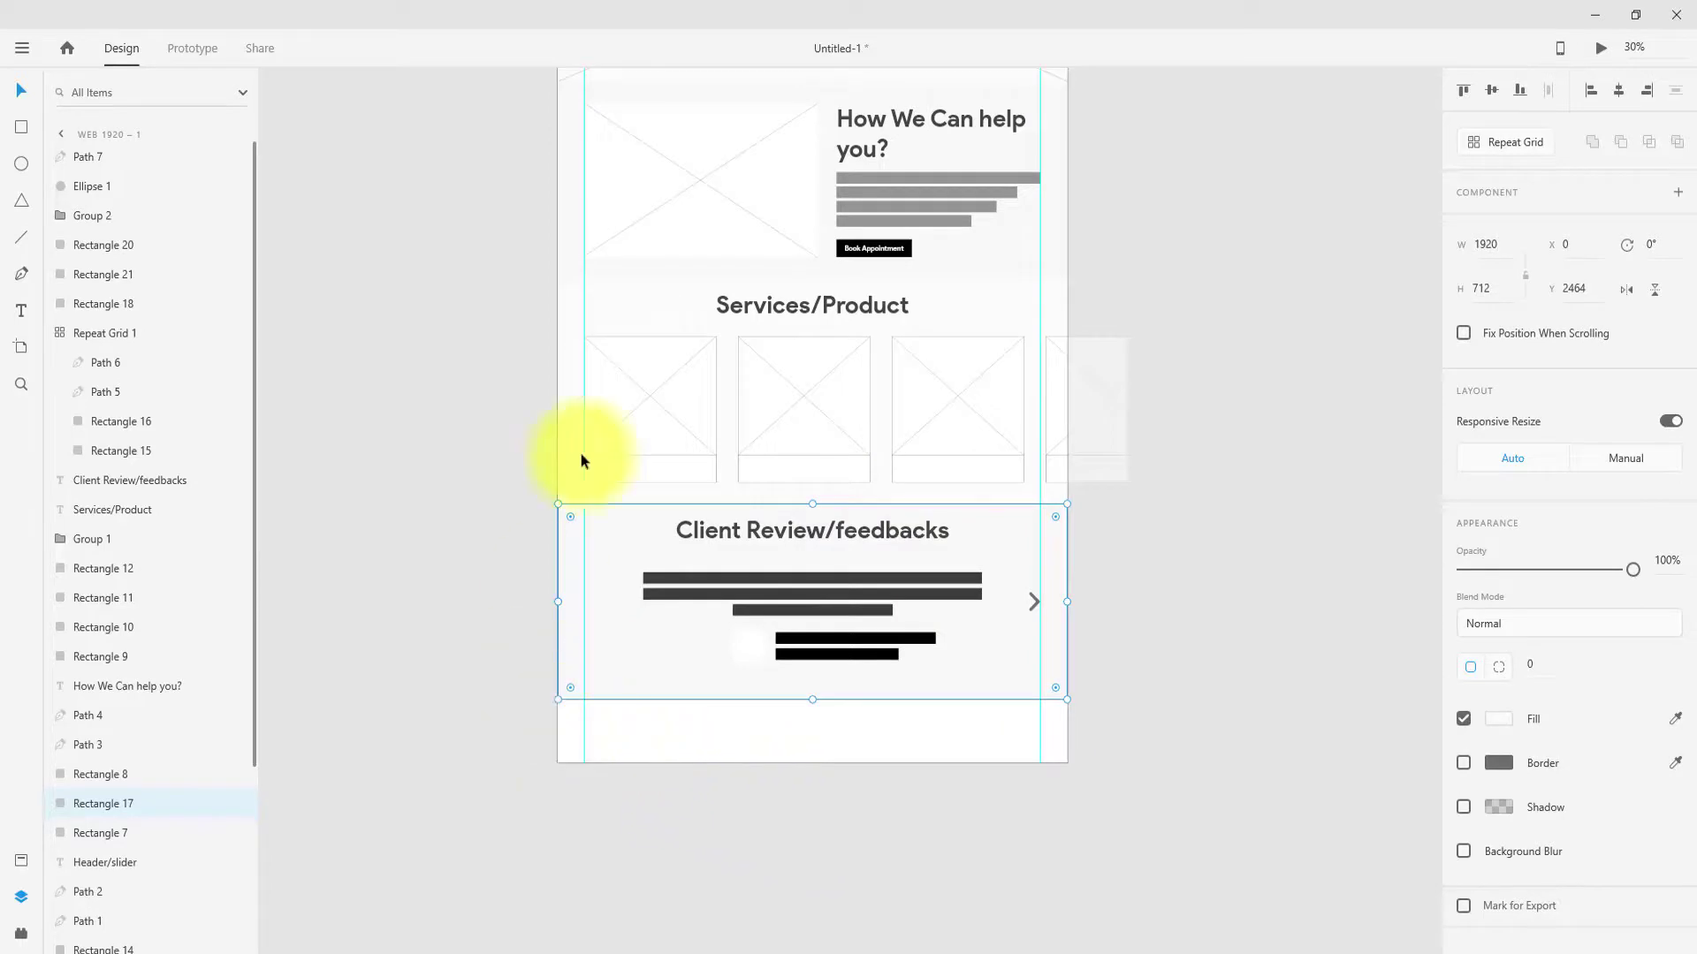
scroll(579, 461, "up", 1)
scroll(656, 437, "up", 4)
left_click(587, 76)
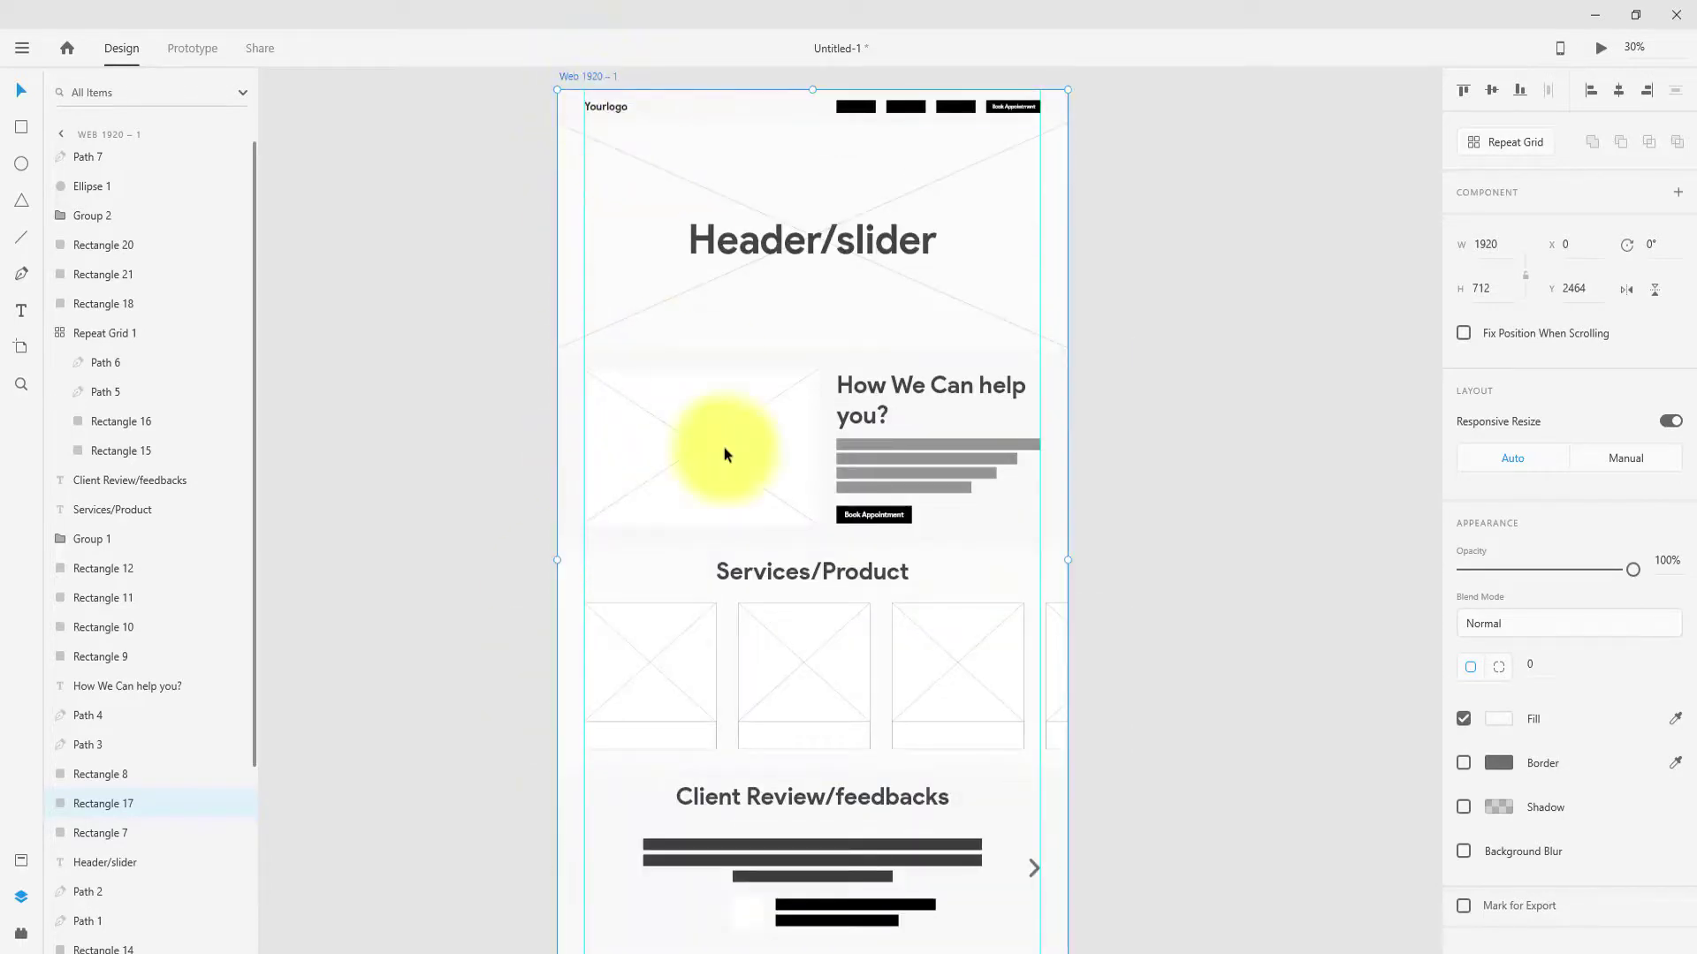
scroll(734, 481, "down", 5)
scroll(778, 565, "down", 2)
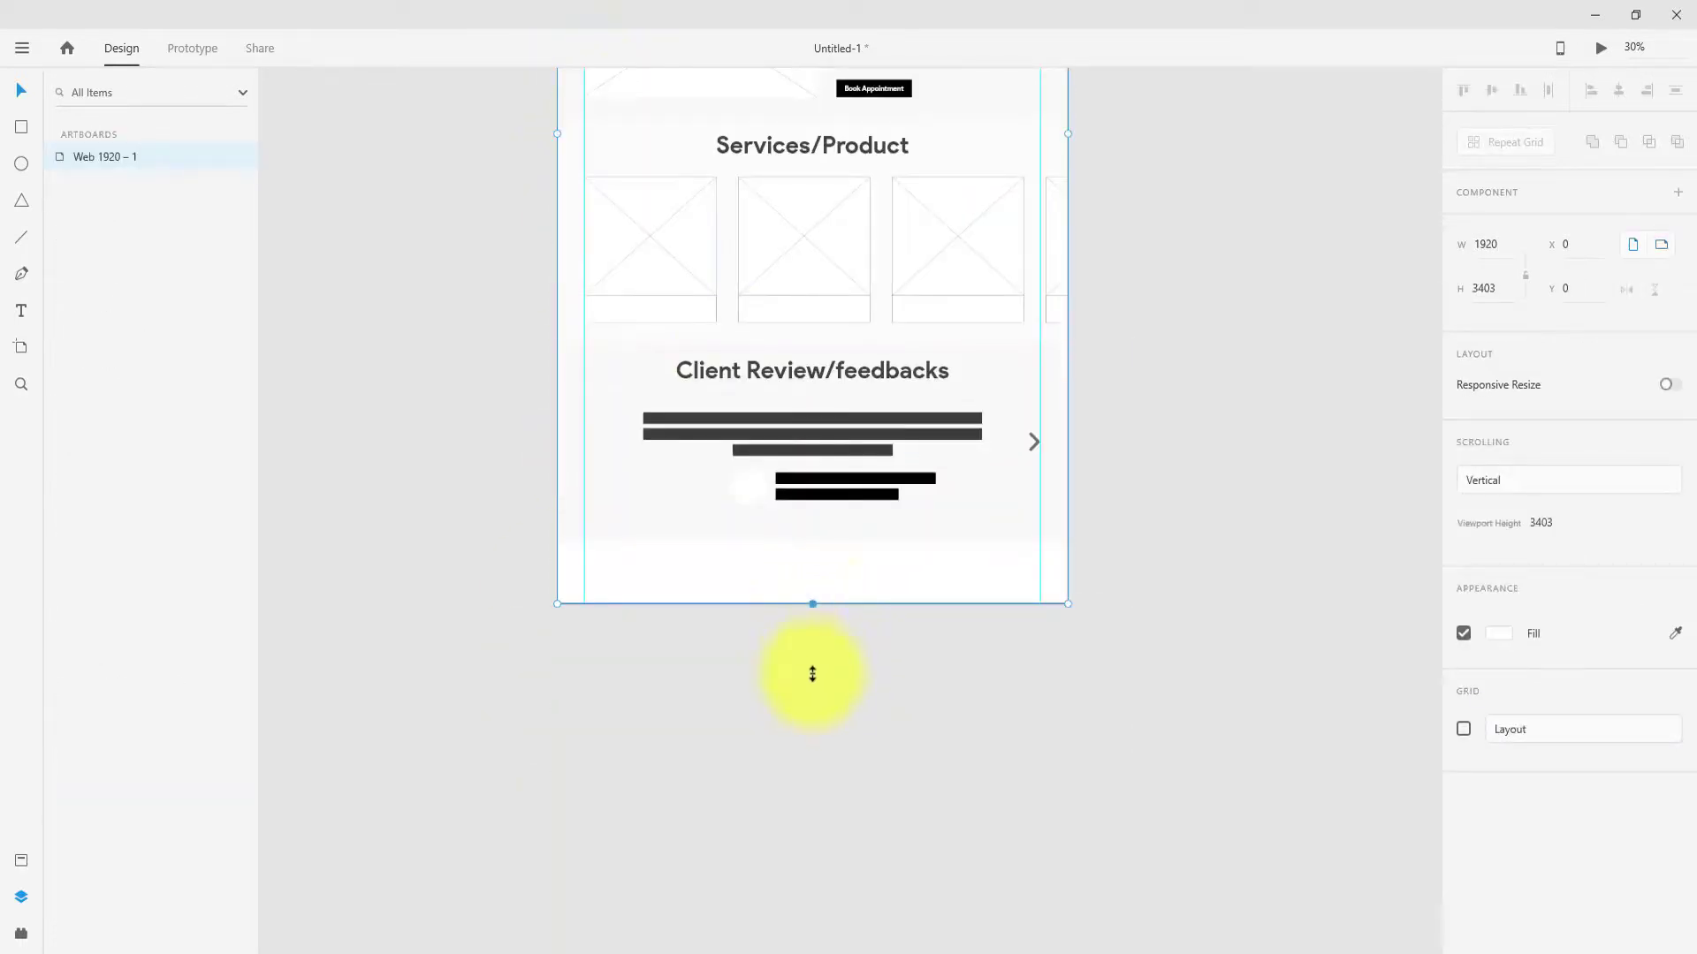
Lengthen the homepage artboard to 3859 px high
left_click_drag(812, 674, 812, 730)
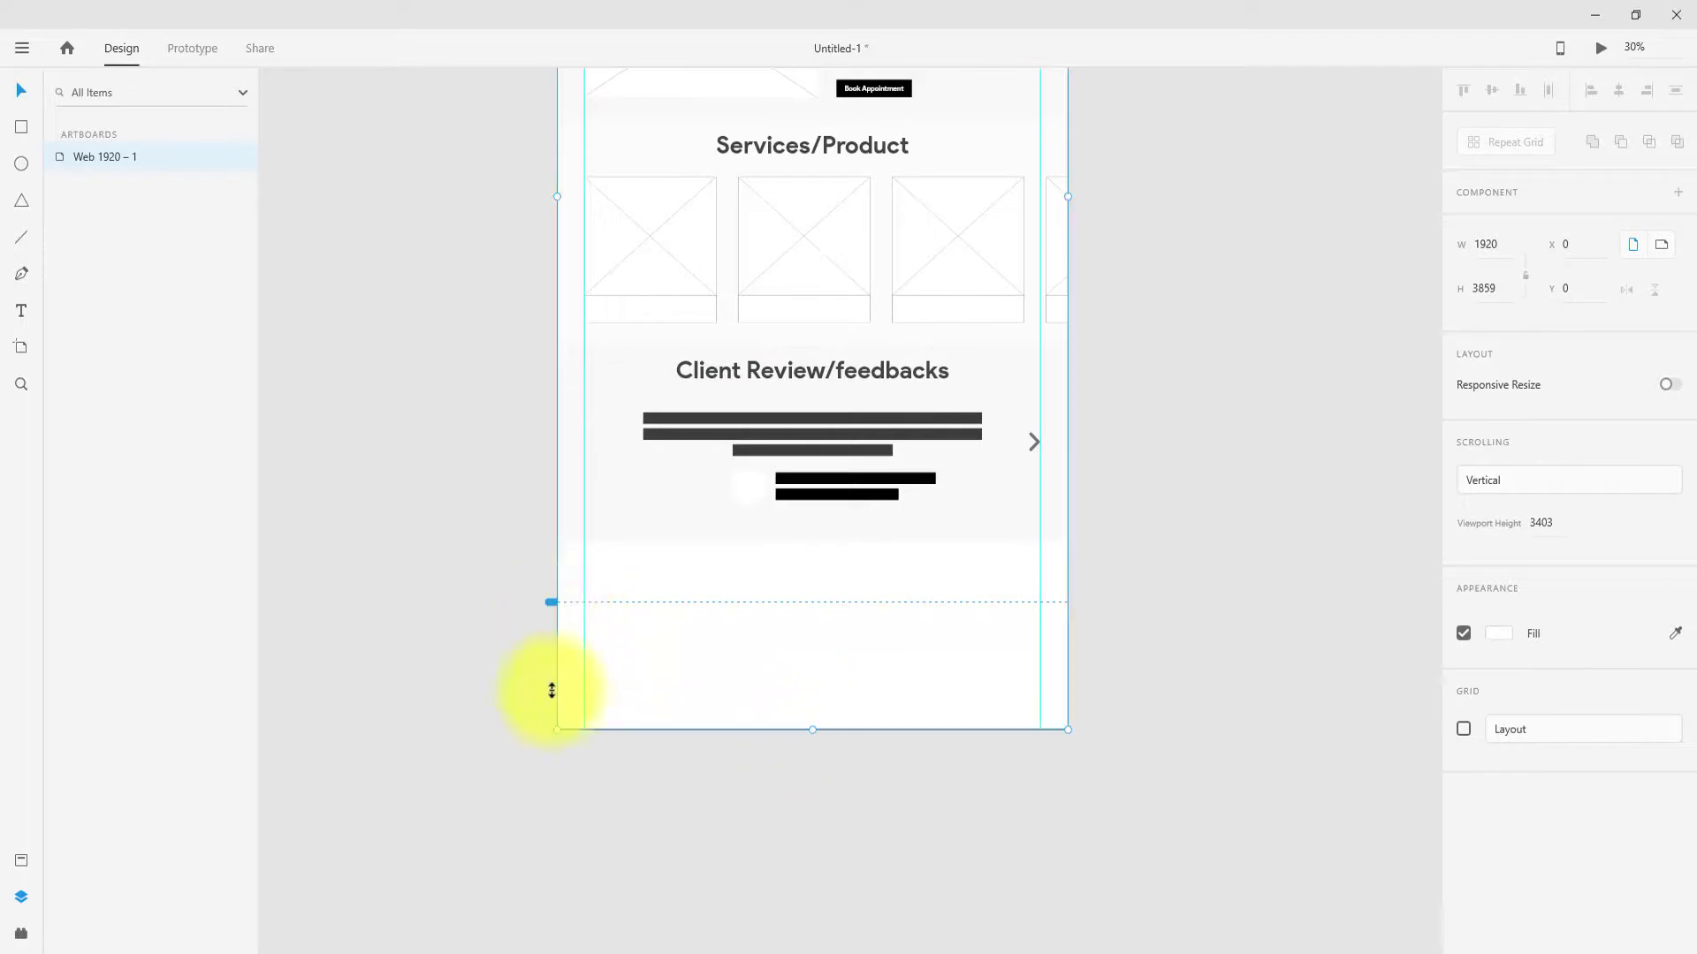
left_click(549, 757)
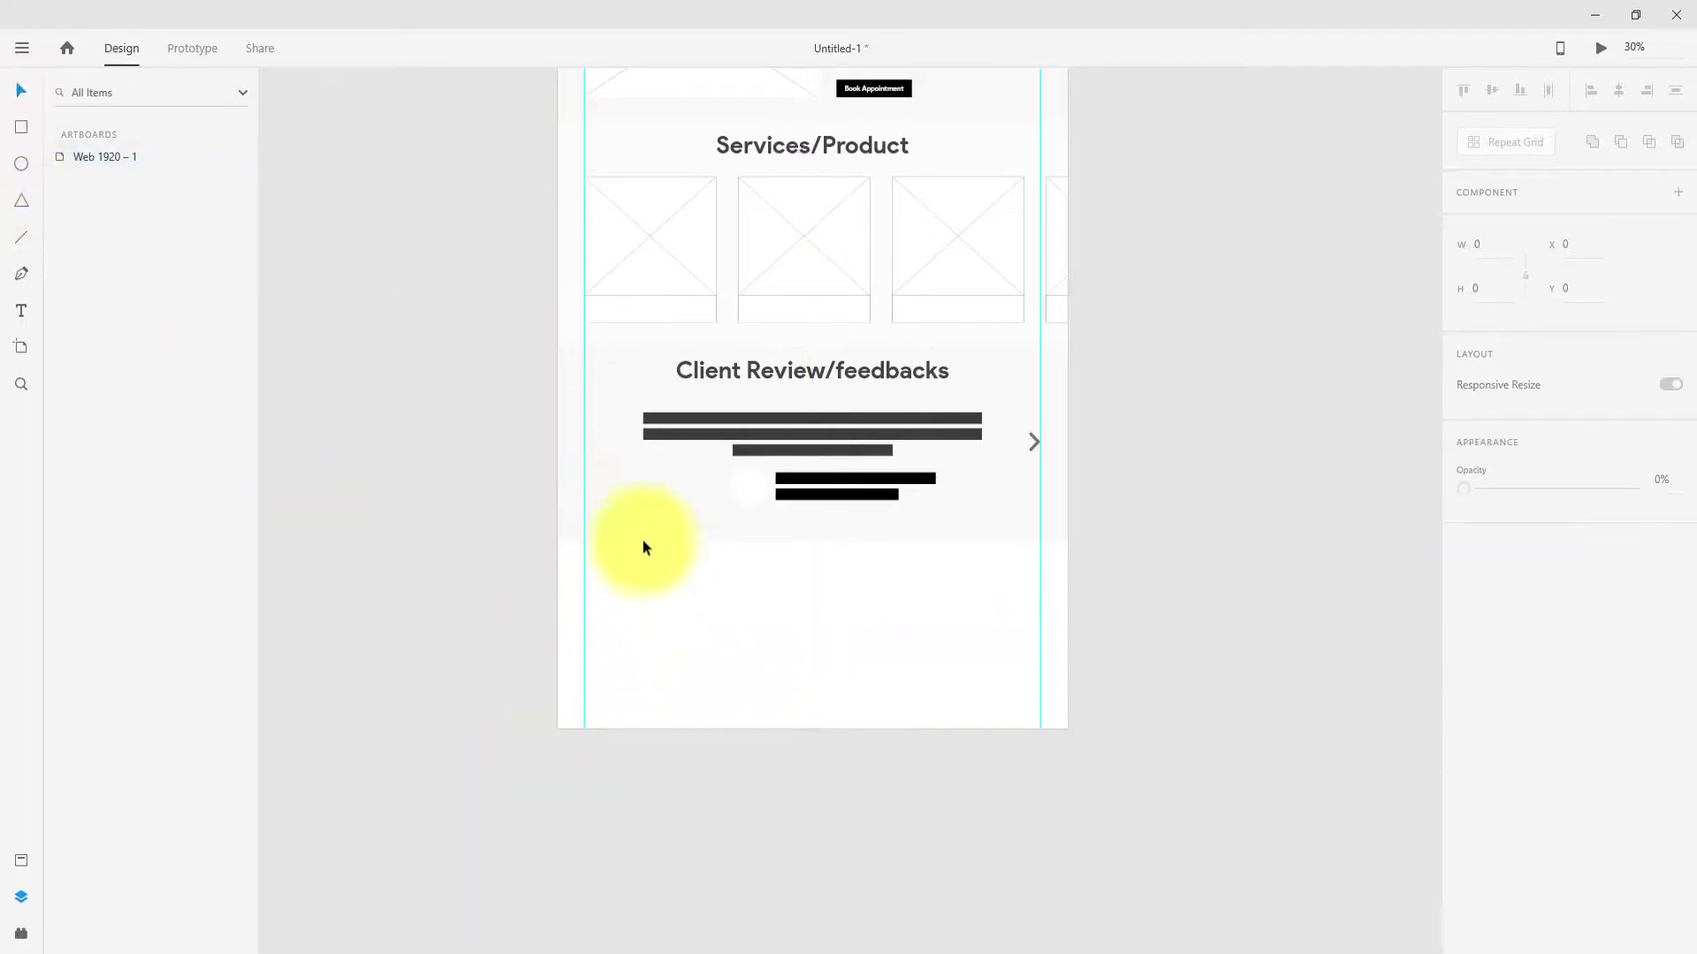
left_click(562, 336)
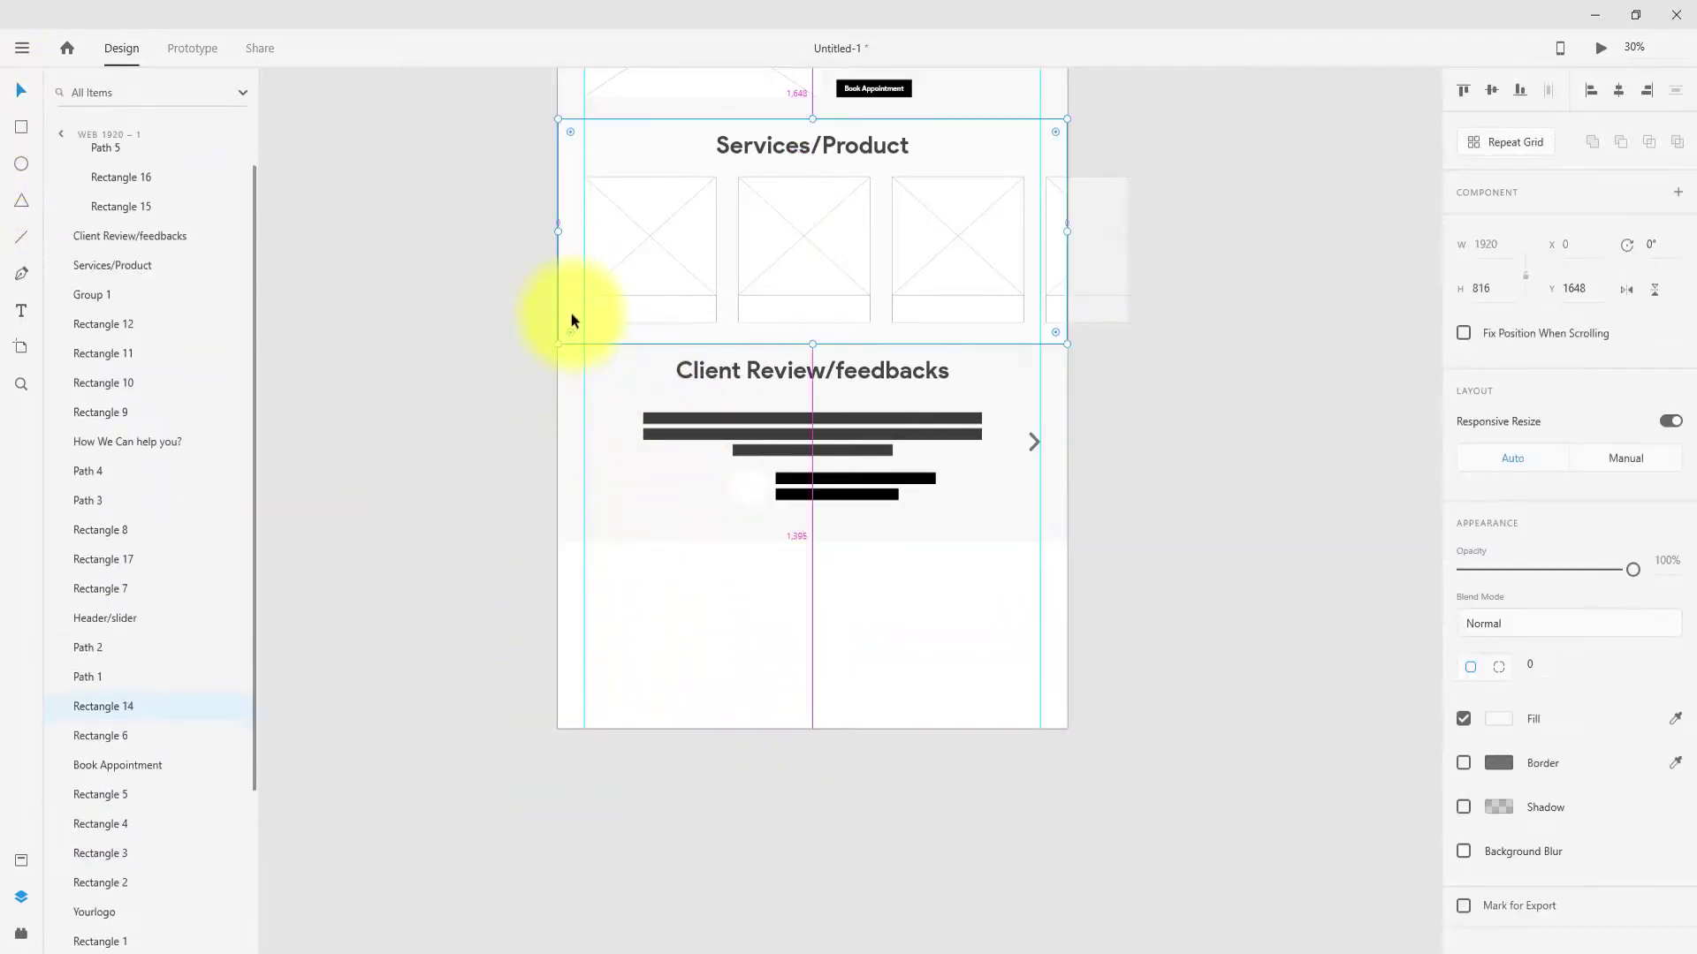
Add the 'Membership' heading text below the reviews and look over the whole artboard
key("t")
scroll(709, 548, "up", 3)
left_click(708, 548)
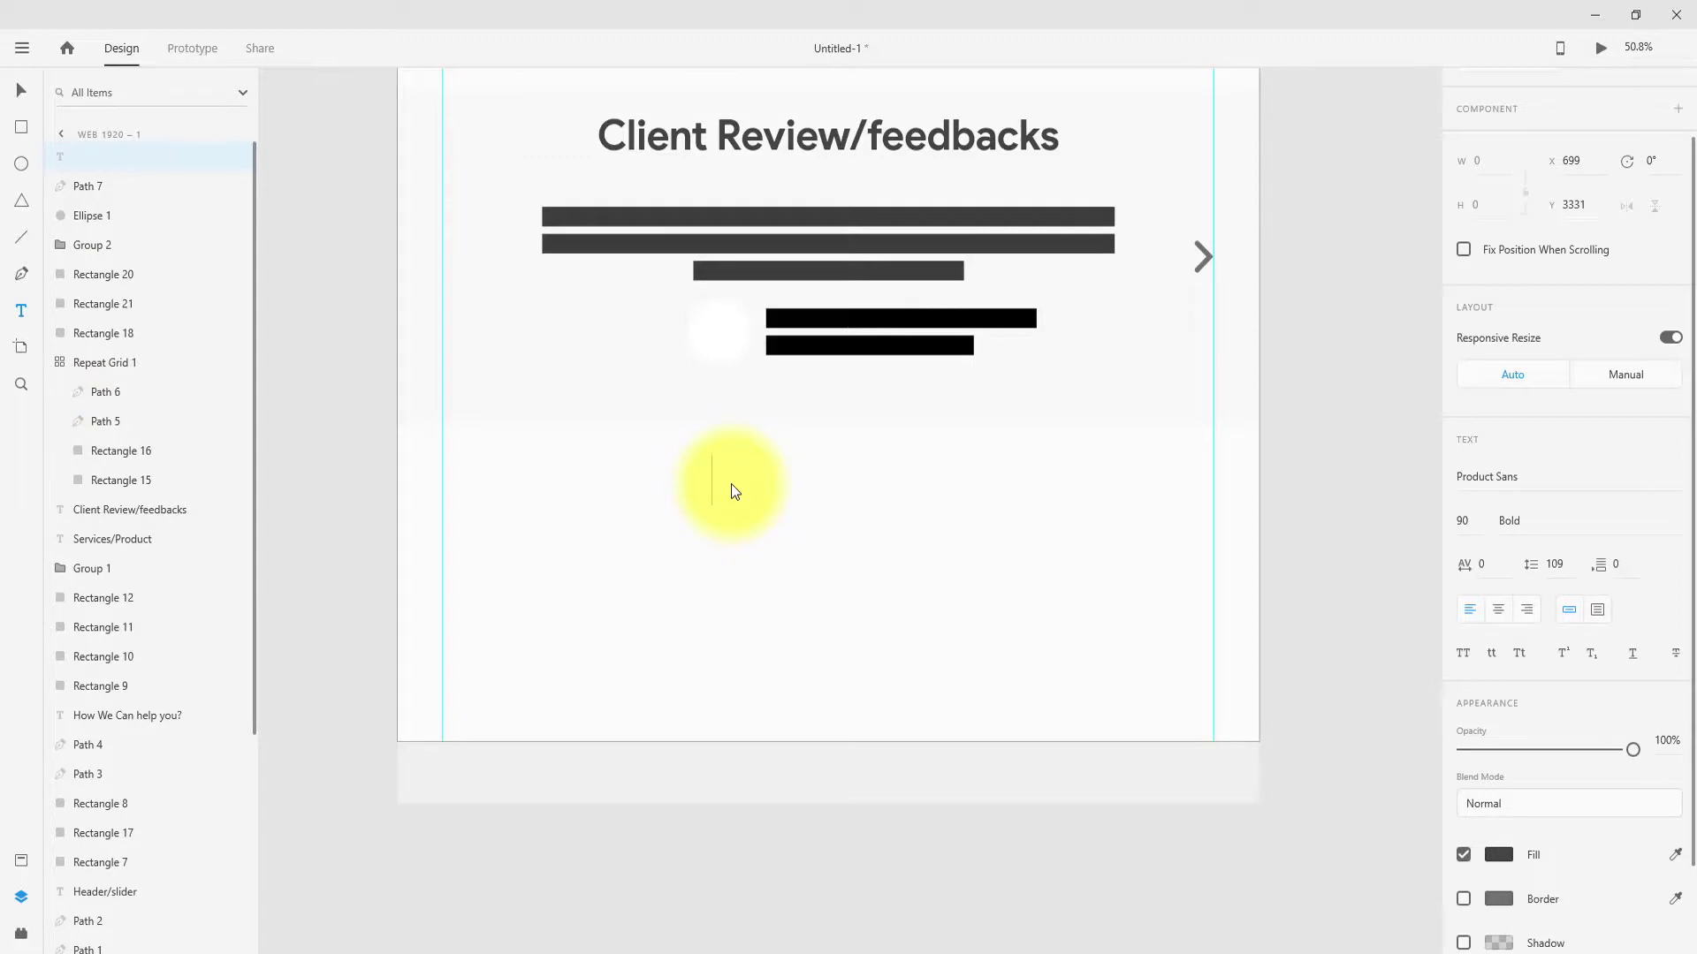
type("mem")
type("ber")
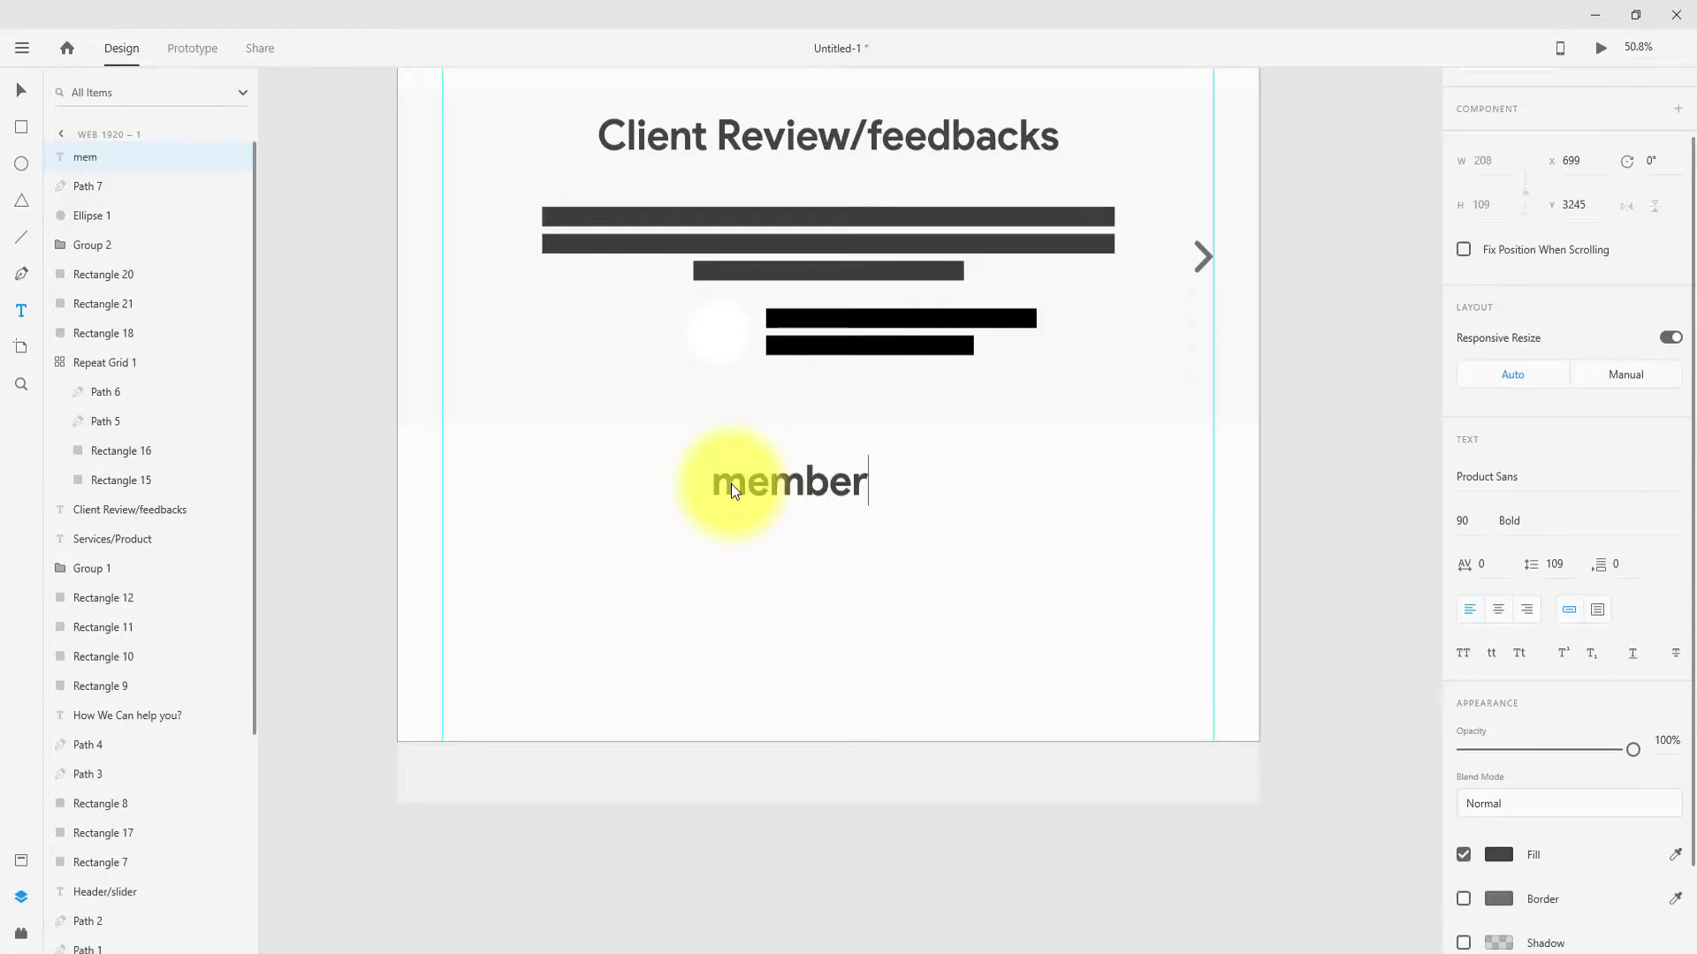
type("ship")
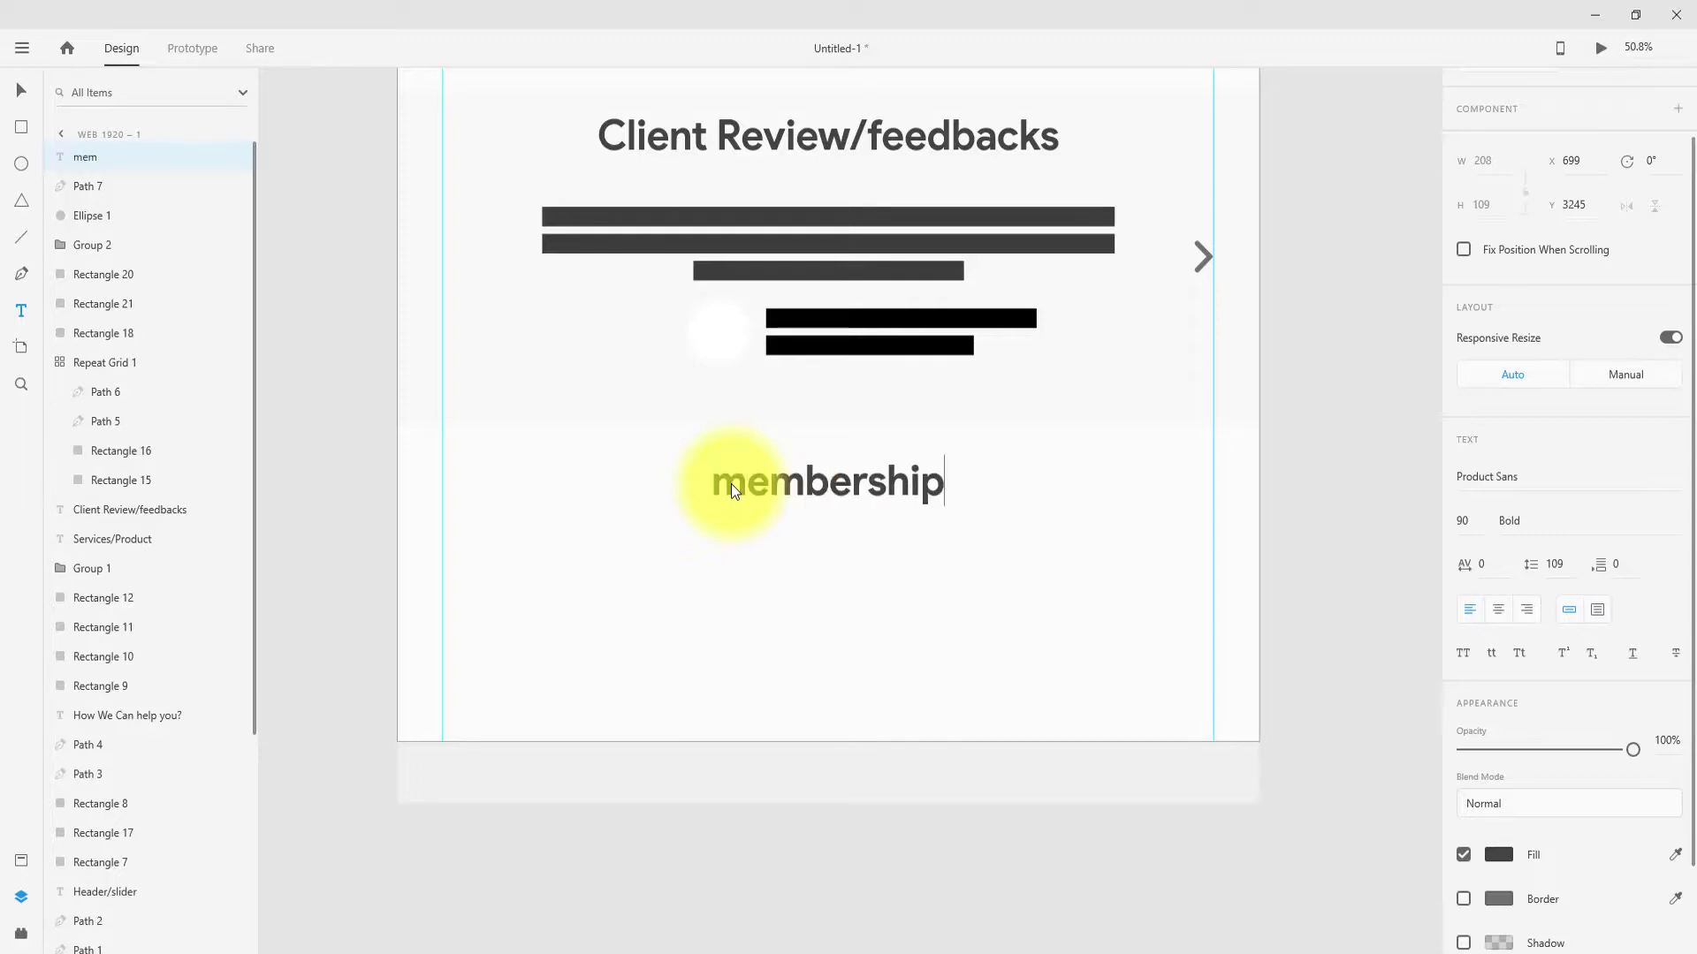
key("Escape")
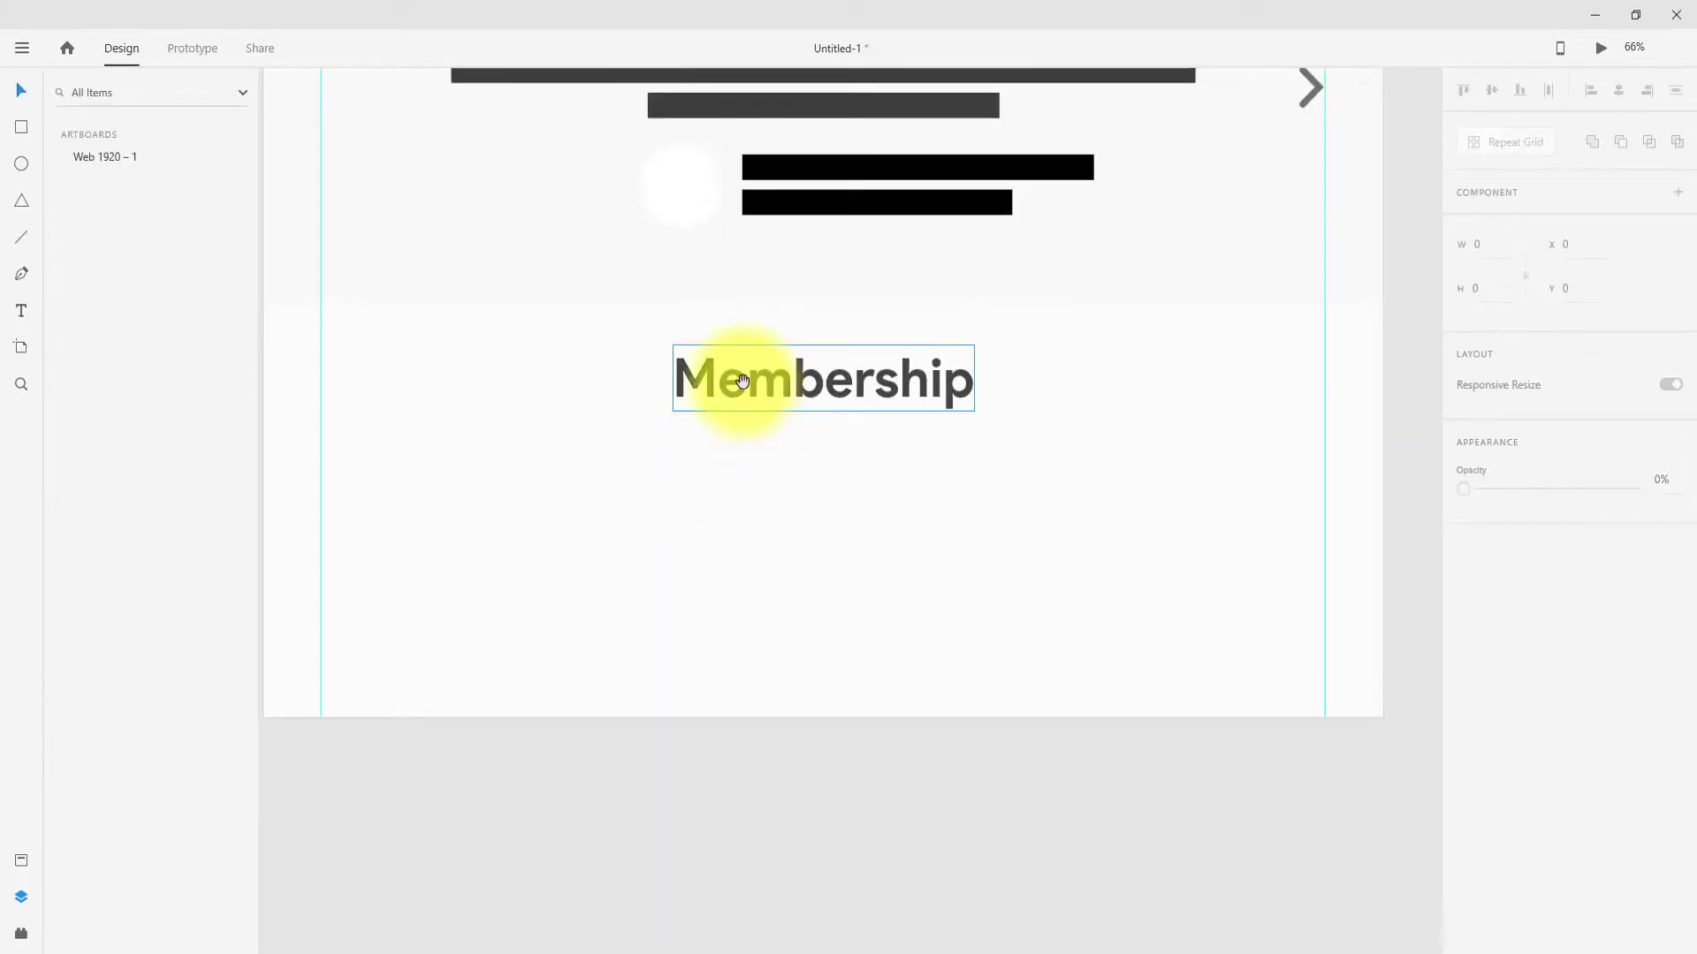
scroll(751, 416, "down", 2)
scroll(751, 413, "down", 2)
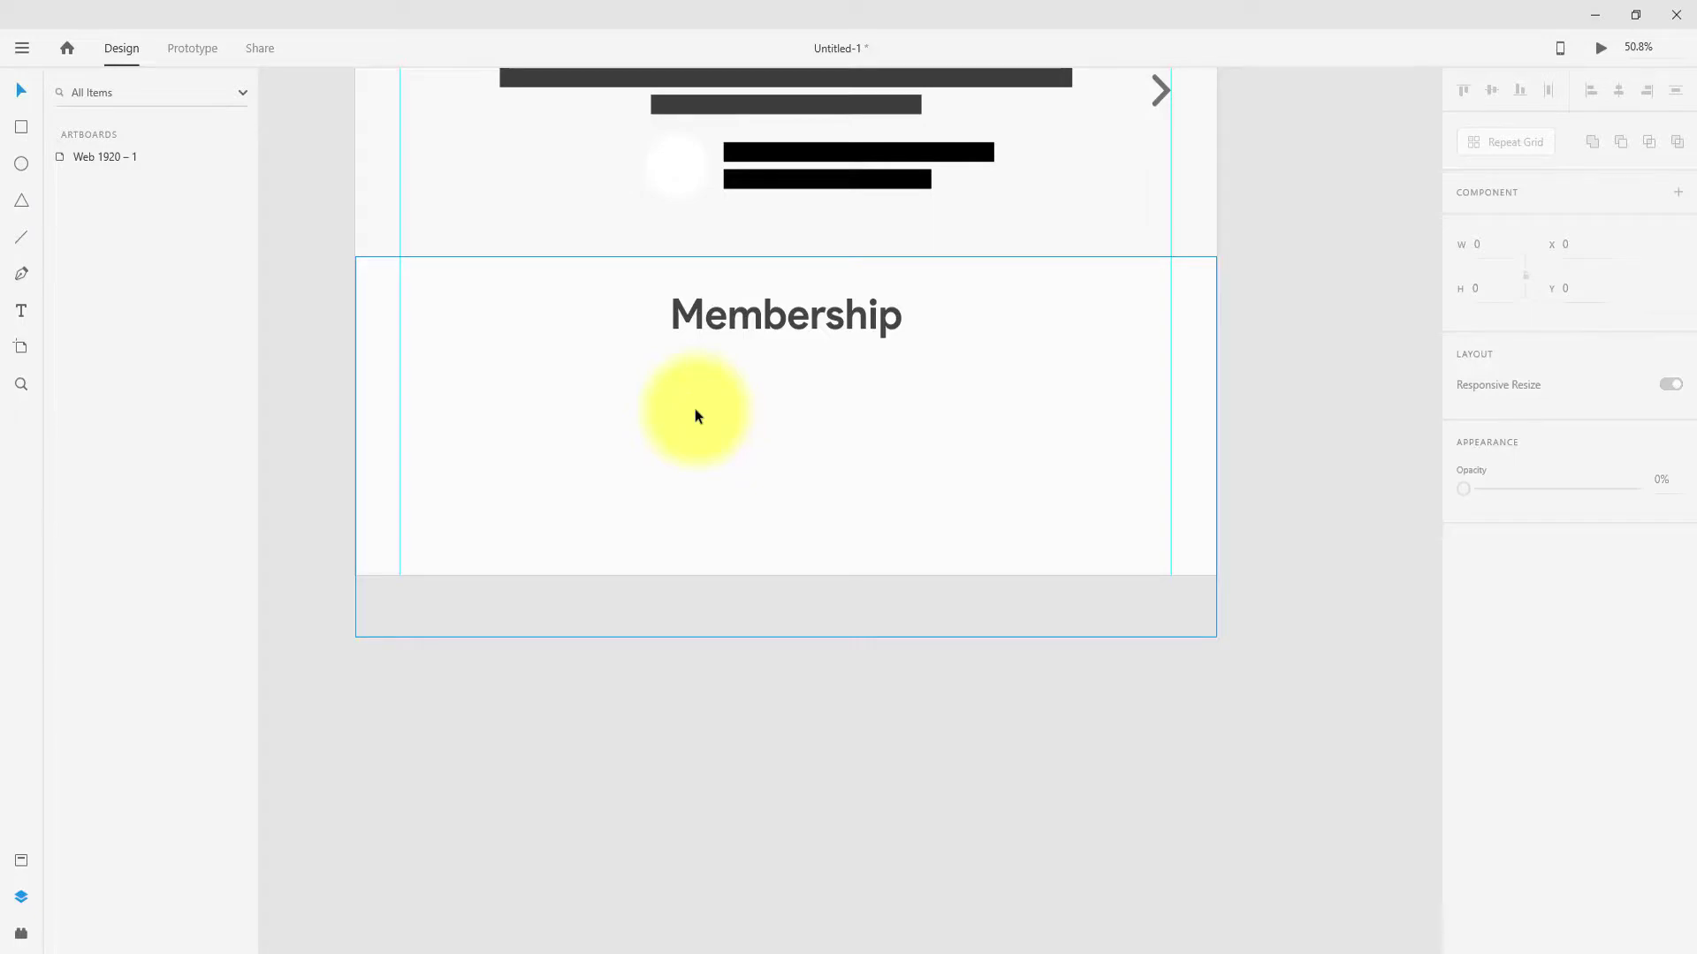
scroll(486, 479, "up", 1)
scroll(486, 479, "down", 5, "ctrl")
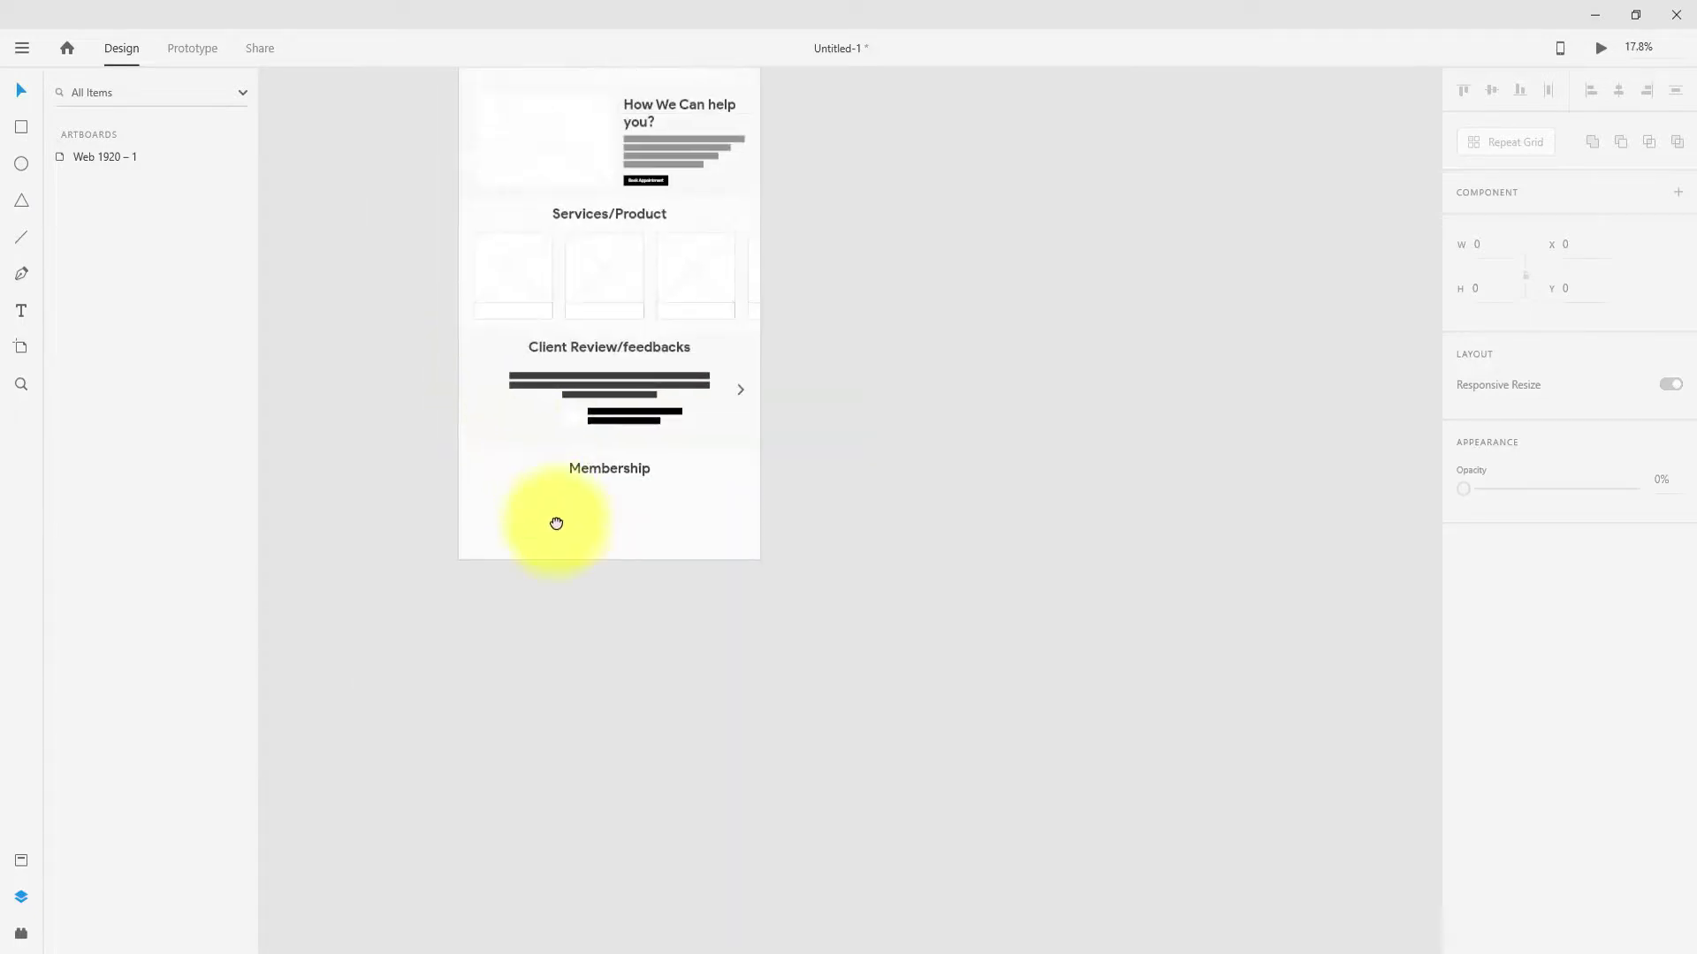
scroll(561, 535, "up", 2)
scroll(555, 442, "up", 2)
scroll(555, 265, "up", 1)
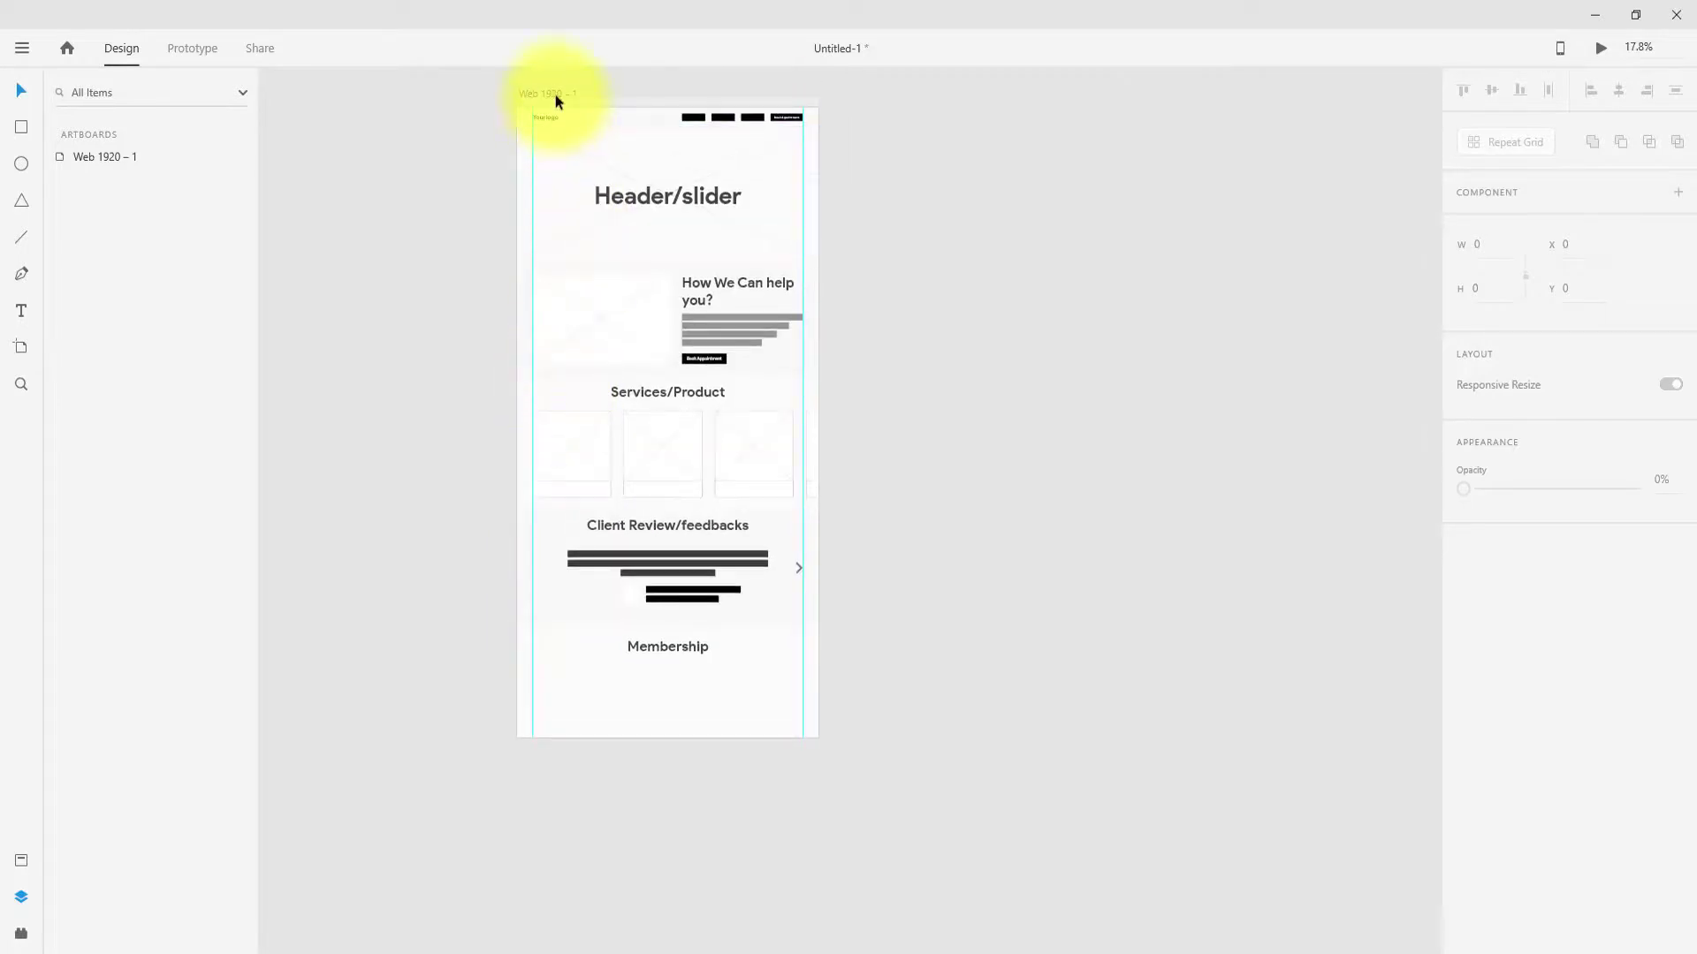
Extend the homepage artboard's height to 5041 and bring the Membership area into view
left_click(555, 94)
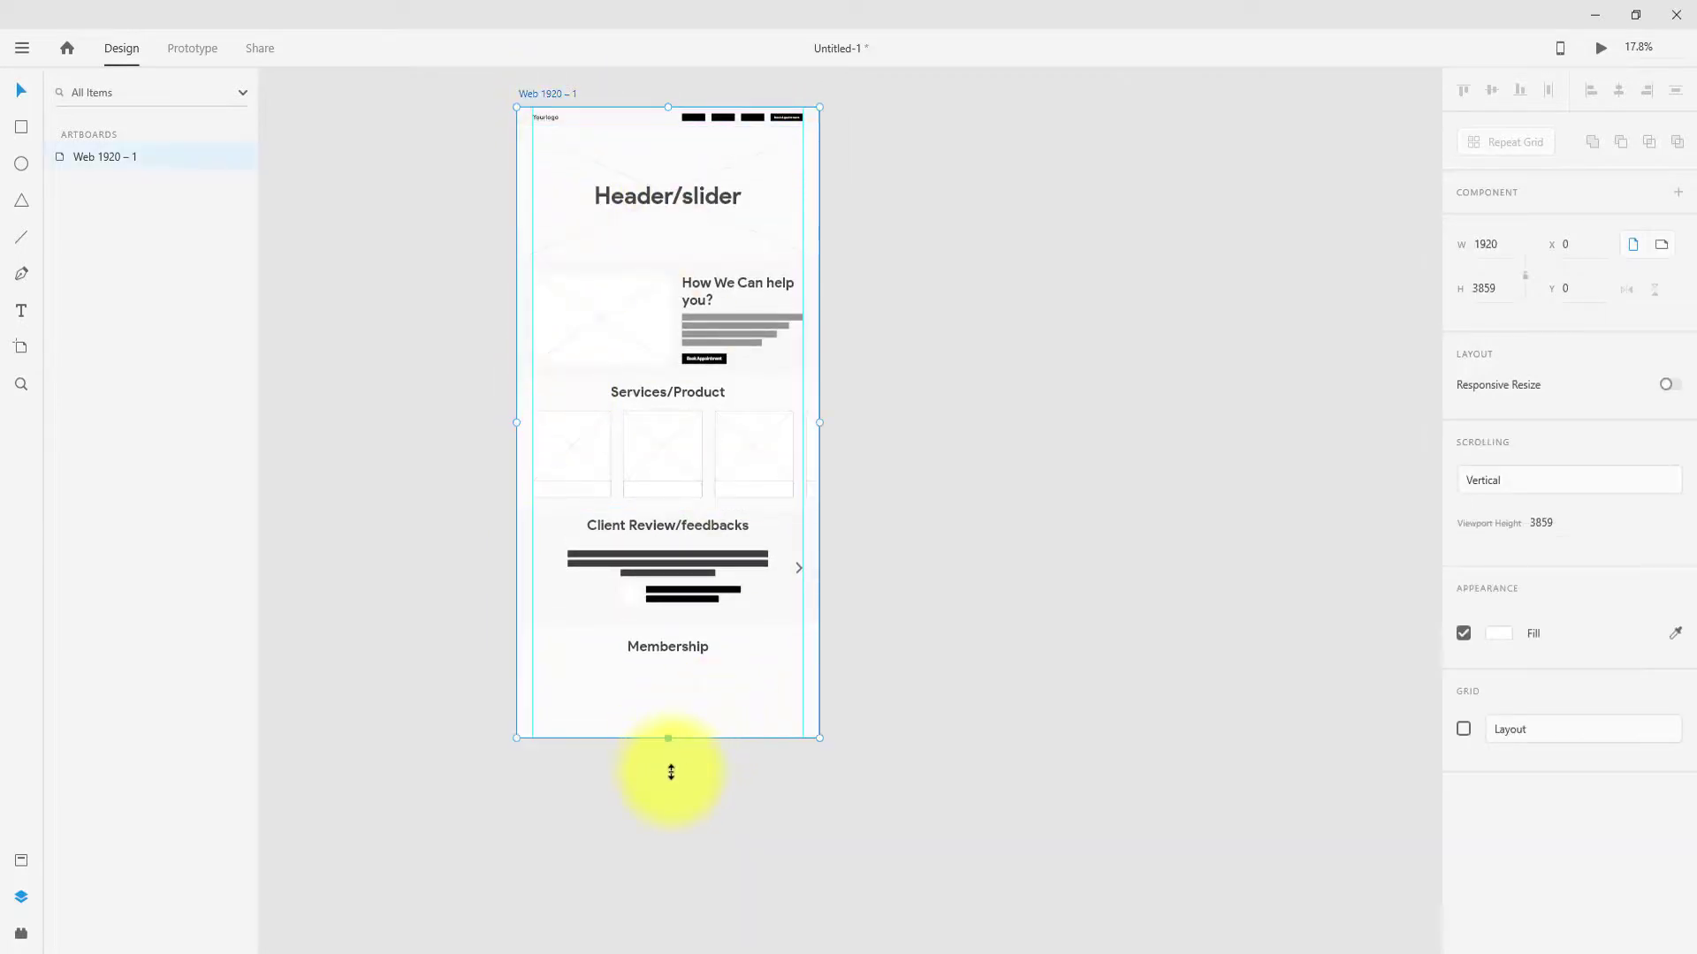
left_click_drag(670, 773, 678, 937)
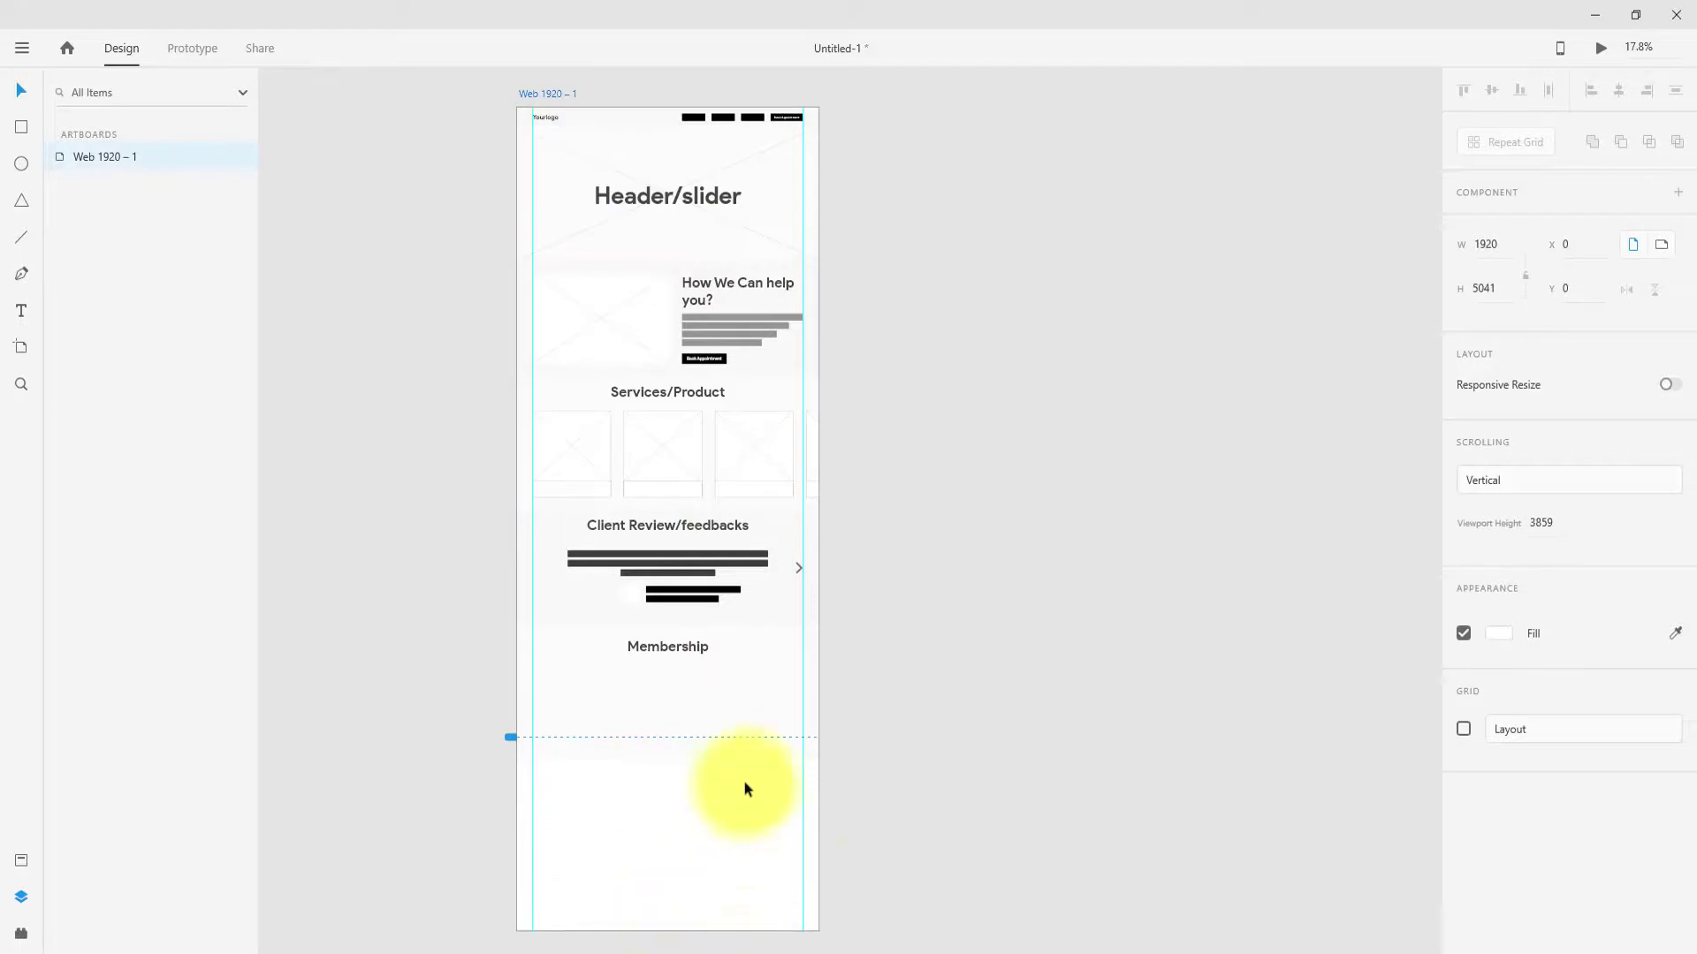
left_click_drag(654, 783, 651, 651)
scroll(552, 581, "up", 2)
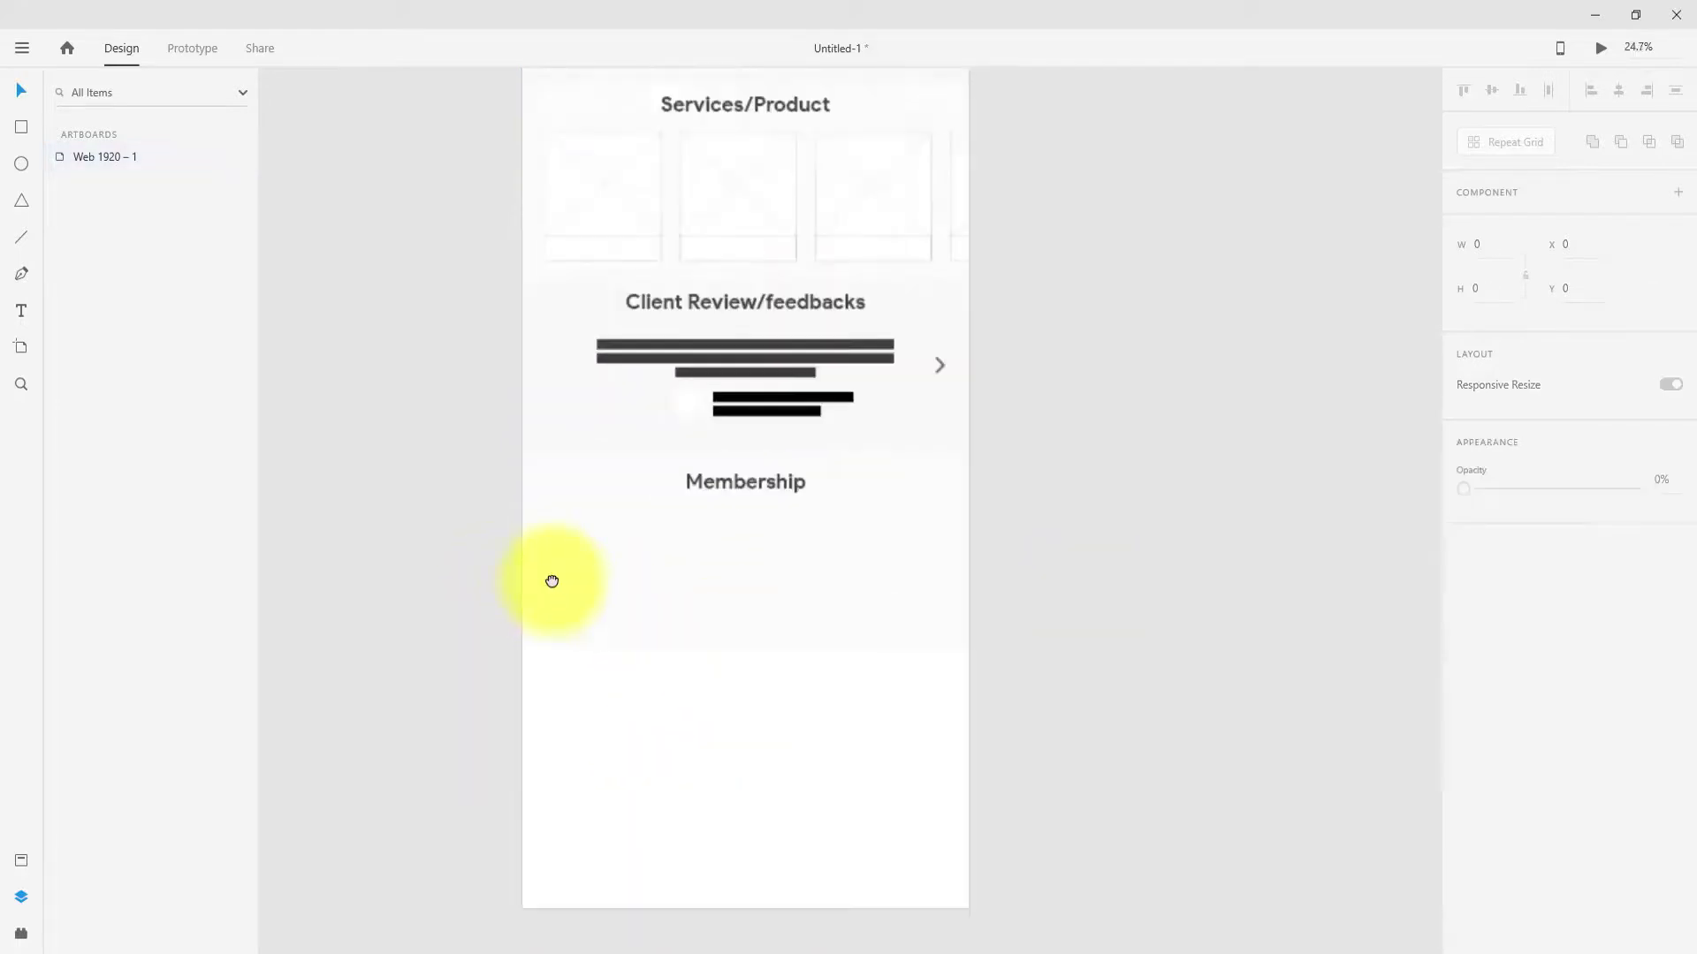
scroll(552, 580, "up", 1)
scroll(542, 482, "up", 2)
scroll(608, 602, "up", 1)
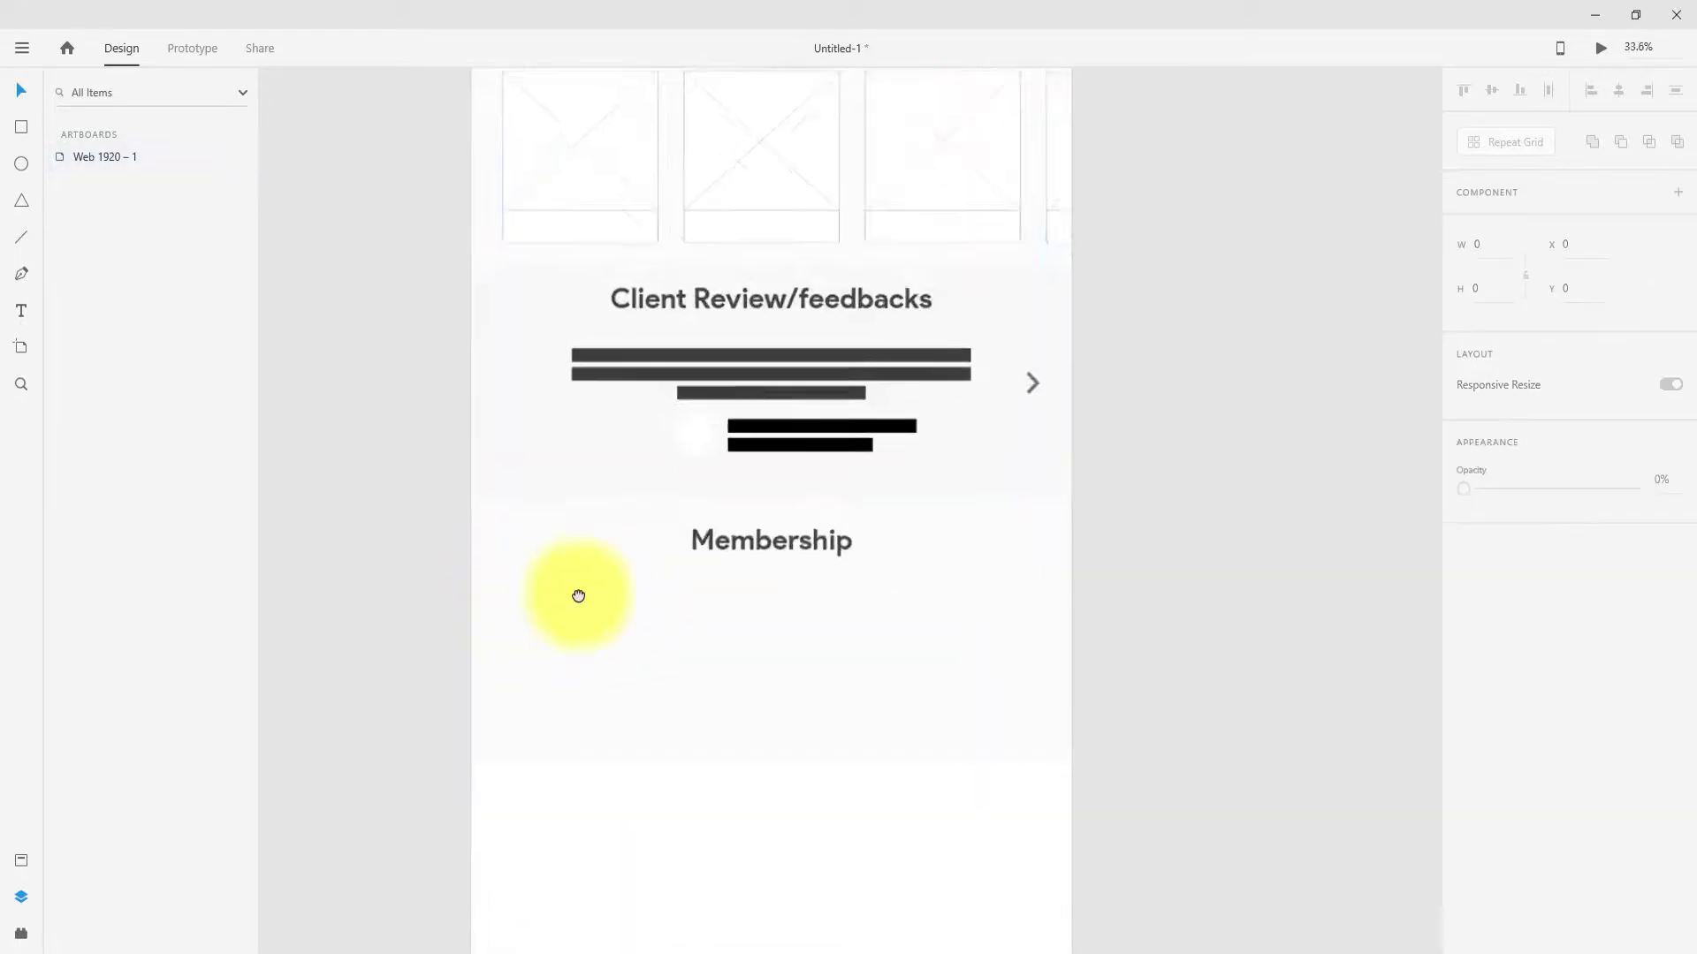
scroll(578, 595, "up", 2)
Draw a 494×709 card rectangle beneath the Membership heading
left_click(568, 519)
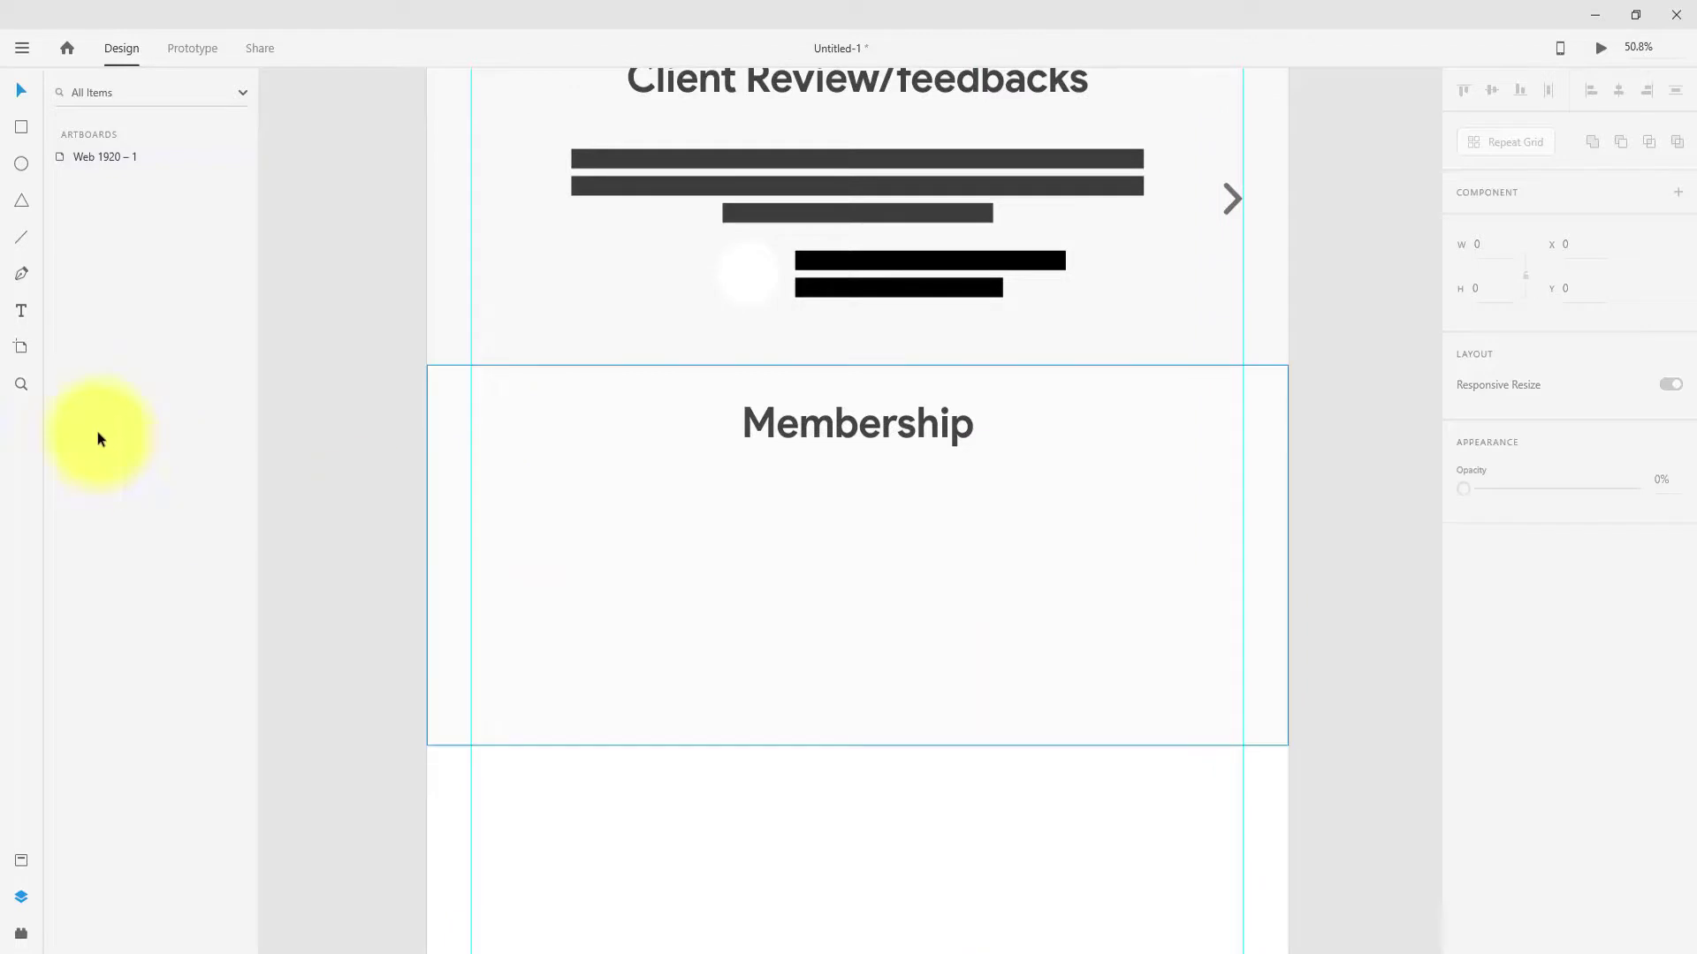
left_click(20, 129)
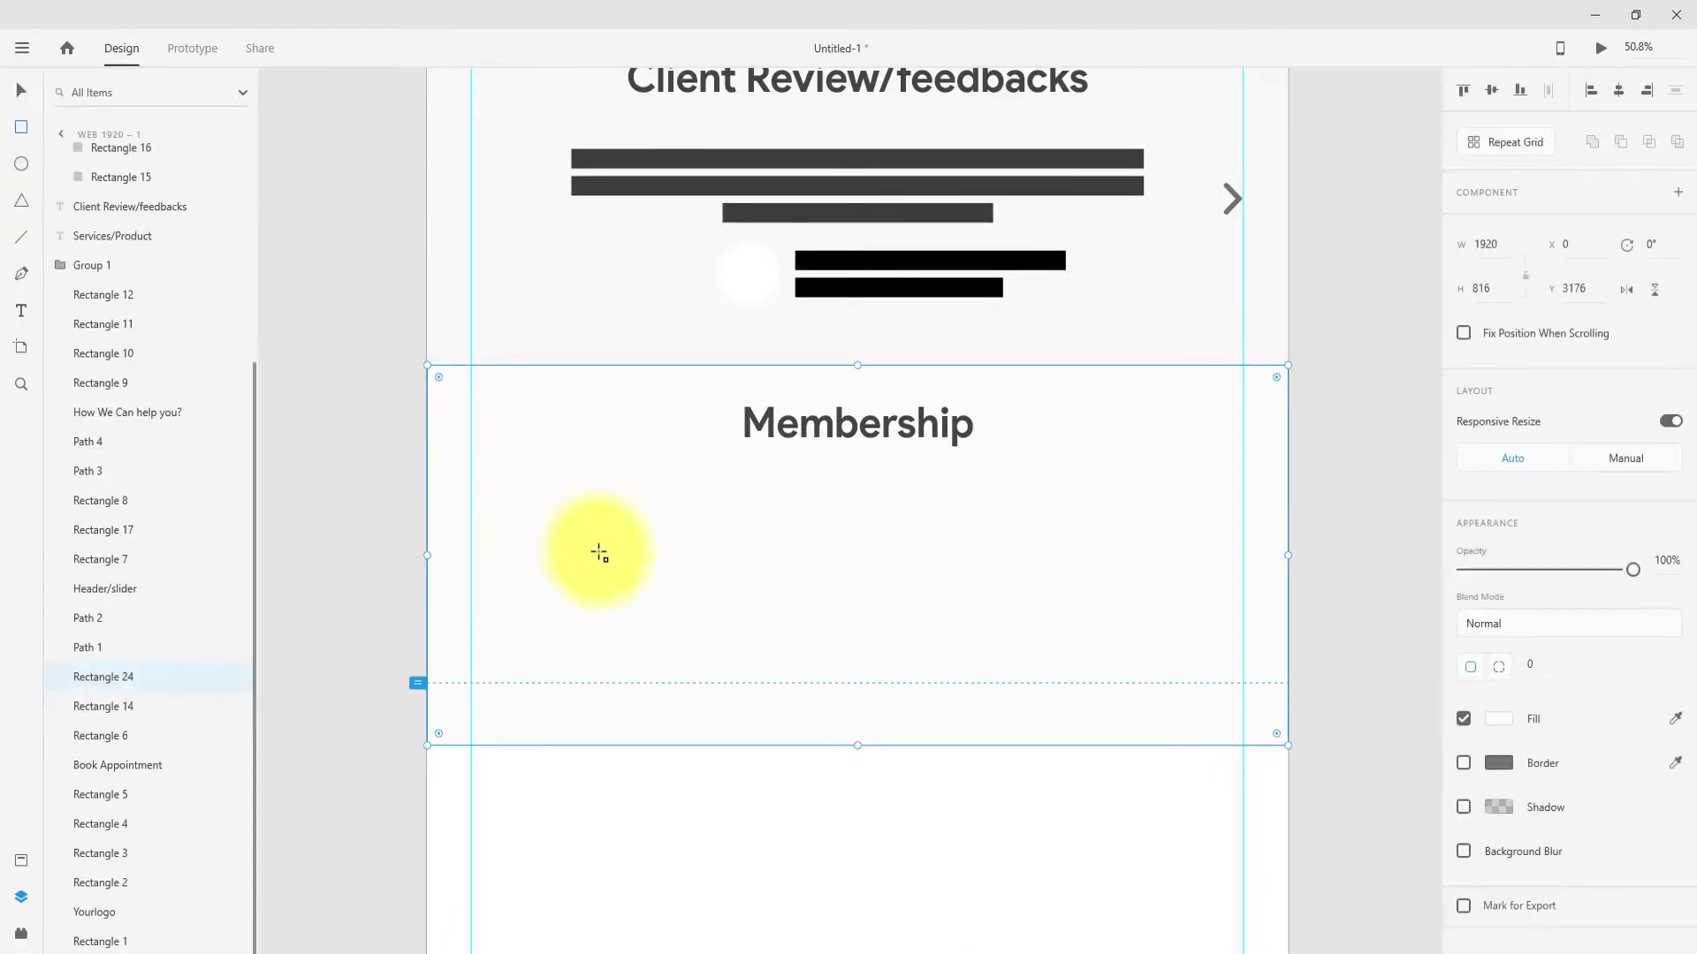
left_click_drag(548, 499, 758, 784)
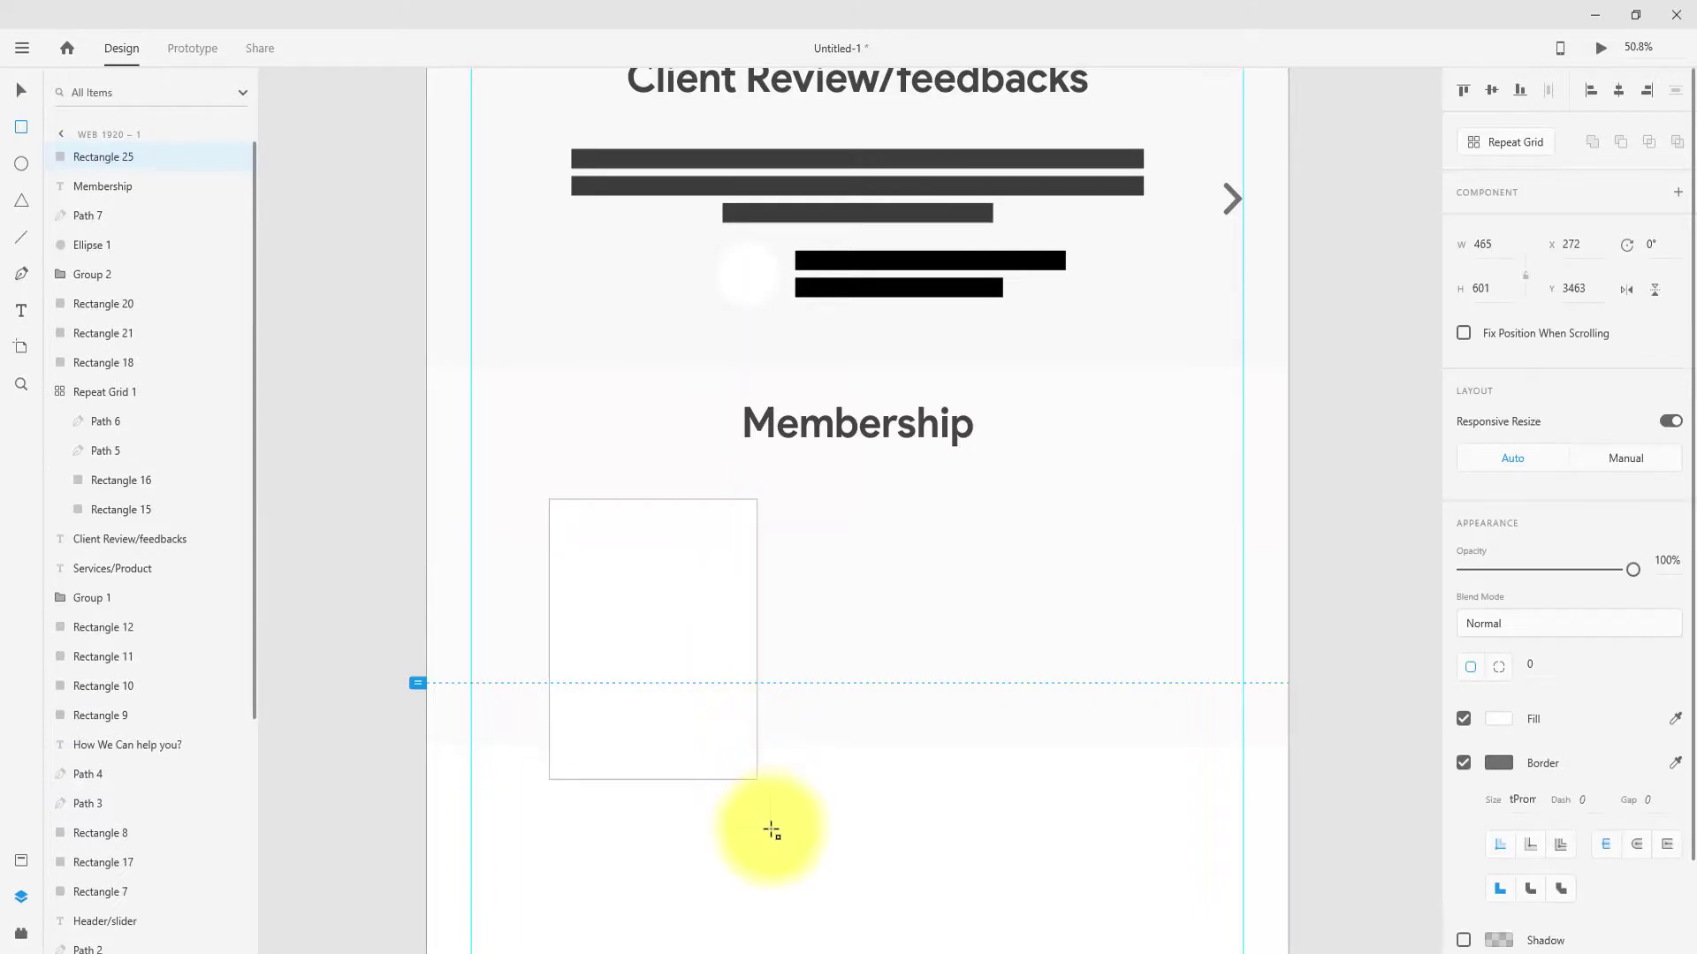
scroll(654, 724, "up", 2)
scroll(583, 522, "left", 1)
left_click(569, 491)
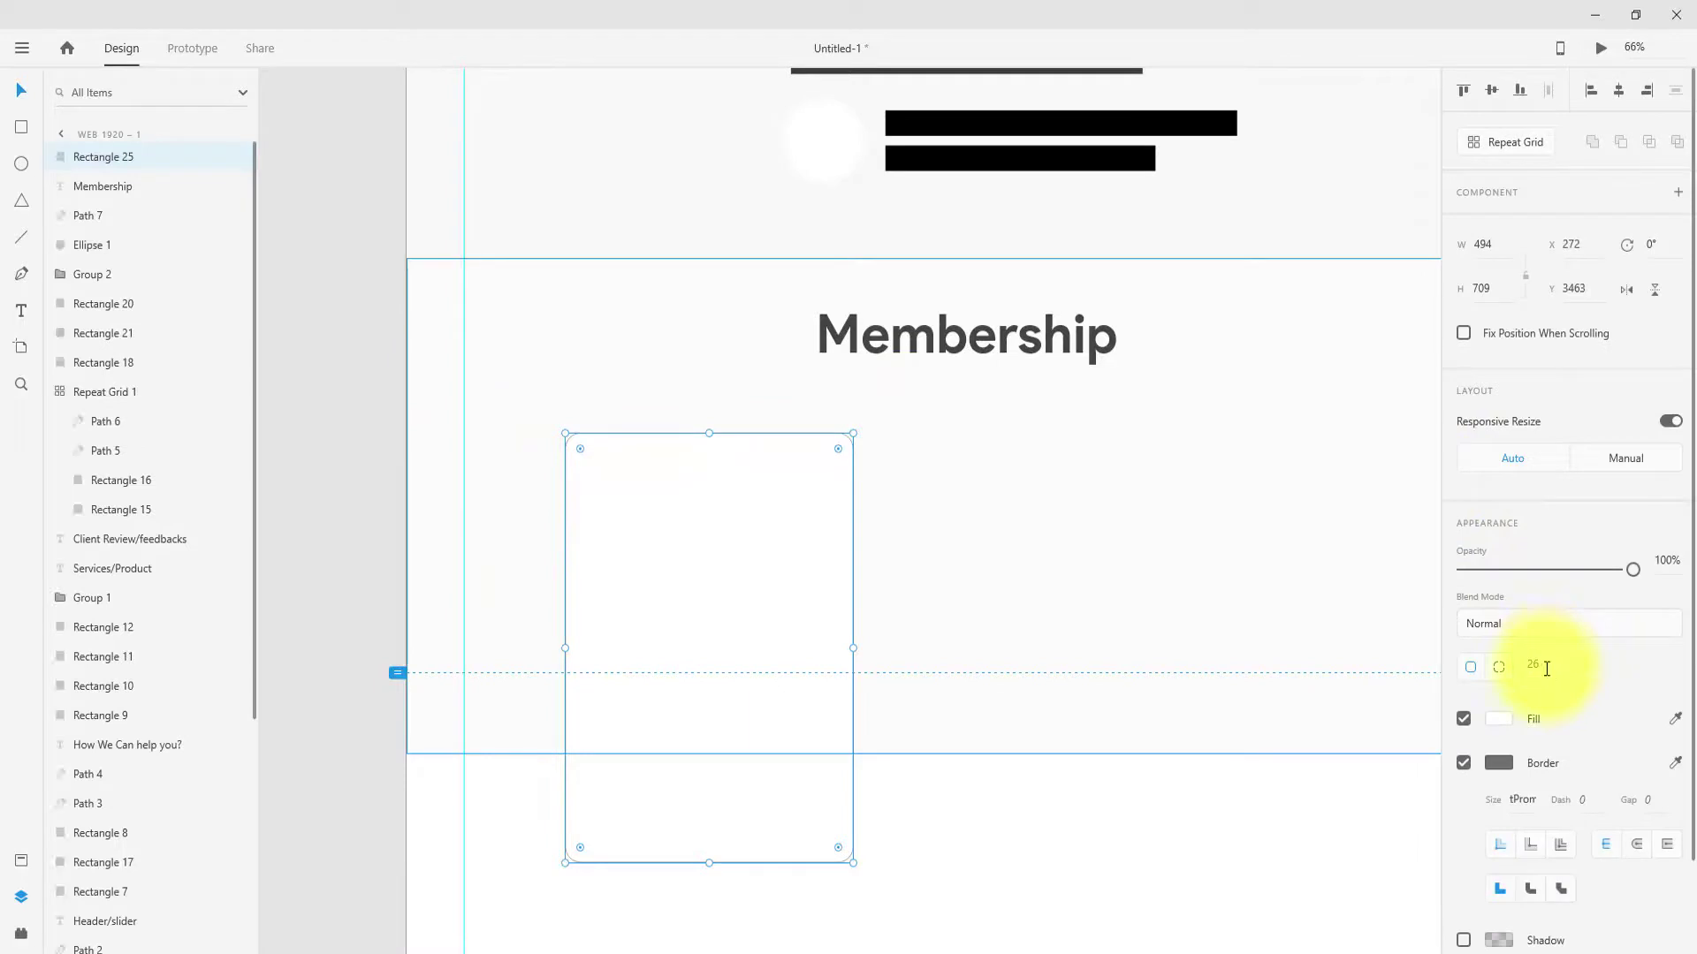
Add a 'Starter' title inside the card and centre it horizontally in the card
key("t")
left_click(612, 546)
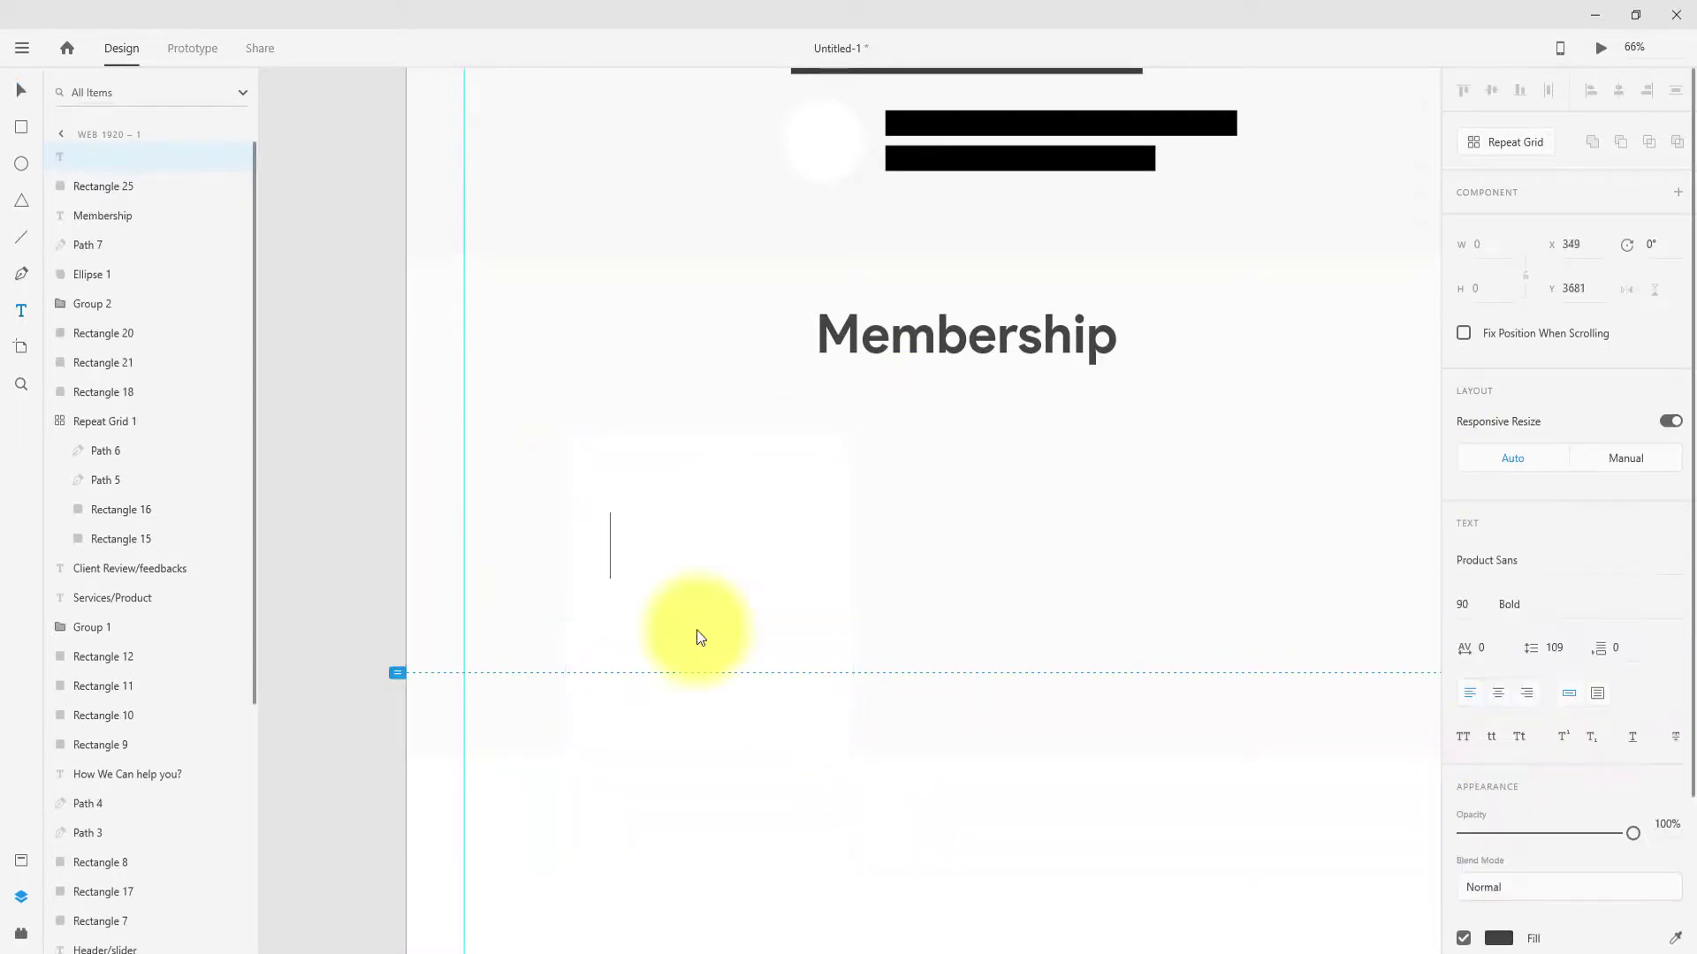
type("Starte")
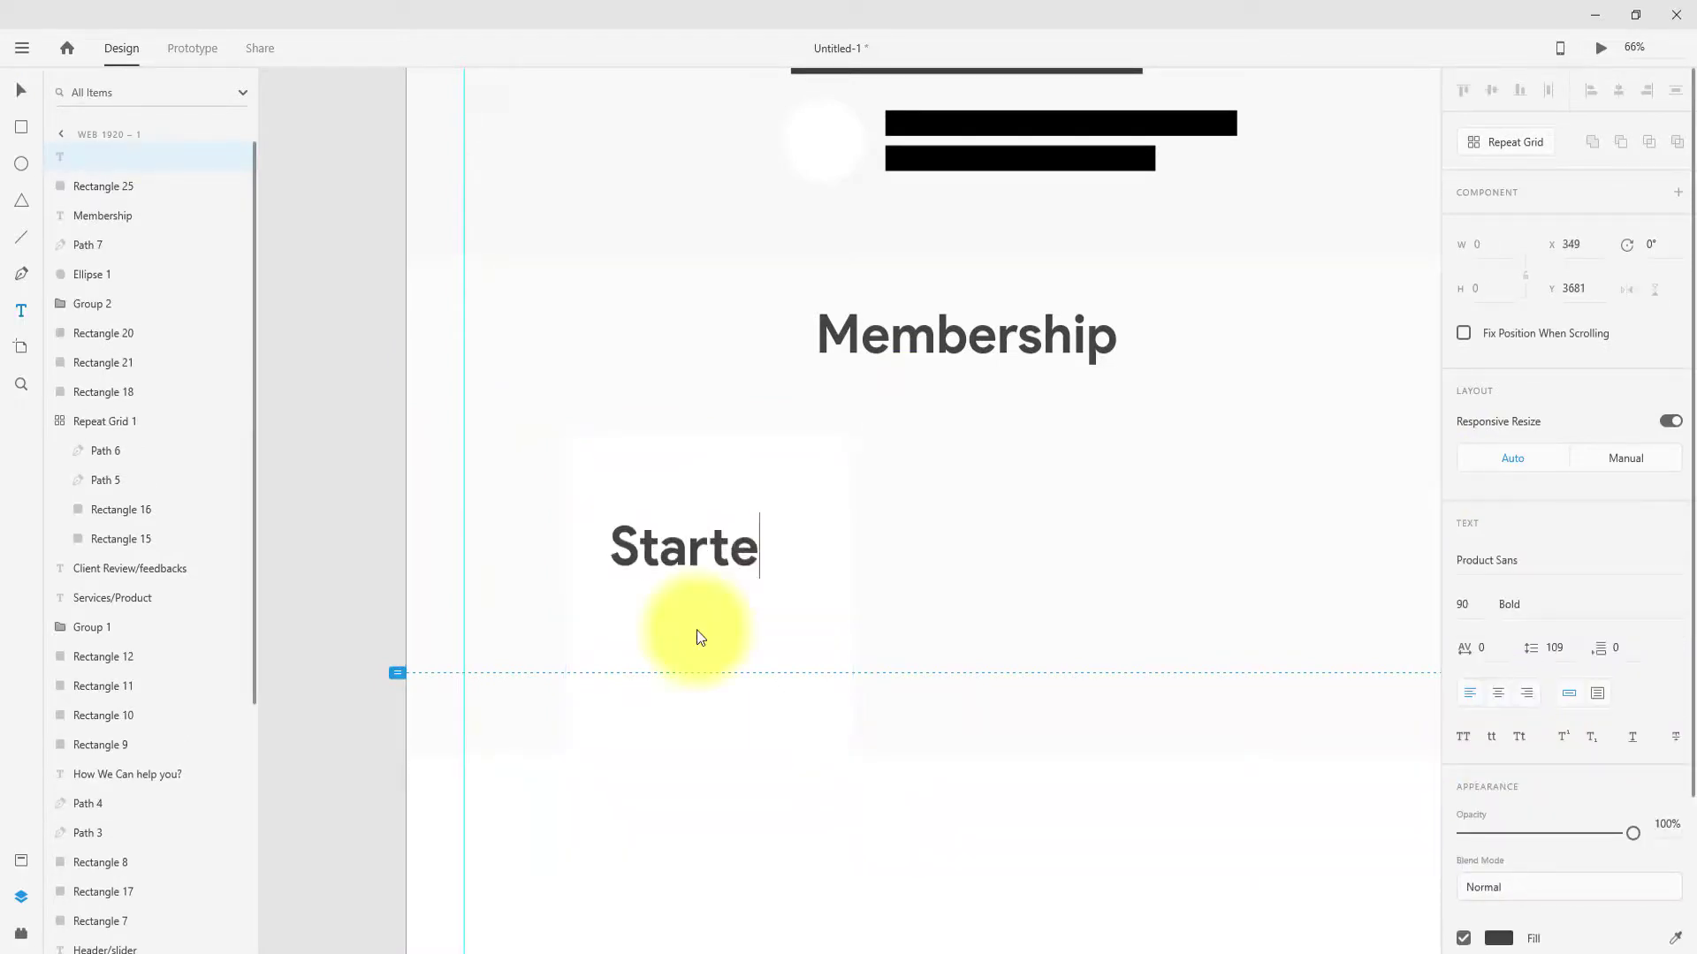
type("r")
left_click(21, 92)
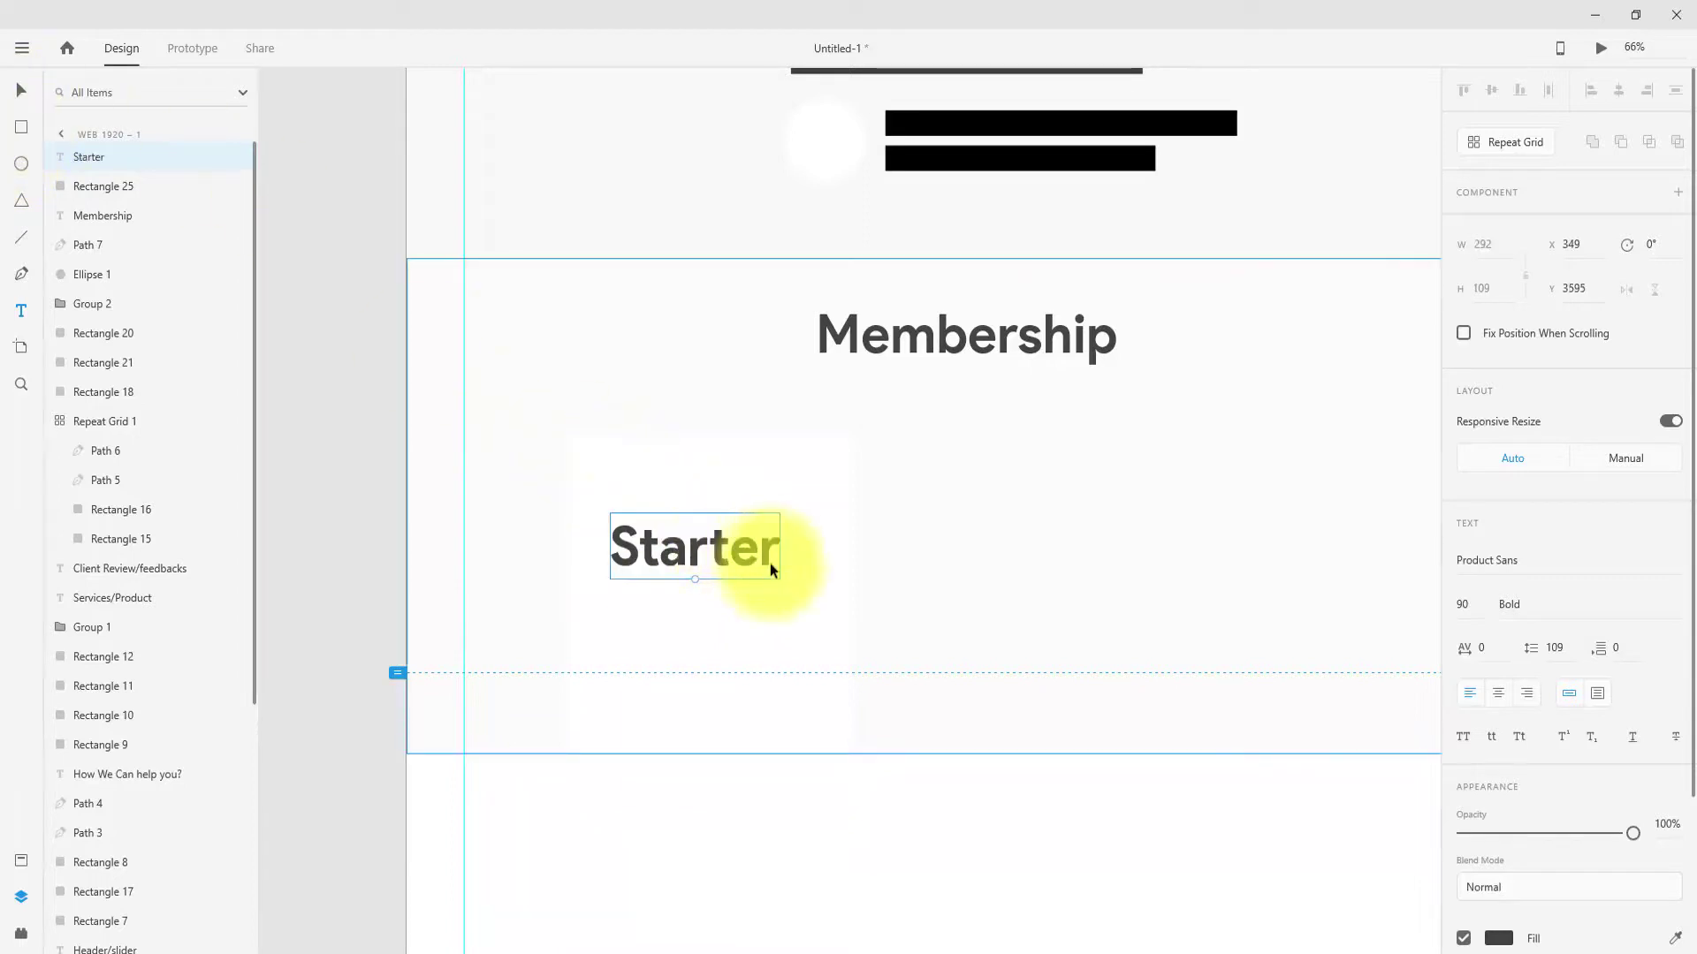
left_click_drag(694, 580, 708, 504)
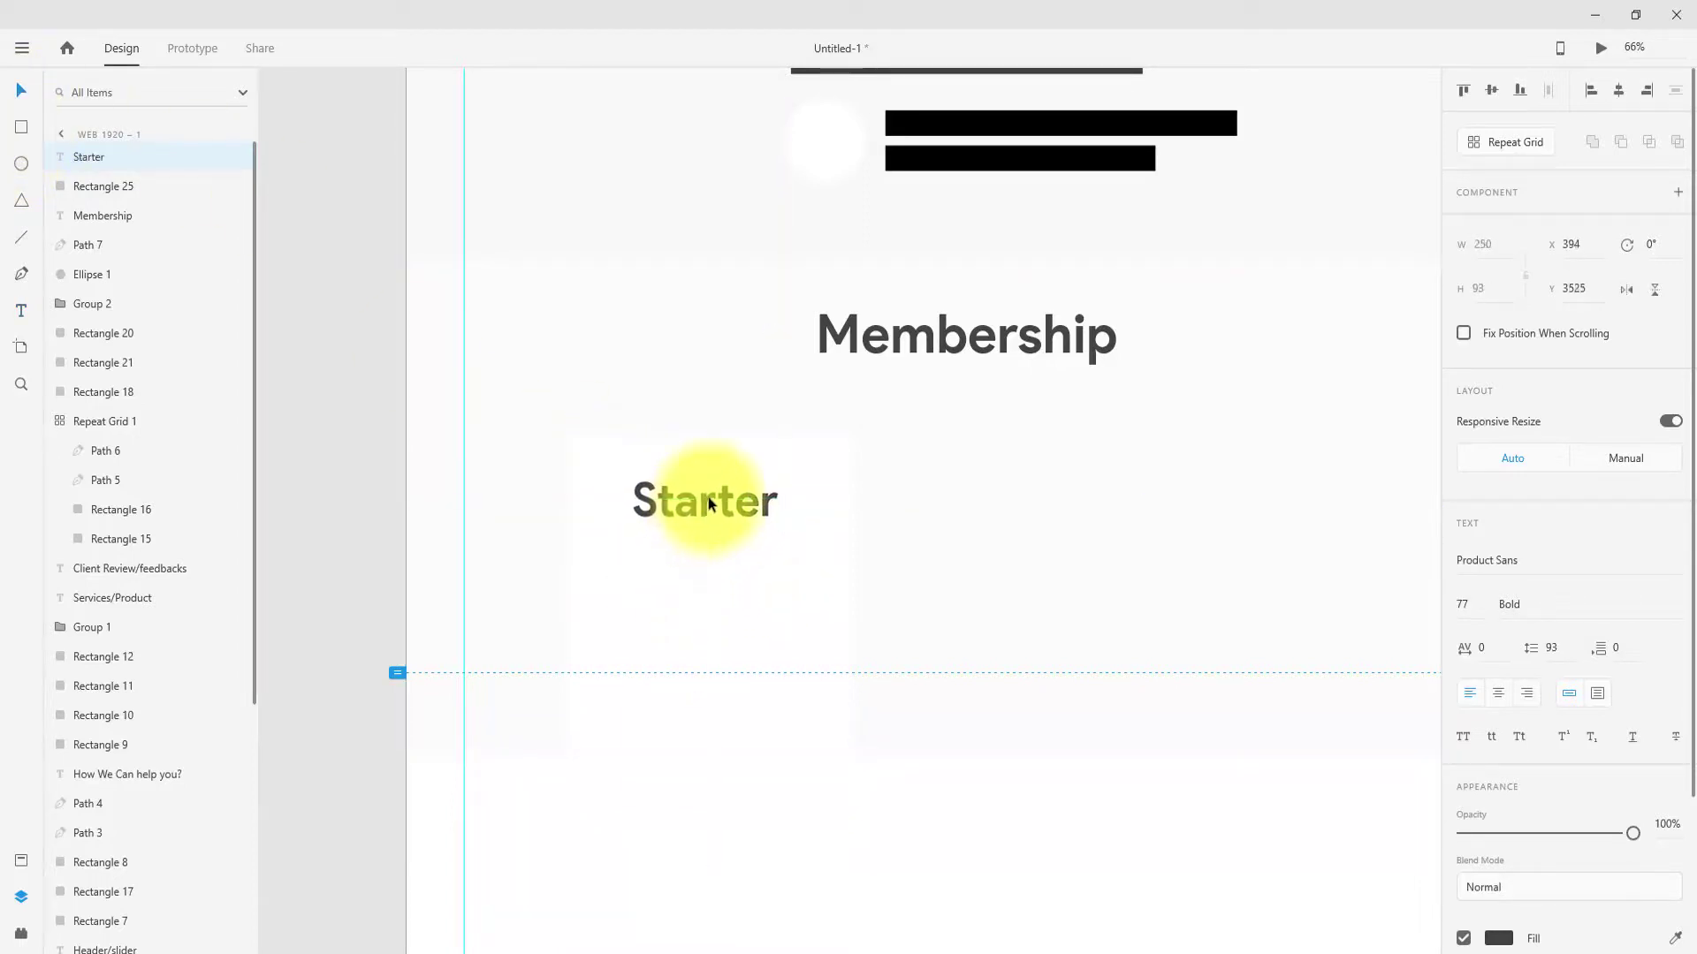
left_click(794, 511, "shift")
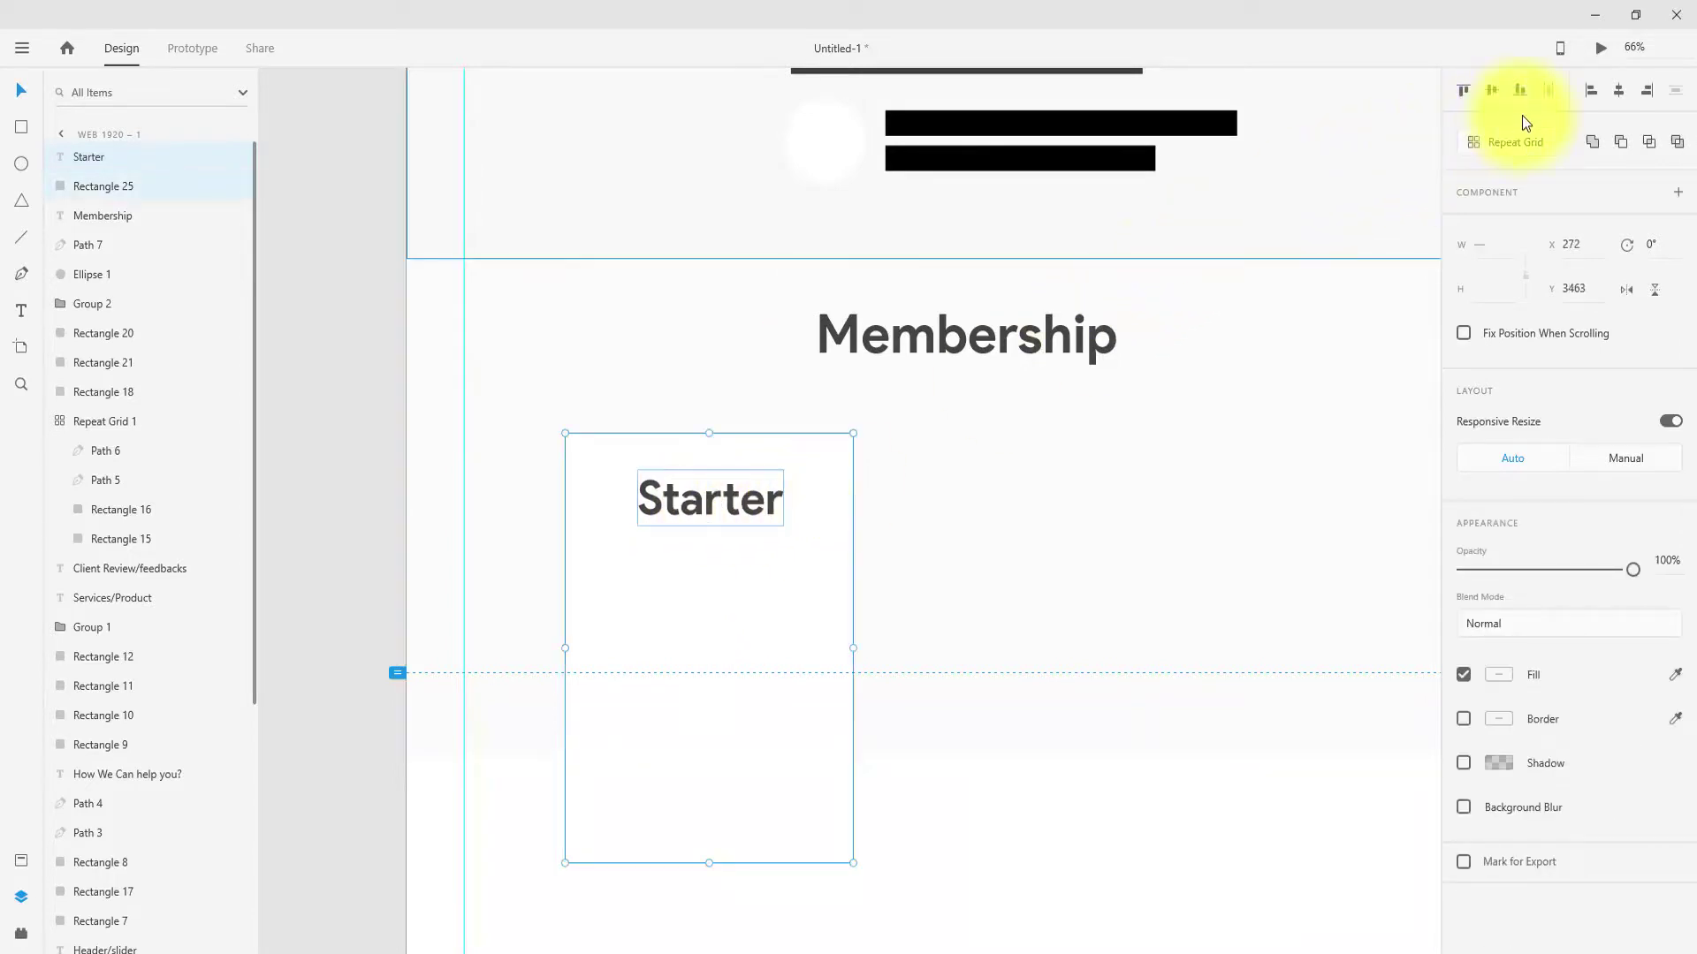
left_click(1618, 92)
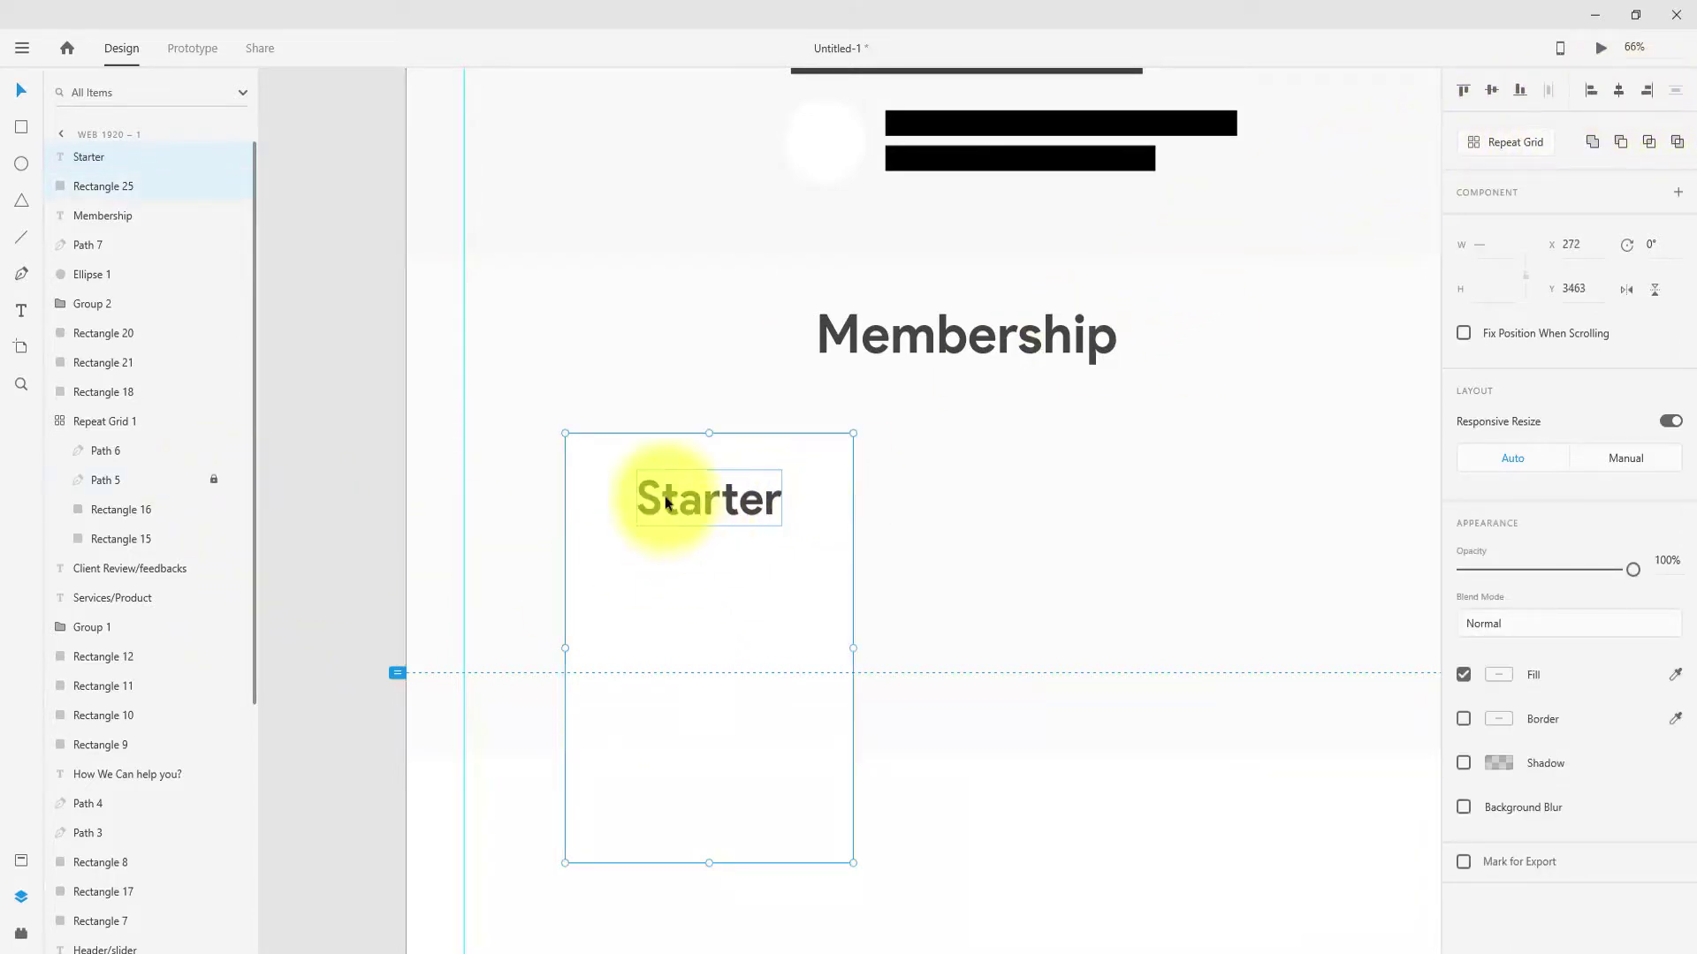
Duplicate the Starter card to the right, side by side with the original
scroll(530, 482, "down", 5)
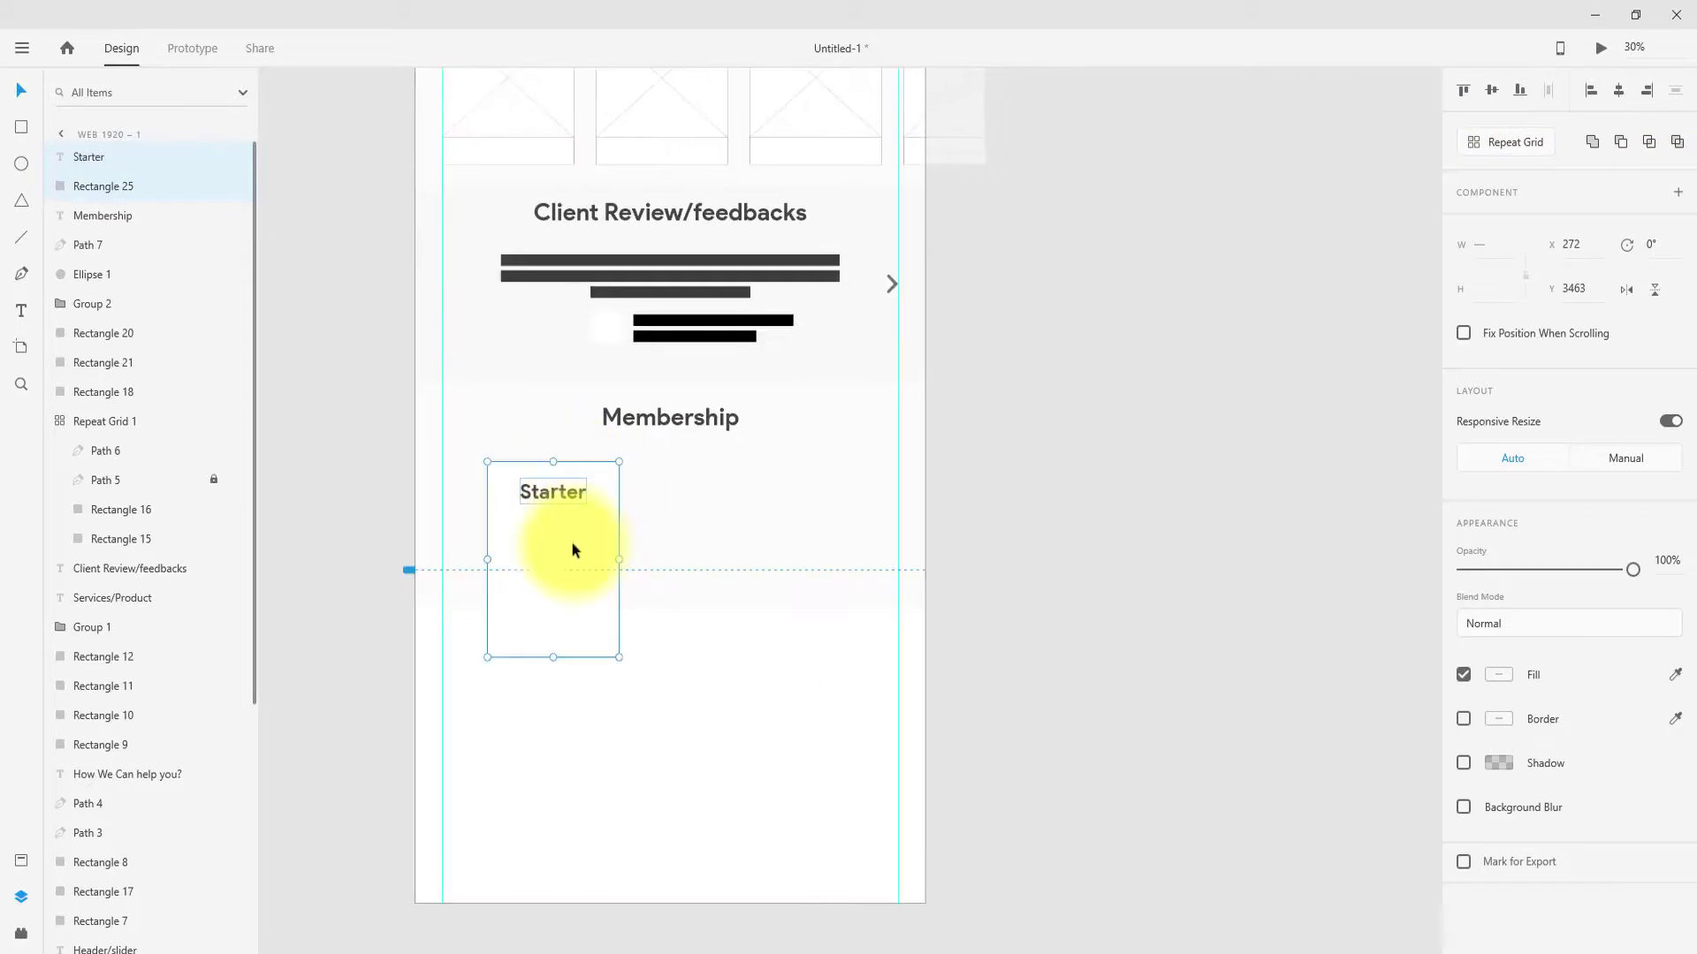
mouse_move(565, 539)
left_mouse_down()
mouse_move(772, 546)
mouse_move(765, 534)
left_mouse_up()
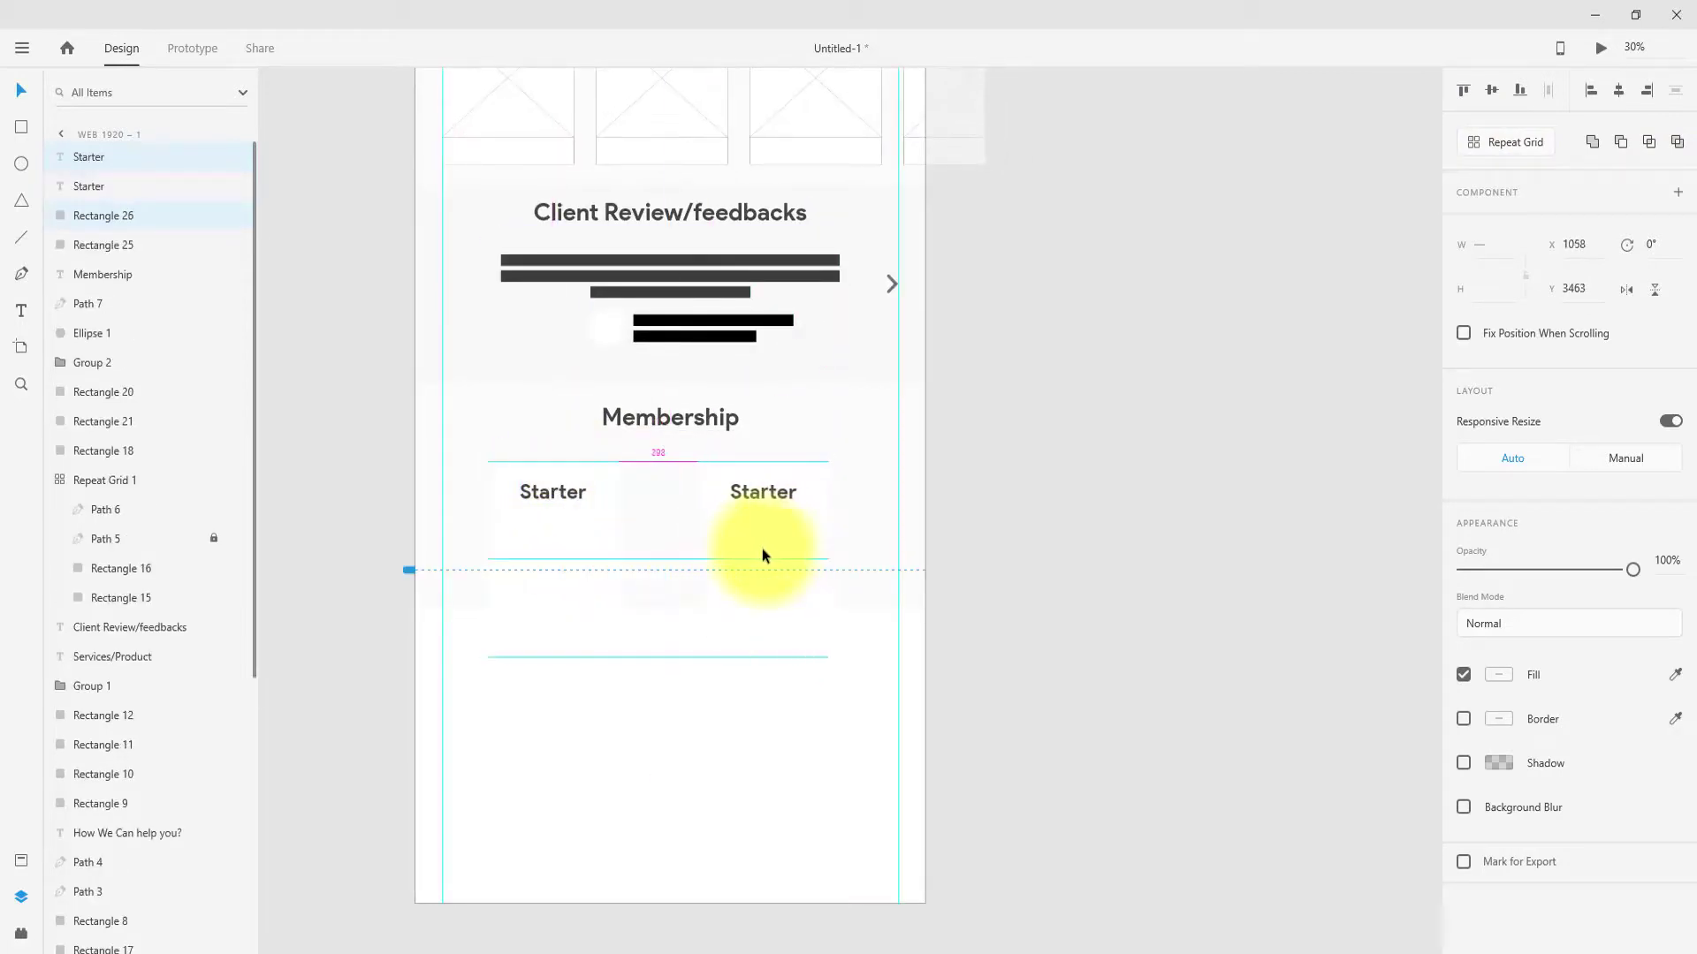
left_click(761, 499)
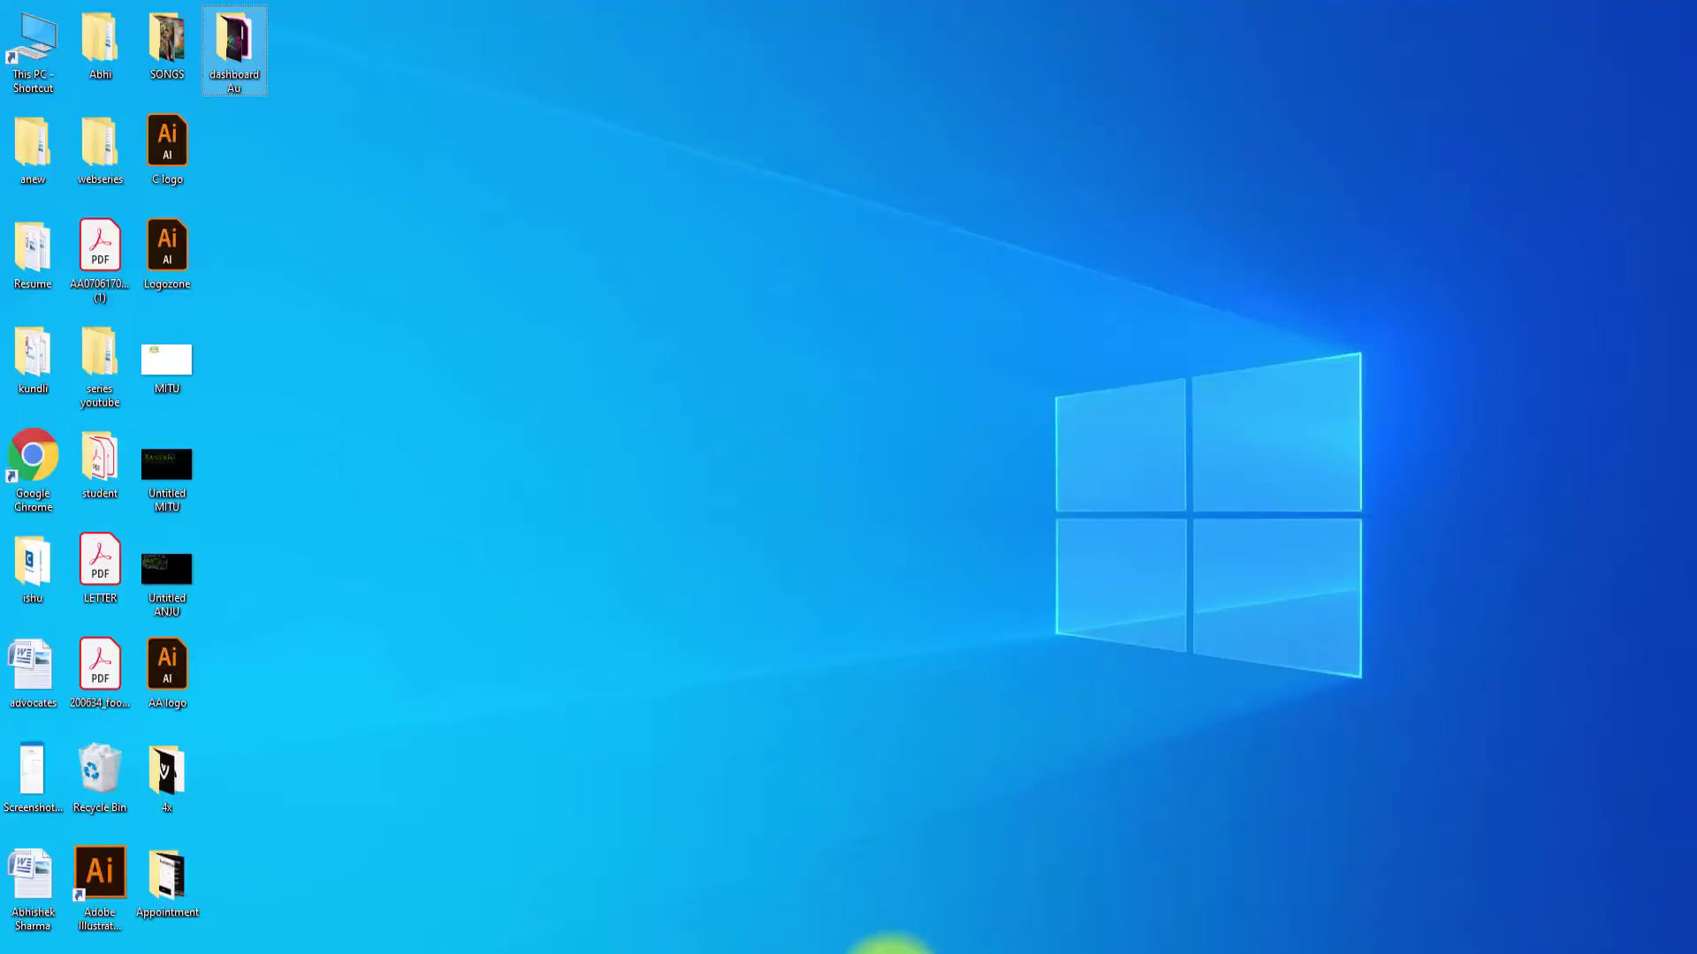
mouse_move(878, 938)
left_click(877, 919)
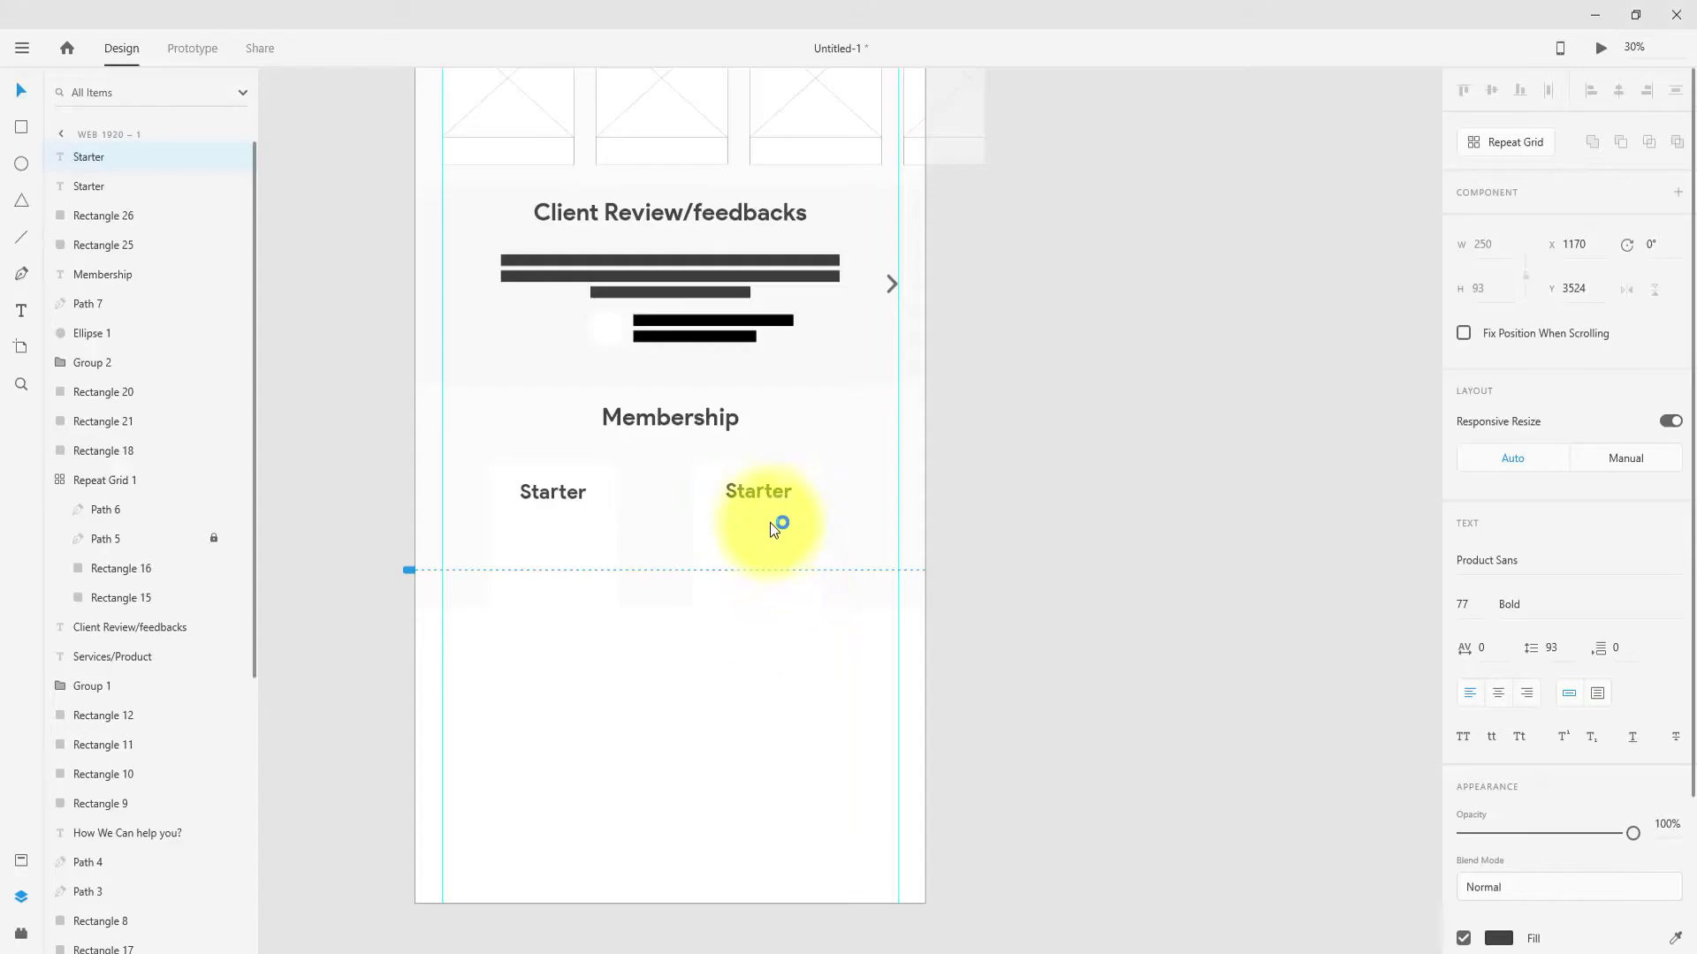
Retitle the right card 'Pro' and centre the title in its card
double_click(754, 492)
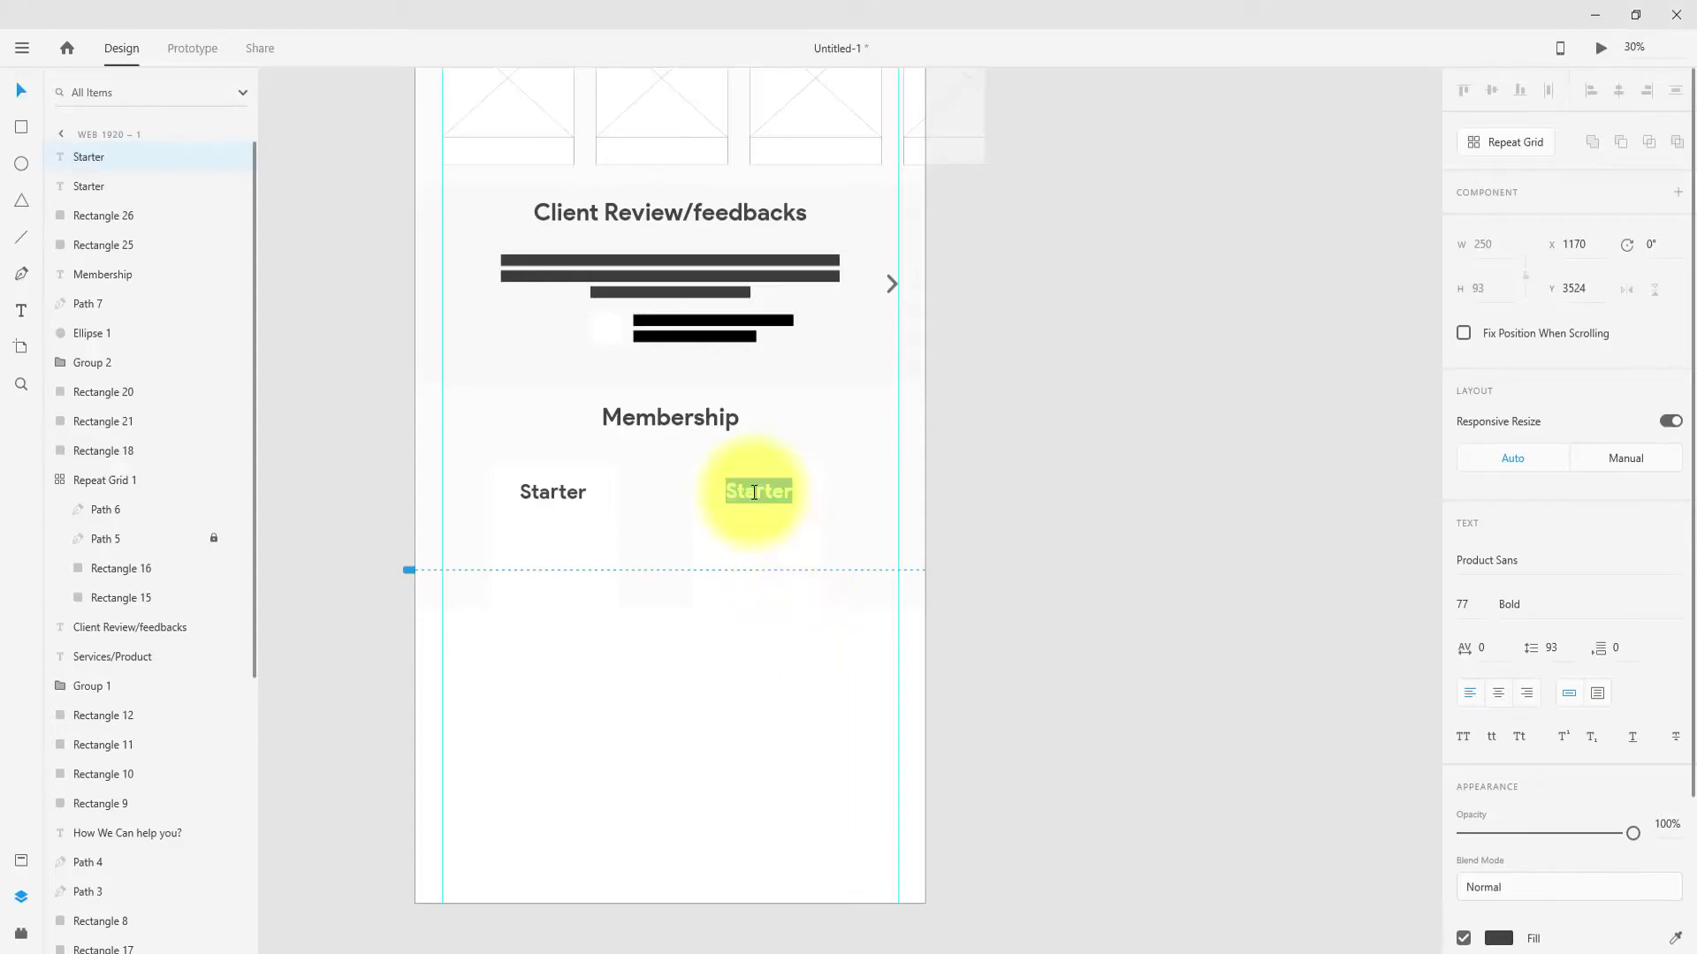
type("Pro")
left_click(21, 90)
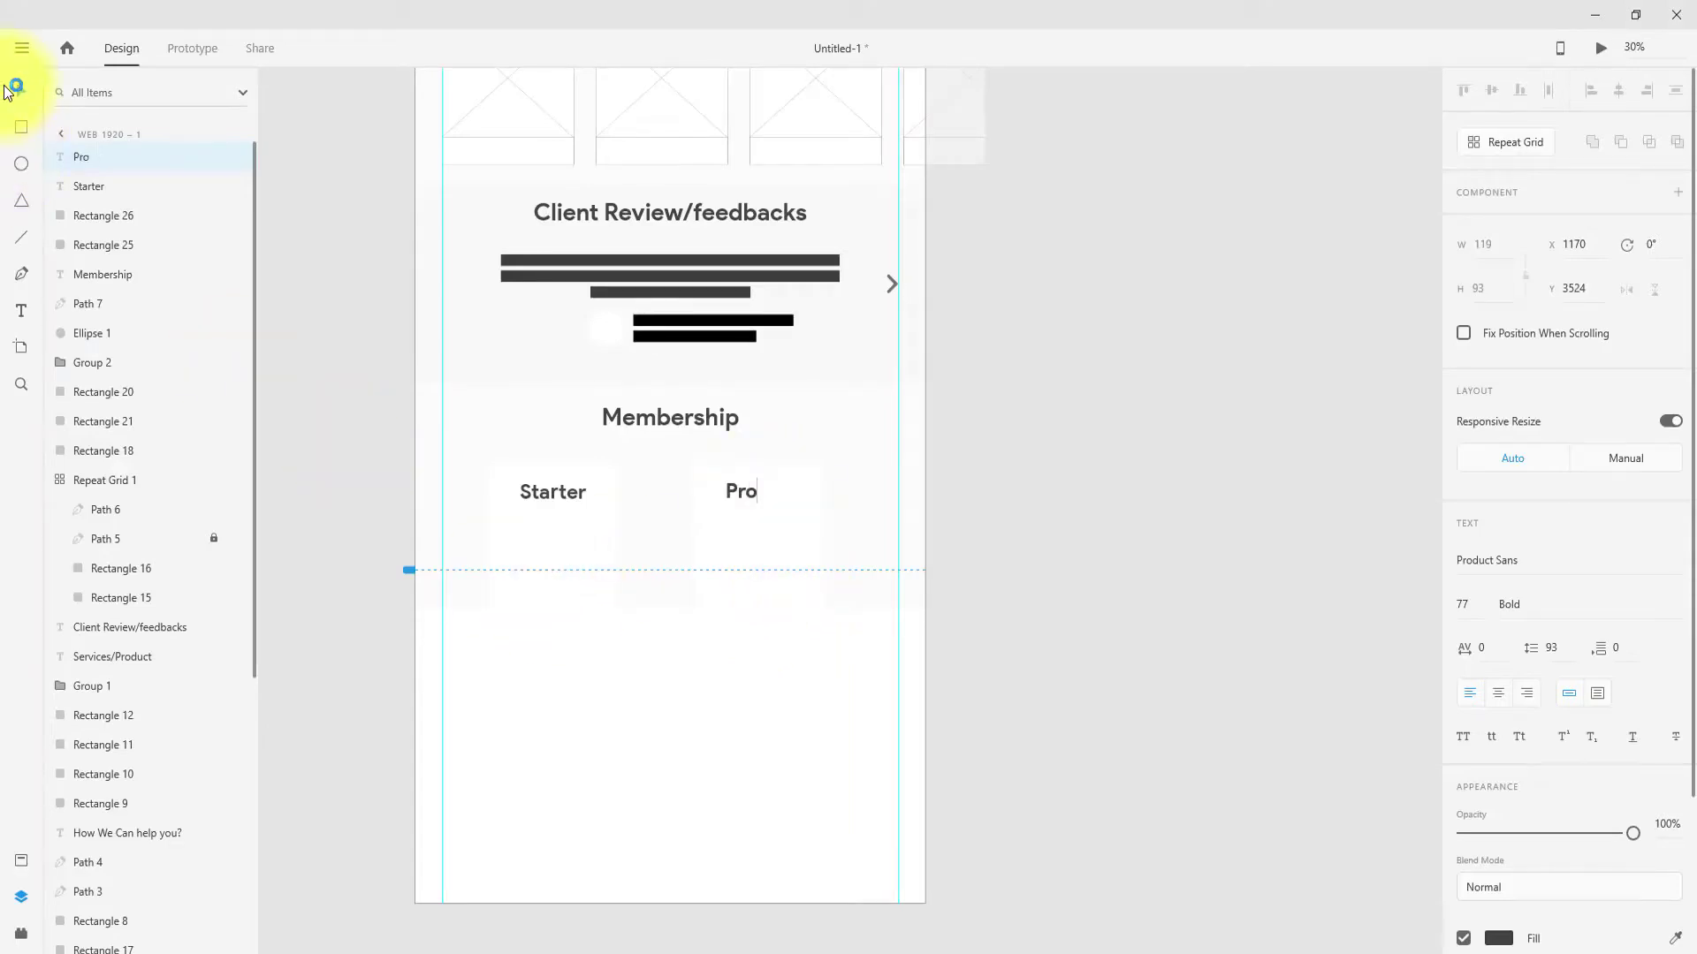
left_click(811, 543, "shift")
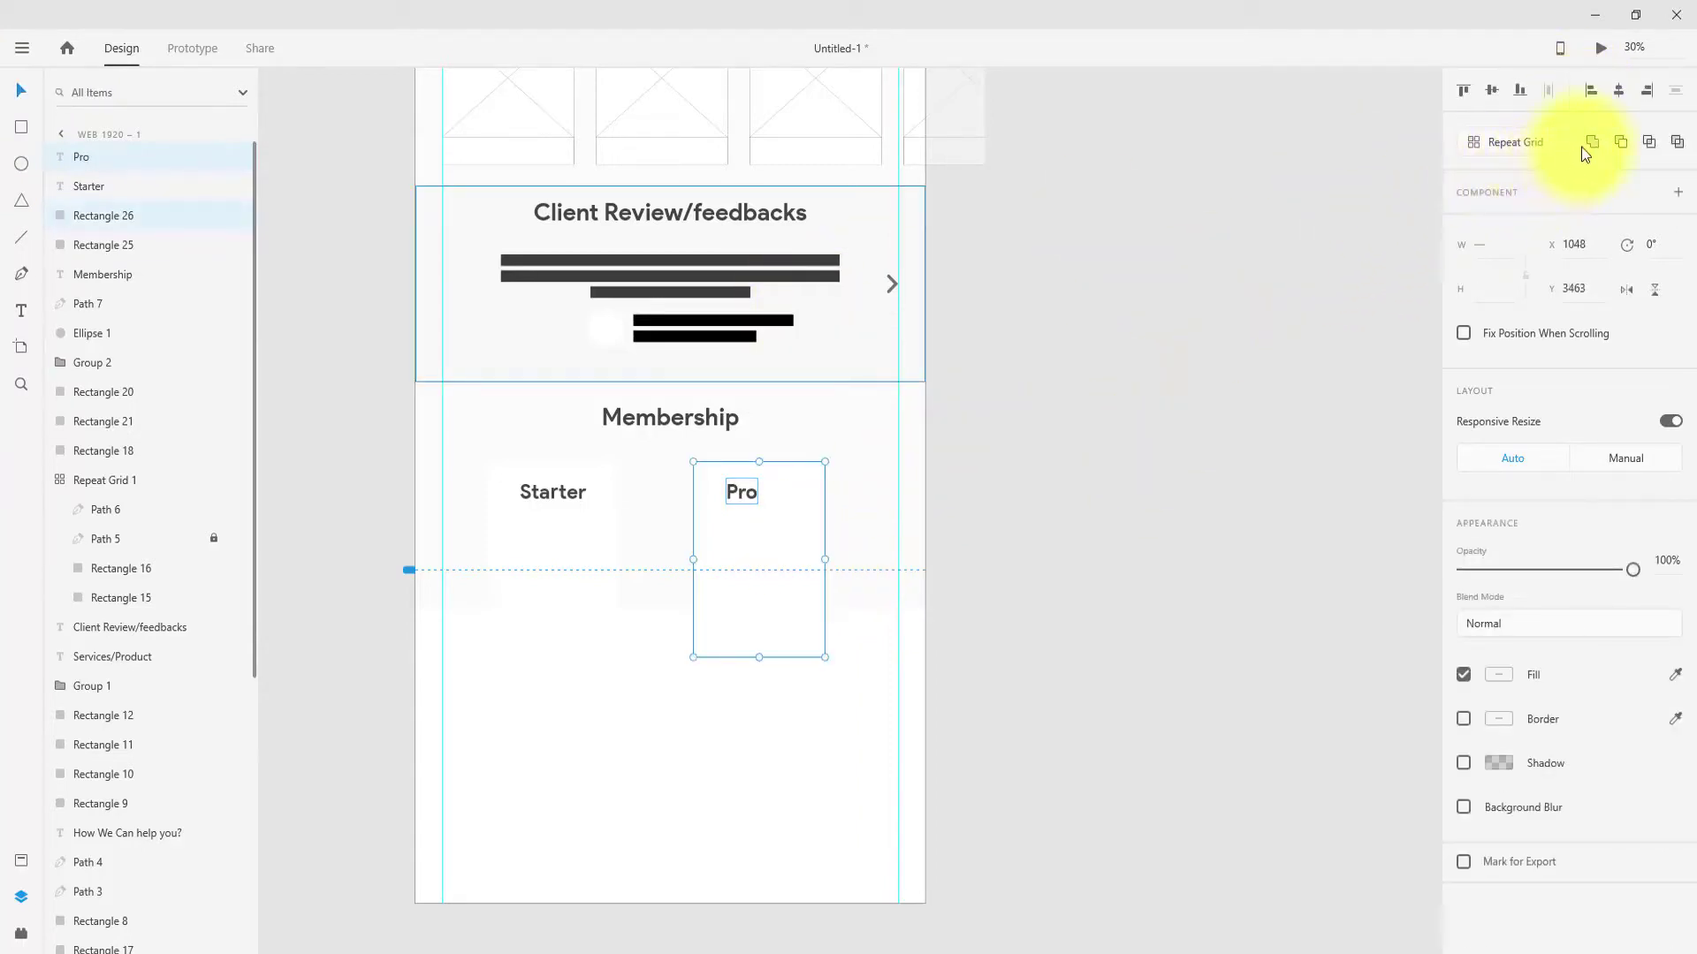
left_click(1622, 97)
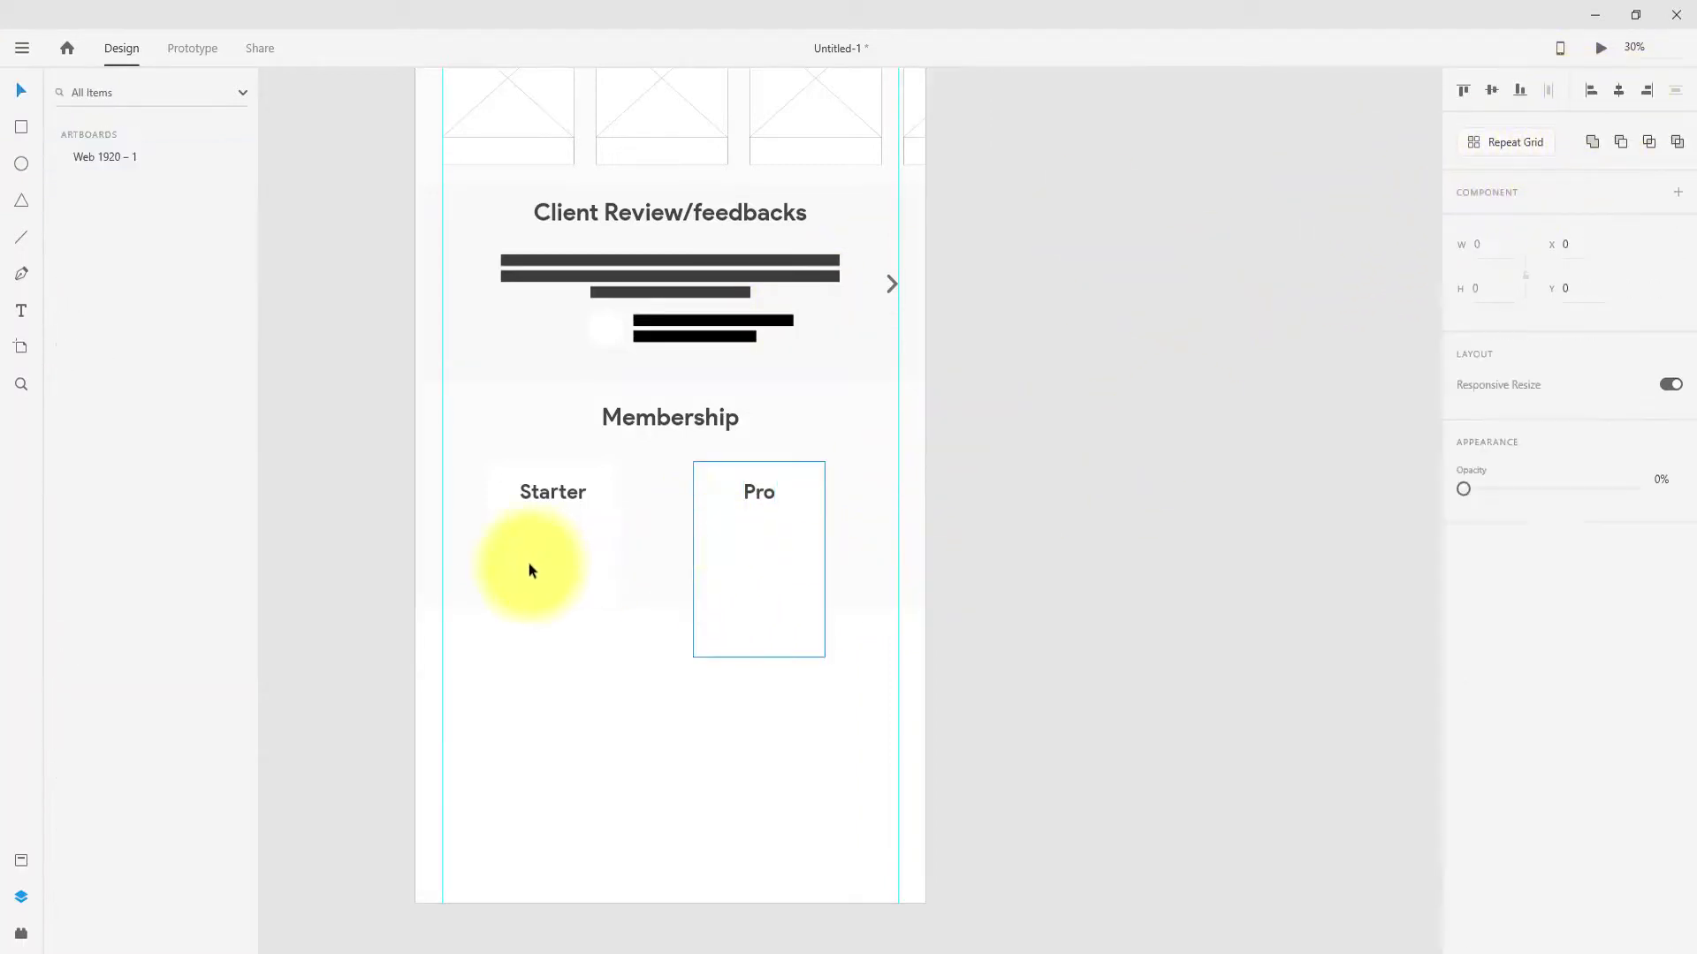
Group both membership cards with their titles and centre them horizontally on the page
left_click(746, 548)
left_click(750, 500, "shift")
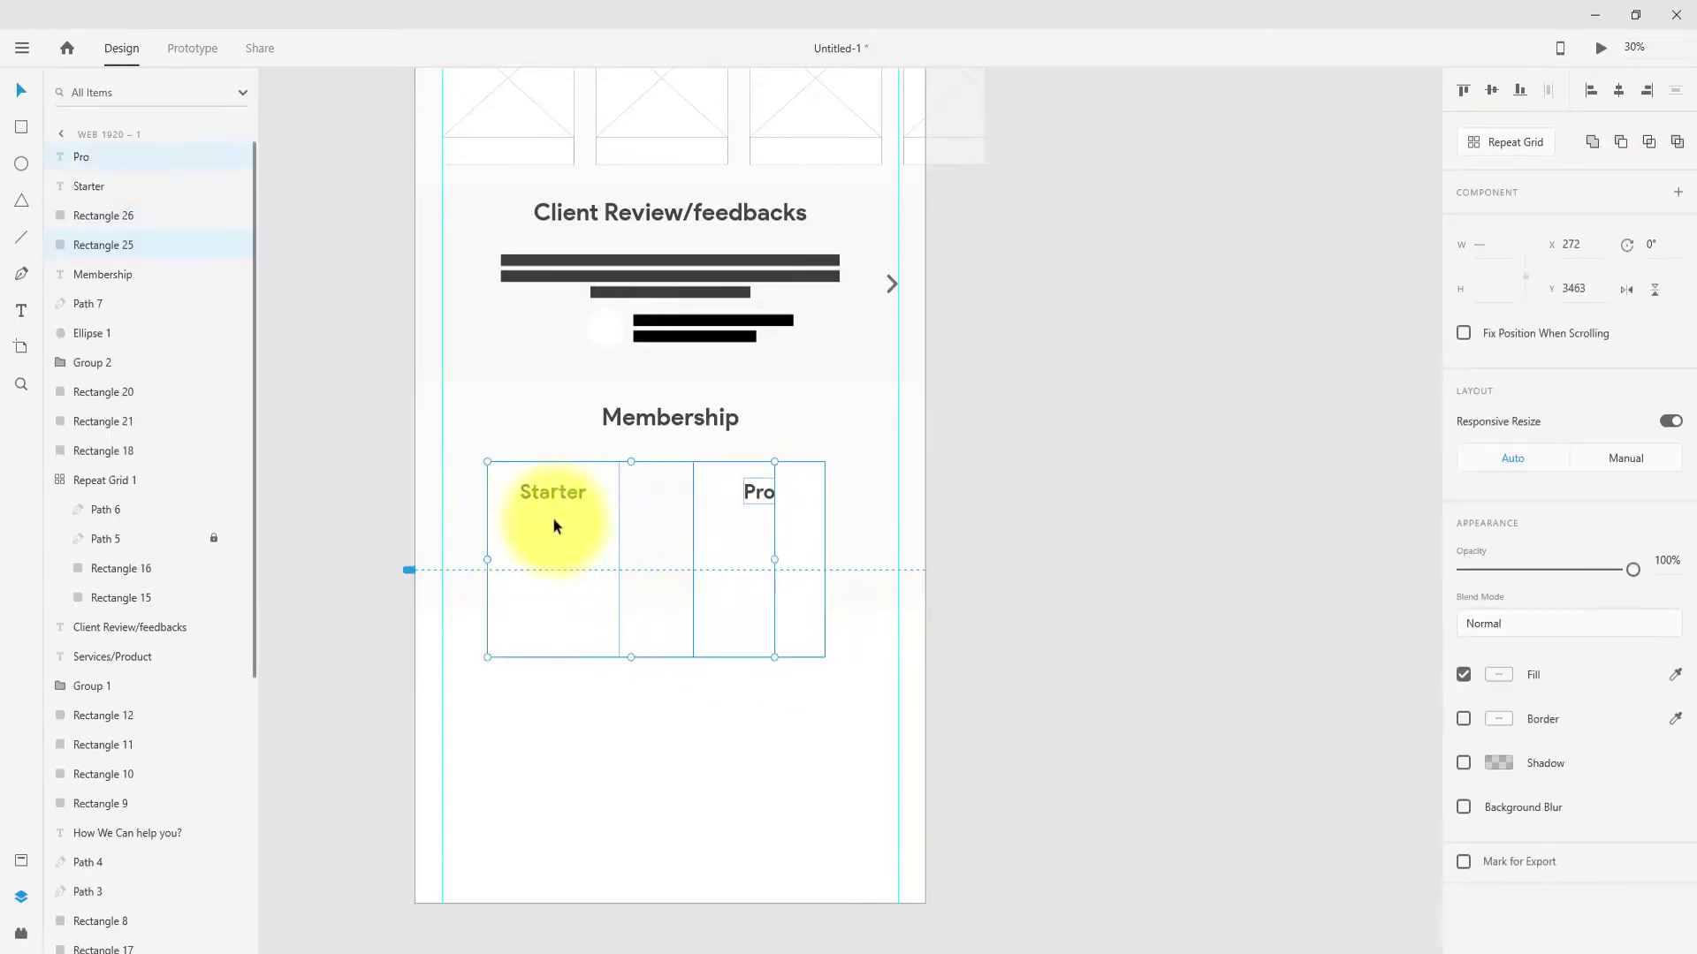
left_click(549, 493, "shift")
left_click(550, 550, "shift")
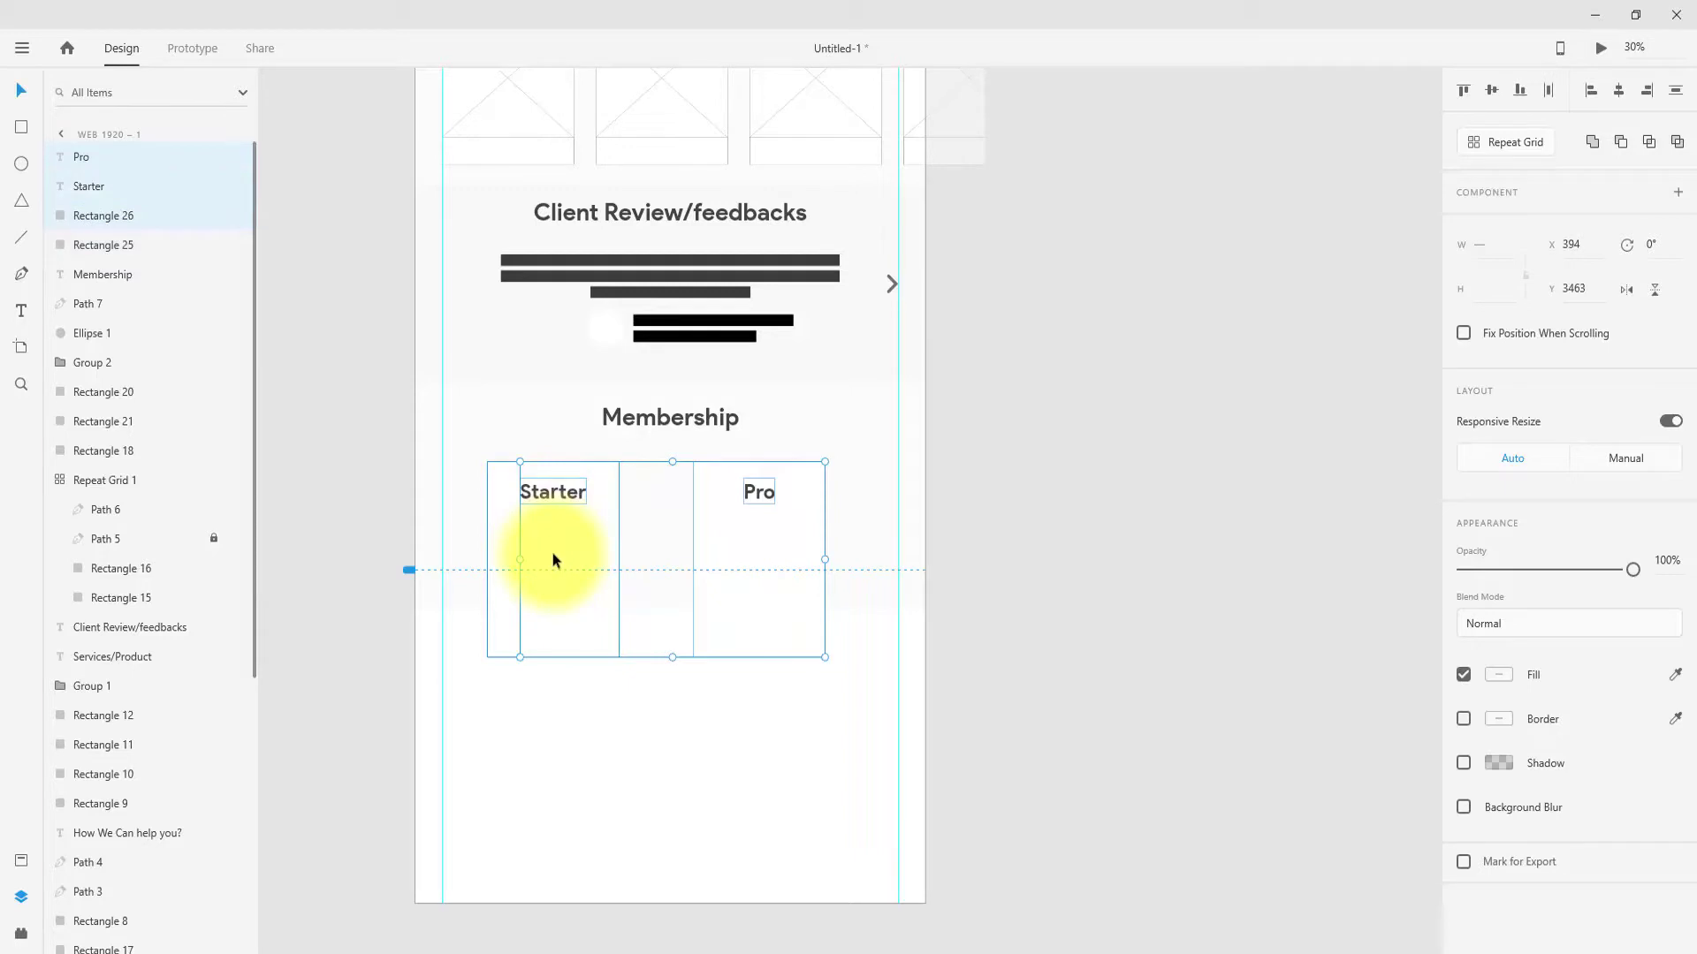
key("ctrl+g")
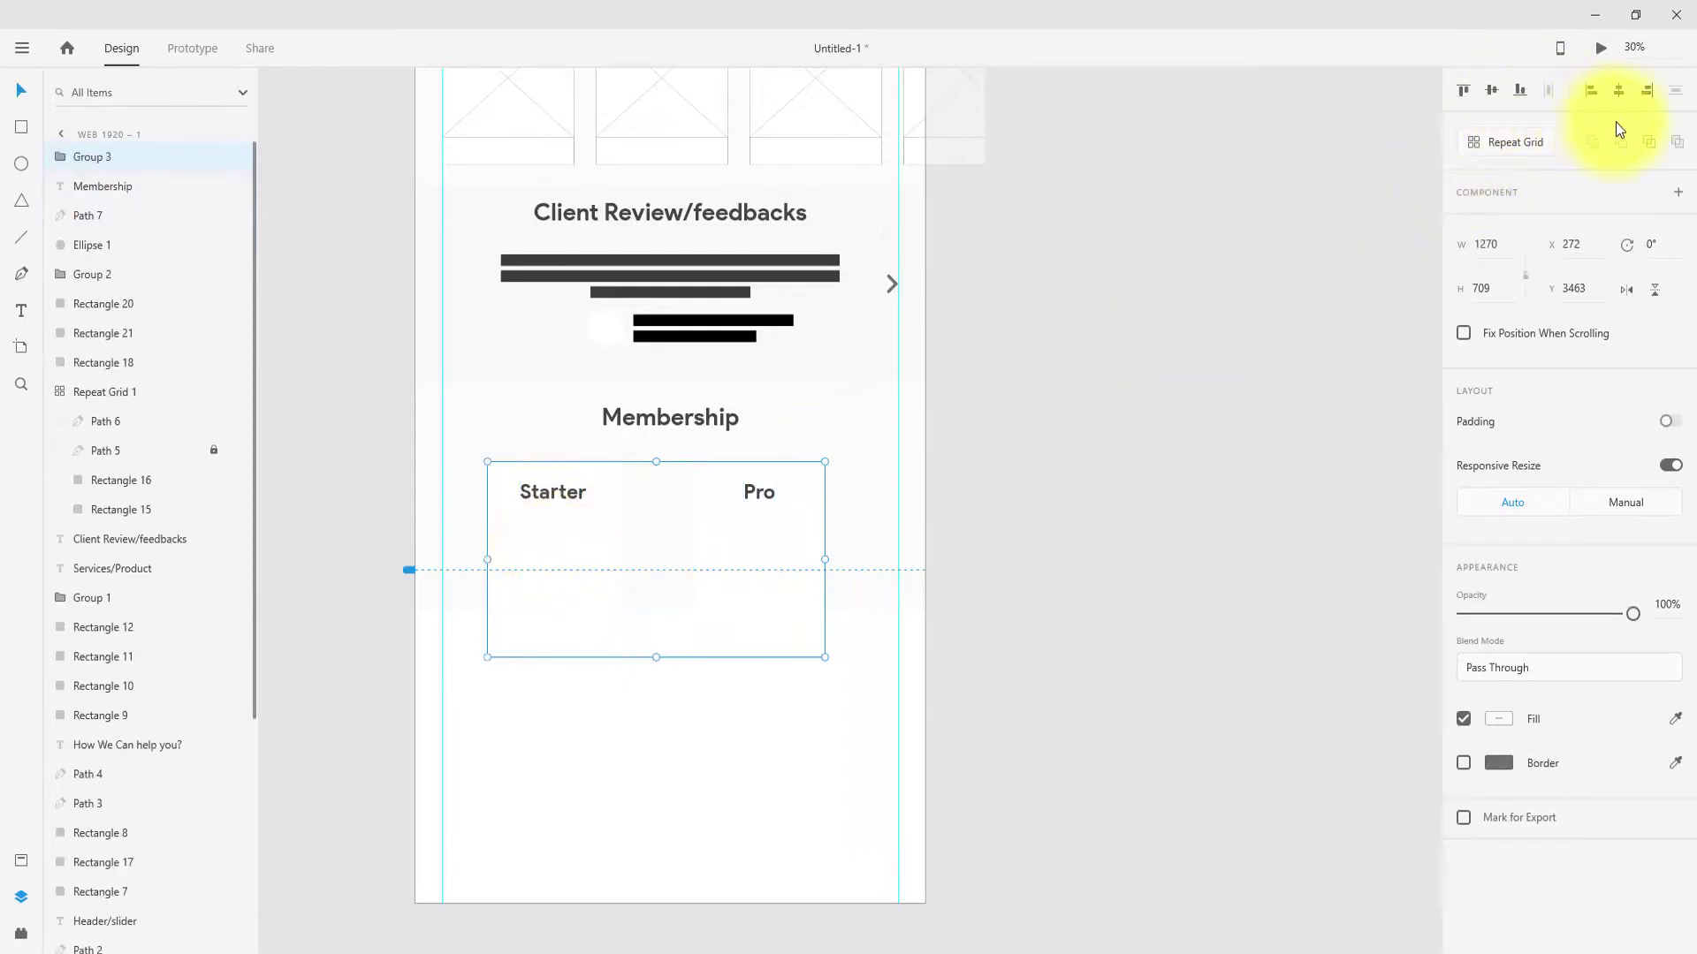
left_click(1618, 90)
left_click(800, 548)
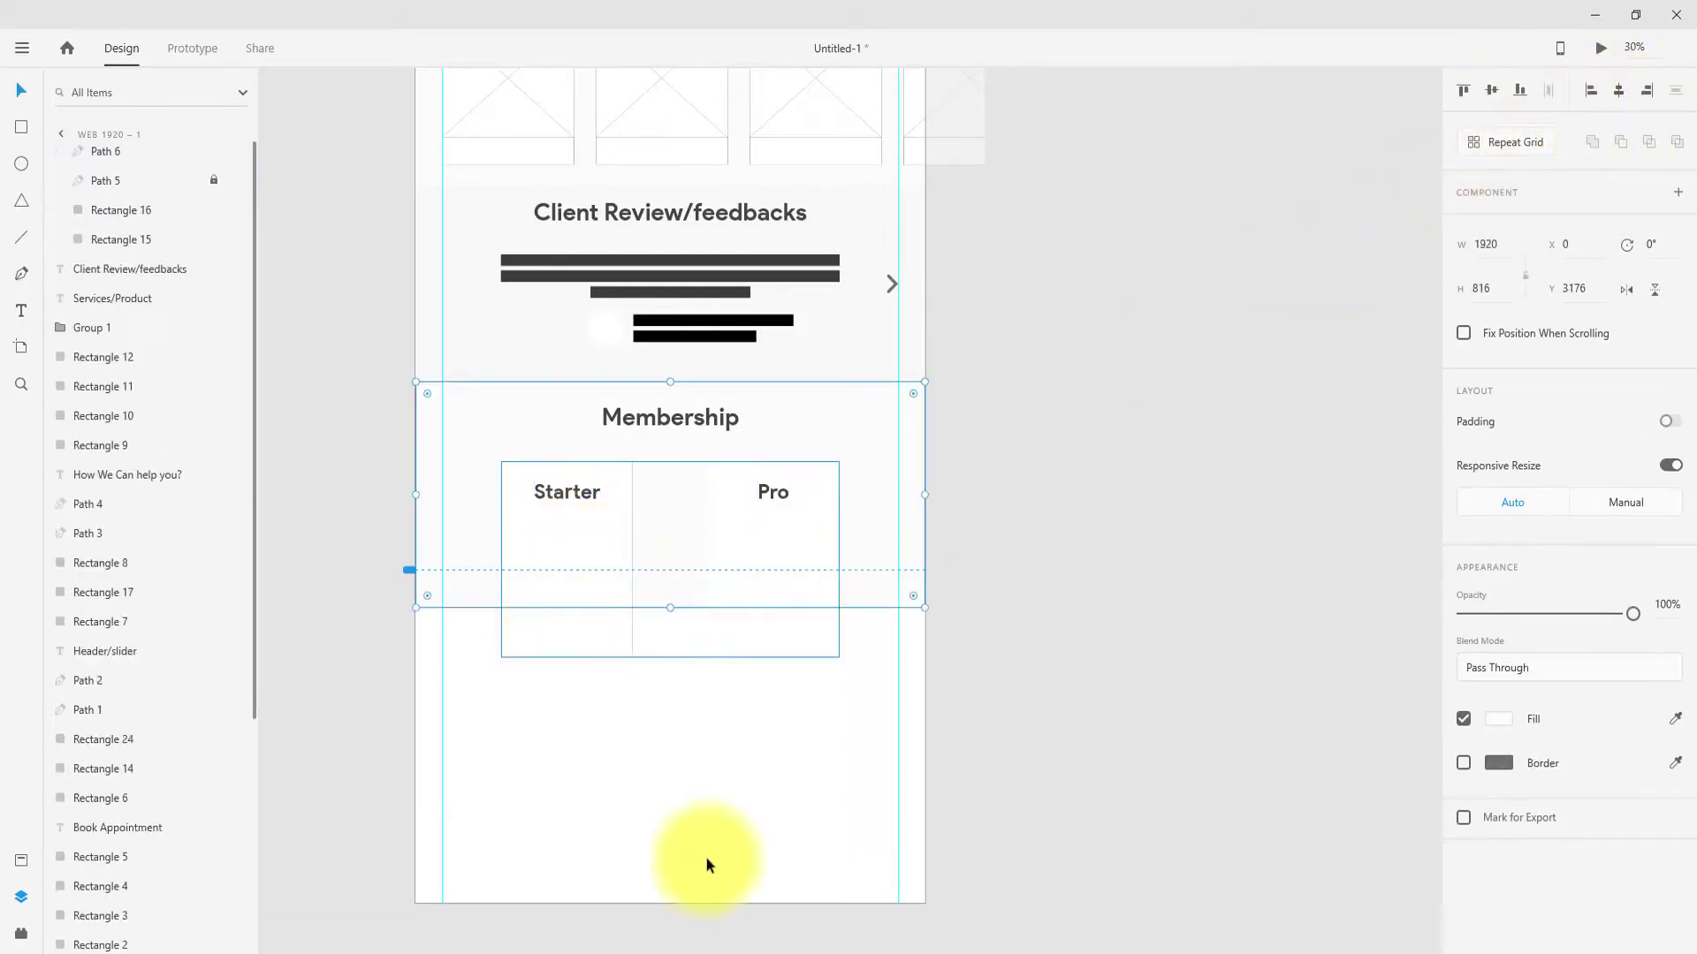
Extend the Membership section background further down to make it taller
left_click(673, 591)
left_click_drag(669, 606, 664, 685)
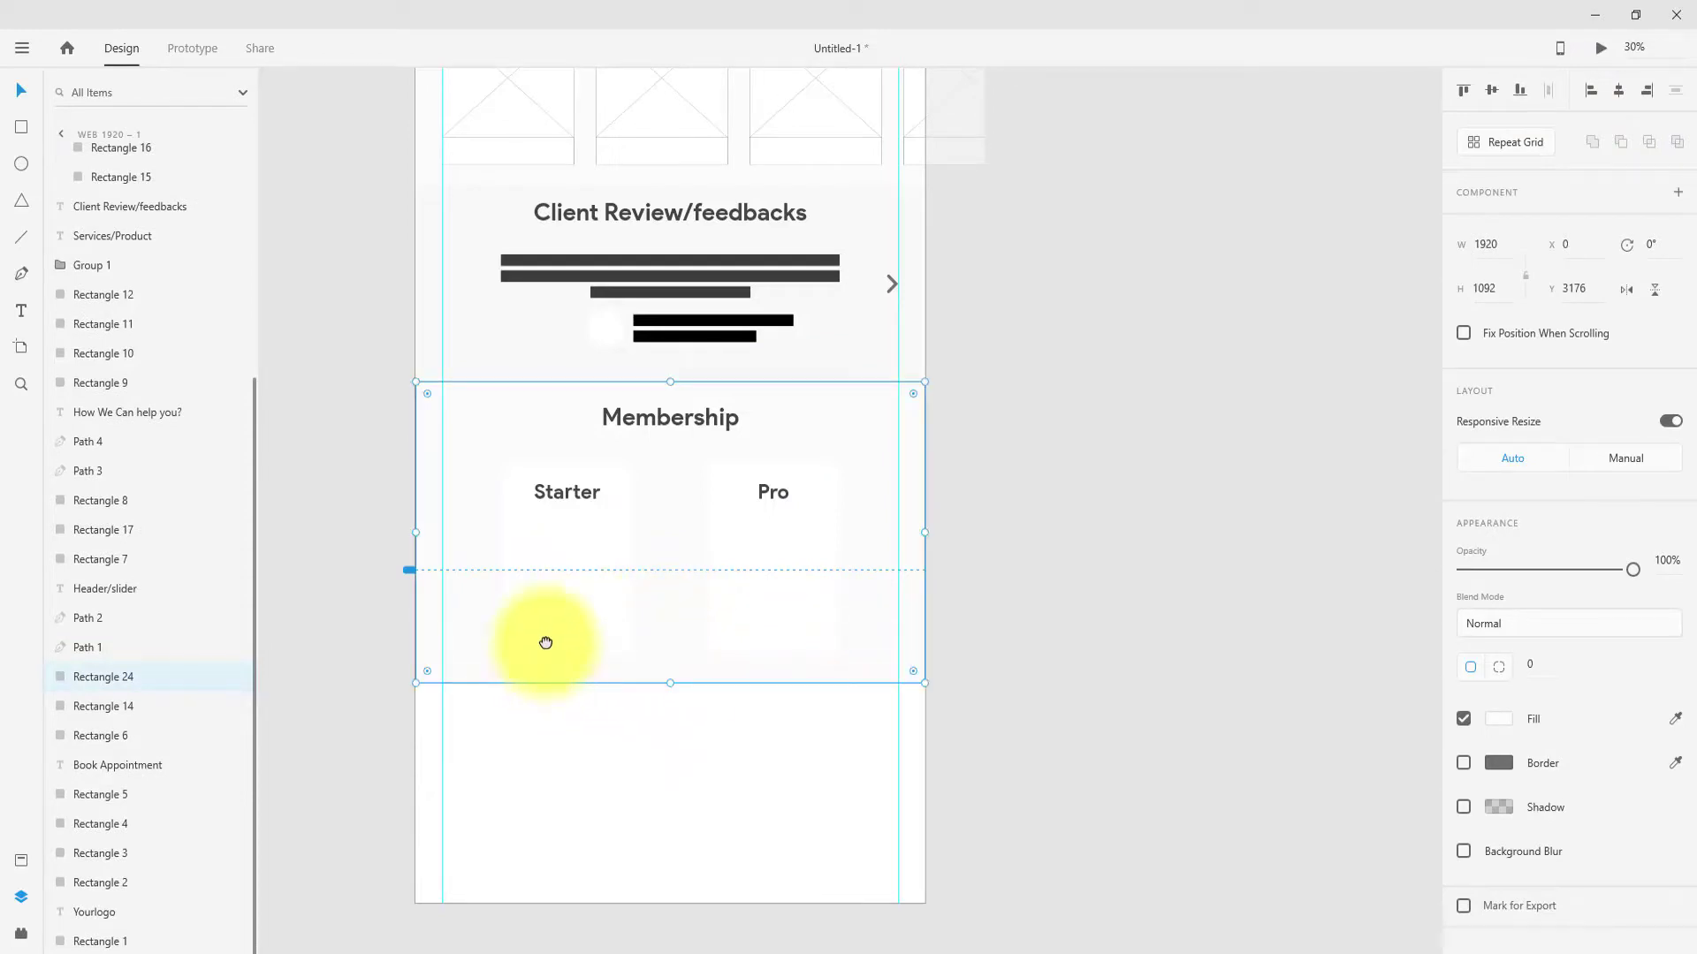
scroll(522, 576, "down", 1)
scroll(415, 623, "up", 3, "ctrl")
Draw a button box inside the Starter card with a thicker black outline
left_click(443, 625)
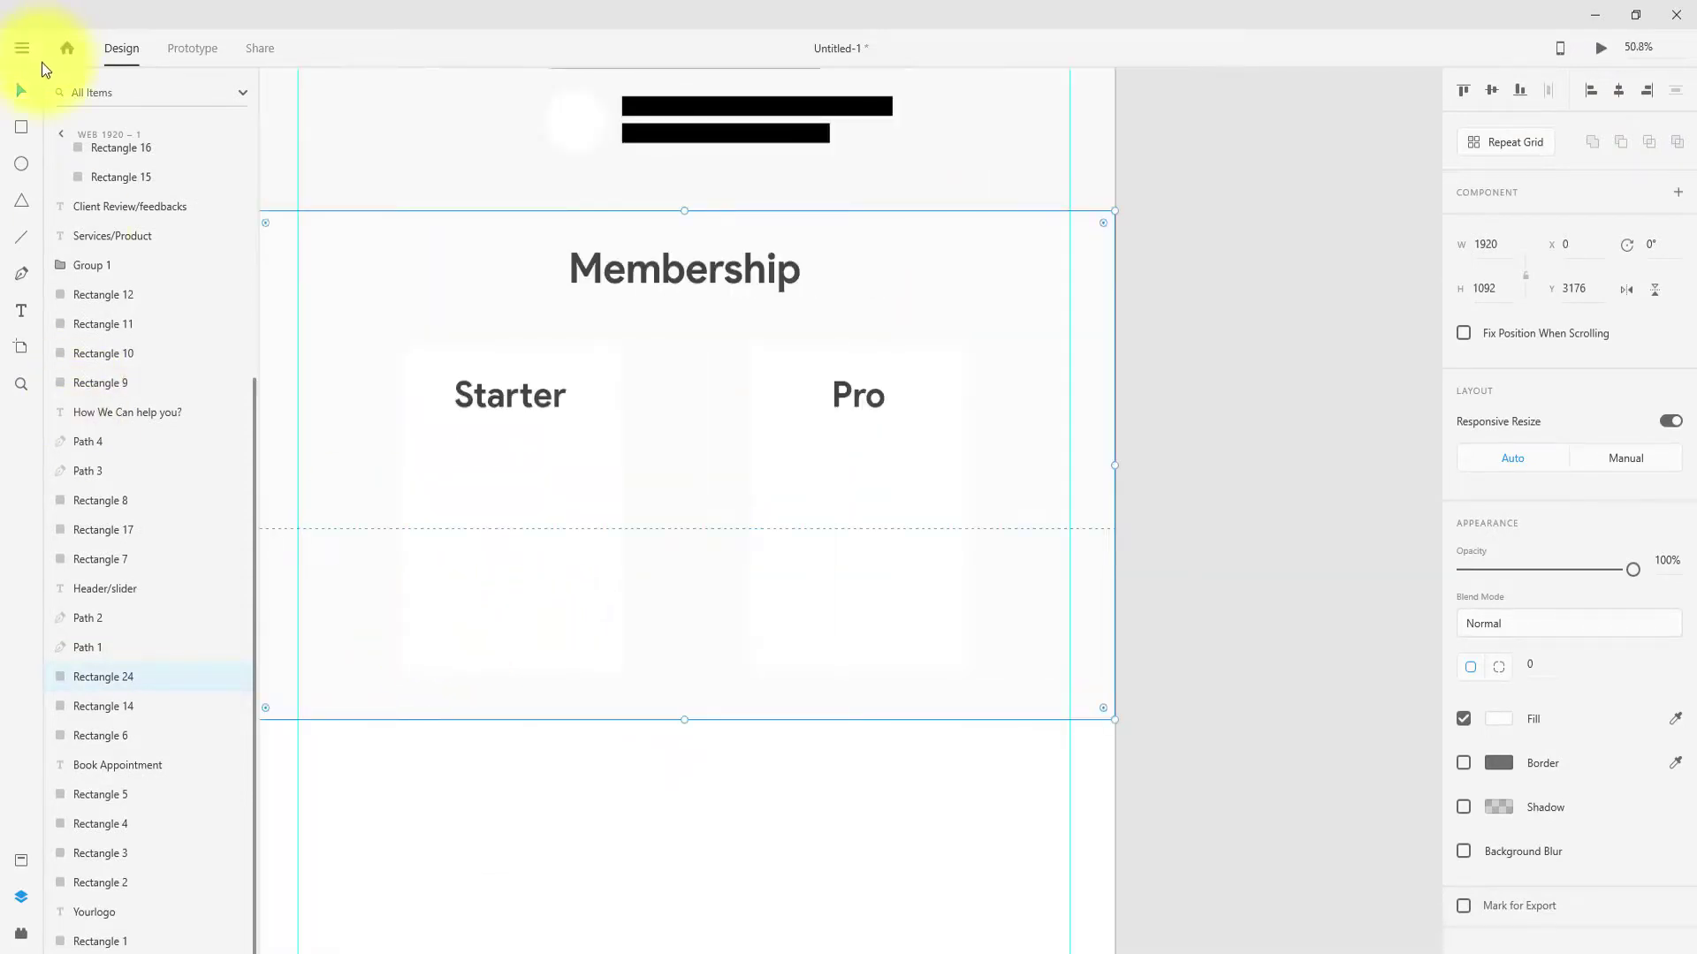
left_click(21, 127)
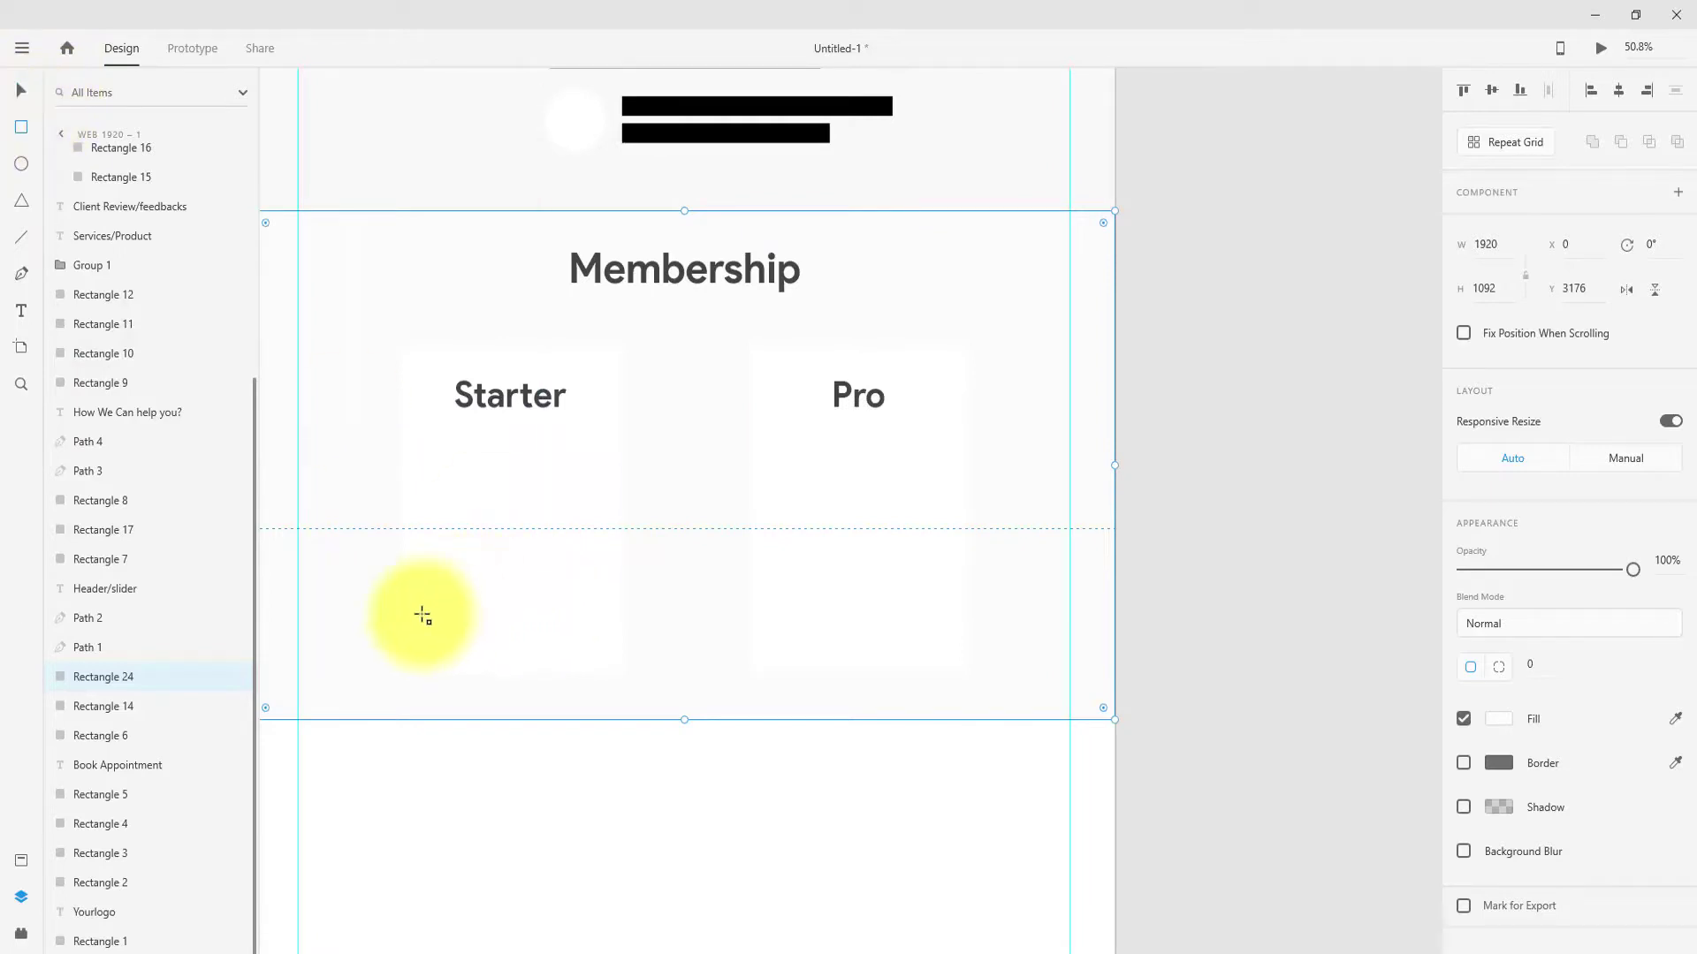
left_click_drag(421, 614, 585, 659)
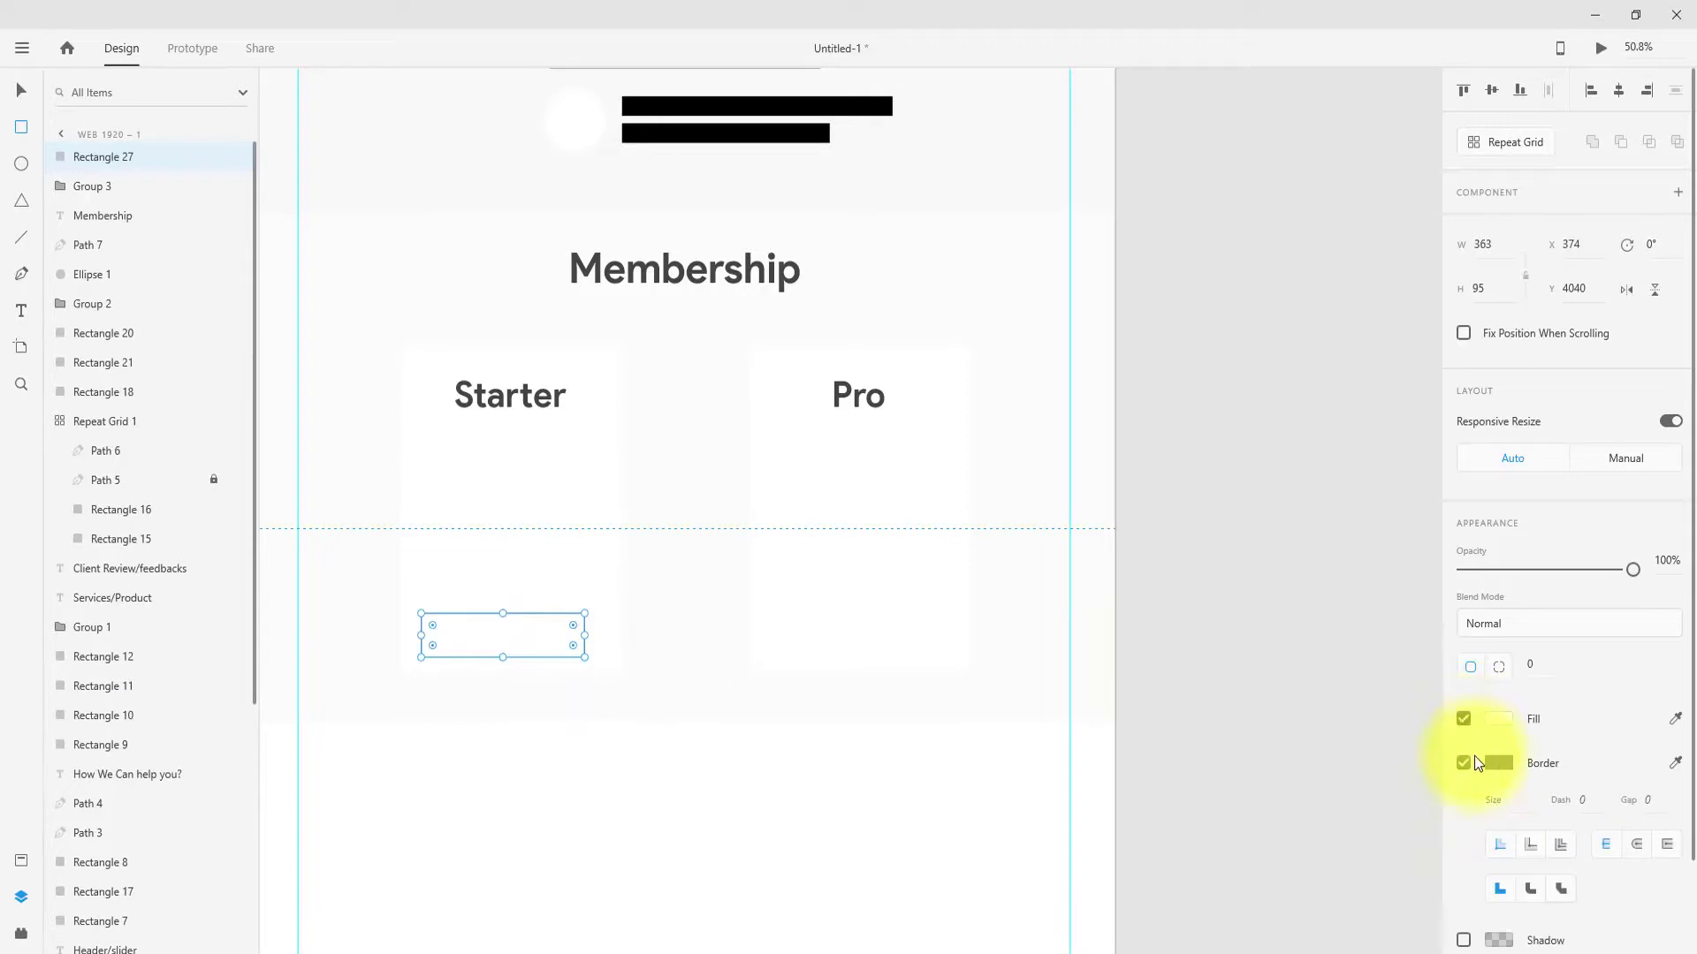
left_click(1502, 759)
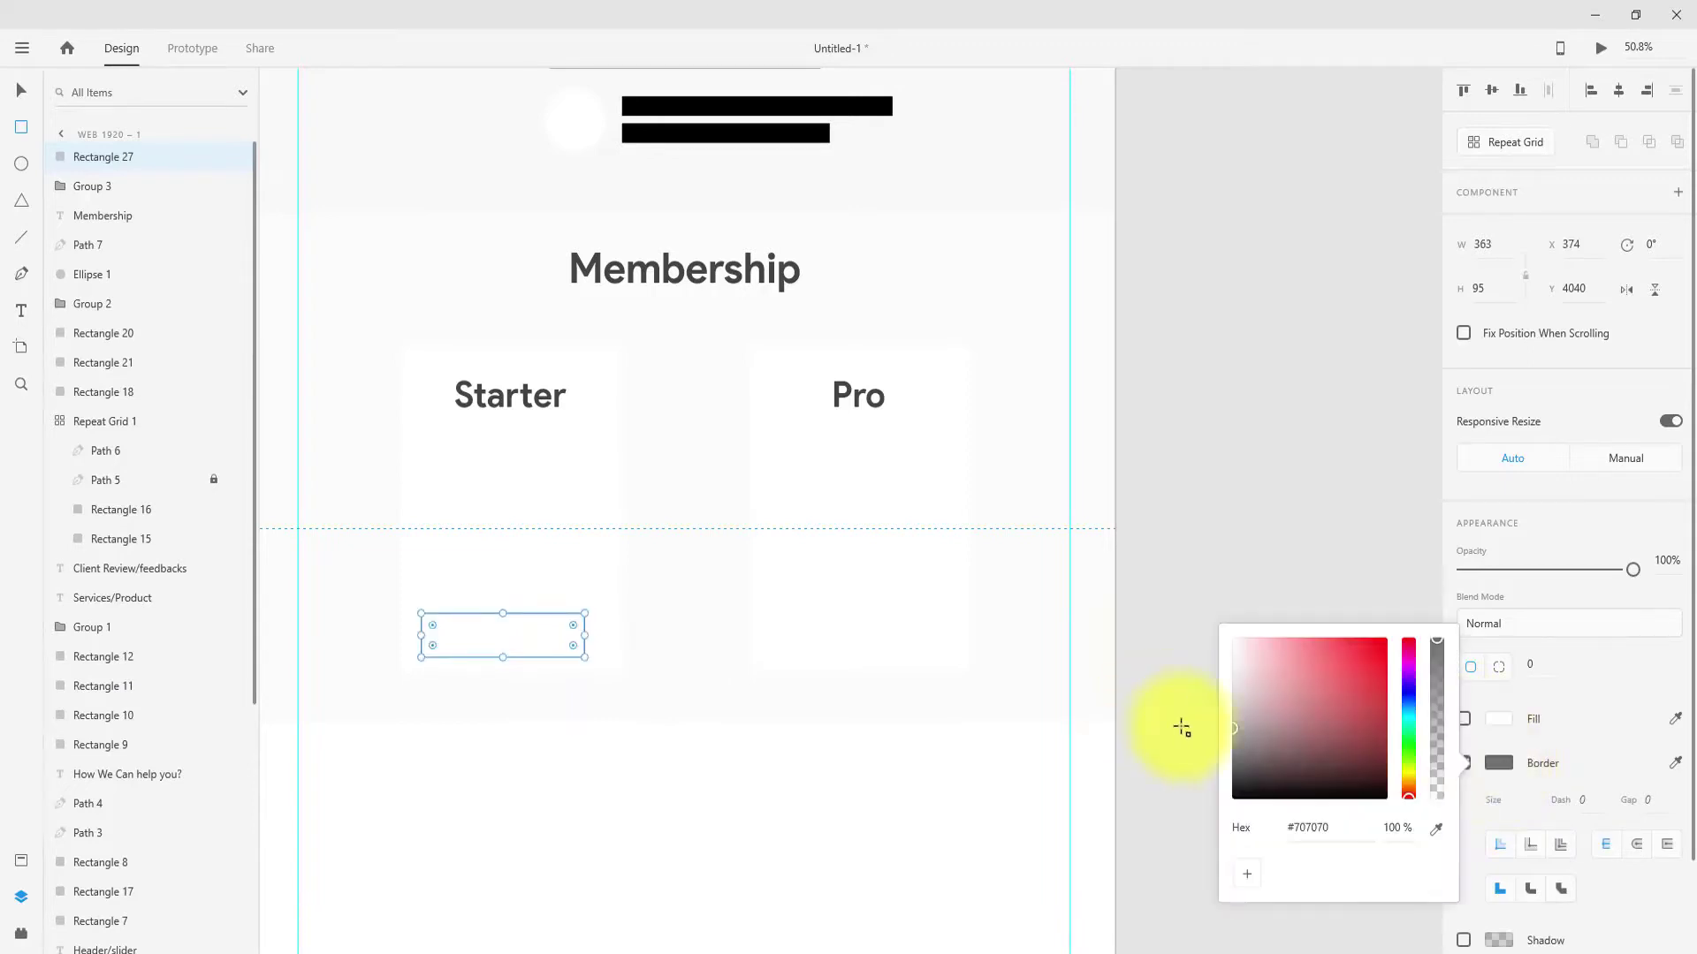
left_click_drag(1182, 727, 1203, 841)
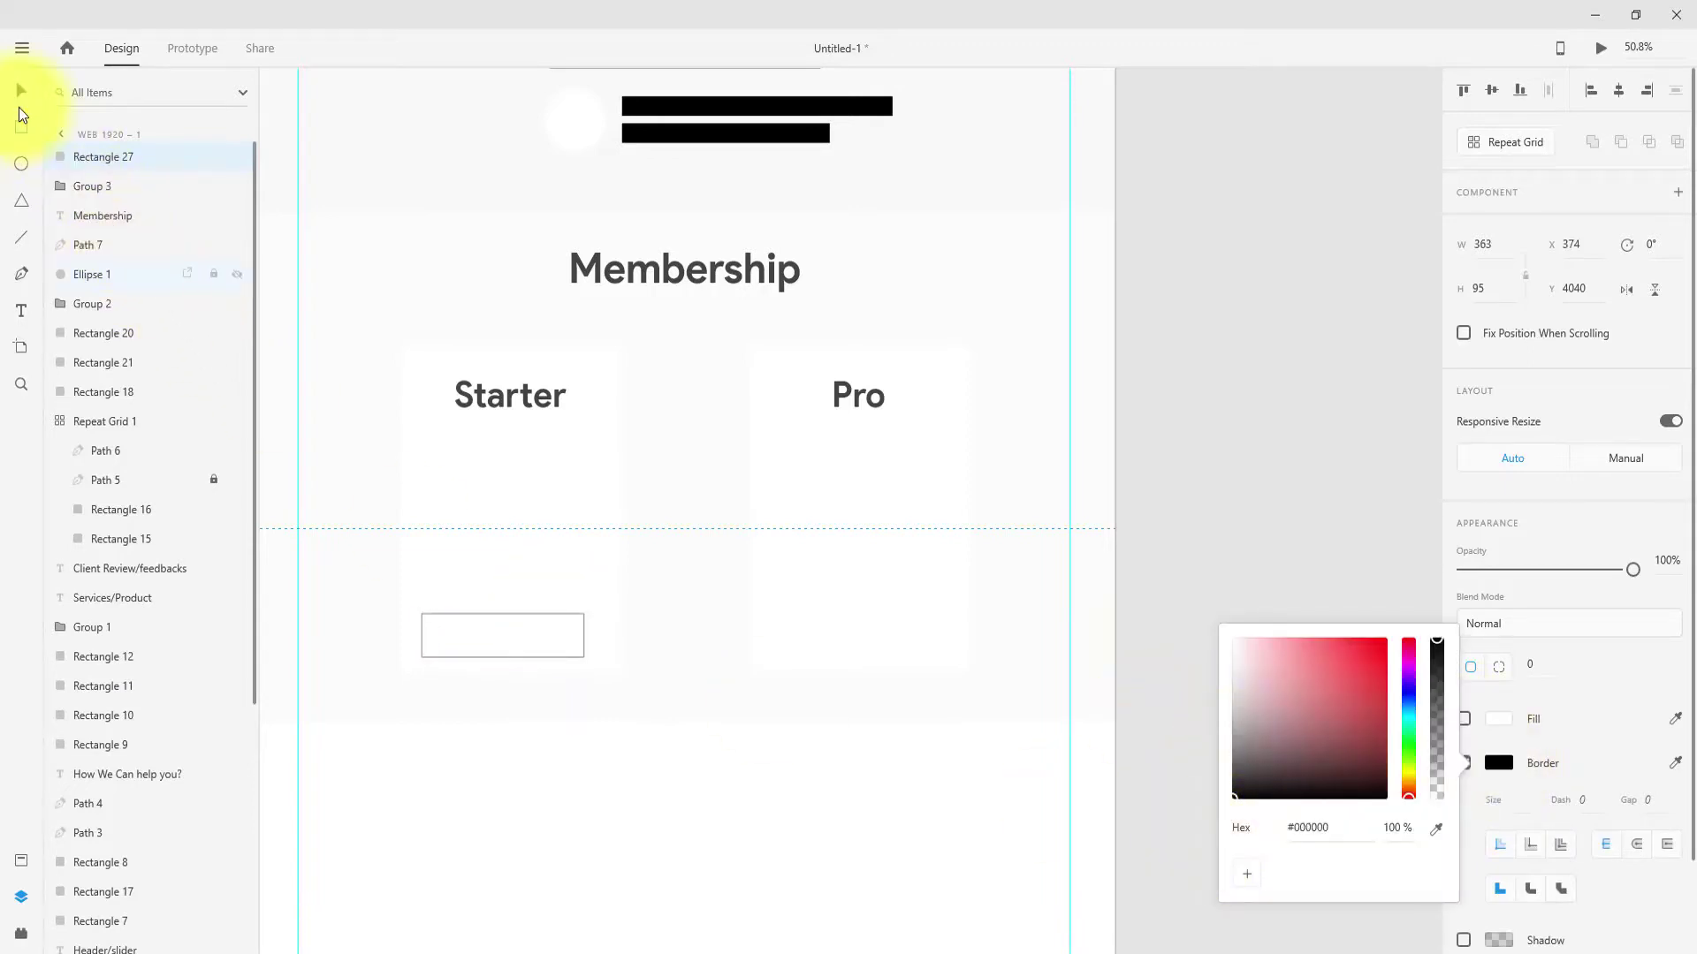
left_click(1469, 887)
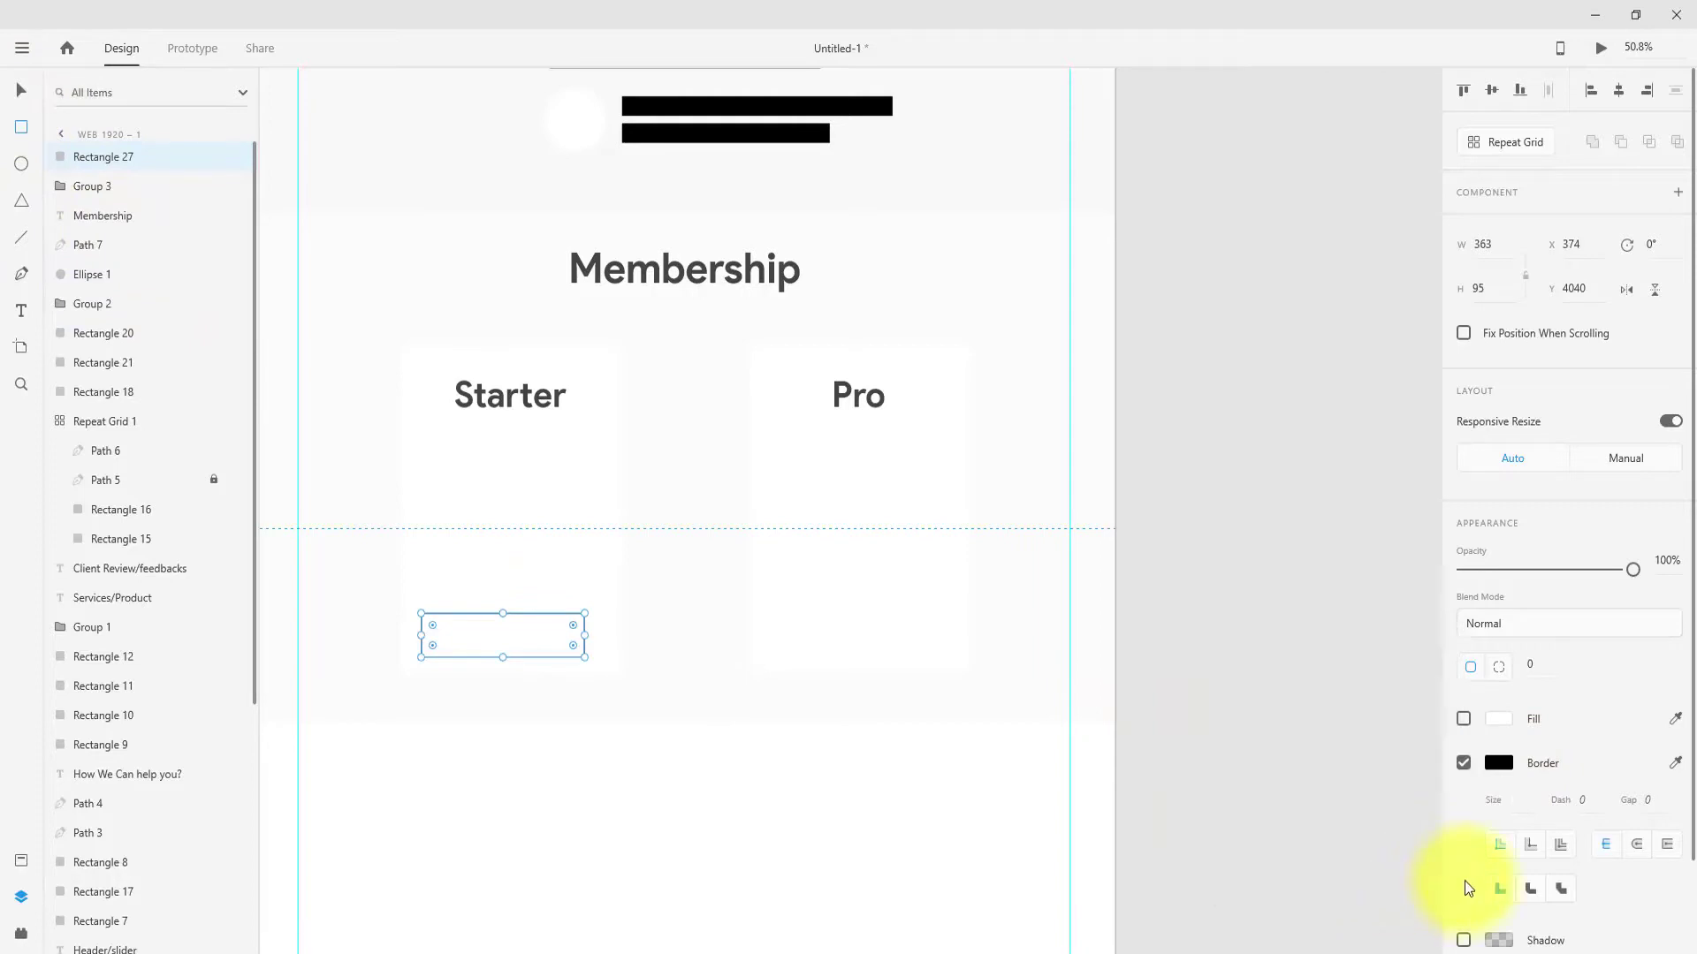
left_click(1511, 800)
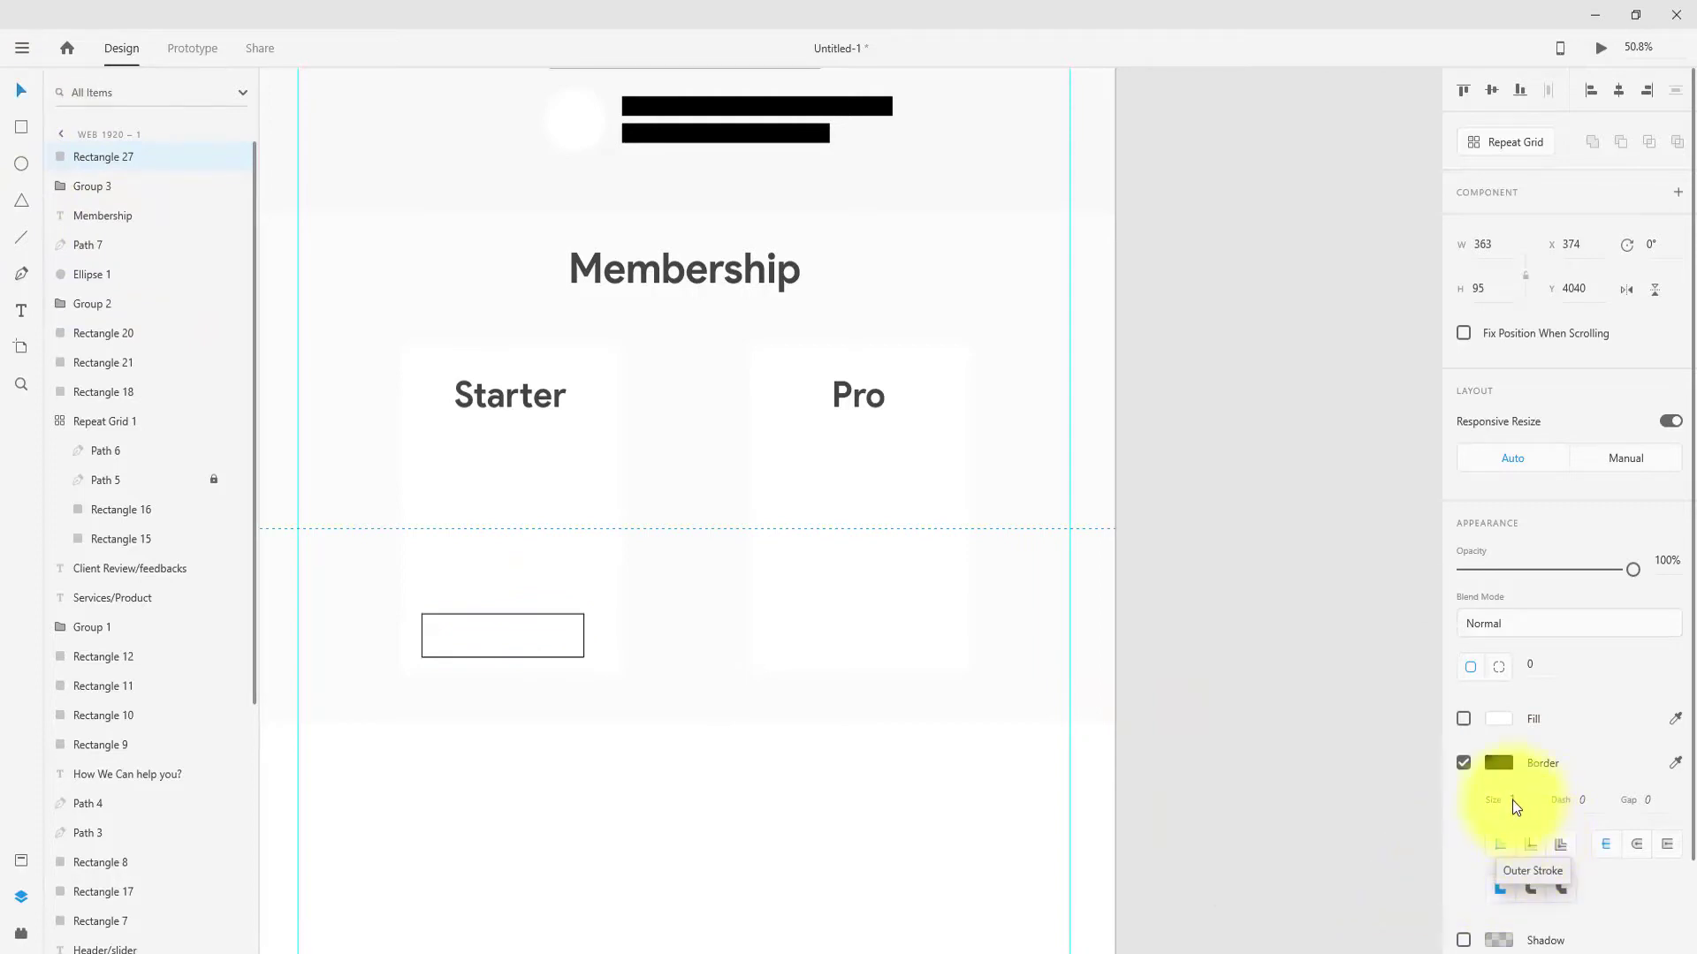
key("Up")
key("Up")
key("Up")
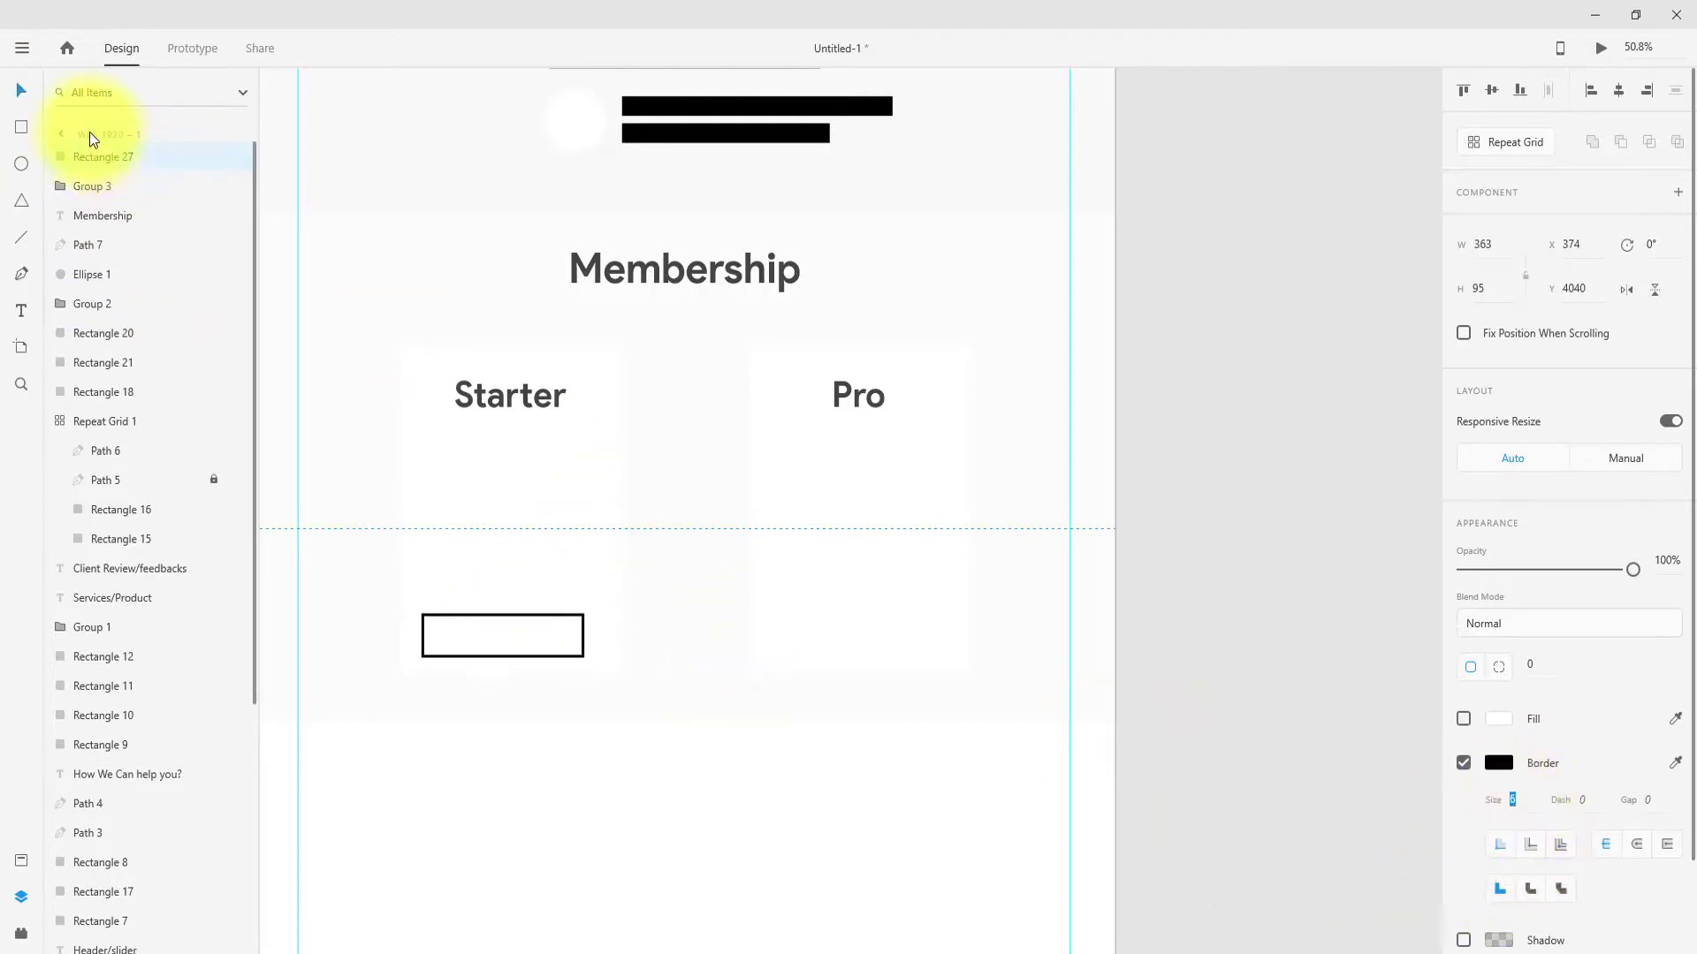
Shift and ungroup the pricing cards, then nudge the Starter button box up and widen it
left_click(25, 90)
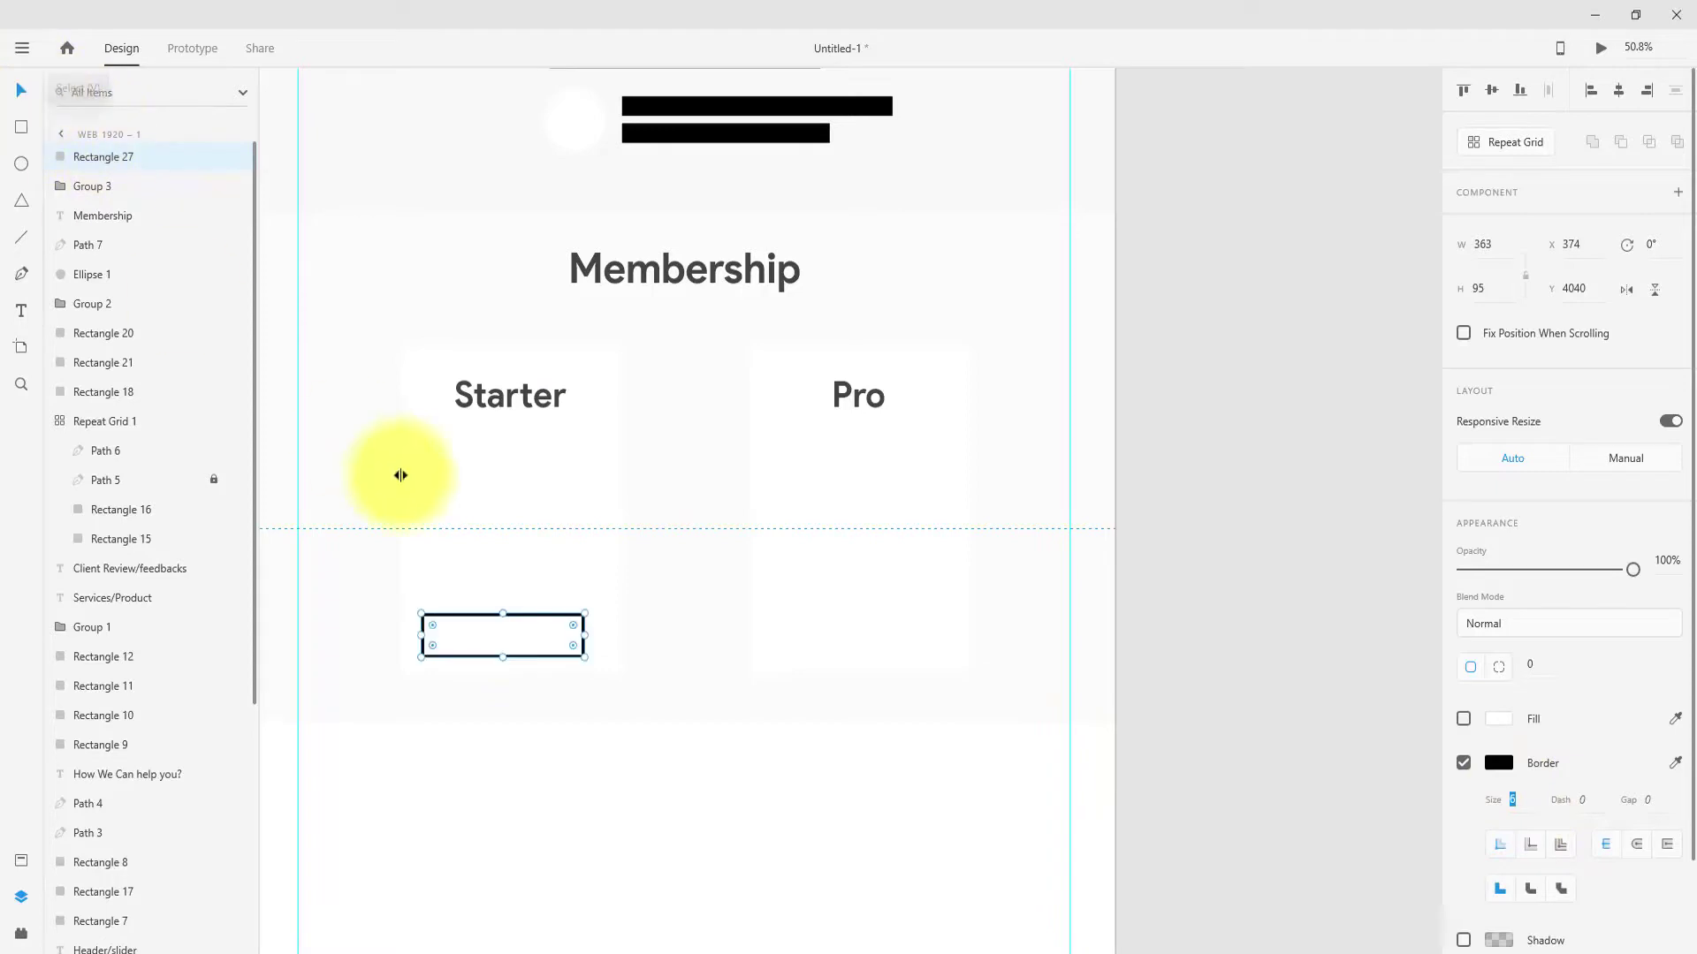
left_click(516, 628)
left_click_drag(516, 629, 592, 622)
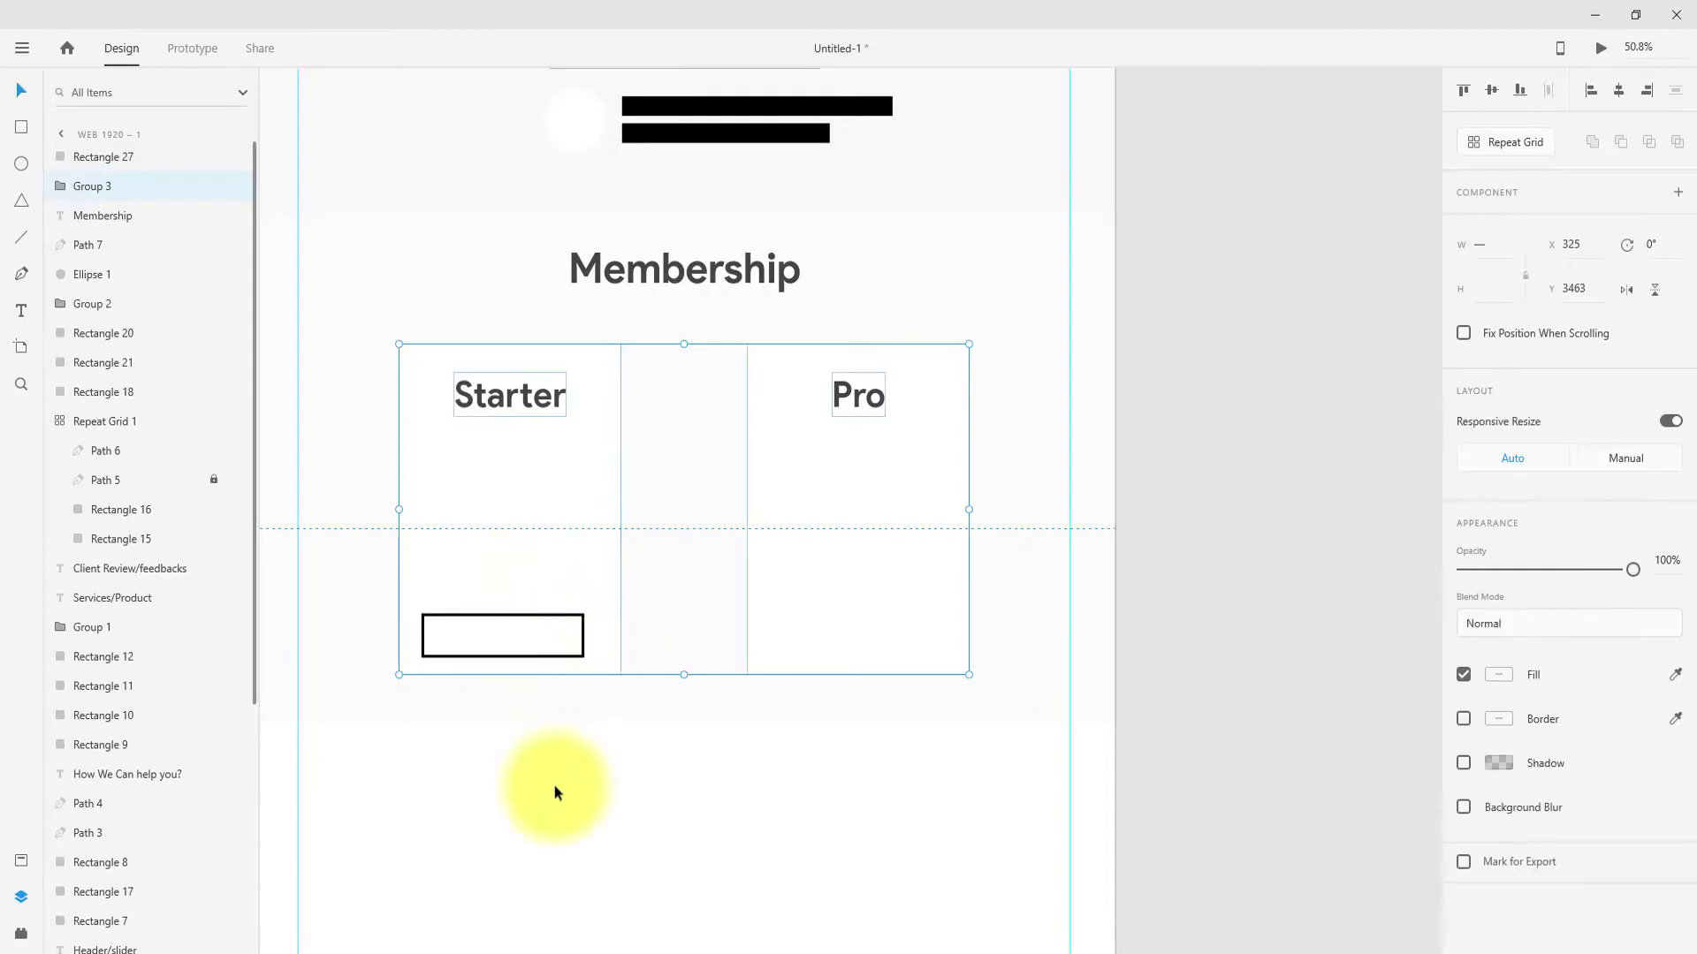
key("ctrl+shift+g")
key("Escape")
left_click_drag(512, 656, 512, 650)
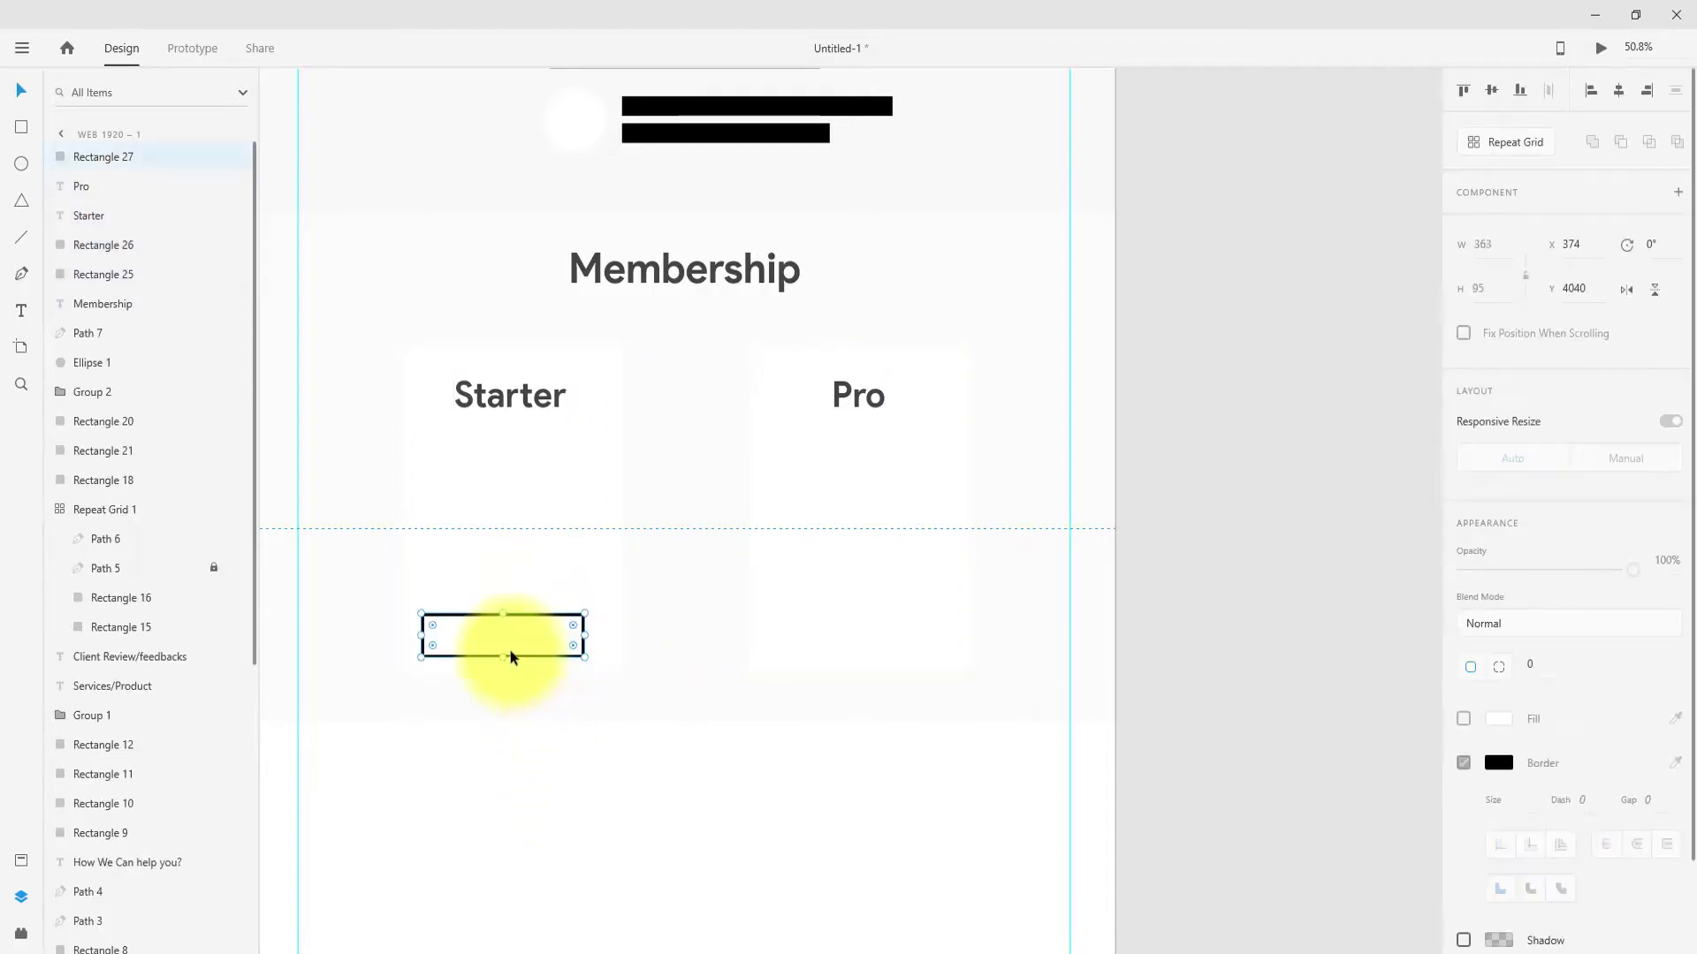
left_click(551, 647, "shift")
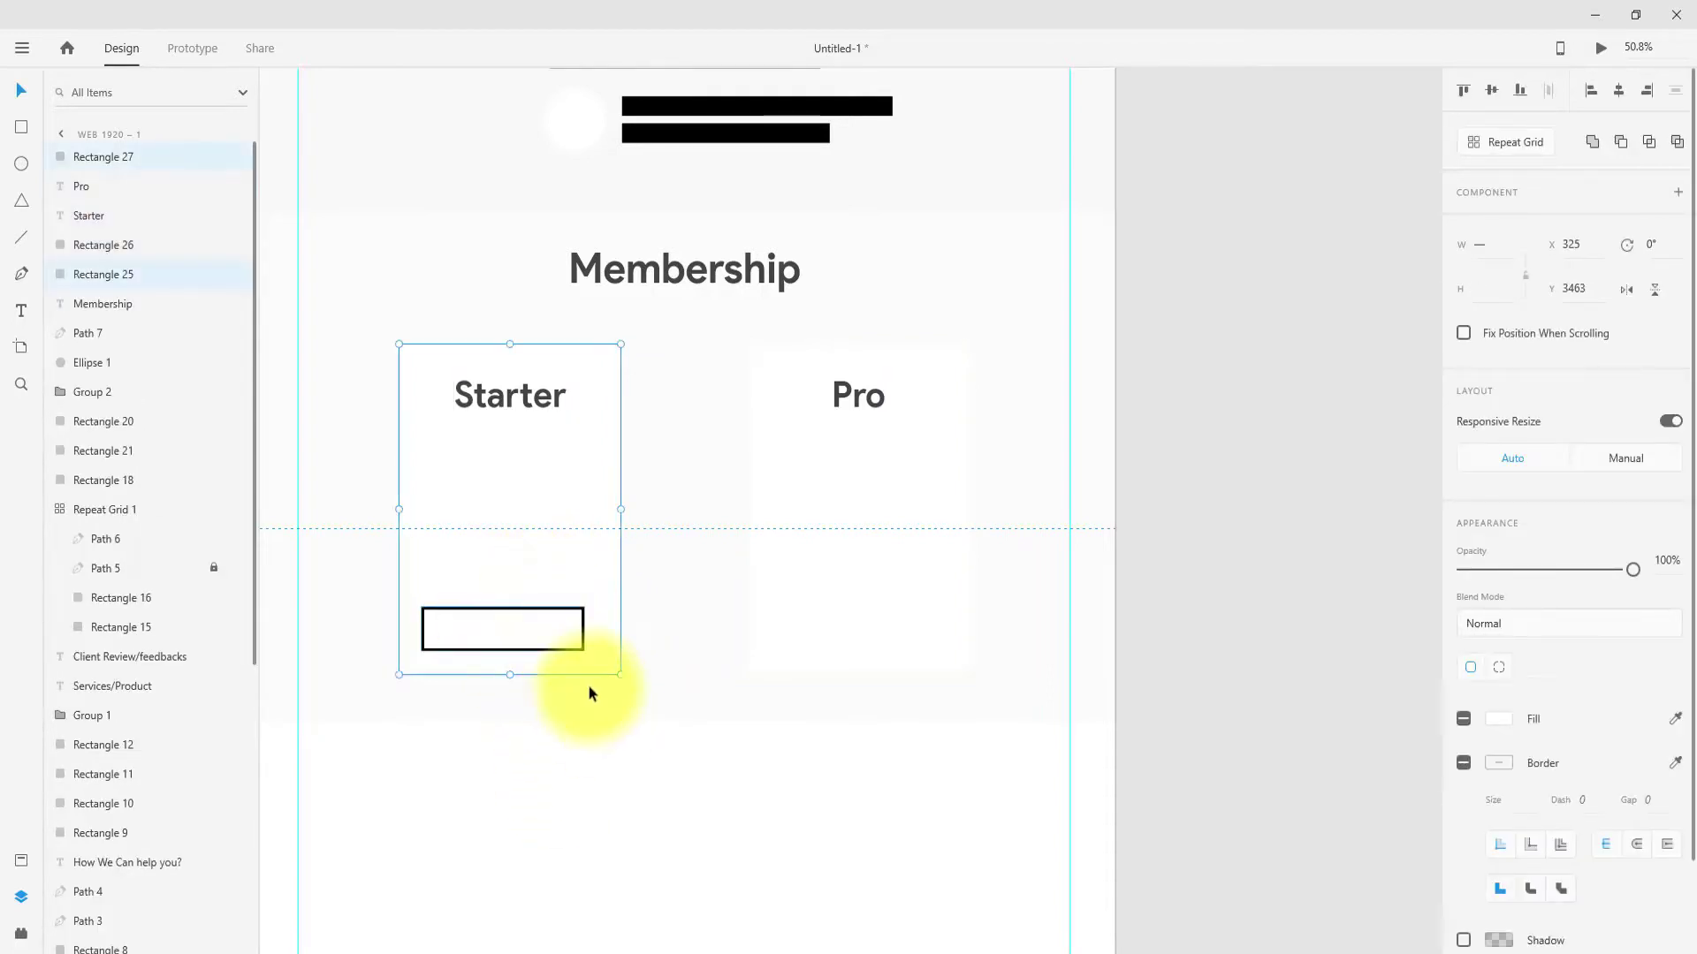
left_click(574, 645)
left_click_drag(582, 650, 621, 650)
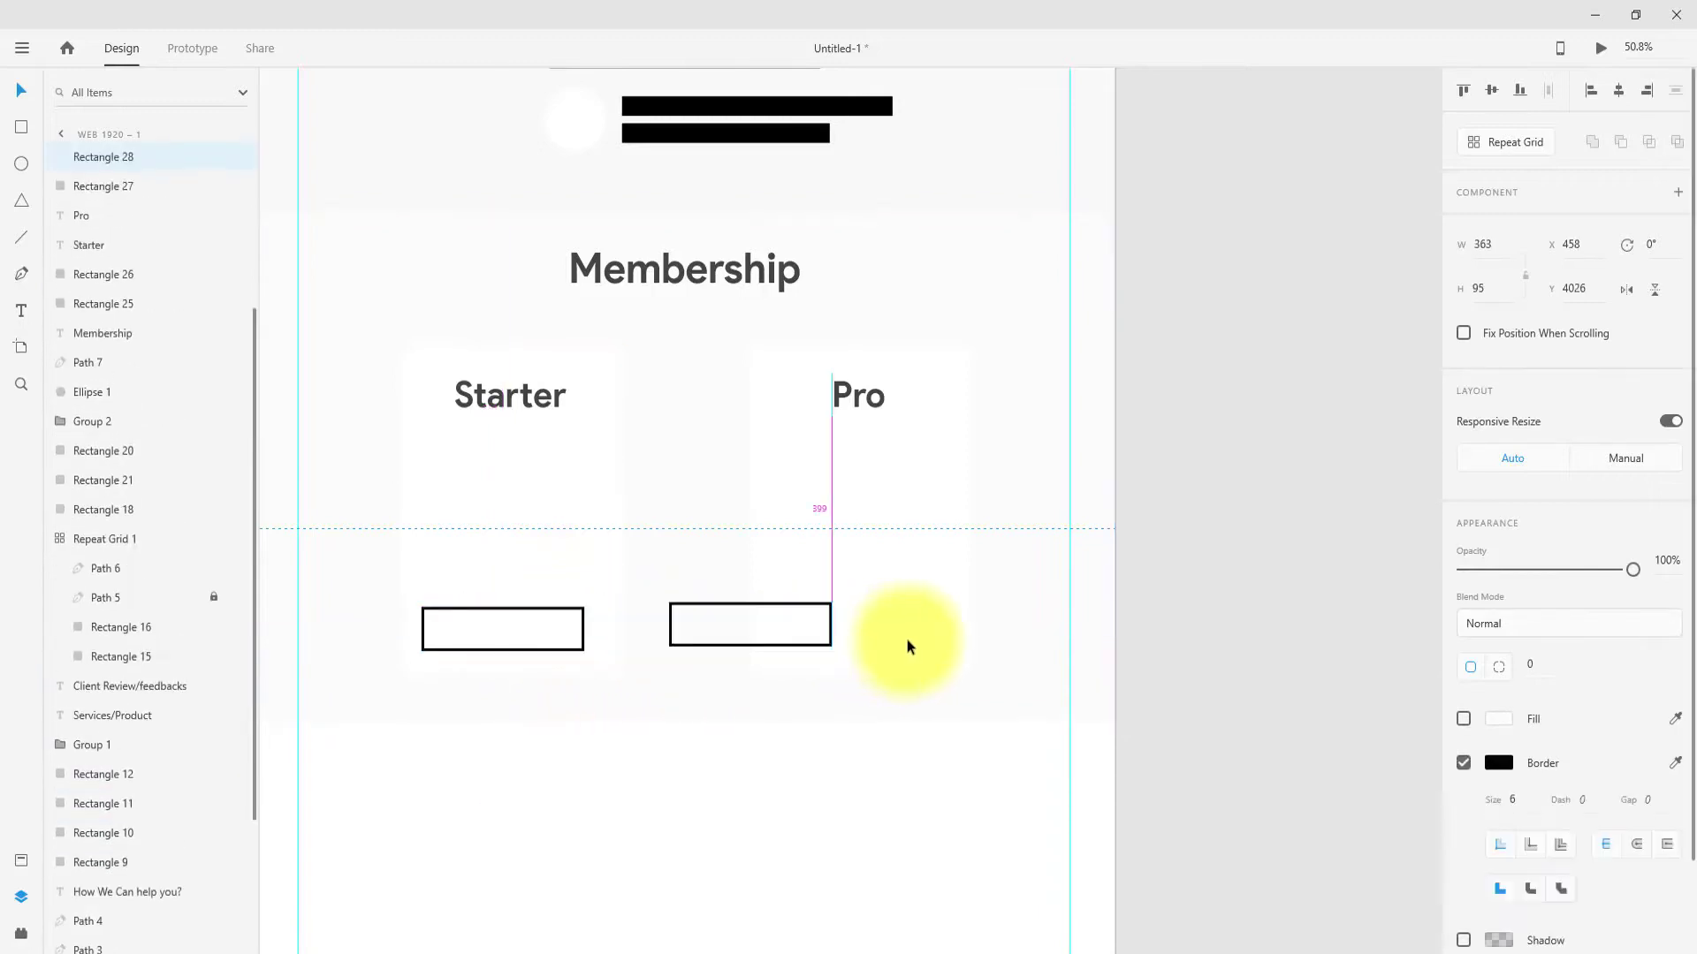
Copy the button box into the Pro card with a solid black fill and no outline
mouse_move(840, 651)
left_mouse_down()
mouse_move(936, 646)
mouse_move(932, 622)
left_mouse_up()
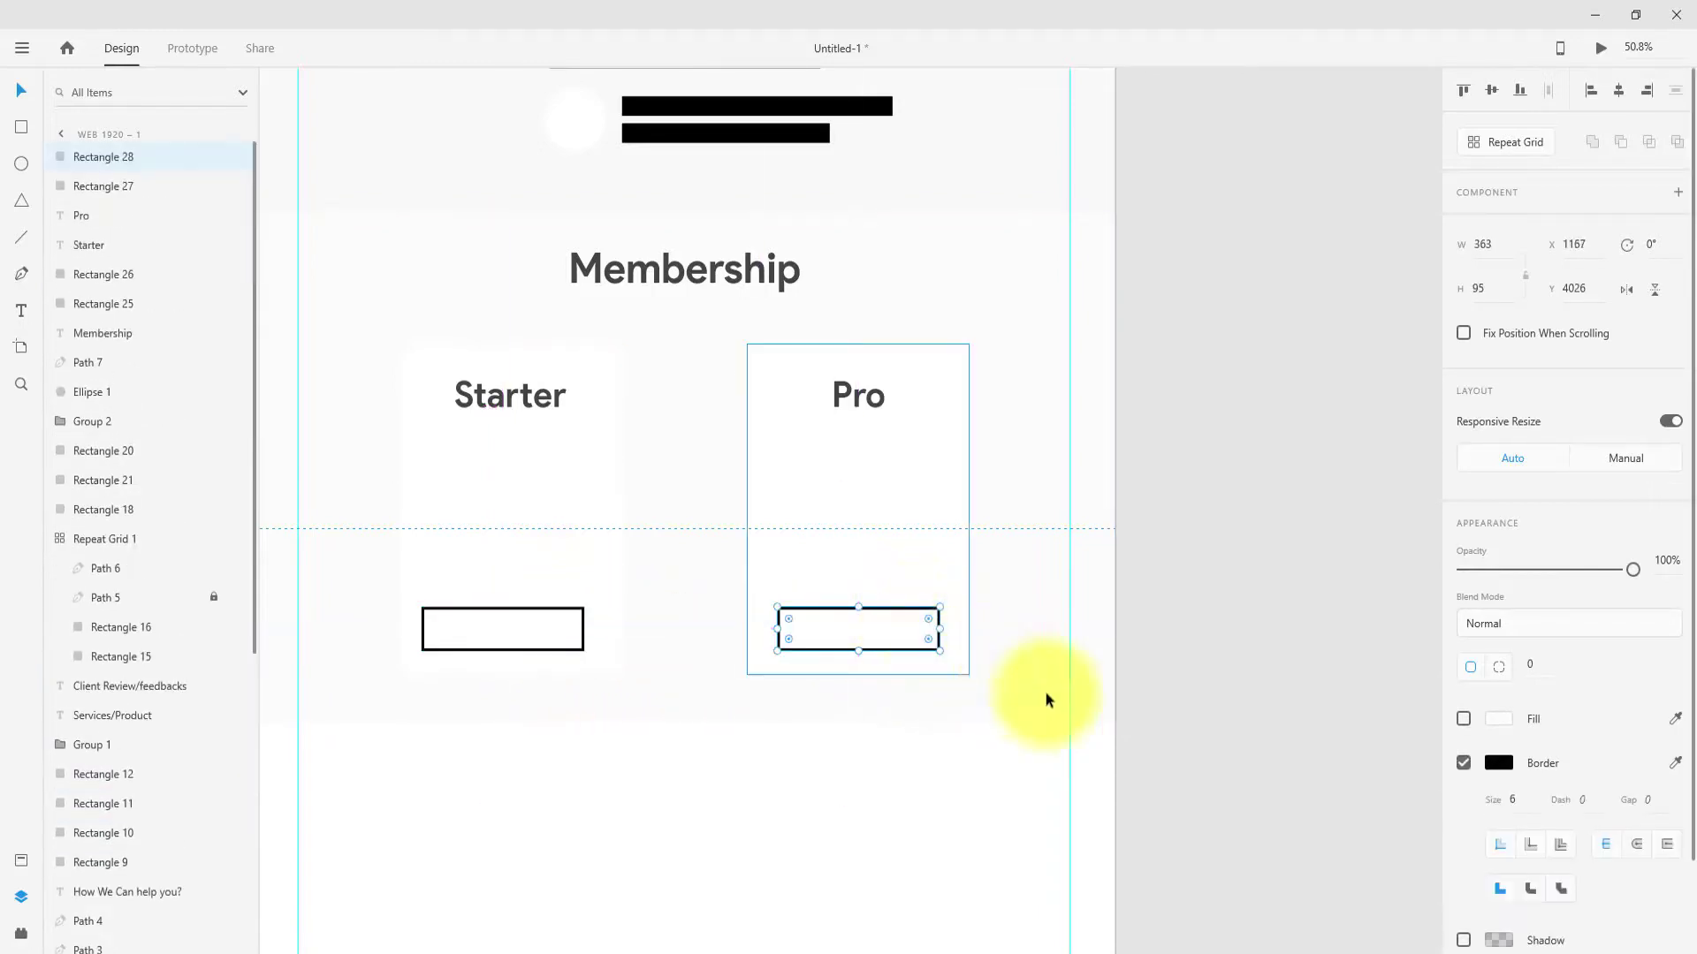
left_click(1463, 720)
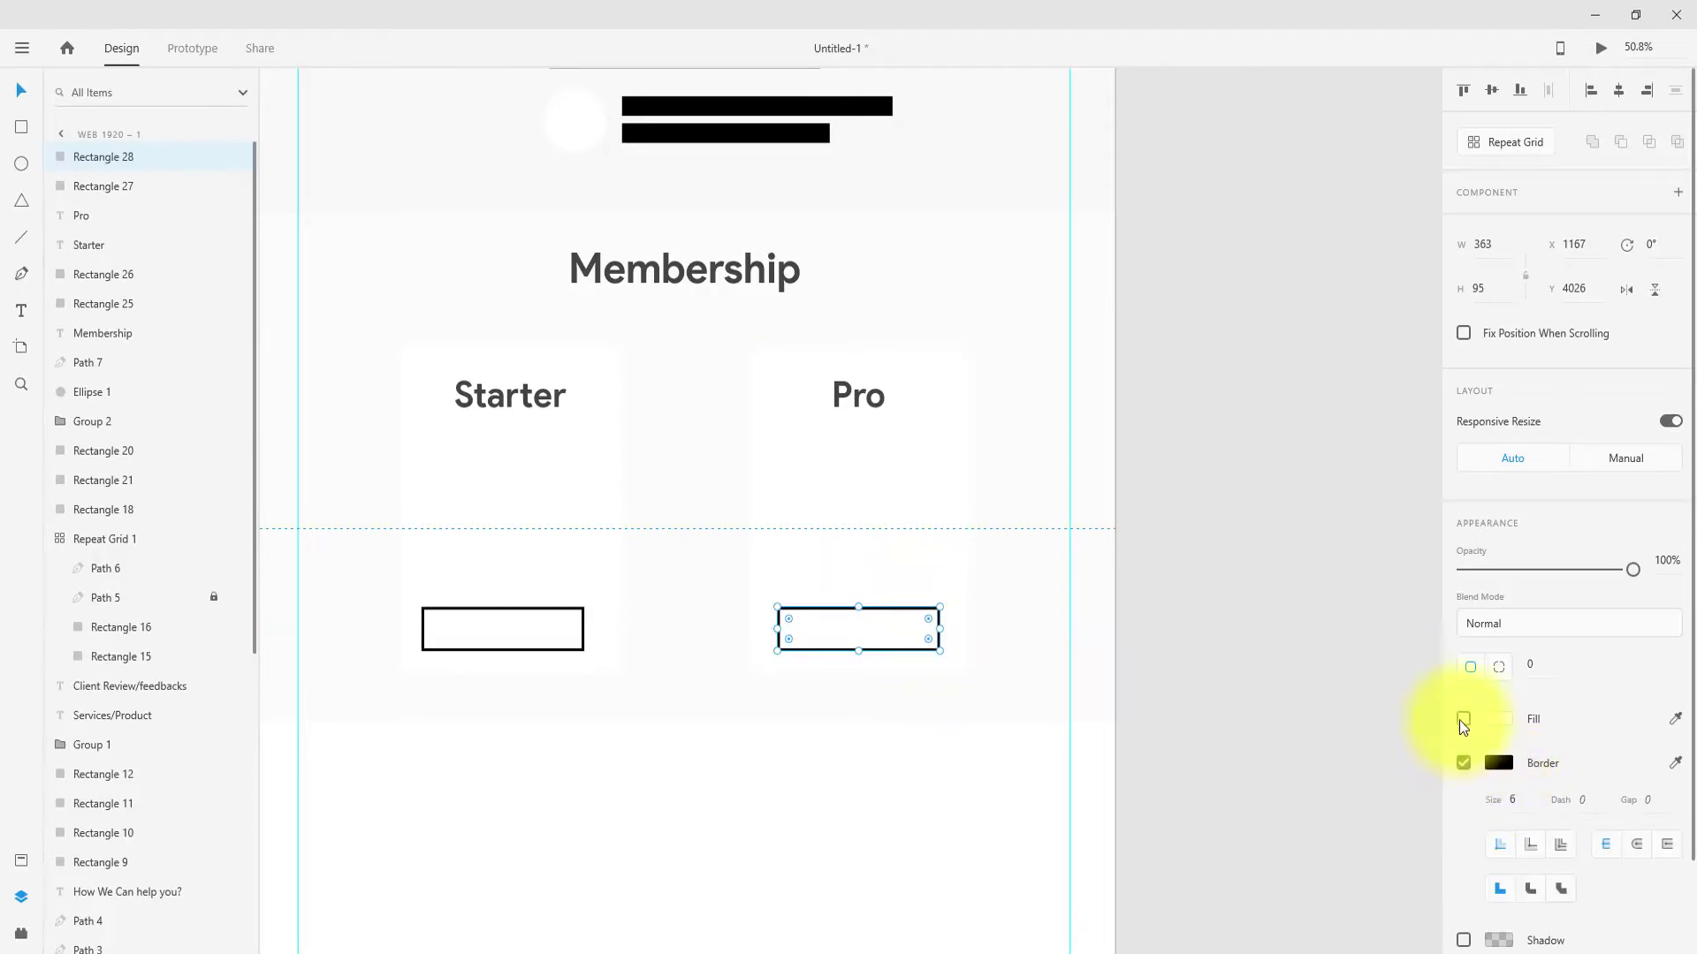
left_click(1463, 762)
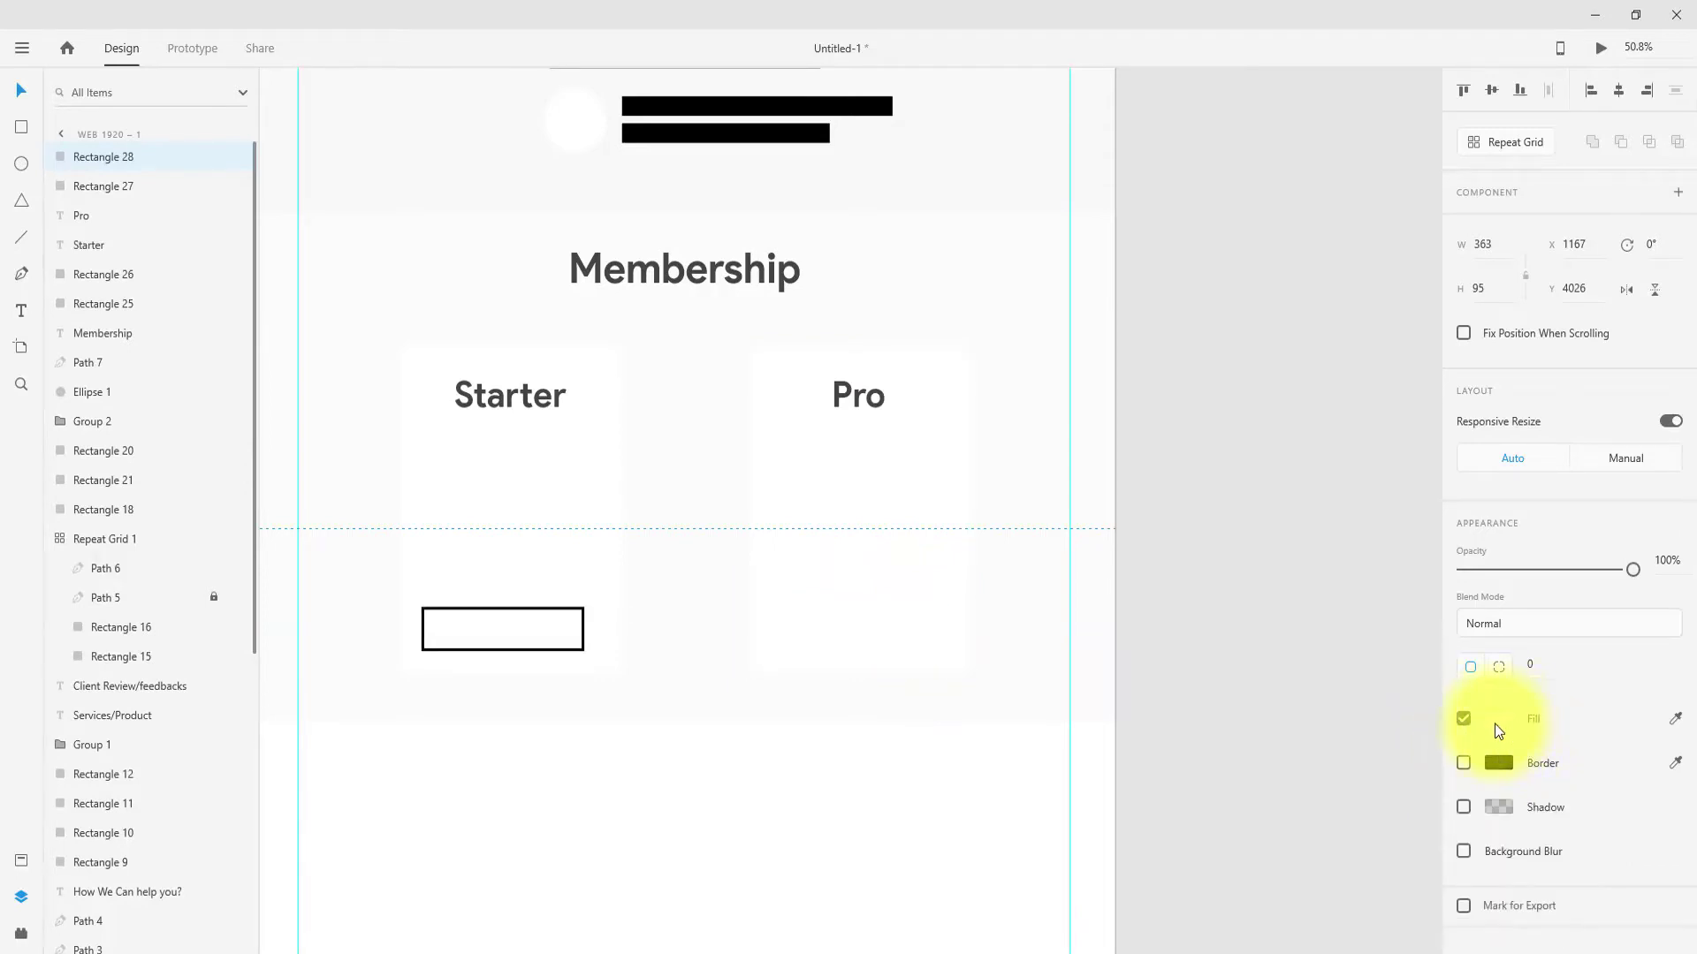
left_click(1493, 723)
left_click_drag(1332, 673, 1136, 784)
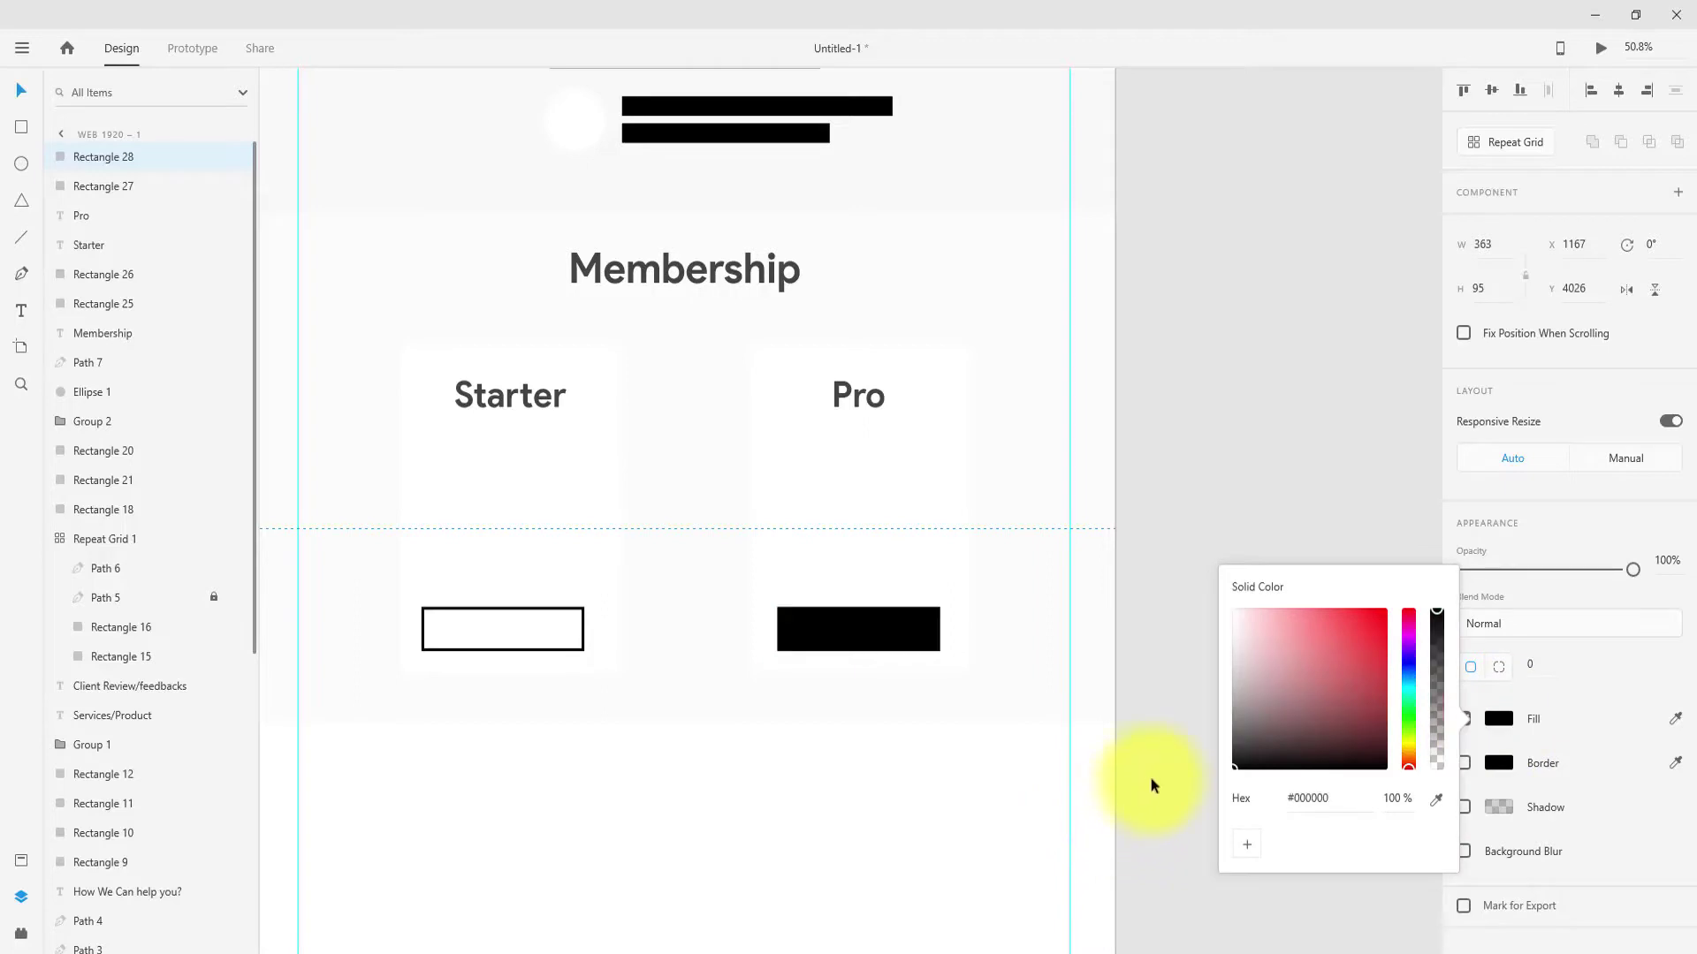
left_click(1136, 784)
left_click(505, 645)
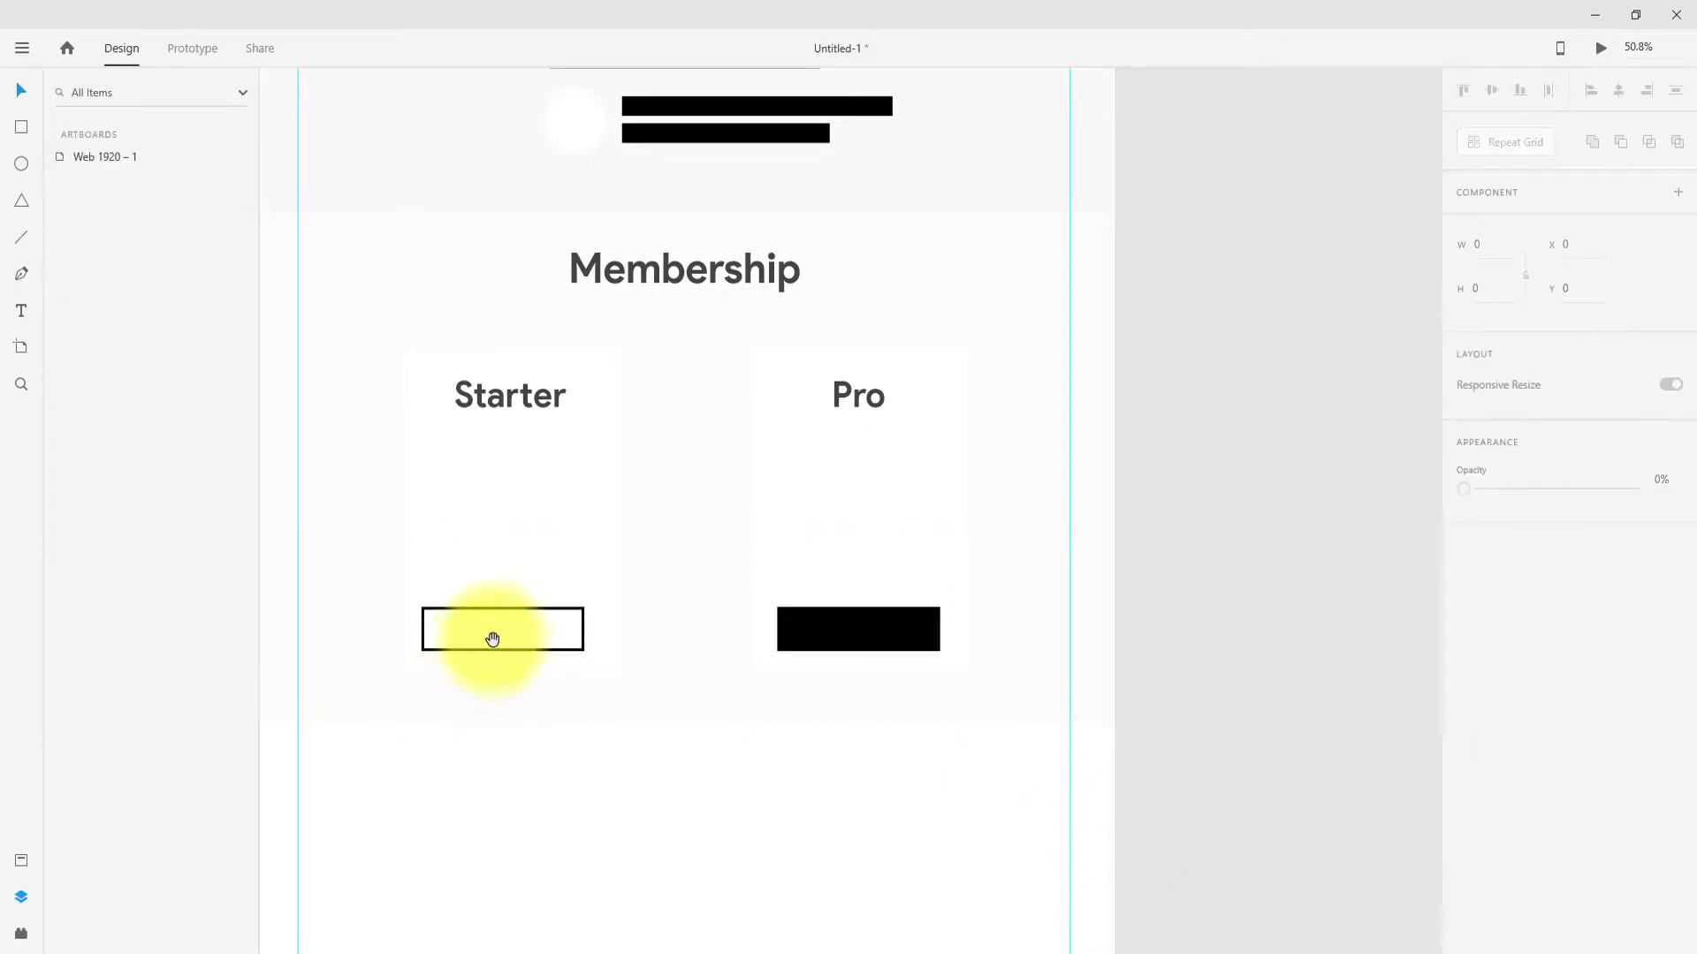
scroll(495, 623, "down", 1)
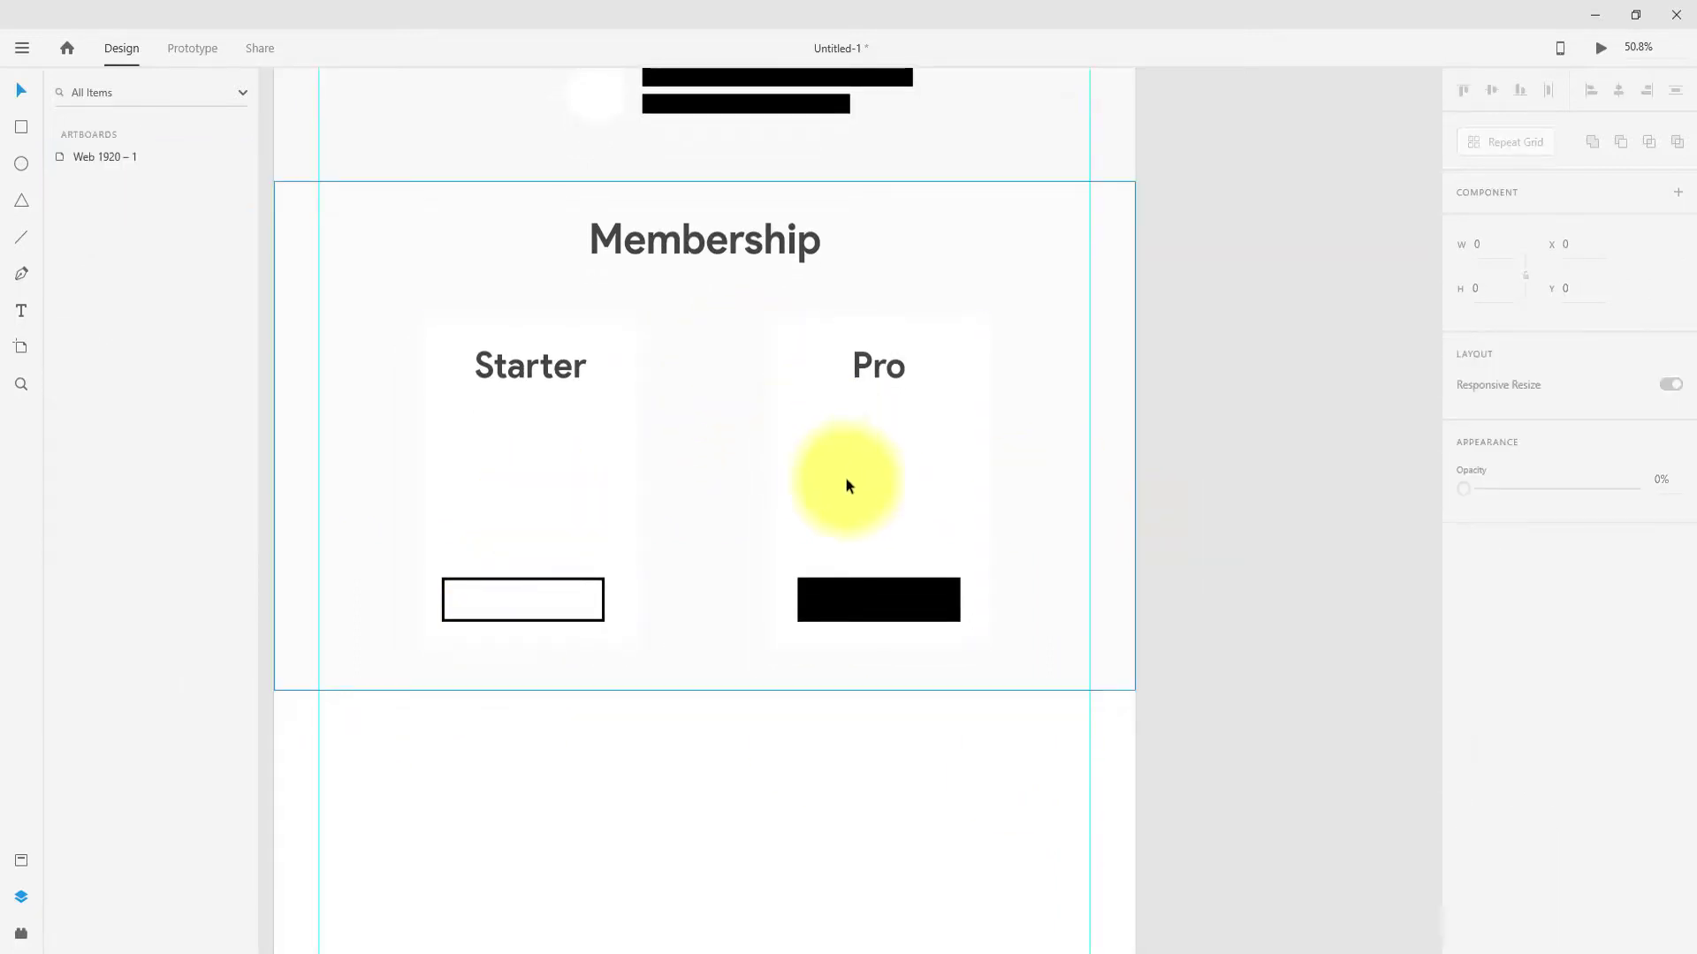
scroll(787, 702, "down", 3)
scroll(793, 634, "down", 2)
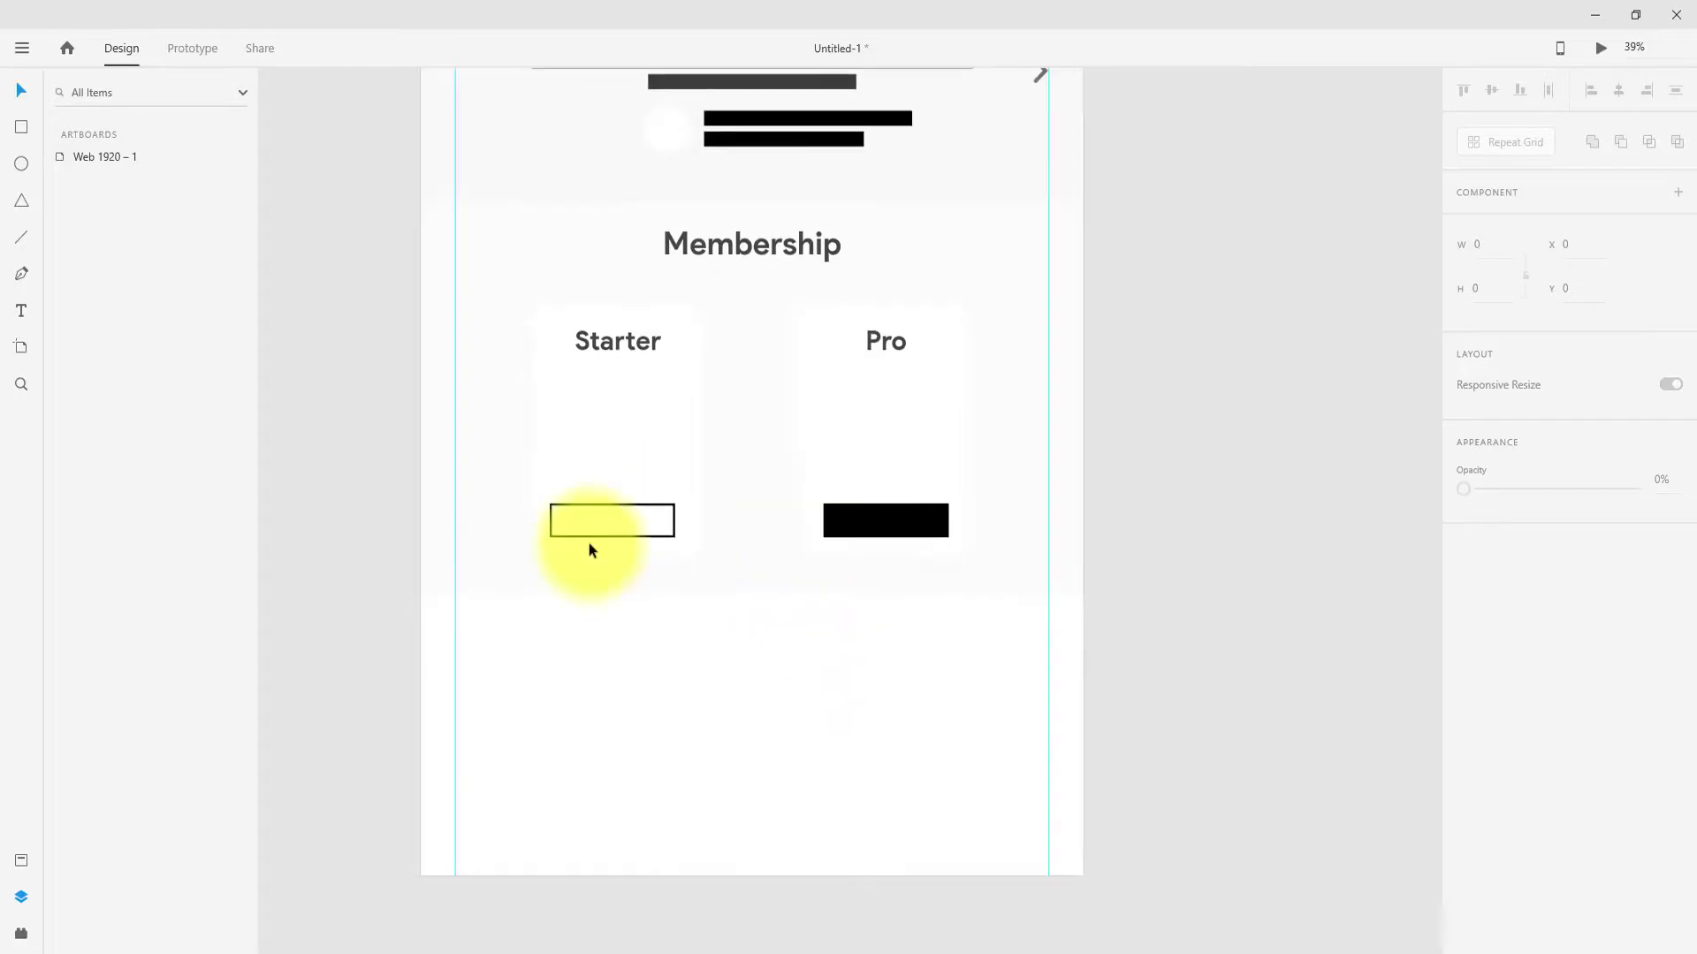
left_click_drag(712, 682, 671, 685)
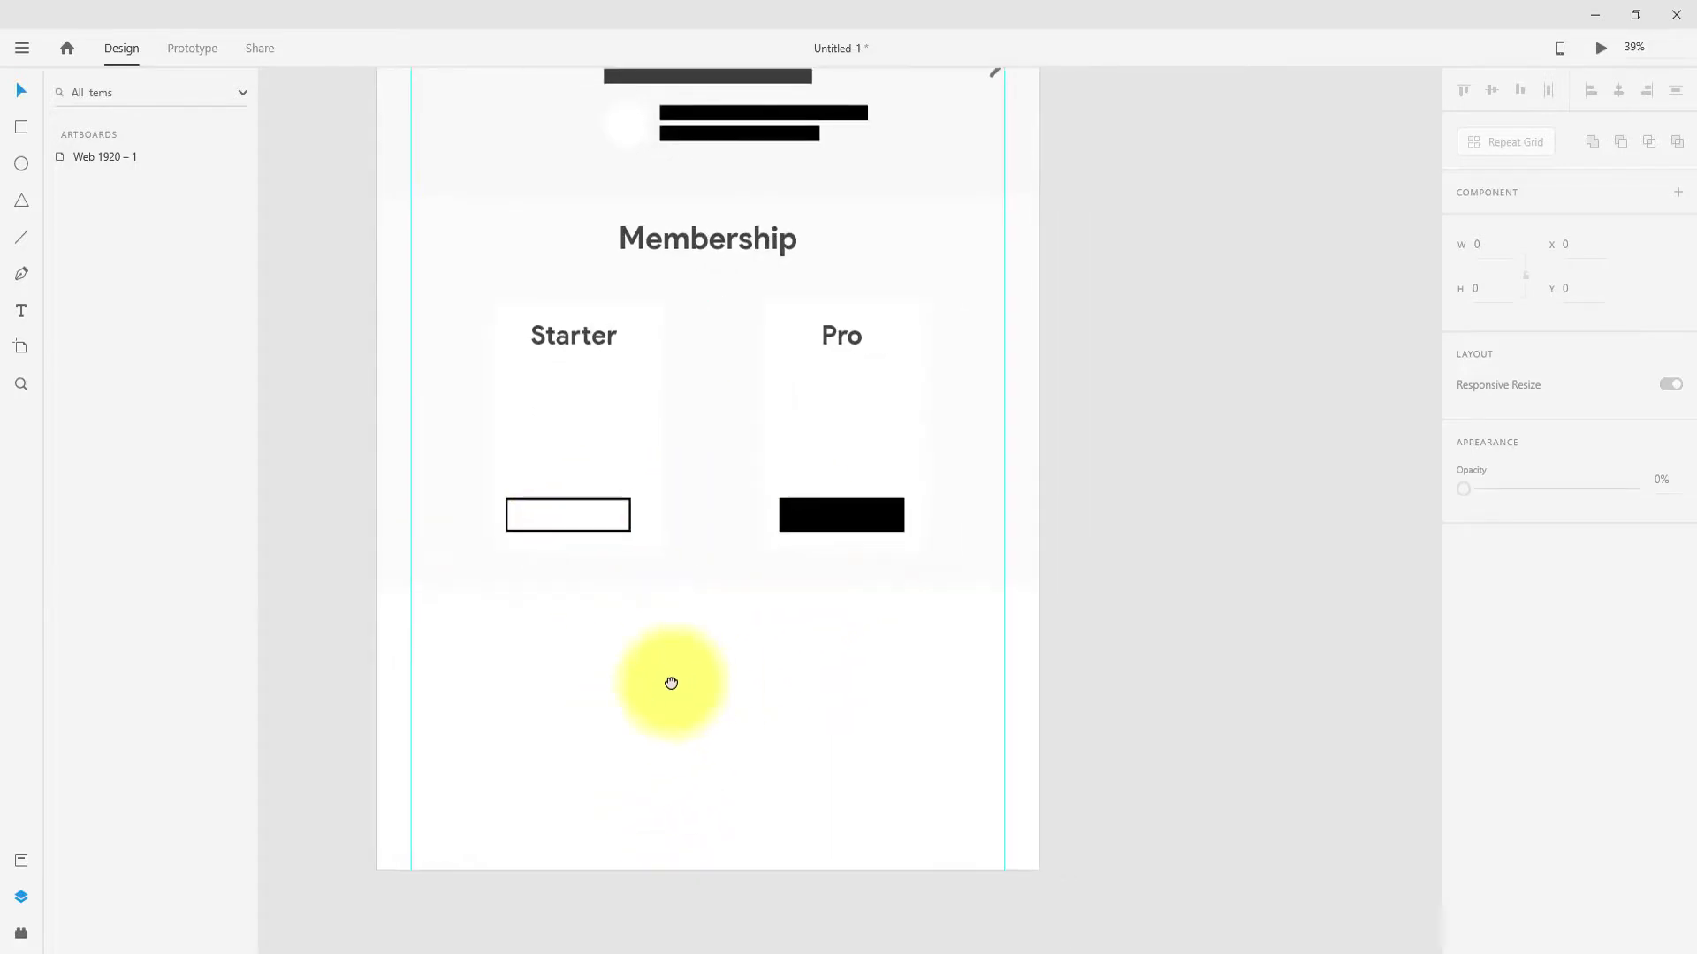
scroll(452, 465, "up", 5)
Paste a copy of the Client Review background below Membership as a new section band
left_click(404, 284)
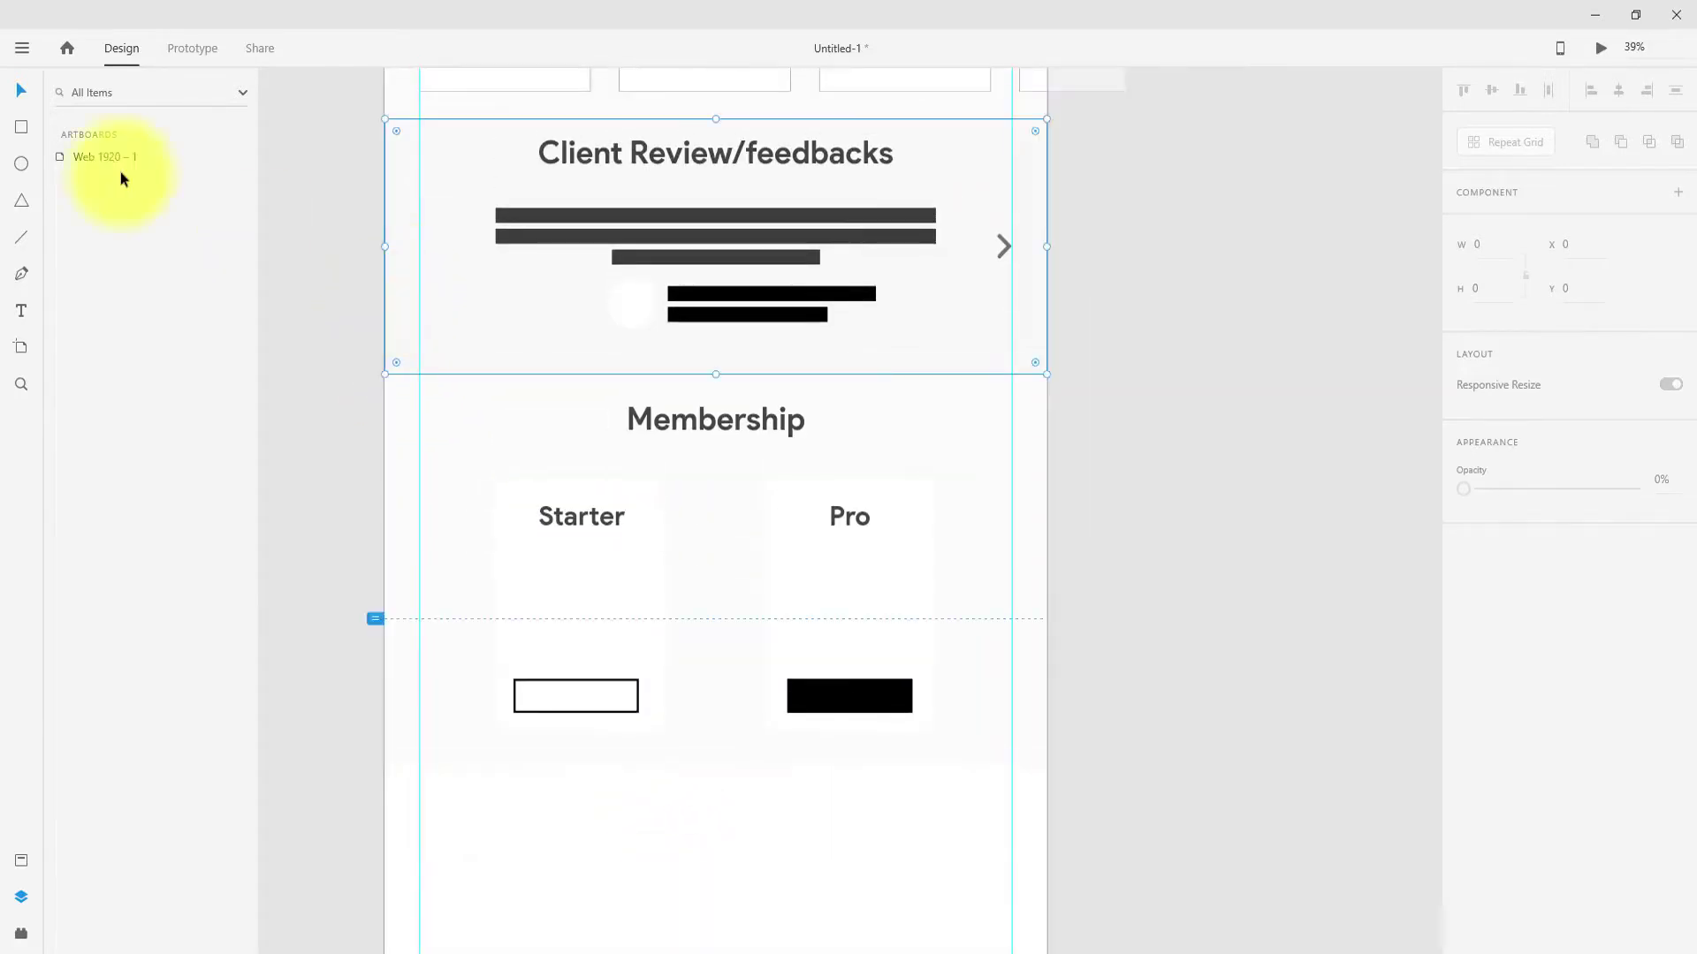
scroll(433, 319, "down", 3)
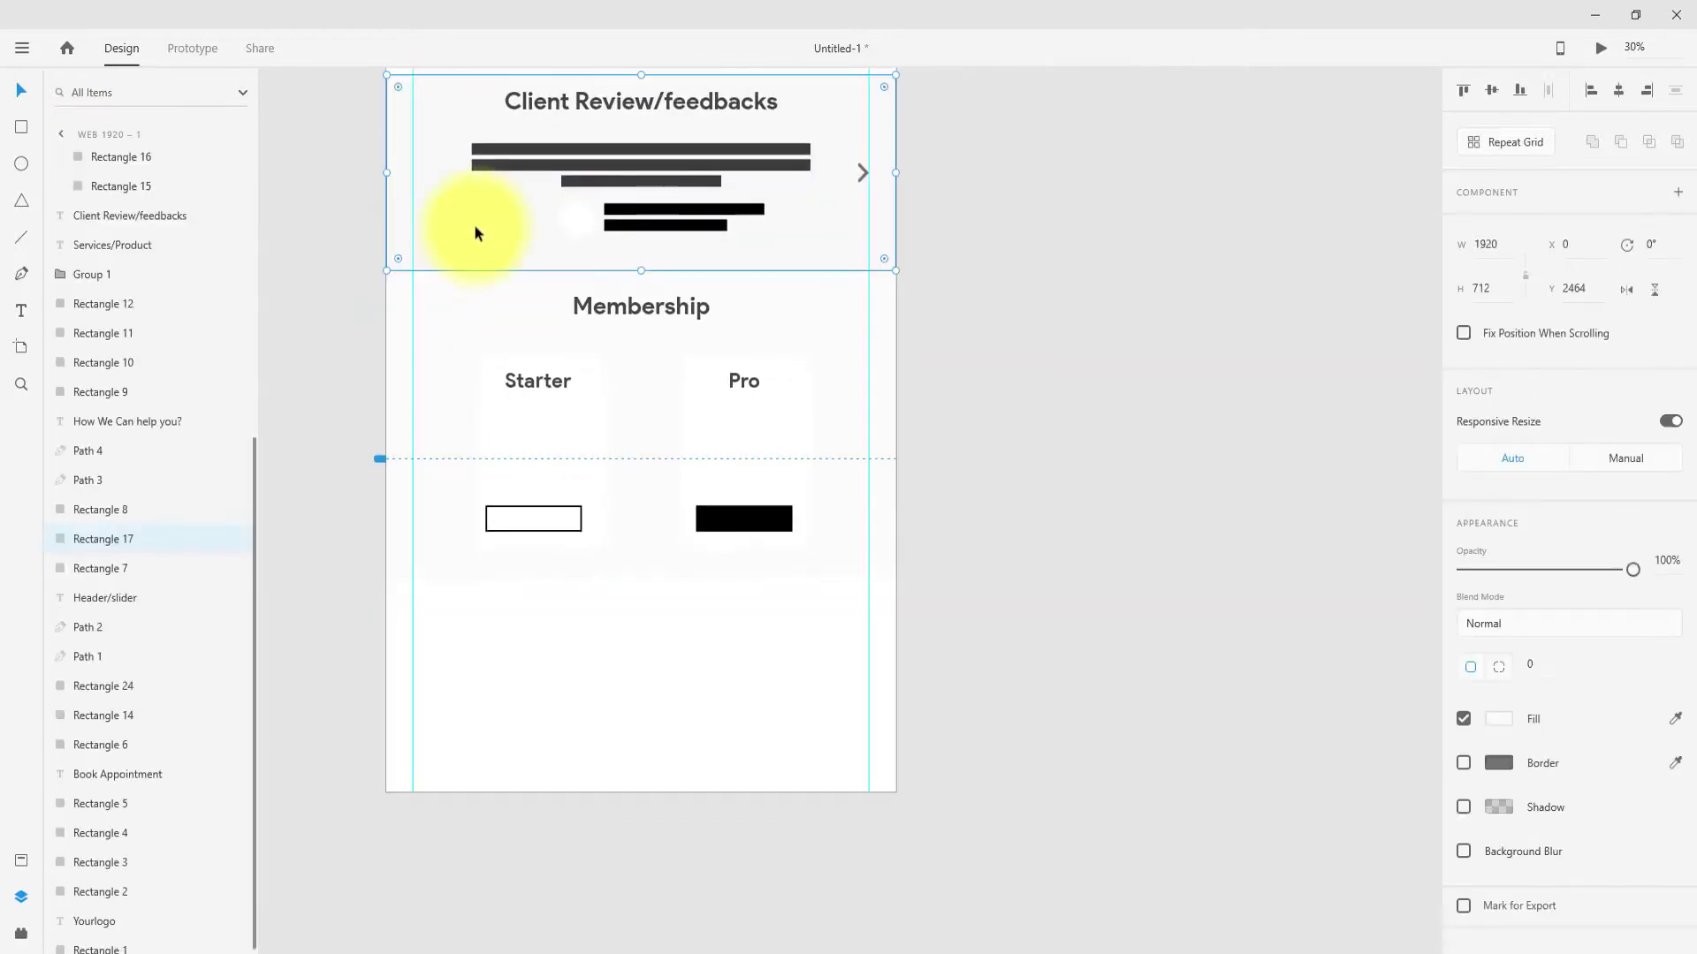
key("ctrl+v")
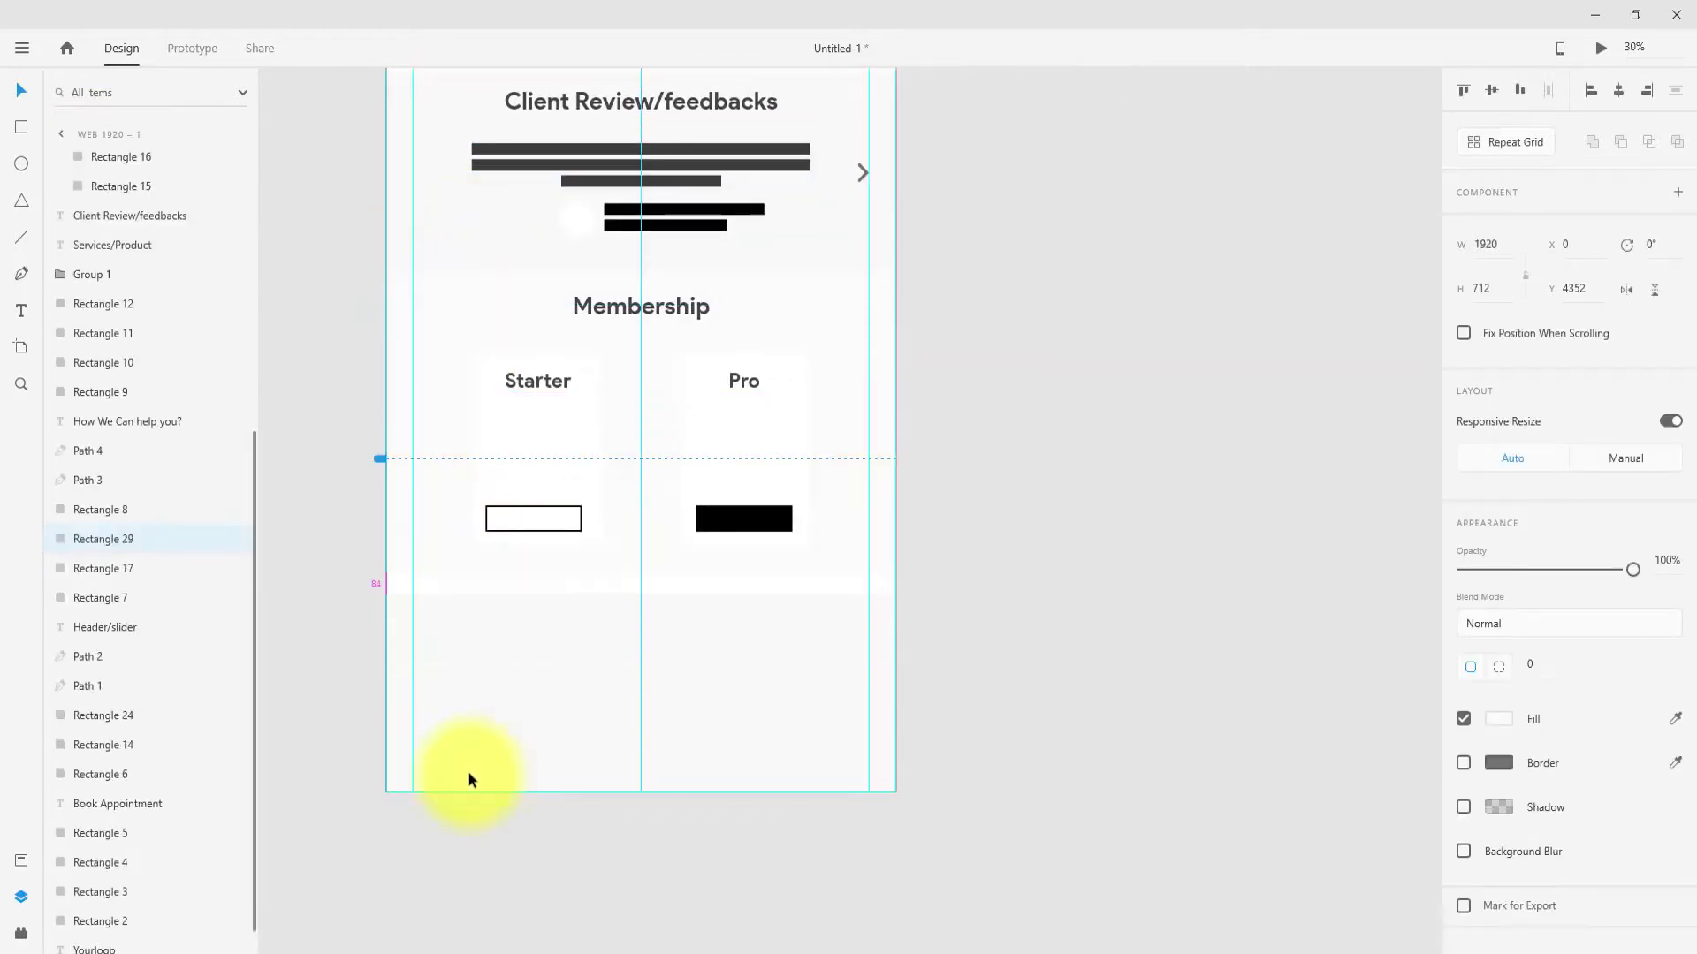
left_click_drag(455, 734, 447, 723)
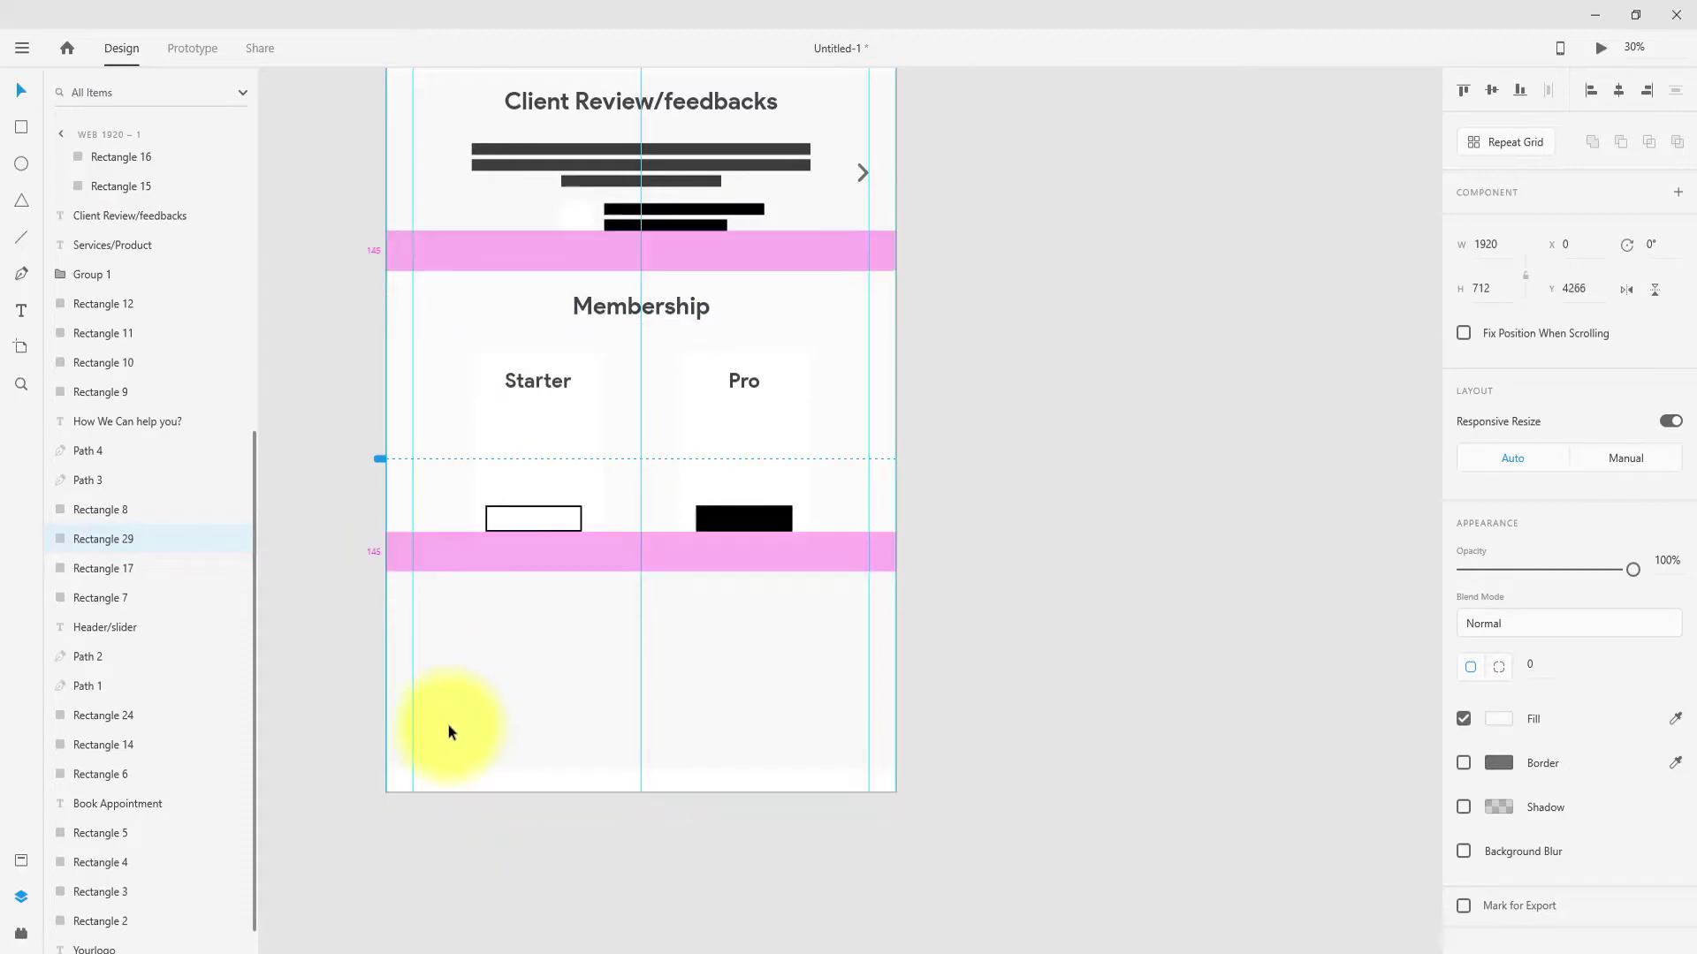
left_click(969, 639)
scroll(484, 665, "up", 1)
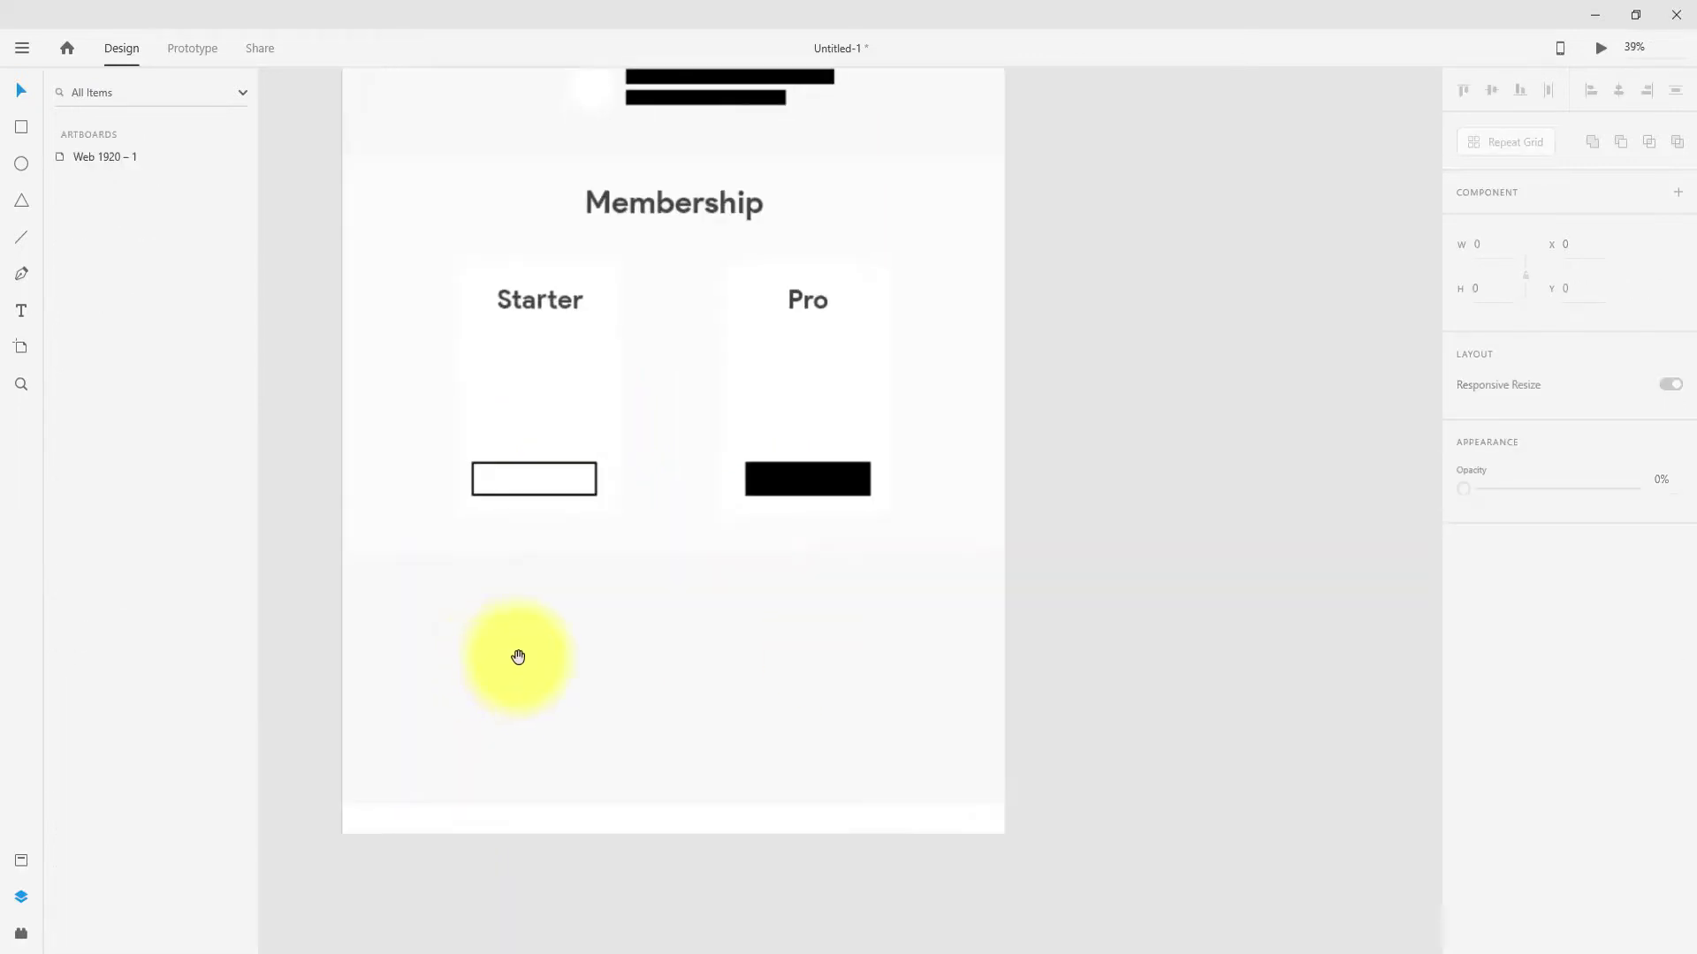
scroll(477, 645, "left", 1)
scroll(477, 640, "down", 1)
scroll(490, 656, "right", 1)
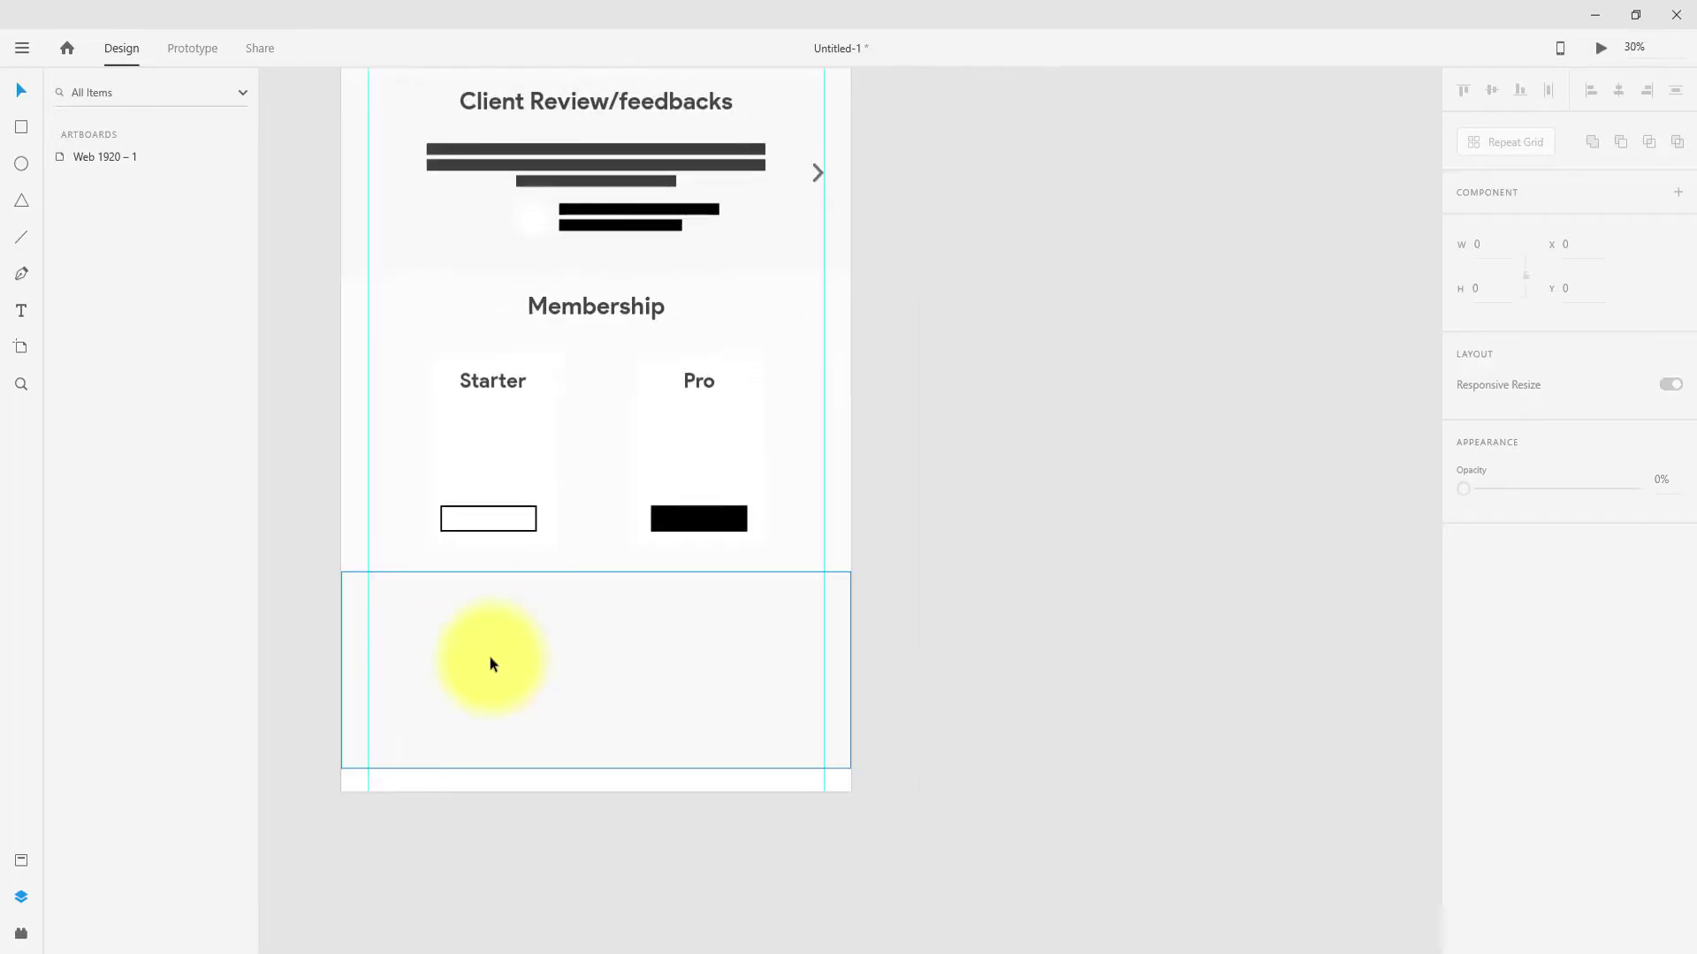
scroll(591, 632, "up", 2)
scroll(590, 633, "left", 1)
Add the heading text 'Get in touch with us' below the membership cards
key("t")
left_click(590, 627)
type("Get")
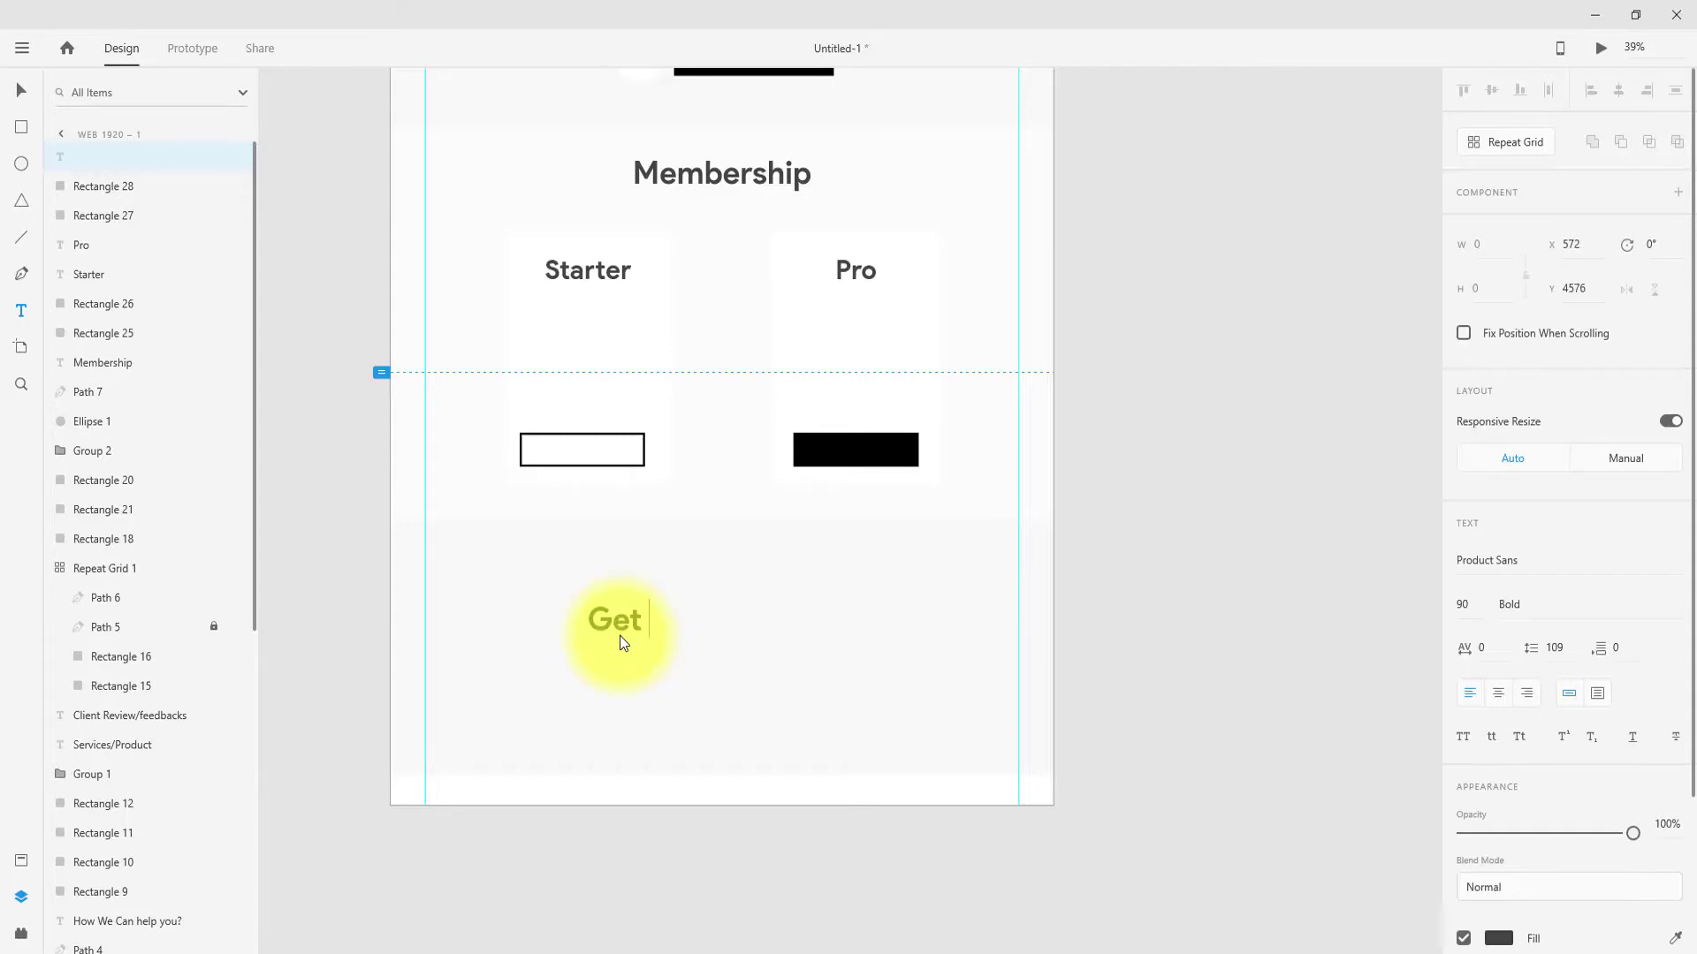
type("To")
key("BackSpace")
key("BackSpace")
type("in")
type(" tou")
type("ch wi")
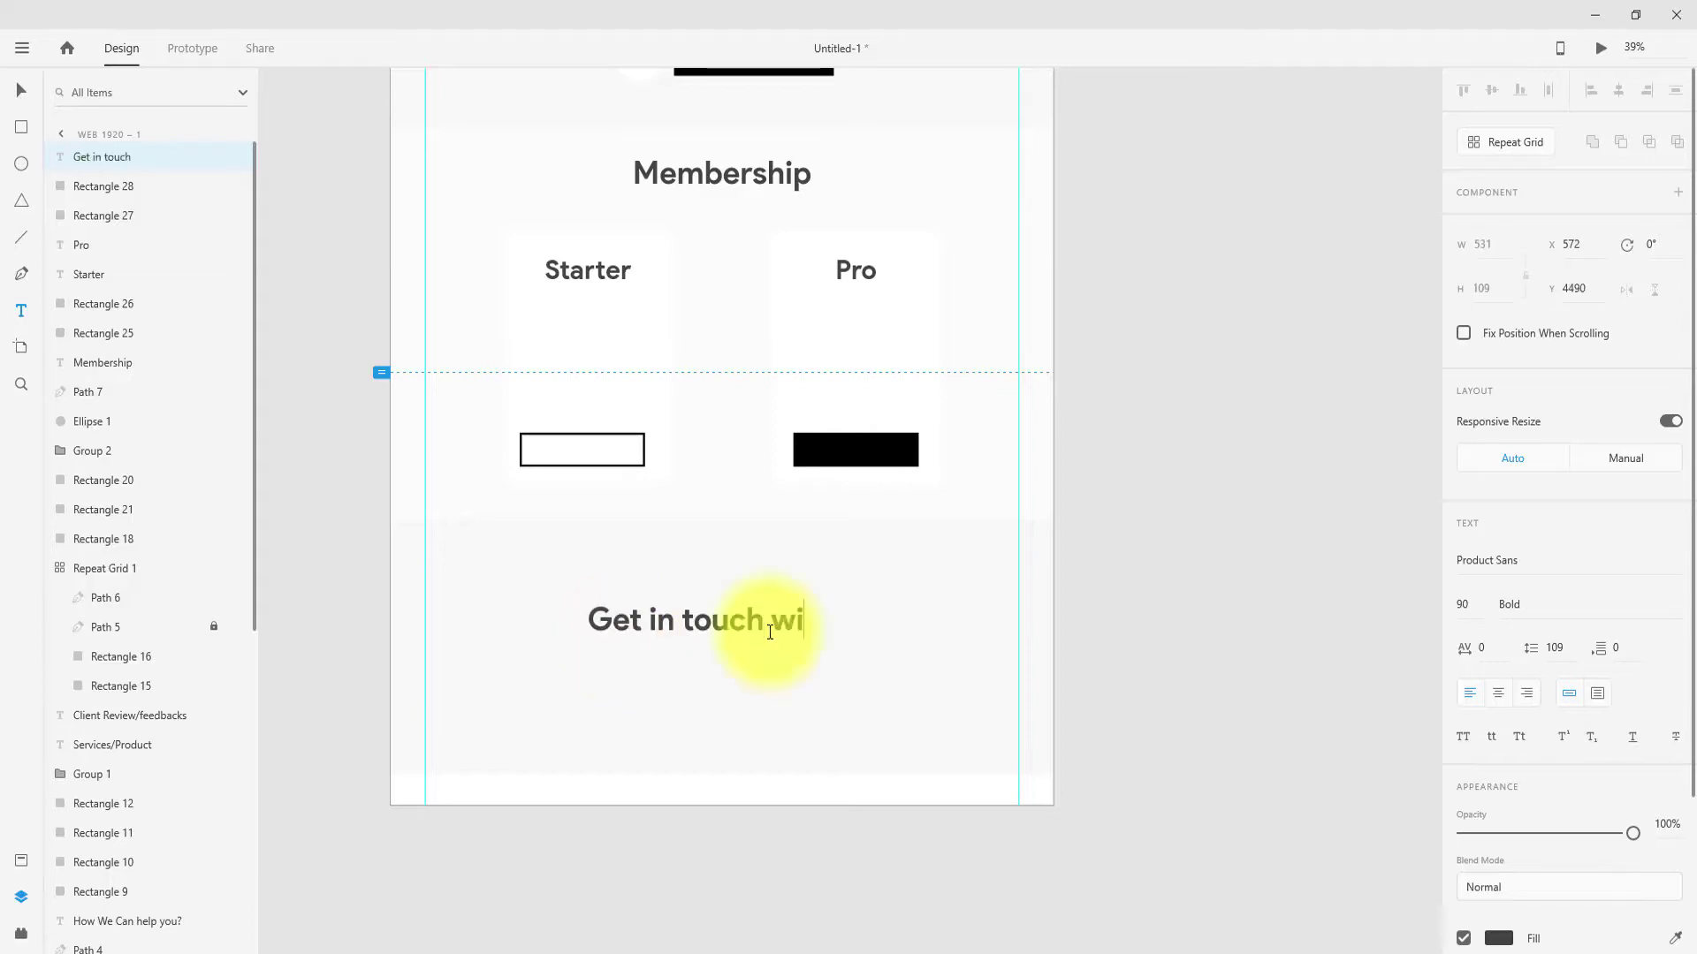
type("th us")
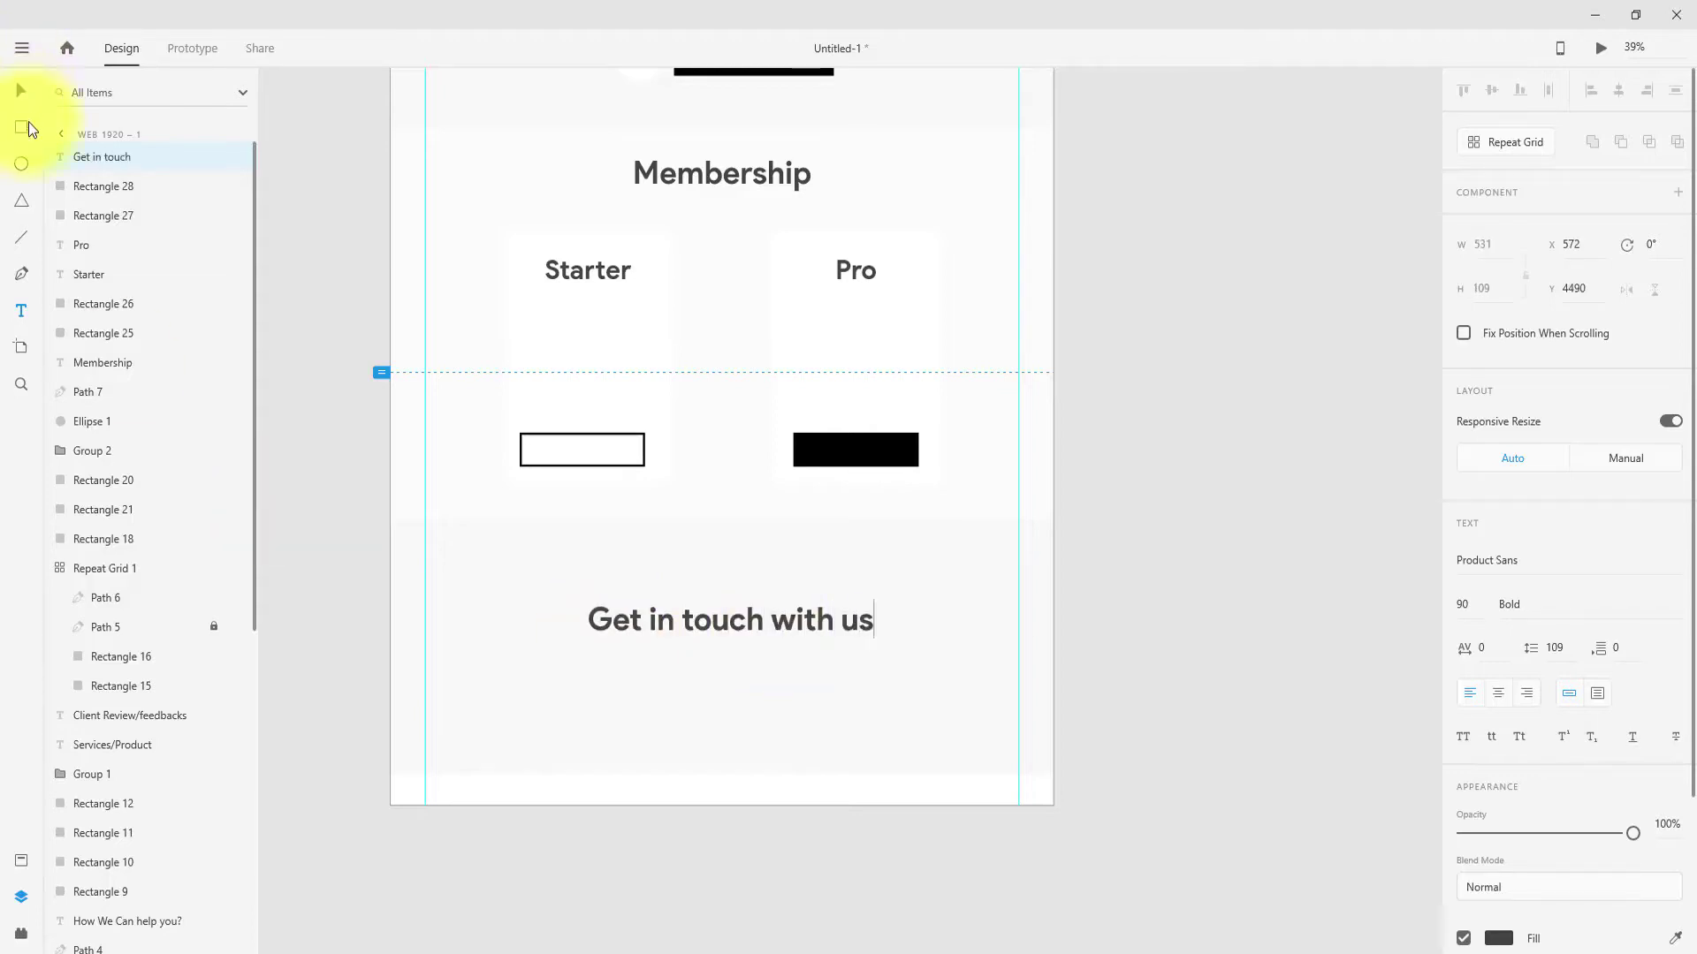
left_click(21, 90)
Move the heading up to sit near the top of the contact section
left_click_drag(771, 629, 758, 567)
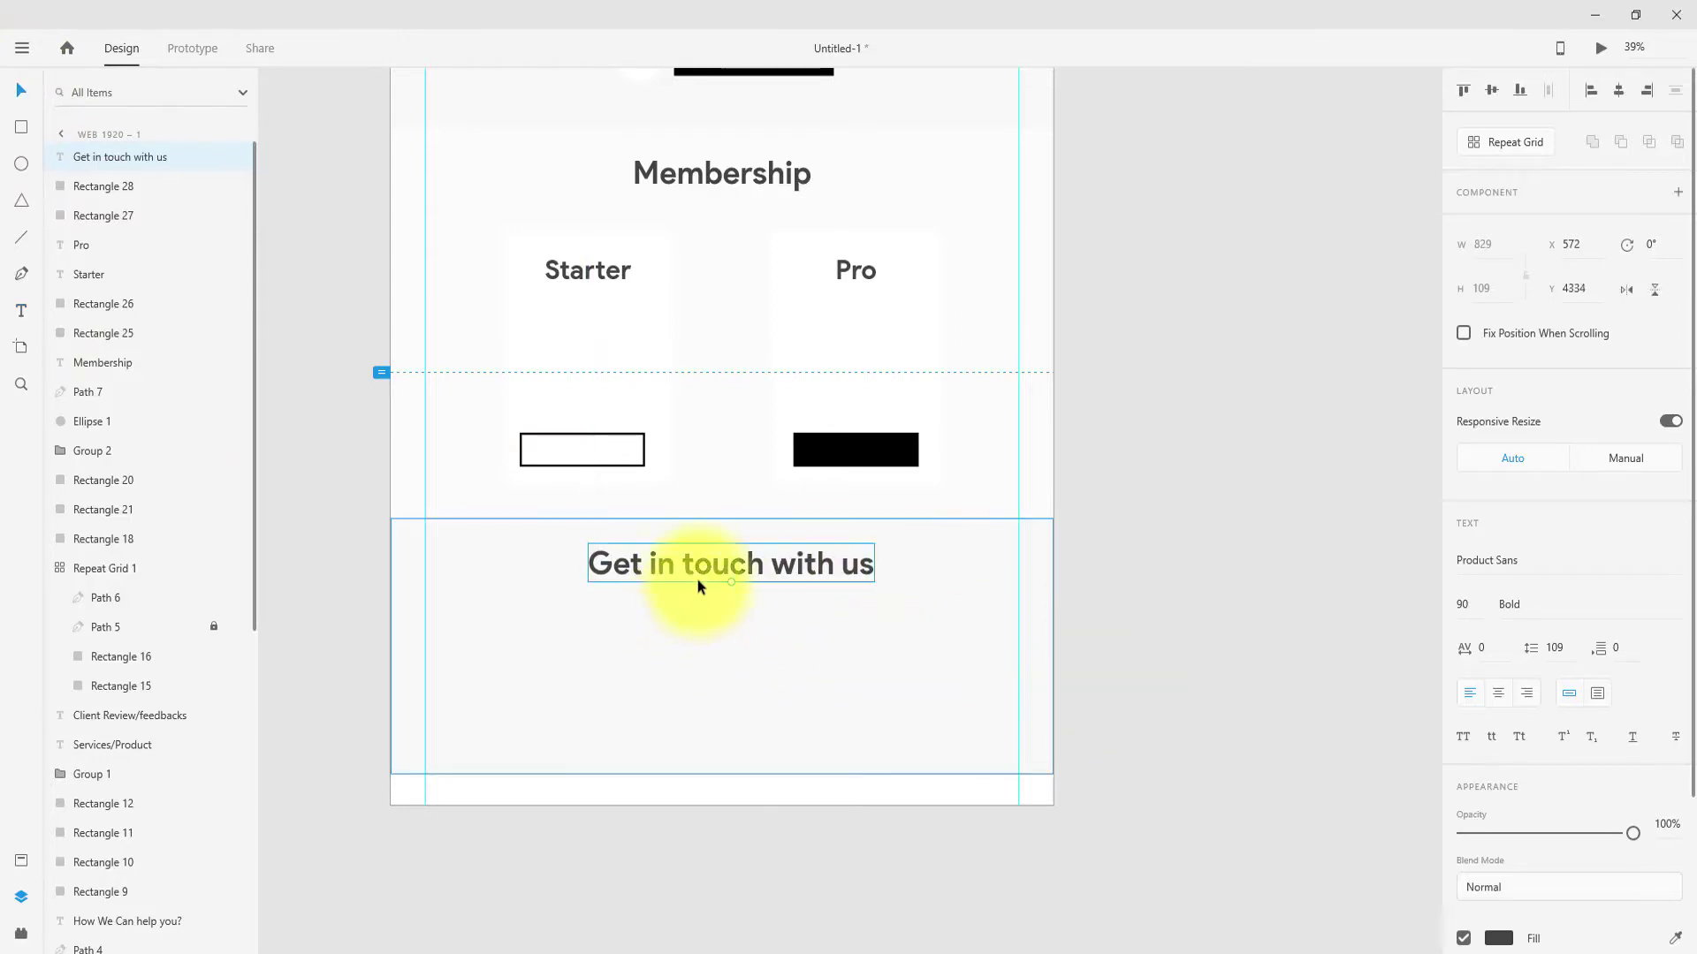
mouse_move(696, 576)
left_mouse_down()
mouse_move(691, 559)
mouse_move(711, 573)
left_mouse_up()
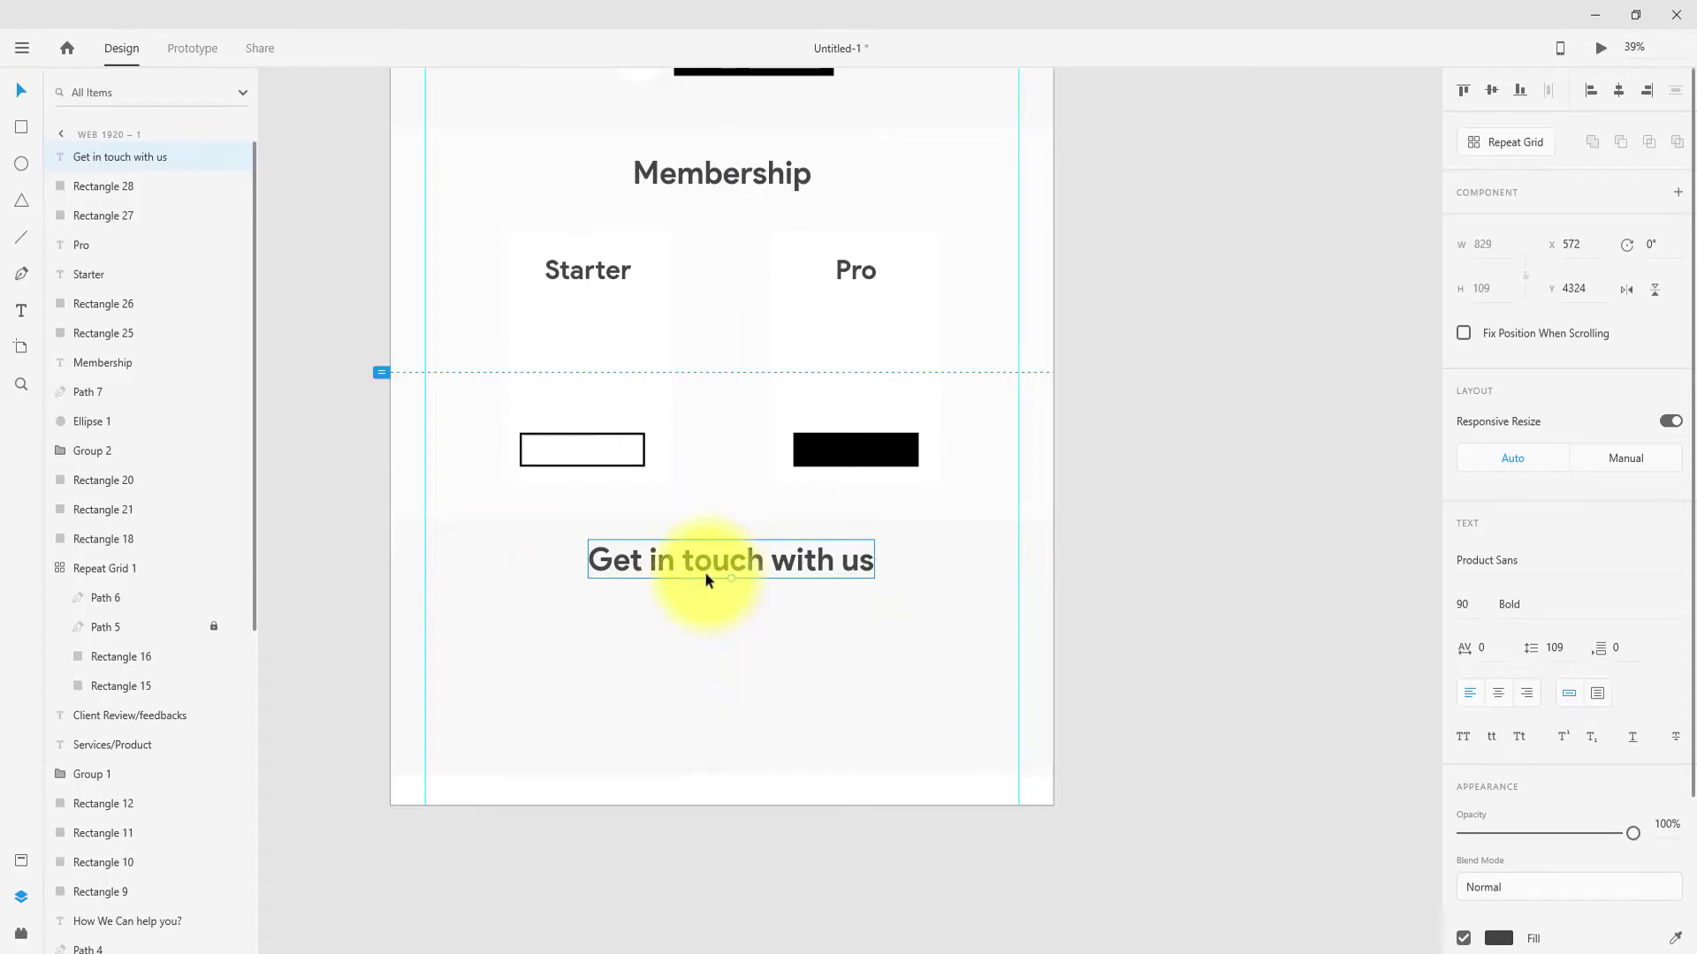
key("Escape")
scroll(703, 570, "up", 2)
scroll(810, 576, "down", 1)
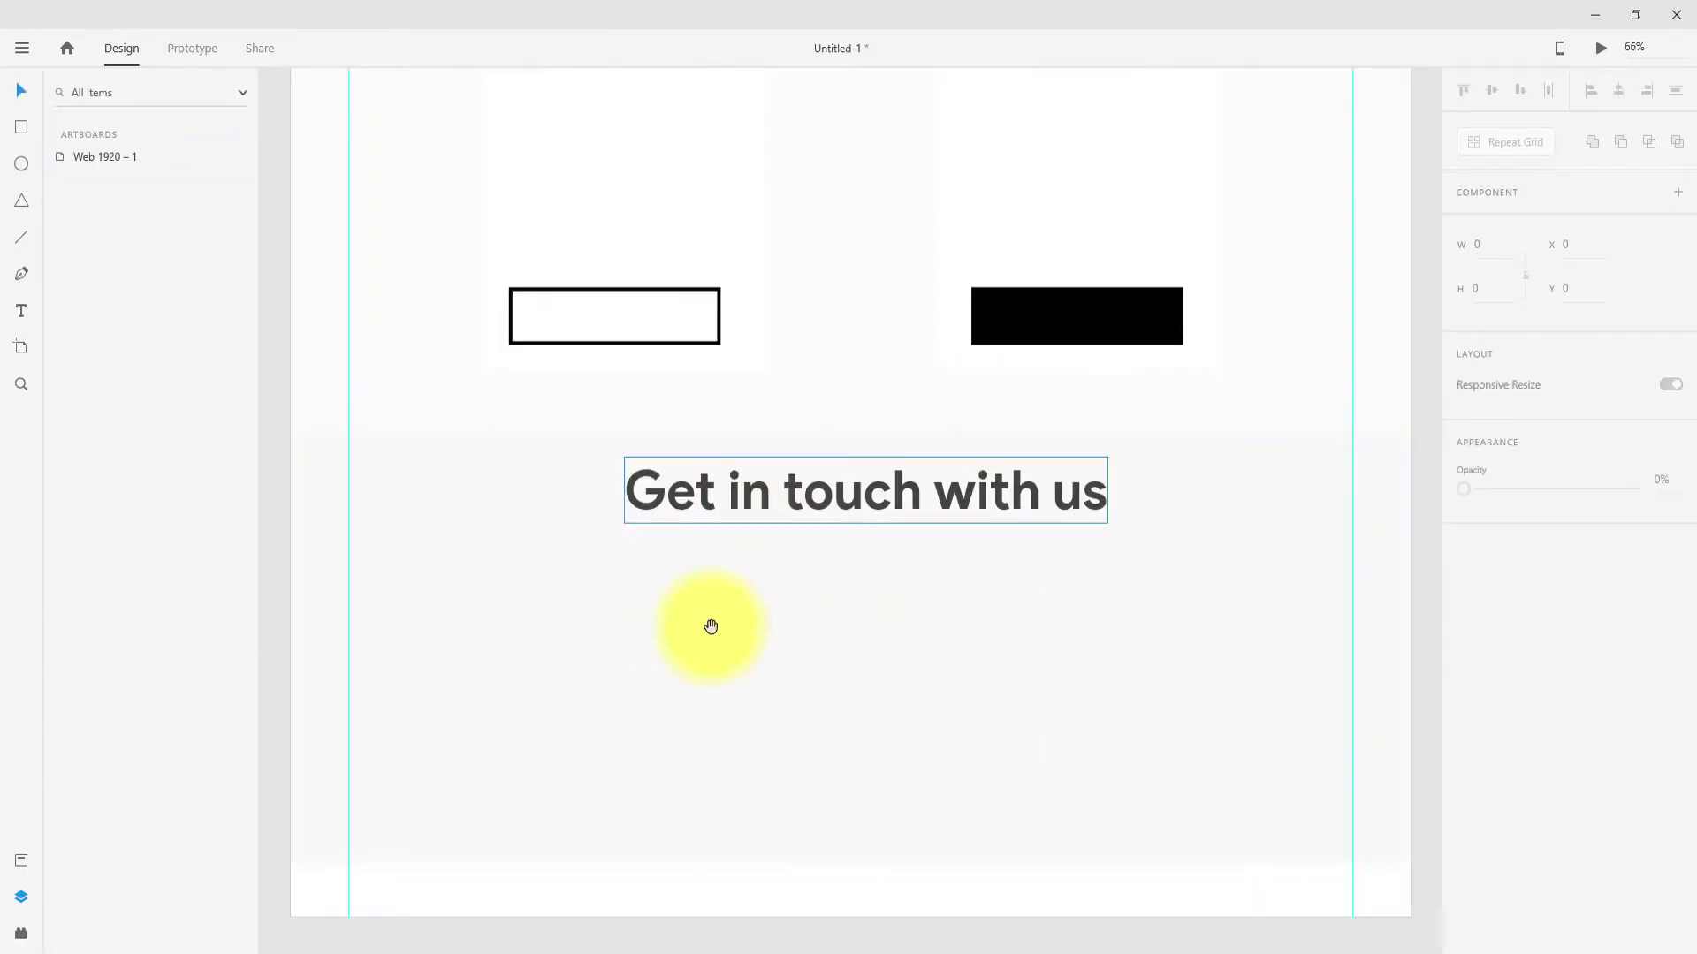
scroll(743, 606, "down", 1)
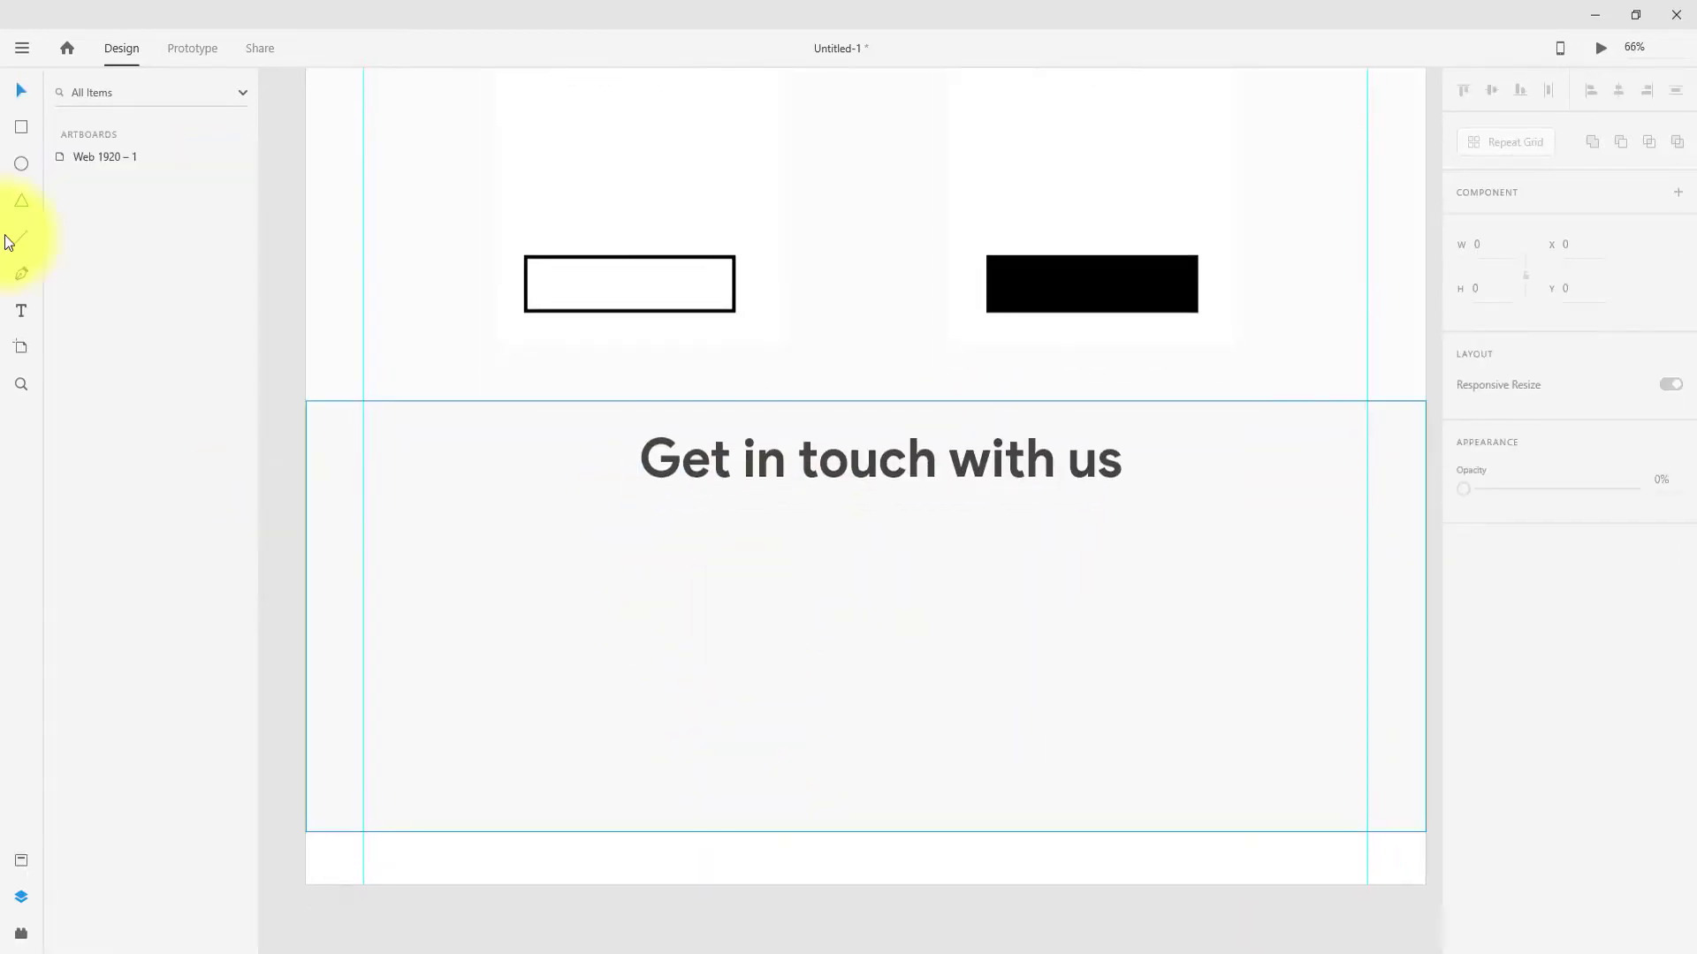
Draw the first input box below the heading, copy it to the right, and reposition both
left_click(21, 129)
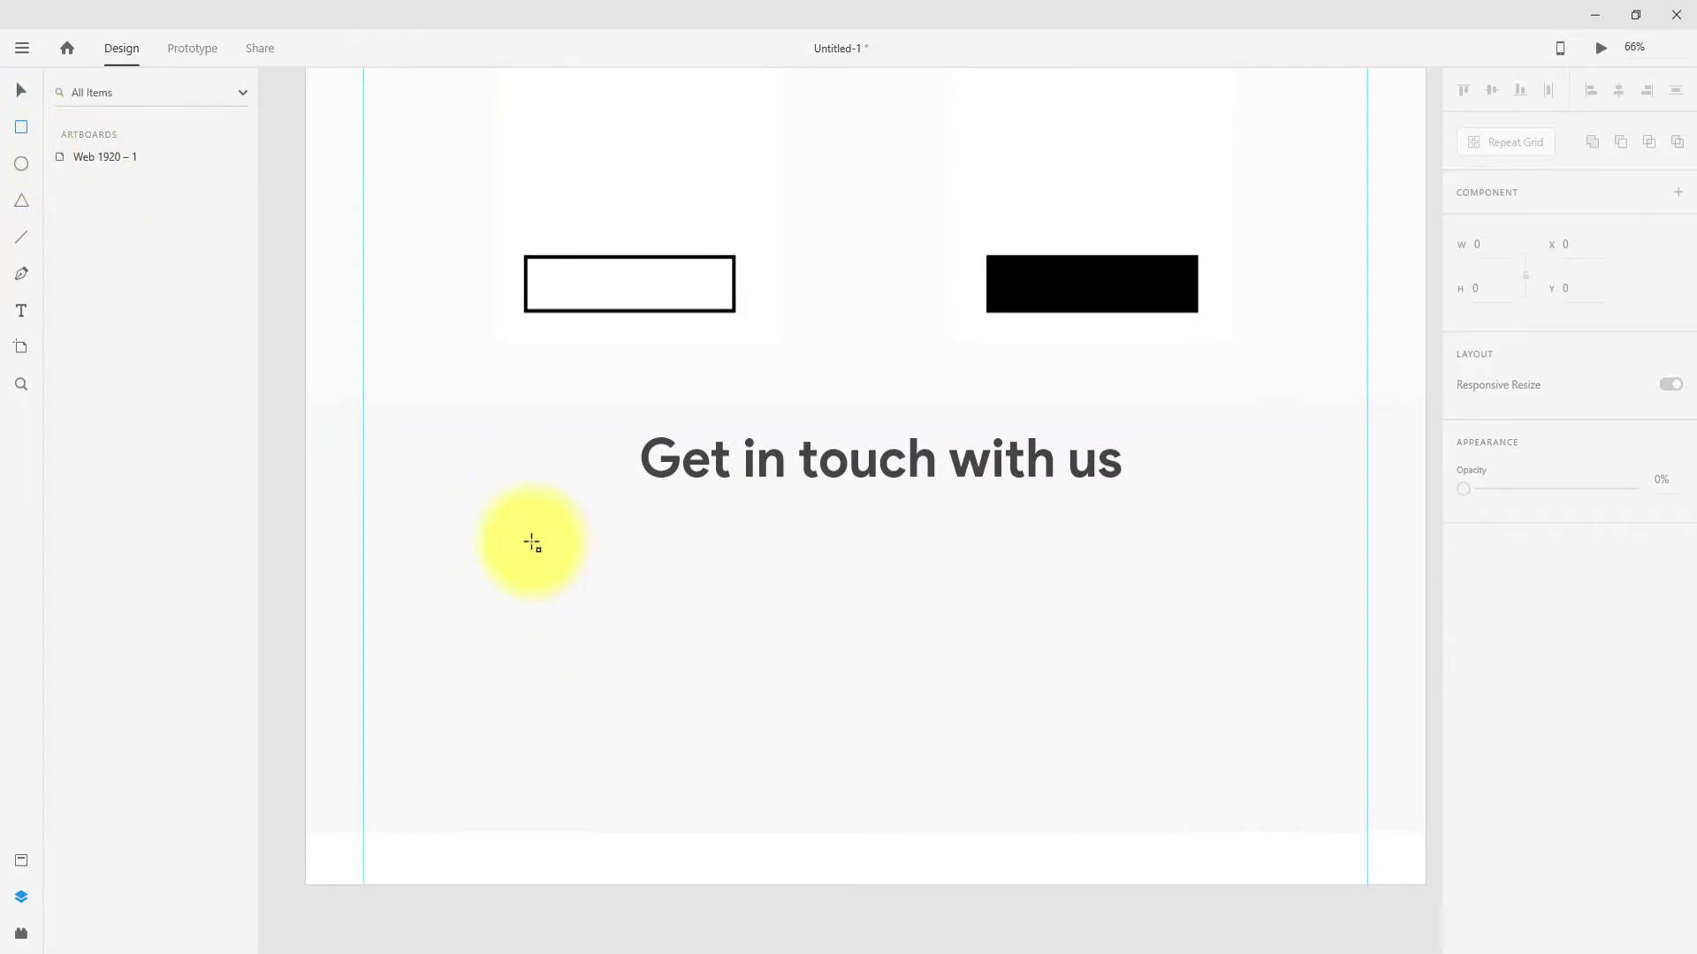
left_click_drag(524, 537, 724, 595)
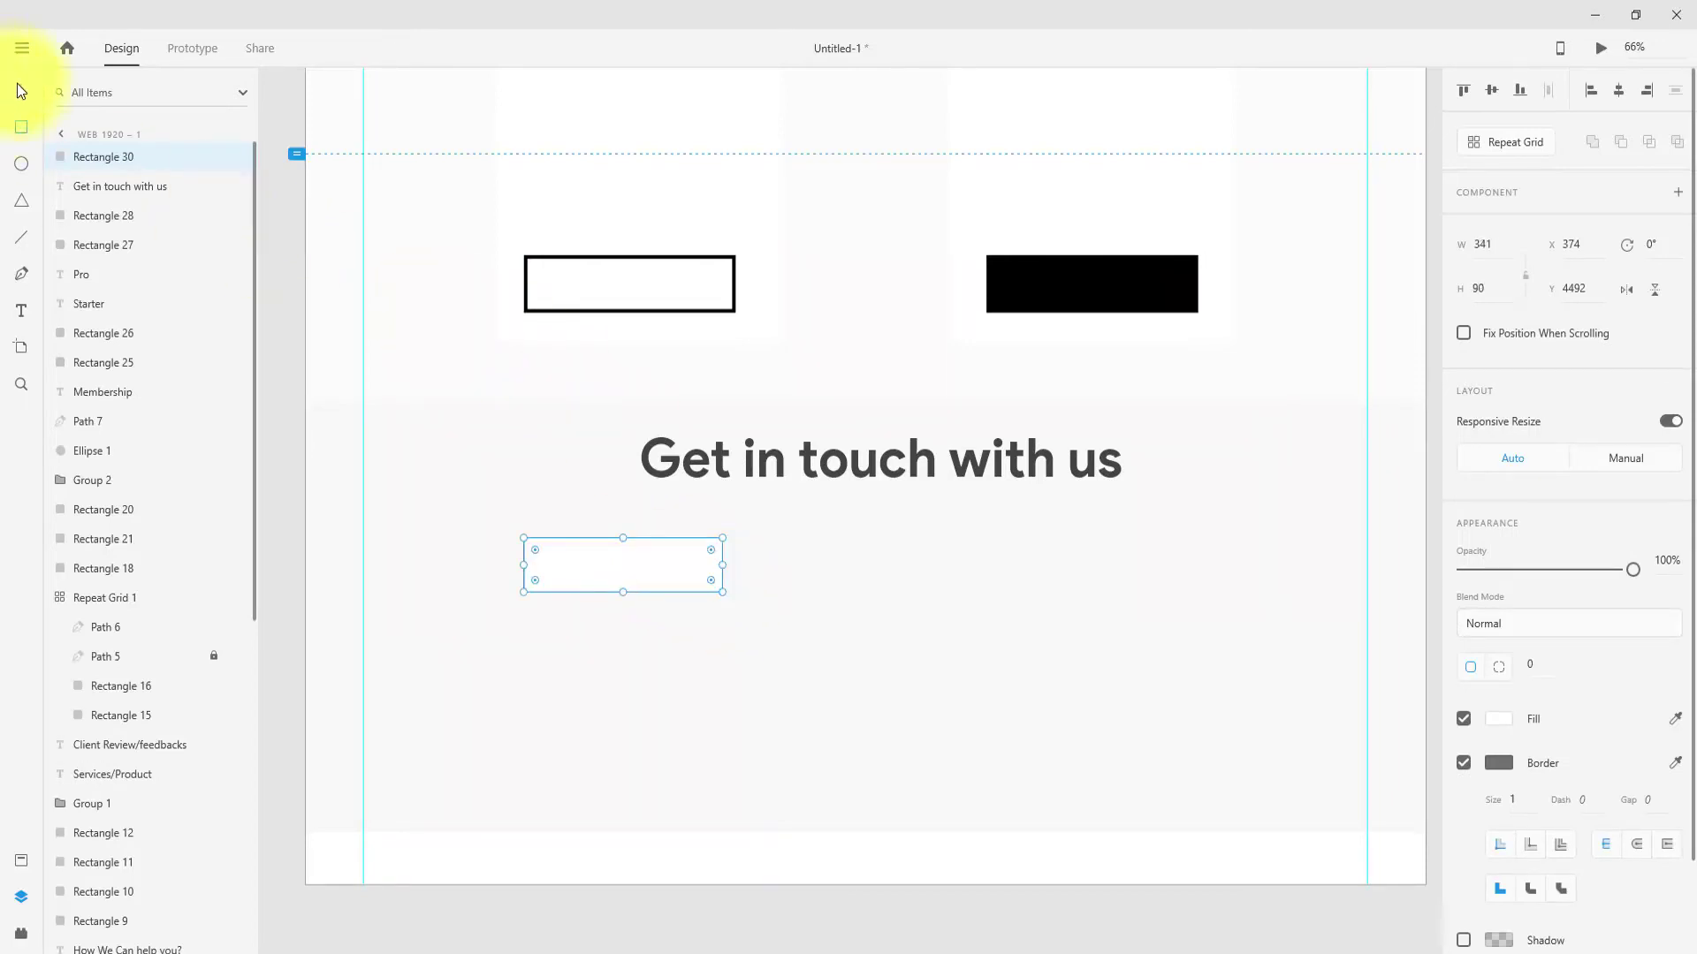
left_click(21, 91)
mouse_move(616, 576)
left_mouse_down()
mouse_move(916, 578)
mouse_move(880, 565)
left_mouse_up()
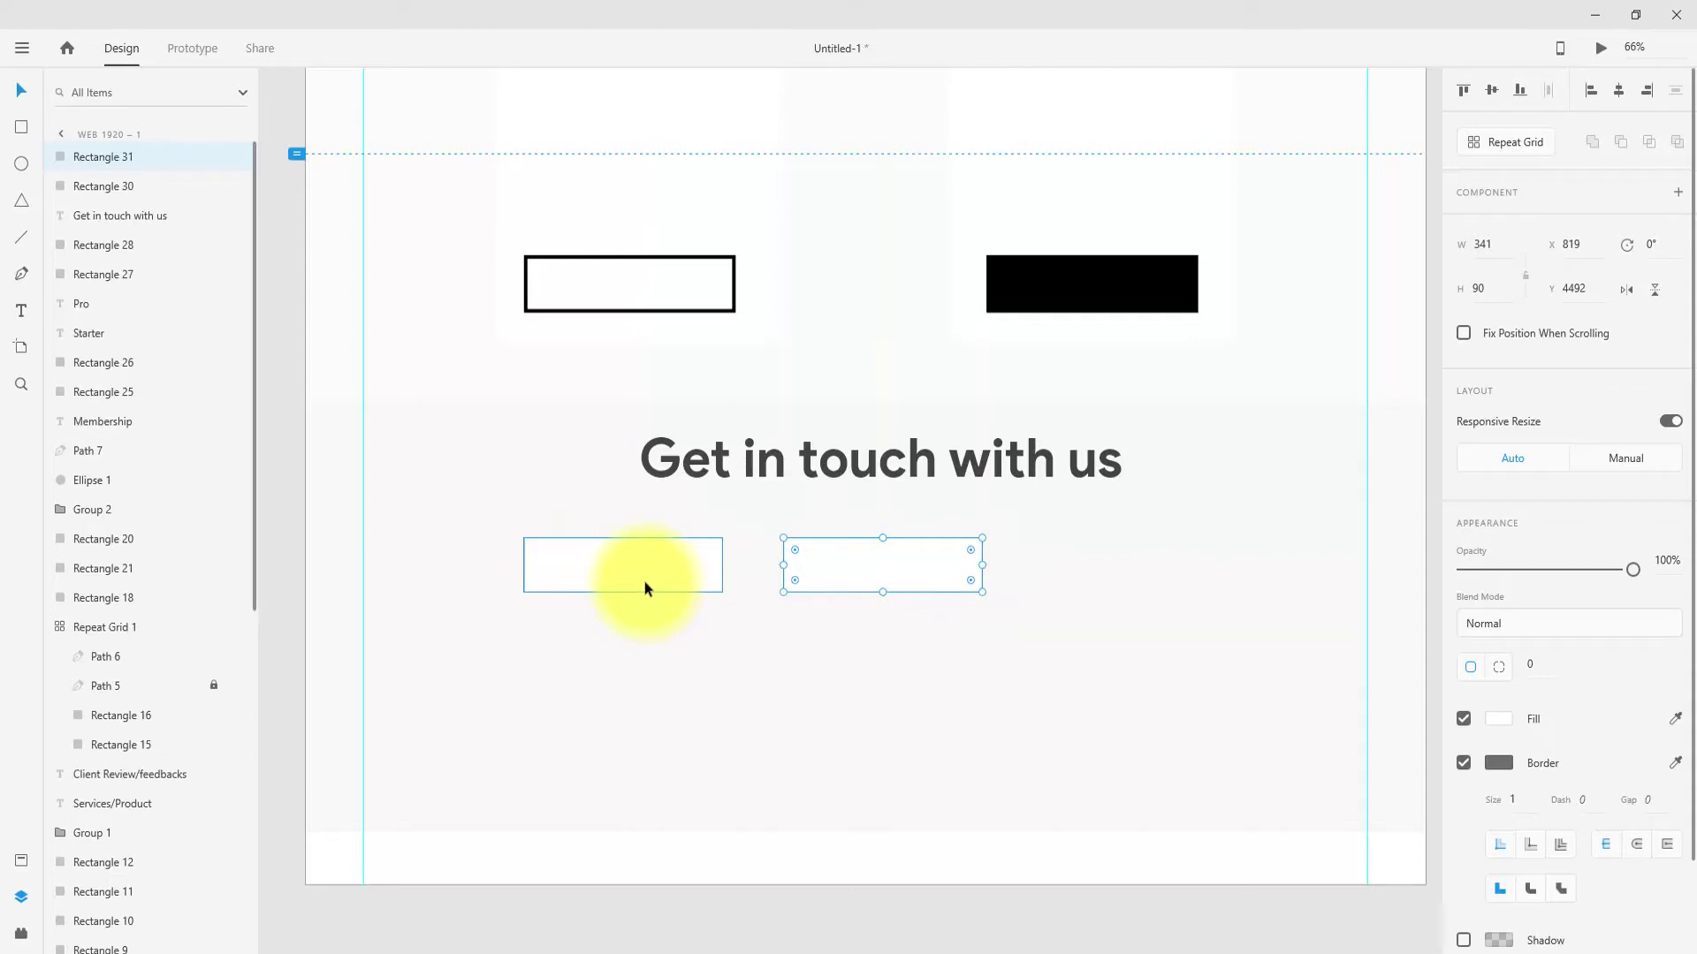
left_click(644, 581)
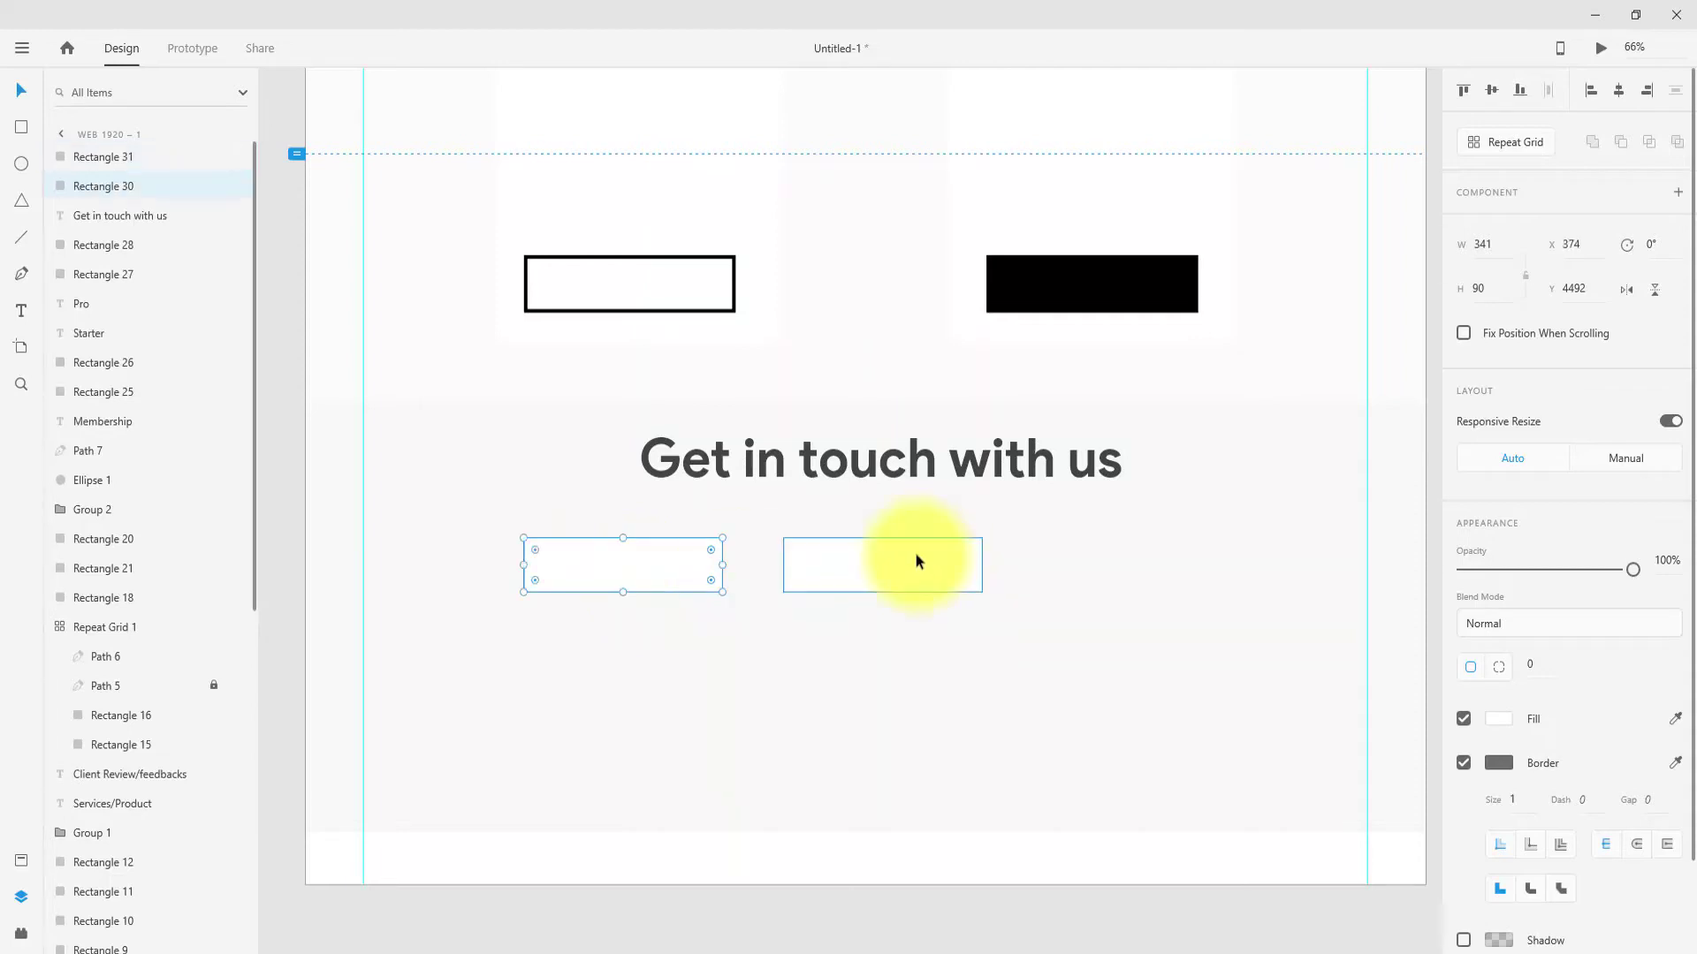
left_click(915, 551)
left_click(648, 583, "shift")
left_click_drag(882, 579, 946, 573)
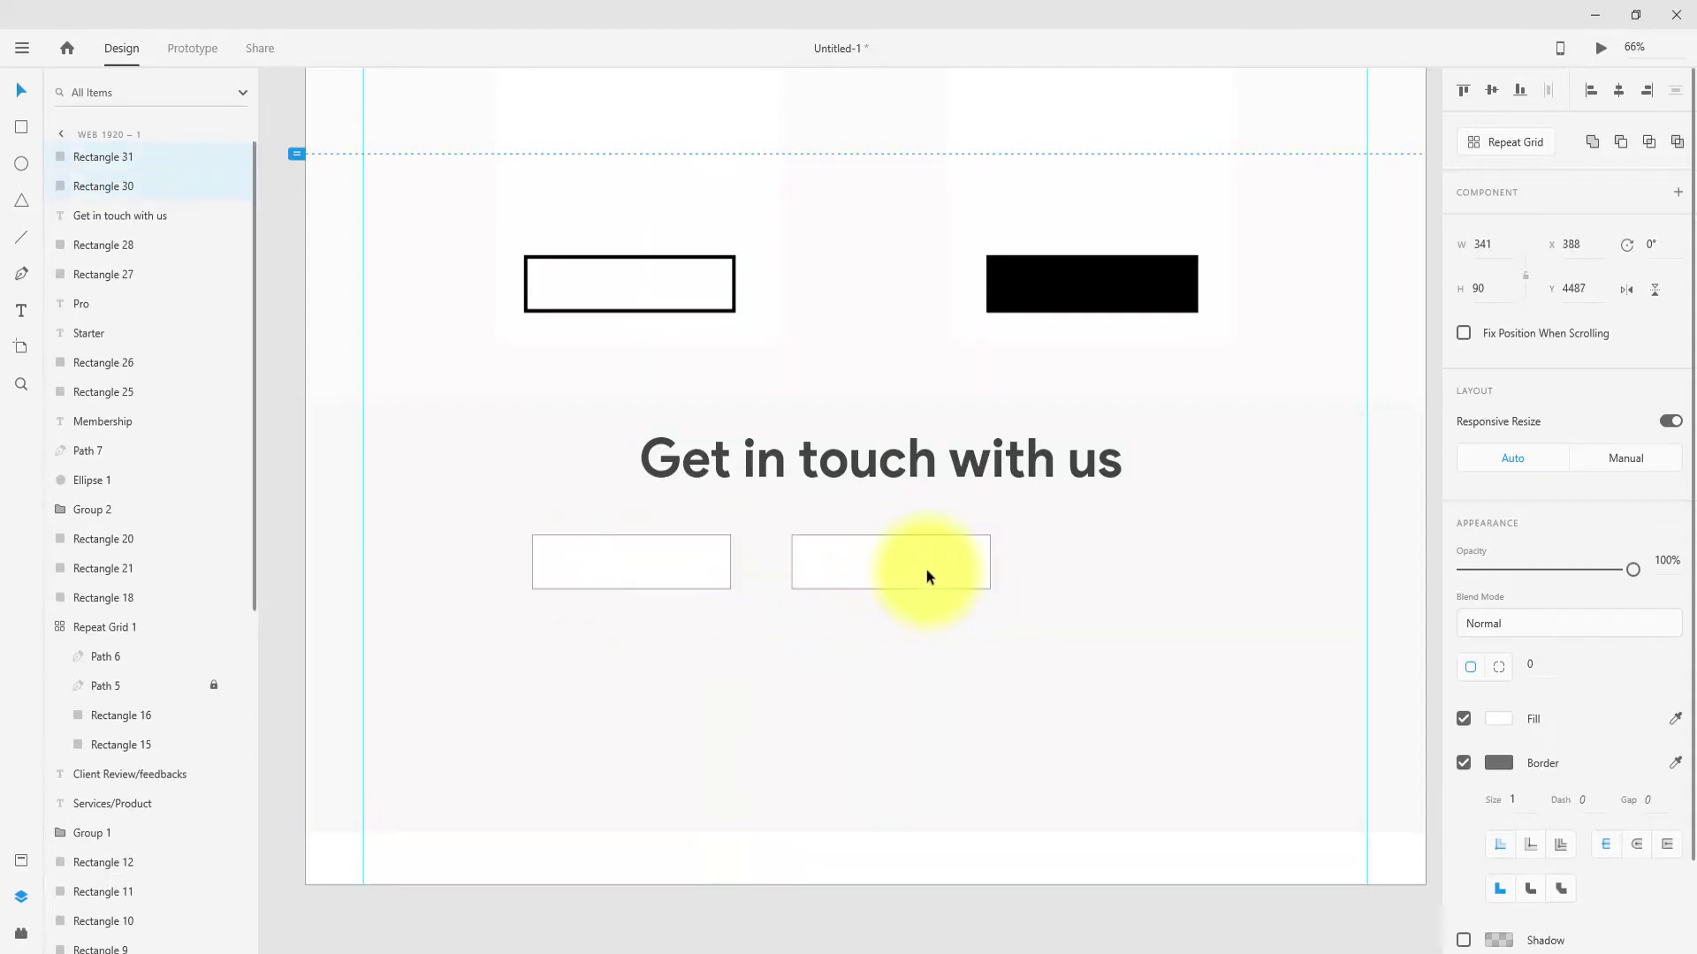
left_click(745, 876)
Widen the left input box leftward and delete the right-hand copy
scroll(751, 563, "up", 2)
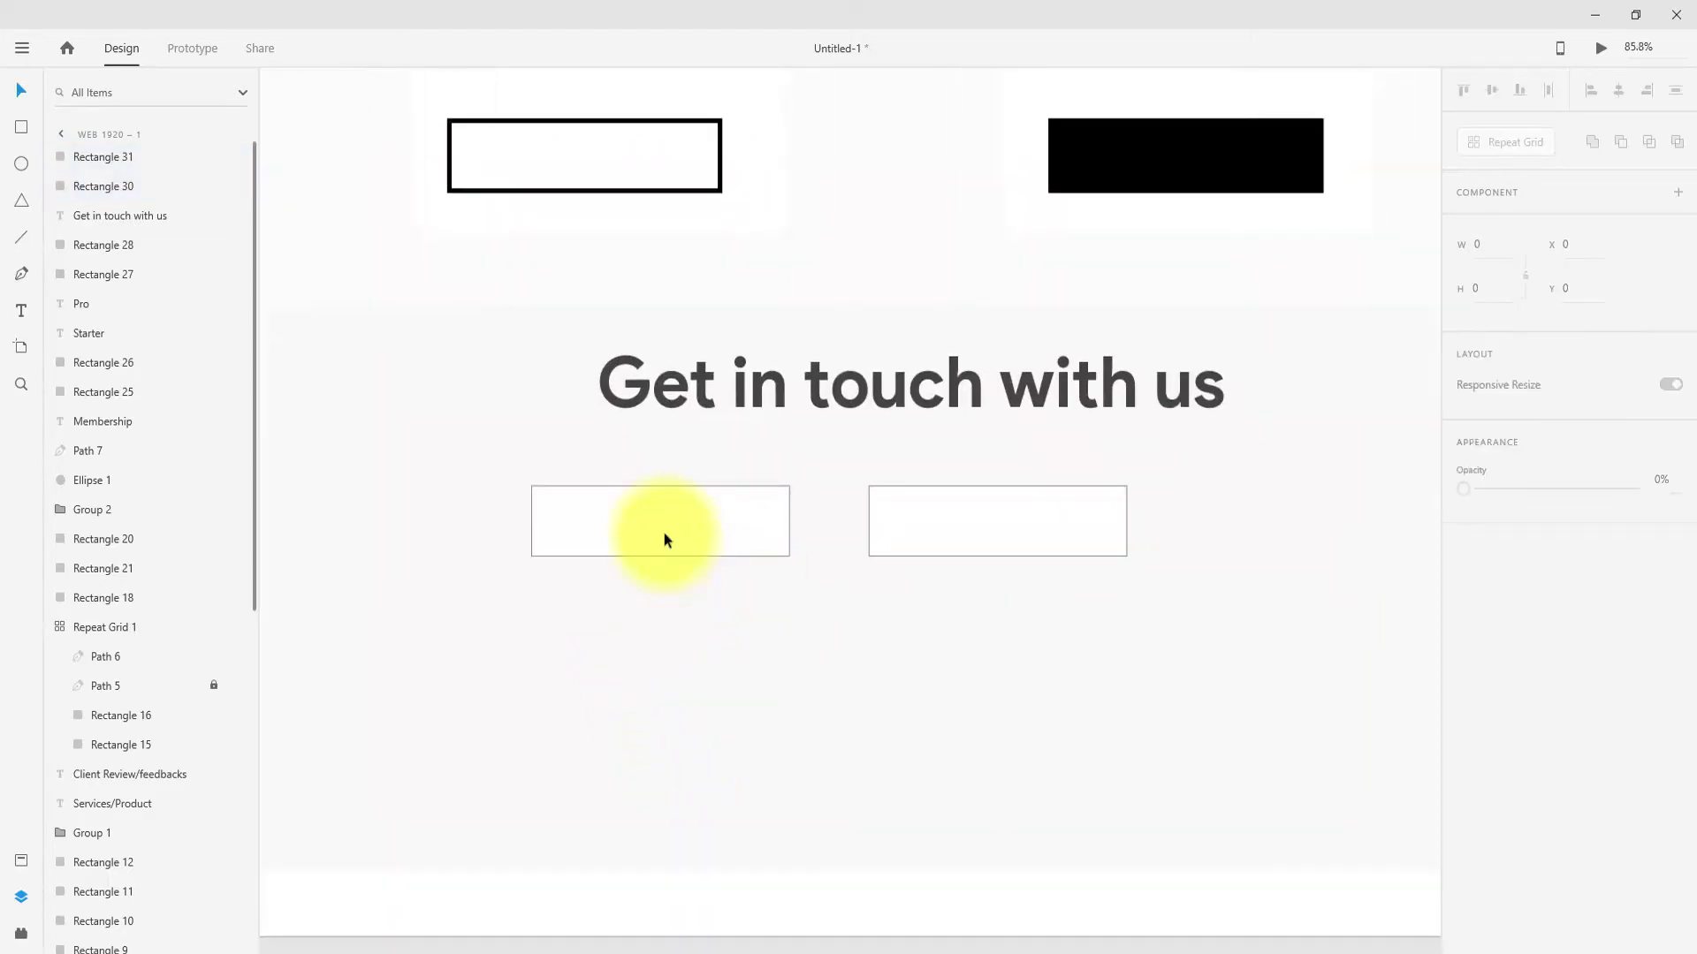
scroll(666, 539, "down", 3)
scroll(553, 549, "down", 2)
left_click(676, 541)
scroll(654, 546, "up", 1)
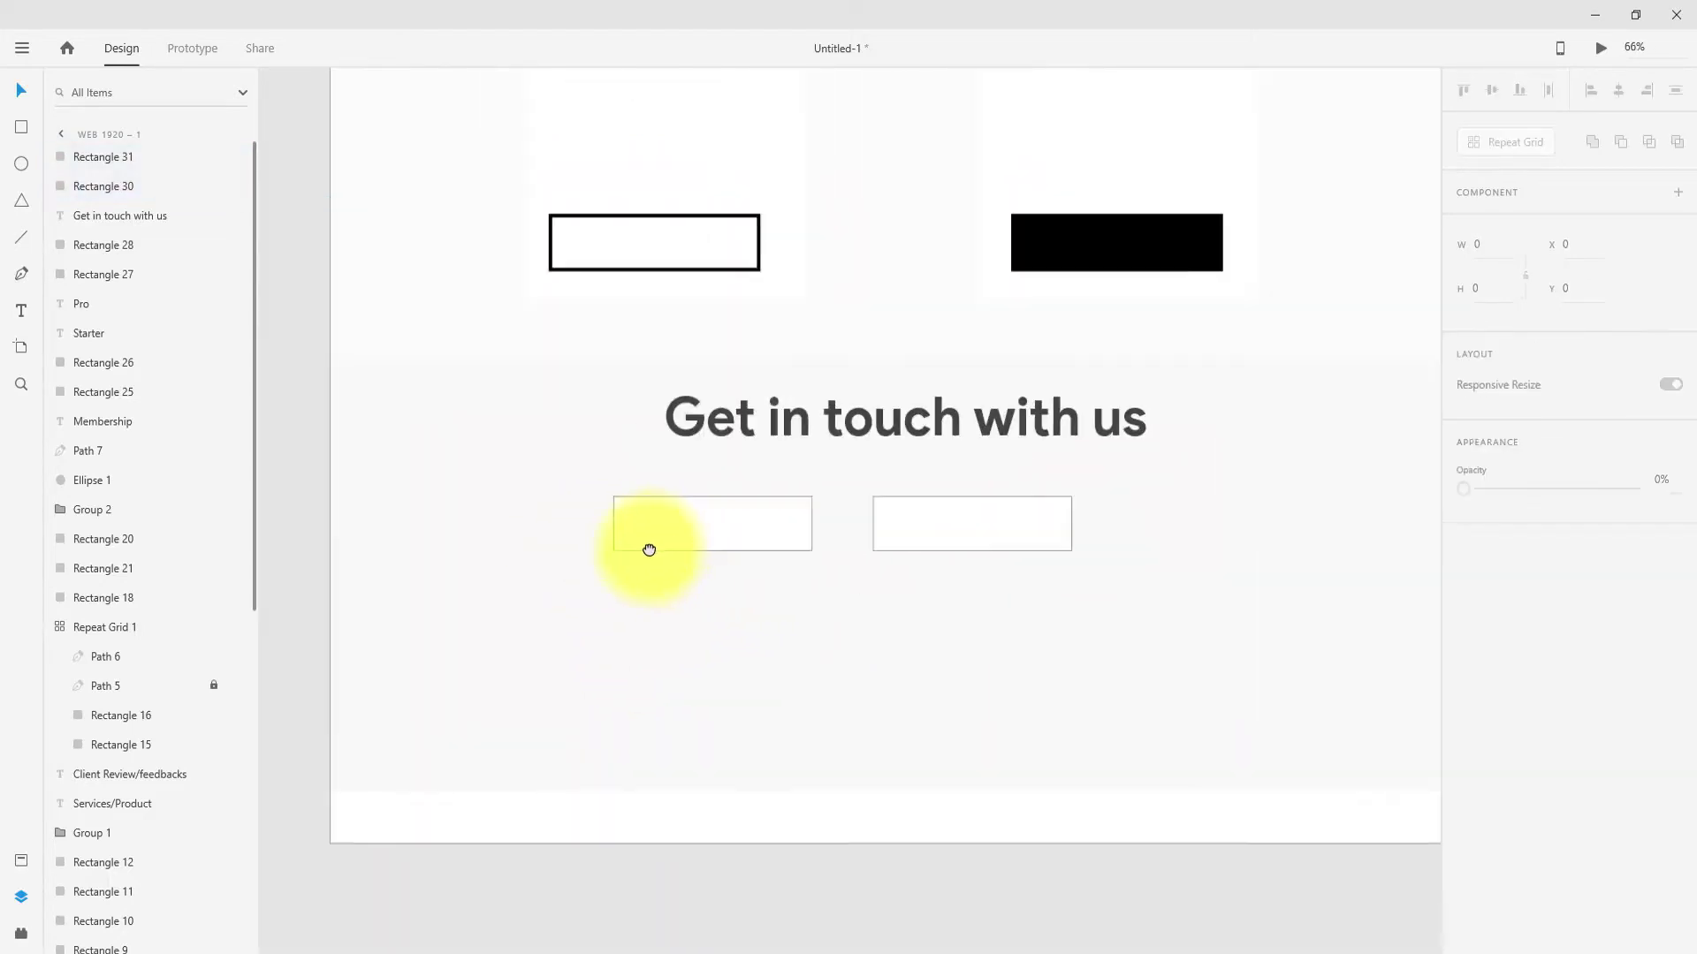
scroll(609, 543, "up", 1)
left_click_drag(587, 530, 545, 529)
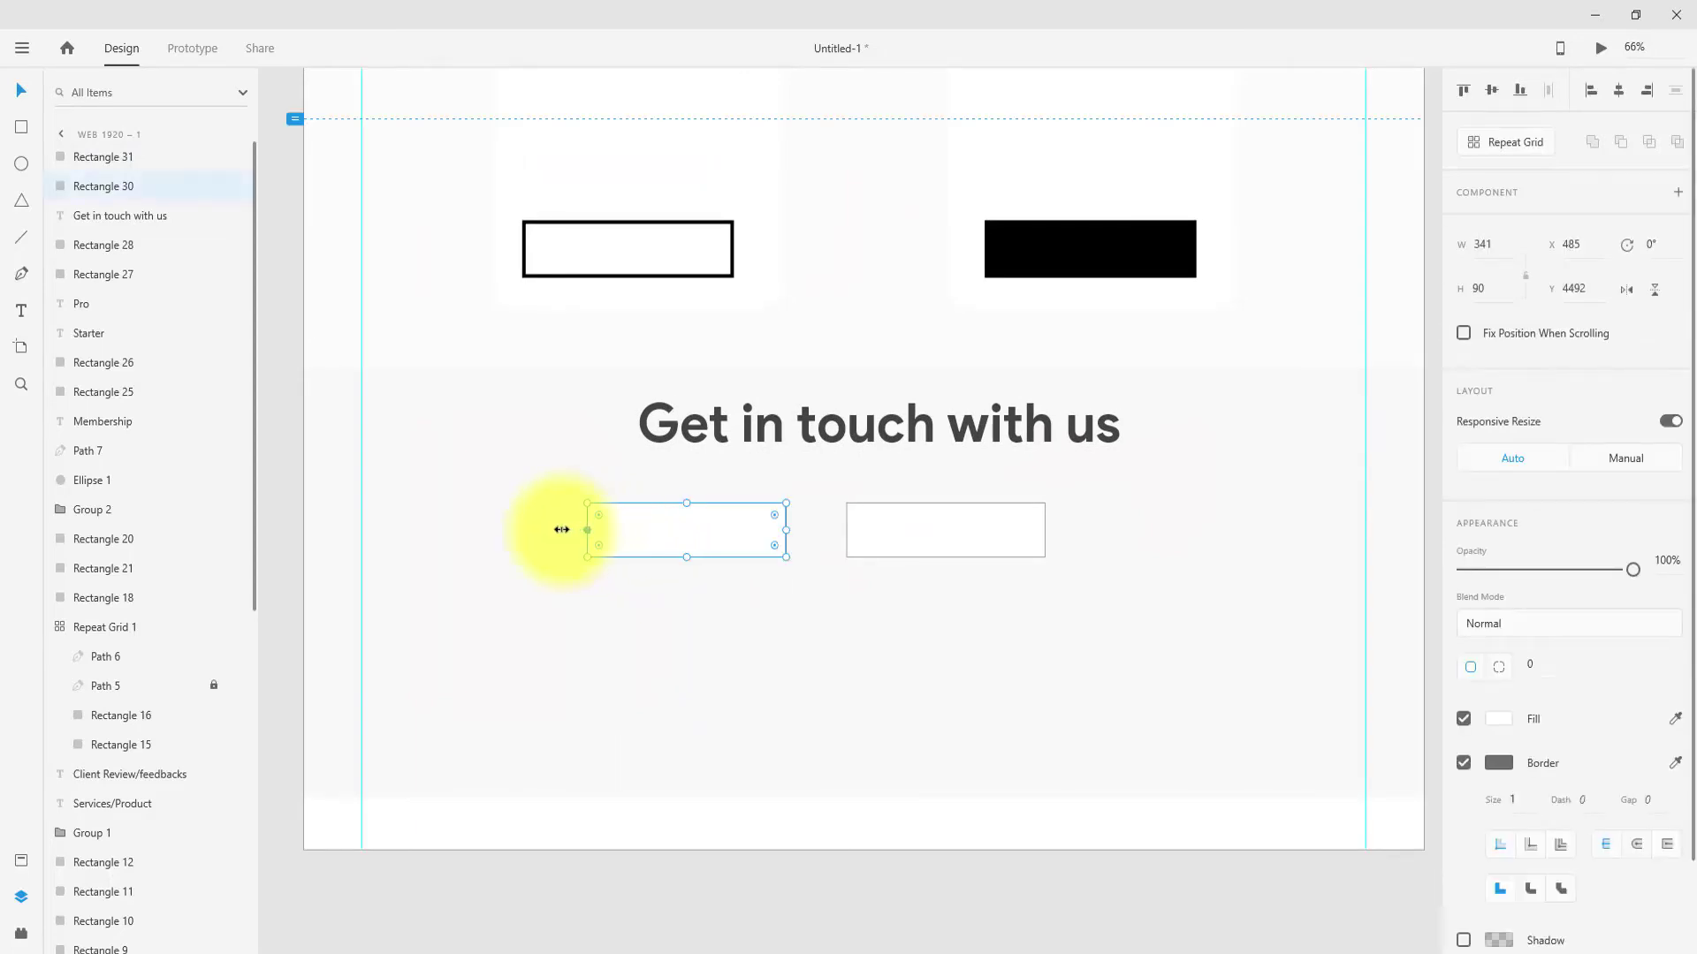
left_click(883, 529)
key("Delete")
Duplicate the input box with Ctrl+D into a two-by-two grid and group the four boxes
left_click(664, 529)
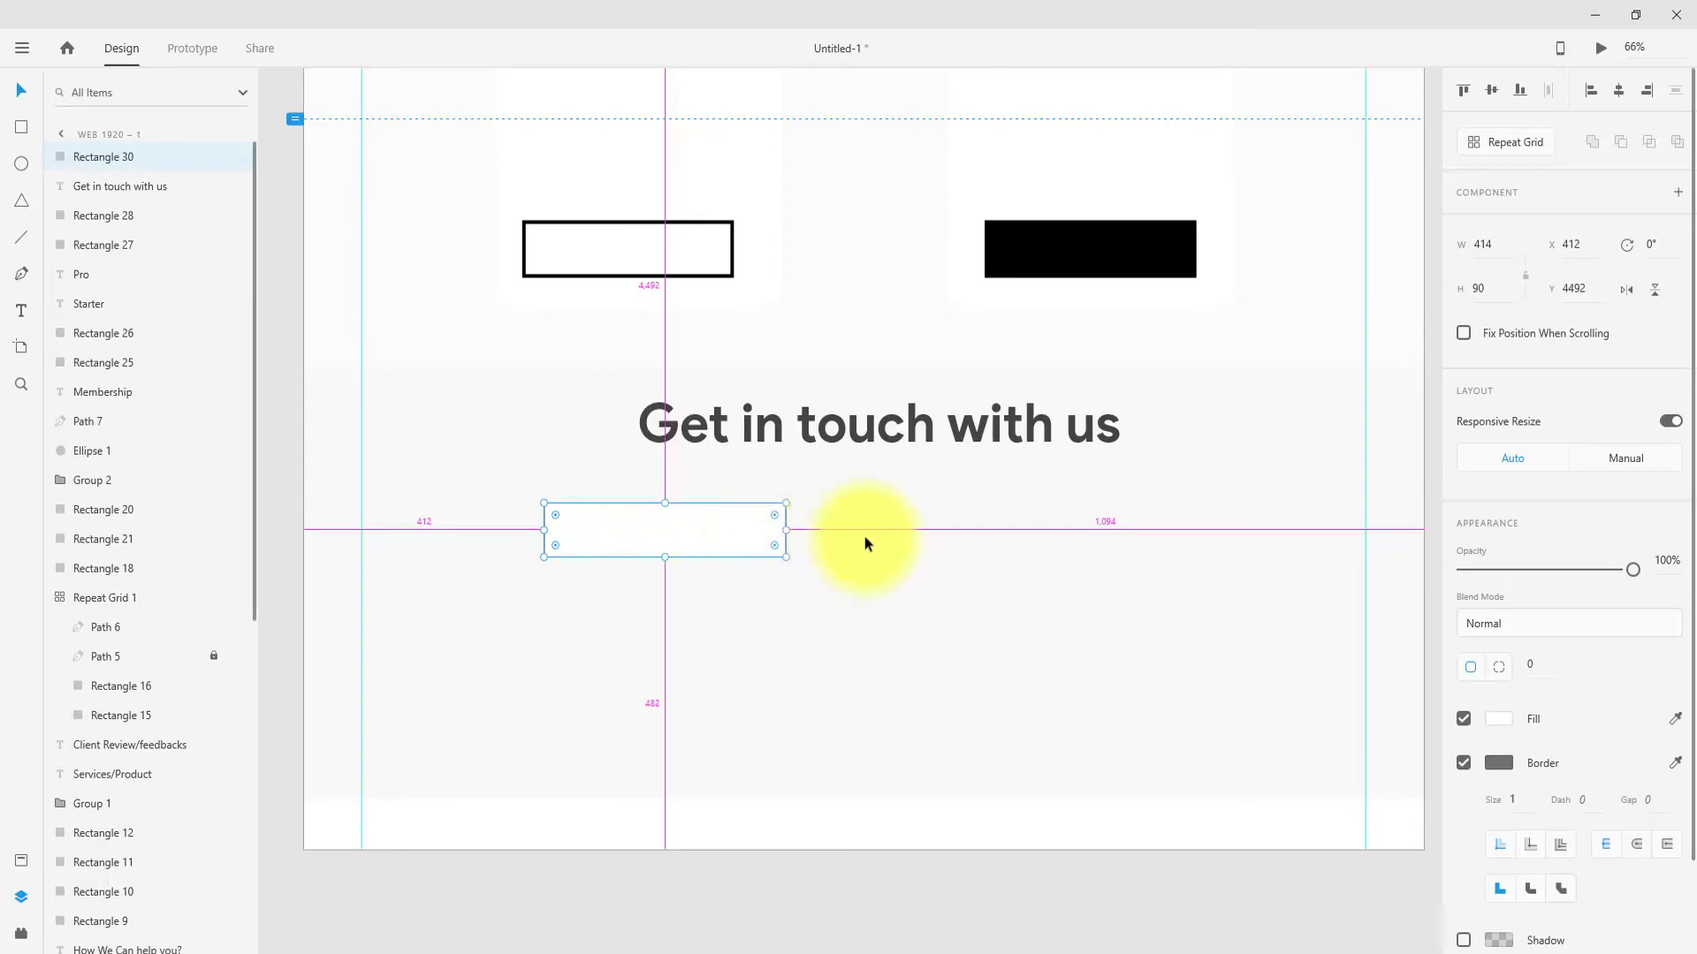
key("ctrl+d")
key("ctrl+d")
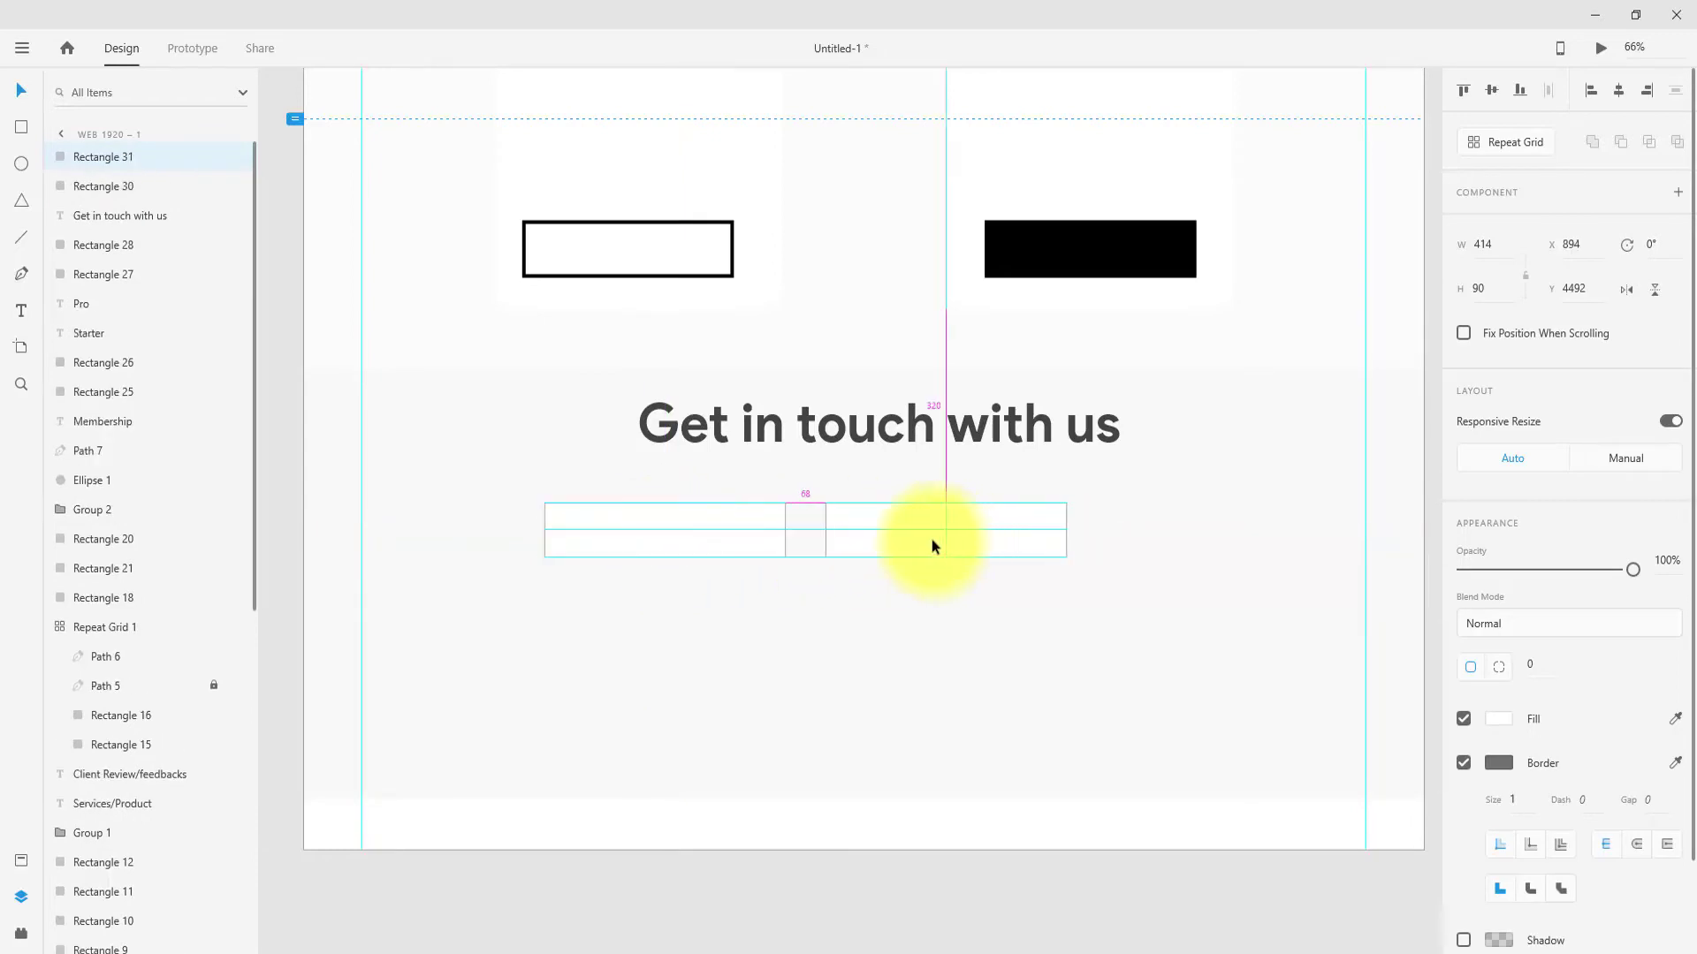
mouse_move(828, 571)
left_mouse_down()
mouse_move(646, 628)
mouse_move(923, 613)
left_mouse_up()
key("ctrl+d")
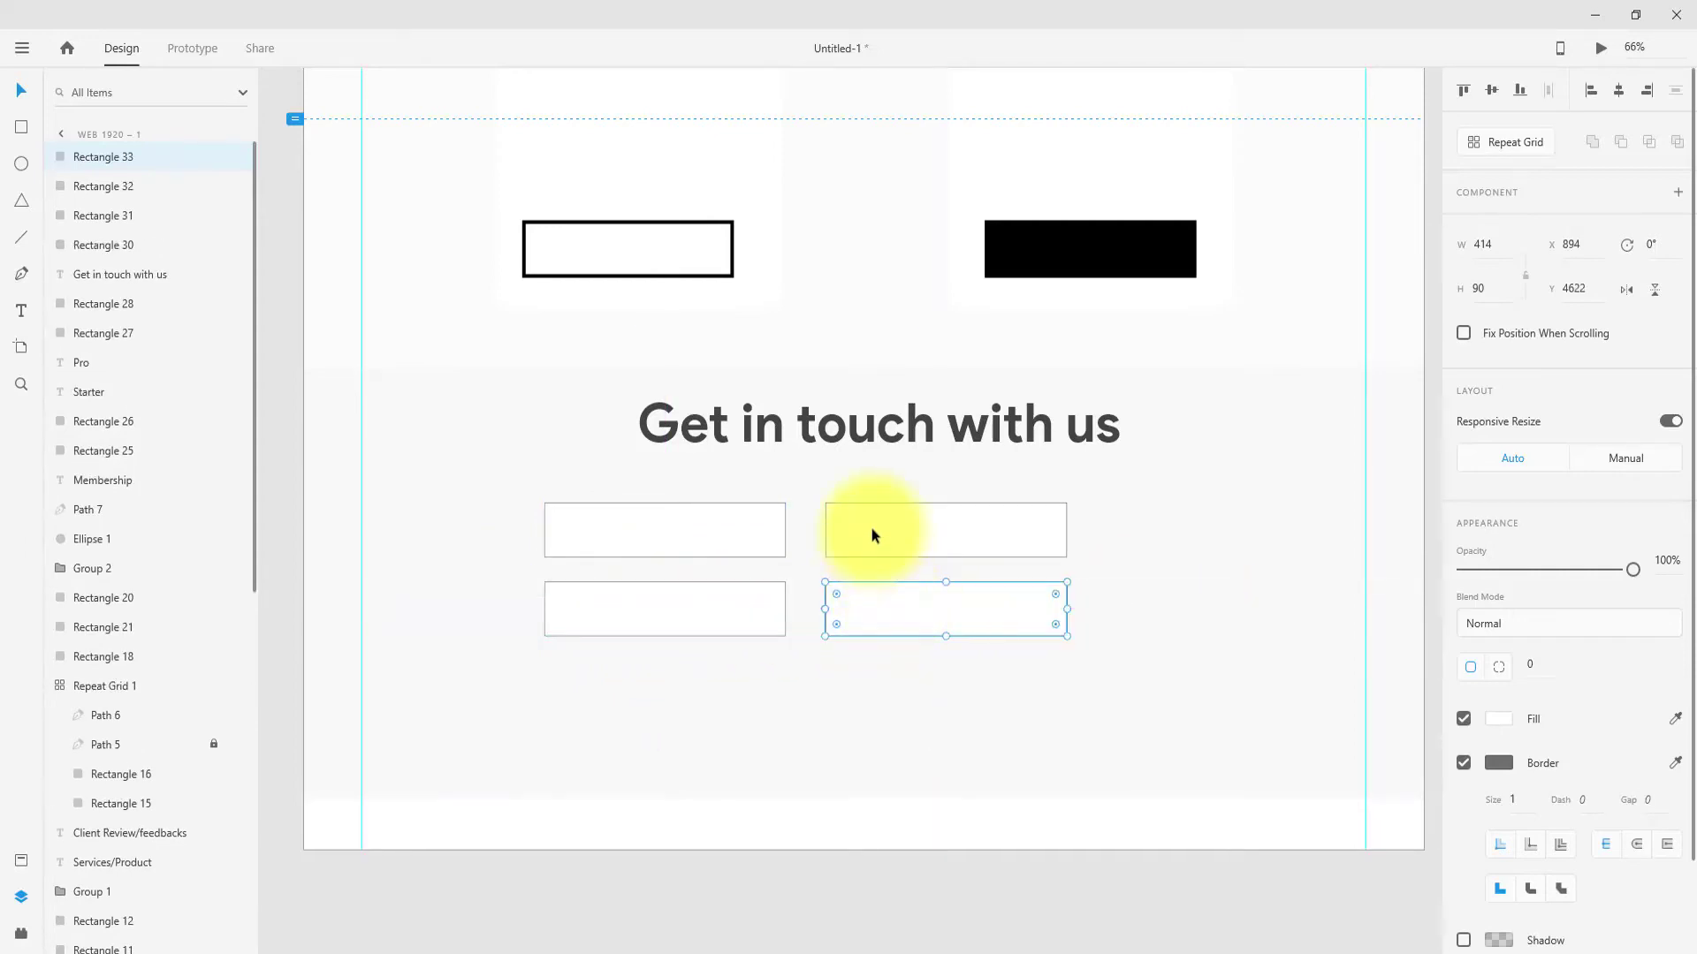
key("ctrl+g")
Alt-copy a box below the grid, removing its border and filling it black
key("Escape")
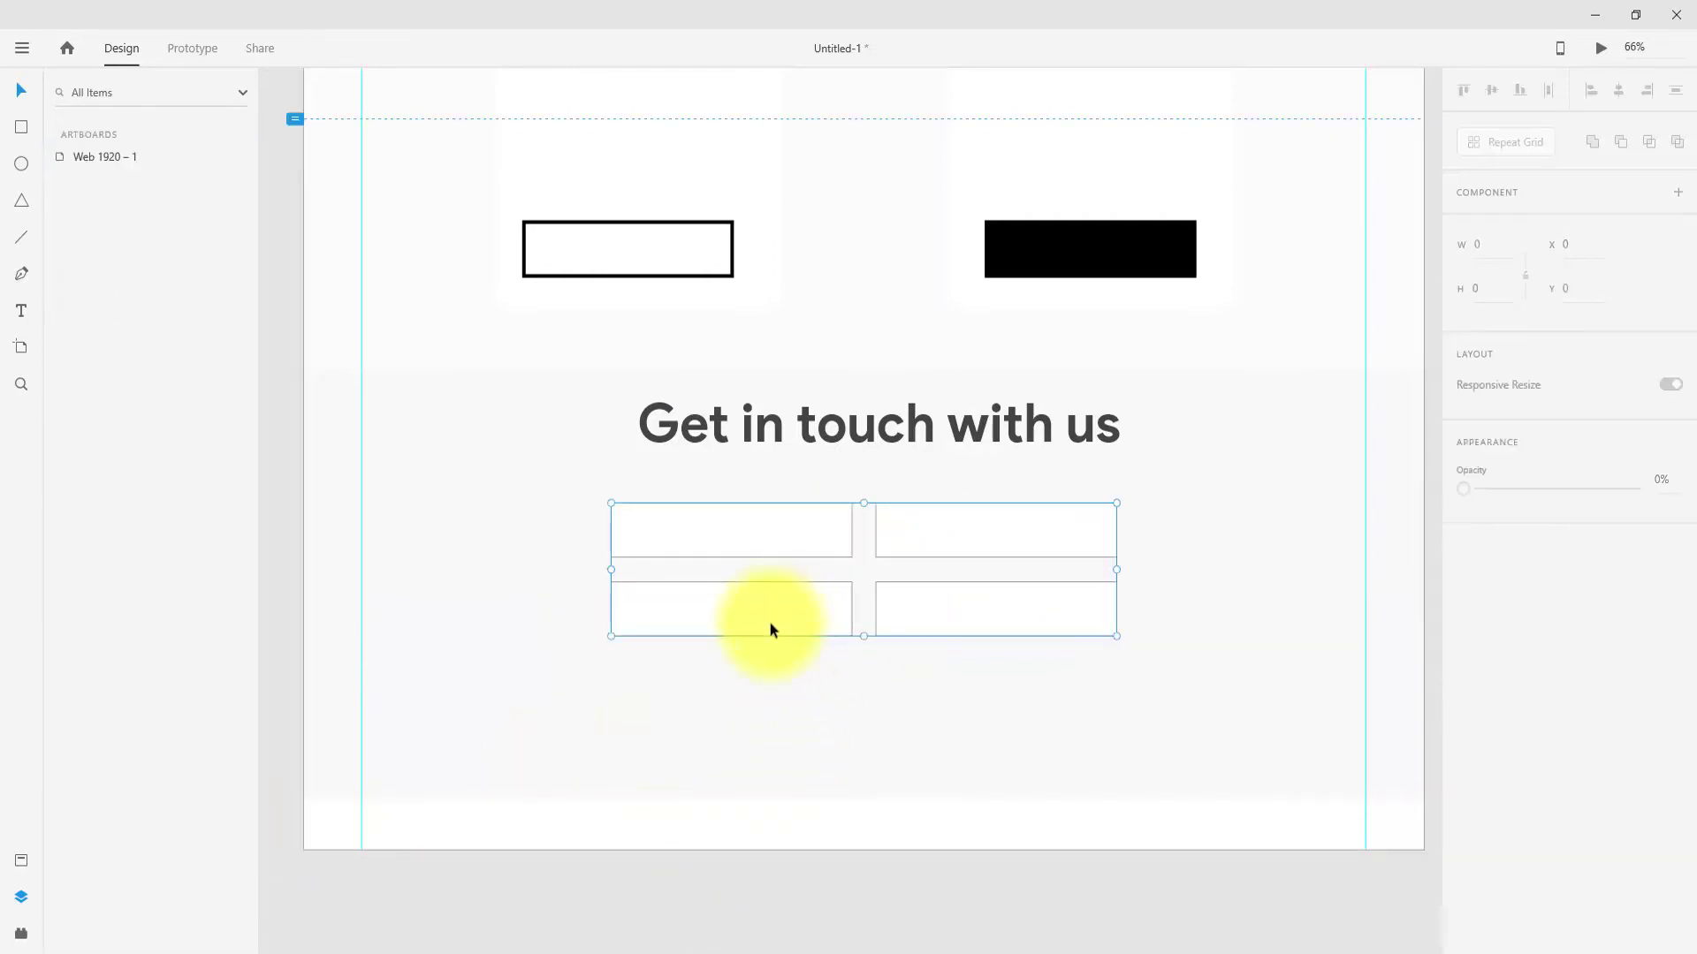
double_click(771, 612)
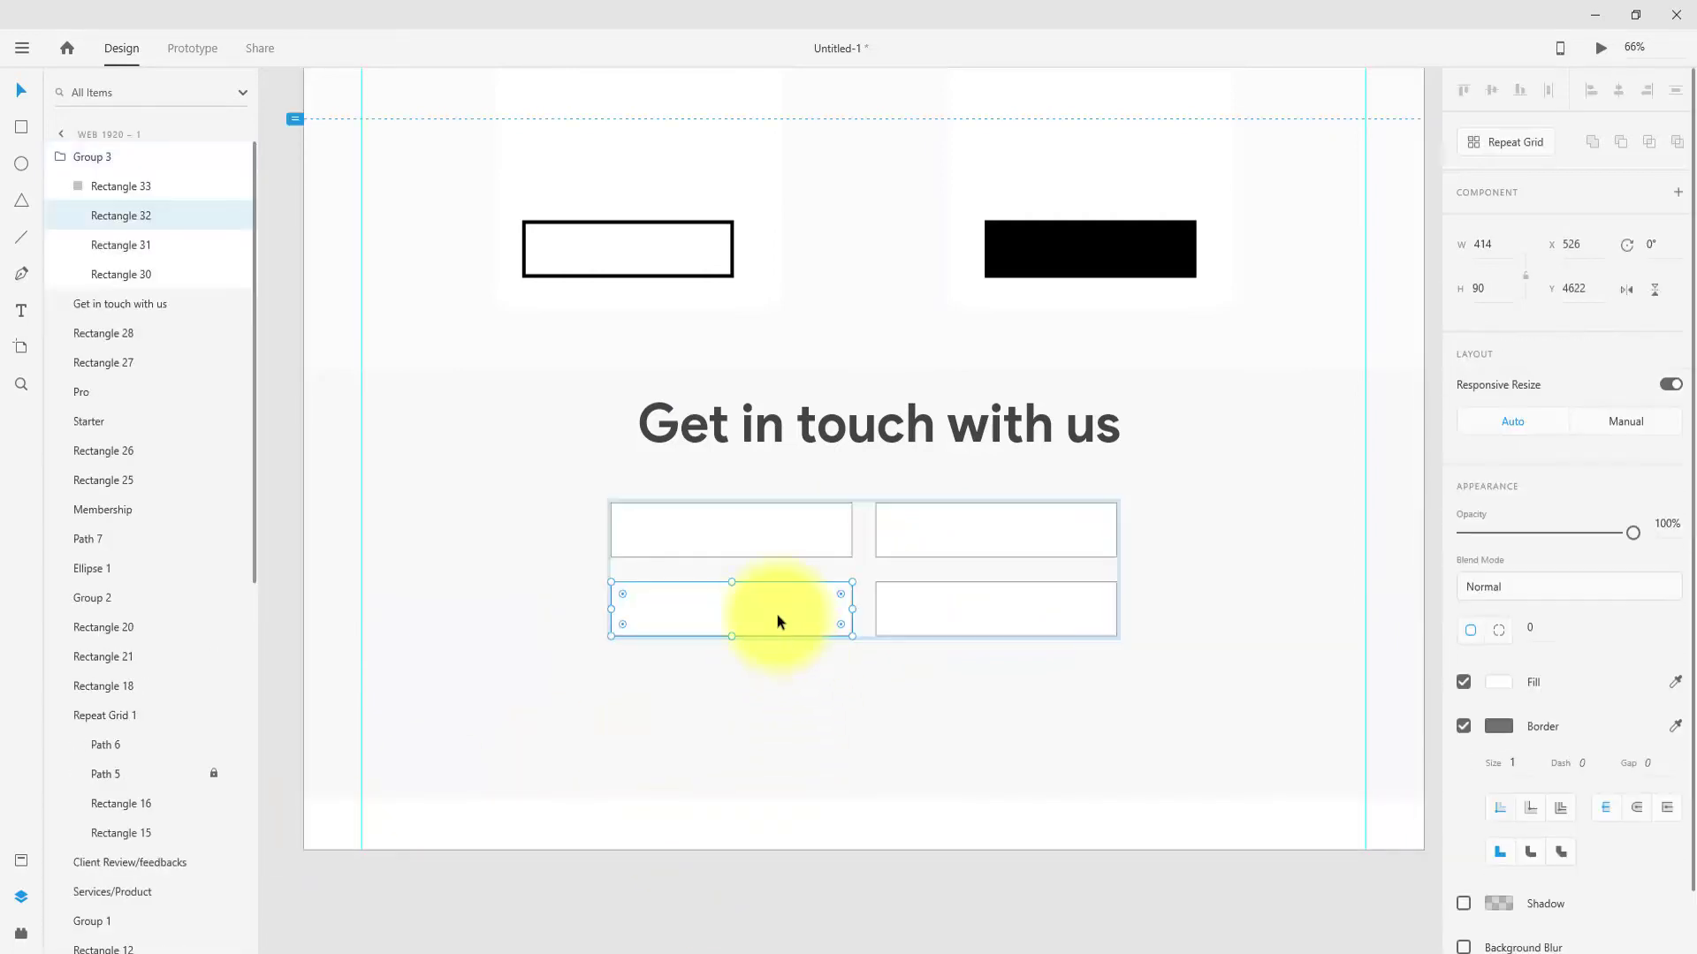
key("alt")
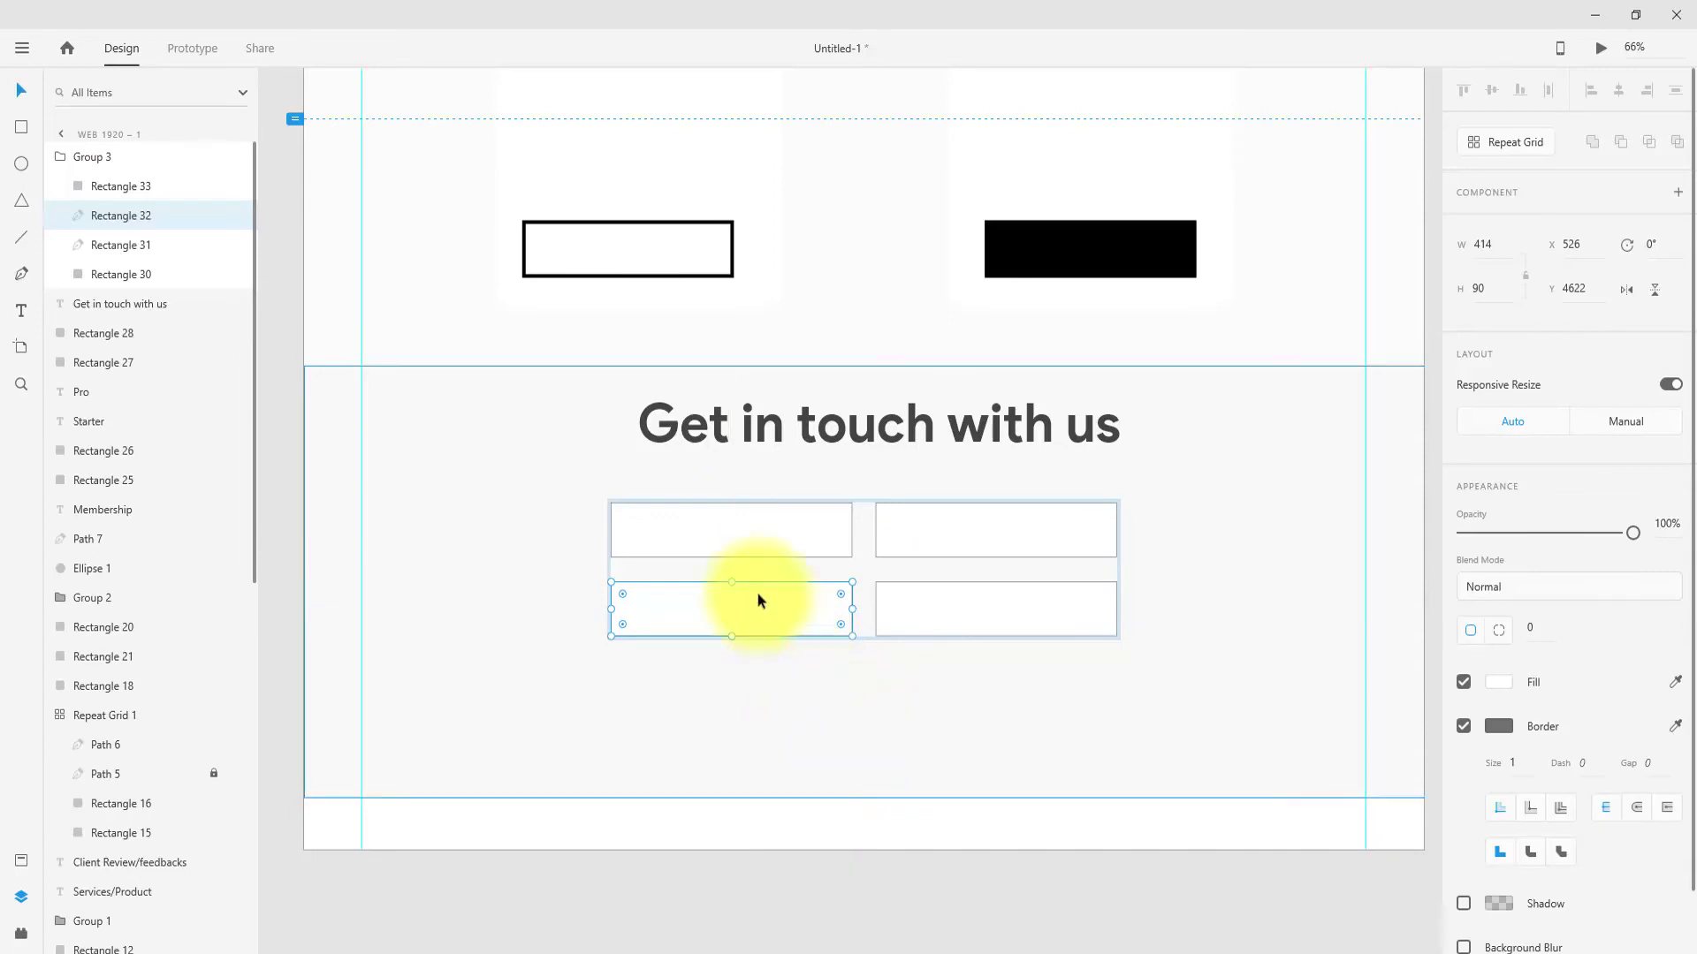
mouse_move(786, 629)
left_mouse_down()
mouse_move(869, 712)
mouse_move(875, 669)
left_mouse_up()
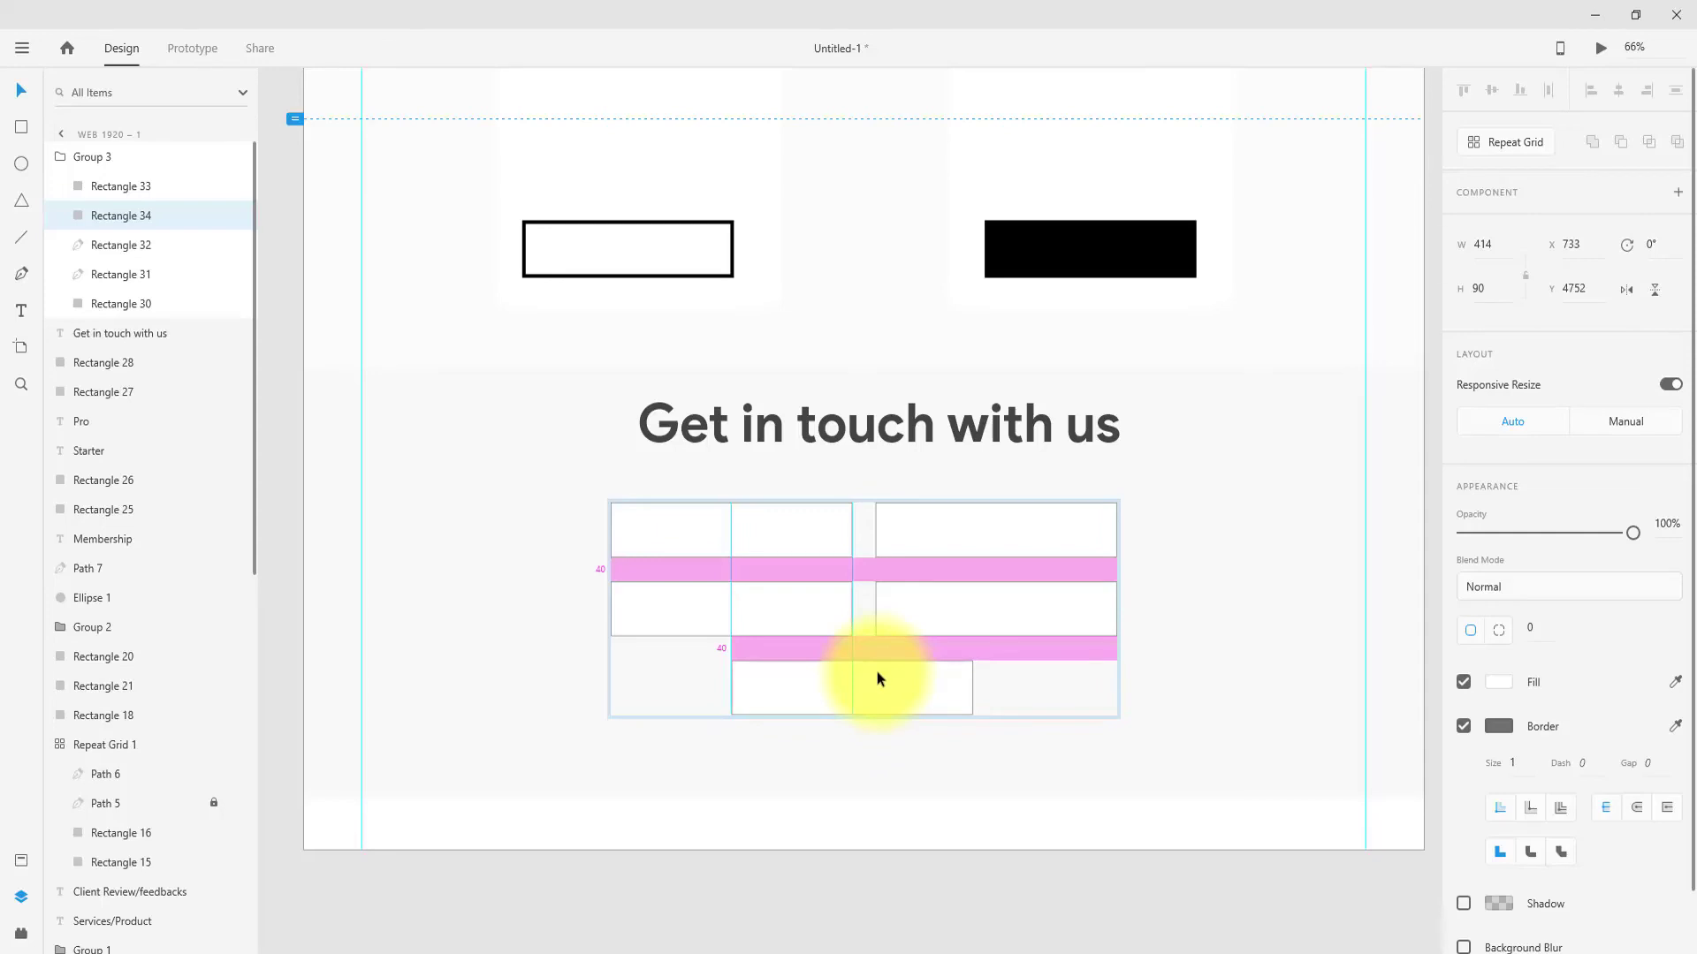
left_click(1463, 727)
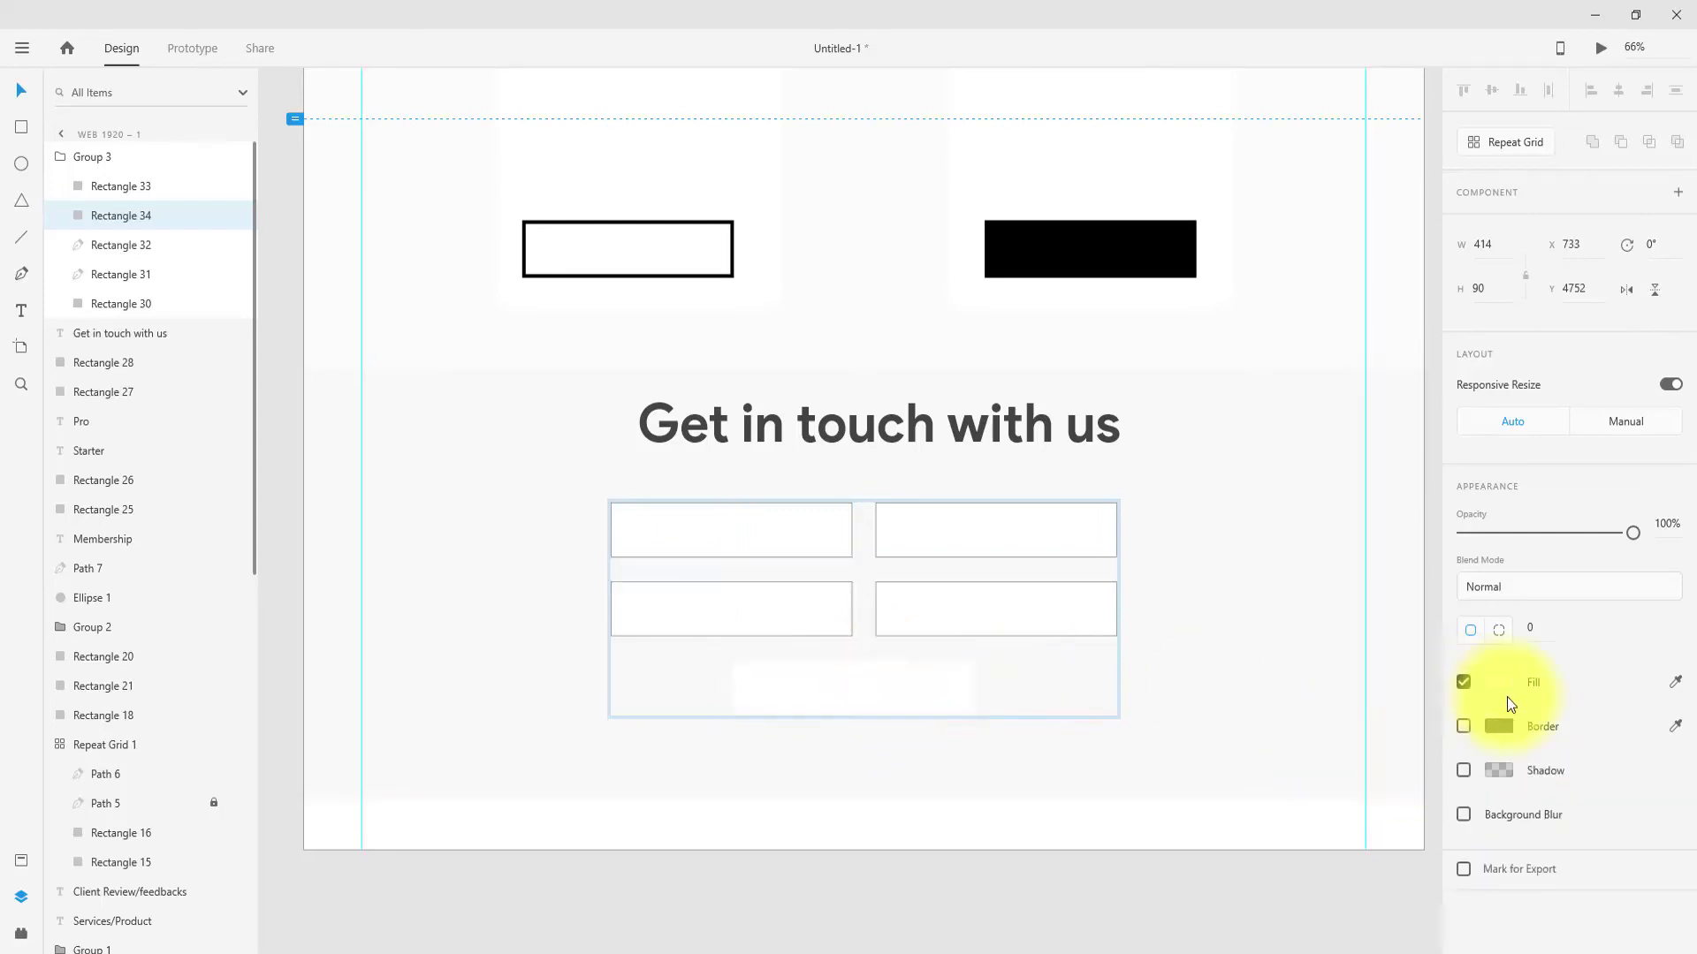
left_click(1499, 686)
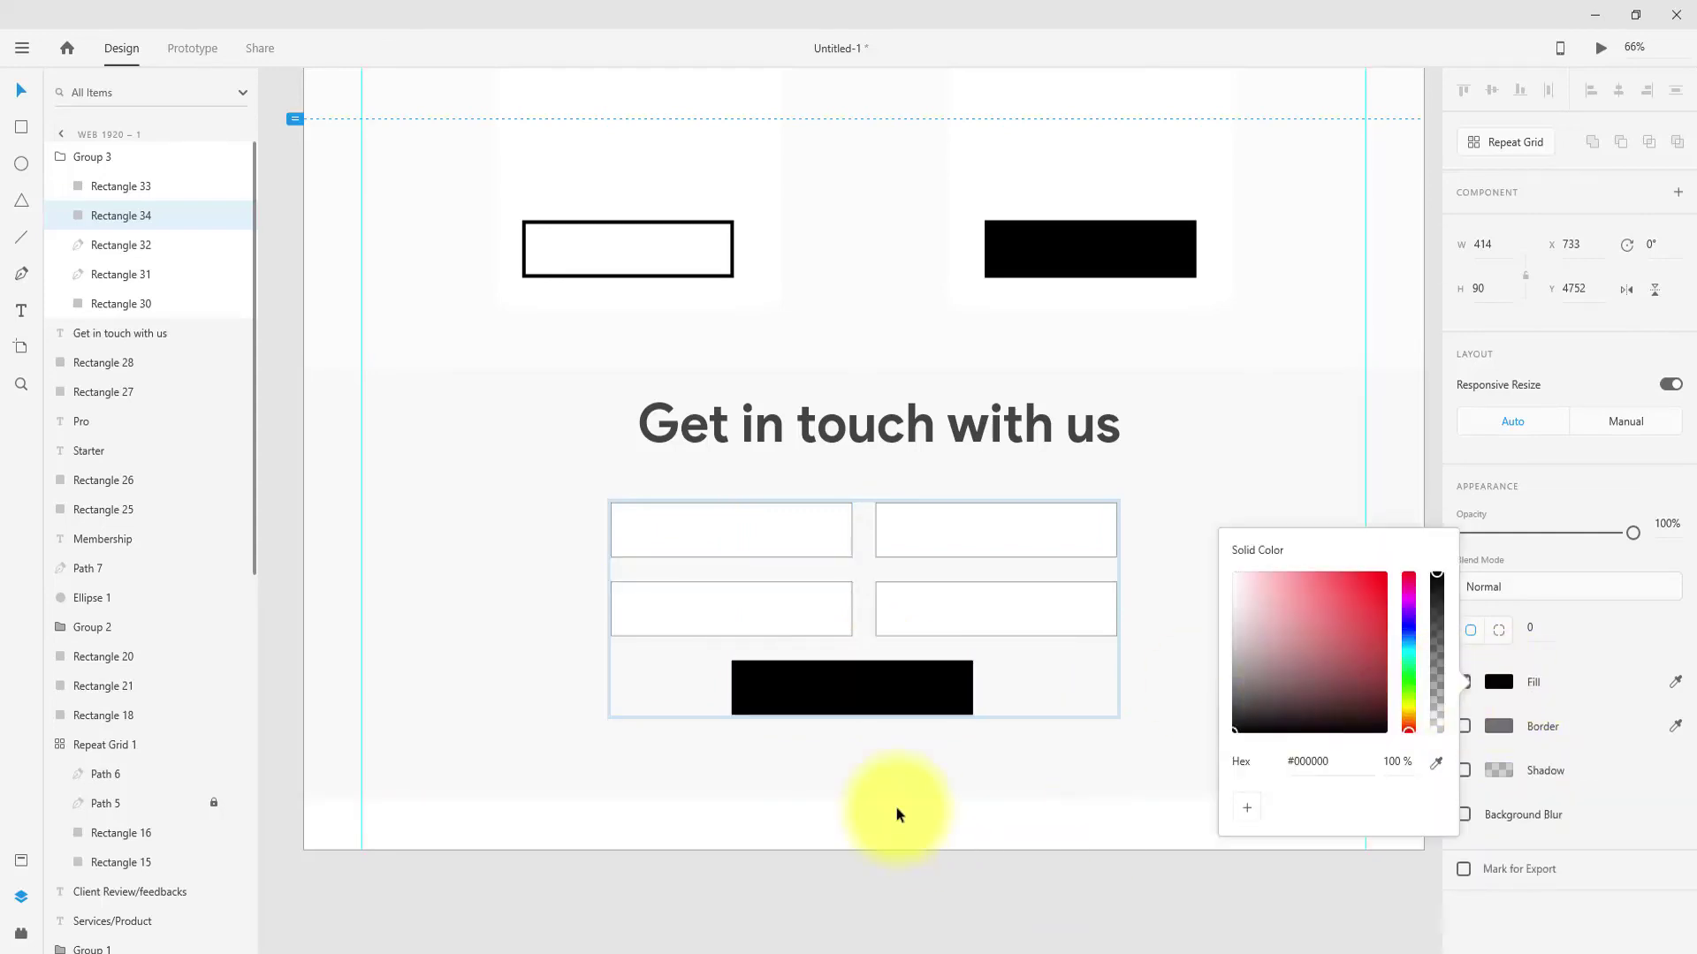
left_click(840, 703)
Centre the black button under the input grid and shorten the contact section background
left_click(825, 606)
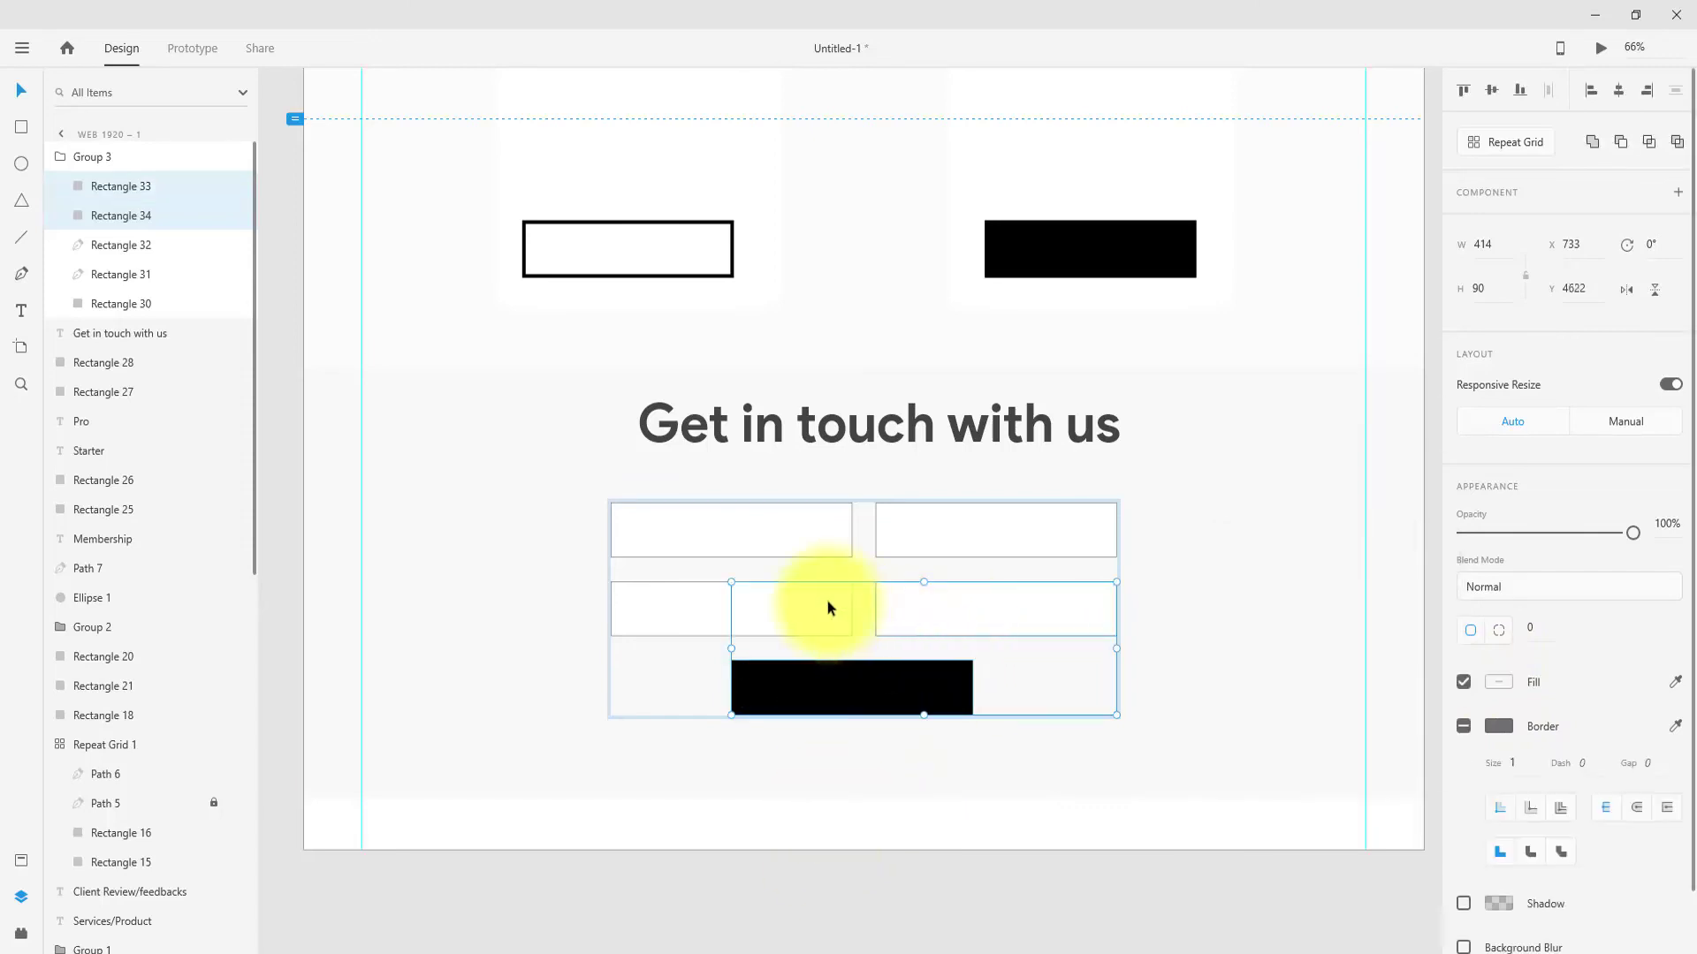
left_click_drag(835, 689, 853, 689)
left_click(942, 780)
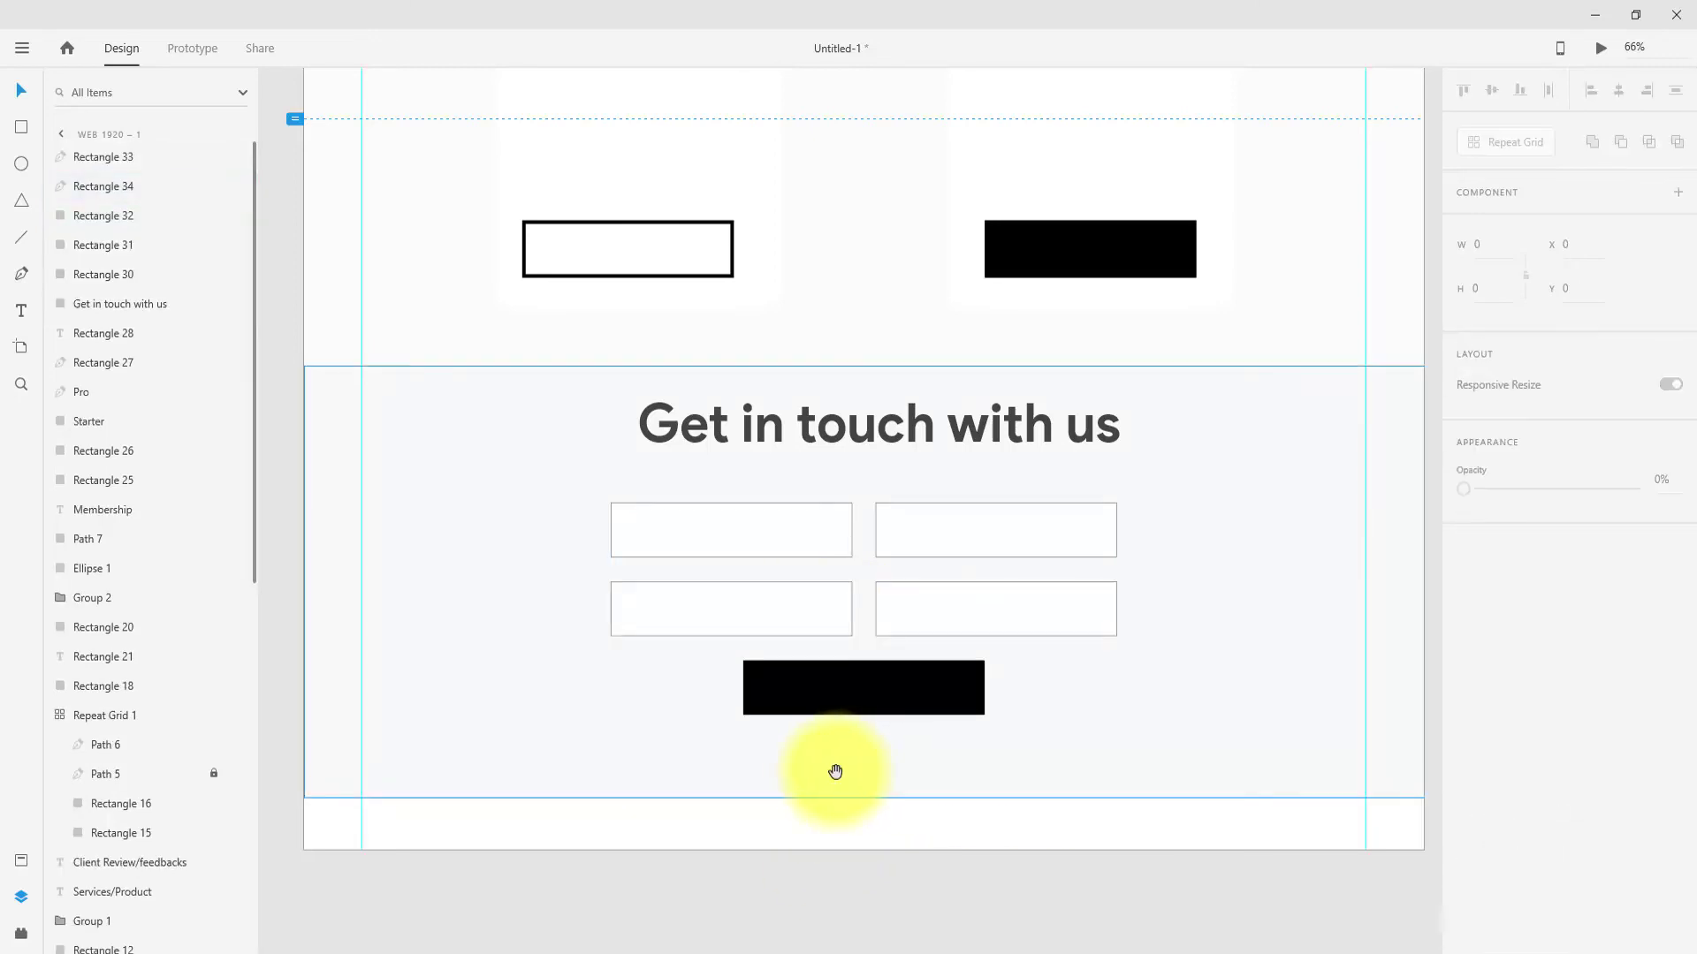
mouse_move(835, 752)
left_mouse_down()
mouse_move(811, 692)
mouse_move(844, 656)
left_mouse_up()
scroll(812, 692, "down", 1)
left_click(841, 705)
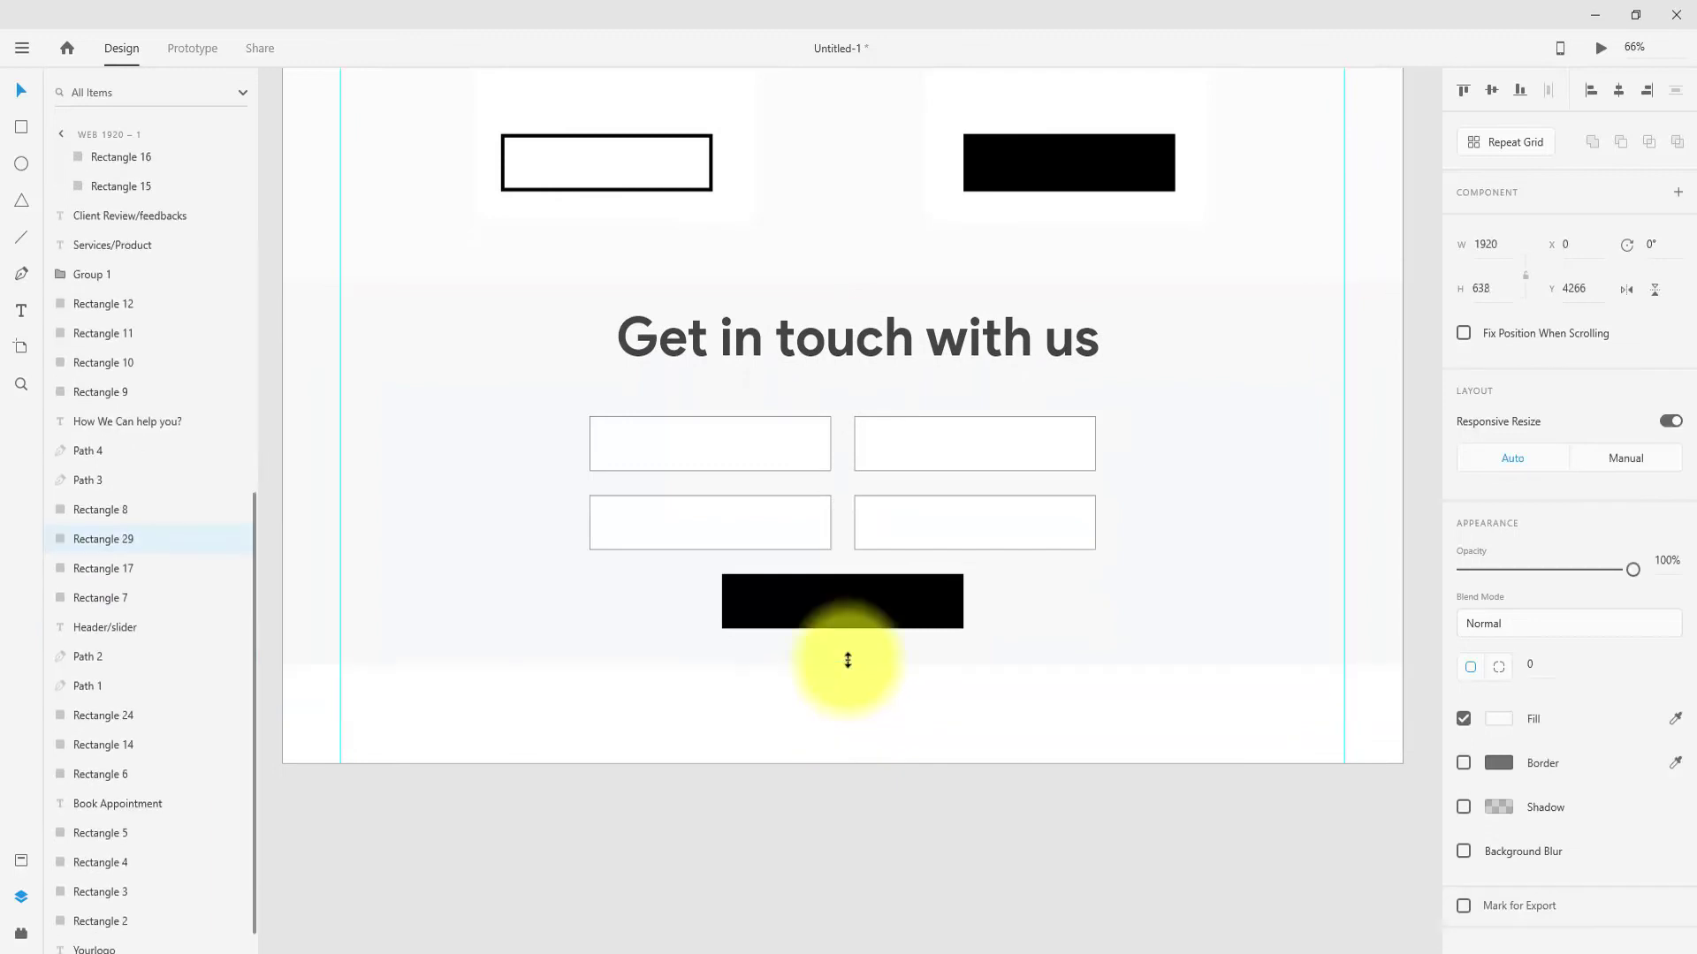
scroll(842, 652, "down", 3)
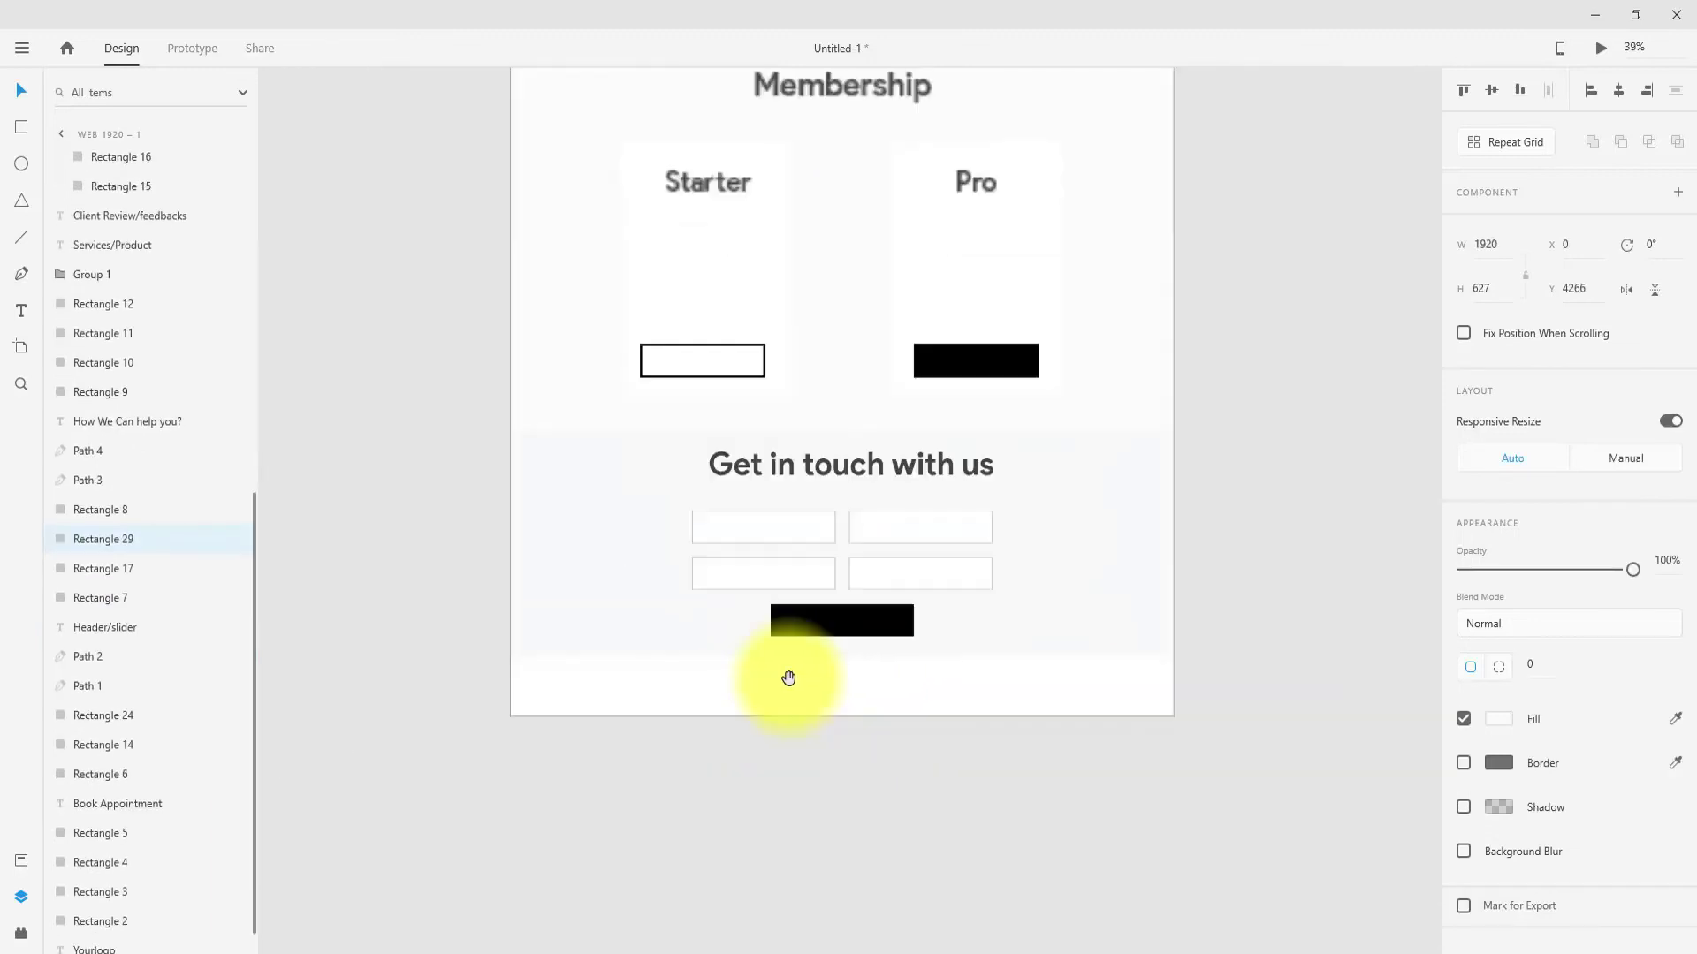
scroll(875, 618, "down", 1)
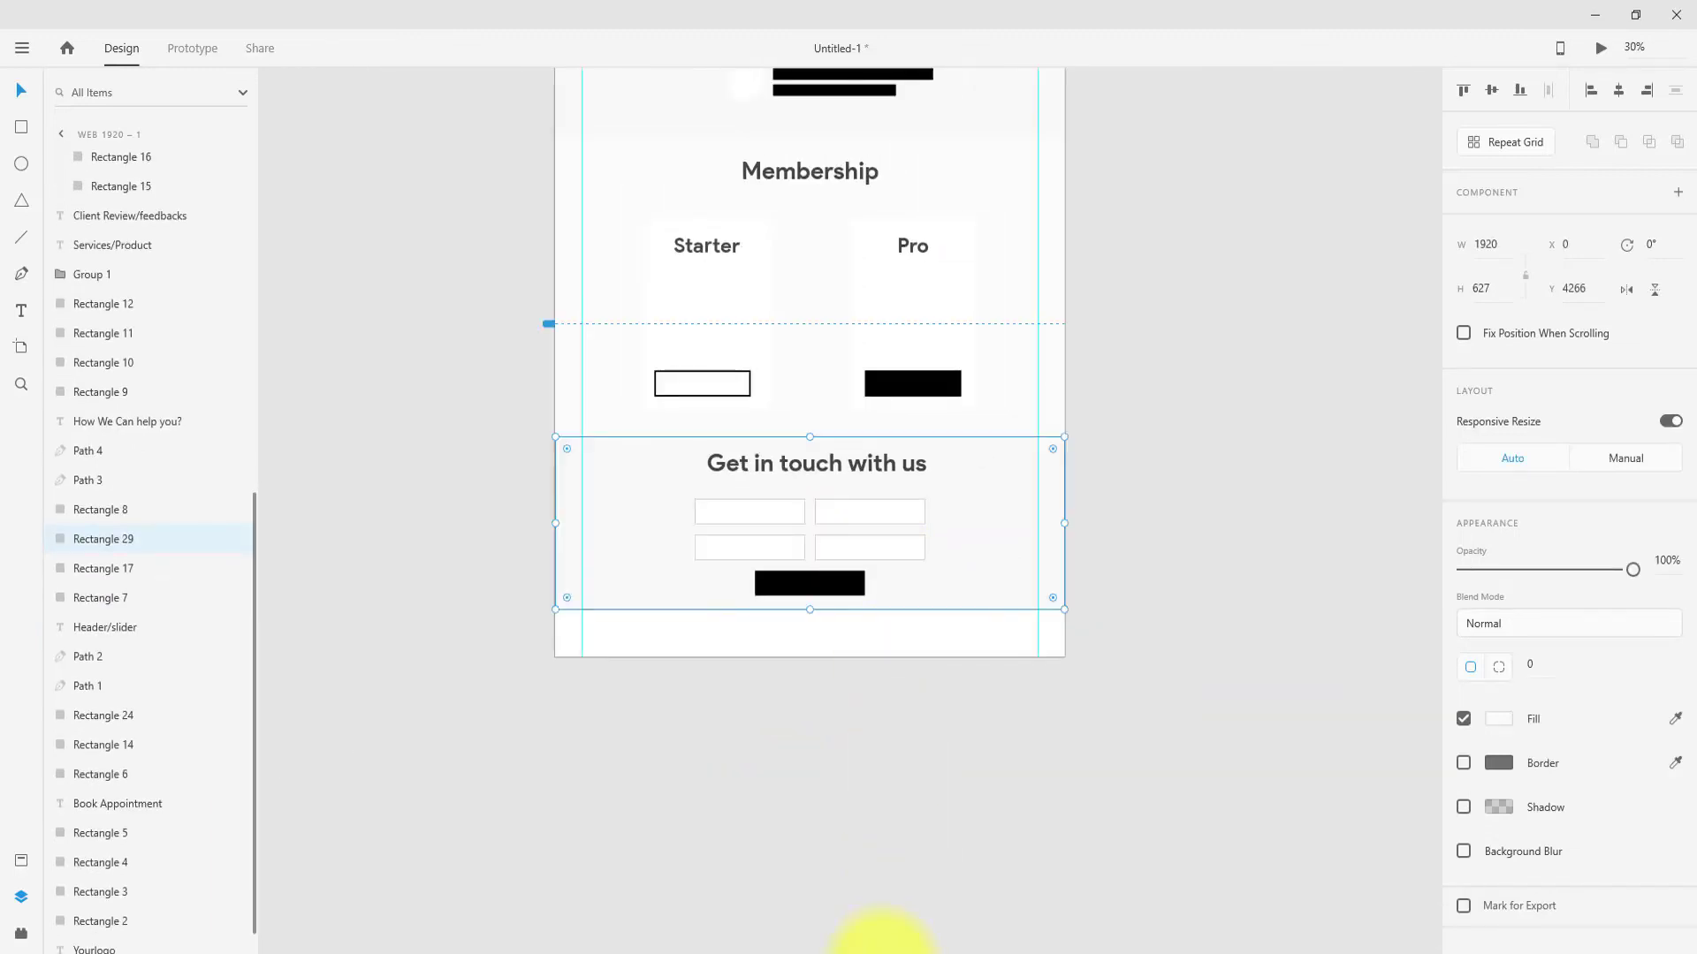
scroll(708, 777, "down", 3)
scroll(663, 731, "down", 3)
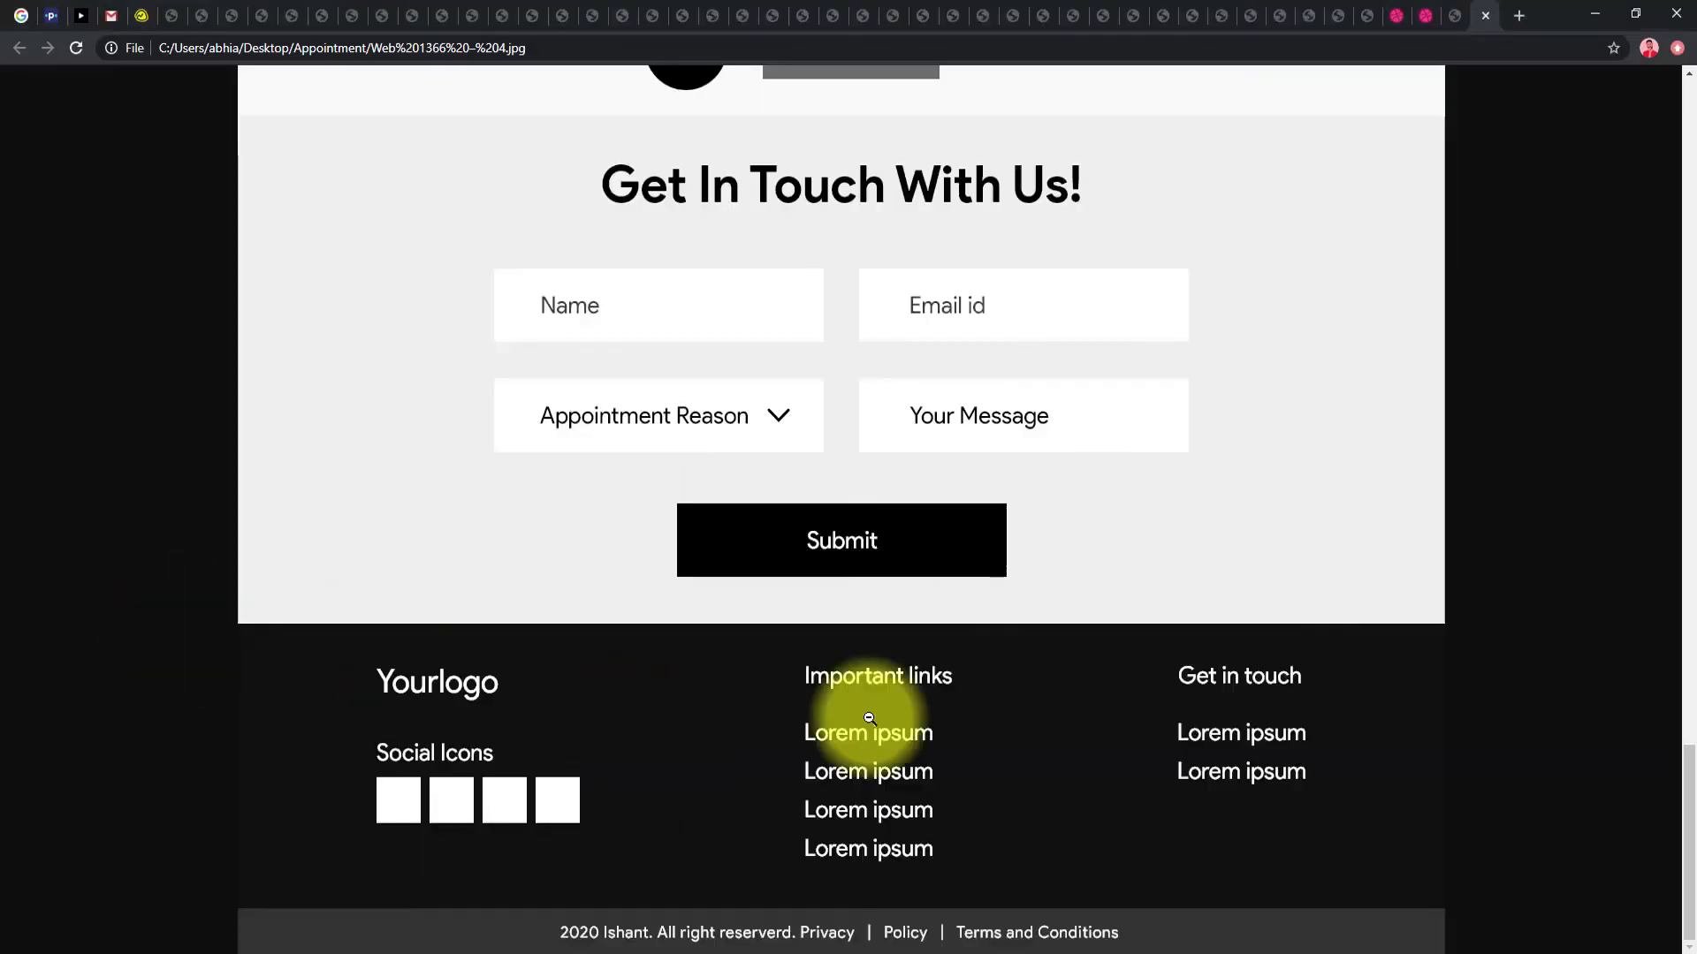